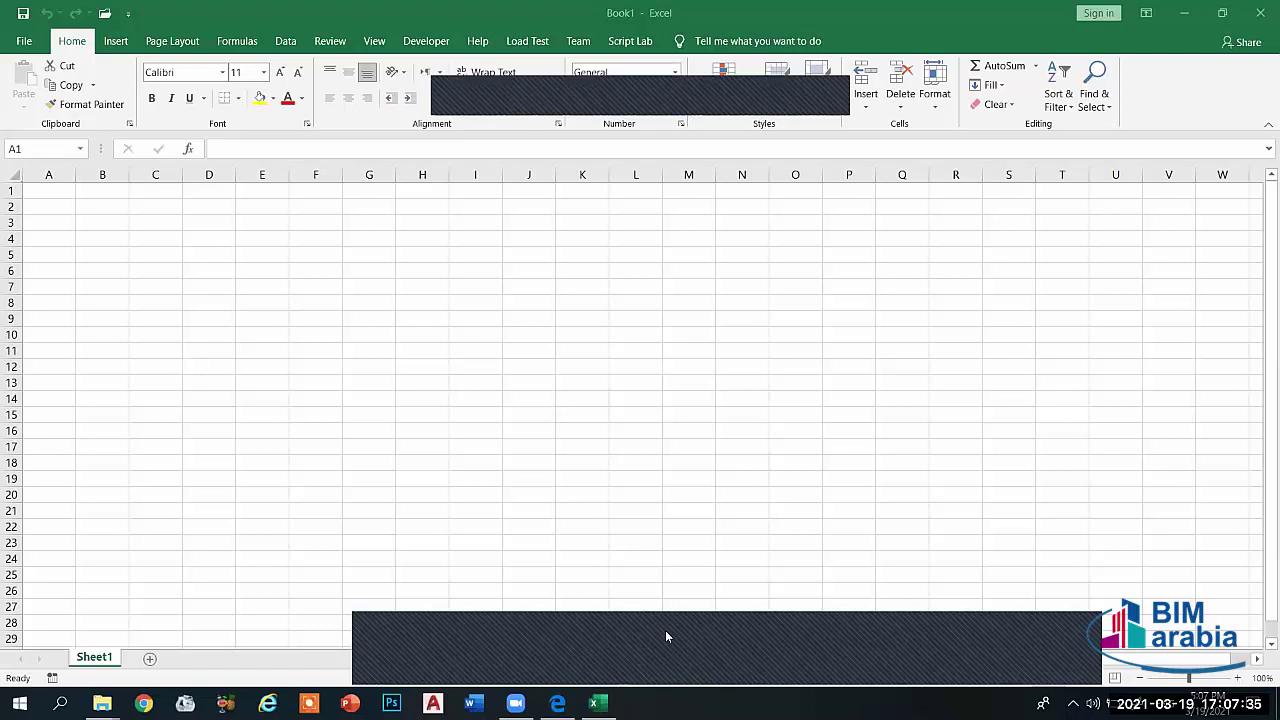
Bring the File Explorer folder holding the Passper for Excel shortcut in front of Book1.
key("XF86AudioRaiseVolume")
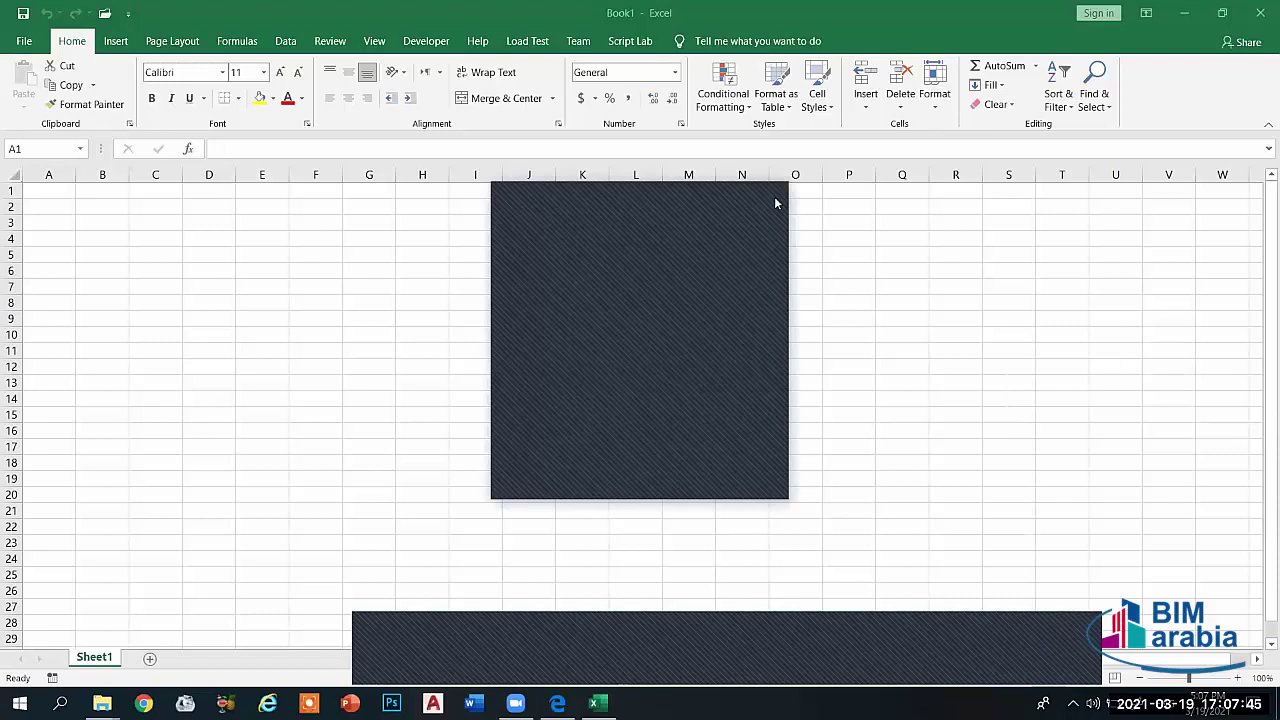
left_click(754, 217)
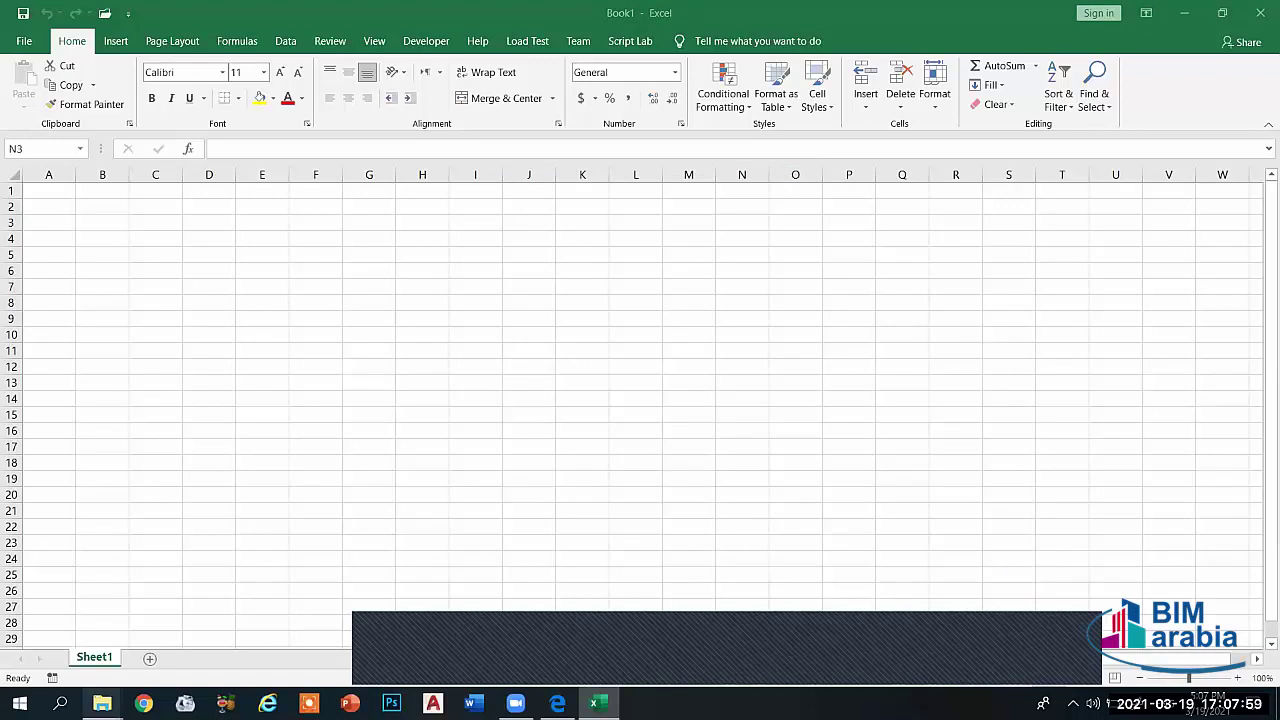
mouse_move(102, 703)
left_click(266, 627)
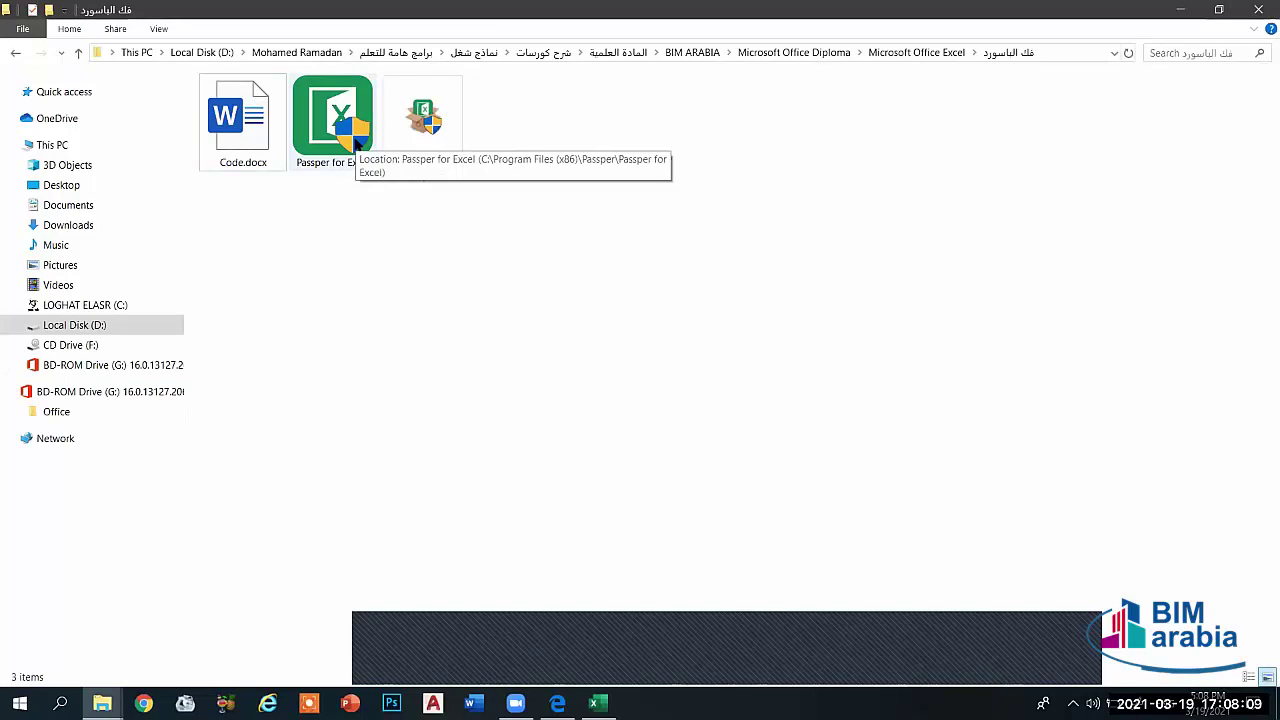
Launch Passper for Excel to its password recovery page, then minimize Passper and the folder.
left_click(356, 143)
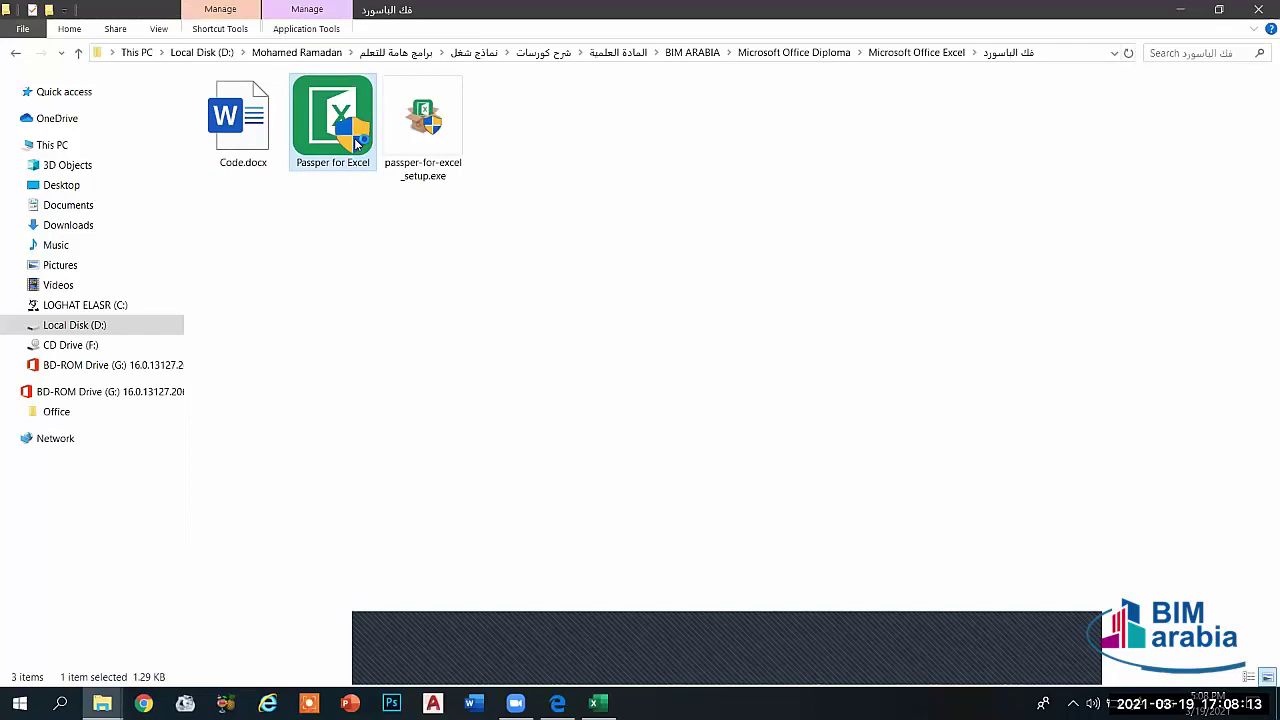
double_click(356, 143)
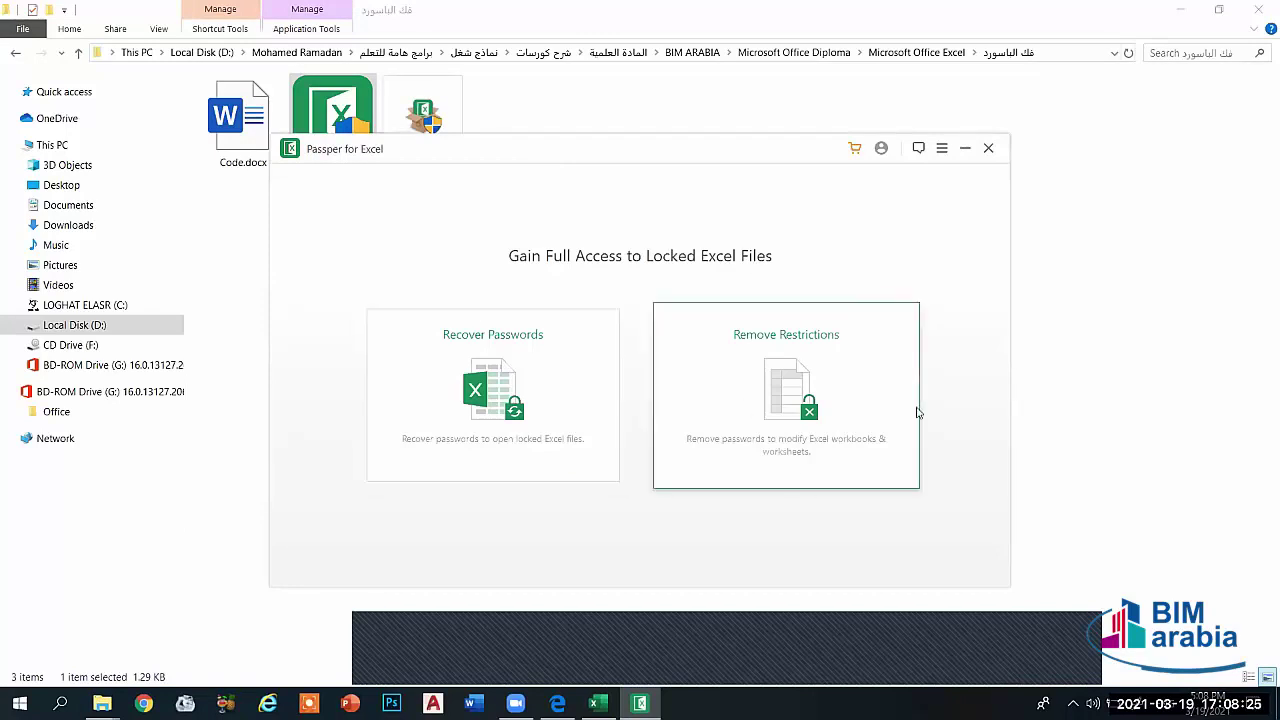
left_click(475, 378)
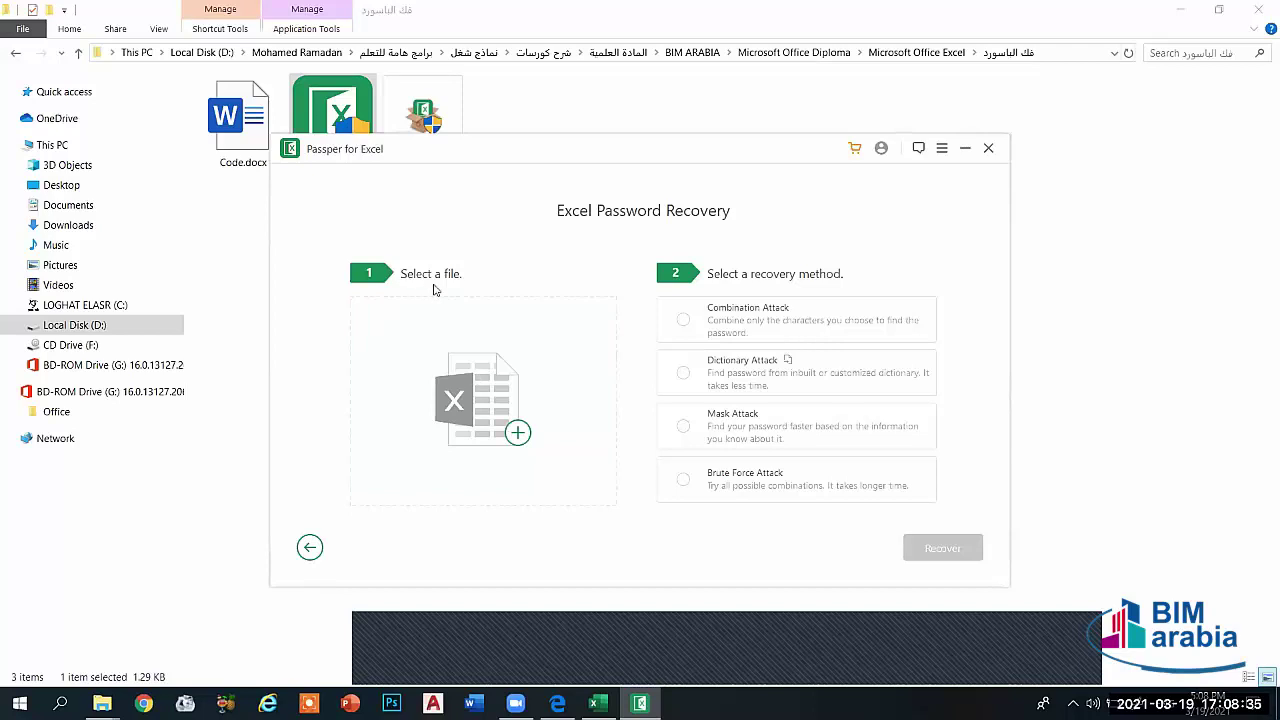
left_click(966, 148)
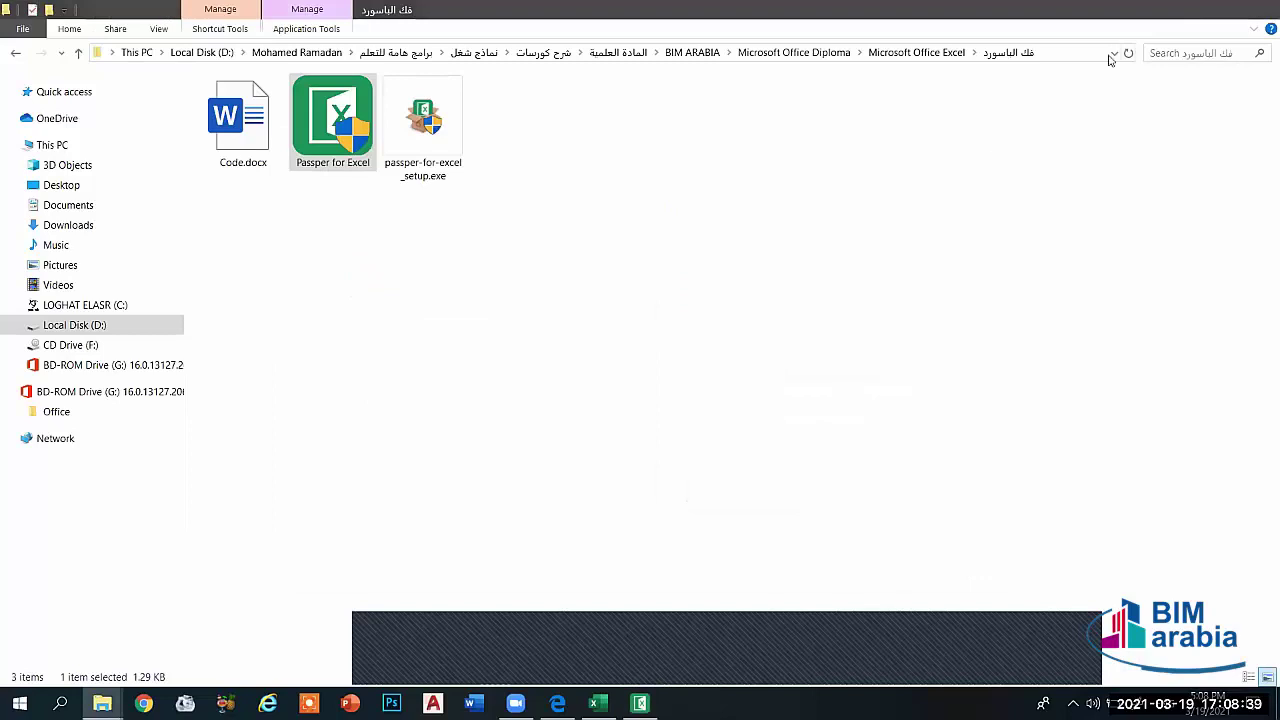
left_click(1184, 9)
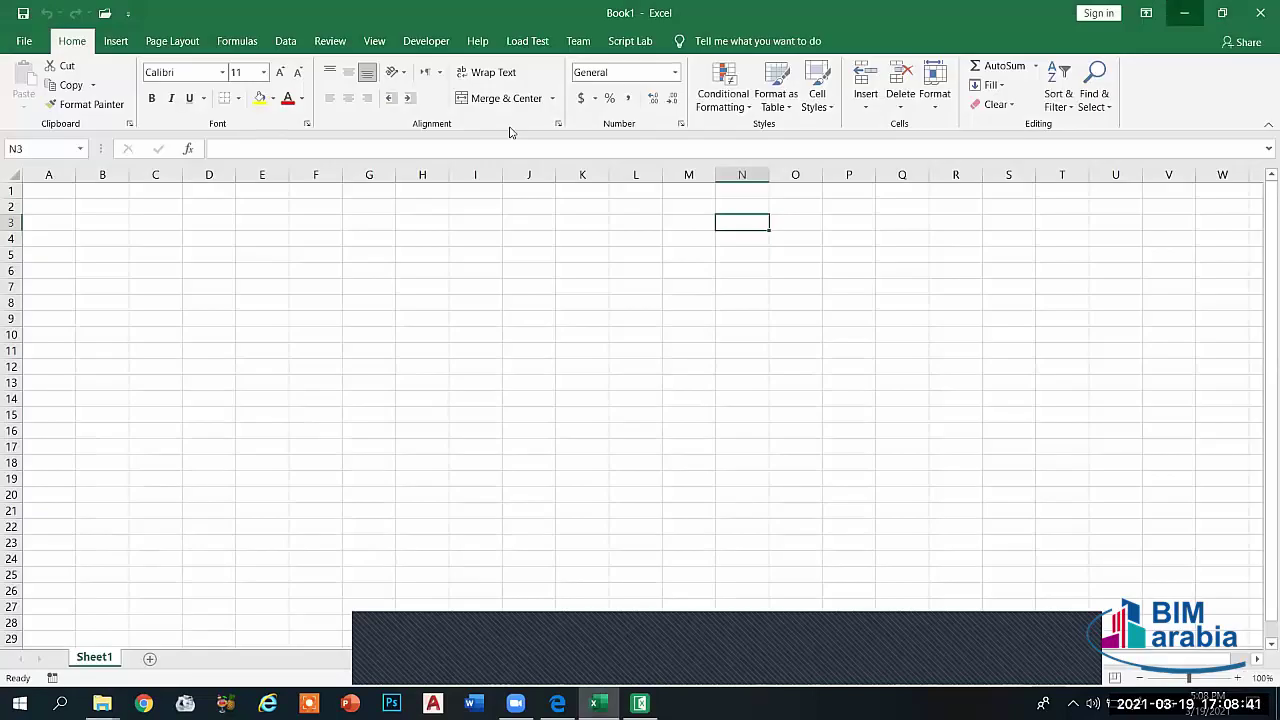
Create New Microsoft Excel Worksheet.xlsx on the desktop with its default name and open it.
key("super+d")
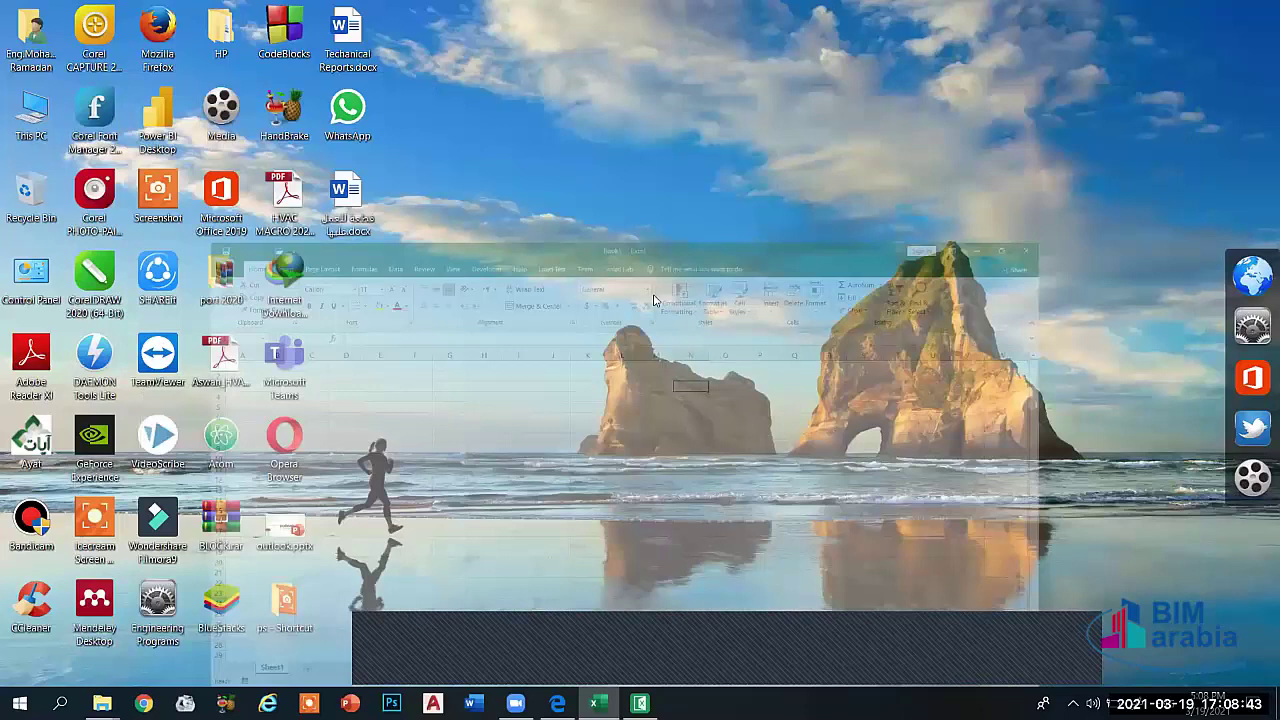
right_click(511, 125)
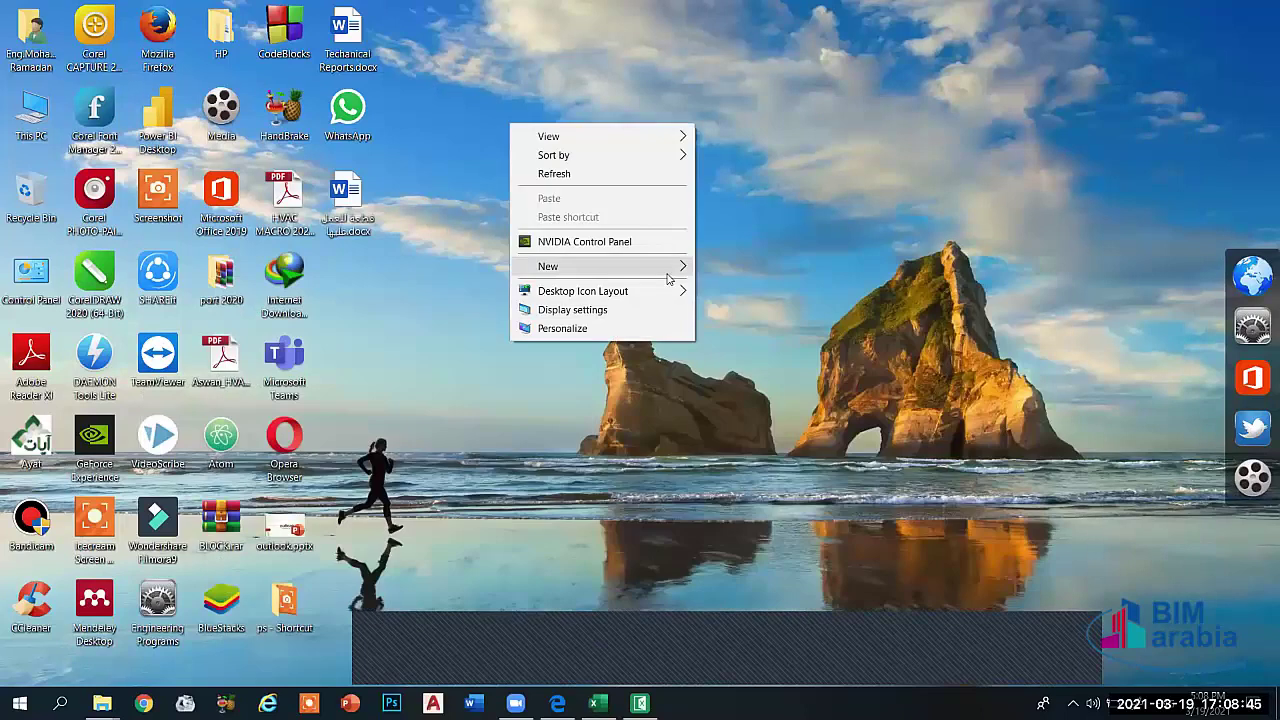
mouse_move(668, 279)
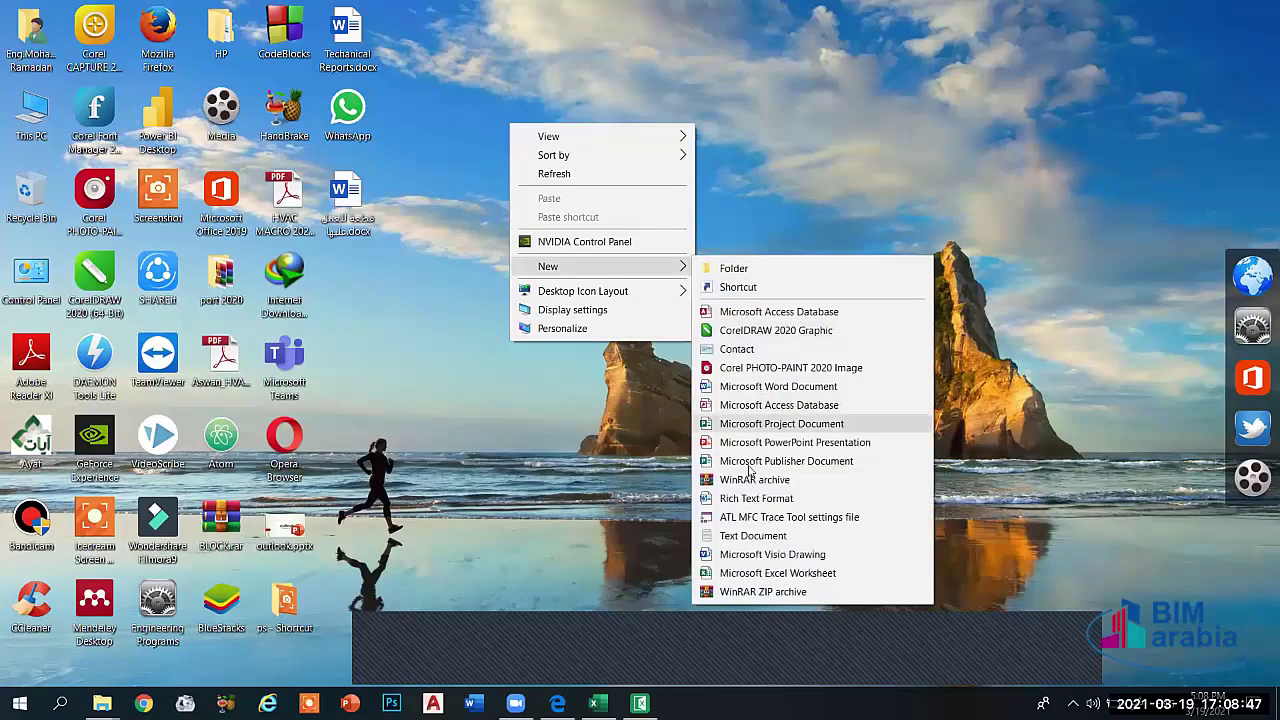
left_click(757, 573)
key("Return")
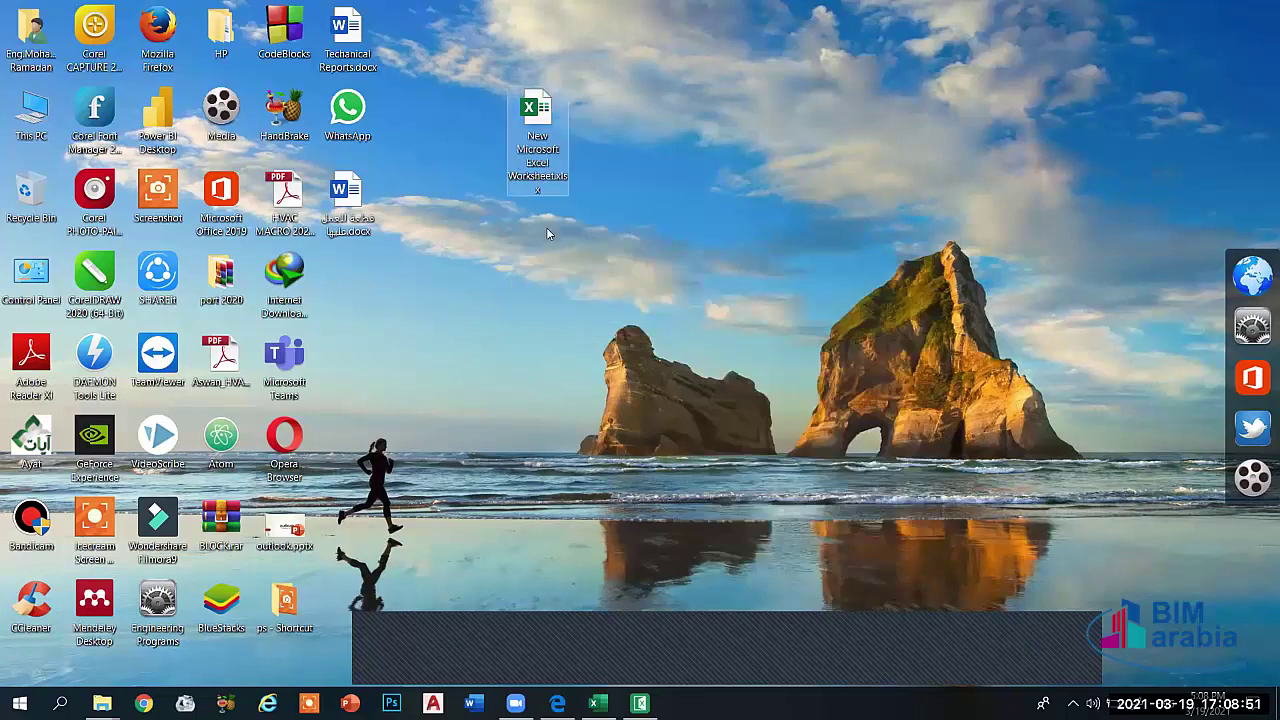
double_click(524, 150)
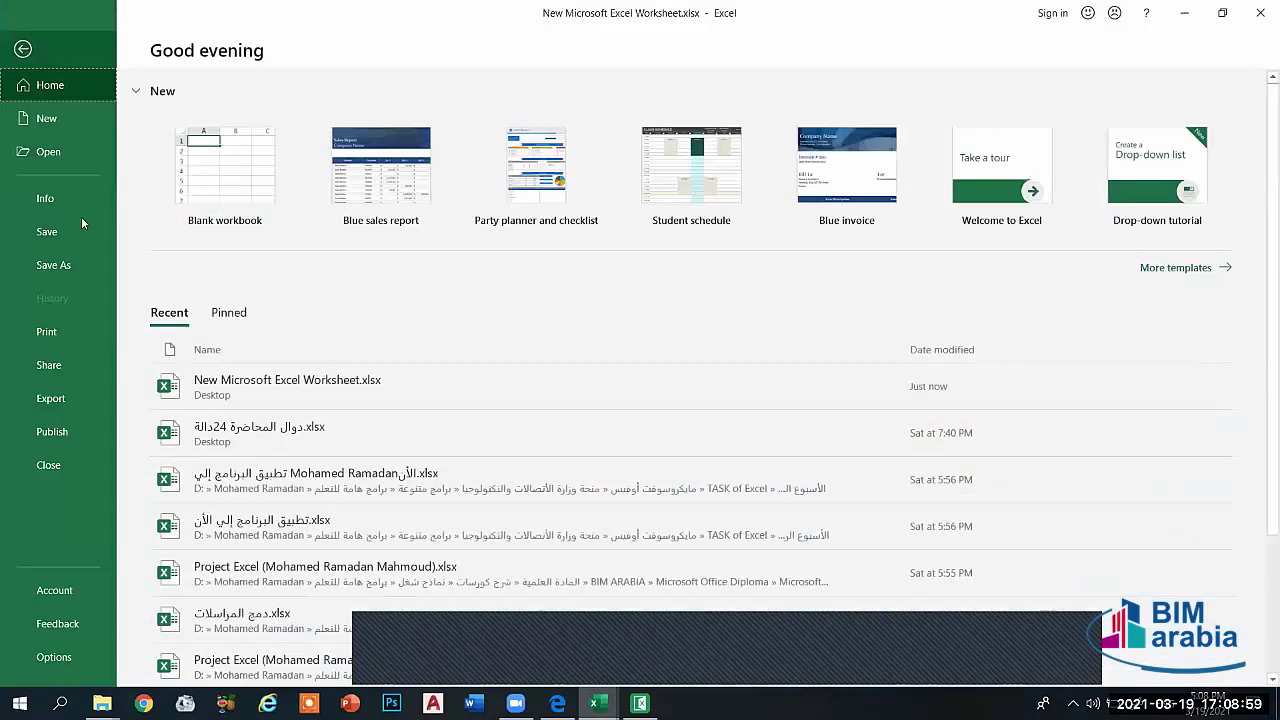
Encrypt the workbook with a password via Protect Workbook, entering and confirming the password.
left_click(66, 206)
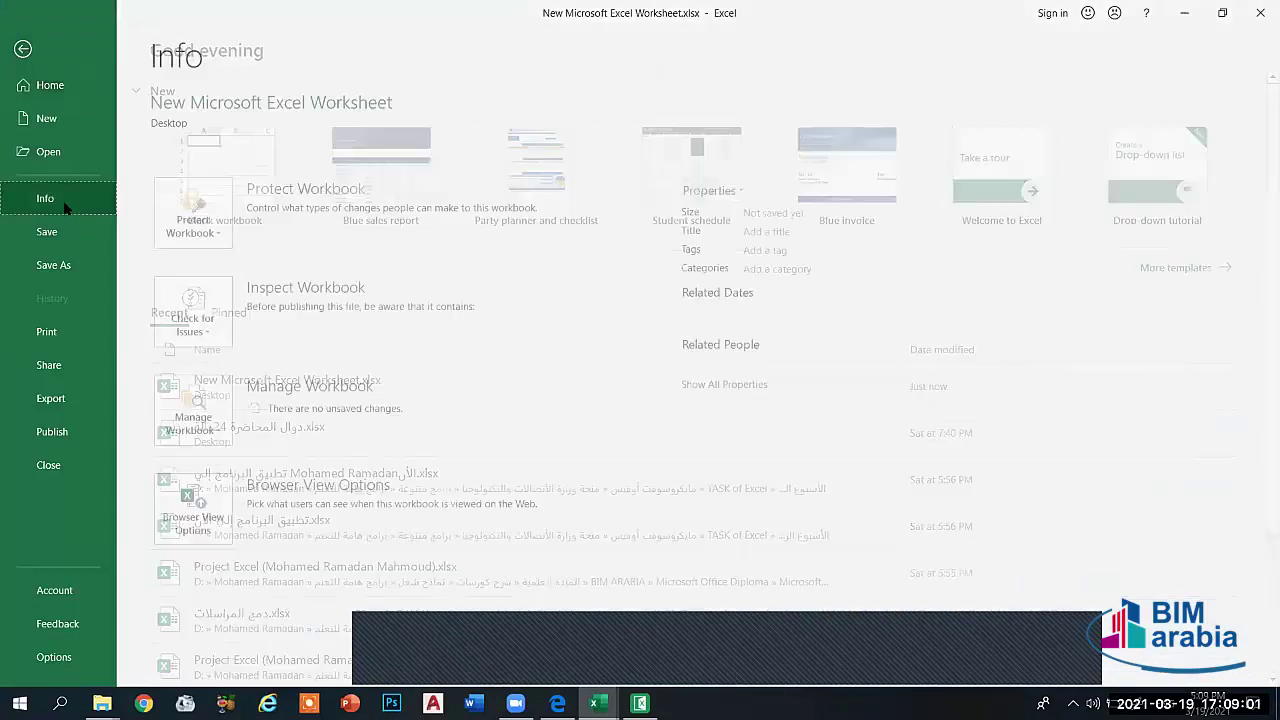
left_click(198, 226)
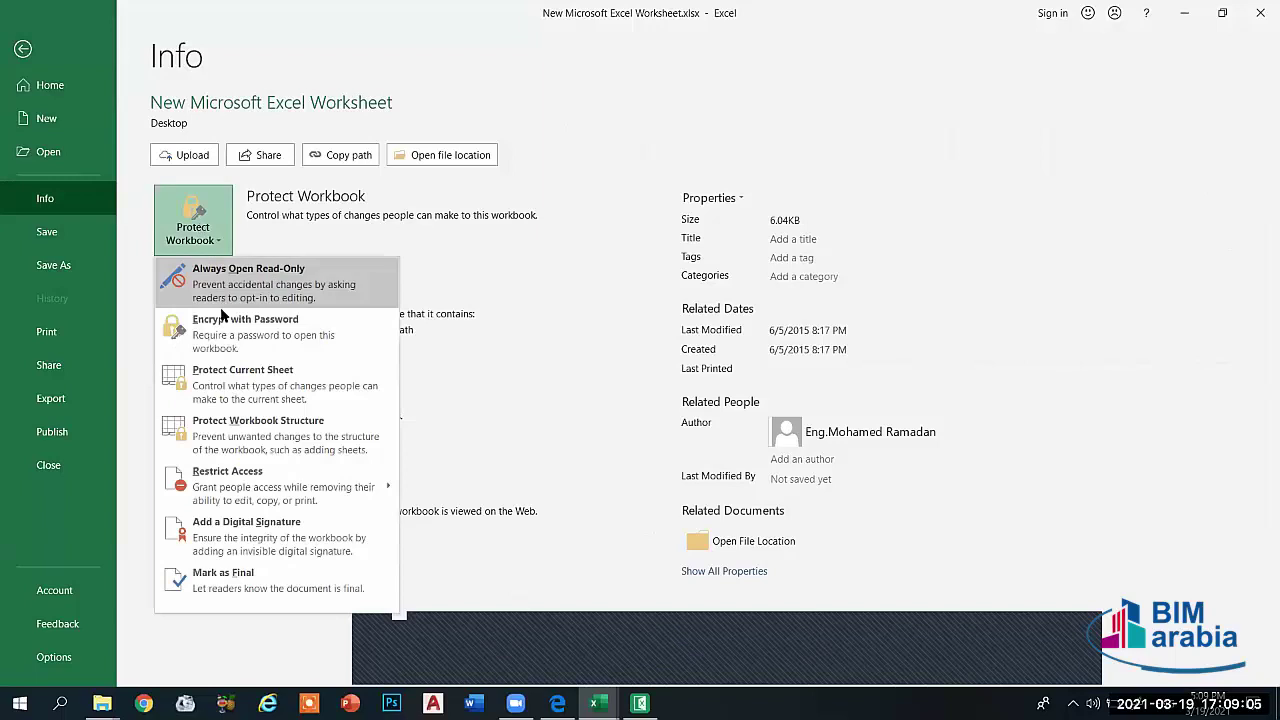
left_click(222, 334)
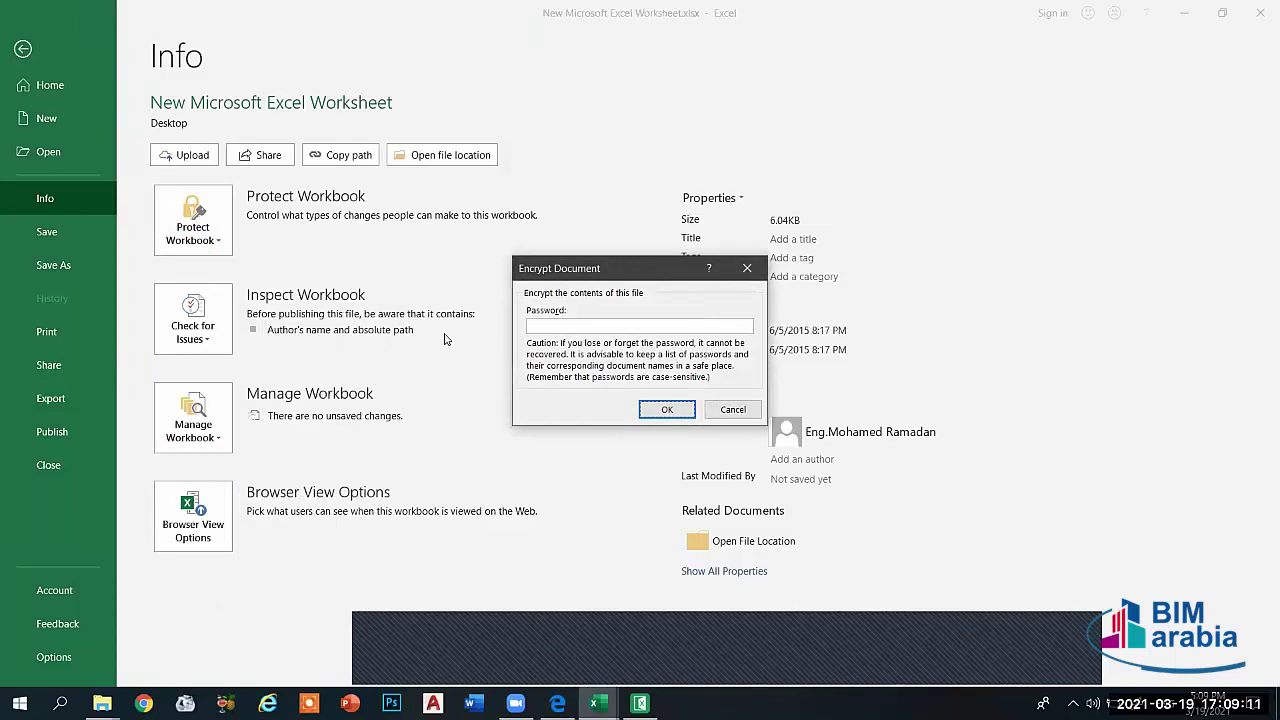
left_click(578, 327)
left_click(662, 411)
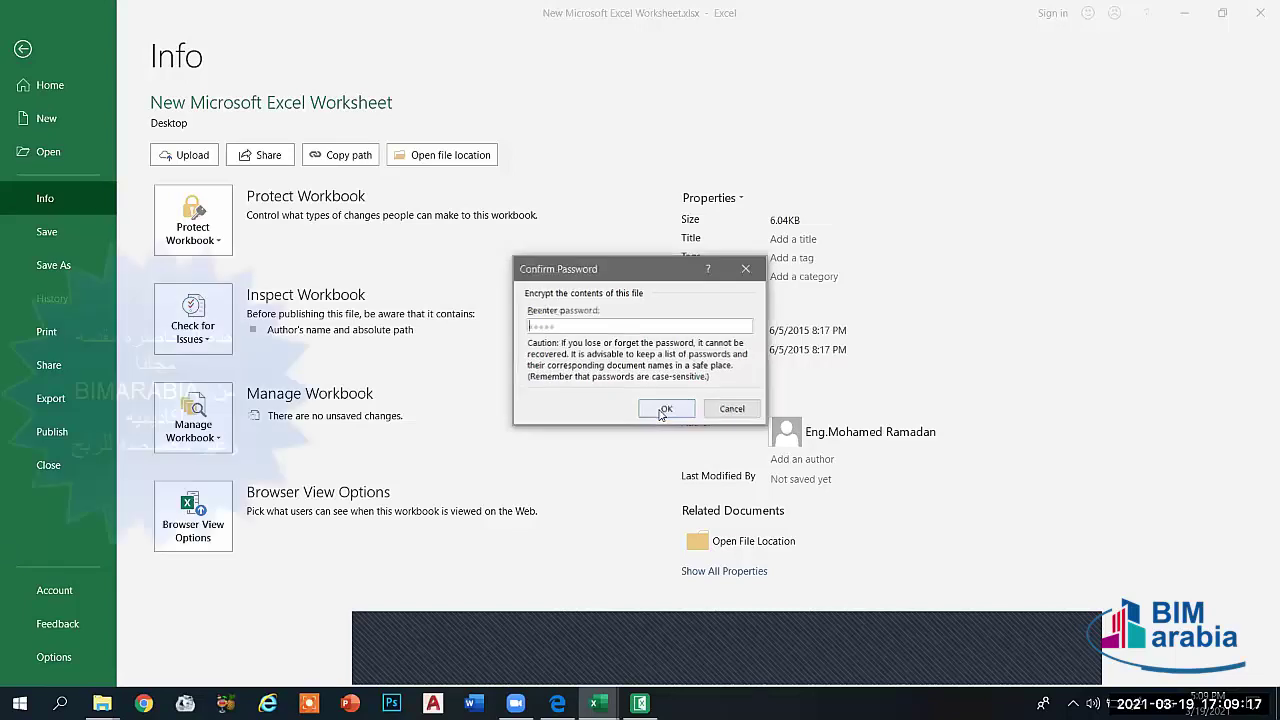
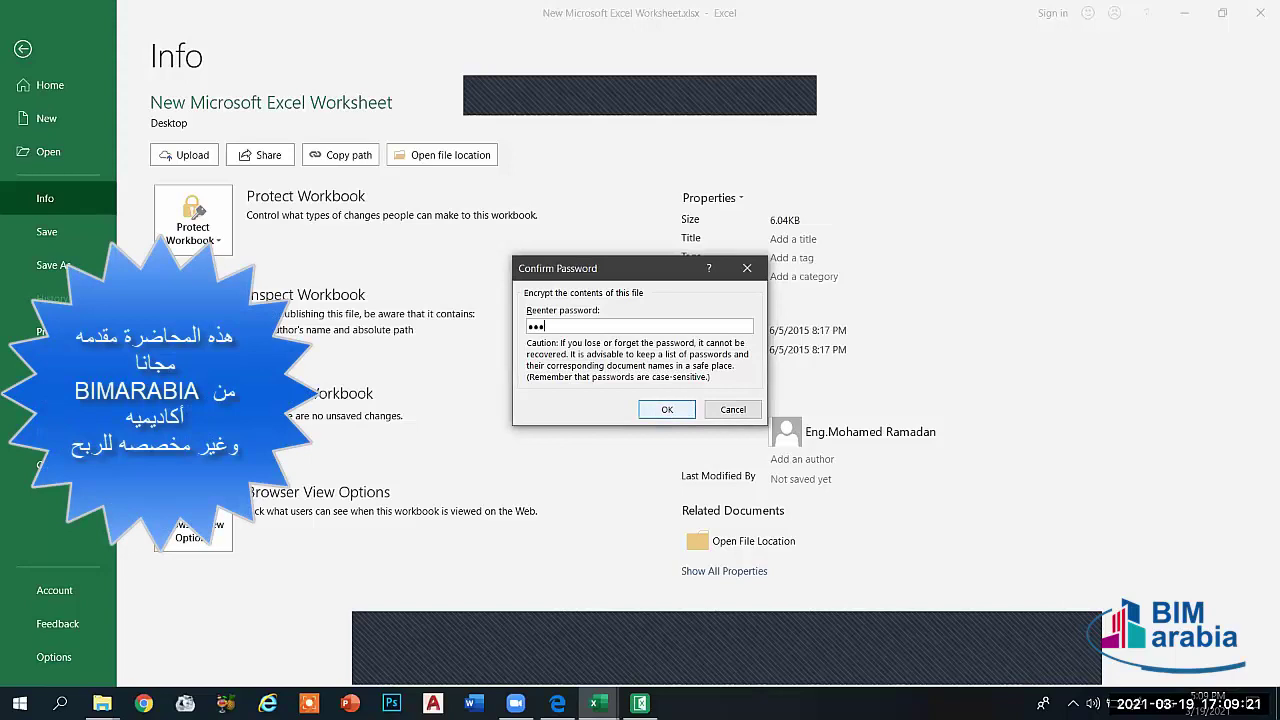
left_click(680, 411)
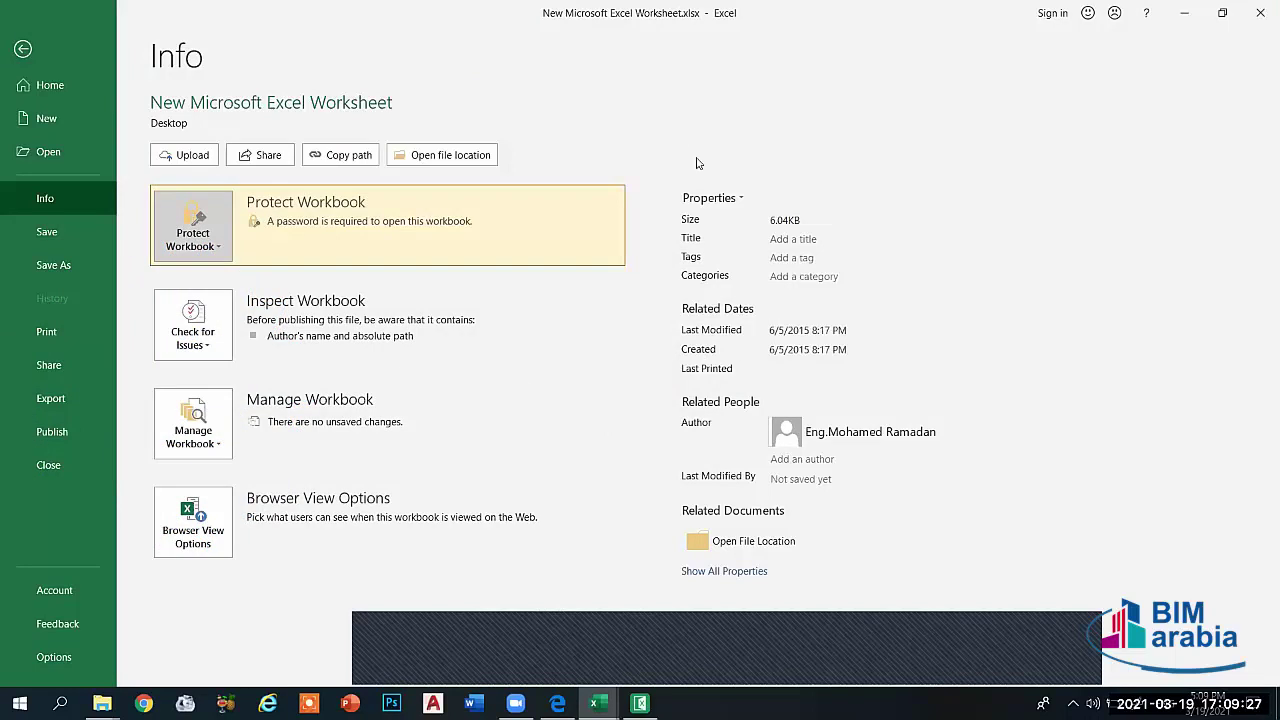
Save and close the protected workbook, then minimize Excel.
key("Escape")
key("ctrl+w")
left_click(590, 396)
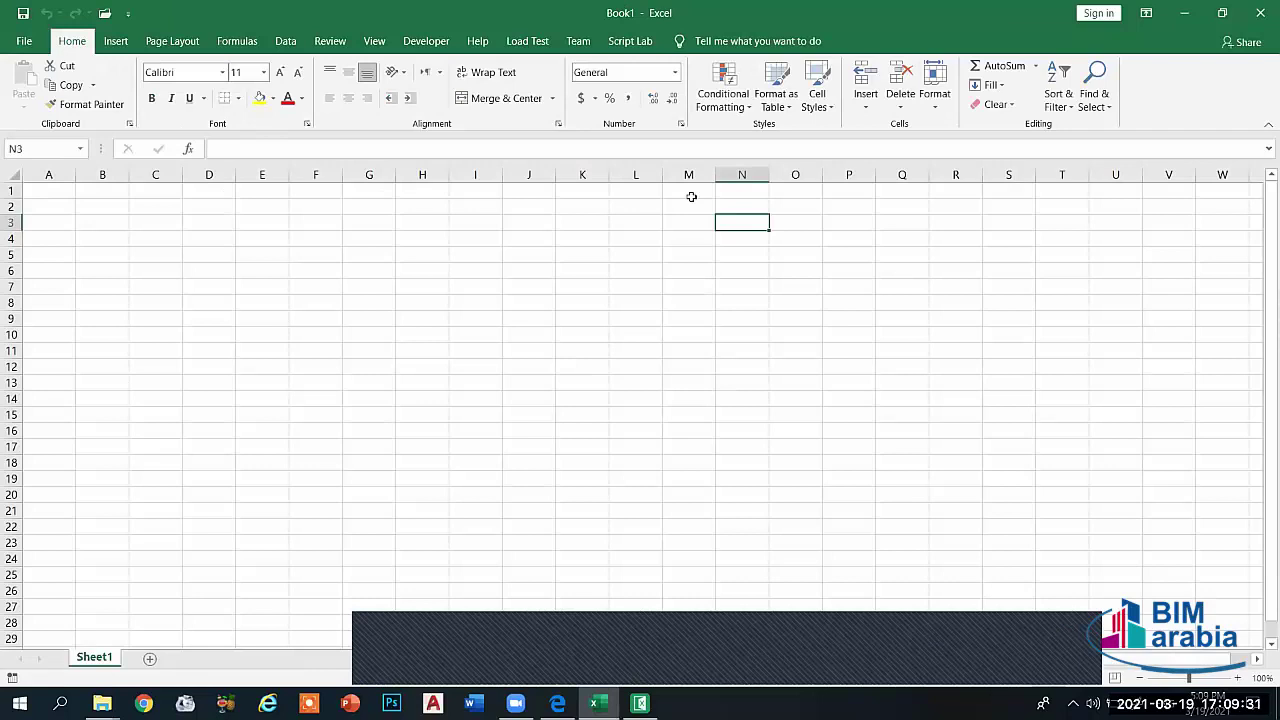
left_click(1184, 10)
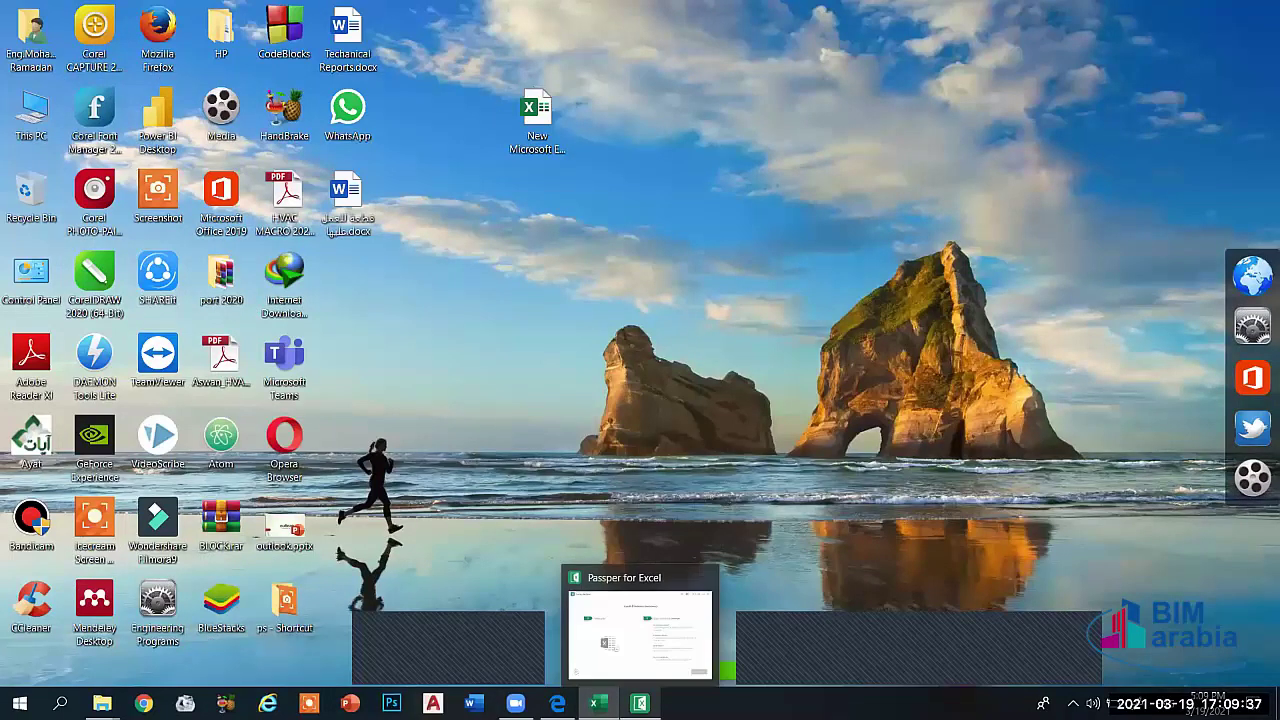
Load New Microsoft Excel Worksheet.xlsx from the desktop into Passper recovery and choose Dictionary Attack.
left_click(640, 703)
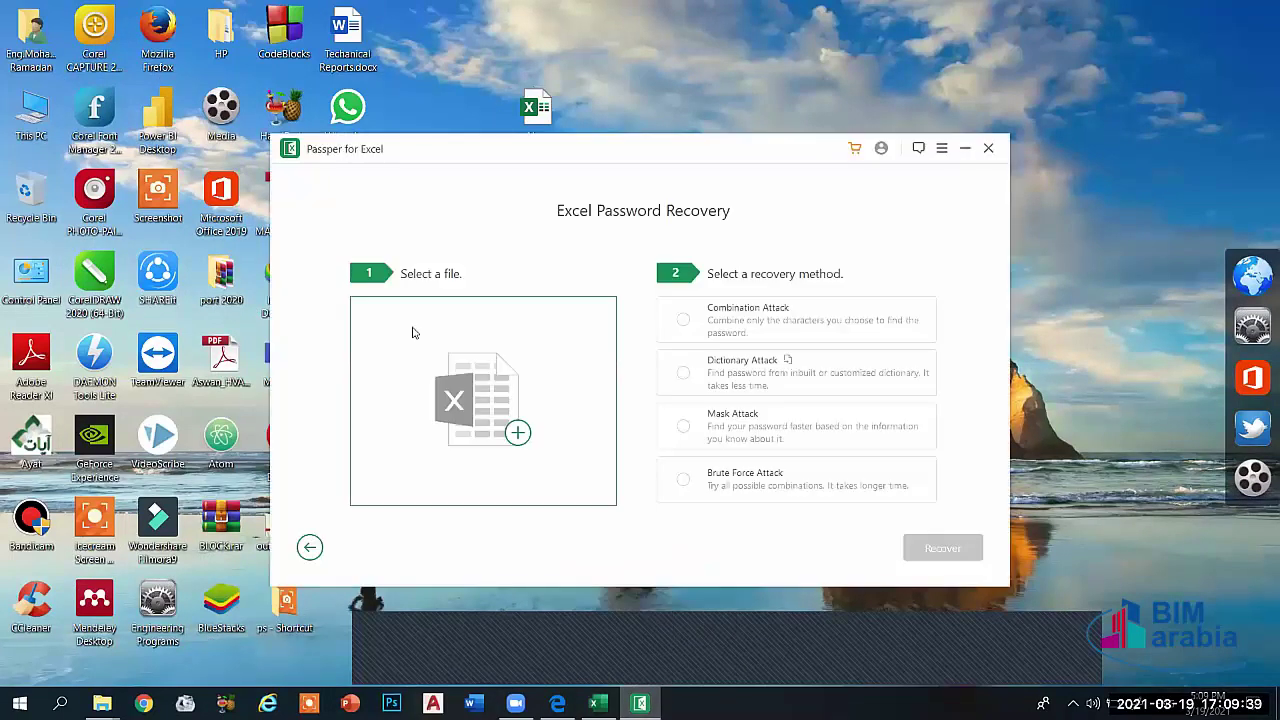
left_click(310, 545)
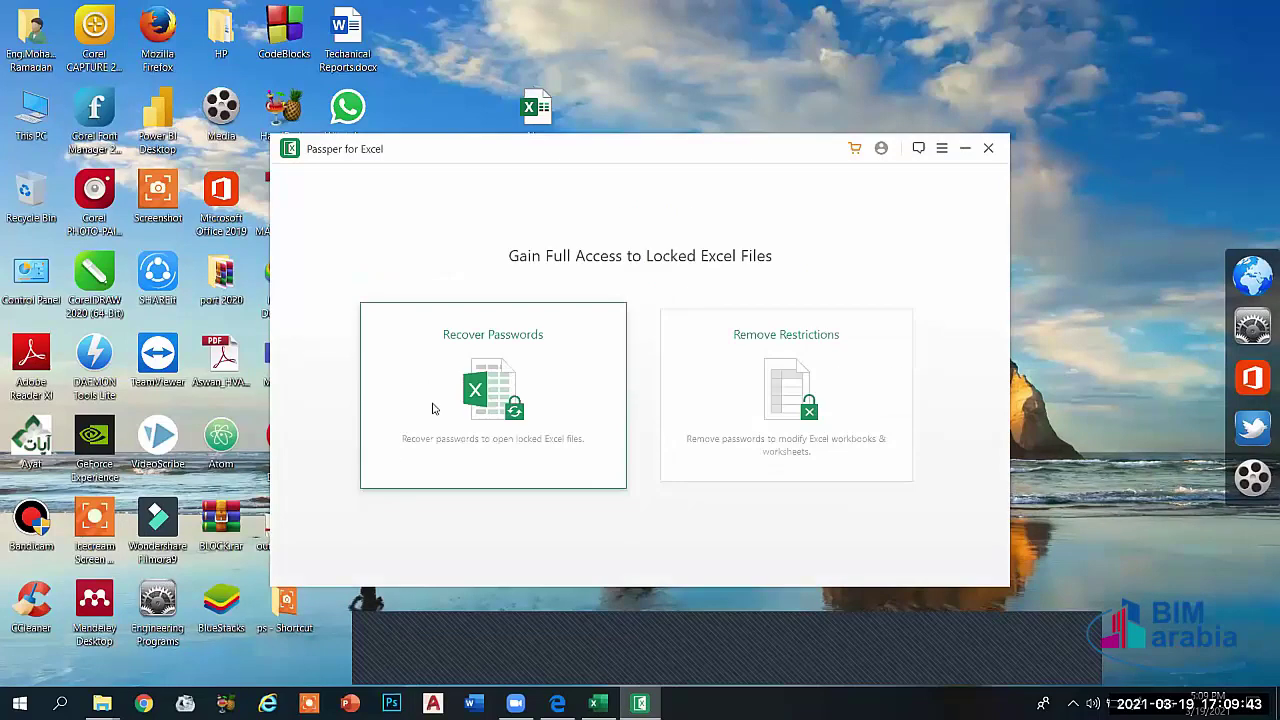
left_click(433, 408)
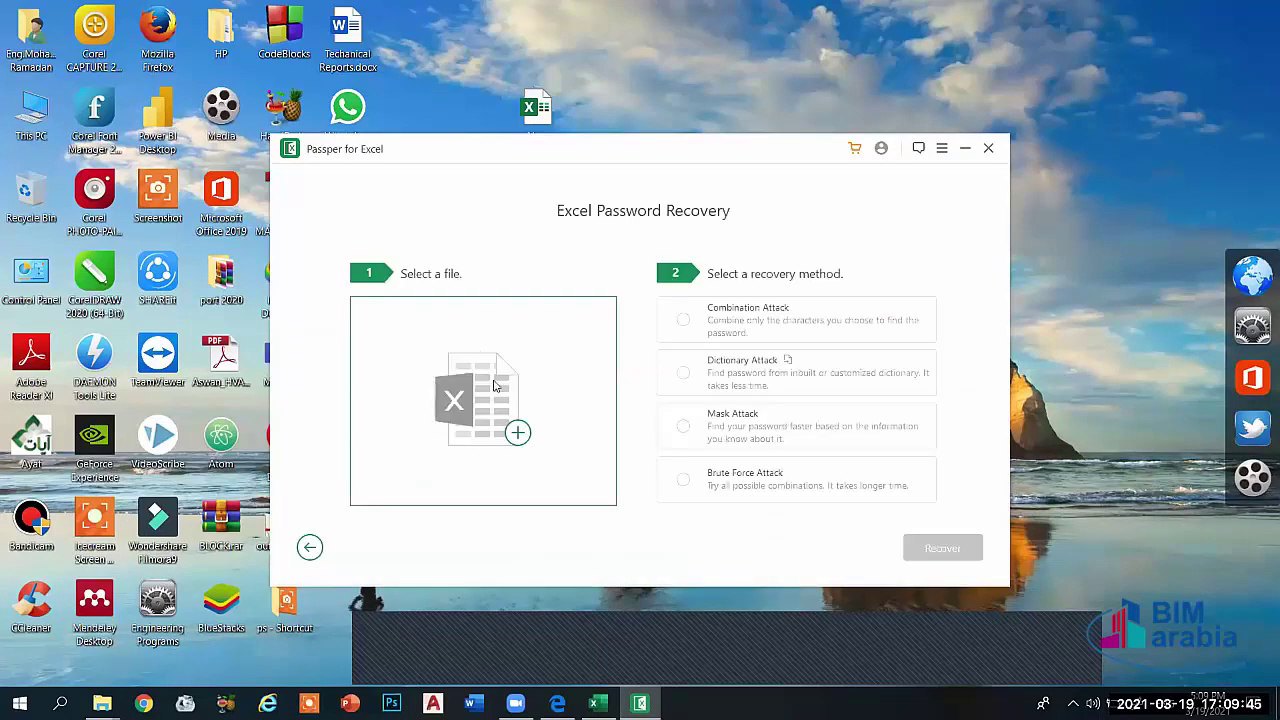
left_click(519, 438)
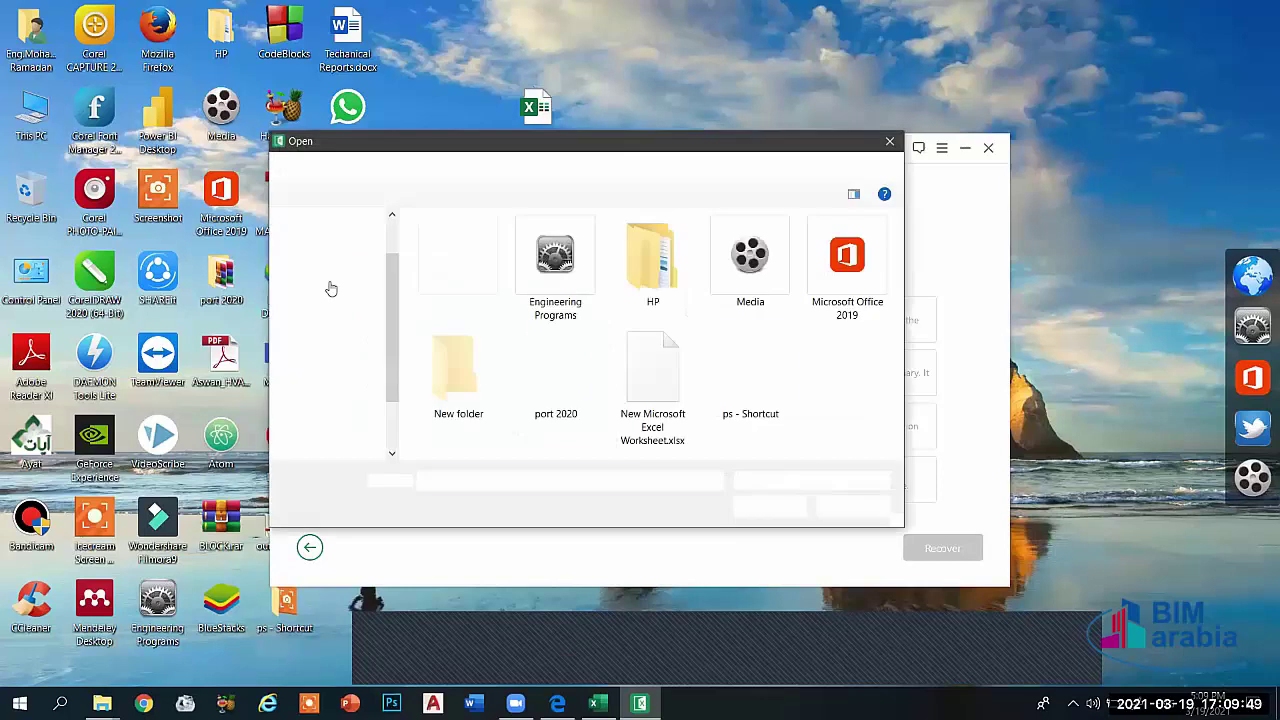
left_click(670, 362)
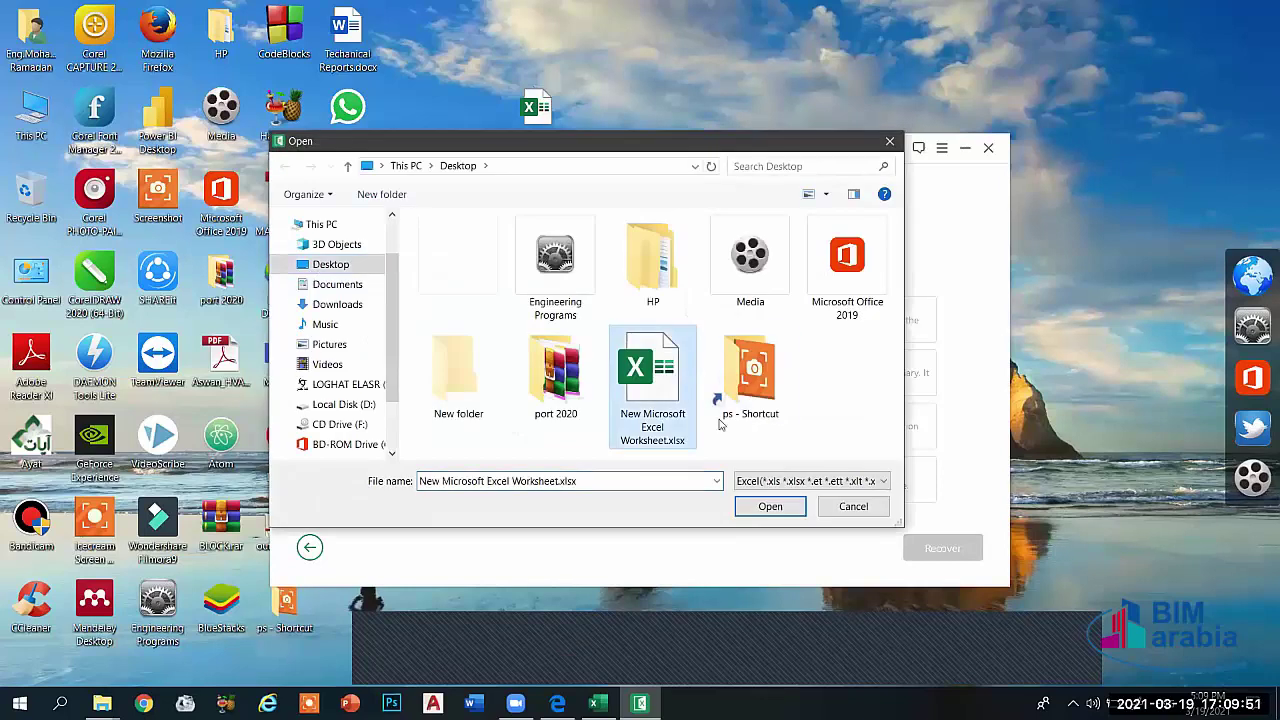
left_click(760, 503)
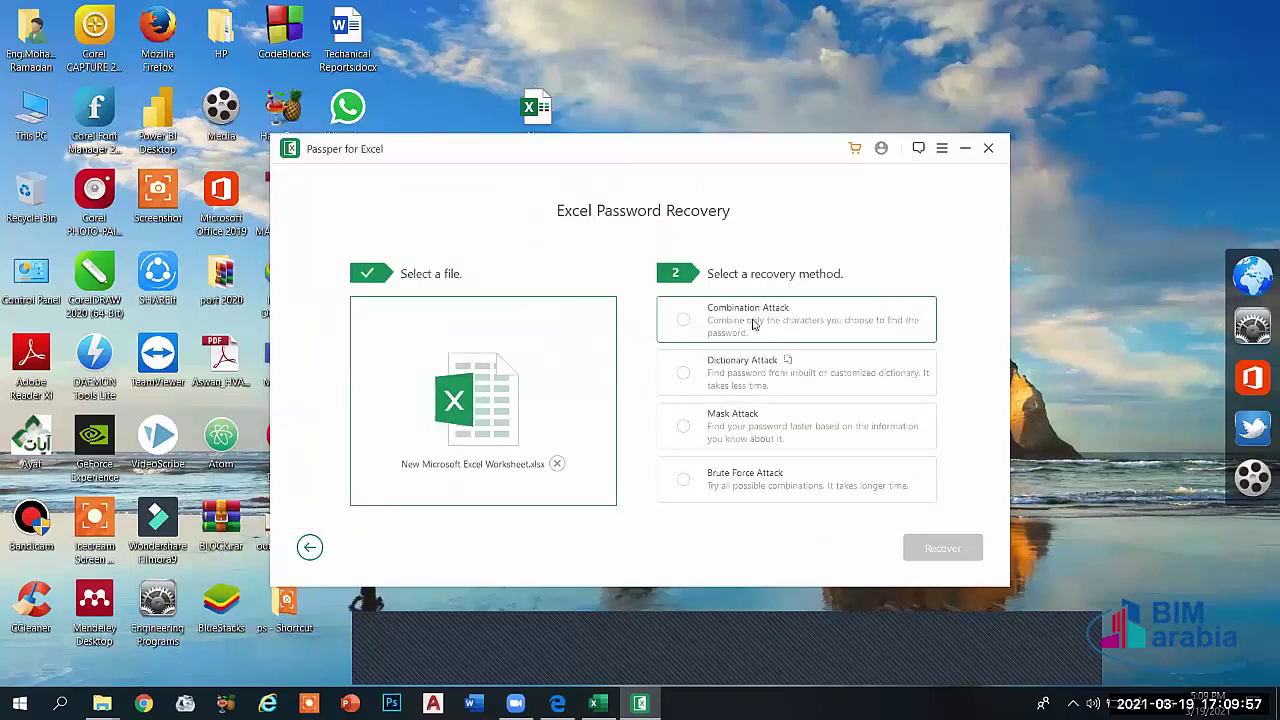
left_click(705, 367)
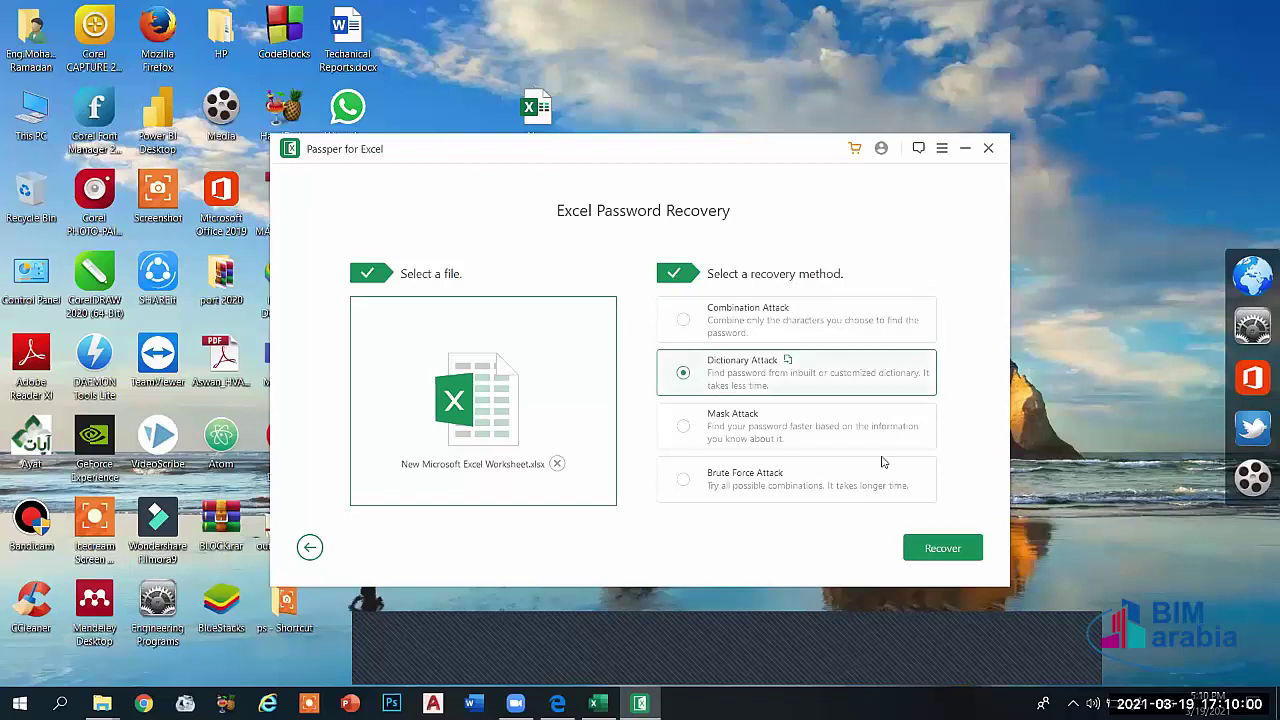
Close the registration prompt without registering and switch the recovery method to Combination Attack.
left_click(922, 551)
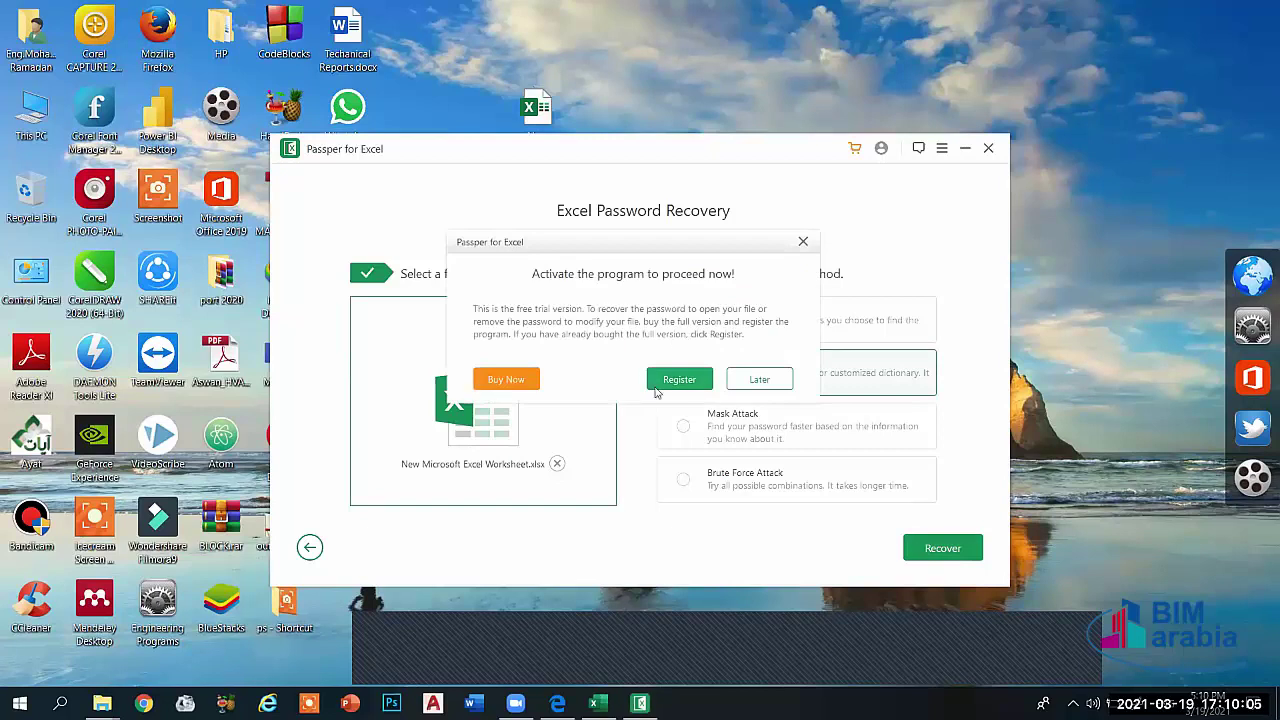
left_click(666, 384)
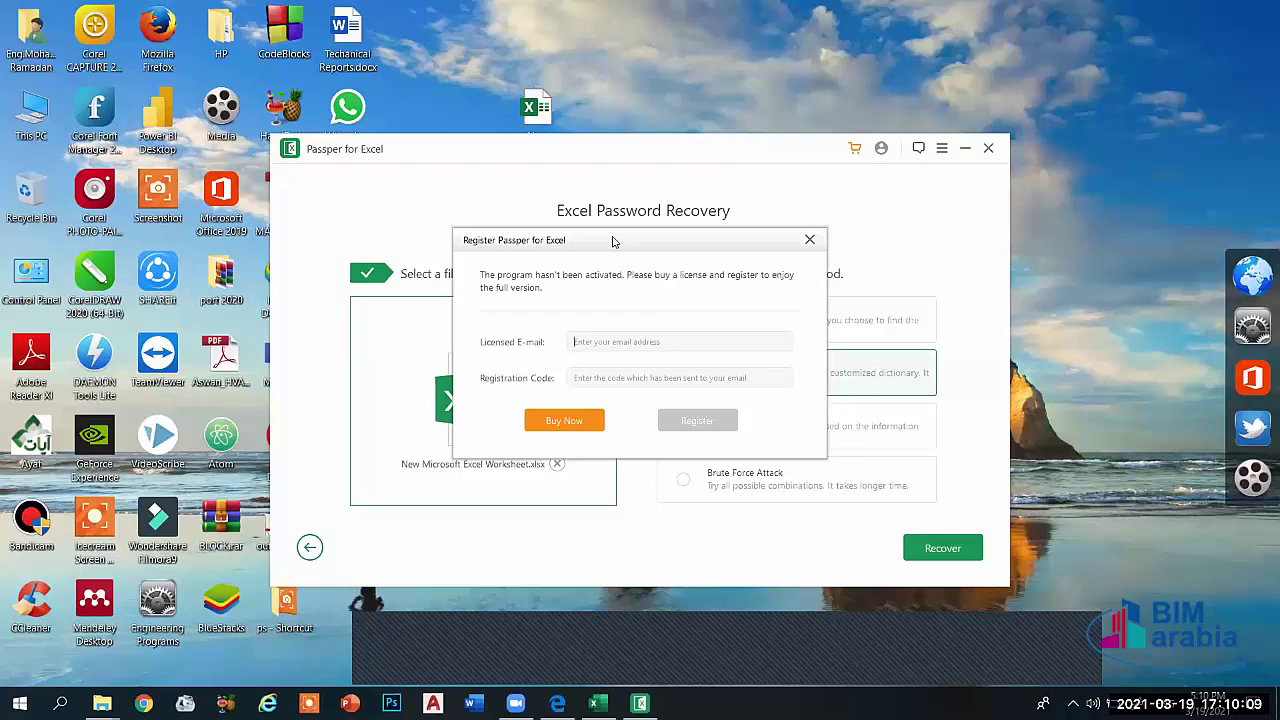
left_click_drag(603, 247, 566, 189)
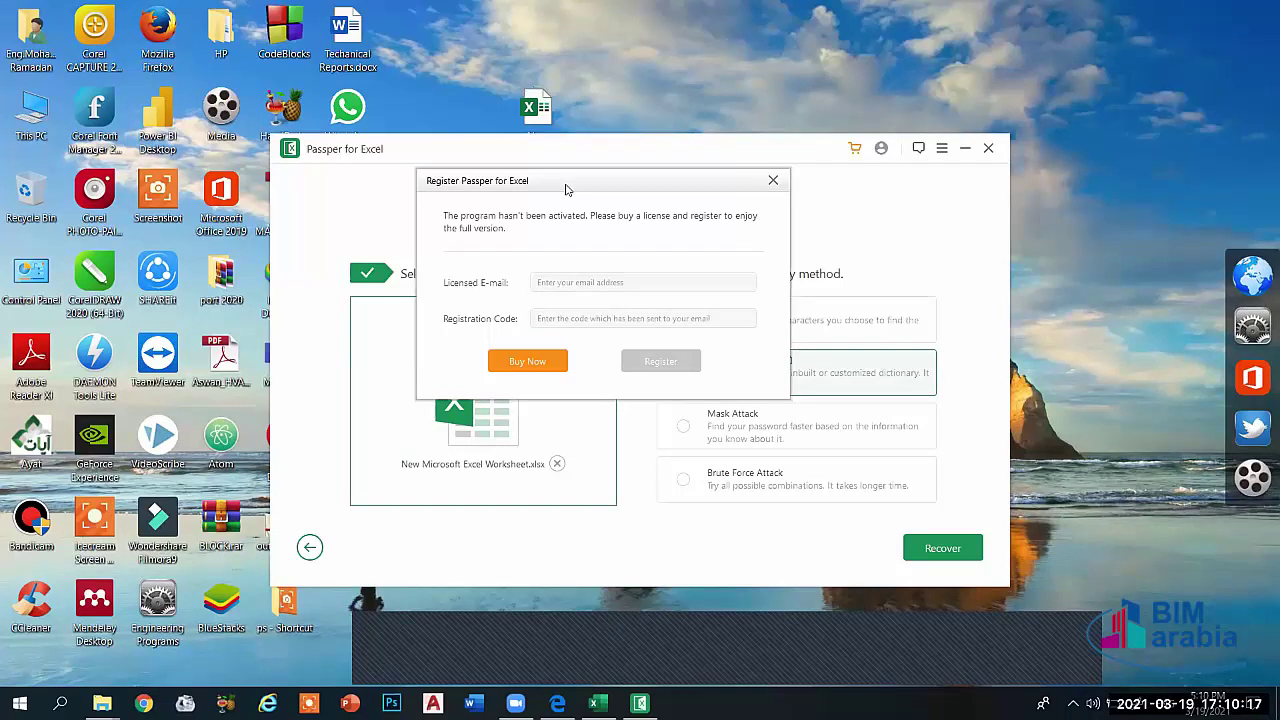
left_click(769, 184)
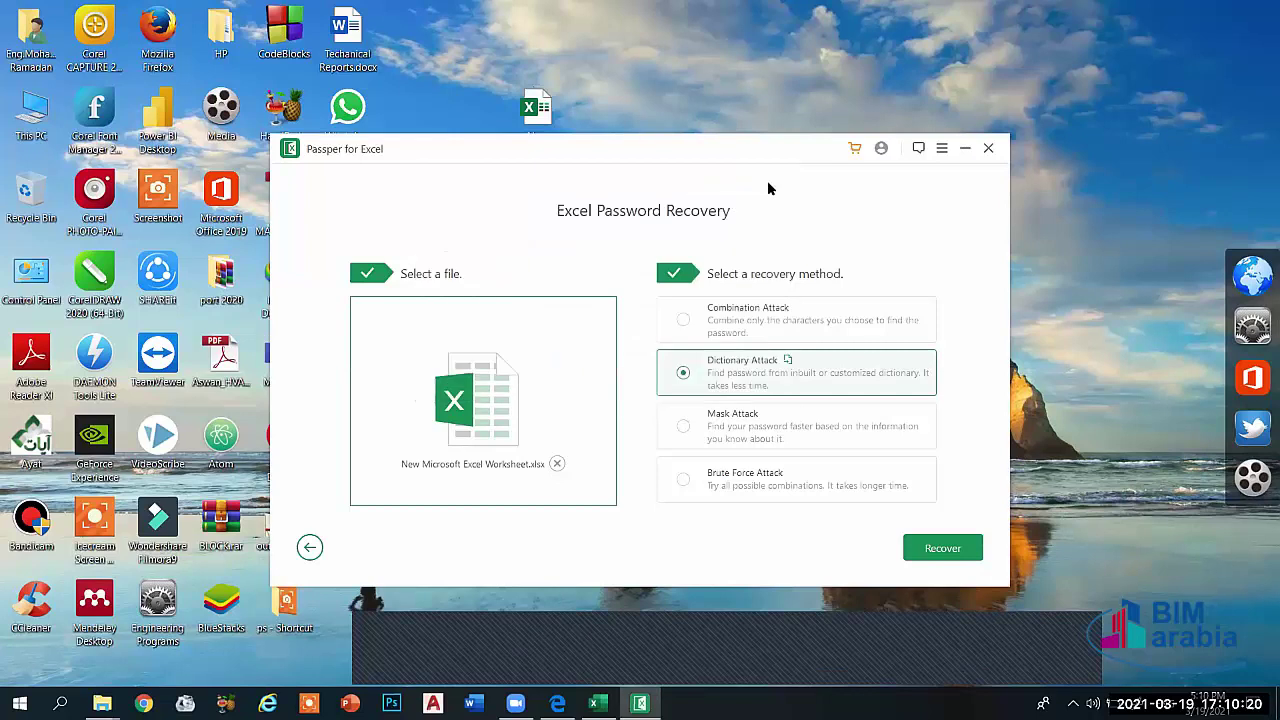
left_click(708, 325)
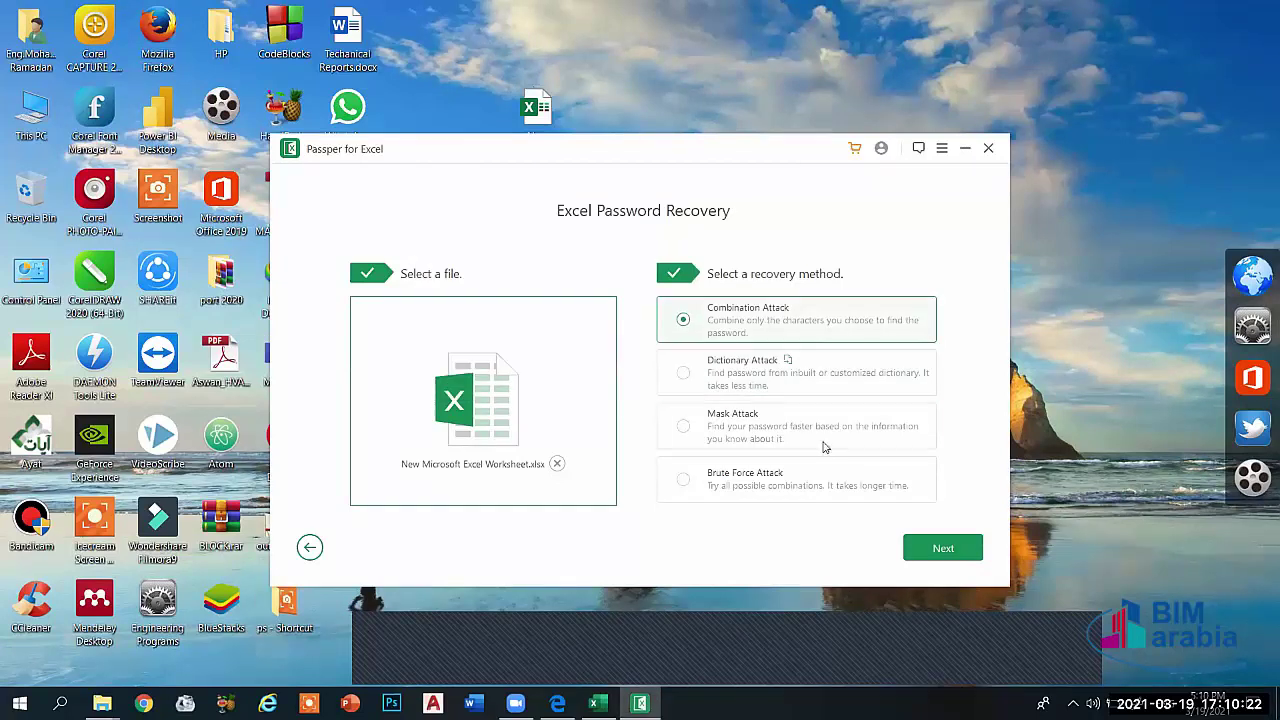
left_click(933, 547)
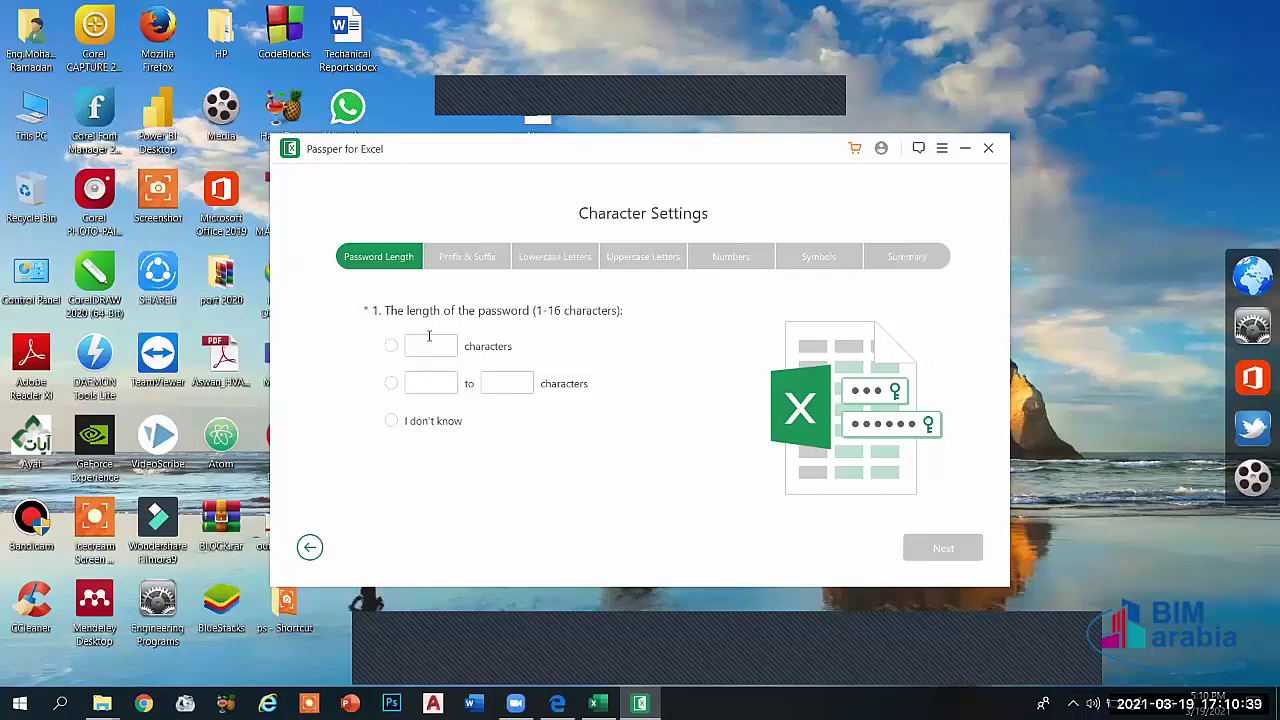
left_click(429, 345)
type("12")
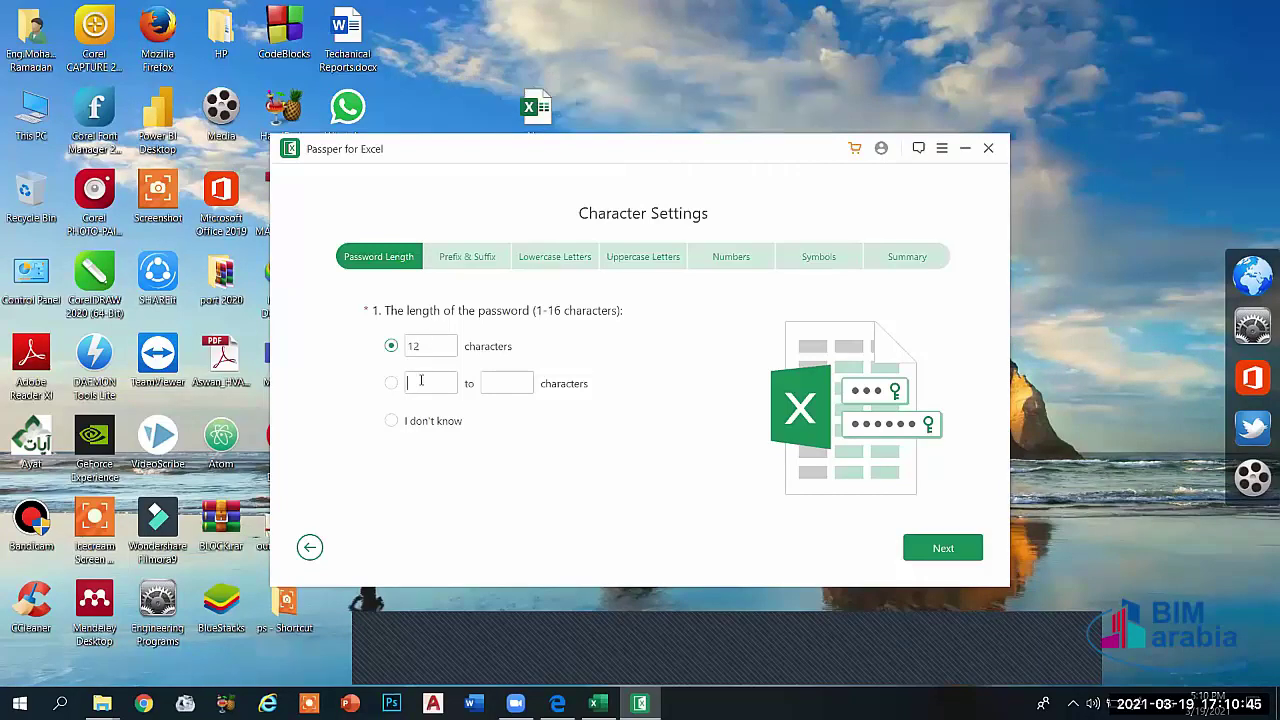
left_click(403, 420)
left_click(955, 551)
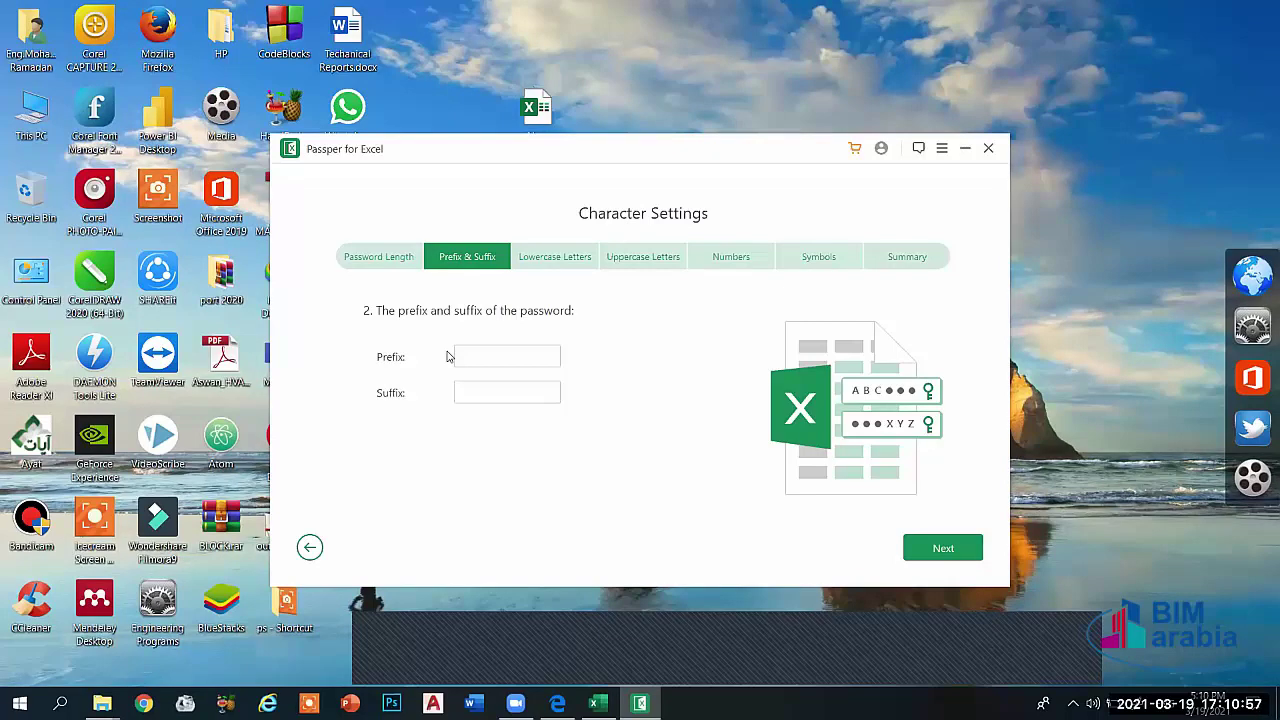
left_click(578, 257)
left_click(620, 258)
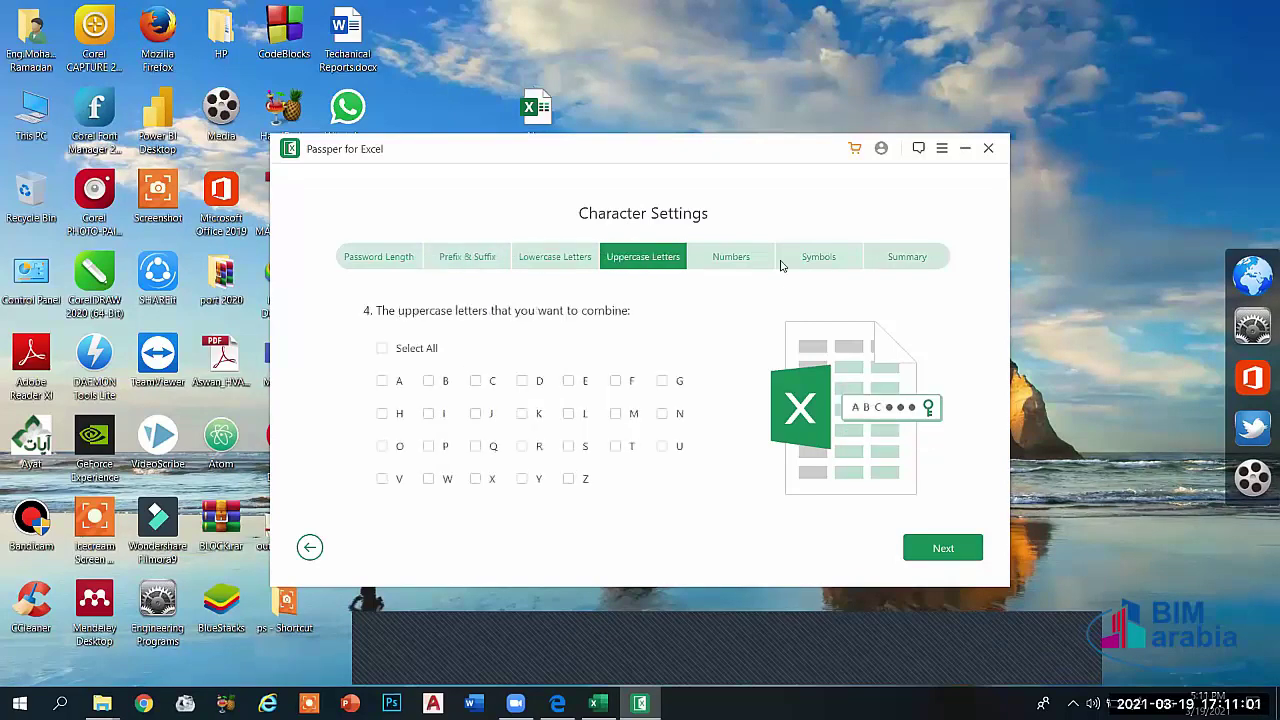
left_click(753, 261)
left_click(818, 257)
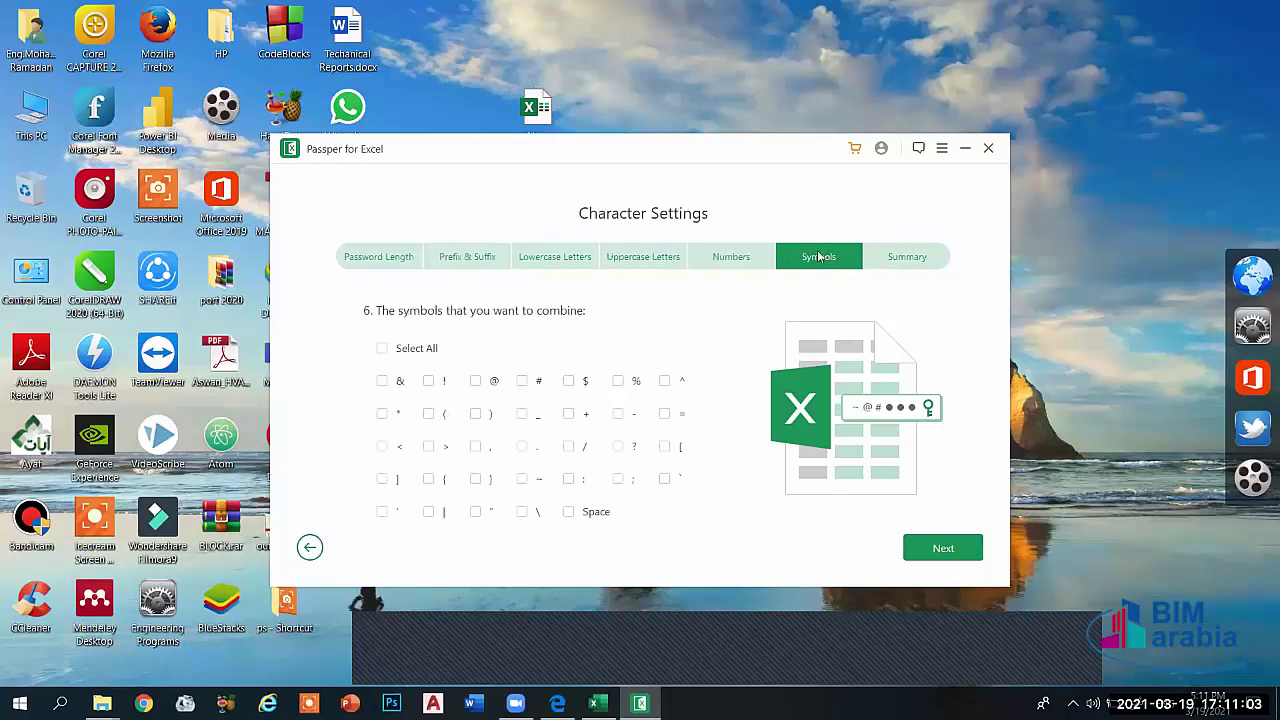
left_click(882, 256)
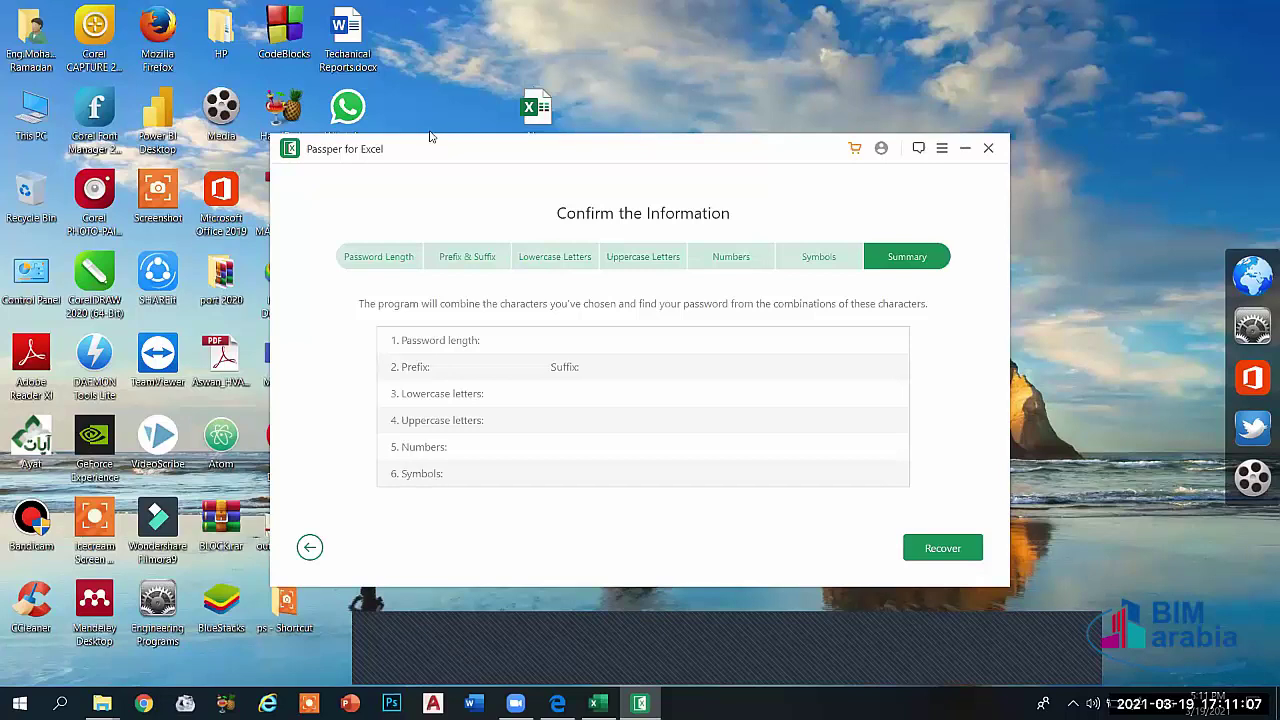
double_click(310, 547)
left_click(310, 547)
left_click(310, 547)
left_click(310, 547)
left_click(310, 547)
left_click(310, 547)
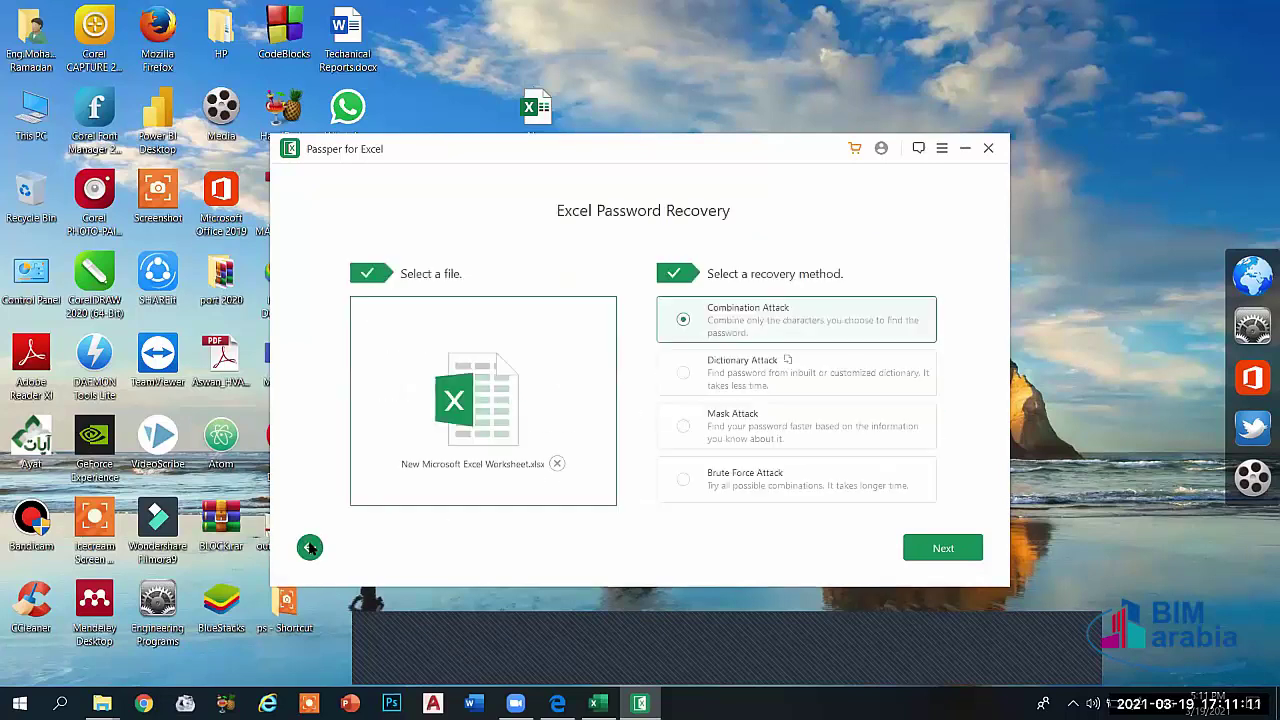
left_click(310, 547)
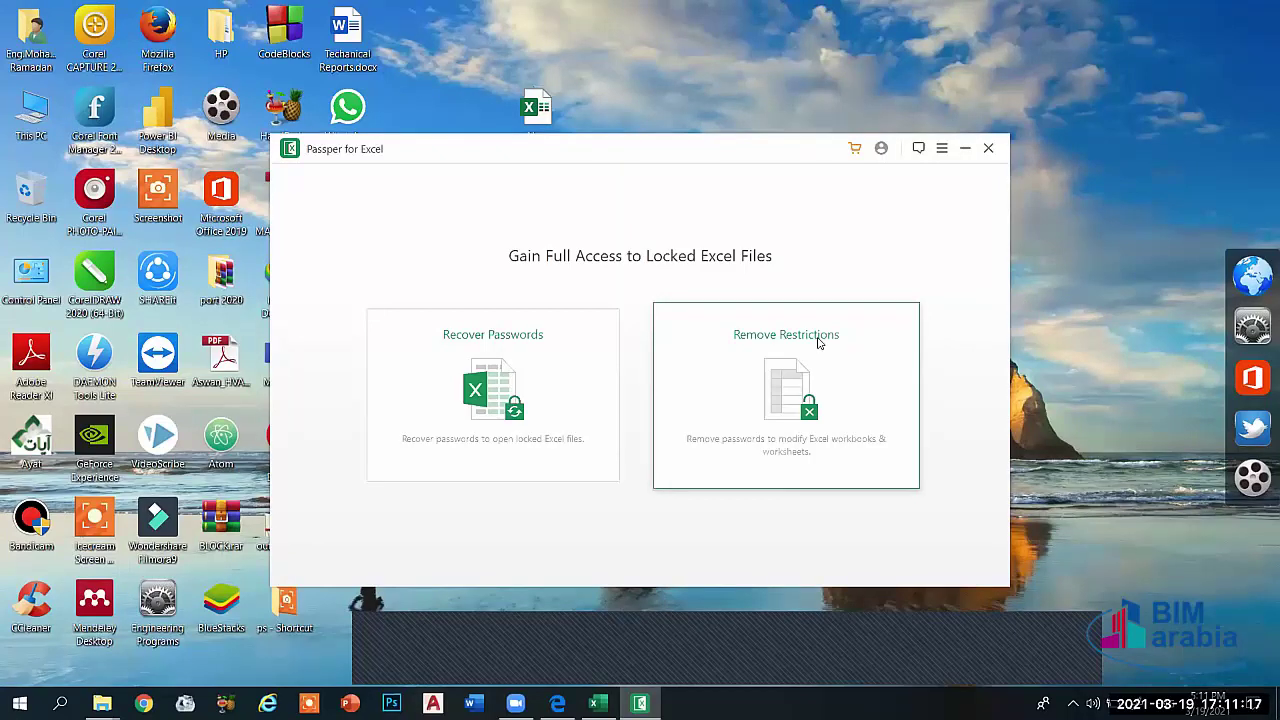
Load New Microsoft Excel Worksheet.xlsx into Passper's Excel Restrictions Remover.
left_click(818, 343)
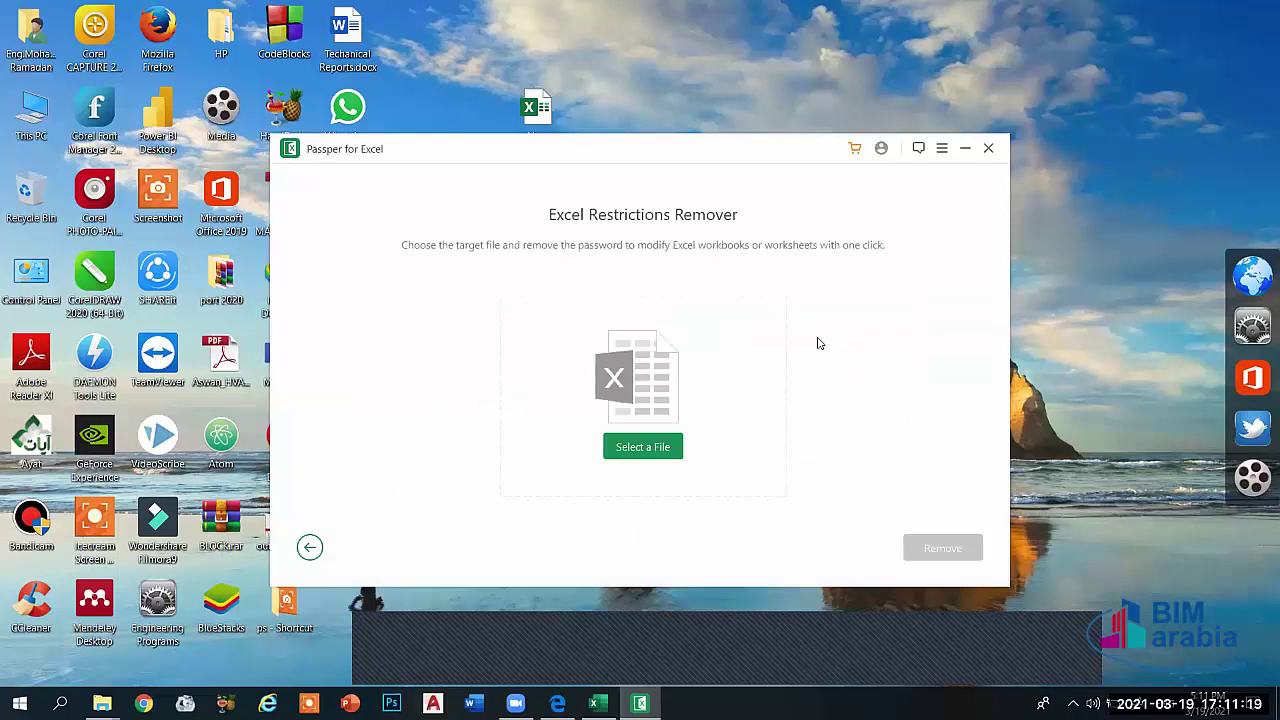
left_click(643, 448)
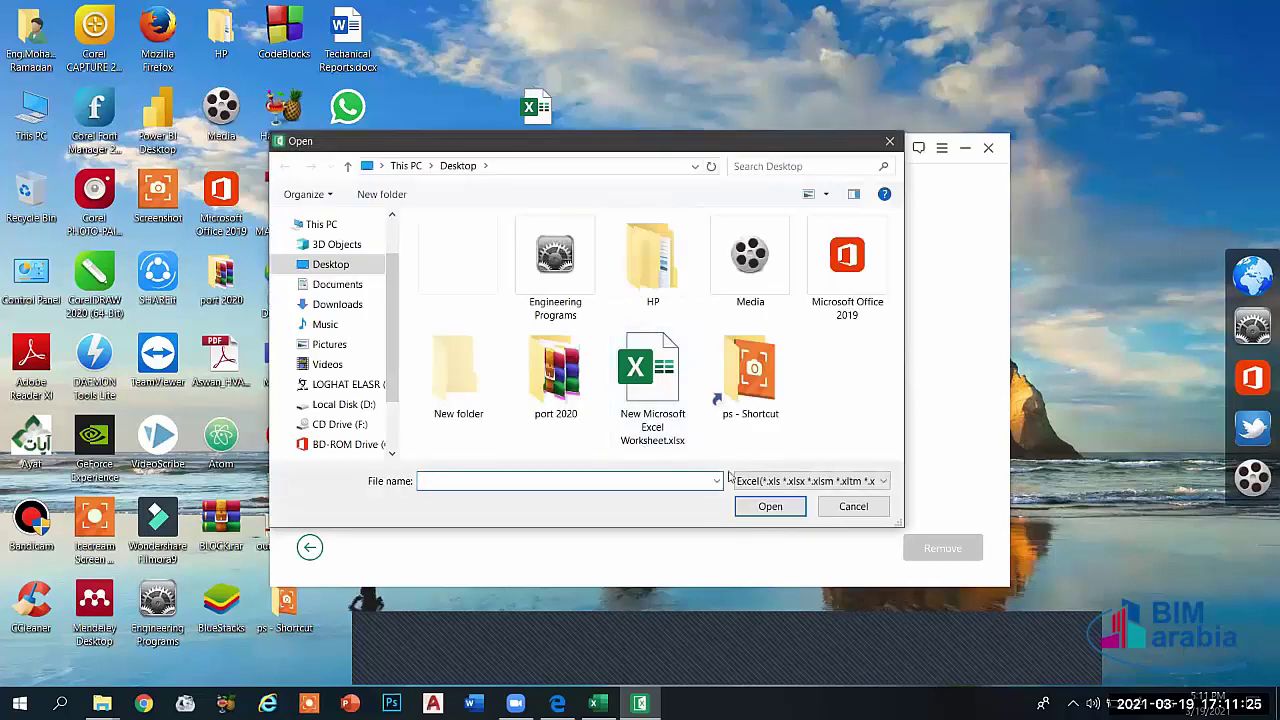
left_click(678, 412)
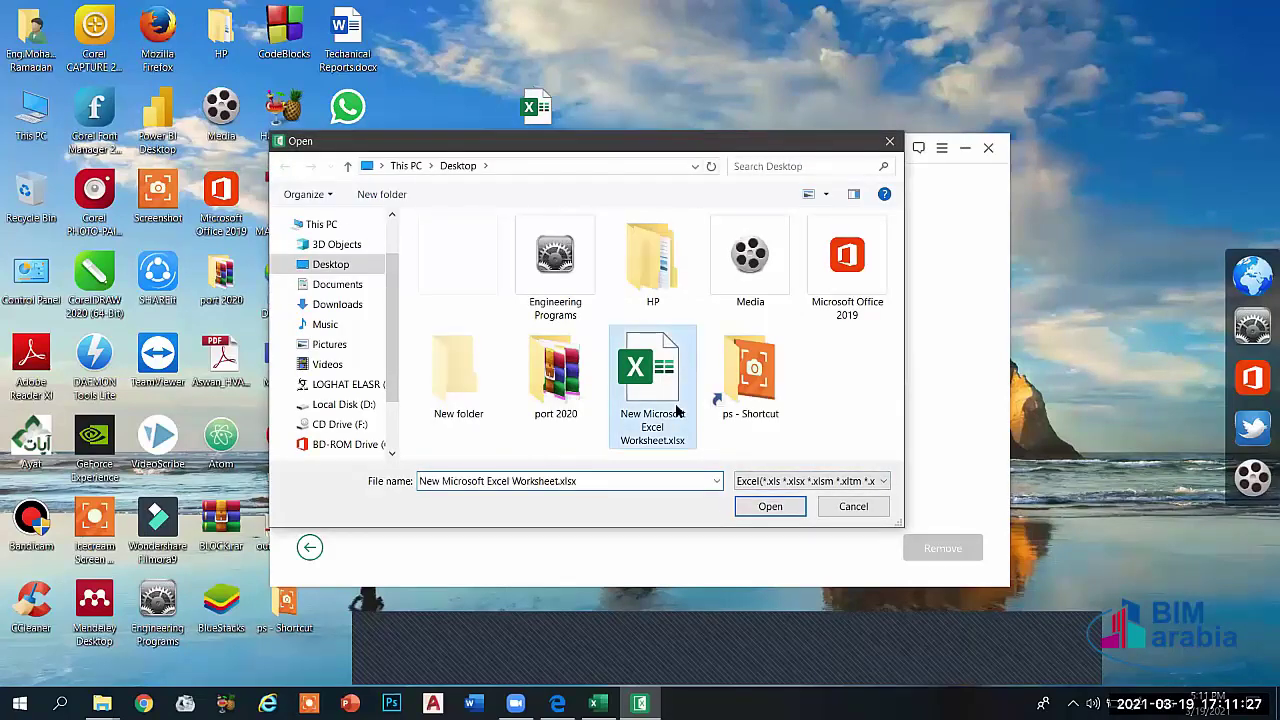
left_click(768, 507)
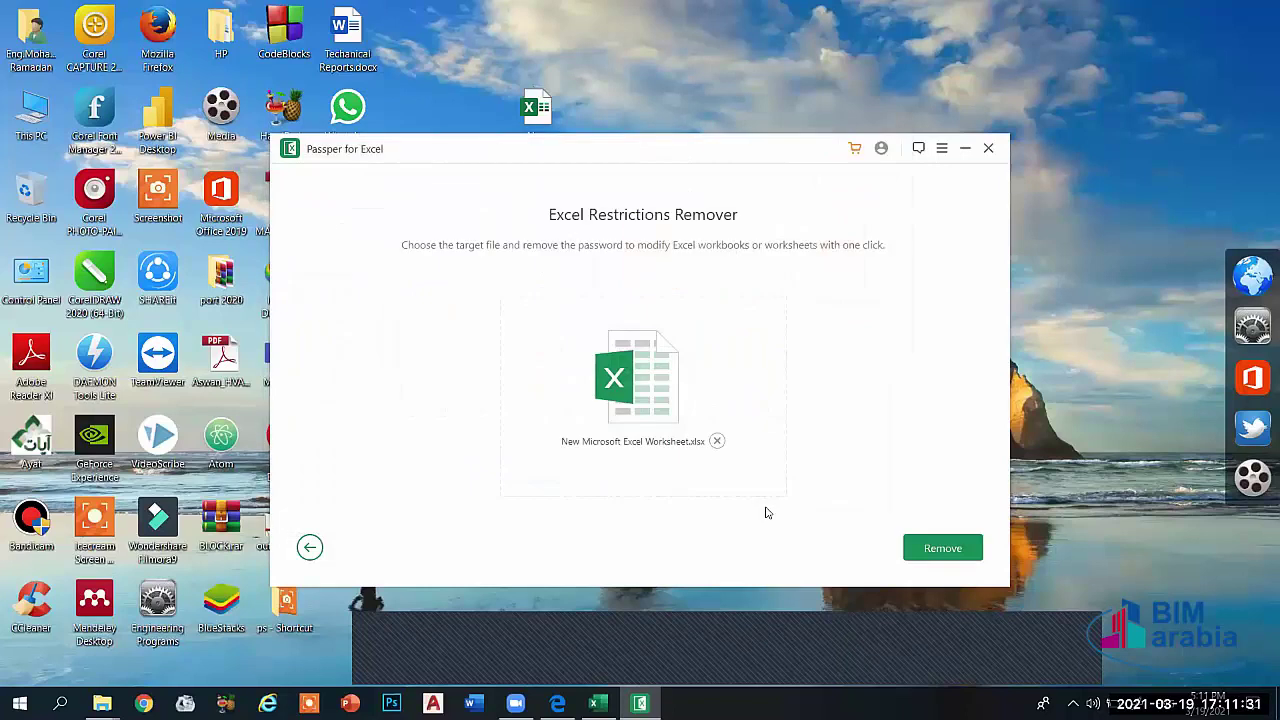
Attempt restriction removal twice, dismissing the activation prompt each time.
left_click(925, 546)
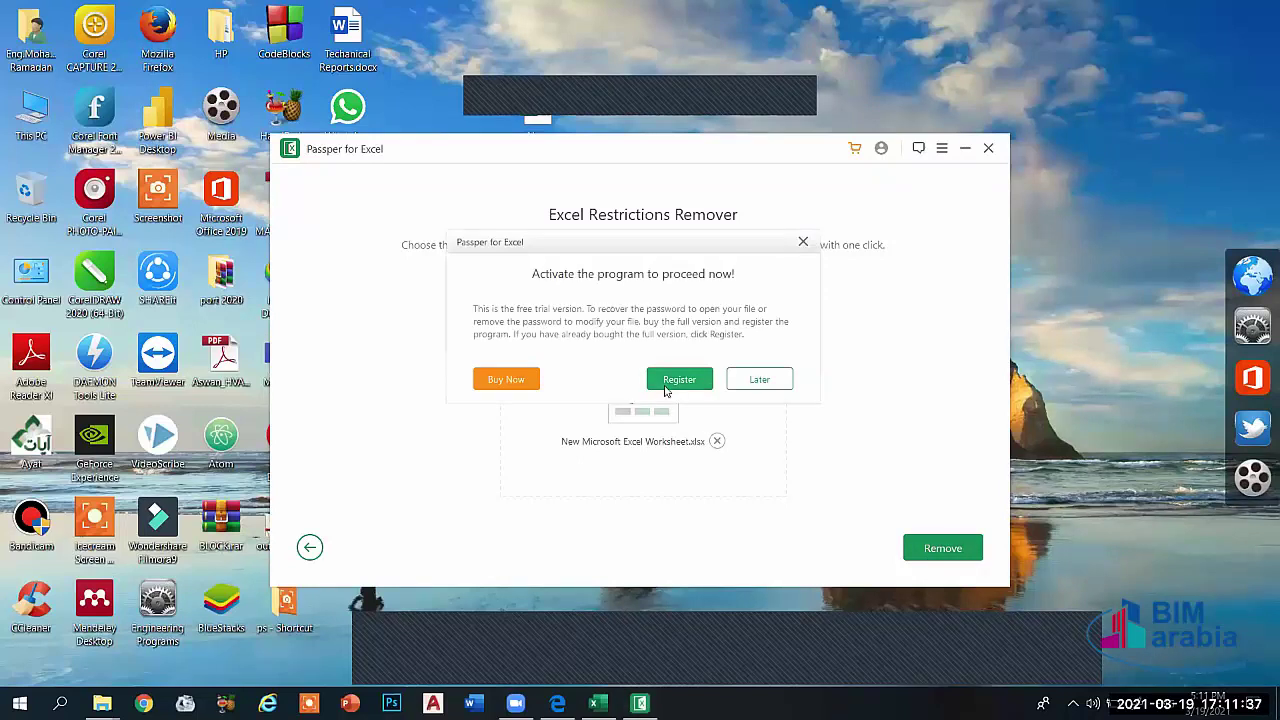
left_click(752, 380)
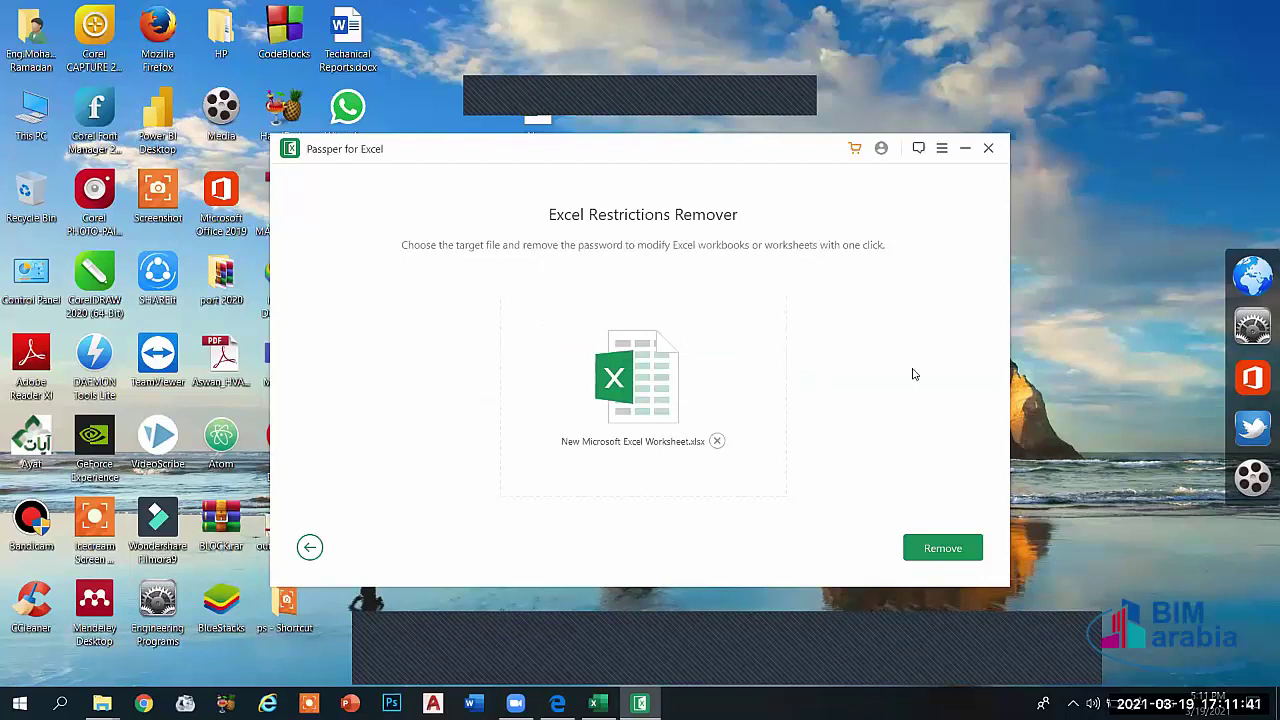
left_click(933, 549)
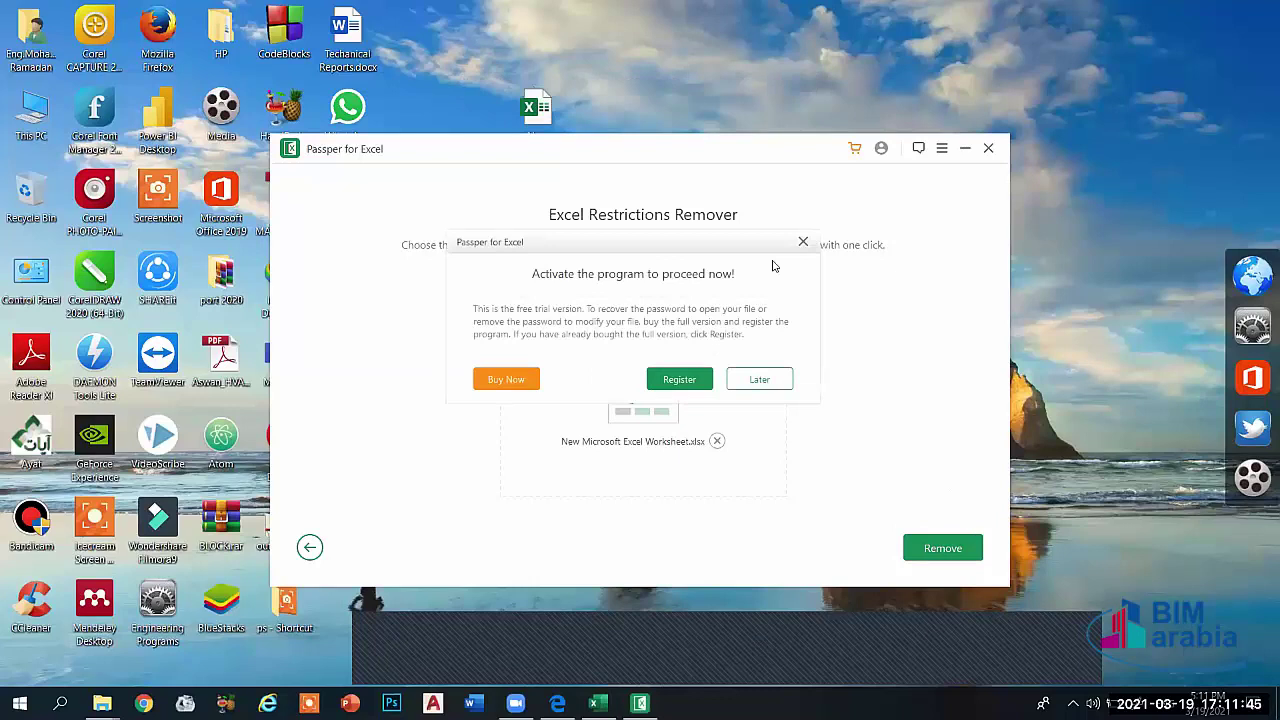
left_click(801, 241)
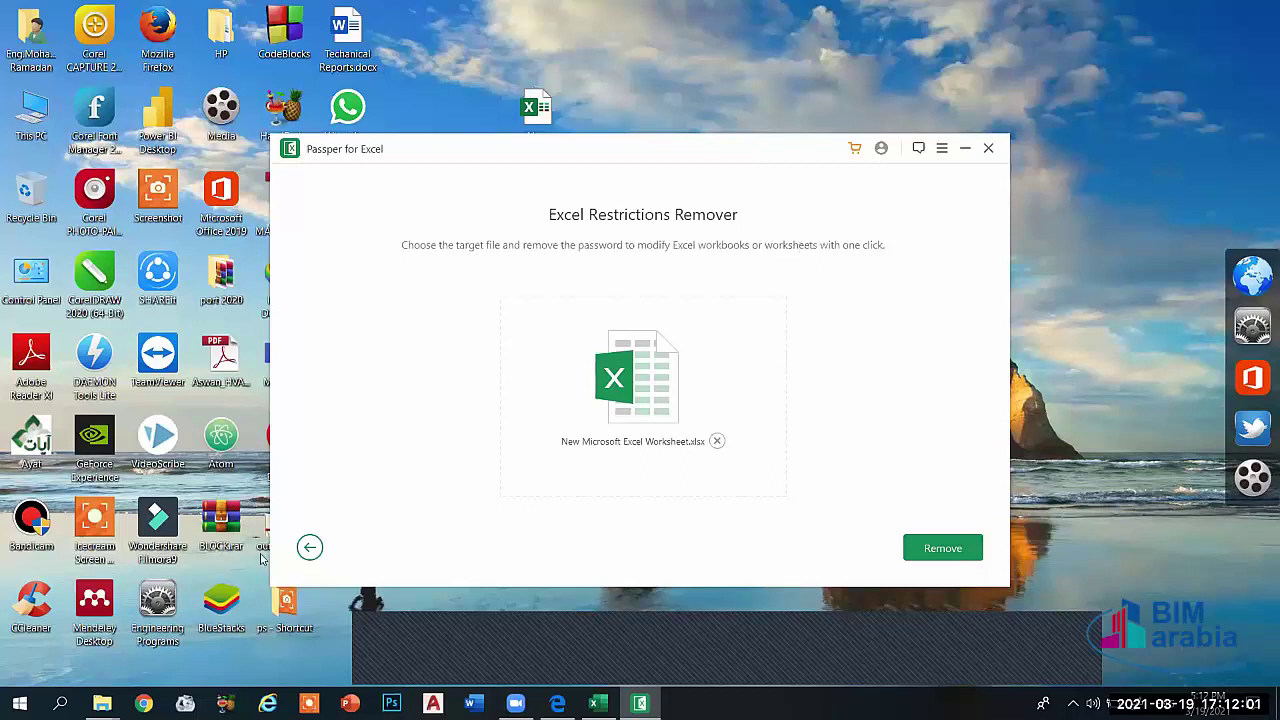
left_click(309, 548)
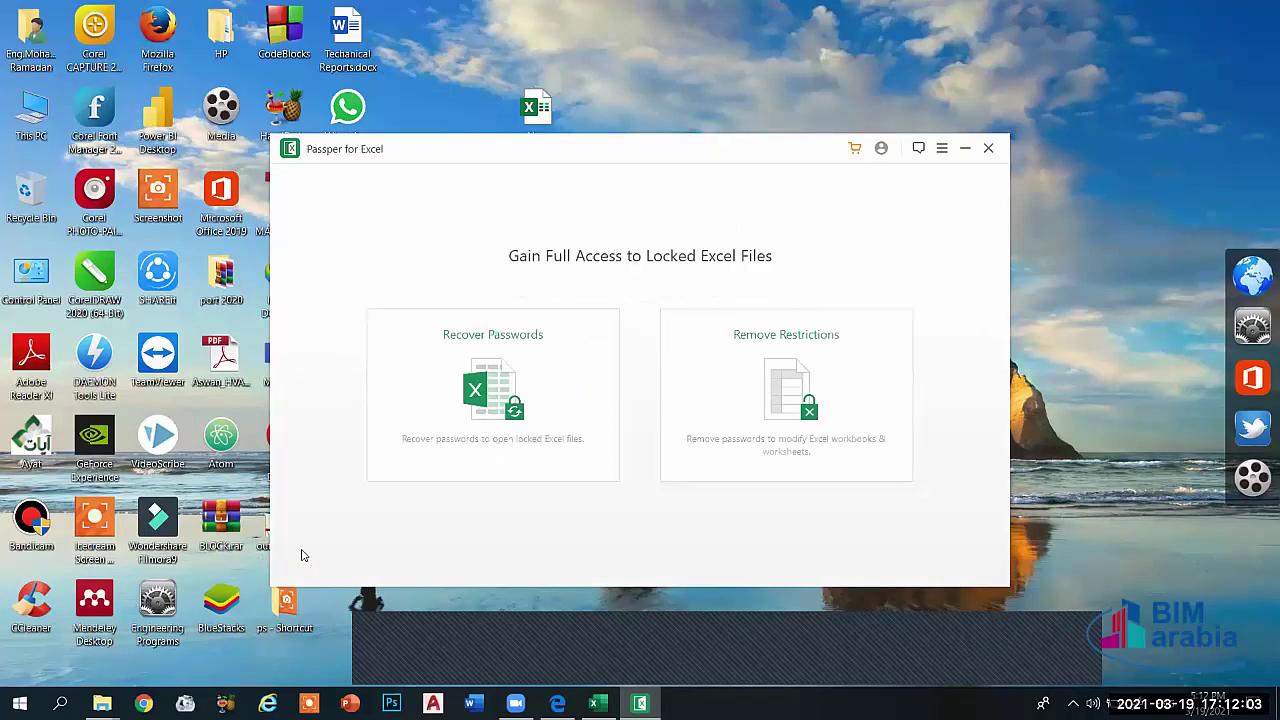
left_click(776, 414)
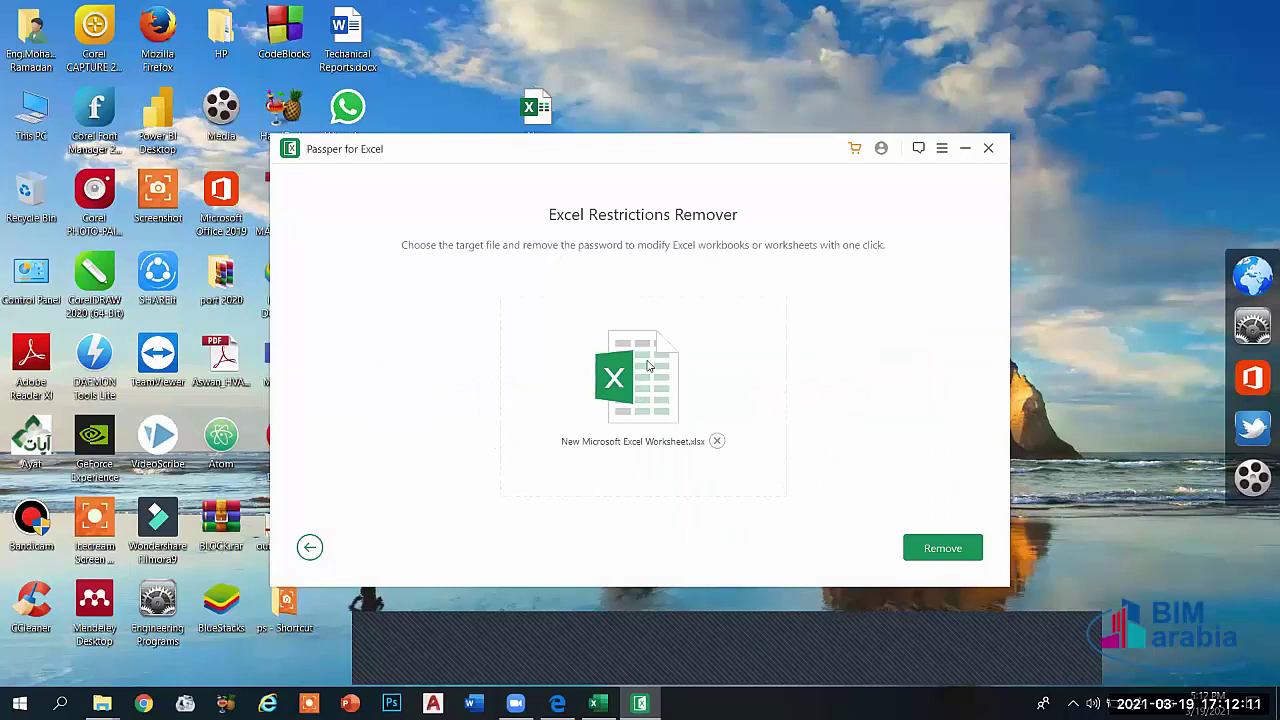
left_click(928, 548)
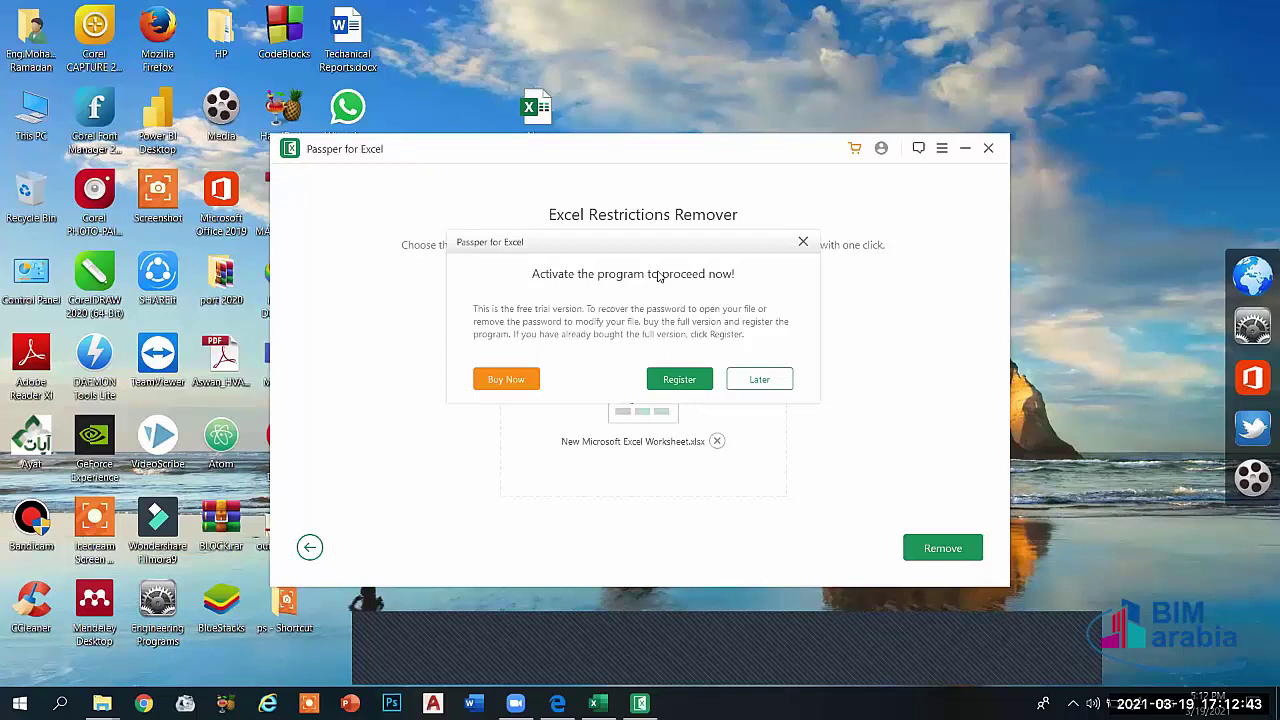
left_click_drag(626, 251, 631, 290)
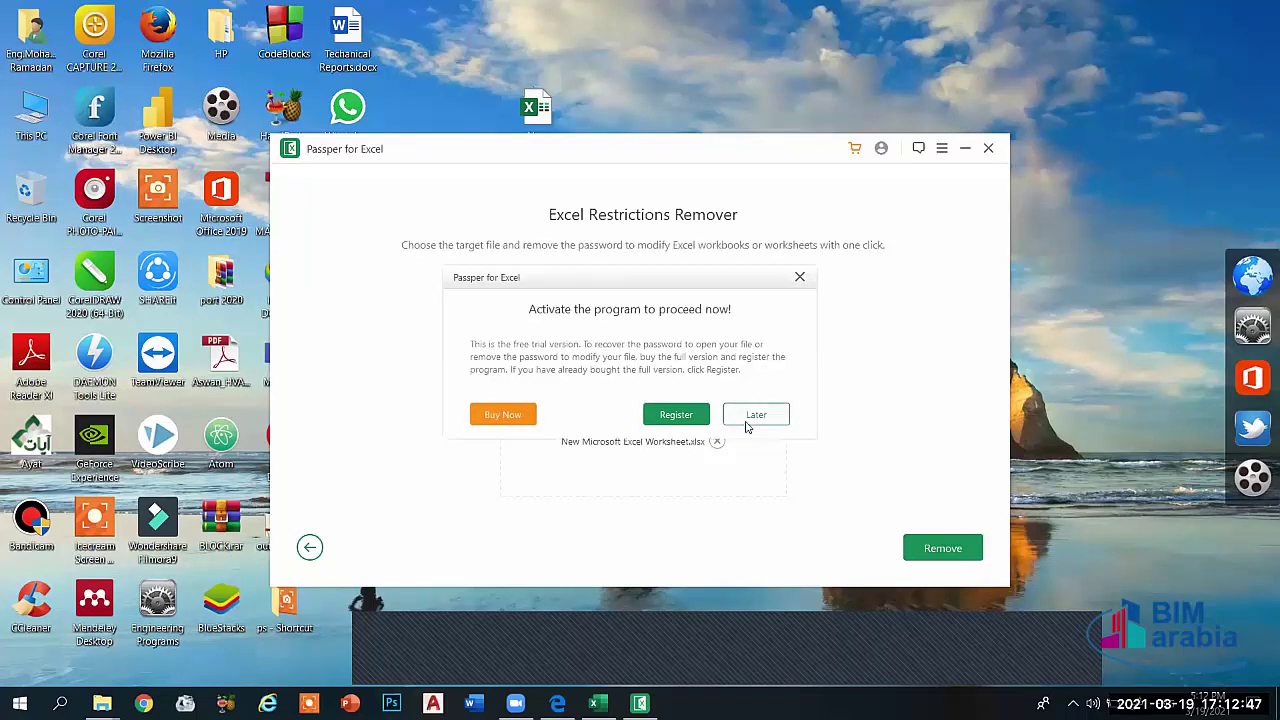
left_click(800, 277)
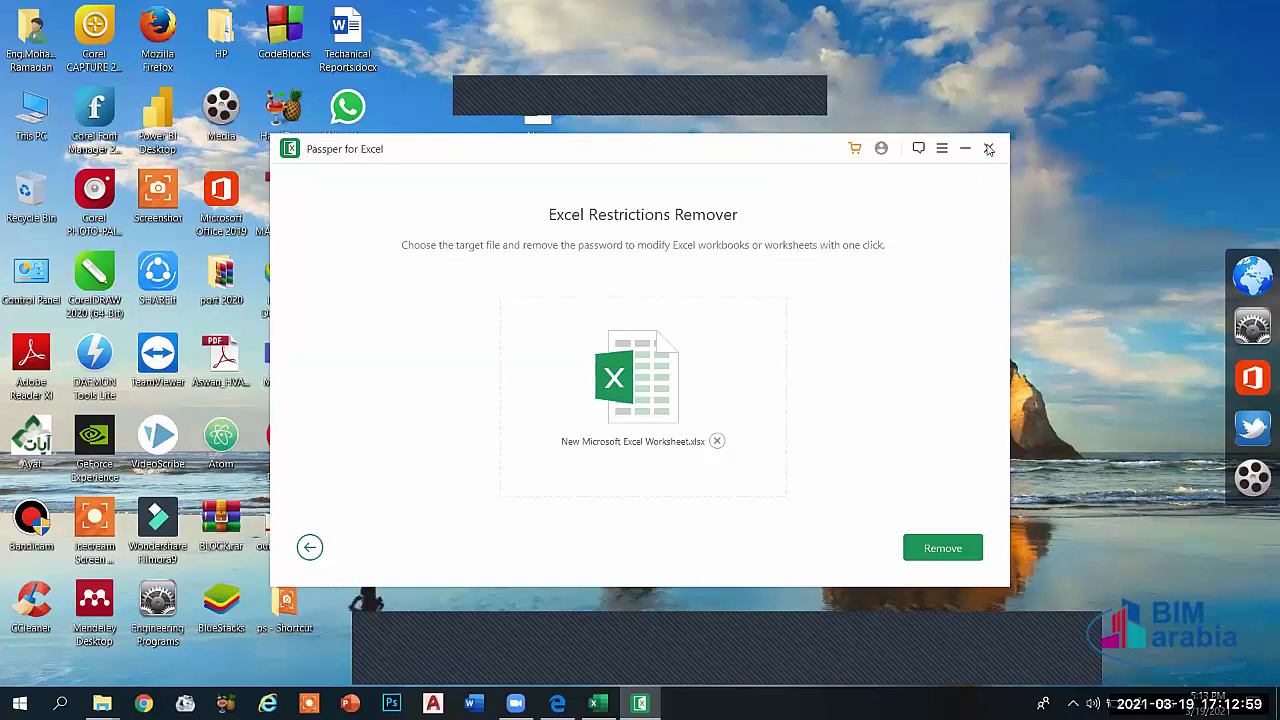
Quit Passper for Excel and permanently delete the worksheet file from the desktop.
left_click(988, 148)
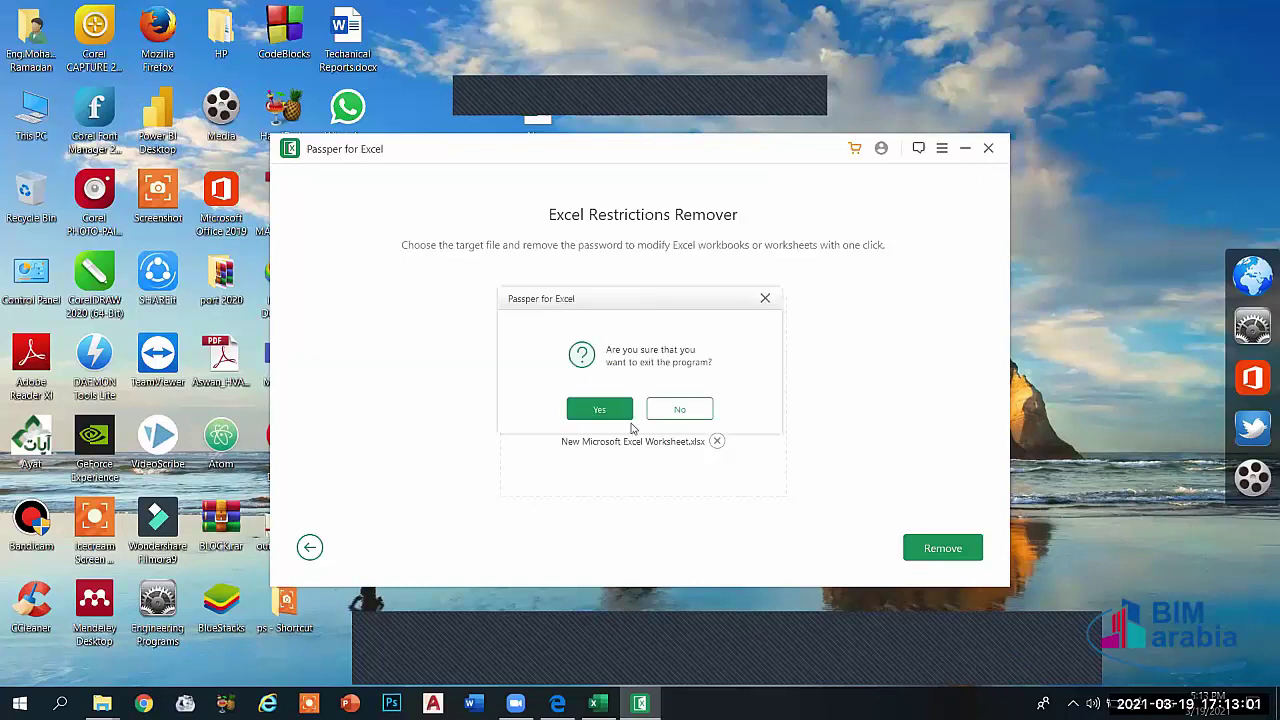
left_click(655, 408)
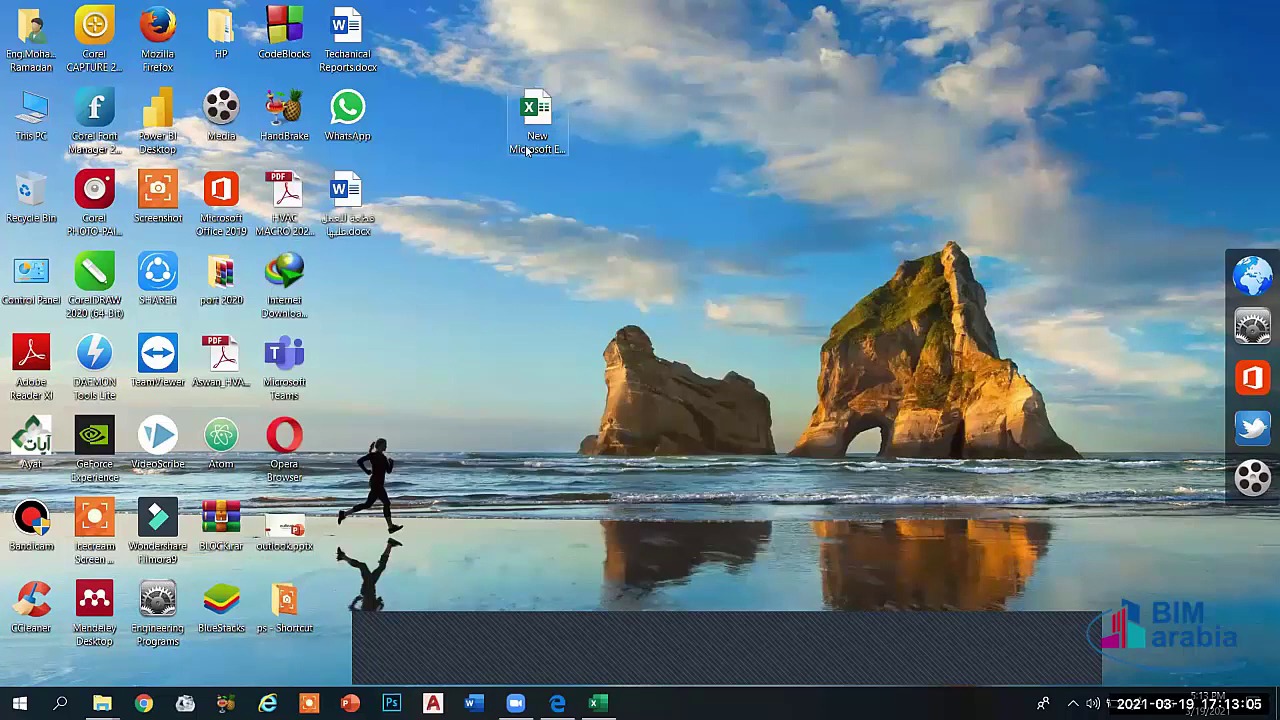
key("shift+Delete")
key("Return")
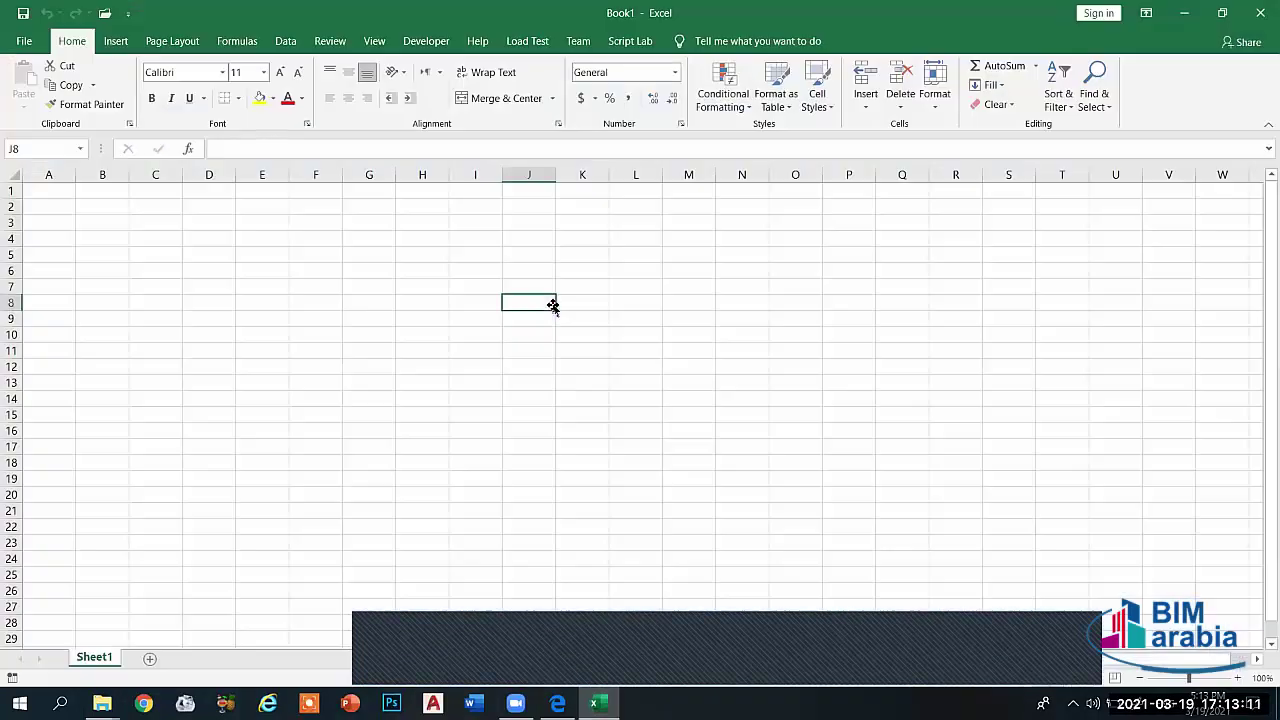
Enter 12345, 546799 and 665958 in cells J8, J9 and J10.
double_click(553, 304)
type("12345")
key("ctrl+Return")
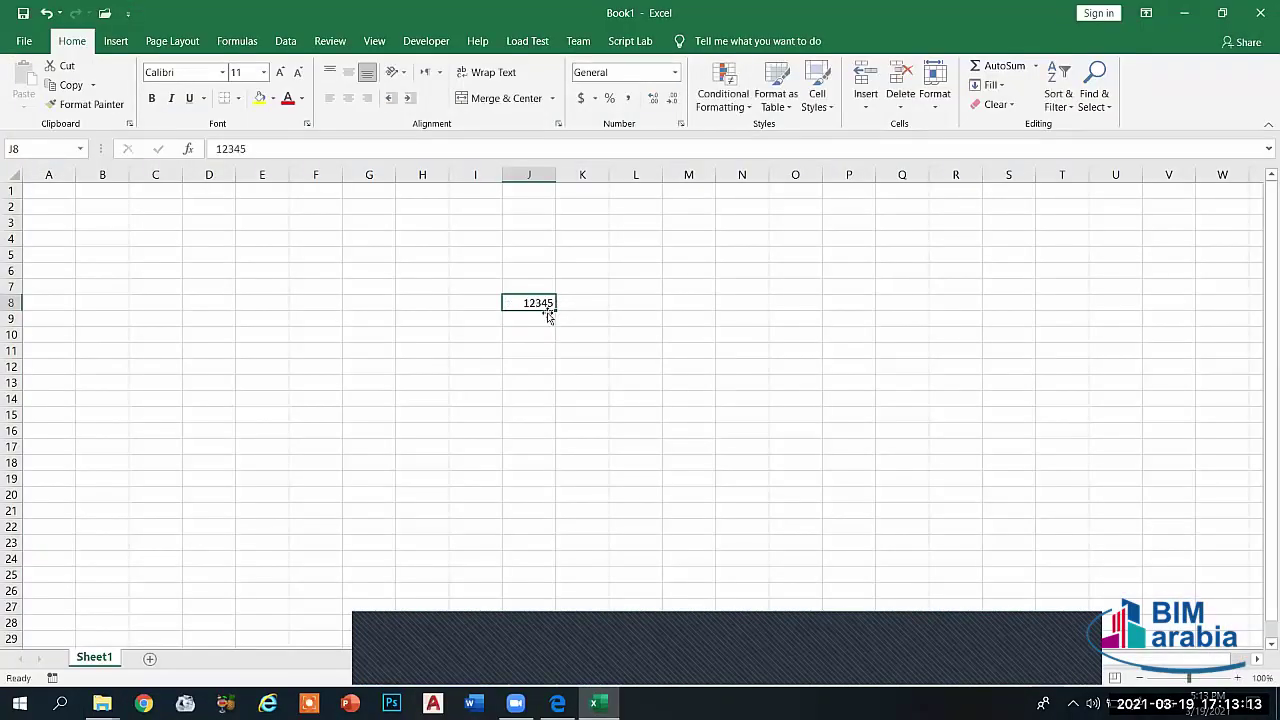
left_click(544, 318)
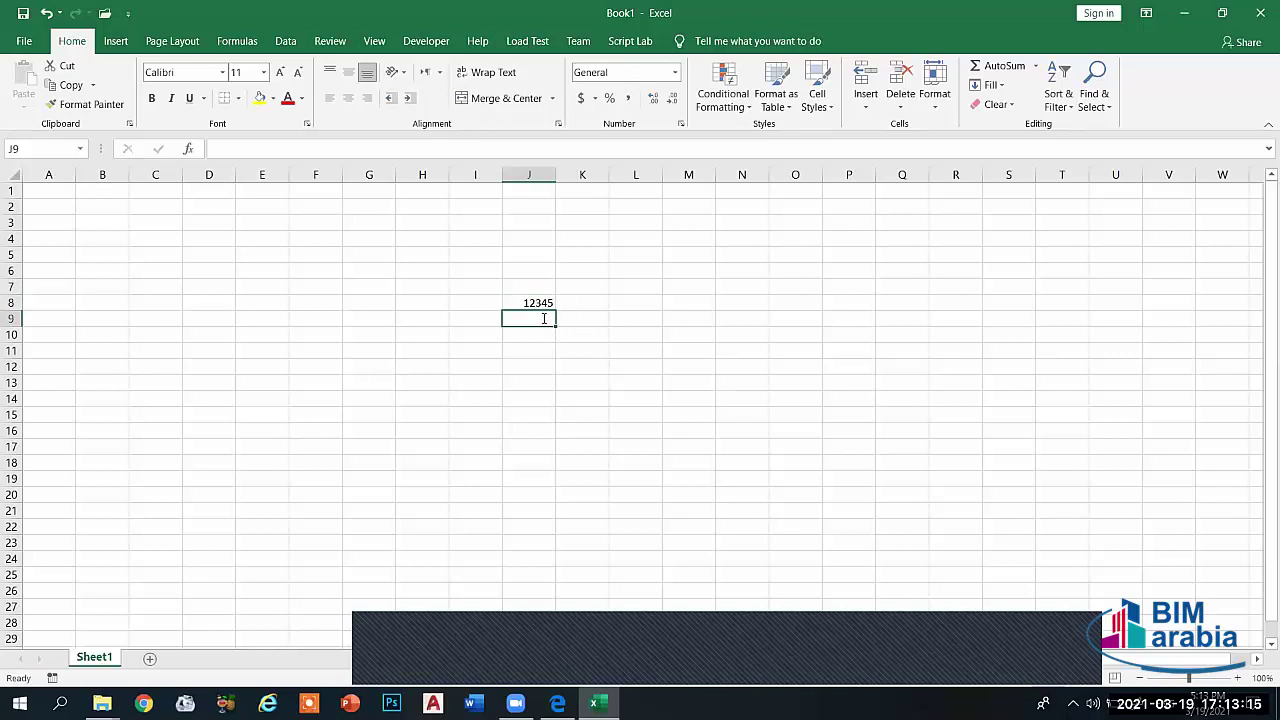
type("546799")
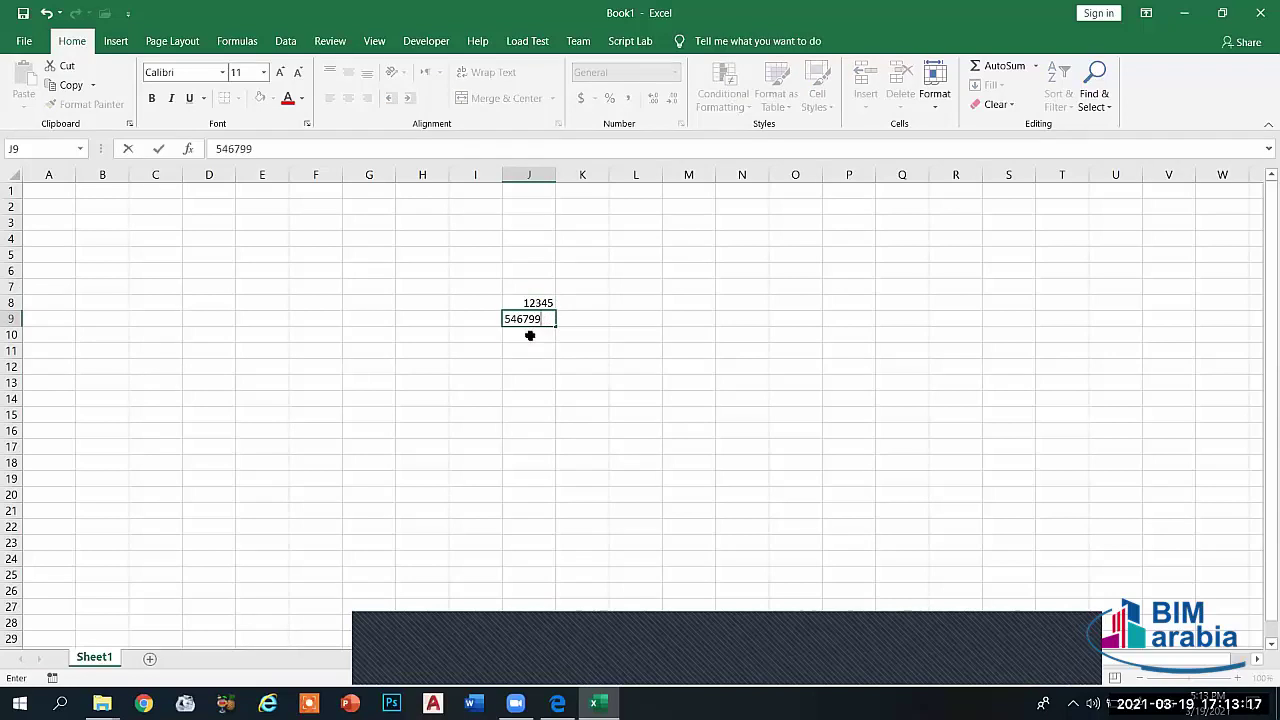
left_click(530, 335)
type("665958")
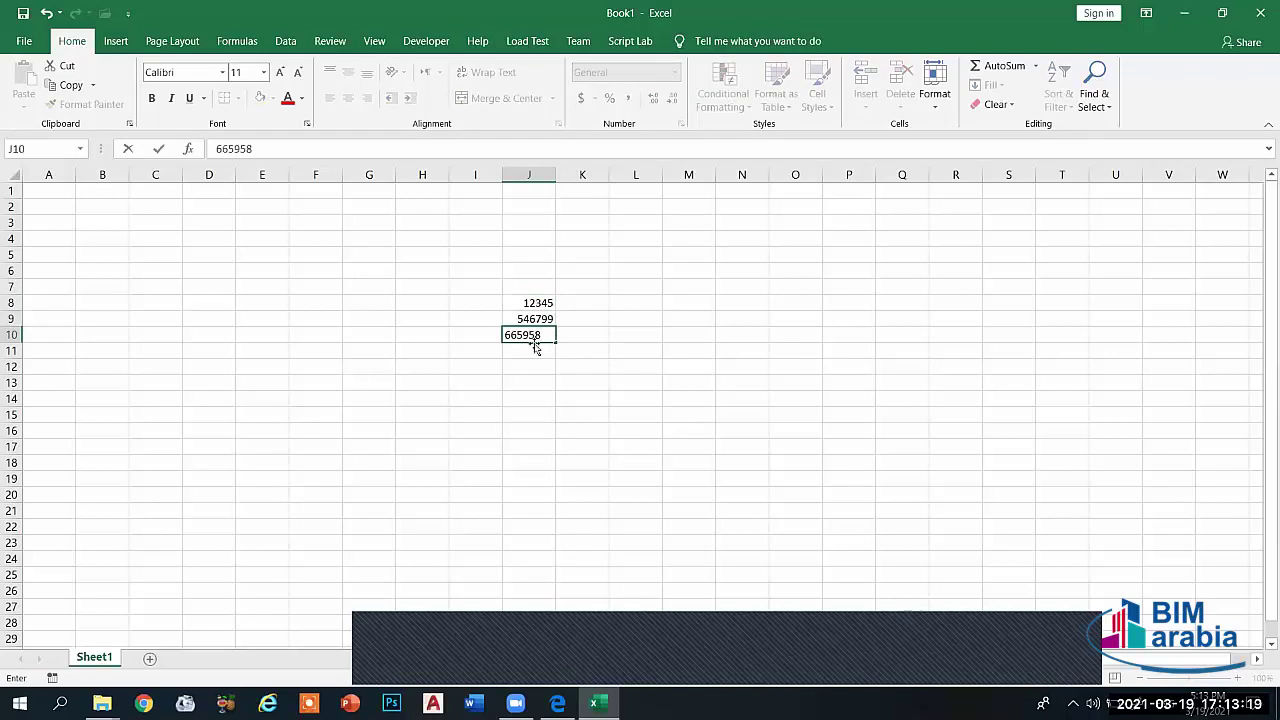
key("Return")
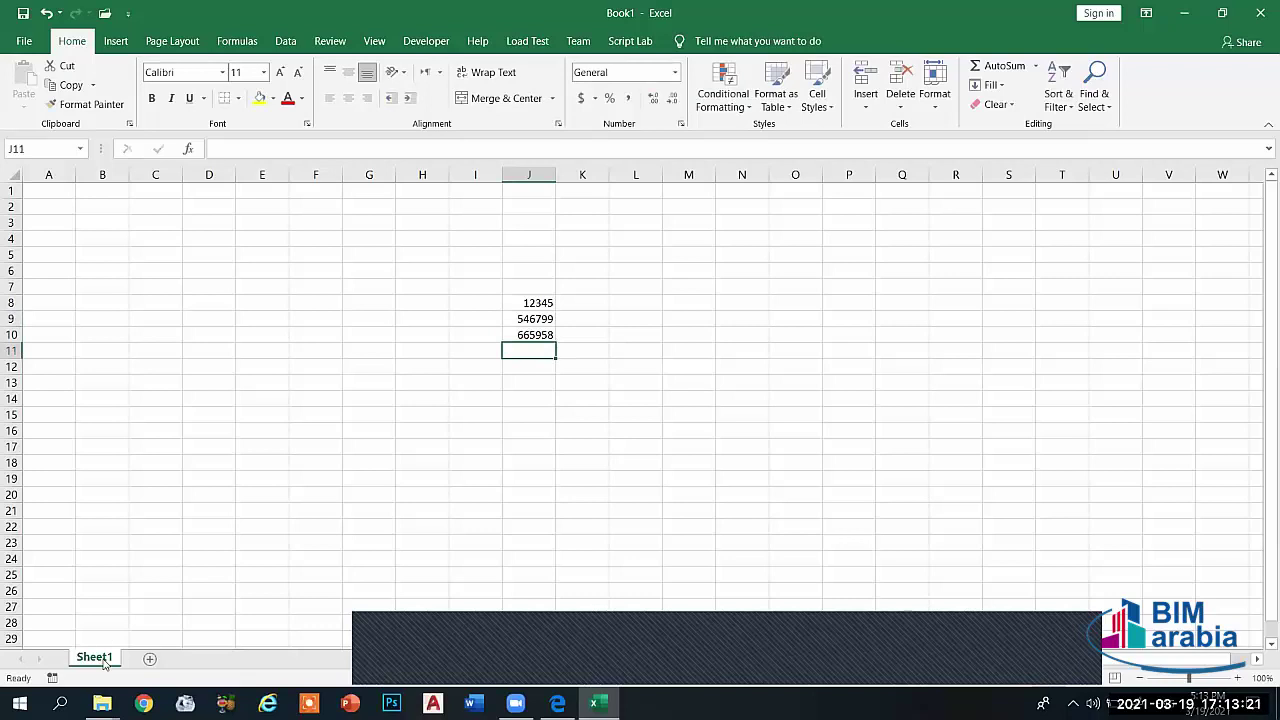
Protect Sheet1 with a password, entering and confirming it.
right_click(104, 665)
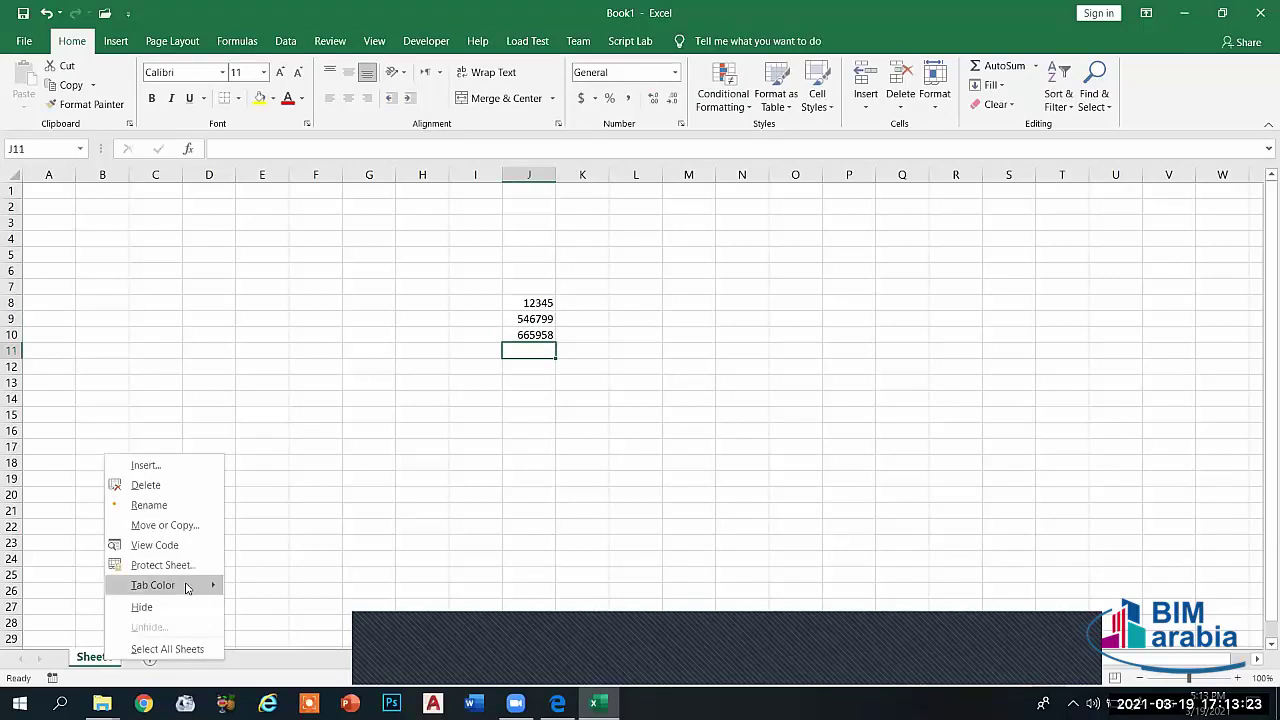
left_click(190, 566)
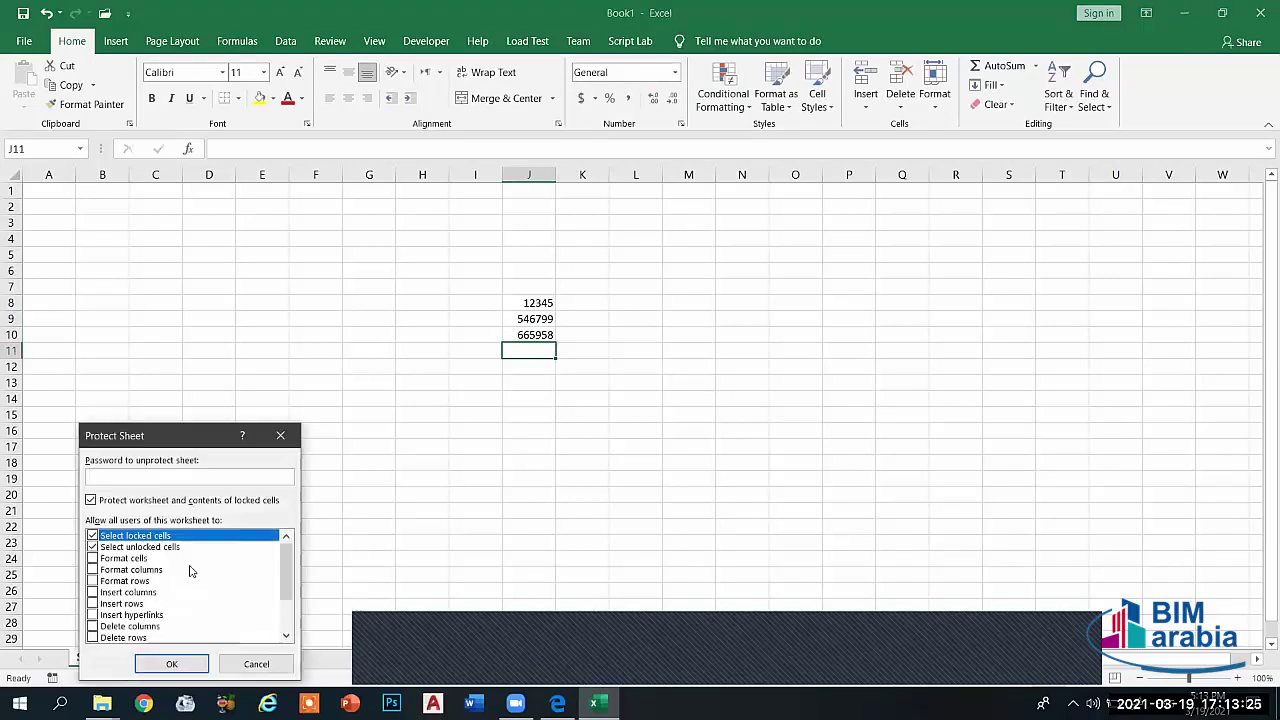
left_click(172, 663)
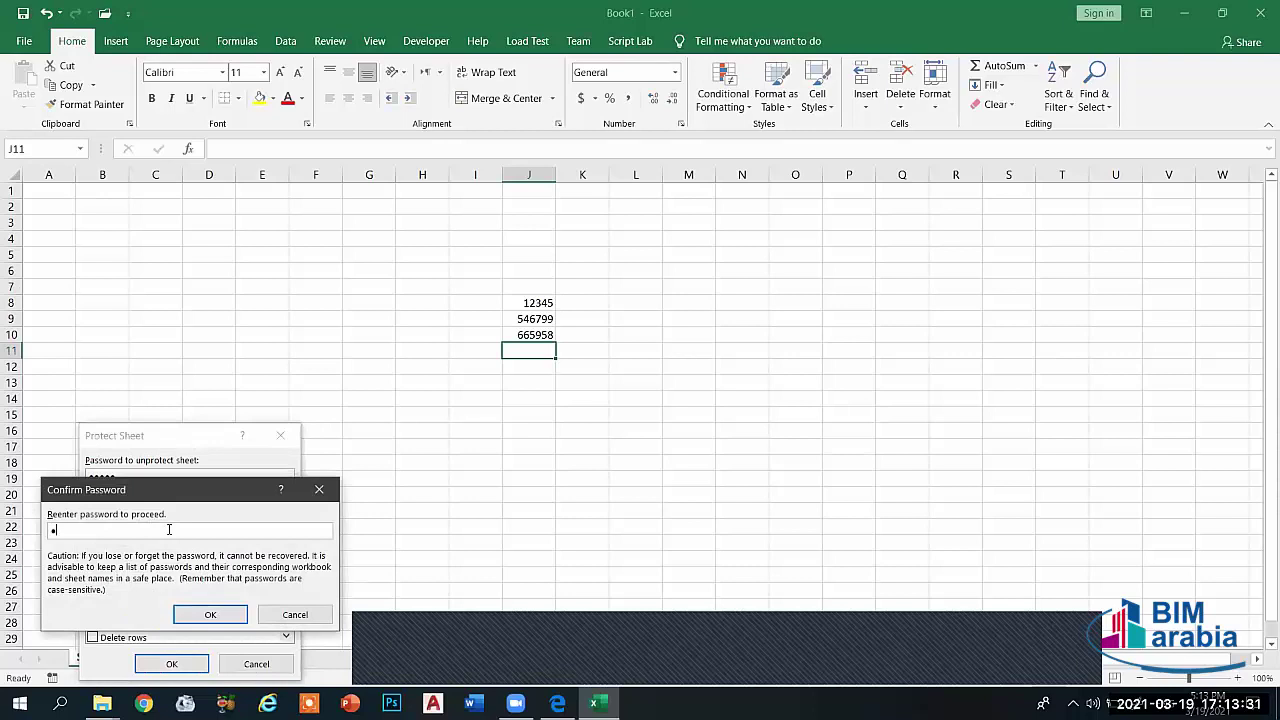
left_click(227, 614)
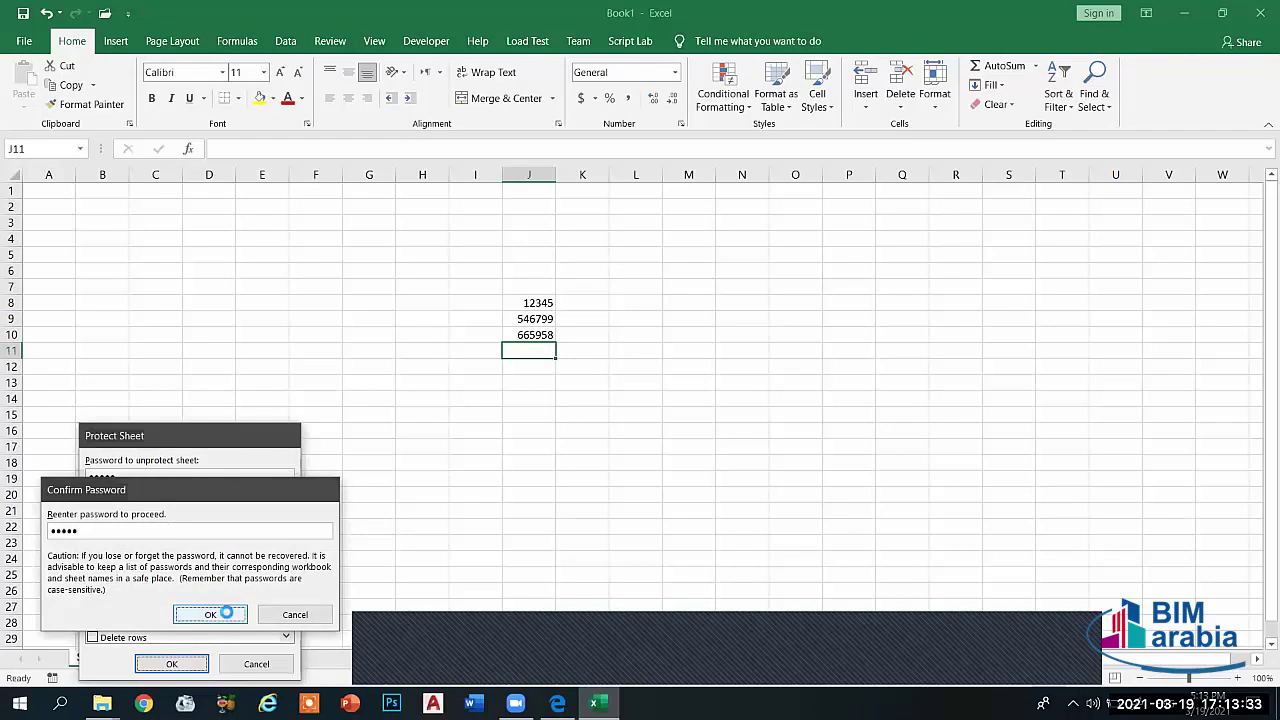
Test the protection by trying to edit J10, then dismiss the protected-sheet warning.
left_click(513, 335)
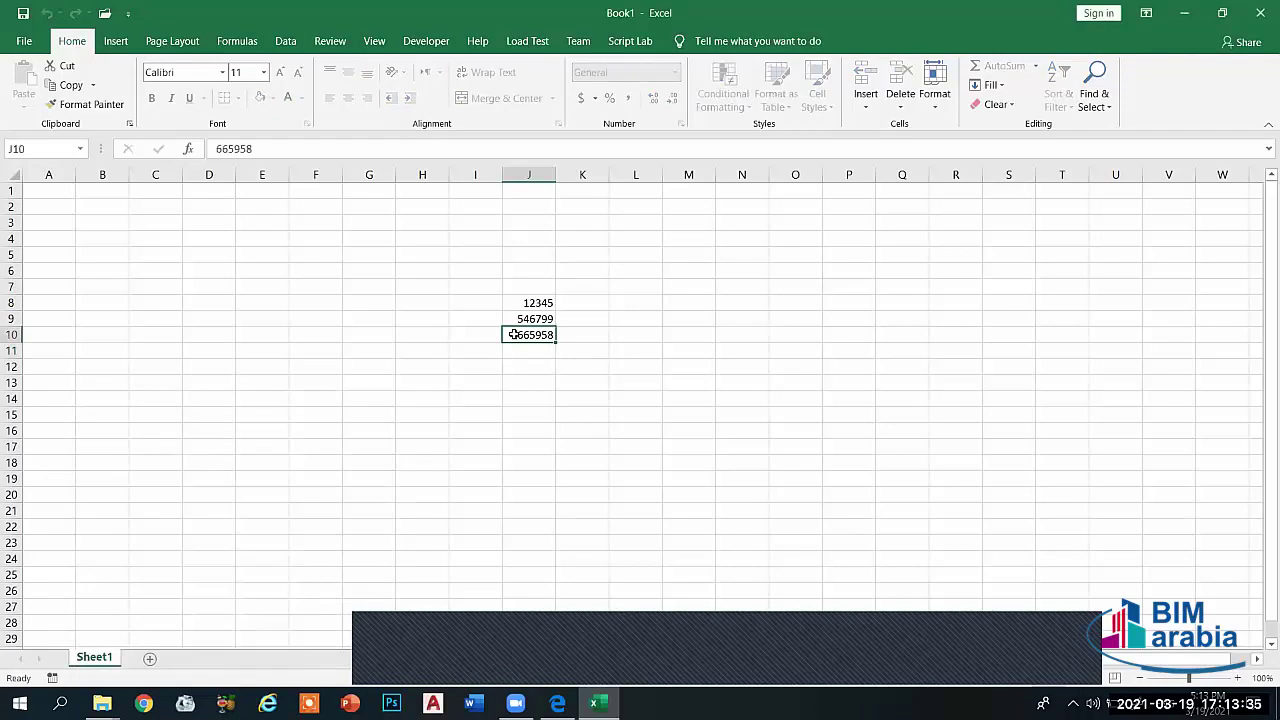
double_click(513, 335)
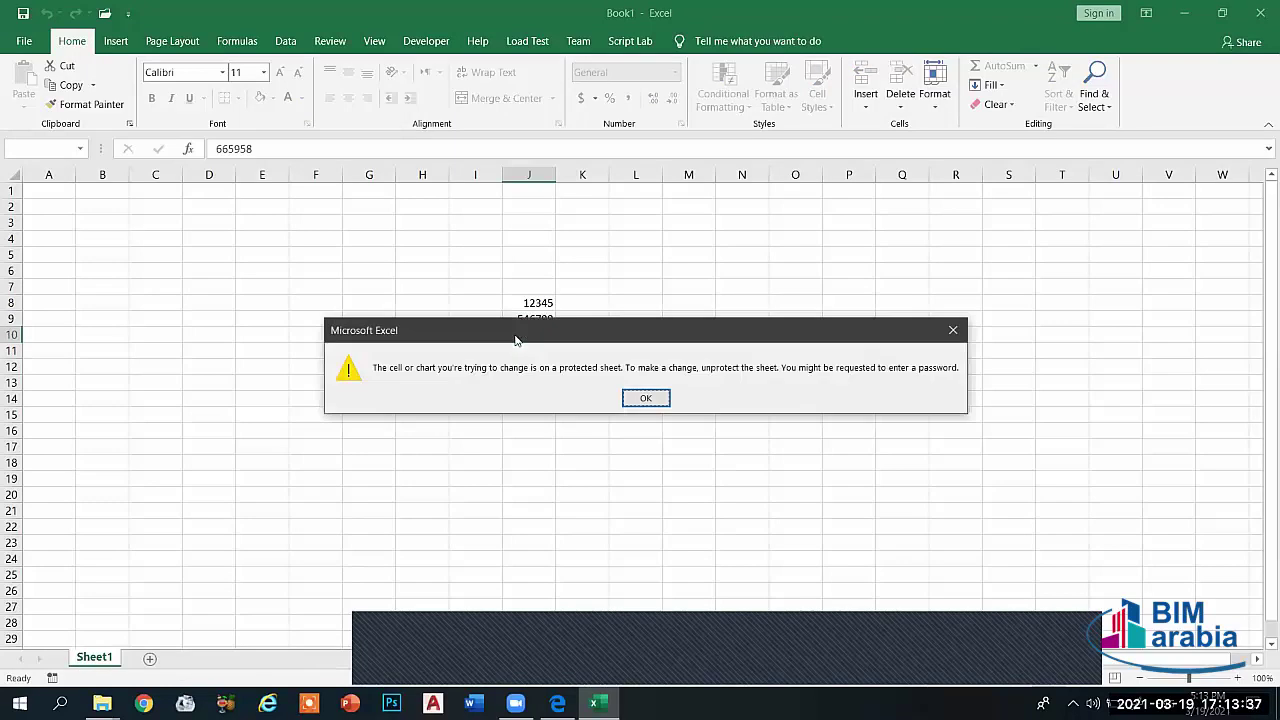
left_click(645, 398)
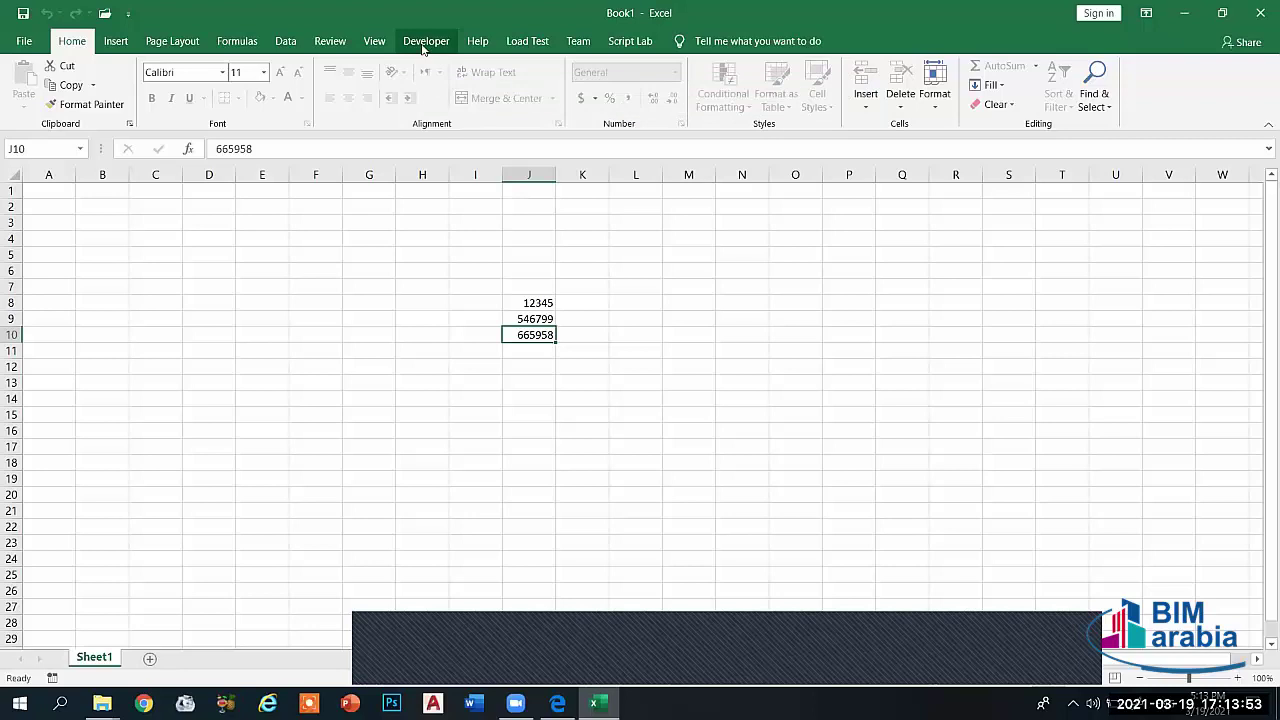
Browse the Advanced and Customize Ribbon pages of Excel Options, cancel, and show the Developer tab.
left_click(24, 42)
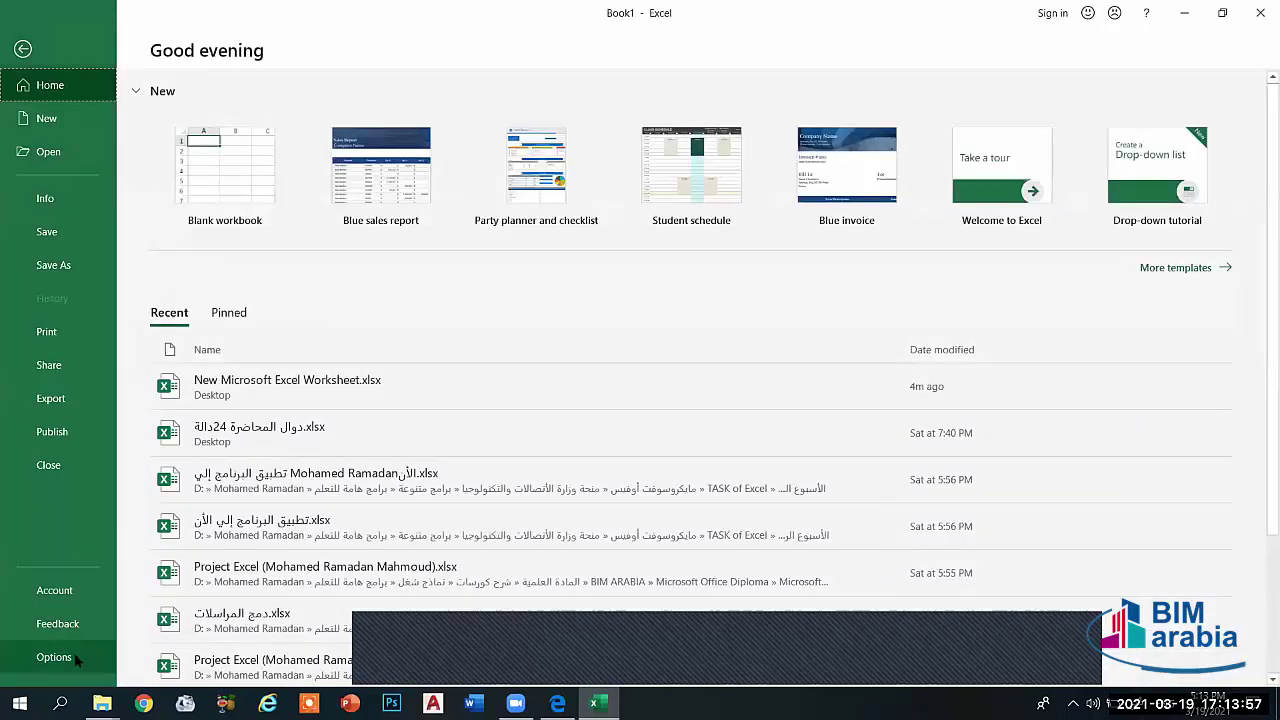
left_click(74, 656)
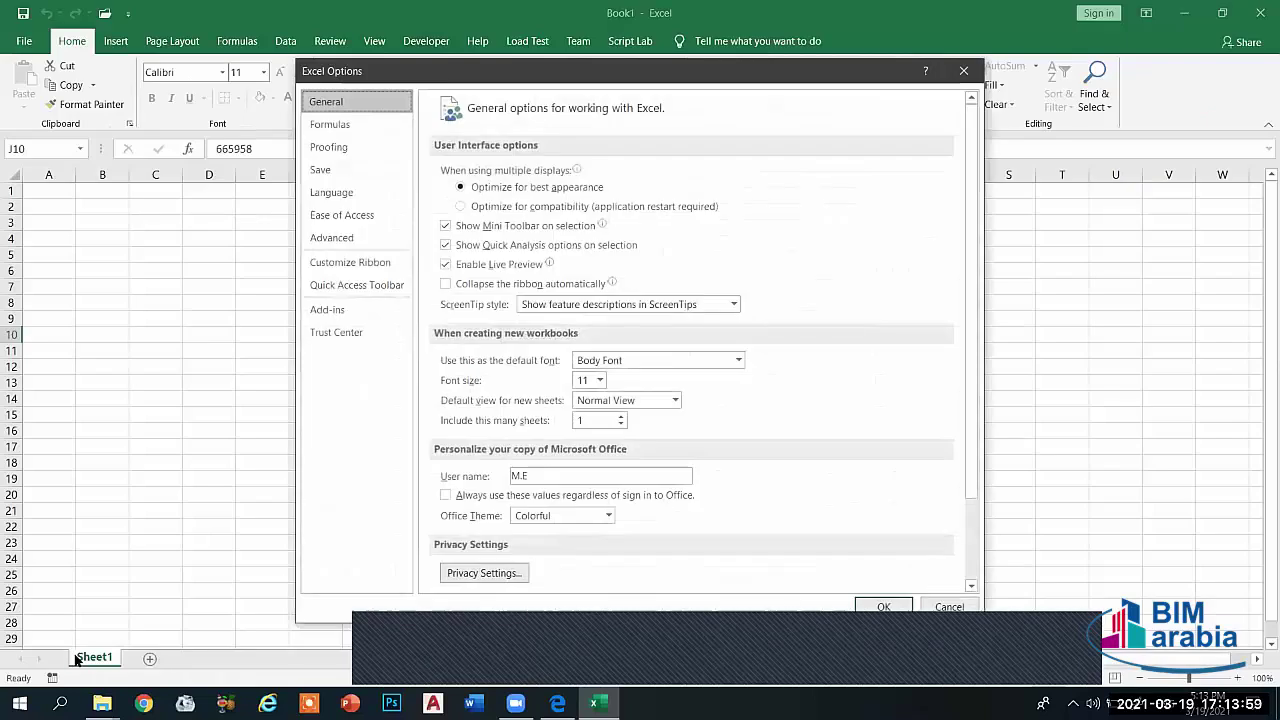
left_click(348, 238)
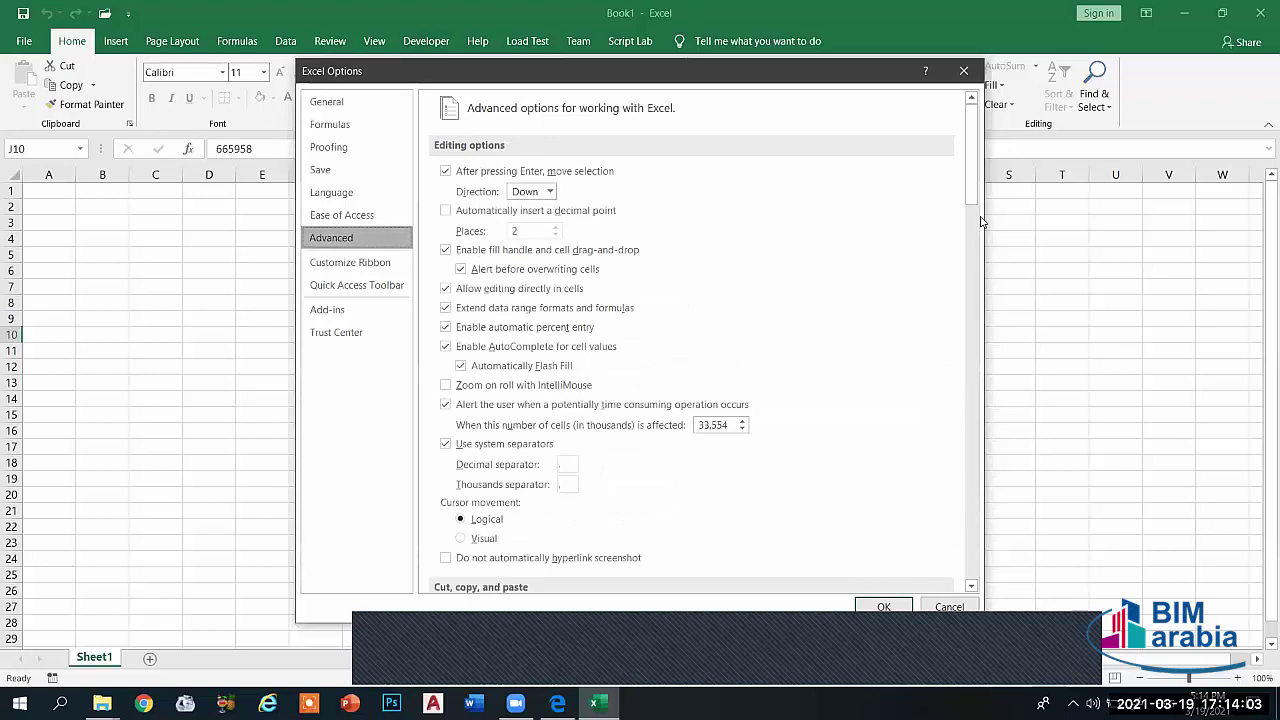
left_click(390, 265)
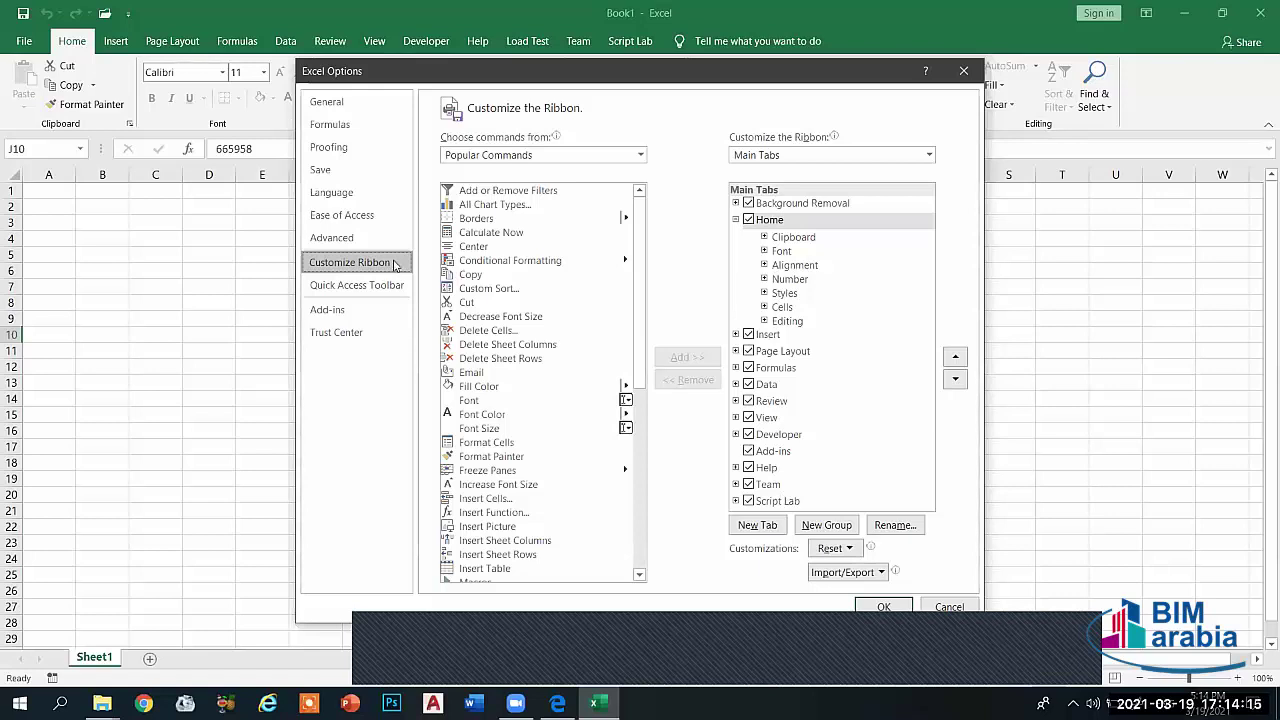
left_click(942, 605)
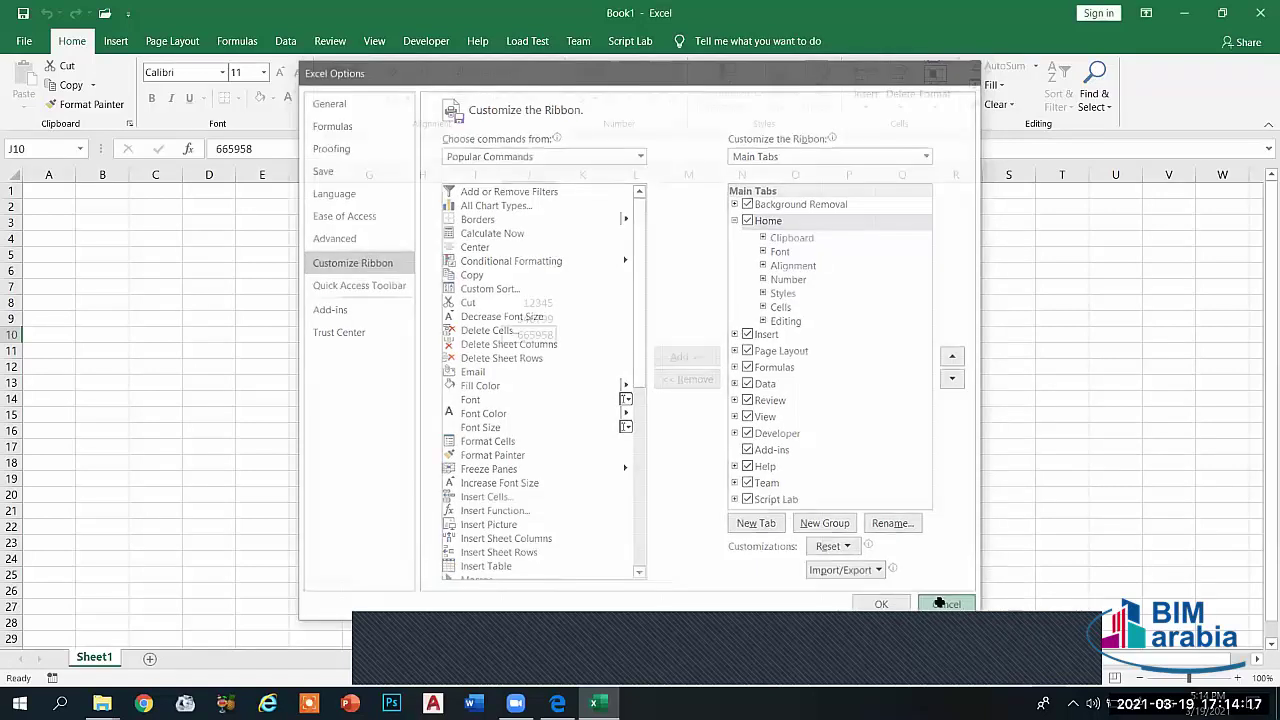
left_click(407, 44)
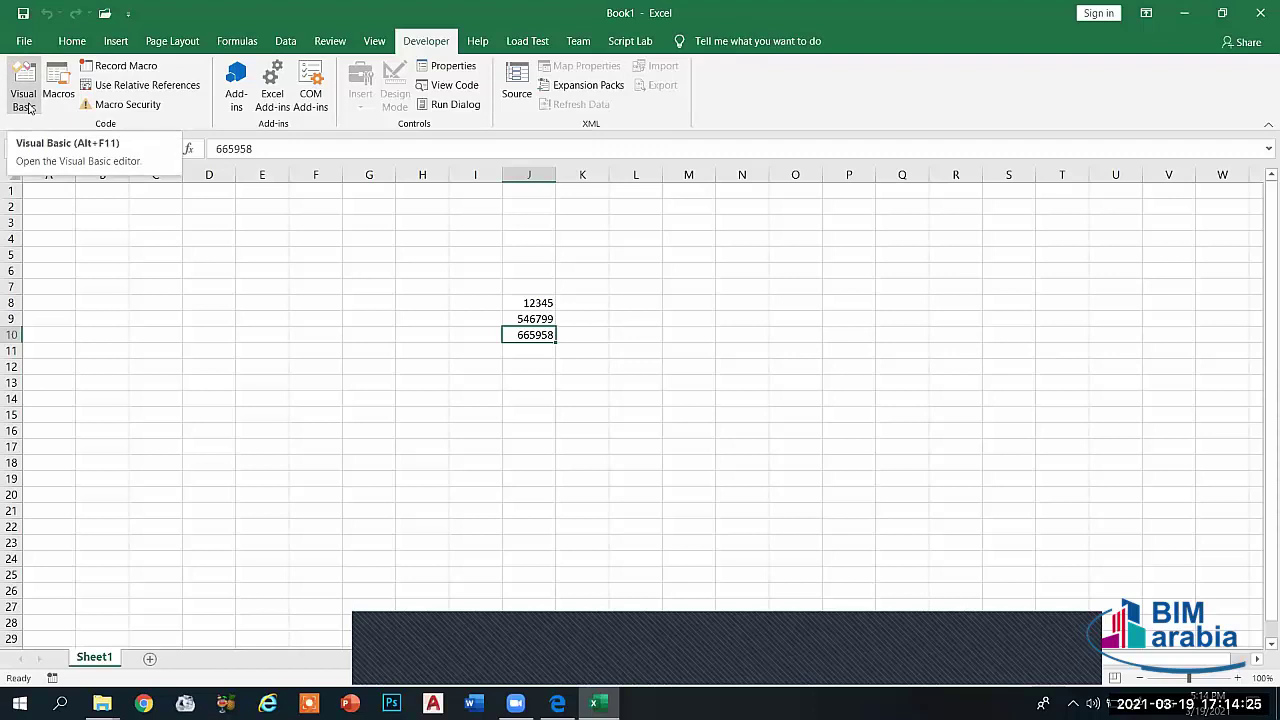
Open the Visual Basic editor and insert a new empty Module1 into Book1.
left_click(28, 108)
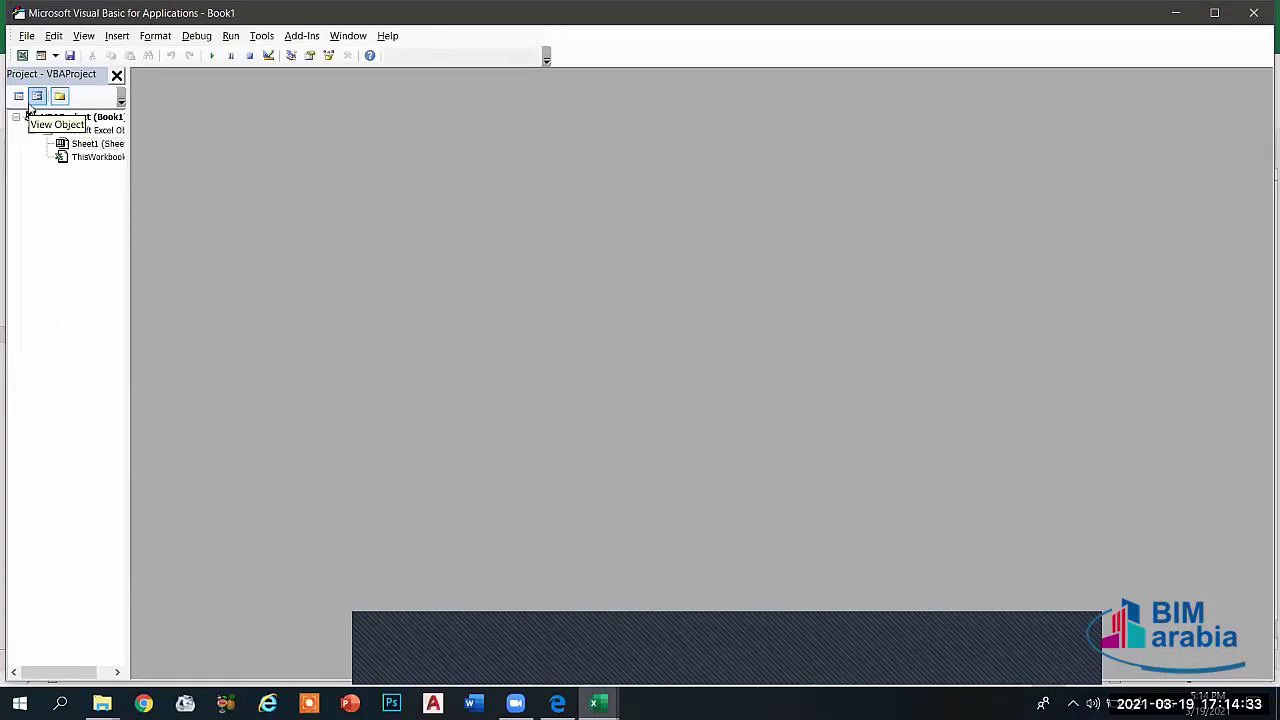
left_click(108, 42)
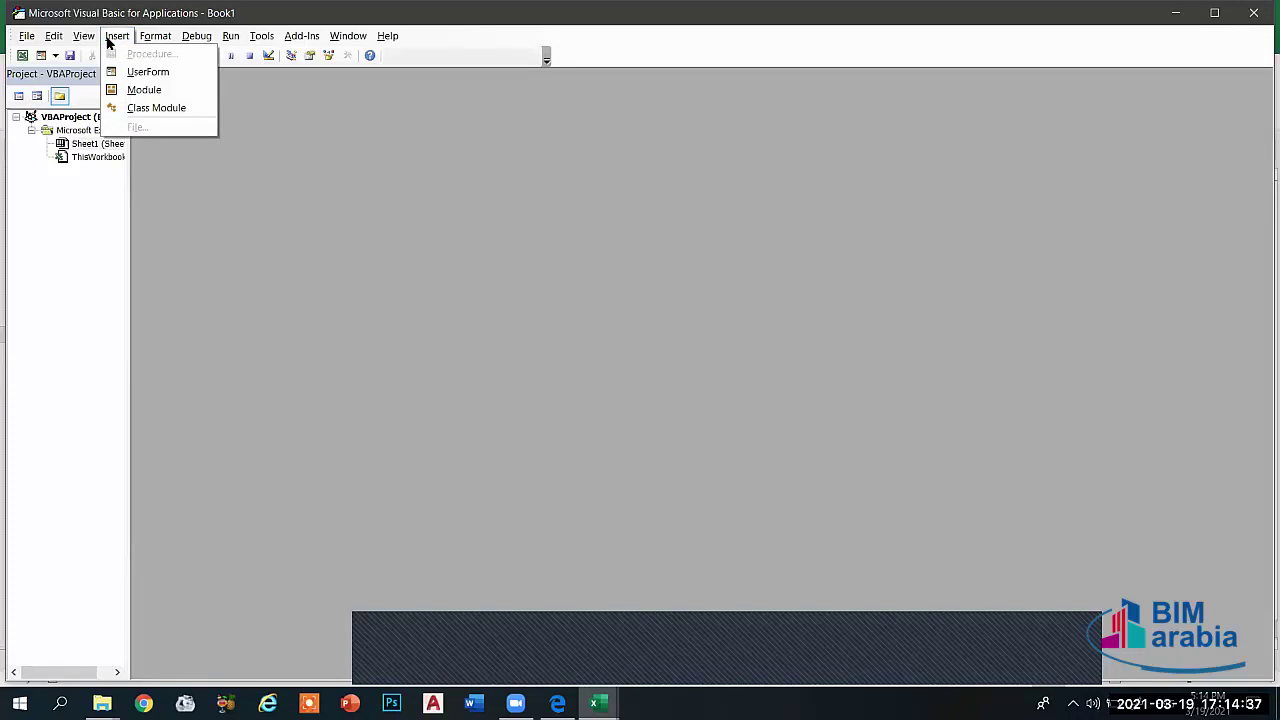
left_click(144, 90)
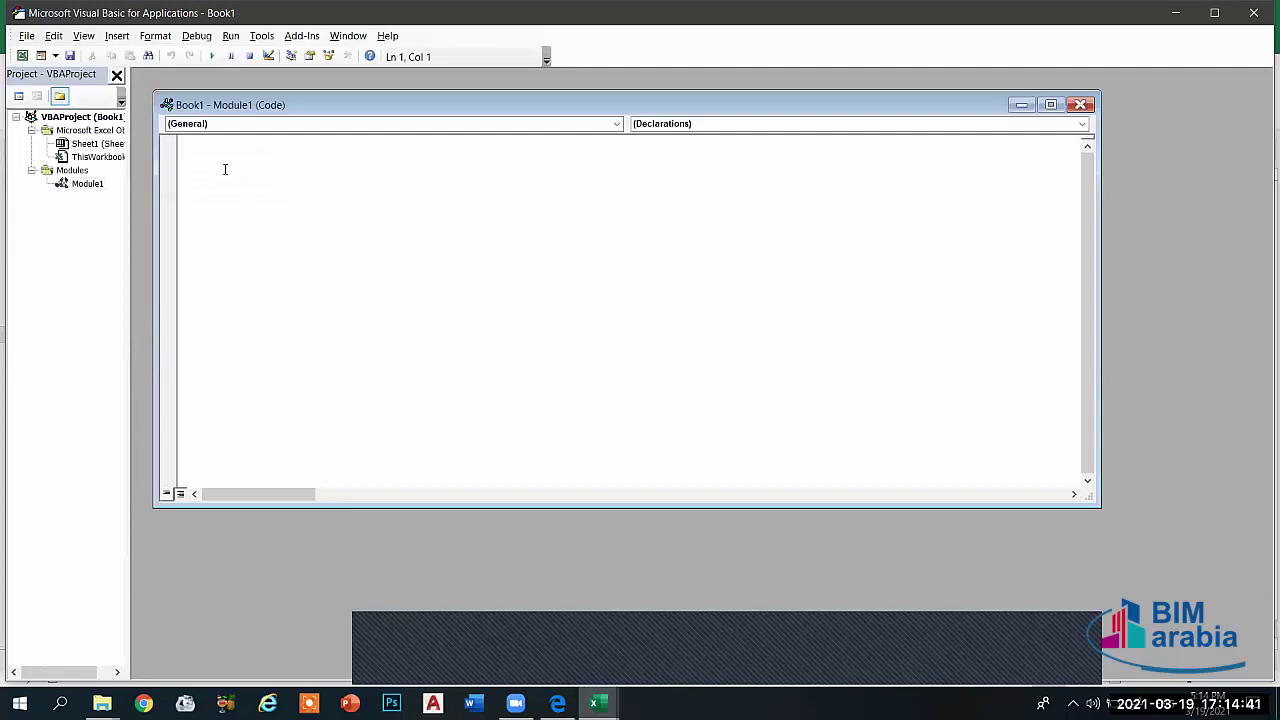
Open Code.docx from the password-removal folder window.
left_click(117, 700)
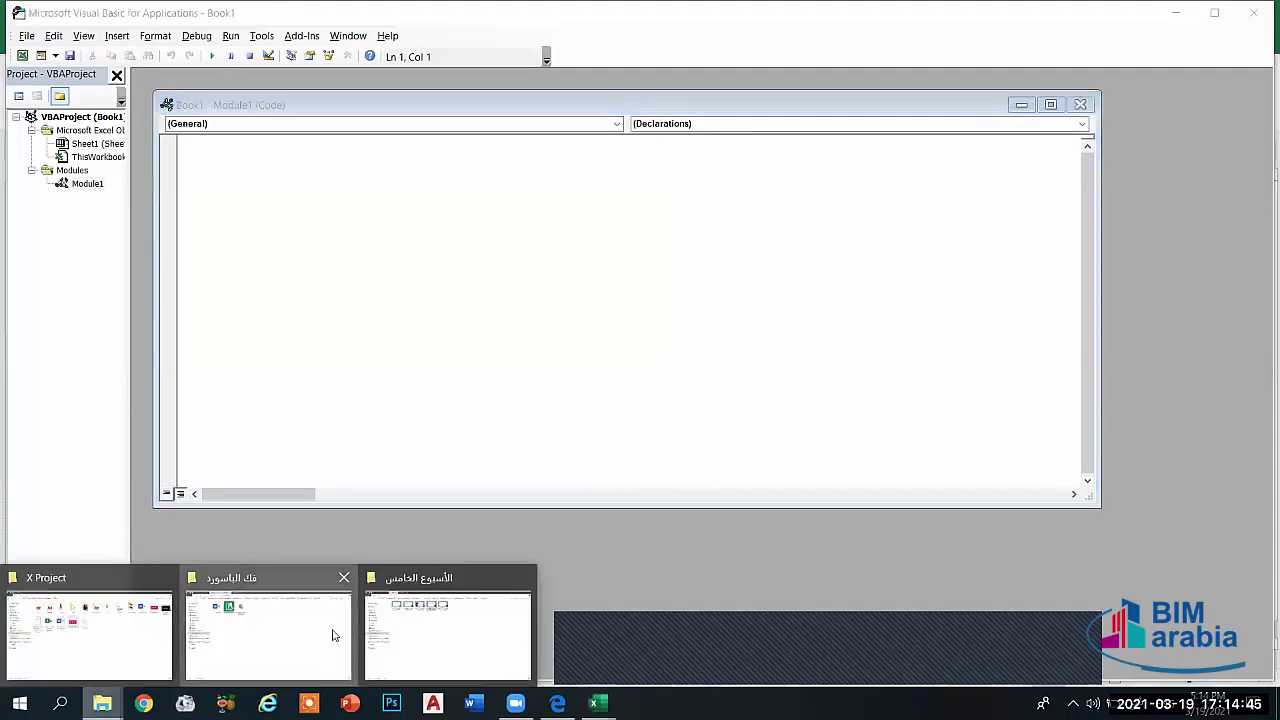
left_click(334, 635)
double_click(243, 120)
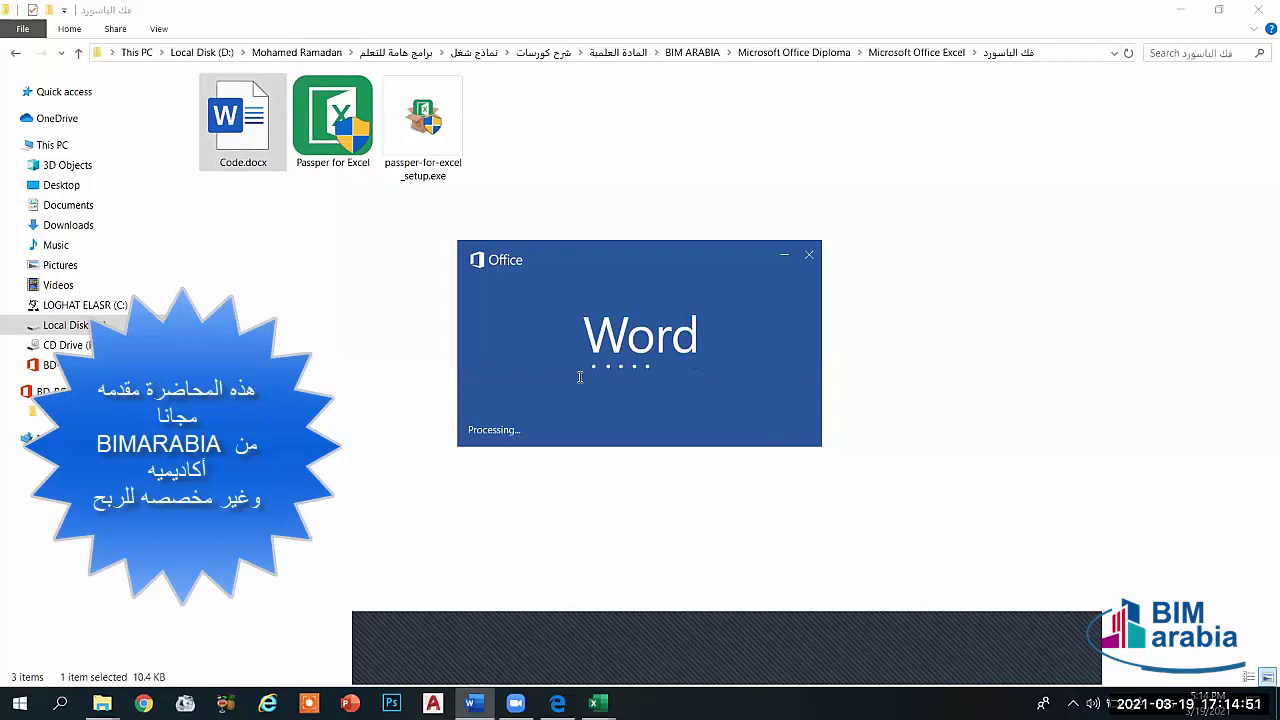
Copy all of the PasswordBreaker macro text in Code.docx.
key("ctrl+a")
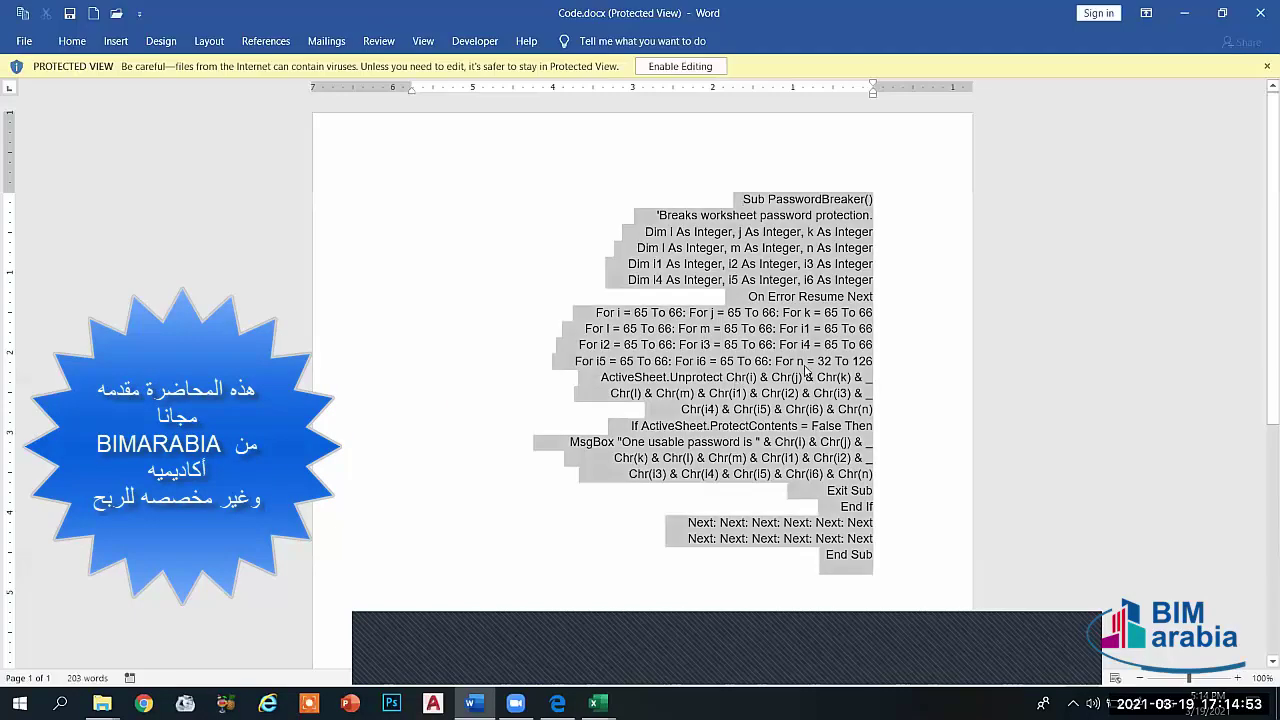
right_click(806, 371)
left_click(838, 404)
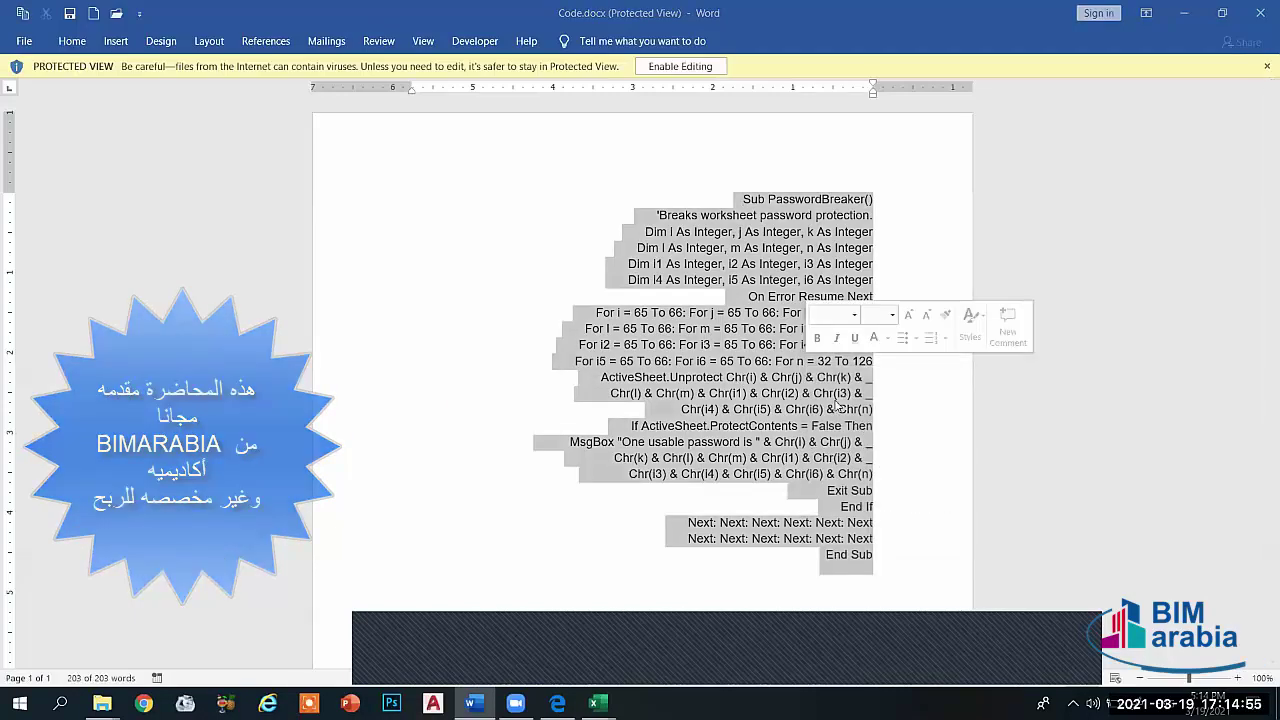
Minimise Word and bring the Visual Basic editor back to the front.
left_click(1183, 13)
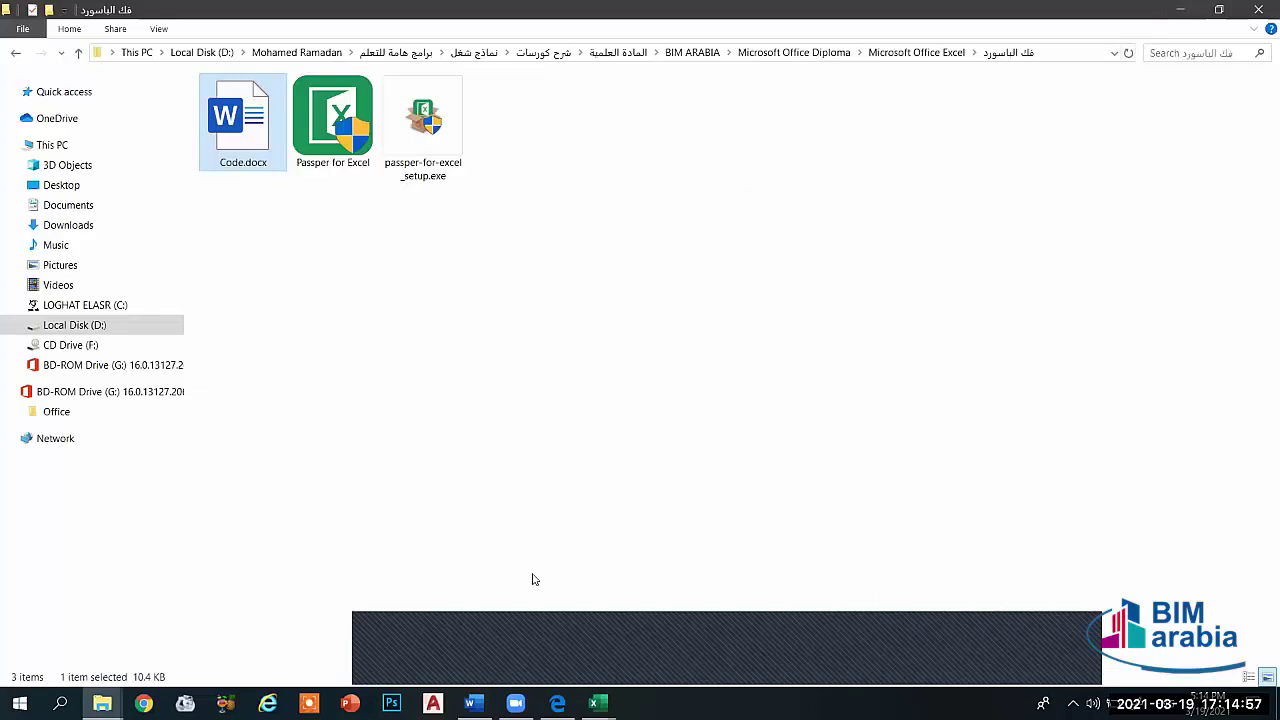
mouse_move(598, 703)
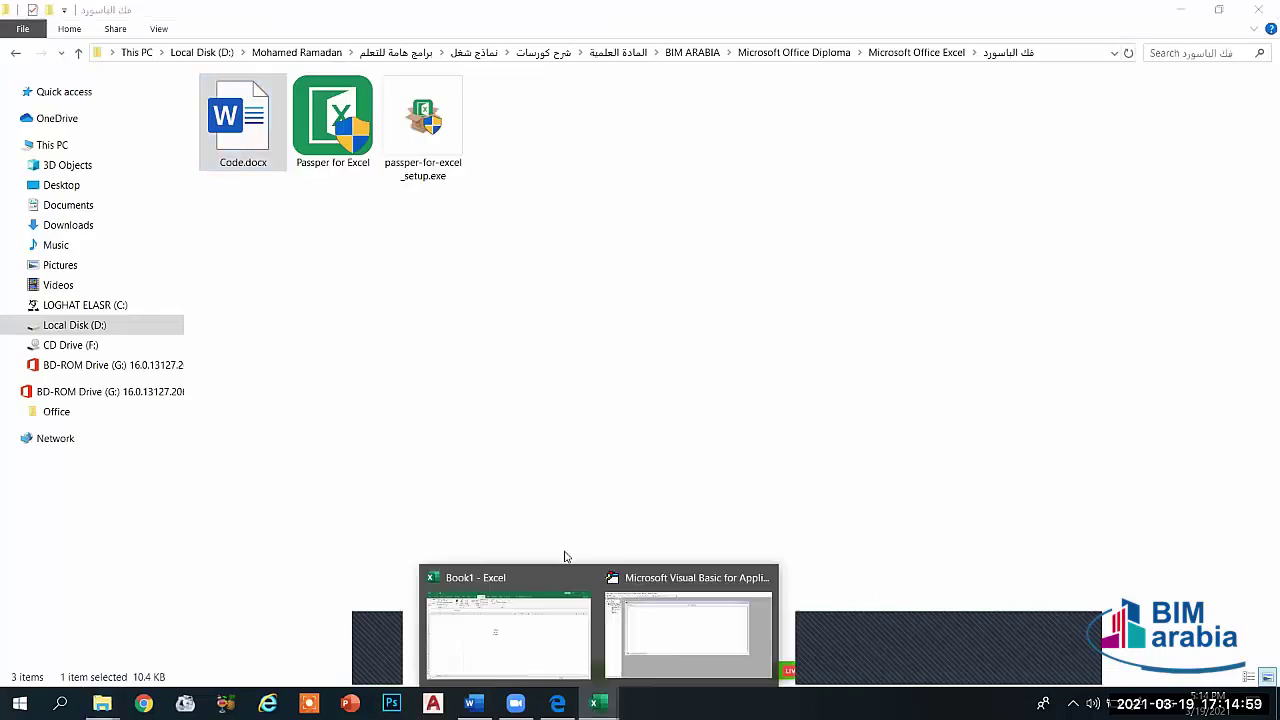
left_click(665, 603)
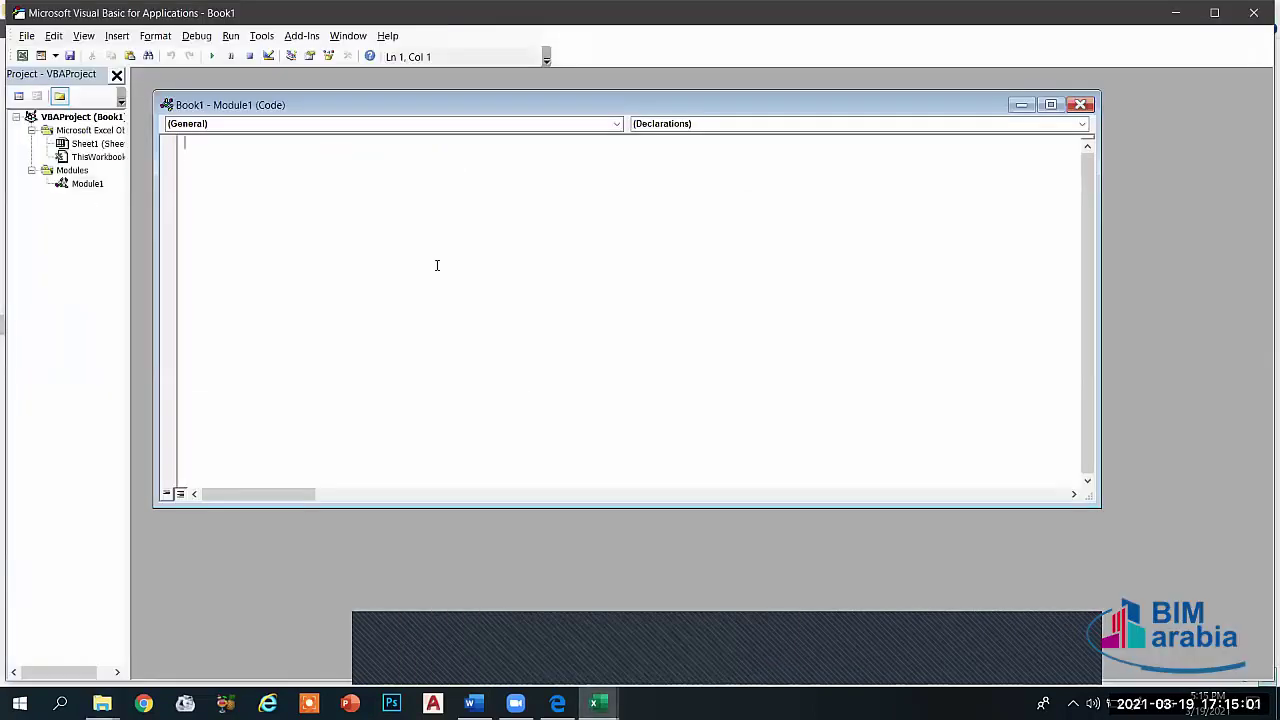
Paste the PasswordBreaker macro into Module1 and run it.
key("ctrl+v")
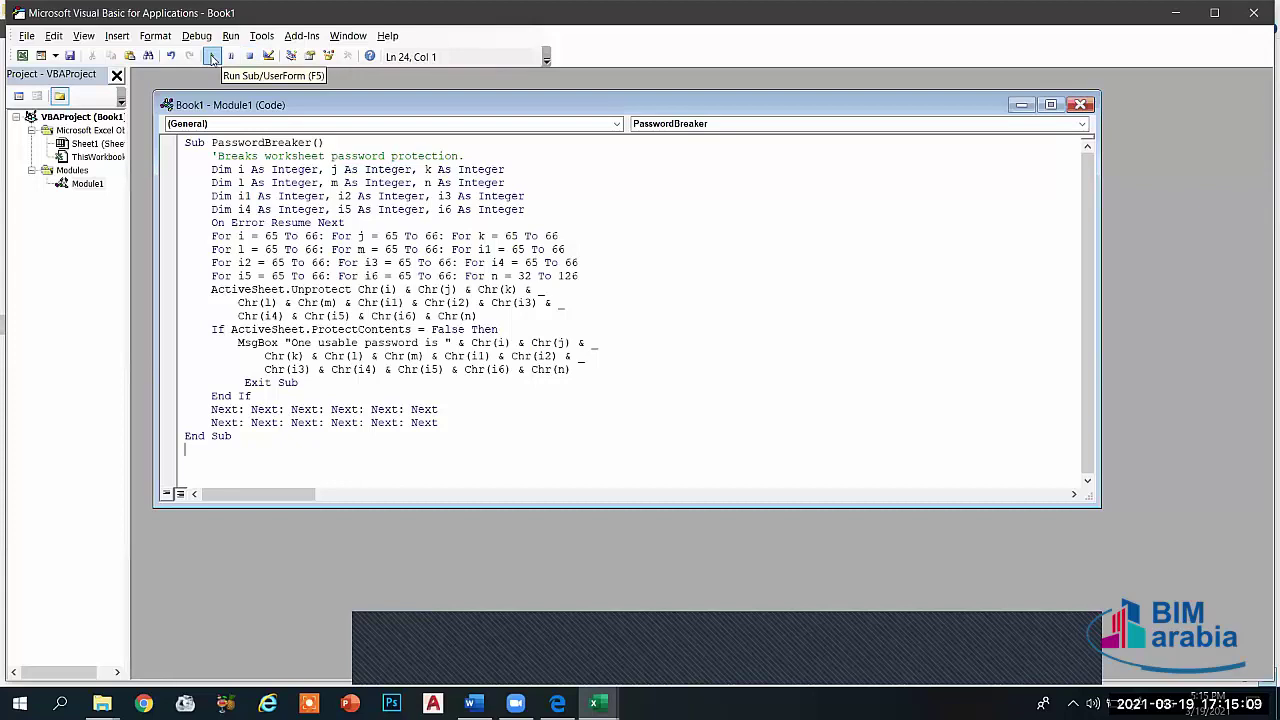
left_click(211, 57)
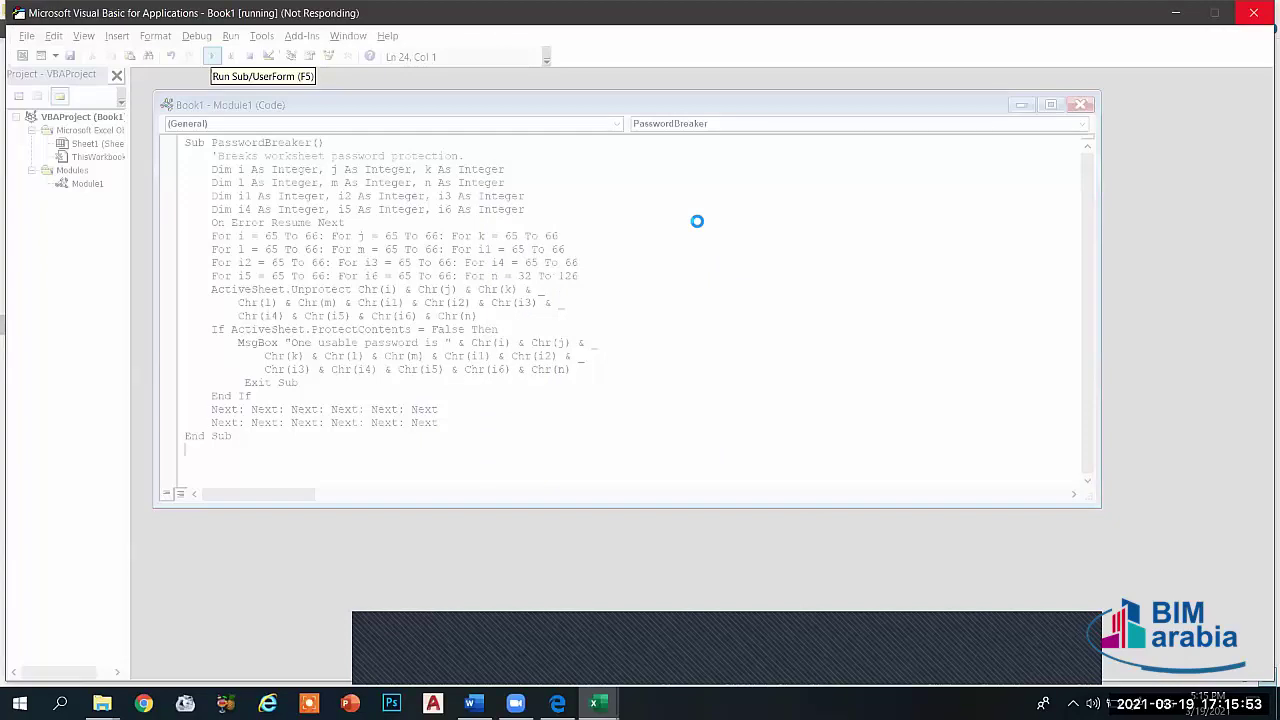
End the Not responding Microsoft Excel task in Task Manager.
key("ctrl+shift+Escape")
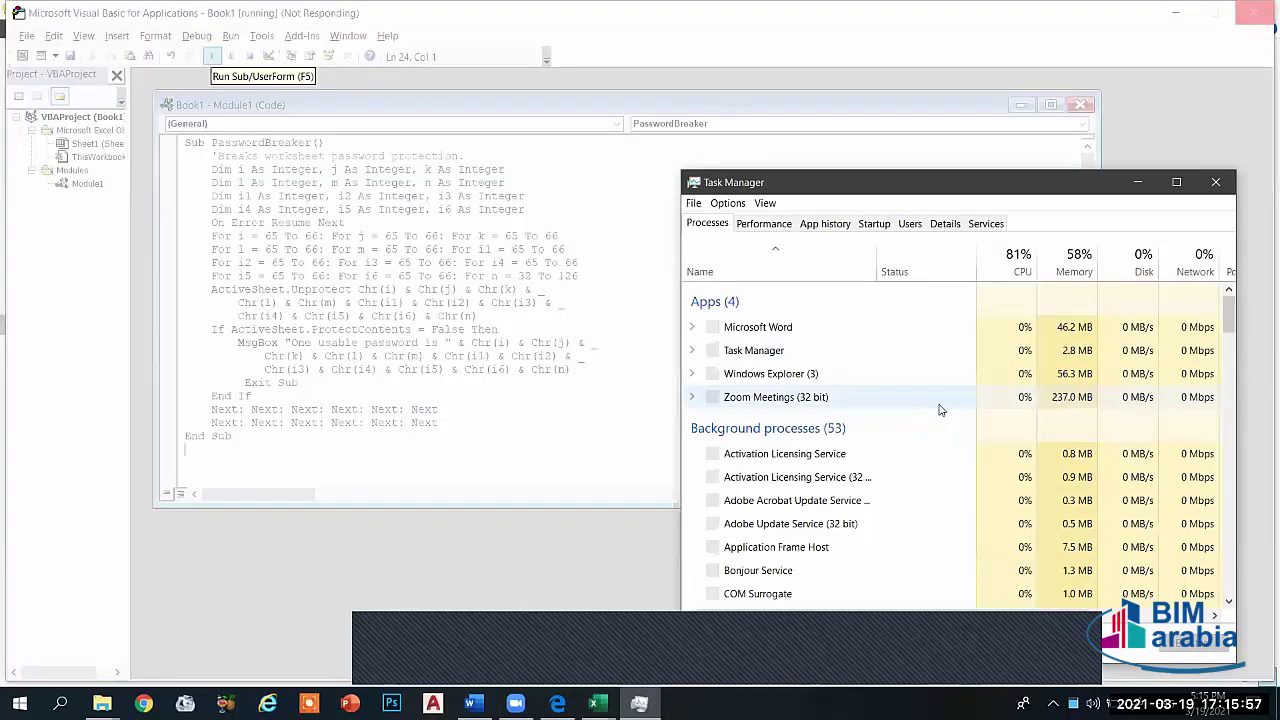
left_click(903, 373)
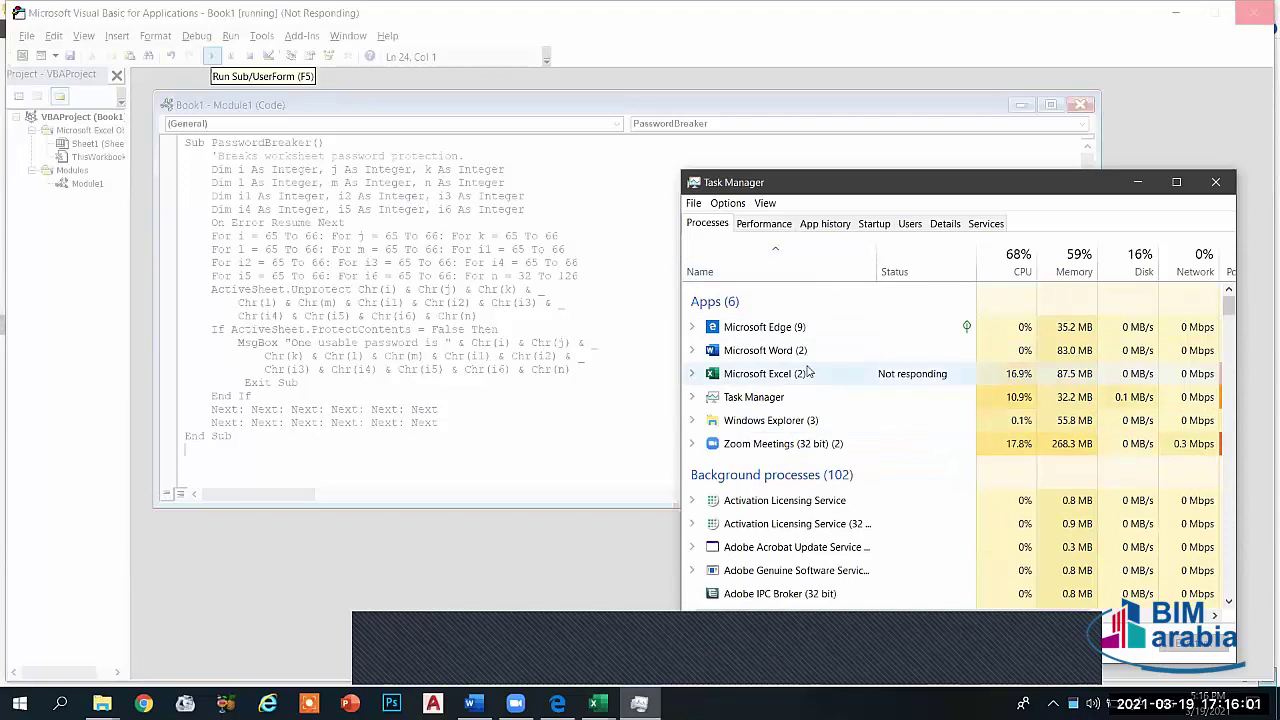
left_click(808, 372)
key("Delete")
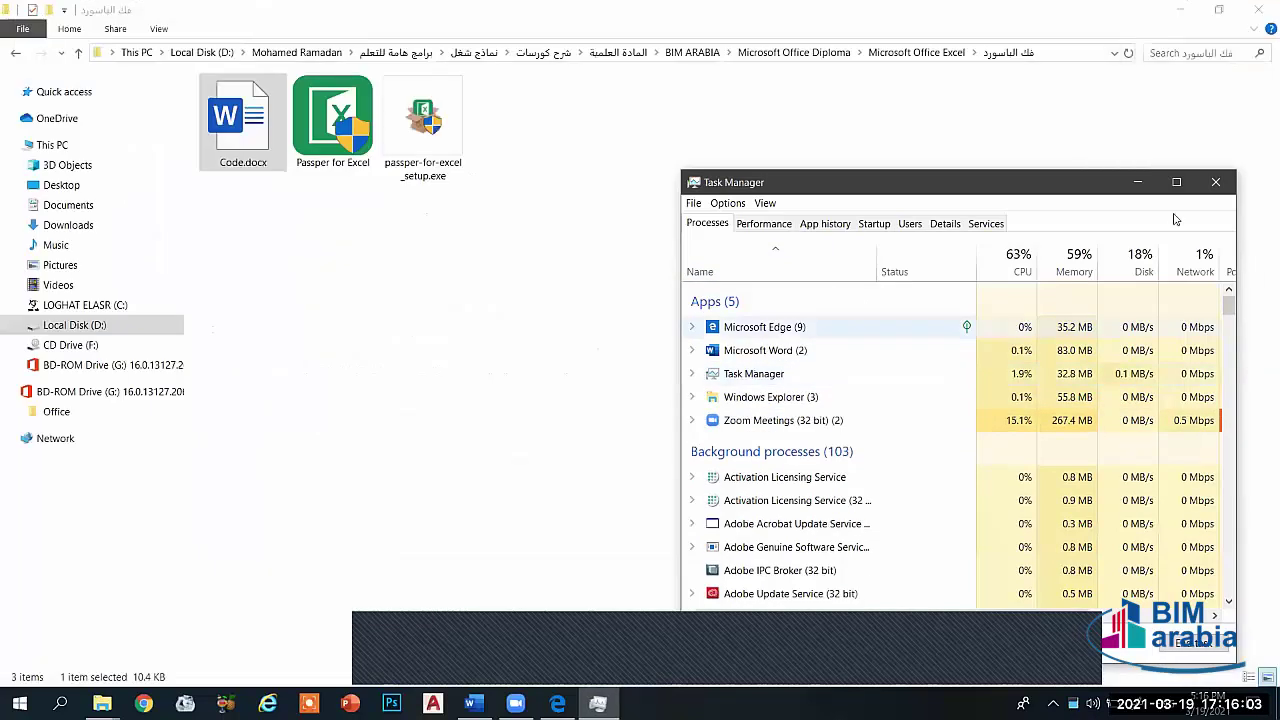
Close Task Manager, relaunch Excel from search with a blank workbook, and select F5 and J16.
left_click(1215, 185)
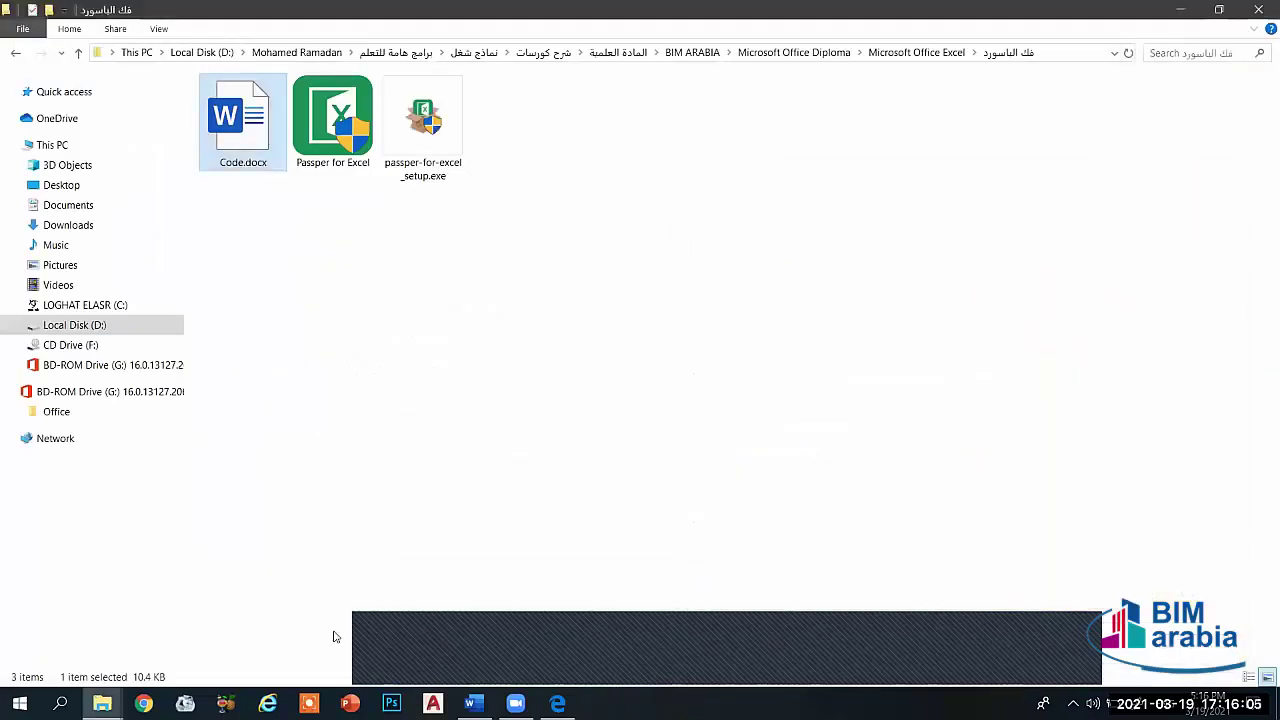
left_click(60, 703)
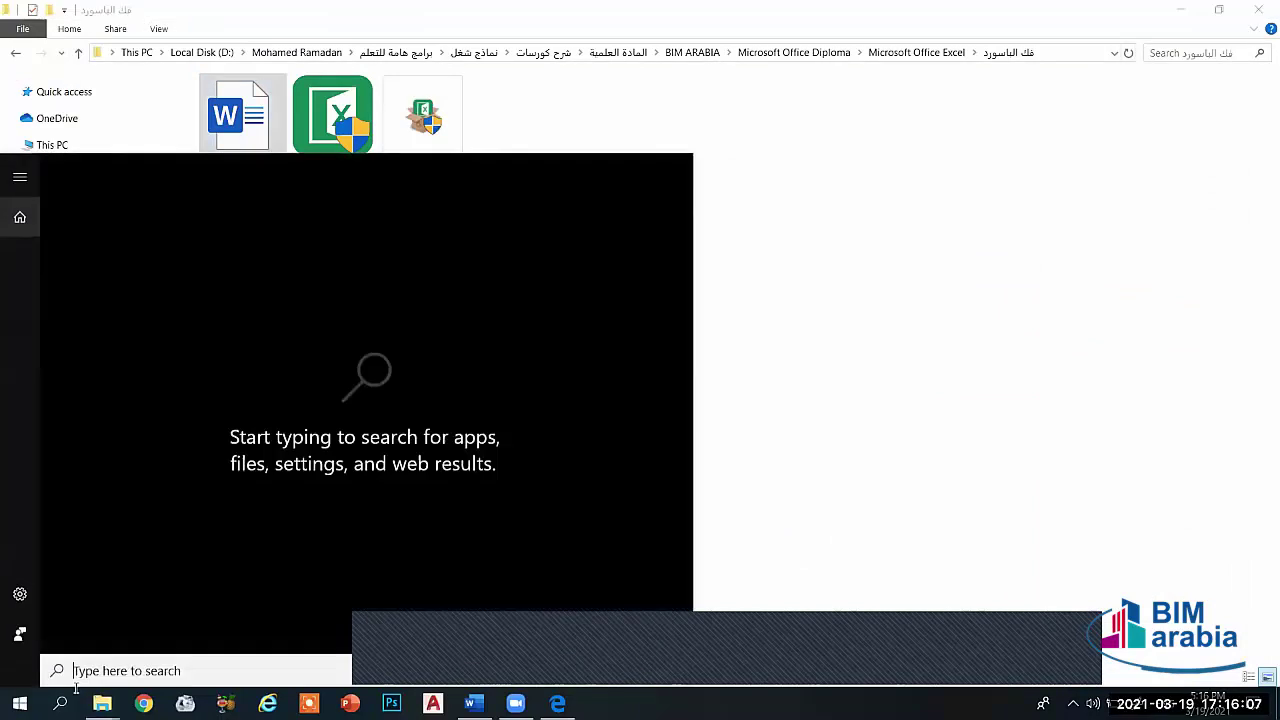
type("excel")
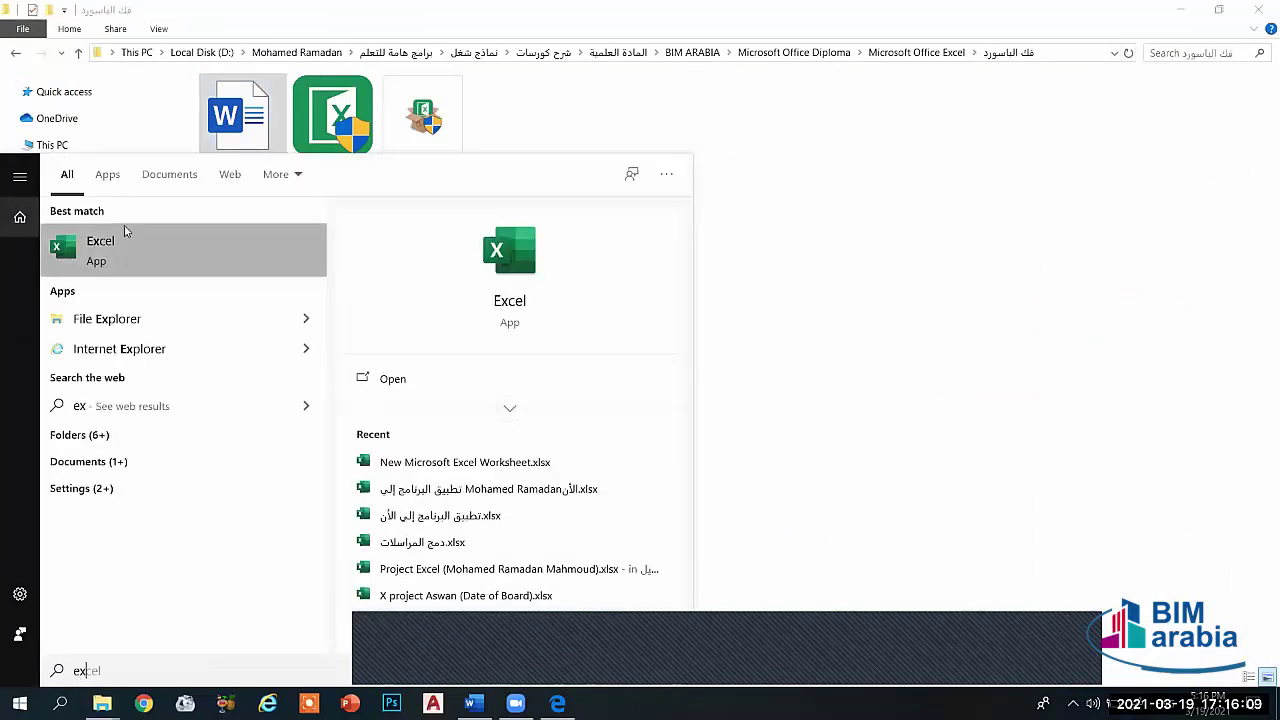
left_click(122, 244)
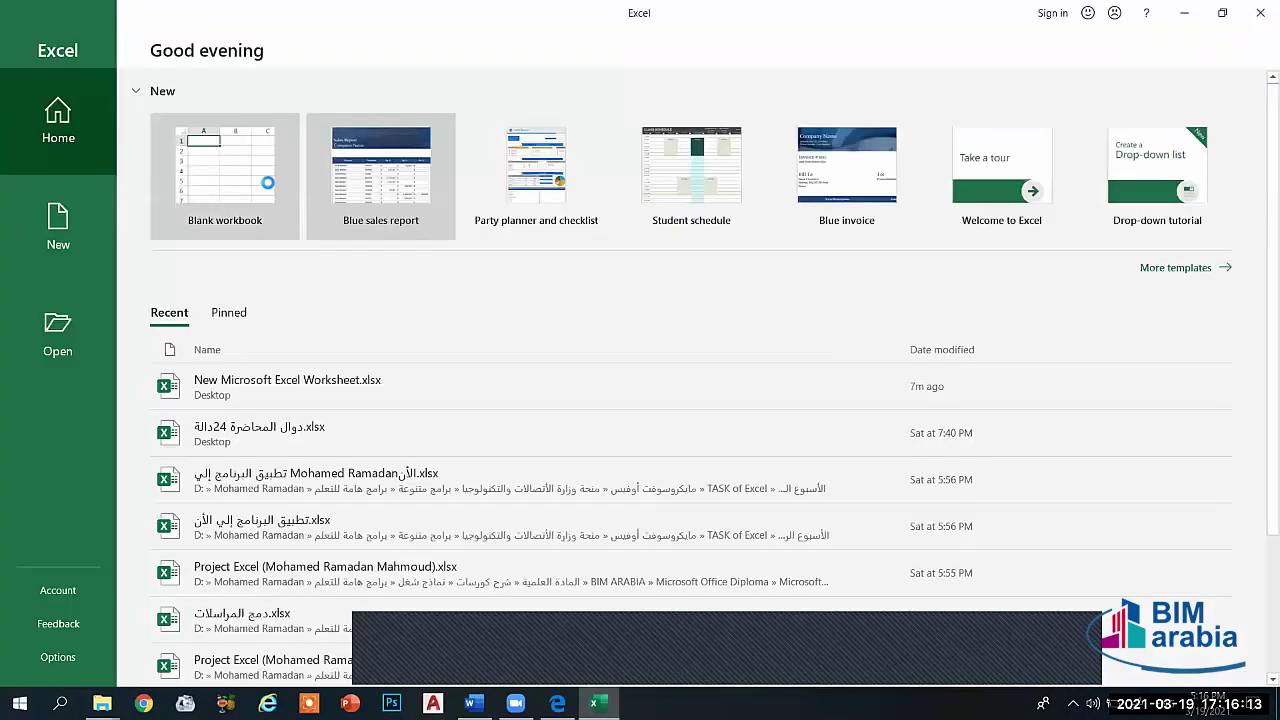
left_click(268, 184)
left_click(300, 253)
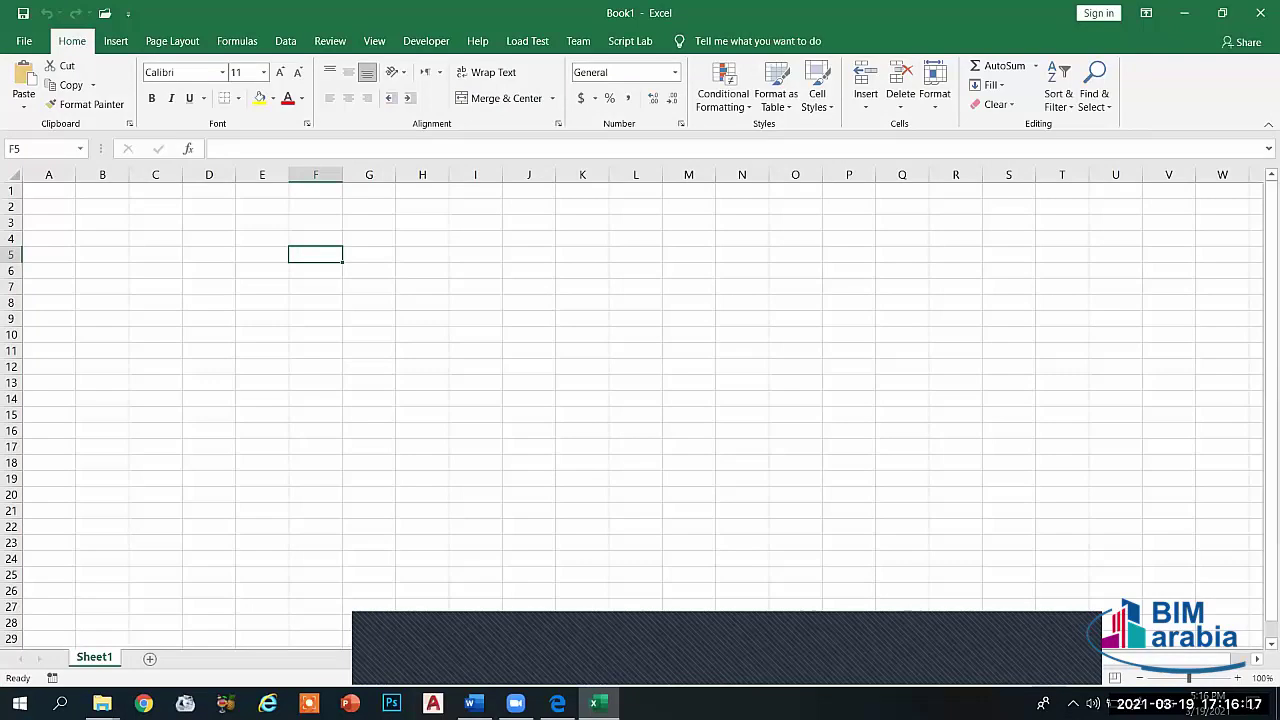
left_click(529, 440)
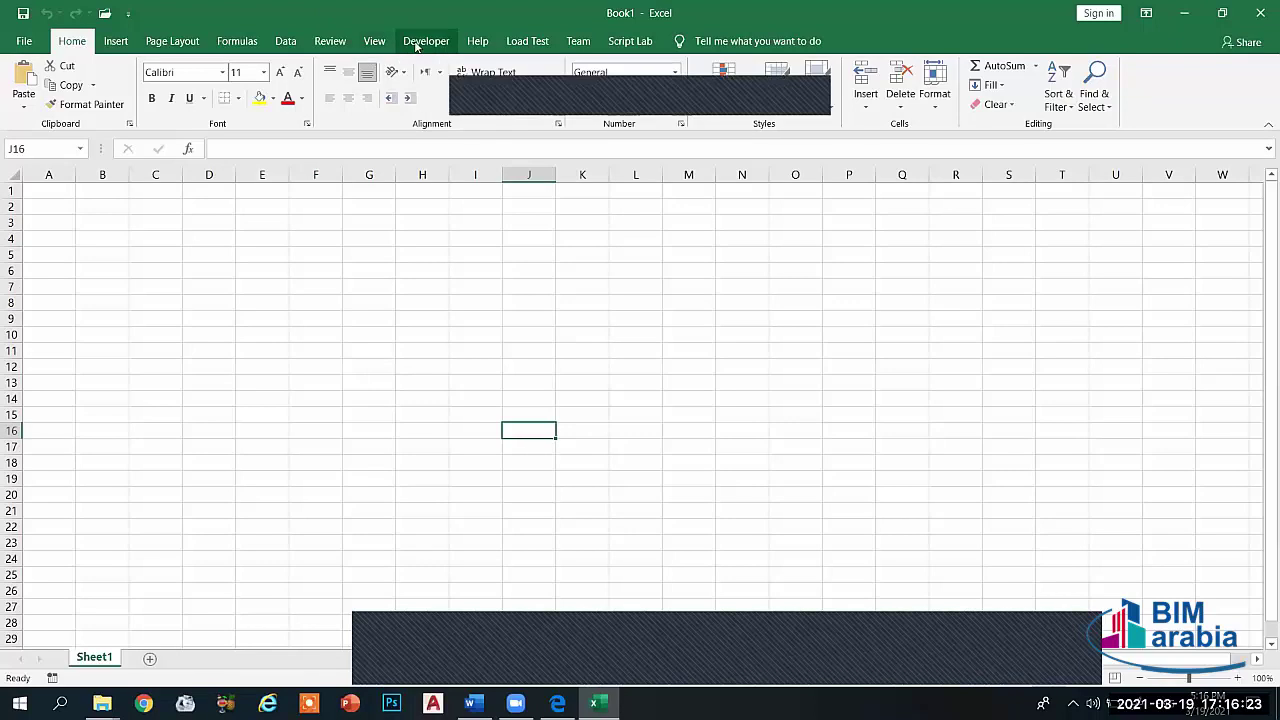
From the Developer tools, add Module1 to the new Book1, paste the PasswordBreaker macro, and close its code window.
left_click(417, 46)
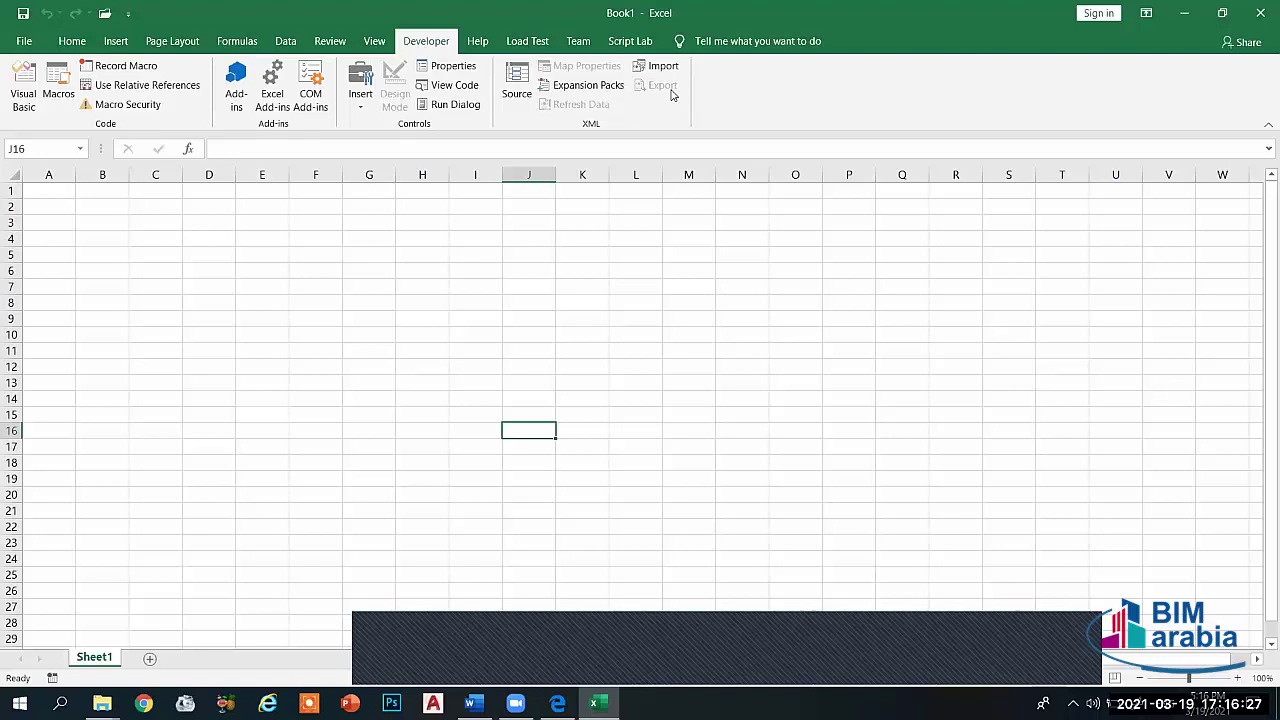
left_click(25, 107)
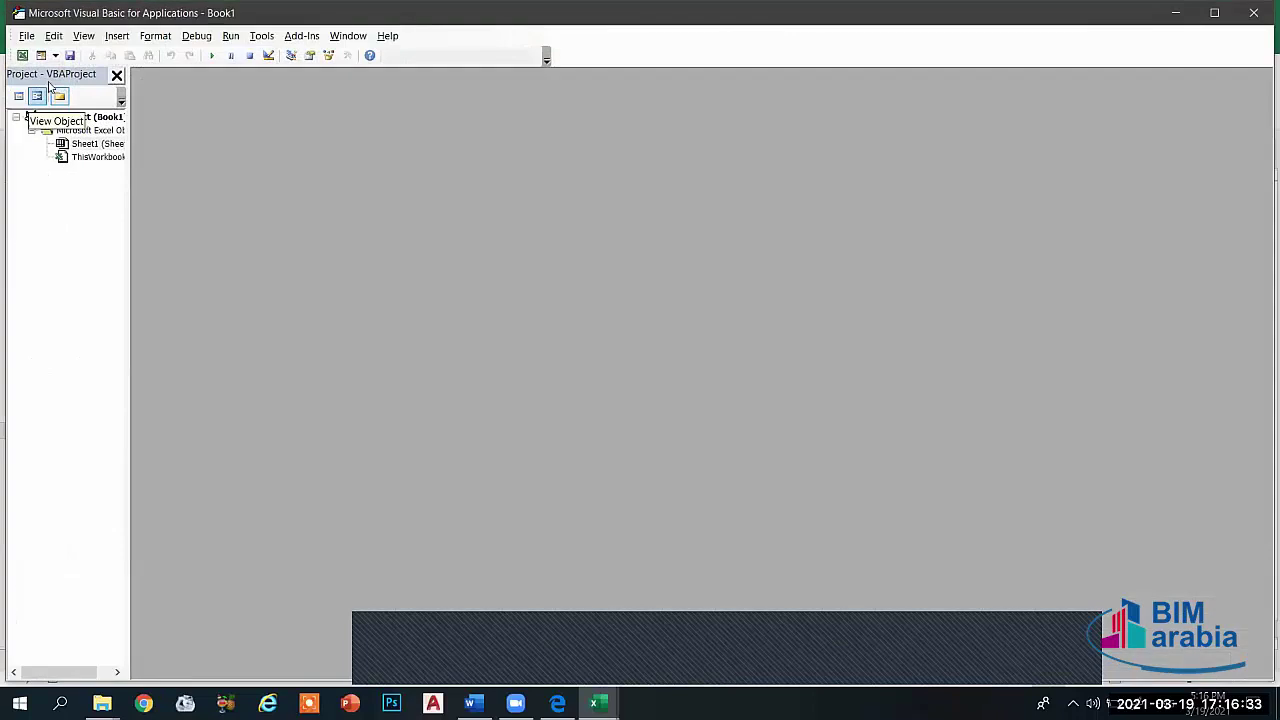
left_click(115, 35)
mouse_move(155, 35)
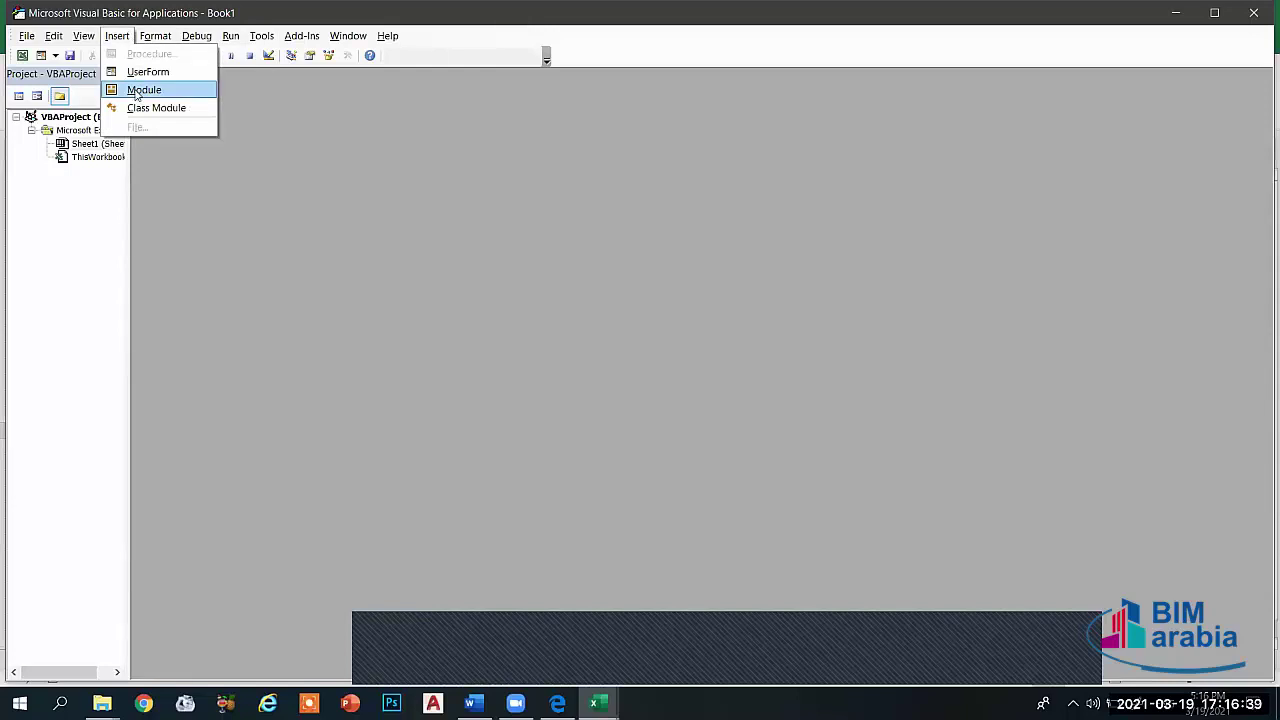
left_click(140, 90)
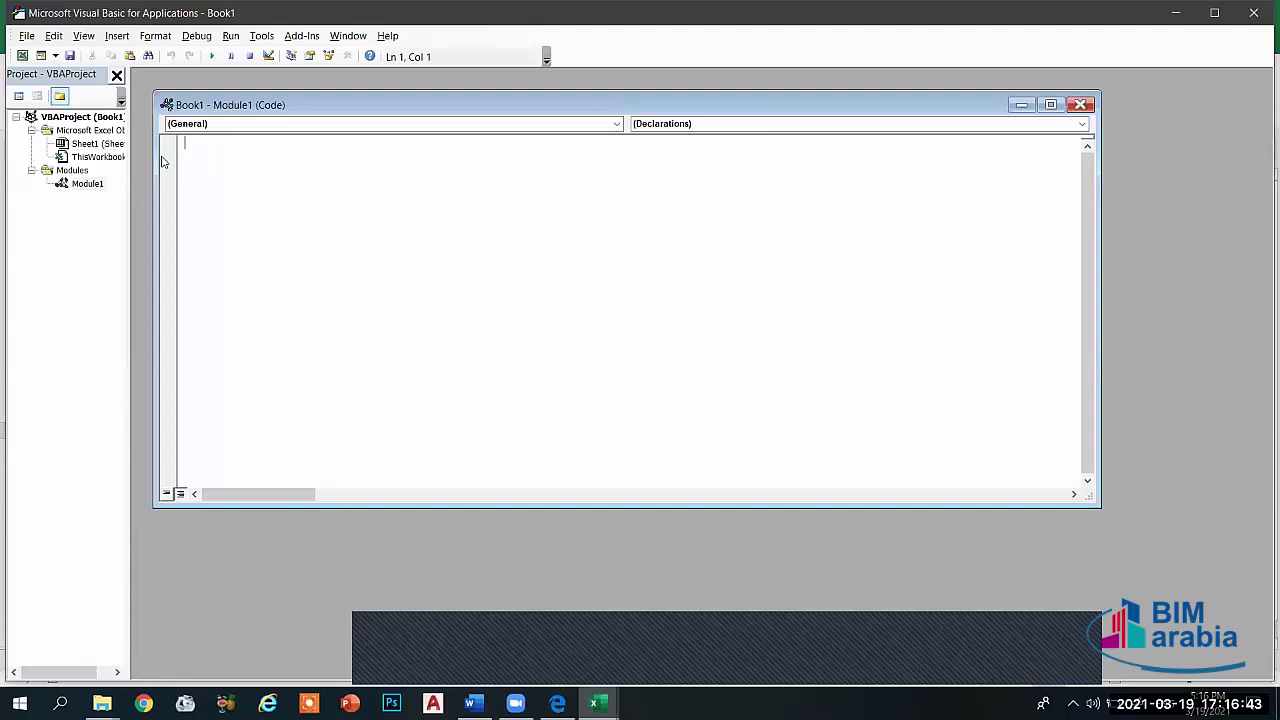
key("ctrl+v")
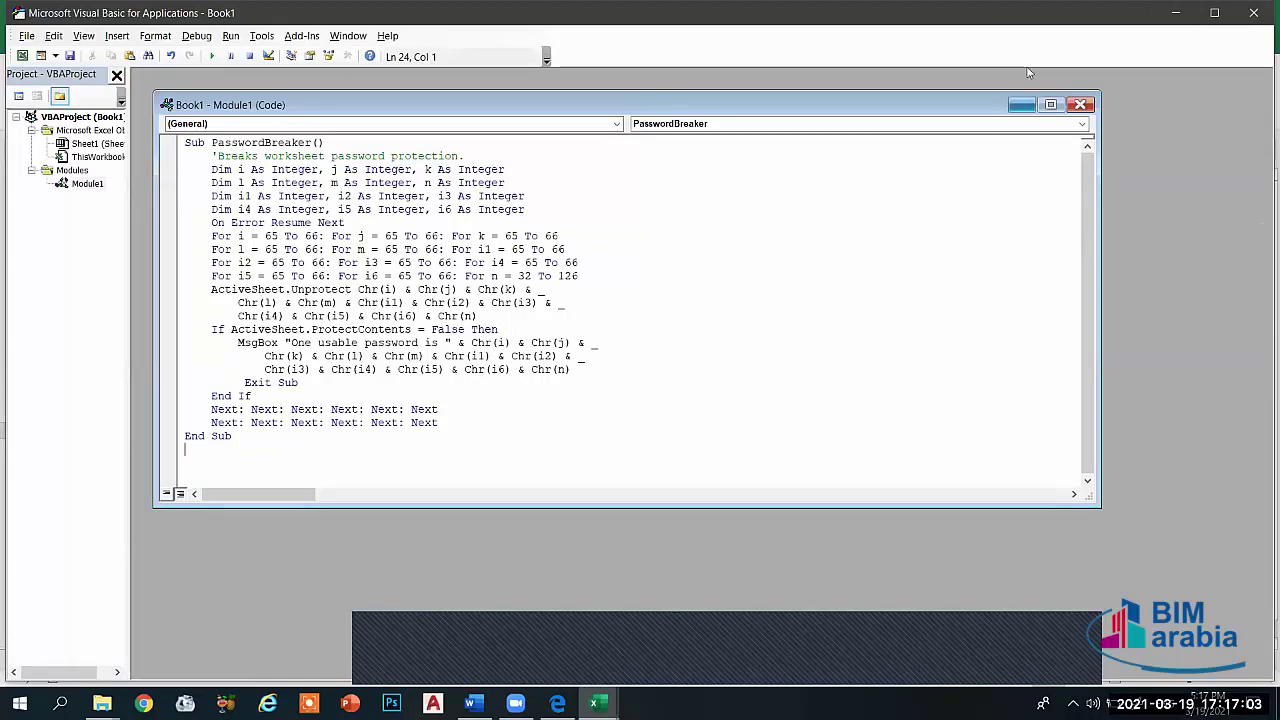
left_click(1080, 106)
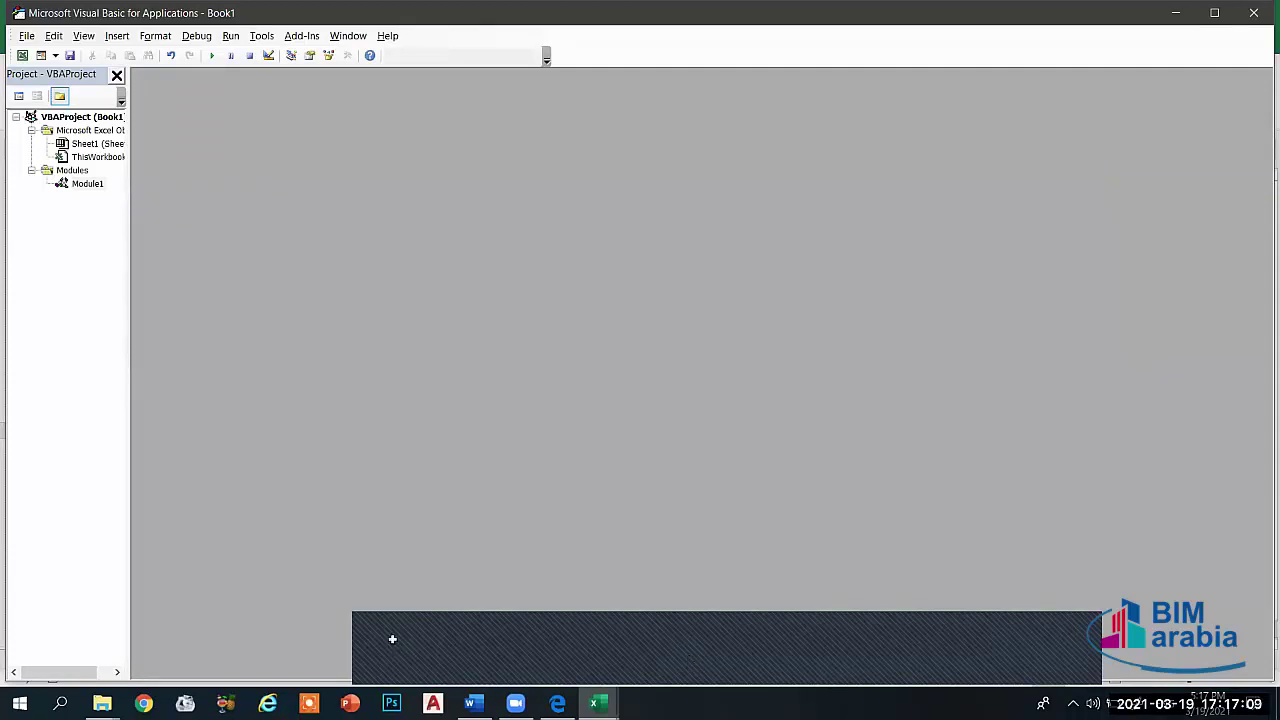
Switch back to Excel with Alt+F11 and close the pop-up covering Sheet1.
key("alt+F11")
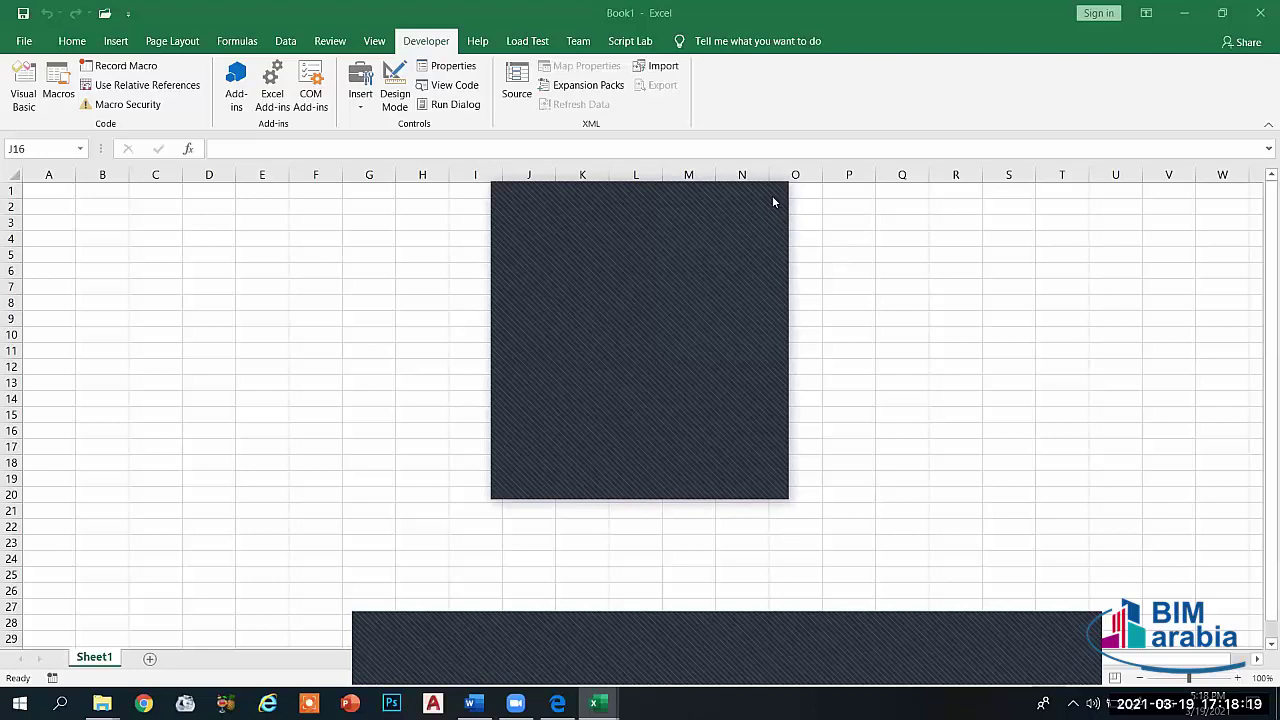
left_click(773, 202)
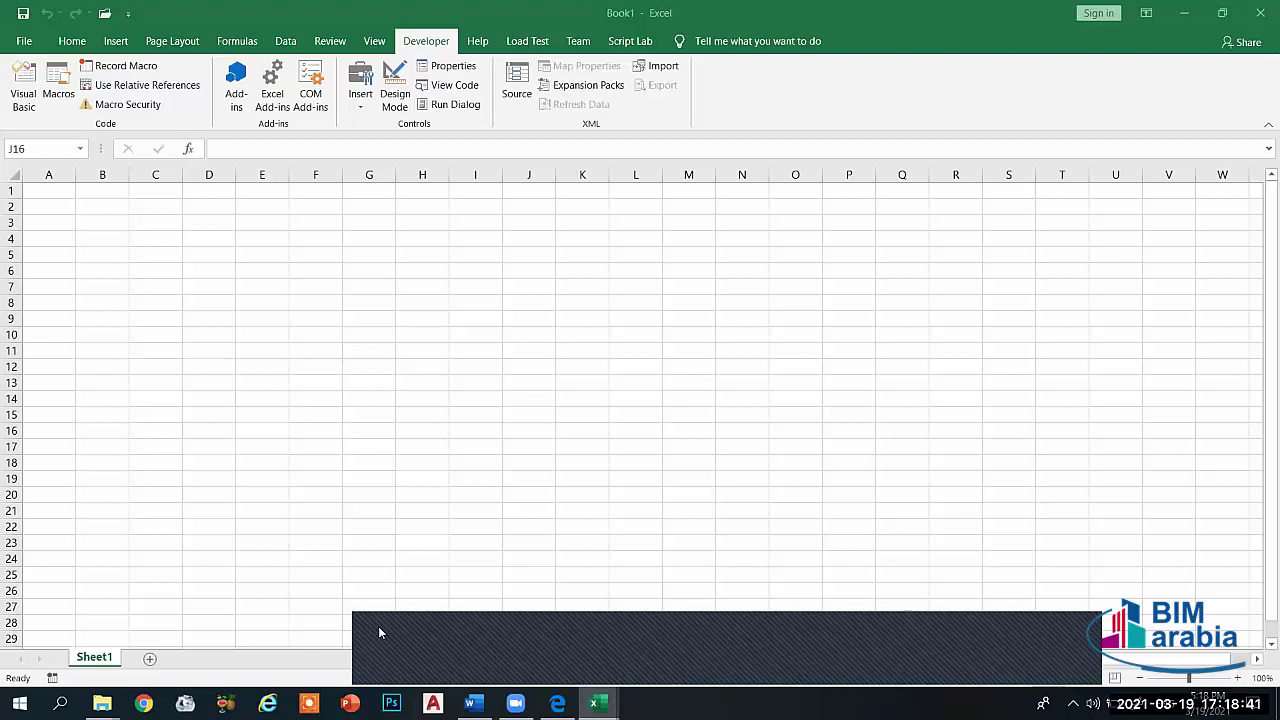
Insert a second module, Module2, in Book1 and paste the PasswordBreaker macro into it.
left_click(265, 7)
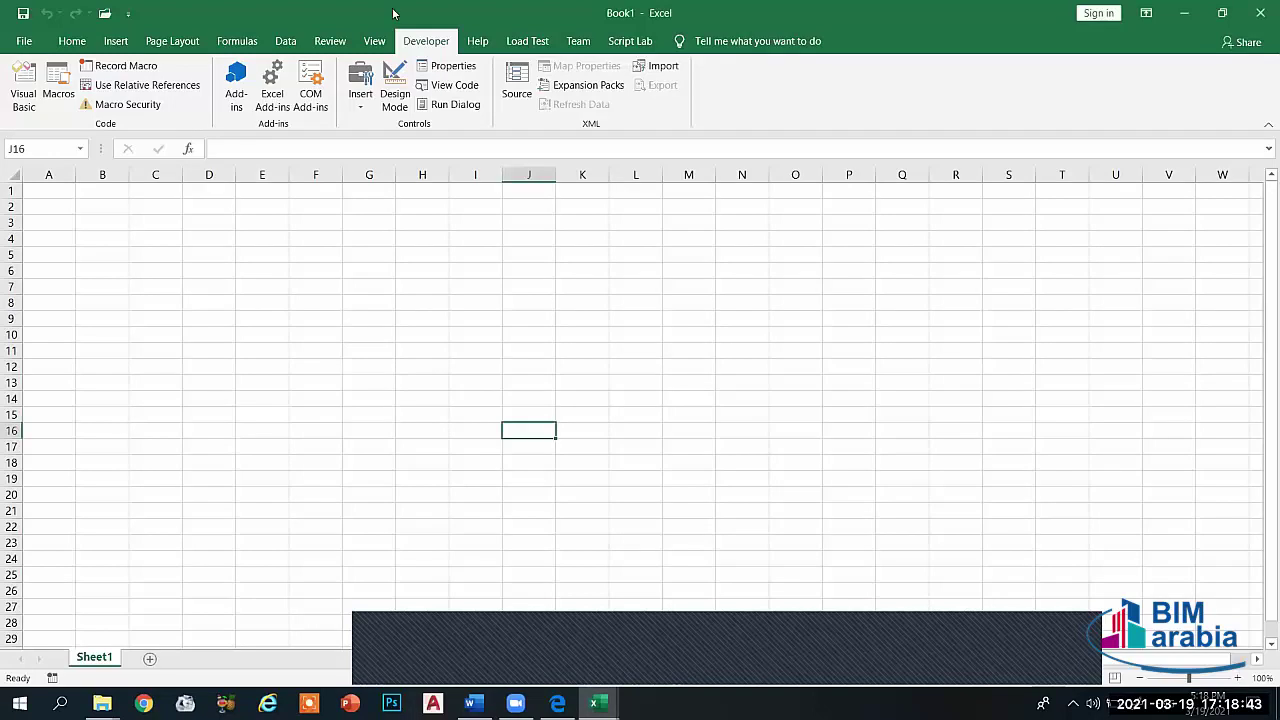
left_click(10, 97)
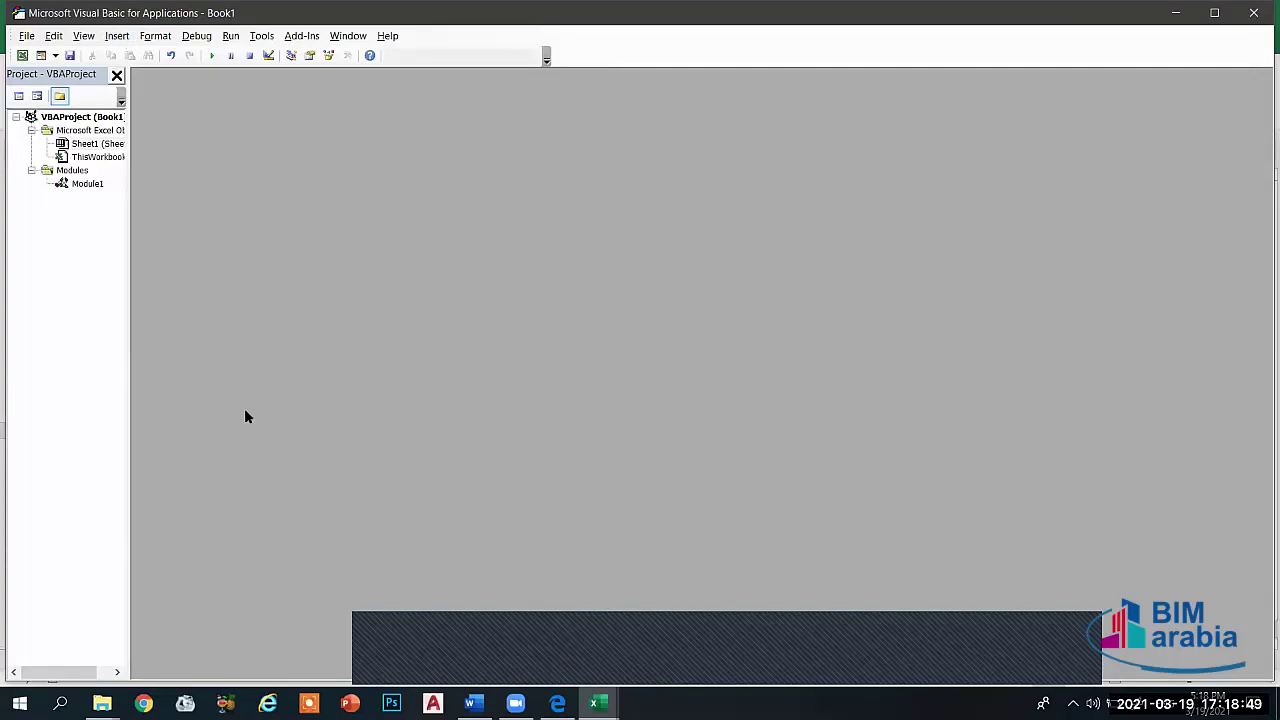
left_click(116, 36)
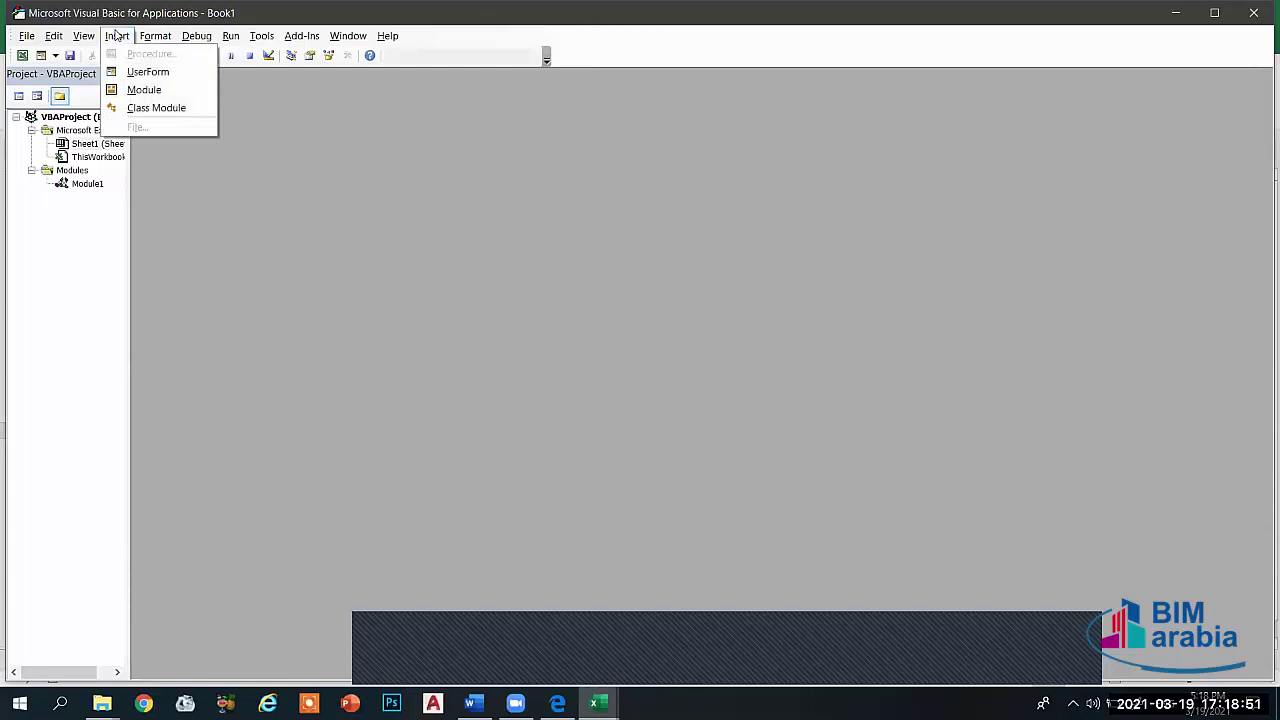
left_click(135, 89)
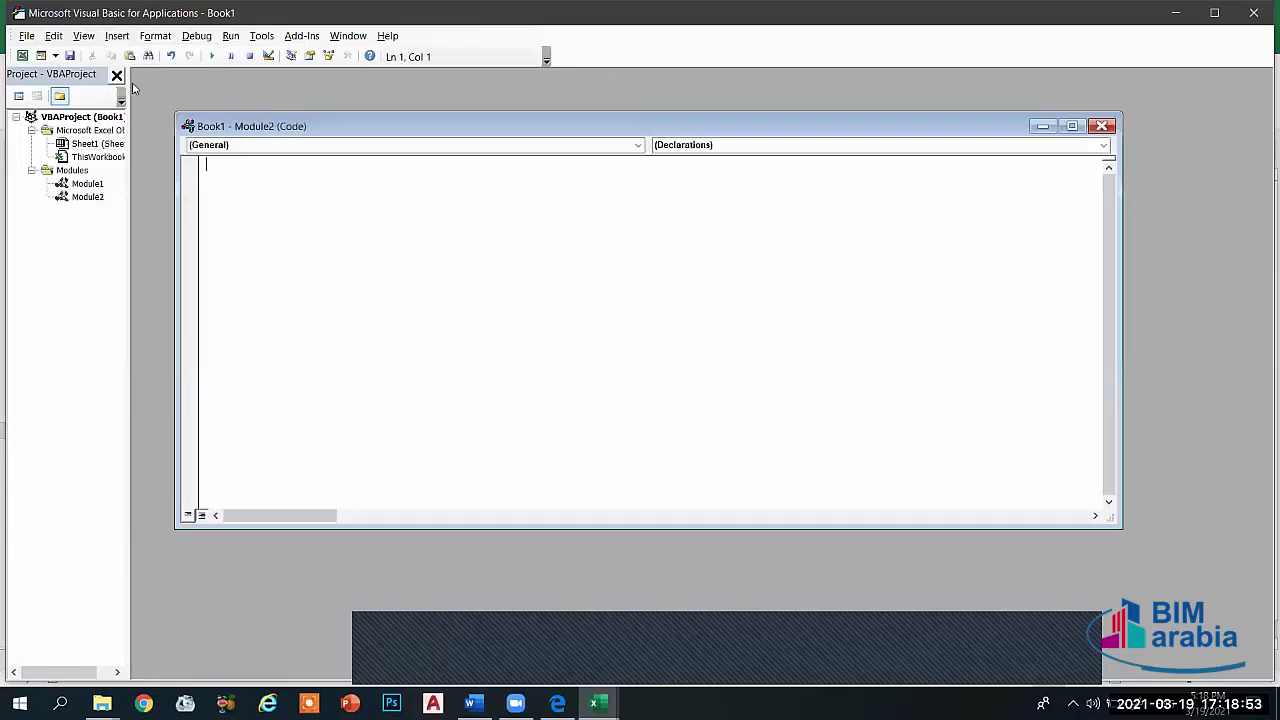
key("ctrl+v")
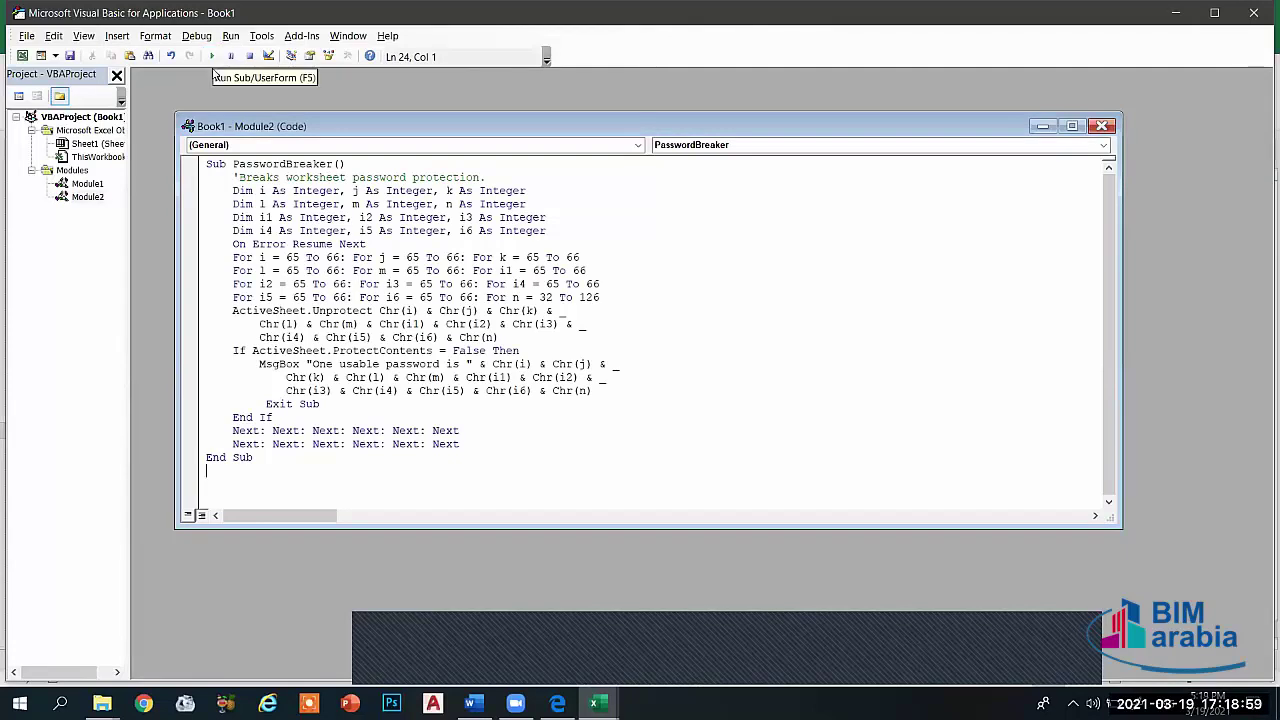
Run the PasswordBreaker macro, then close the Module2 code window and the VBA editor.
left_click(213, 58)
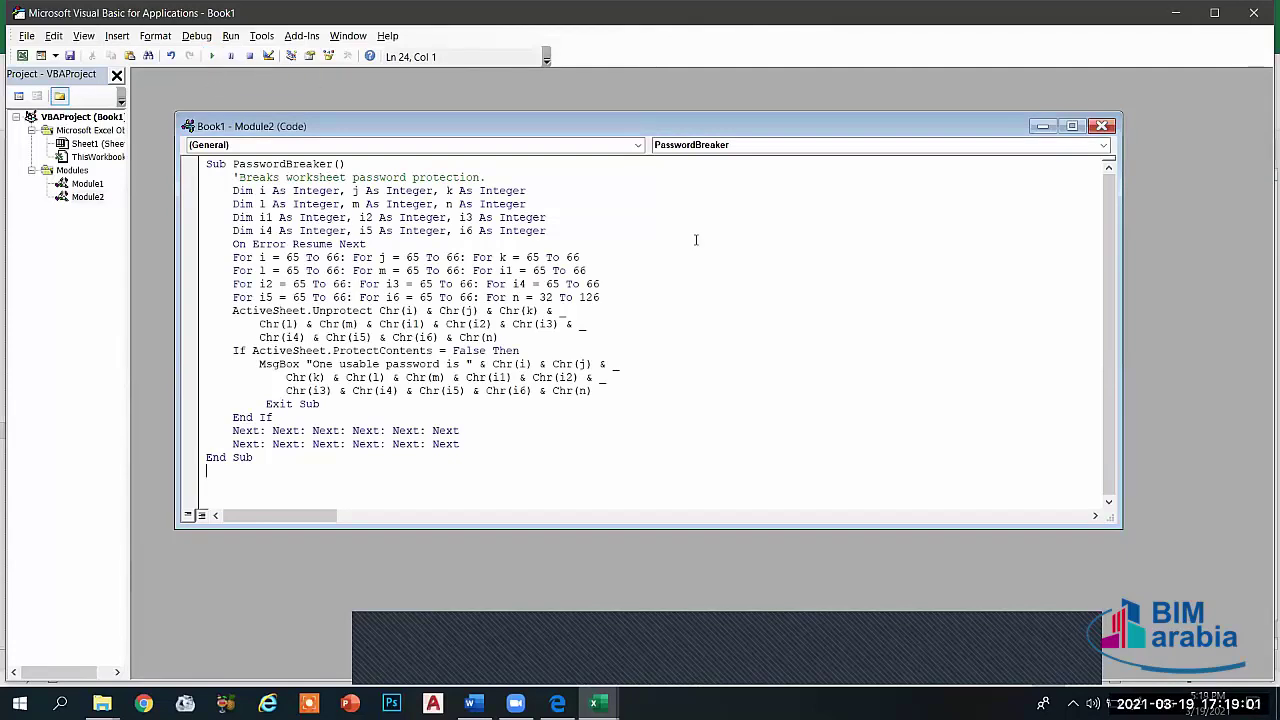
left_click(1099, 126)
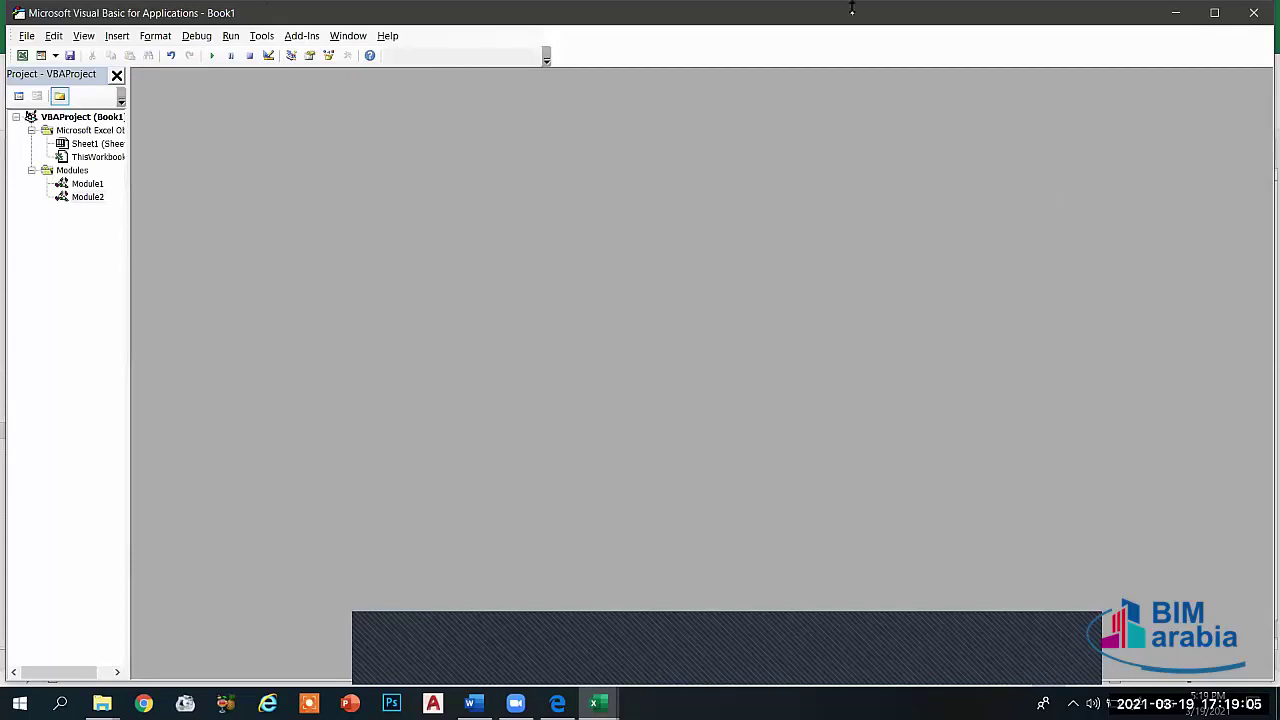
left_click(1255, 13)
Select cells K11, I16 and D7, then bring up the Home ribbon commands.
left_click(562, 349)
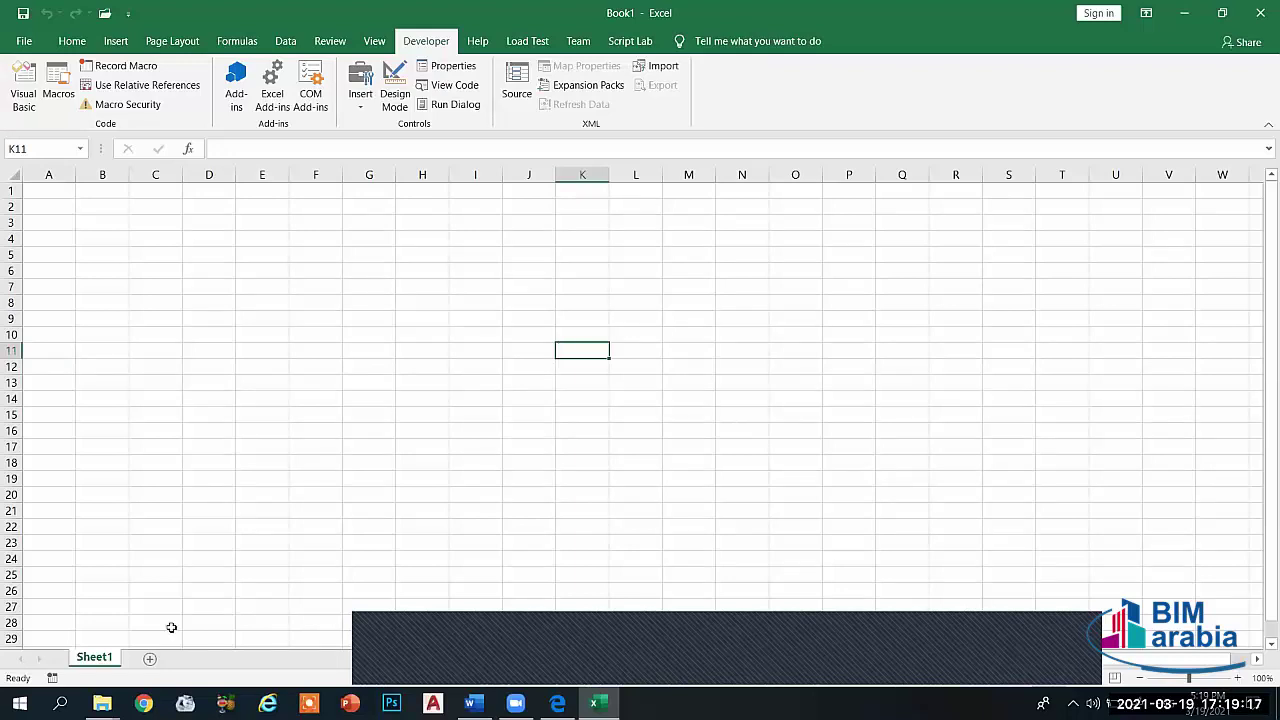
left_click(478, 426)
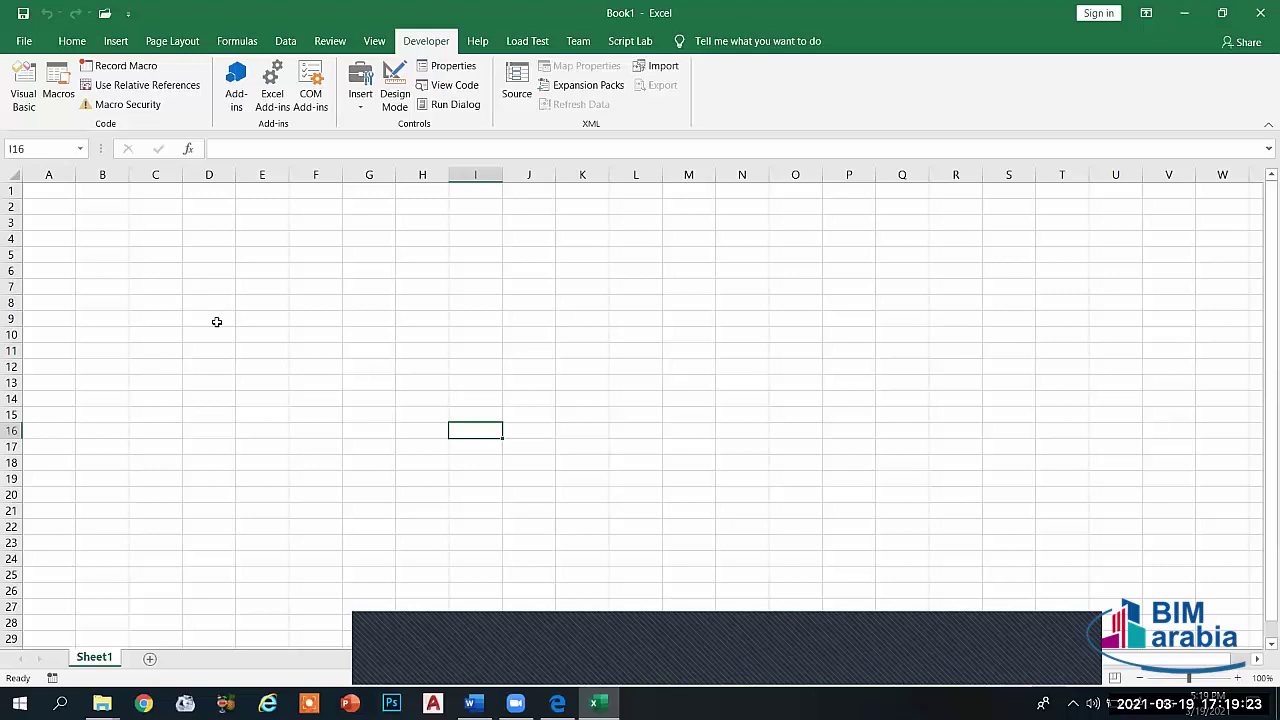
left_click(203, 292)
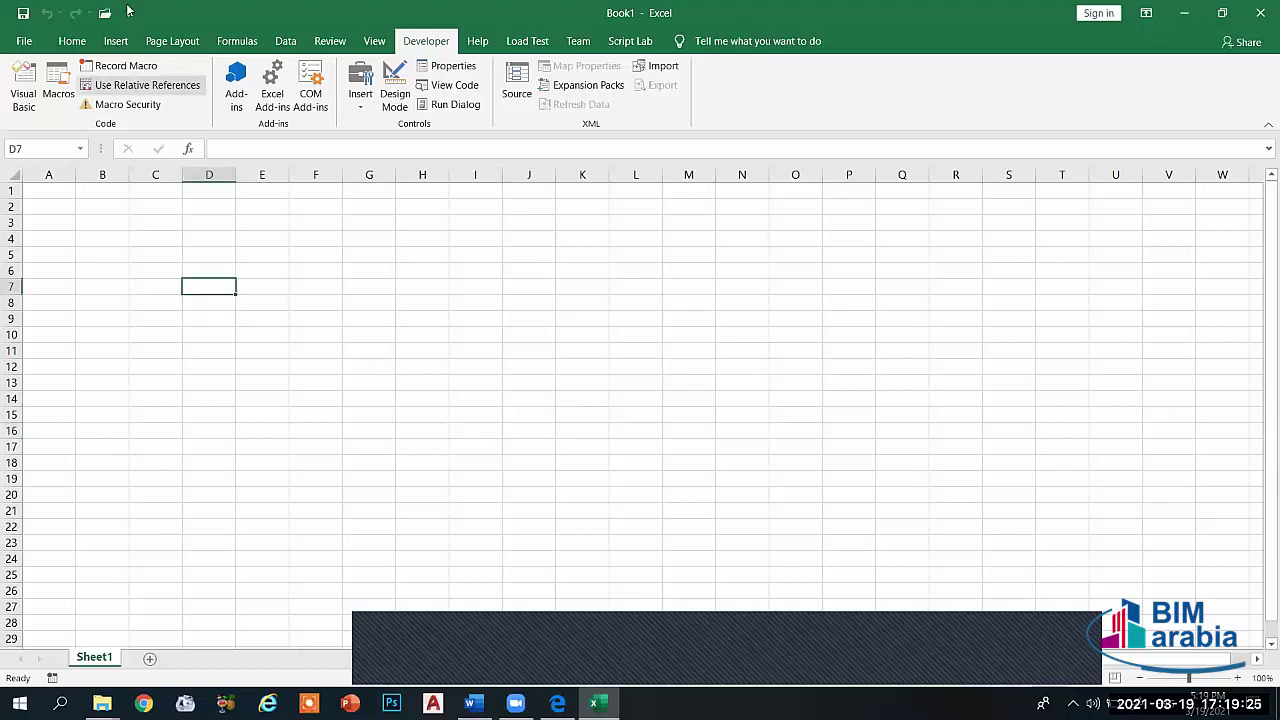
left_click(70, 41)
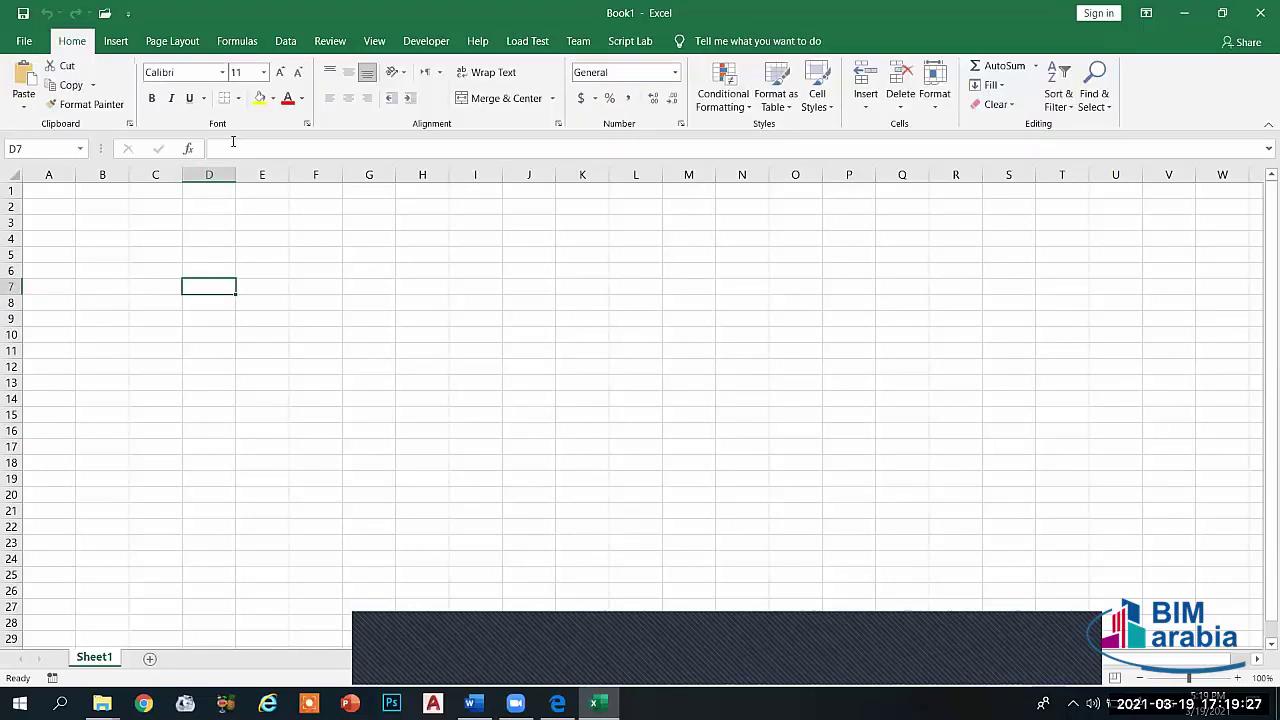
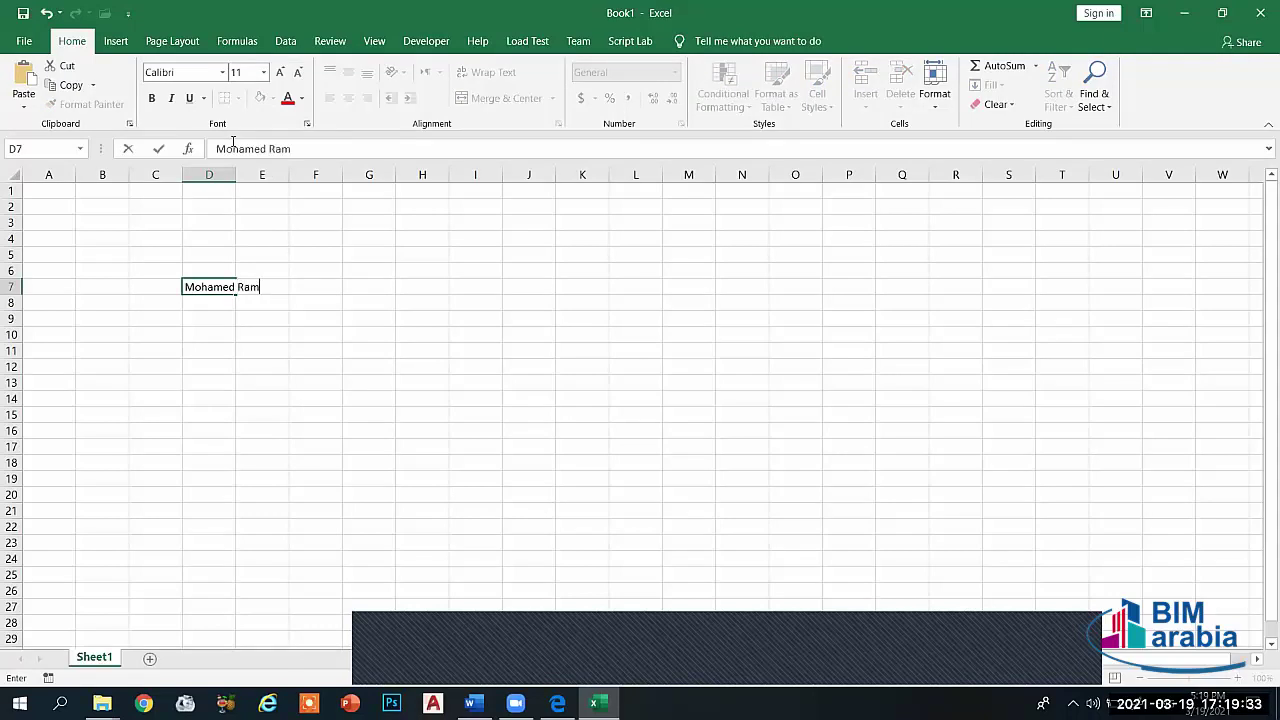
Enter a sample full name in D7, undo a trial D7:E7 merge, and select F7.
left_click(241, 317)
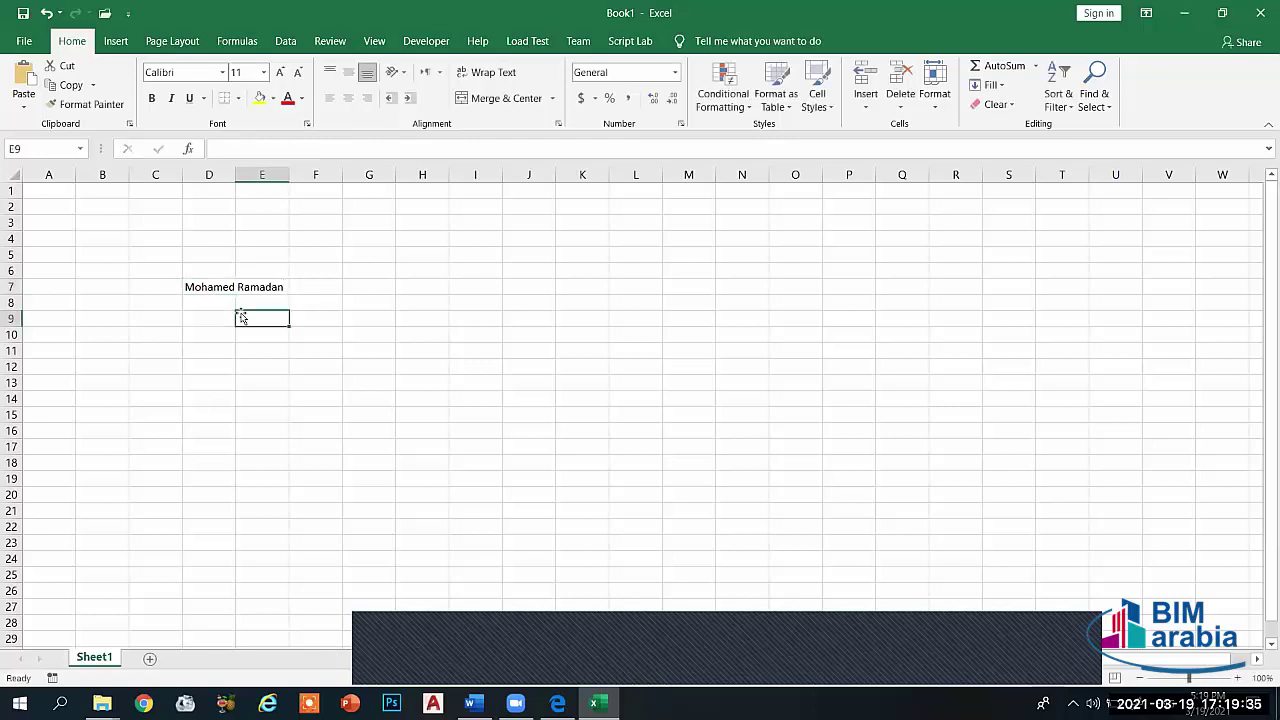
left_click_drag(205, 287, 268, 287)
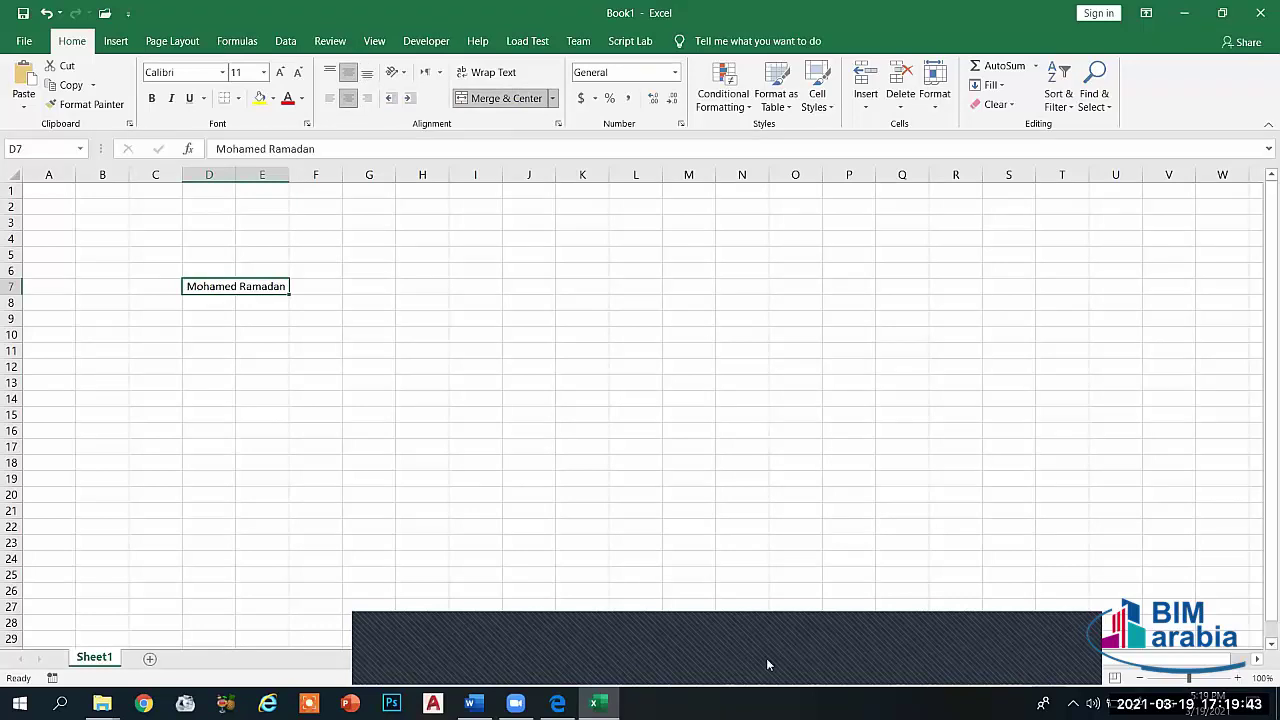
key("ctrl+z")
left_click(489, 431)
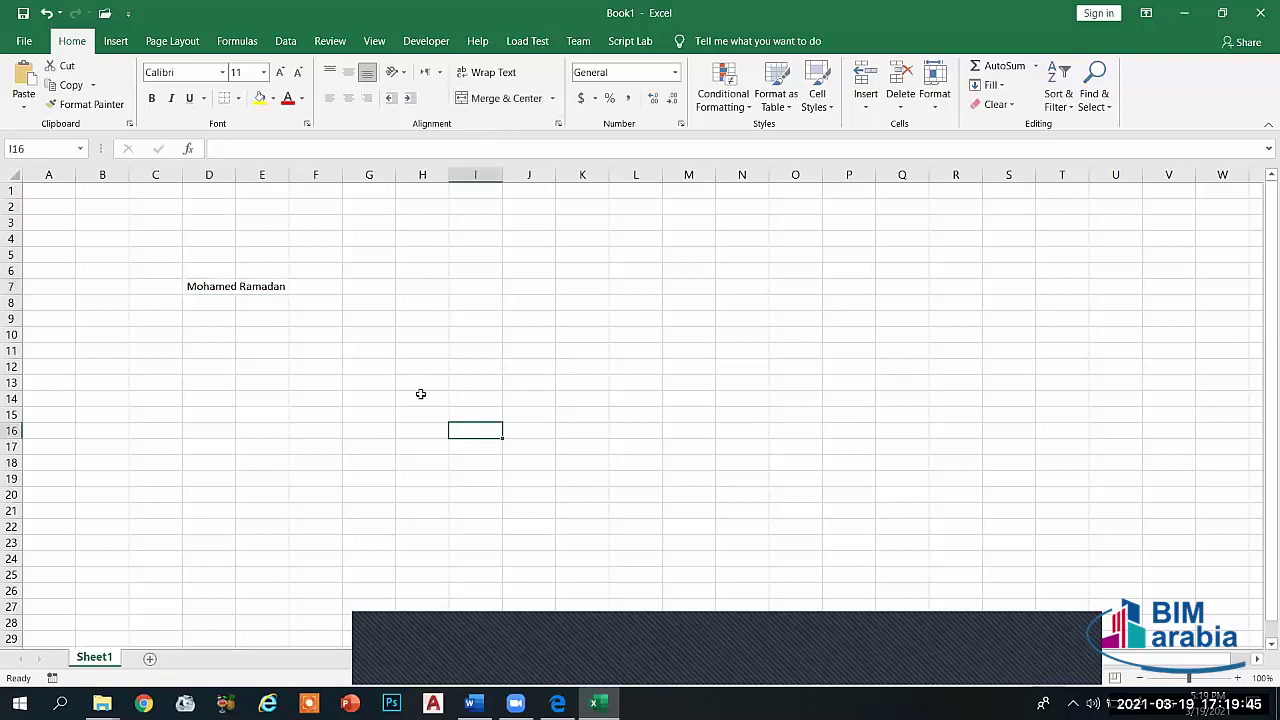
left_click(305, 284)
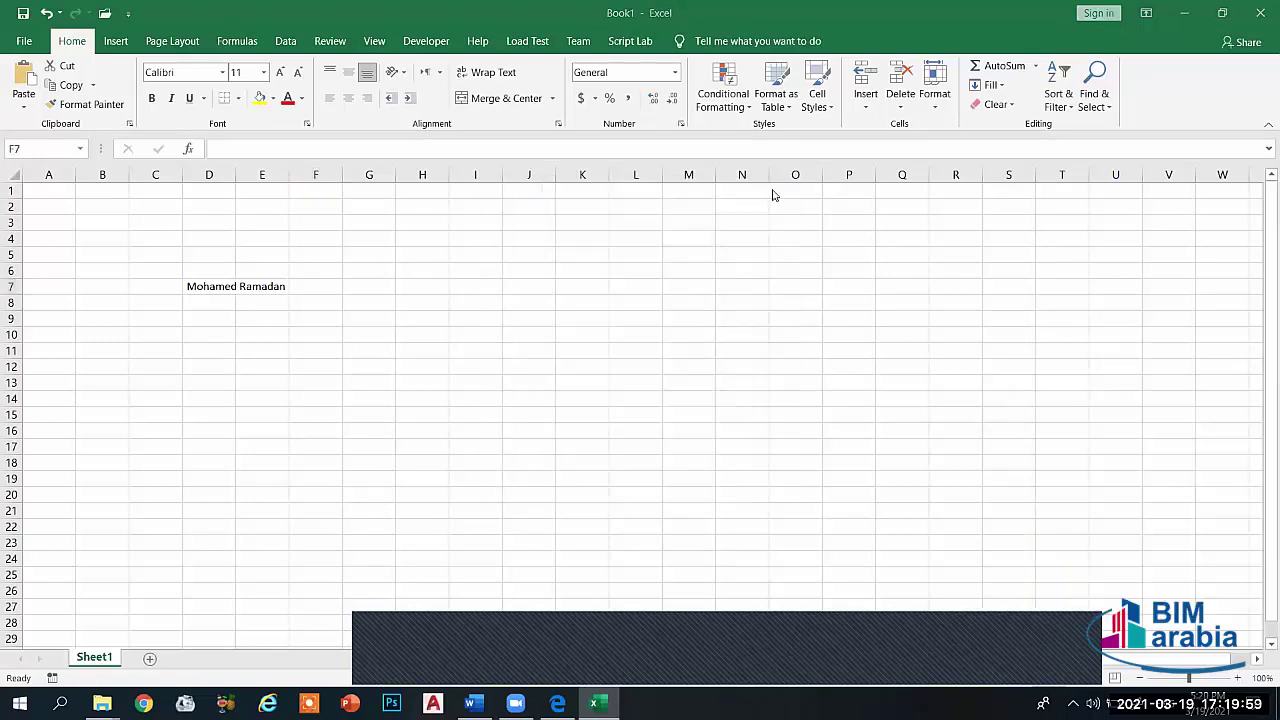
left_click(322, 289)
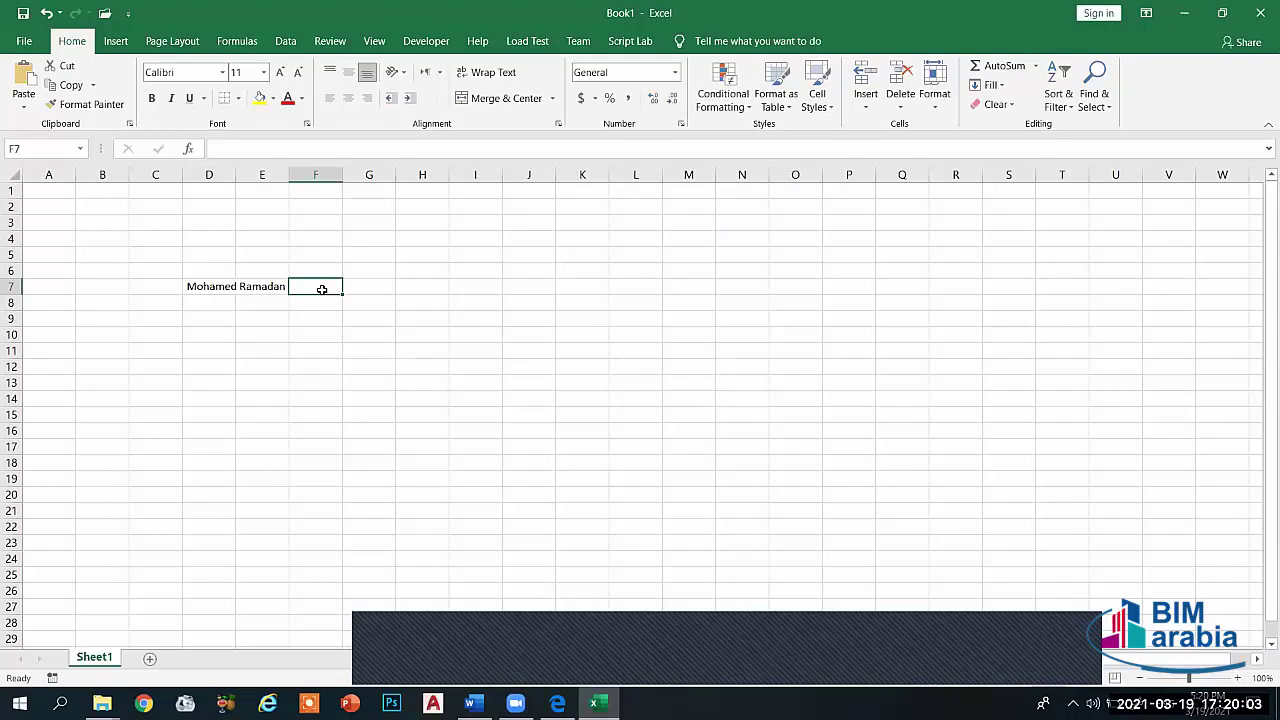
Enter =UPPER(D7) in F7 to capitalise the name in D7.
type("=")
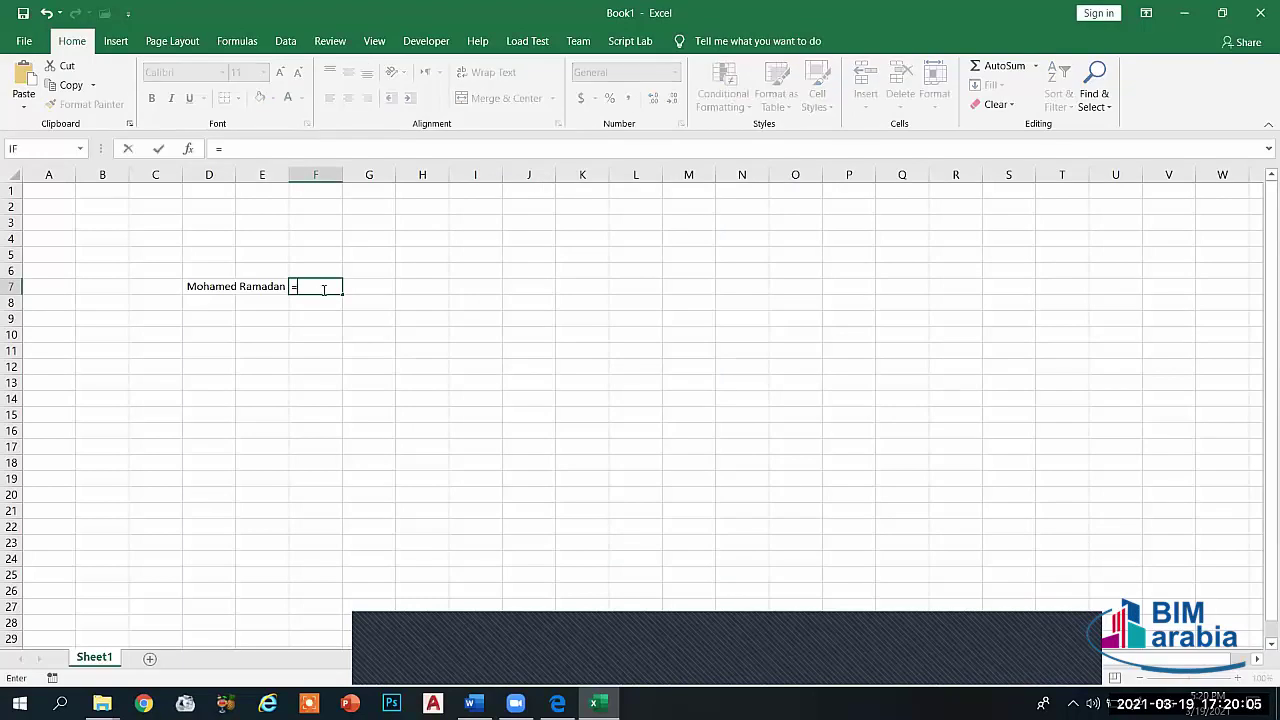
type("upp")
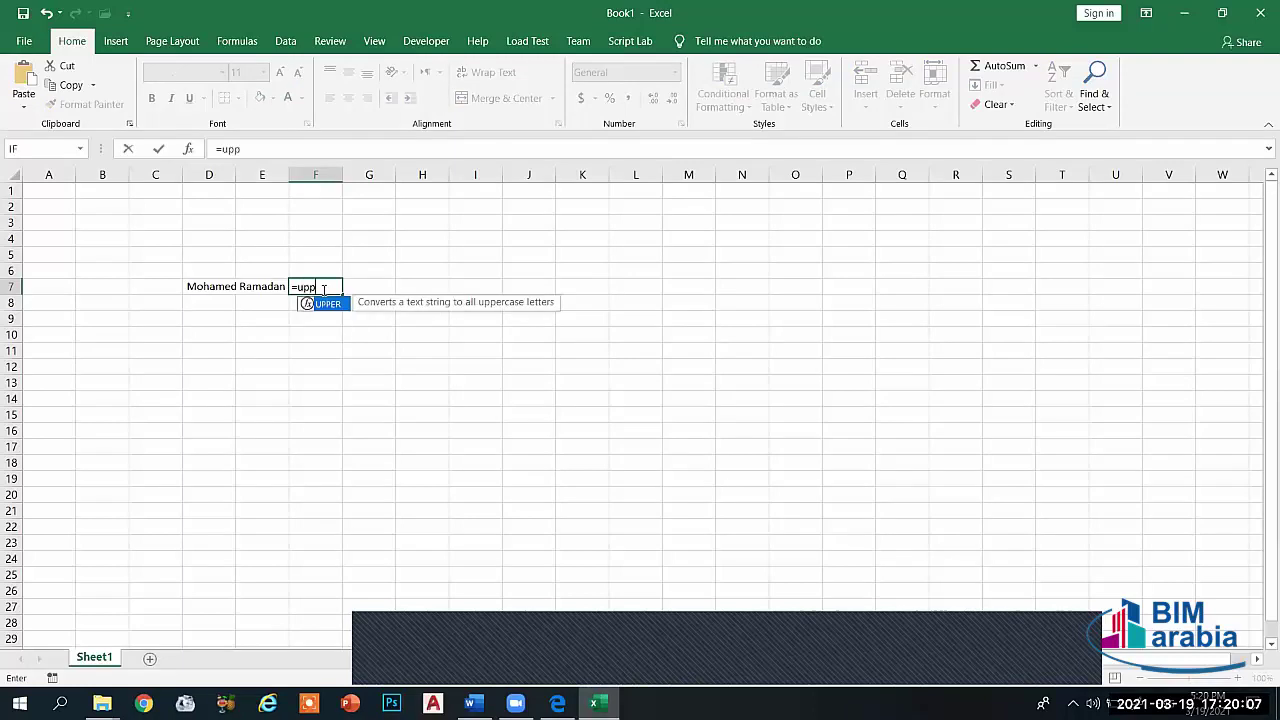
type("er")
type("(")
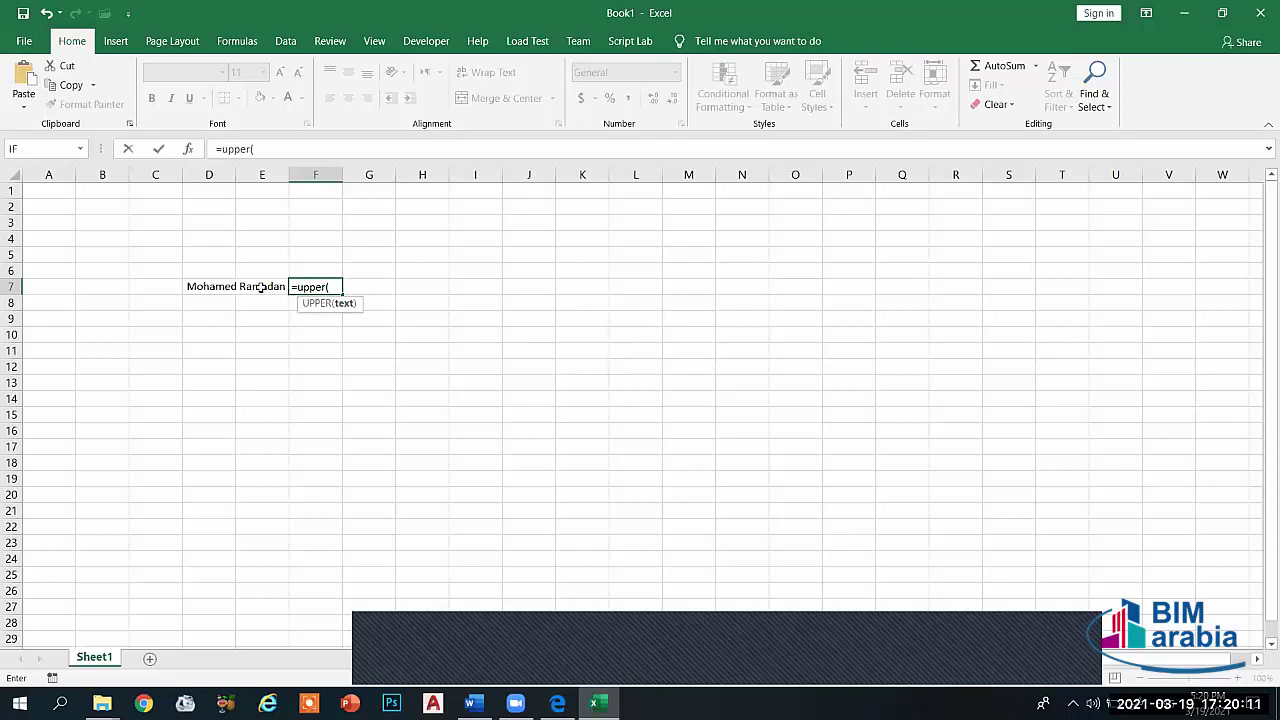
left_click(261, 287)
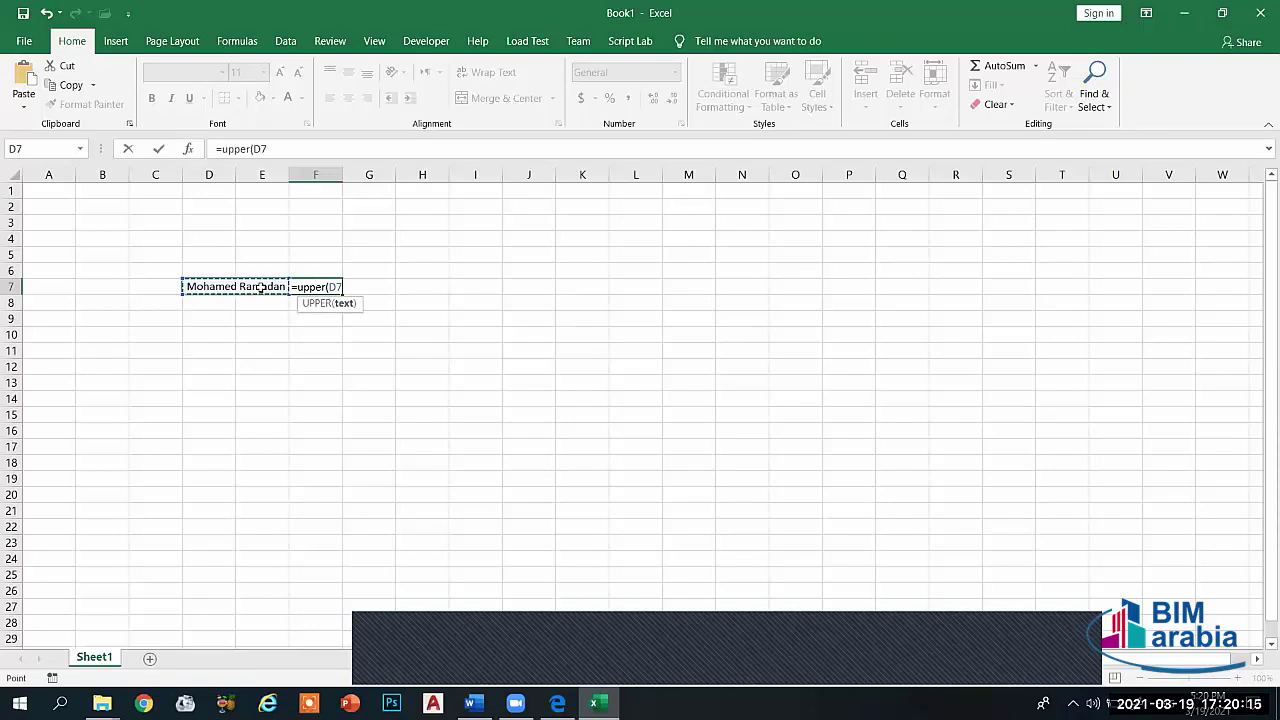
key("Return")
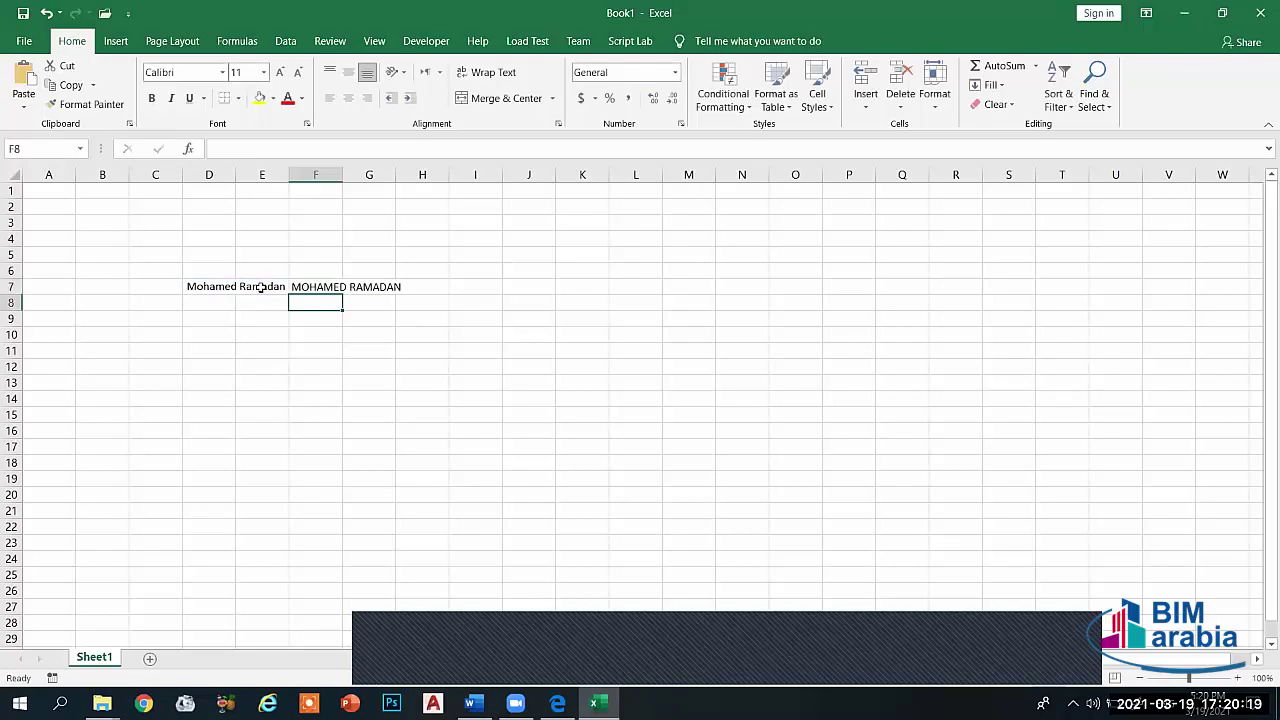
Clear the uppercase result from cells F7:G7.
left_click(337, 287)
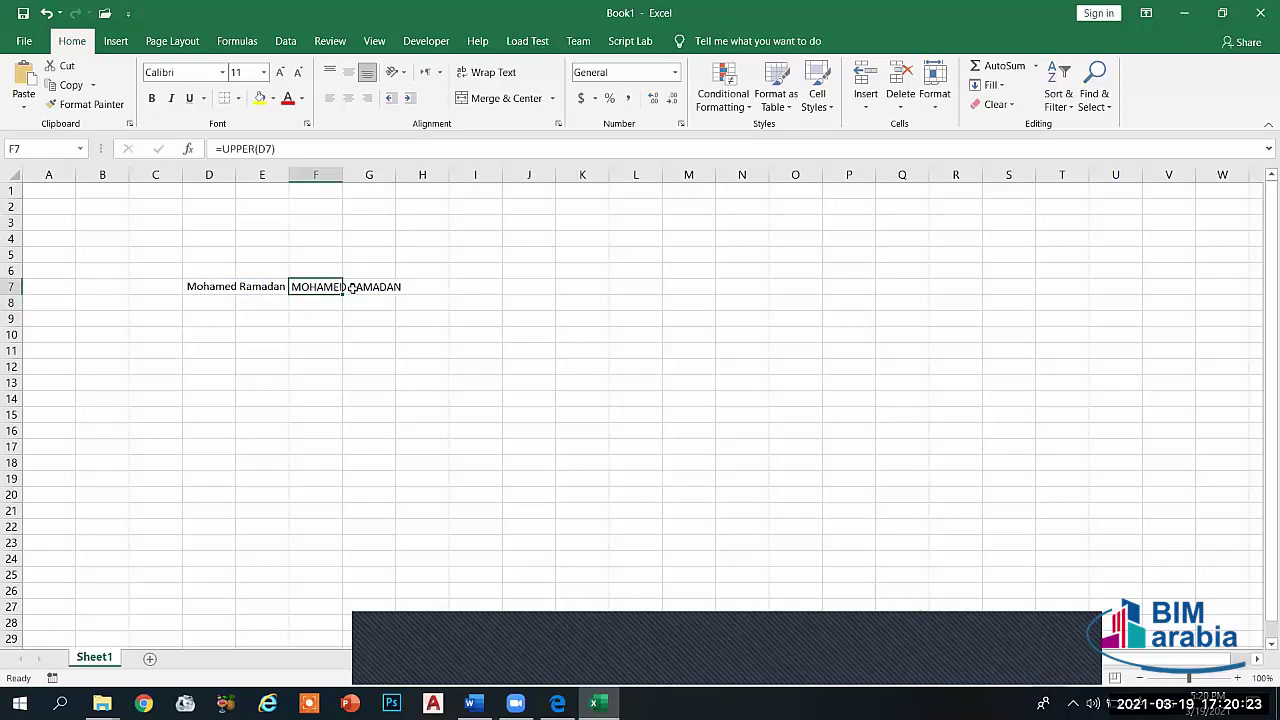
left_click_drag(366, 289, 323, 288)
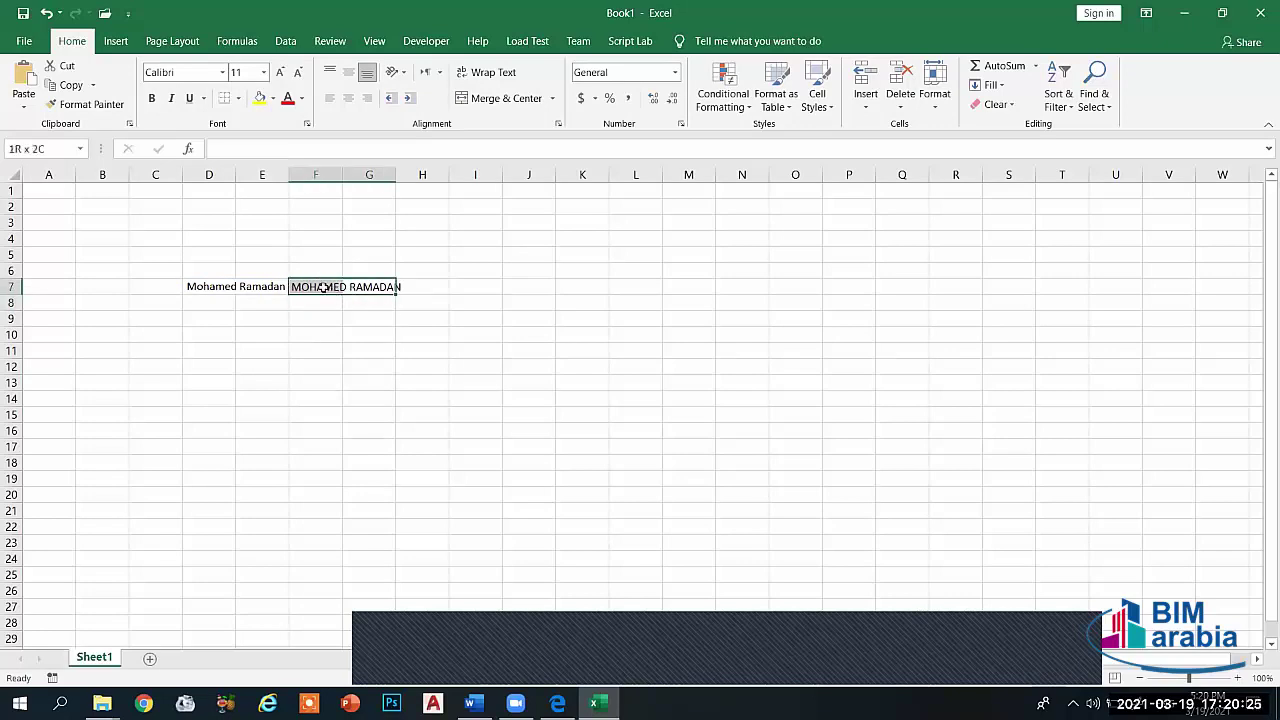
key("BackSpace")
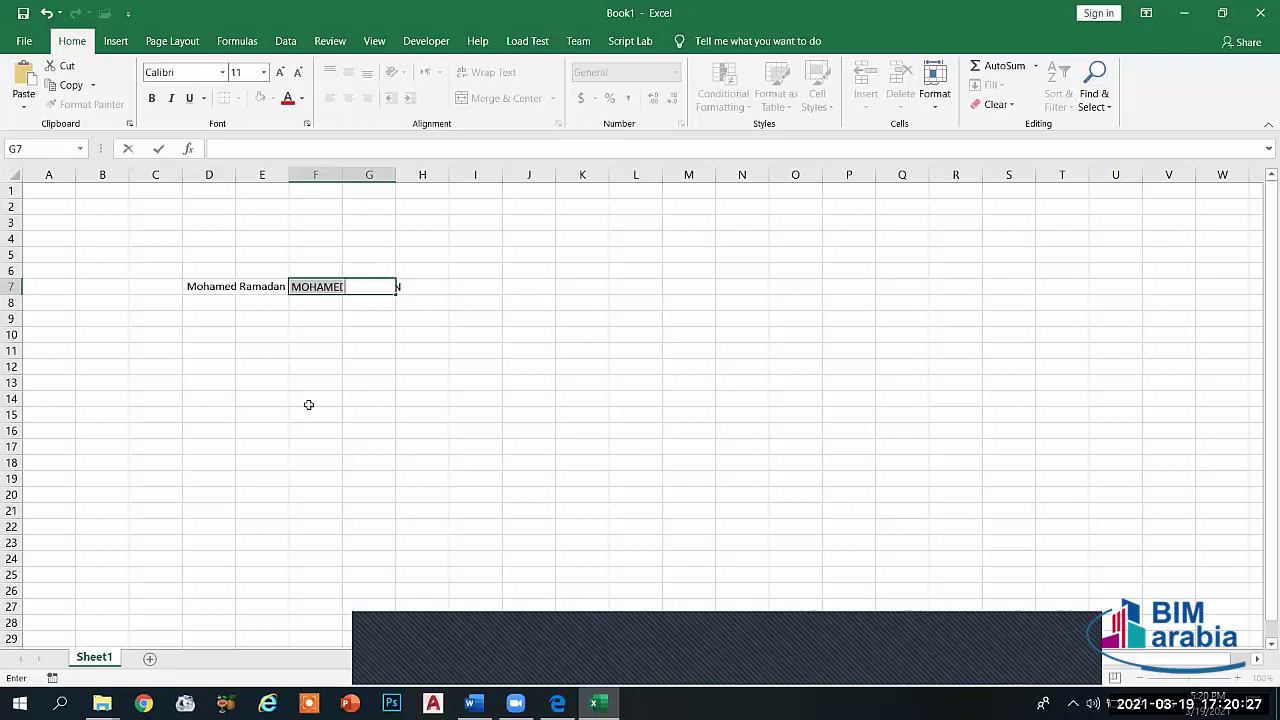
left_click(310, 400)
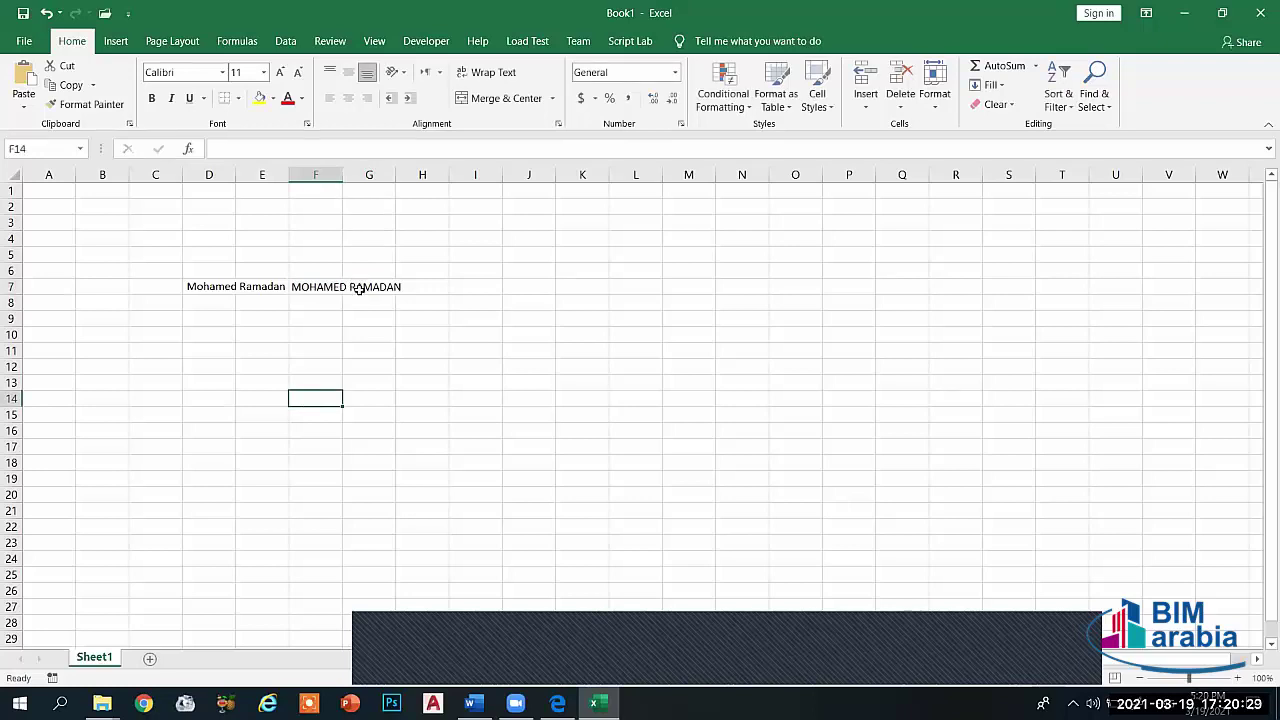
left_click_drag(359, 289, 325, 295)
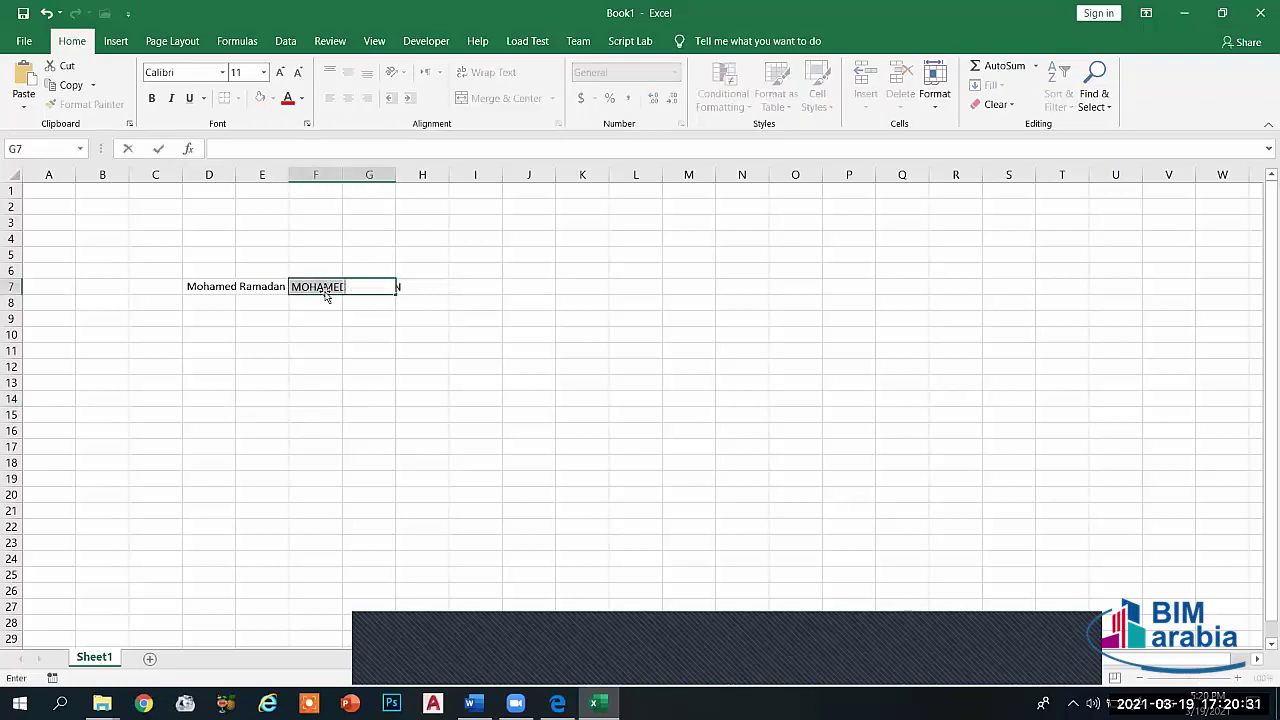
left_click(335, 318)
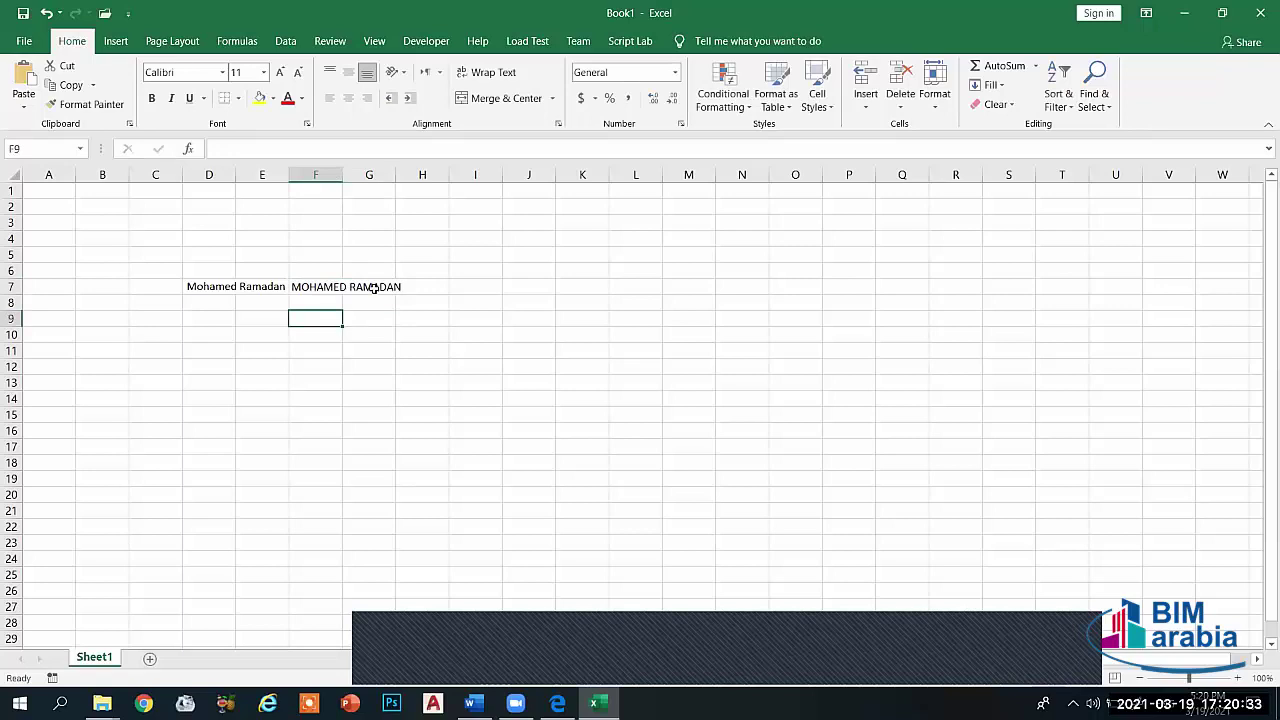
left_click_drag(373, 288, 329, 296)
key("Delete")
left_click(377, 409)
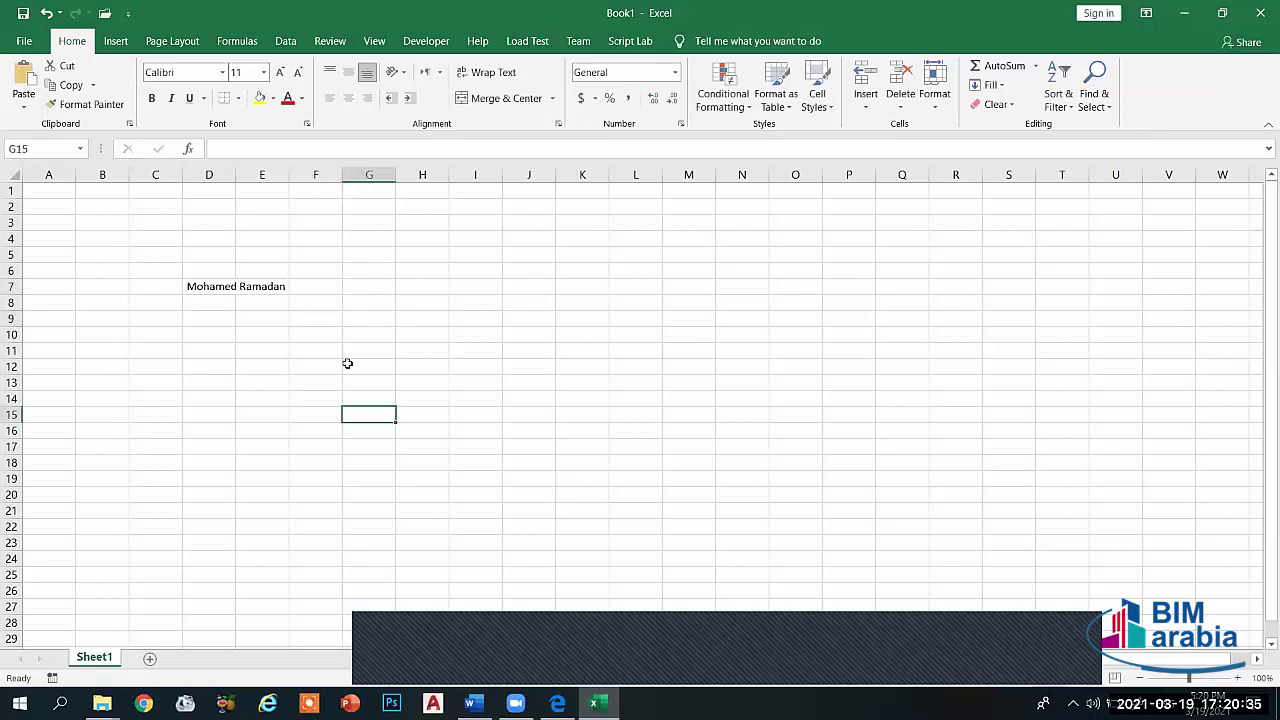
Begin retyping =upper in cell F7.
left_click(314, 285)
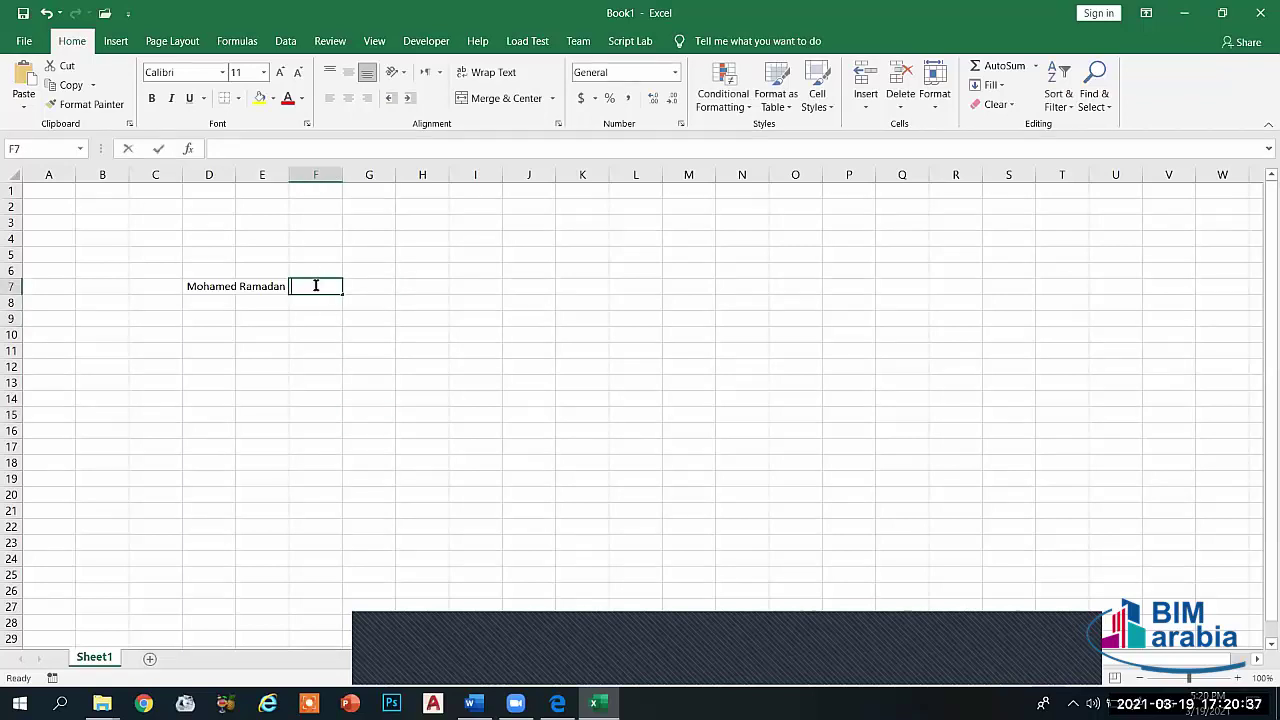
type("=upp")
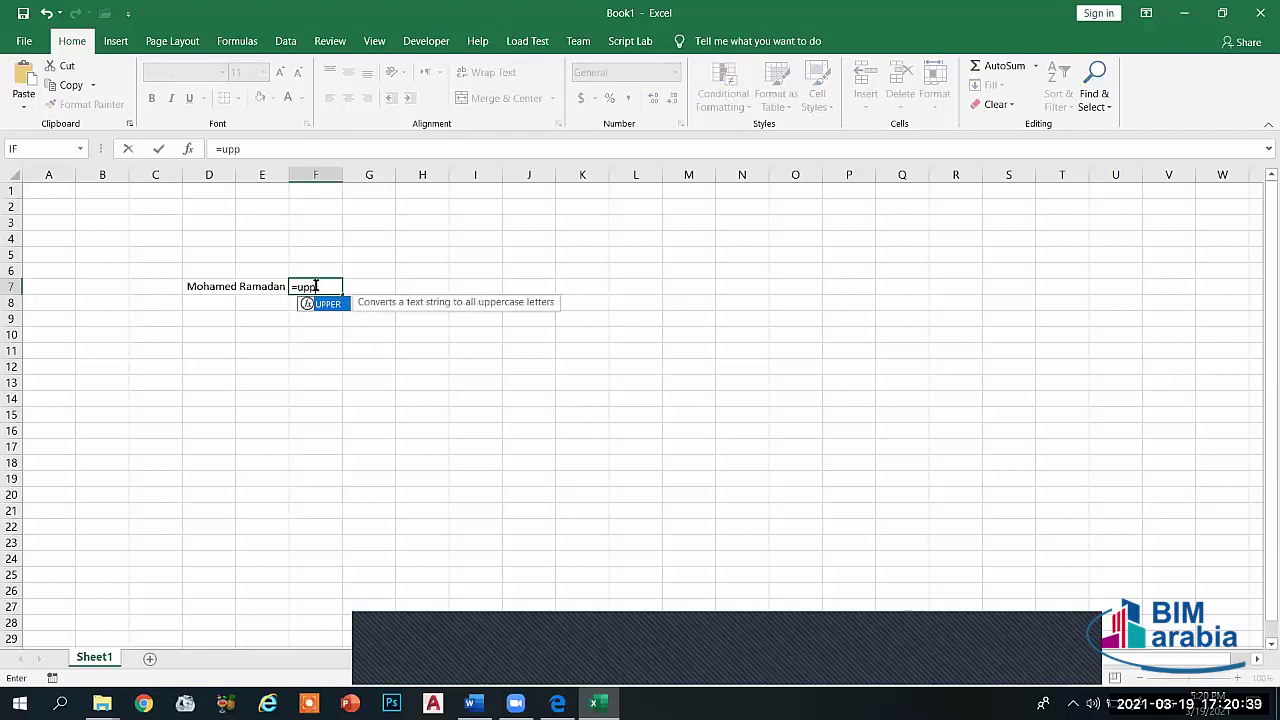
type("er")
left_click(102, 703)
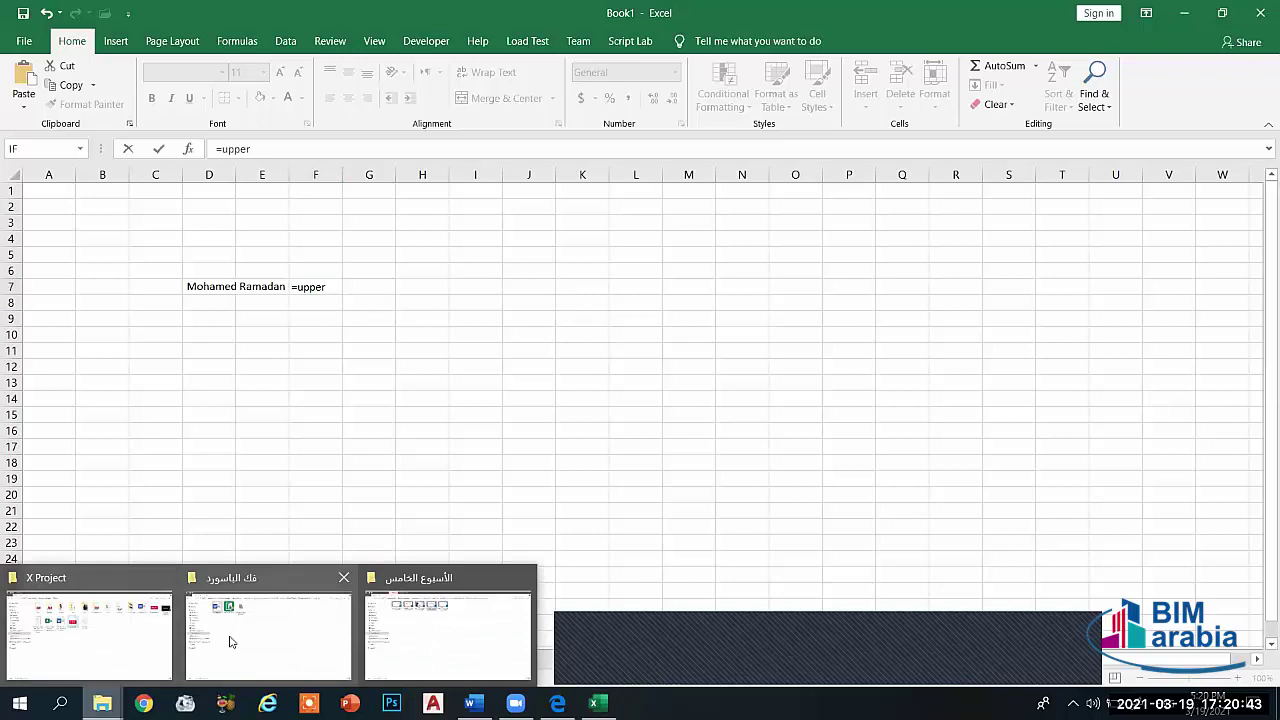
In File Explorer, open the ملفات العمل folder, select the lecture functions workbook, and return to Excel.
left_click(265, 638)
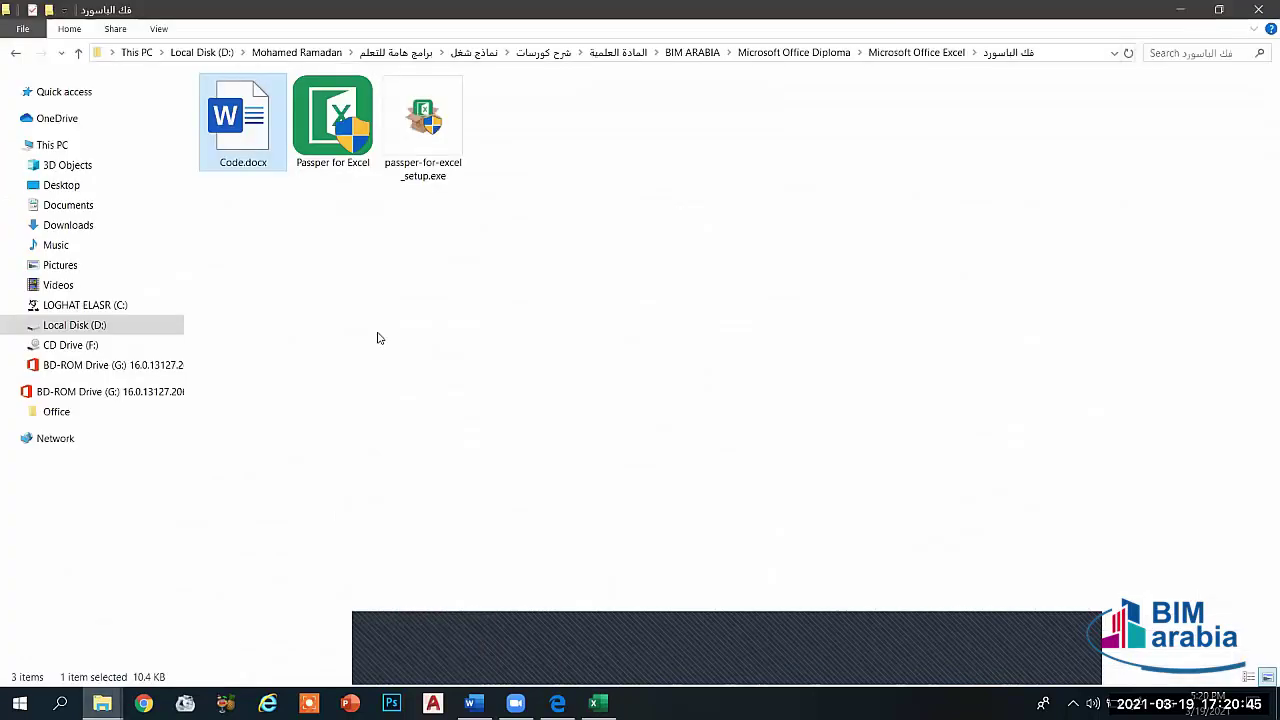
key("BackSpace")
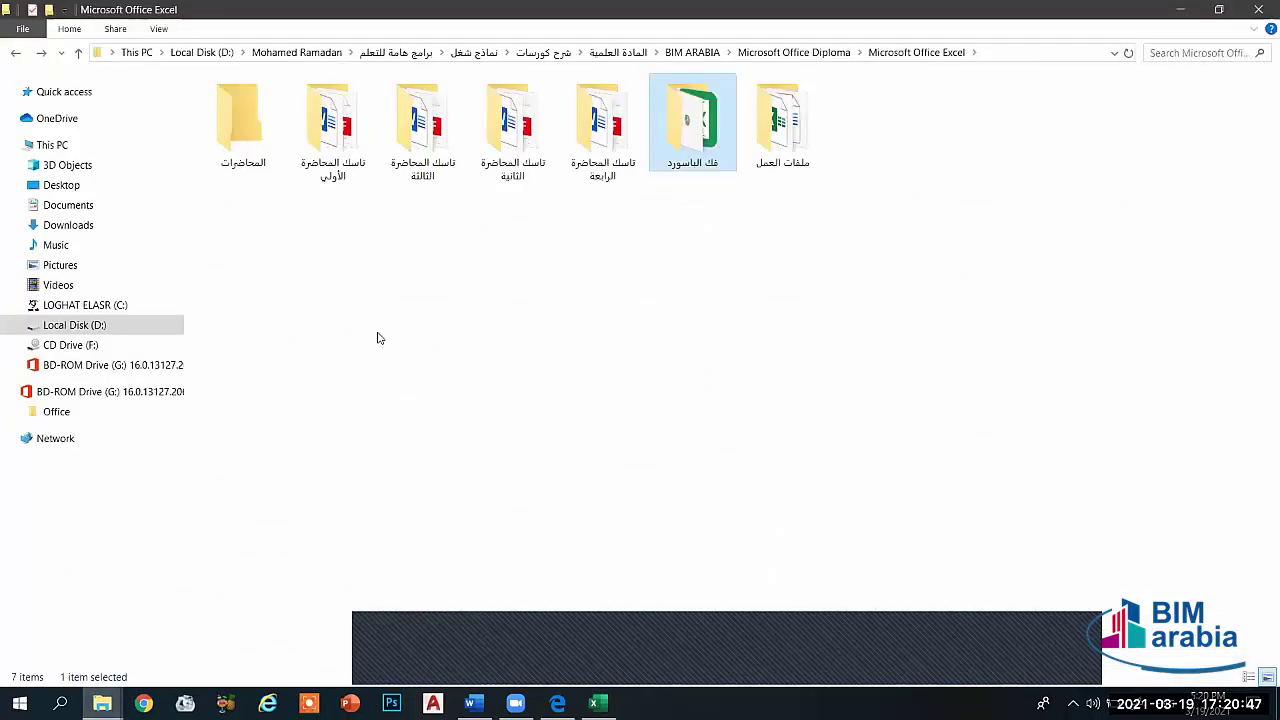
key("Right")
key("Return")
key("Right")
key("Right")
key("Right")
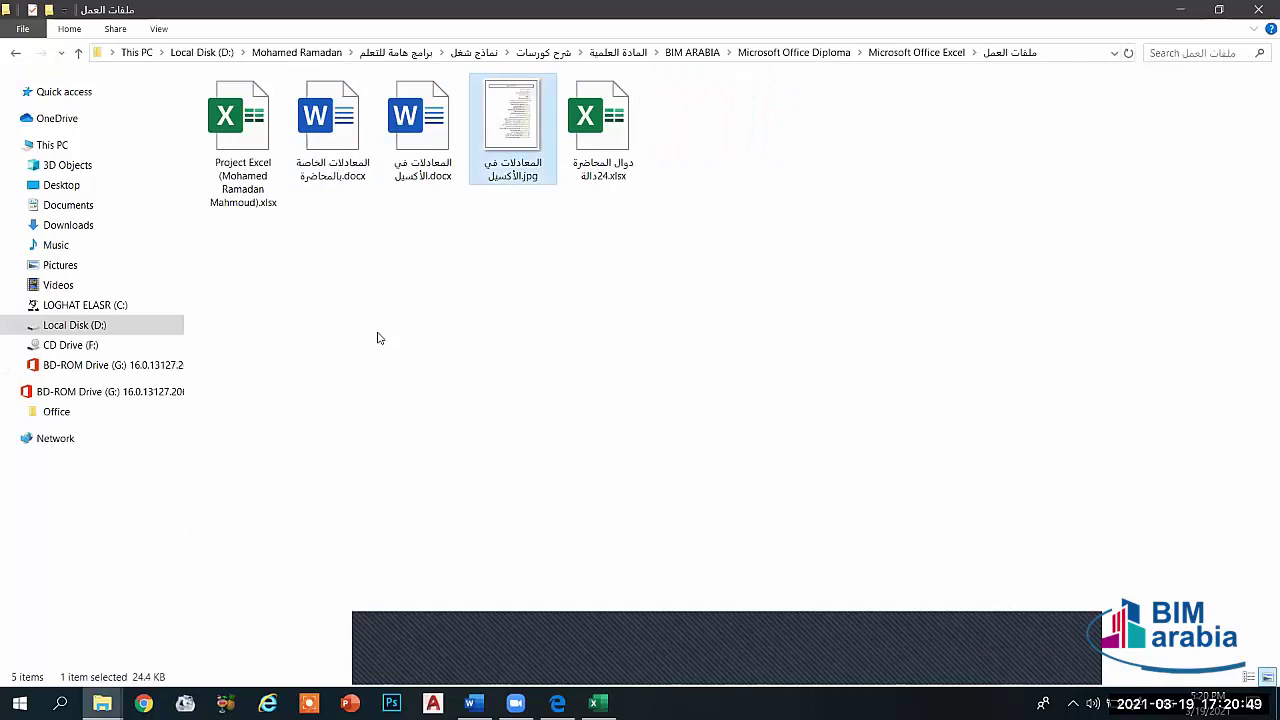
key("Left")
key("Left")
key("Left")
key("Right")
key("Right")
key("Right")
key("Right")
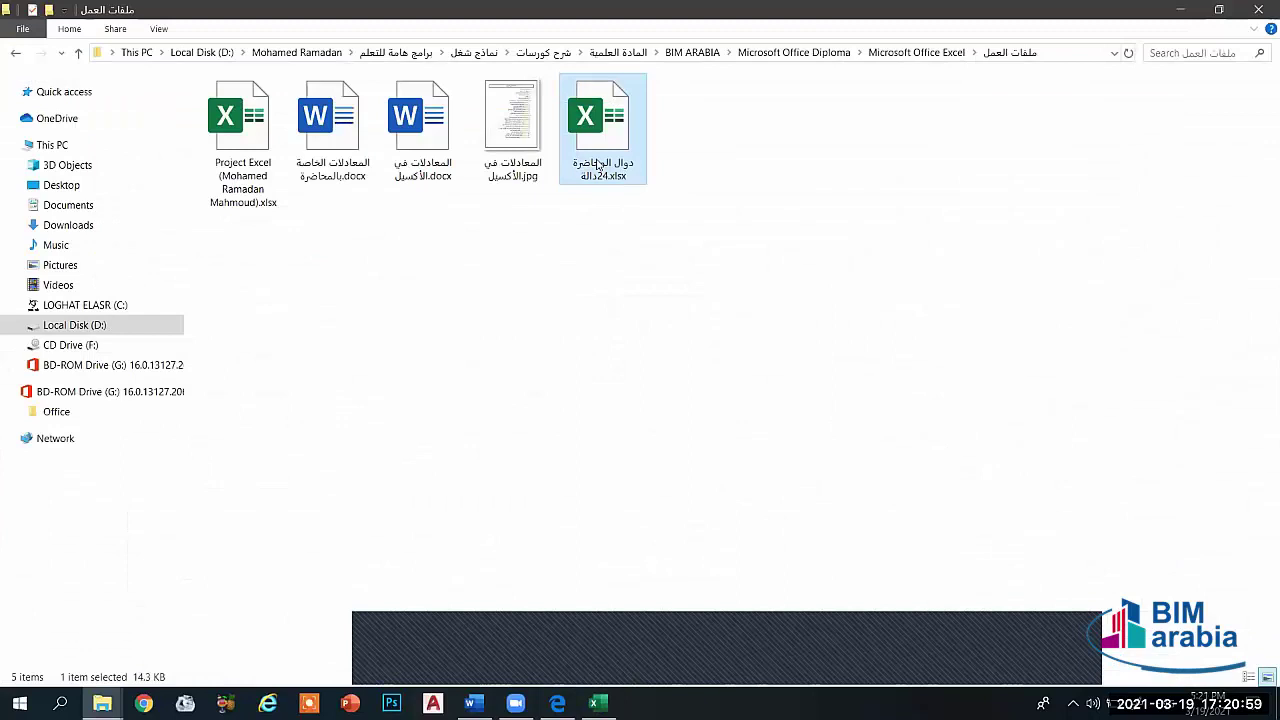
left_click(590, 700)
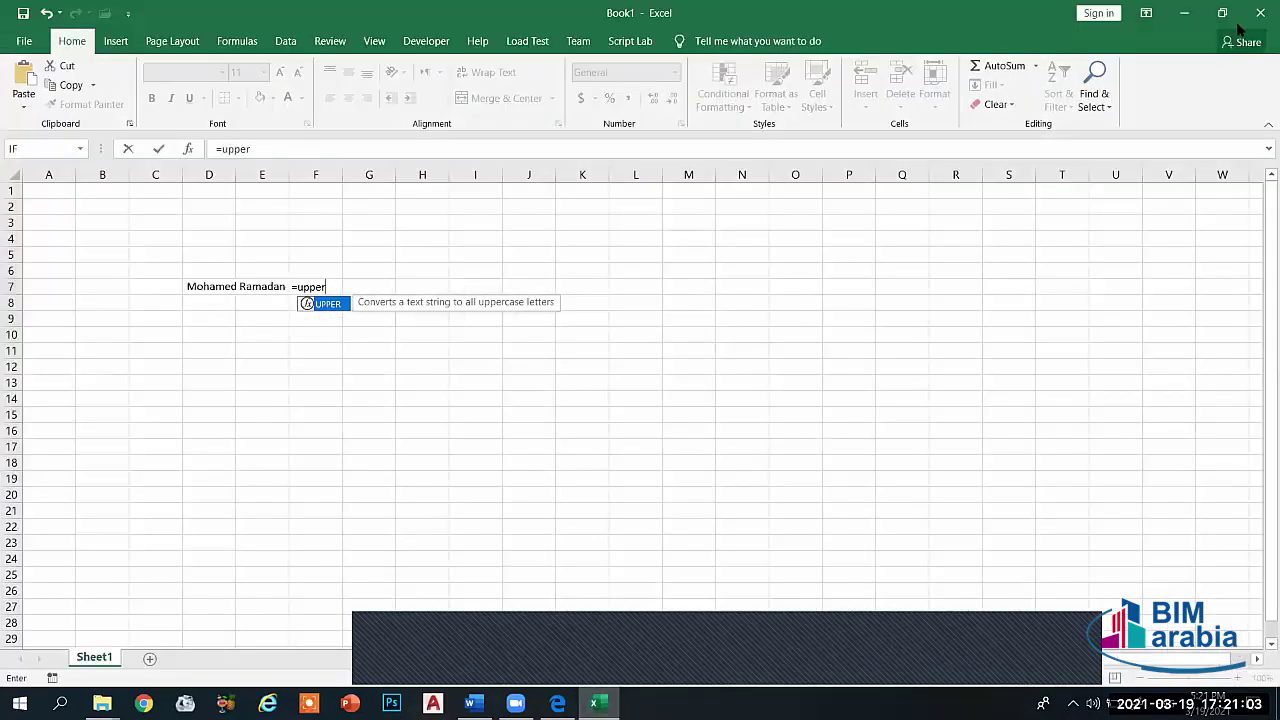
Close Book1 without saving its changes.
left_click(1260, 13)
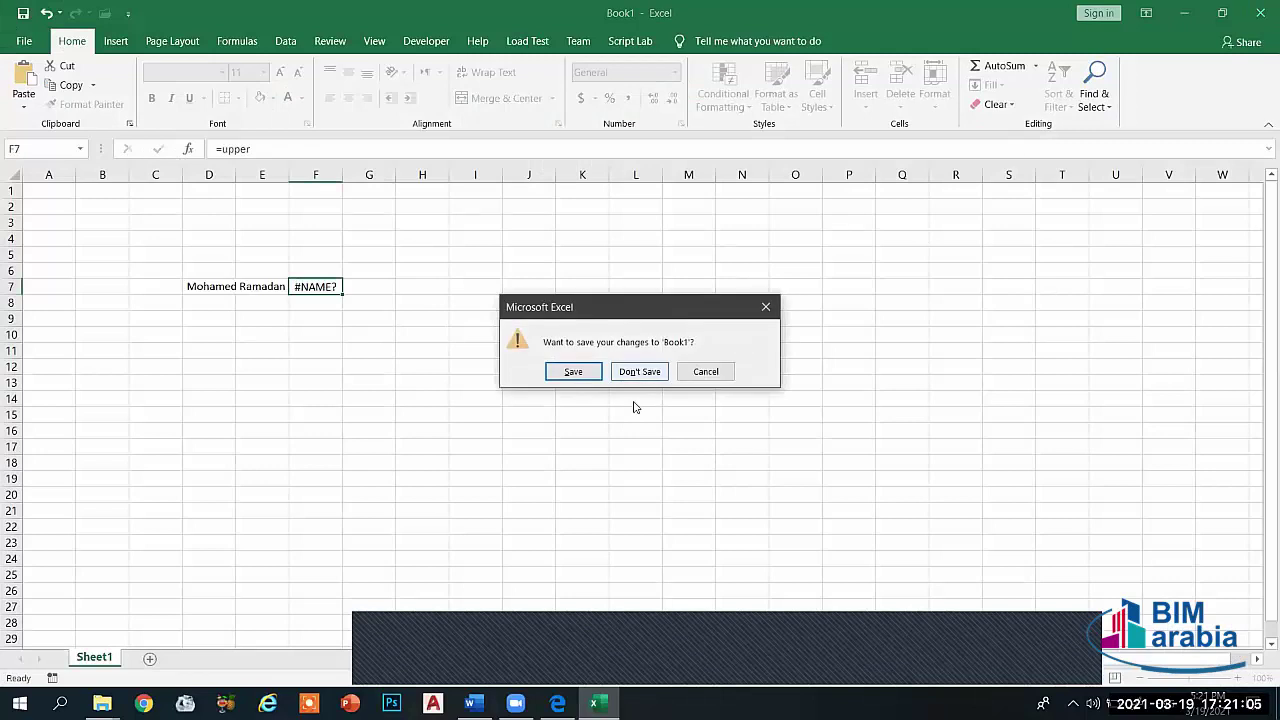
left_click(635, 376)
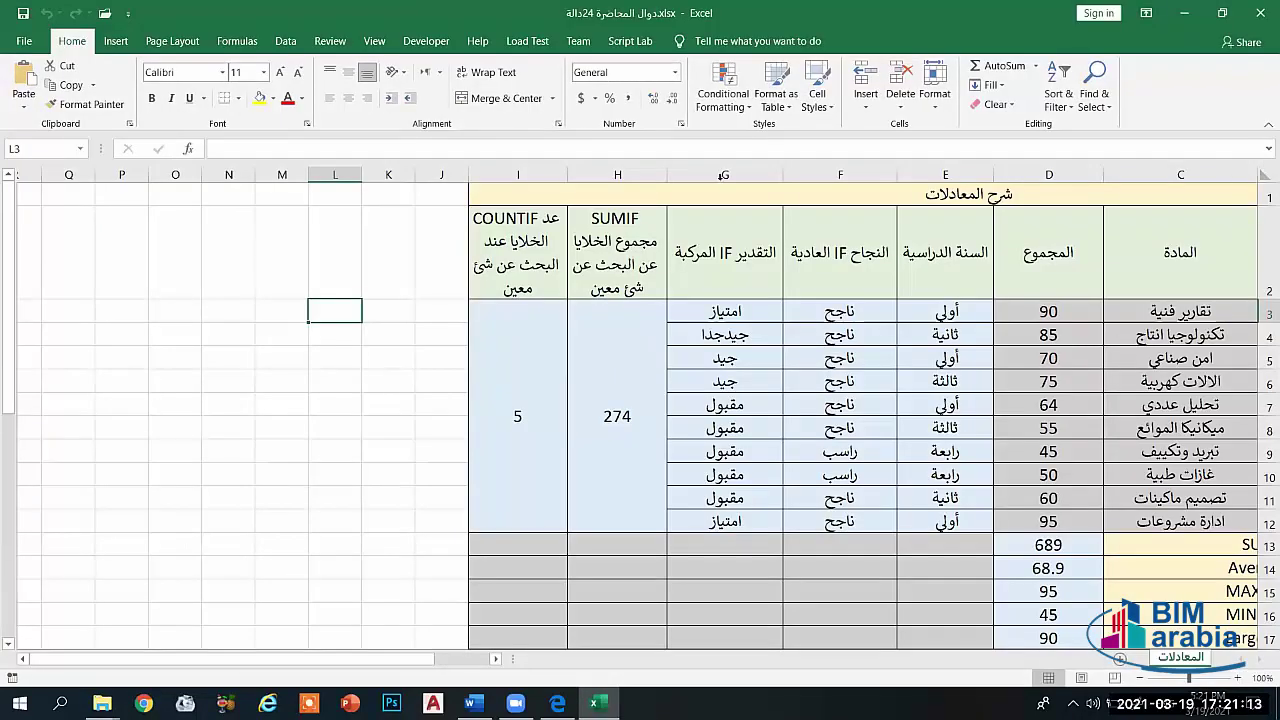
left_click_drag(5, 260, 25, 512)
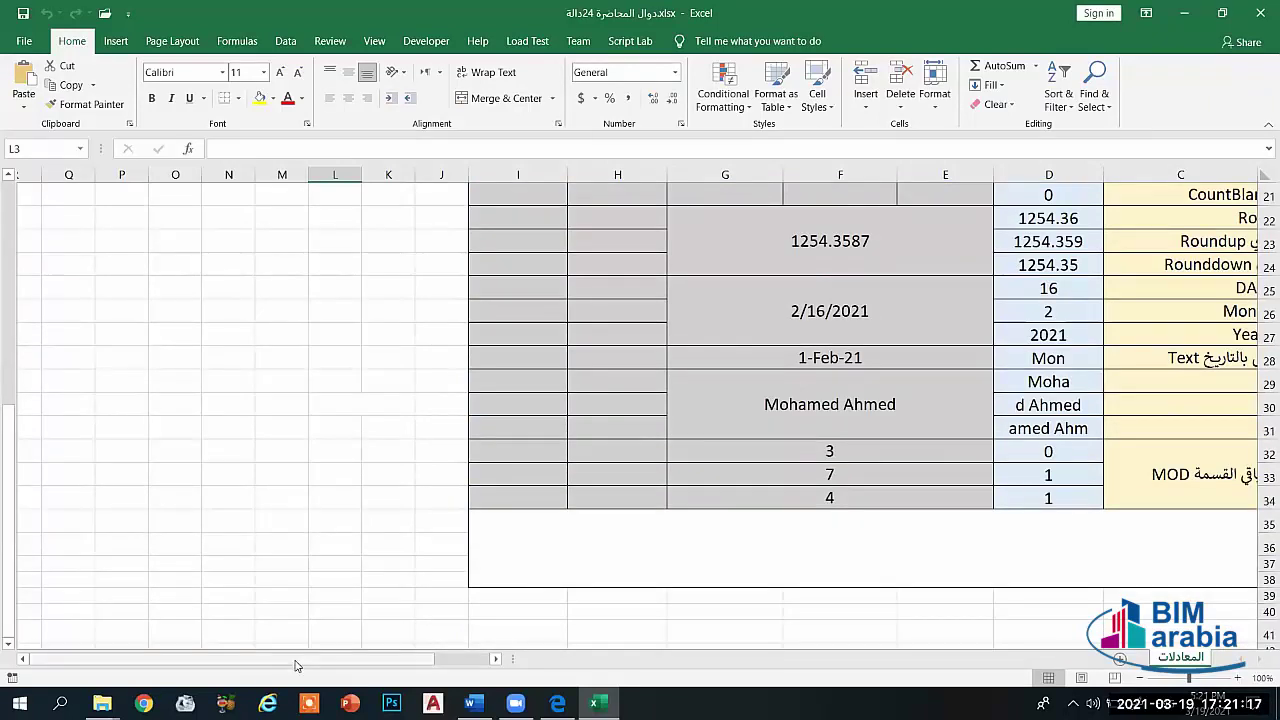
left_click_drag(300, 660, 396, 655)
Unmerge the block A35:I38 below the MOD rows and select A35:C35.
left_click(759, 531)
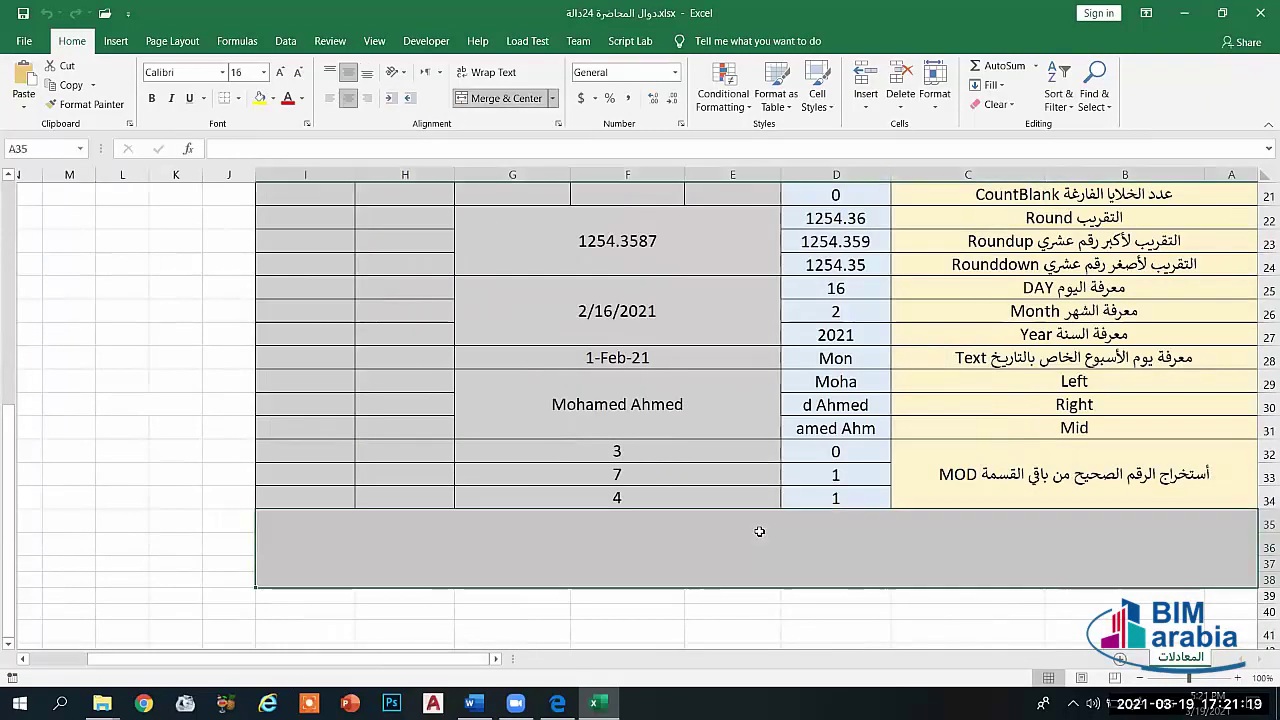
left_click(363, 436)
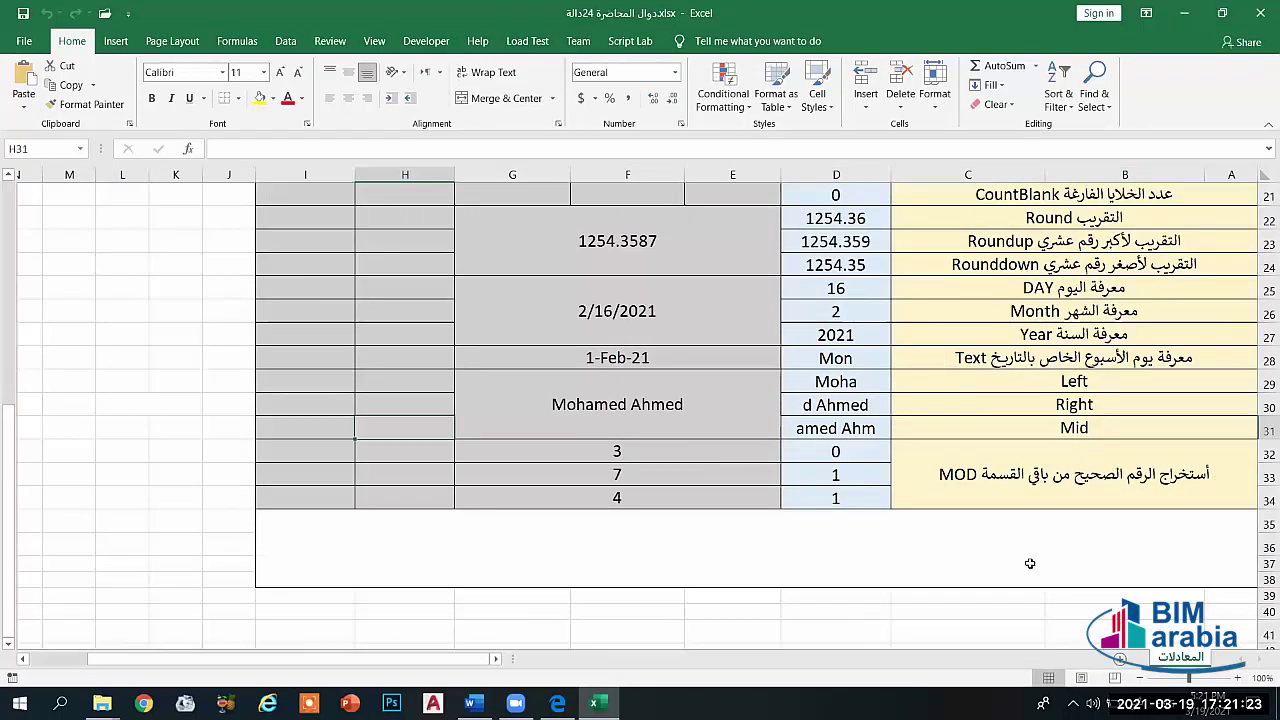
left_click(748, 572)
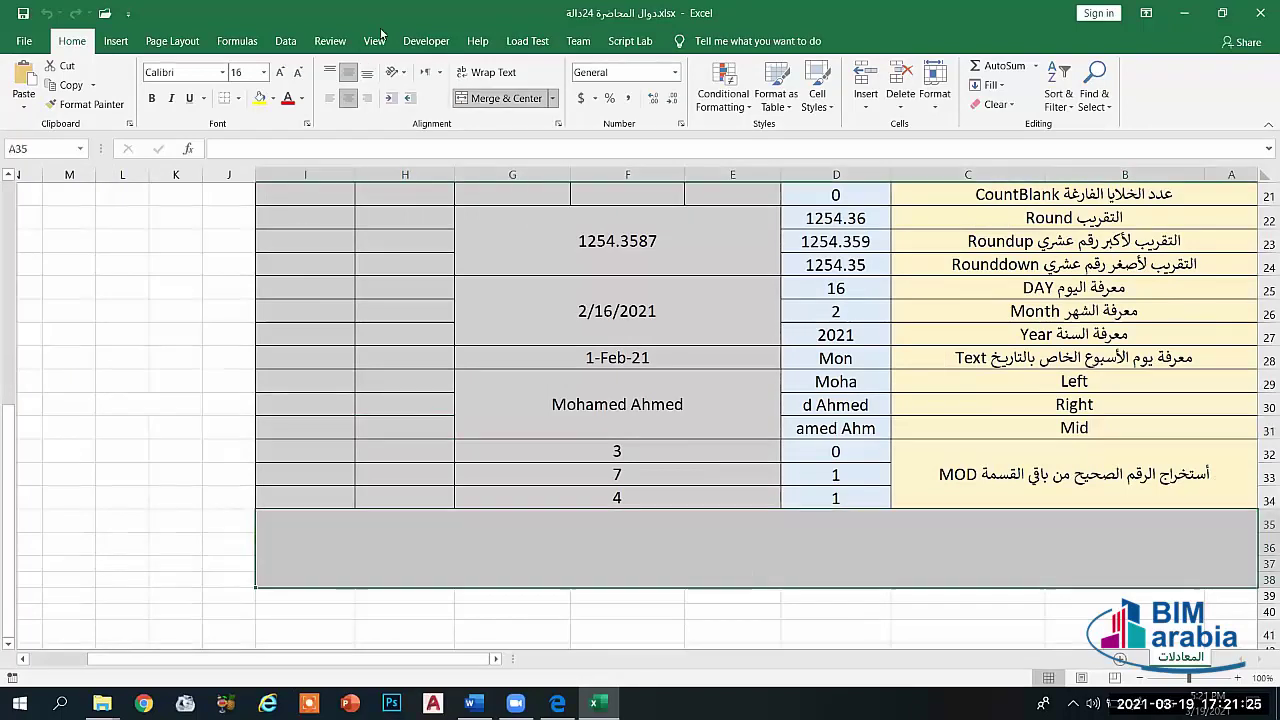
left_click(506, 98)
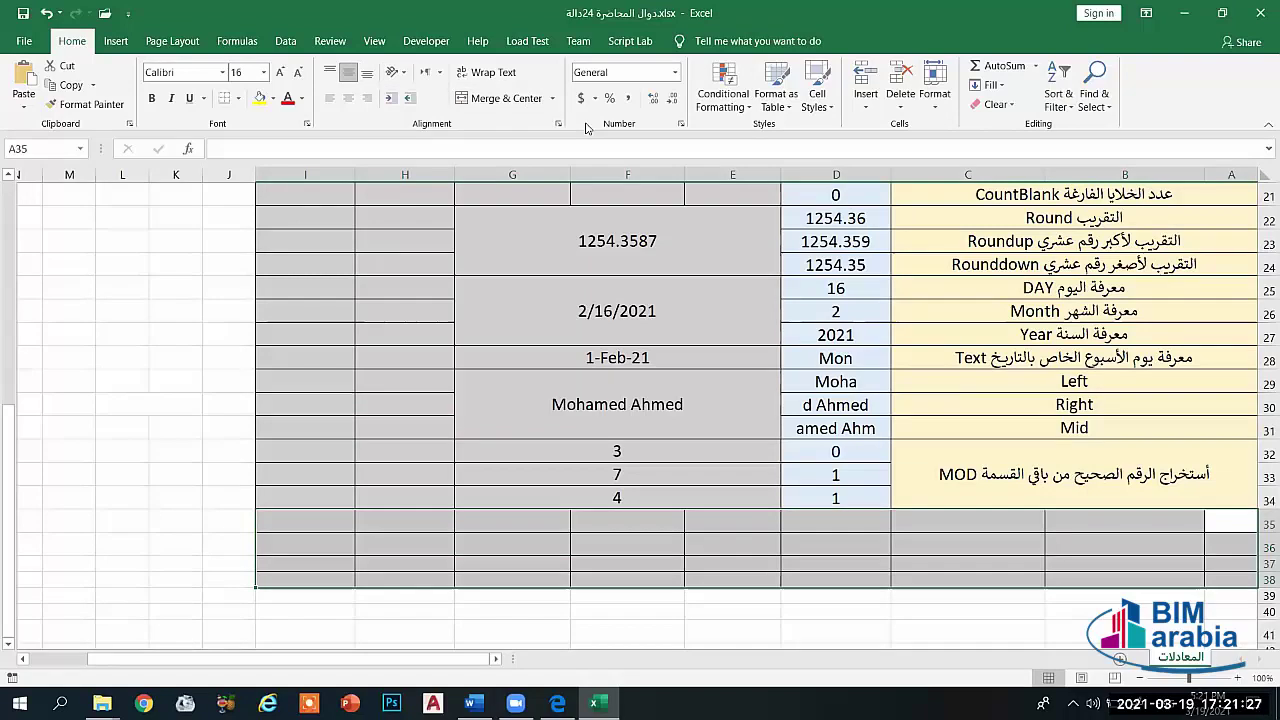
left_click(875, 576)
left_click_drag(910, 522, 1221, 525)
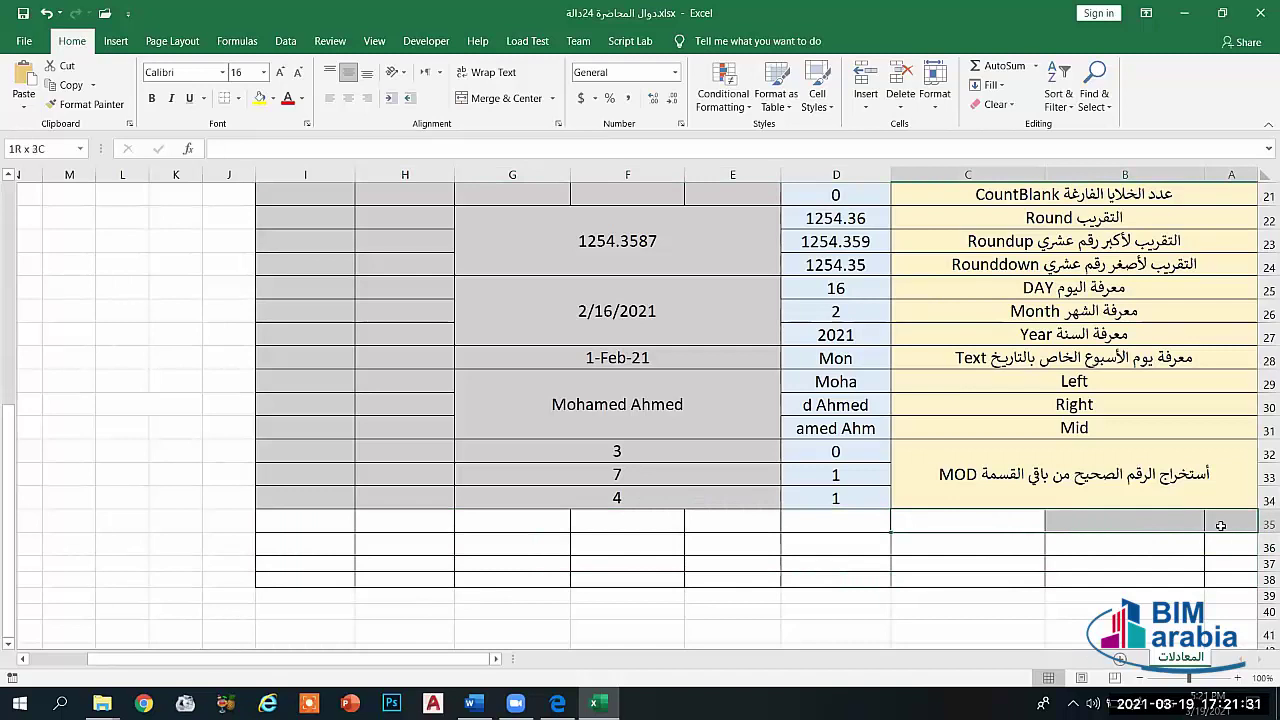
Merge A35:C35 and type the label 'Upper جعل النص بالكامل حروف كابتل'.
left_click(503, 98)
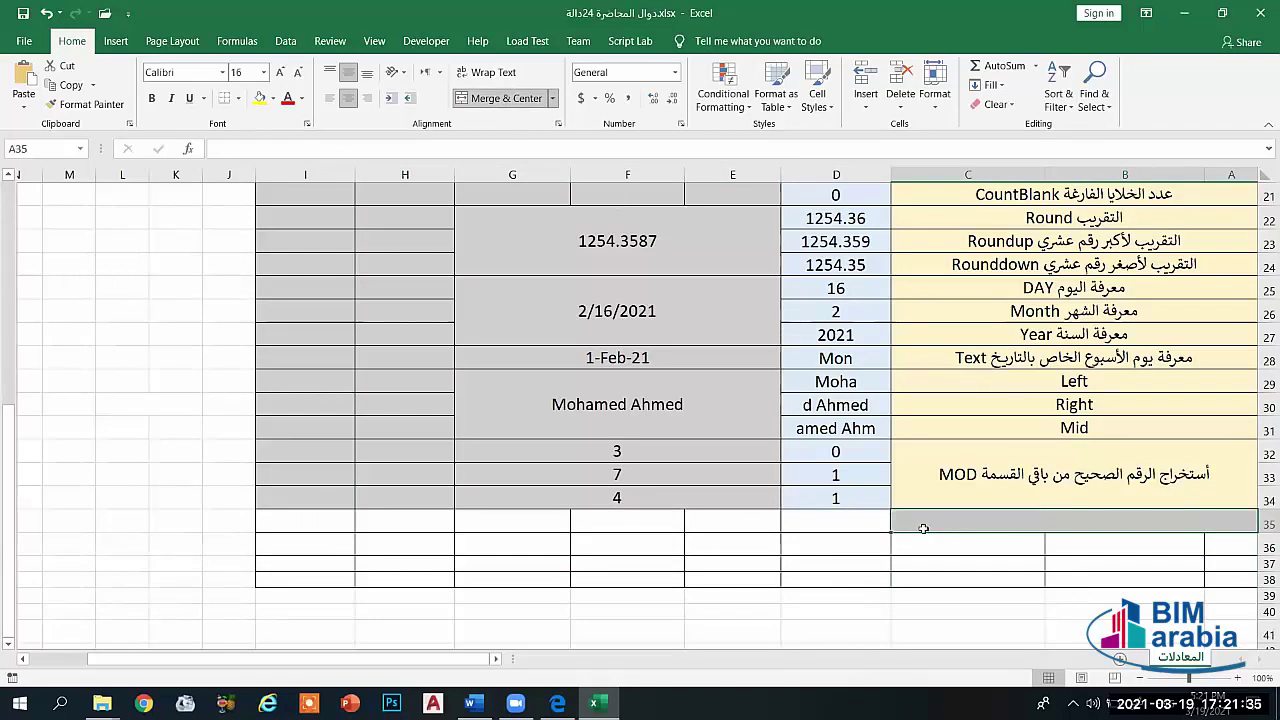
type("U")
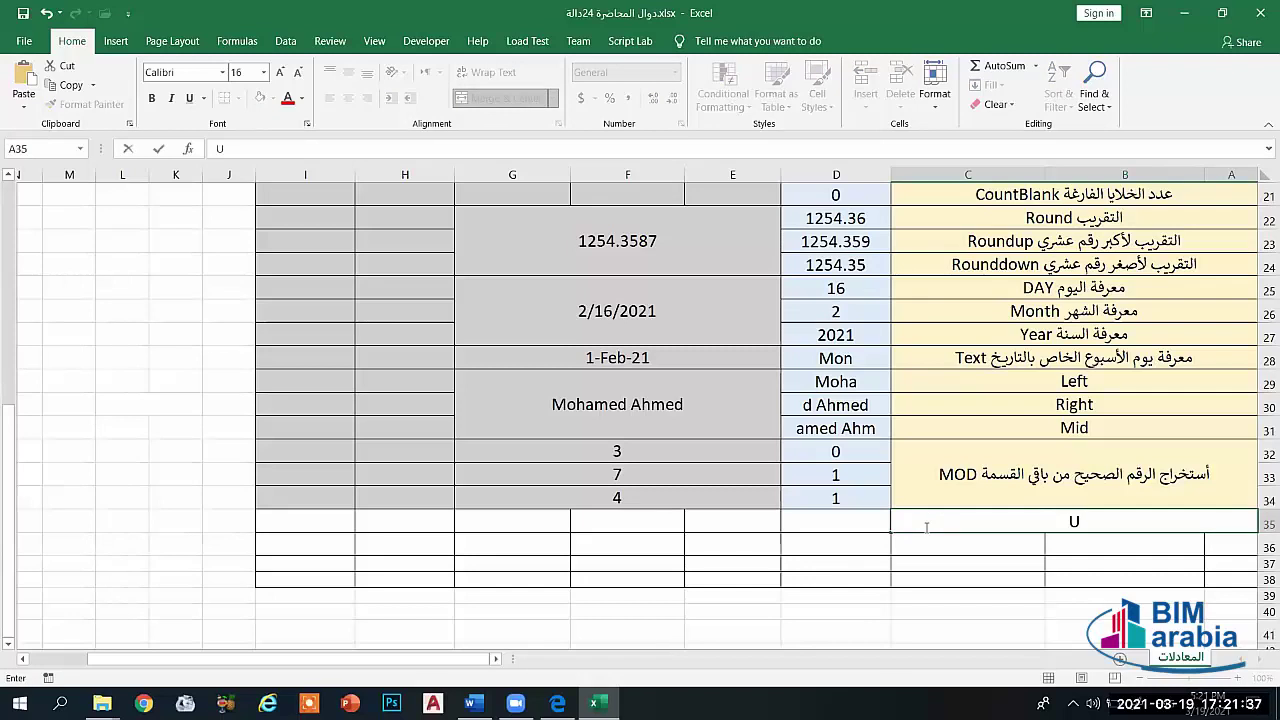
type("pper")
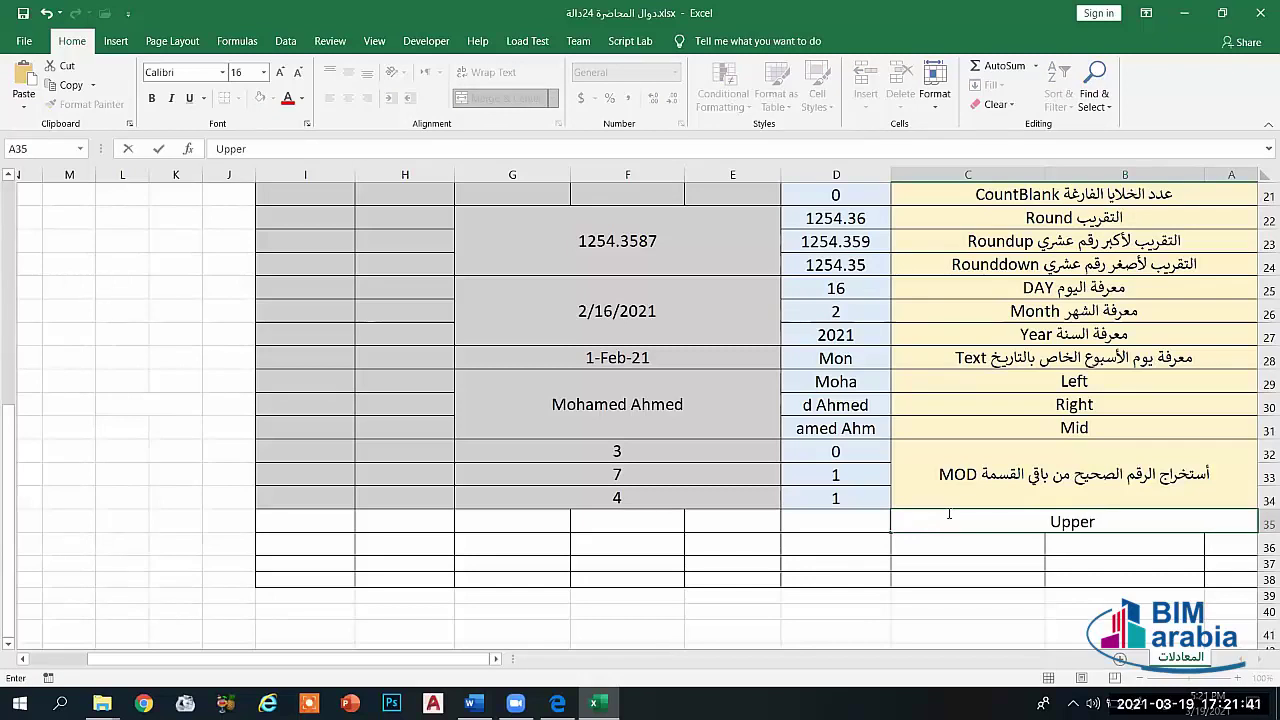
type(" جعب")
key("BackSpace")
type("ل ال")
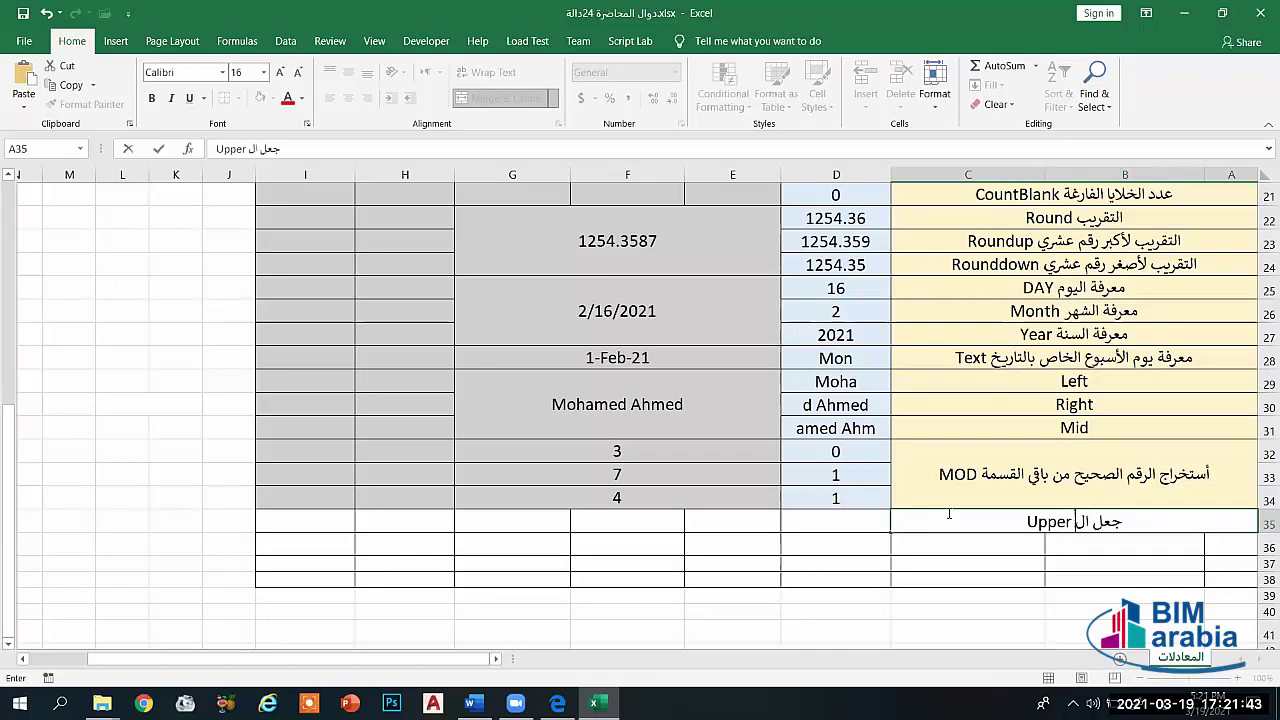
type("نص بالكا")
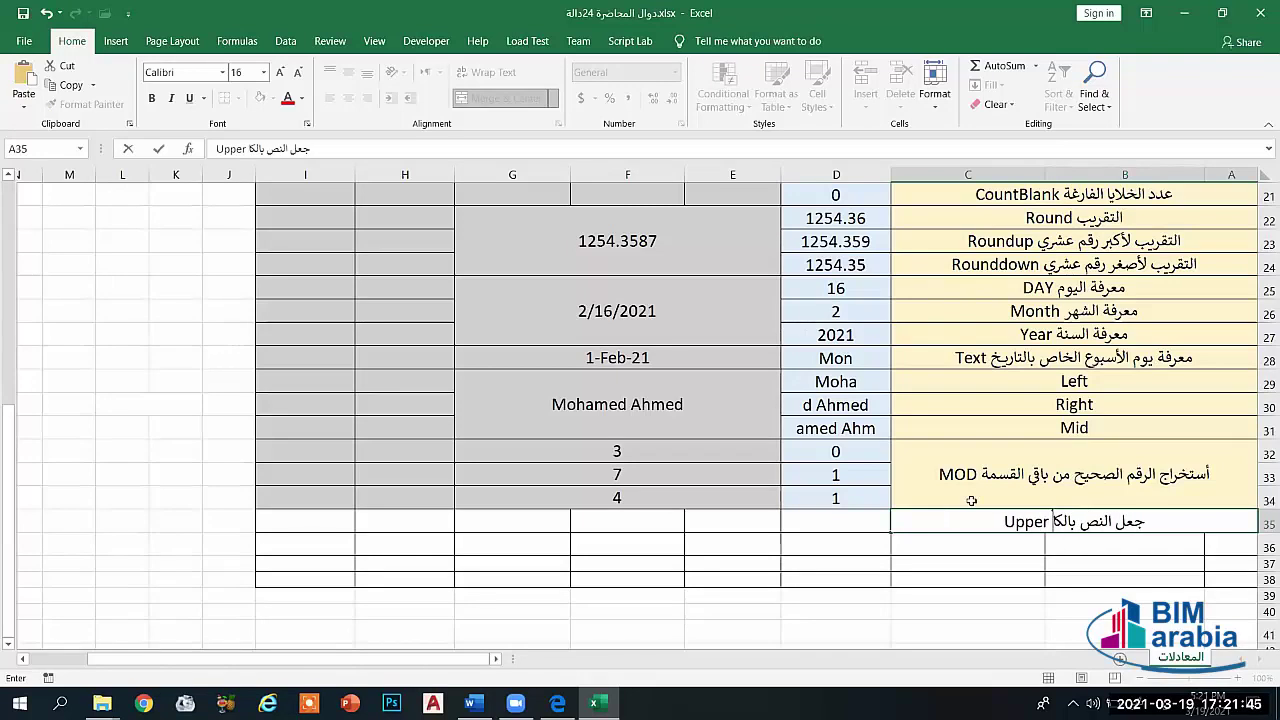
type("مل حروف")
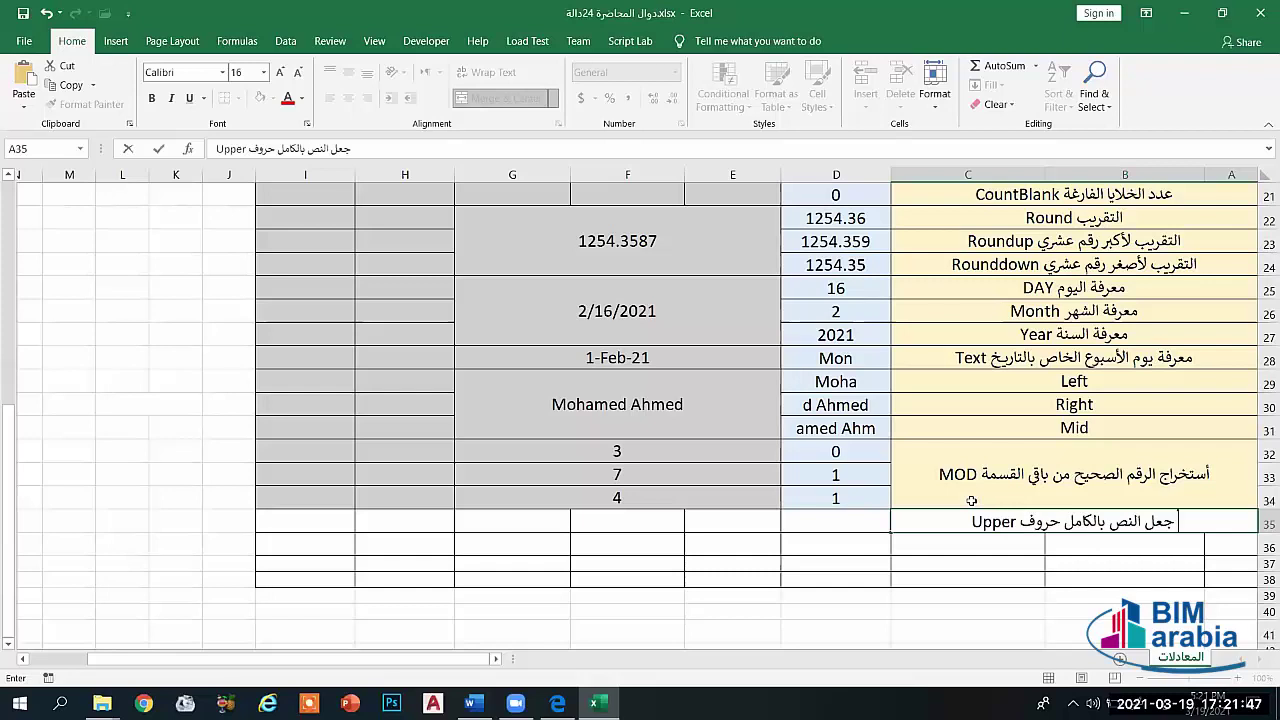
type(" كابتل")
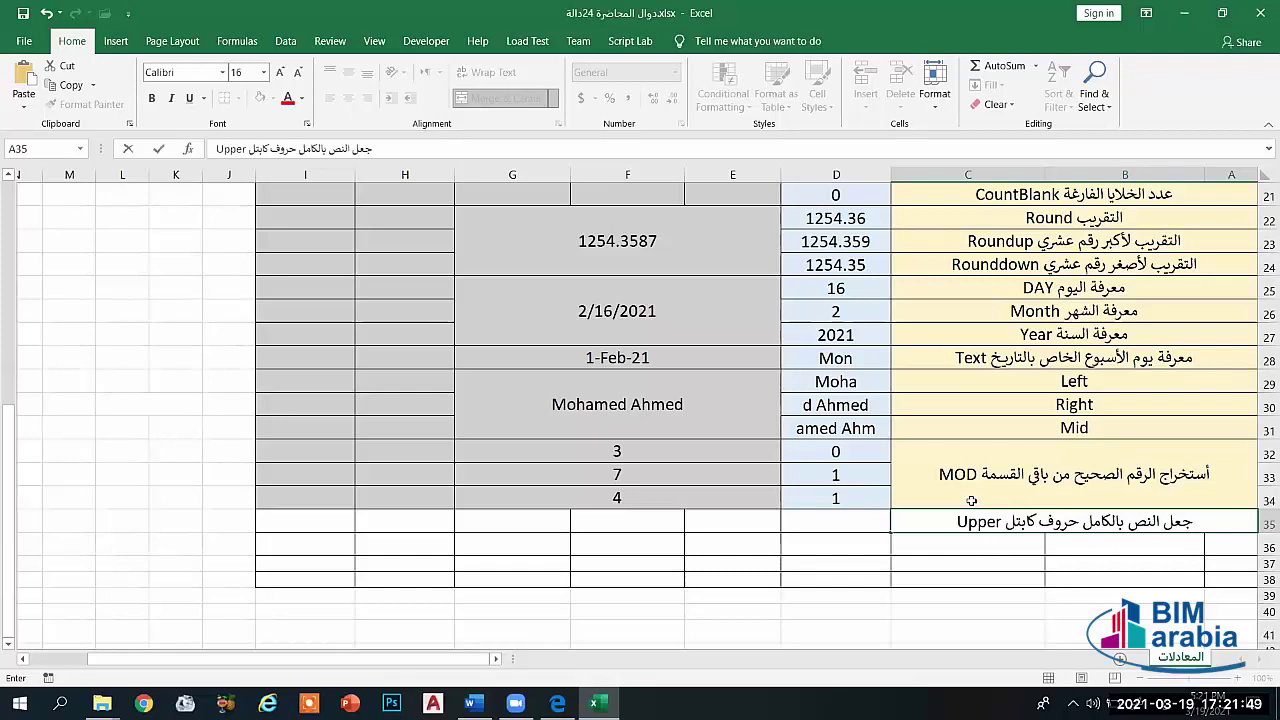
In the row 36 label cells, type 'Lower جعل النص بالكامل حروف Small'.
left_click_drag(970, 543, 1219, 548)
type("مخ")
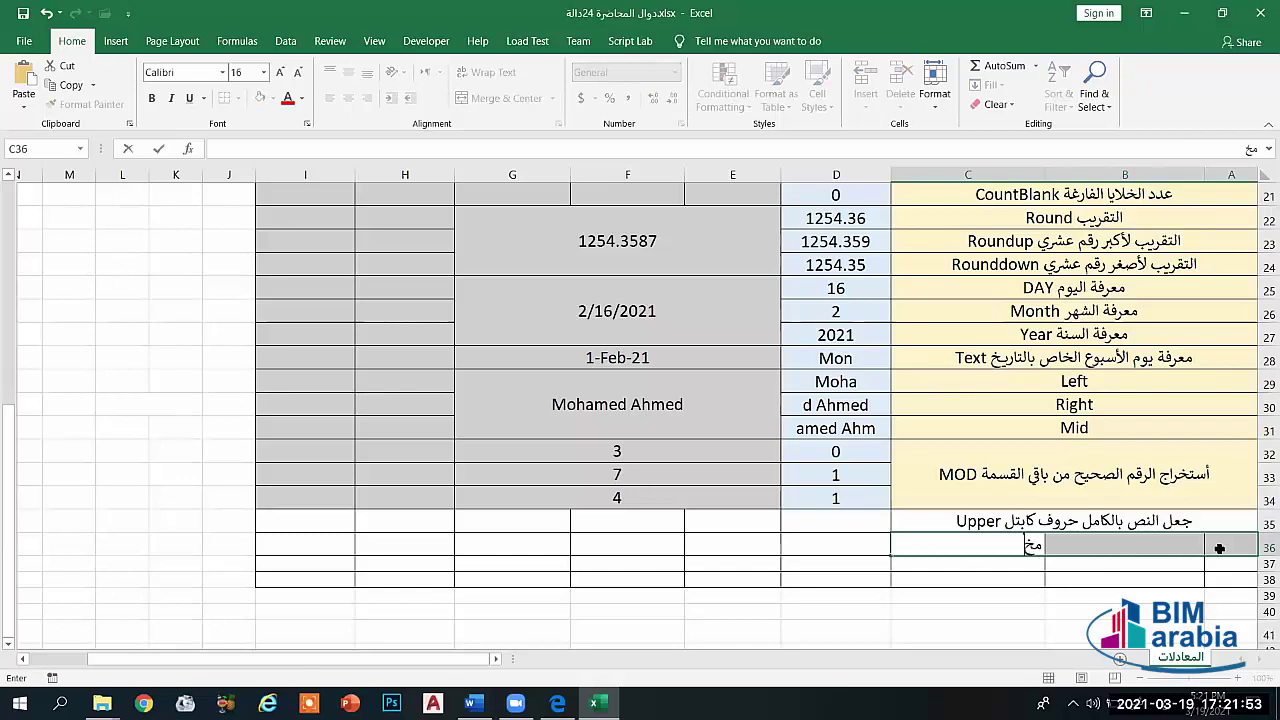
key("BackSpace")
type("Lo")
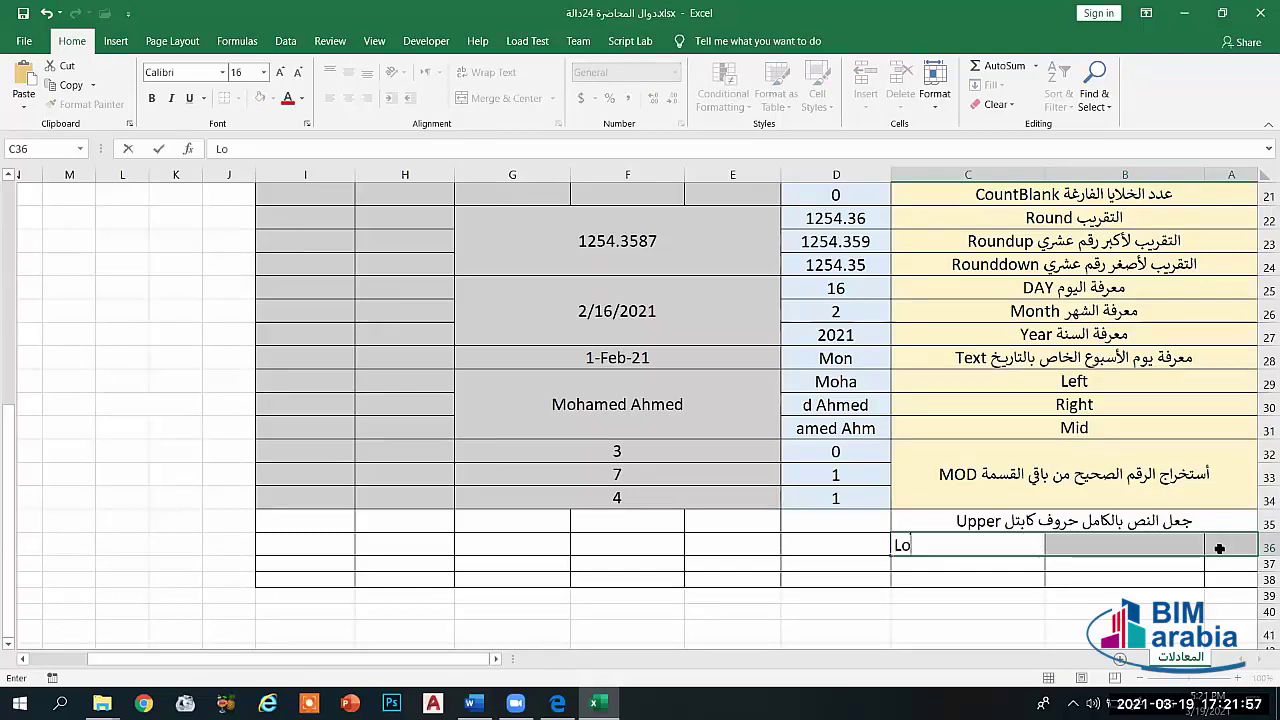
type("er")
key("BackSpace")
key("BackSpace")
type("wer")
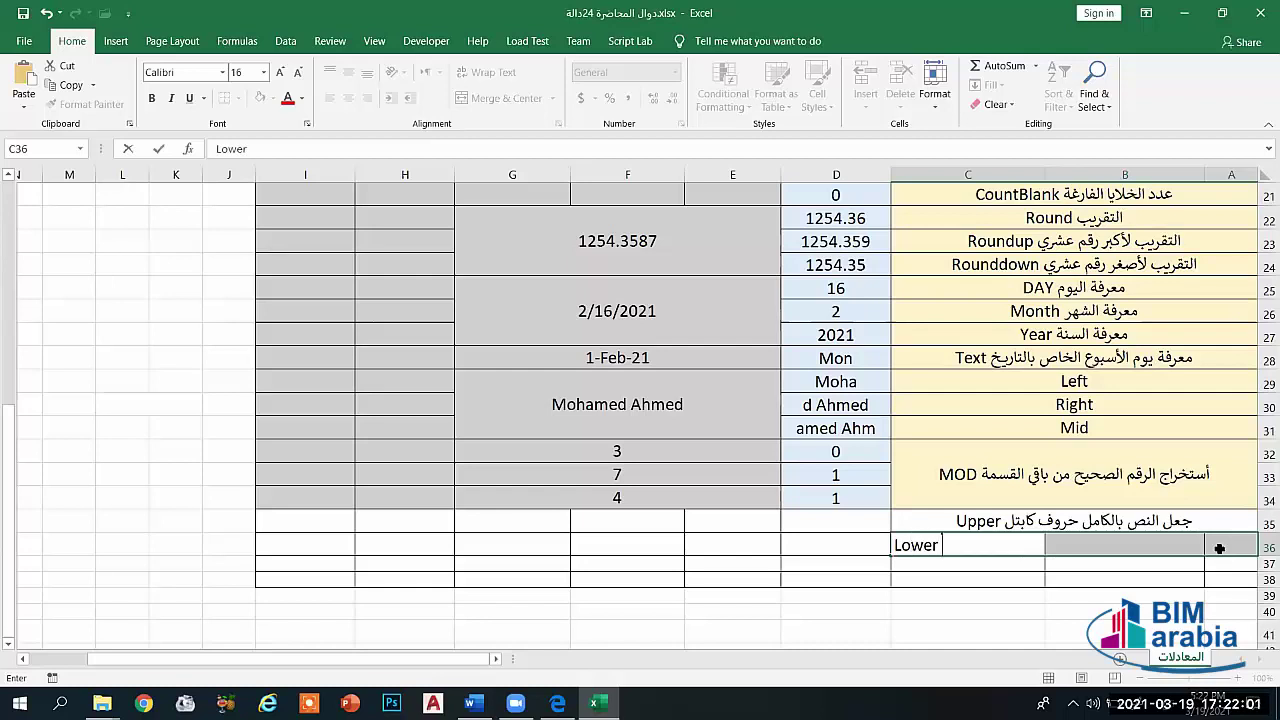
type("  جعل ال")
type("نص بالكامل")
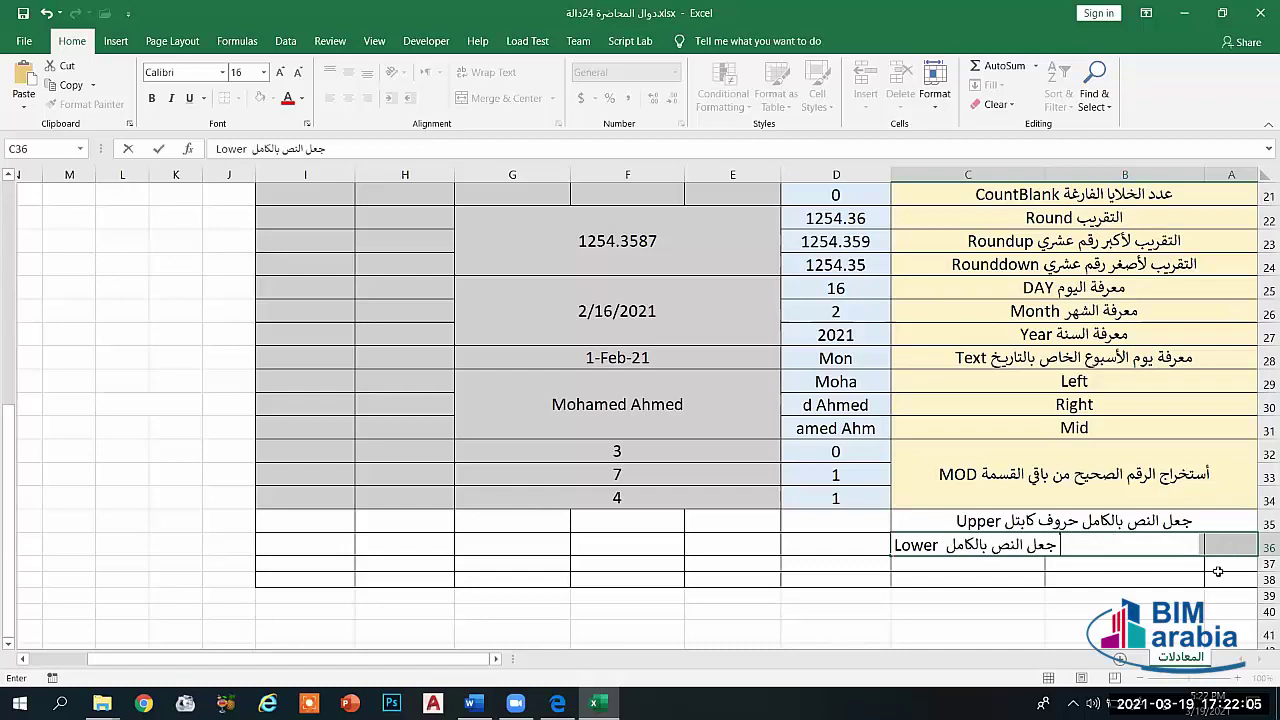
type(" حروف S")
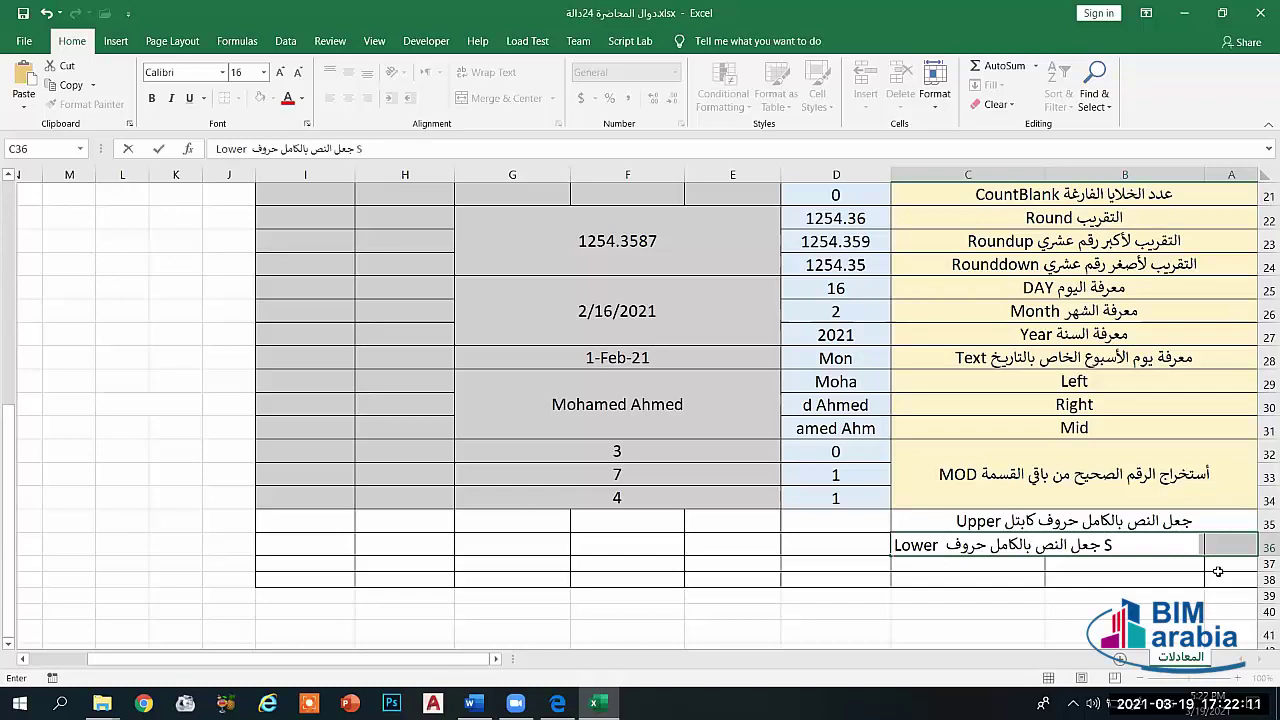
type("mall")
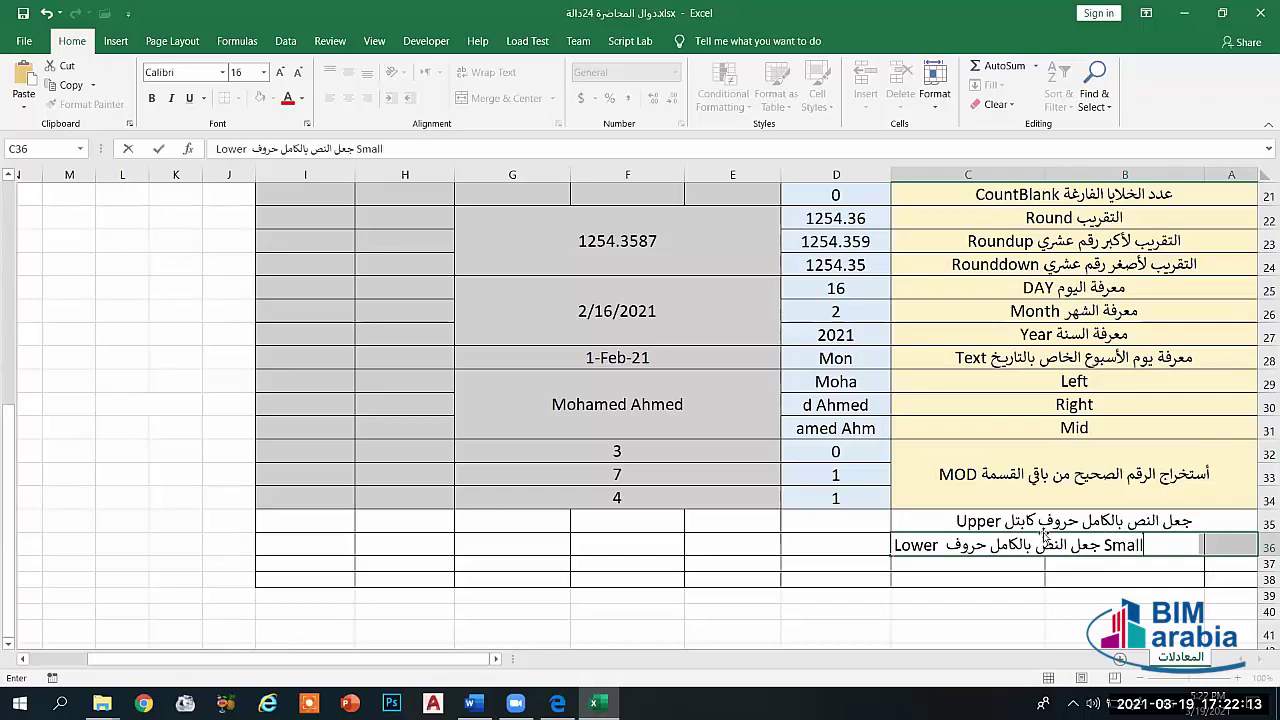
Change كابتل to 'Captial' in the Upper label, restoring the accidentally cleared MOD label.
double_click(1010, 521)
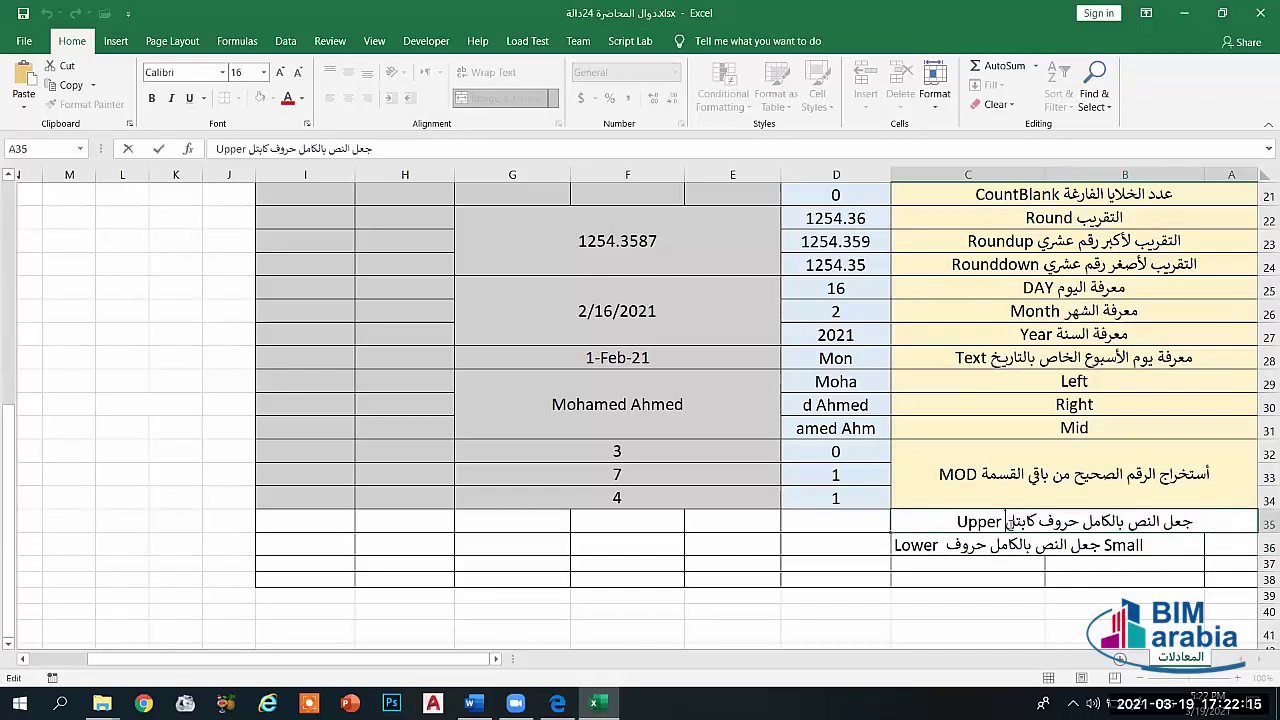
left_click_drag(1006, 521, 1036, 521)
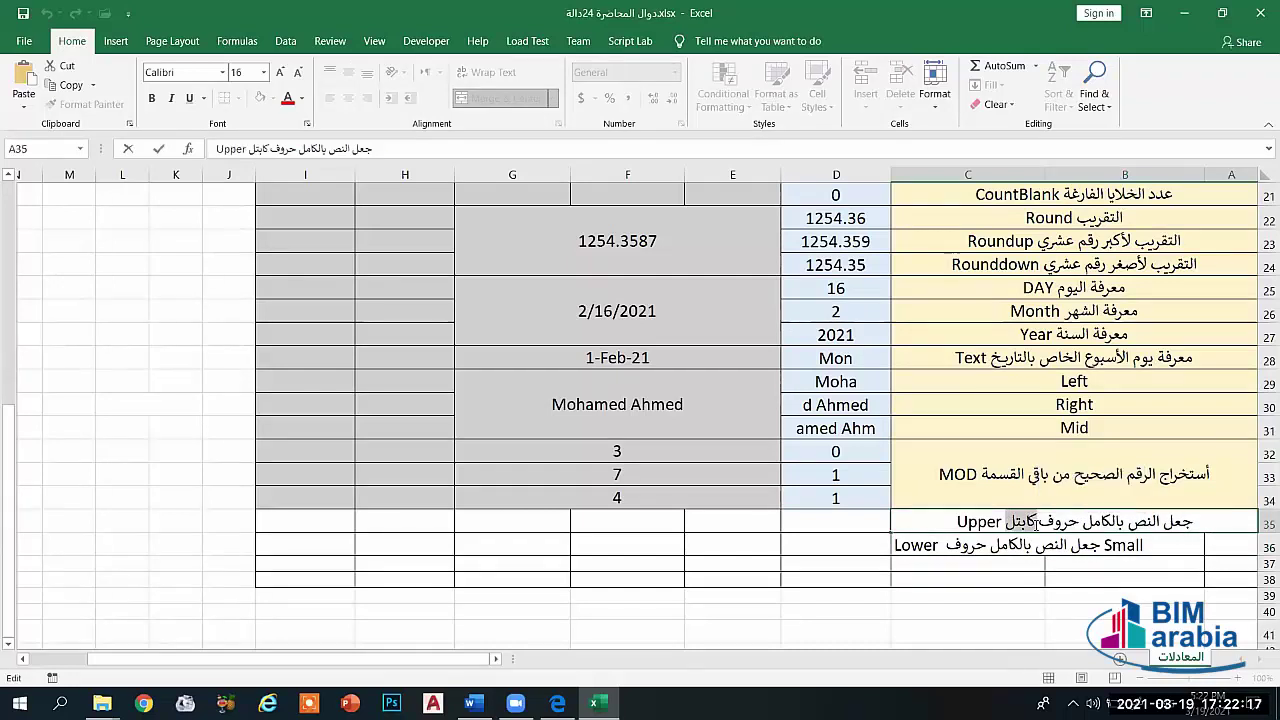
type("Cap")
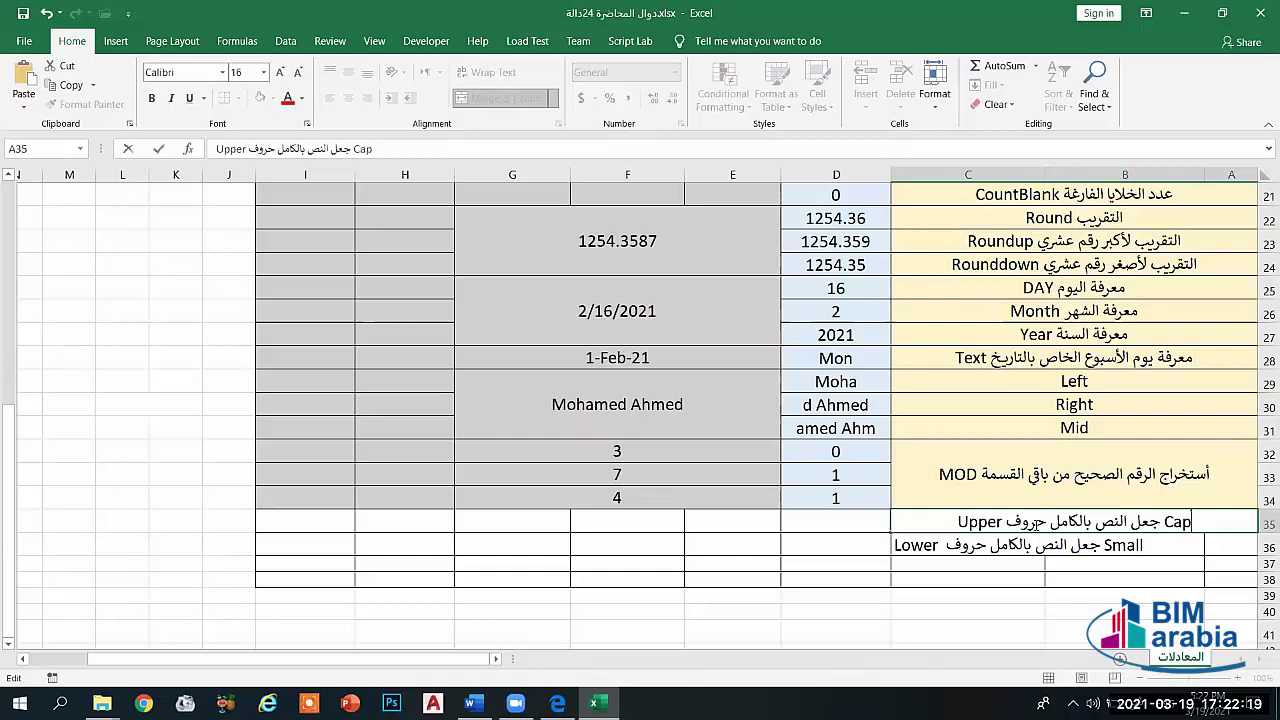
type("tial")
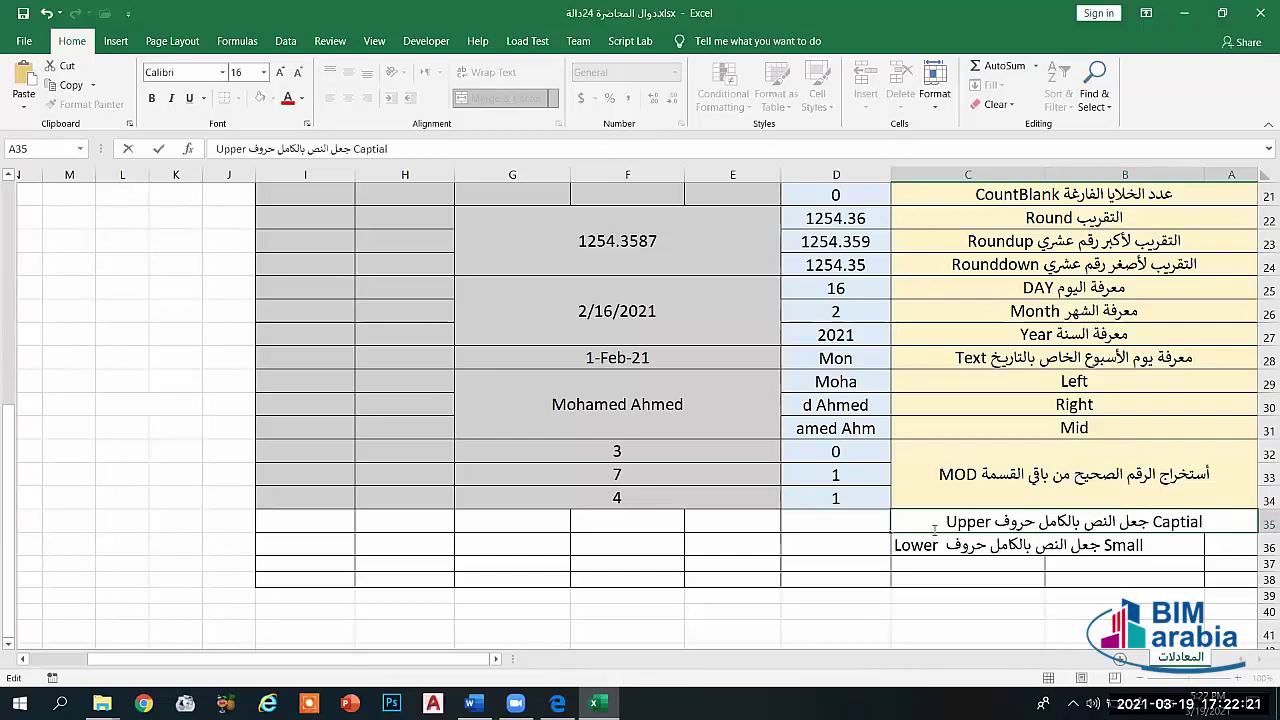
left_click(1201, 496)
key("BackSpace")
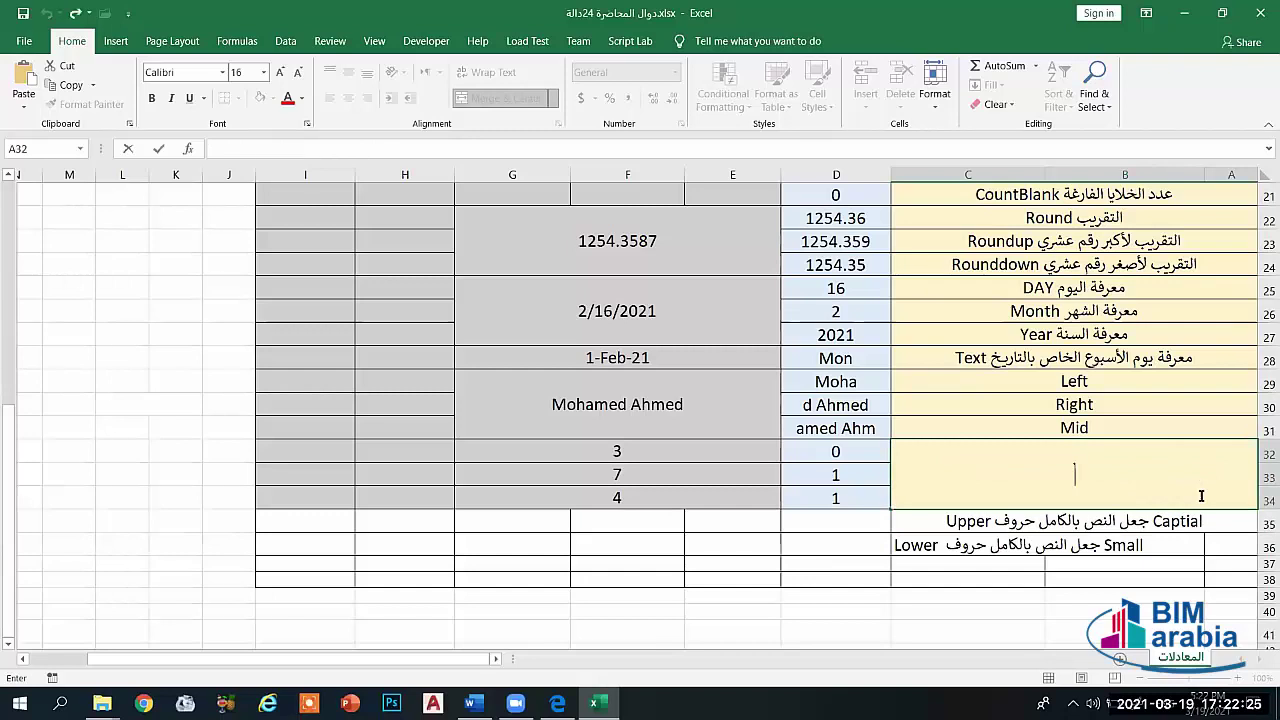
key("Return")
left_click(1177, 574)
key("ctrl+z")
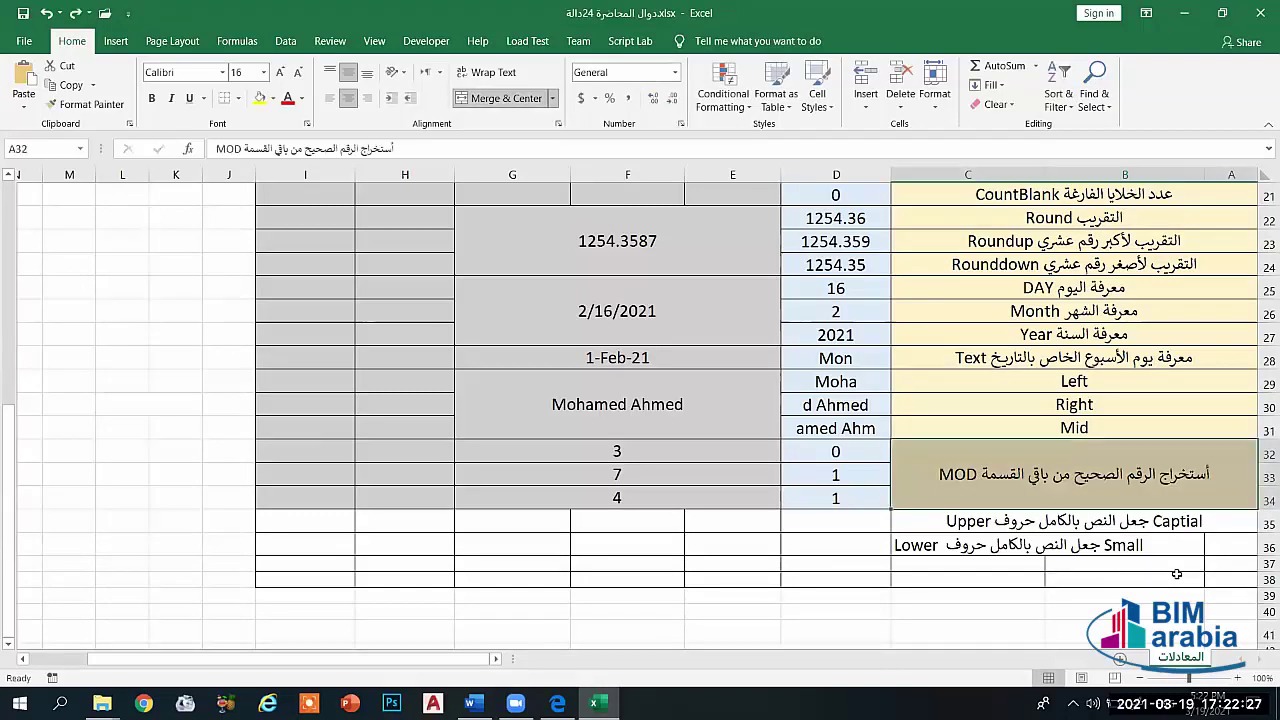
Remove the word 'Captial' from the row 35 Upper label.
left_click(1203, 524)
double_click(1205, 523)
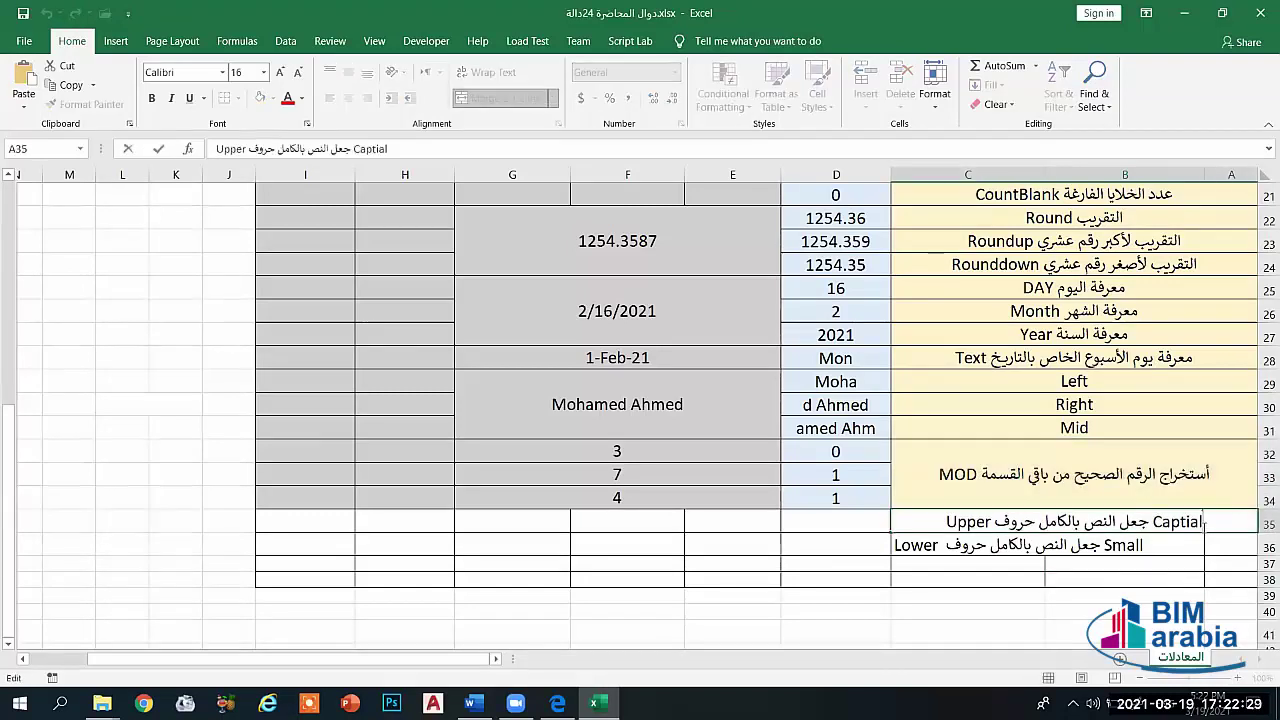
left_click_drag(1204, 522, 1153, 522)
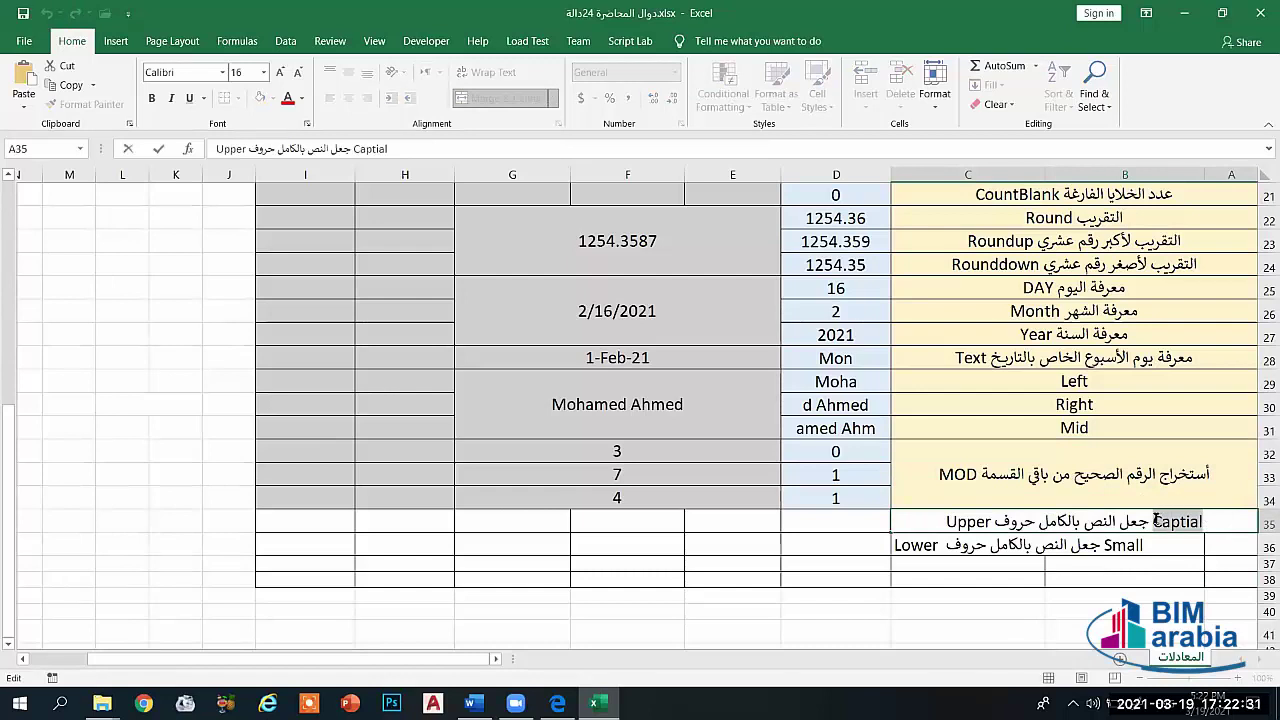
key("BackSpace")
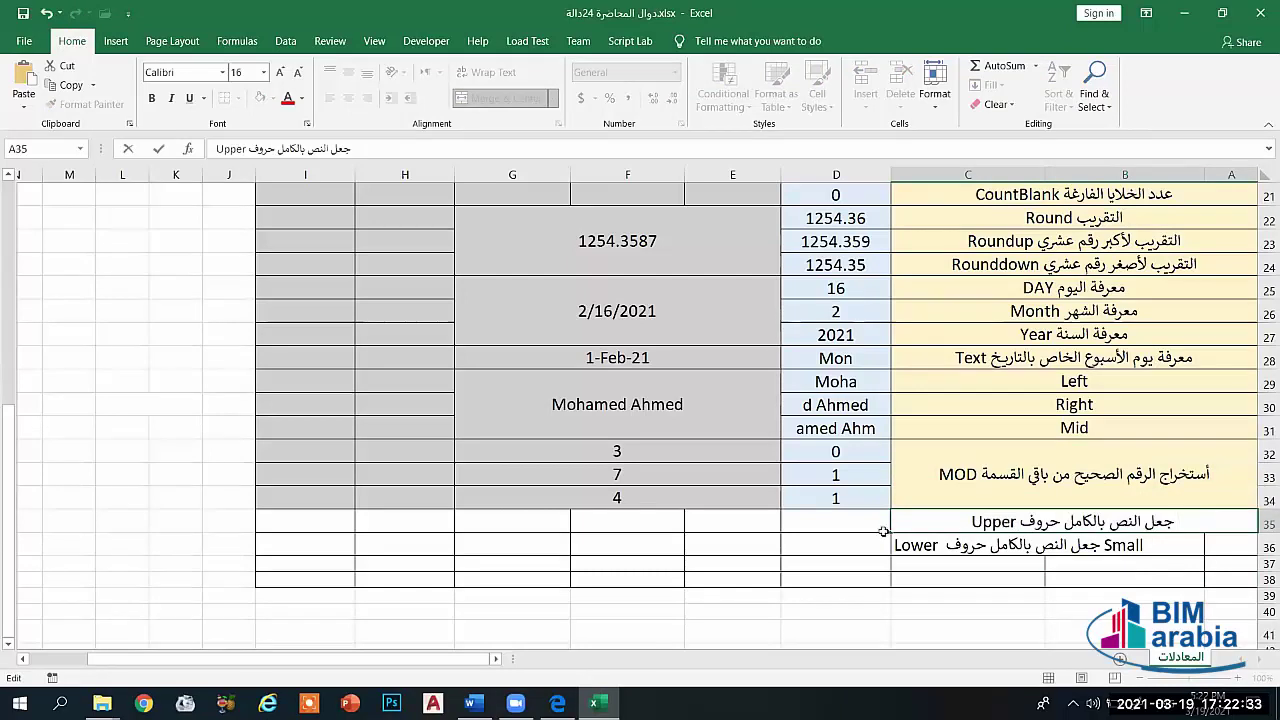
type(";hfjg")
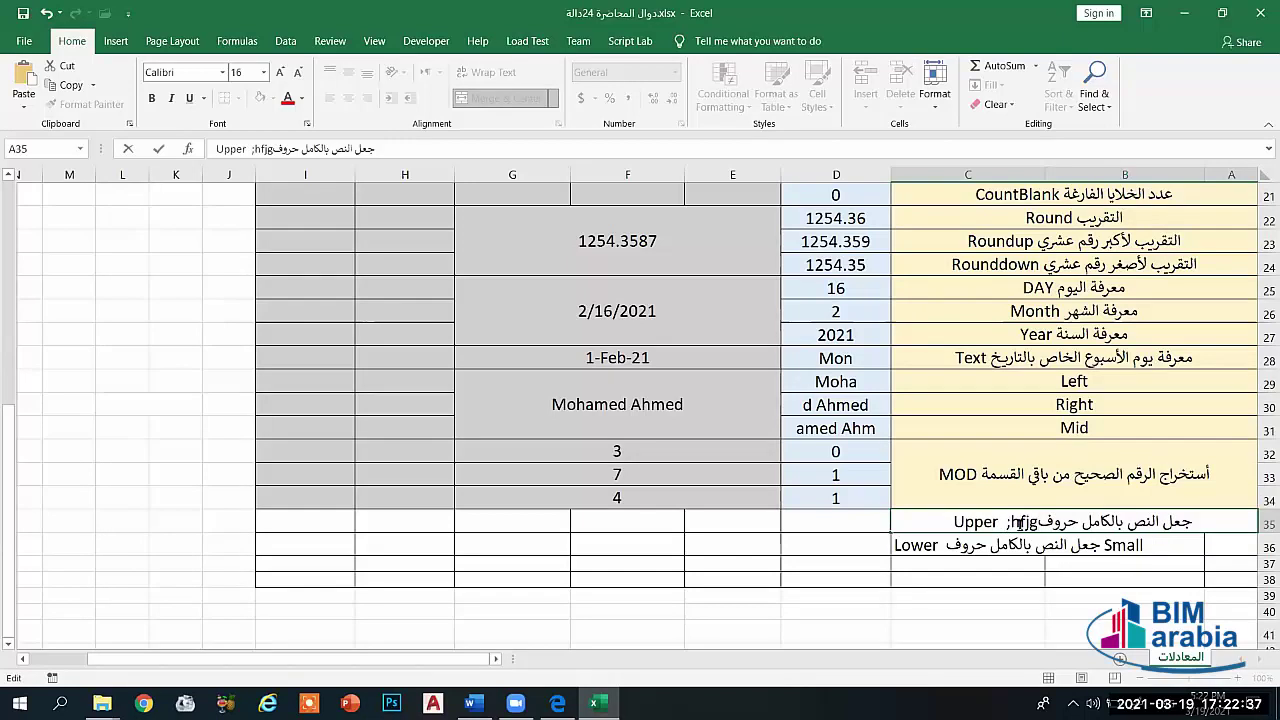
key("BackSpace")
key("BackSpace")
key("BackSpace")
type("ك")
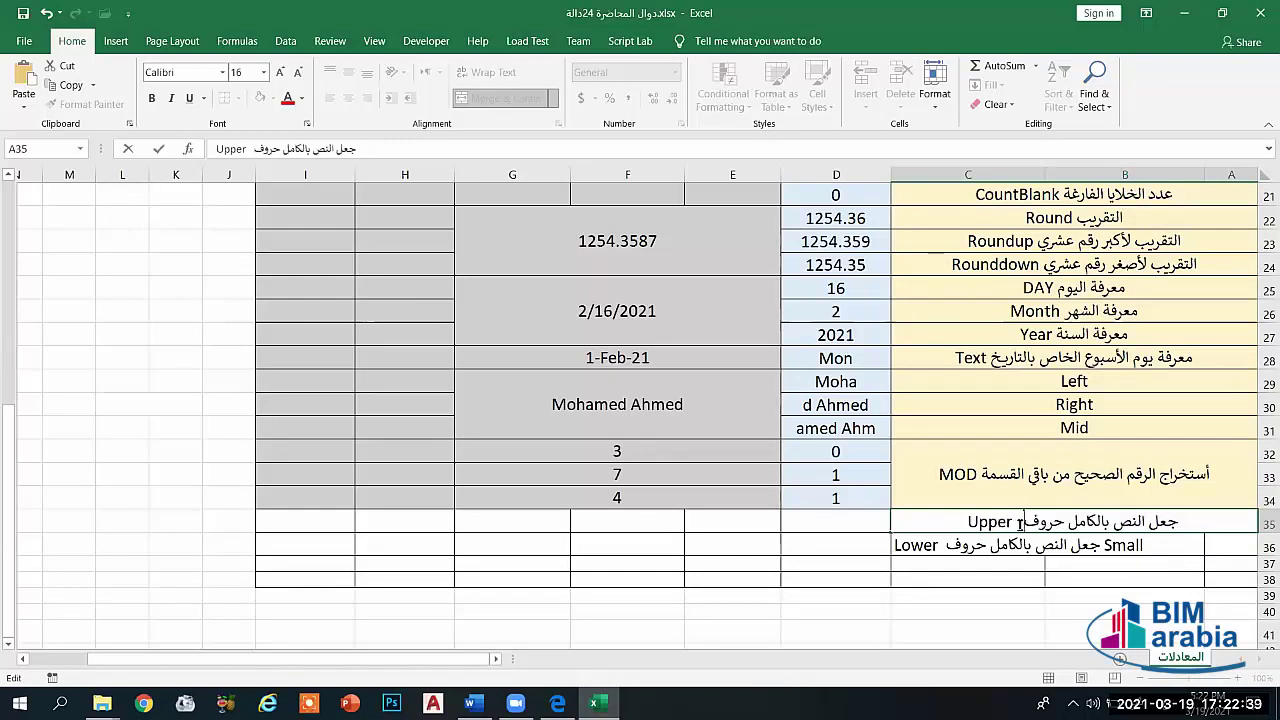
type("ابتل")
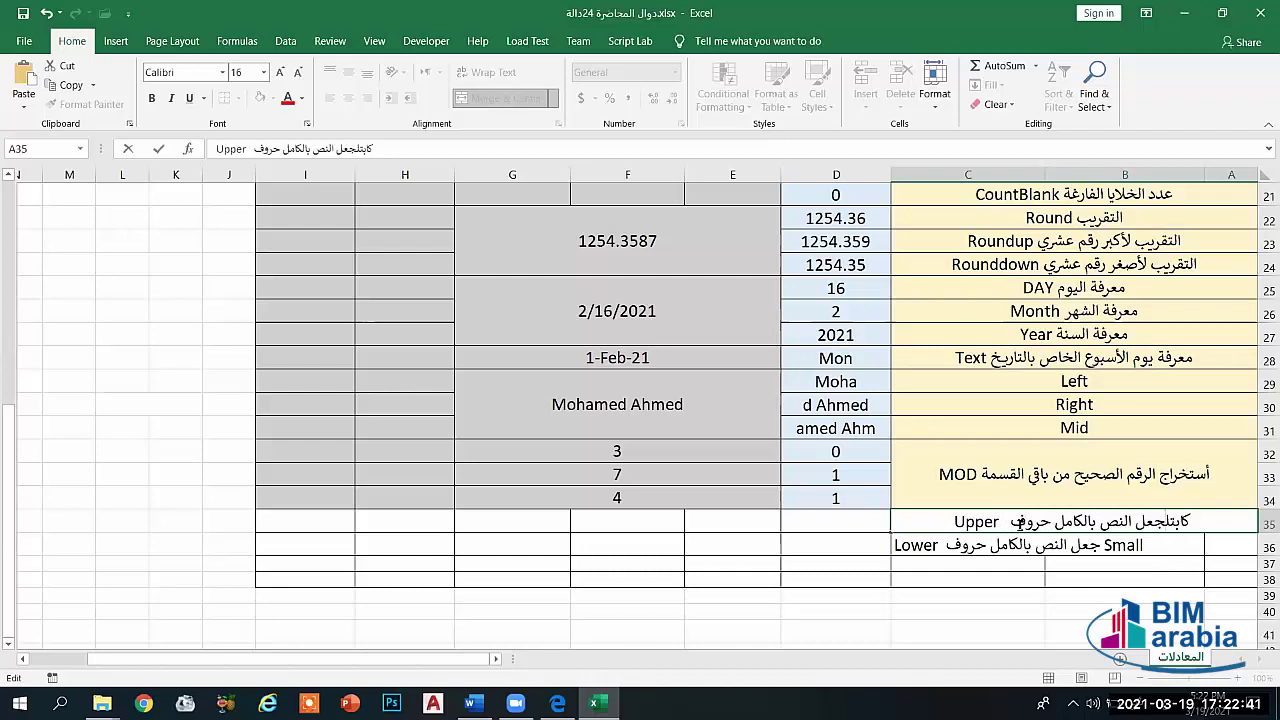
key("BackSpace")
key("BackSpace")
key("BackSpace")
key("BackSpace")
key("BackSpace")
key("BackSpace")
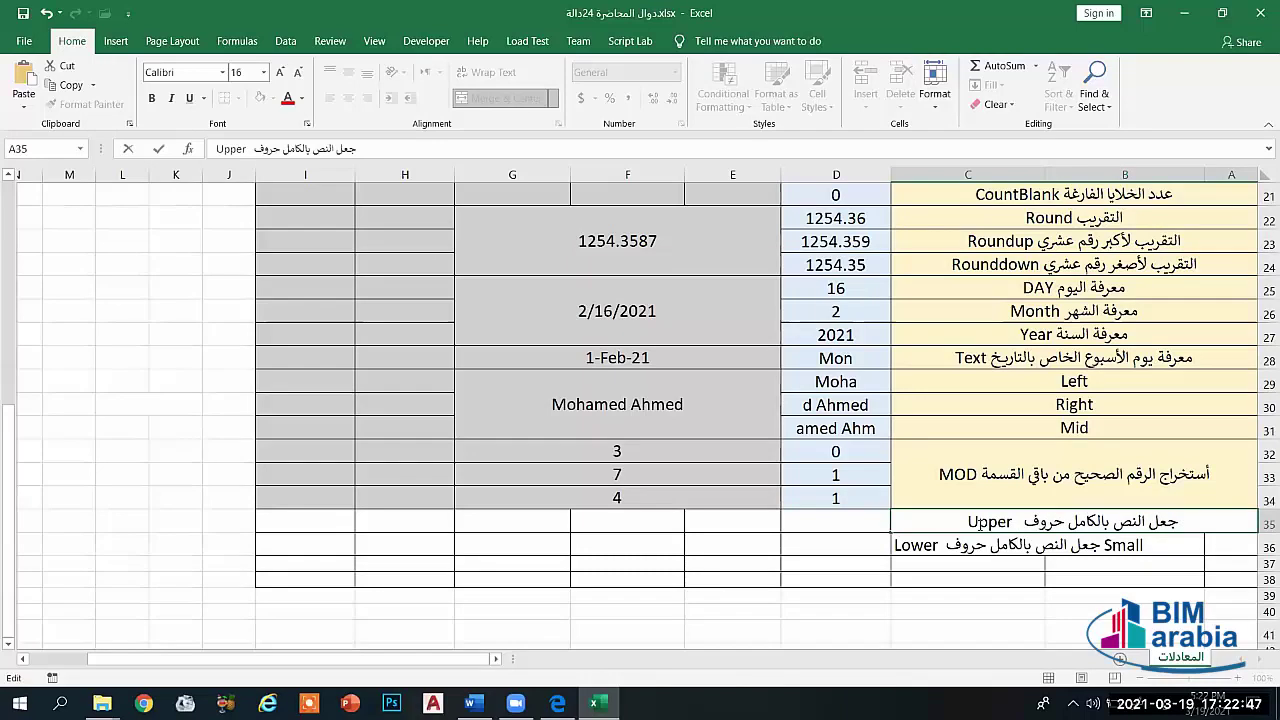
Retype the row 35 label as 'Upper جعل النص بالكامل حروف كابتل'.
left_click_drag(980, 521, 1128, 545)
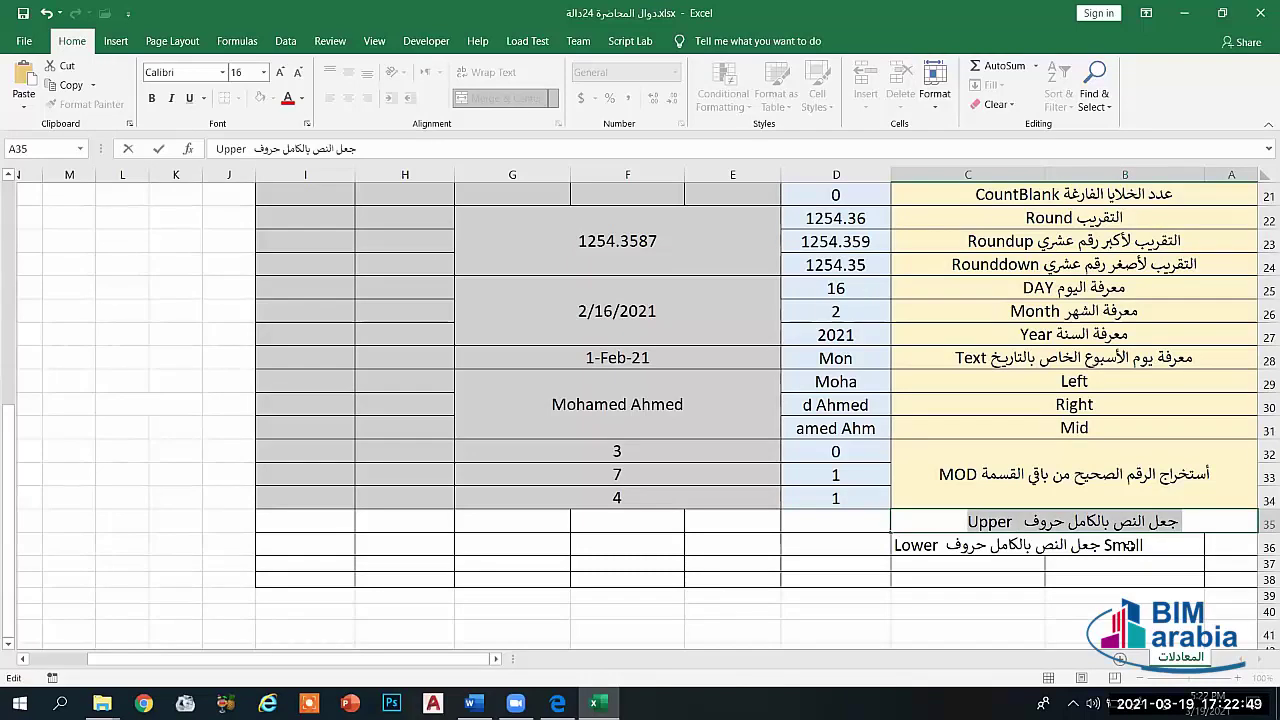
type("ع")
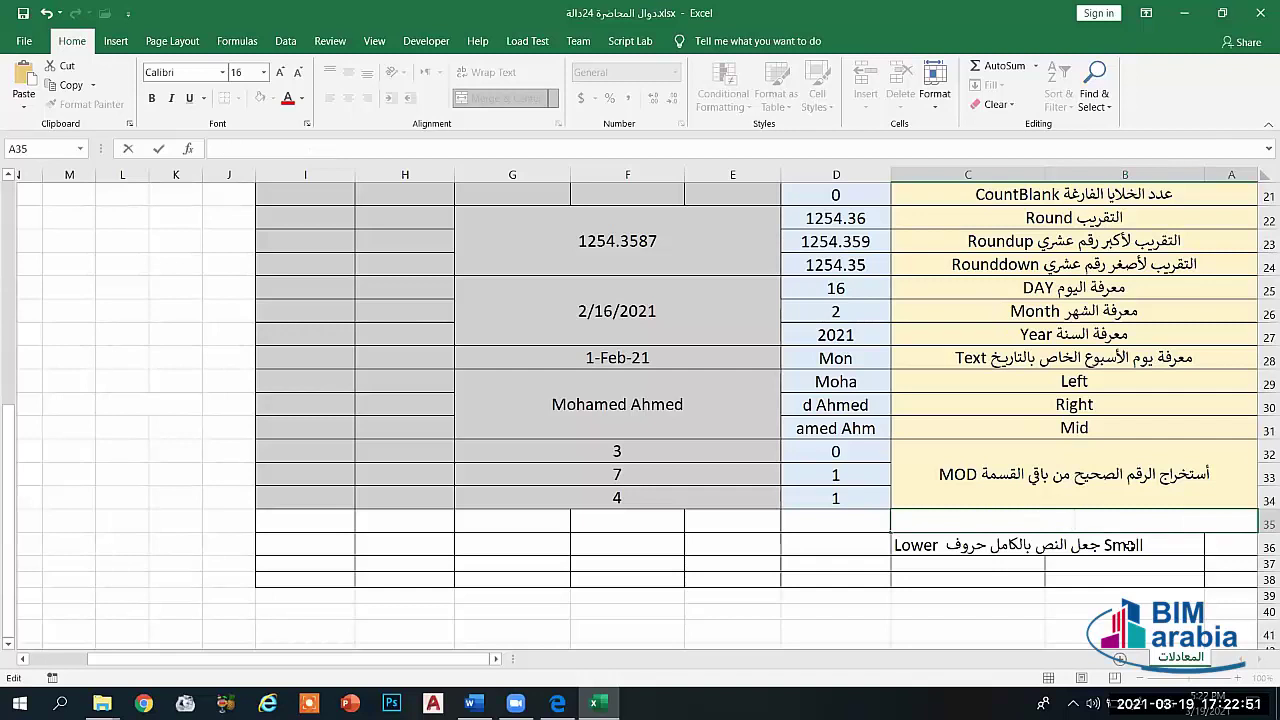
type("Upp")
key("BackSpace")
key("BackSpace")
type("eer")
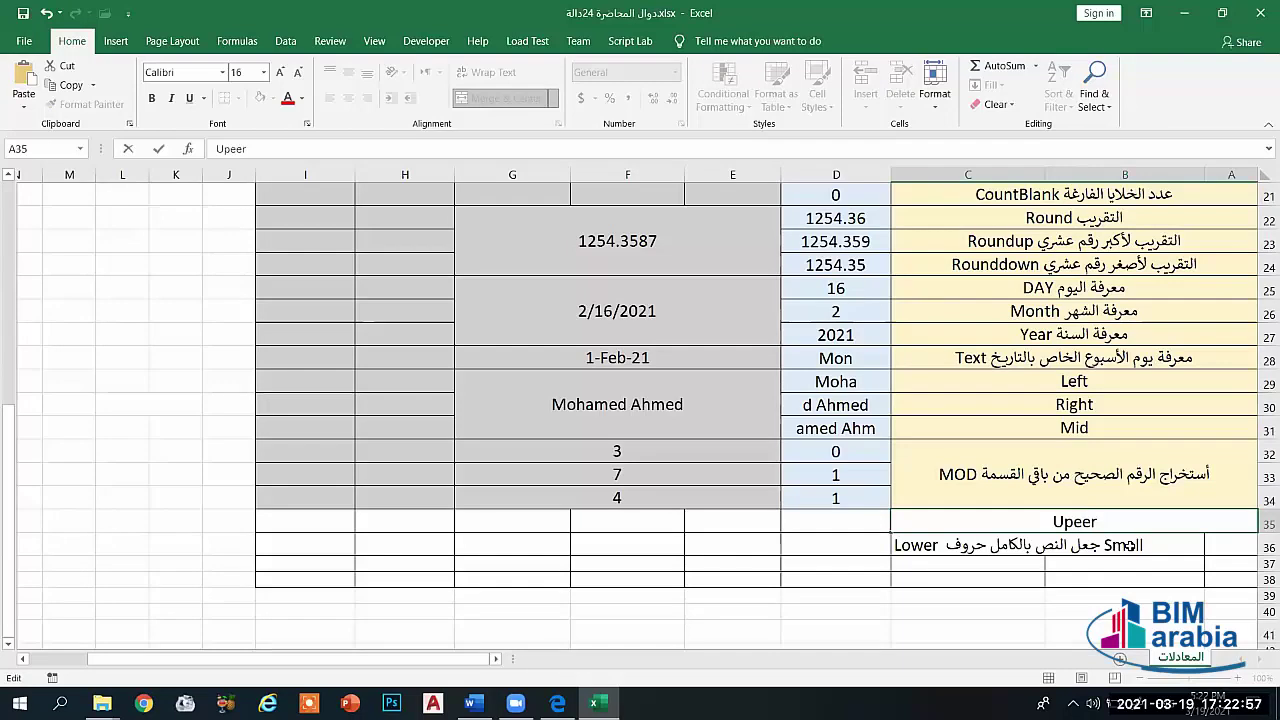
key("BackSpace")
key("BackSpace")
key("BackSpace")
type("perr")
key("BackSpace")
key("BackSpace")
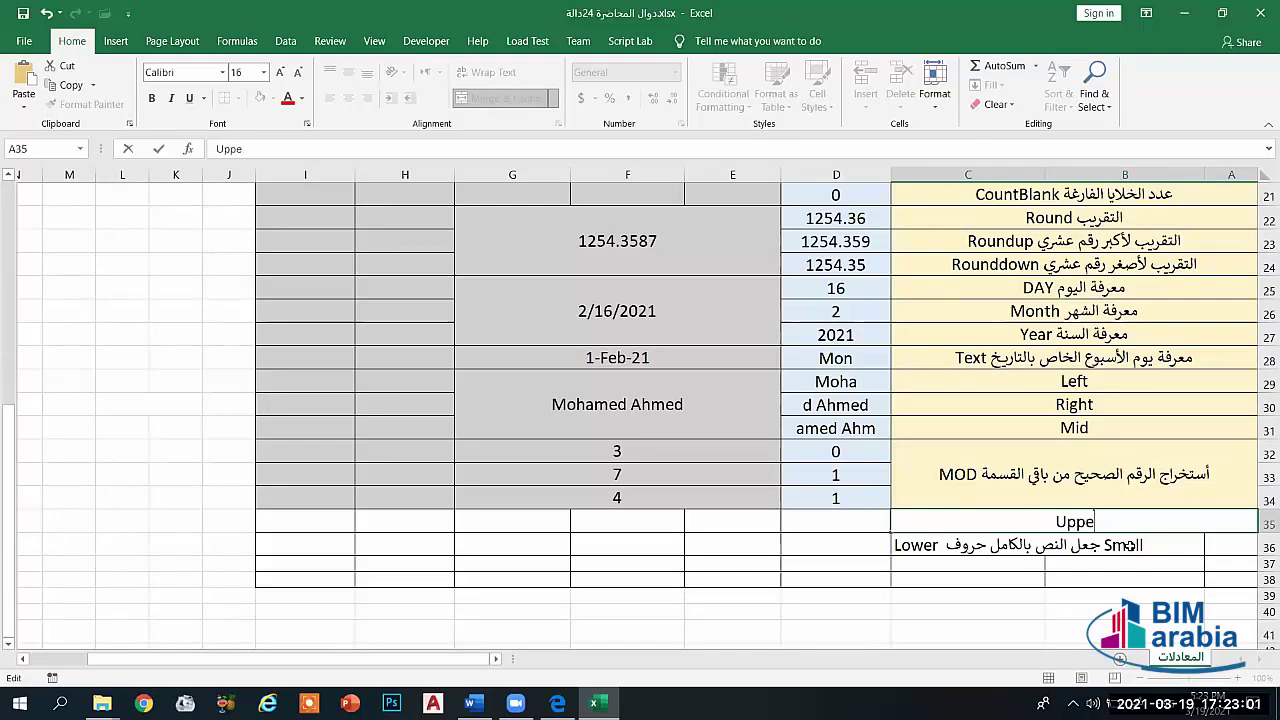
type("r")
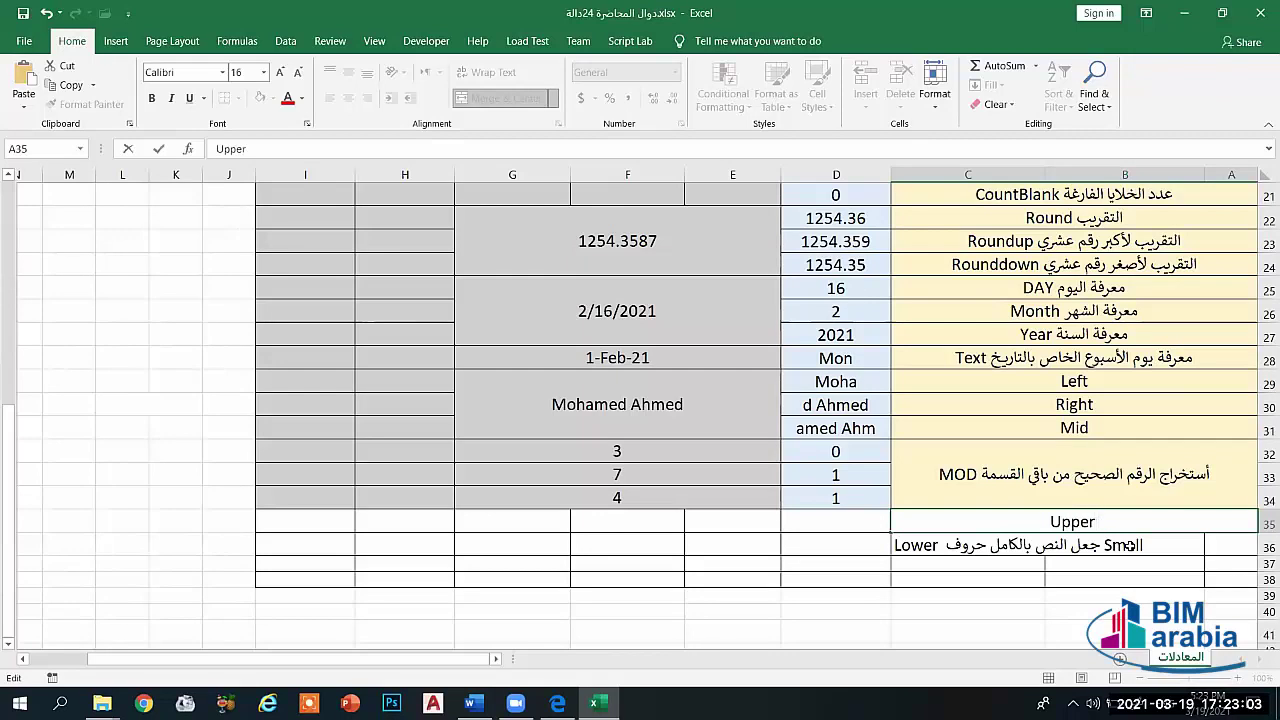
type(" جعل ا")
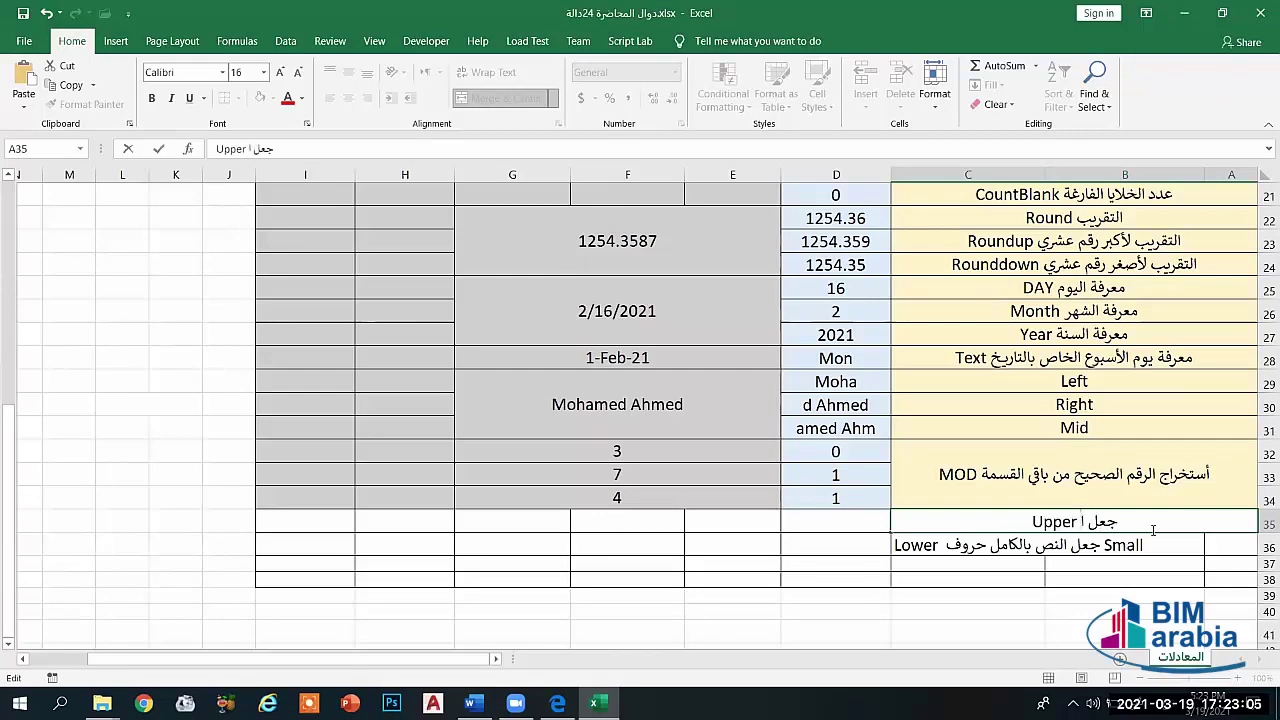
type("لنص بالكامل")
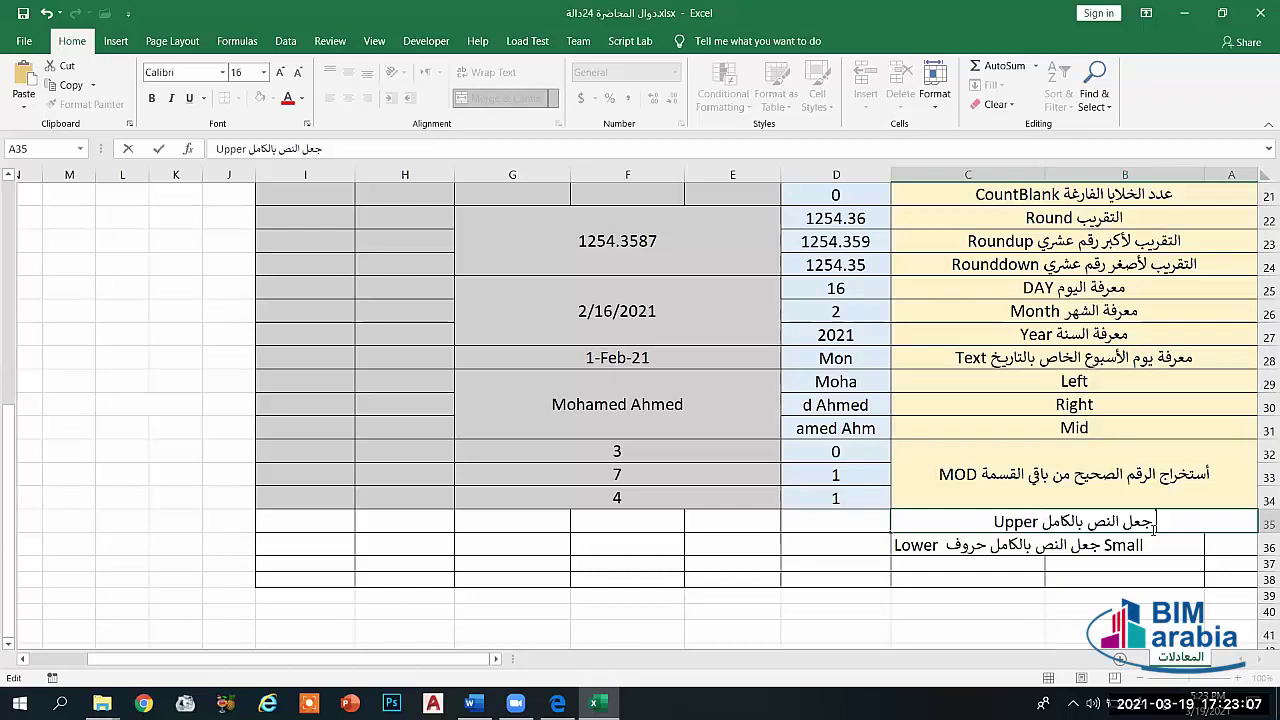
type(" حروف كابتل")
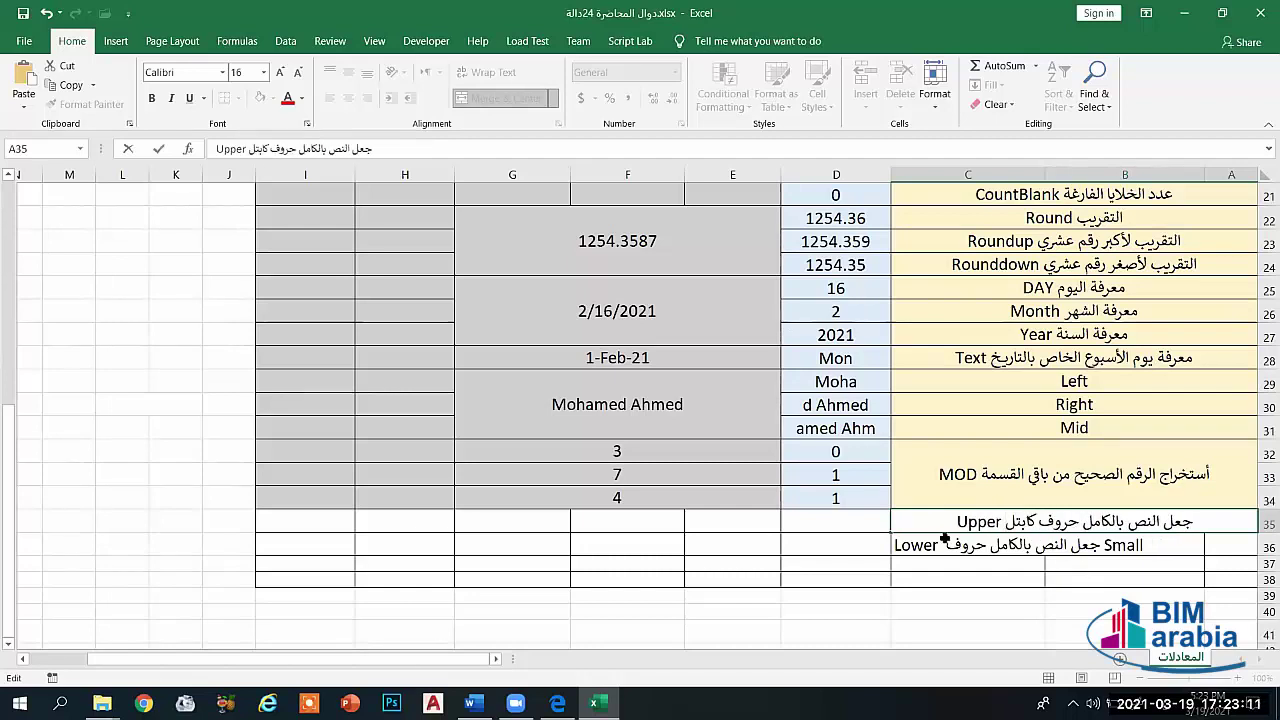
Merge A36:C36 and type the label 'Lower جعل النص بالكامل حروف اصمول'.
left_click_drag(944, 539, 1219, 543)
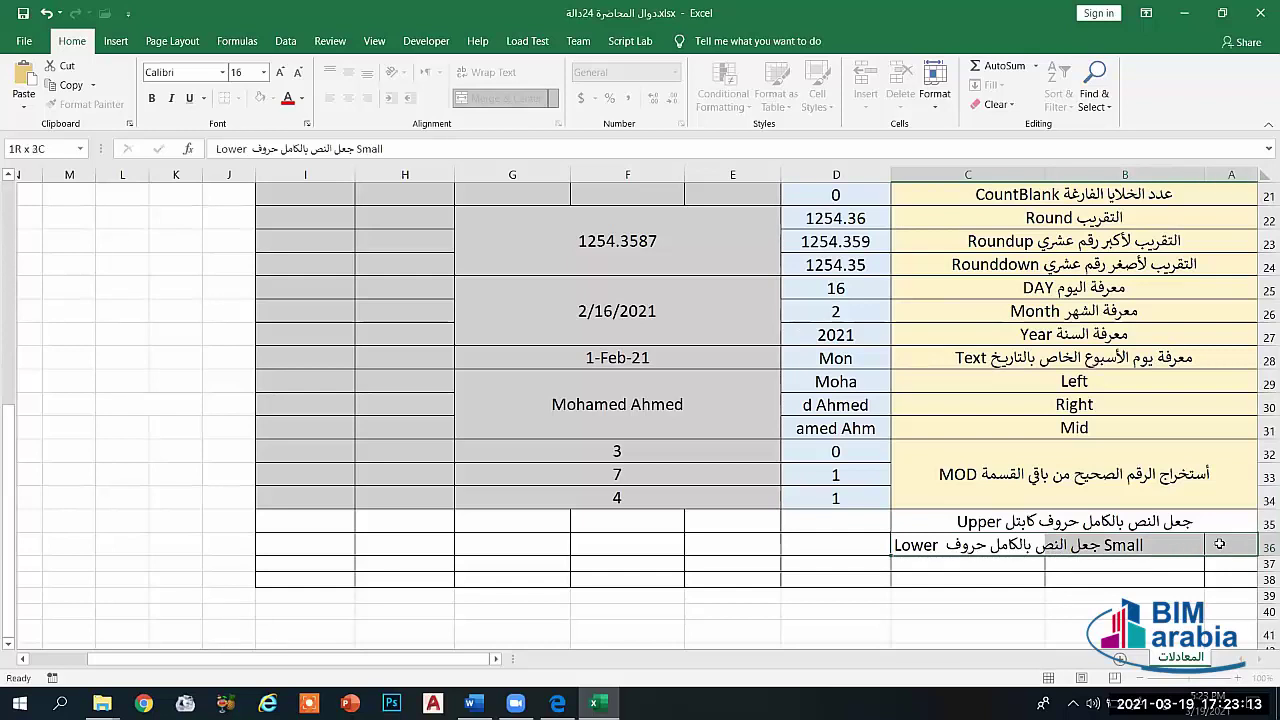
left_click(491, 103)
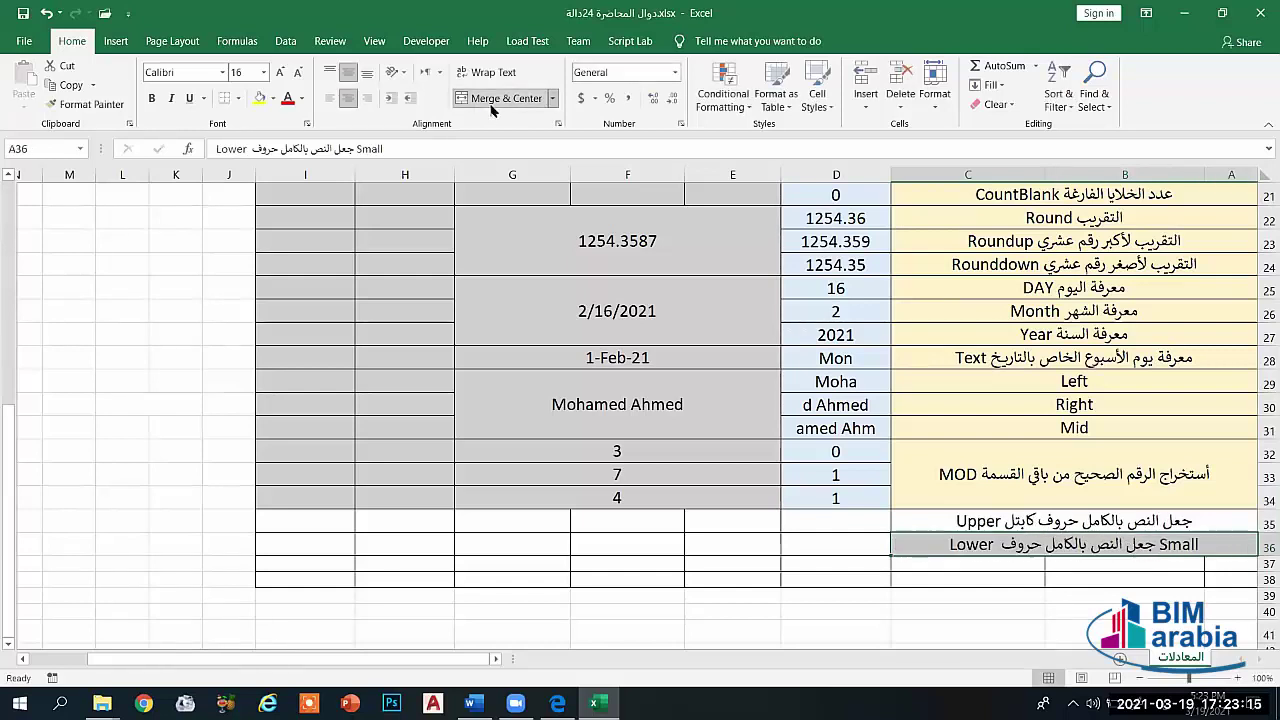
type("L")
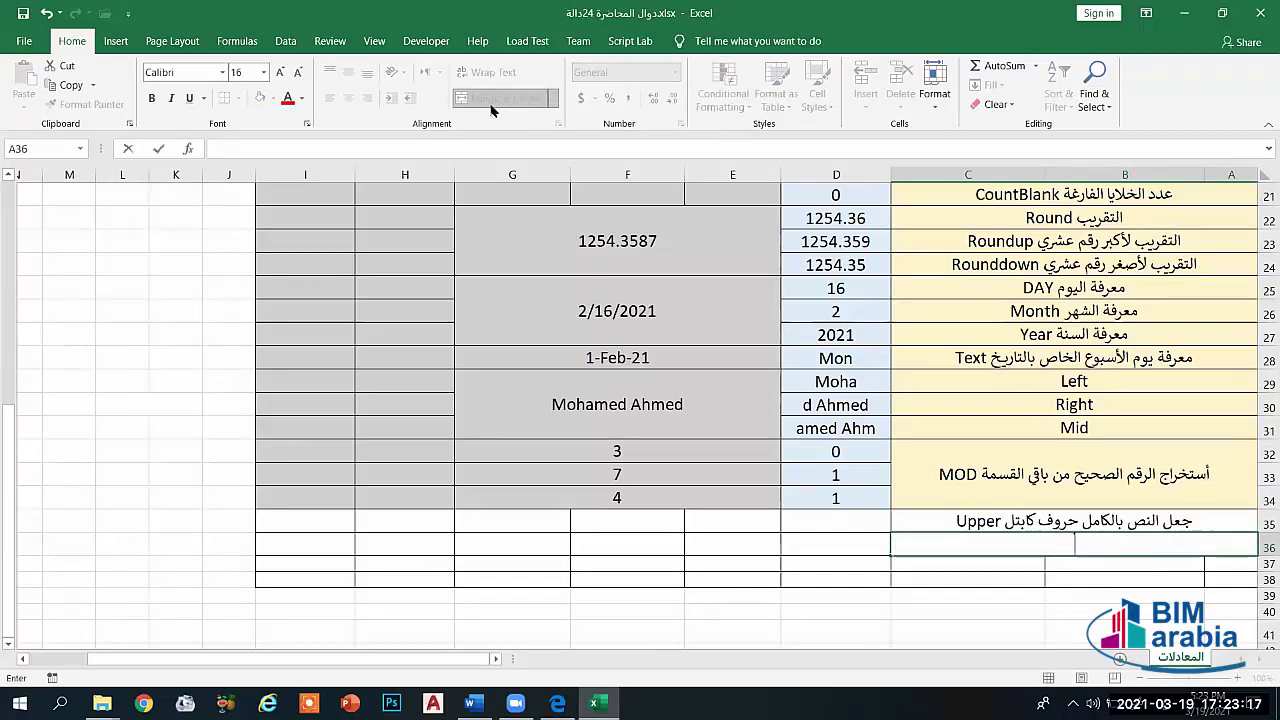
type("eft")
key("BackSpace")
key("BackSpace")
key("BackSpace")
type("owe")
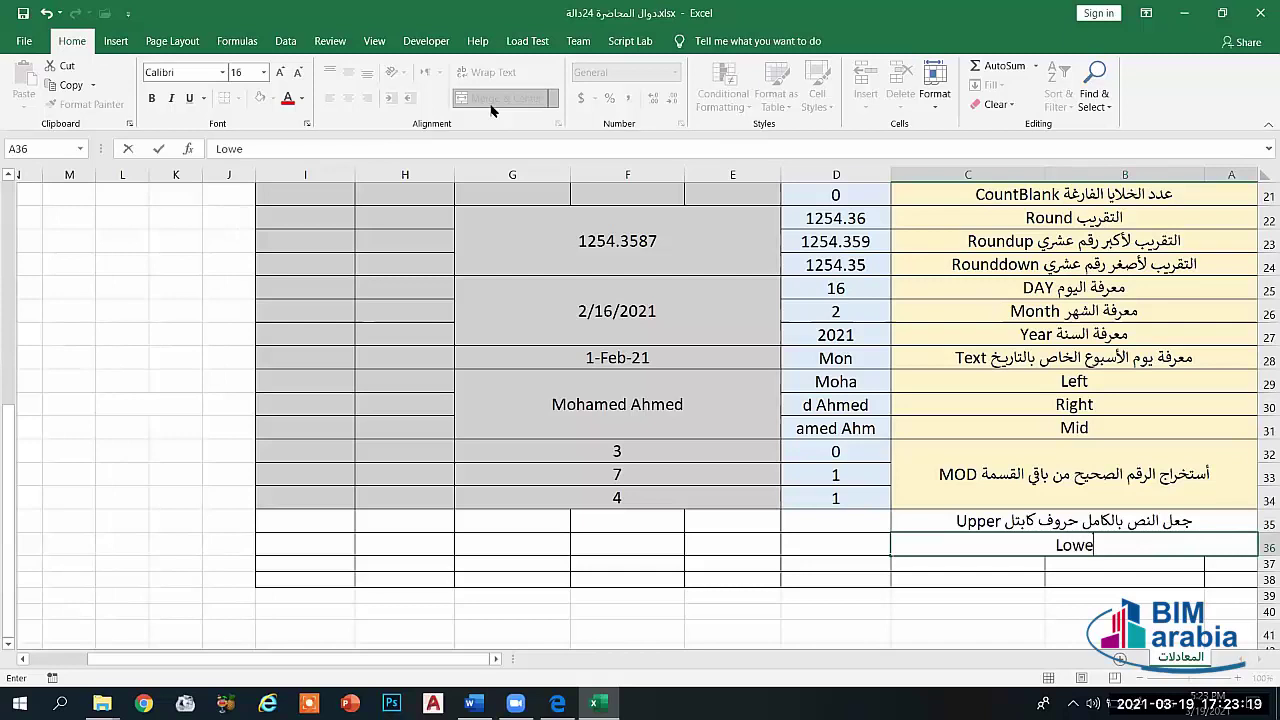
type("r جعل")
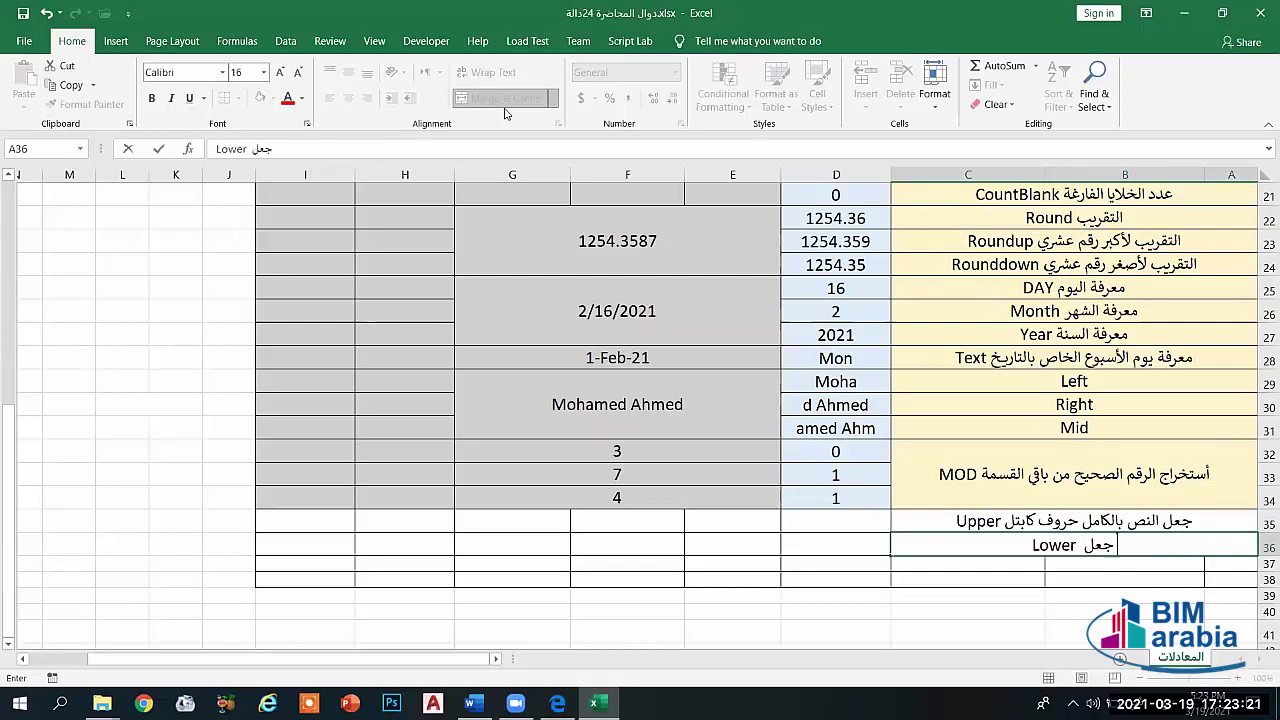
type(" النص بالكا")
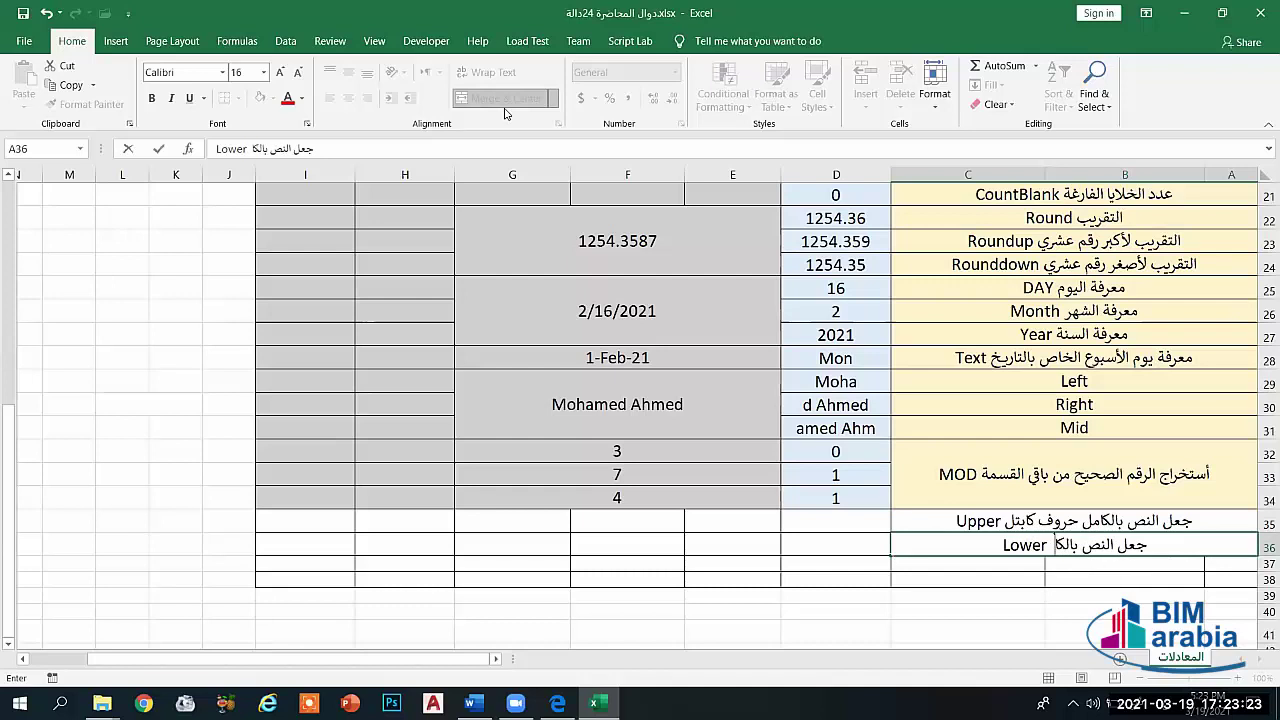
type("مل حروف")
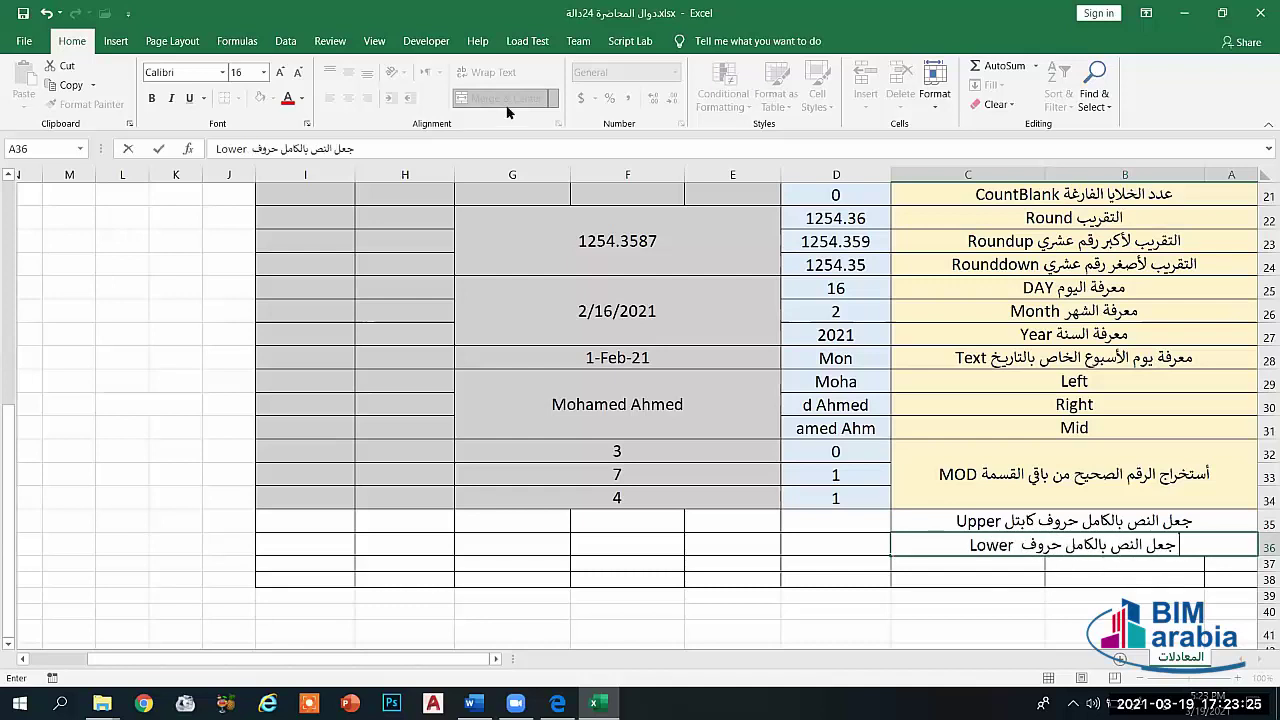
type(" اصمول")
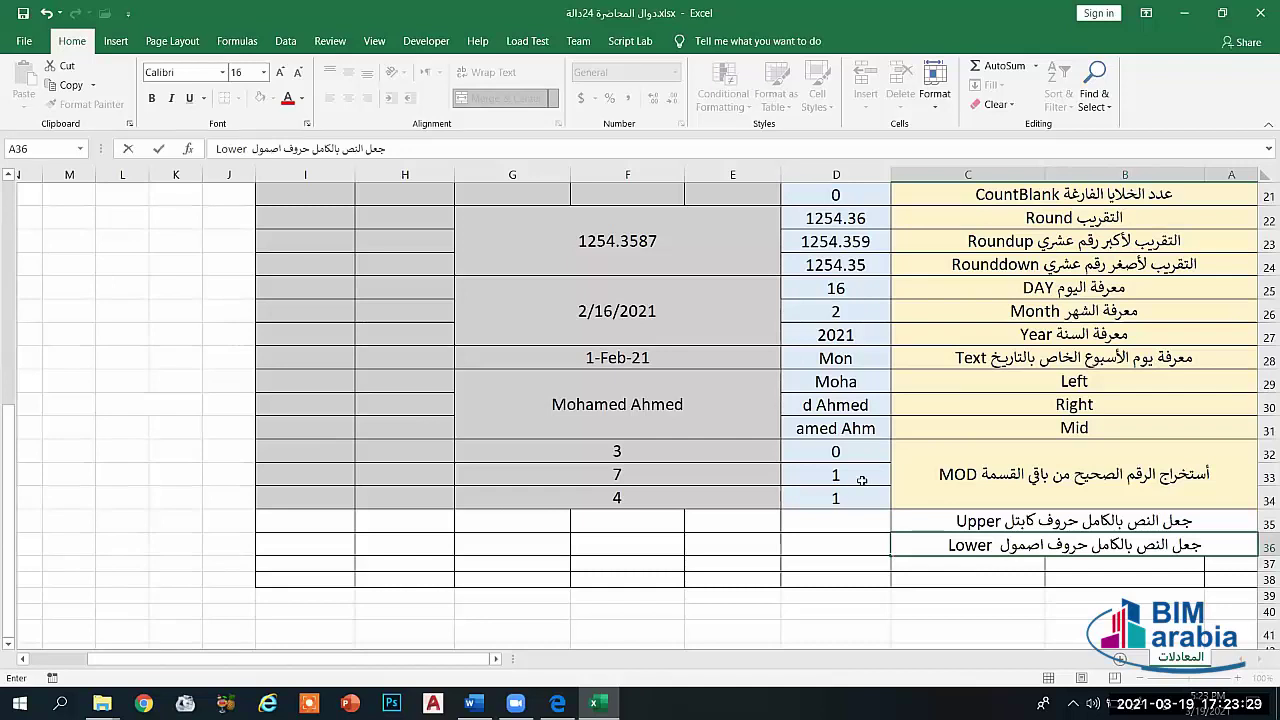
Enter a sample first name in cell D35.
left_click(821, 523)
type("ة")
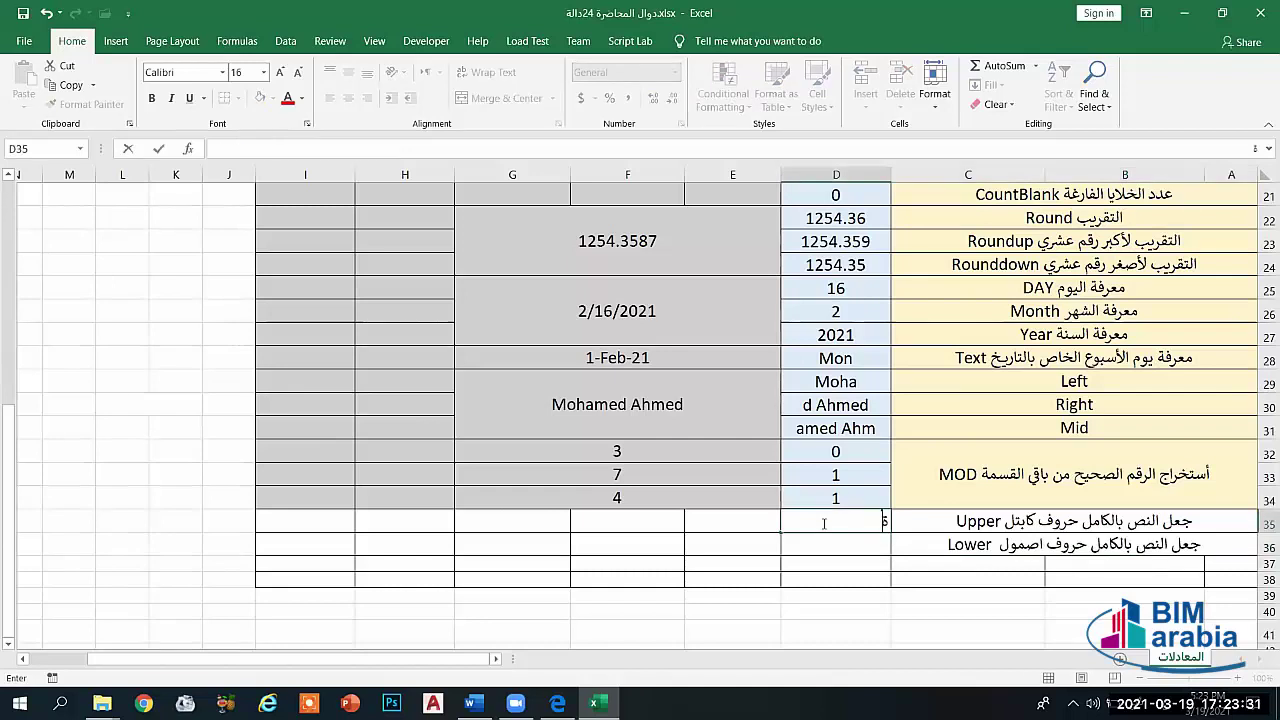
type("Mo")
type("ham")
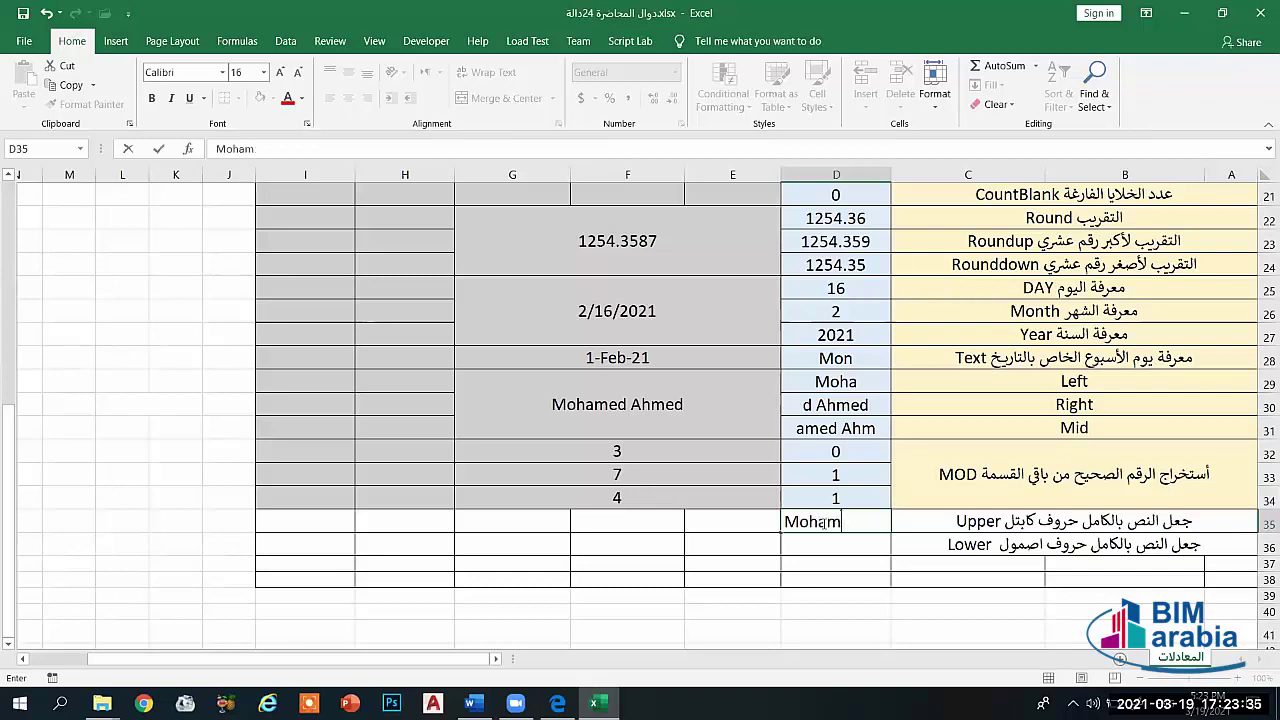
type("ed")
left_click(752, 518)
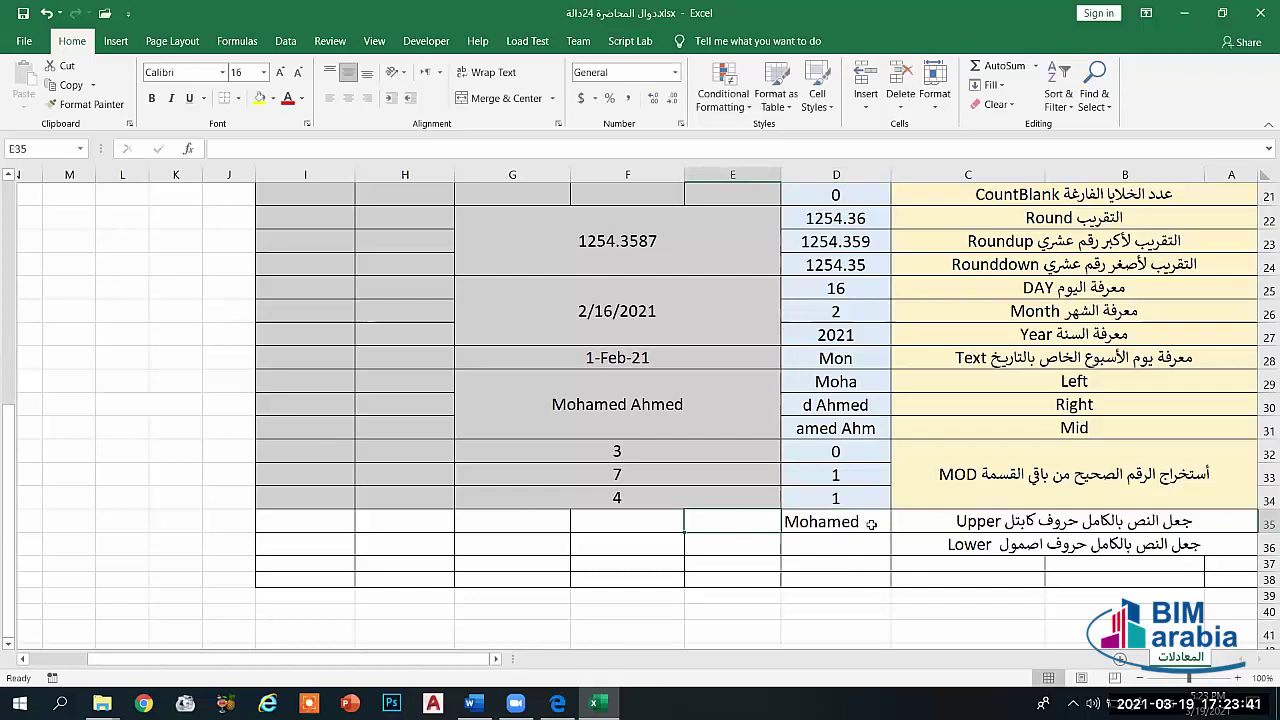
double_click(866, 522)
Merge cells E35 through G35 into one cell.
left_click(737, 523)
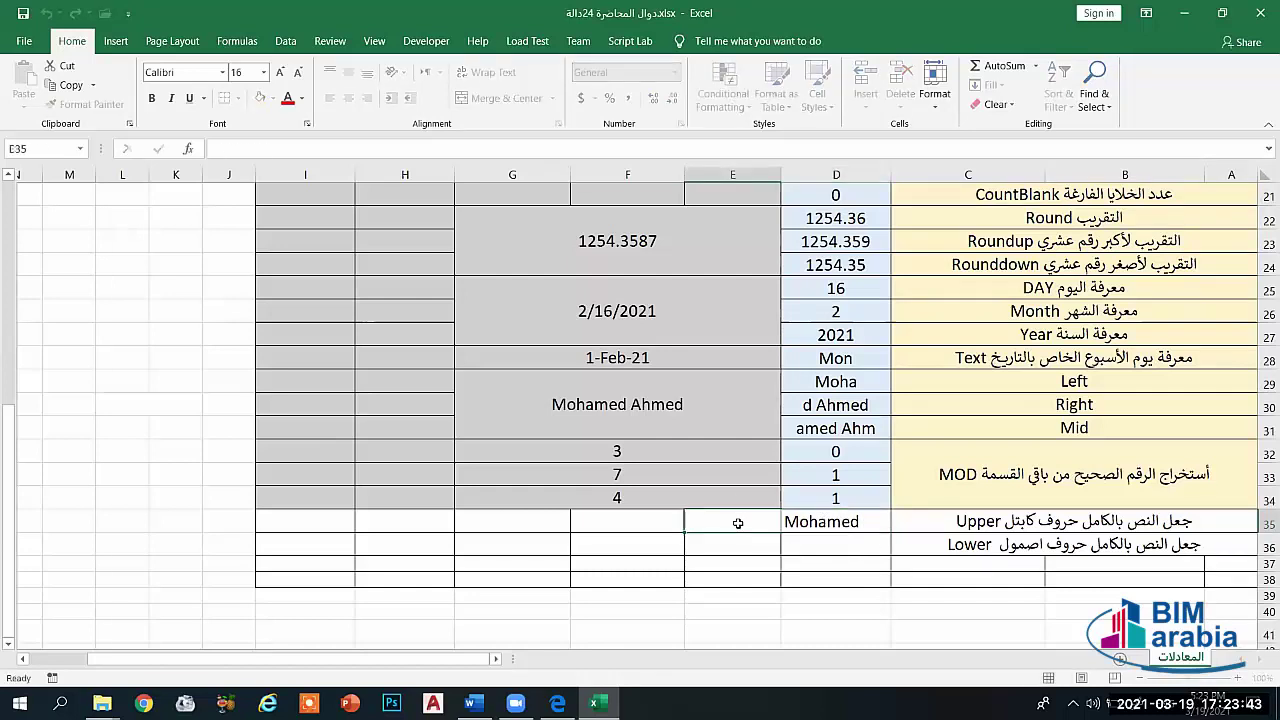
left_click_drag(737, 523, 531, 526)
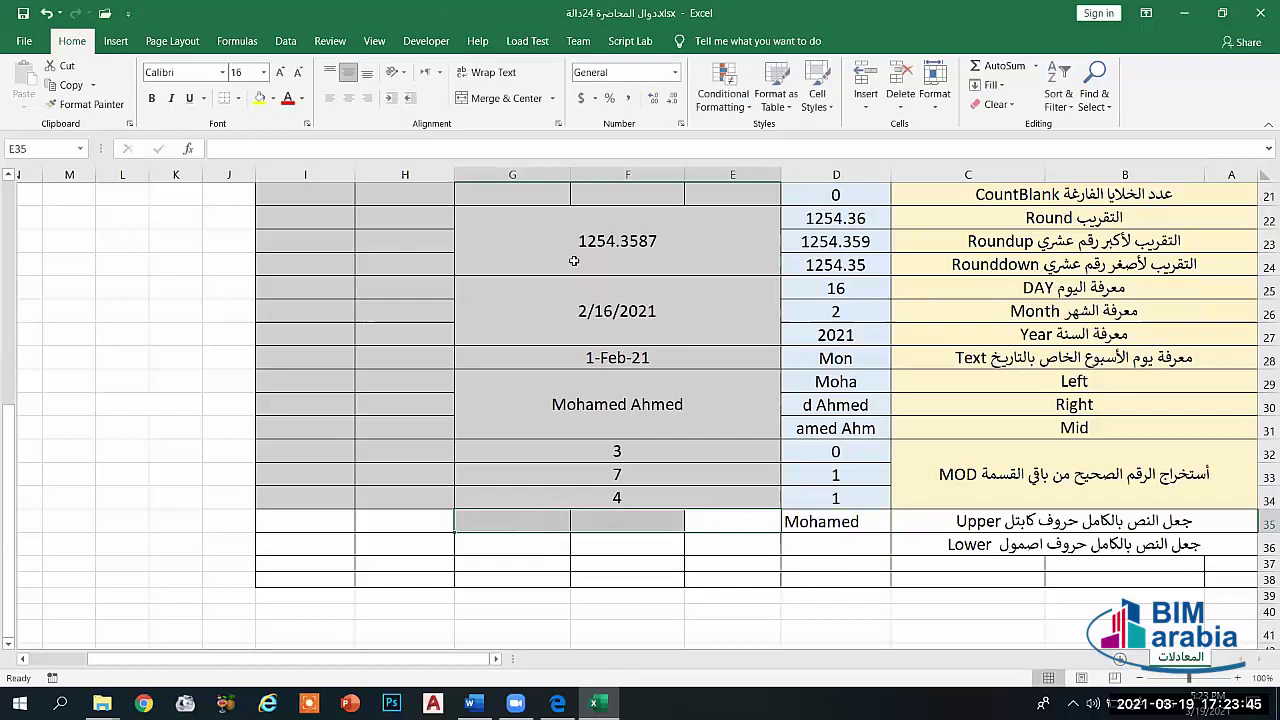
left_click(488, 100)
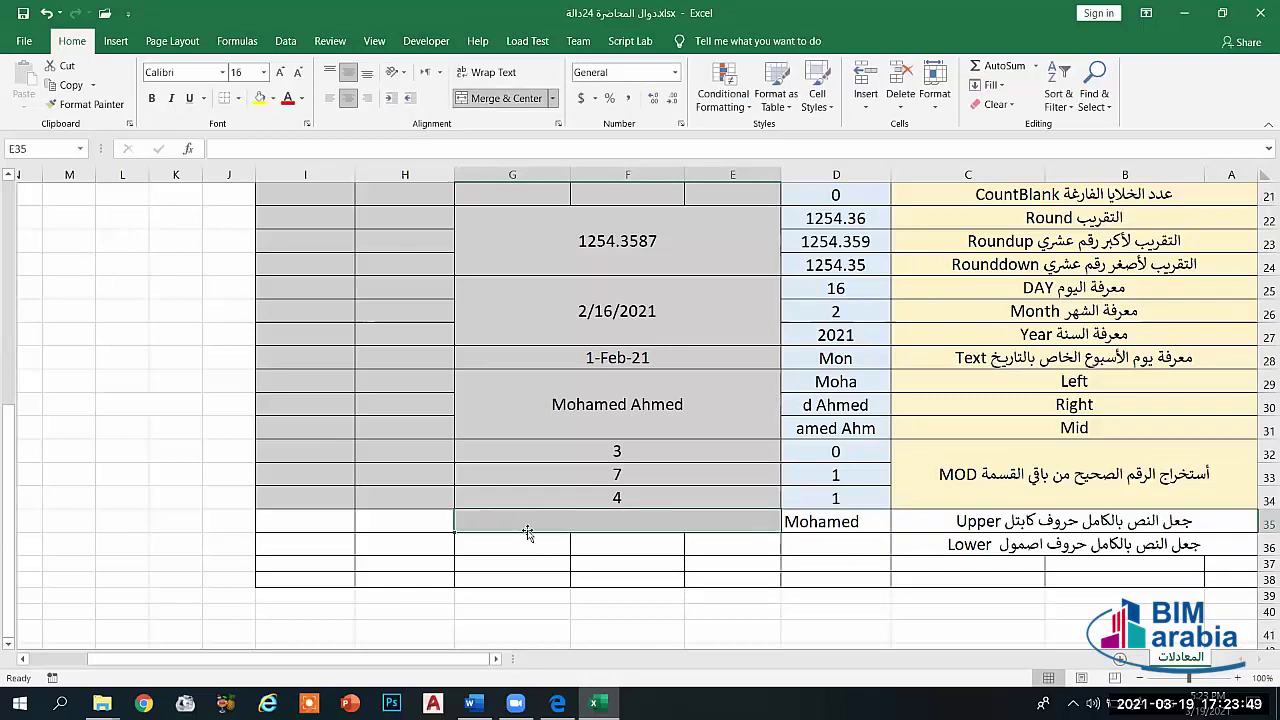
left_click(543, 563)
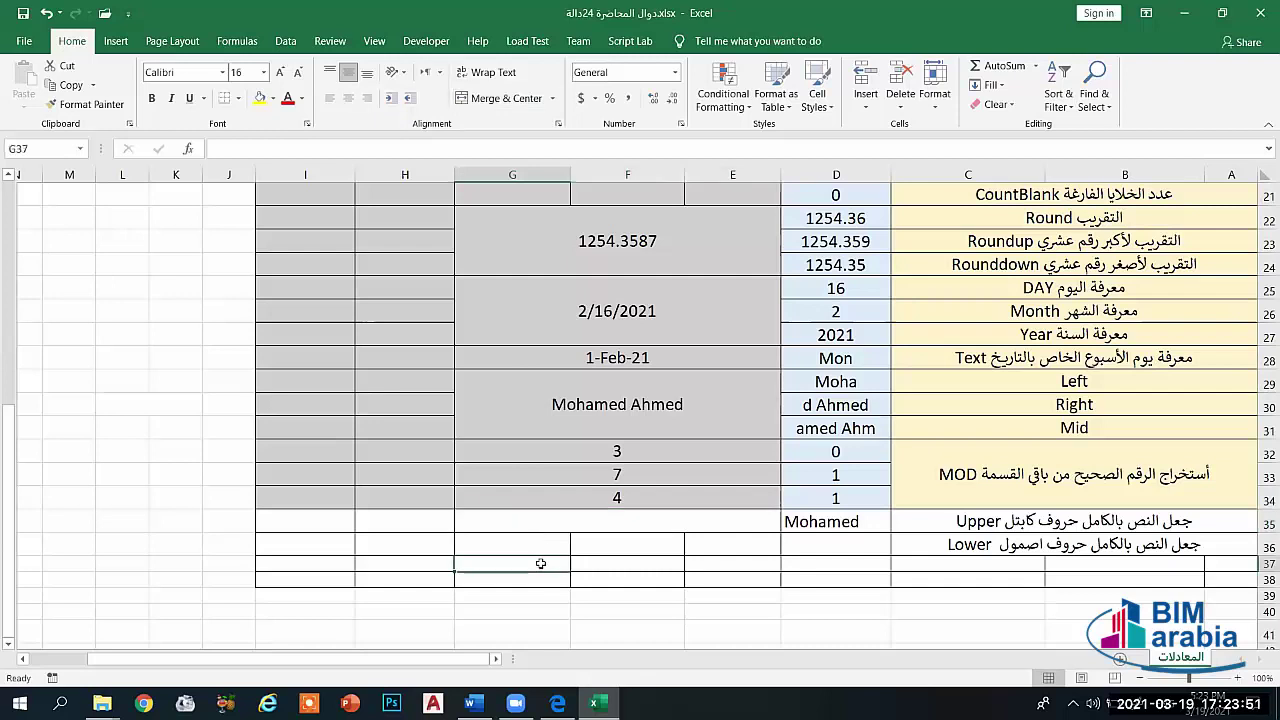
left_click(545, 493)
Enter =UPPER(D35) in E35 and re-merge E35:G35 with Alt+H, M, C.
left_click(540, 520)
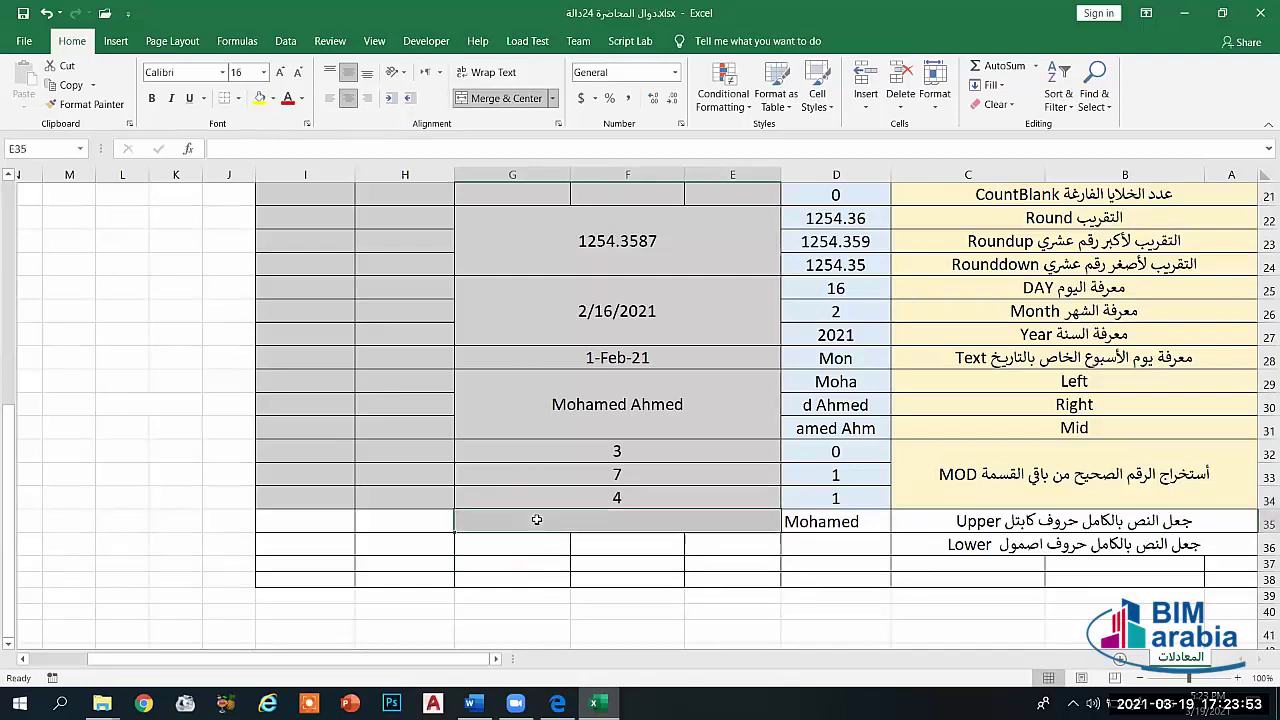
type("=up")
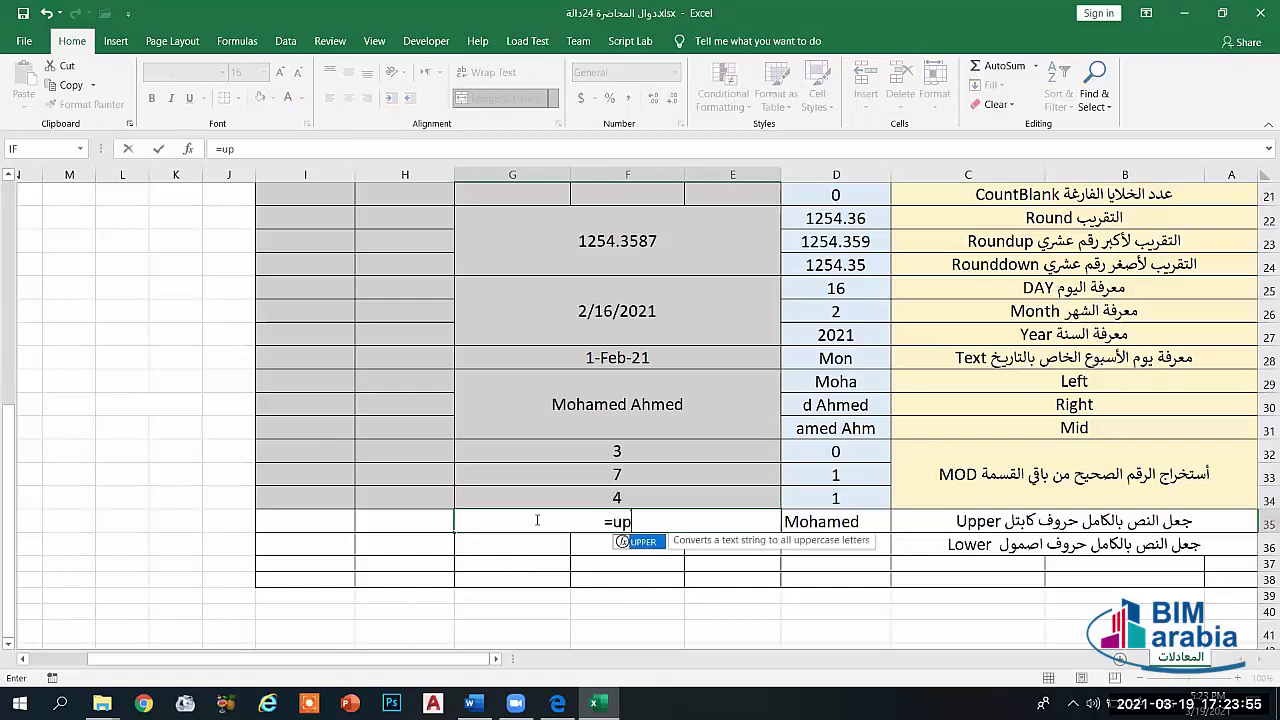
type("per")
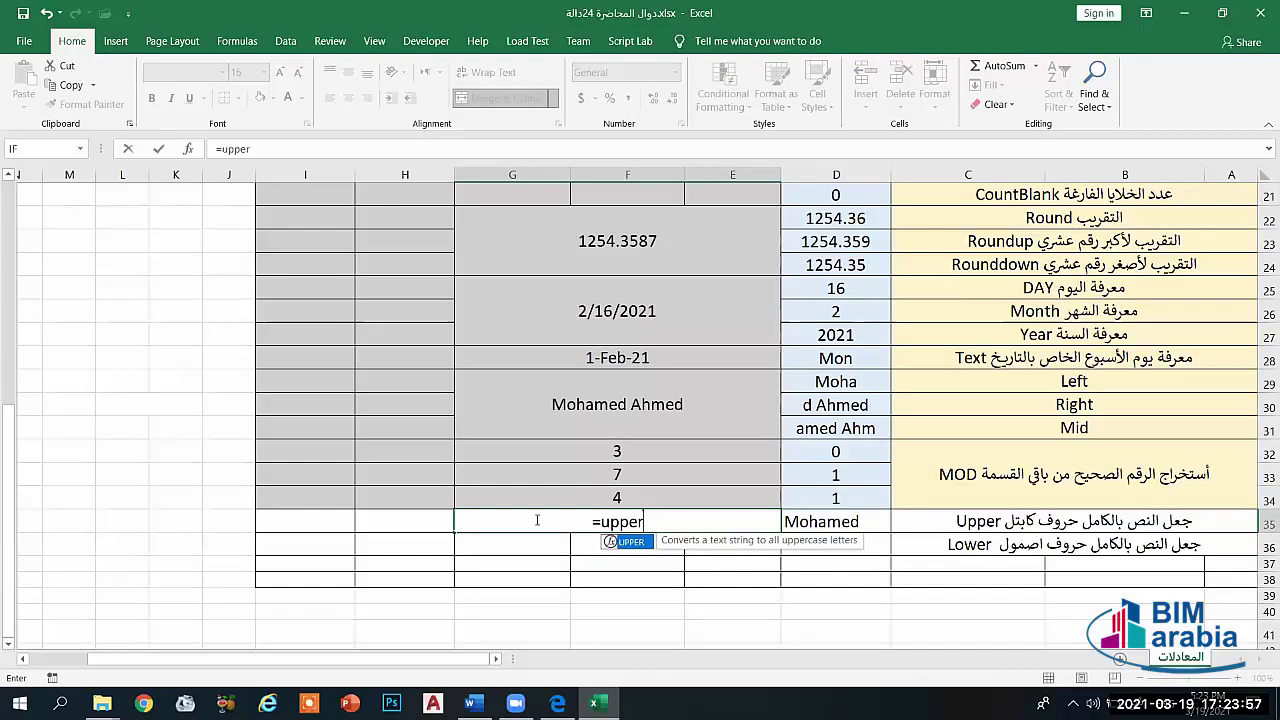
type("(")
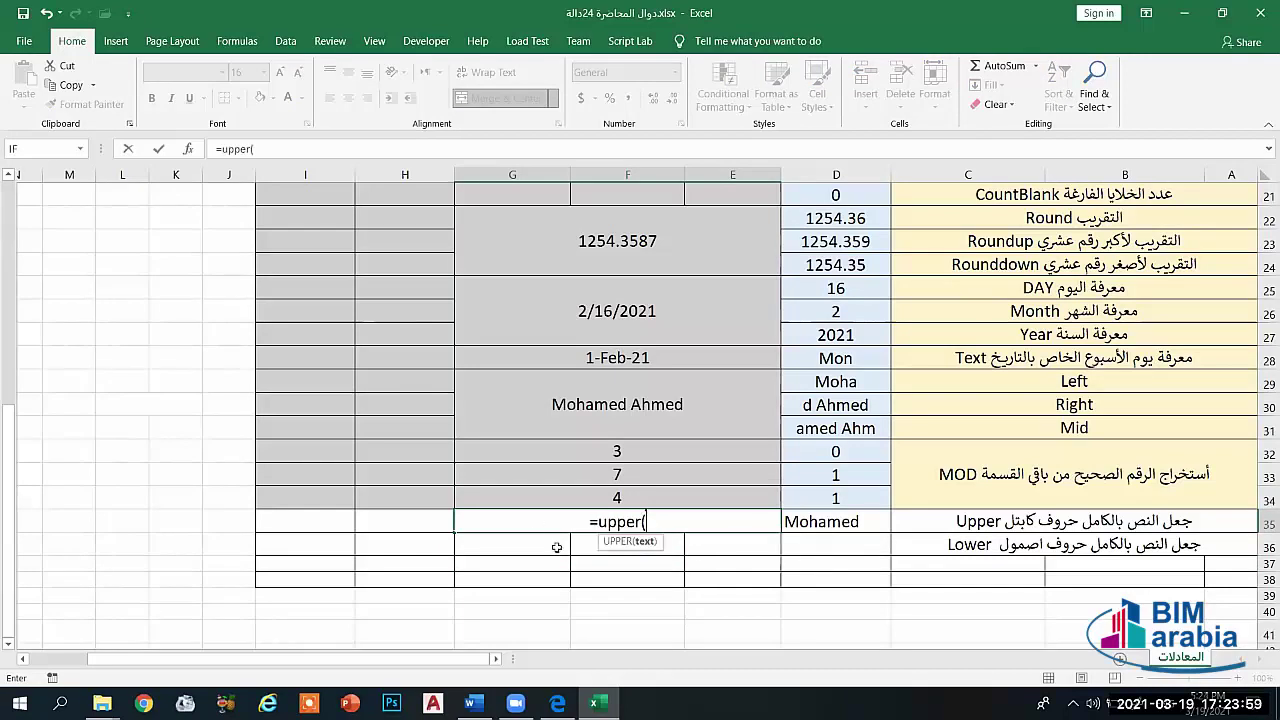
left_click(799, 519)
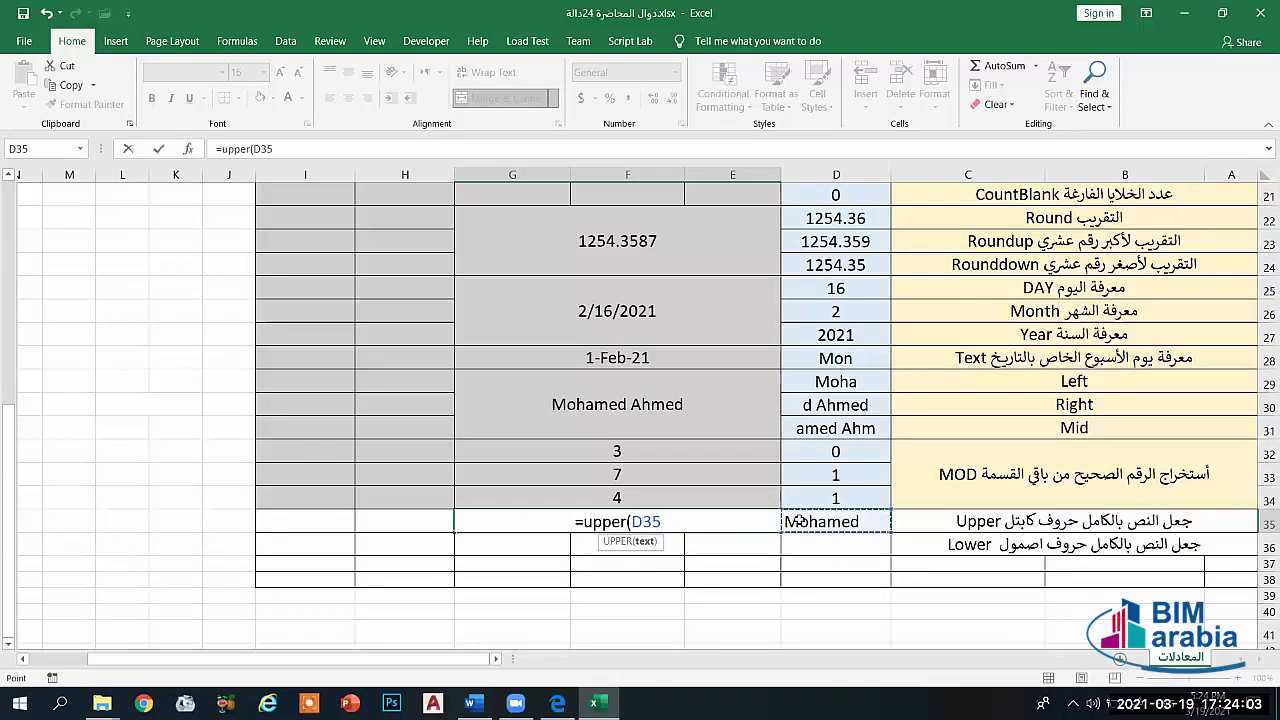
type(")")
key("Return")
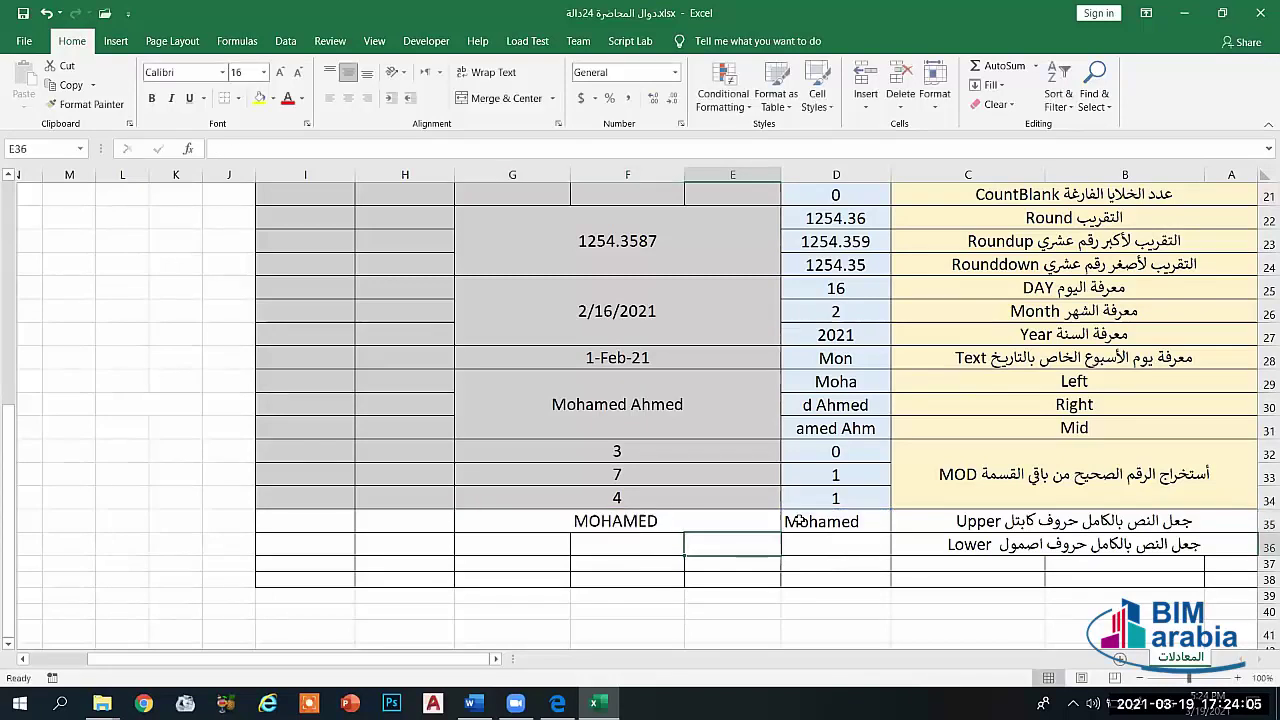
left_click_drag(733, 521, 500, 521)
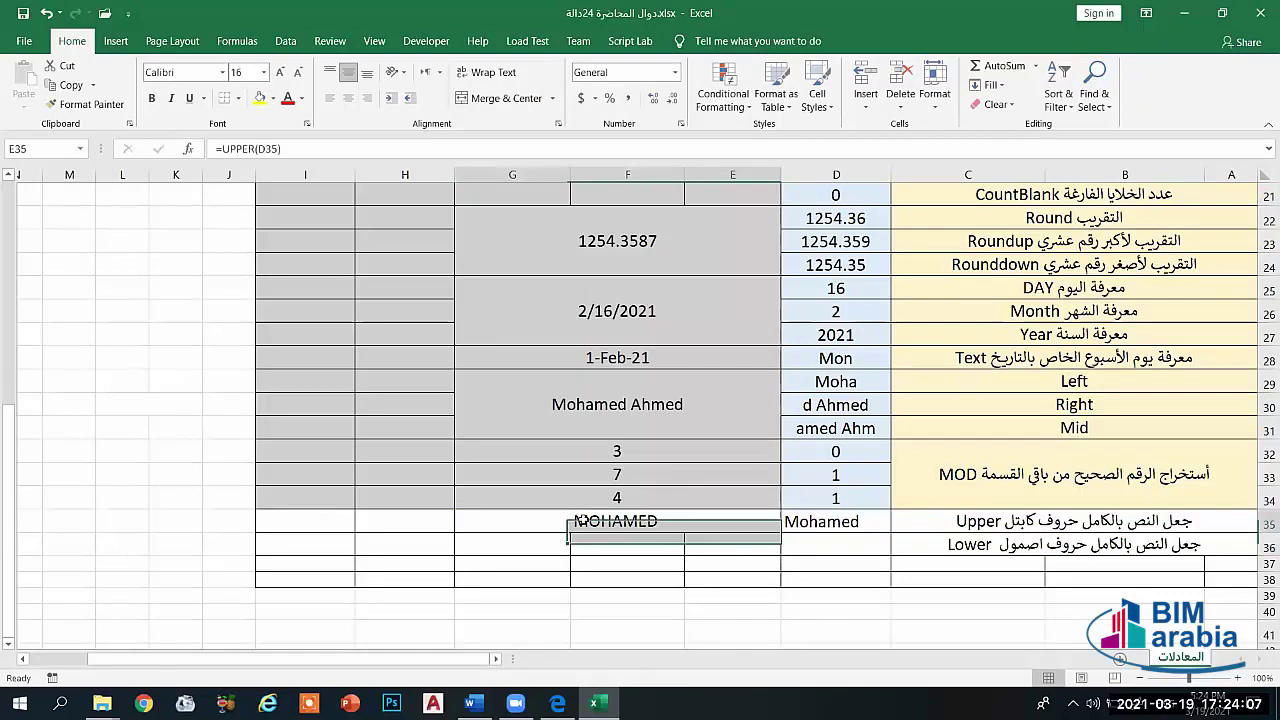
key("alt+h")
key("m")
key("c")
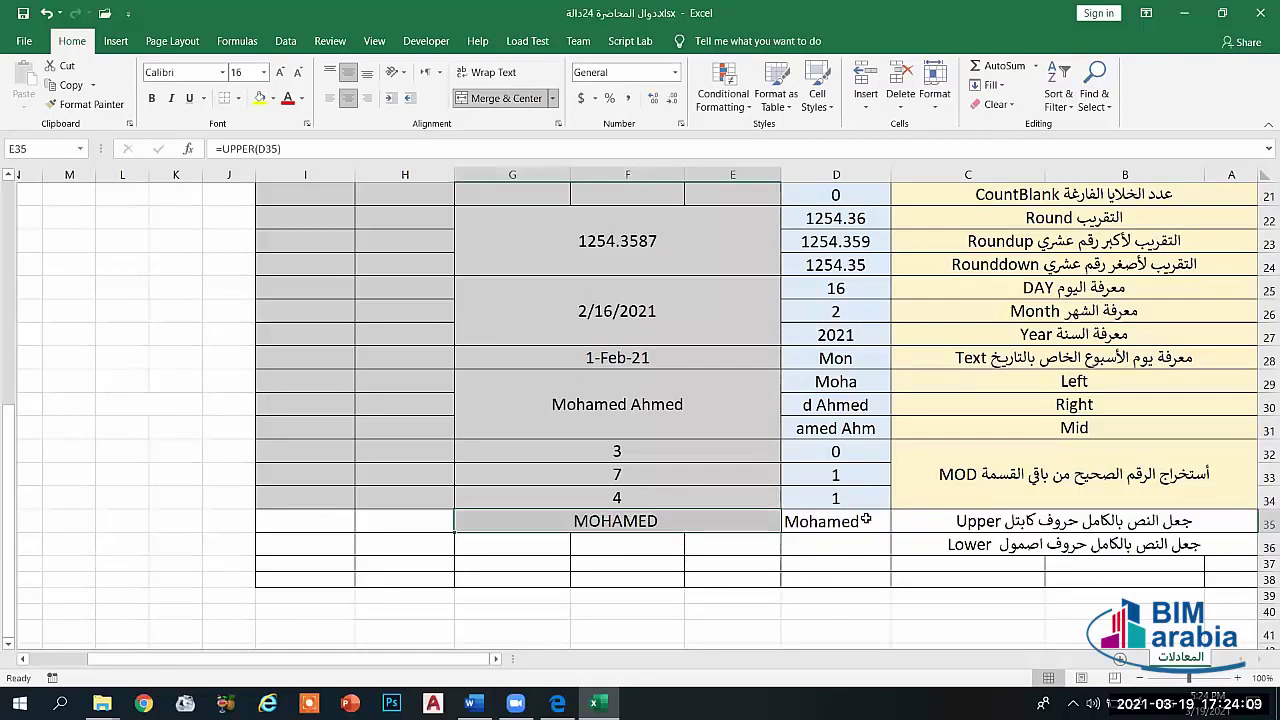
left_click(860, 520)
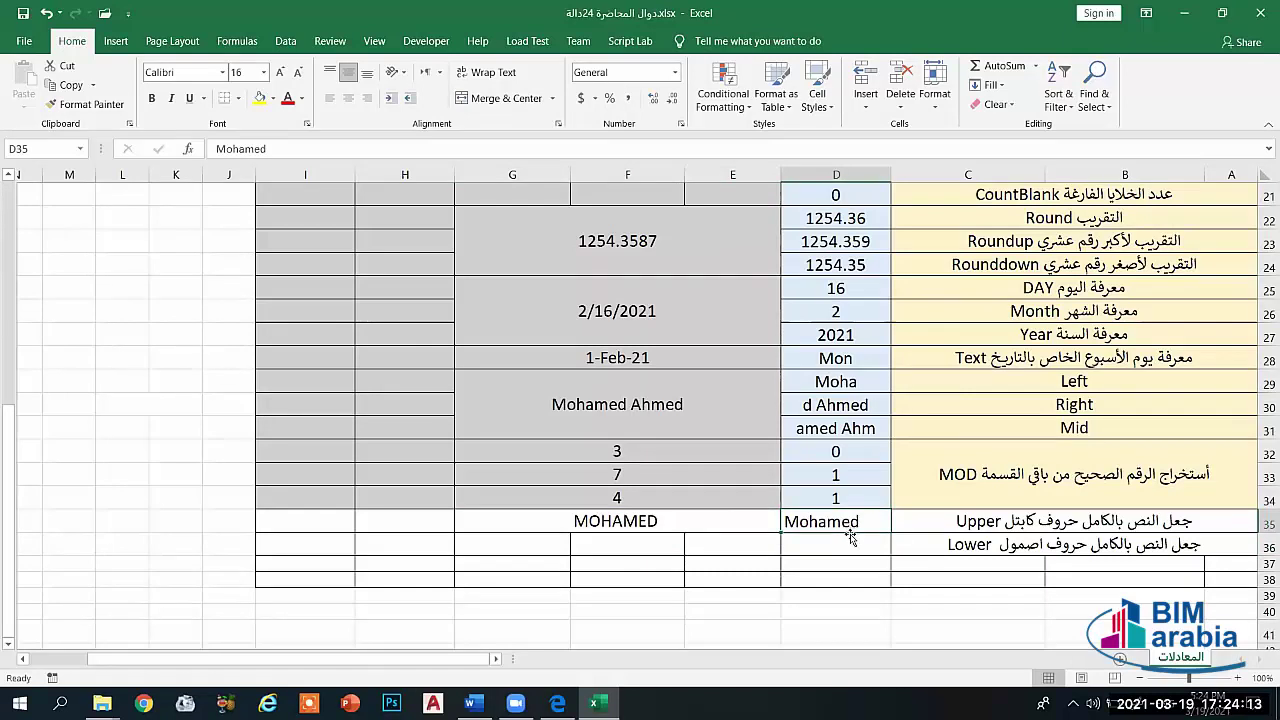
Type a sample name in D36 and put =LOWER(D36) in merged cell E36:G36.
left_click(842, 544)
type("M")
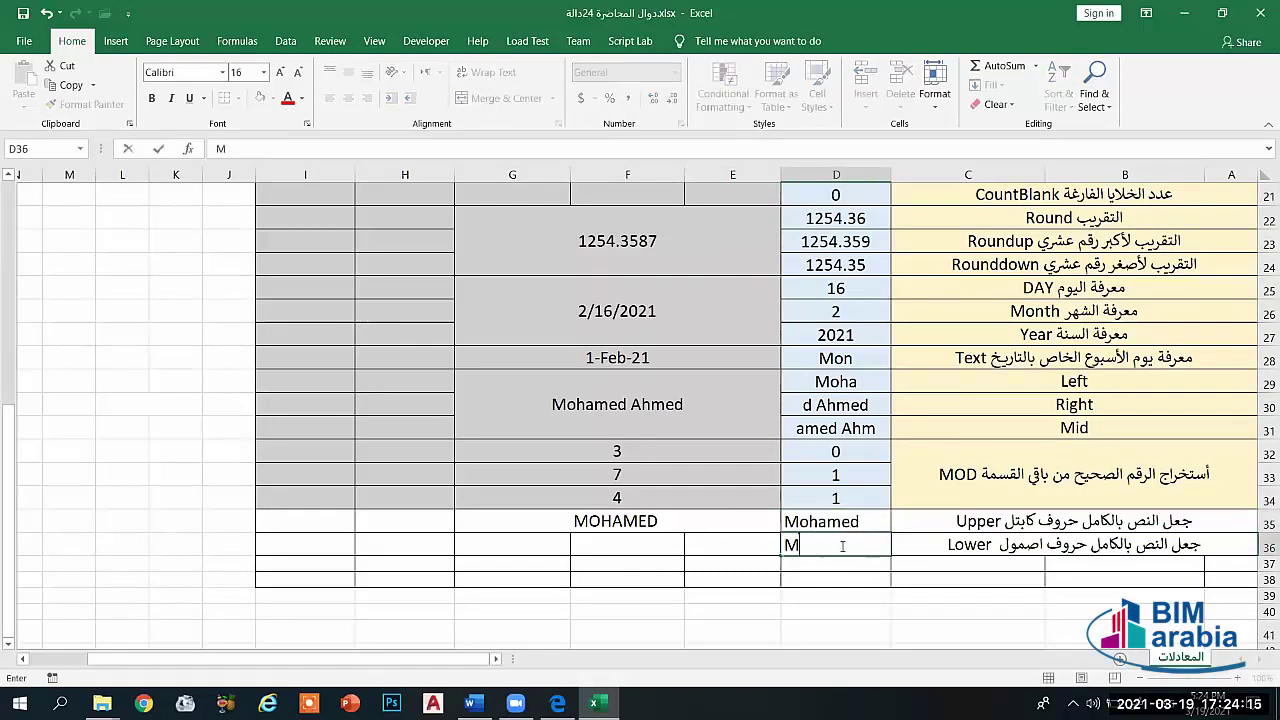
type("ohamed")
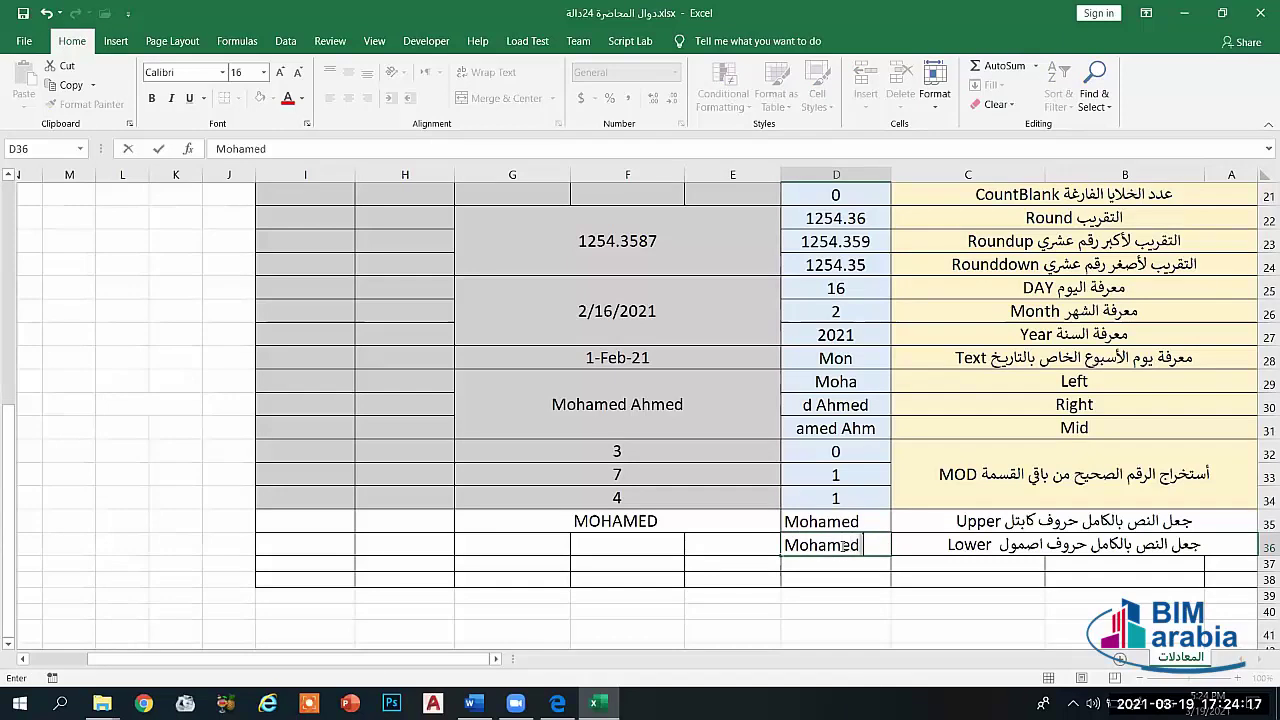
left_click_drag(720, 550, 515, 545)
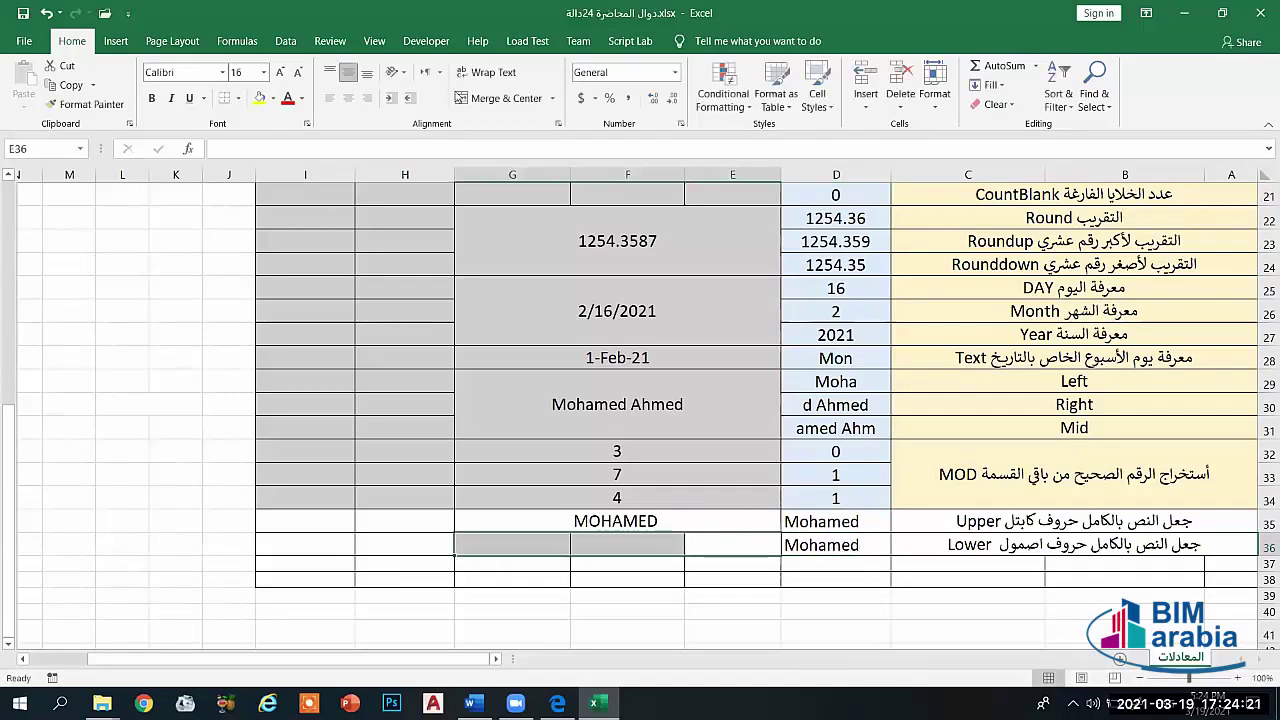
left_click(500, 98)
type("=")
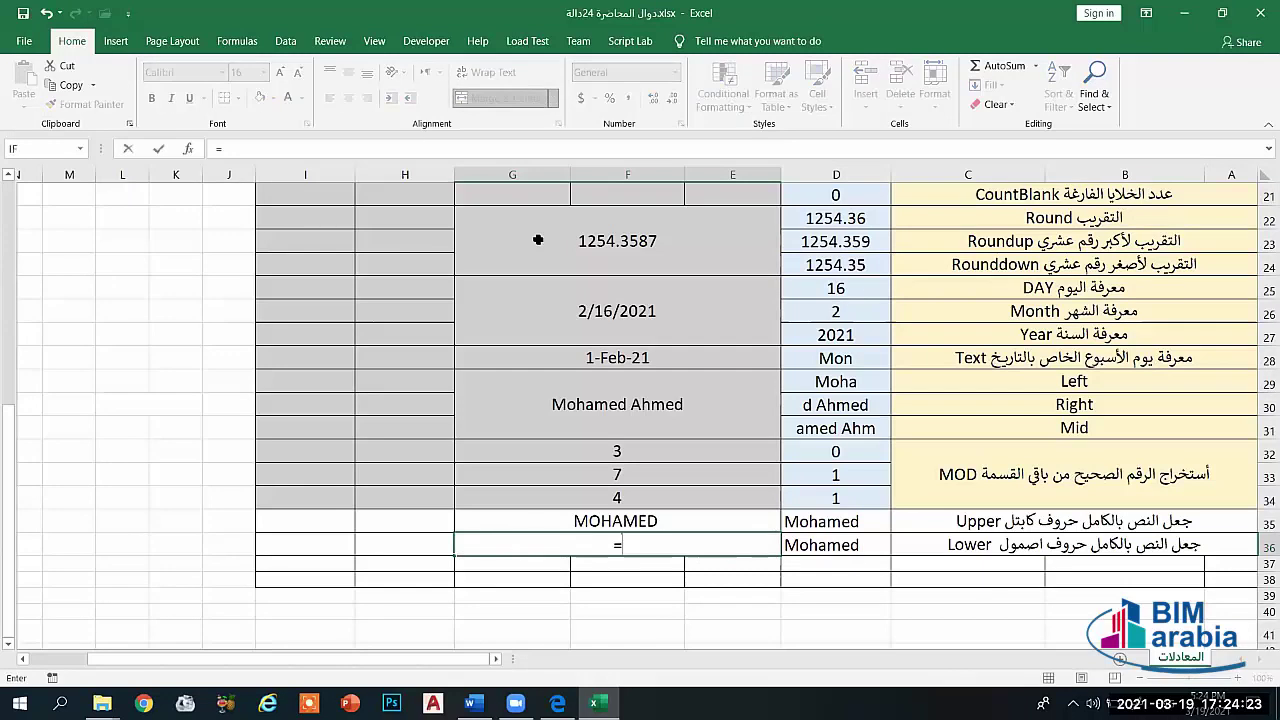
type("lower")
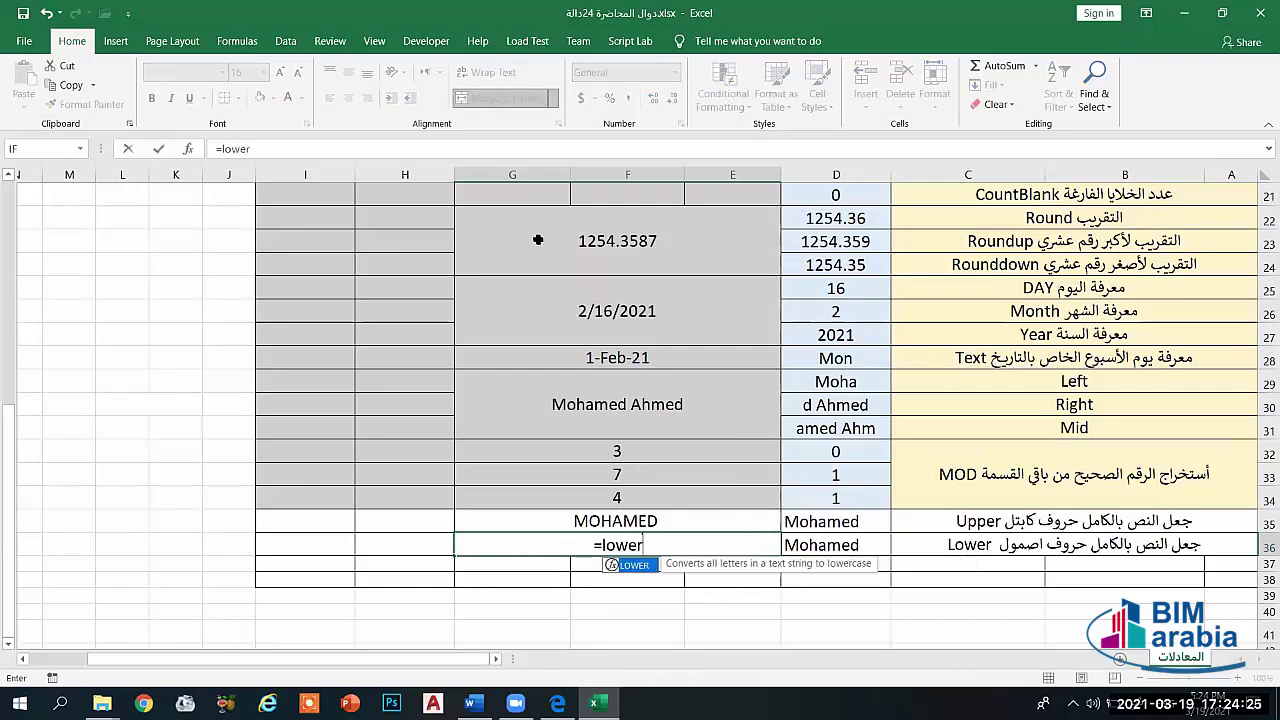
type("(")
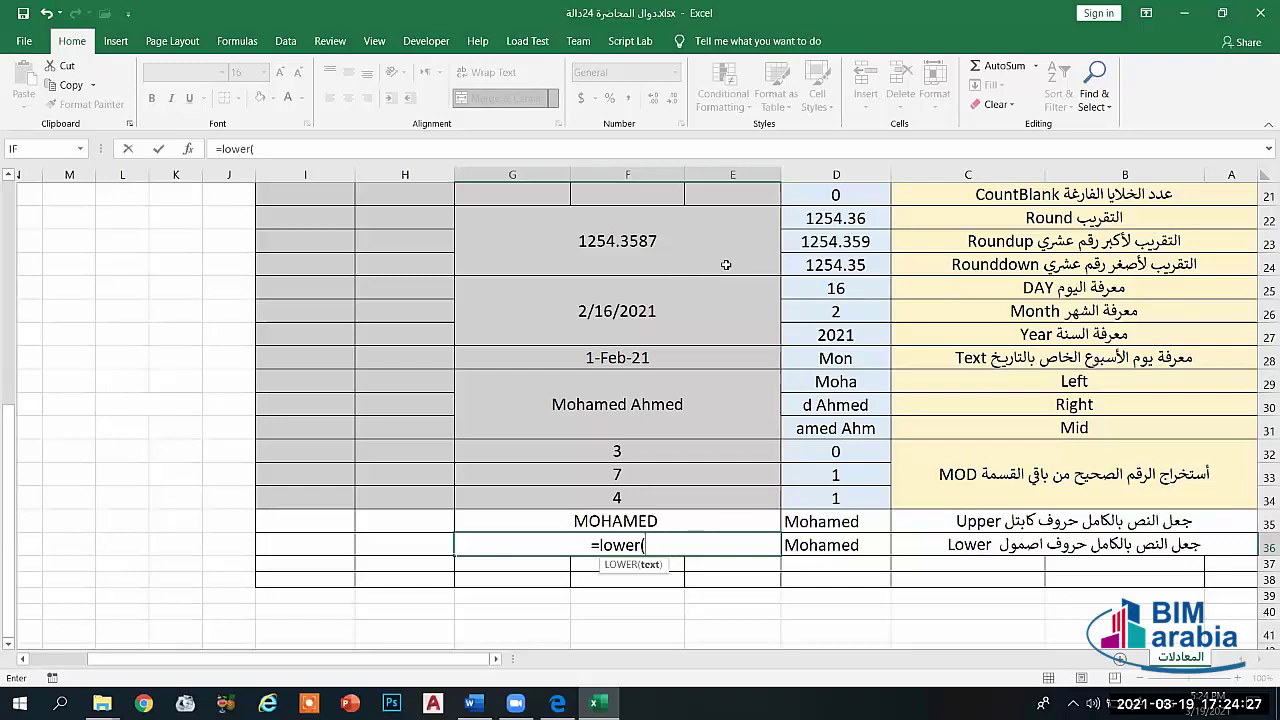
left_click(815, 541)
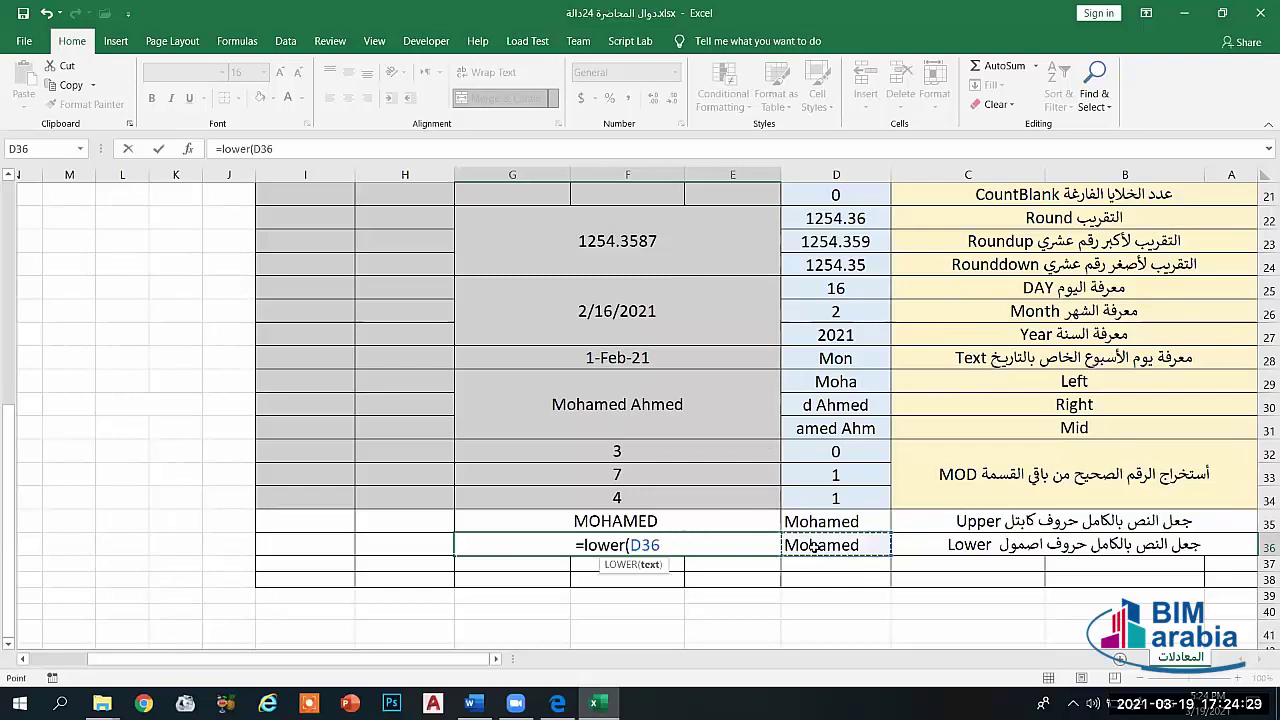
type(")")
key("Return")
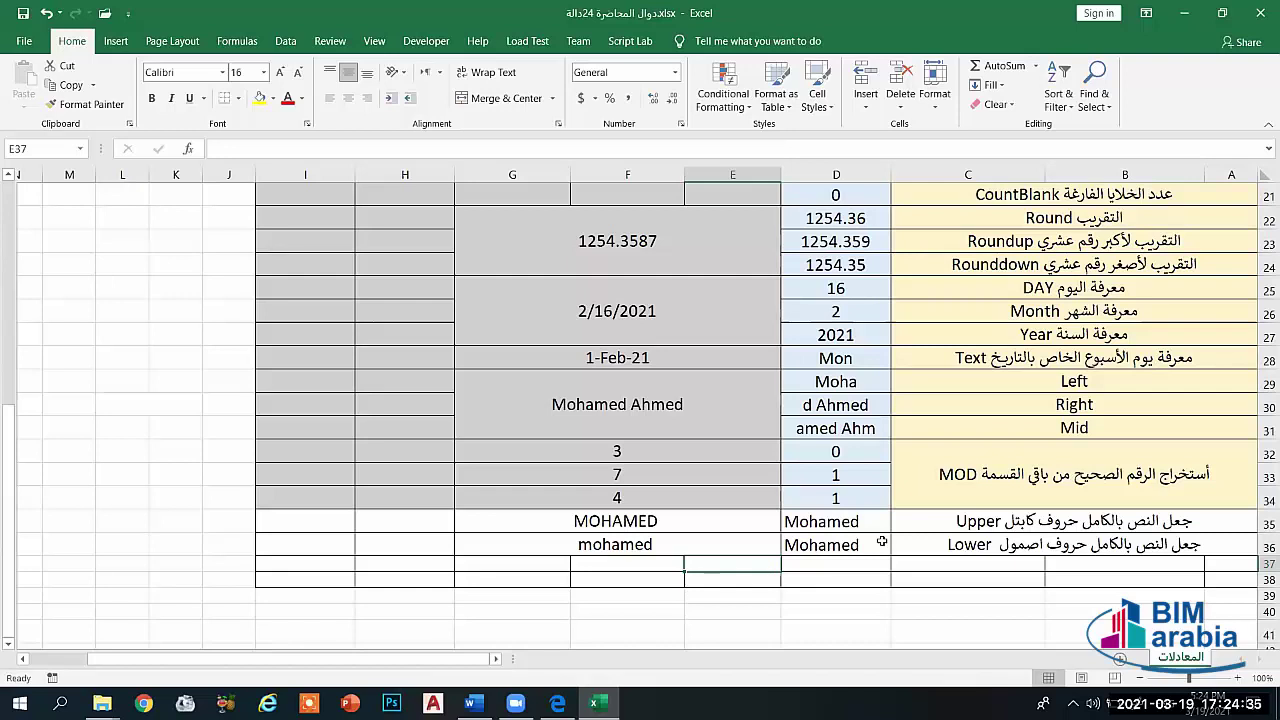
left_click(851, 562)
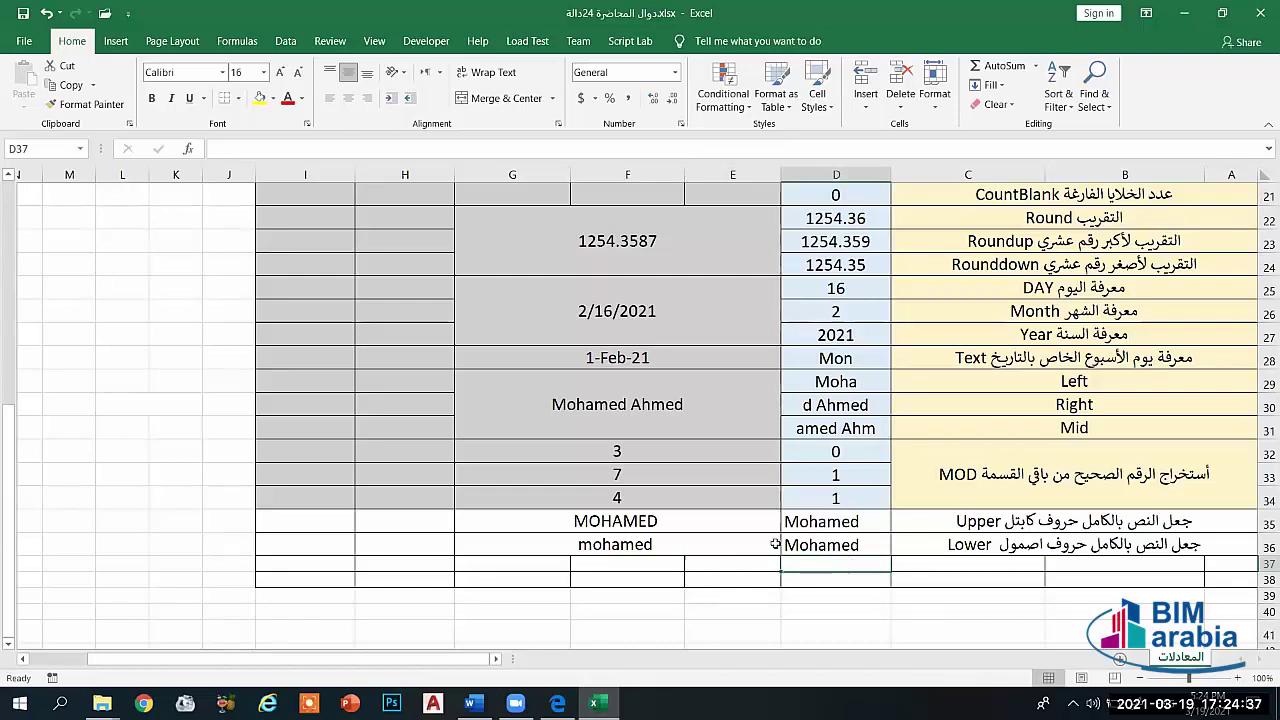
left_click_drag(730, 562, 543, 562)
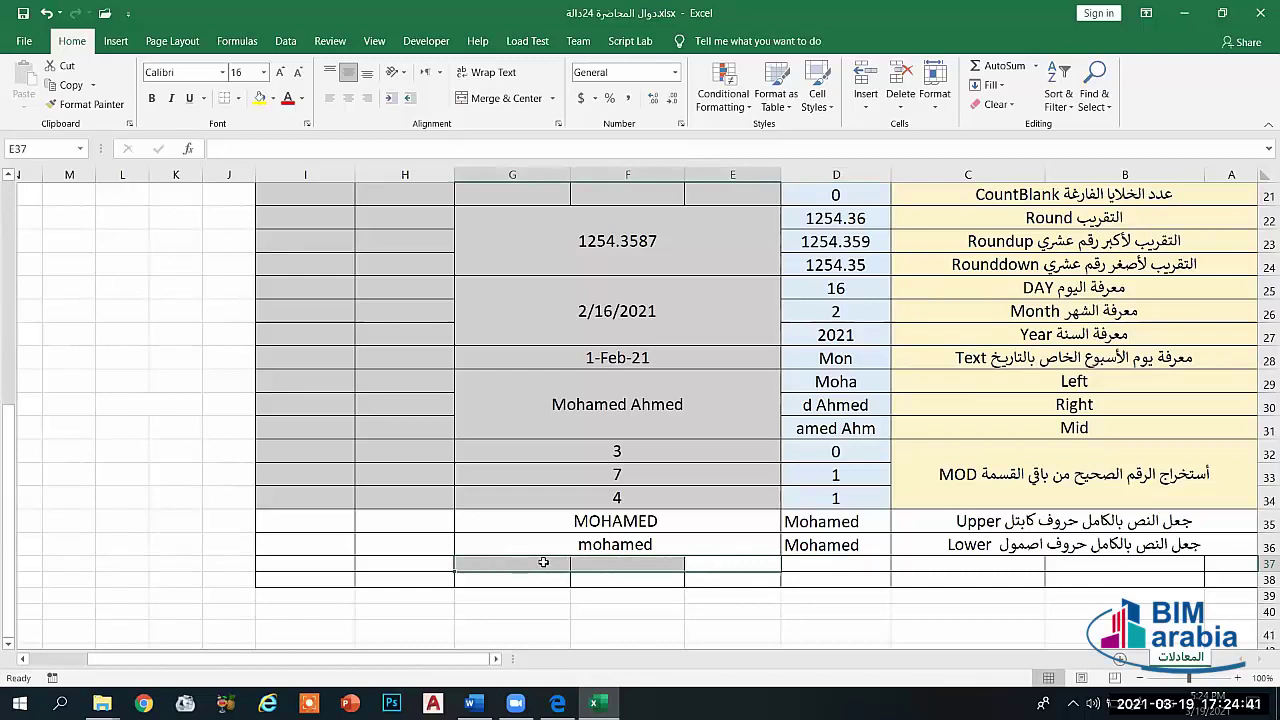
Merge E37:G37 and enter =PROPER(D36) in it.
left_click(478, 103)
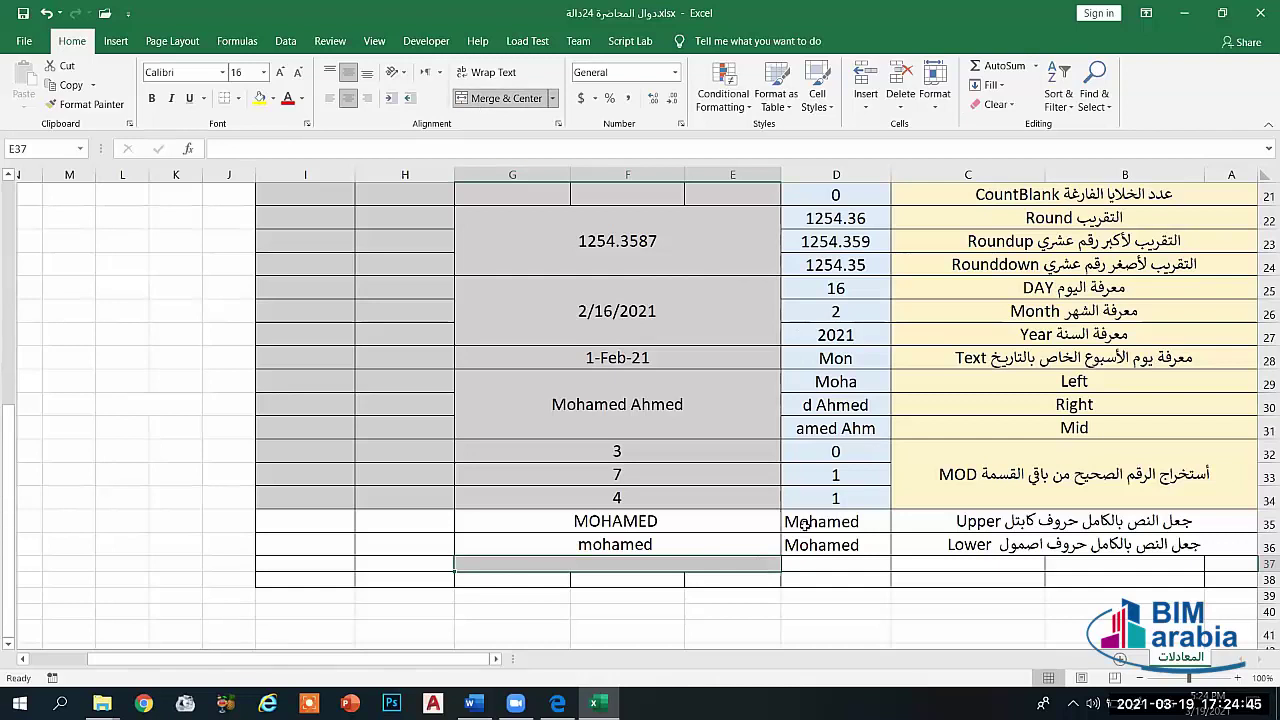
type("=")
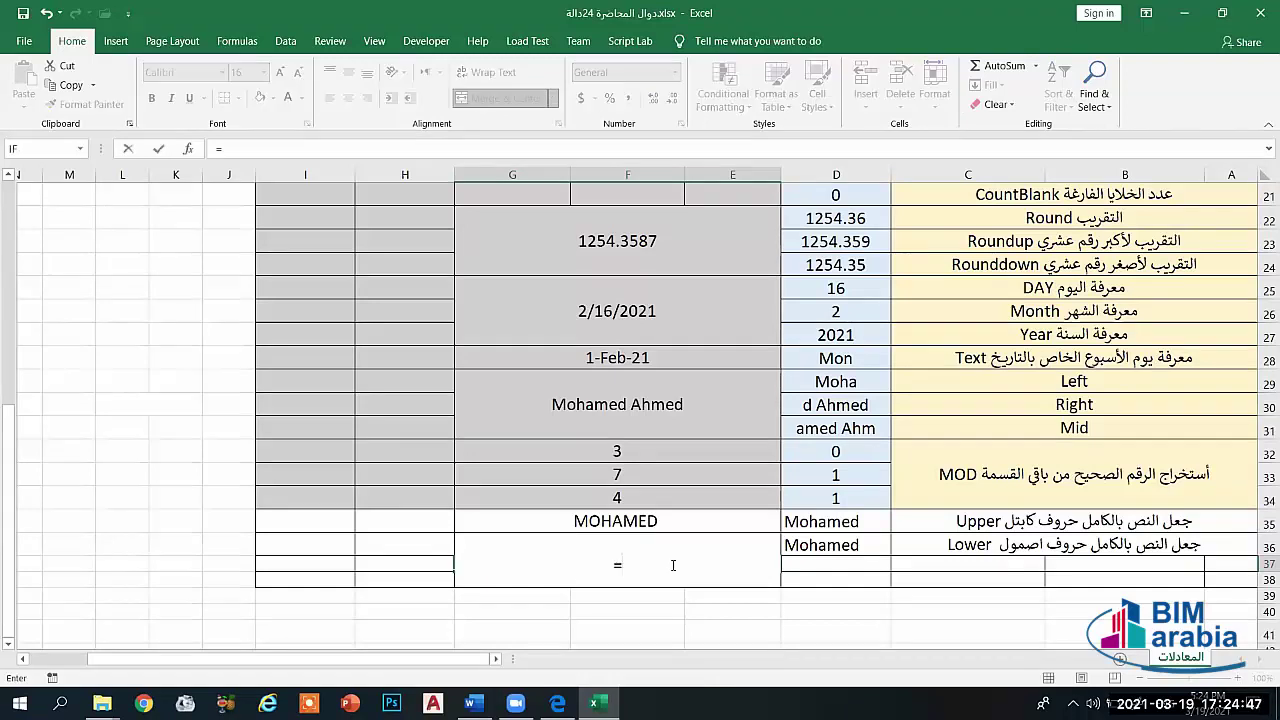
type("p")
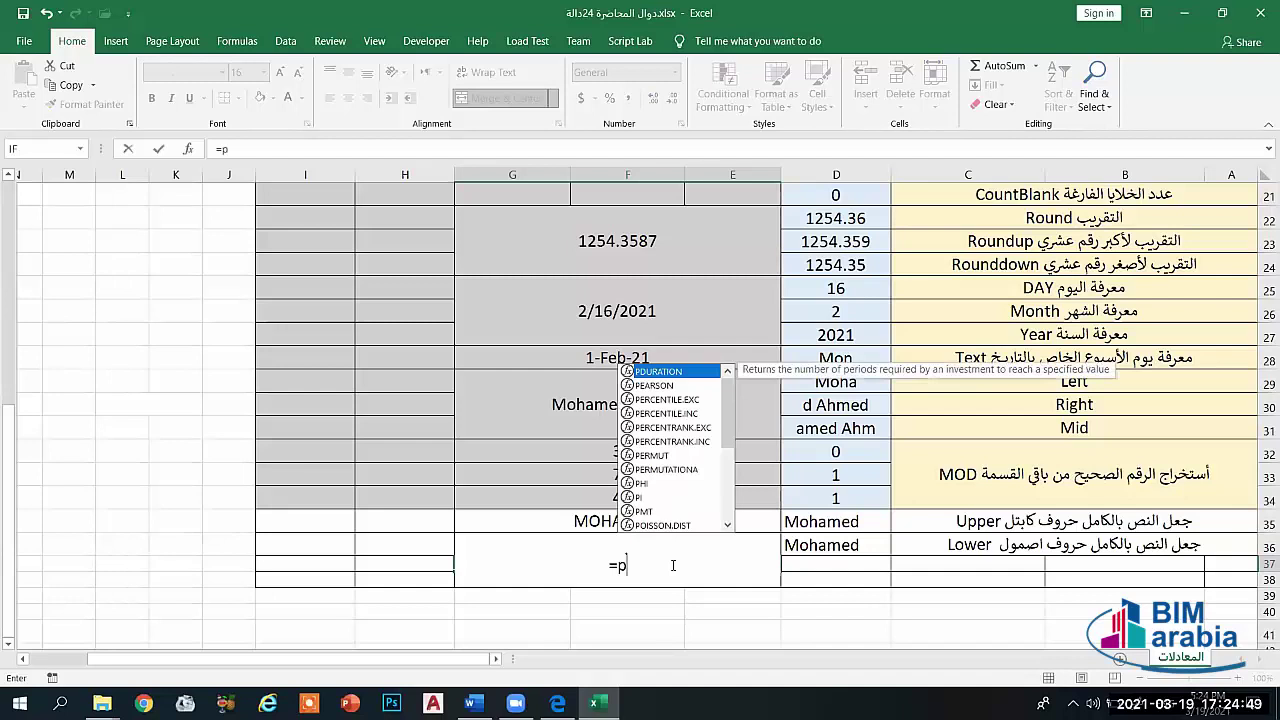
type("rop")
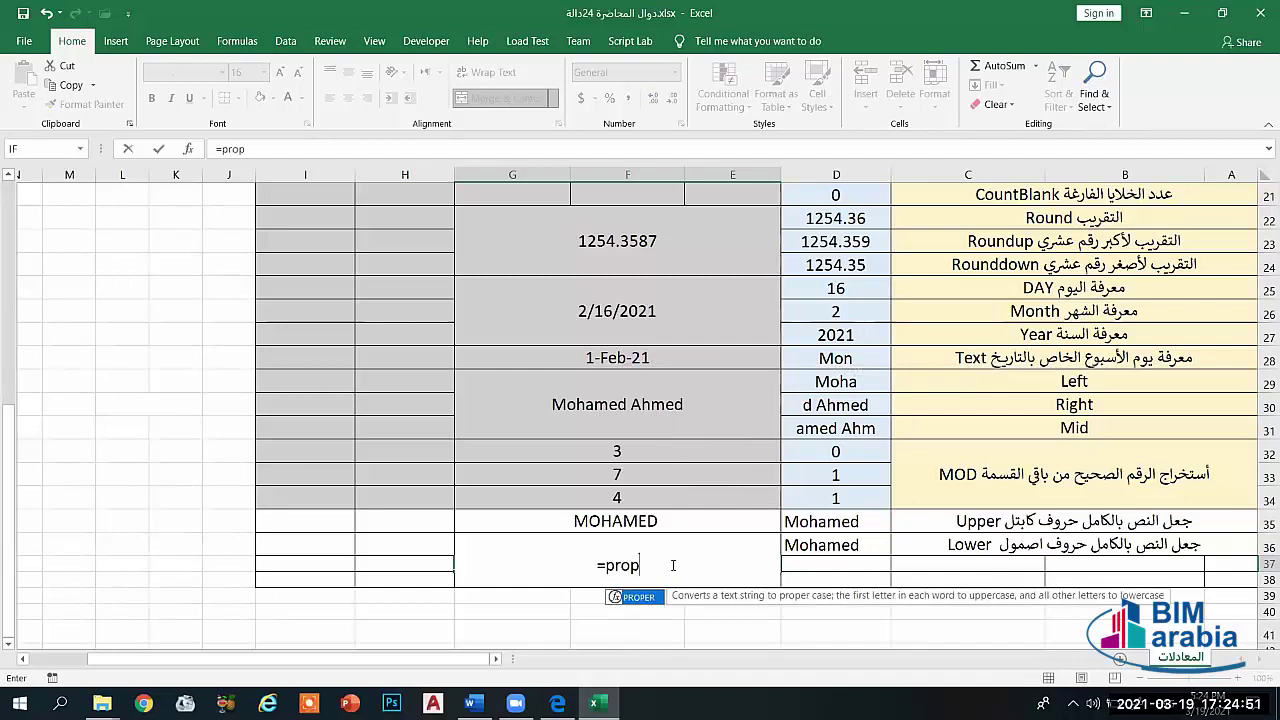
type("er")
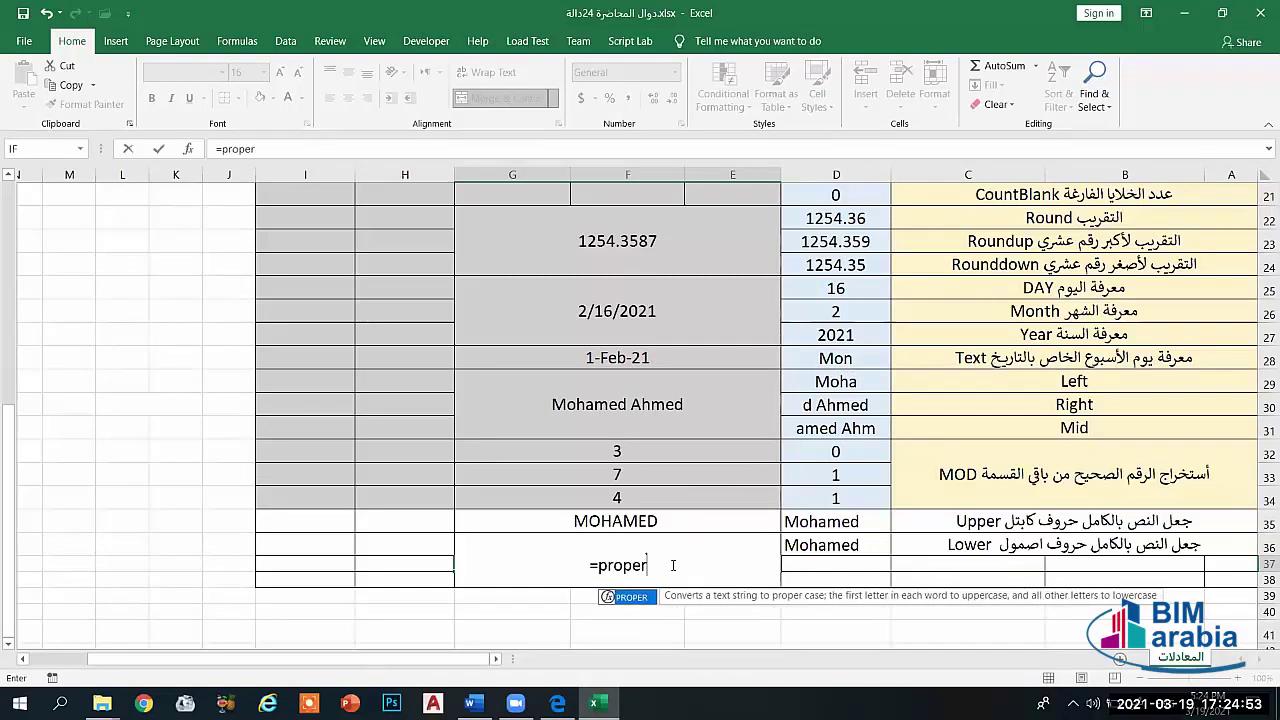
type("(")
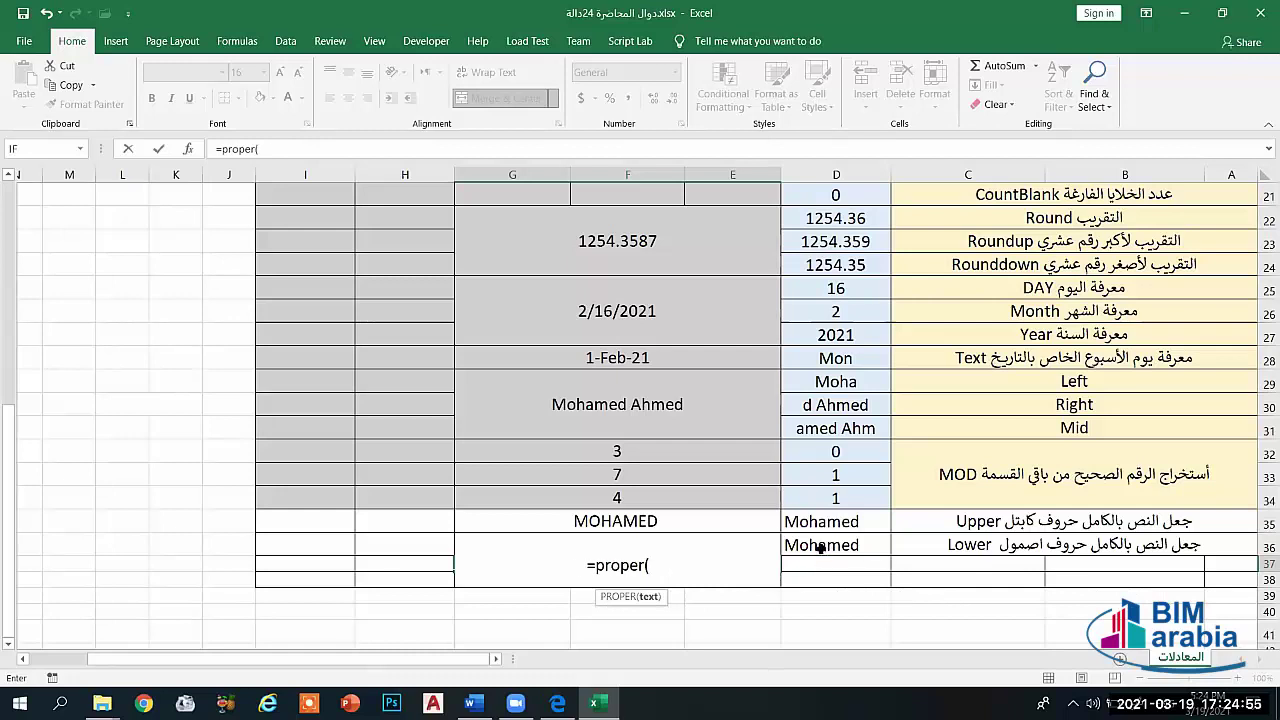
left_click(820, 548)
type(")")
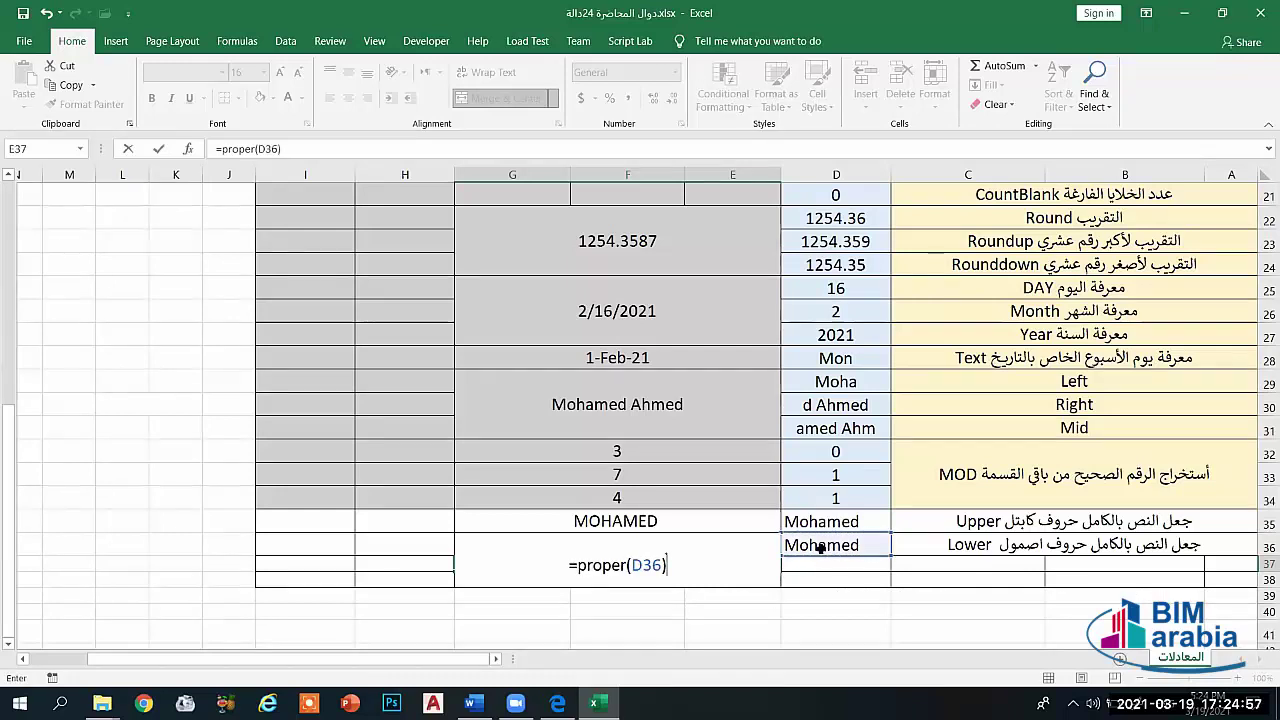
key("Return")
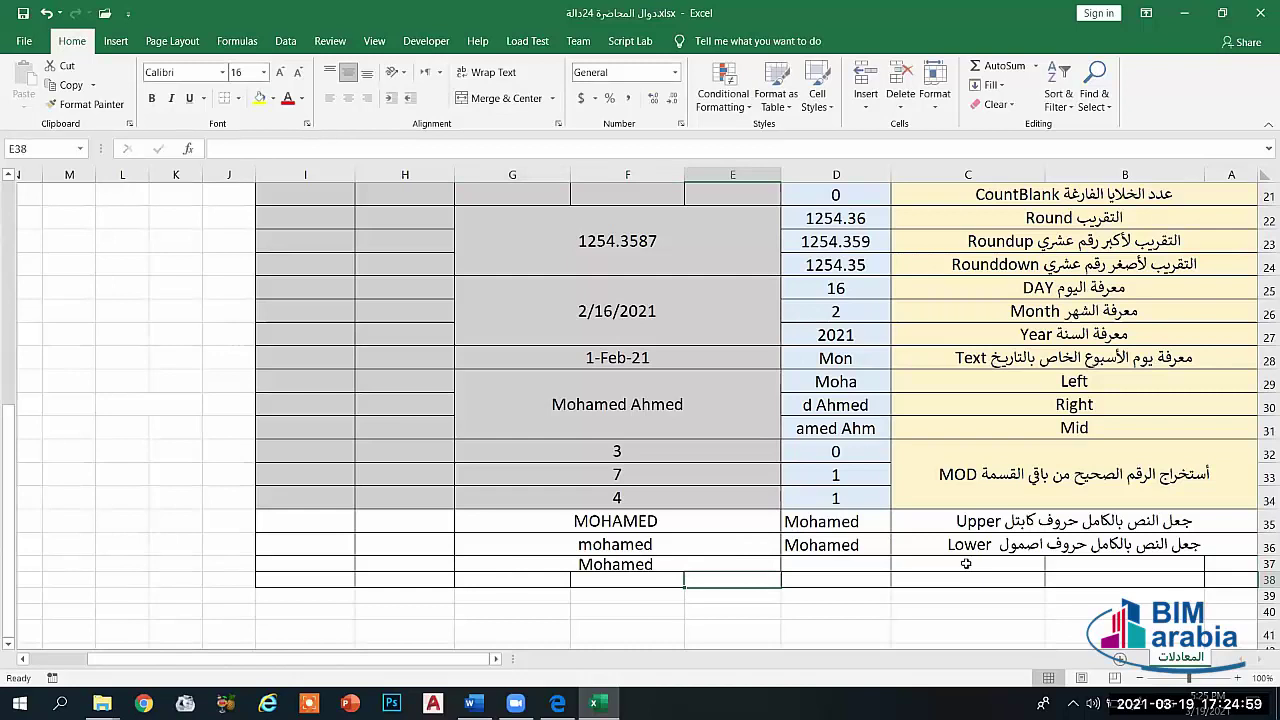
left_click(970, 563)
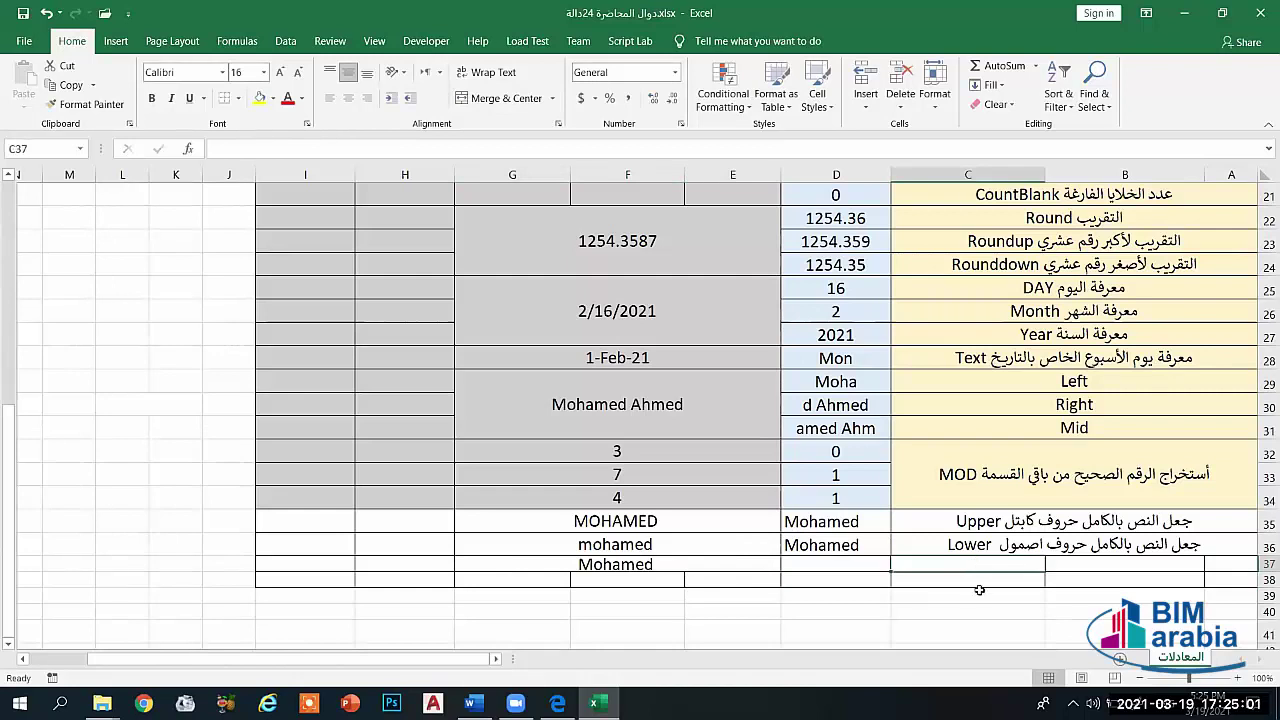
Merge A37:C37 and type the label 'PROPER جعل أول حرف فقط كابتل'.
mouse_move(972, 566)
left_mouse_down()
mouse_move(1197, 577)
mouse_move(1230, 564)
left_mouse_up()
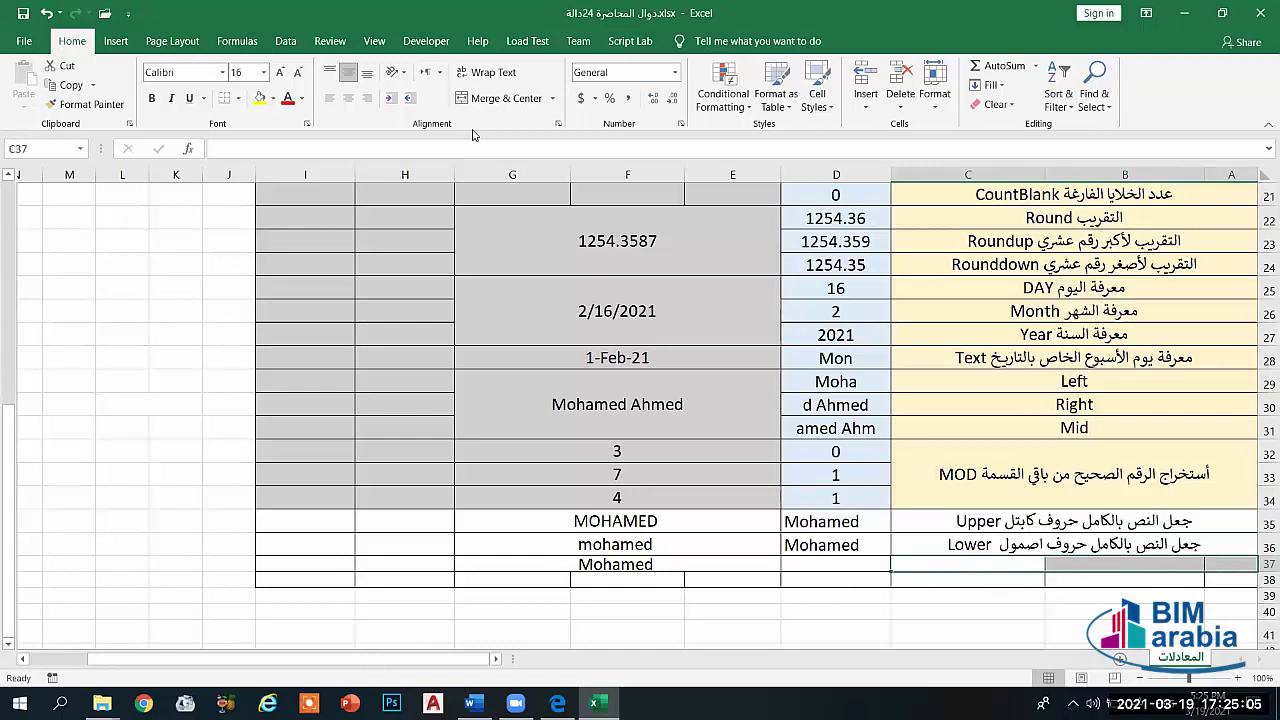
left_click(490, 101)
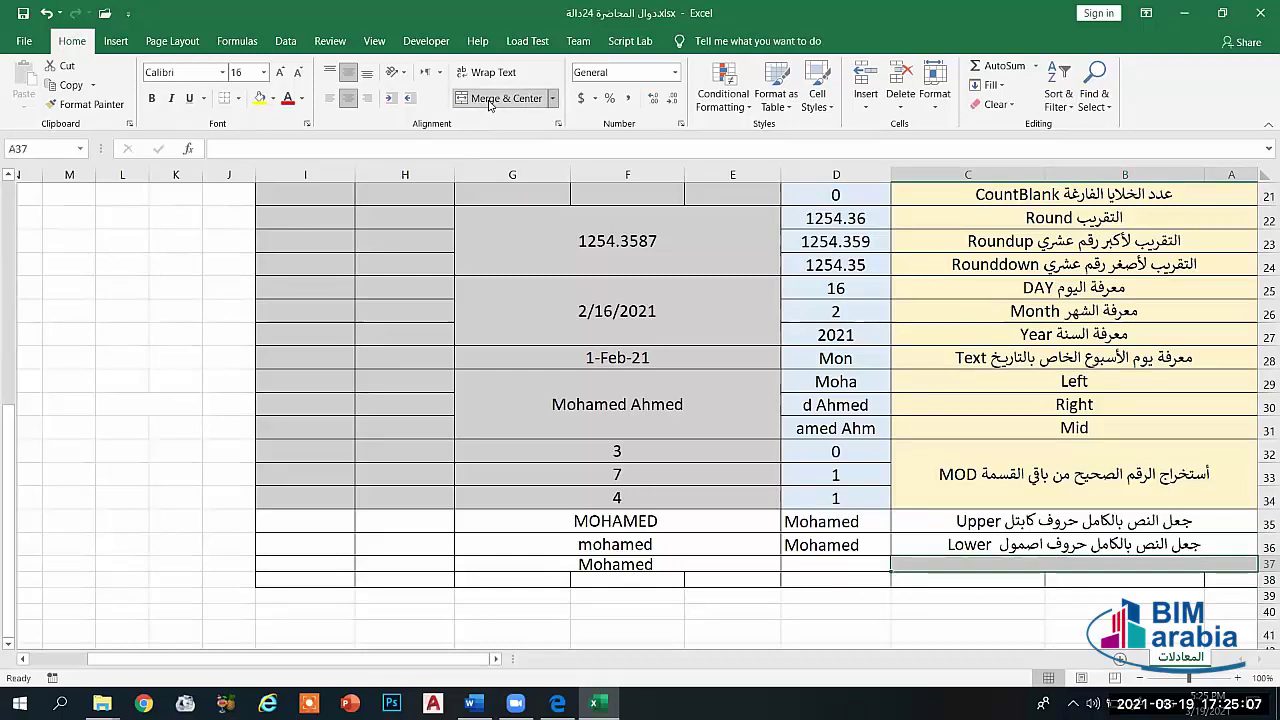
type("PR")
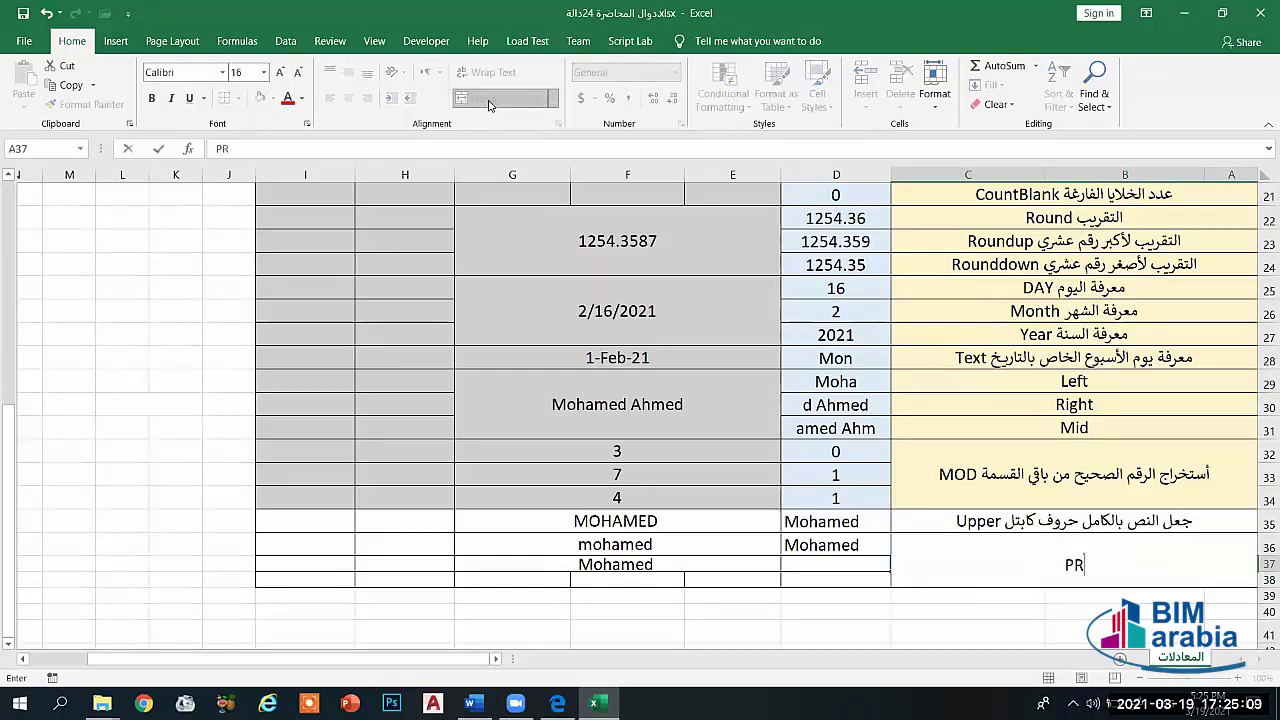
type("OPER ")
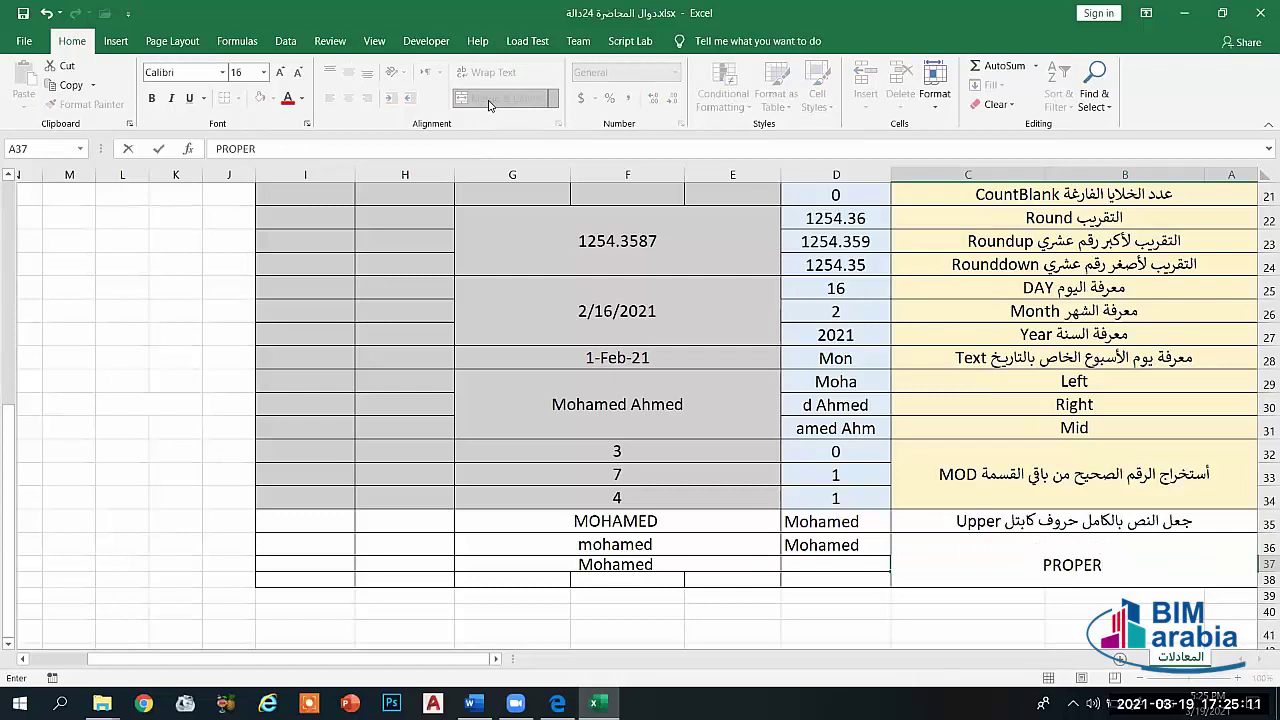
type("جعل")
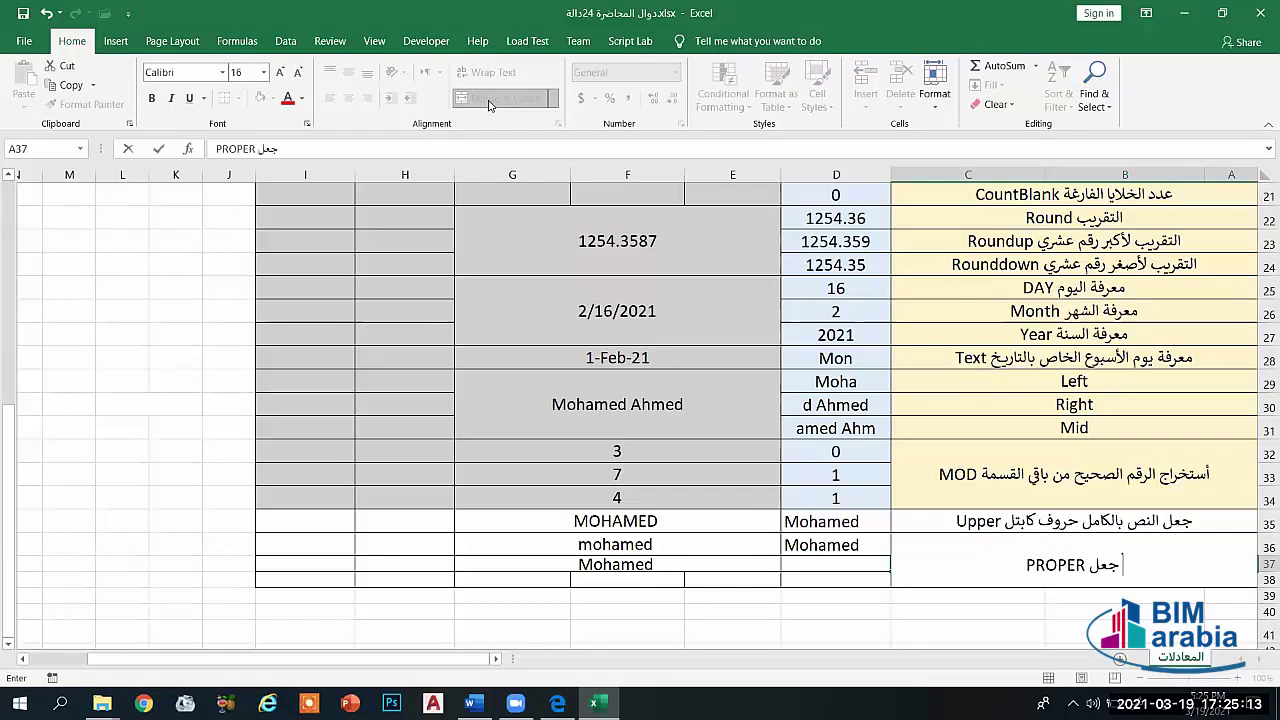
type(" أول حرف فق")
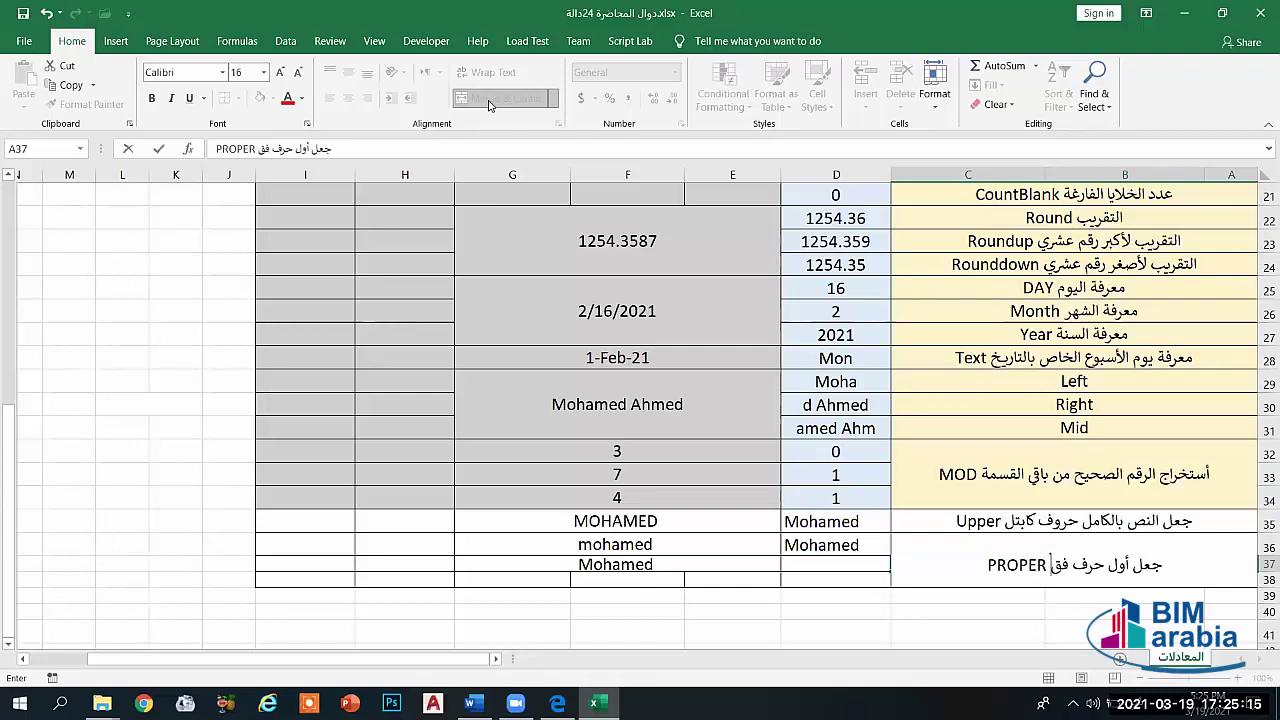
type("ط كابتل")
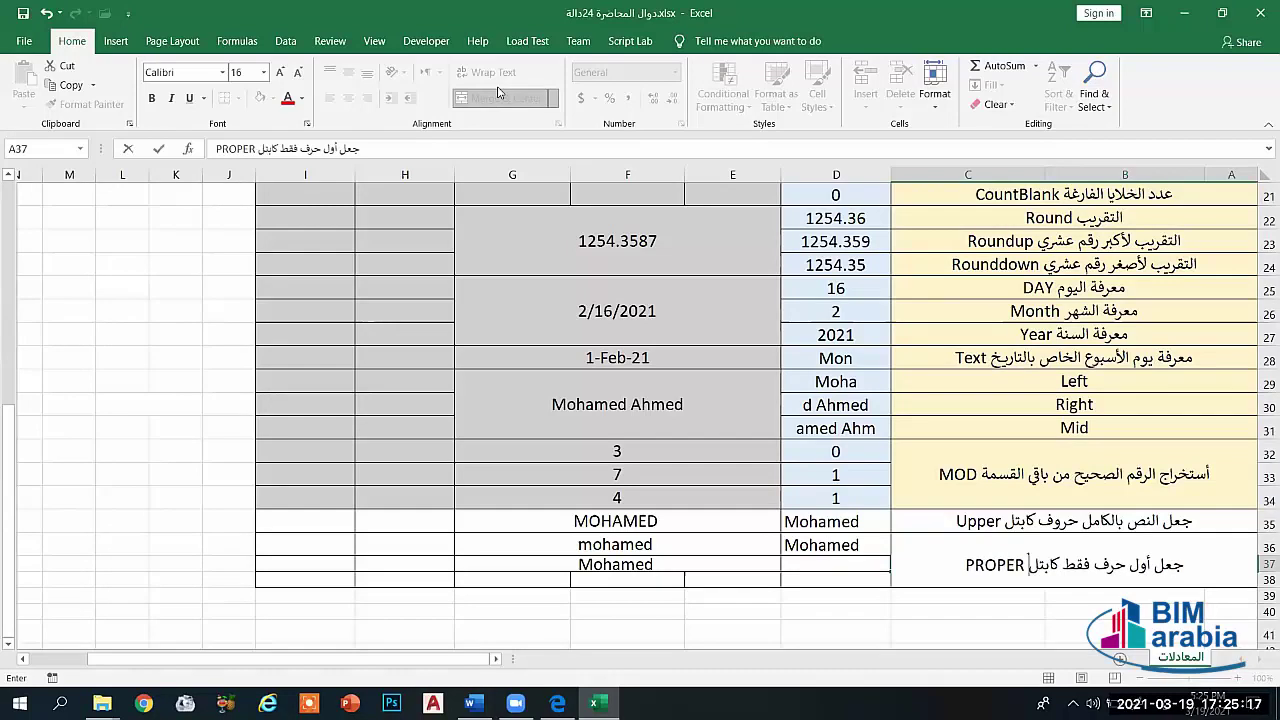
left_click(790, 628)
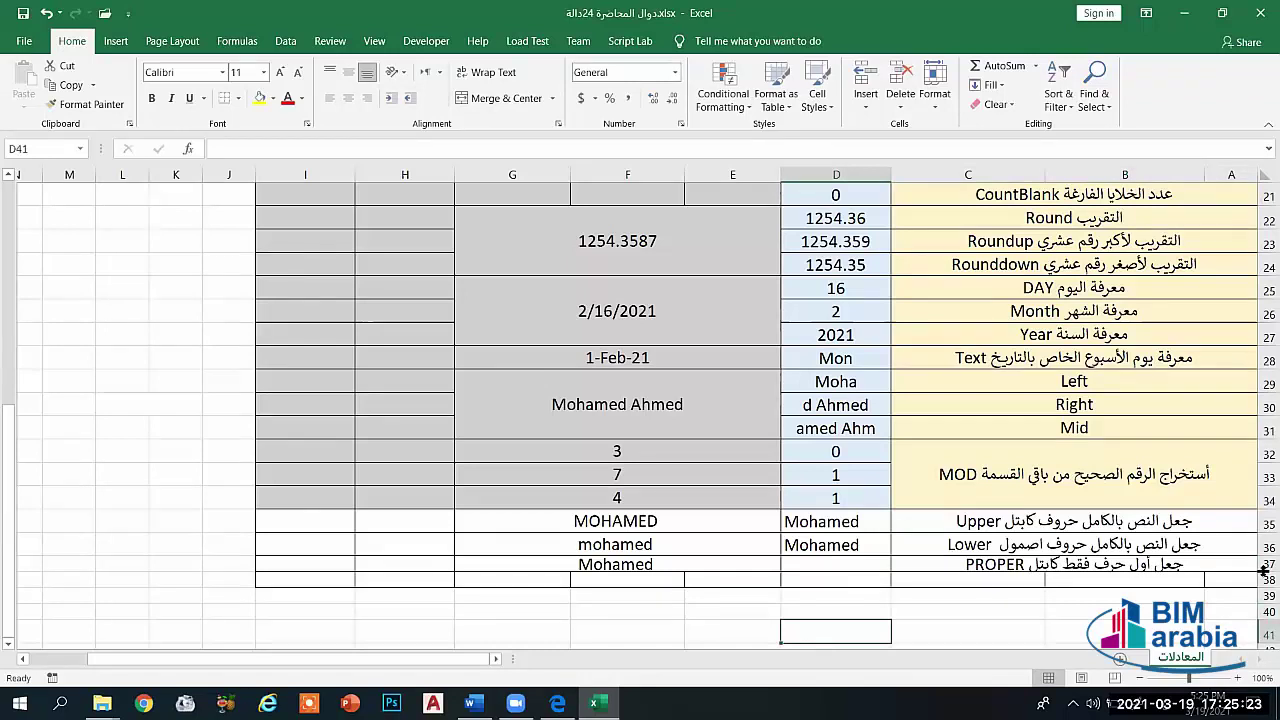
Make row 37 slightly taller and centre the Upper and Lower names in D35:D36.
left_click_drag(1263, 570, 1263, 577)
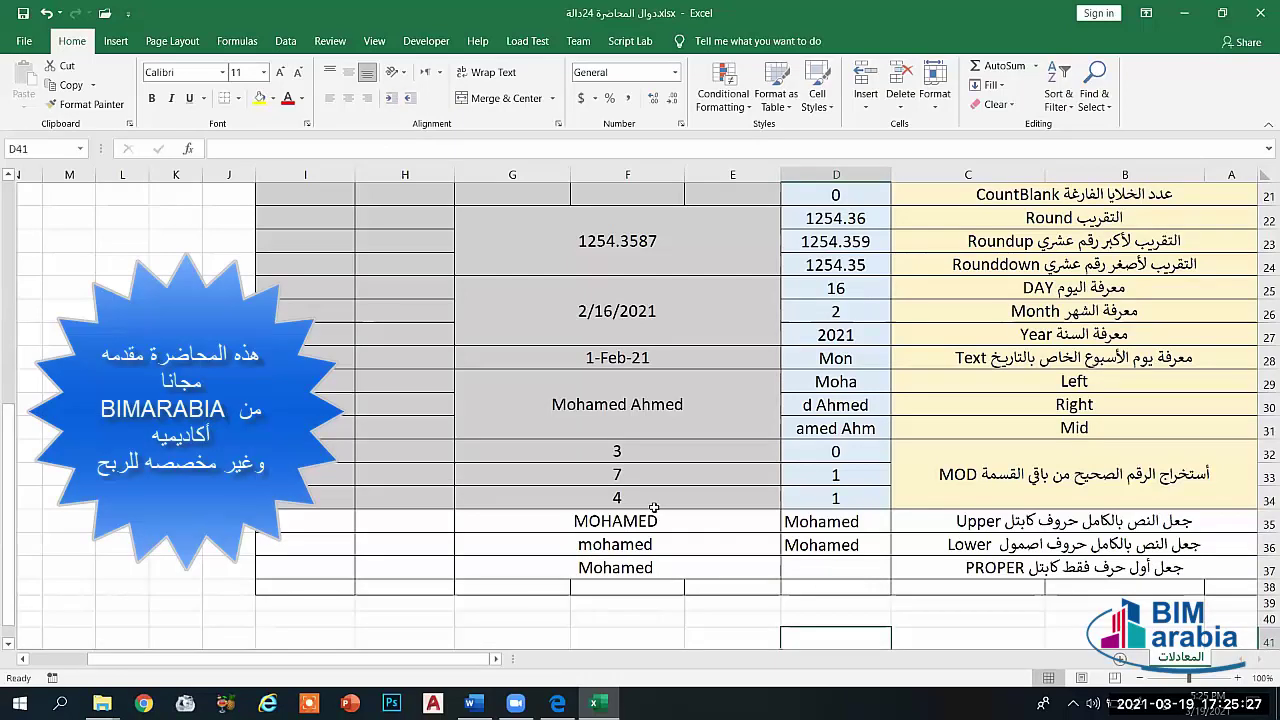
left_click_drag(645, 515, 923, 566)
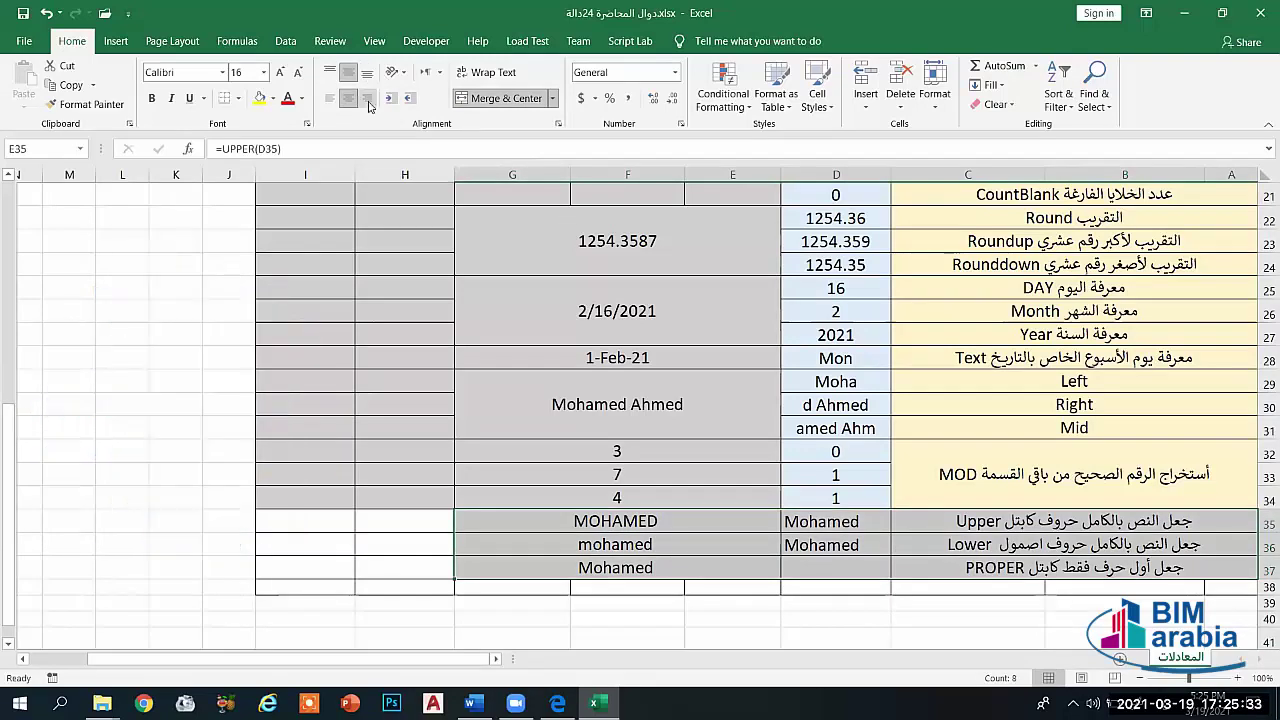
left_click(368, 97)
left_click(348, 97)
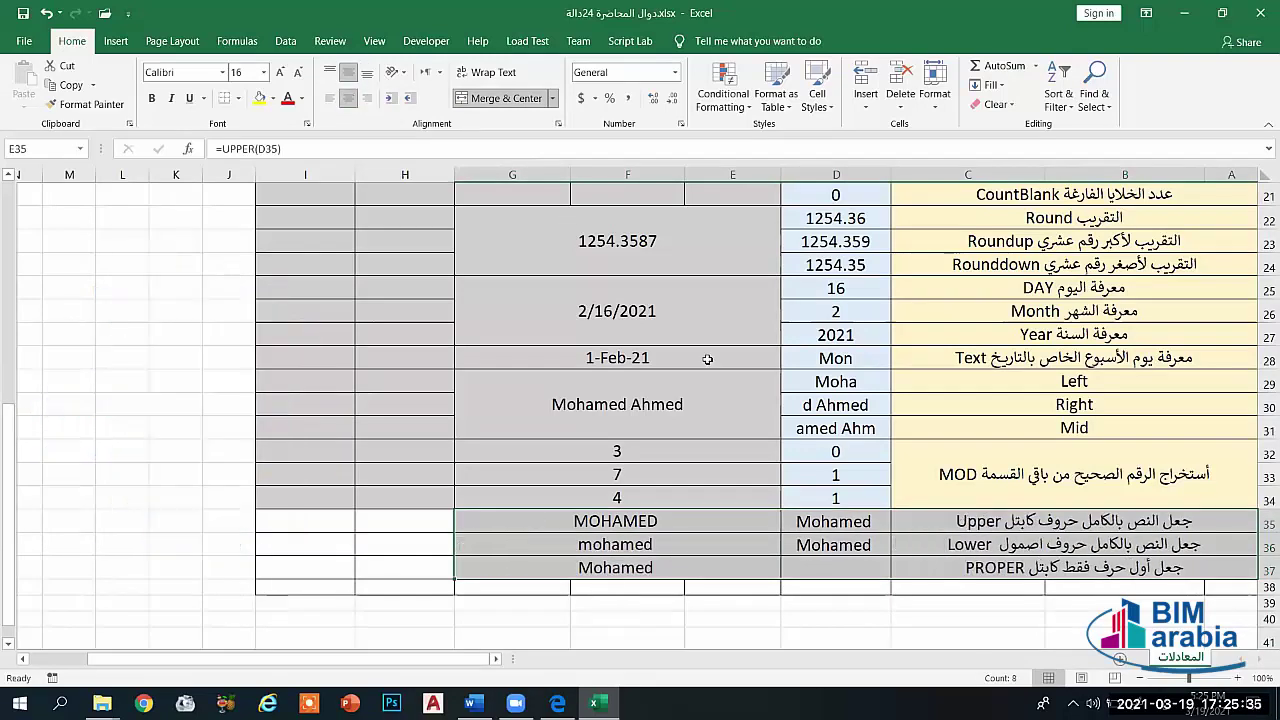
Enter the sample name Mohamed in D37 beside the PROPER label.
double_click(833, 565)
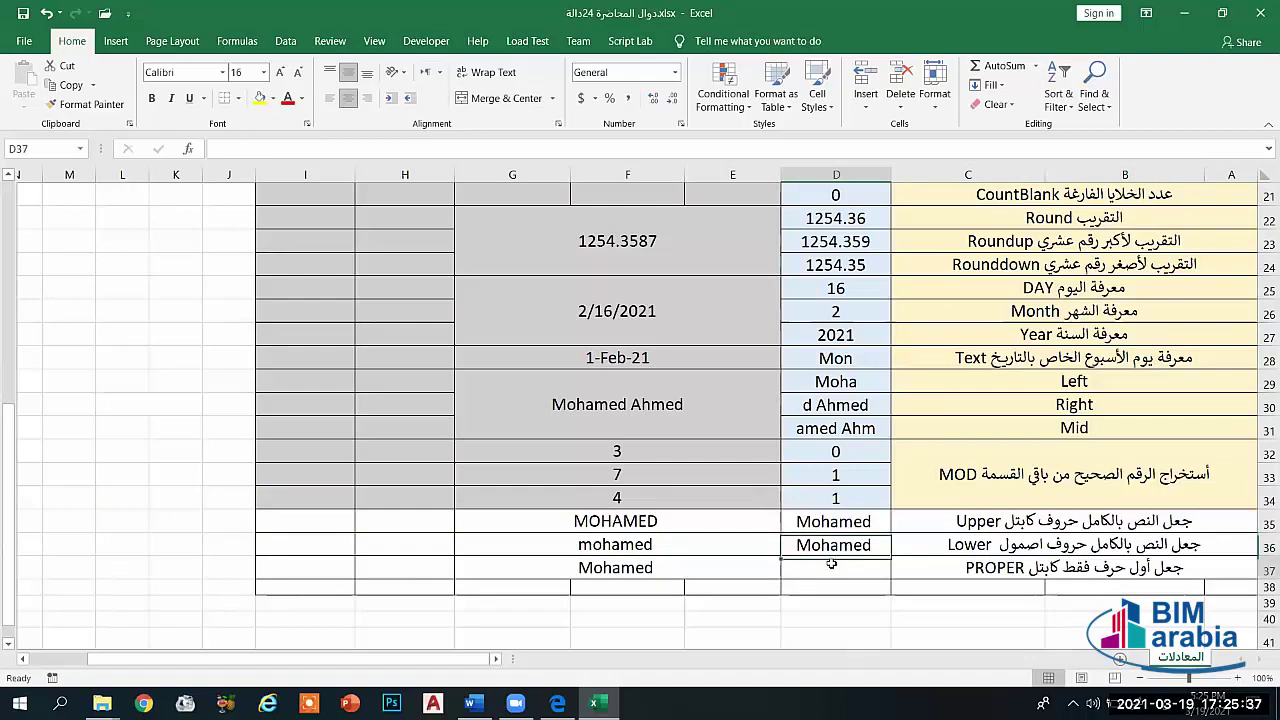
type("ة")
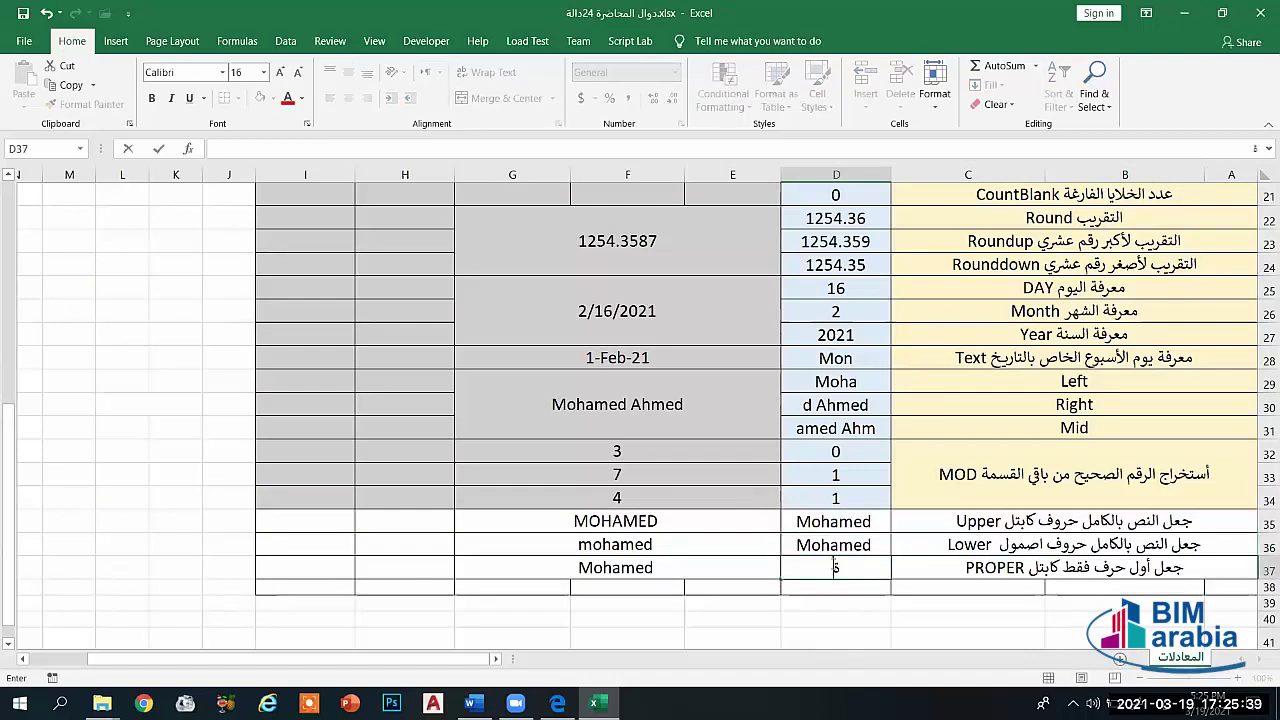
key("BackSpace")
type("Mohamed")
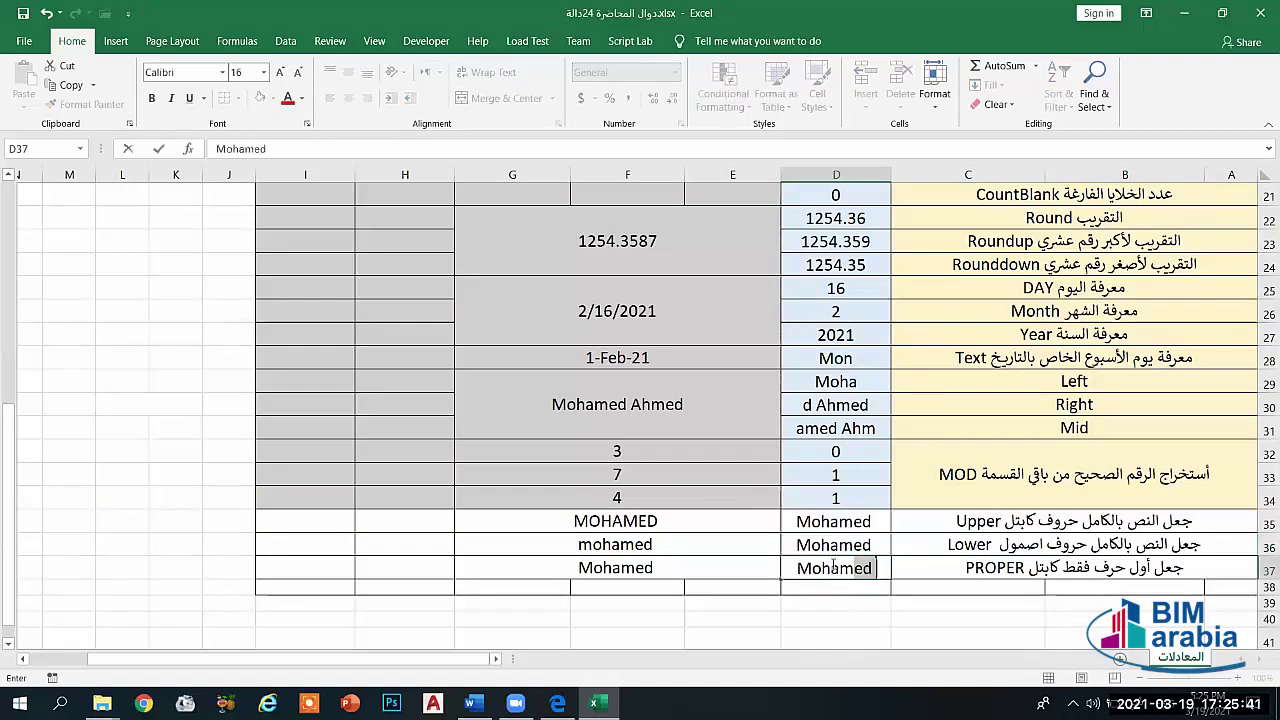
left_click(762, 600)
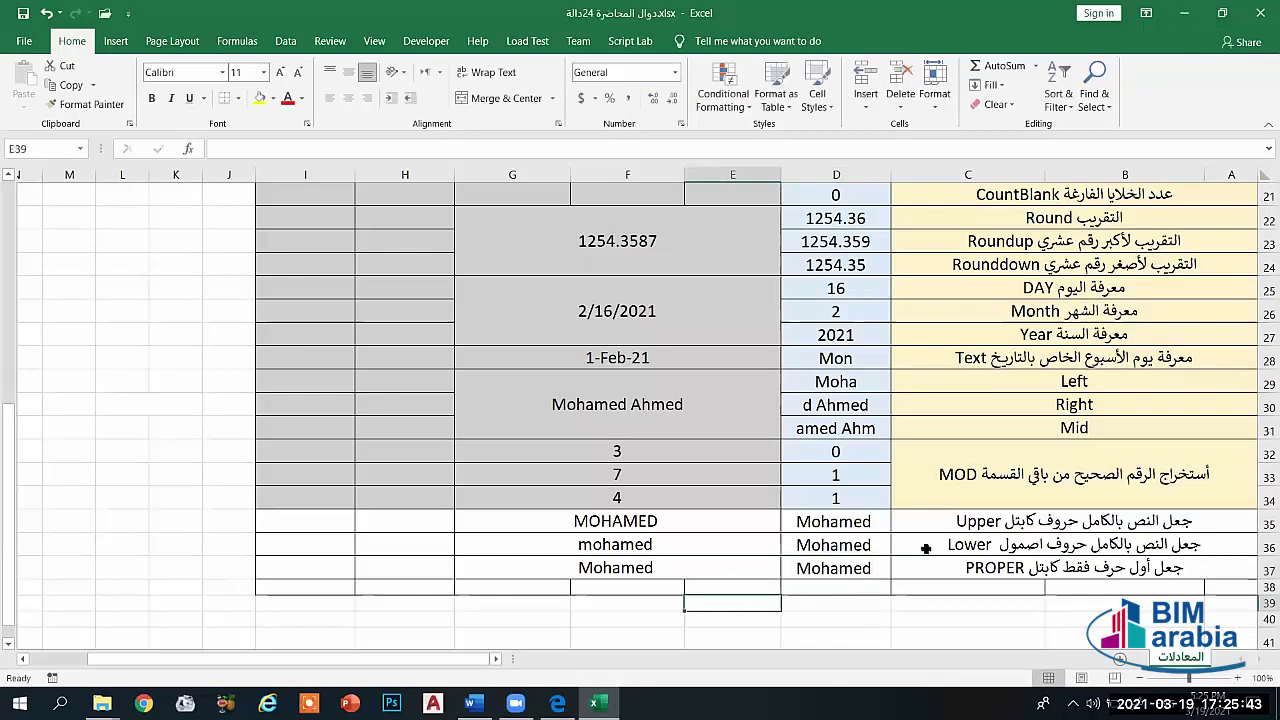
Copy the MOD label's pale yellow fill and borders onto the Upper, Lower and PROPER labels, one after another.
left_click(1023, 504)
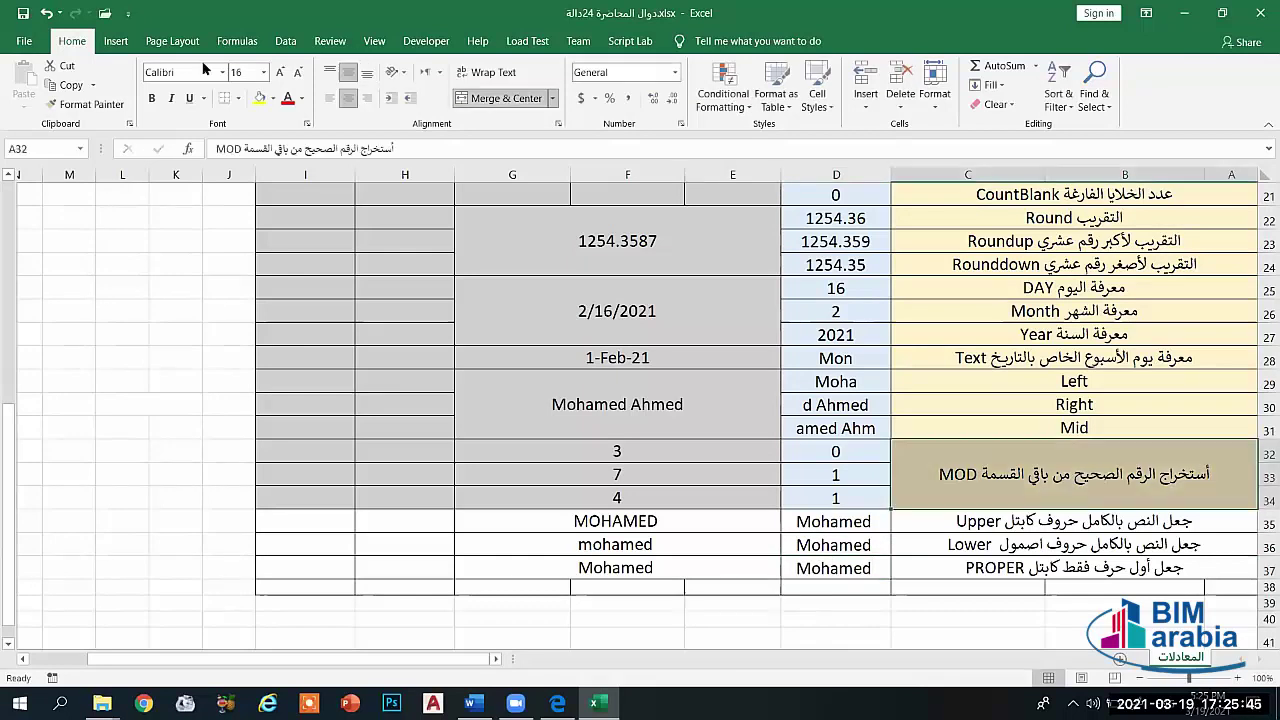
left_click(99, 106)
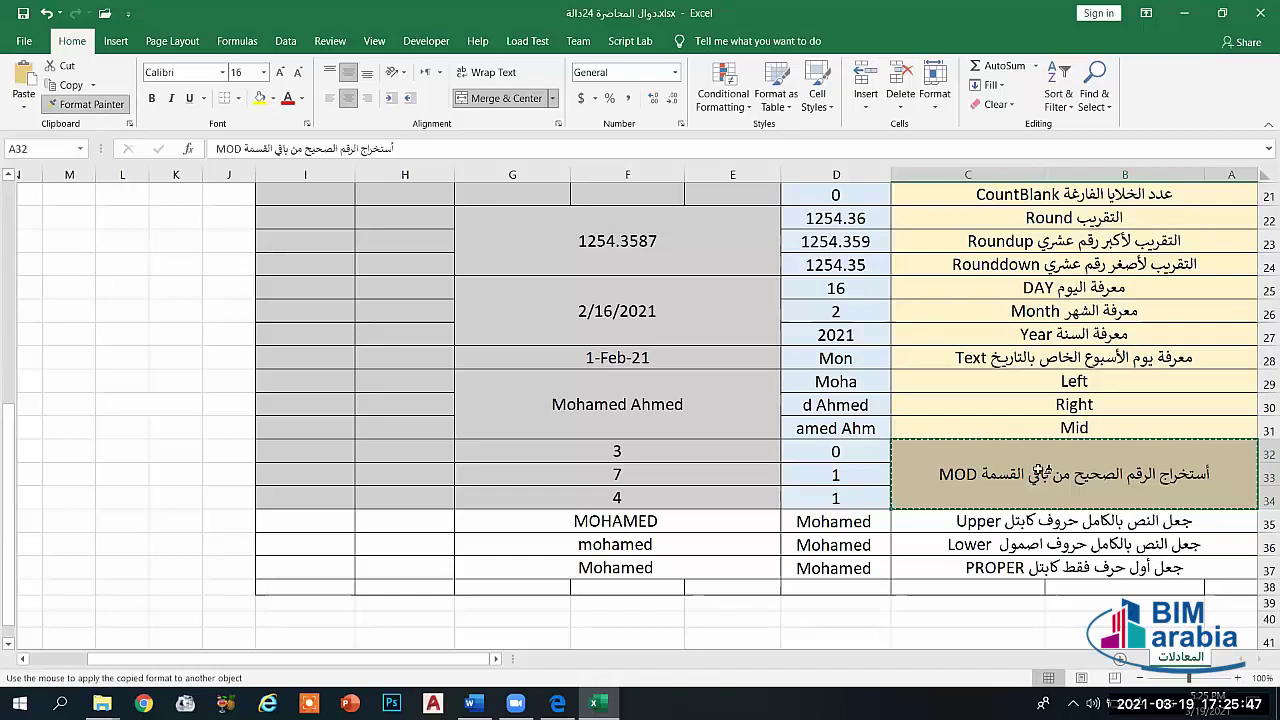
left_click(1088, 516)
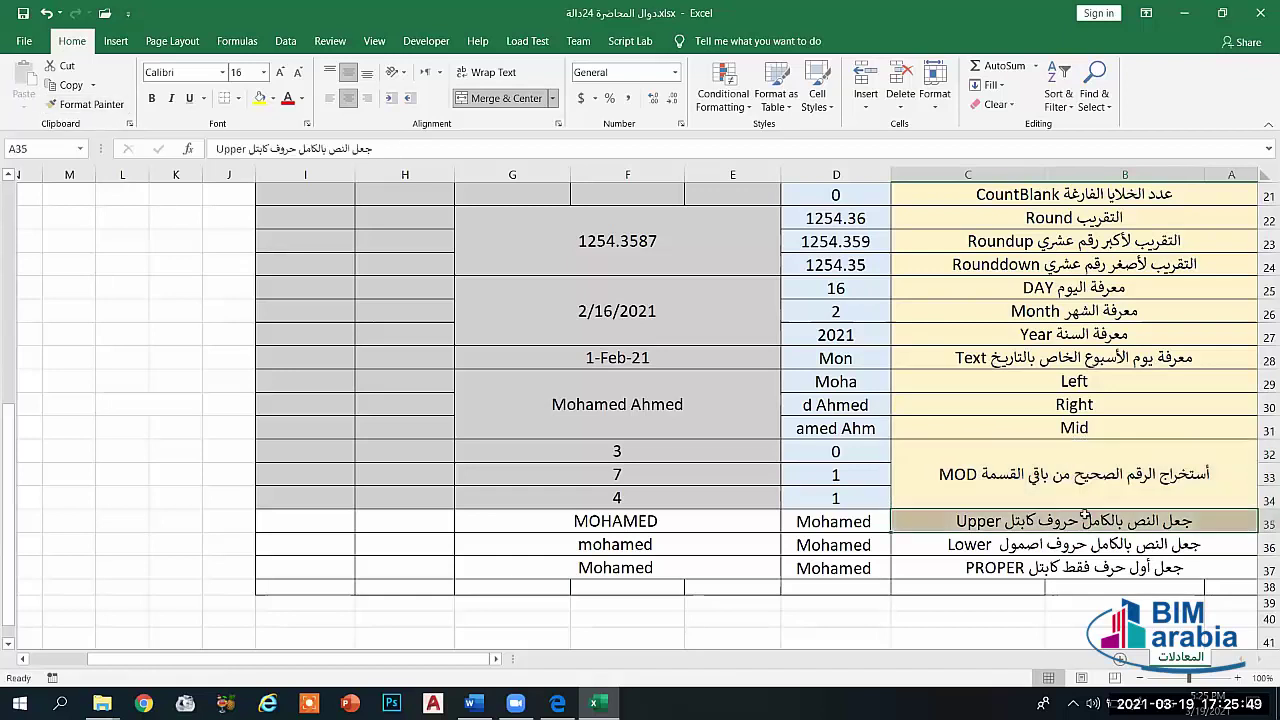
left_click(85, 104)
left_click(985, 545)
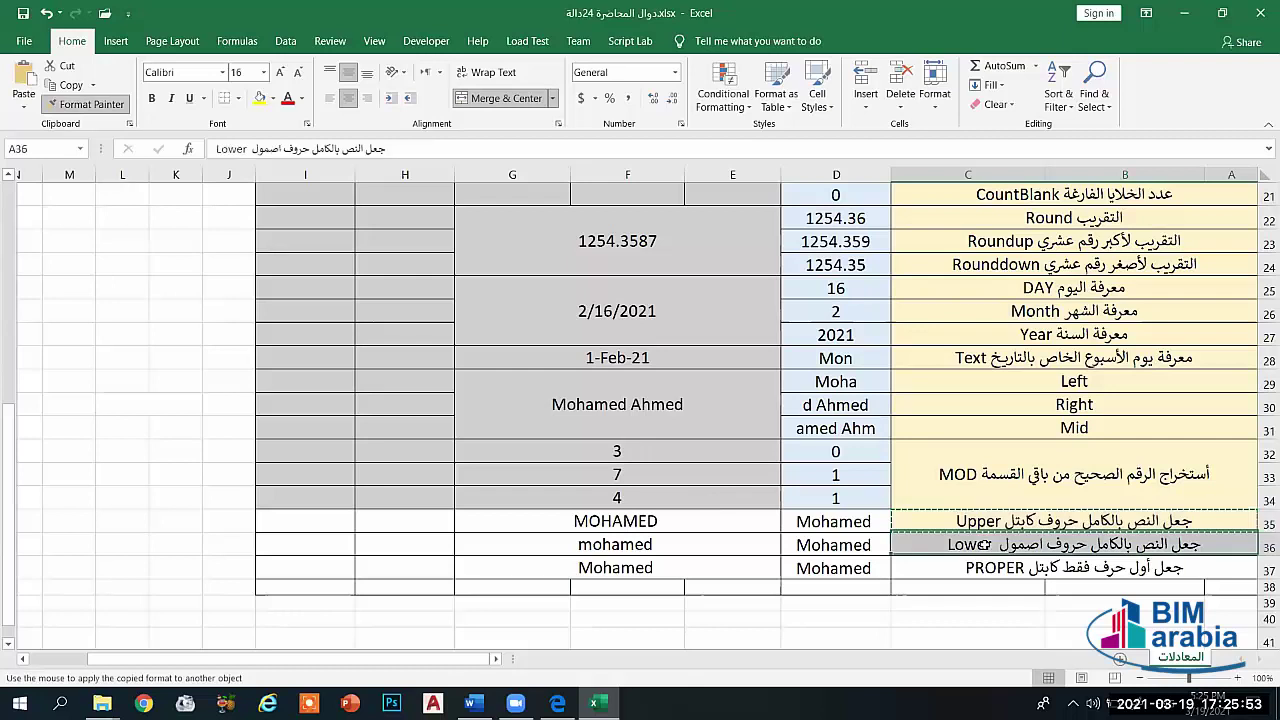
left_click(92, 106)
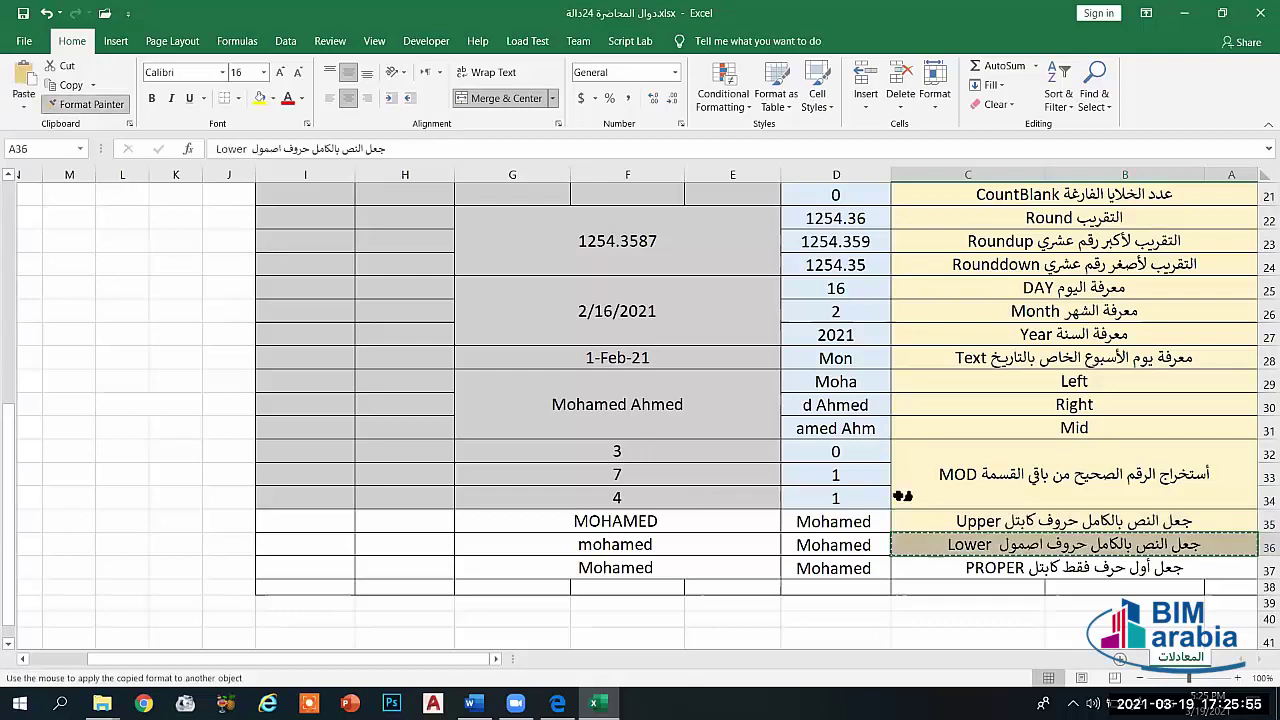
left_click(1005, 570)
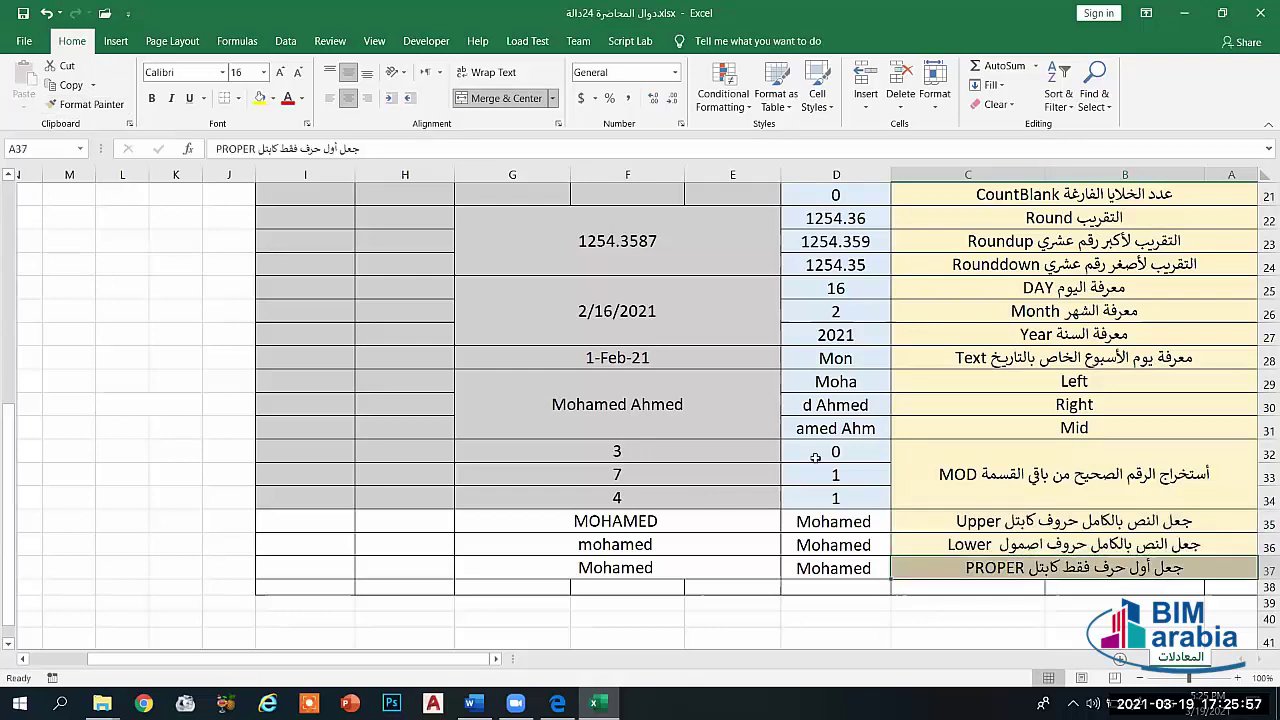
Copy D34's light blue fill and borders onto the Upper row's name in D35.
right_click(851, 500)
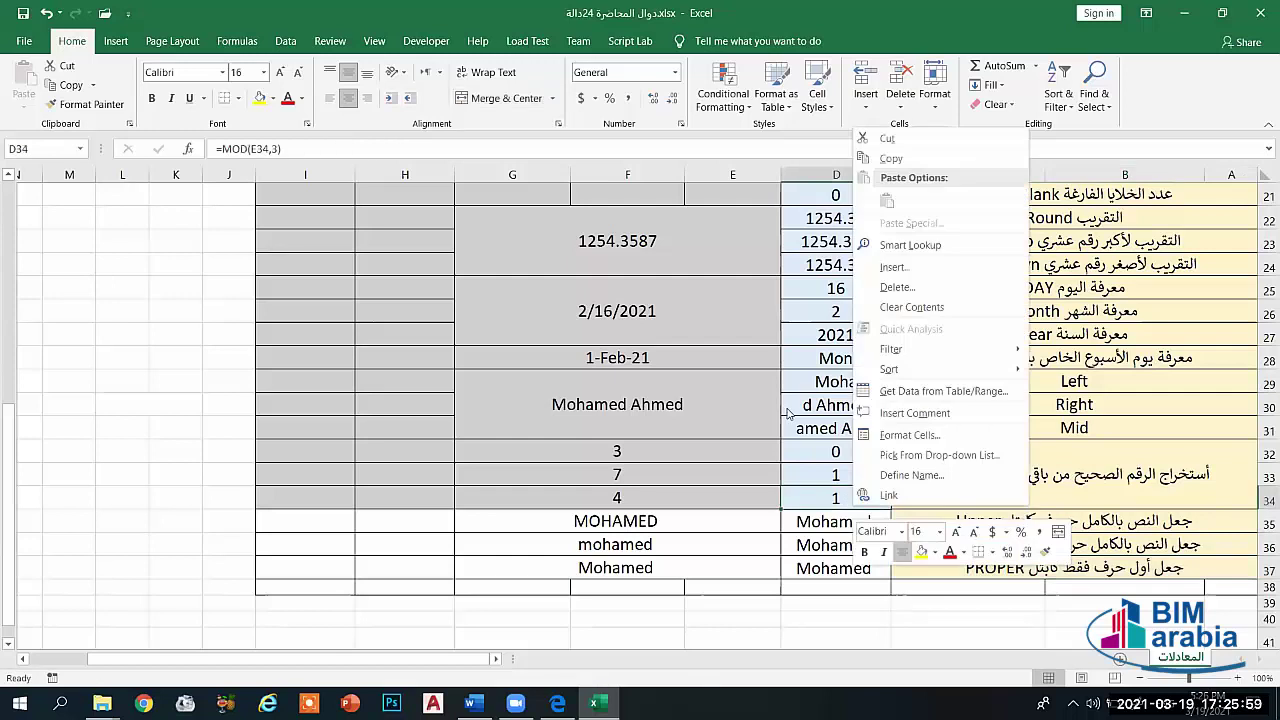
key("Escape")
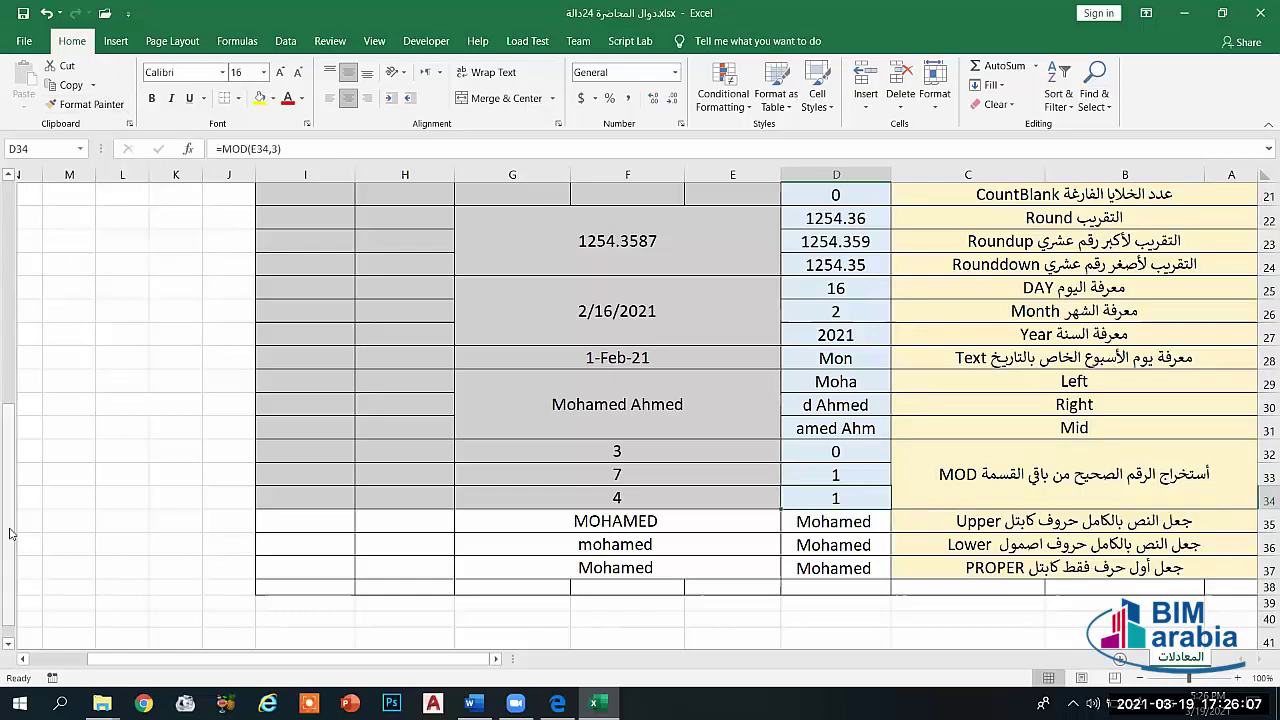
mouse_move(10, 534)
left_mouse_down()
mouse_move(43, 362)
mouse_move(14, 518)
left_mouse_up()
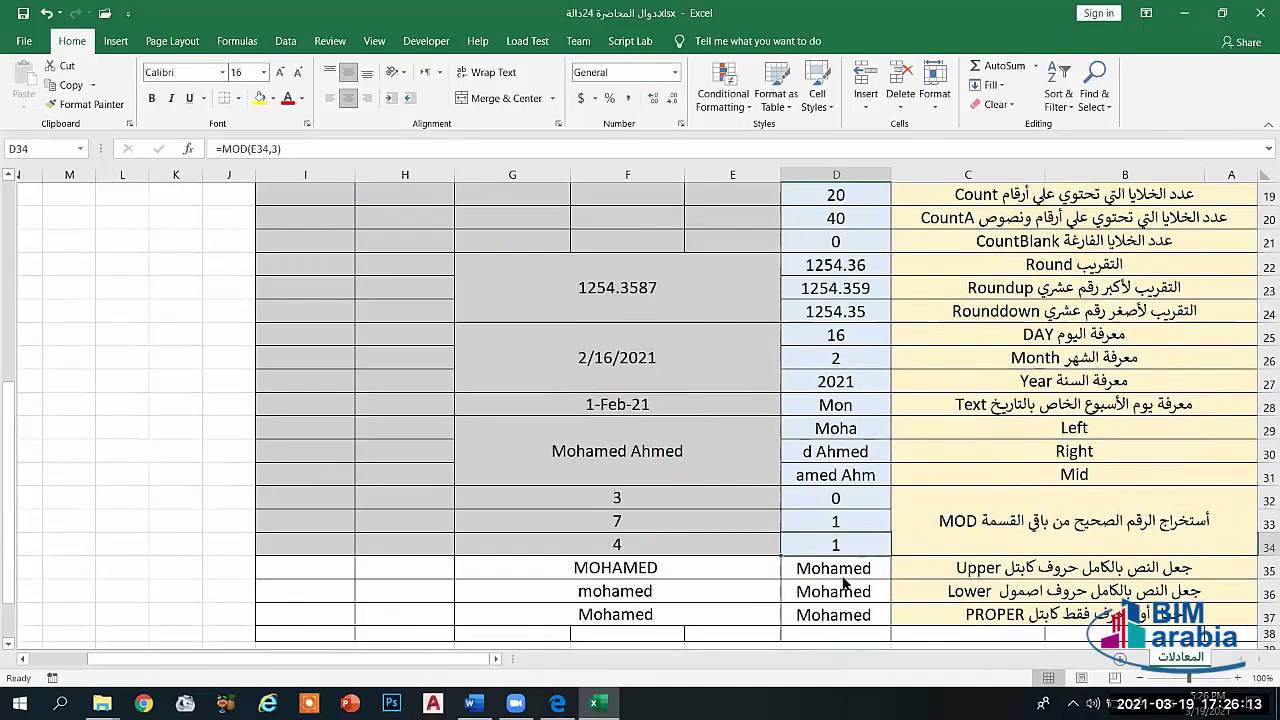
left_click(843, 577)
left_click(836, 548)
left_click(88, 104)
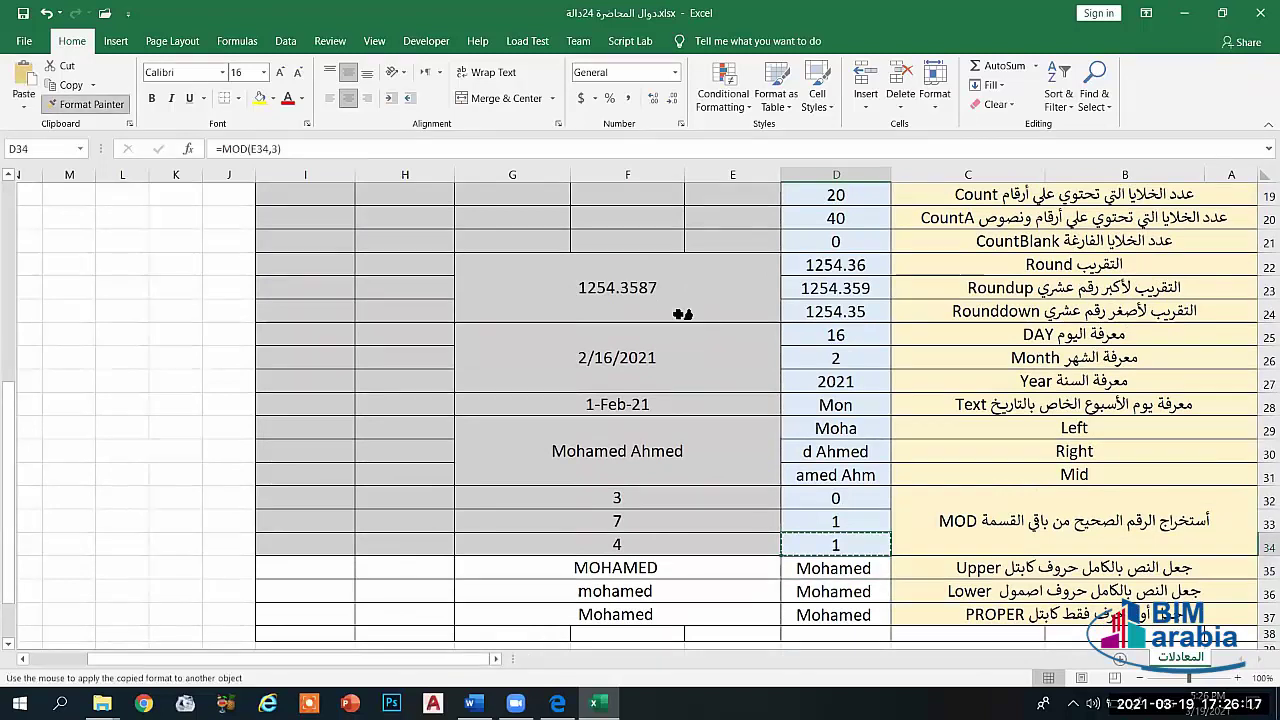
left_click(855, 567)
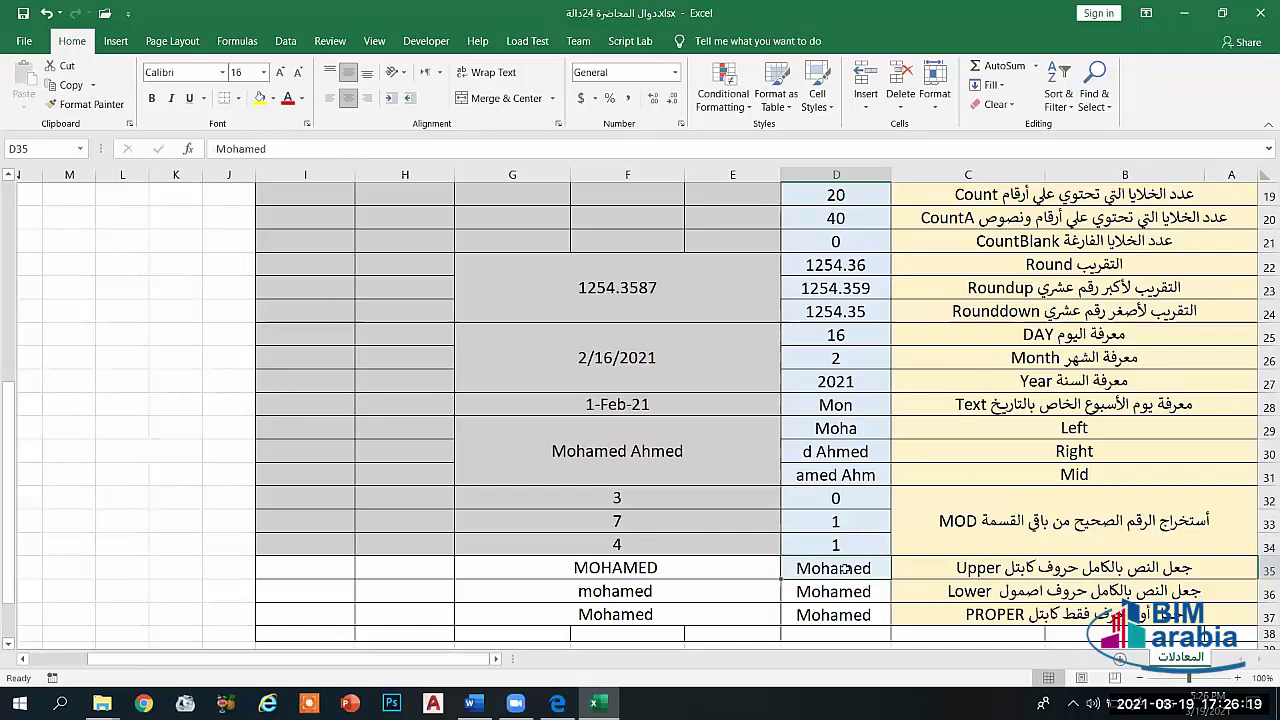
Extend the same light blue formatting down to the names in D36 and D37.
left_click(100, 104)
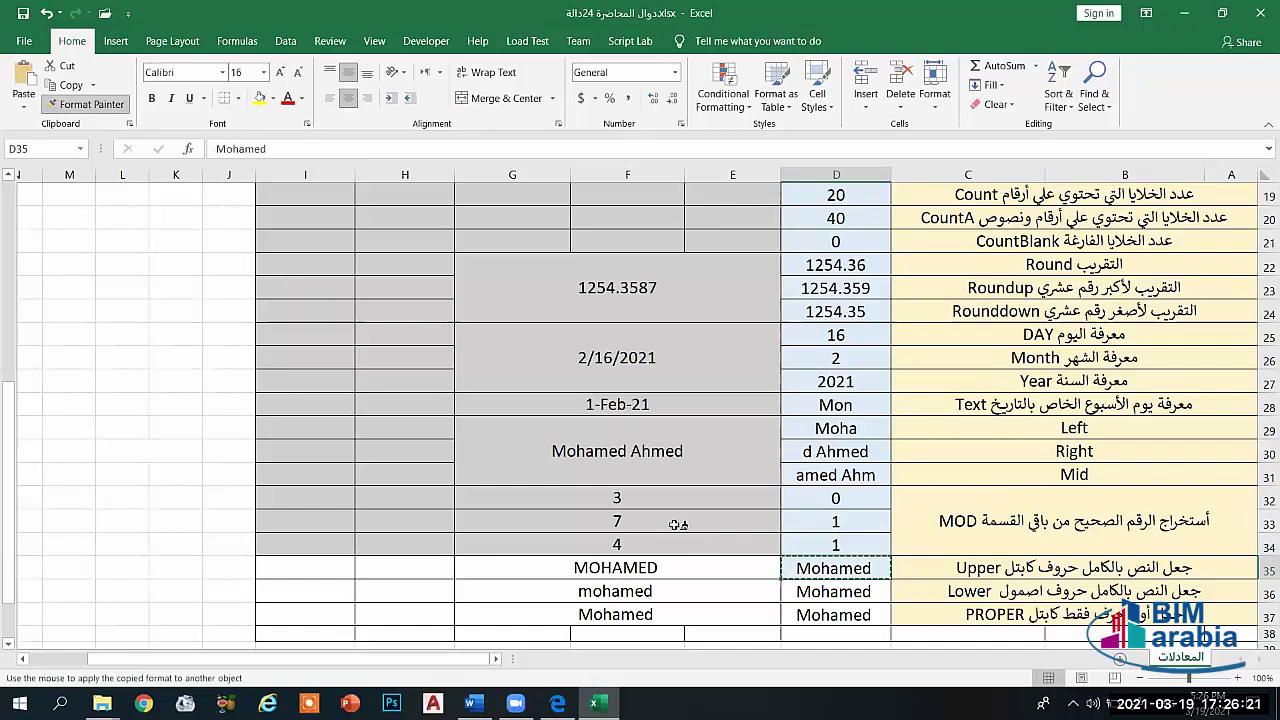
left_click(835, 591)
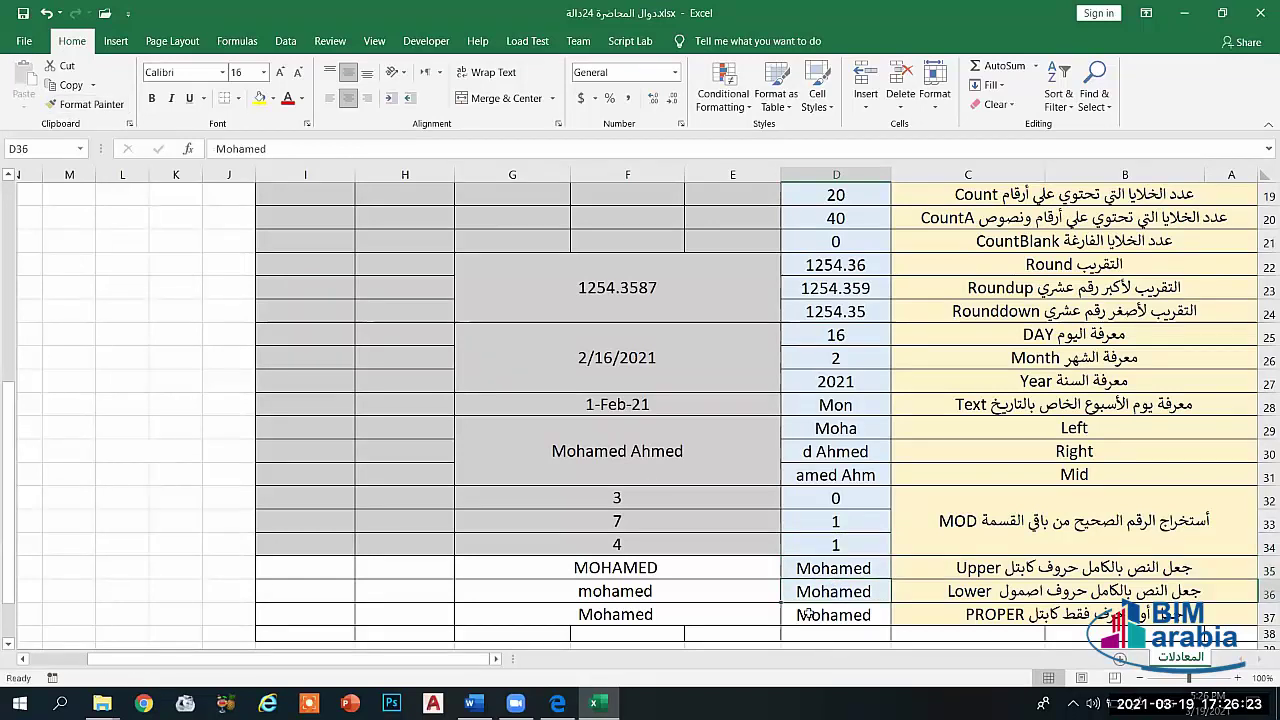
left_click(810, 615)
left_click(88, 104)
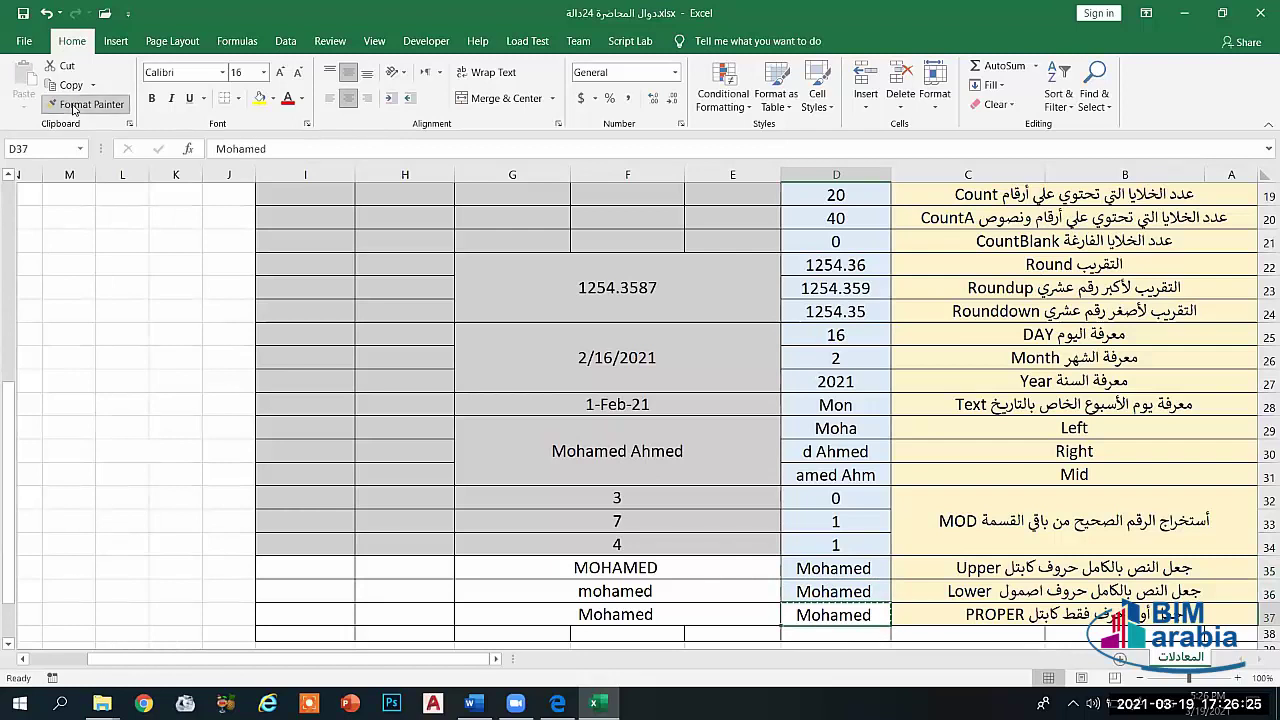
left_click(845, 594)
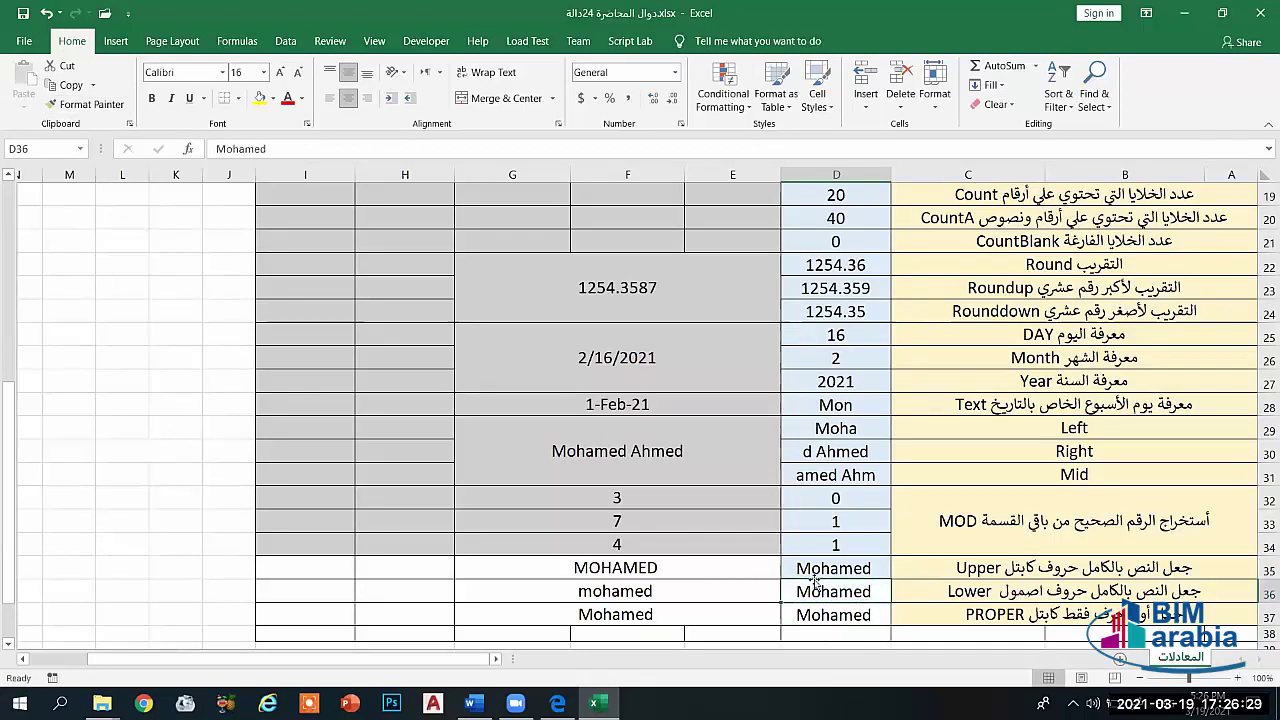
left_click(818, 570)
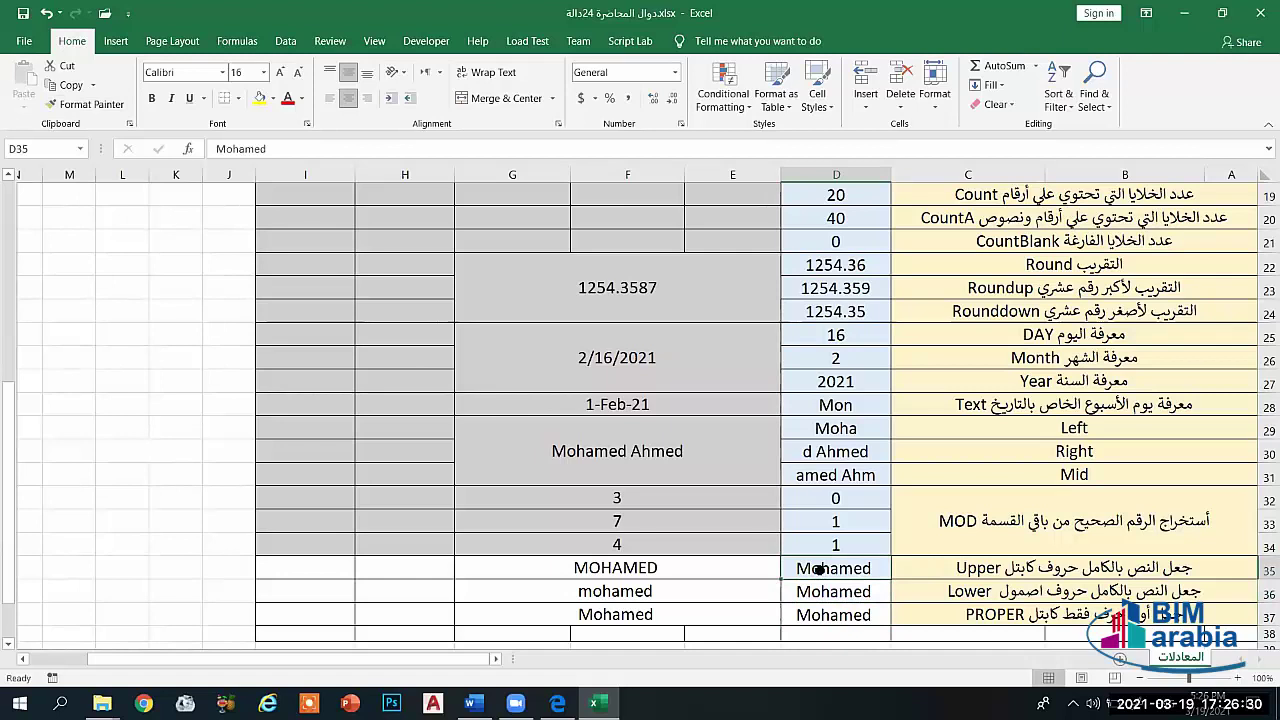
left_click(90, 104)
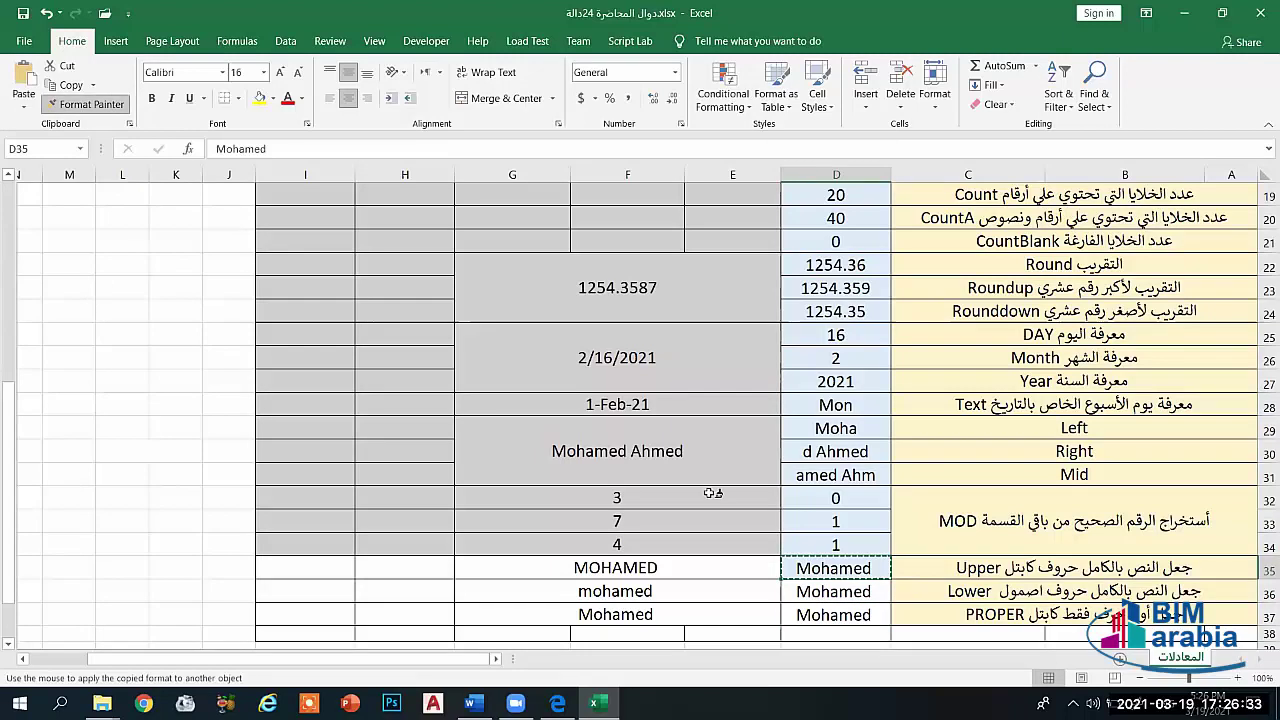
left_click(860, 592)
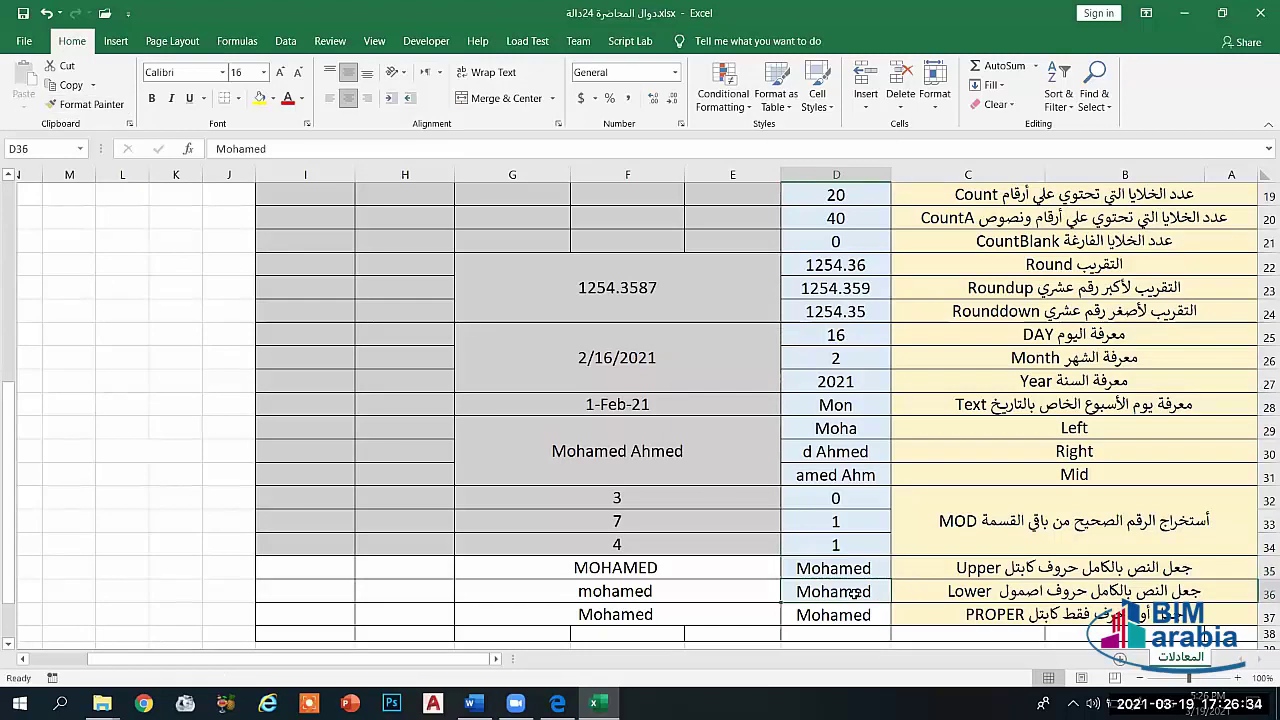
left_click(107, 104)
left_click(800, 612)
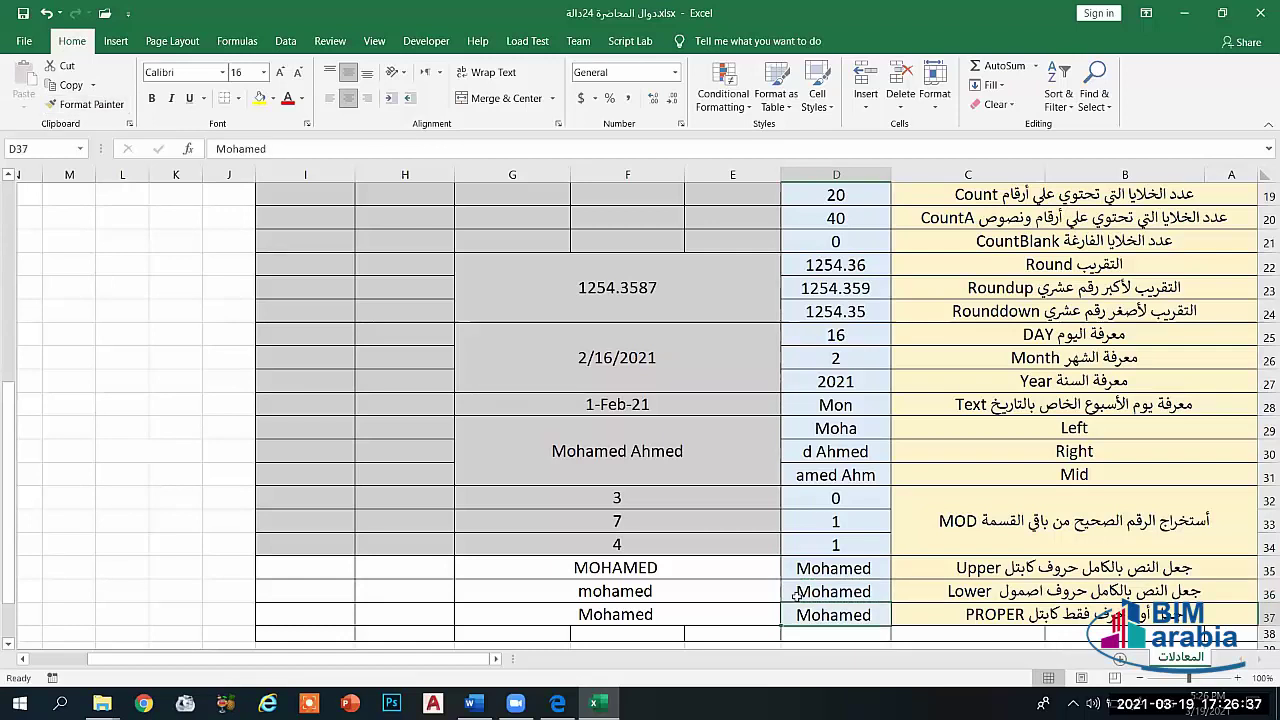
left_click(666, 571)
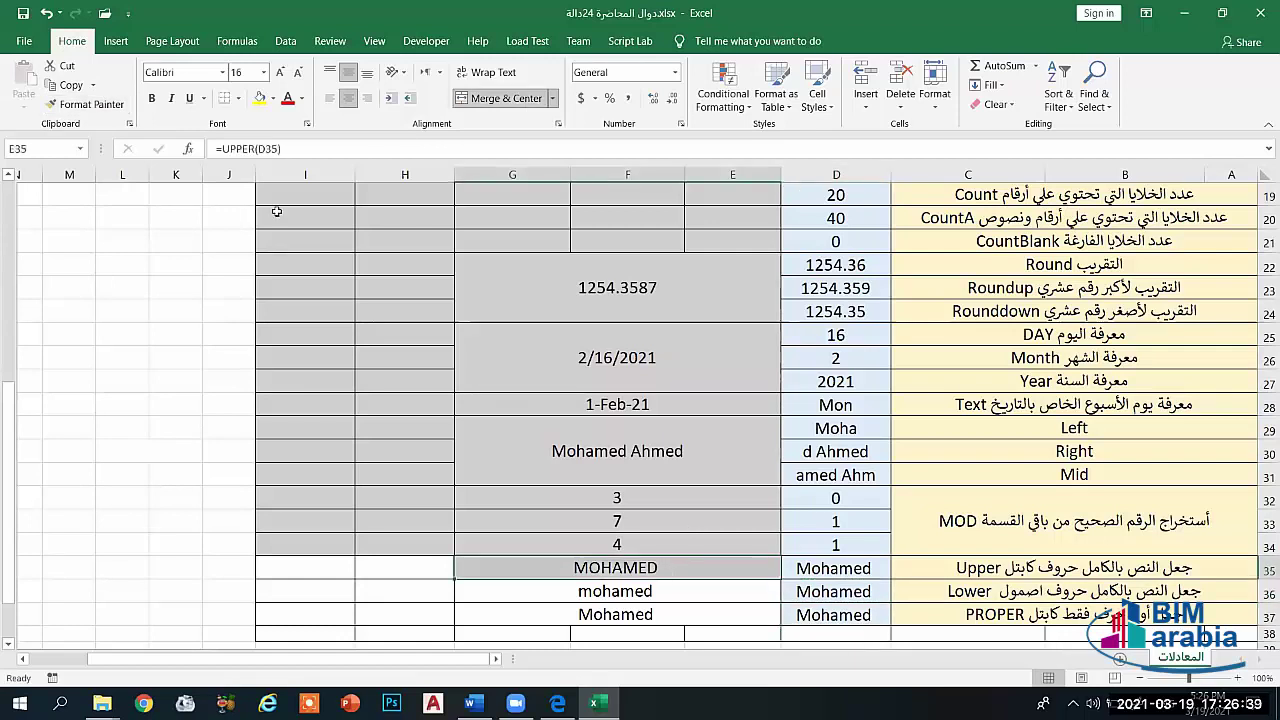
Give the MOHAMED result in E35 the grey fill of the MOD value in E34.
left_click(711, 548)
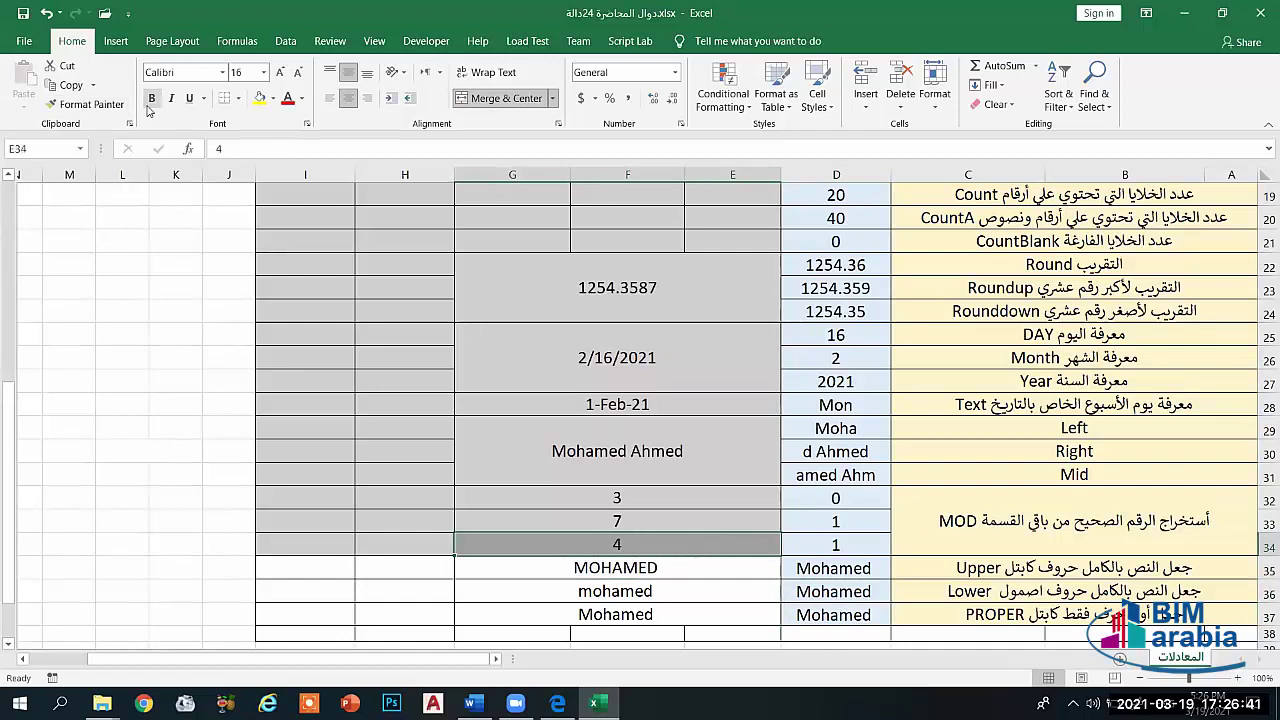
left_click(85, 104)
left_click(600, 567)
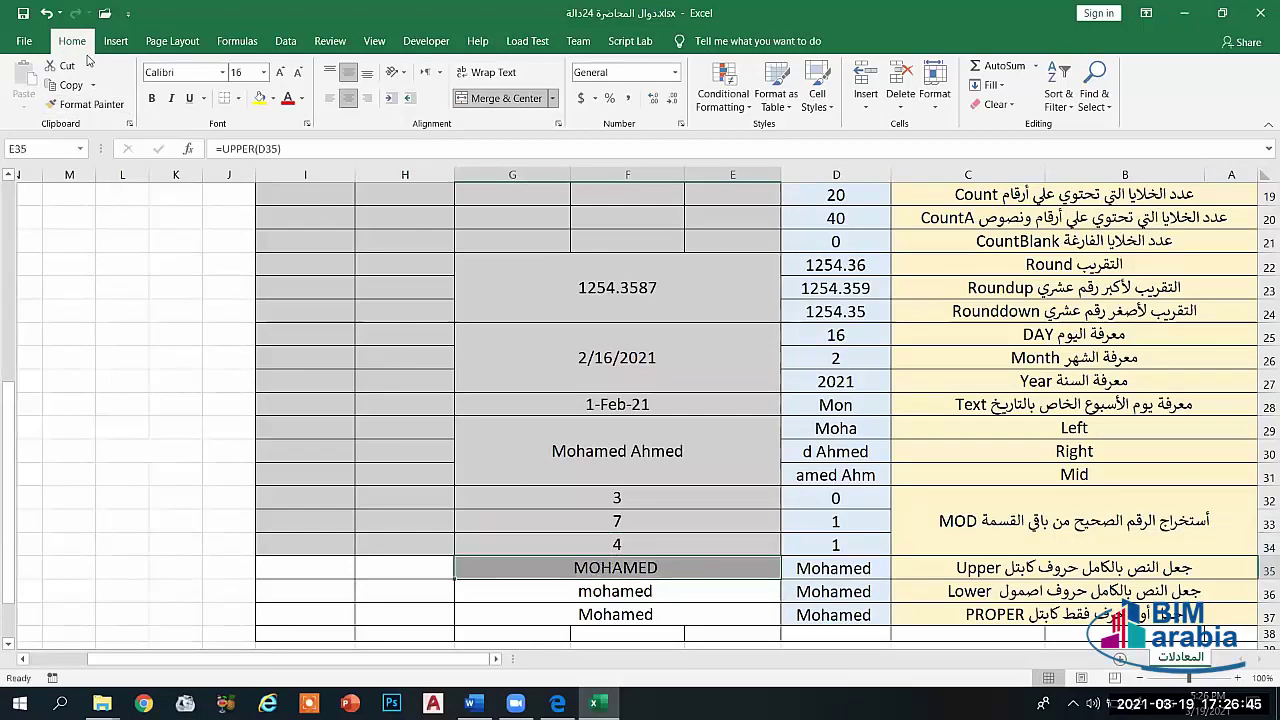
left_click(90, 104)
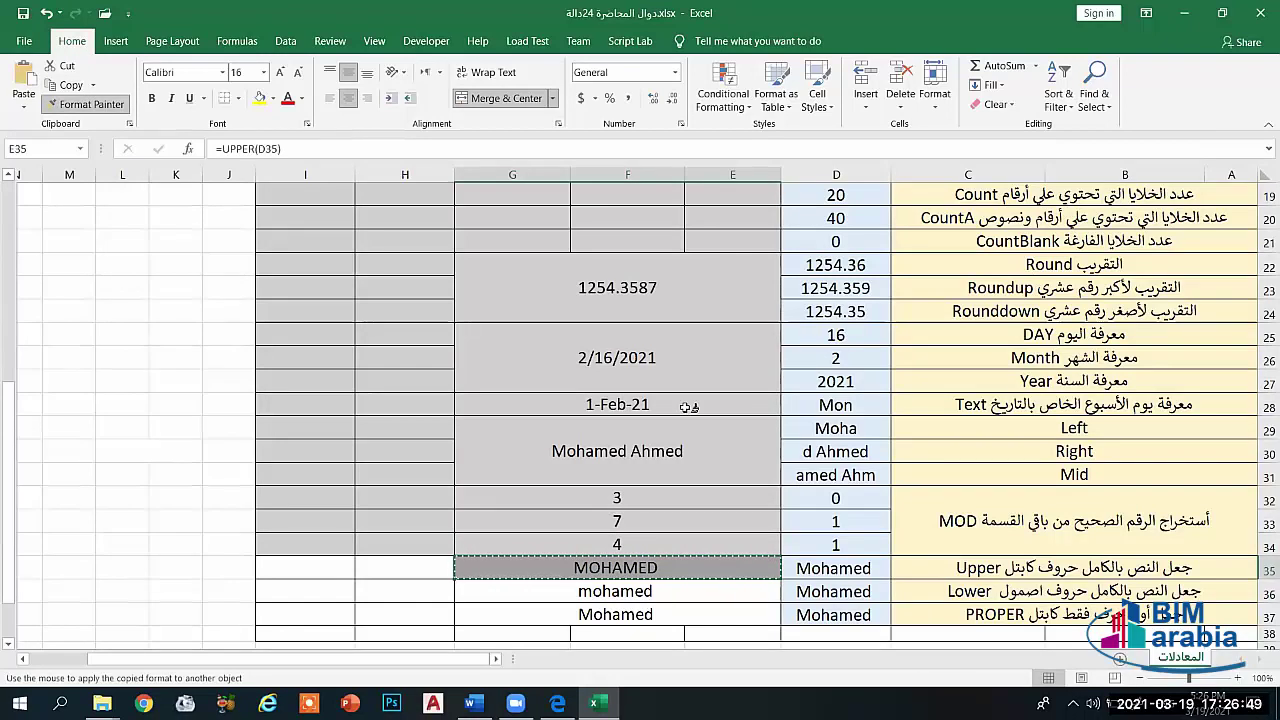
left_click_drag(7, 450, 3, 197)
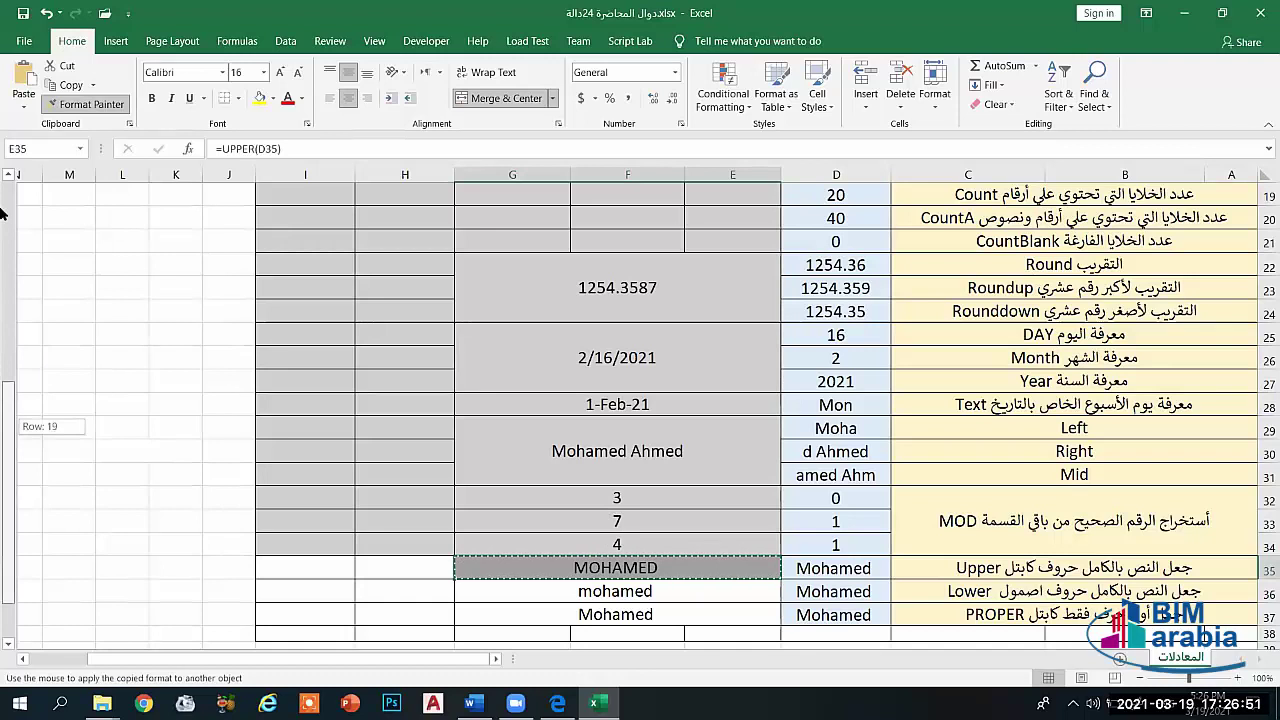
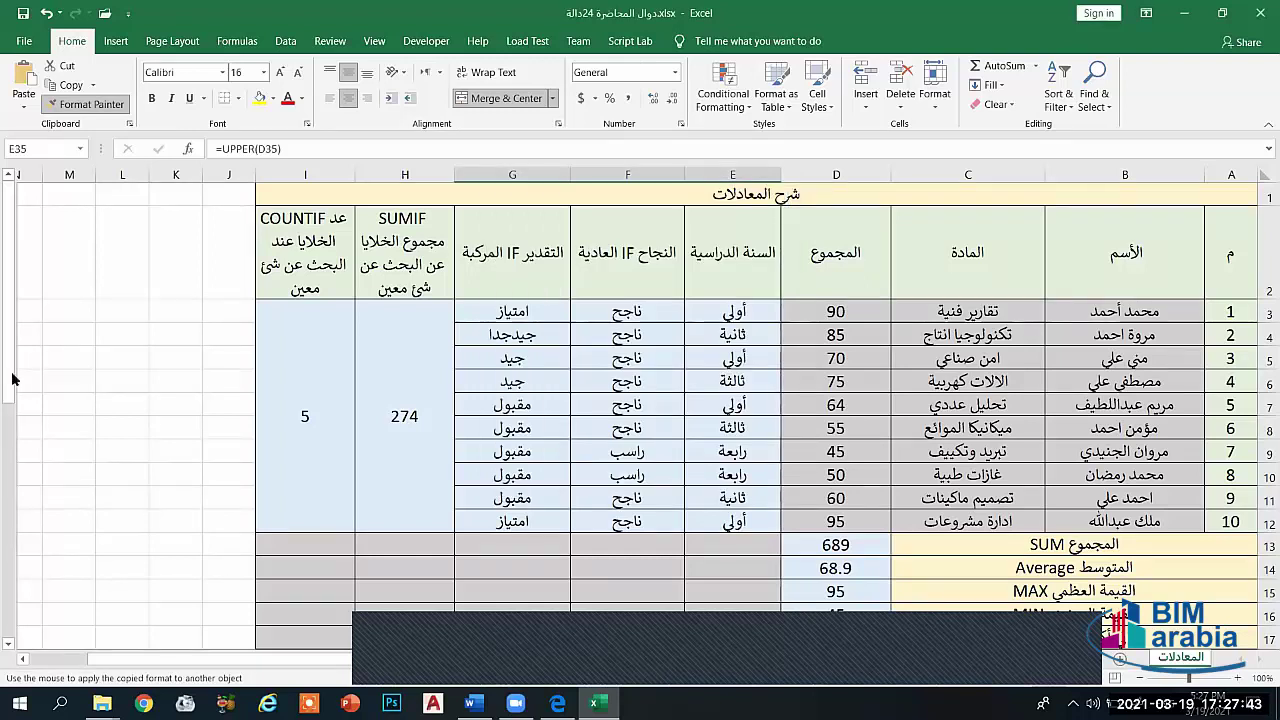
Use Format Painter to give the lowercase and PROPER result rows and cell H35 the grey fill.
mouse_move(8, 370)
left_mouse_down()
mouse_move(0, 557)
mouse_move(513, 599)
left_mouse_up()
left_click(533, 519)
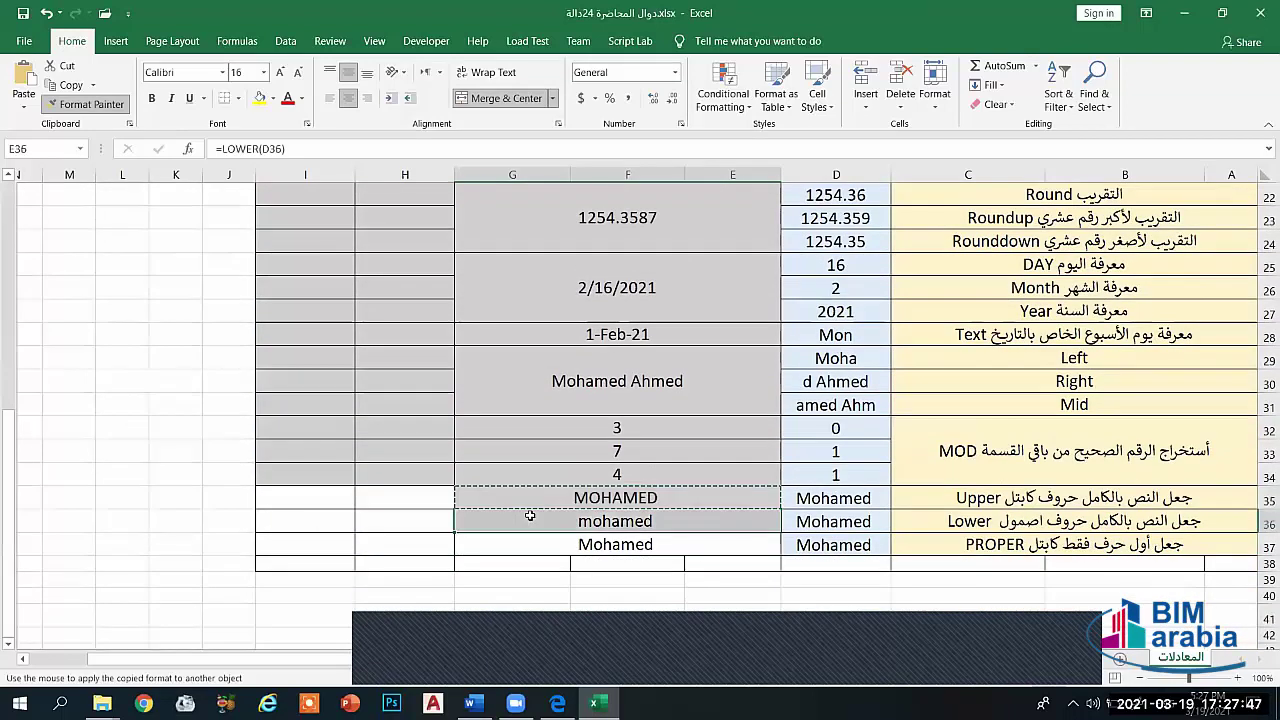
left_click(98, 106)
left_click(465, 544)
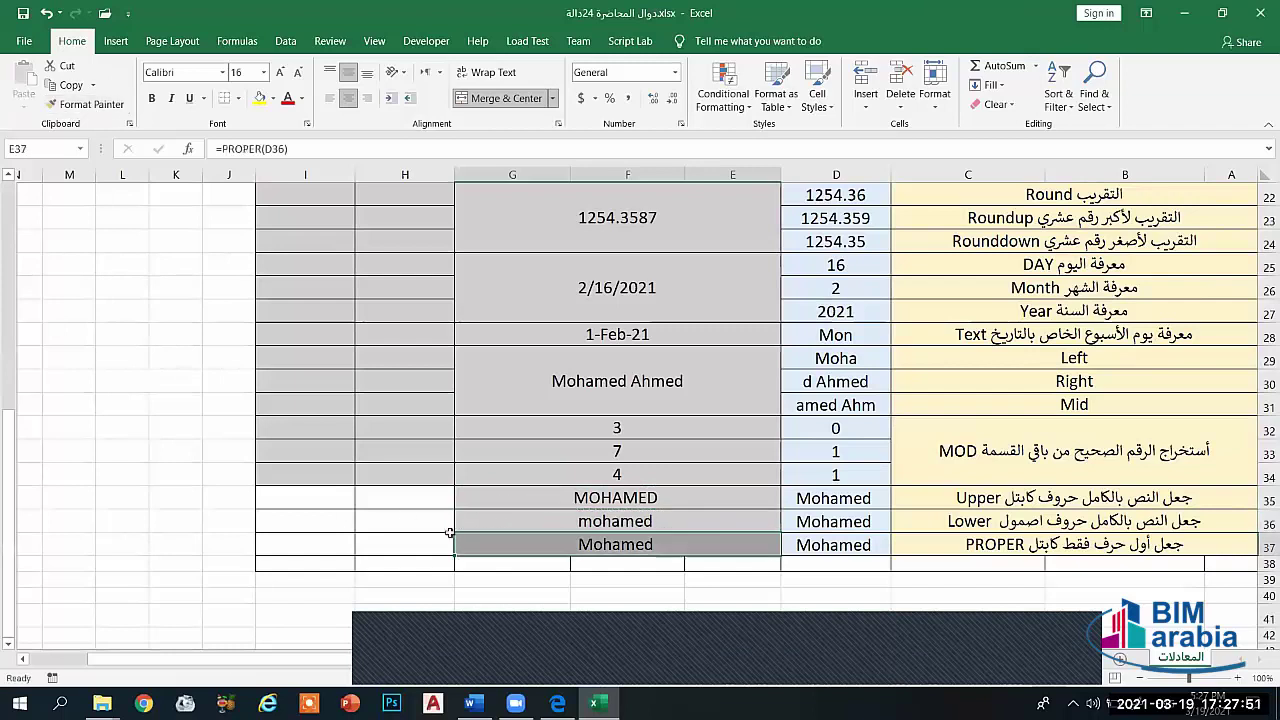
left_click(384, 501)
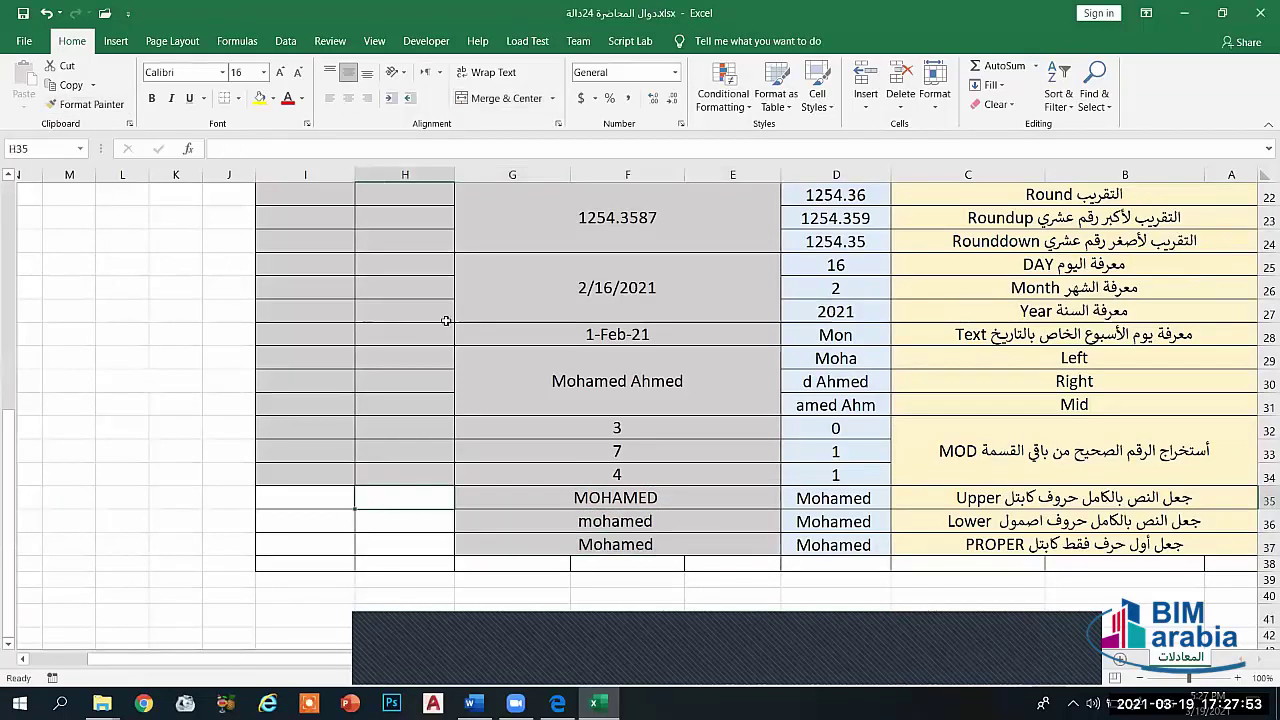
left_click(380, 473)
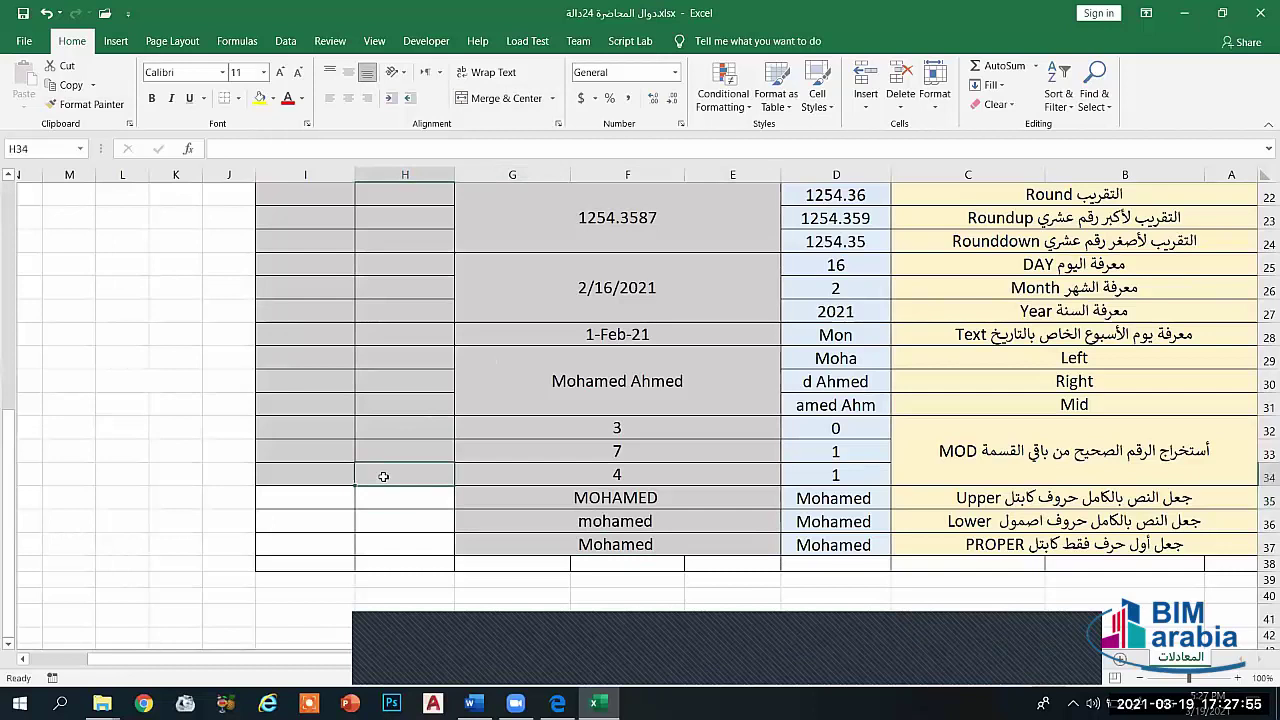
left_click(85, 104)
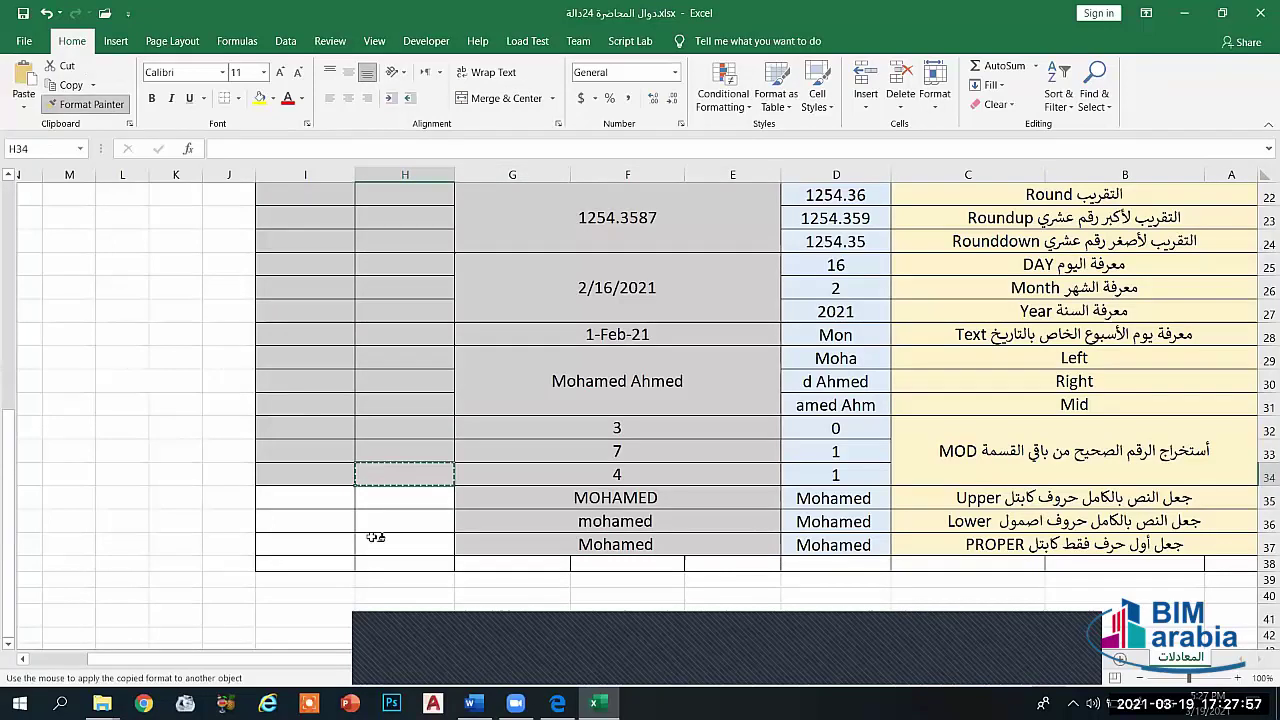
left_click(384, 501)
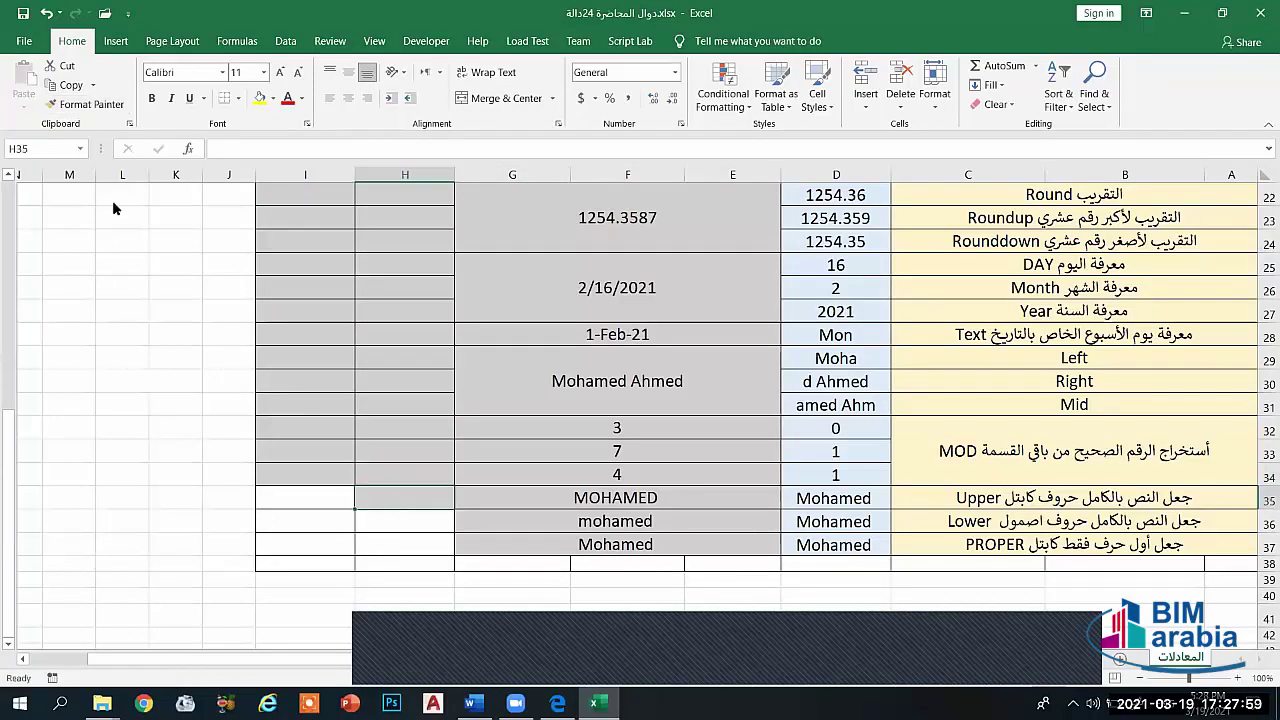
Copy the grey fill cell by cell onto I35, I36, H36, H37 and I37.
left_click(85, 103)
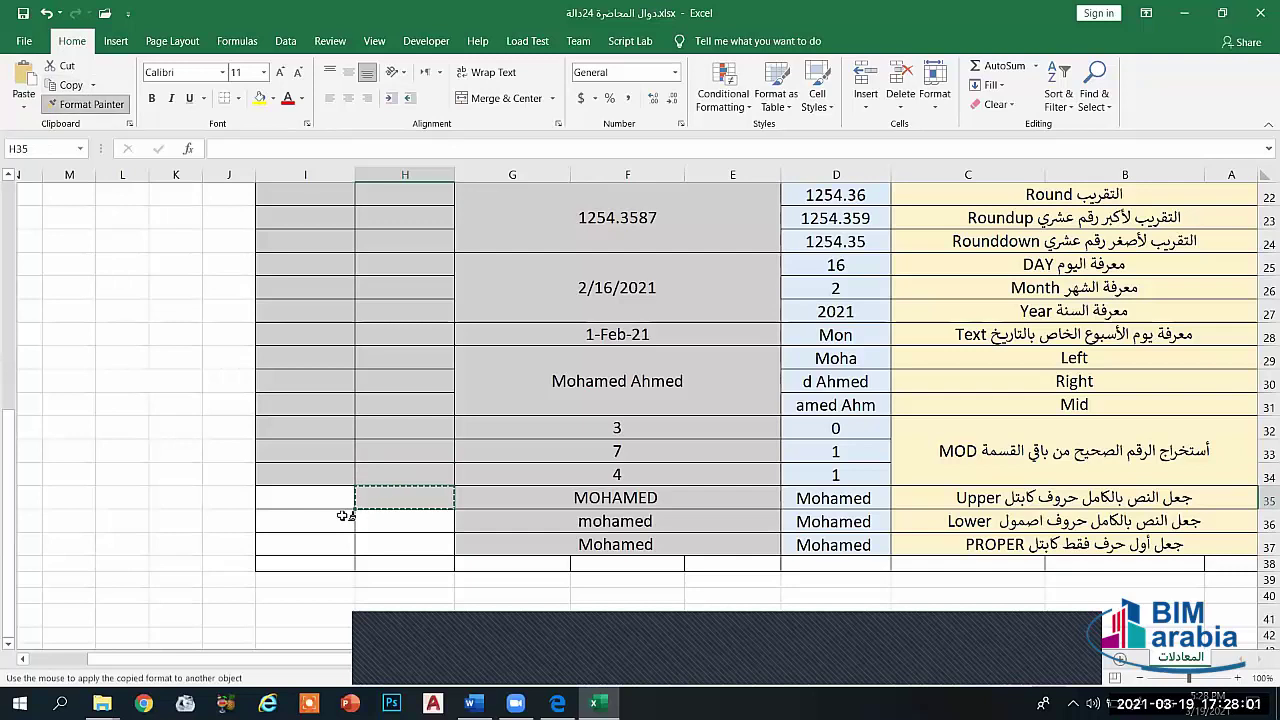
left_click(337, 503)
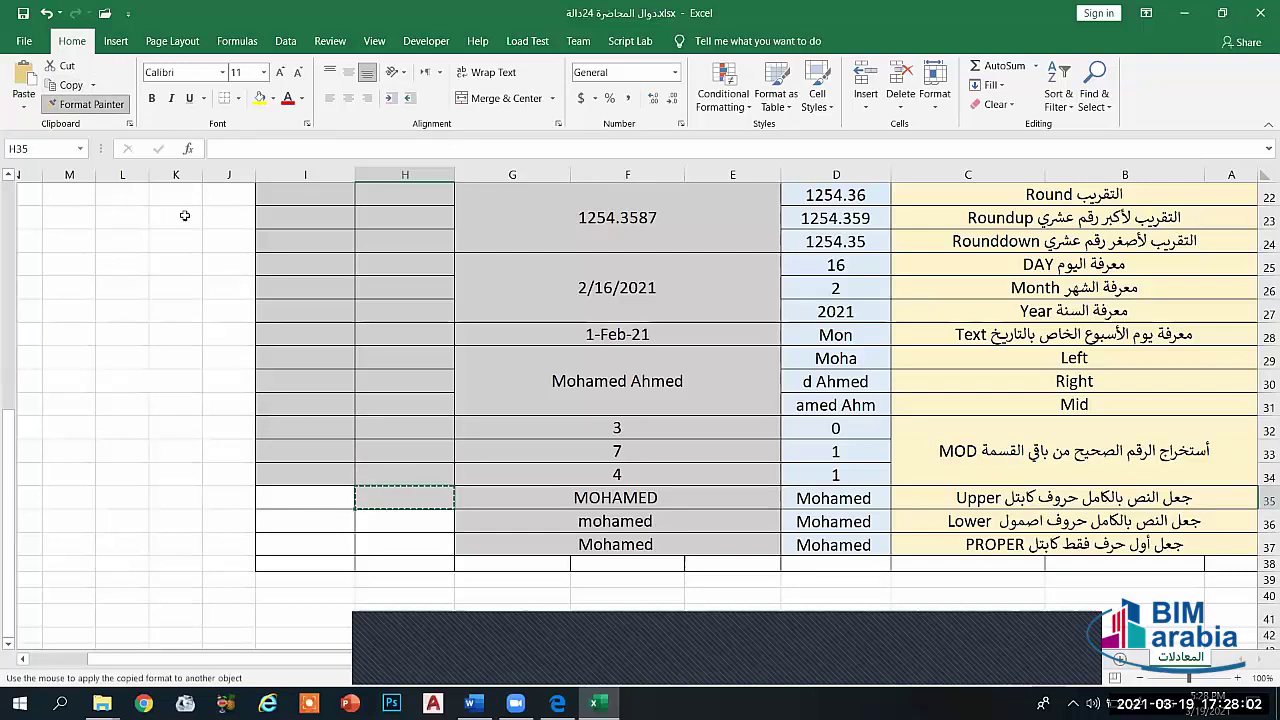
left_click(85, 104)
left_click(288, 526)
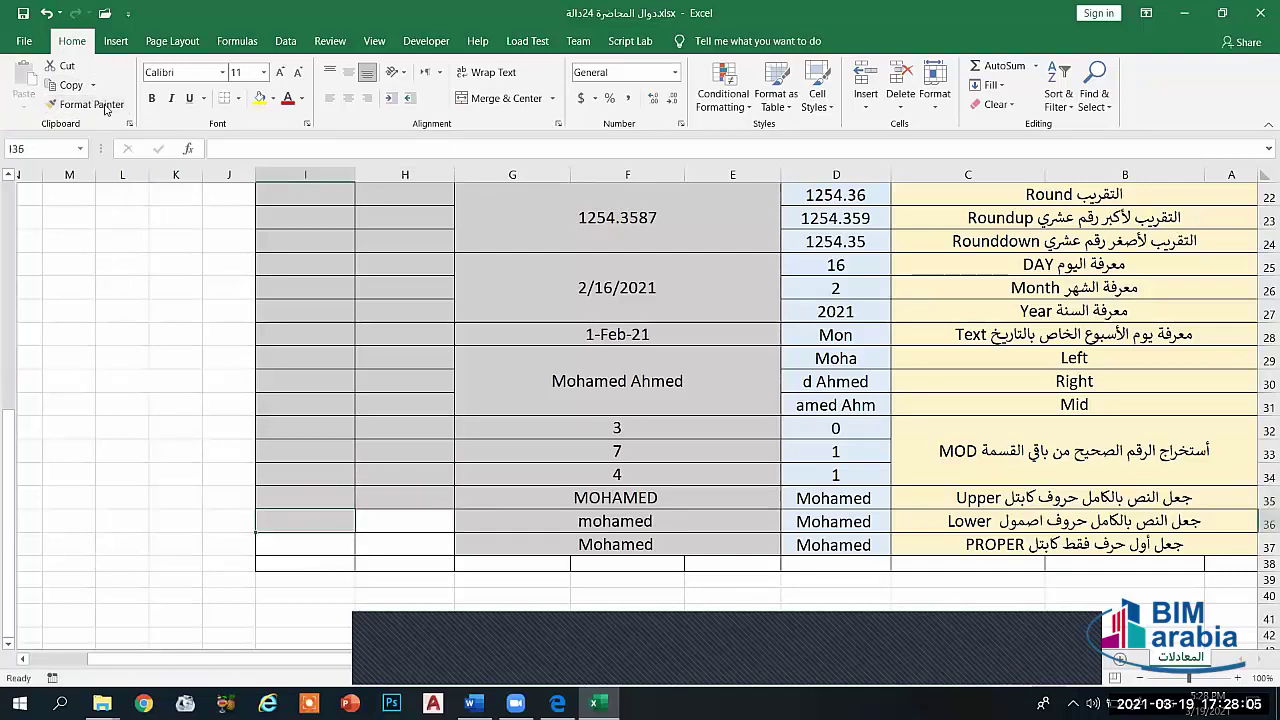
left_click(100, 106)
left_click(406, 519)
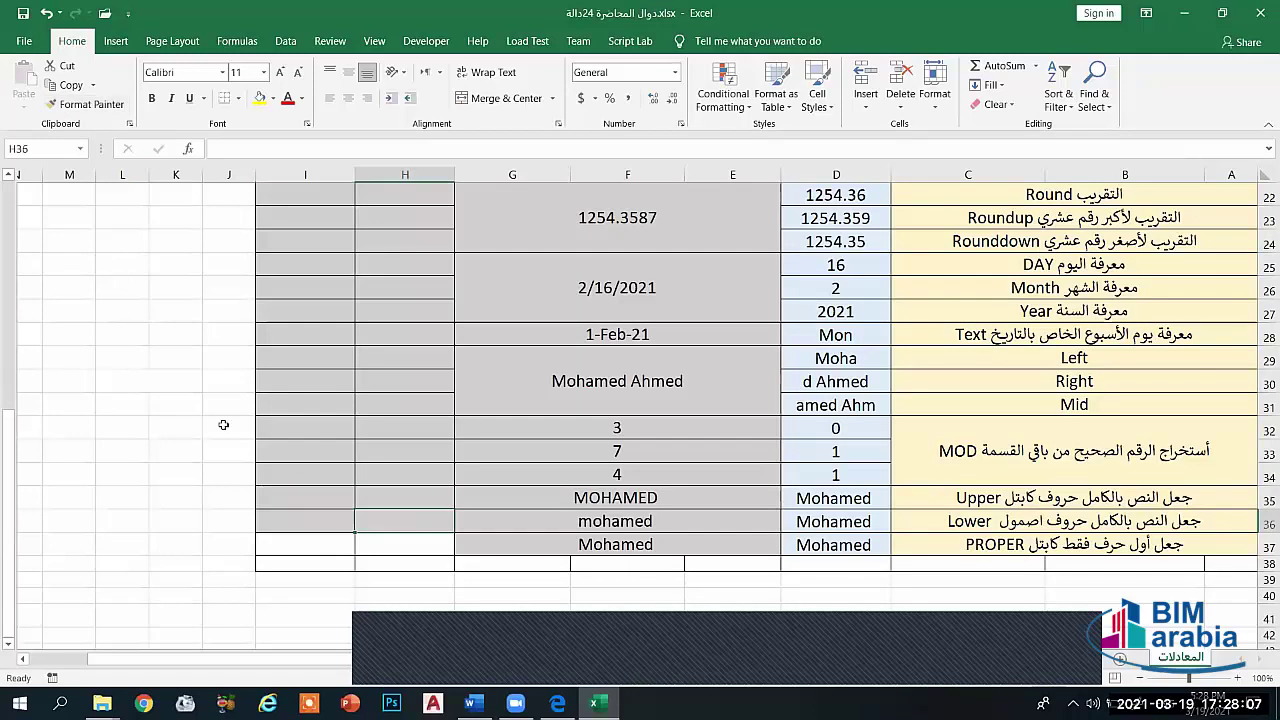
left_click(104, 106)
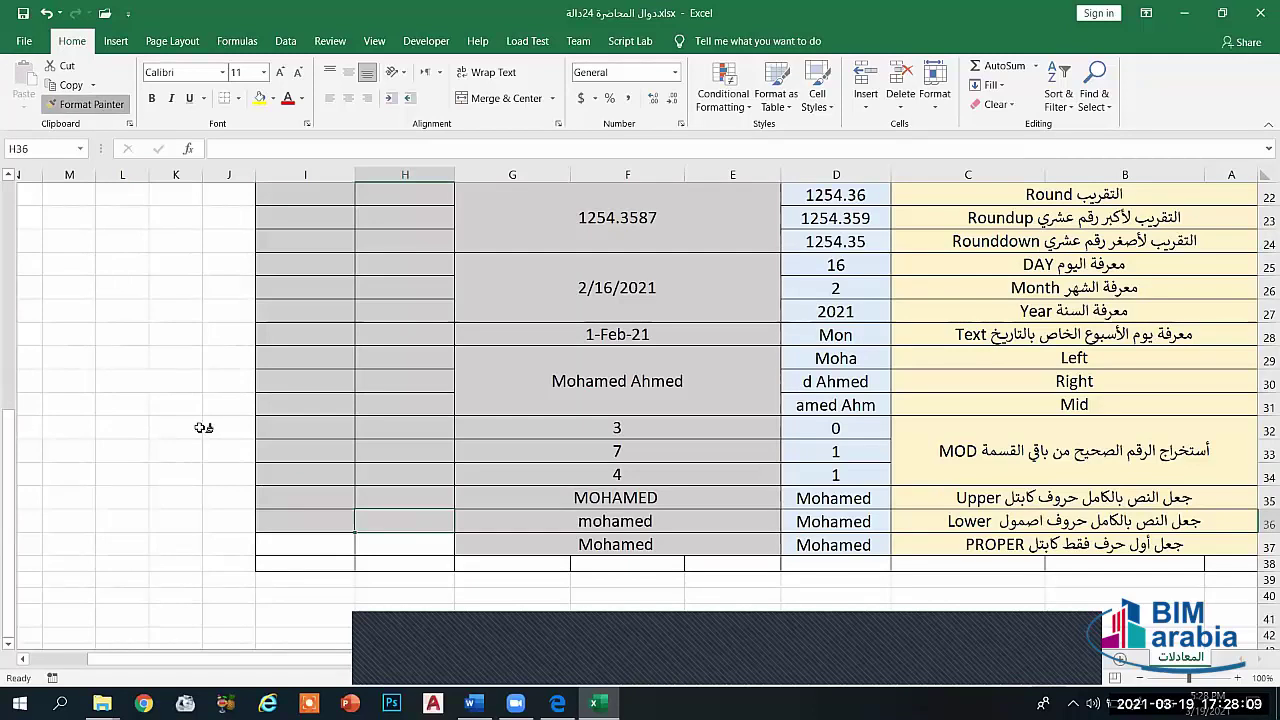
left_click(375, 543)
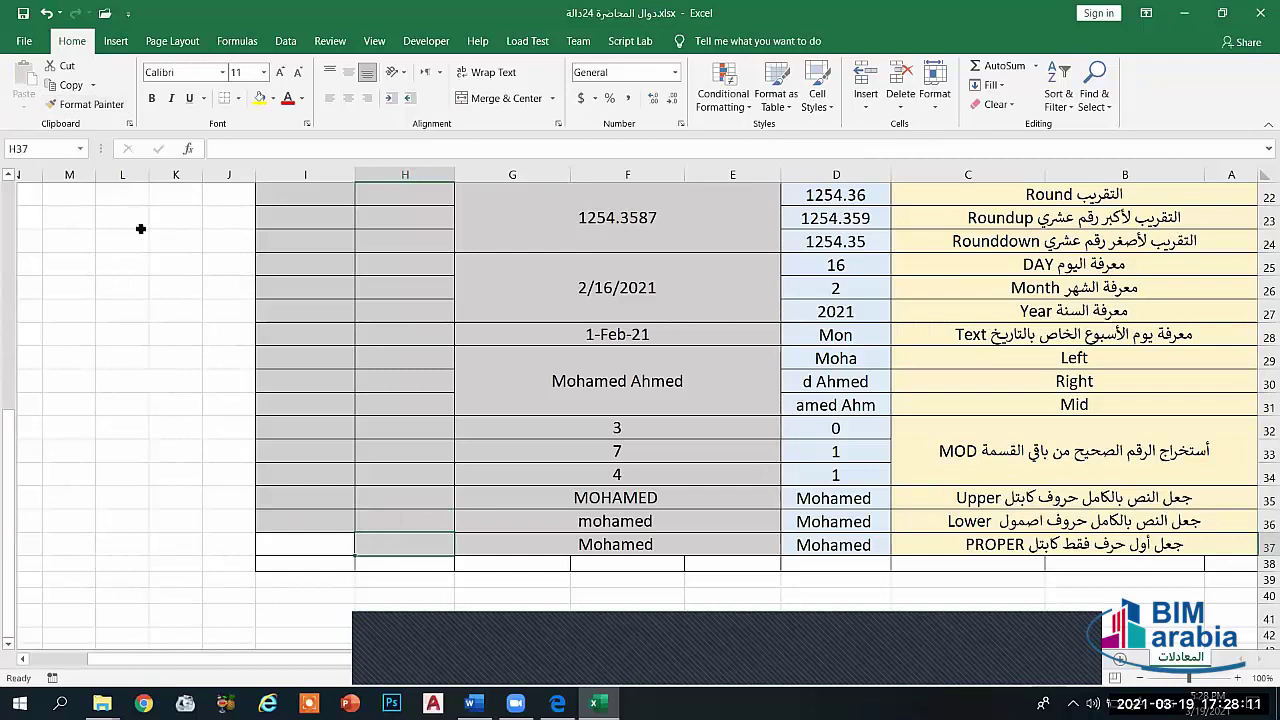
left_click(90, 104)
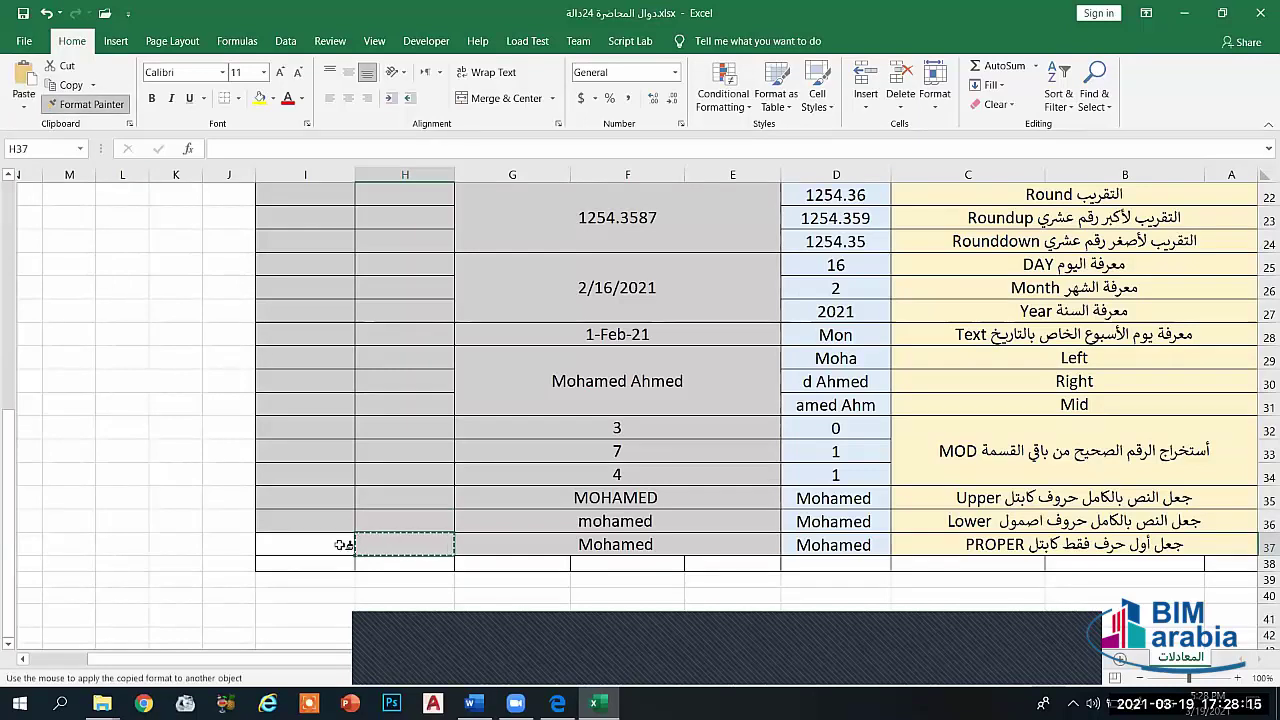
left_click(339, 547)
Close the functions workbook, saving the changes.
left_click(477, 525)
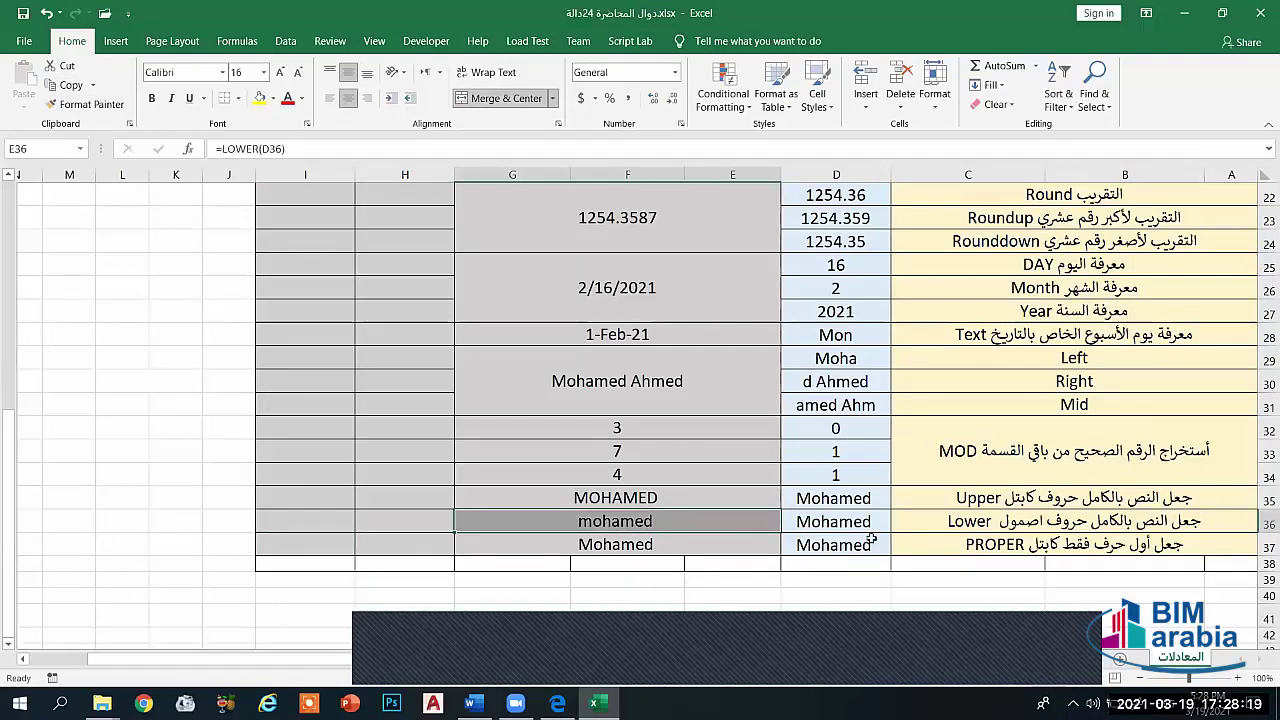
left_click(1260, 13)
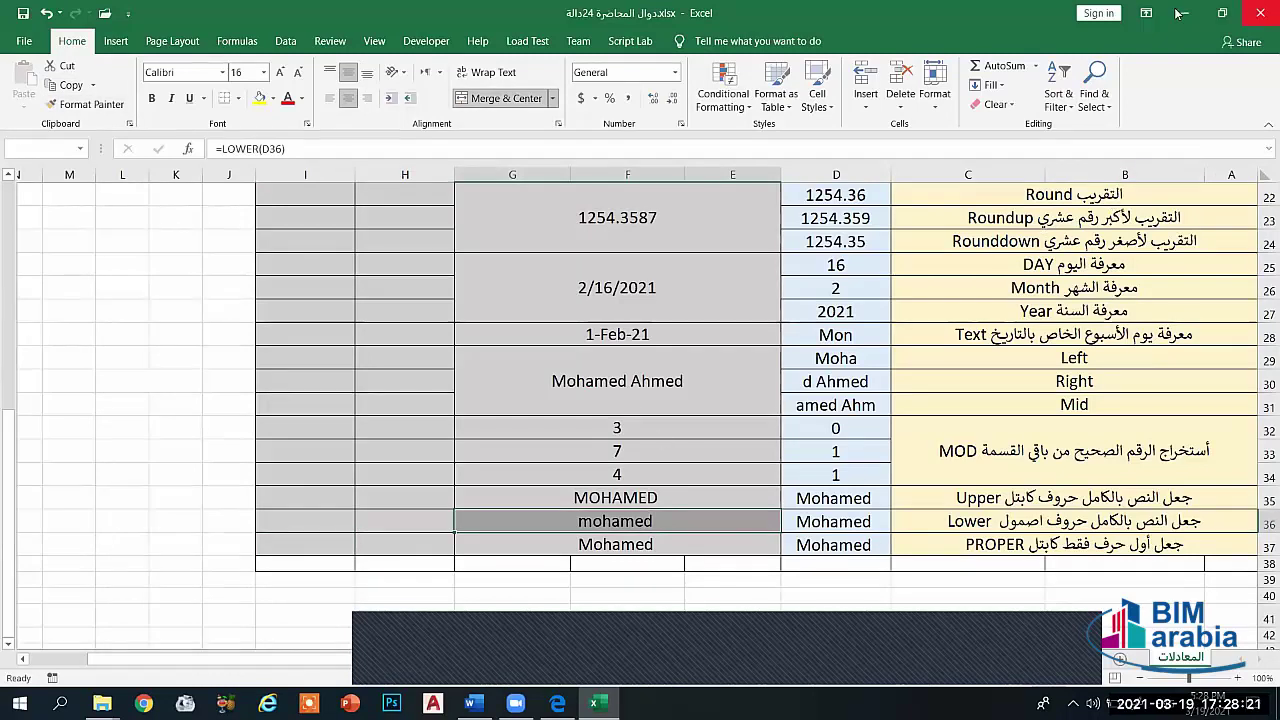
left_click(578, 369)
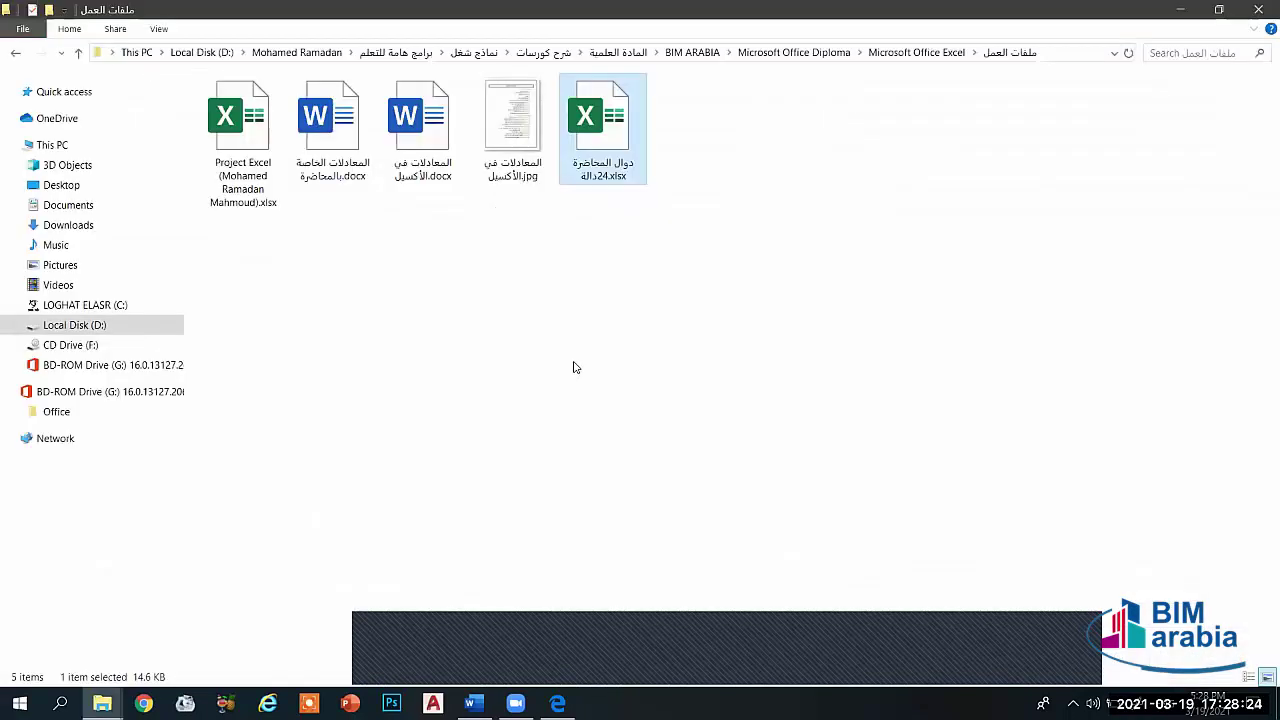
Create a new Microsoft Excel Worksheet in ملفات العمل named جدول حضور وانصراف.
left_click(570, 319)
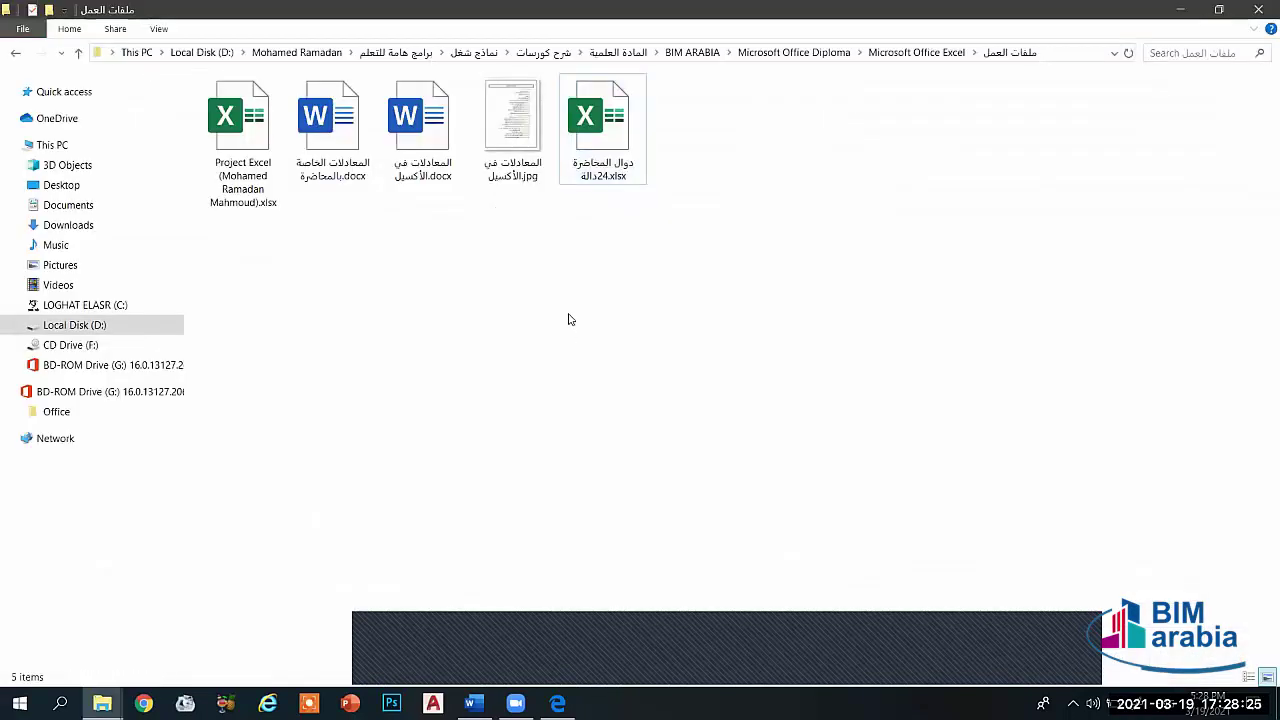
right_click(568, 314)
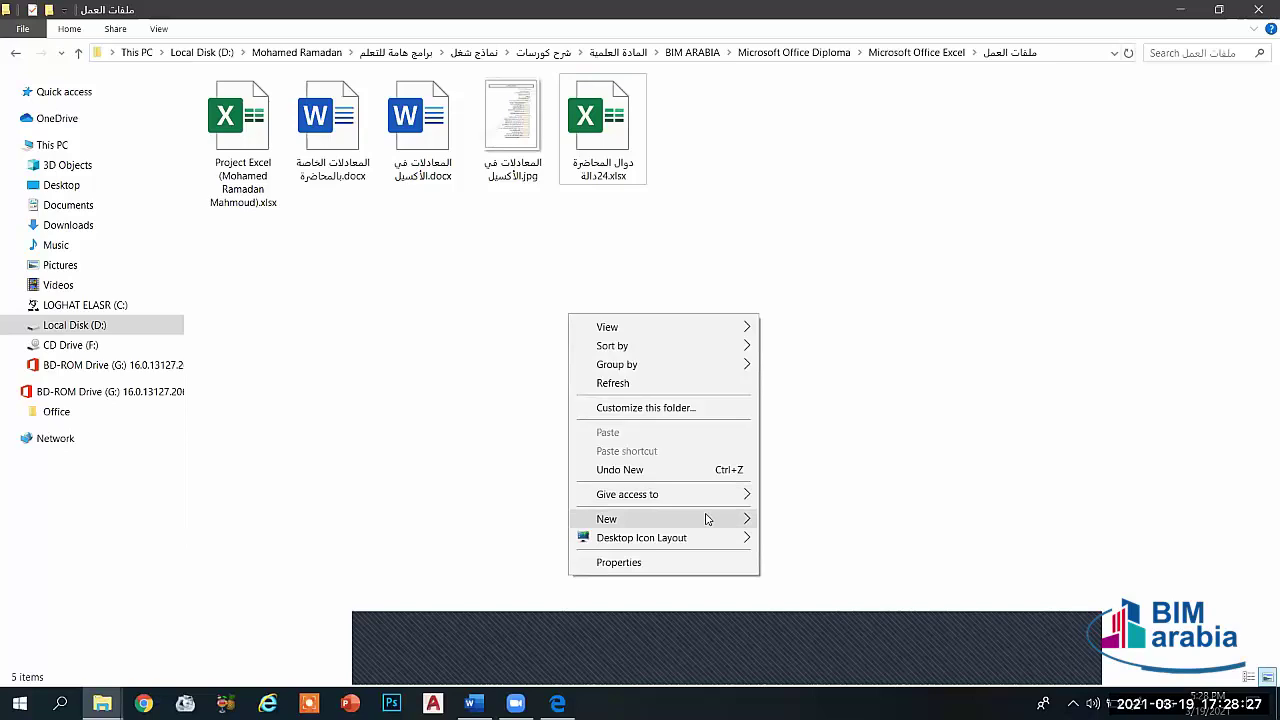
mouse_move(706, 520)
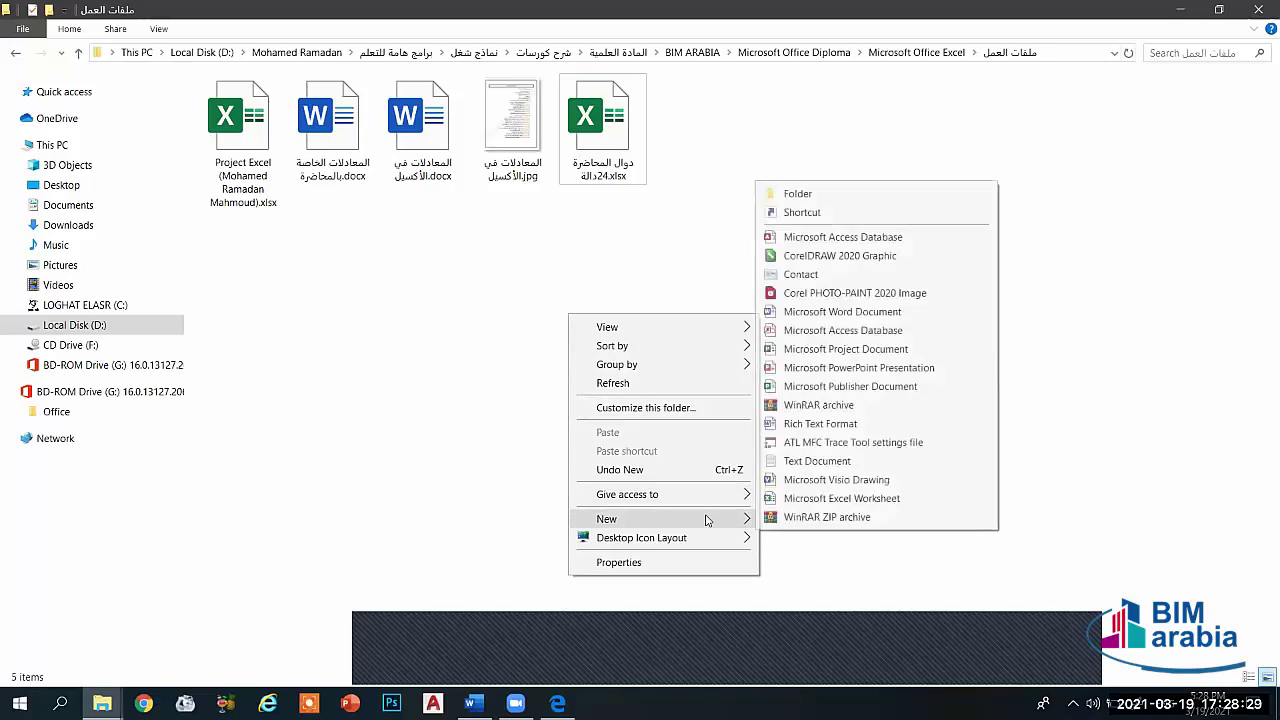
left_click(827, 498)
key("BackSpace")
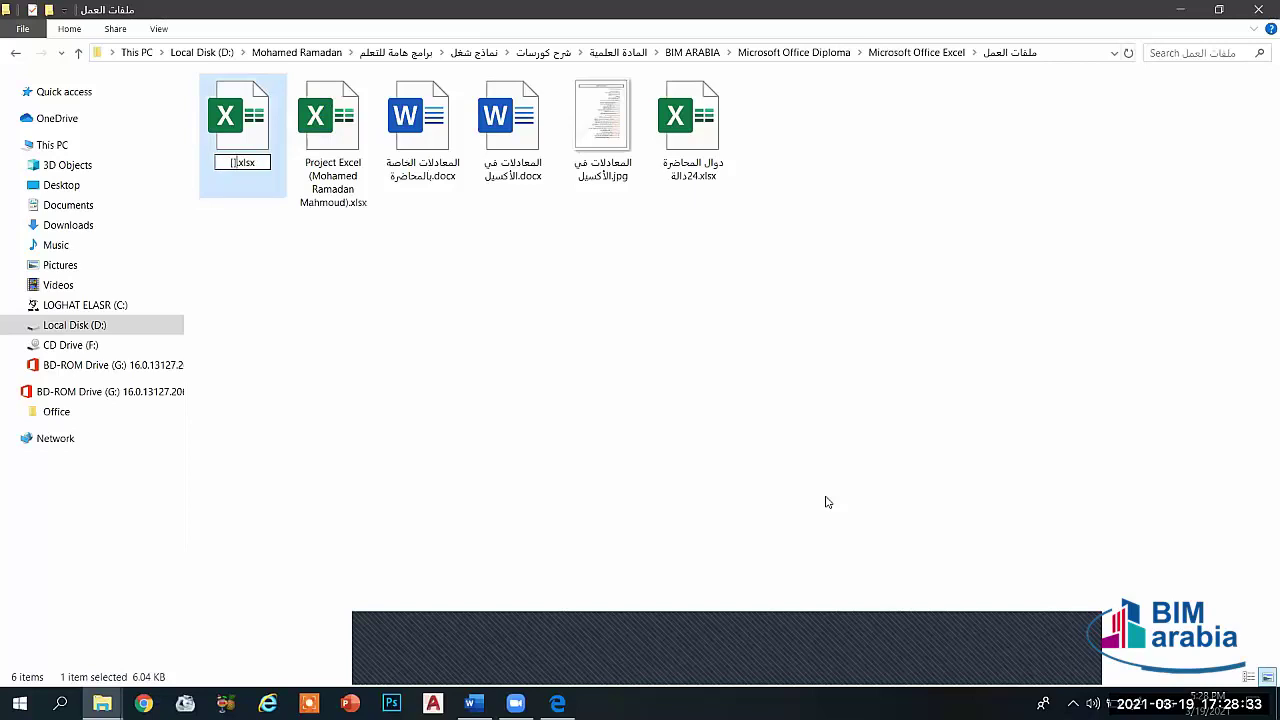
type("ج")
type("دول حضور")
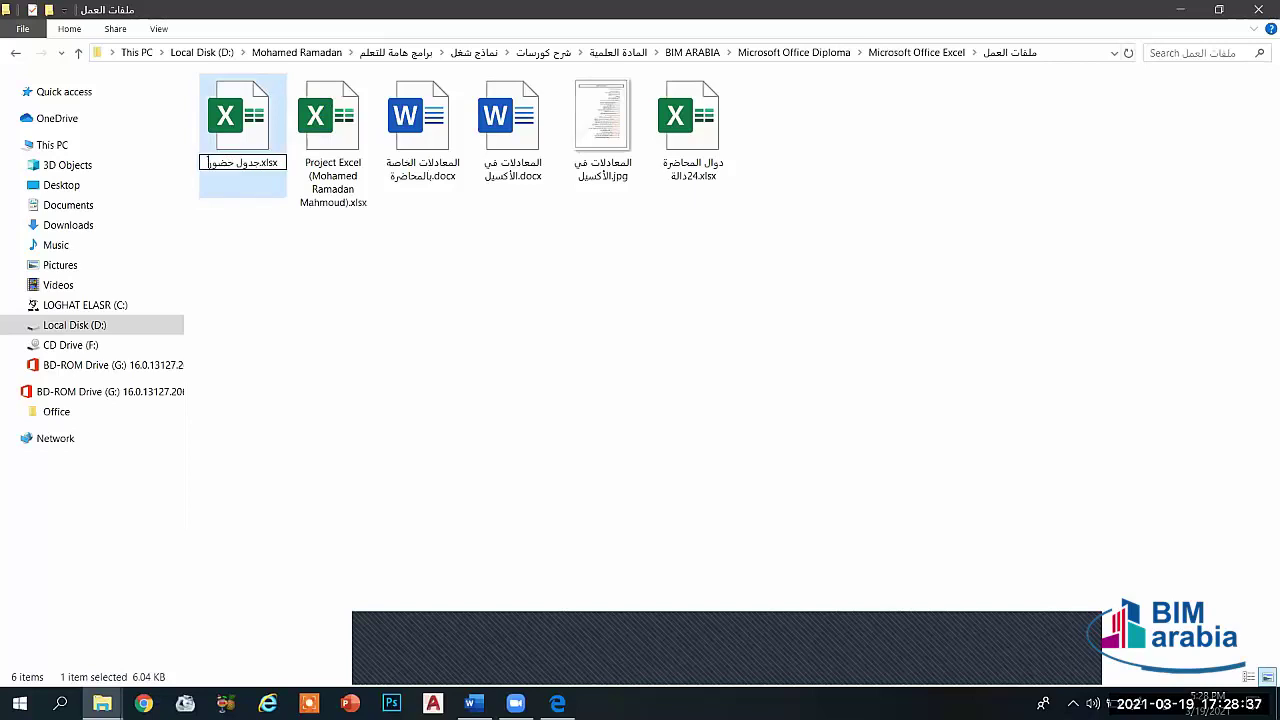
type(" وان")
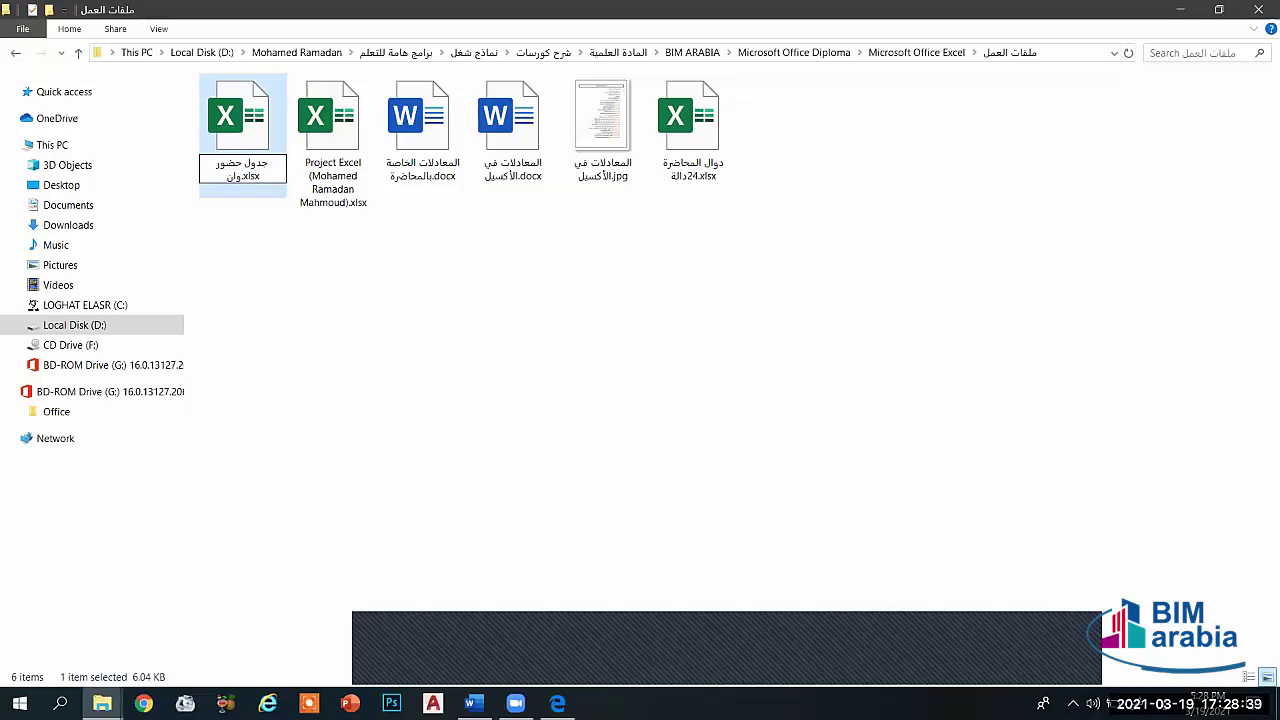
type("صراف")
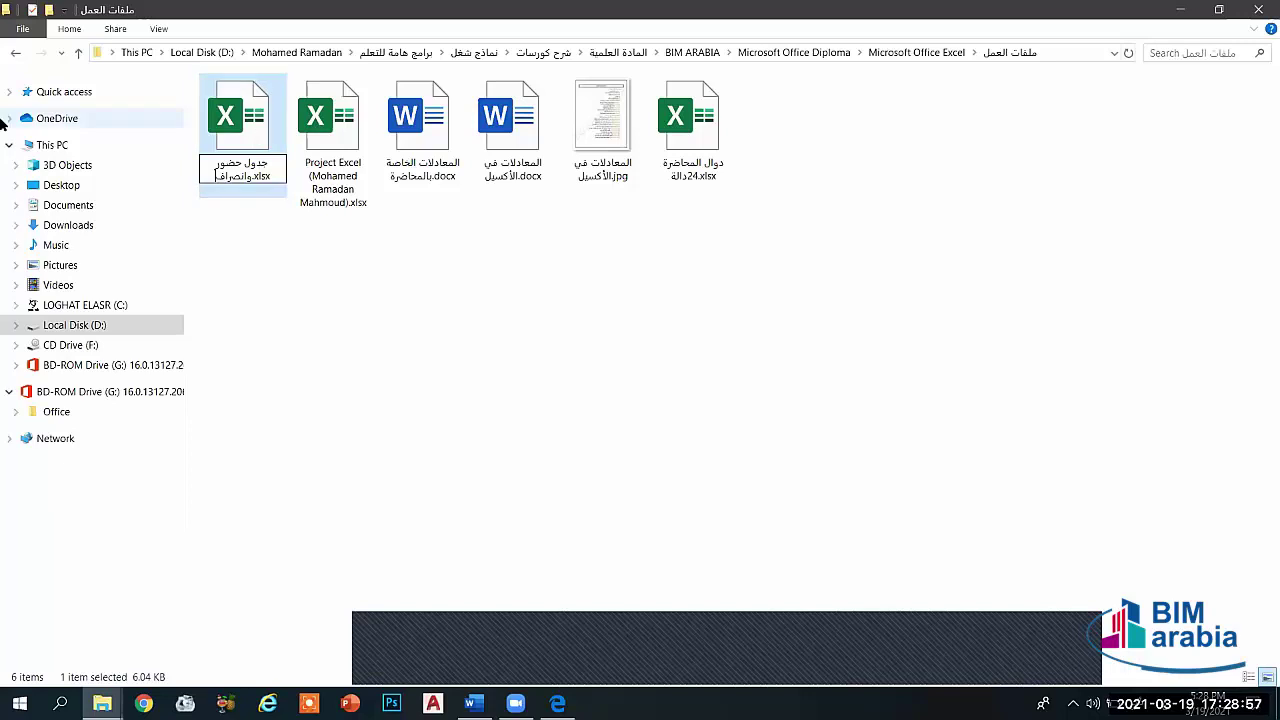
left_click(259, 270)
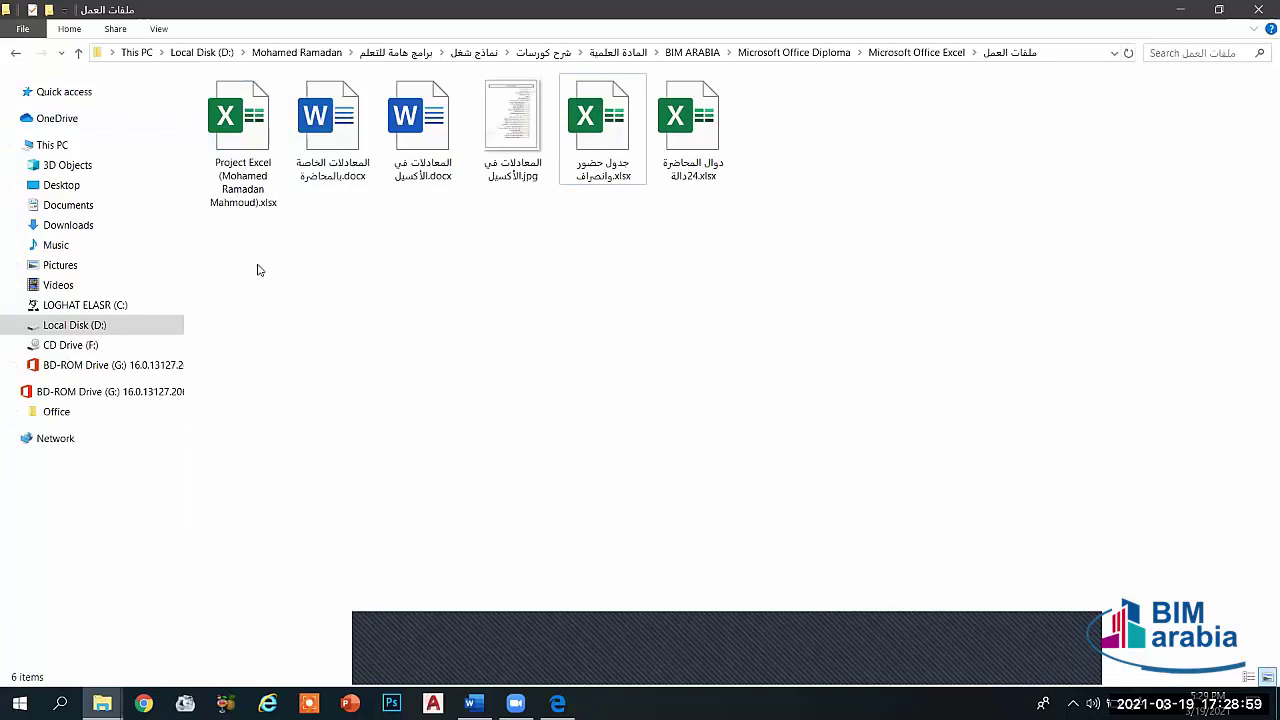
Open جدول حضور وانصراف.xlsx in Excel from File Explorer.
double_click(611, 166)
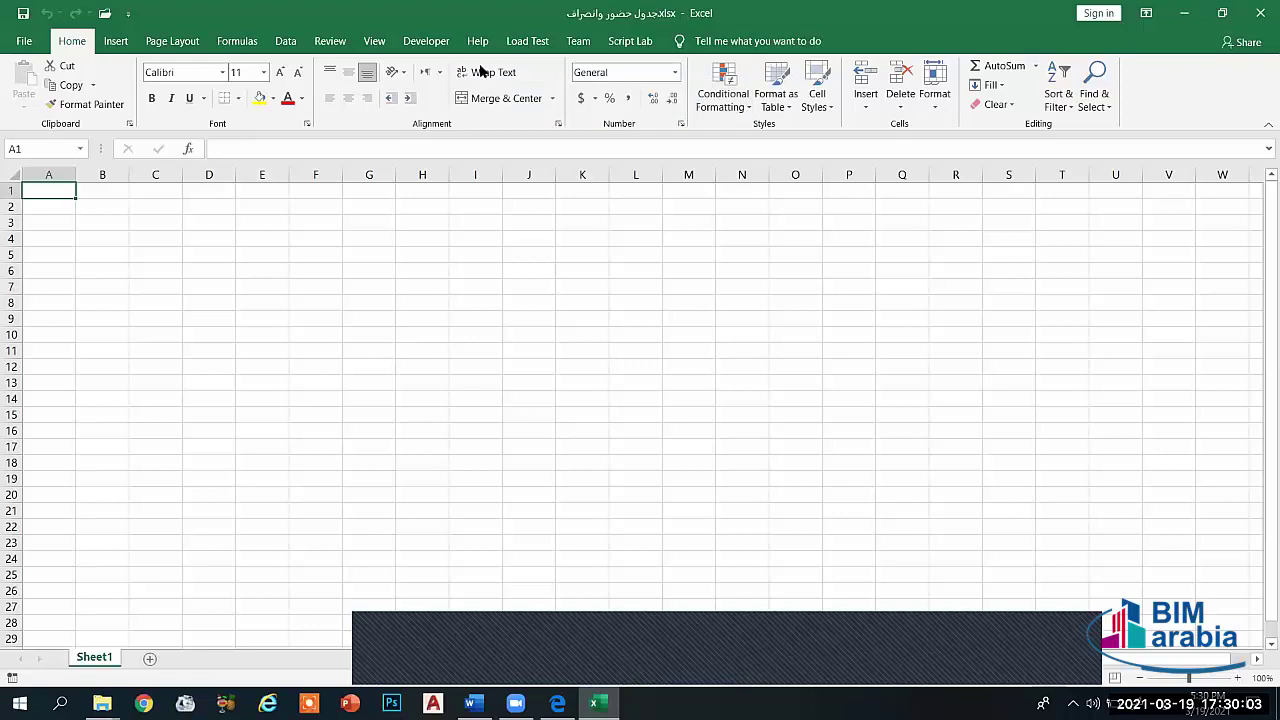
Switch the sheet to right-to-left and enter the headers م and الأسم in A1:B1.
left_click(192, 40)
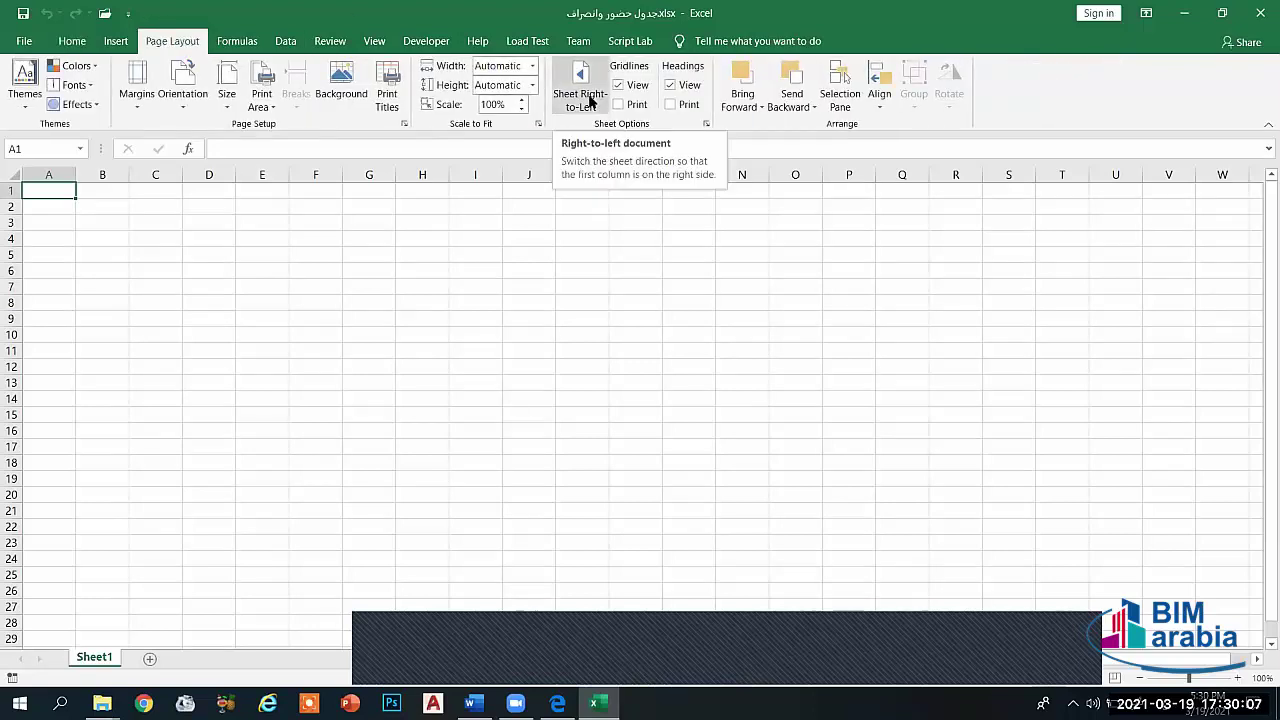
left_click(590, 101)
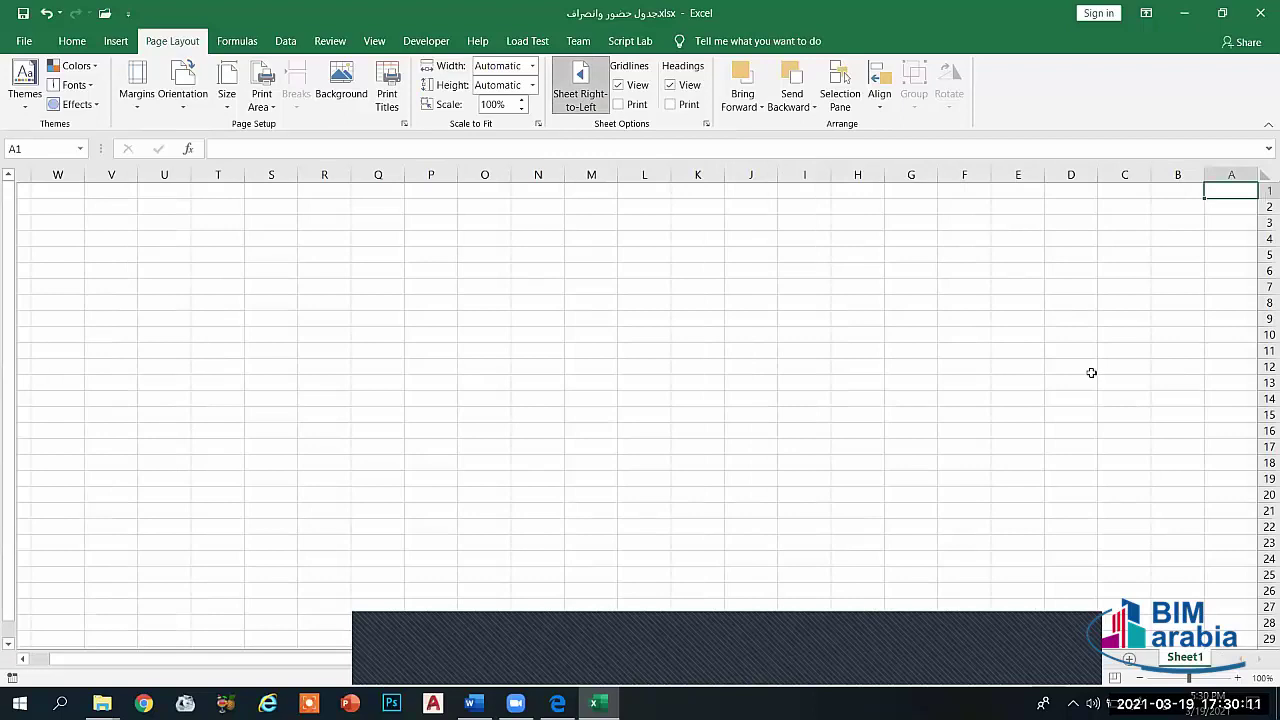
type("ب")
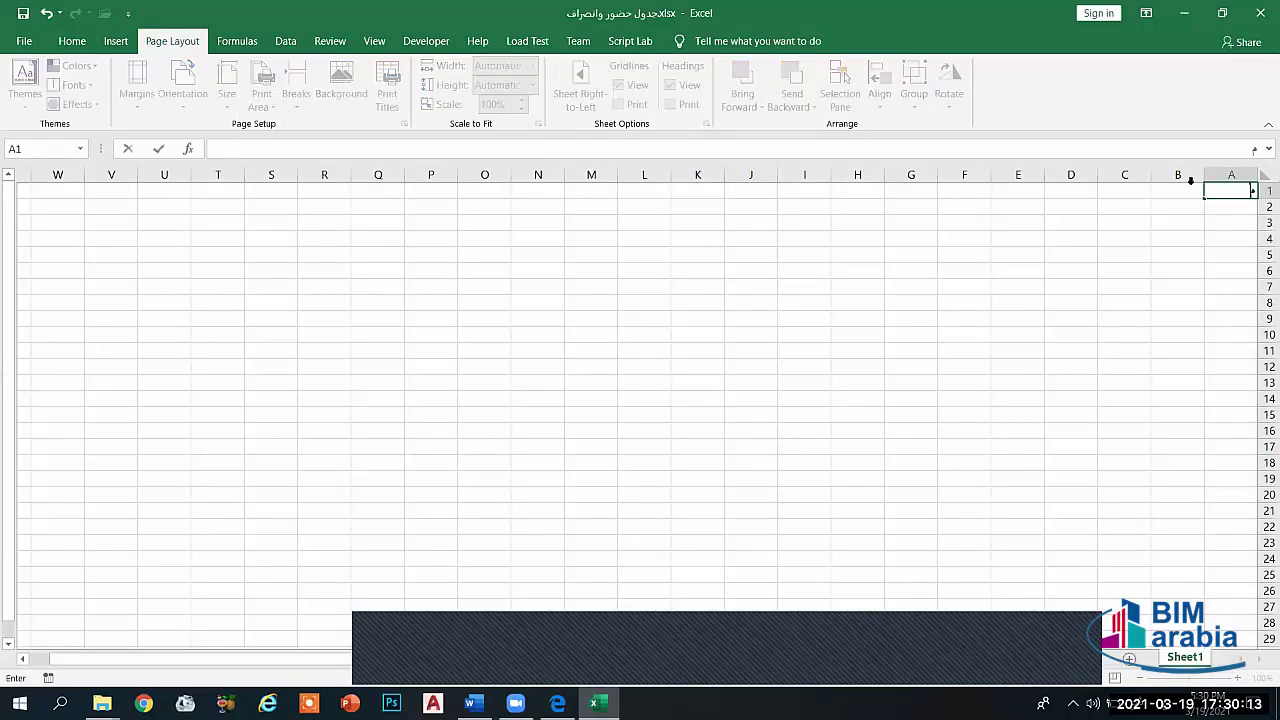
left_click(1178, 191)
type("ا")
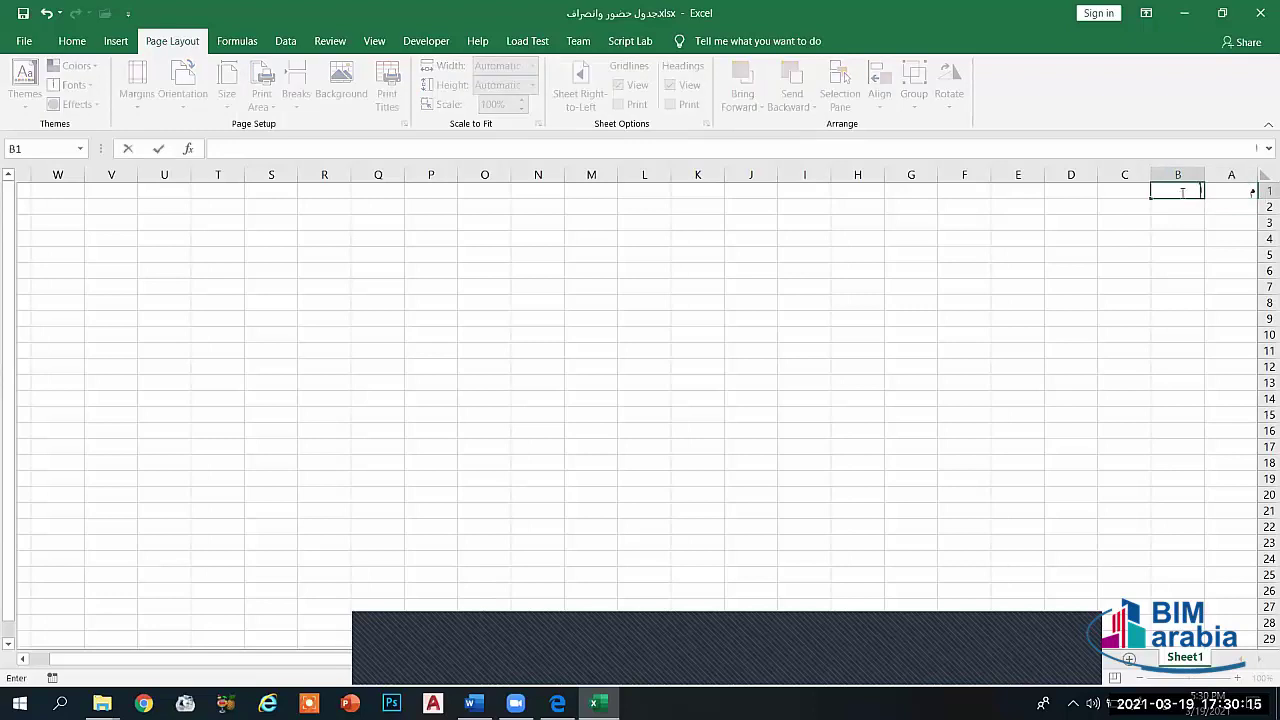
type("لأسم")
left_click(1222, 207)
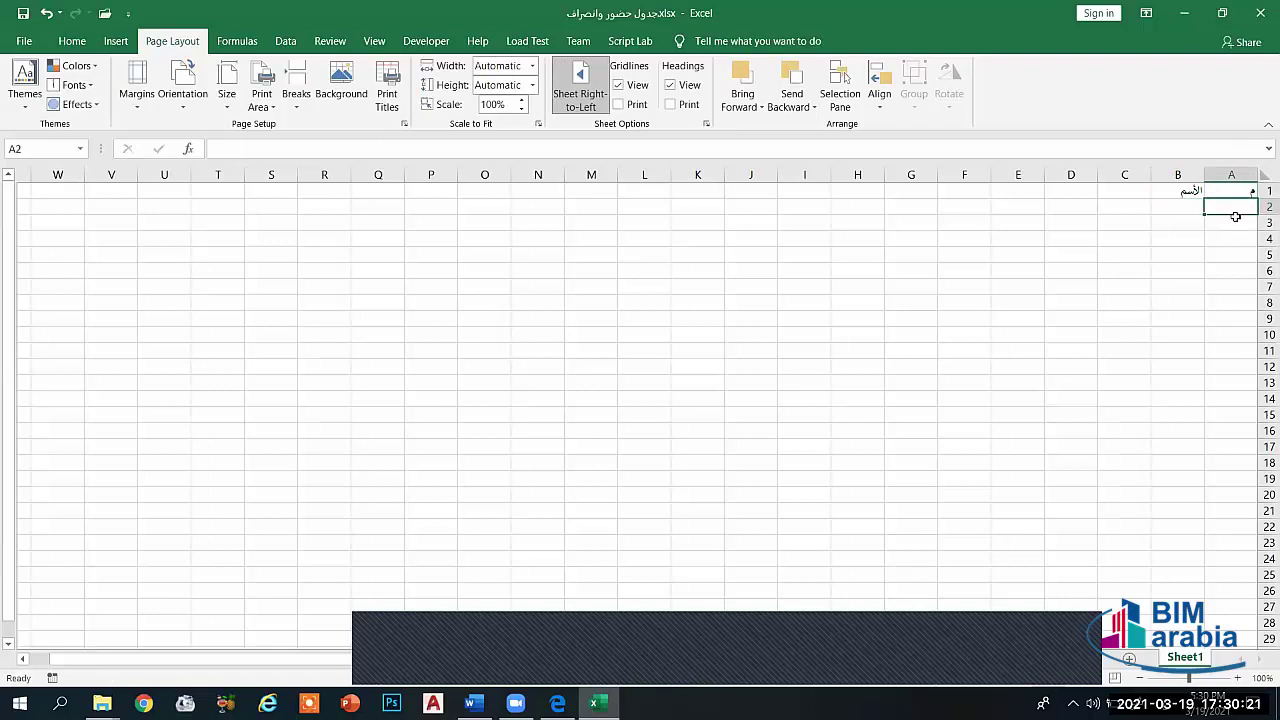
Fill serial numbers 1 to 20 down column A from A2 to A21.
left_click(1231, 224)
left_click(1232, 204)
key("End")
type("1")
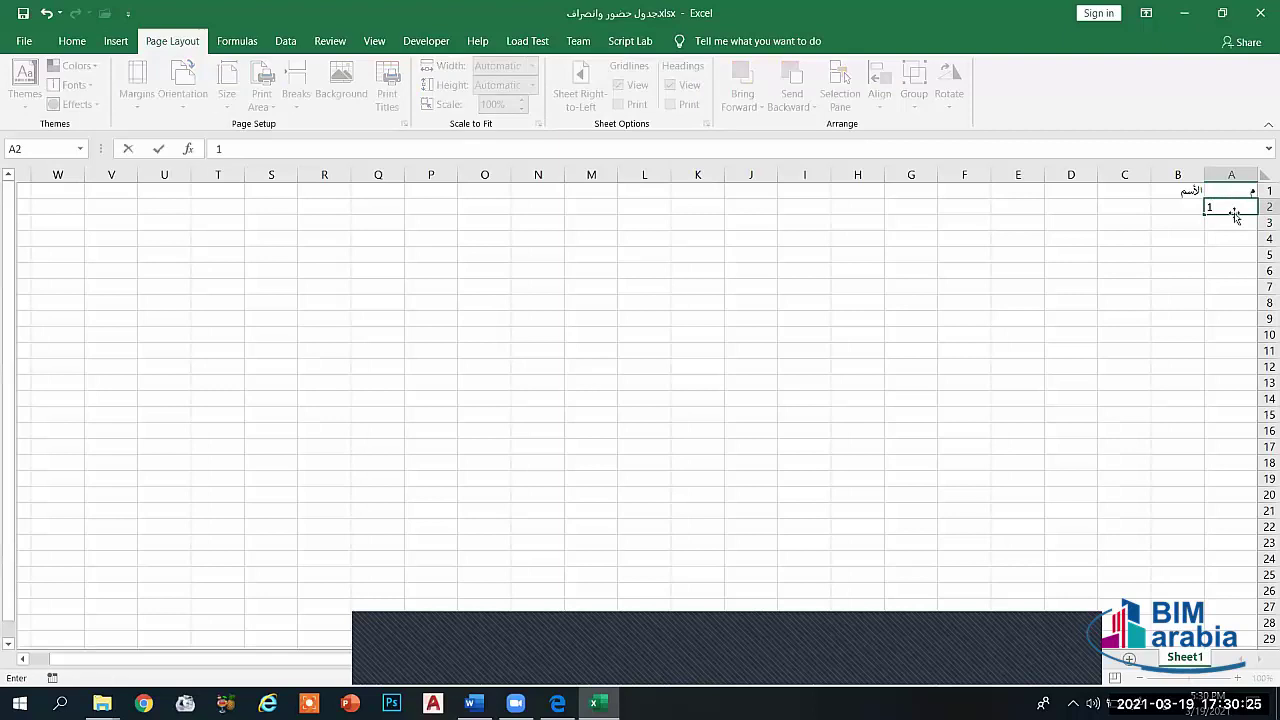
key("Return")
type("2")
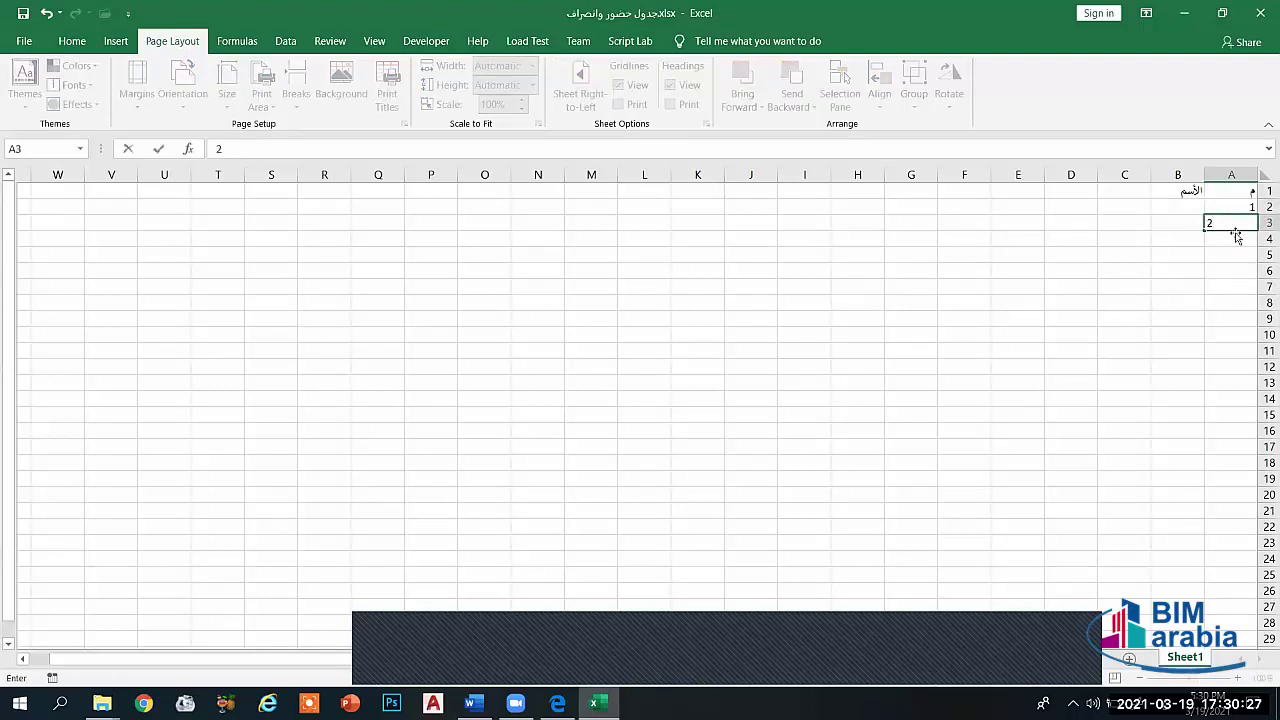
left_click(1237, 237)
left_click(1229, 205)
left_click(1228, 223, "shift")
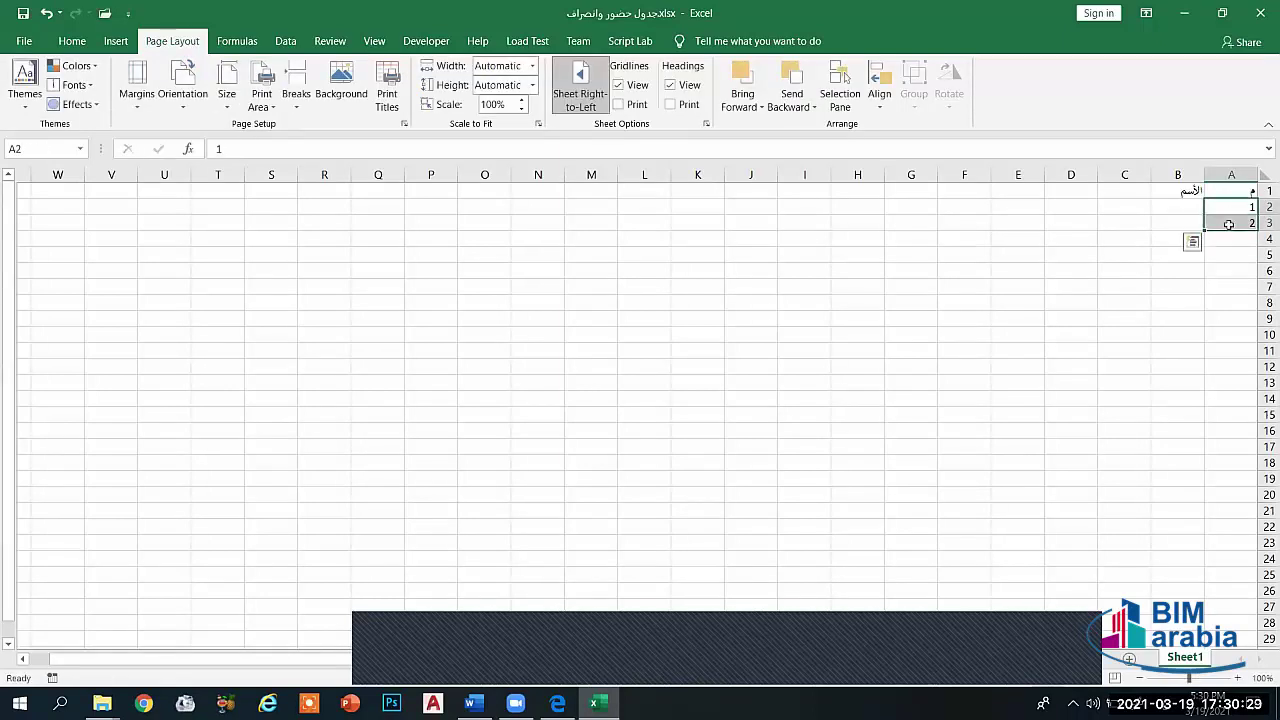
left_click_drag(1203, 230, 1223, 494)
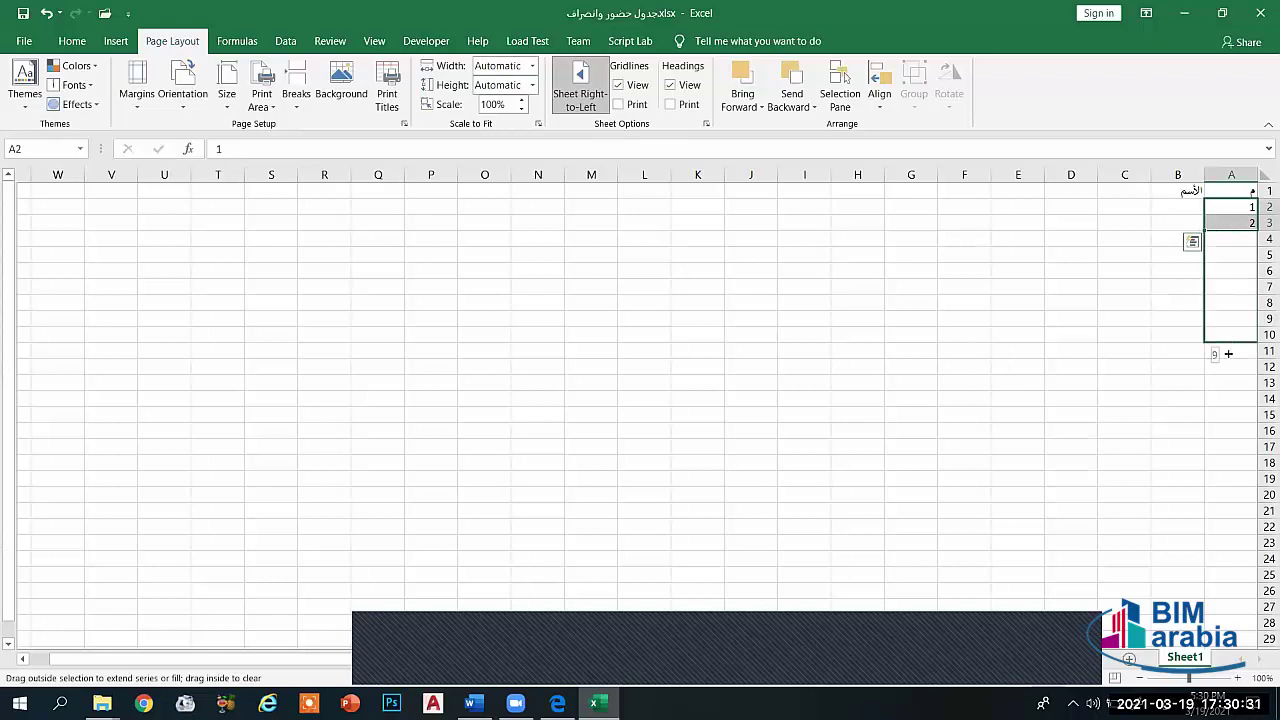
left_click(1236, 509)
type("20")
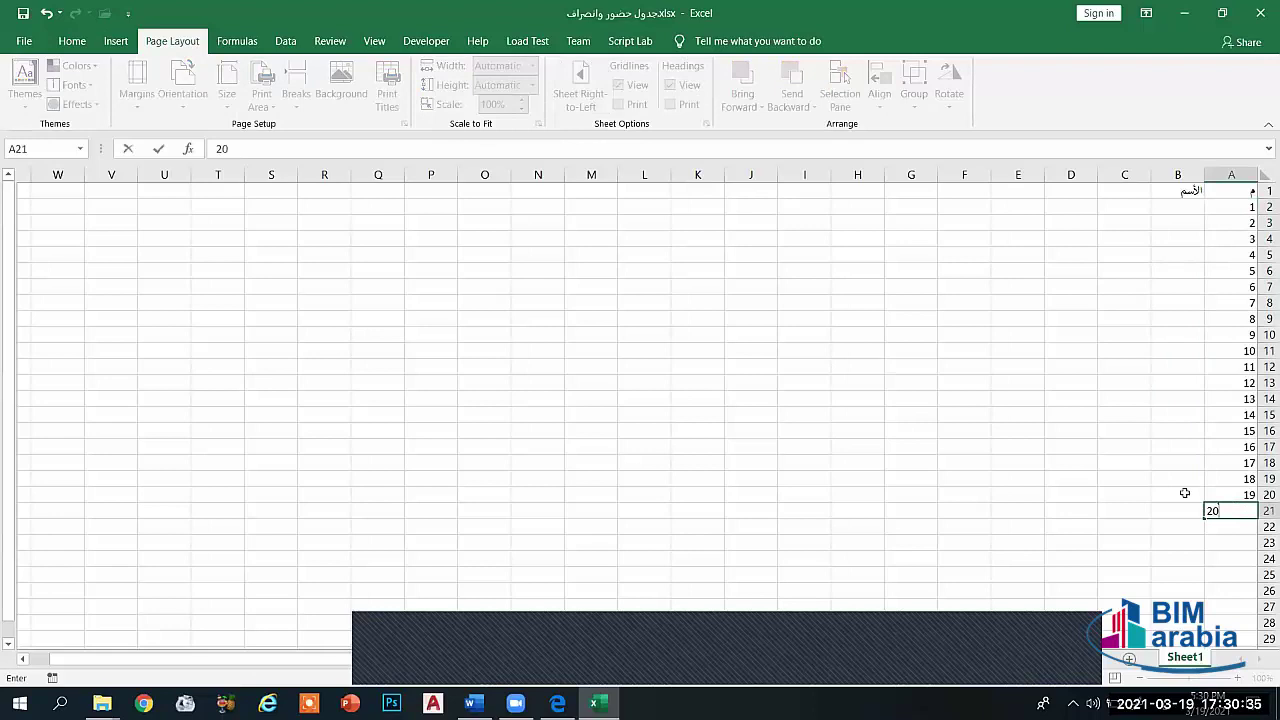
left_click(1184, 492)
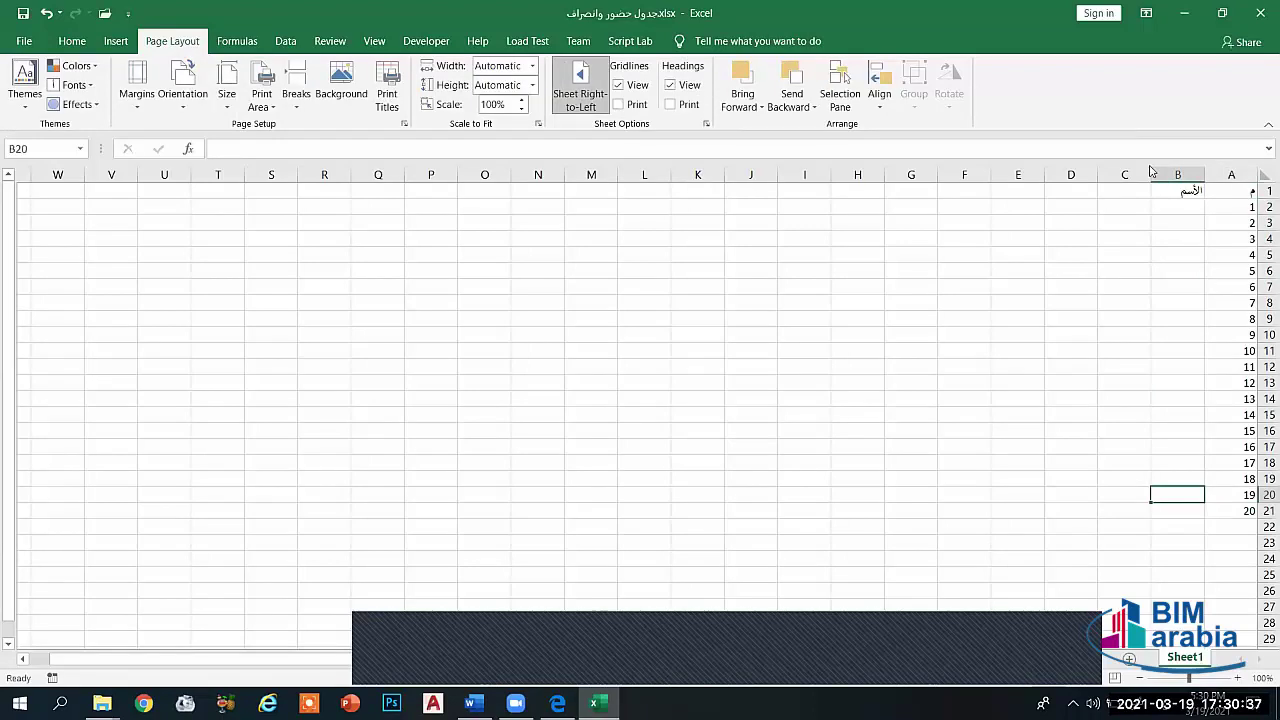
Widen column B, middle-align and centre the table, and type the first student's name in B2.
mouse_move(1151, 172)
left_mouse_down()
mouse_move(1059, 185)
mouse_move(1236, 514)
left_mouse_up()
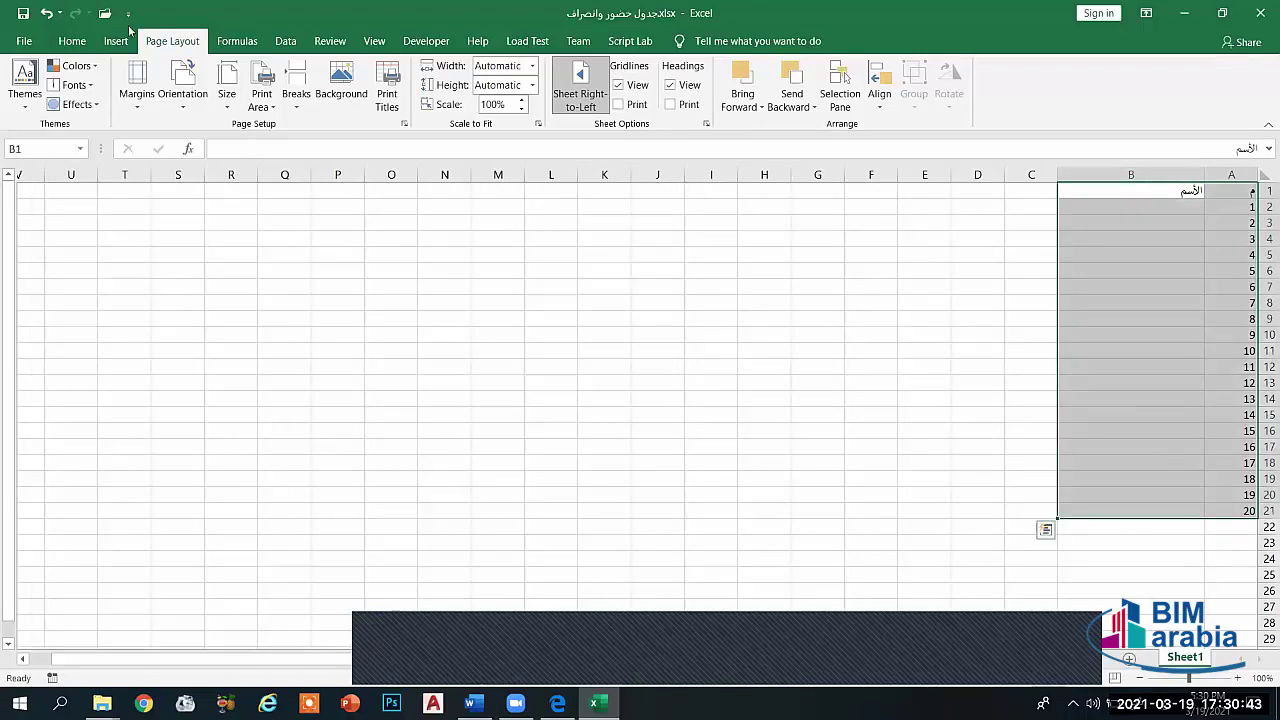
left_click(73, 43)
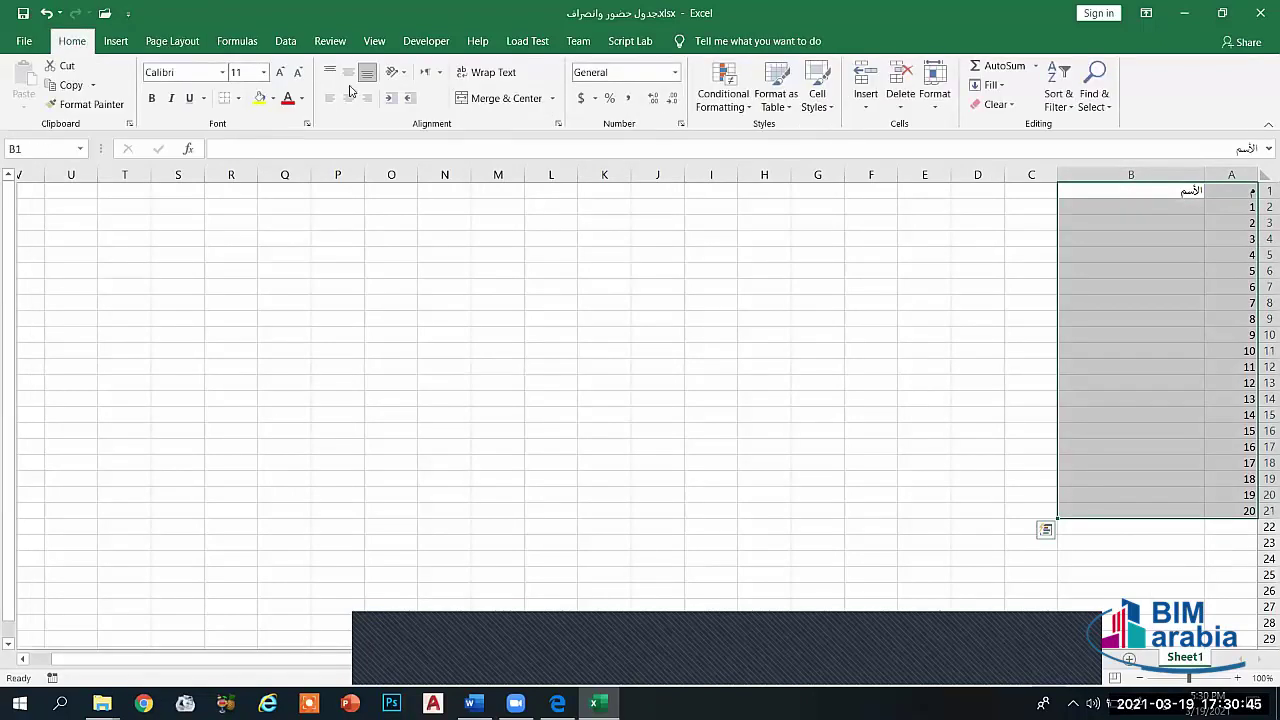
left_click(348, 72)
left_click(348, 97)
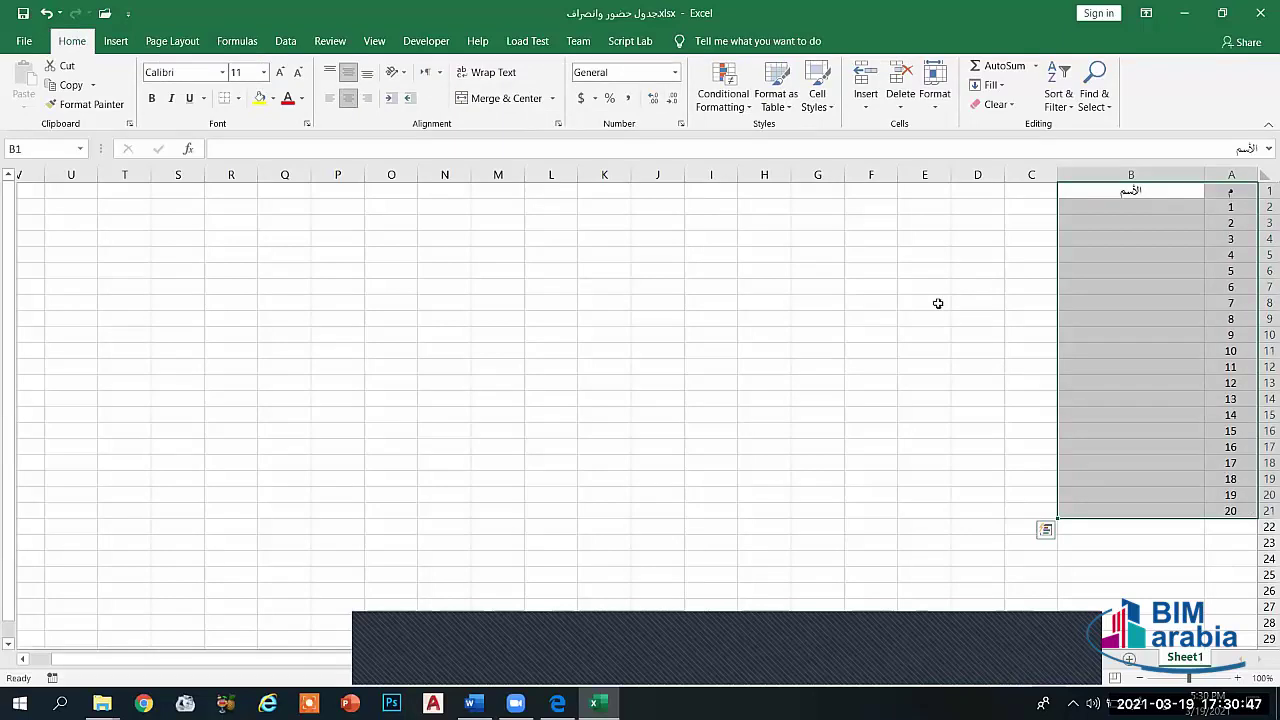
left_click(1063, 296)
left_click(1192, 208)
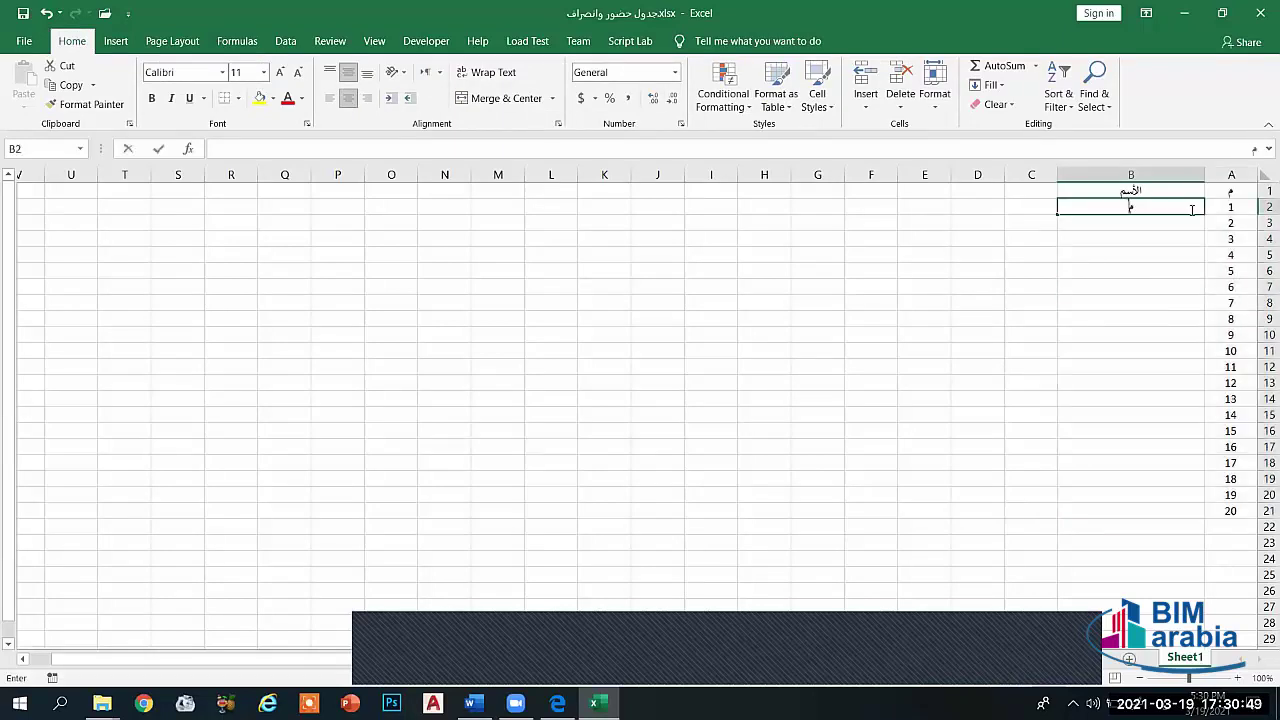
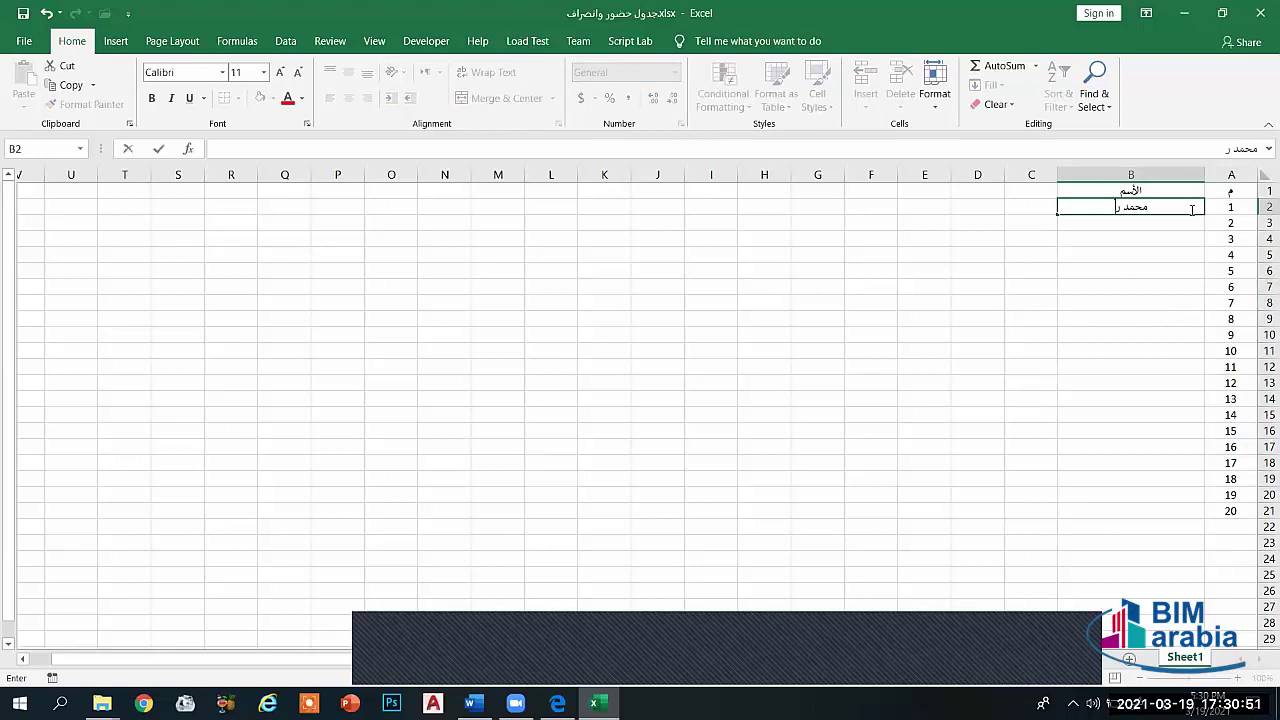
Enter the next four students' full names in B3 through B6.
key("Return")
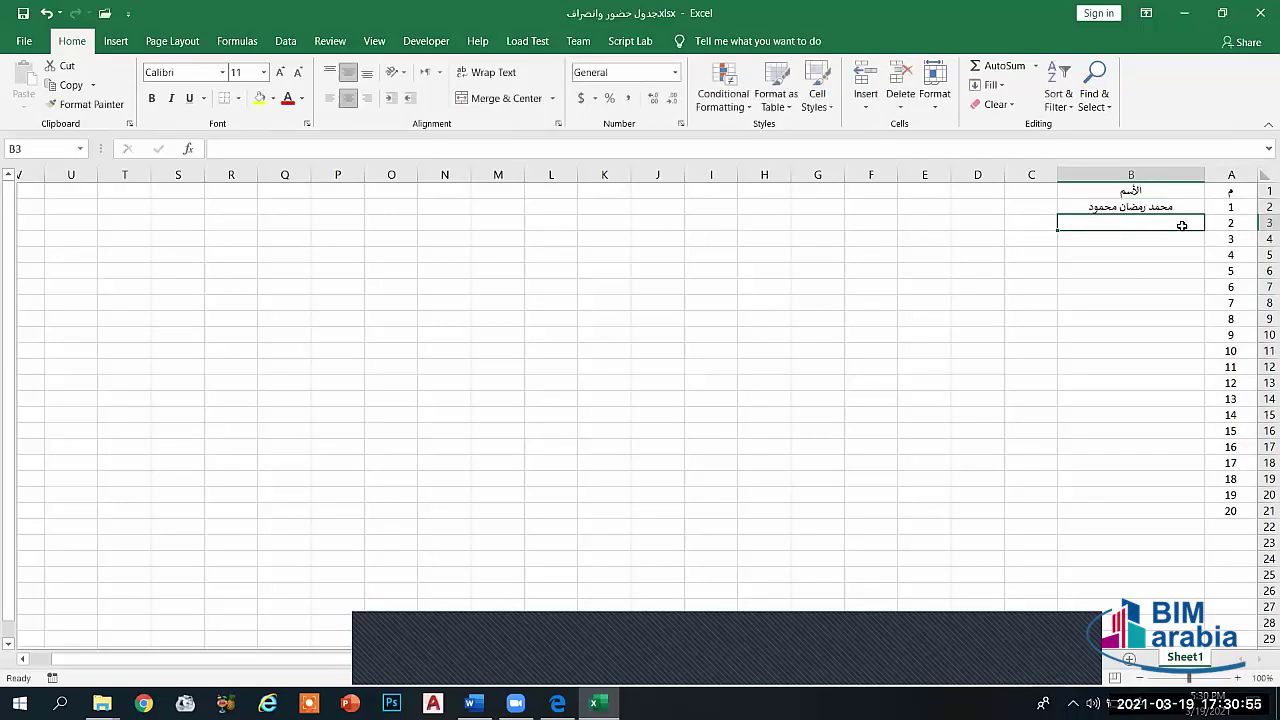
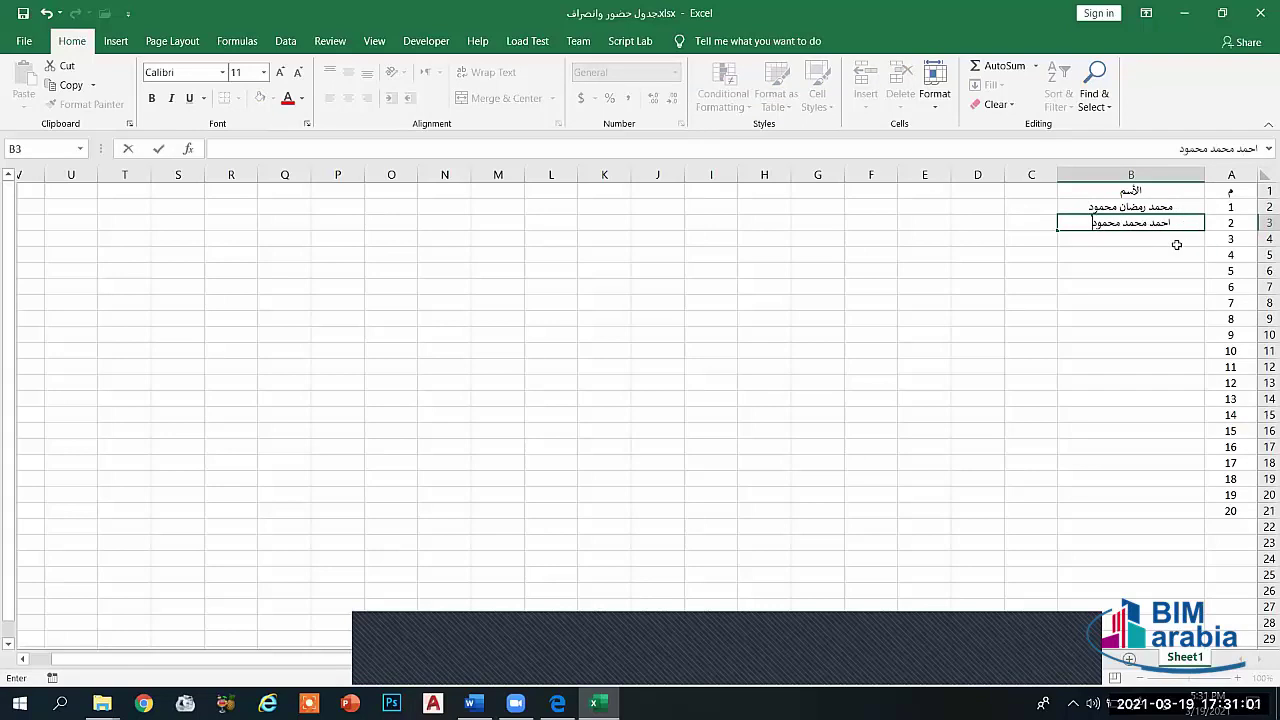
key("Return")
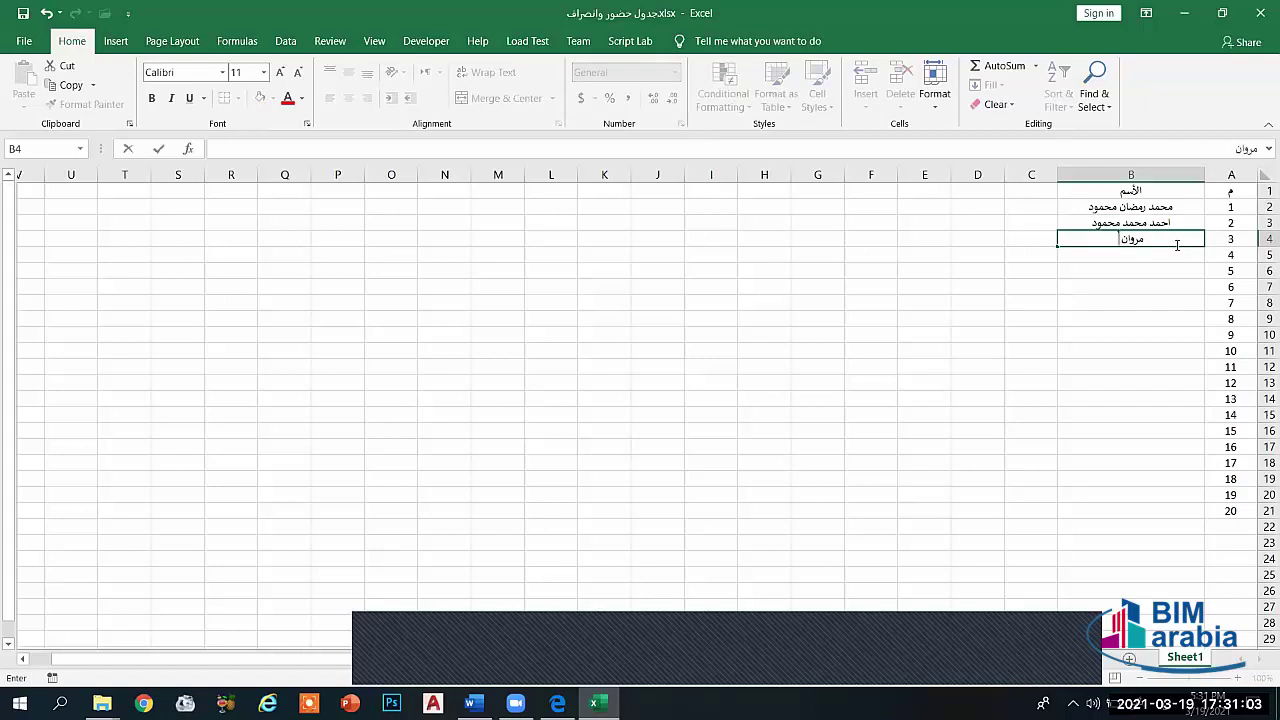
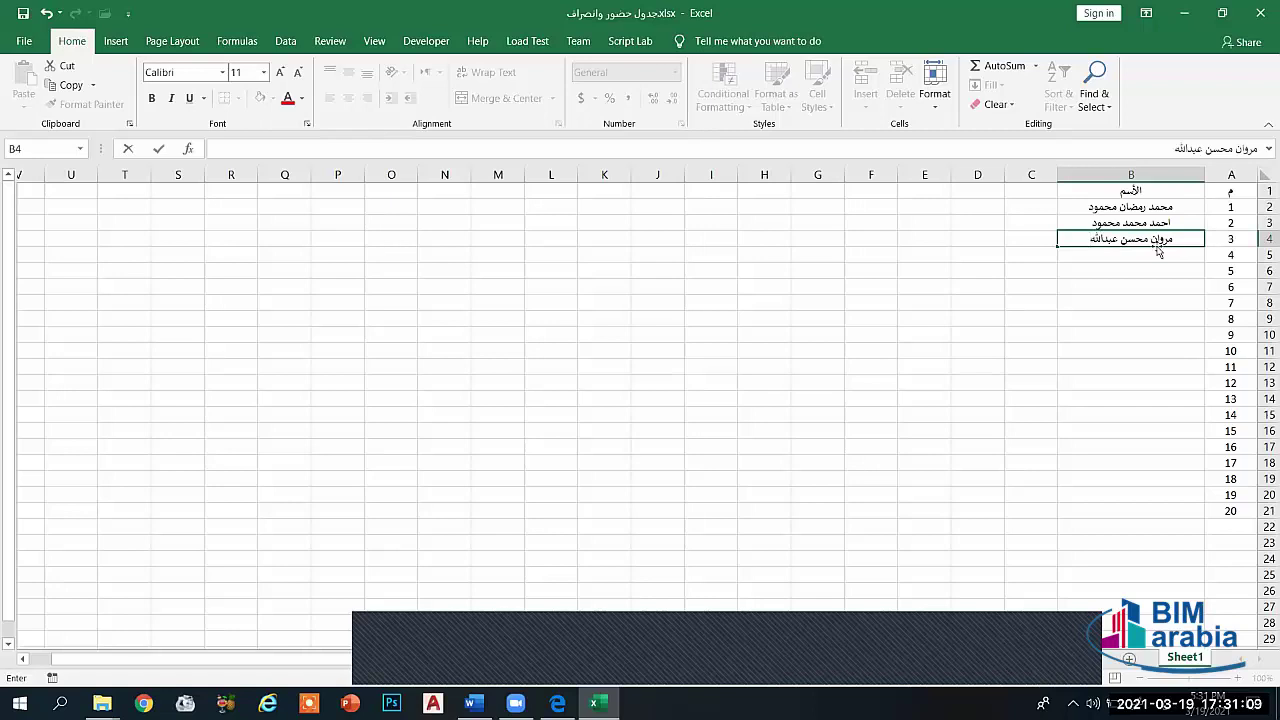
left_click(1149, 254)
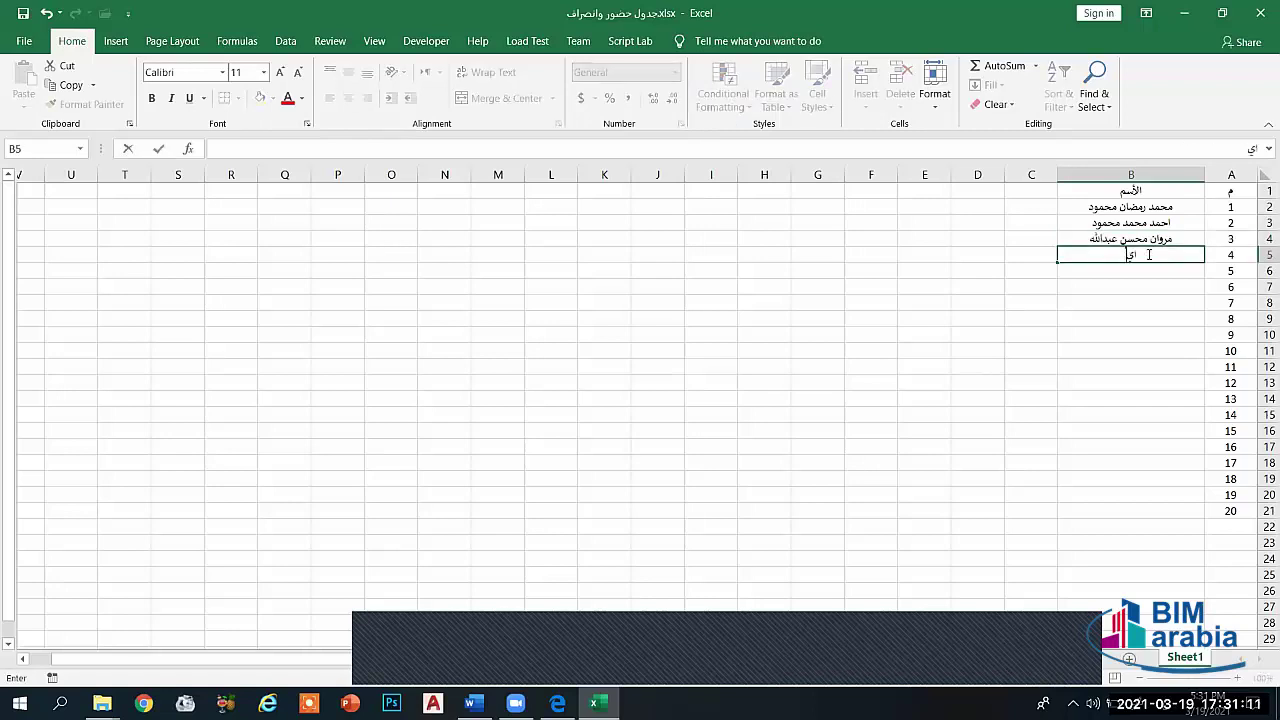
key("Return")
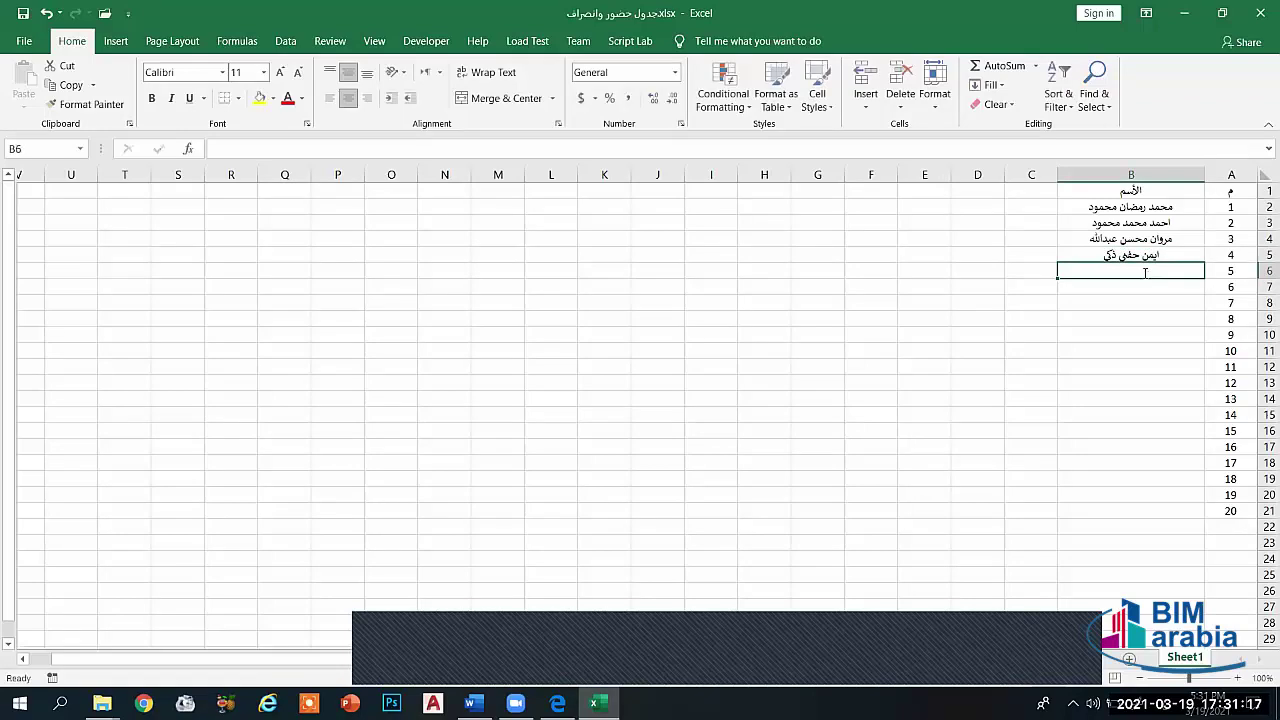
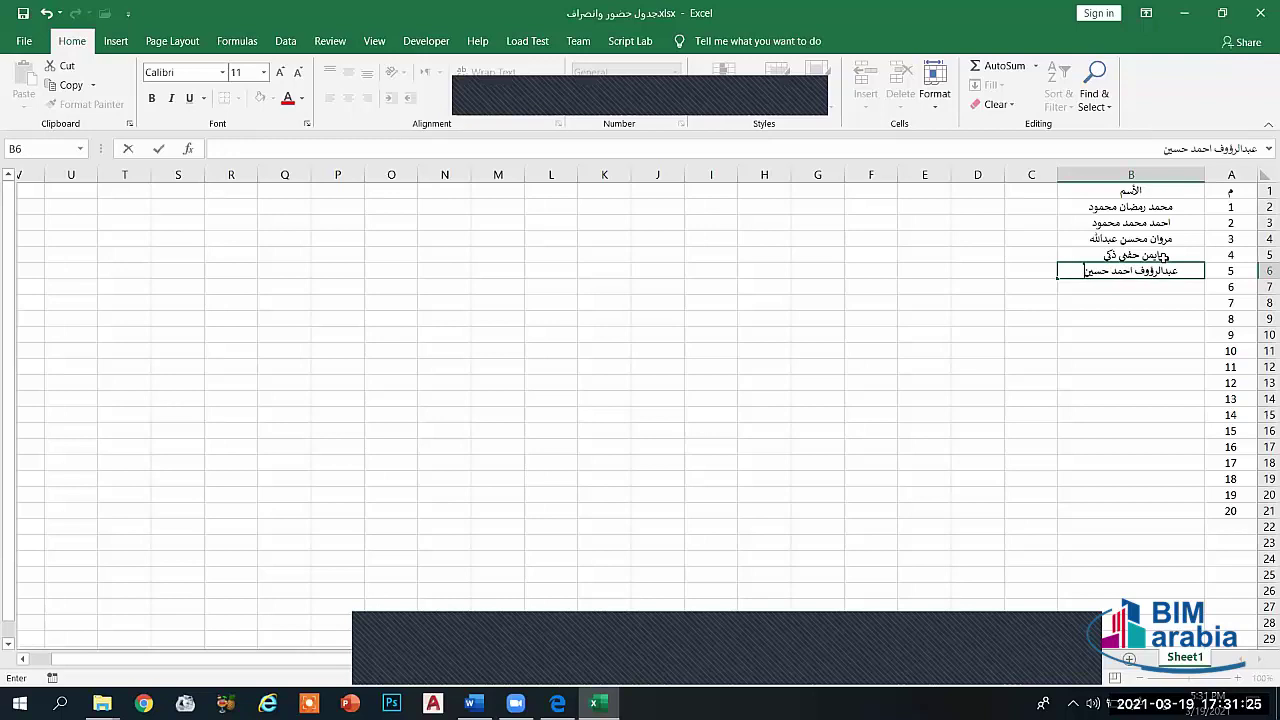
left_click(1140, 289)
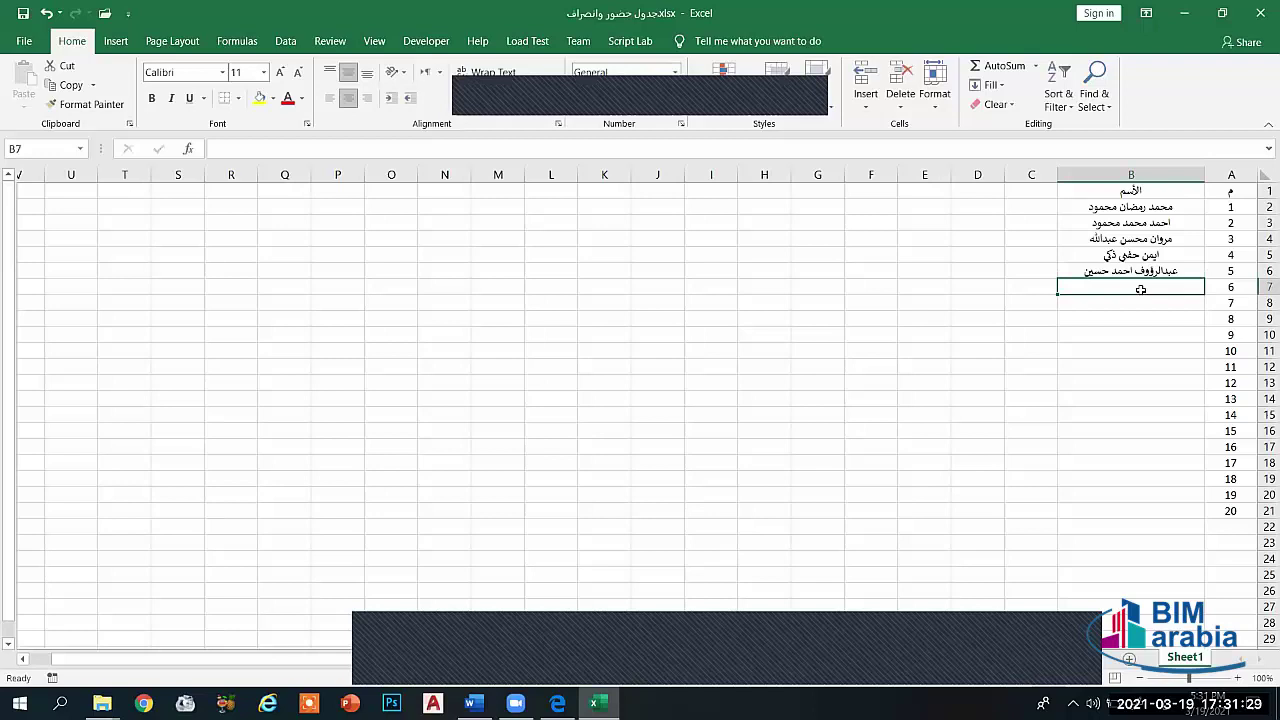
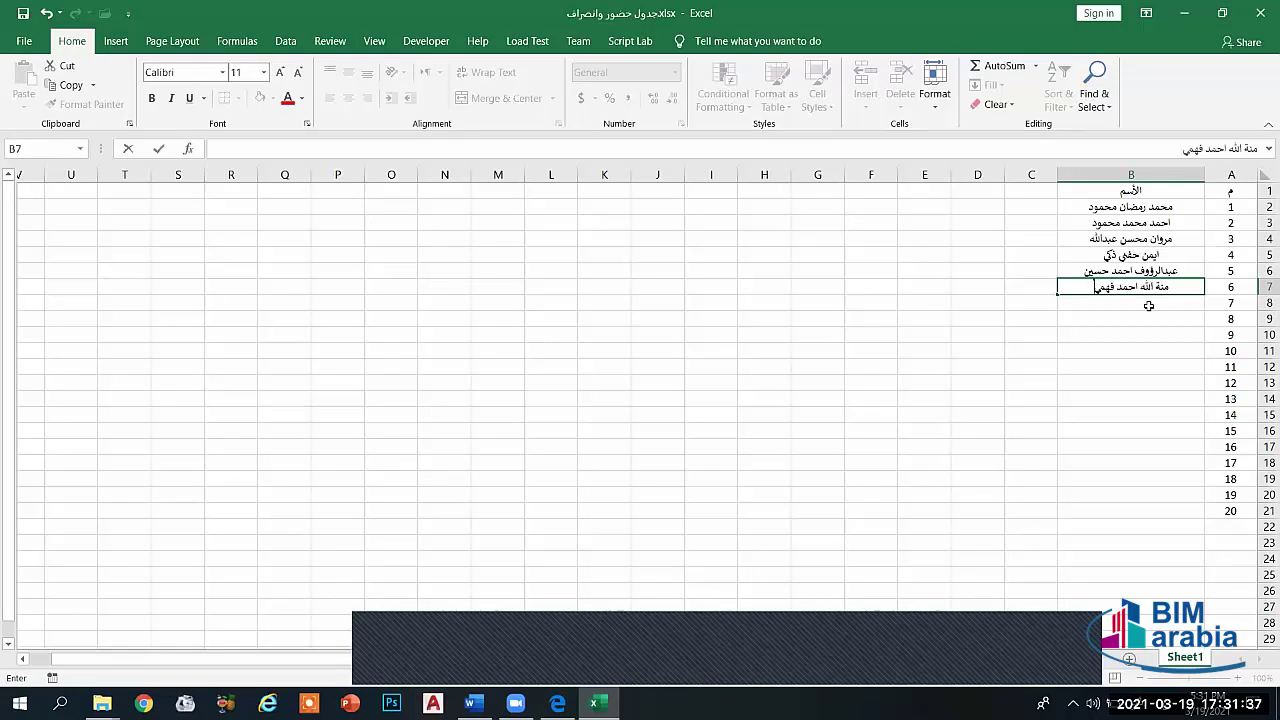
Enter four more students' full names in B7 through B10.
key("Return")
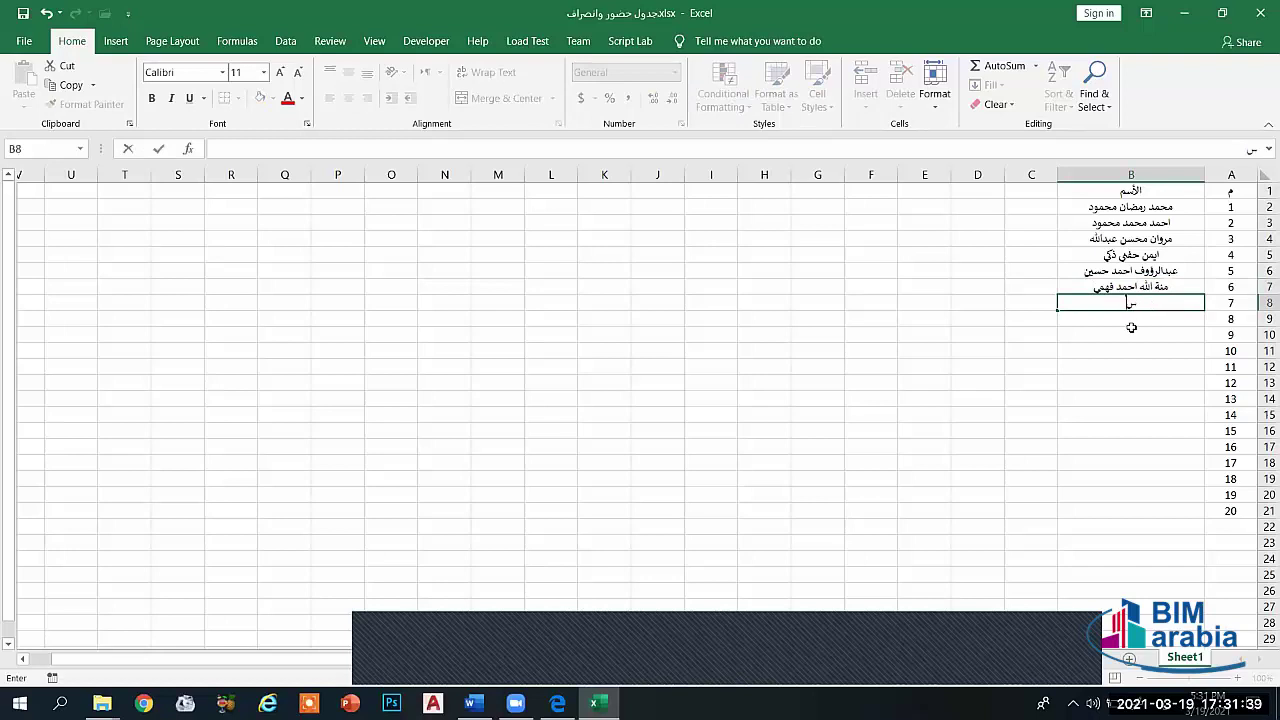
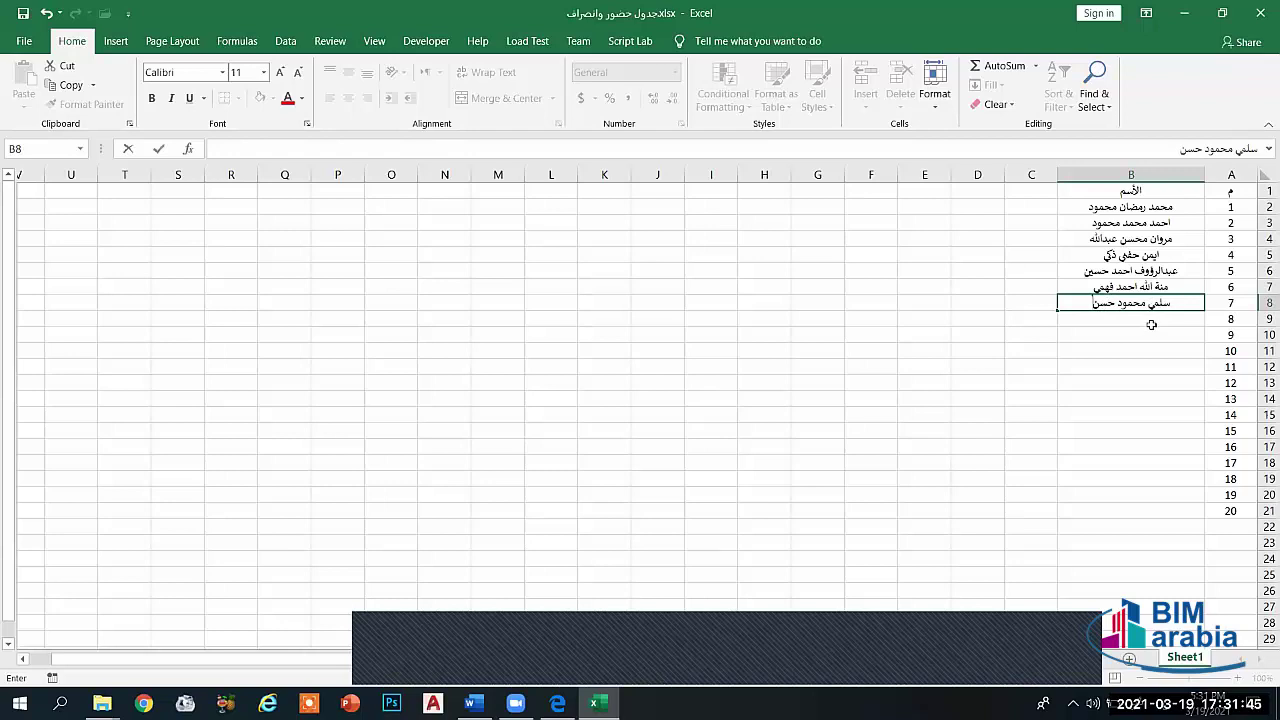
key("Return")
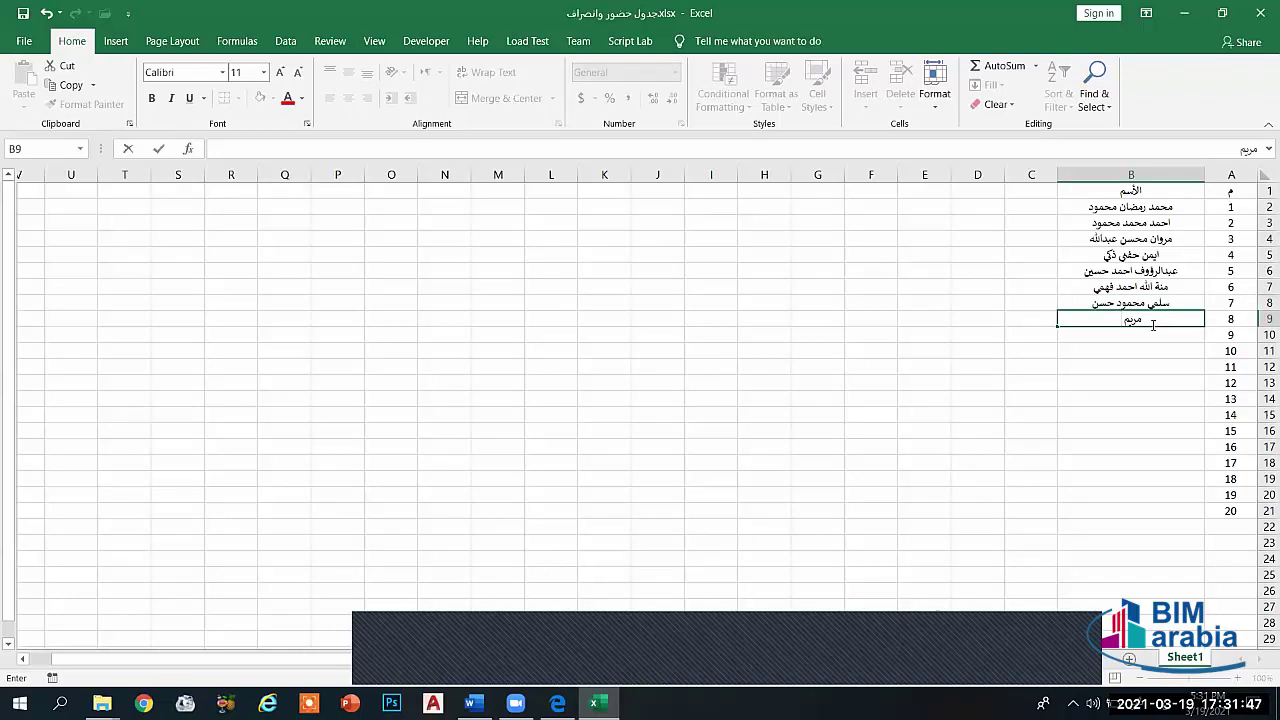
left_click(1137, 337)
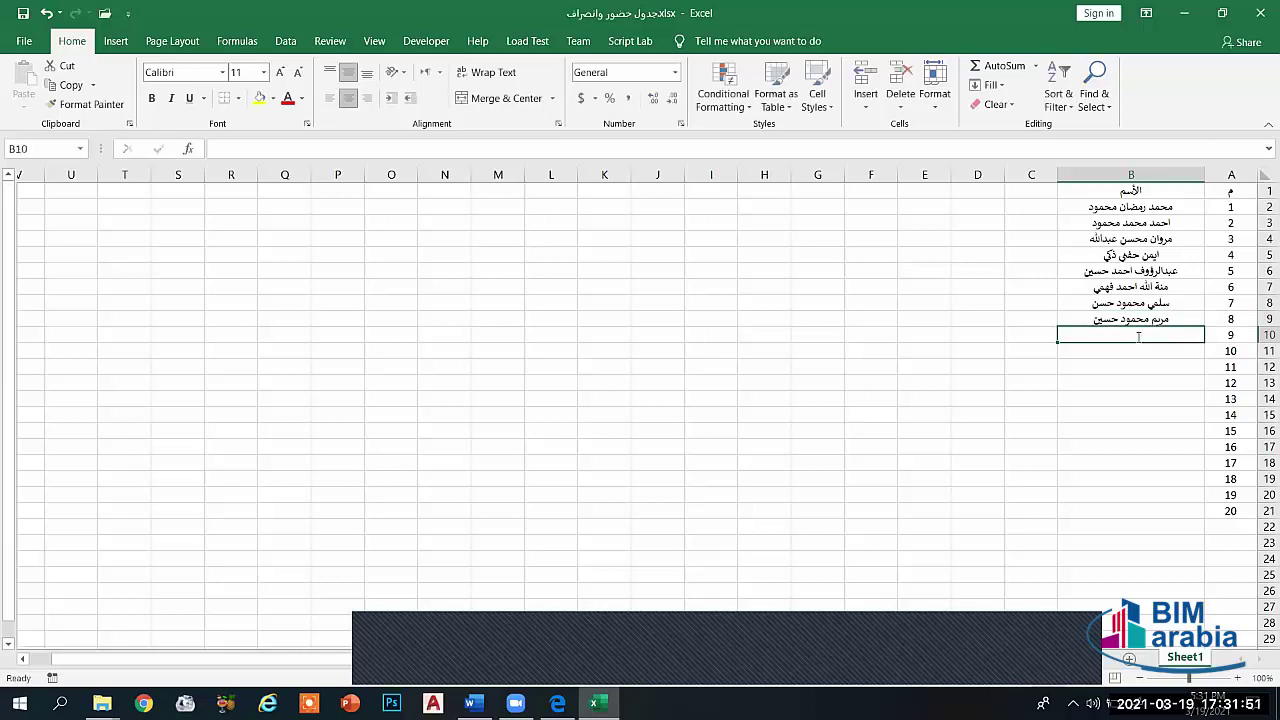
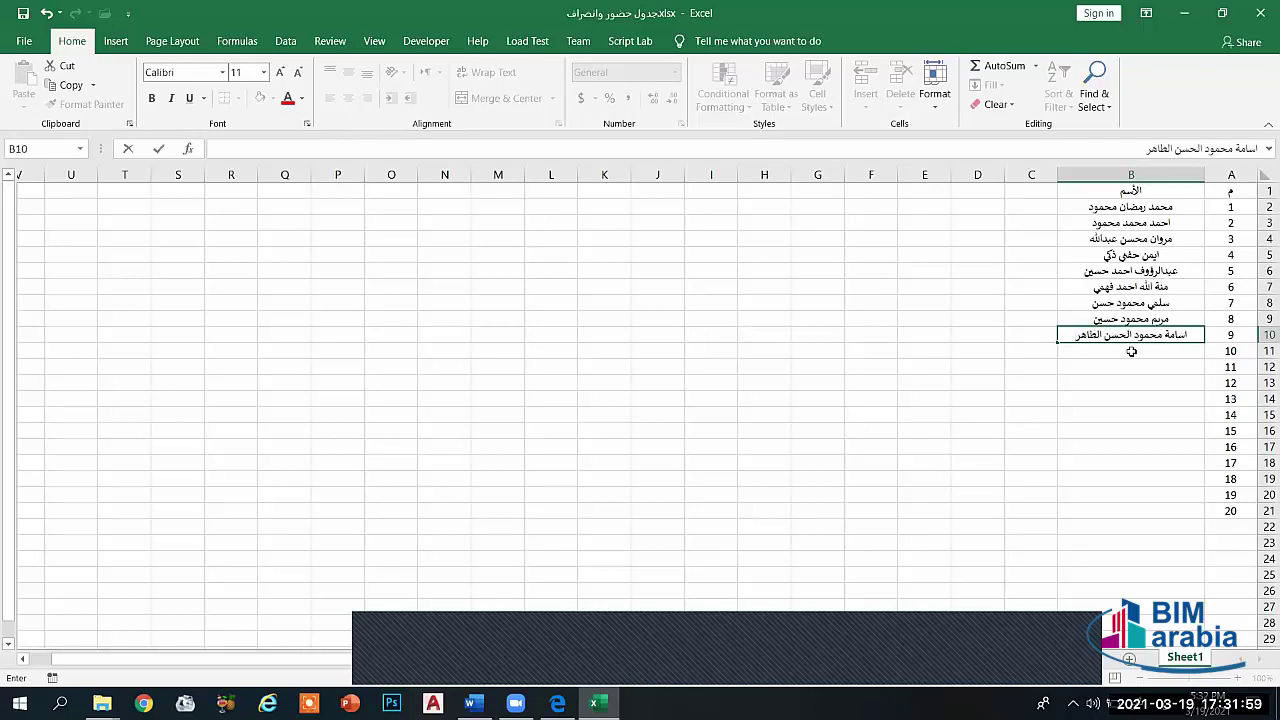
left_click(1131, 351)
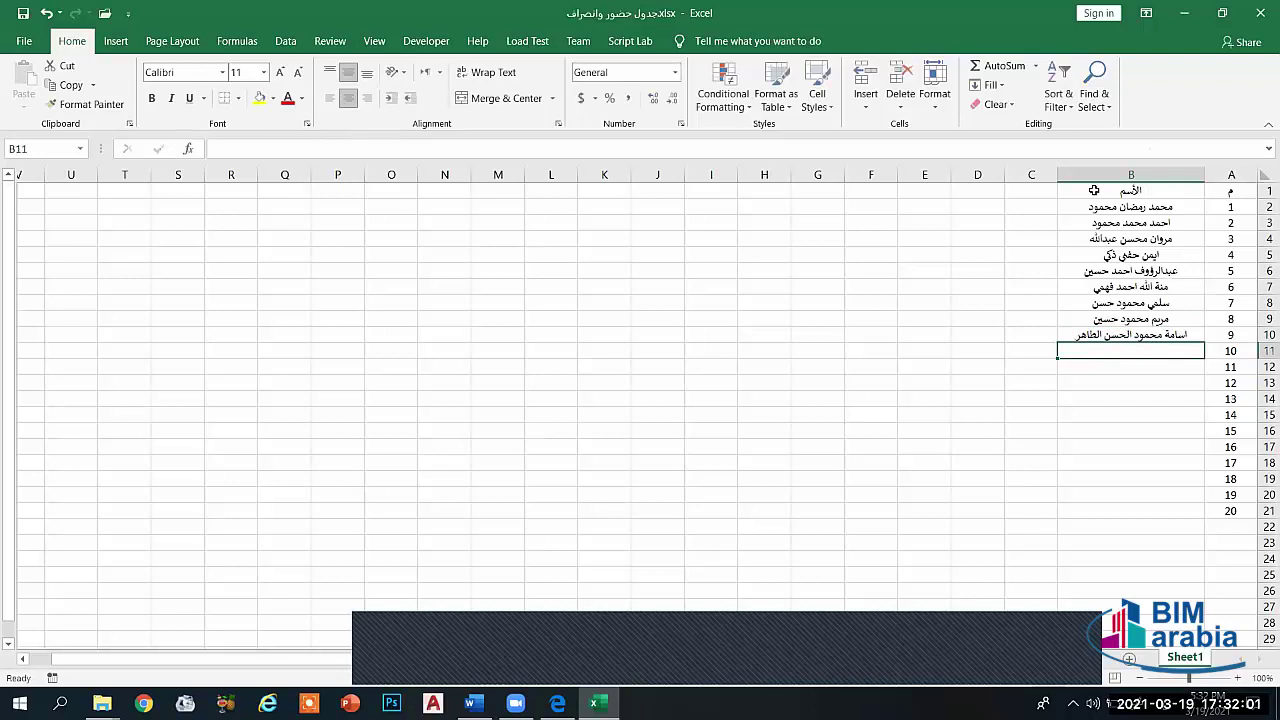
Add the tenth and eleventh students' full names in B11 and B12.
mouse_move(1106, 191)
left_mouse_down()
mouse_move(1227, 410)
mouse_move(1229, 512)
left_mouse_up()
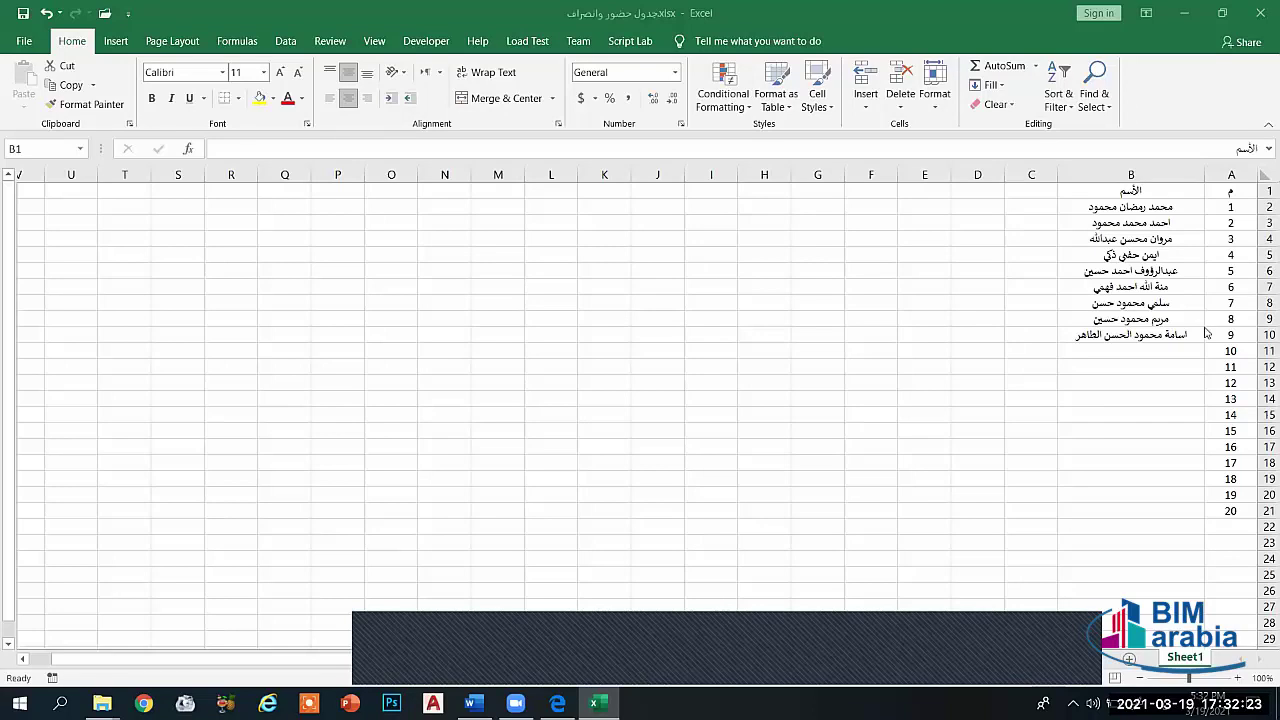
left_click(1166, 351)
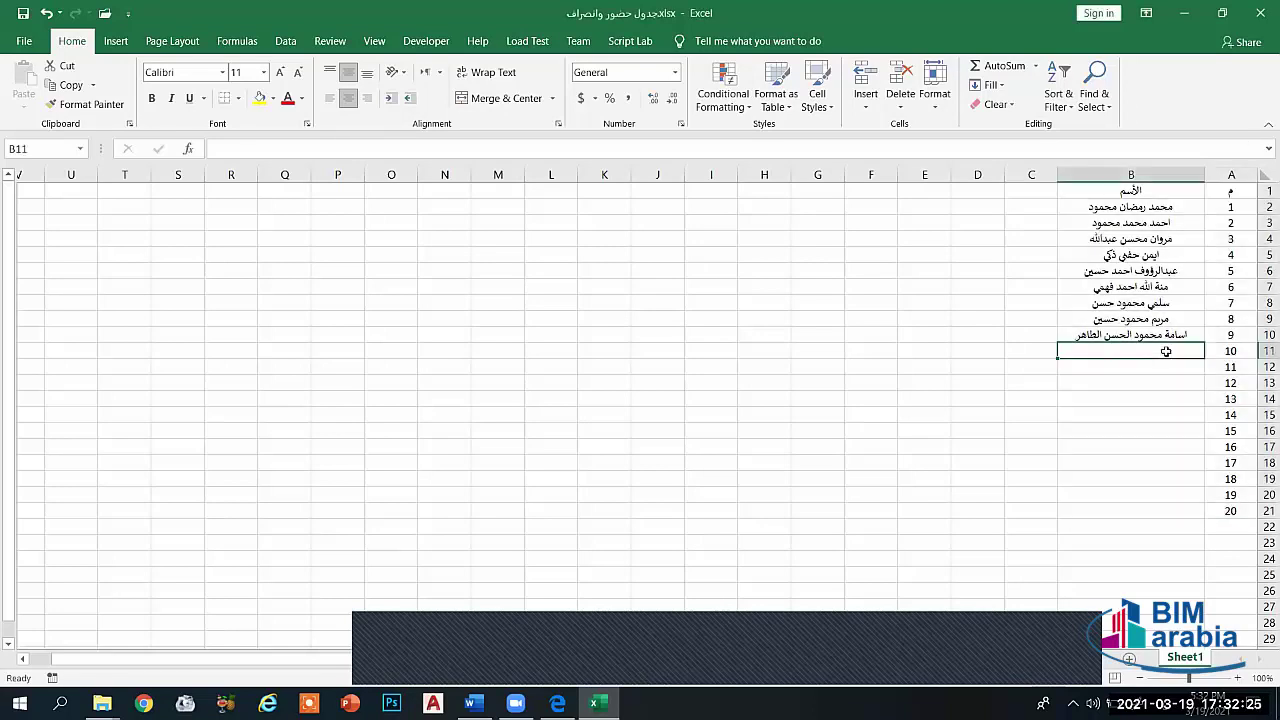
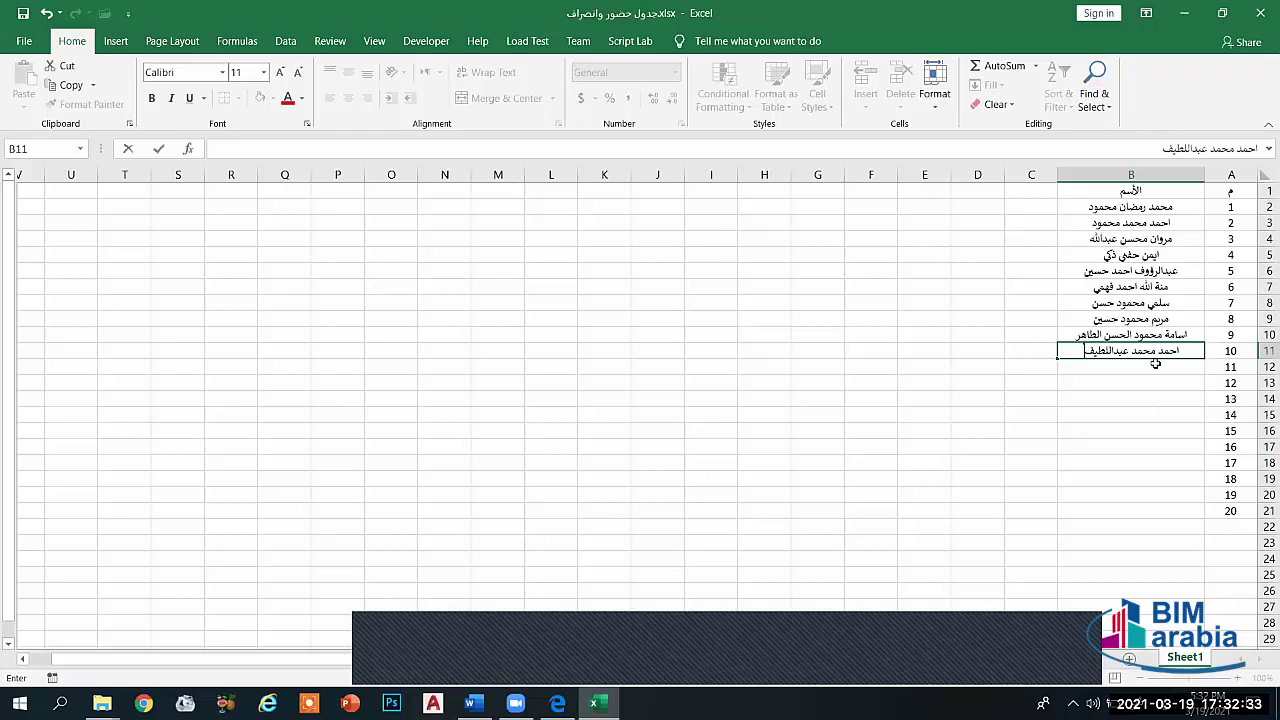
key("Return")
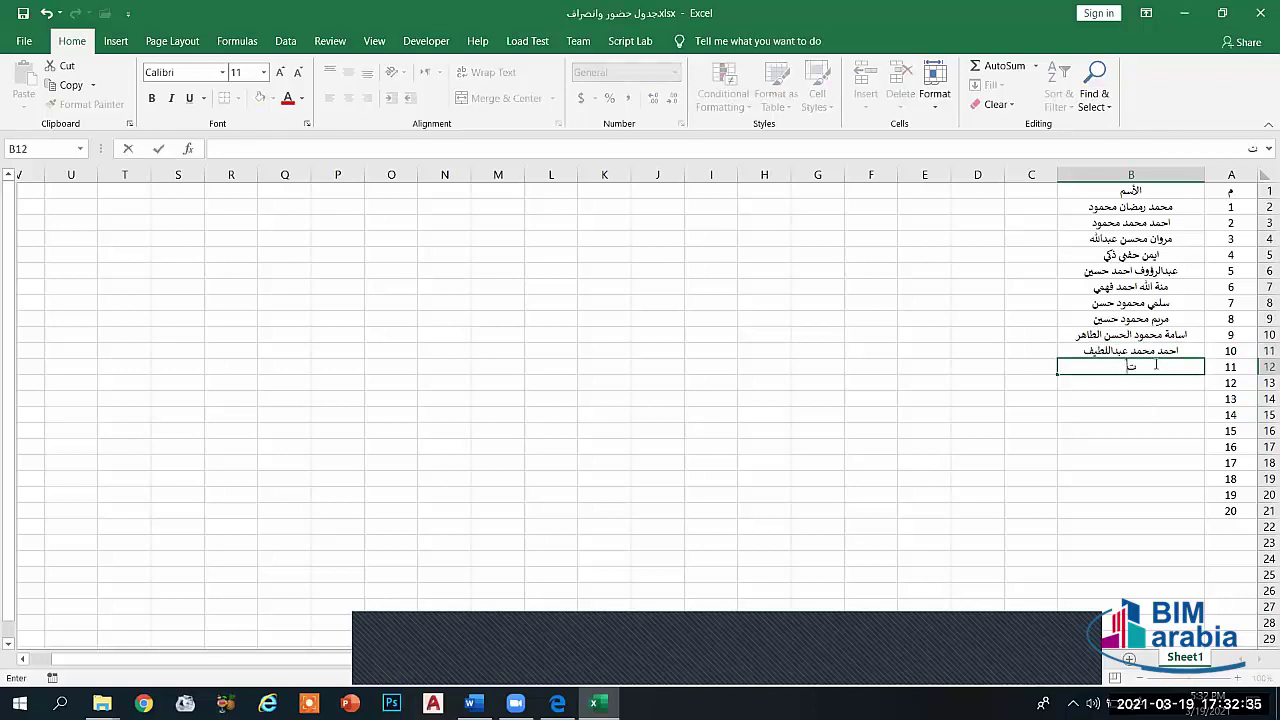
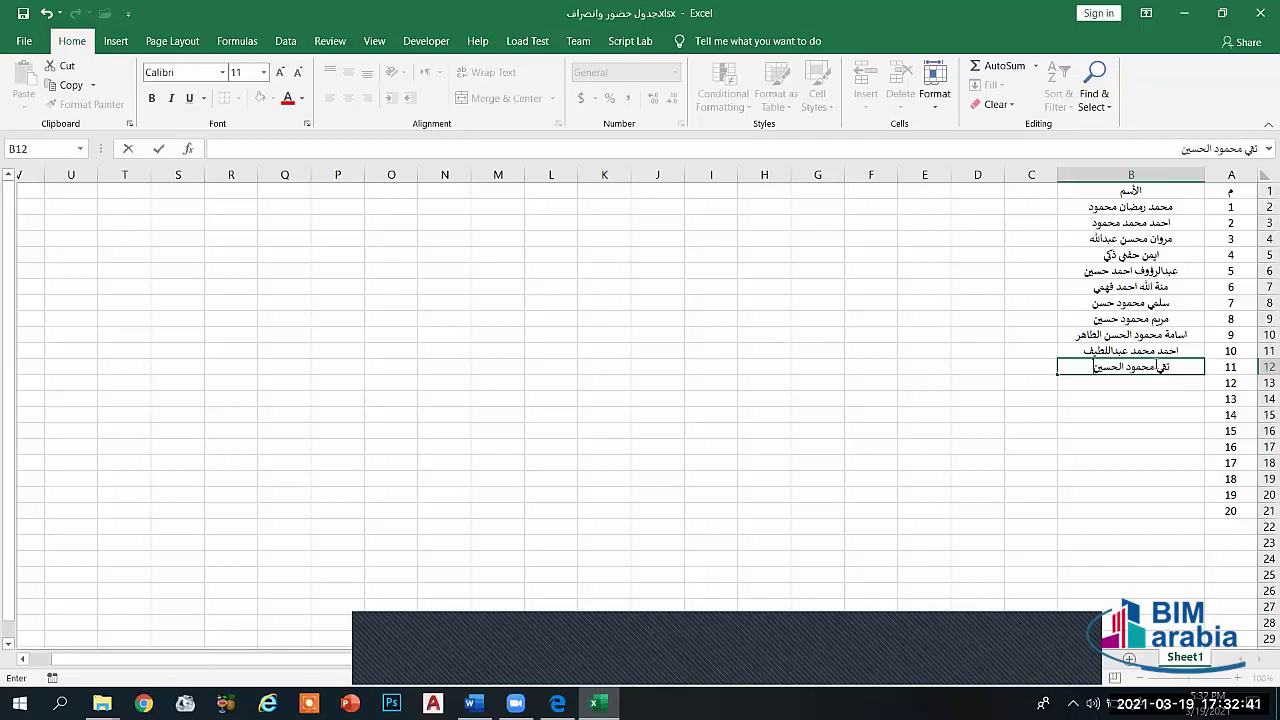
left_click(1134, 382)
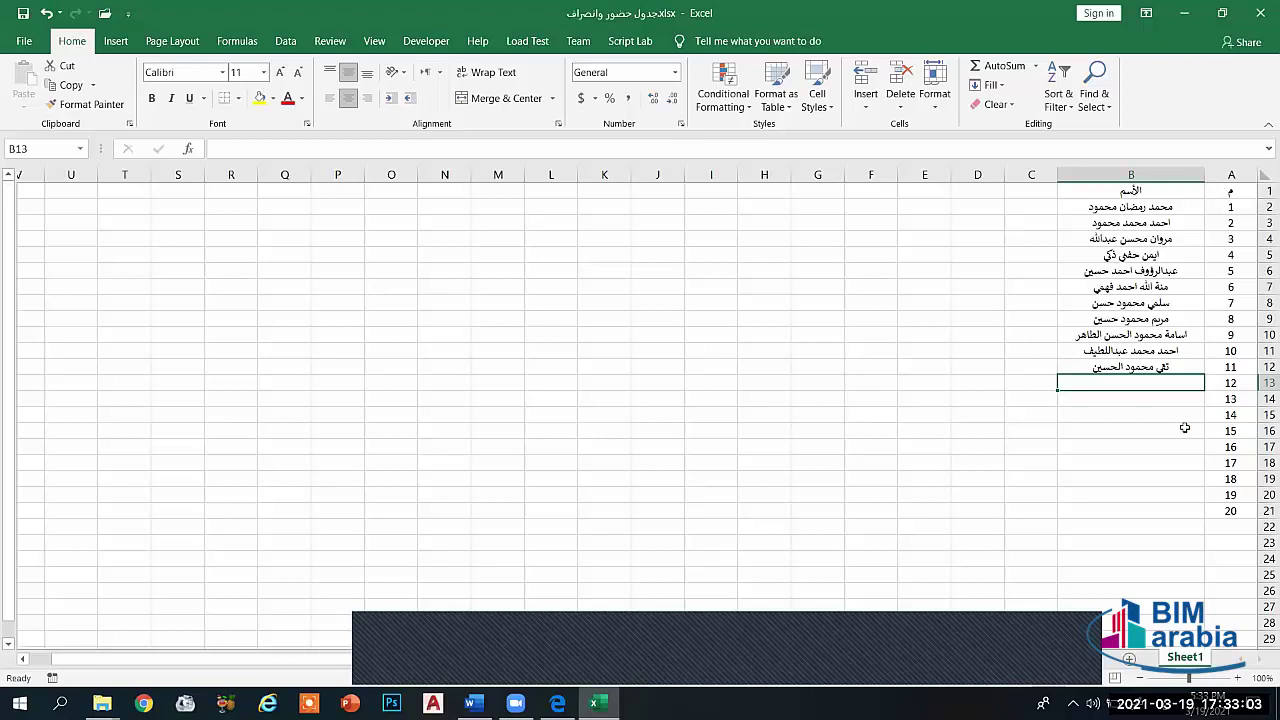
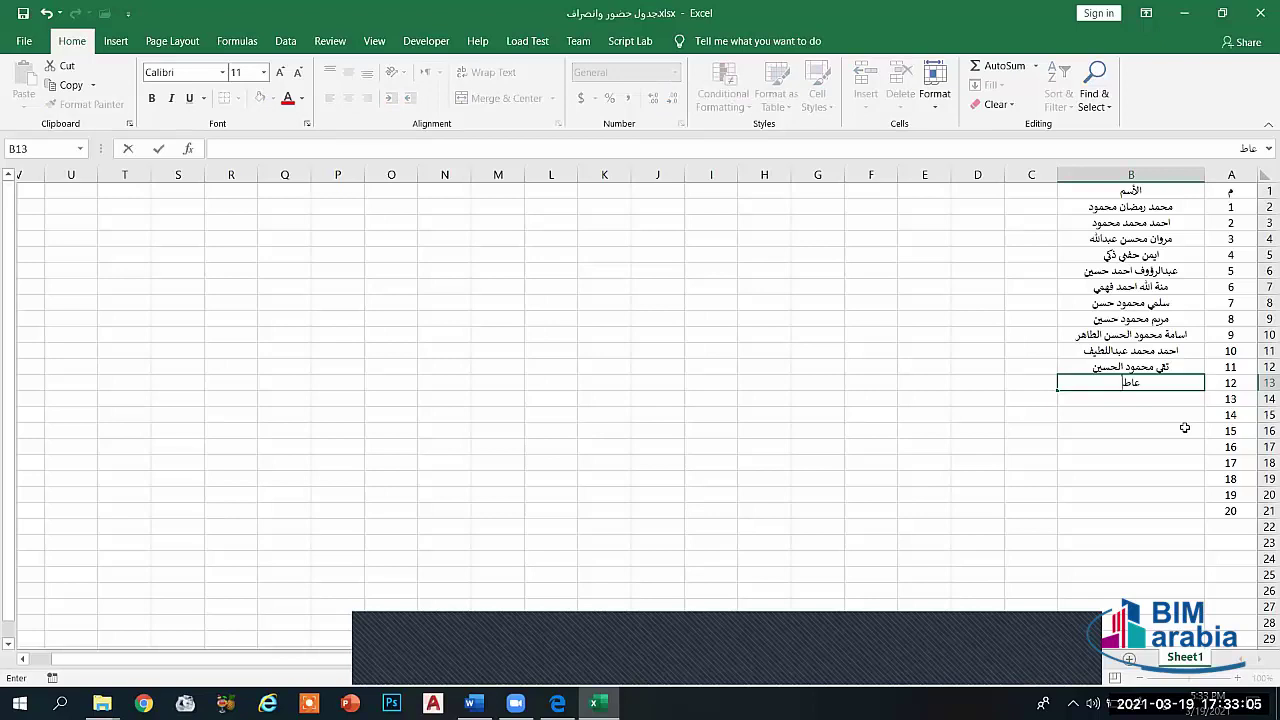
Enter five more students' full names in B13 through B17.
left_click(1164, 399)
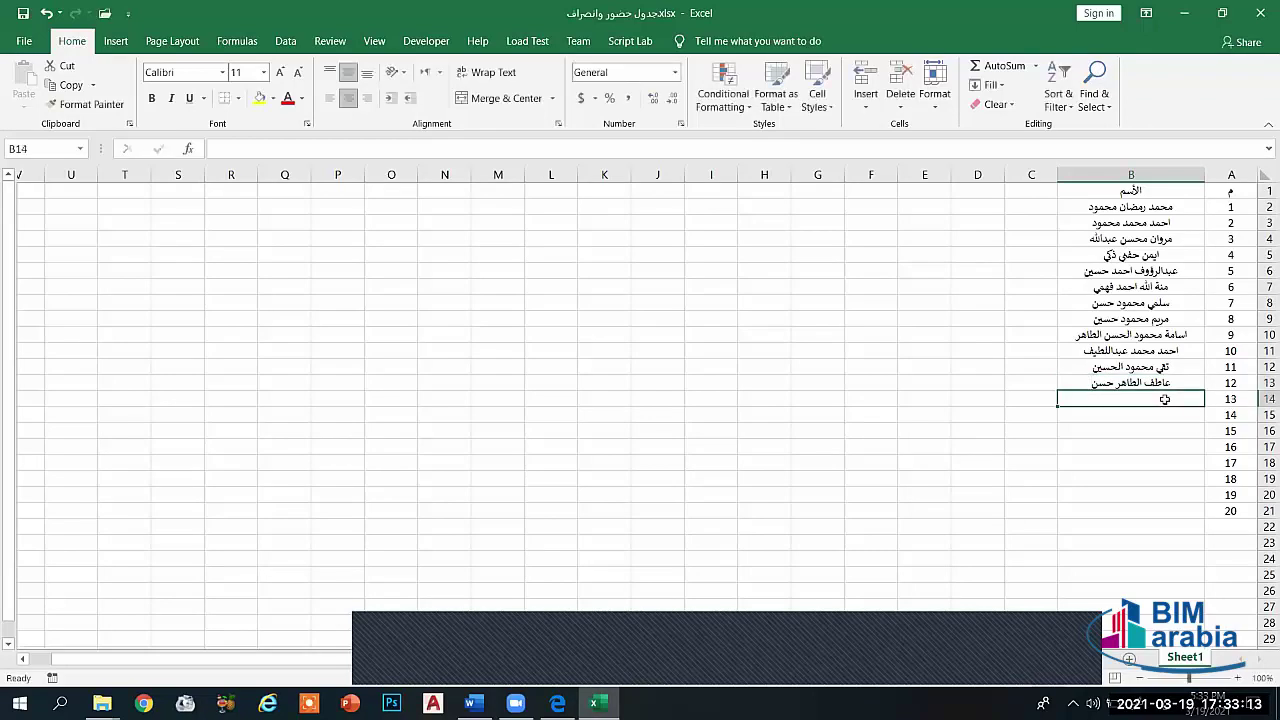
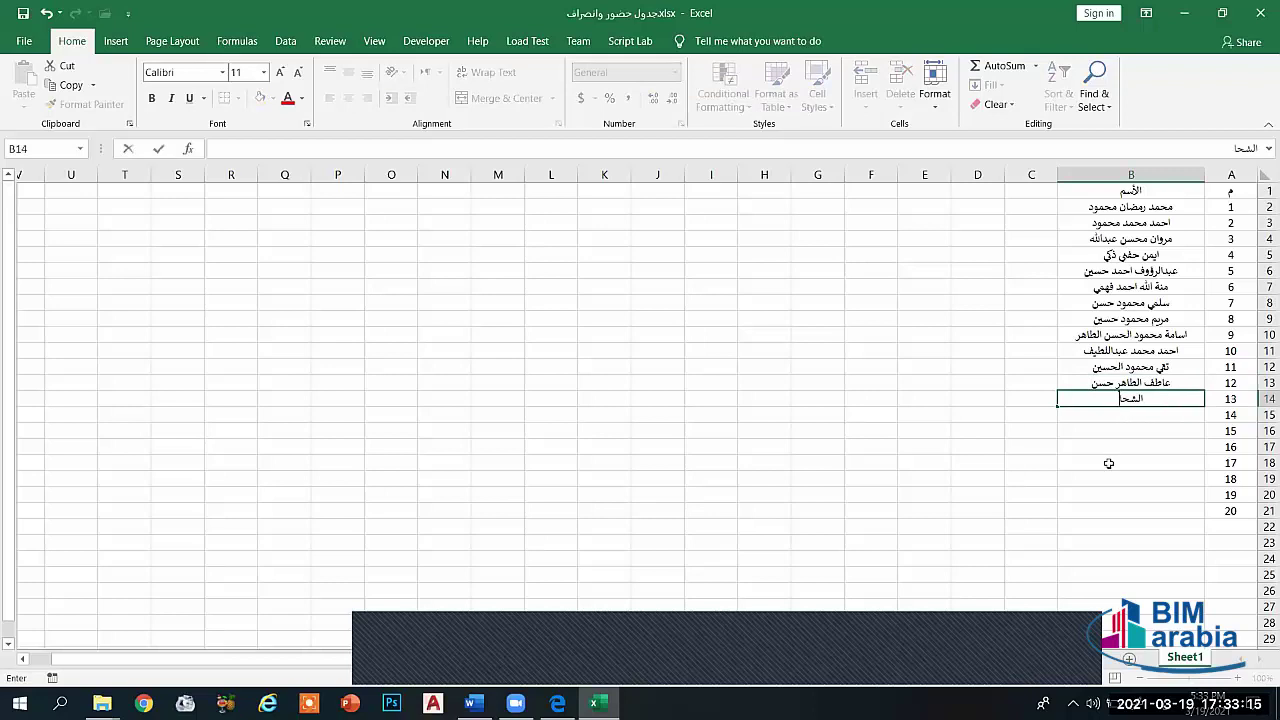
left_click(1146, 422)
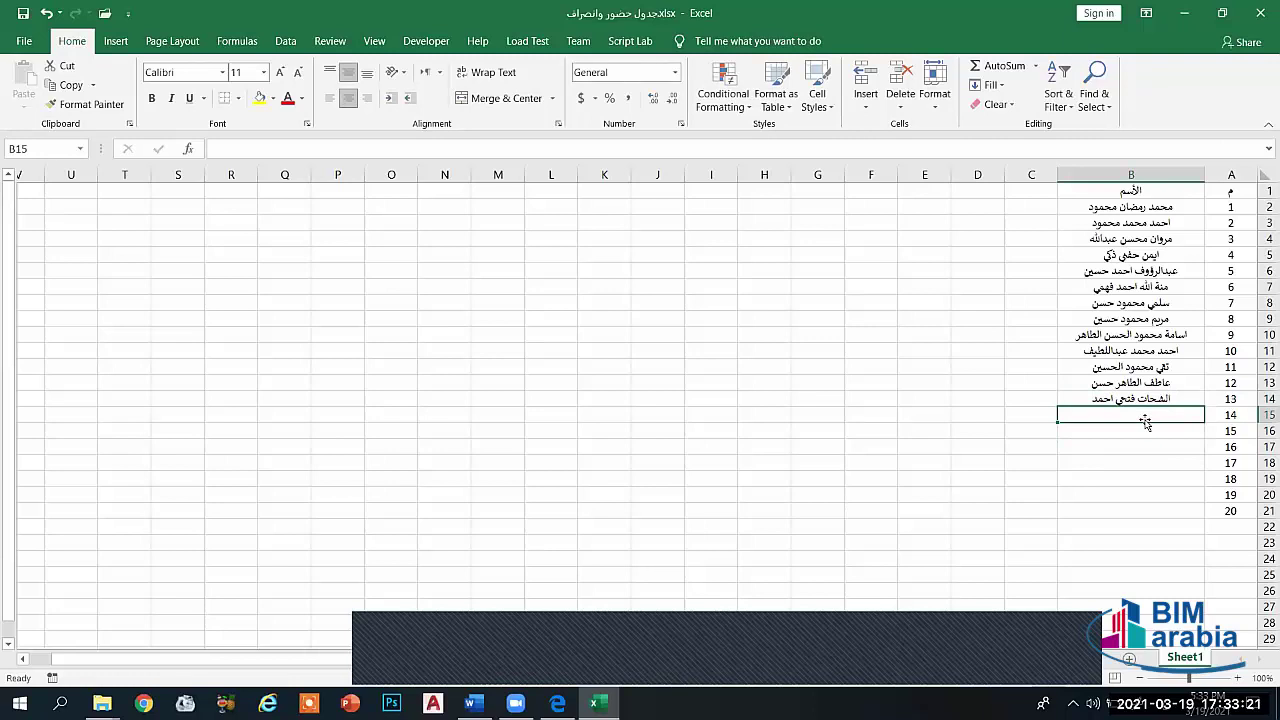
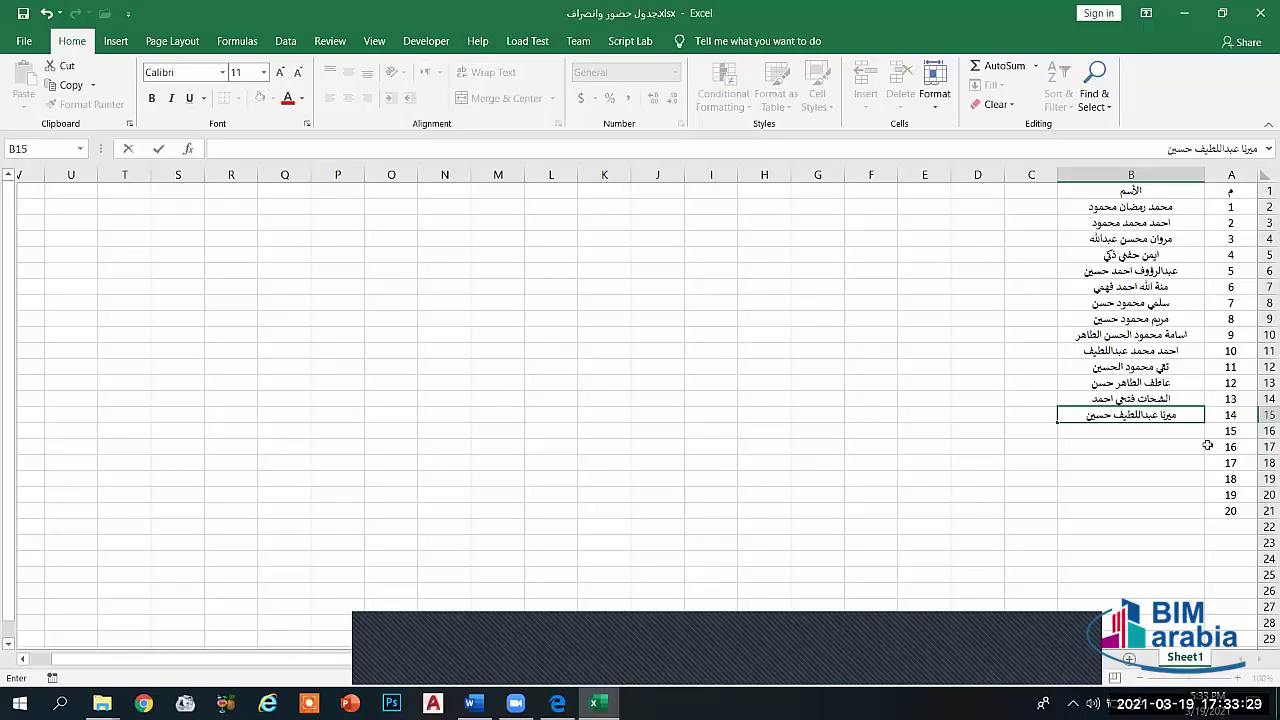
left_click(1178, 431)
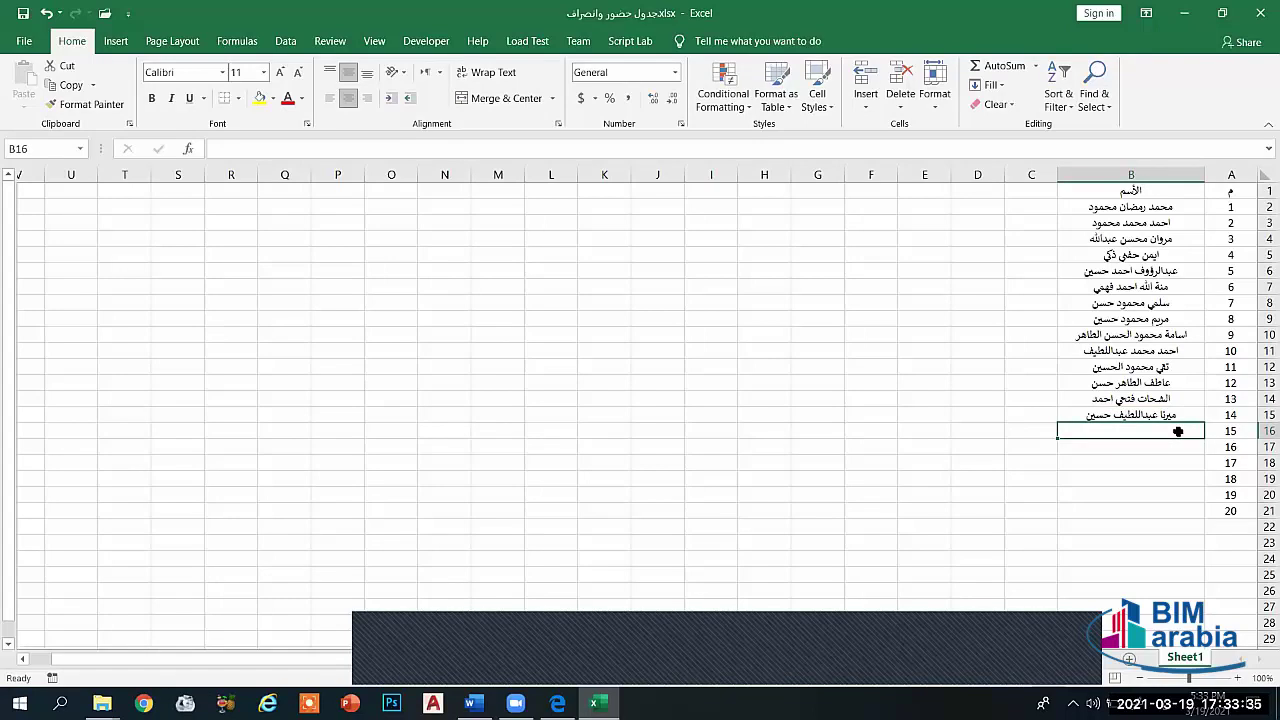
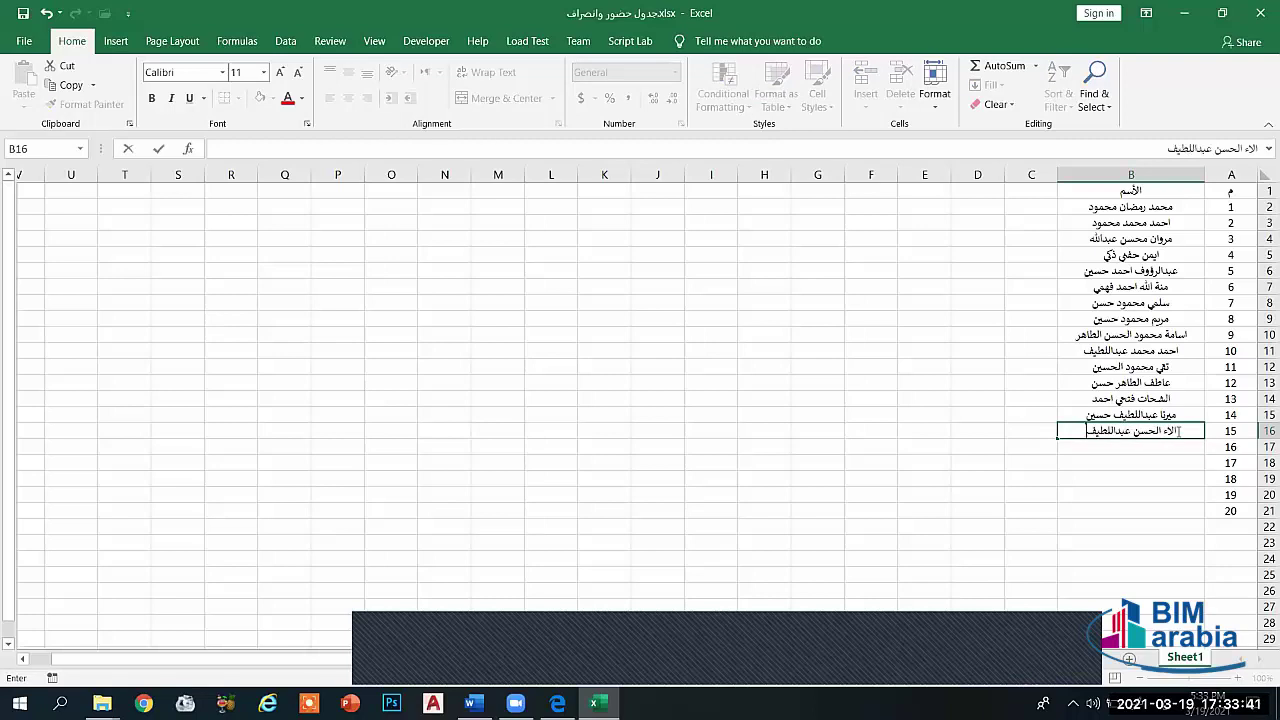
key("Return")
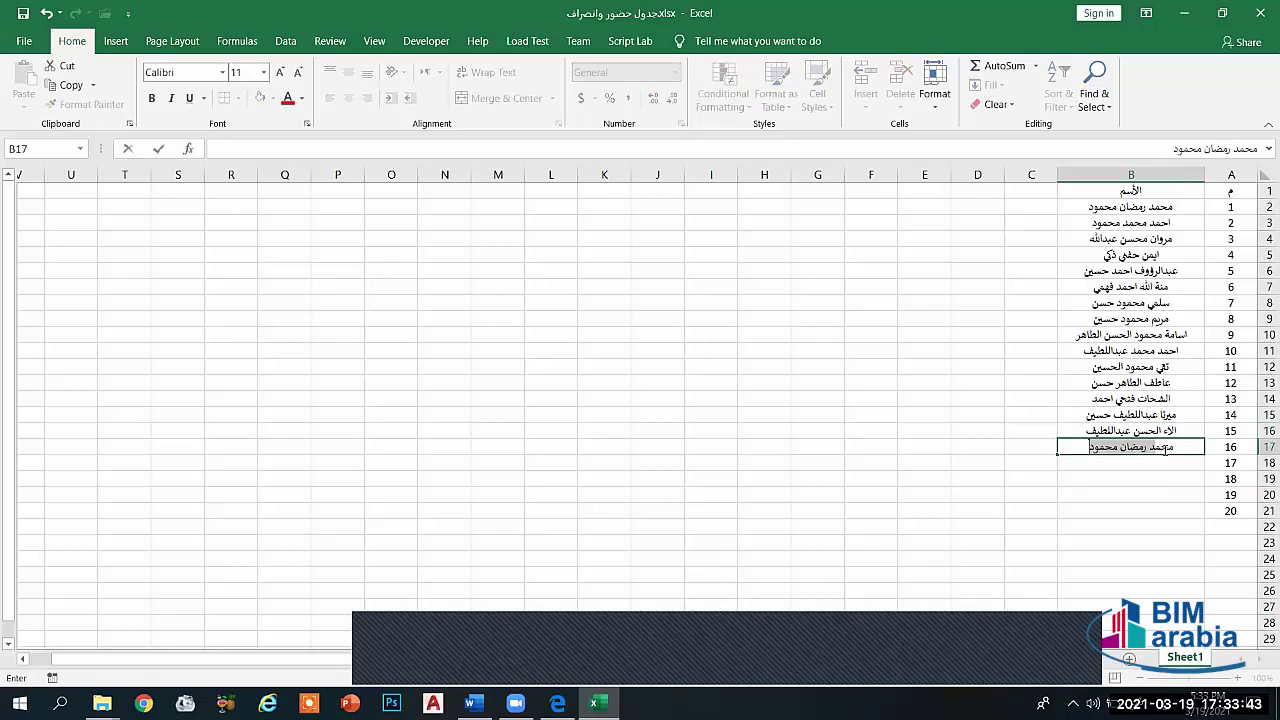
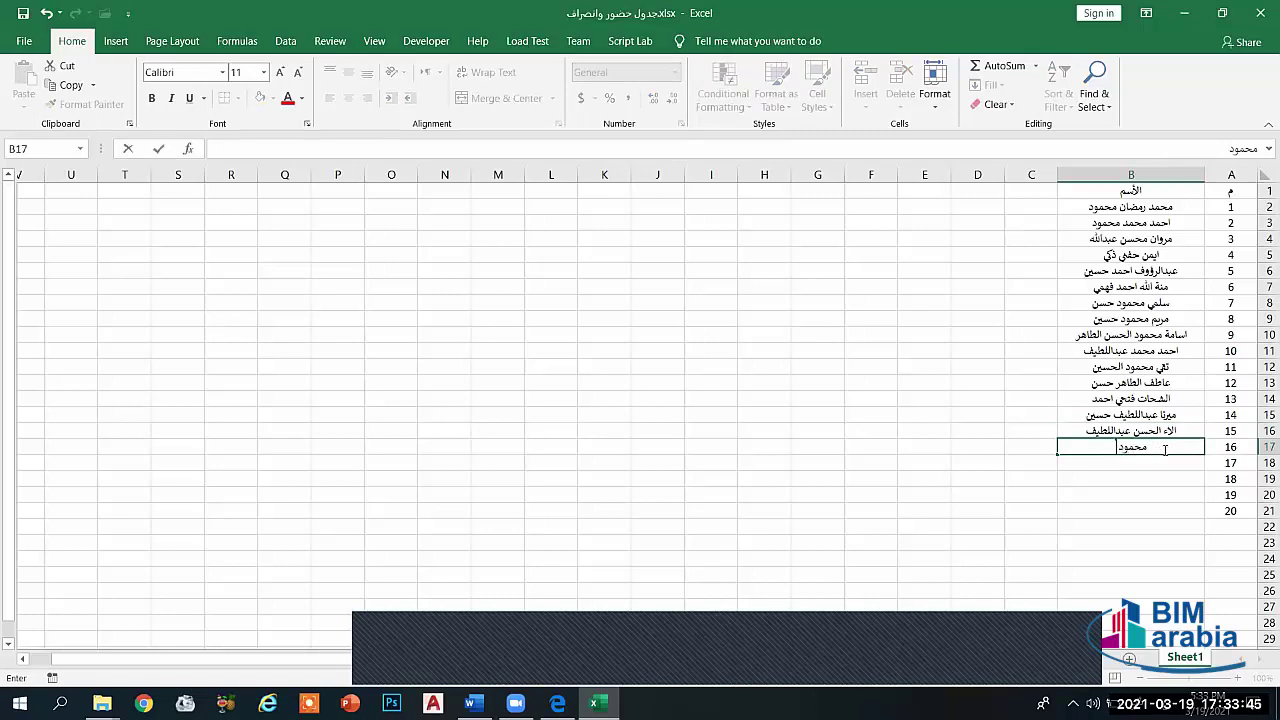
left_click(1141, 465)
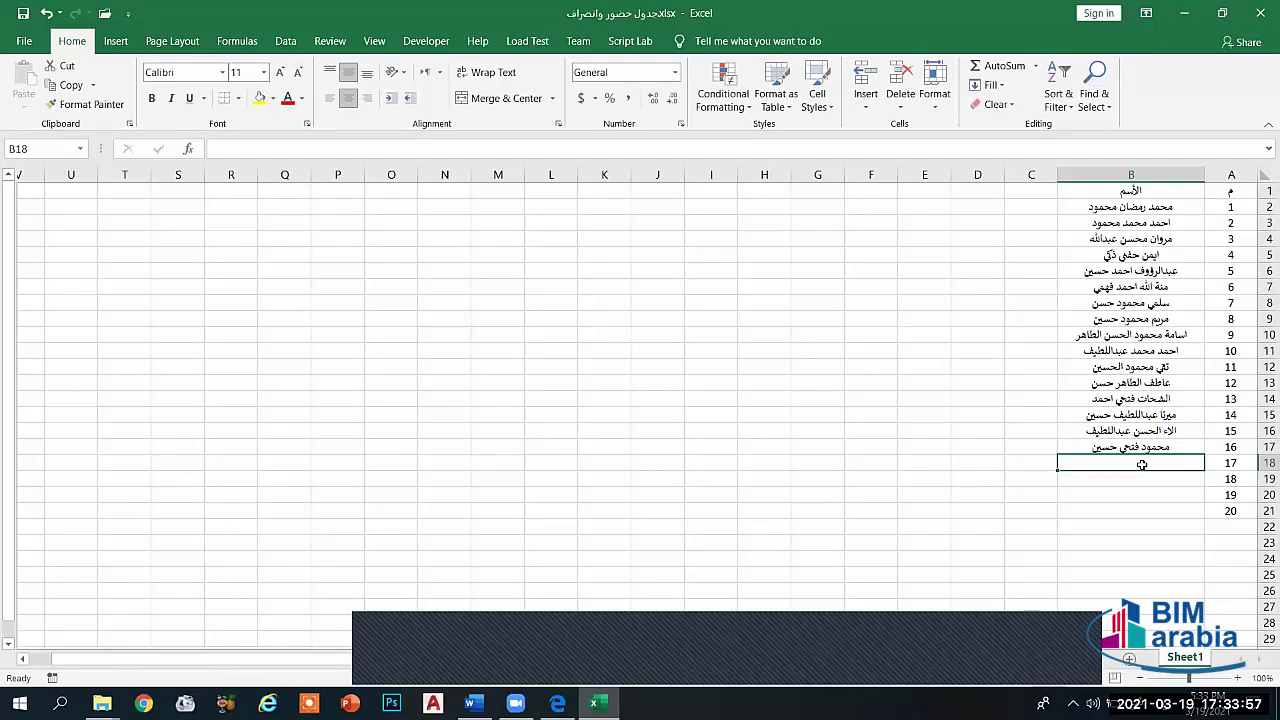
Enter the last four students' names in B18 through B21, correcting a typo in B21.
double_click(1141, 465)
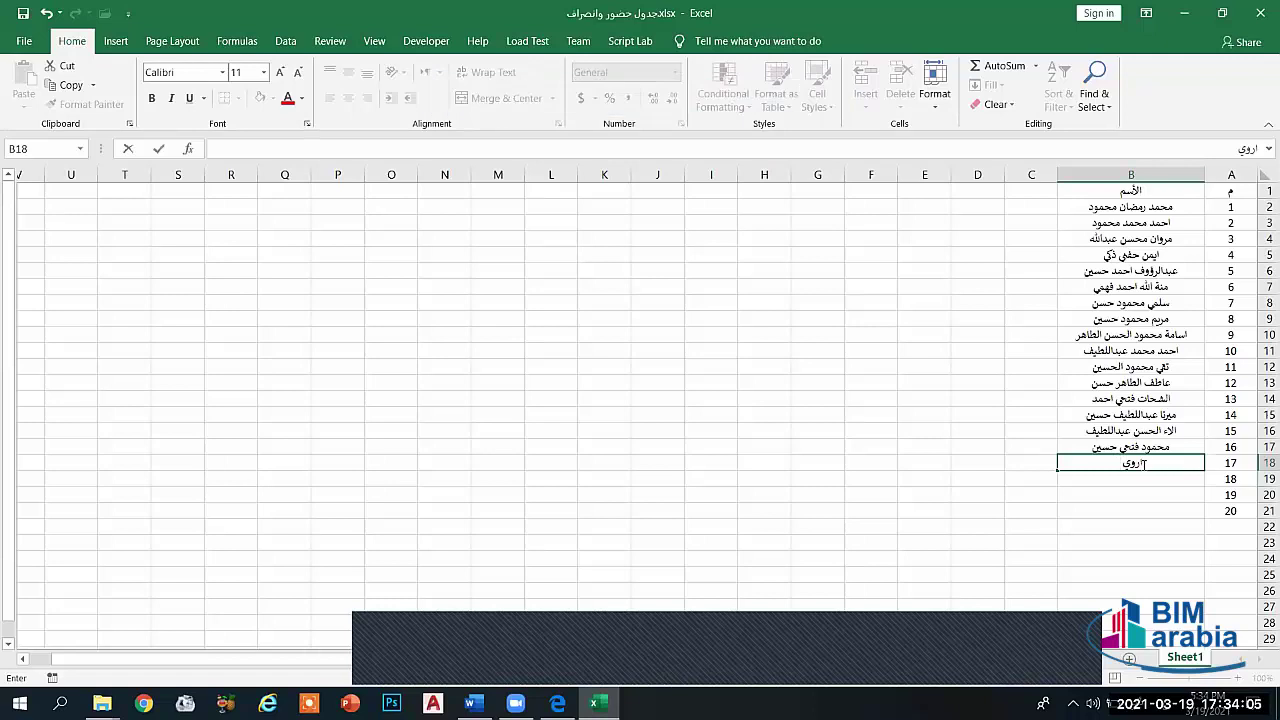
left_click(1108, 476)
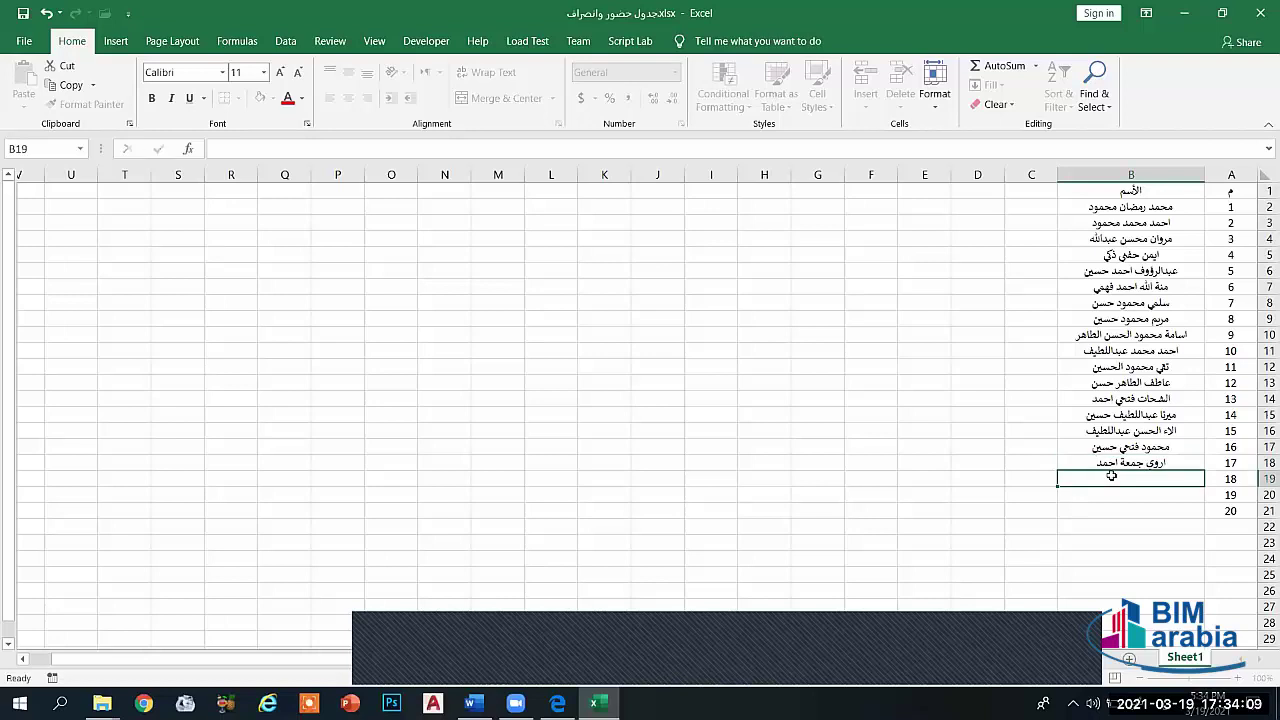
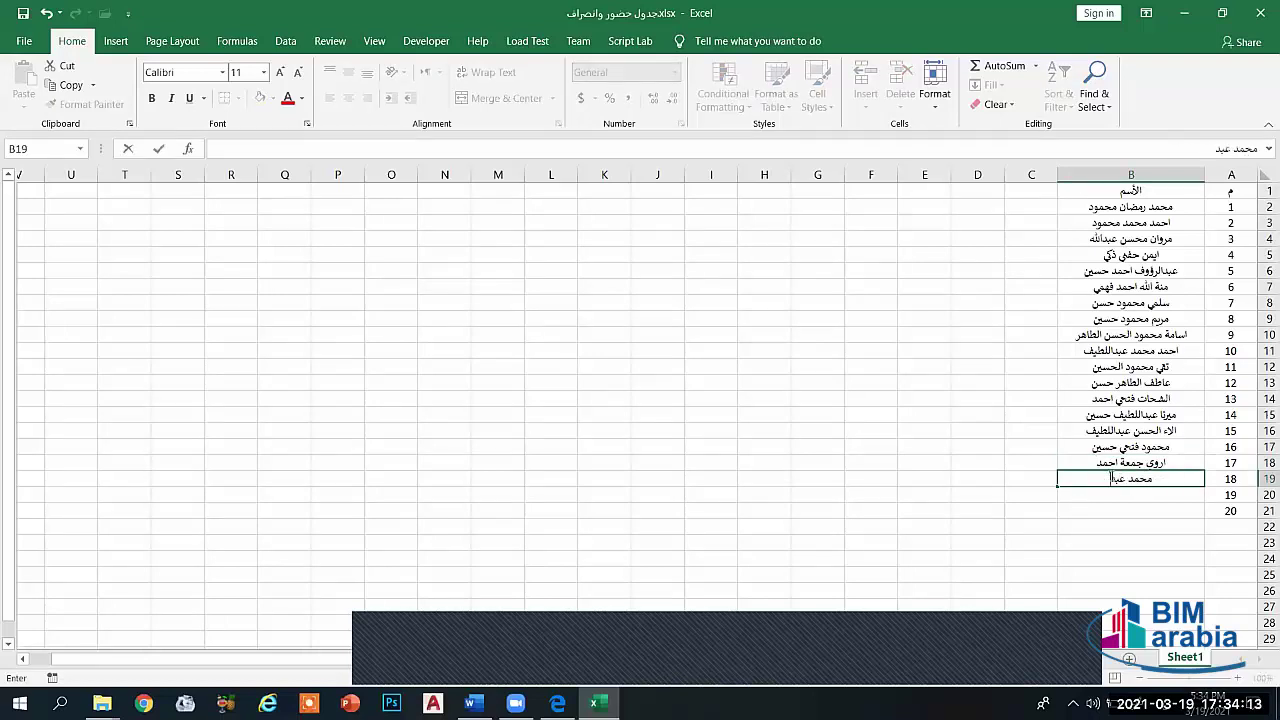
key("Return")
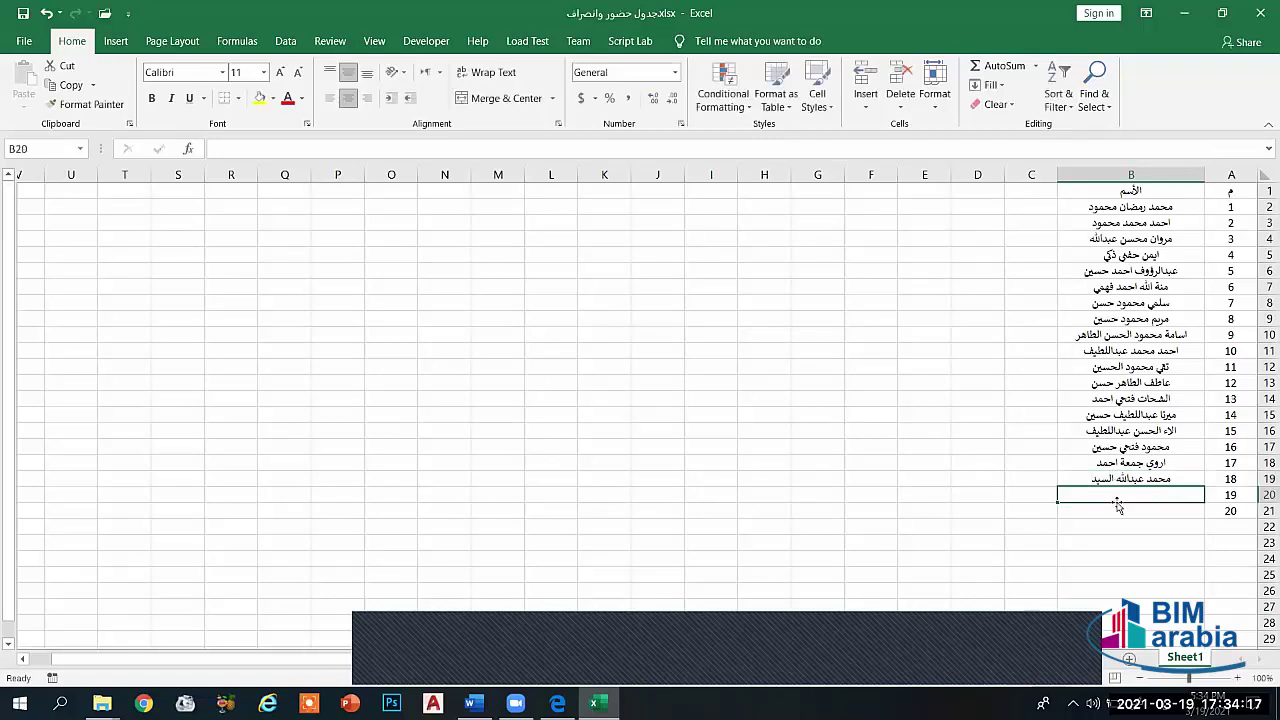
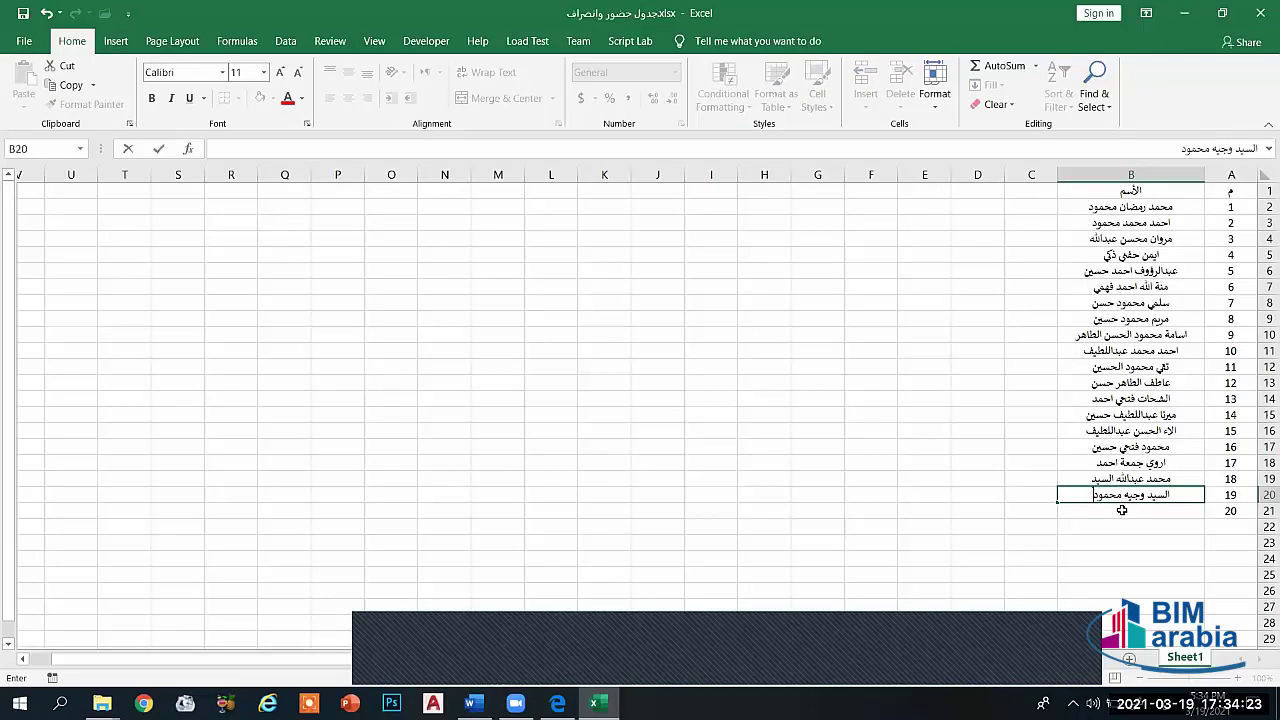
key("Return")
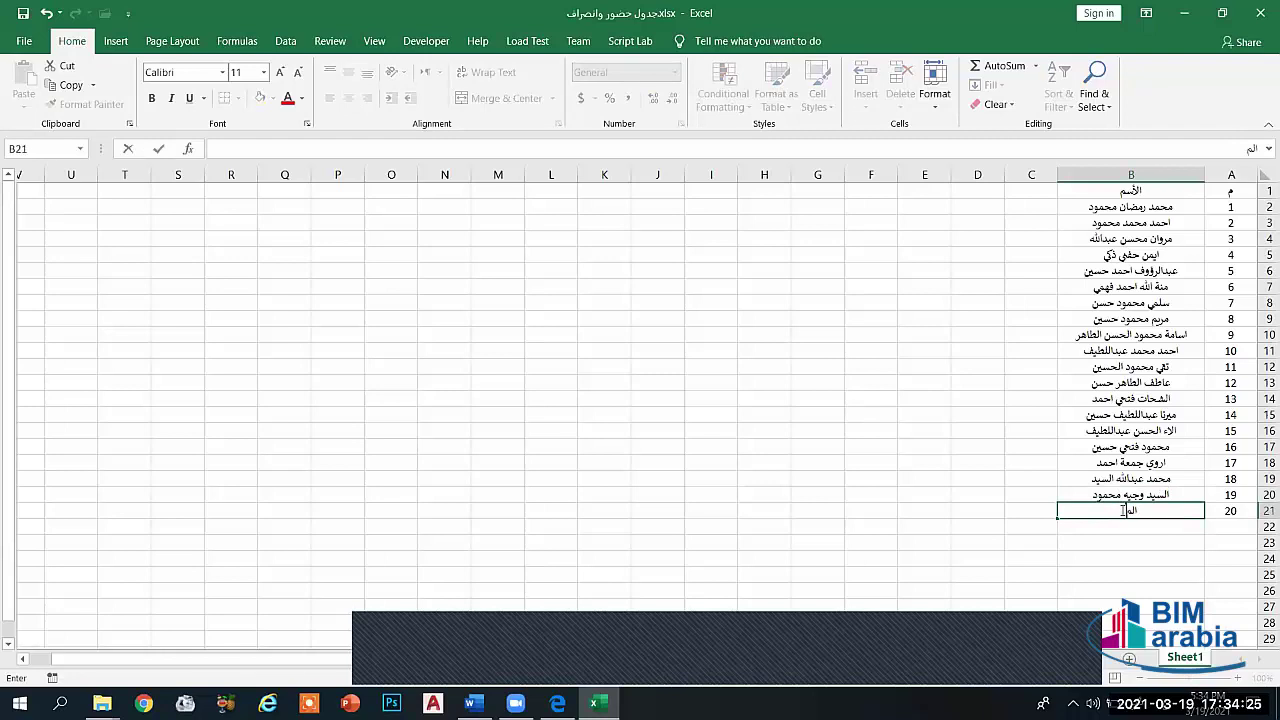
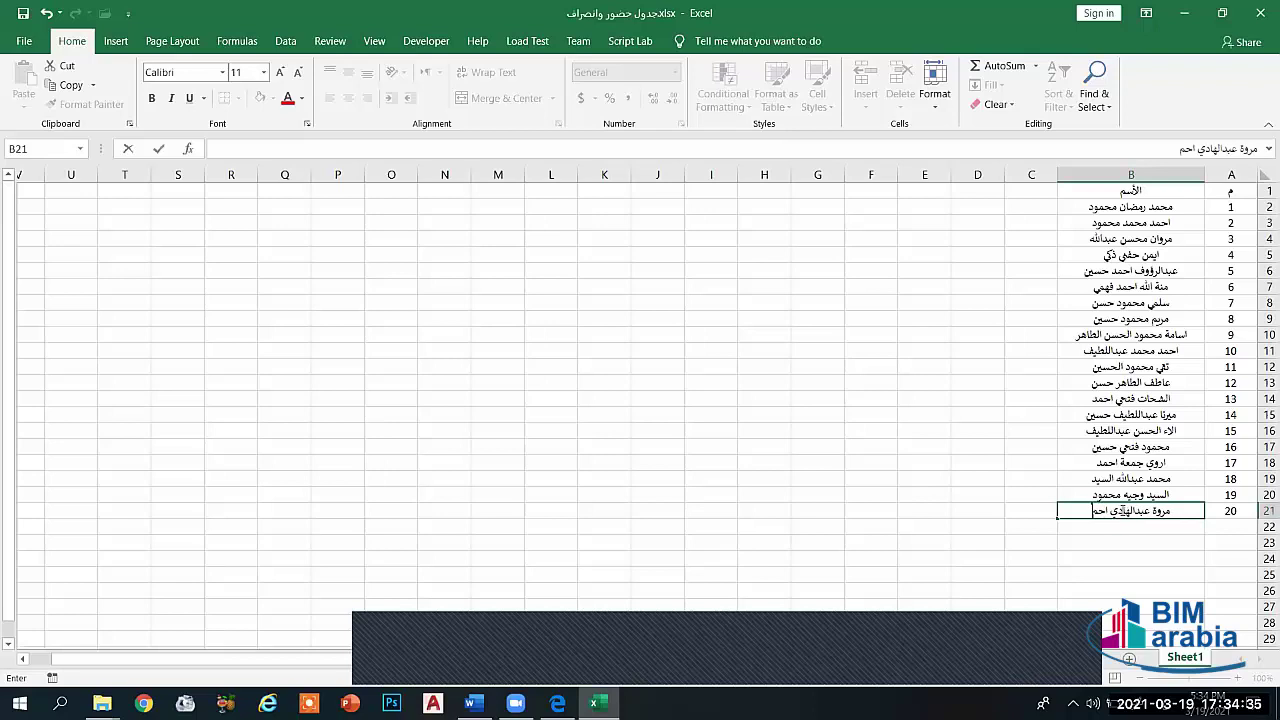
left_click(1075, 464)
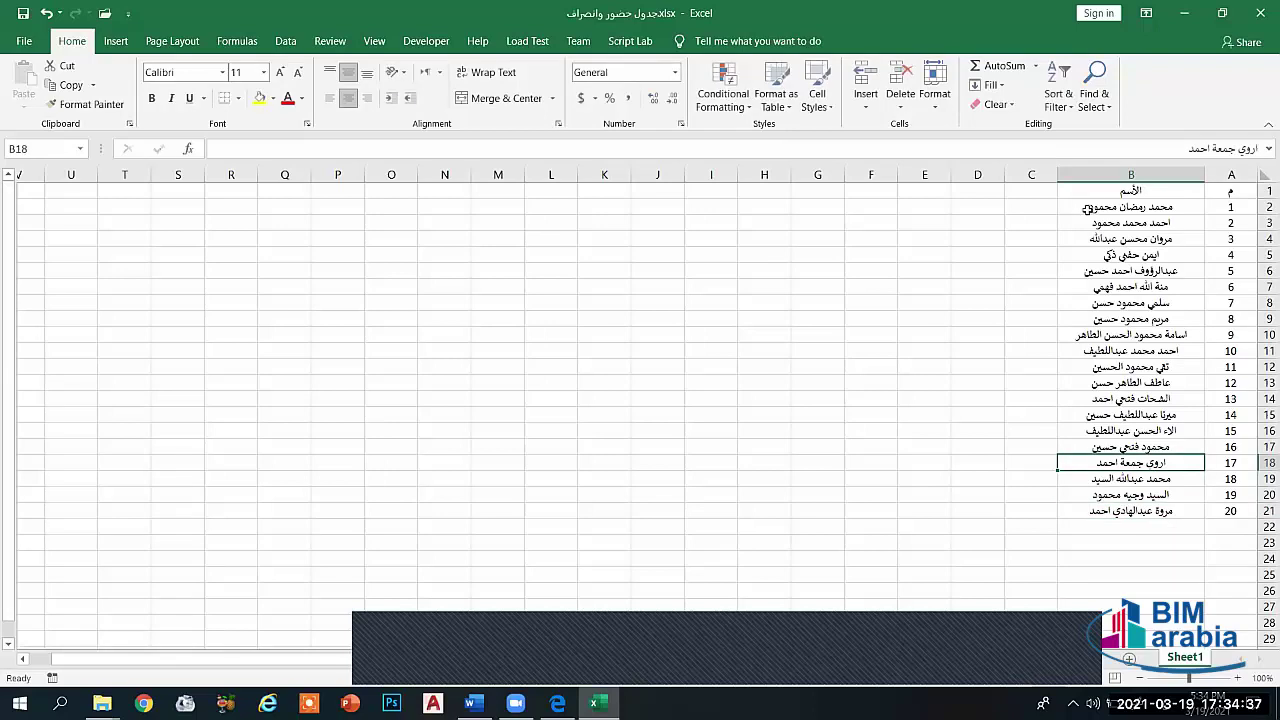
Enlarge A1:B21 to font size 16 and widen column B for the longest names.
left_click_drag(1098, 191, 1230, 512)
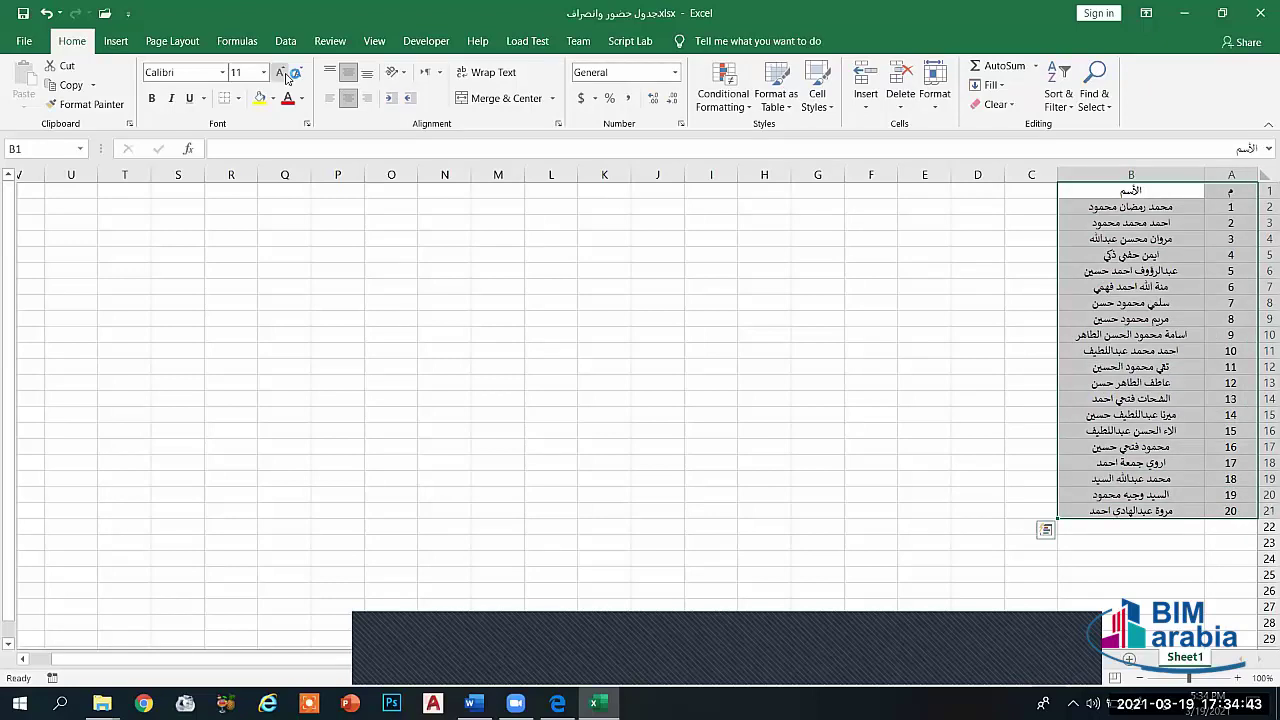
left_click(284, 75)
left_click(284, 75)
left_click(284, 75)
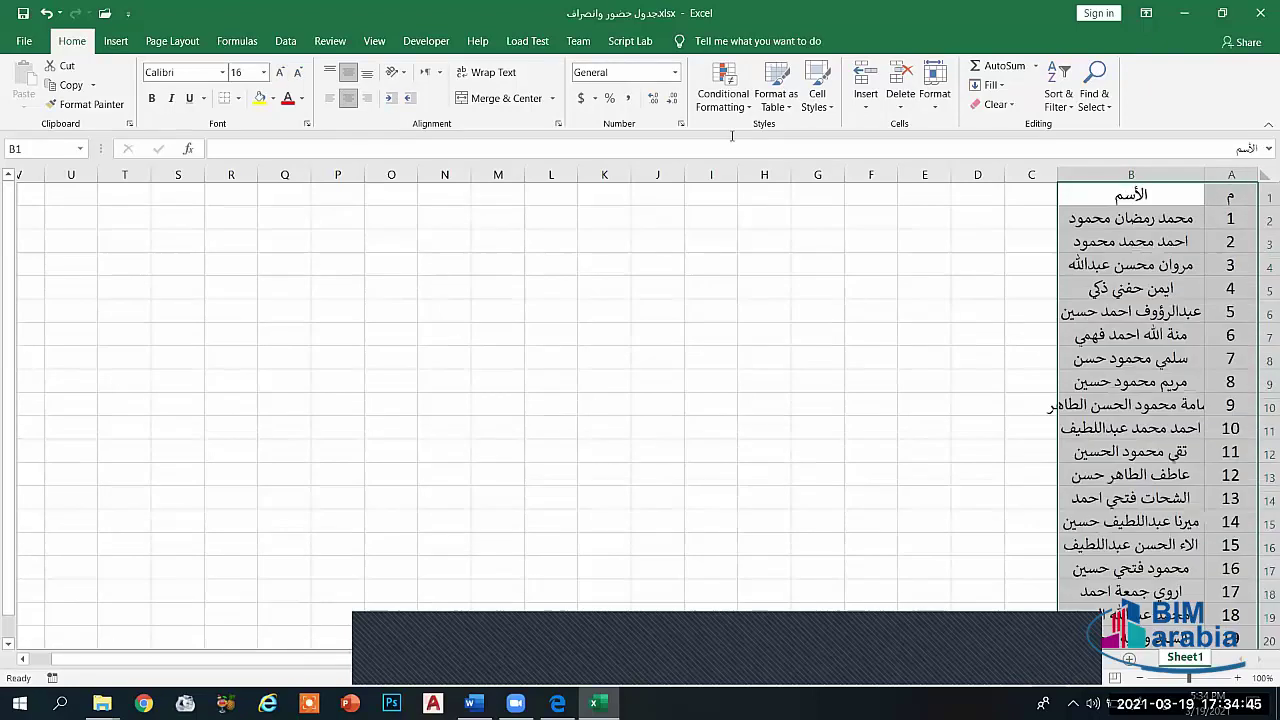
left_click(1110, 242)
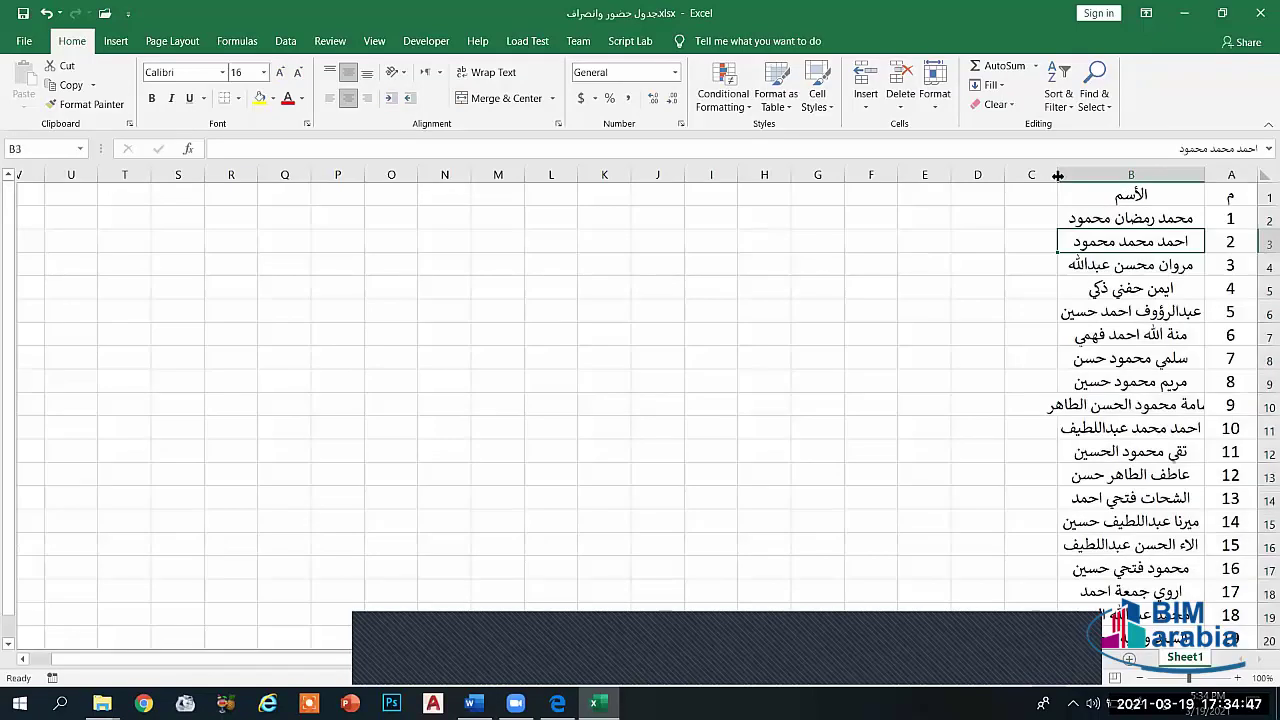
left_click_drag(1057, 176, 1017, 177)
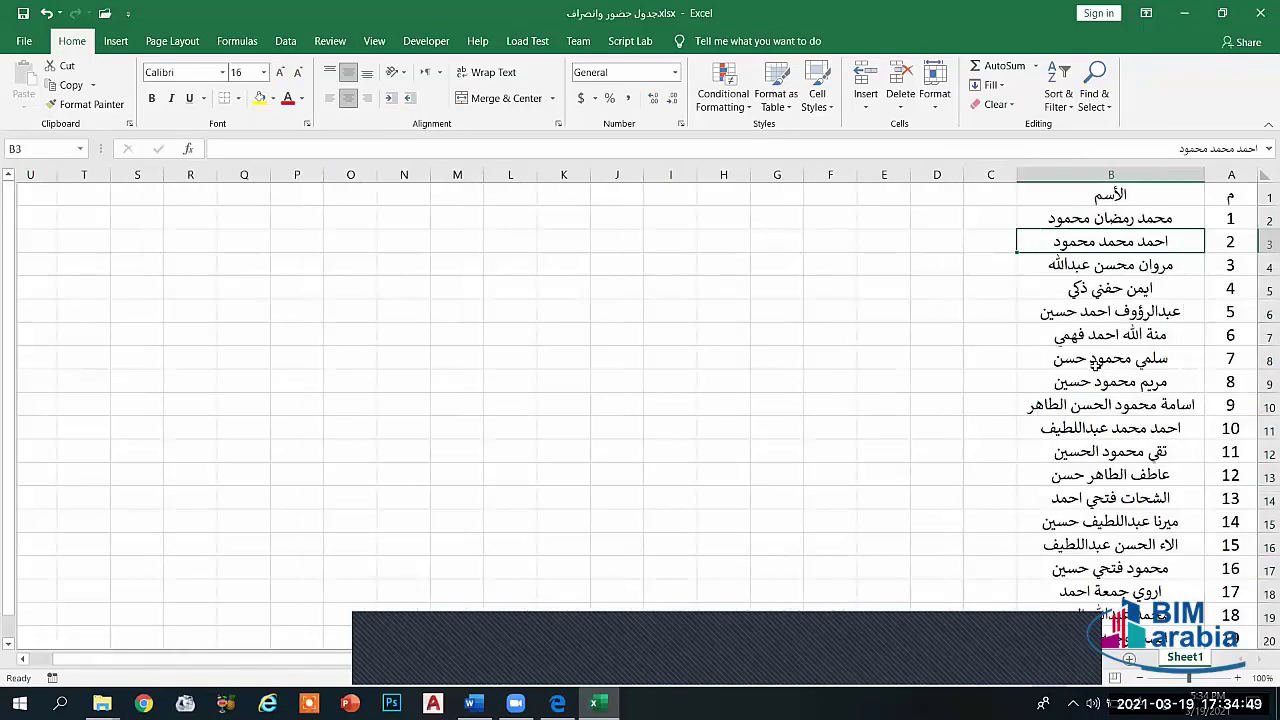
left_click(1097, 364)
Select the header cells and browse fill colours without applying one.
left_click(1212, 192)
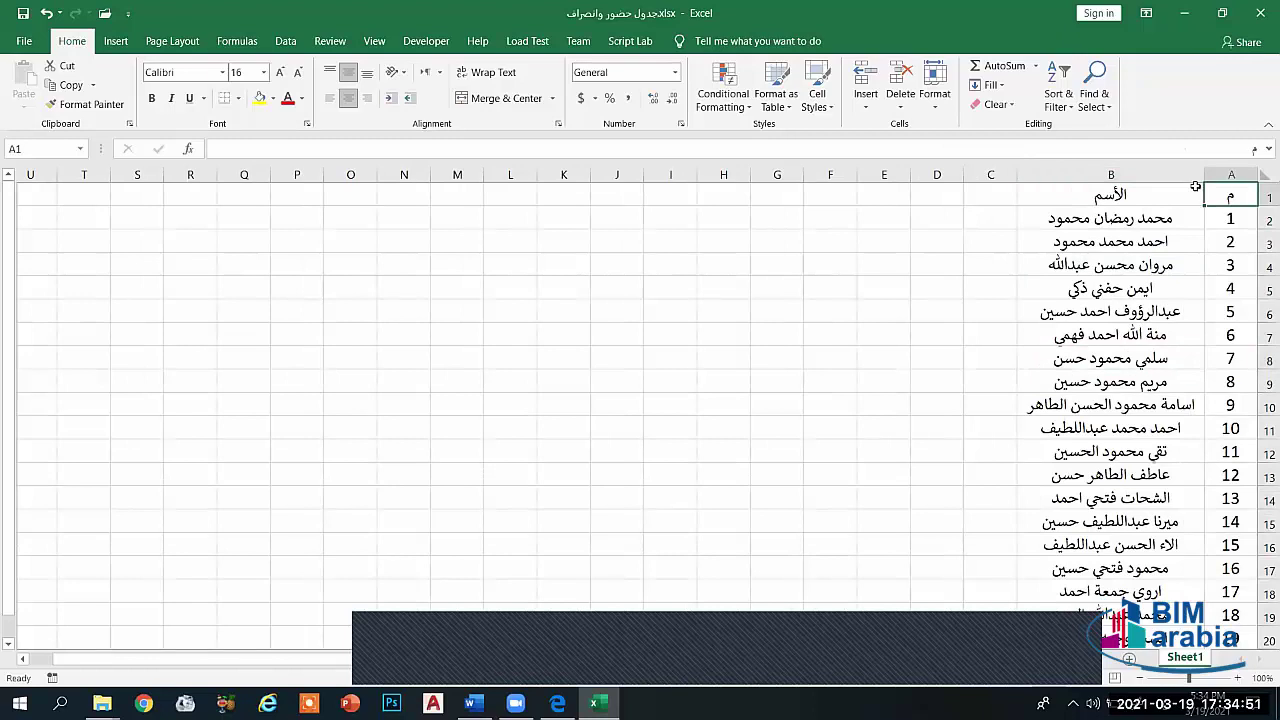
key("shift+Left")
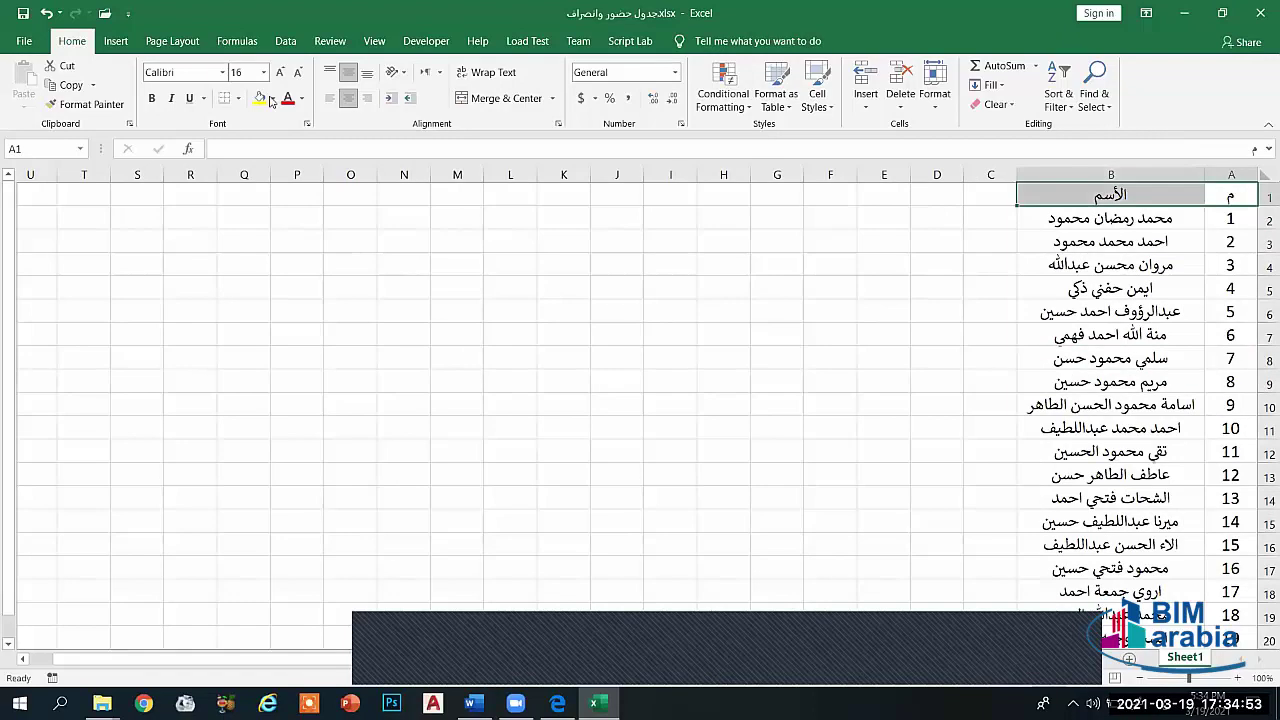
left_click(272, 99)
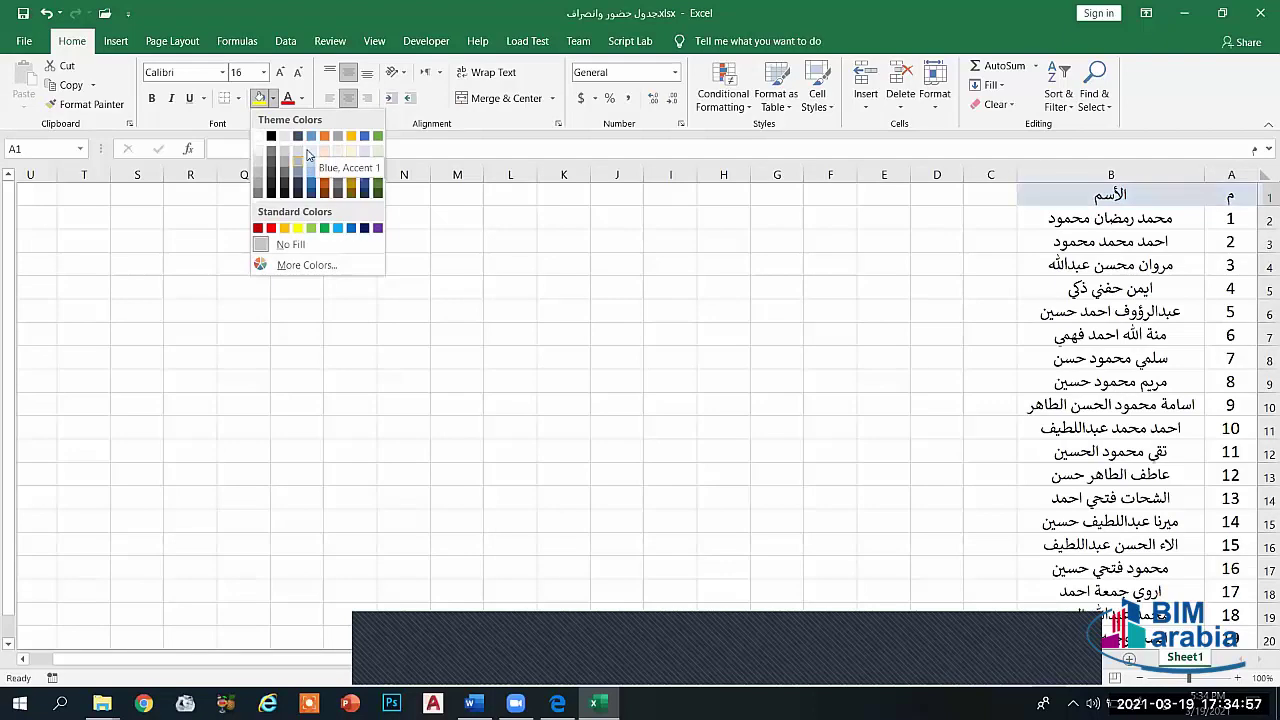
left_click(1110, 205)
left_click(1100, 222)
left_click(1082, 196)
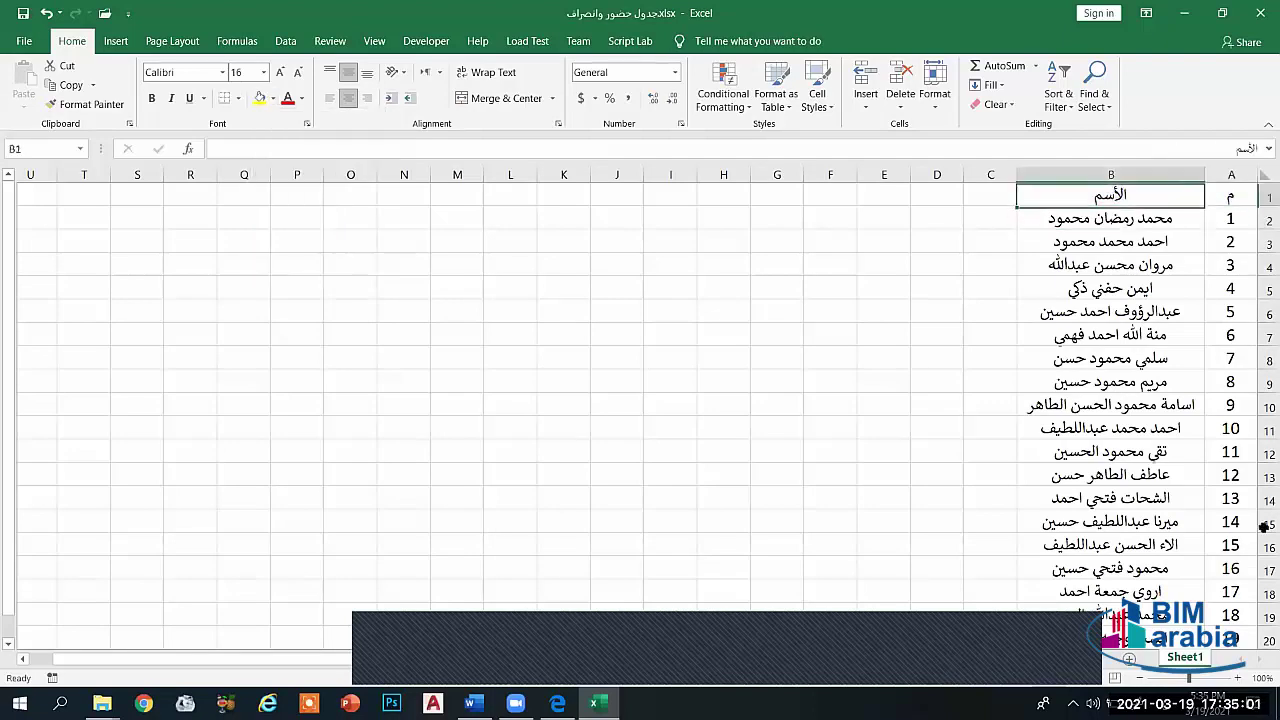
left_click_drag(1264, 526, 1230, 546)
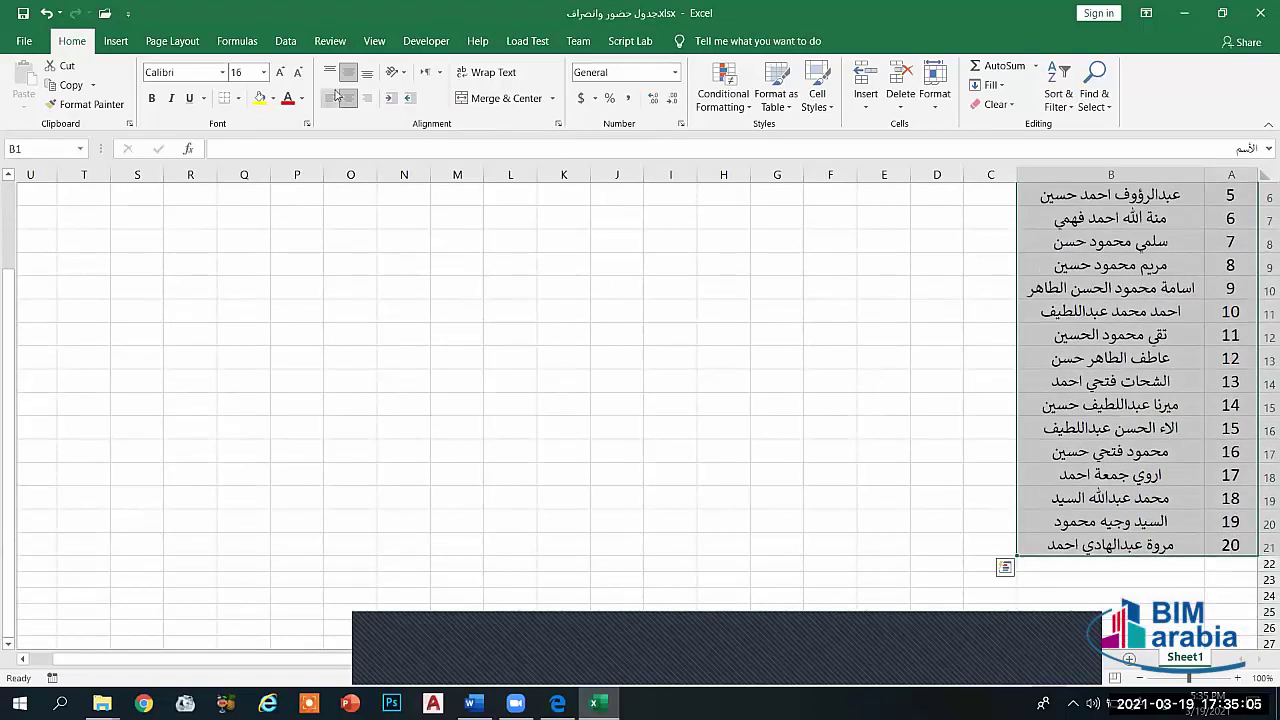
Apply All Borders to the serial-and-name list A1:B21.
left_click(241, 96)
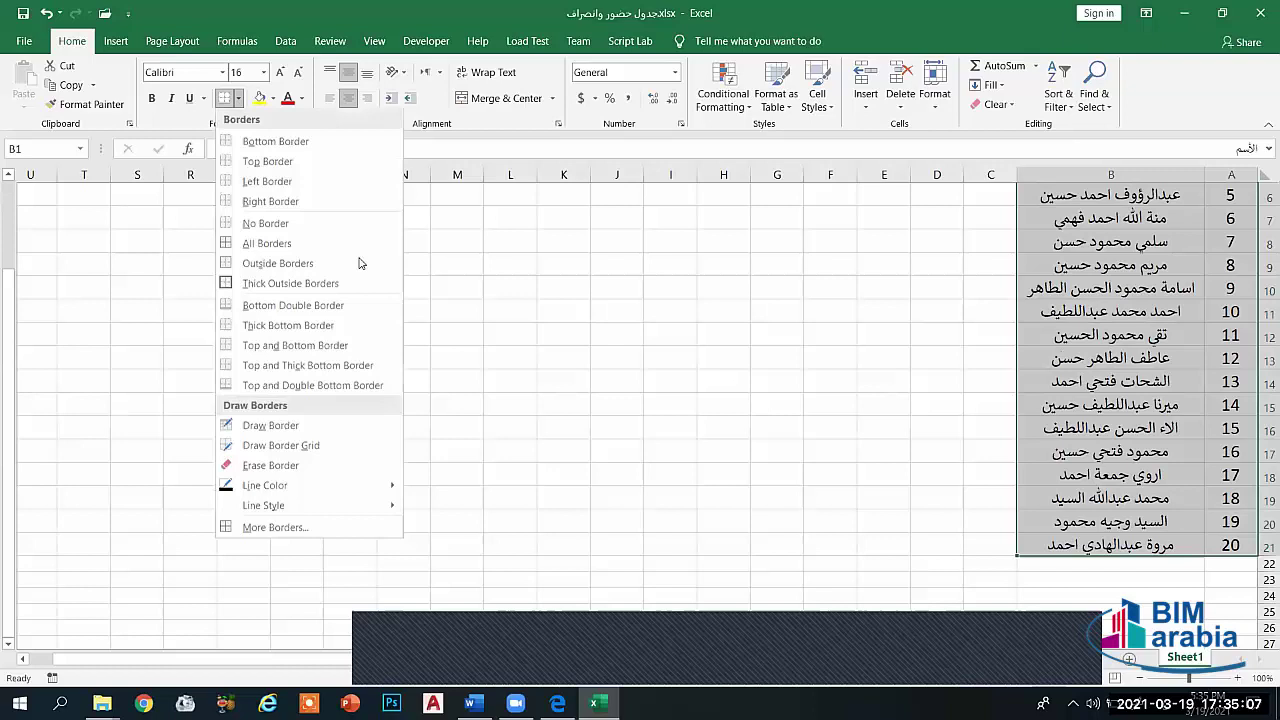
left_click(300, 246)
scroll(821, 355, "up", 2)
left_click(821, 355)
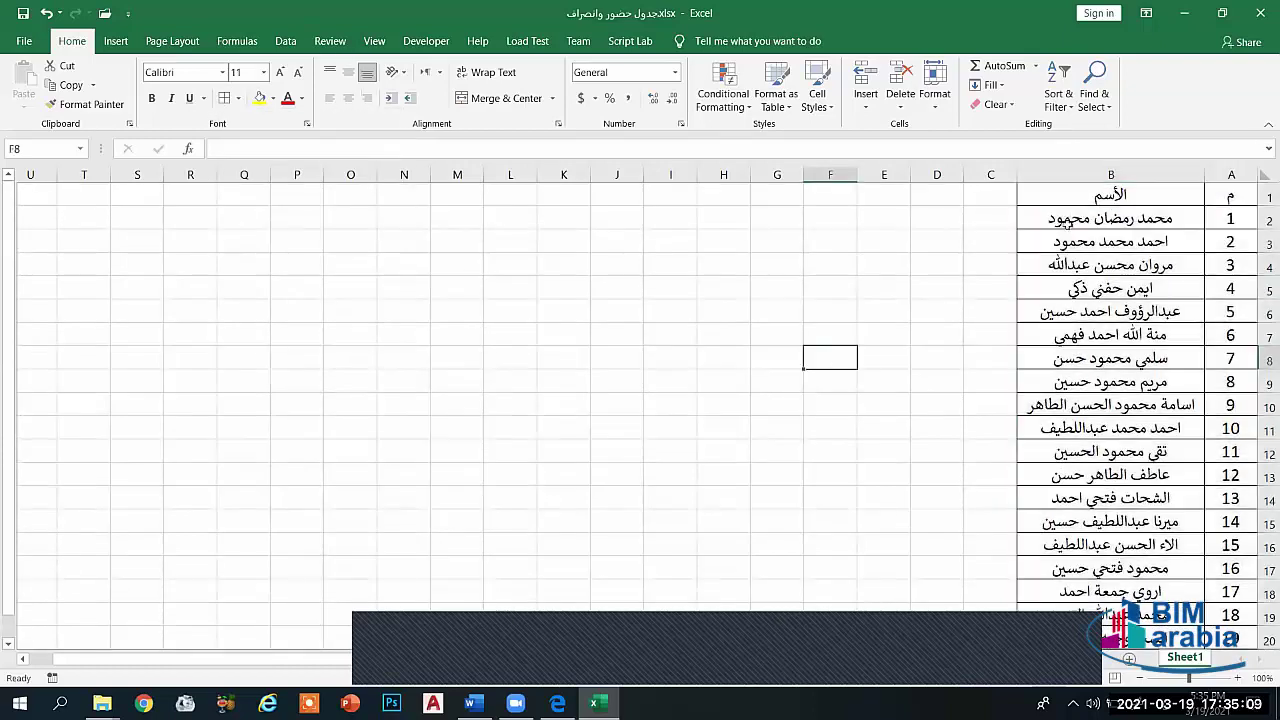
left_click(1080, 210)
Try a yellow fill on the header cells, then set them back to No Fill.
left_click_drag(1112, 194, 1228, 194)
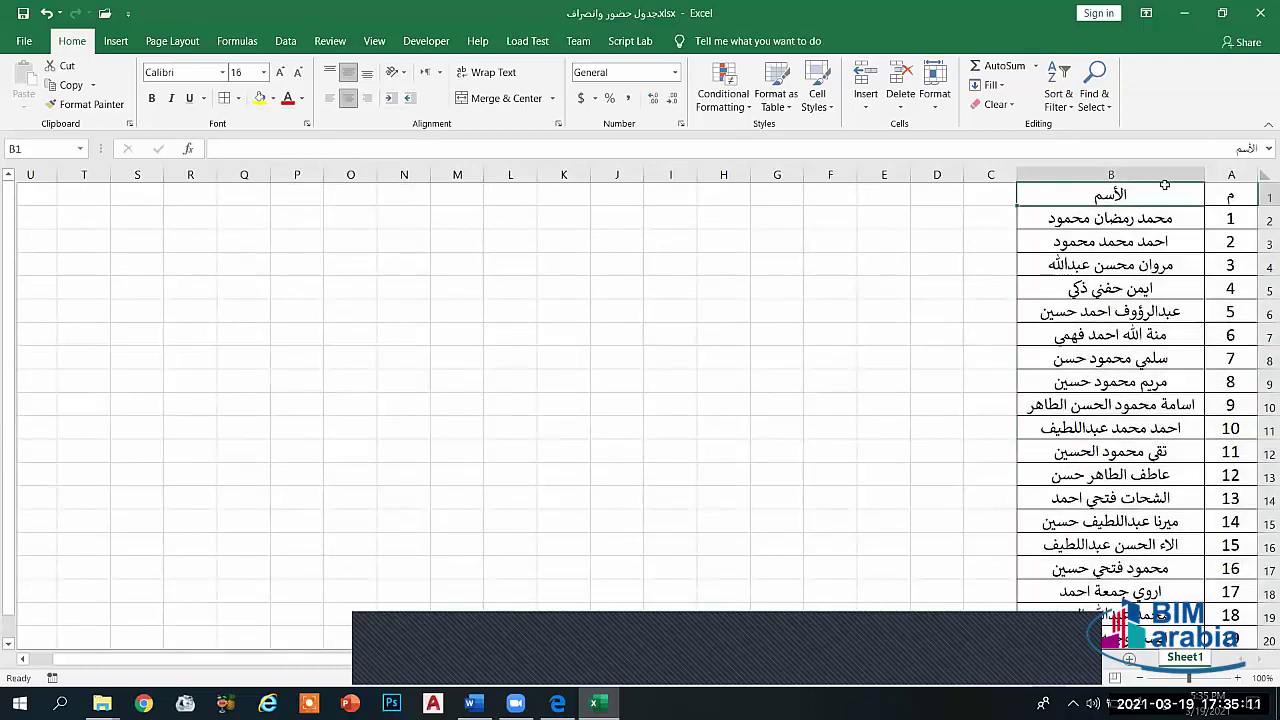
left_click(260, 97)
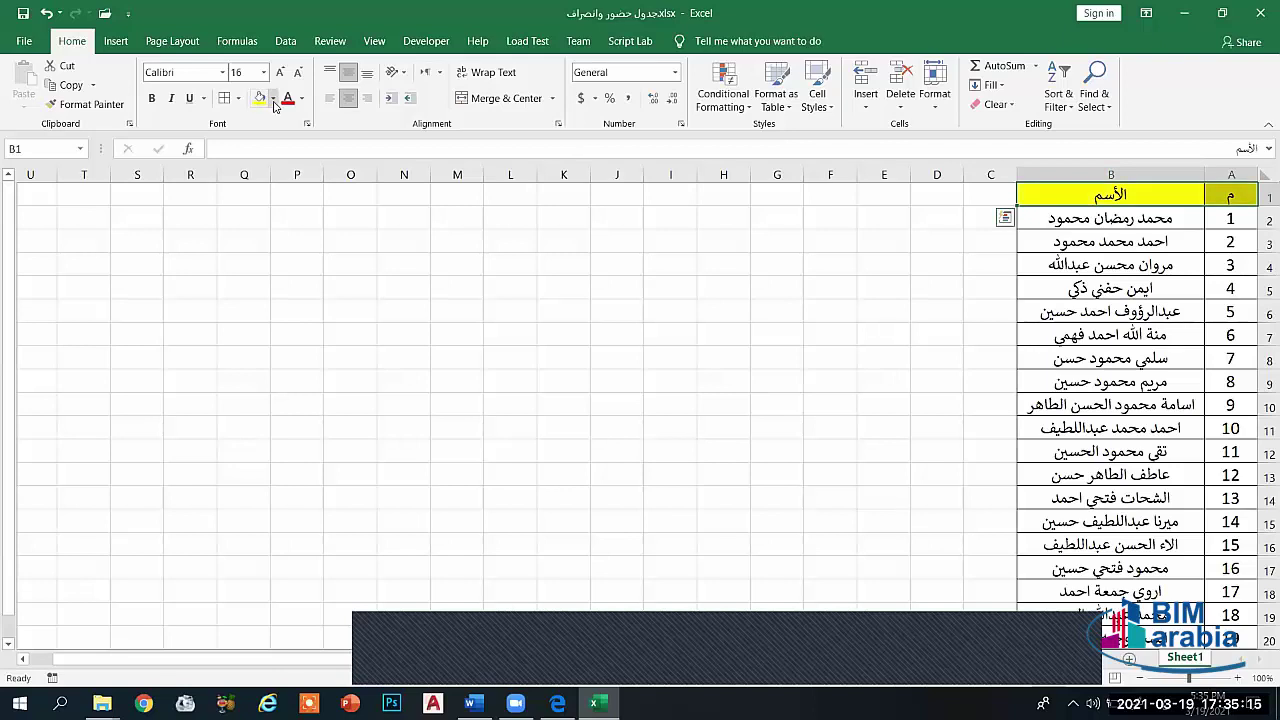
left_click(274, 102)
left_click(287, 240)
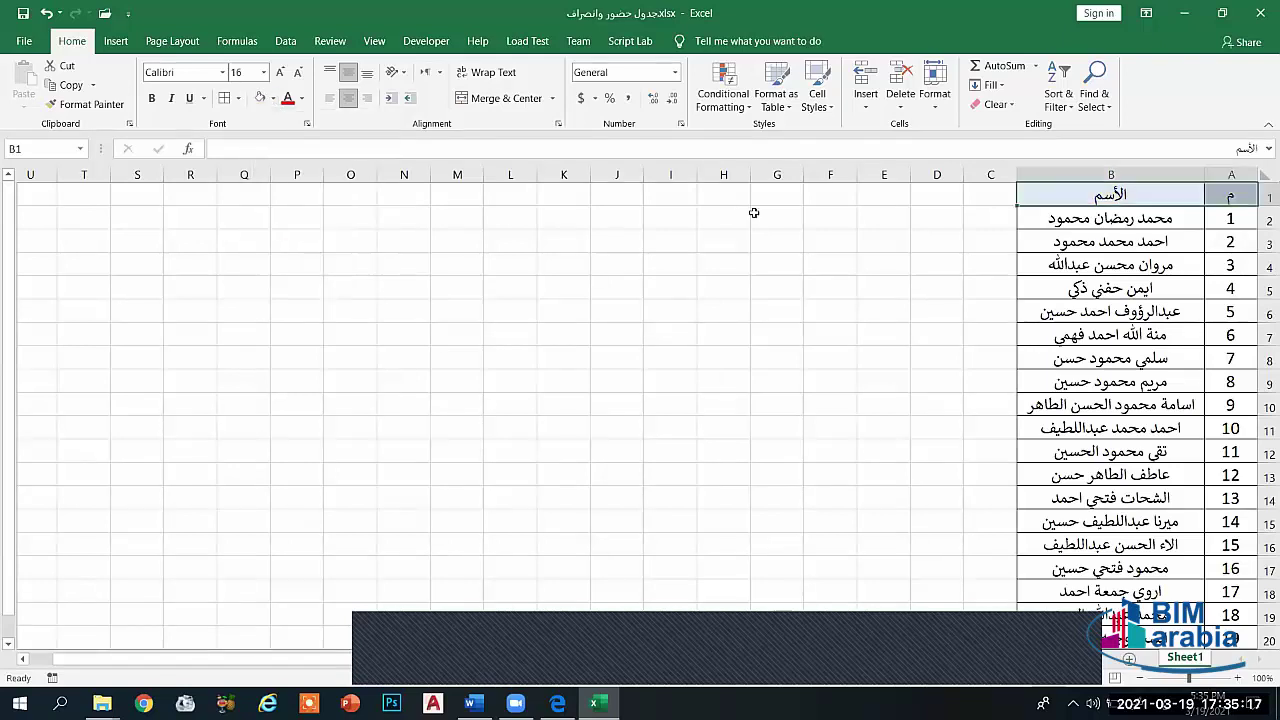
left_click(1058, 248)
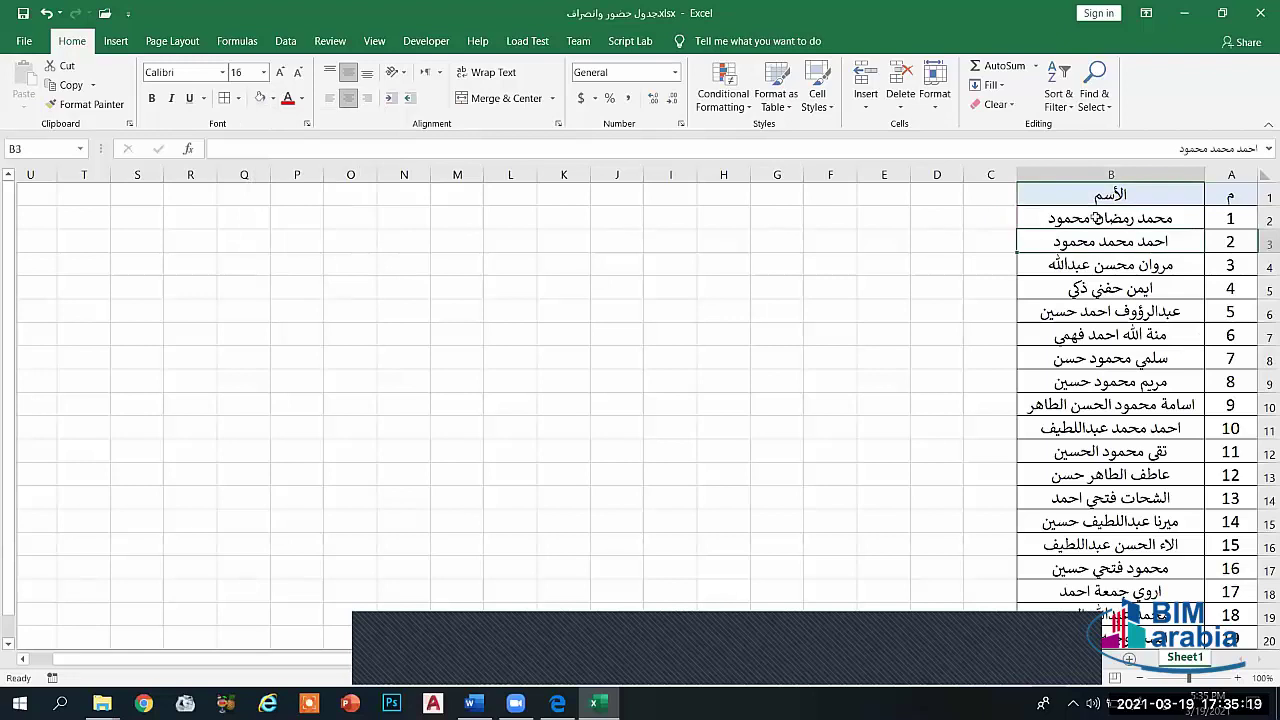
left_click_drag(1229, 219, 1232, 630)
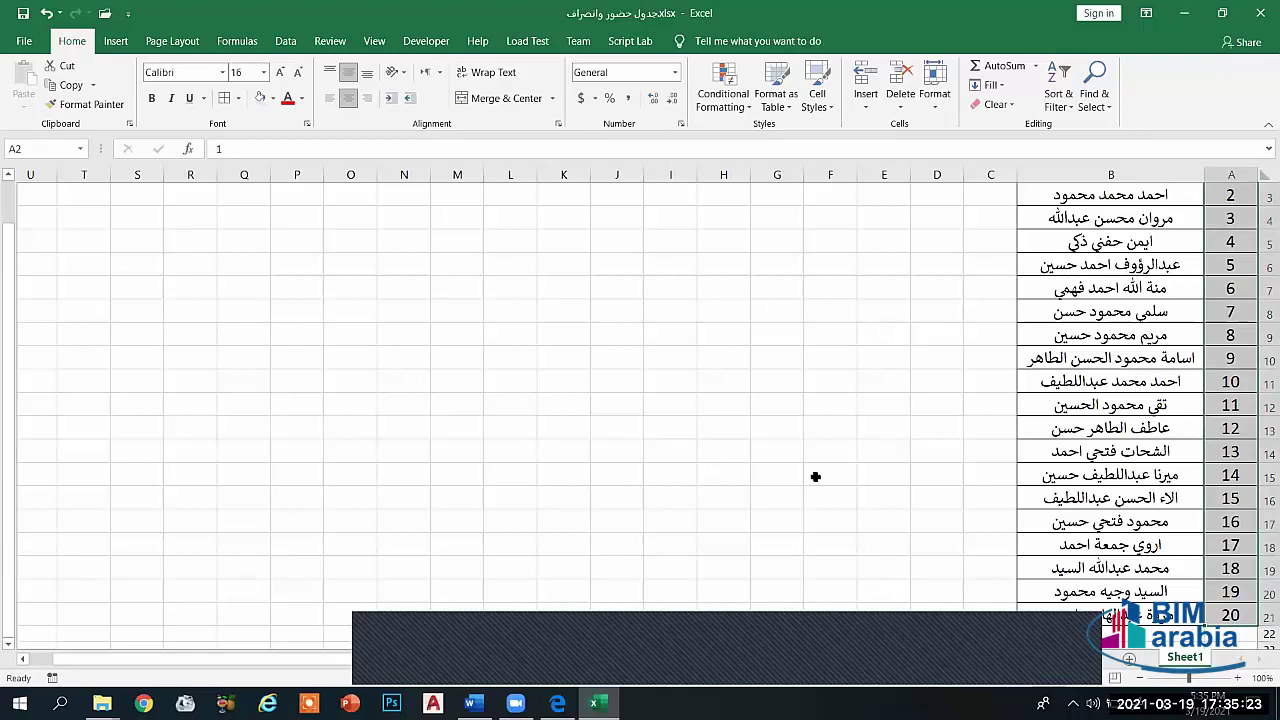
Fill serials A2:A21 light yellow and names B2:B21 light green.
left_click(272, 98)
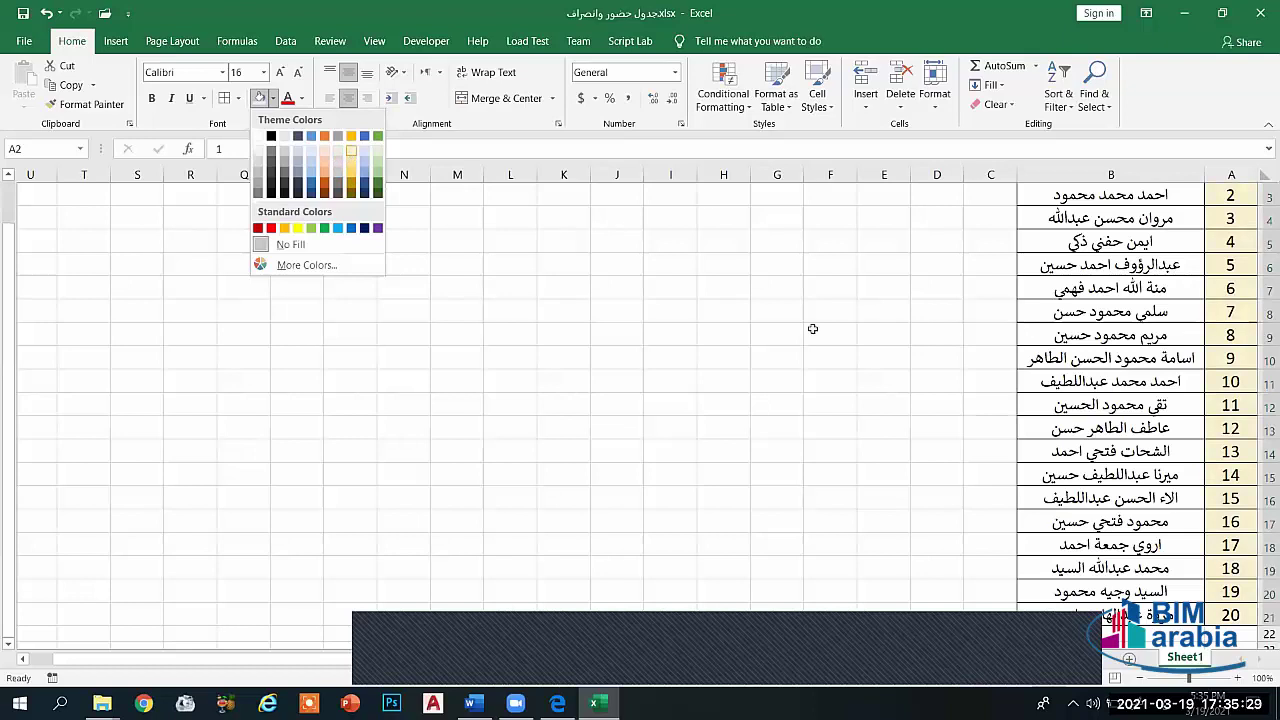
scroll(1027, 264, "up", 1)
mouse_move(1058, 236)
left_mouse_down()
mouse_move(1068, 650)
mouse_move(1039, 597)
left_mouse_up()
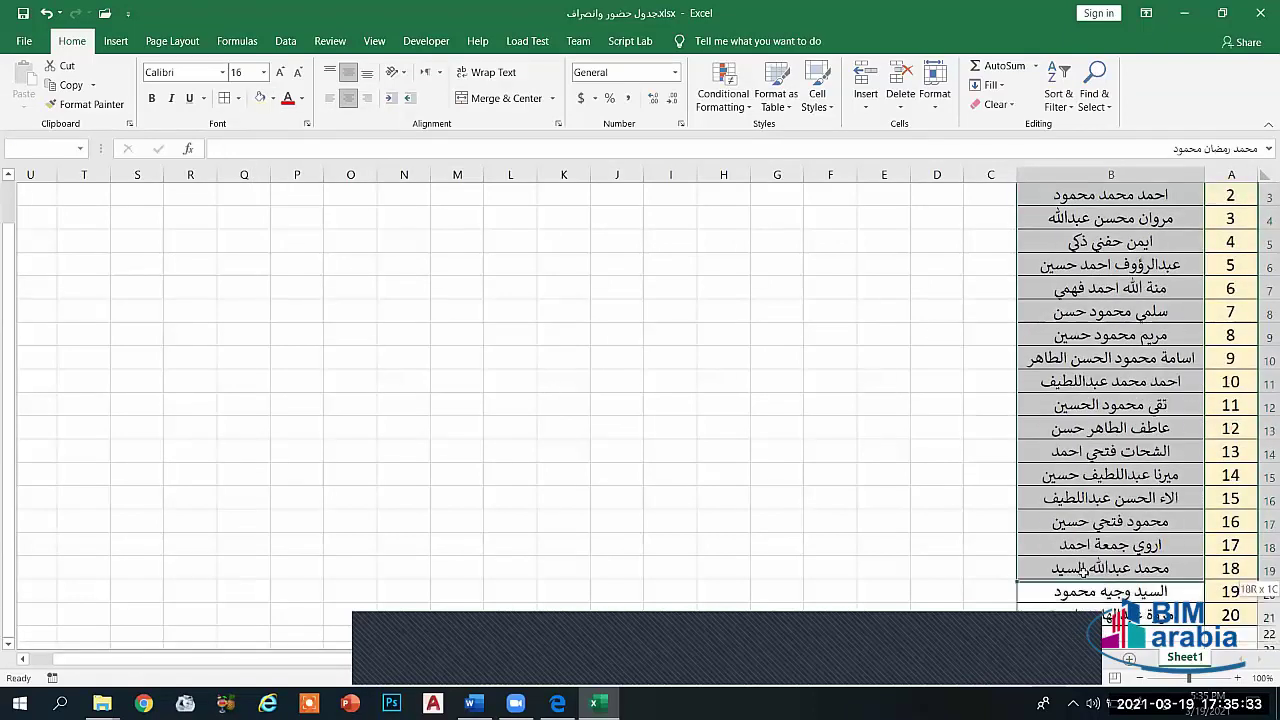
left_click(272, 98)
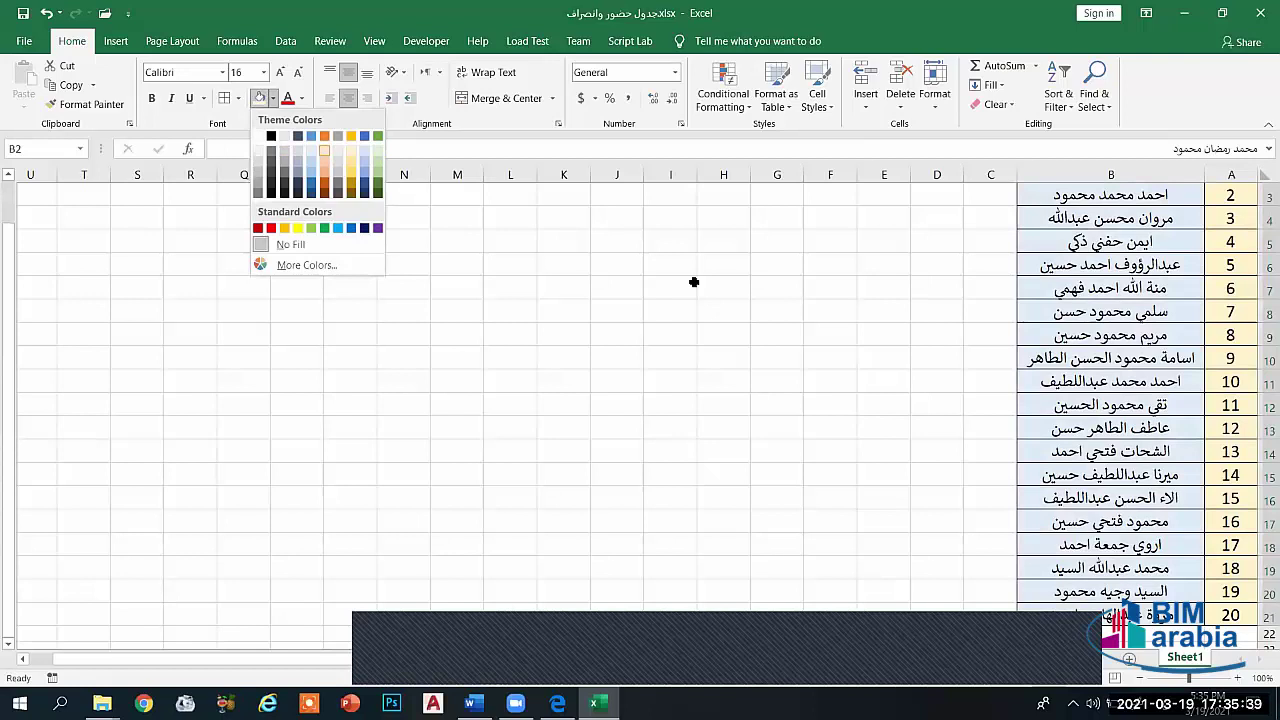
left_click(813, 334)
left_click(813, 334)
key("Up")
key("Up")
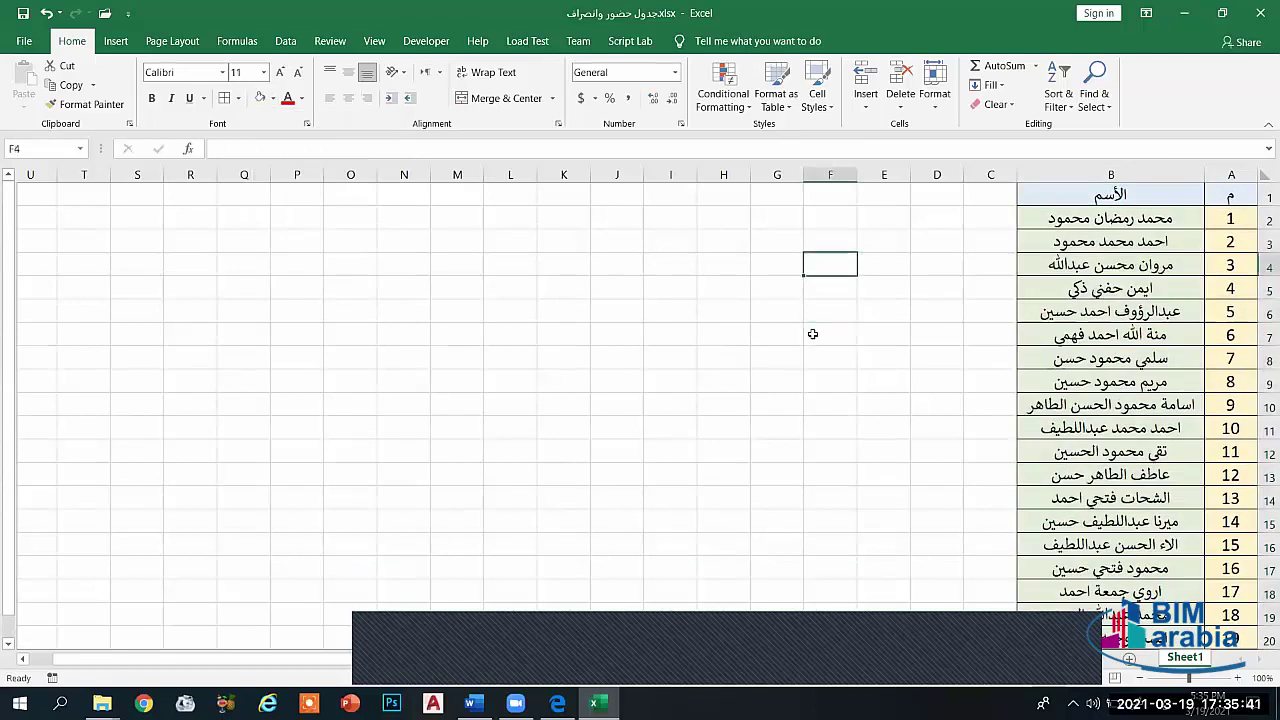
key("Up")
key("Up")
key("Up")
key("Right")
key("Right")
key("Right")
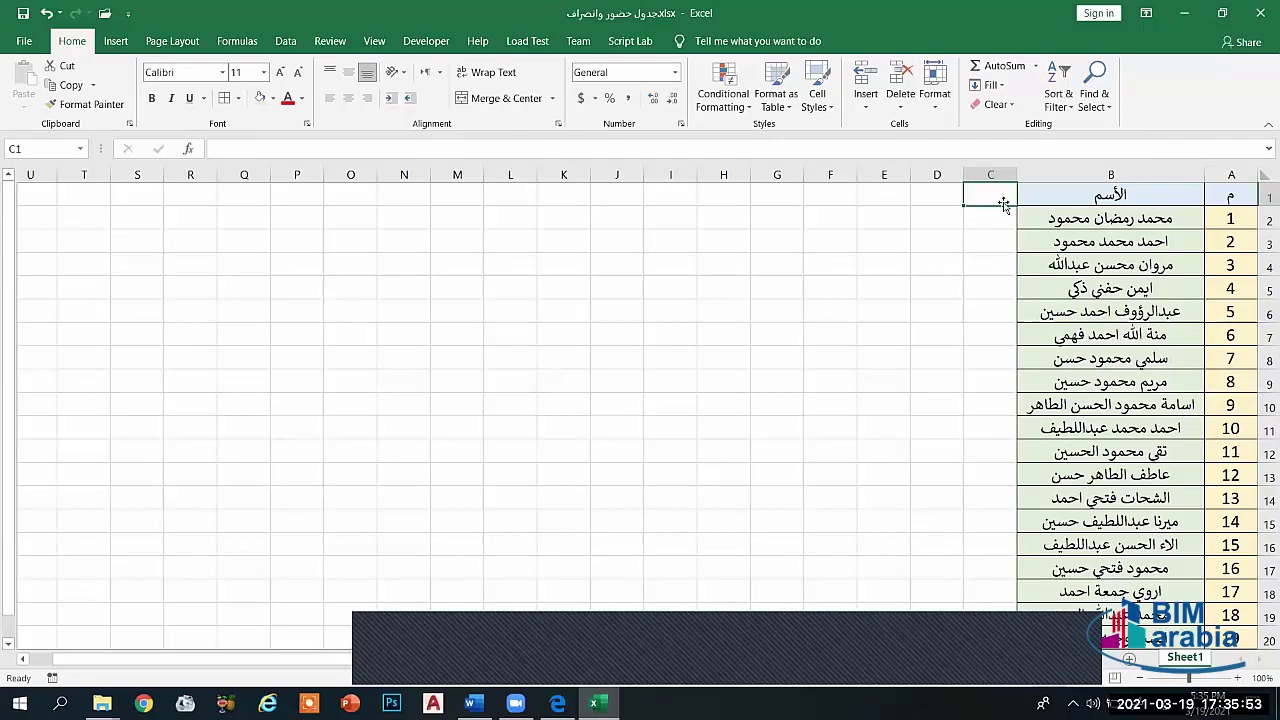
Enter 1-Jan-2021 in C1 and fill the daily dates leftward through 31-Jan-21 in AG1.
type("1-")
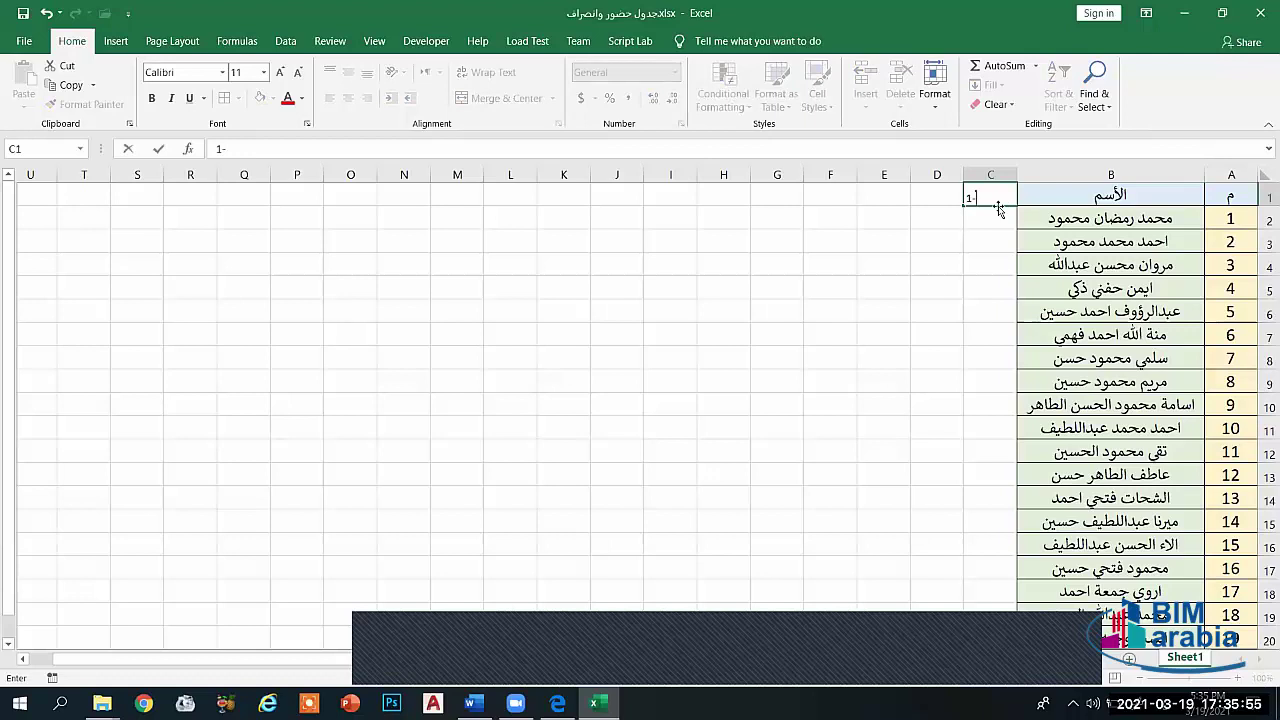
type("ثني")
type("2021")
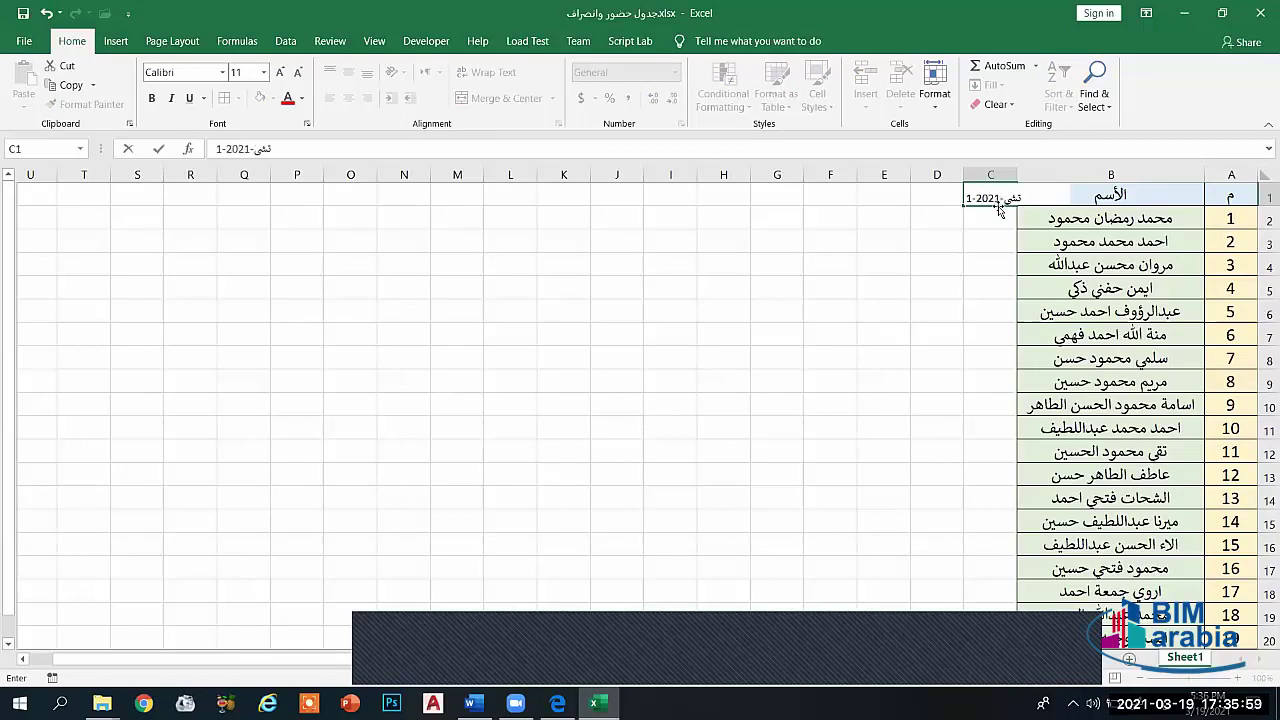
key("BackSpace")
key("BackSpace")
key("BackSpace")
key("BackSpace")
key("BackSpace")
key("BackSpace")
key("BackSpace")
key("BackSpace")
key("BackSpace")
type("021")
key("ctrl+Return")
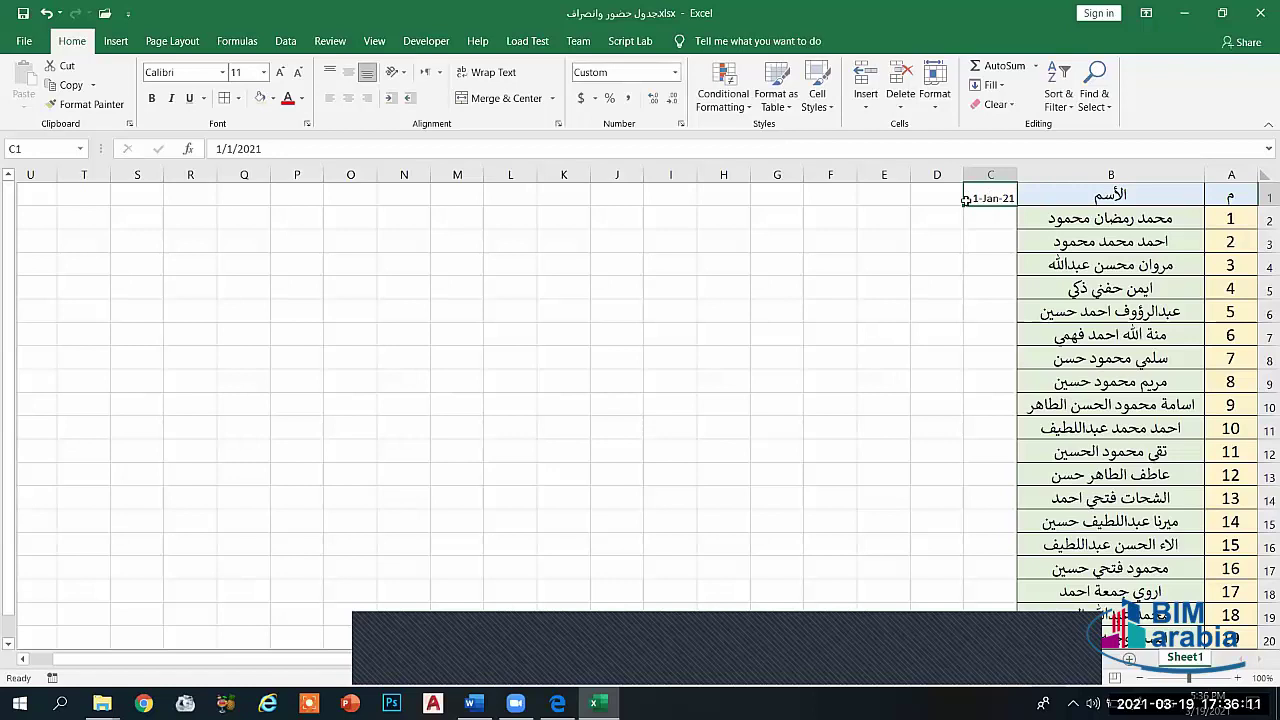
mouse_move(965, 201)
left_mouse_down()
mouse_move(763, 211)
mouse_move(974, 210)
left_mouse_up()
mouse_move(963, 207)
left_mouse_down()
mouse_move(37, 258)
mouse_move(173, 216)
left_mouse_up()
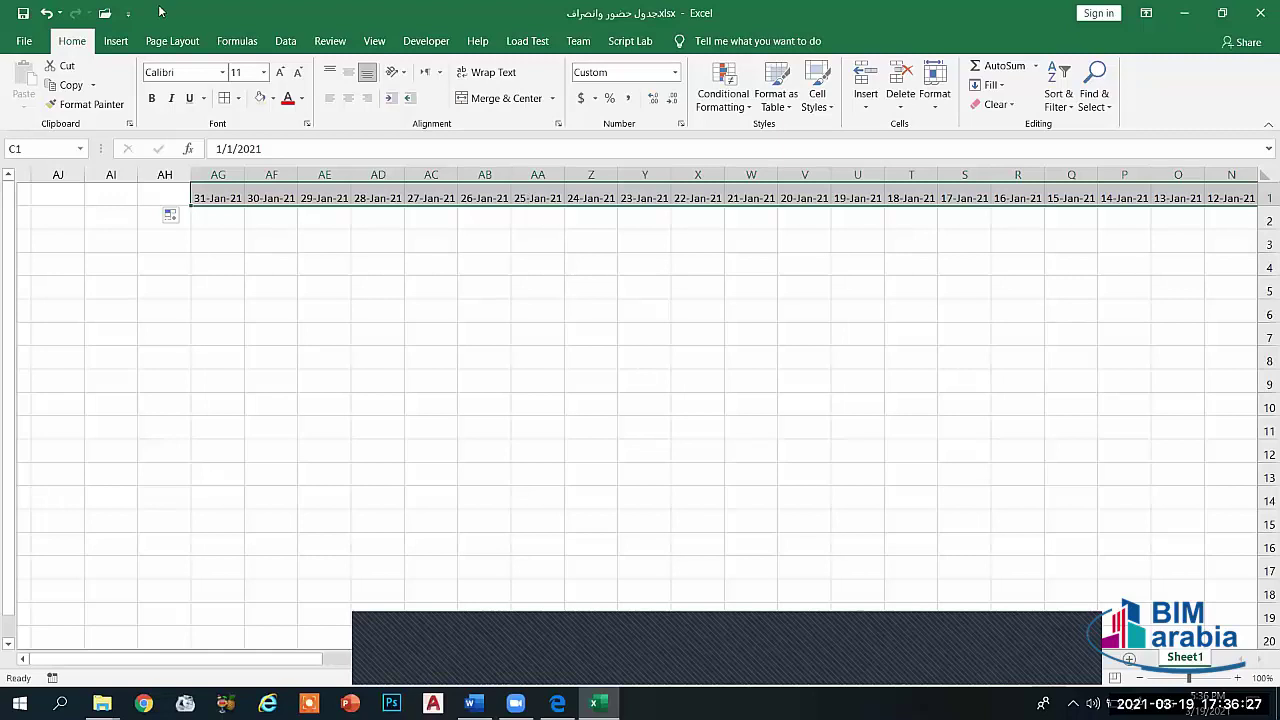
Make the C1:AG1 date headers bold, size 12, with a light green fill, then review them.
left_click(281, 72)
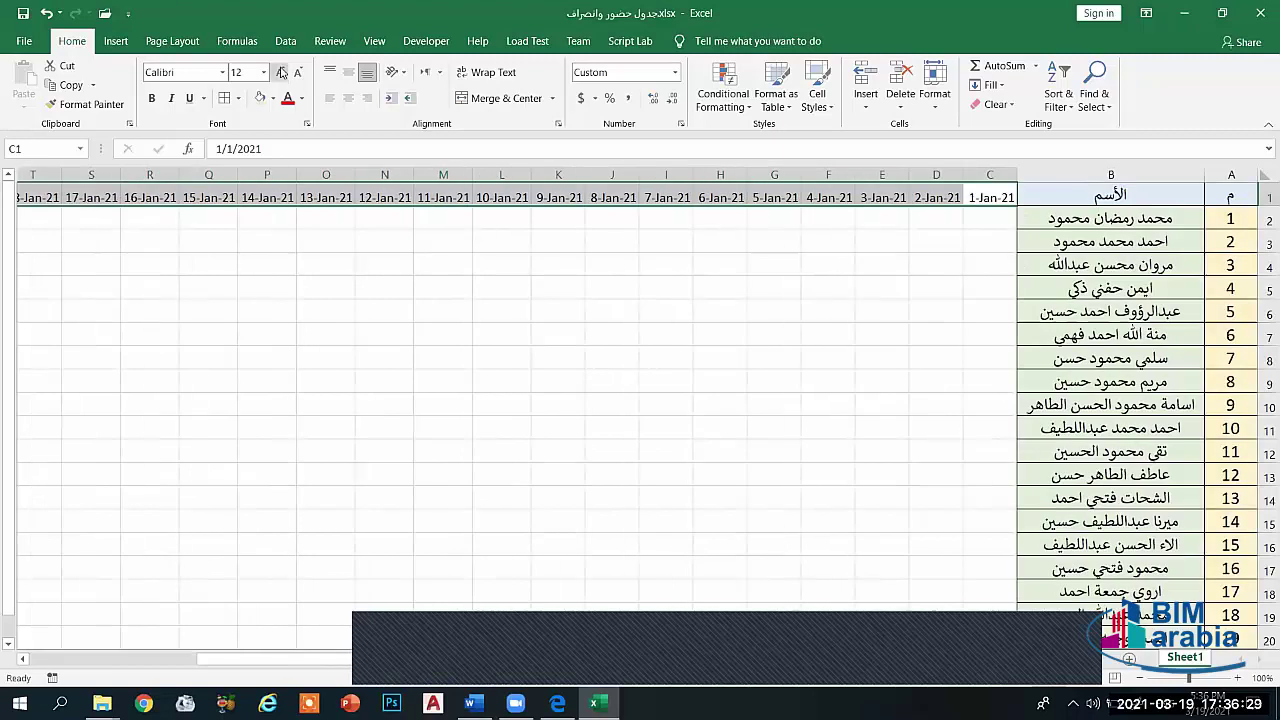
left_click(273, 98)
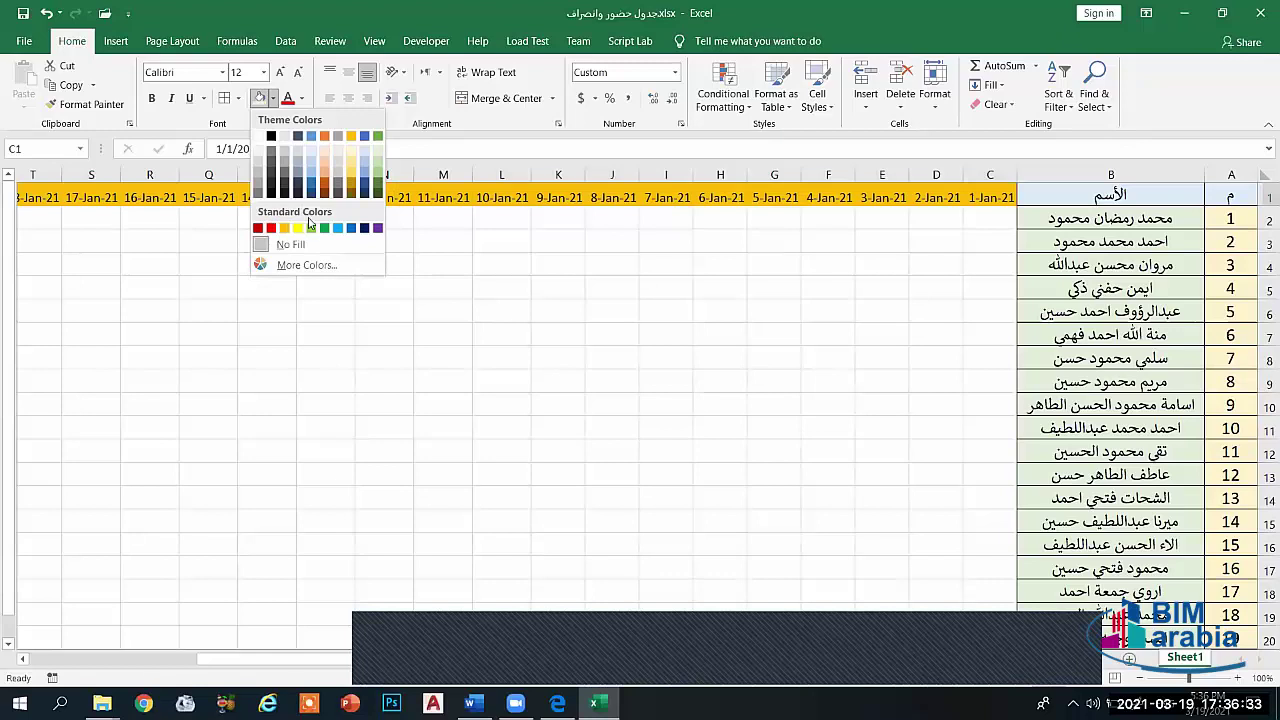
left_click(311, 228)
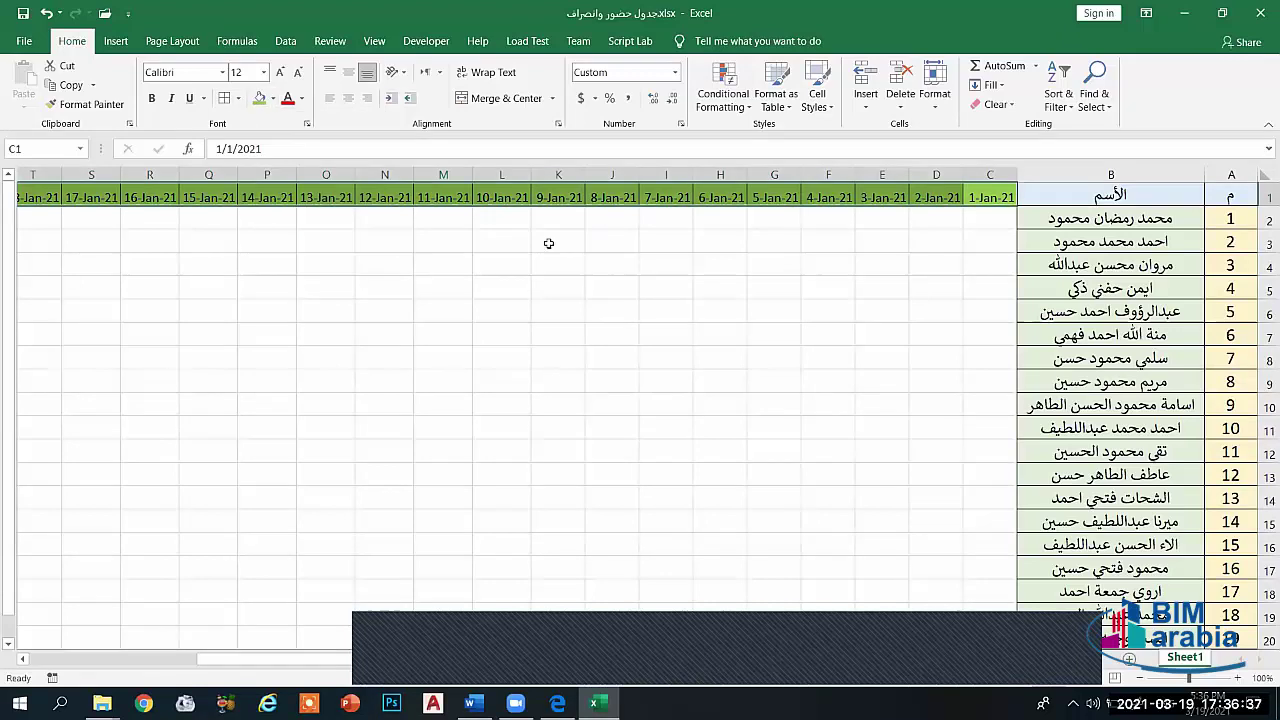
left_click(152, 98)
left_click(928, 238)
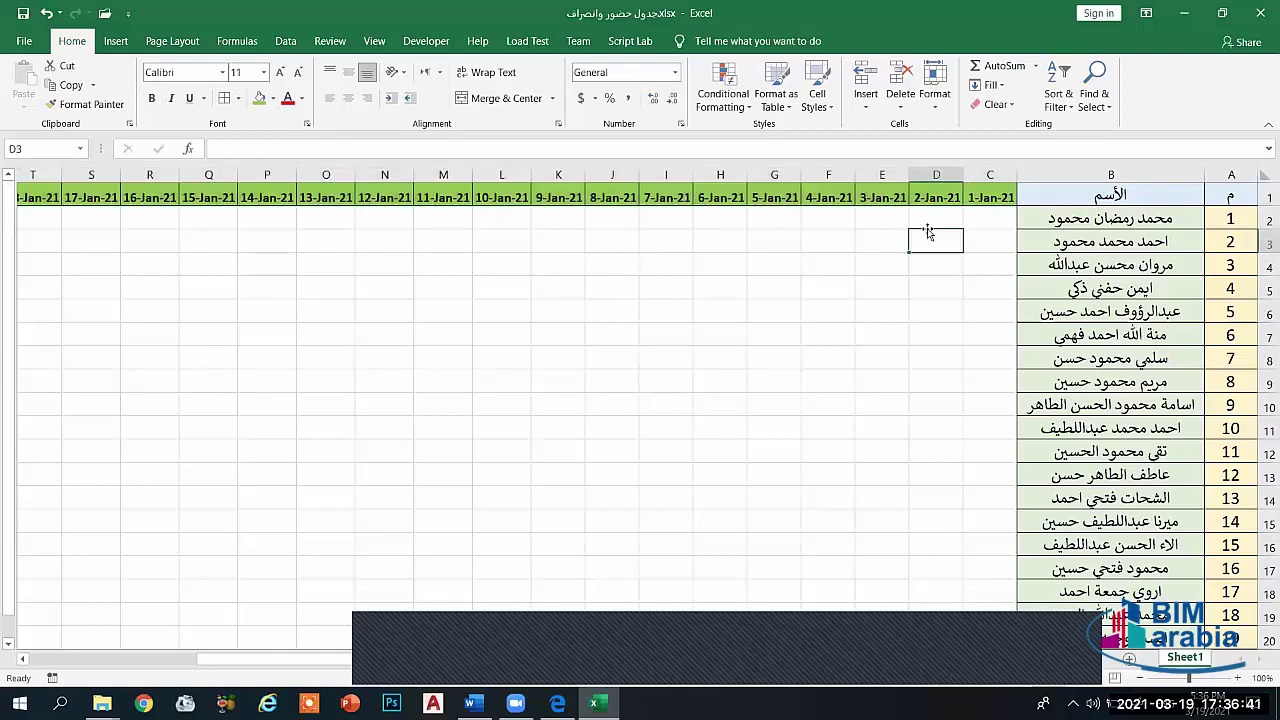
left_click(1043, 199)
left_click(997, 213)
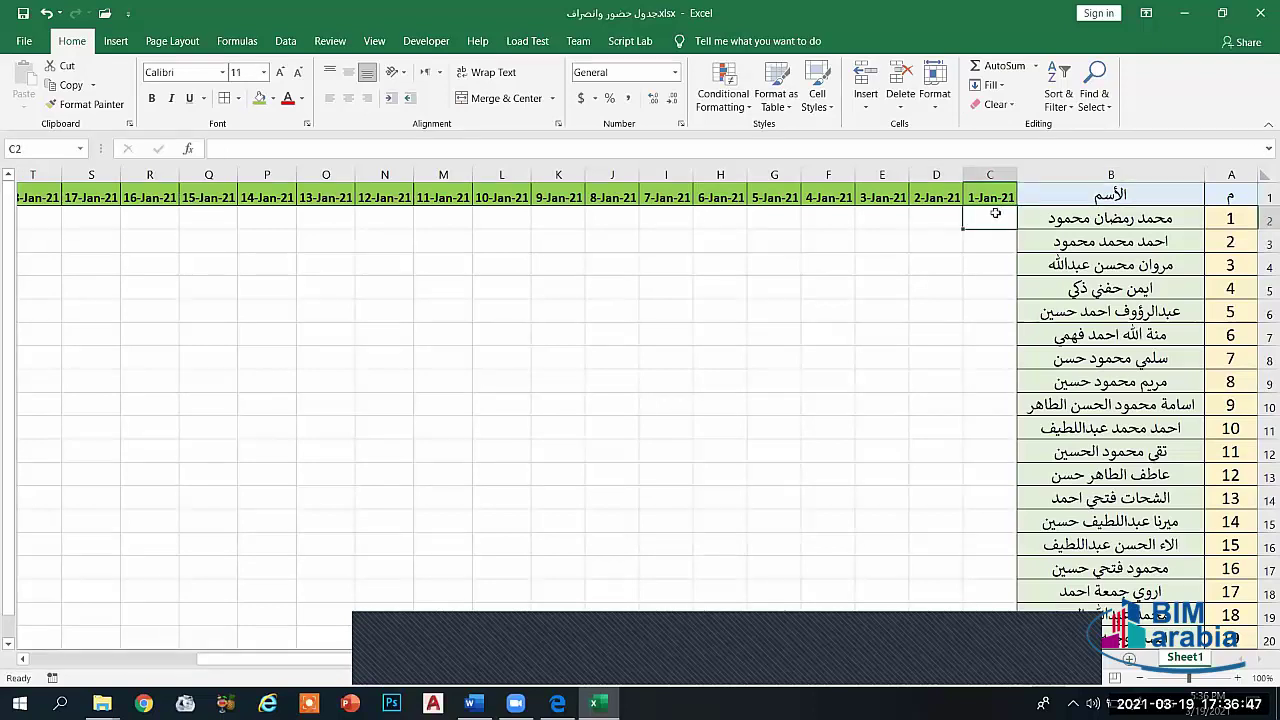
left_click(997, 198)
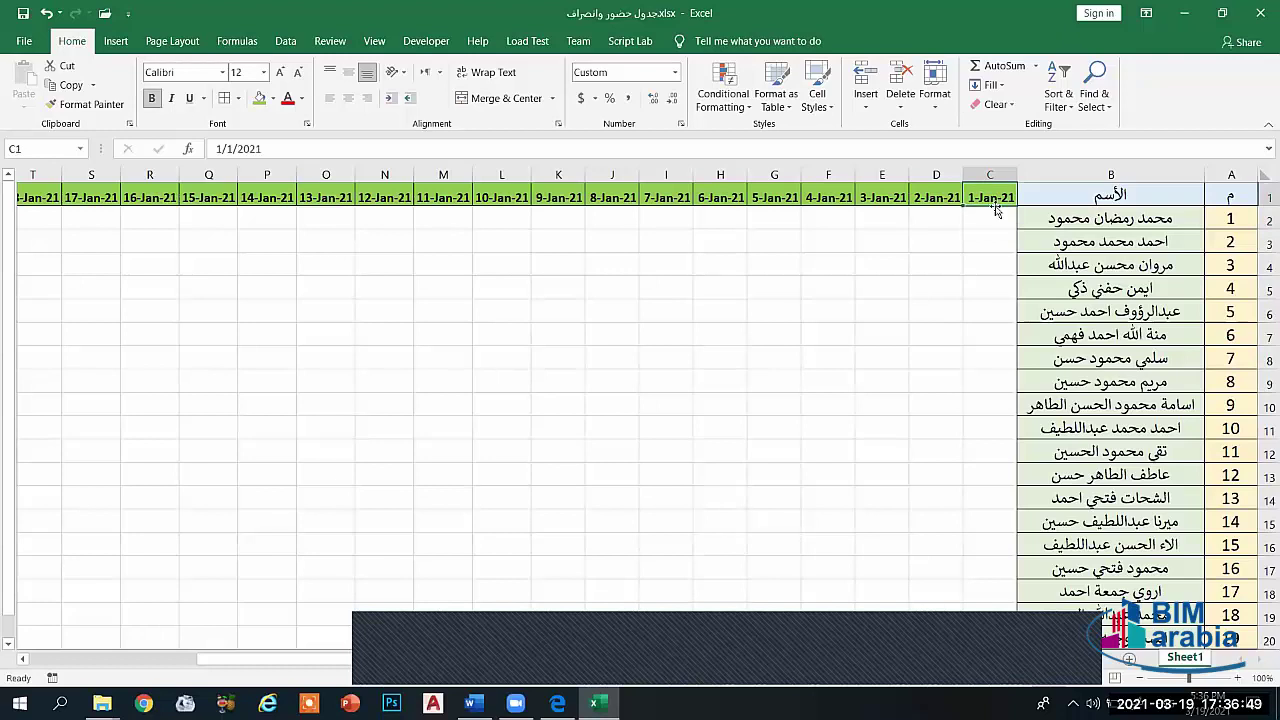
left_click(997, 210)
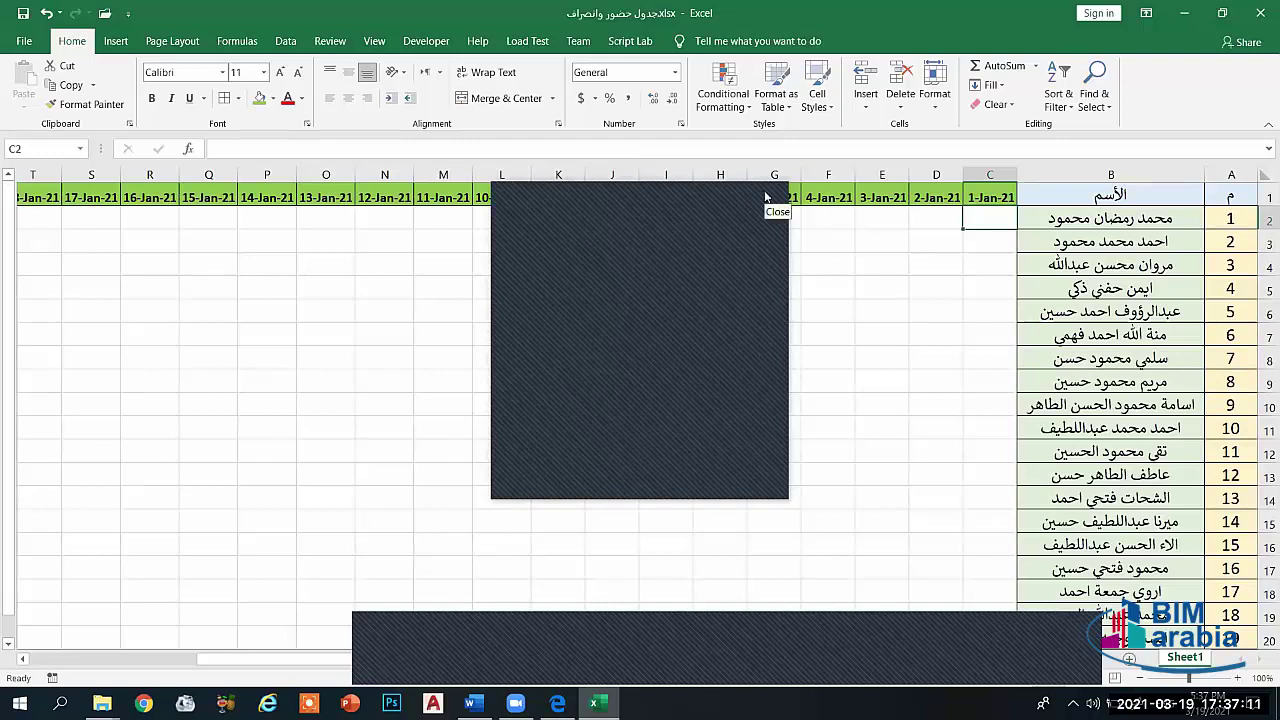
Enter =TEXT(C1,"ddd") in C2 and fill it left to AG2, showing Fri through Sun.
left_click(996, 214)
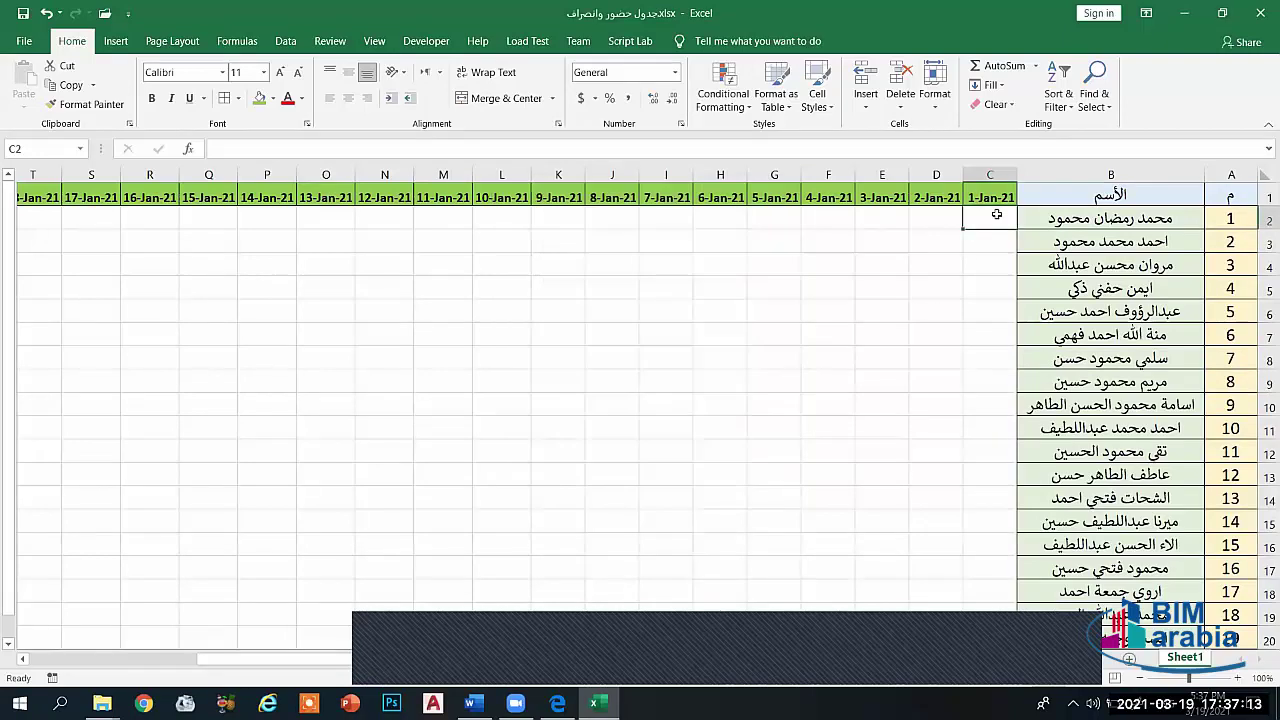
type("=t")
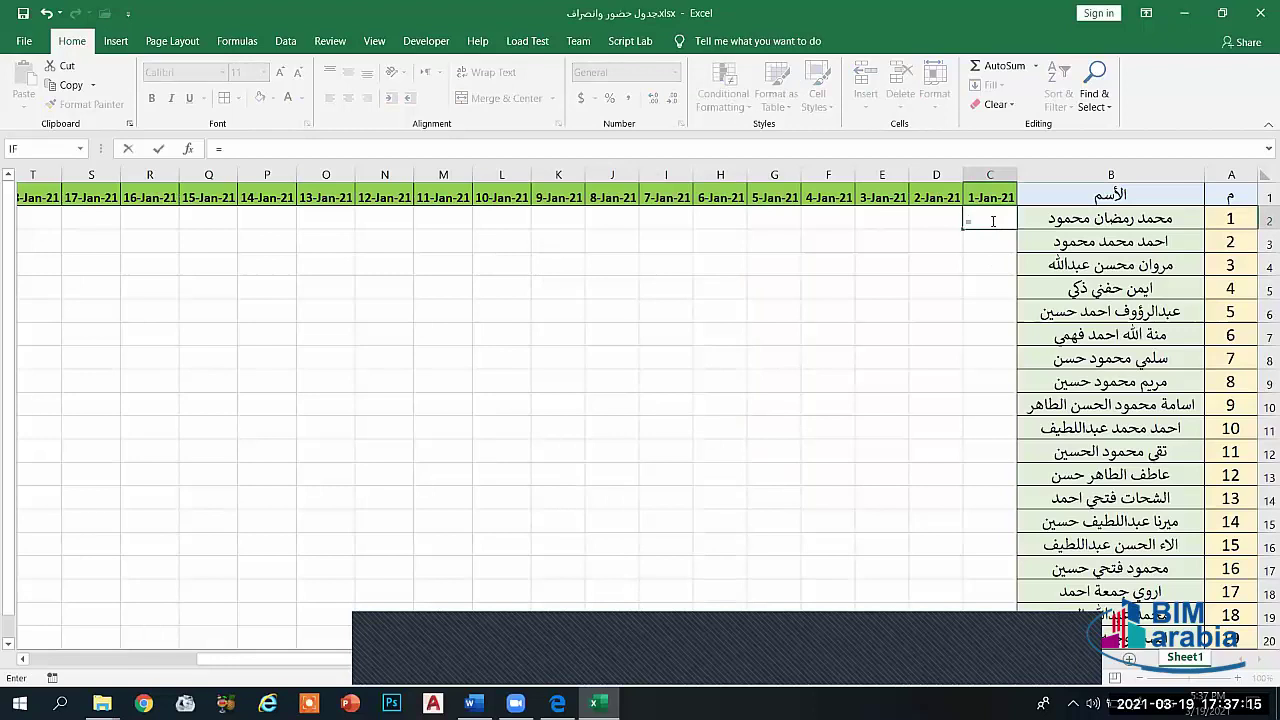
type("ext")
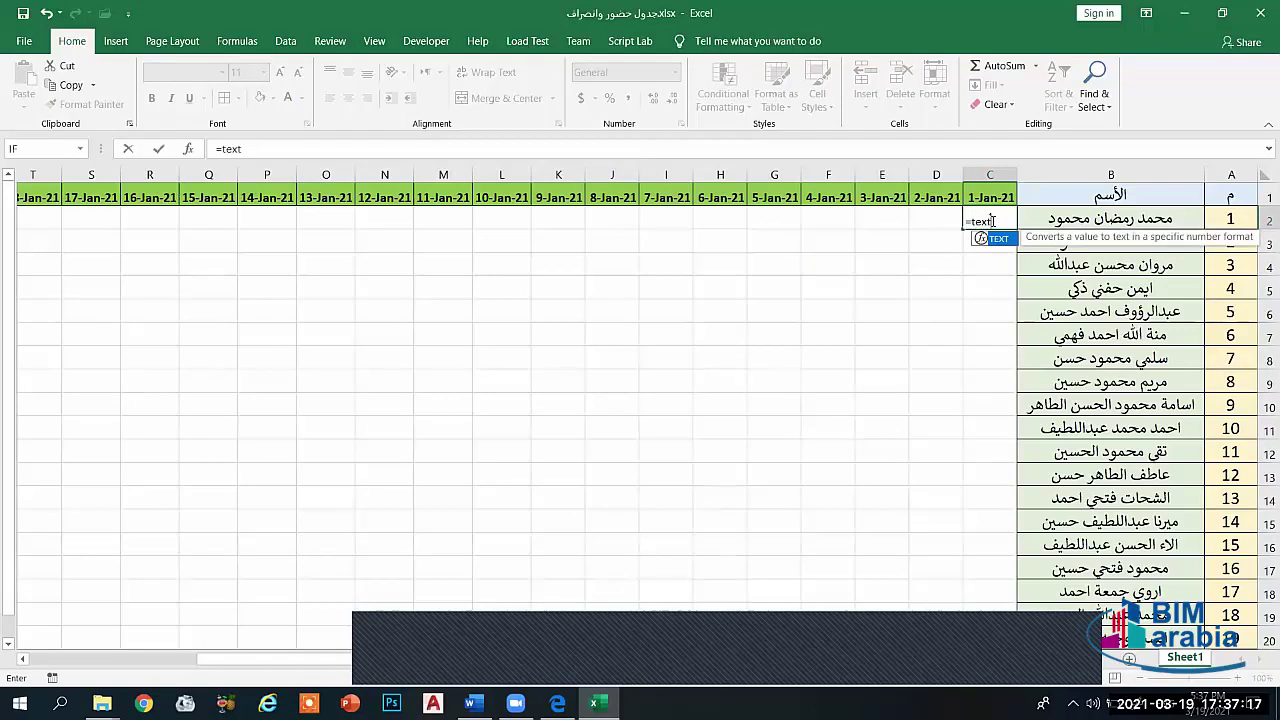
type("(")
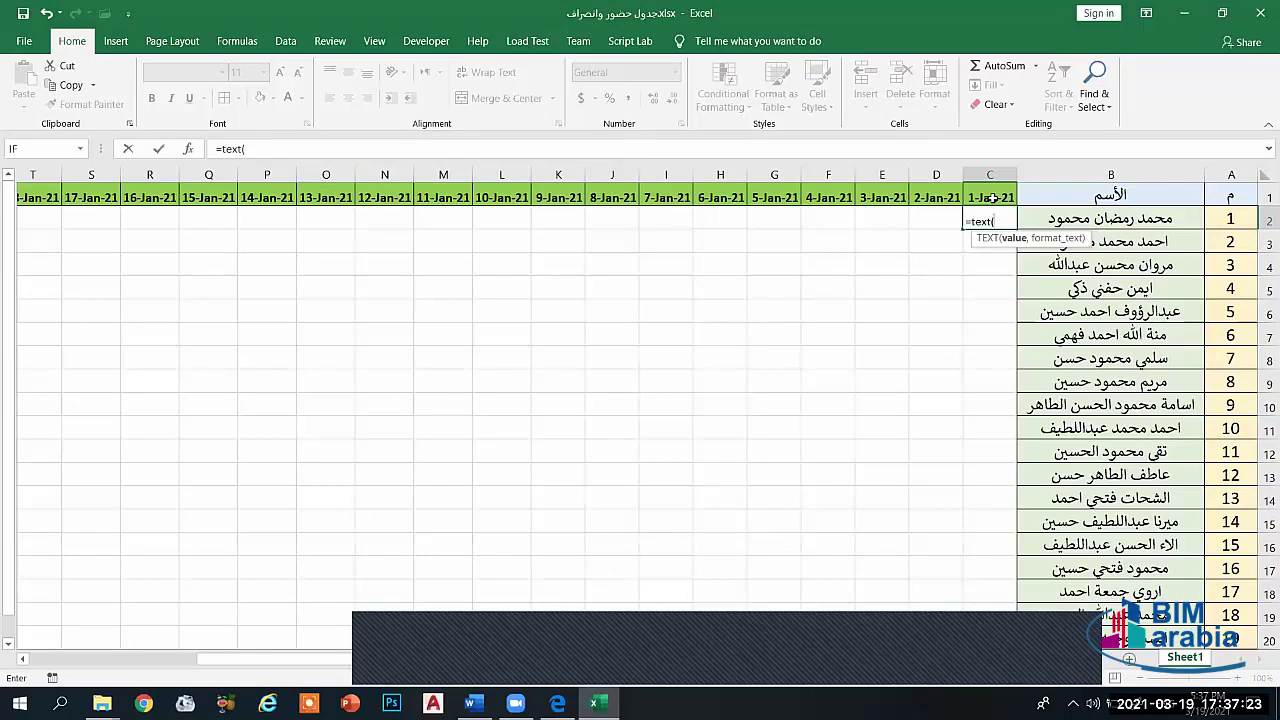
left_click(990, 198)
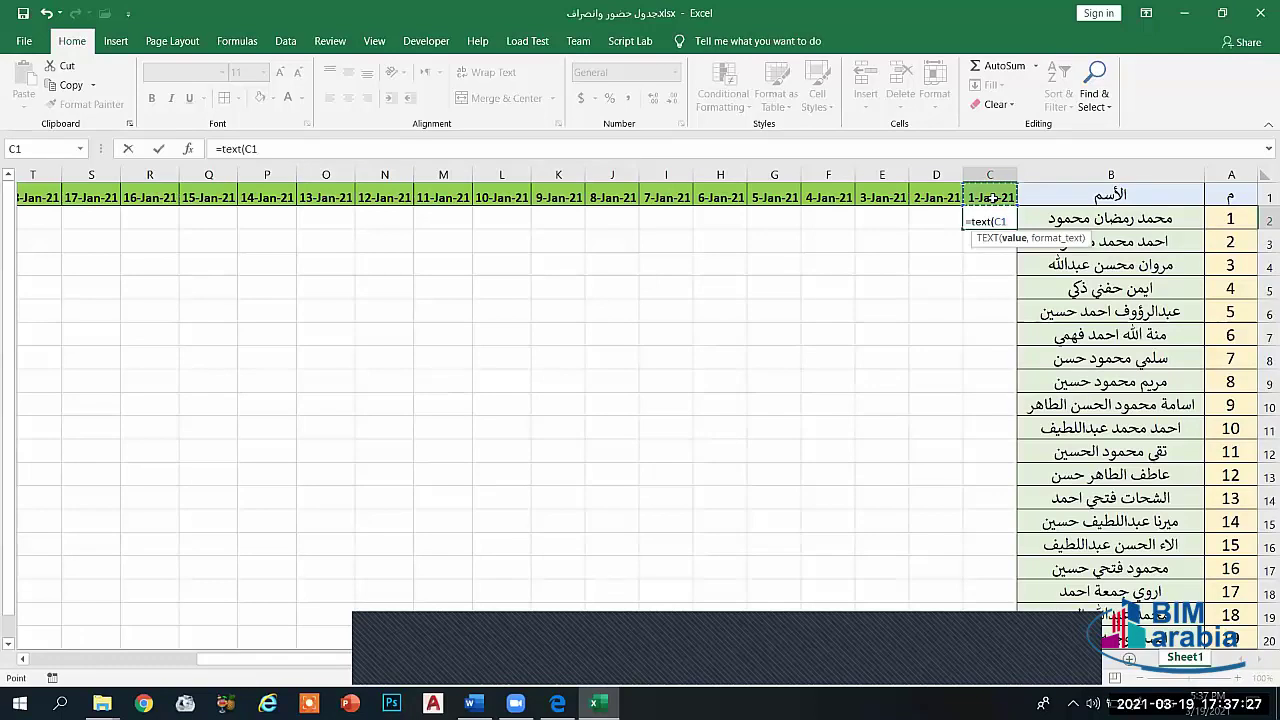
type(",")
type("\"")
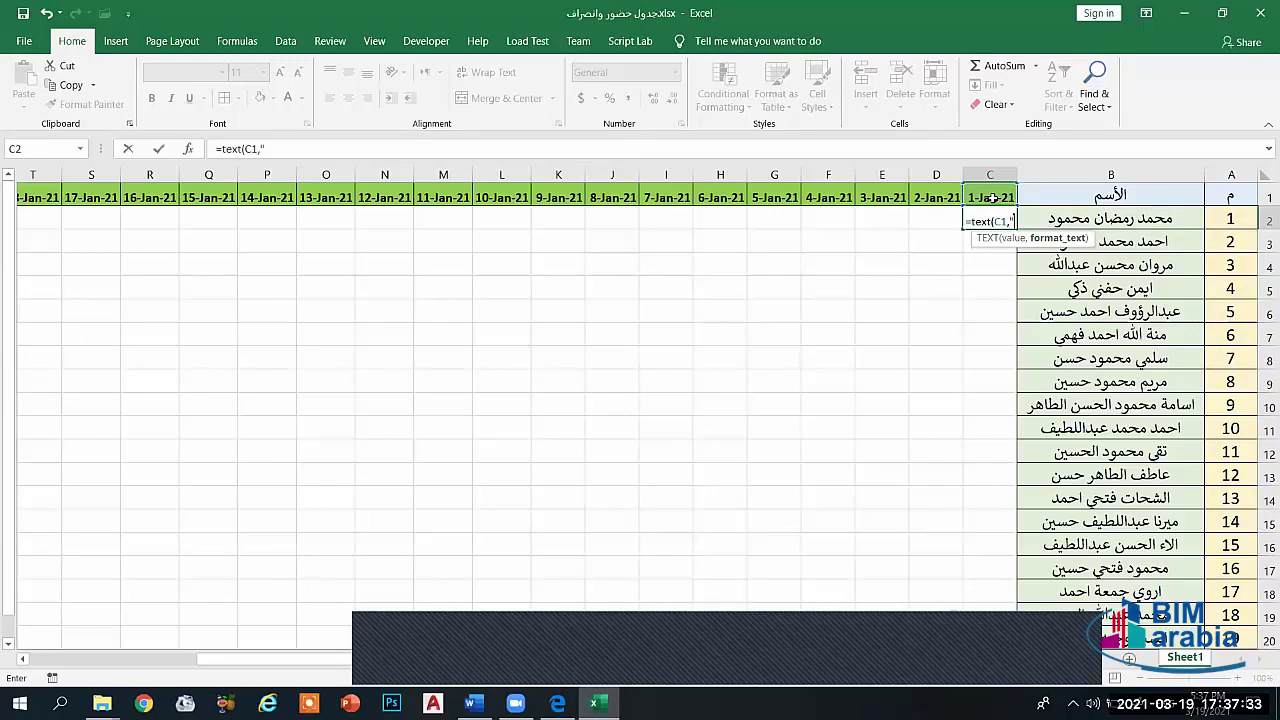
type("ddd")
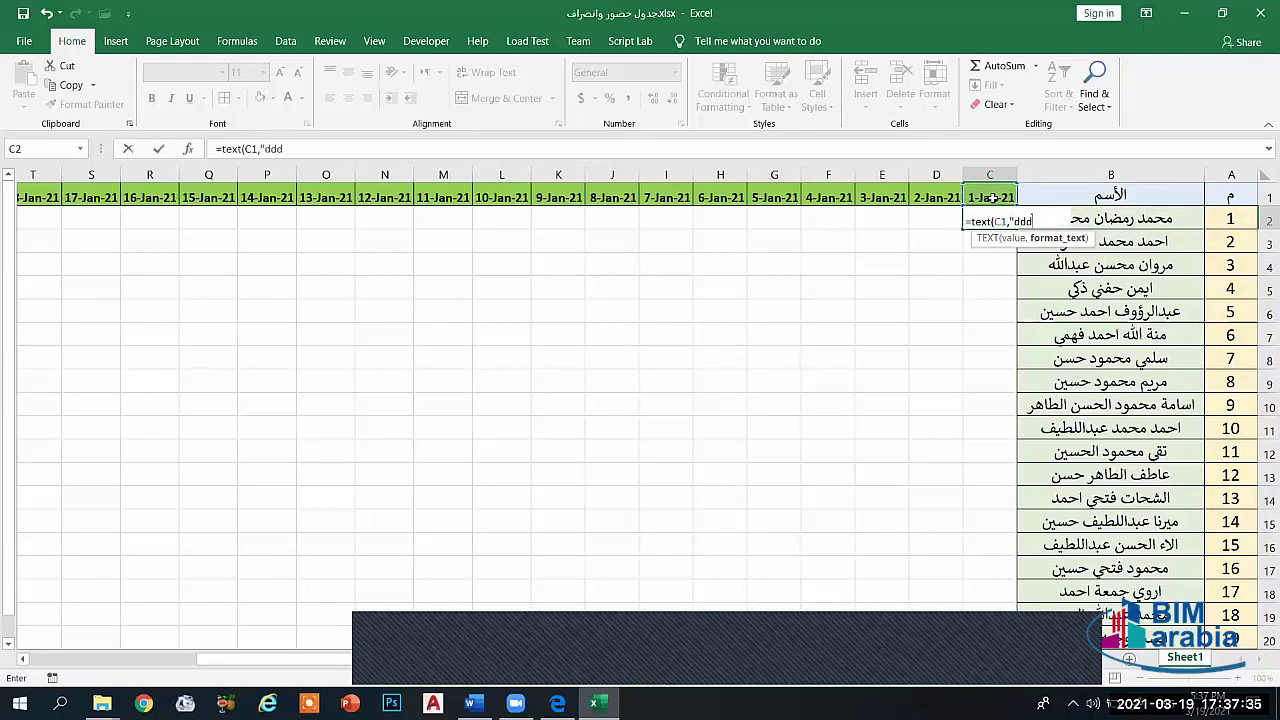
type("\")")
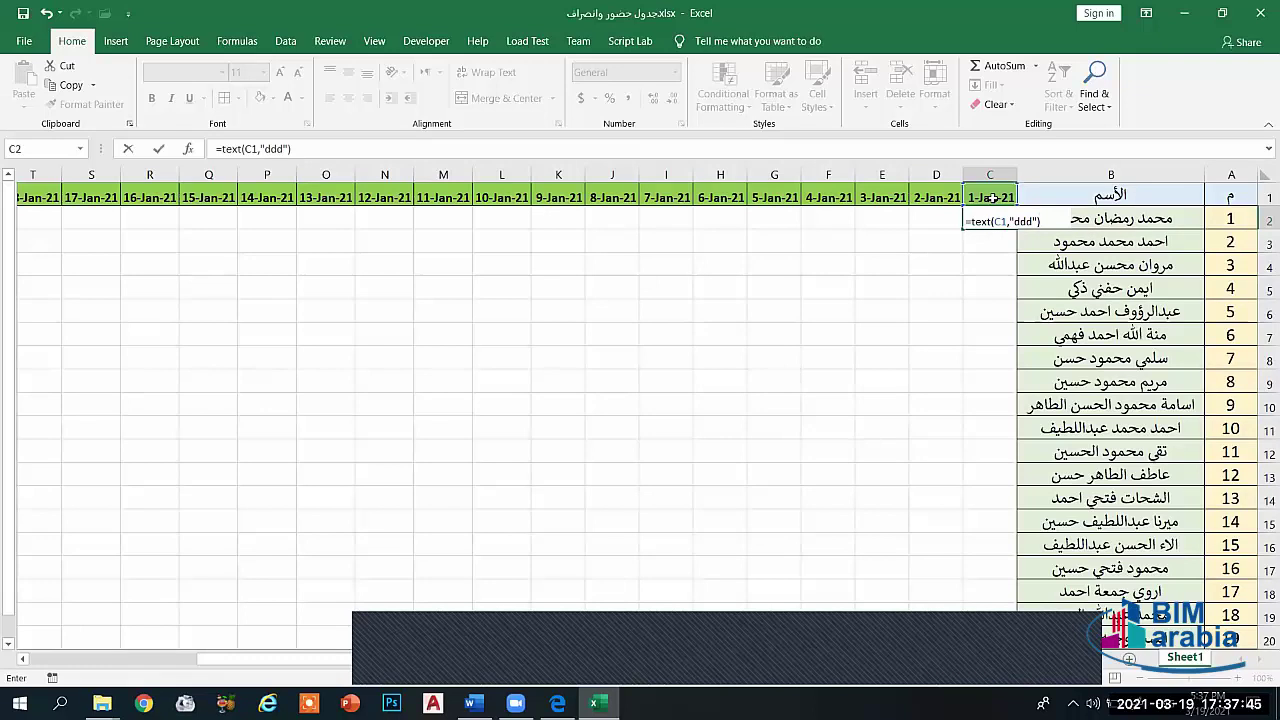
key("Return")
left_click(985, 222)
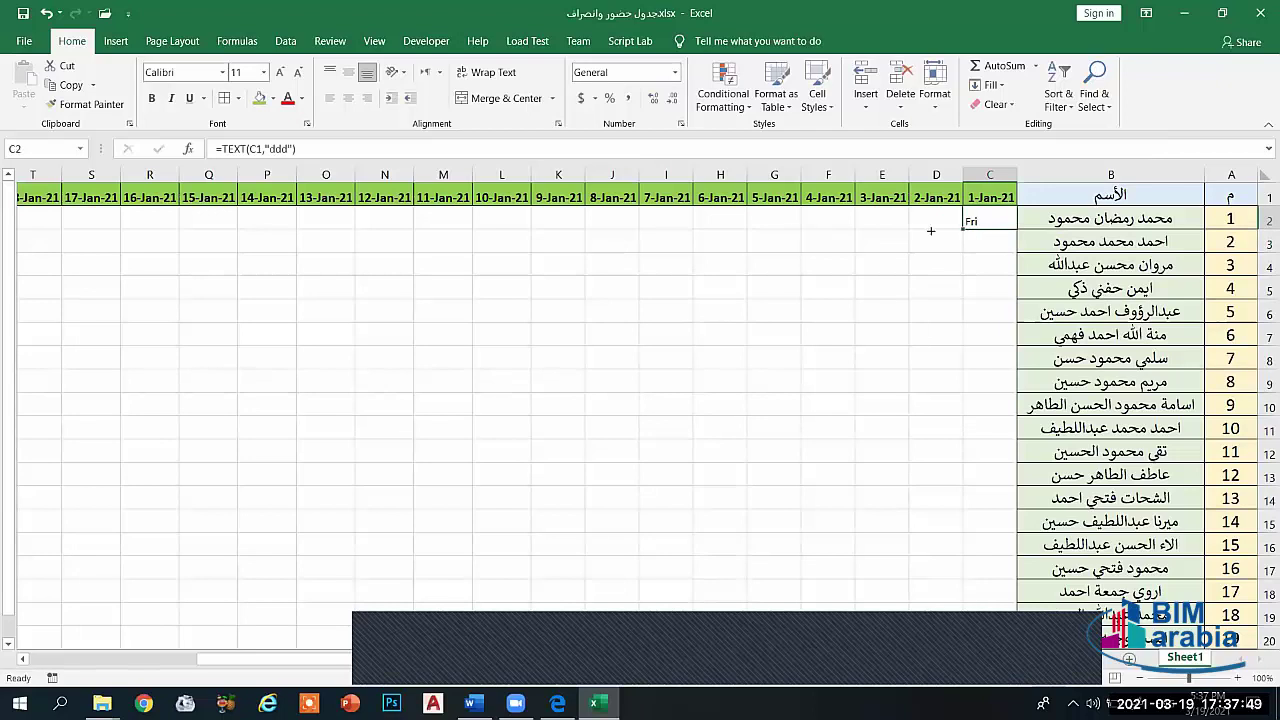
left_click_drag(930, 231, 5, 241)
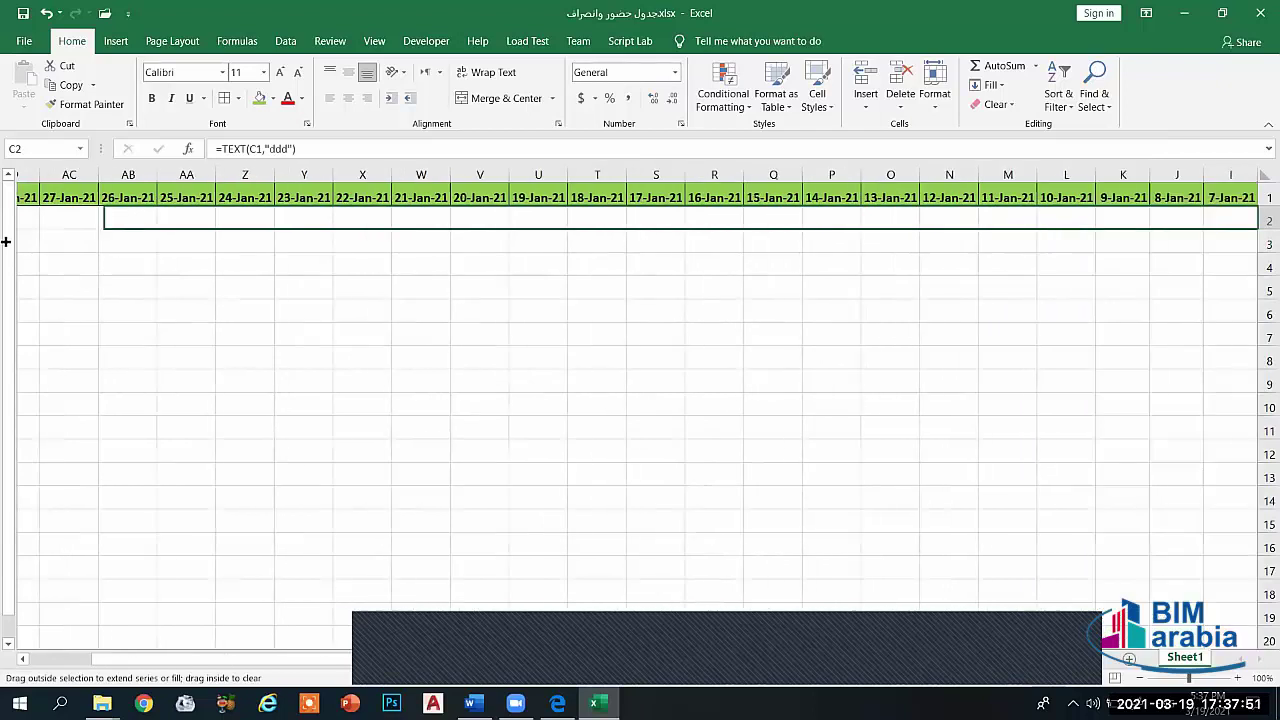
mouse_move(5, 241)
left_mouse_down()
mouse_move(135, 230)
mouse_move(98, 228)
left_mouse_up()
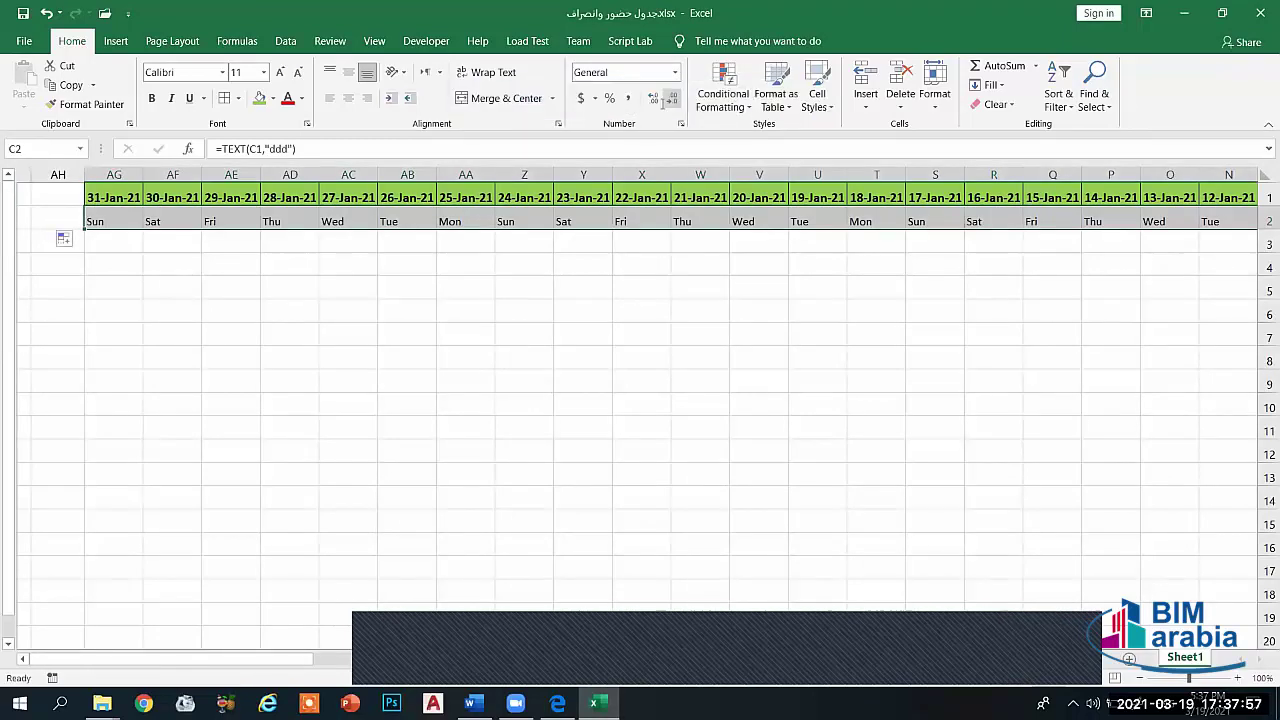
Give the weekday row 2 a gold-yellow fill.
left_click(274, 100)
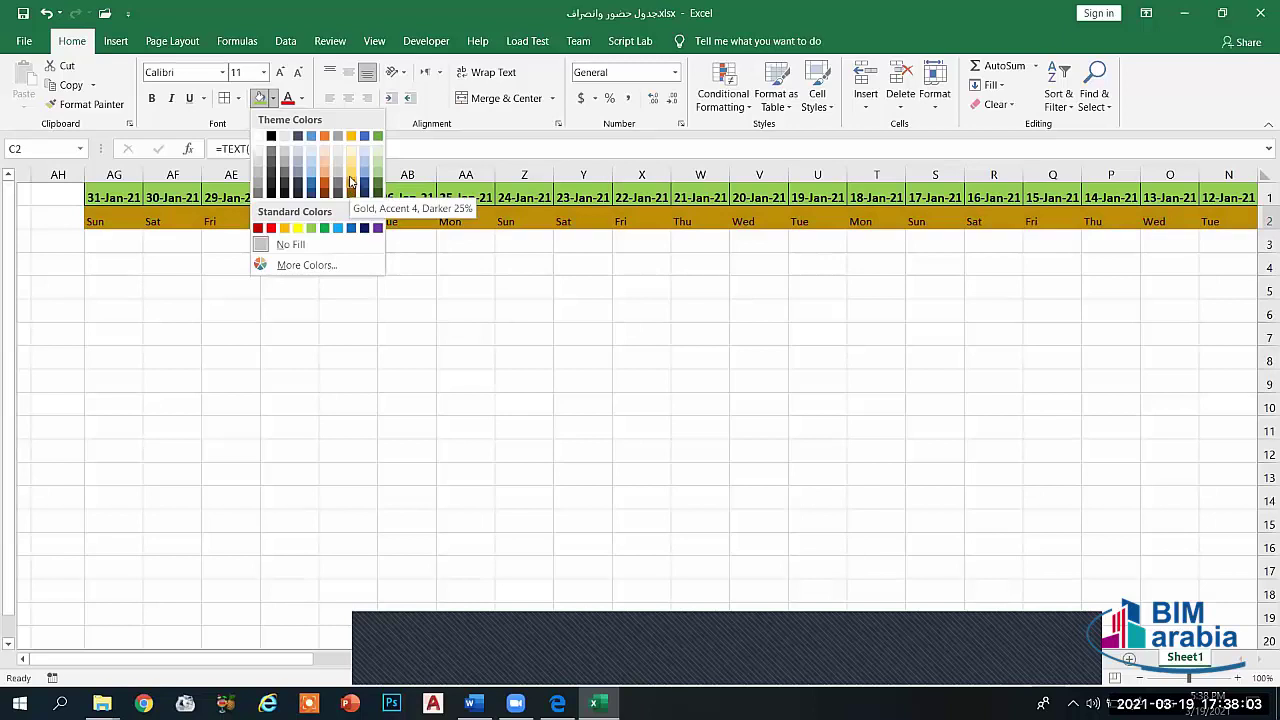
left_click(351, 176)
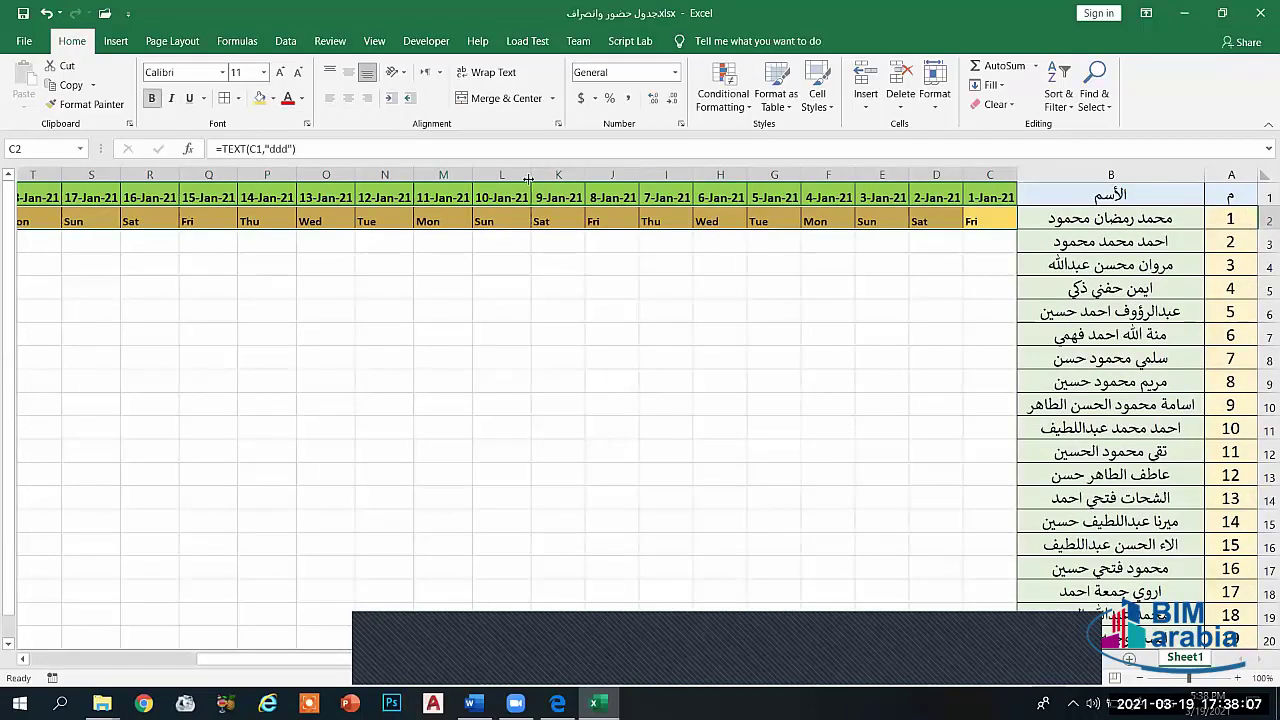
left_click(718, 275)
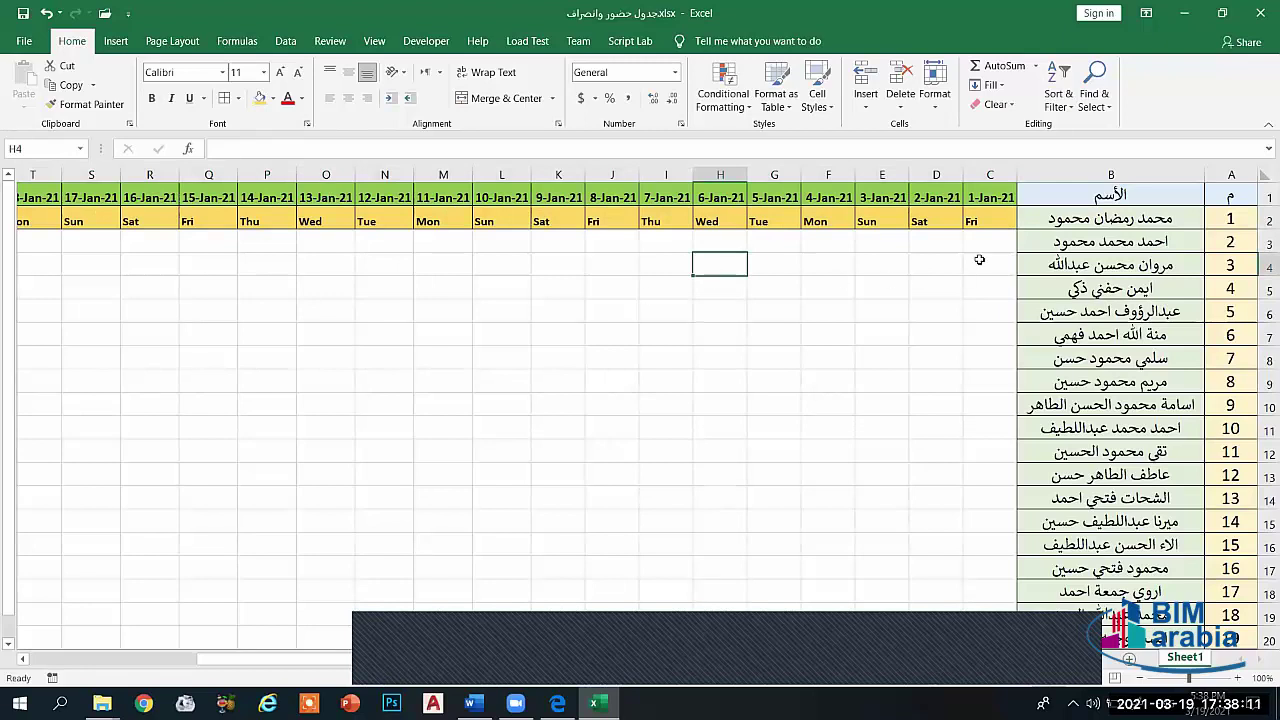
Select the grid from the 31-Jan-21 column down to row 21 and apply All Borders.
left_click_drag(980, 246, 957, 615)
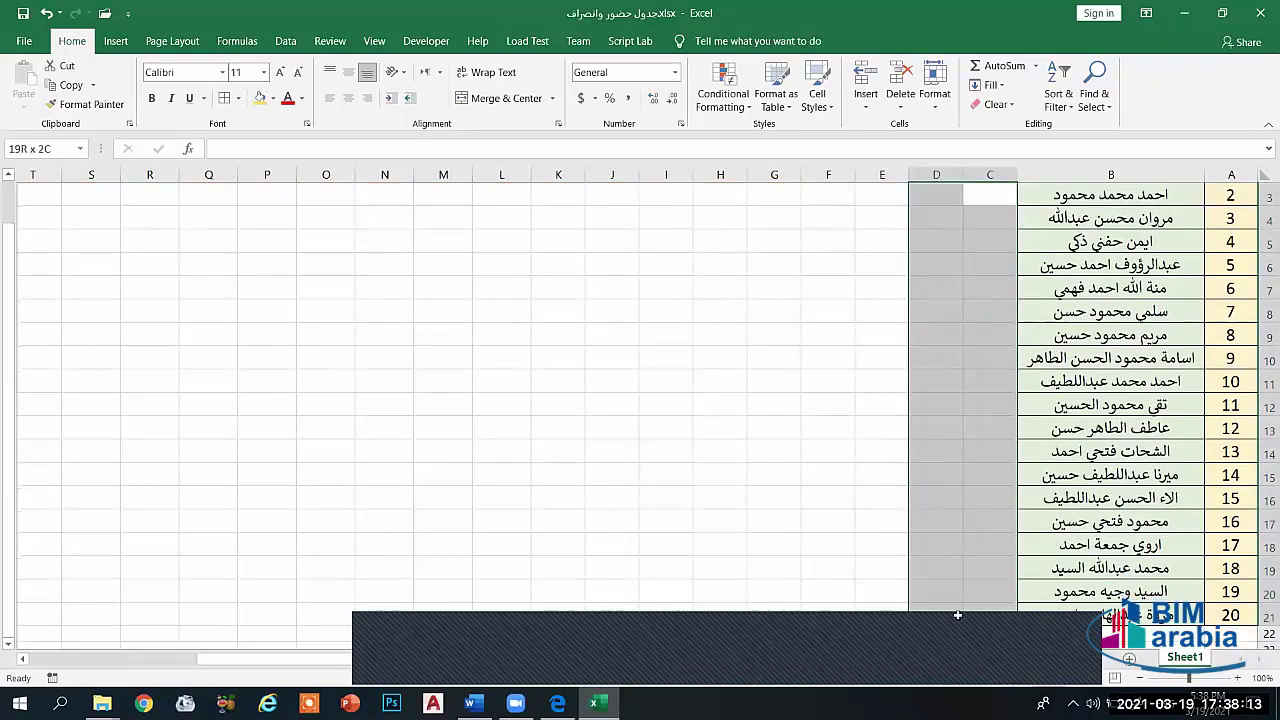
mouse_move(957, 615)
left_mouse_down()
mouse_move(447, 600)
mouse_move(194, 510)
mouse_move(23, 503)
mouse_move(6, 515)
mouse_move(722, 280)
left_mouse_up()
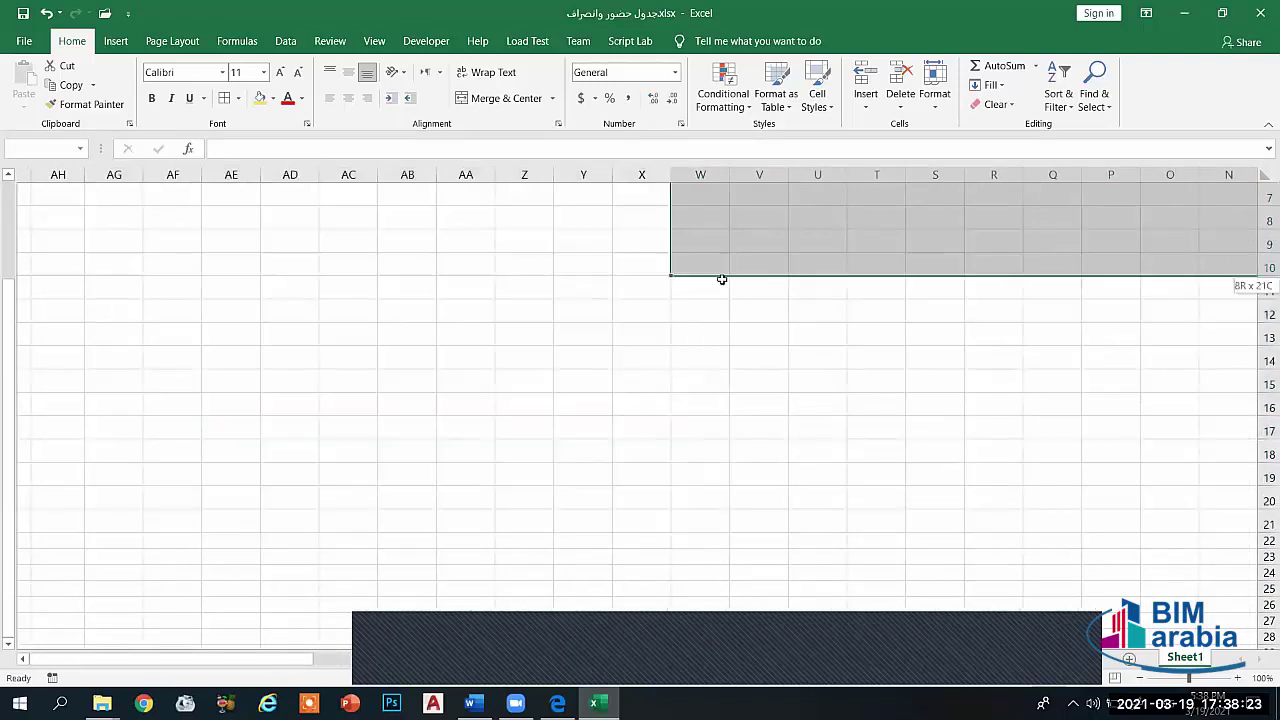
left_click_drag(722, 280, 720, 482)
left_click(601, 518)
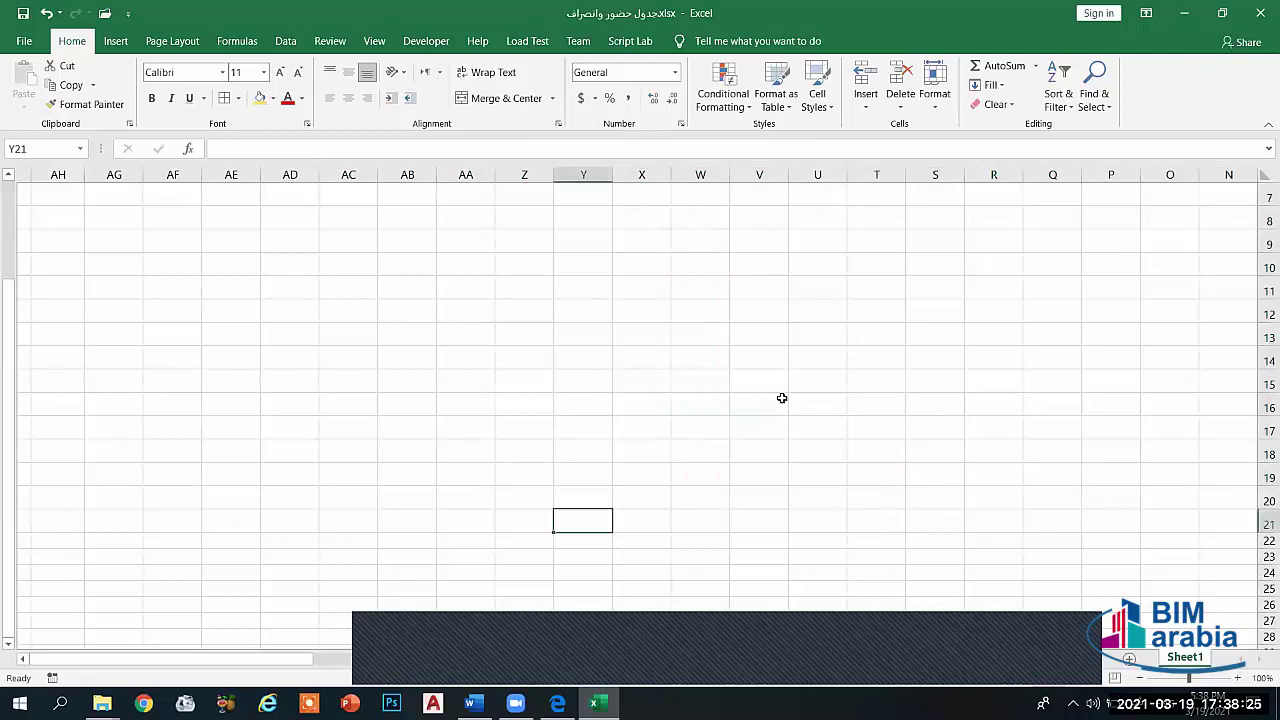
left_click(791, 366)
key("ctrl+Up")
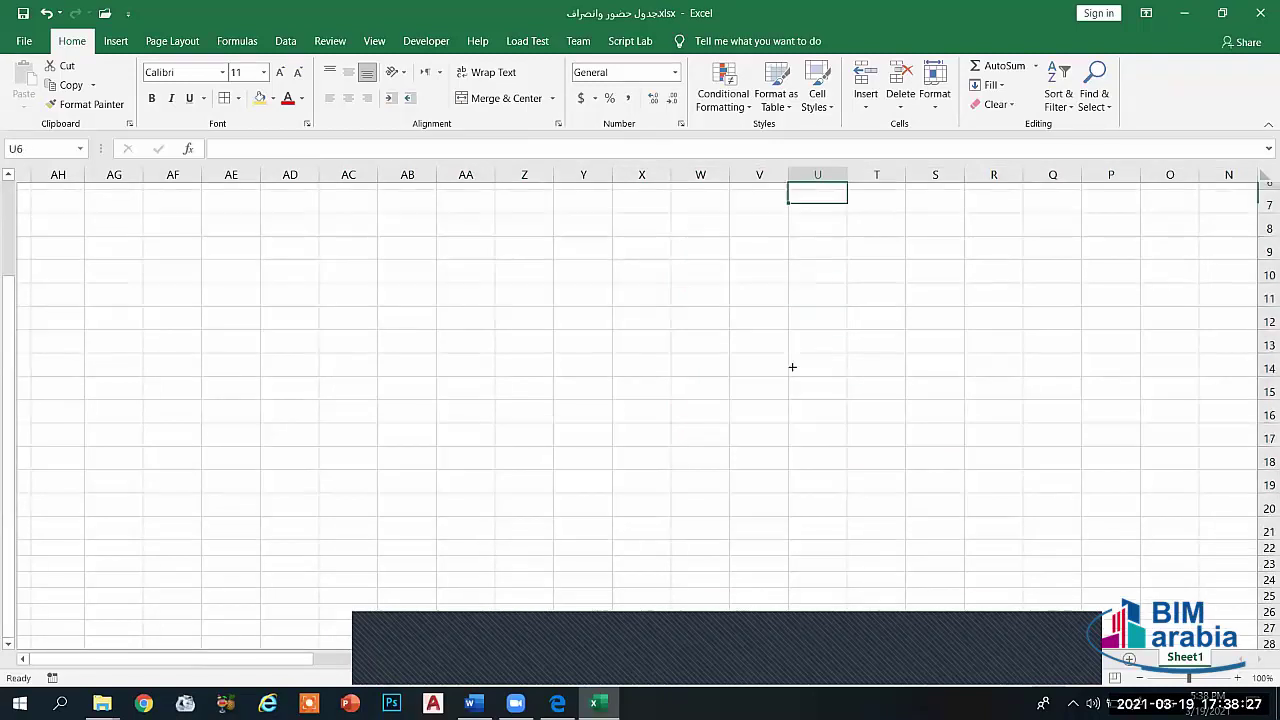
key("Down")
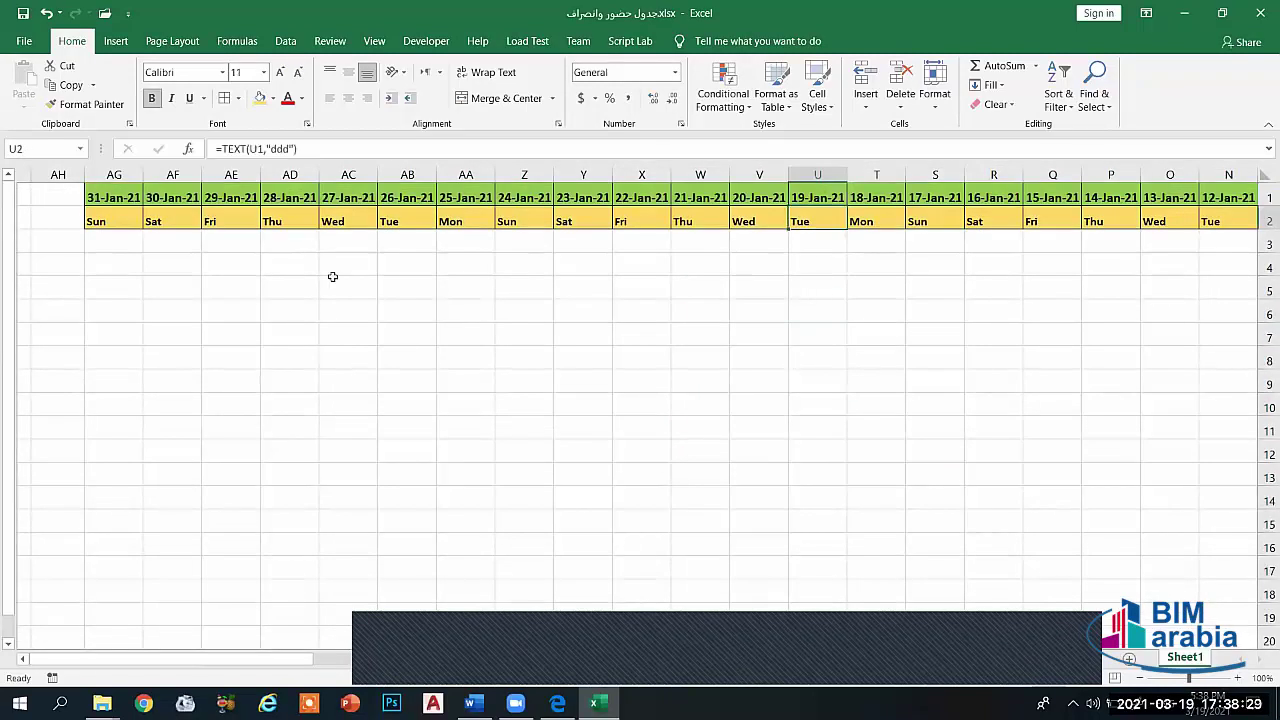
left_click(118, 194)
mouse_move(124, 342)
left_mouse_down()
mouse_move(140, 532)
mouse_move(719, 489)
mouse_move(1253, 510)
left_mouse_up()
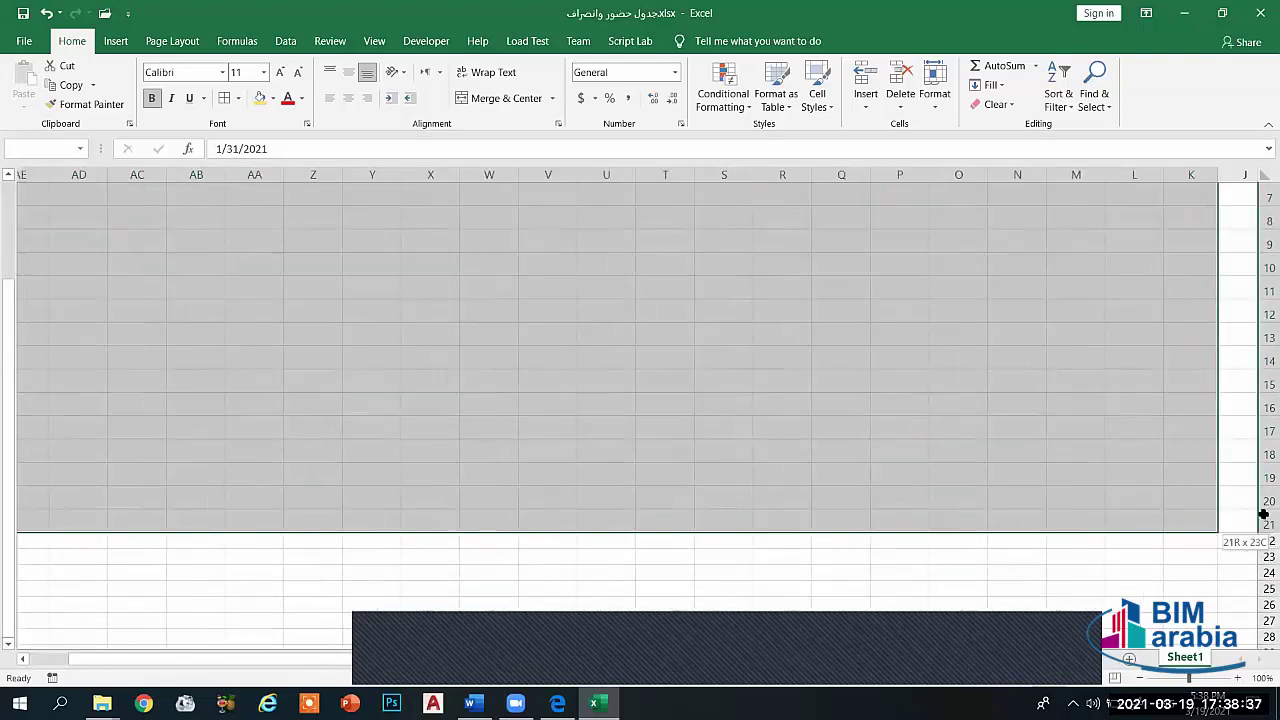
left_click_drag(1253, 510, 985, 518)
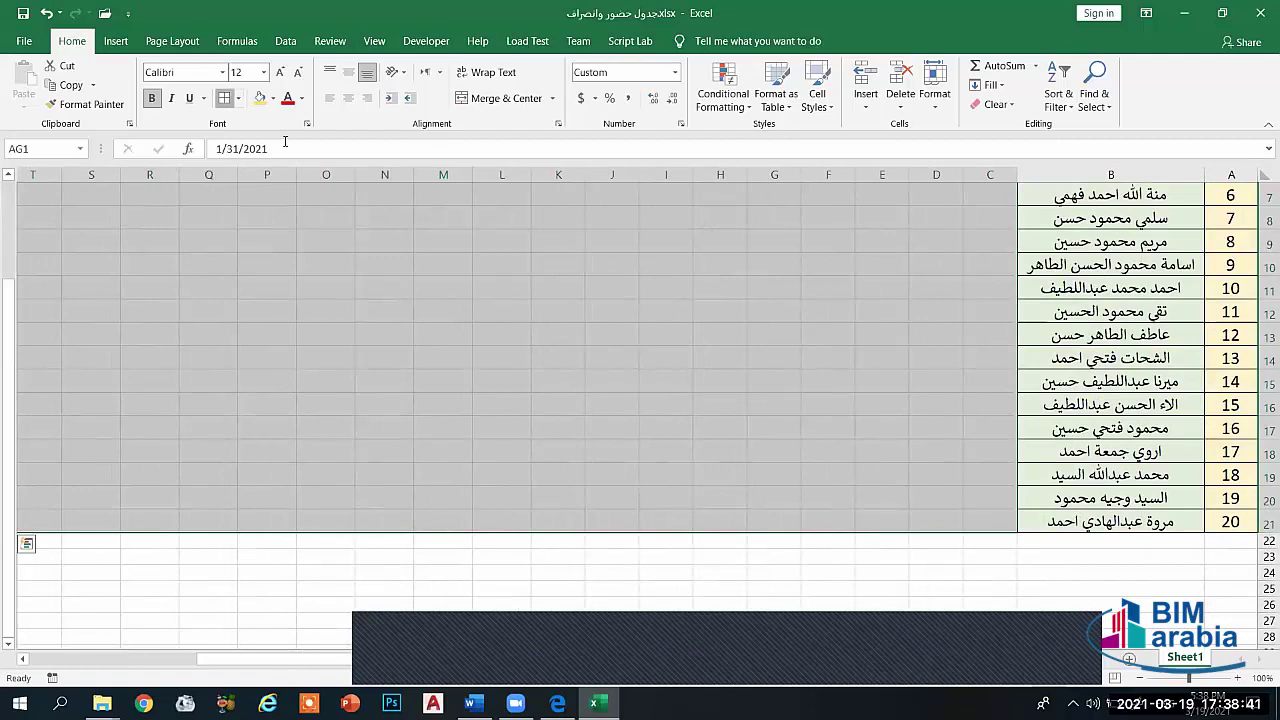
left_click(224, 98)
left_click(839, 338)
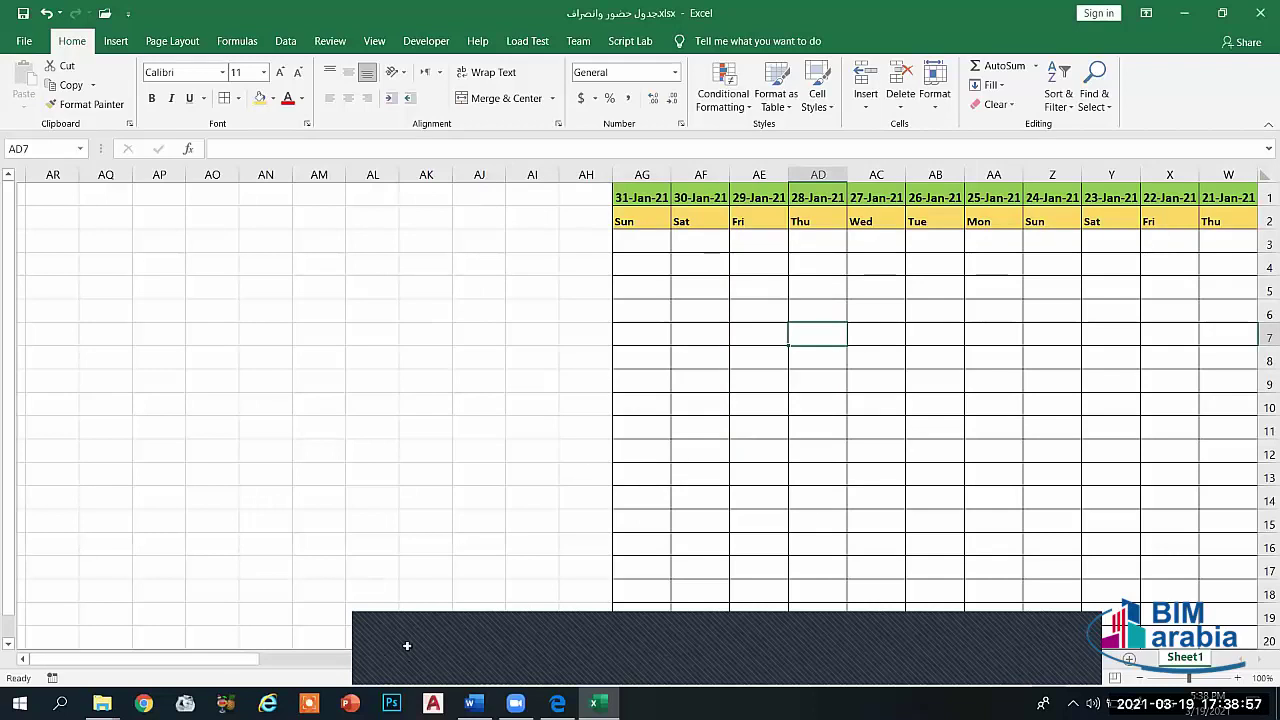
Rename the Sheet1 worksheet tab to 'جدول حضور وانصراف'.
left_click_drag(203, 658, 491, 664)
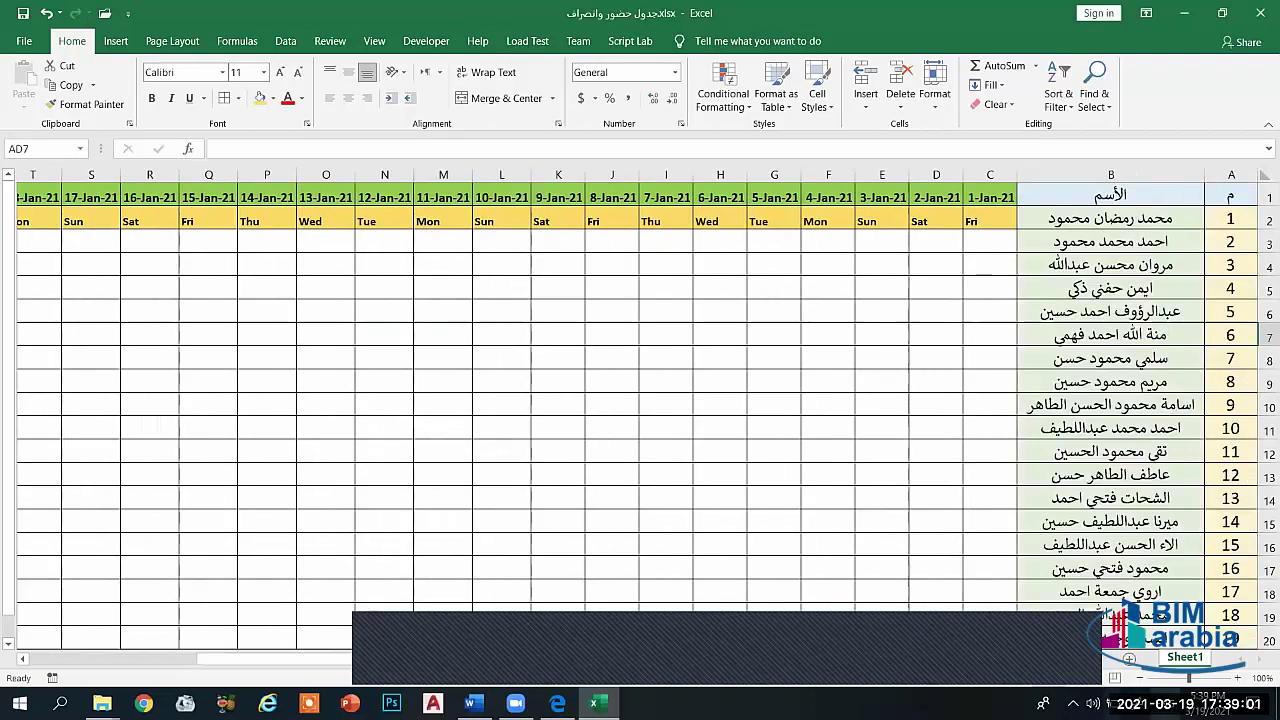
double_click(1180, 657)
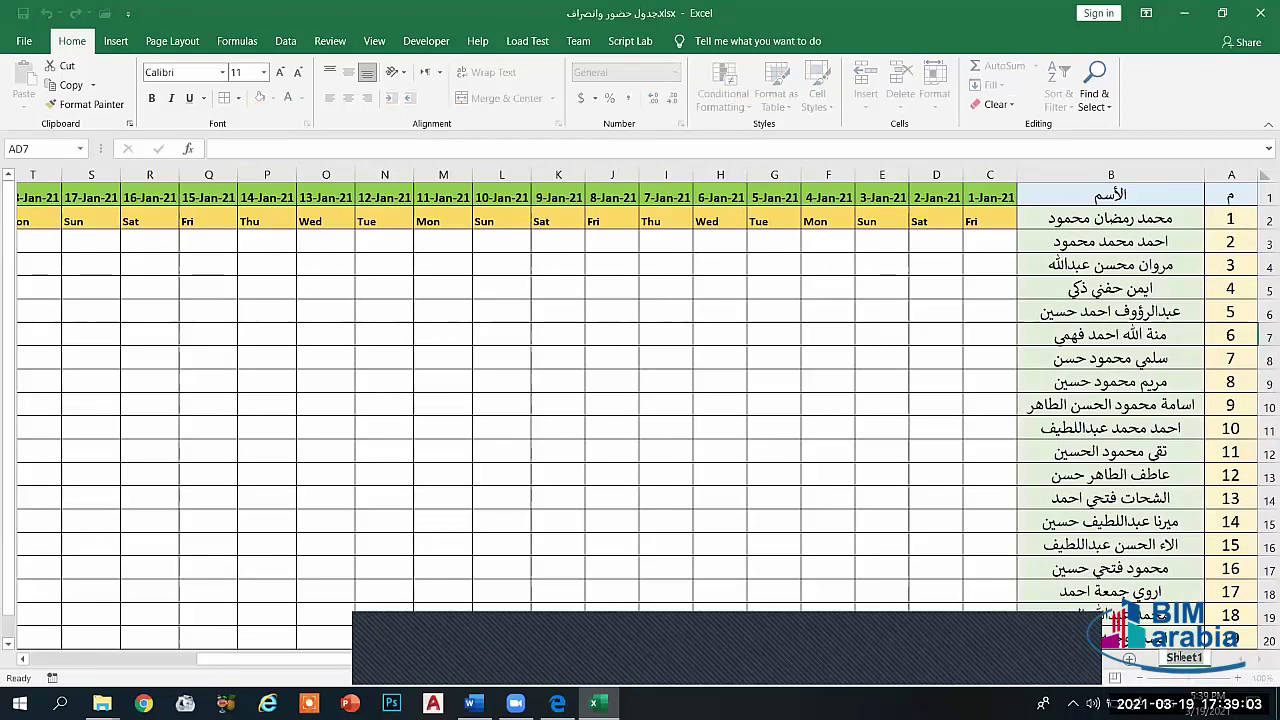
type("ج")
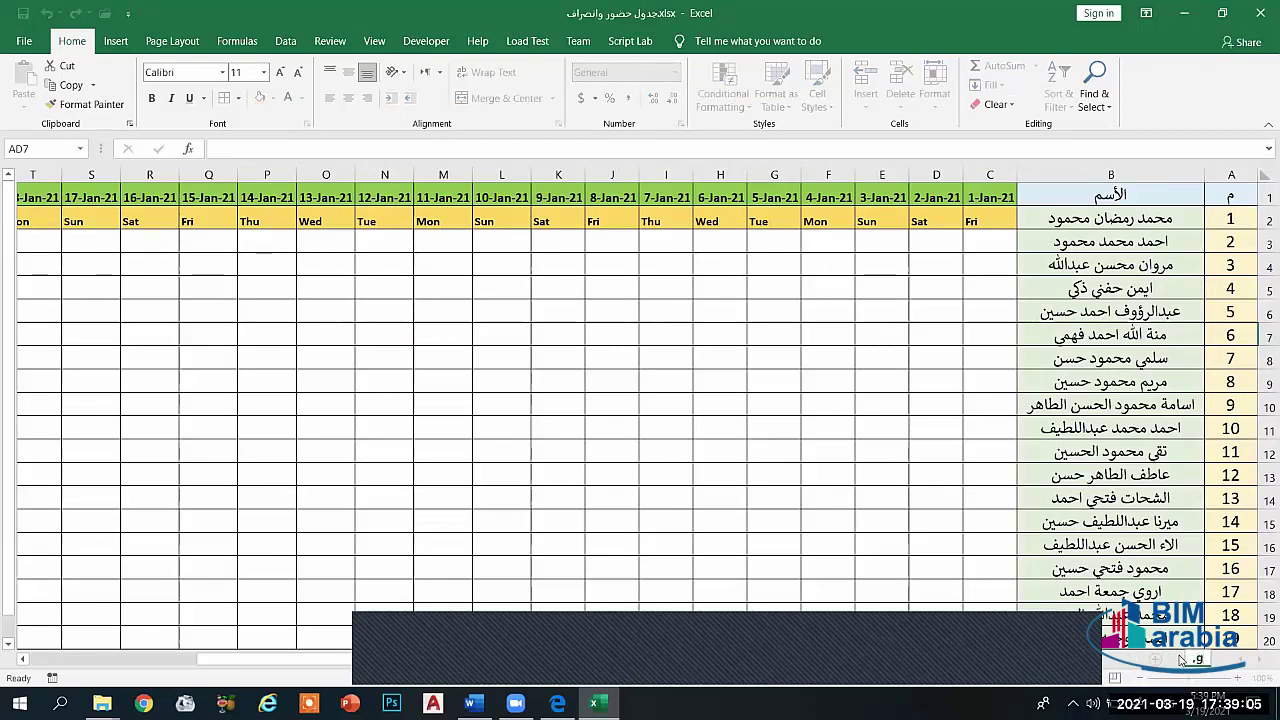
key("BackSpace")
type("جدول")
type(" حضو")
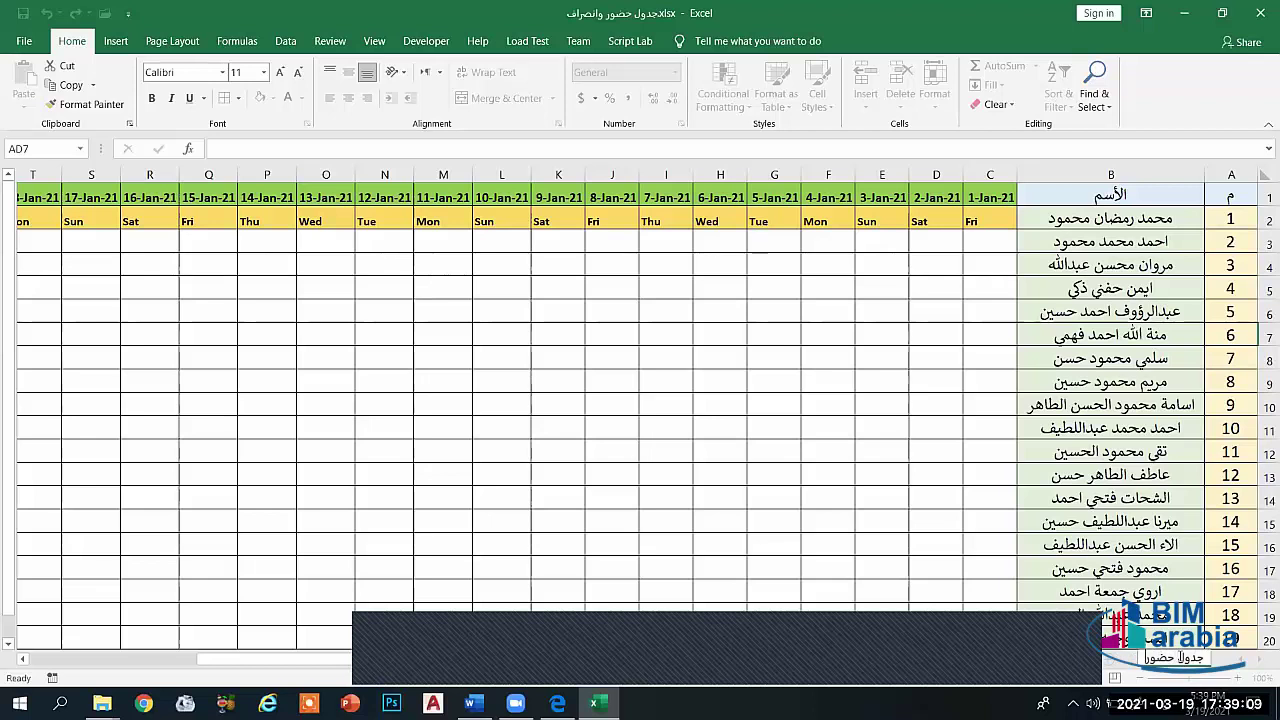
type("ر وانص")
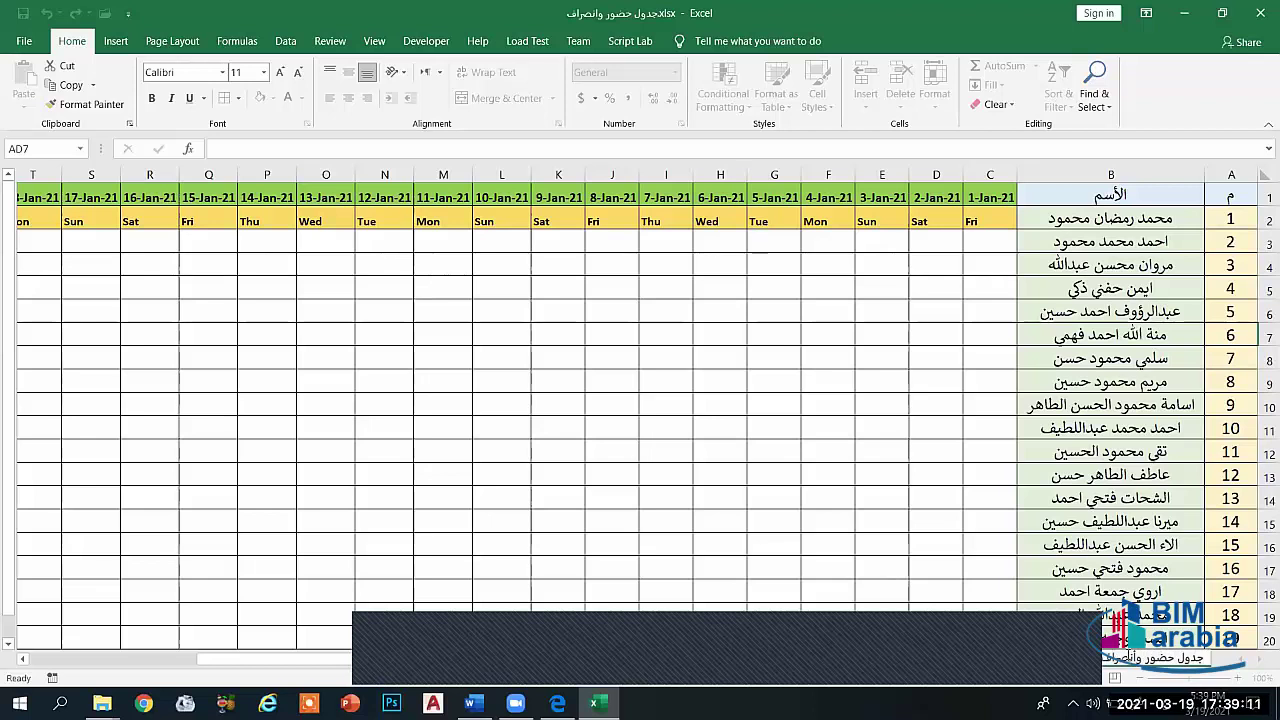
type("راف")
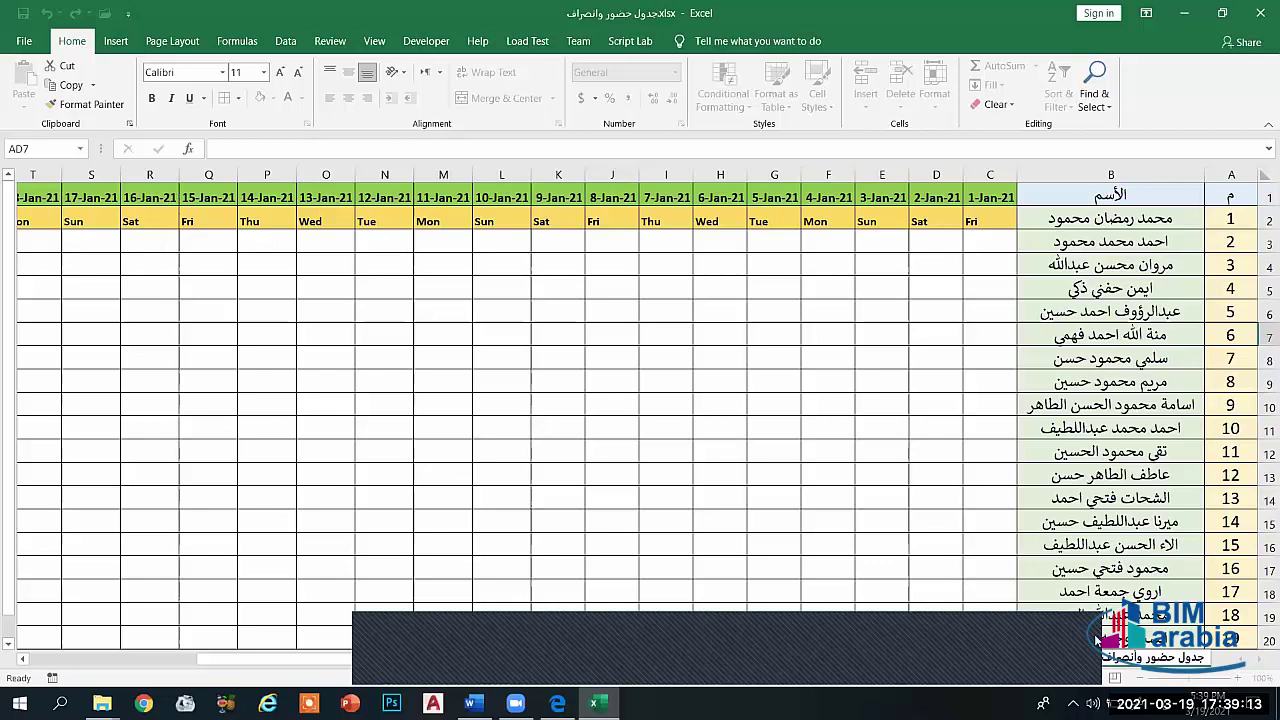
key("Return")
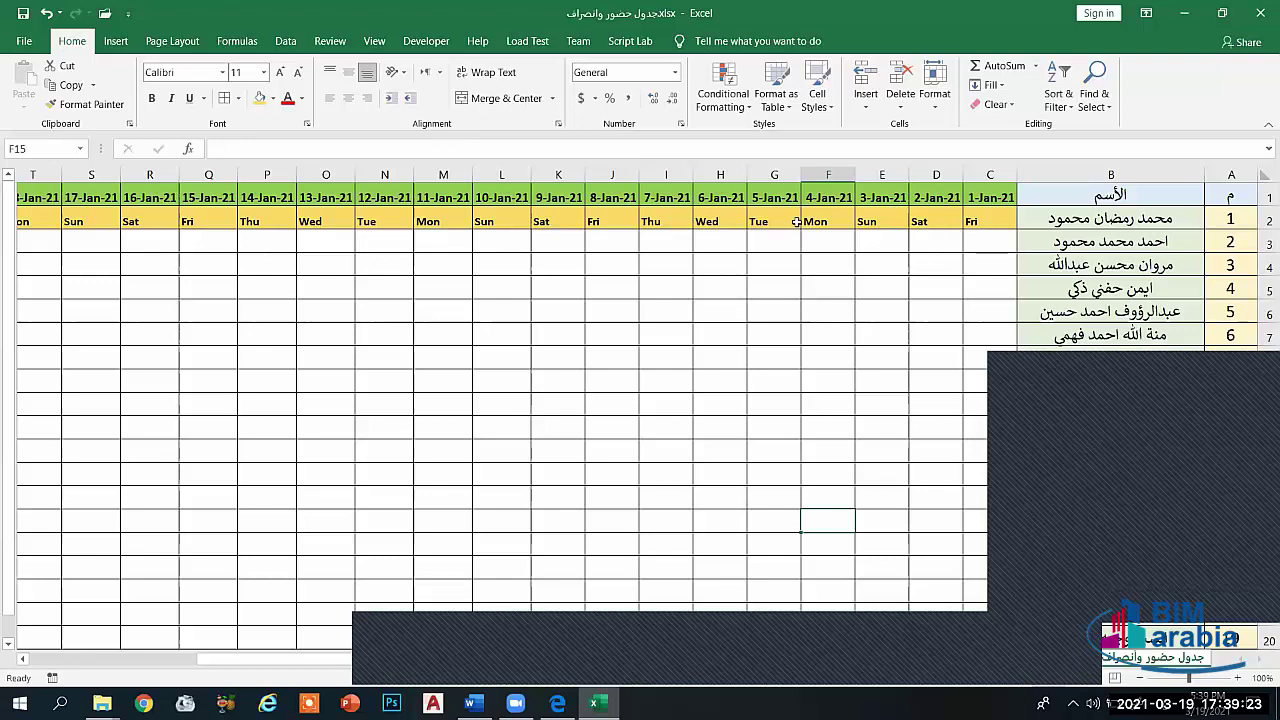
Enter 1-Feb-2021 in C4 and fill the dates left to 11-Feb-21 in M4.
left_click(985, 198)
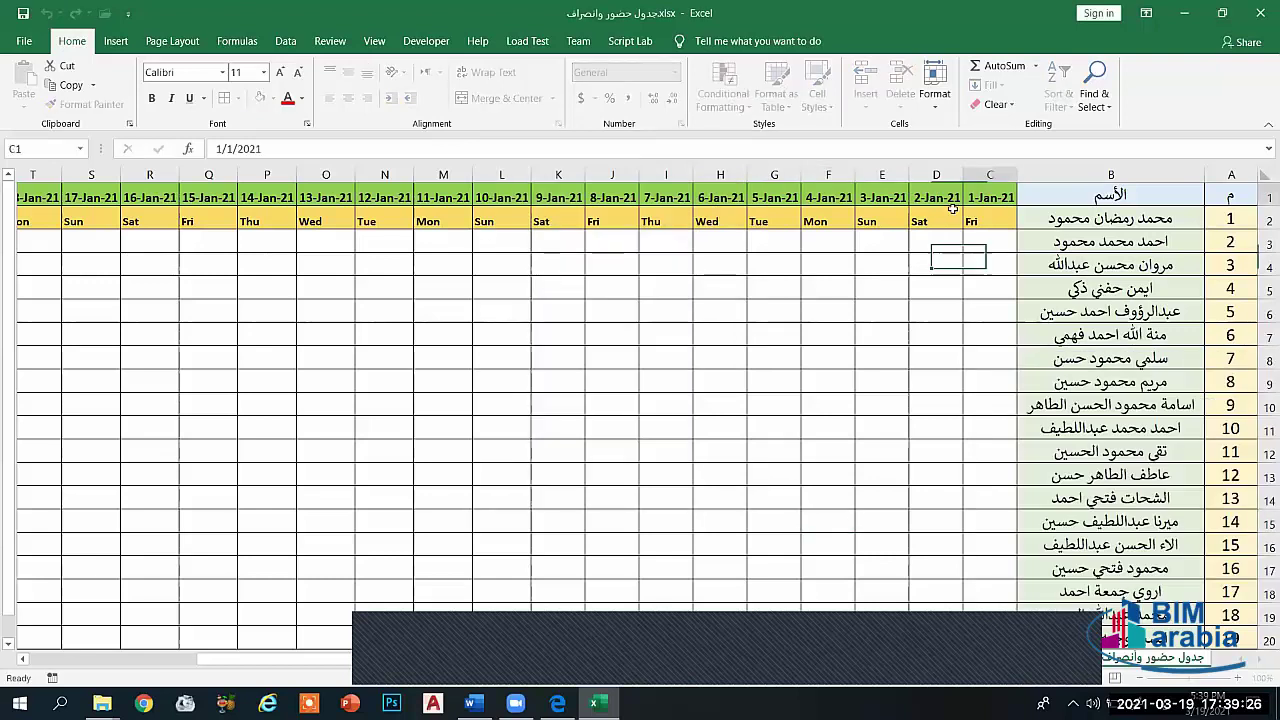
left_click(987, 268)
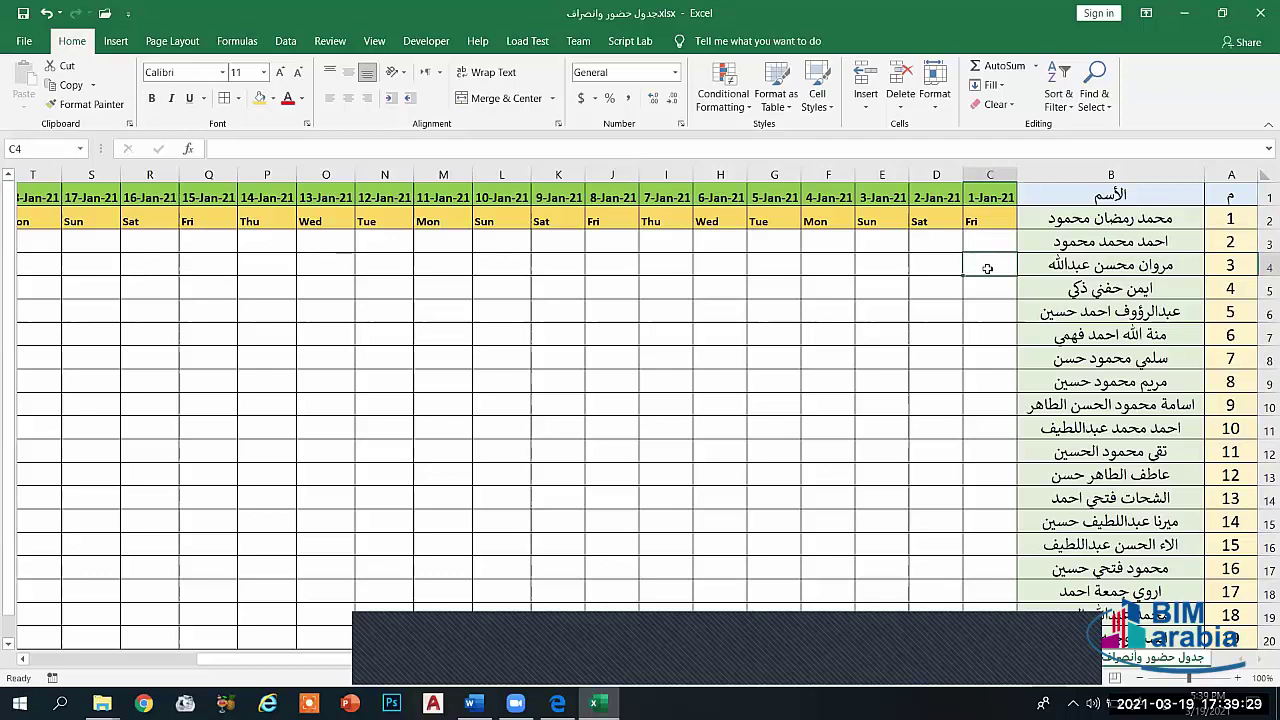
type("1-ت")
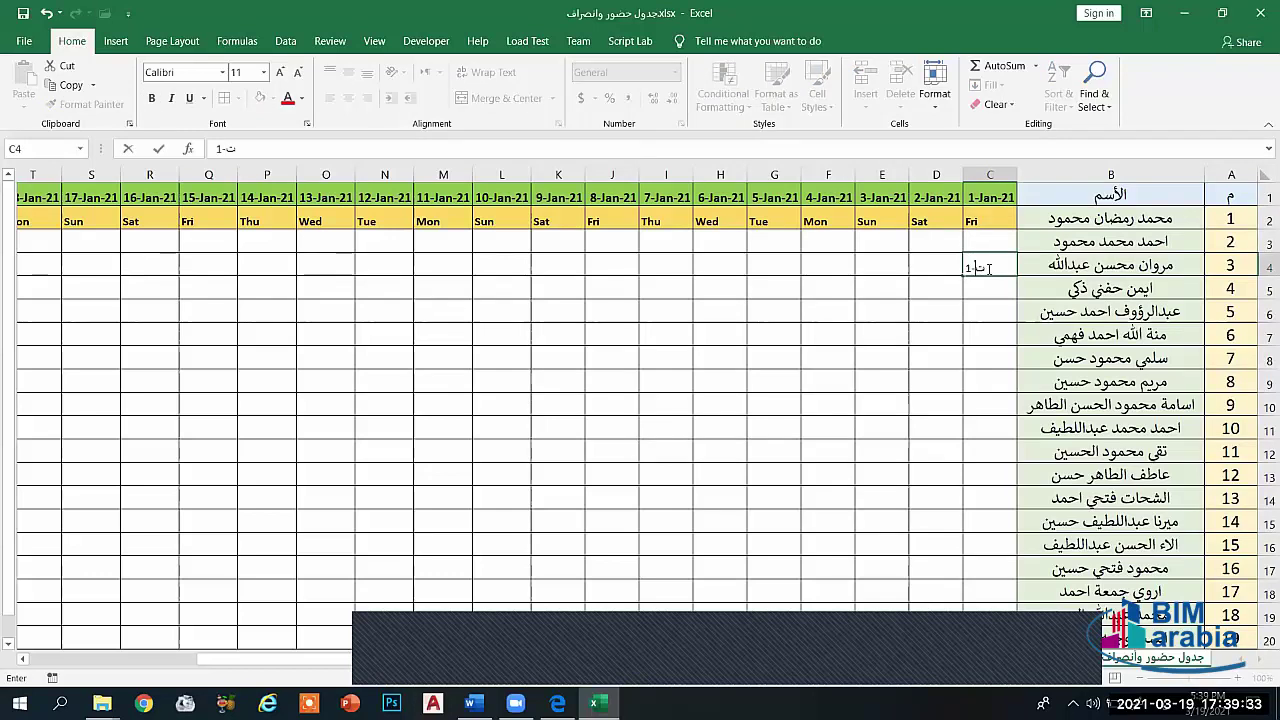
key("BackSpace")
type("fe")
type("b")
type("-")
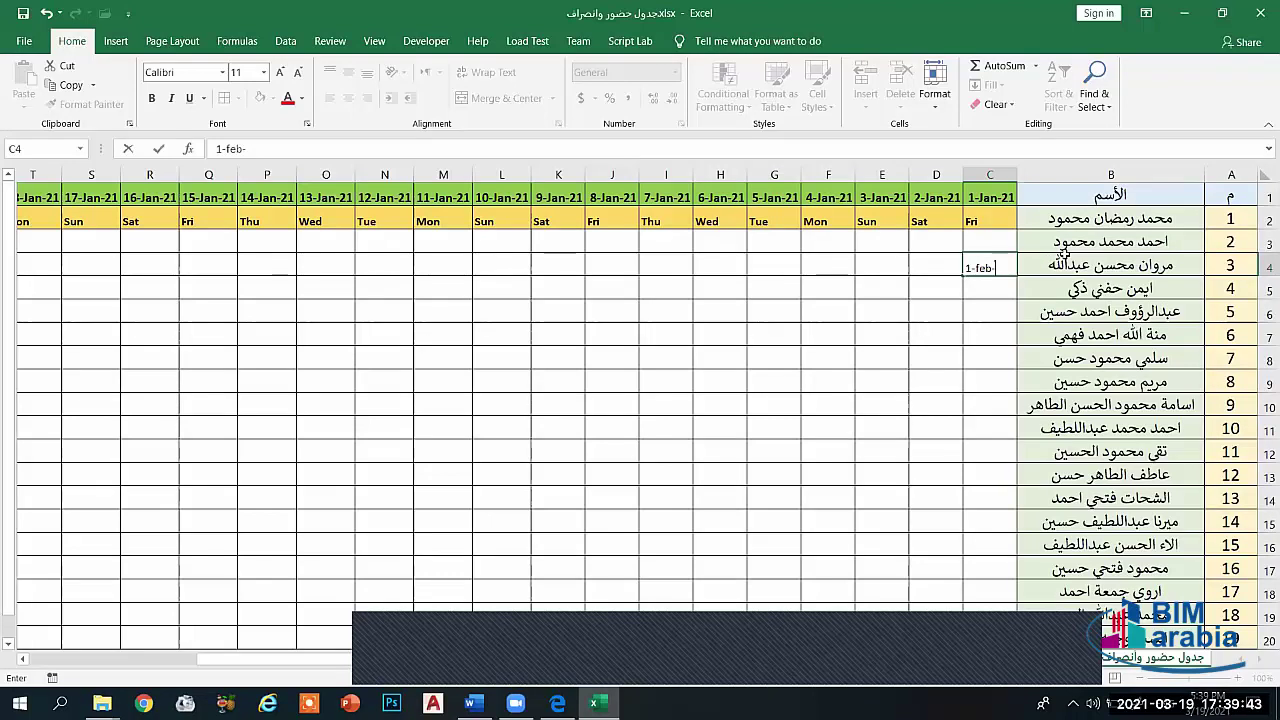
type("2021")
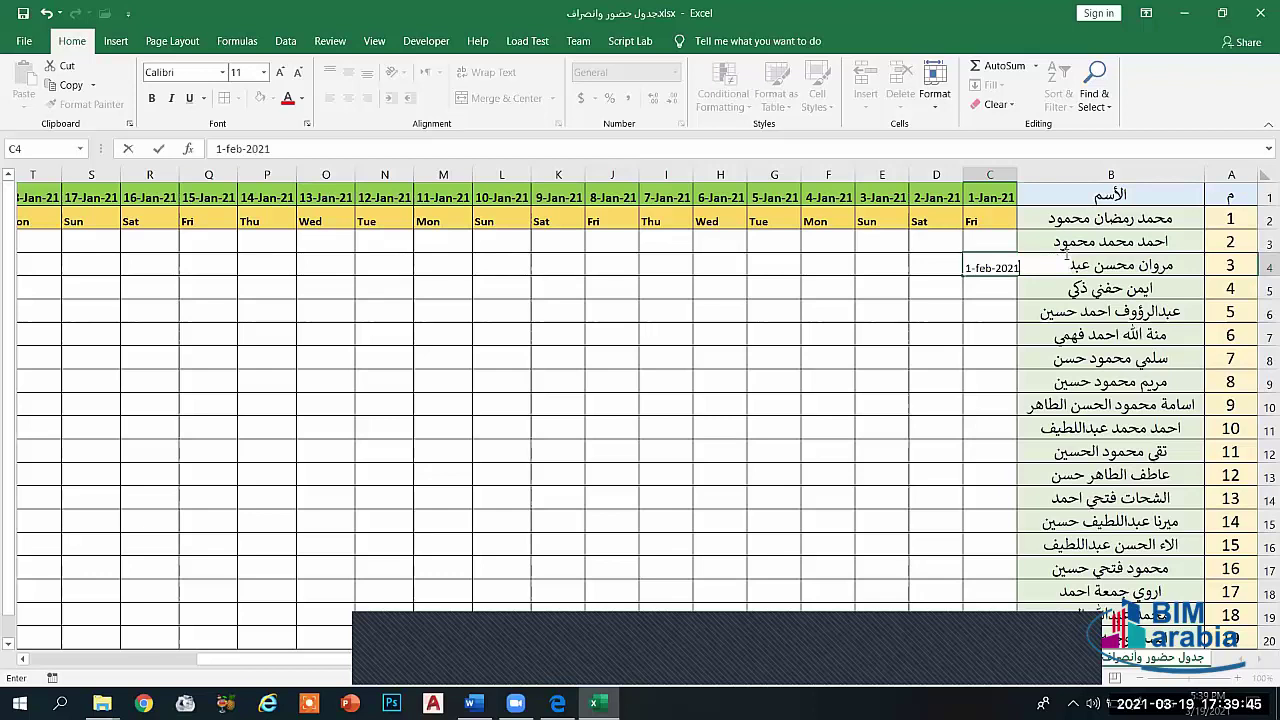
key("Return")
left_click(980, 268)
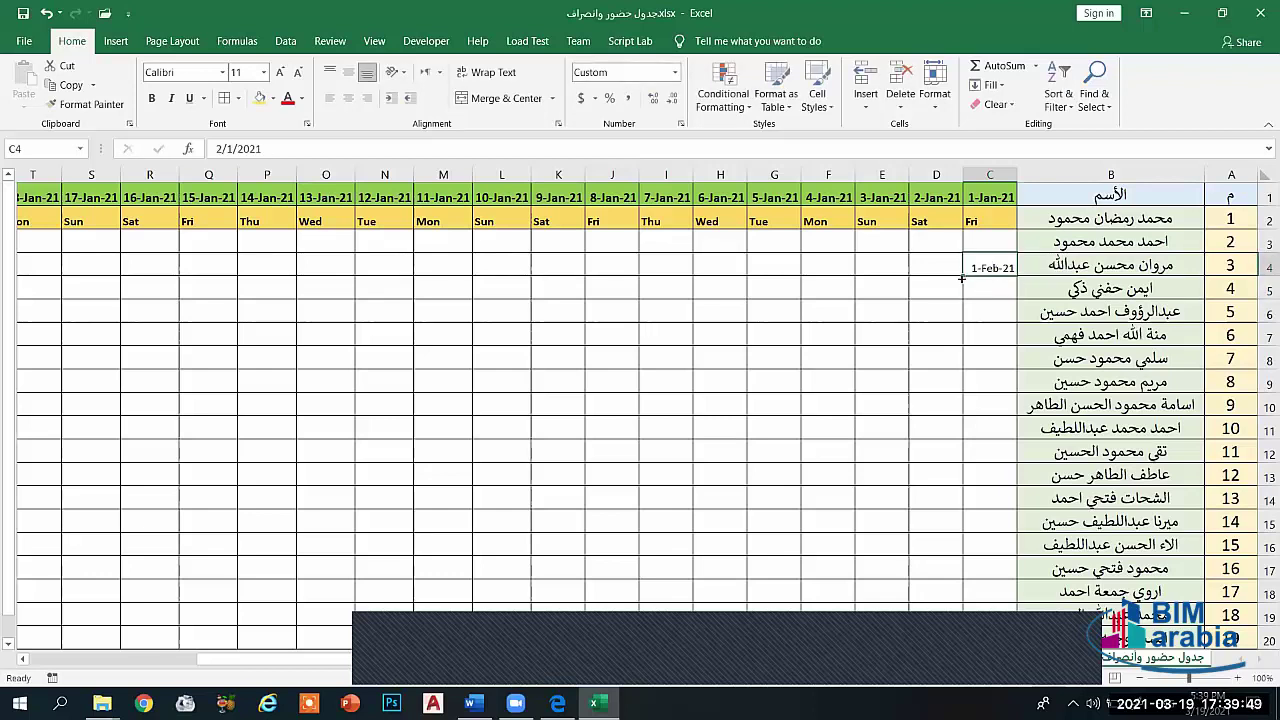
left_click_drag(963, 278, 434, 270)
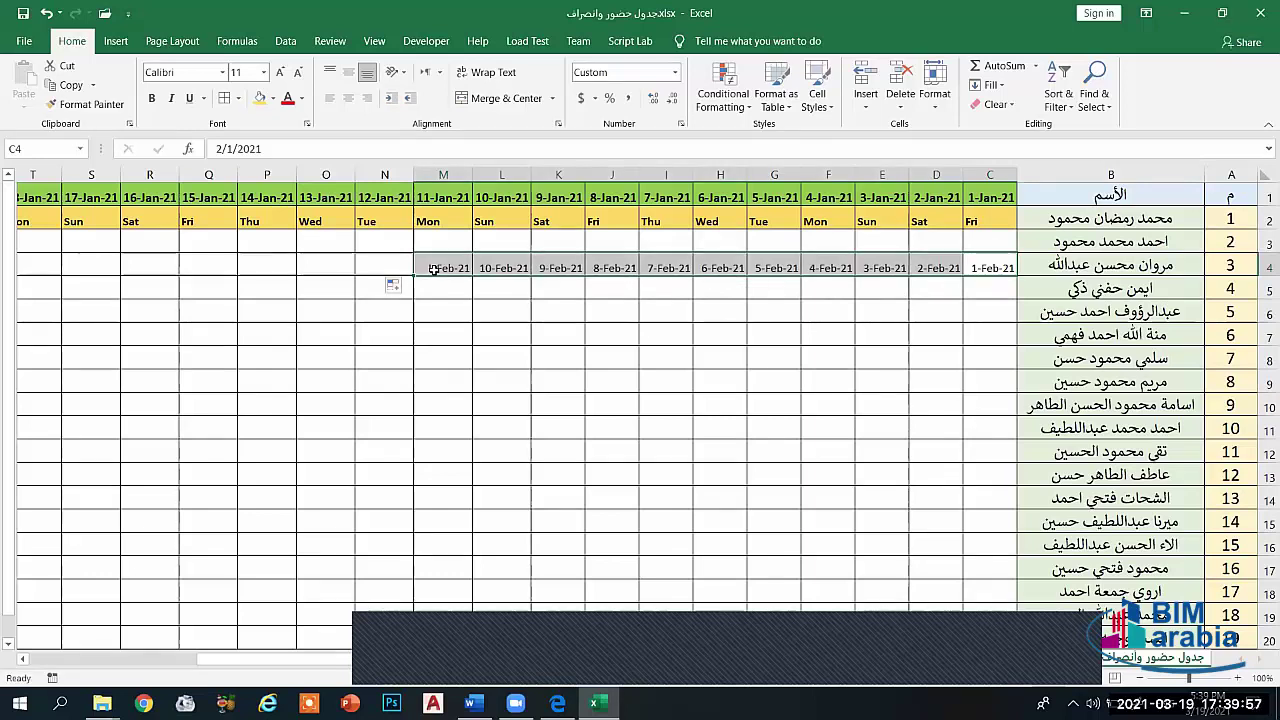
left_click(515, 290)
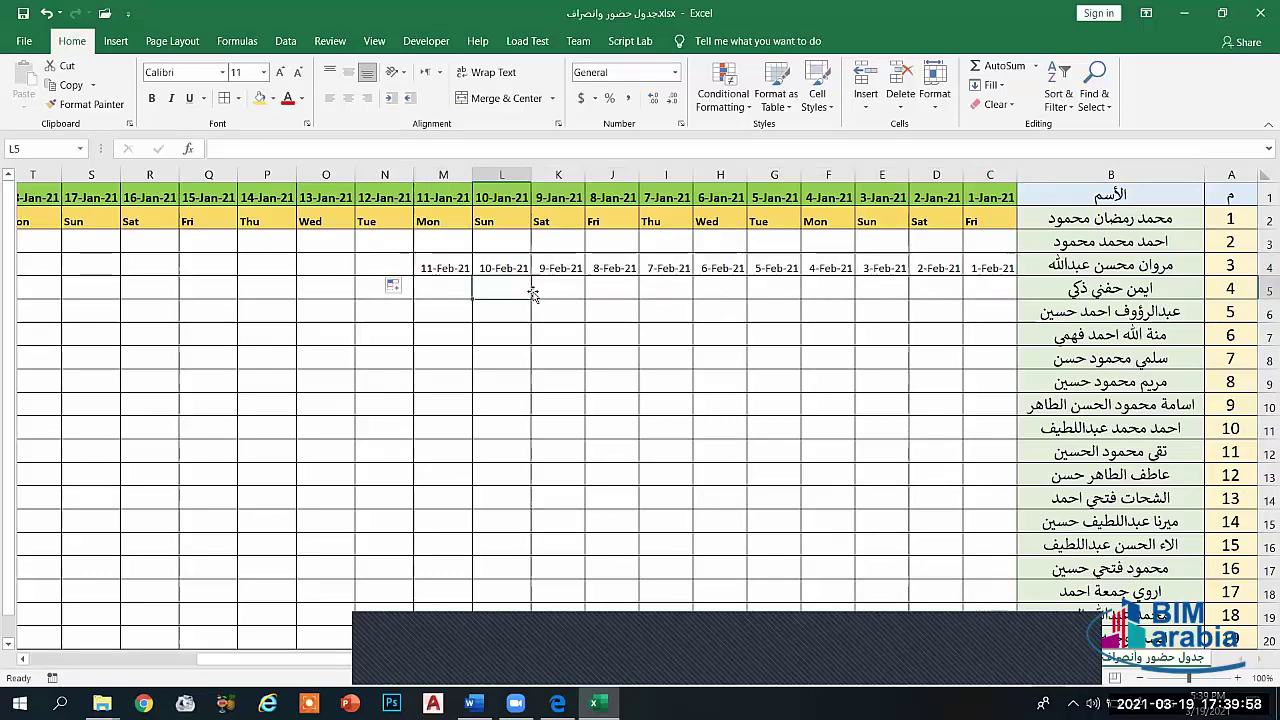
Enter =TEXT(C4,"ddd") in C5 and fill it to M5, giving Mon through Thu.
left_click(990, 266)
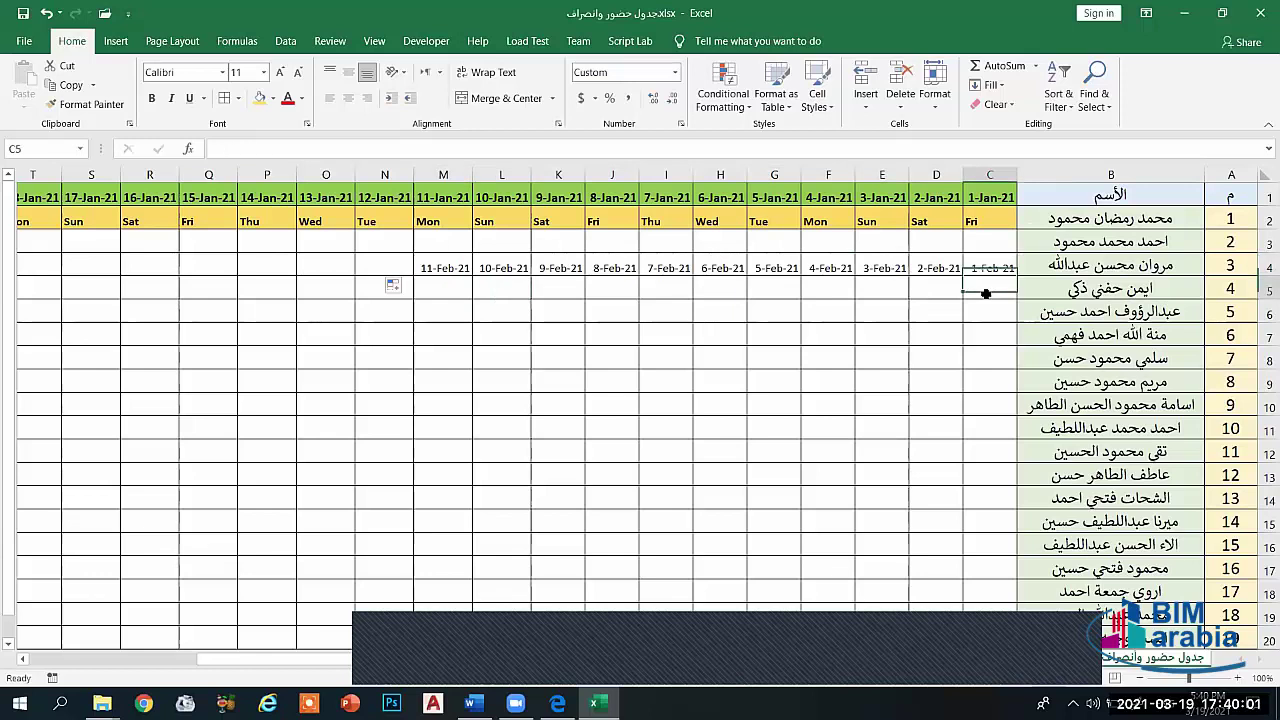
left_click(988, 290)
type("=")
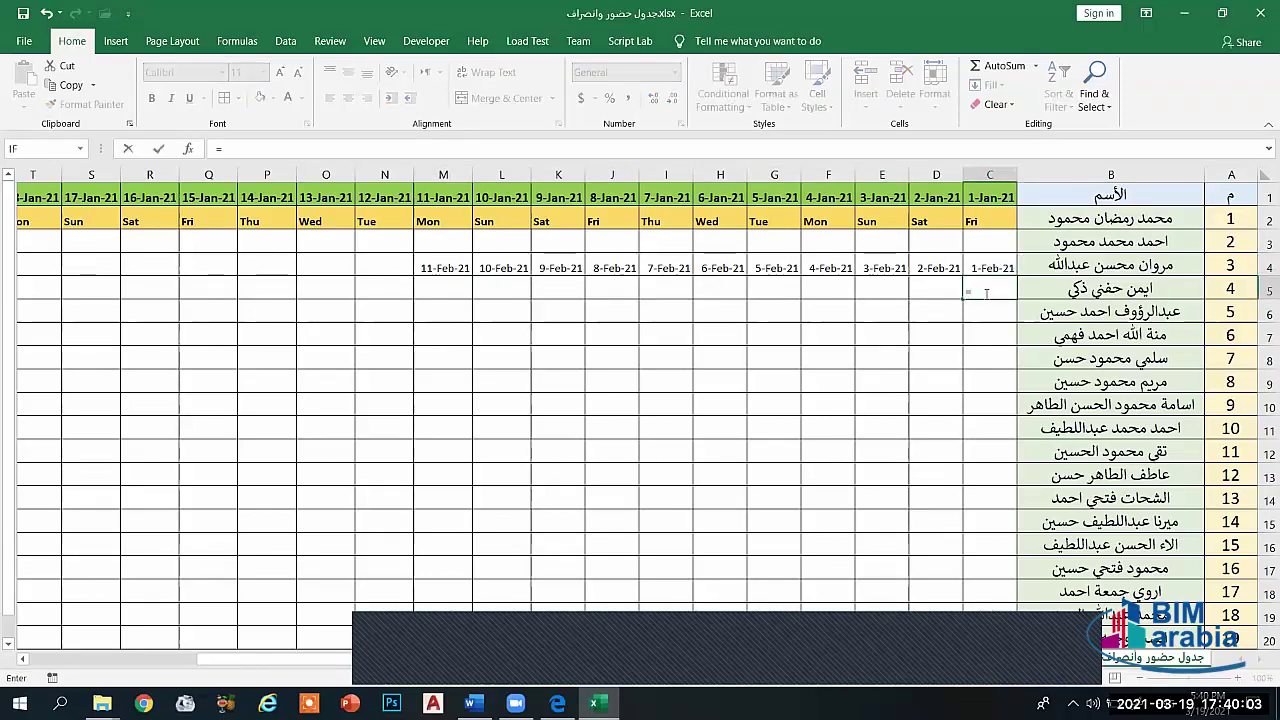
type("text")
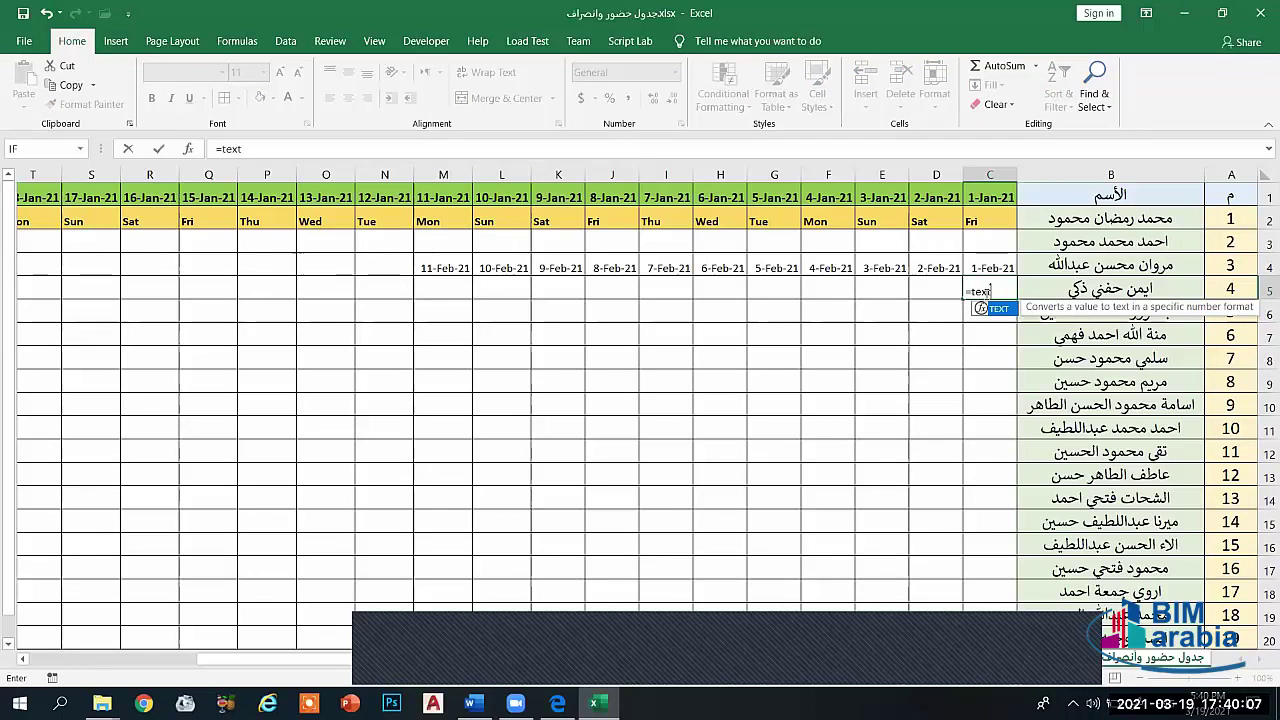
type("(")
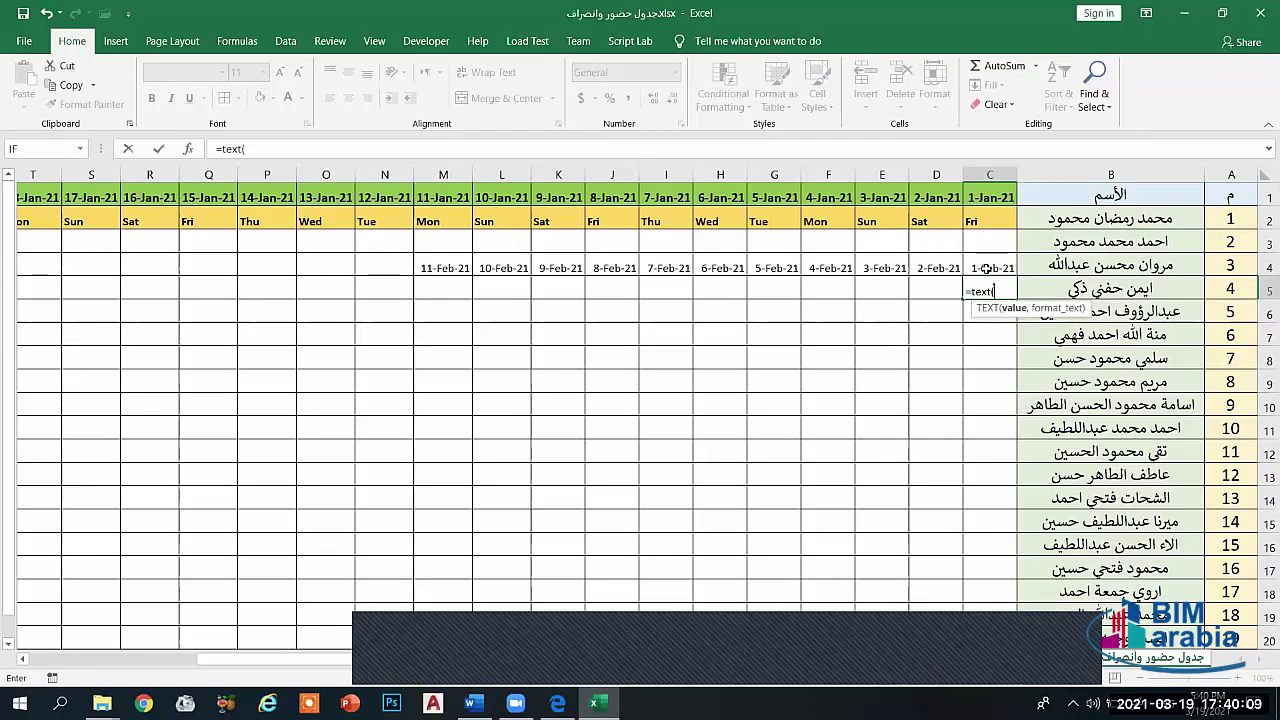
left_click(986, 268)
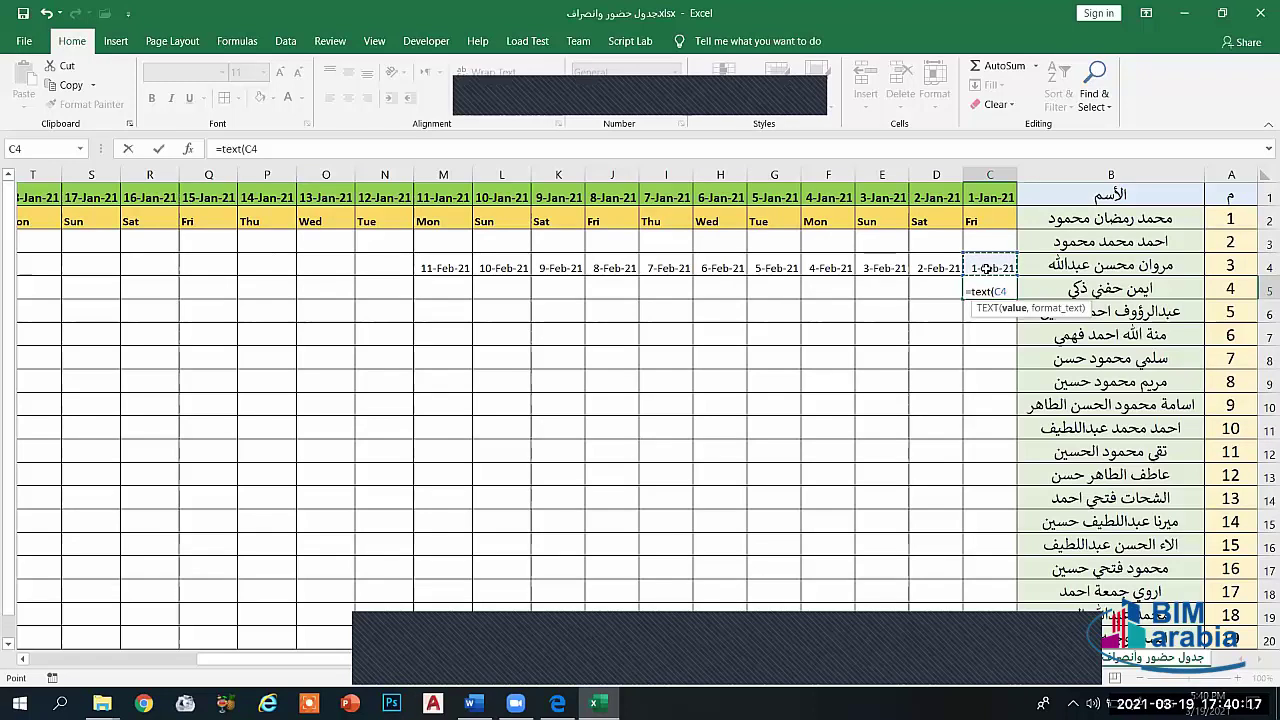
type(",\"")
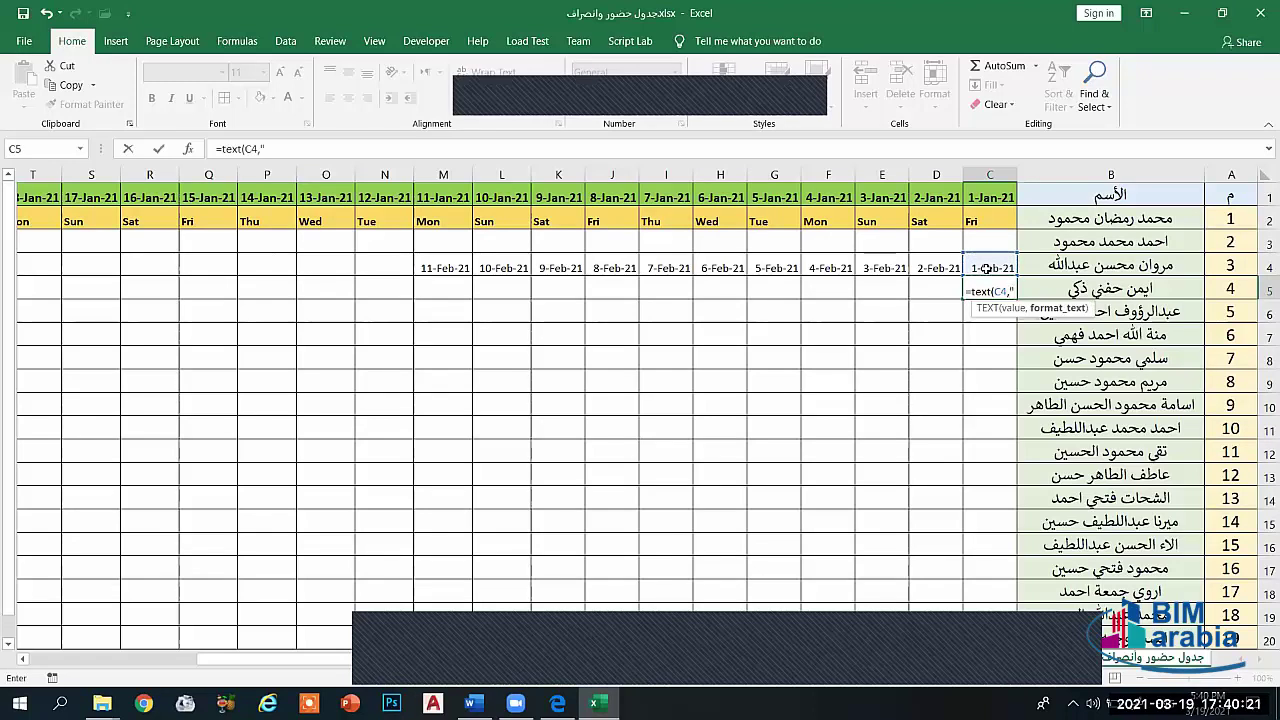
type("ddd:")
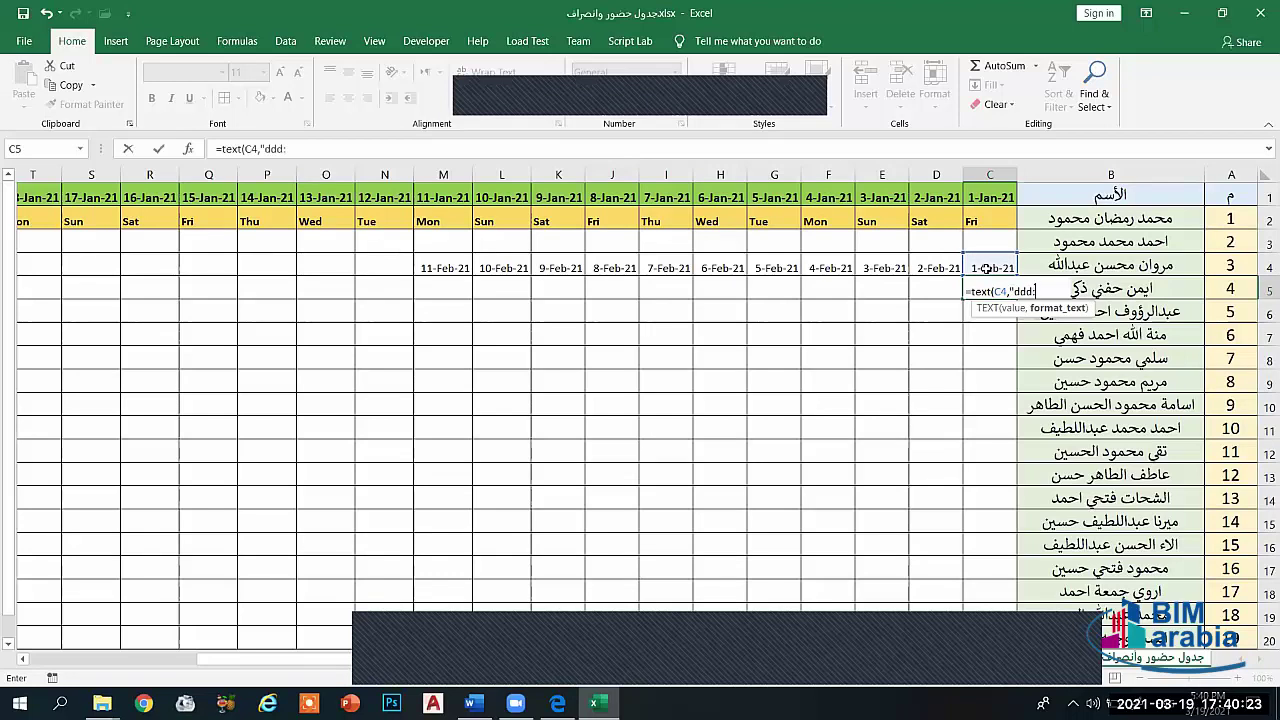
key("BackSpace")
type("\")")
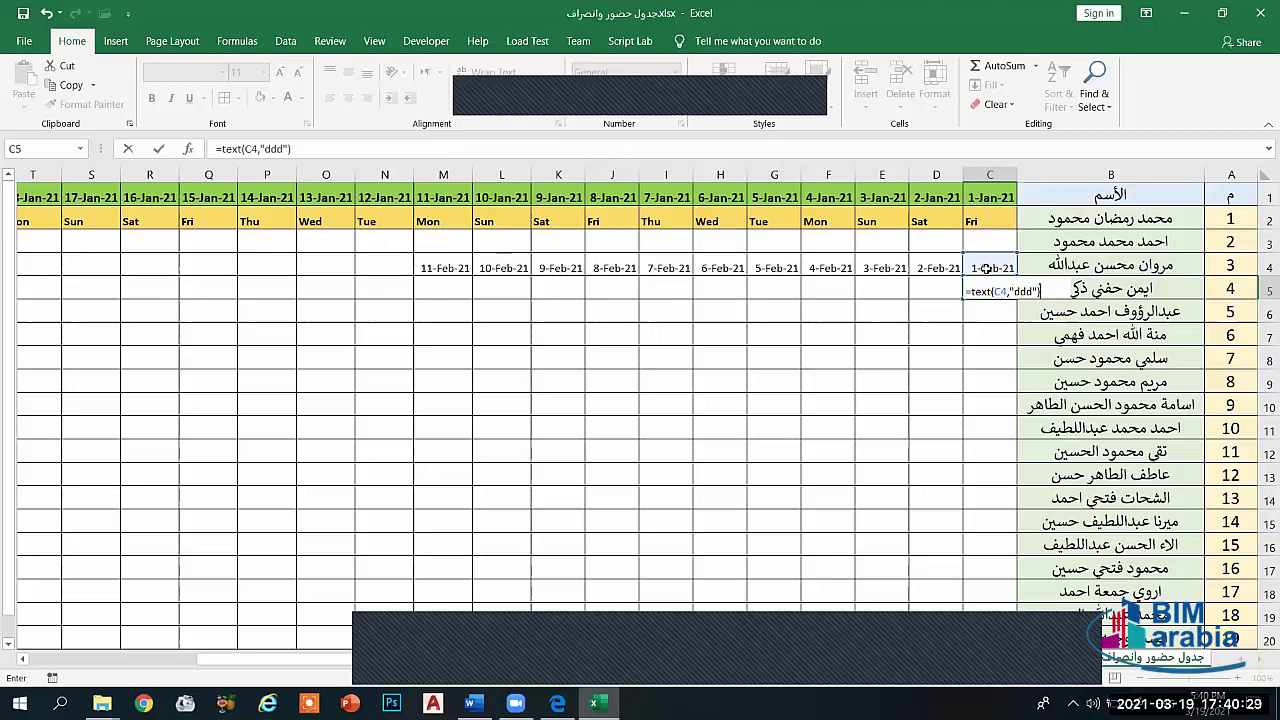
key("Return")
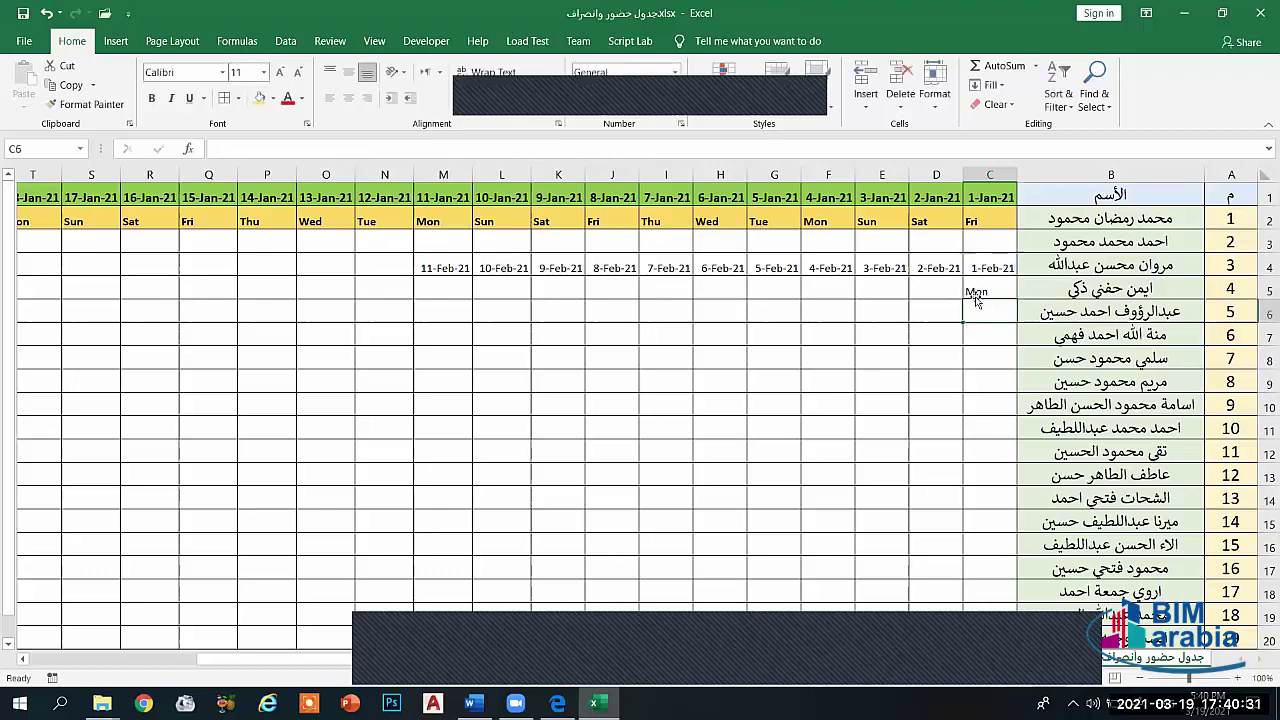
left_click(977, 291)
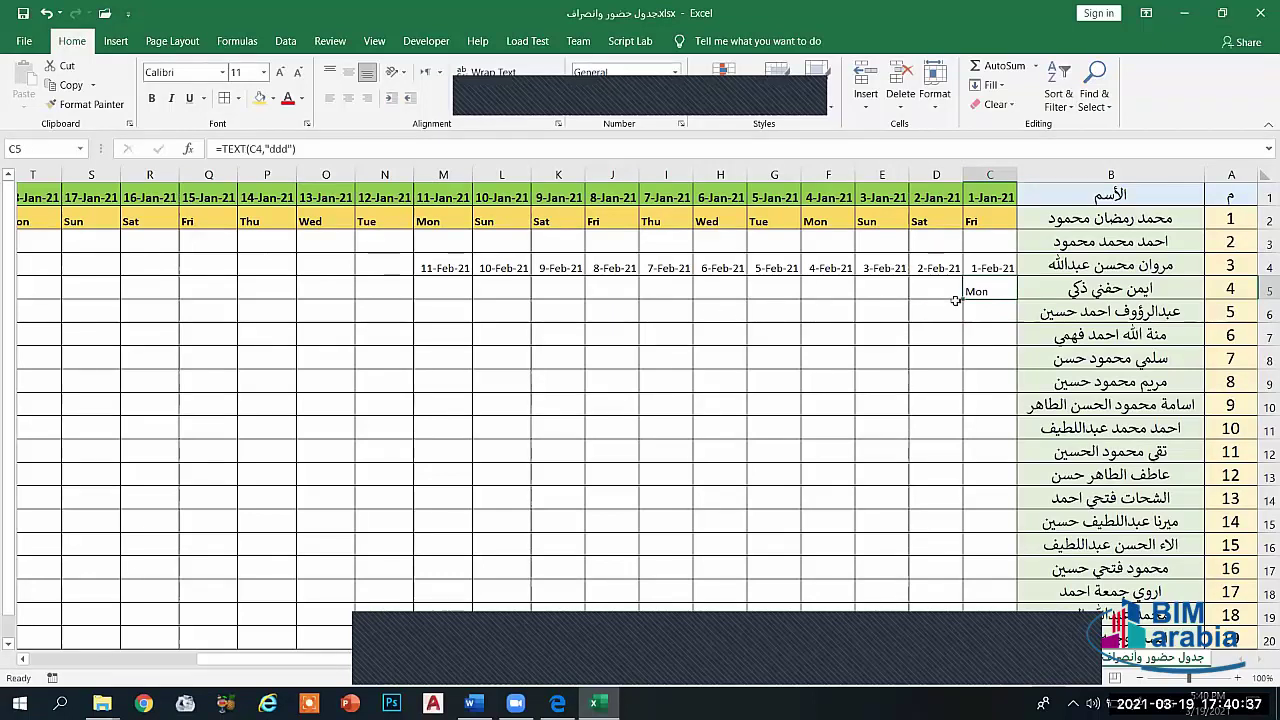
left_click_drag(963, 300, 502, 267)
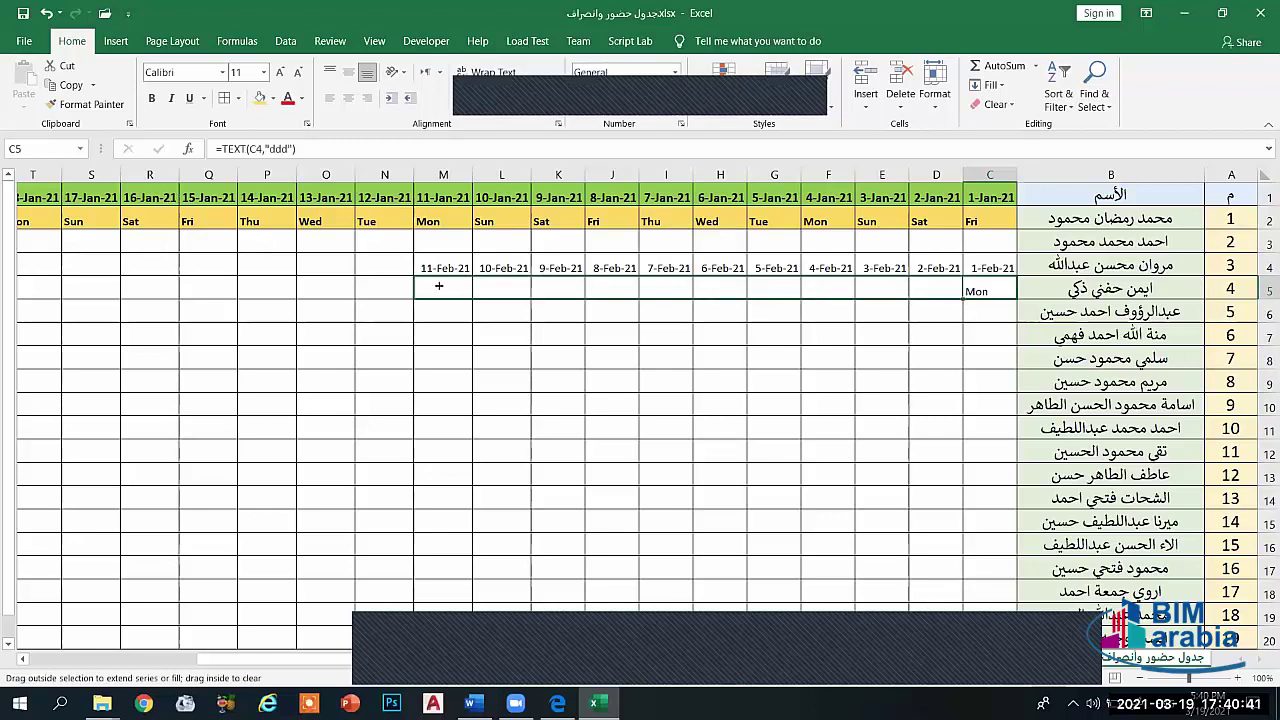
left_click_drag(458, 270, 443, 315)
left_click(617, 336)
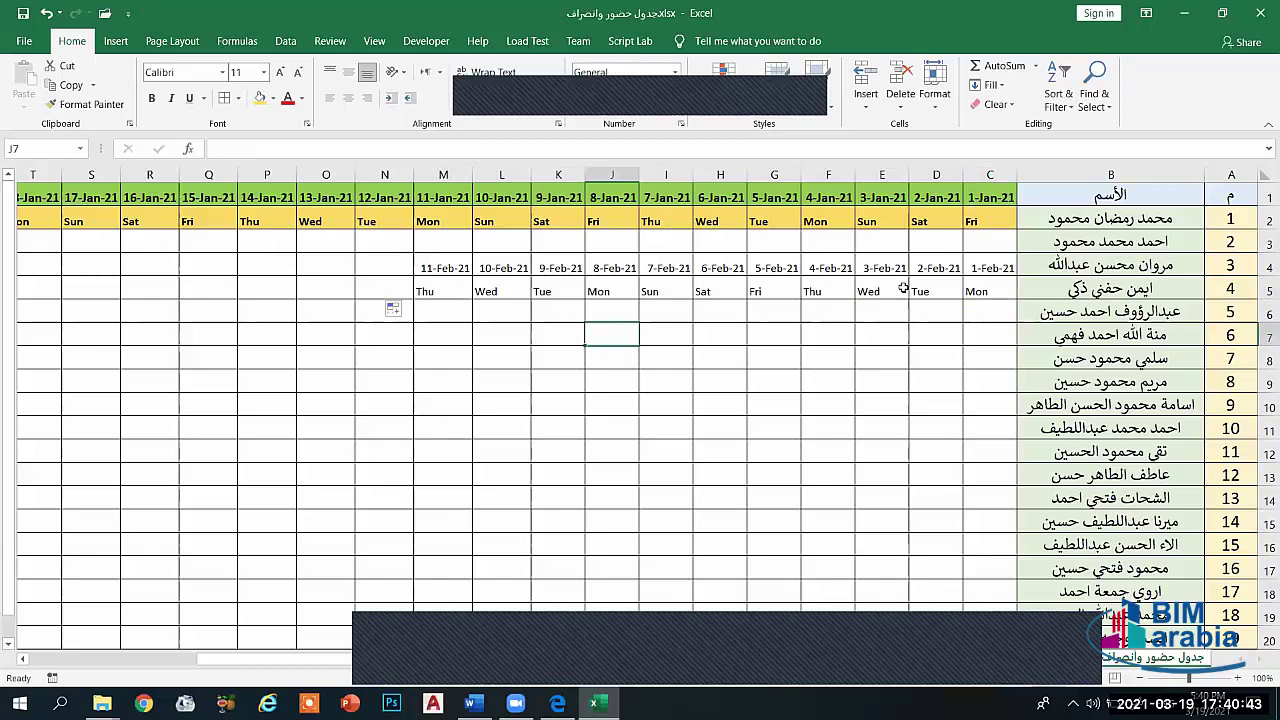
mouse_move(995, 291)
left_mouse_down()
mouse_move(779, 306)
mouse_move(433, 293)
left_mouse_up()
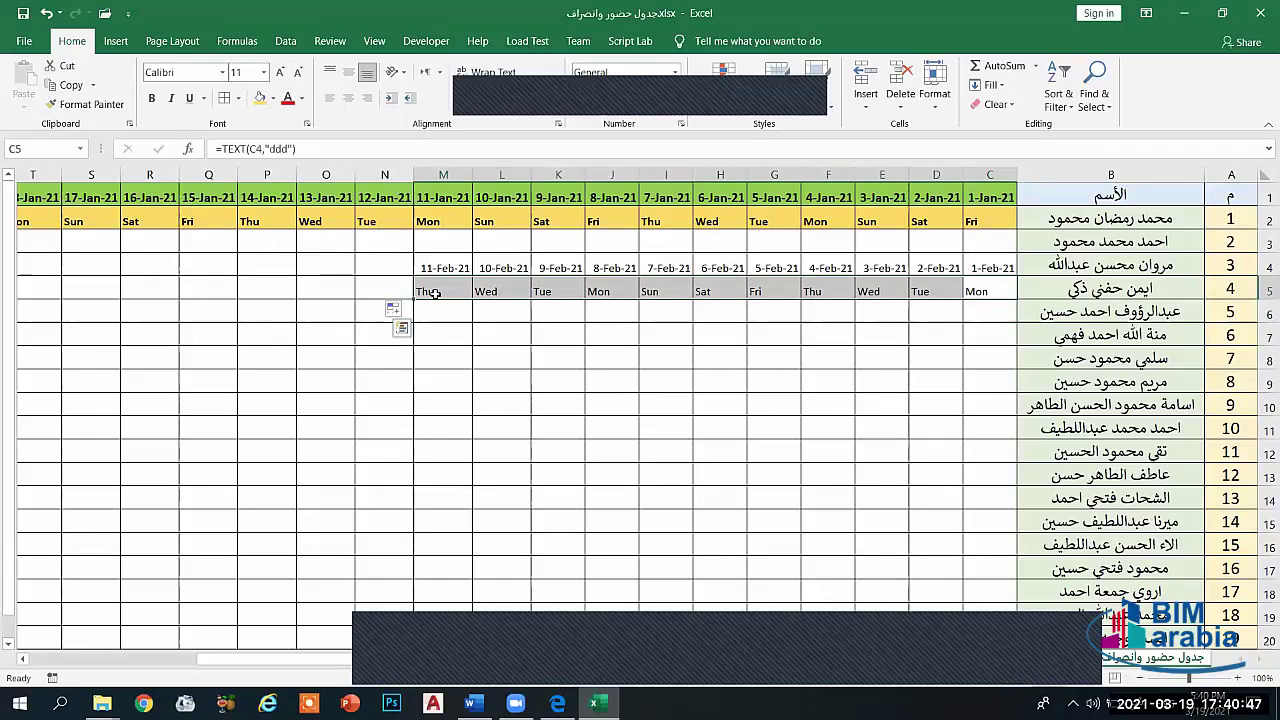
Delete the weekday names in C5:M5 and the February dates in C4:M4.
key("Delete")
left_click(612, 381)
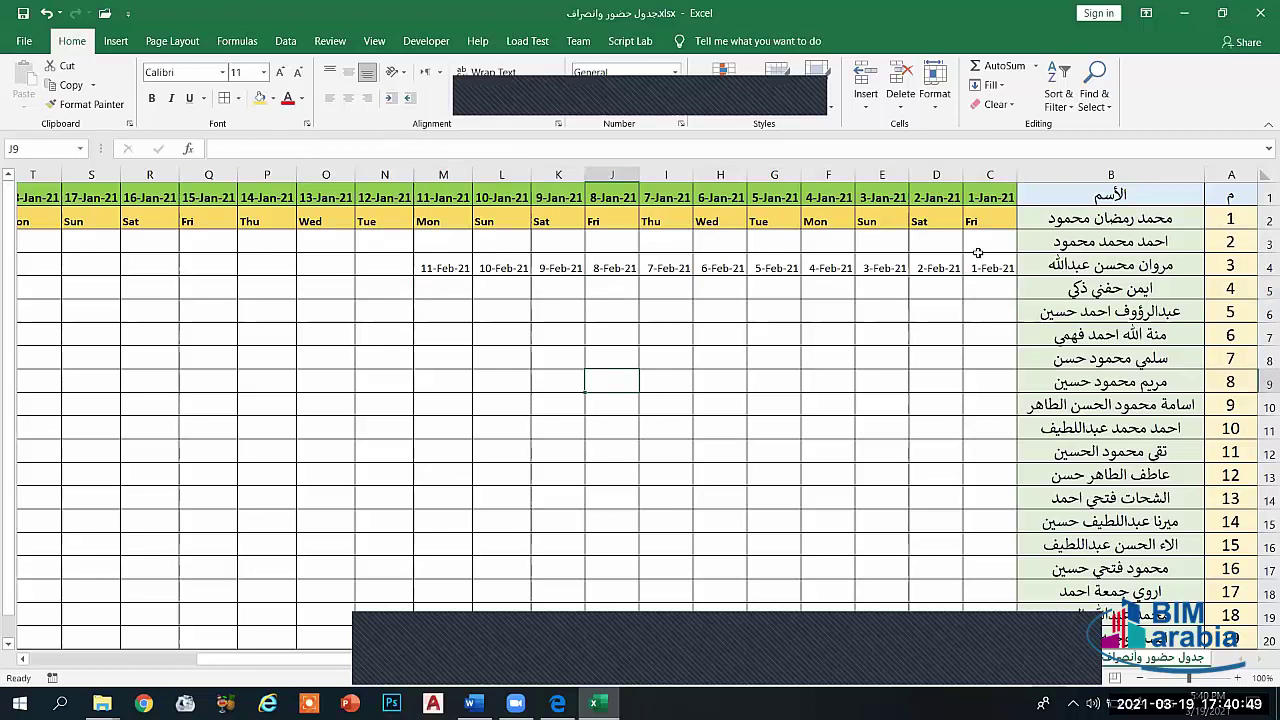
left_click_drag(978, 262, 455, 271)
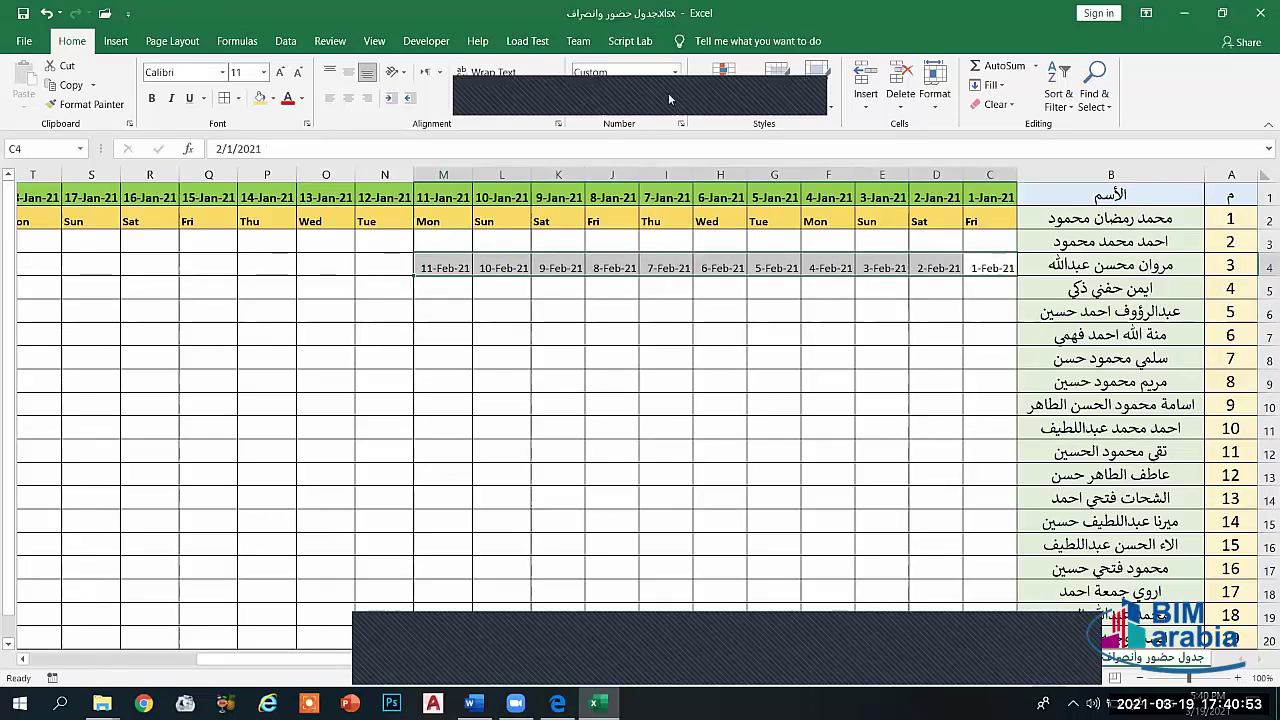
key("Delete")
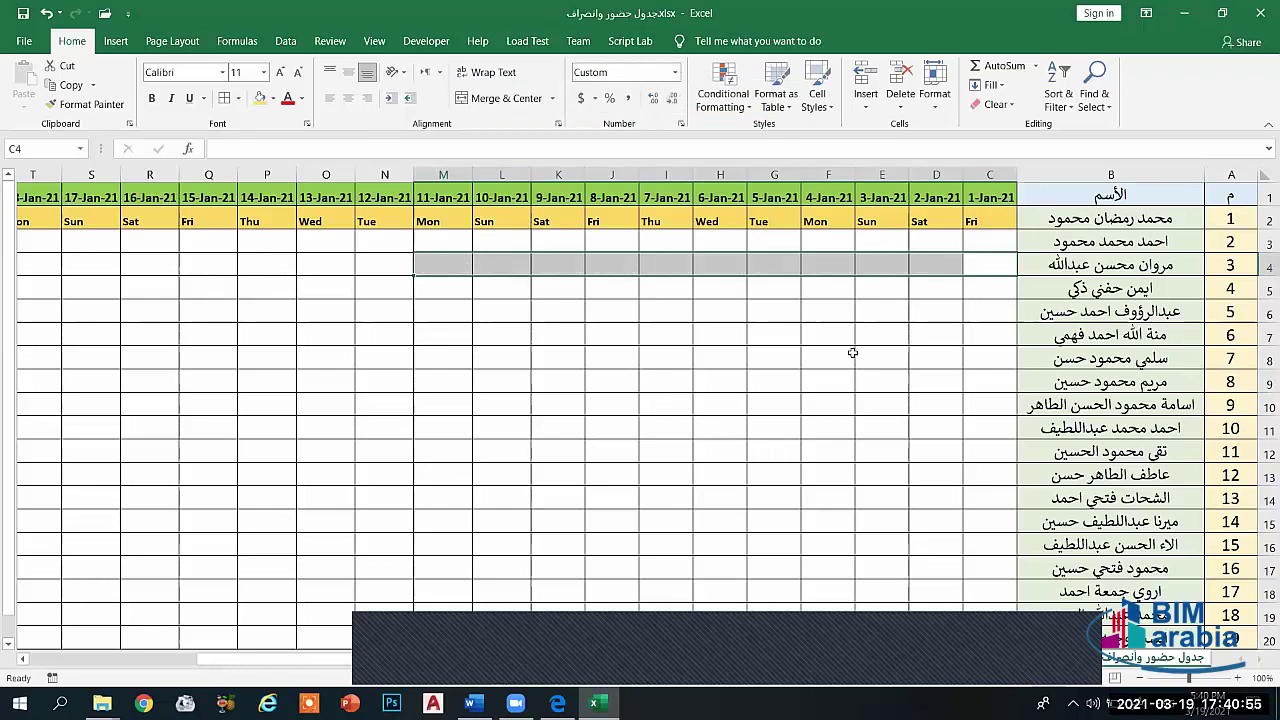
left_click(864, 384)
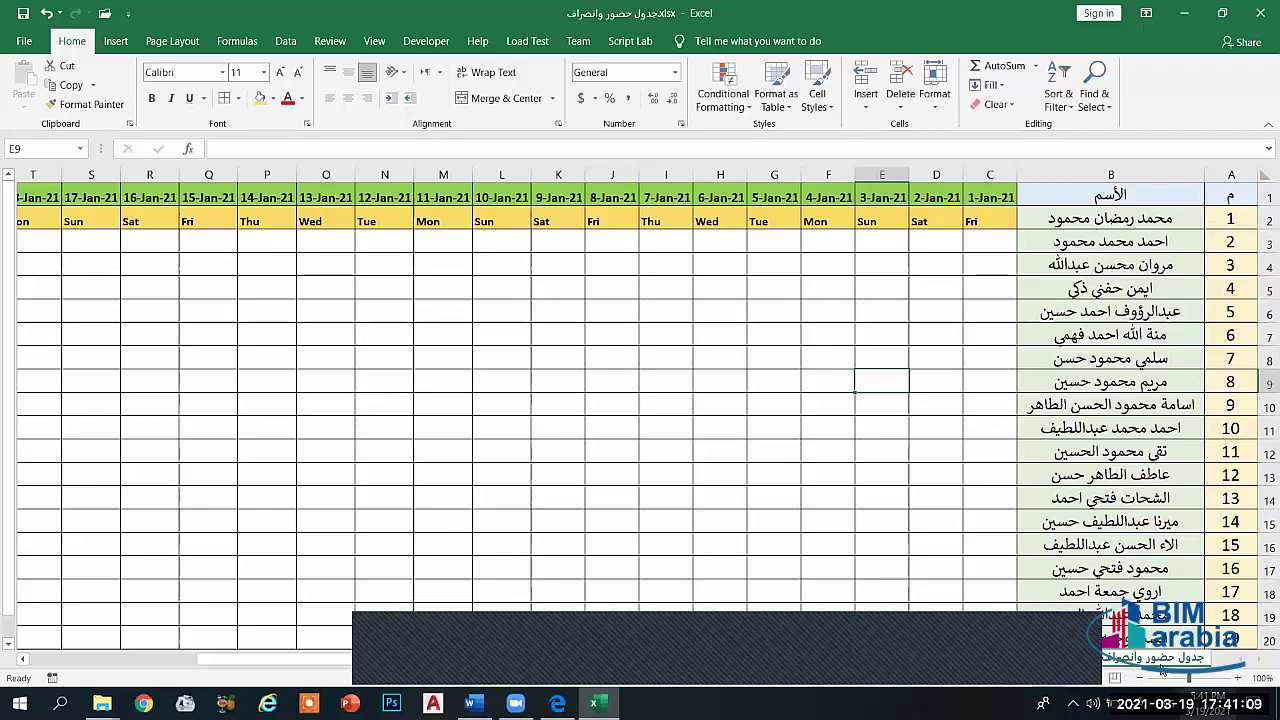
Look at the sheet tab's Tab Color choices, close them unchanged, and select C3.
right_click(1157, 657)
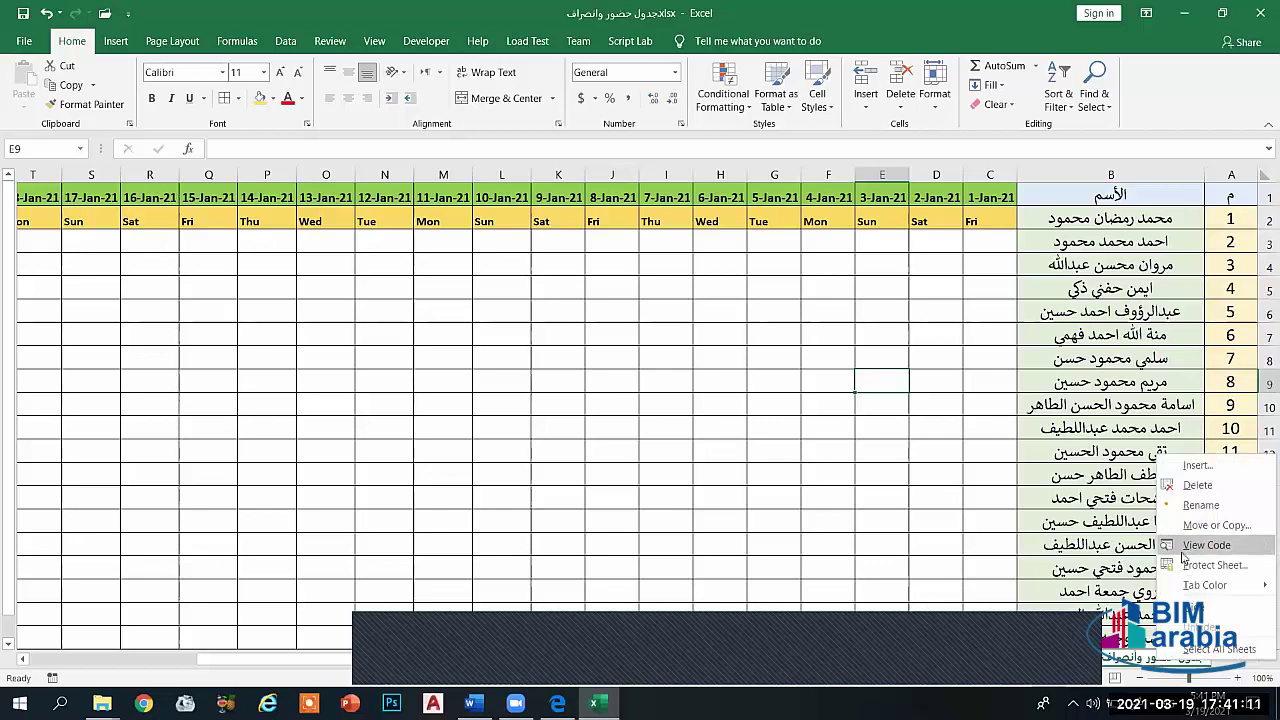
mouse_move(1185, 588)
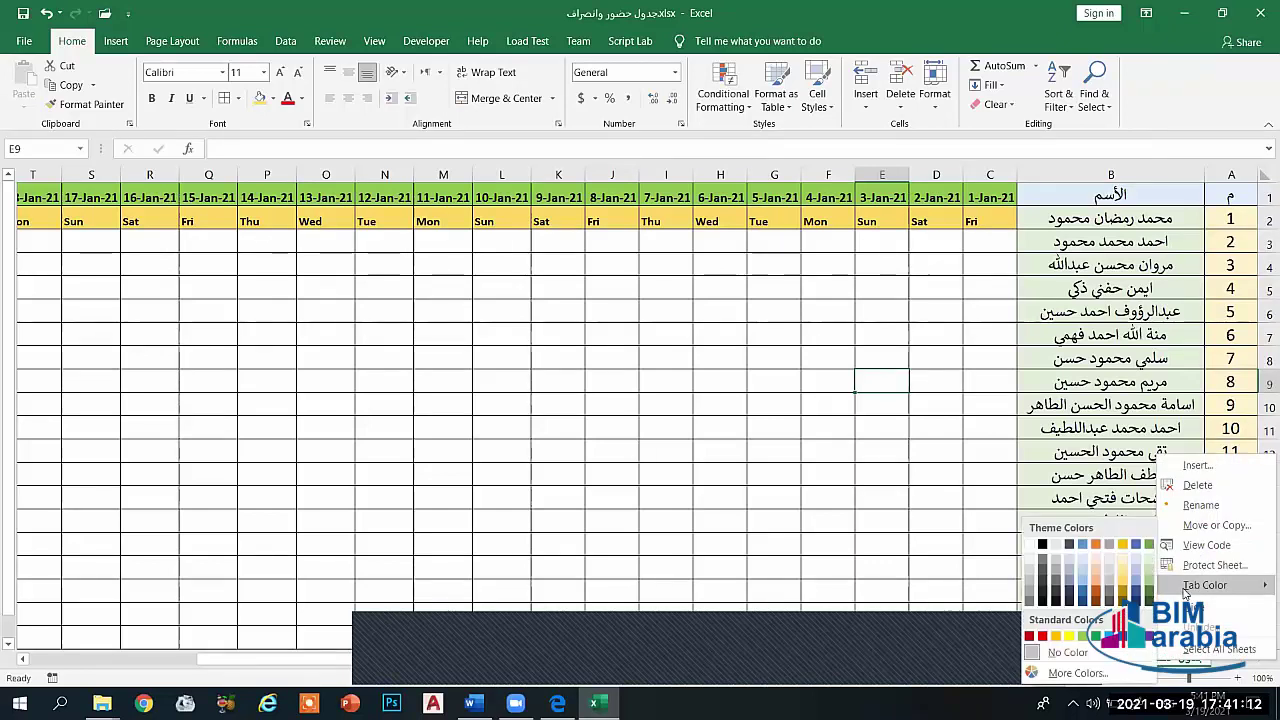
left_click(1068, 637)
left_click(938, 584)
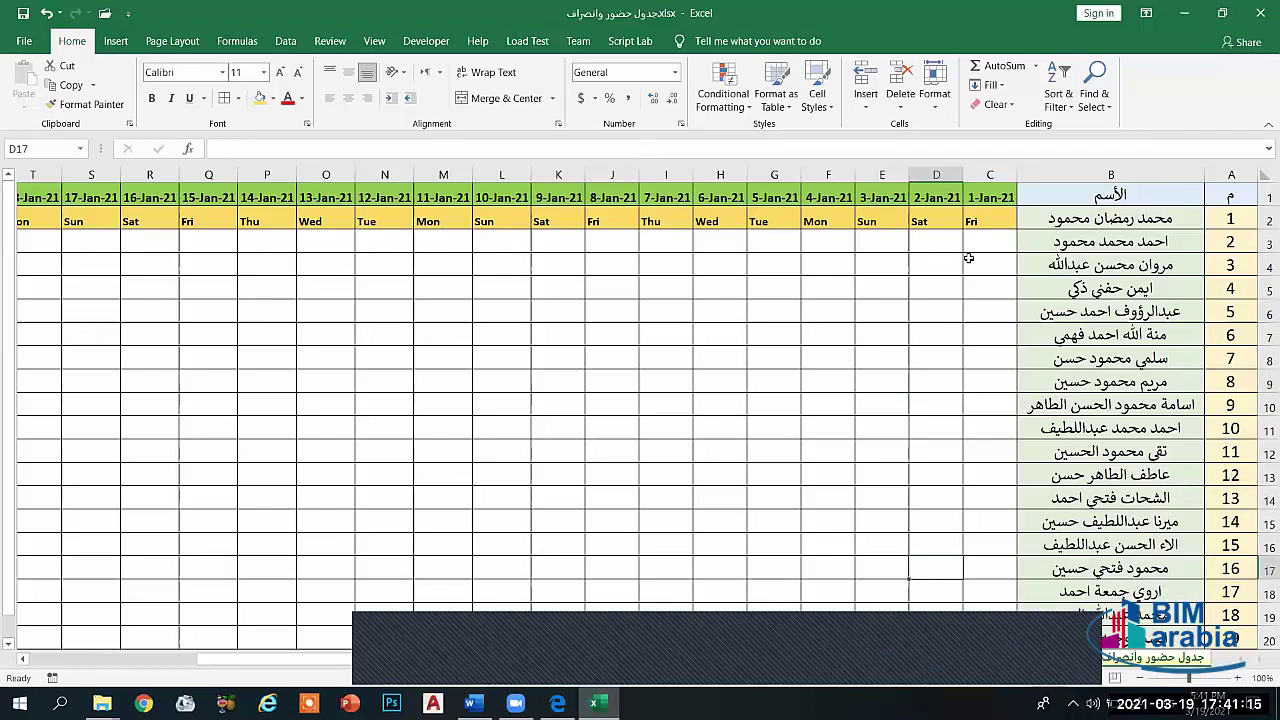
left_click(968, 260)
left_click(975, 242)
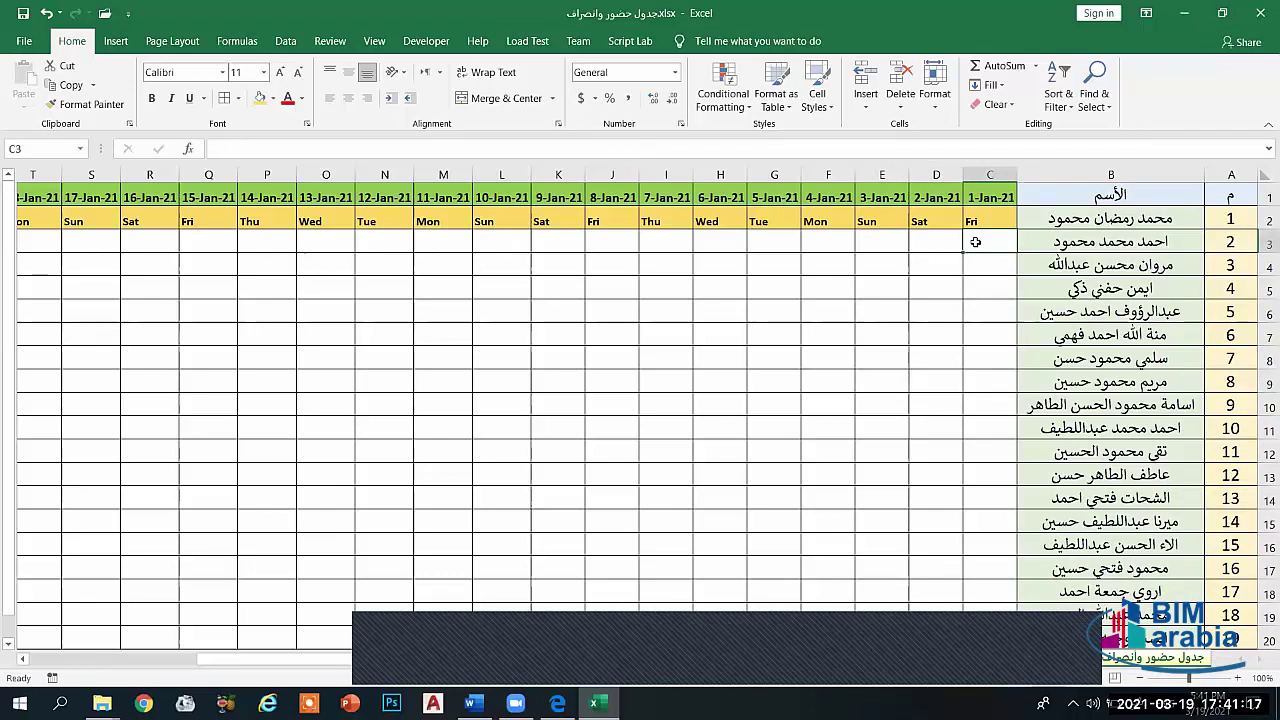
Enter the mark ح in C3 and fill it down column C to row 20.
type("p")
key("BackSpace")
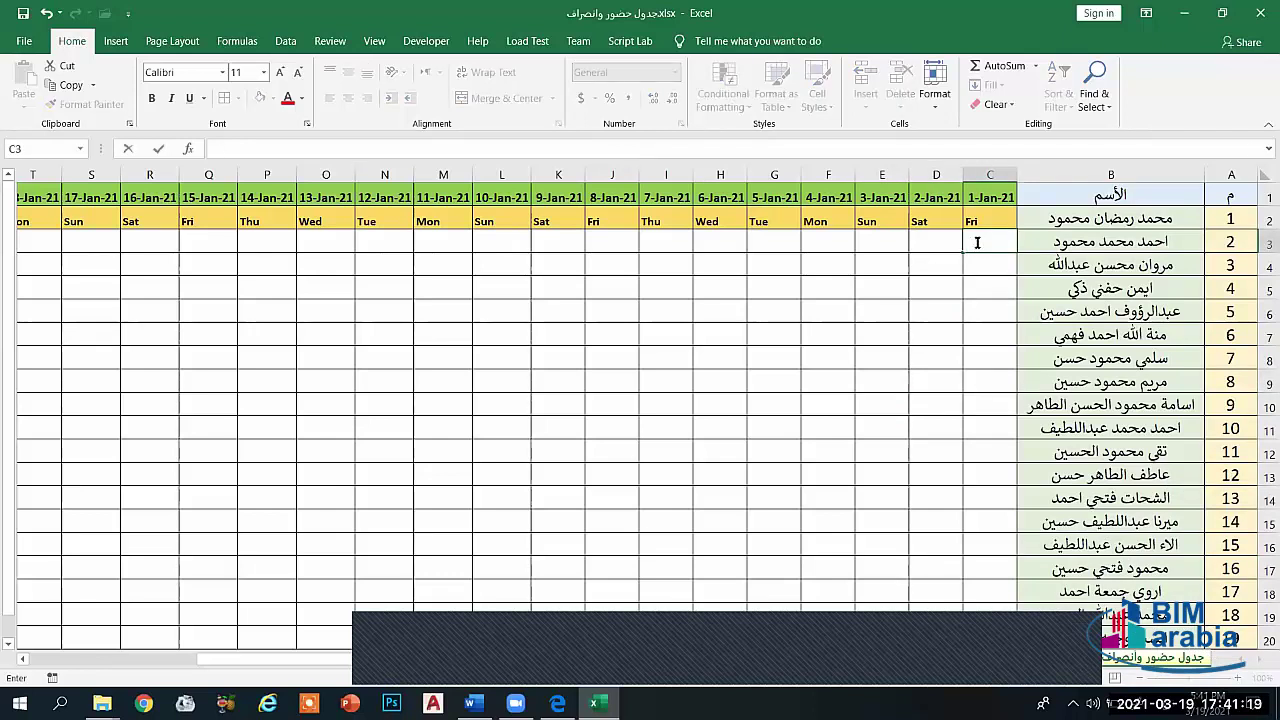
type("ح")
key("ctrl+Return")
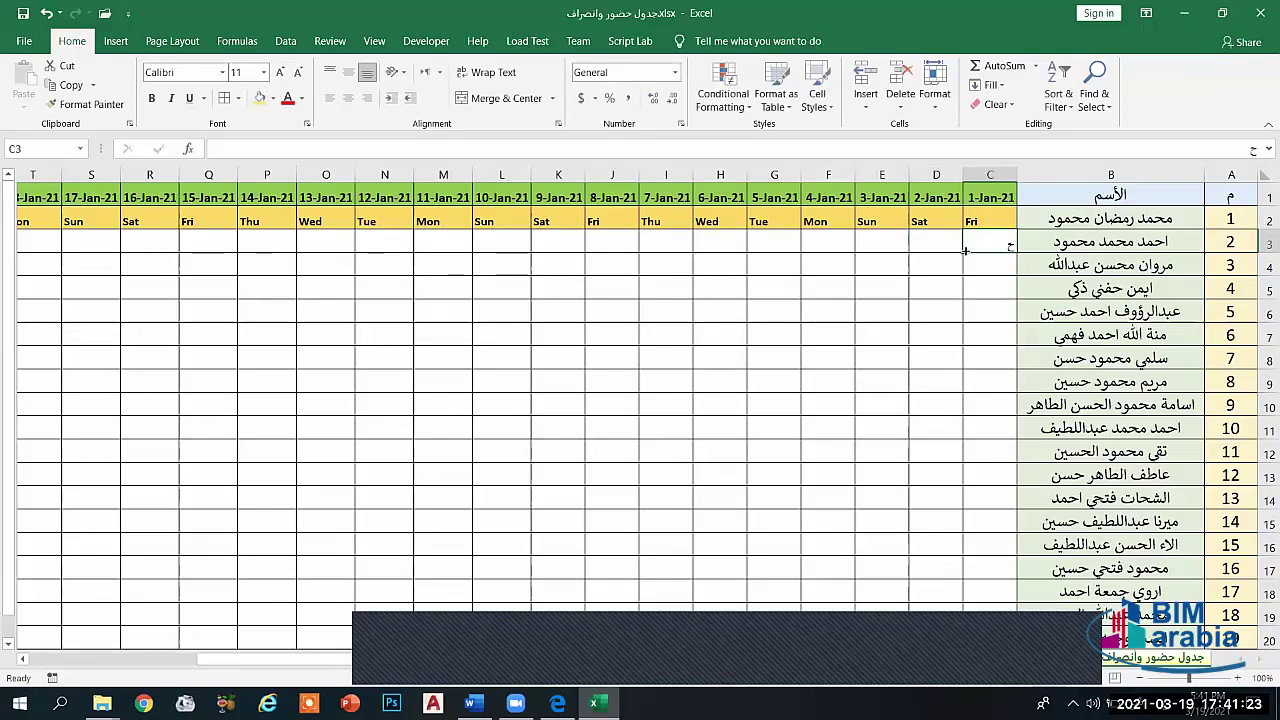
mouse_move(963, 251)
left_mouse_down()
mouse_move(998, 636)
mouse_move(1002, 598)
left_mouse_up()
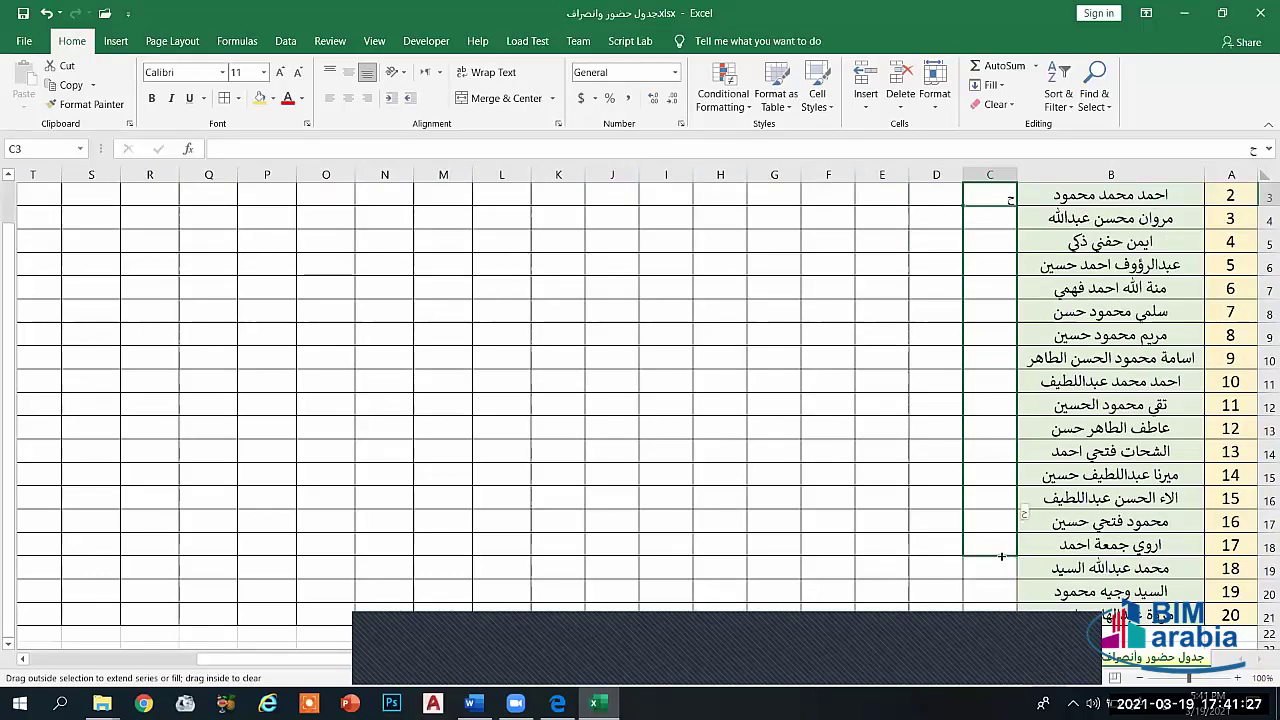
left_click_drag(1002, 598, 1000, 614)
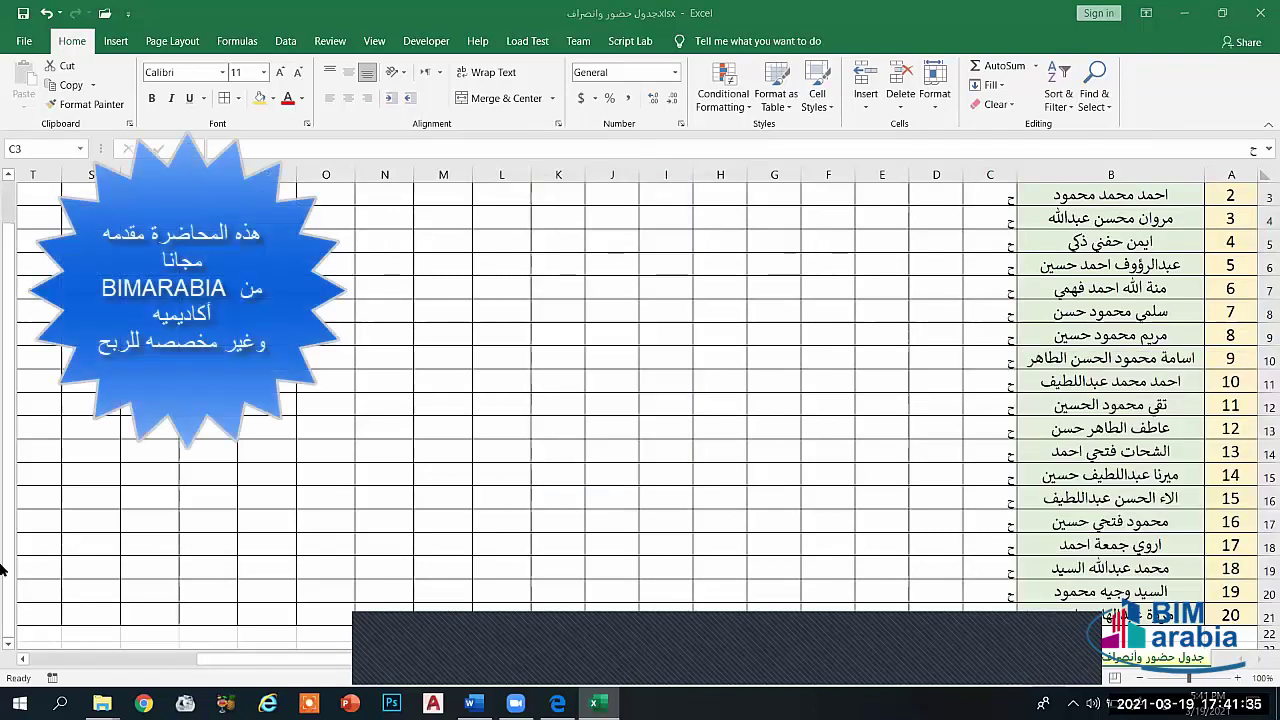
Select the column C ح marks and delete them.
key("ctrl+shift+Down")
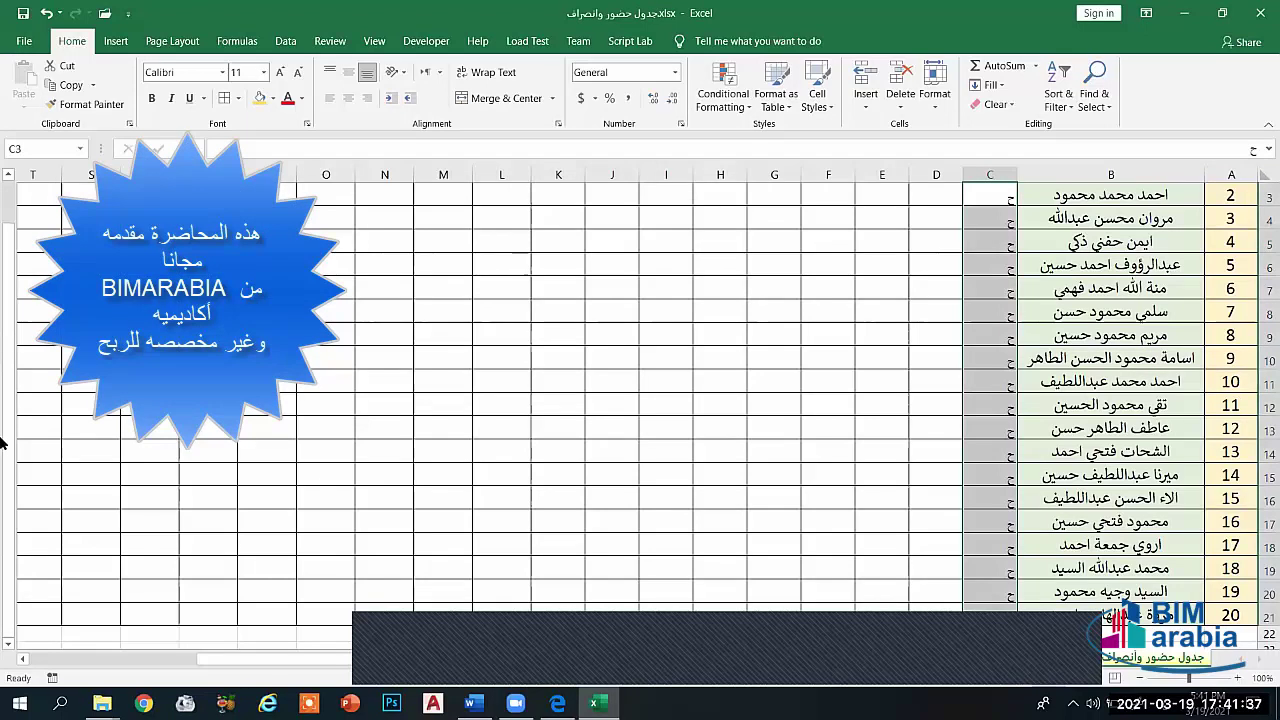
scroll(4, 417, "up", 1)
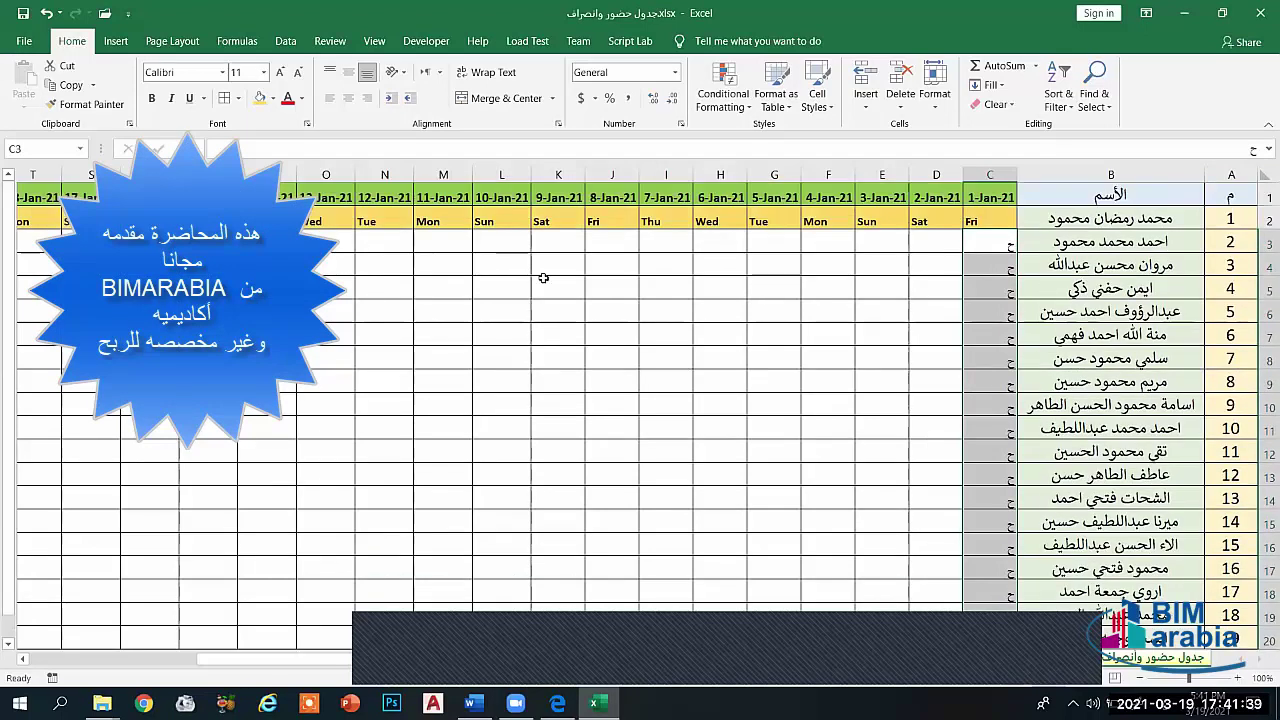
key("Delete")
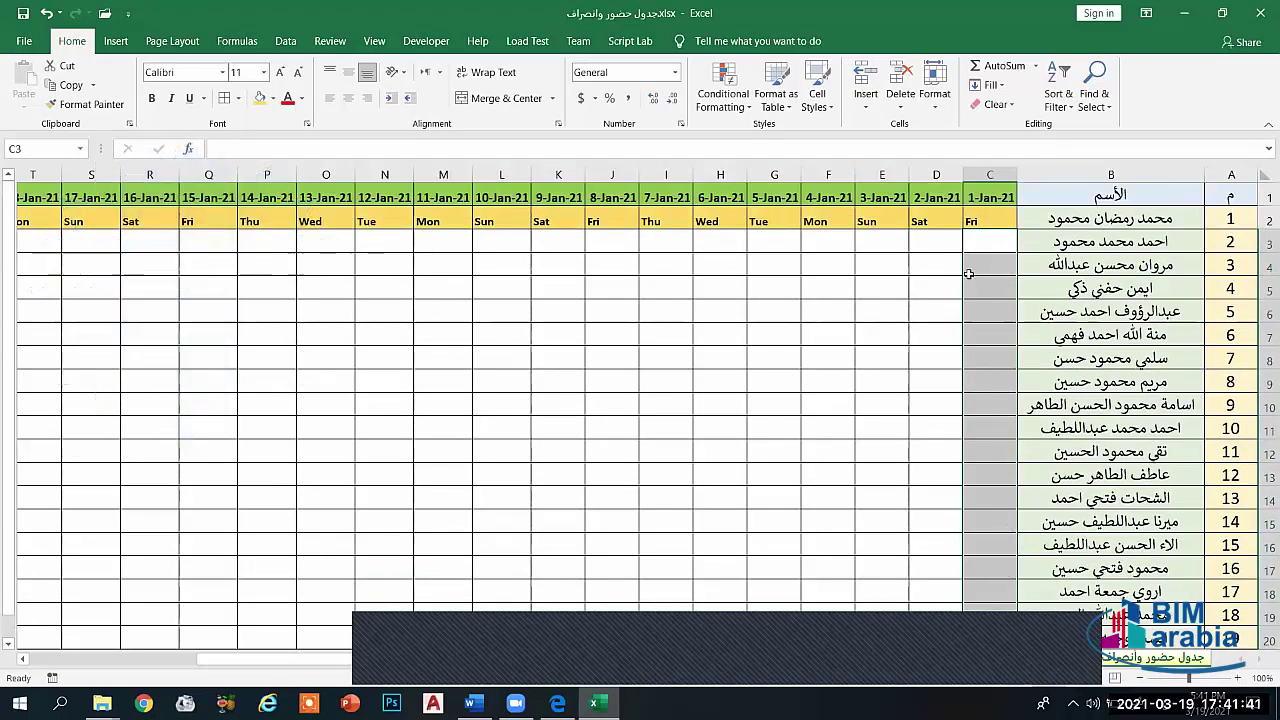
Enter 1-Jan-2021 in C5 and fill the dates left to 13-Jan-21 in O5.
left_click(982, 291)
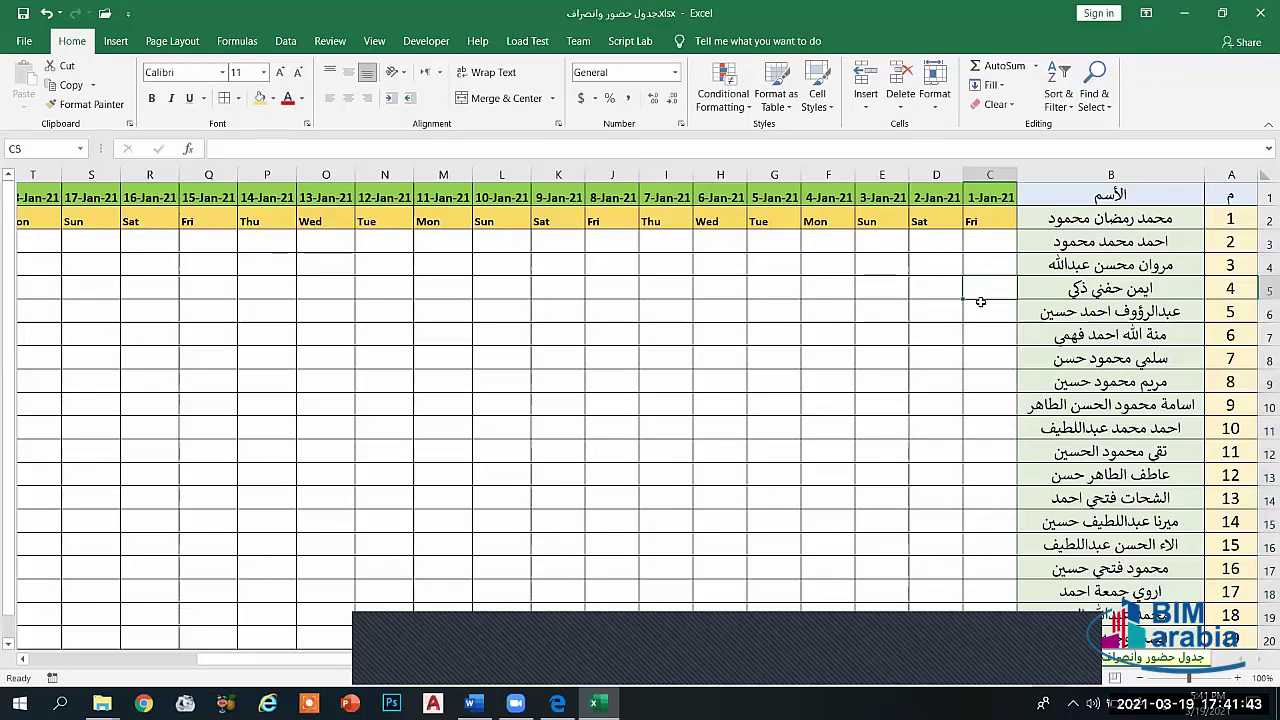
type("1-")
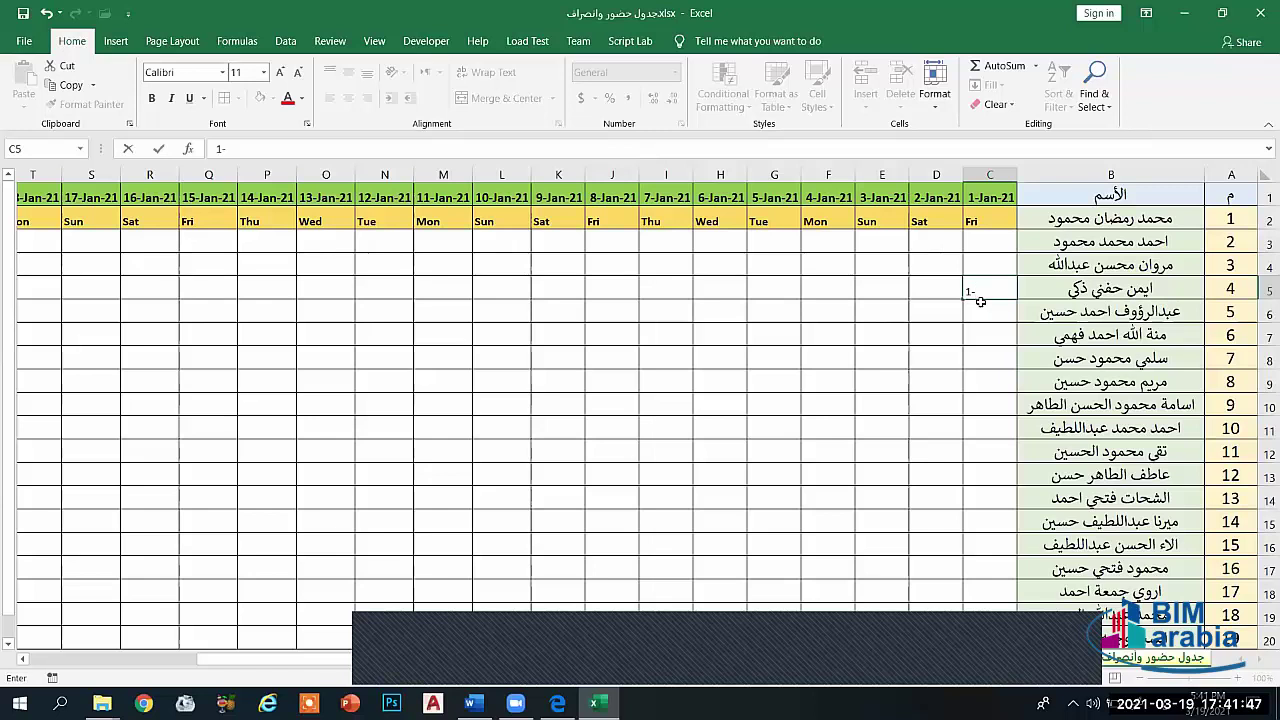
type("تشي")
key("BackSpace")
key("BackSpace")
type("jan")
type("-2021")
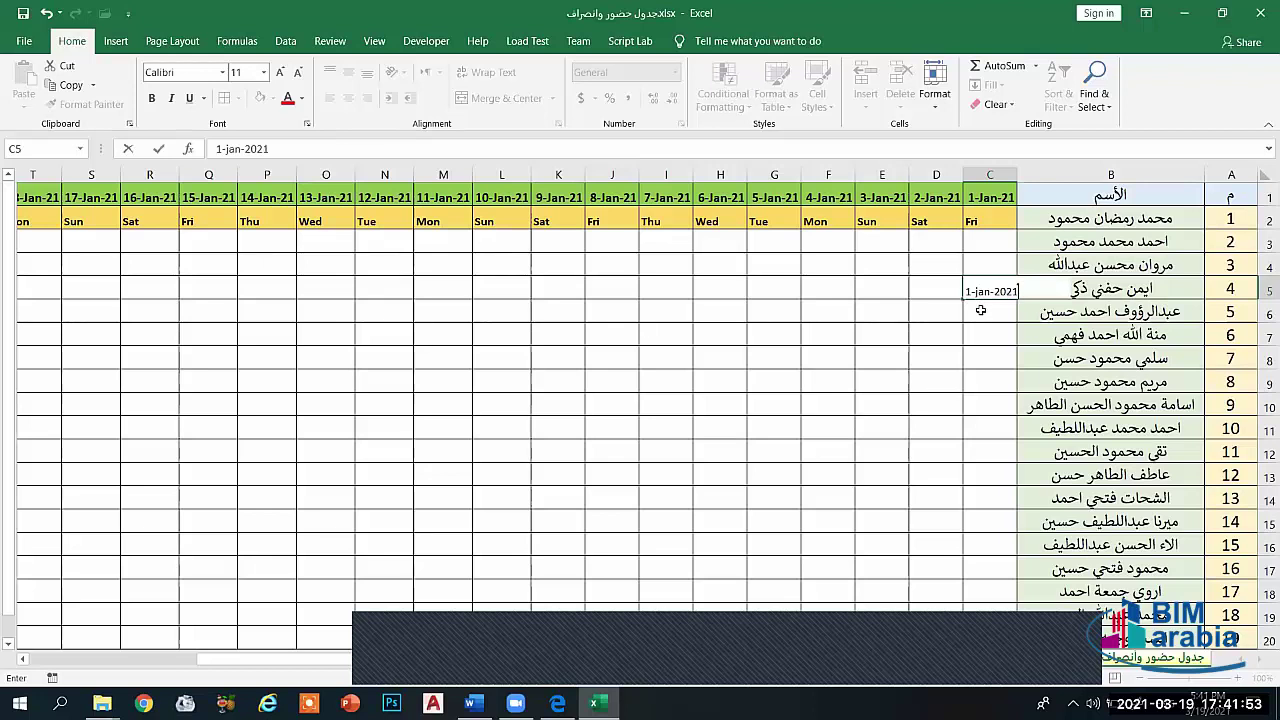
key("Return")
left_click(990, 288)
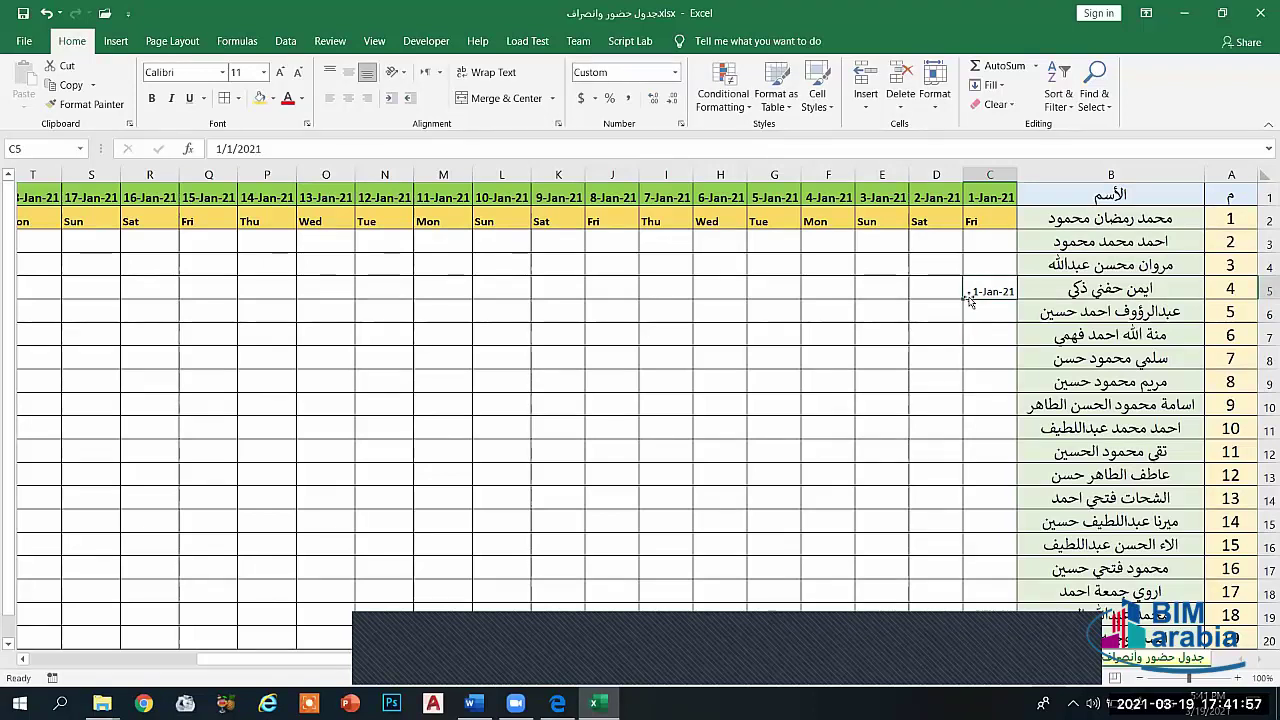
left_click_drag(1016, 300, 323, 311)
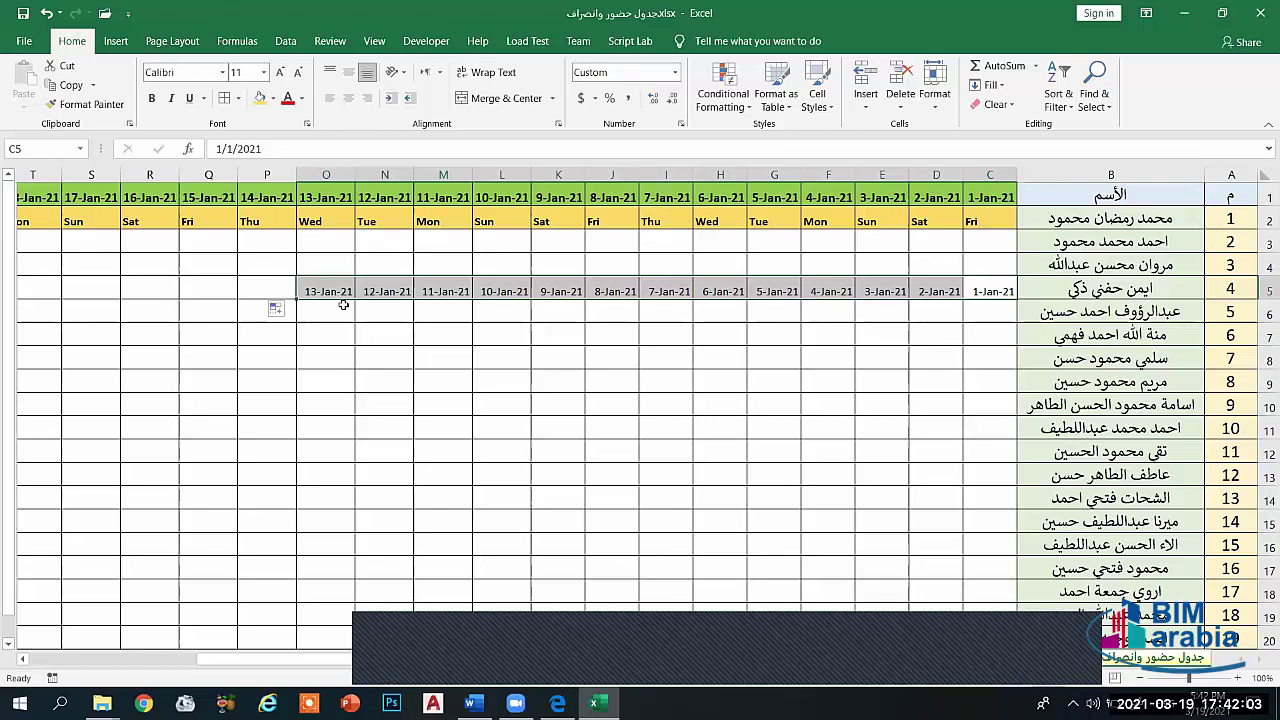
Enter =TEXT(C5,"ddd") in C6 and fill it left to O6, showing Fri through Wed.
left_click(993, 307)
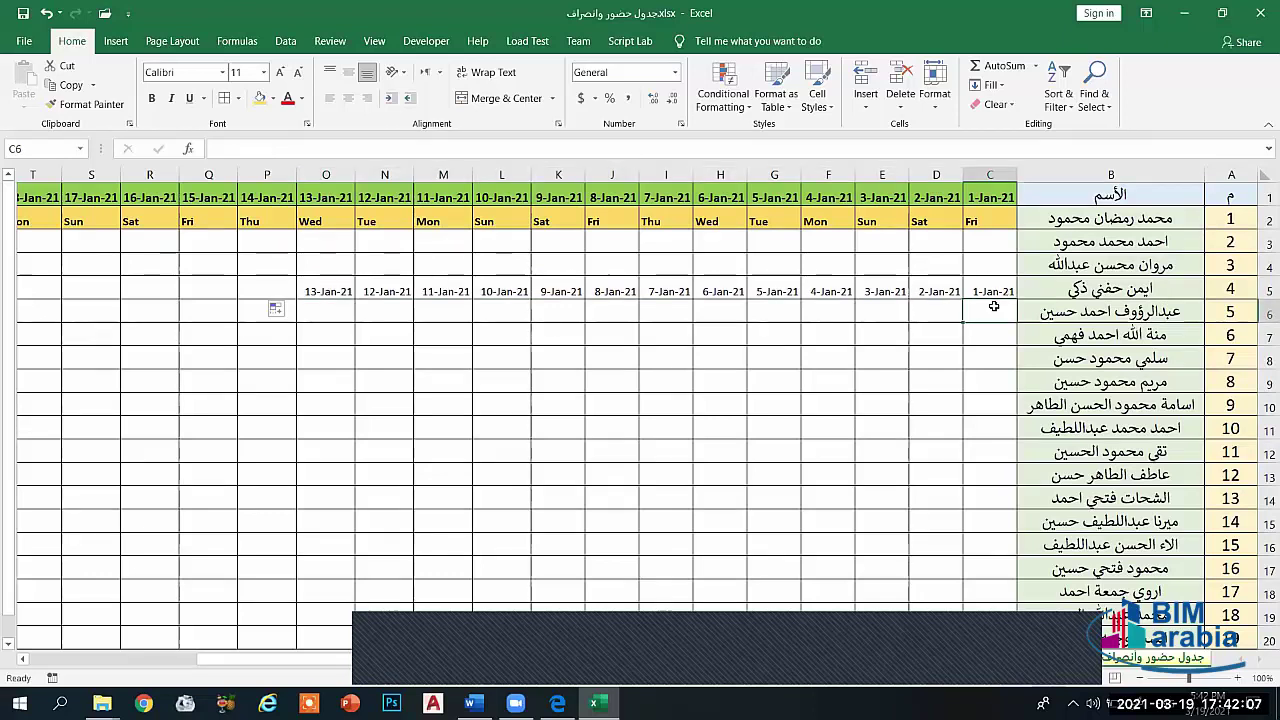
type("=")
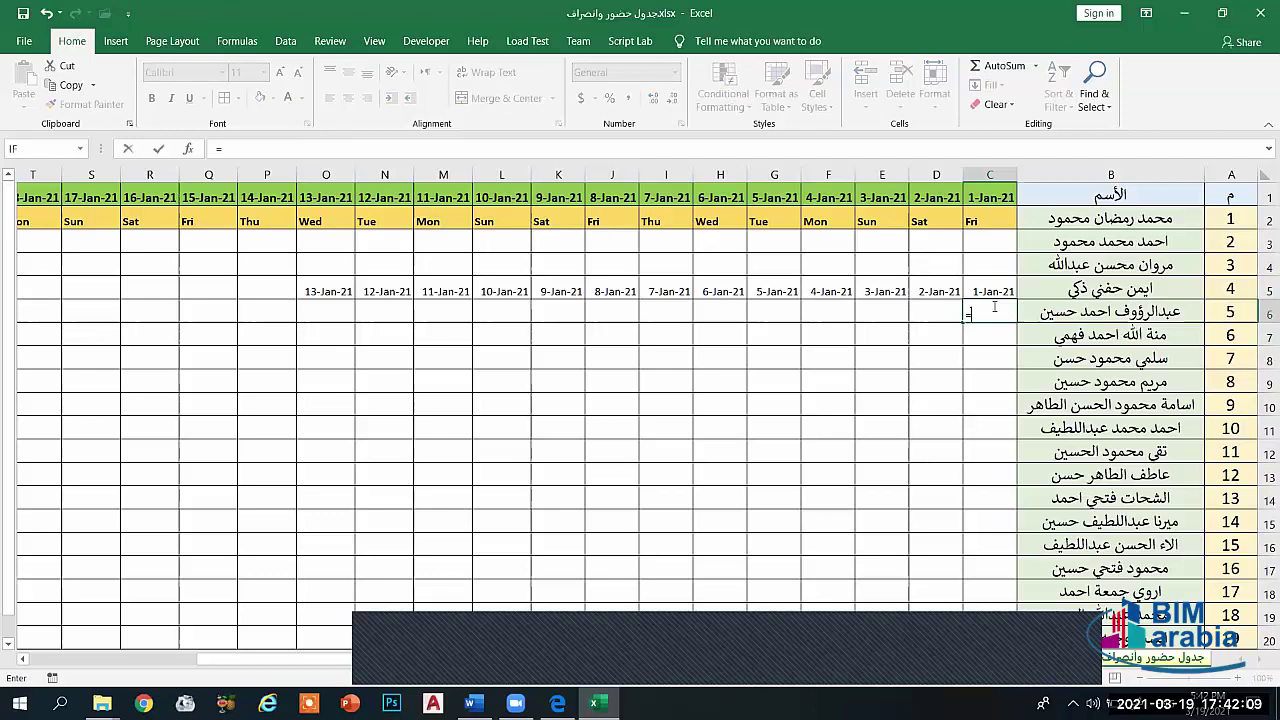
type("text")
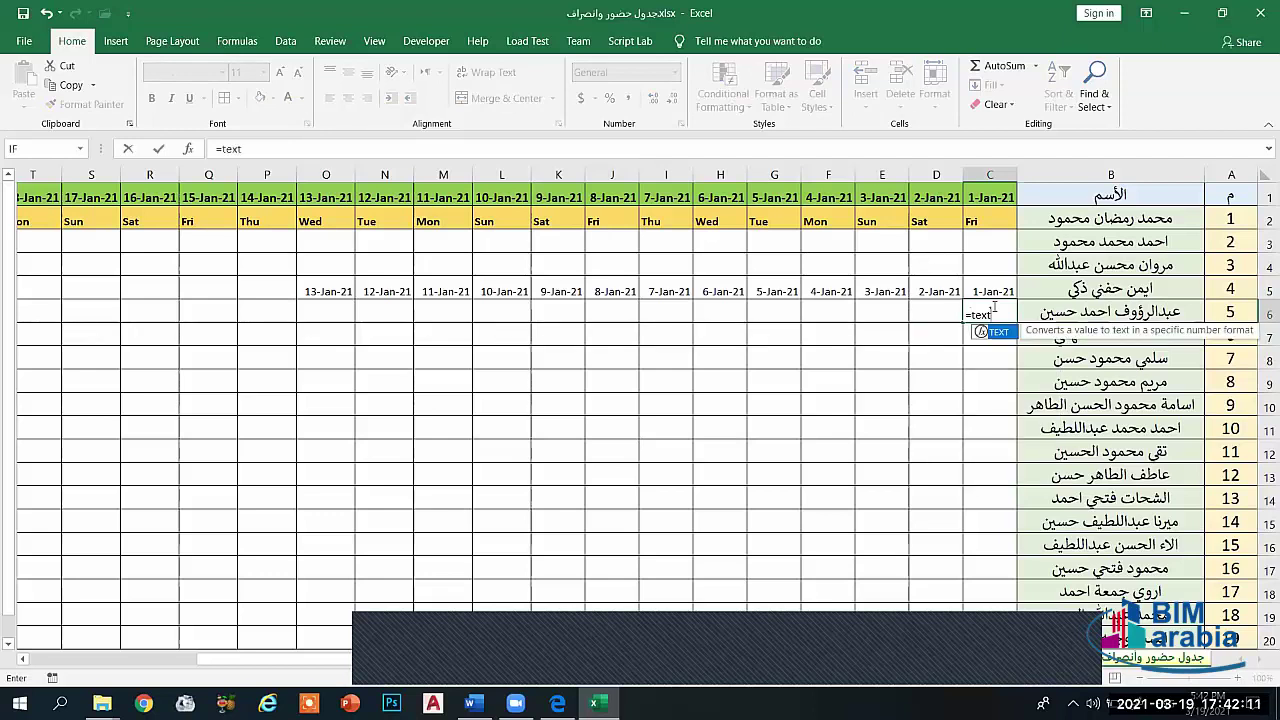
type("(")
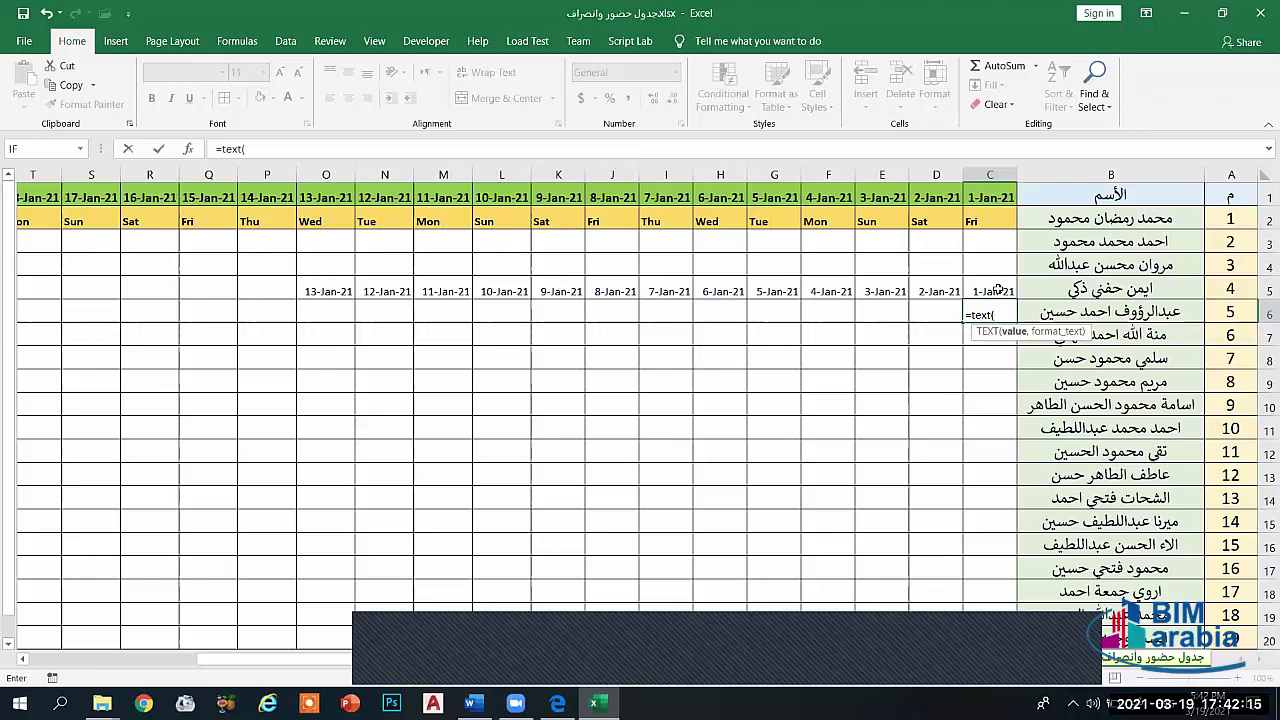
left_click(997, 290)
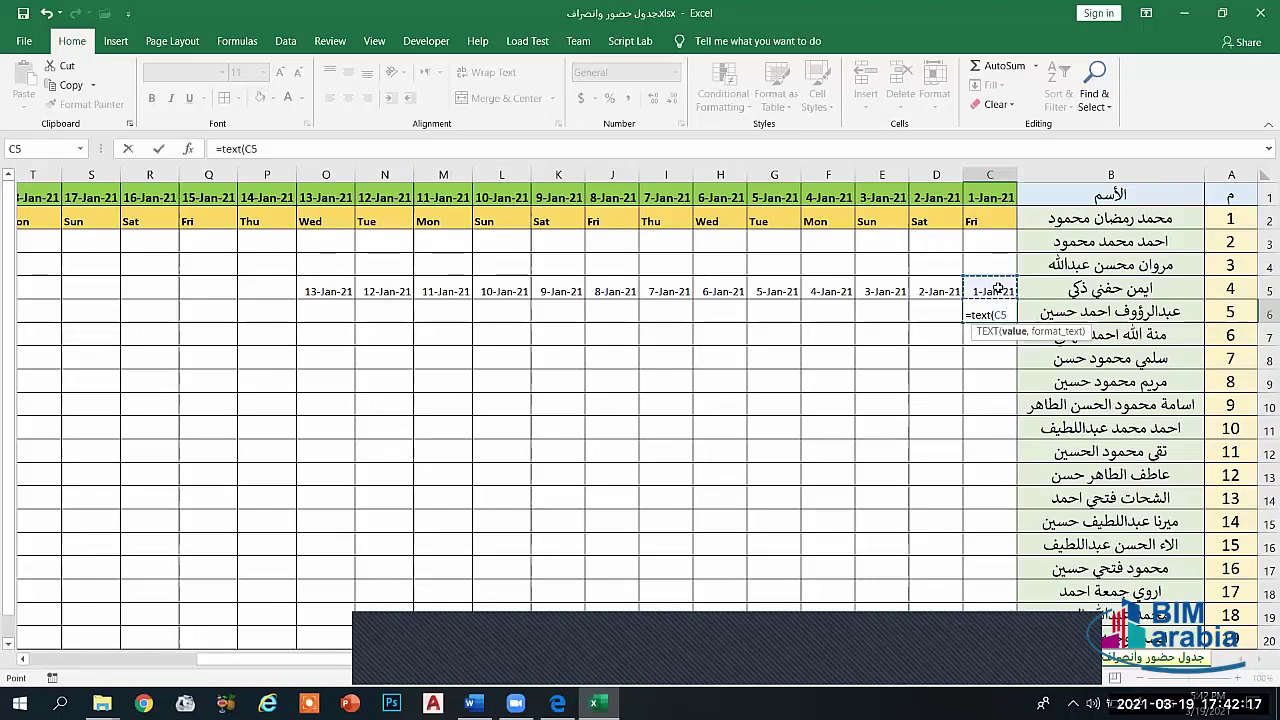
type(",")
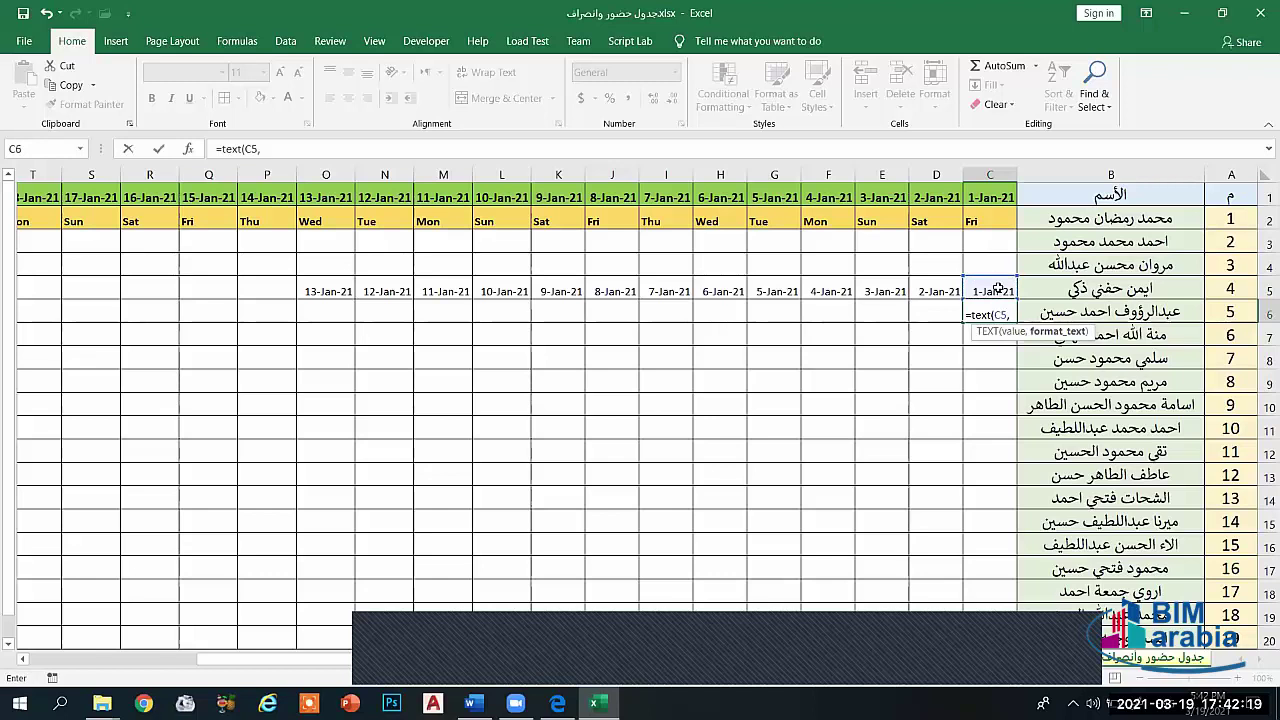
type("\"dd")
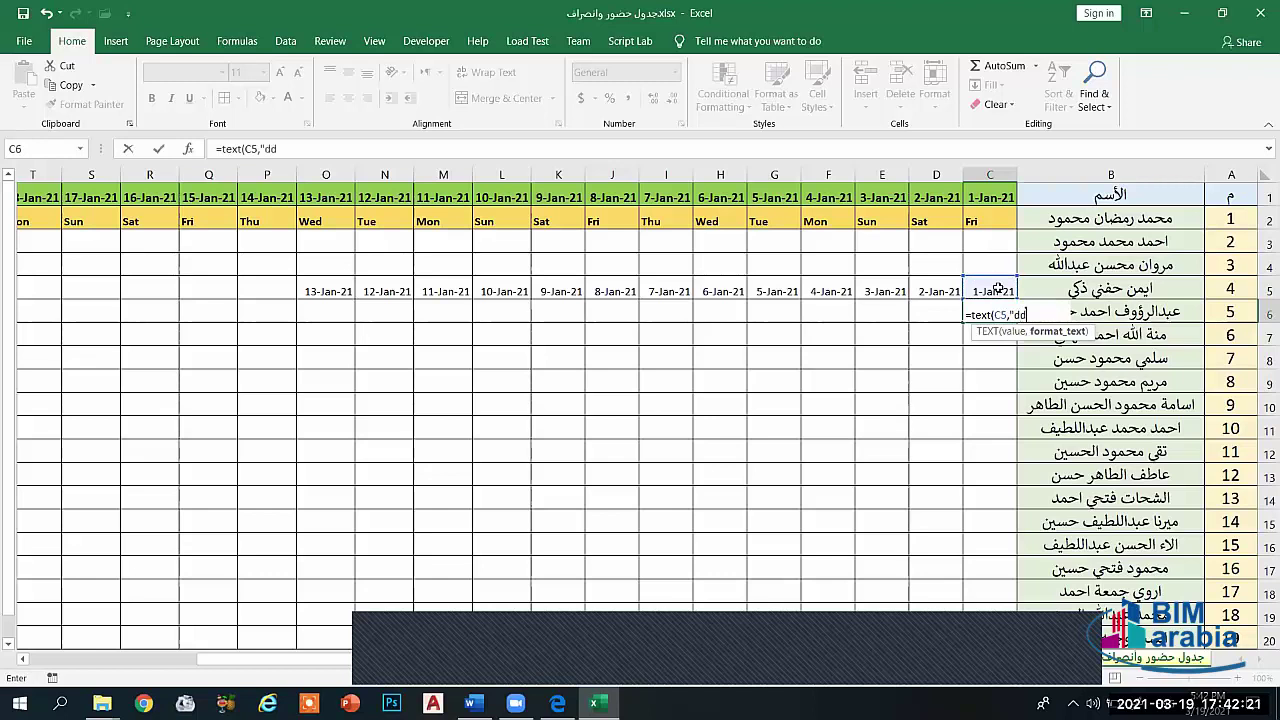
type("d")
type(")")
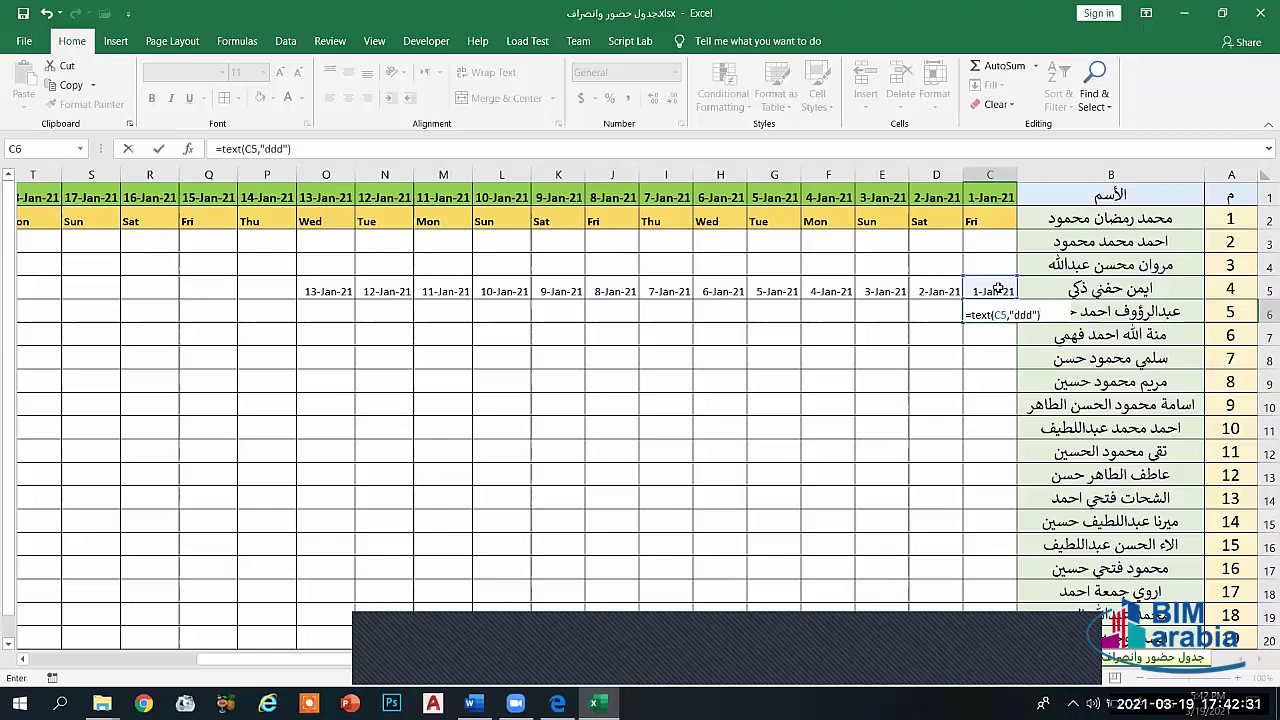
key("Return")
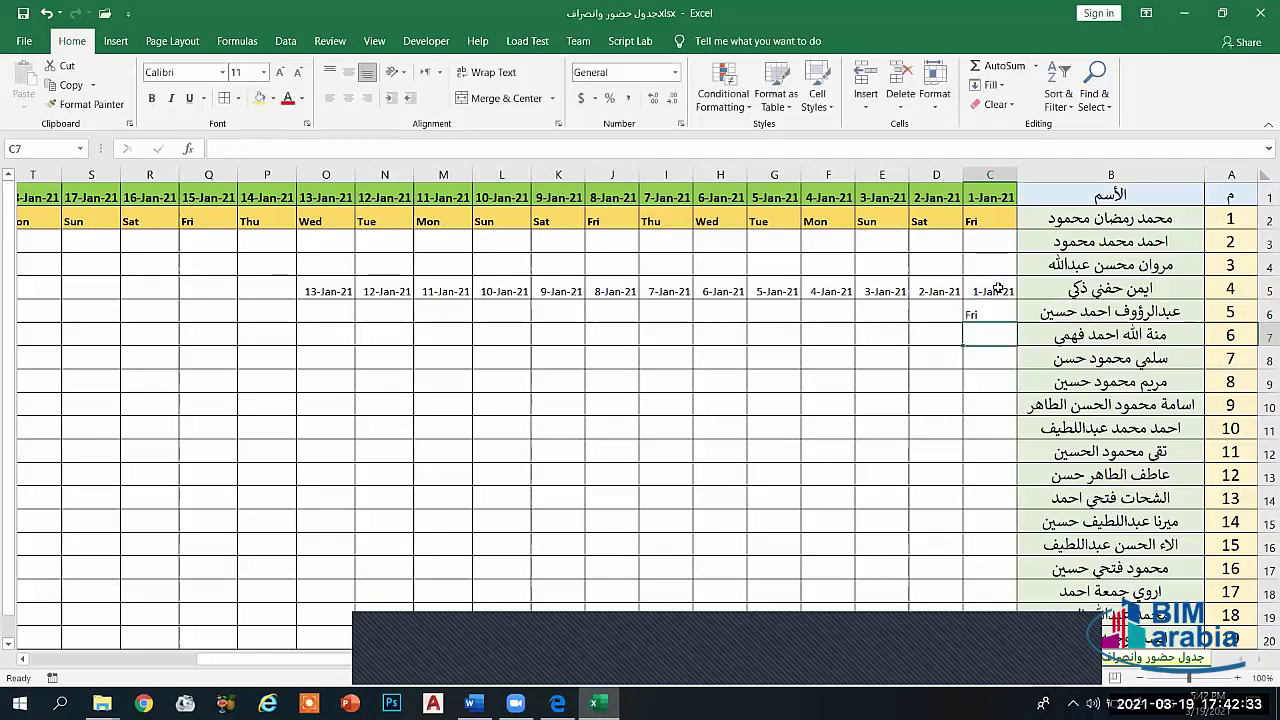
left_click(964, 317)
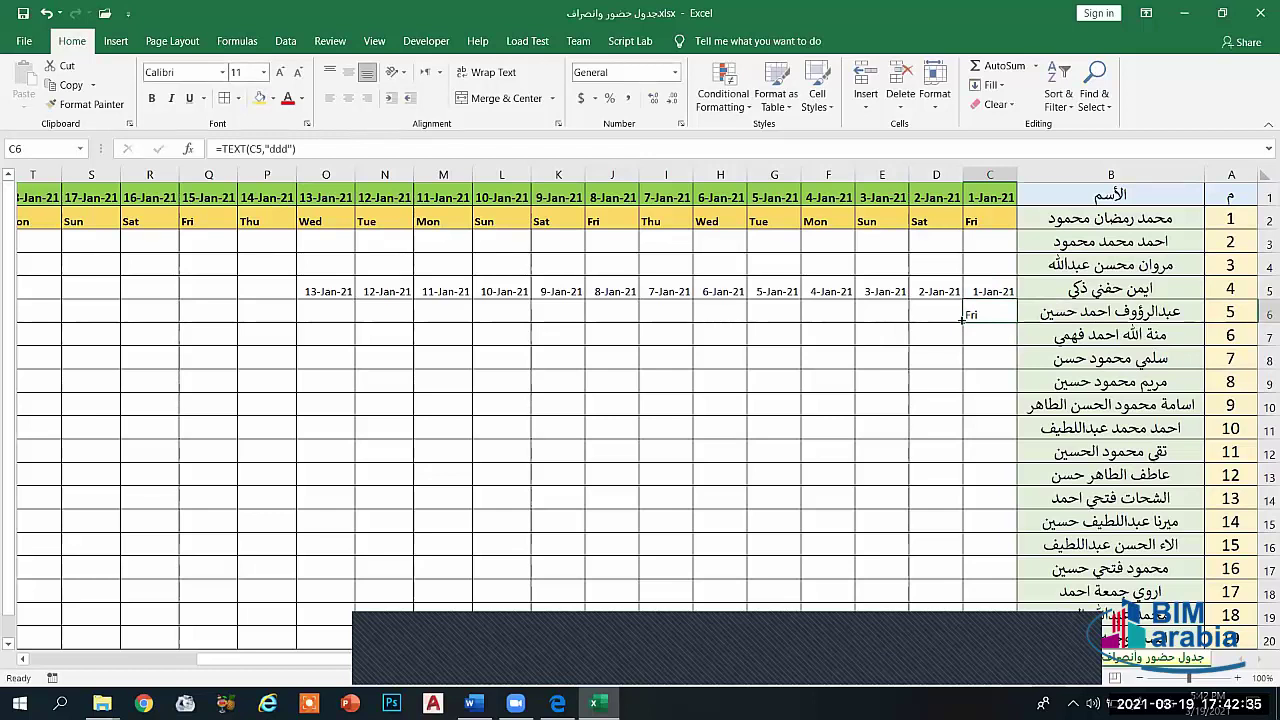
left_click_drag(964, 319, 394, 321)
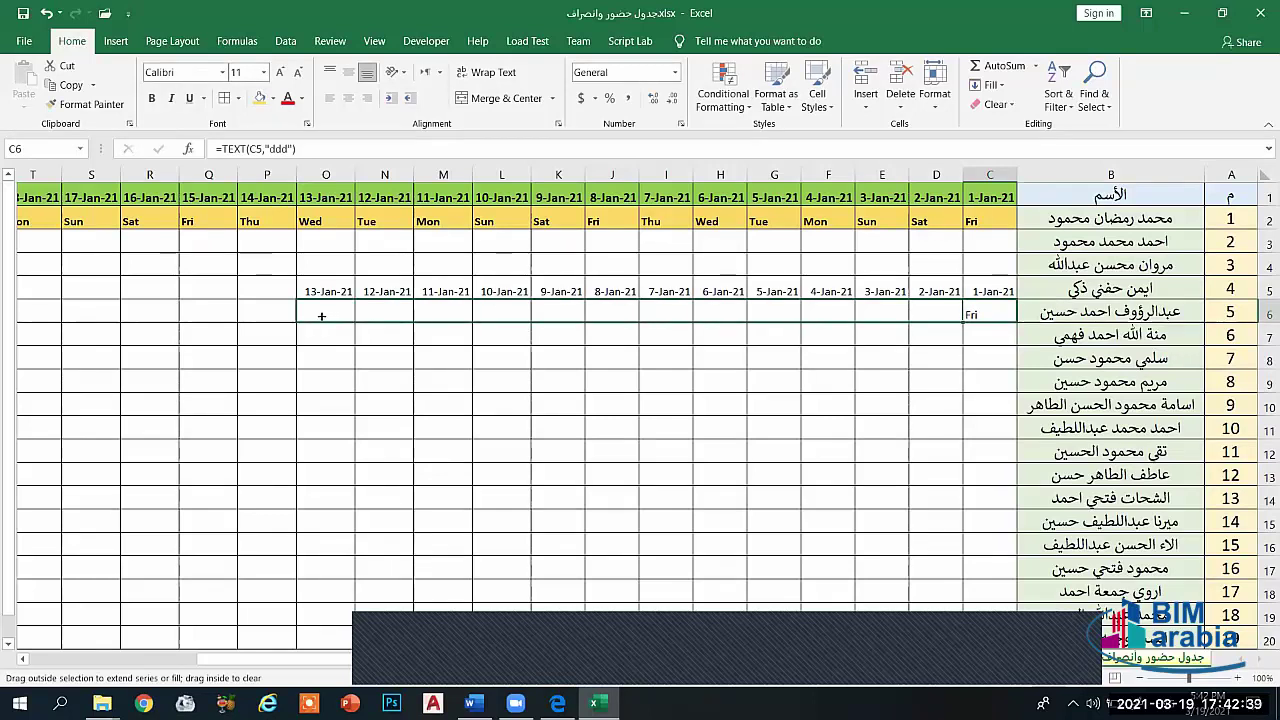
left_click_drag(394, 321, 329, 322)
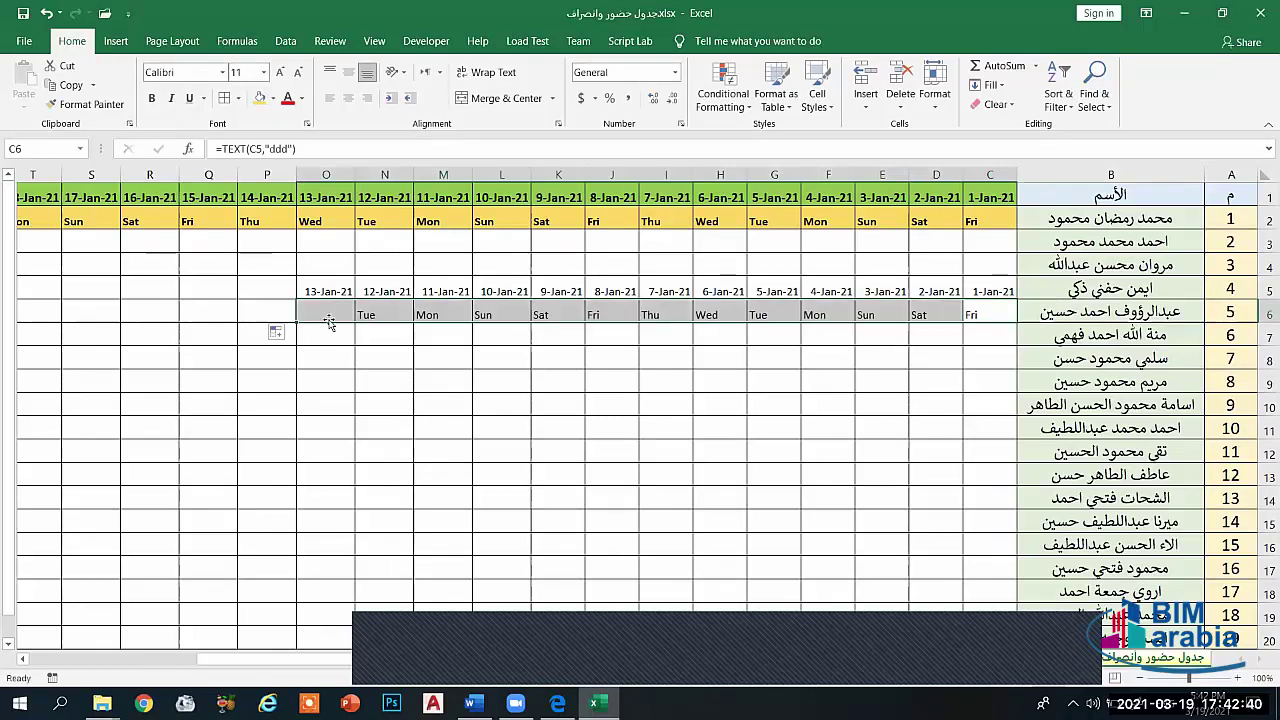
left_click(972, 339)
type("=")
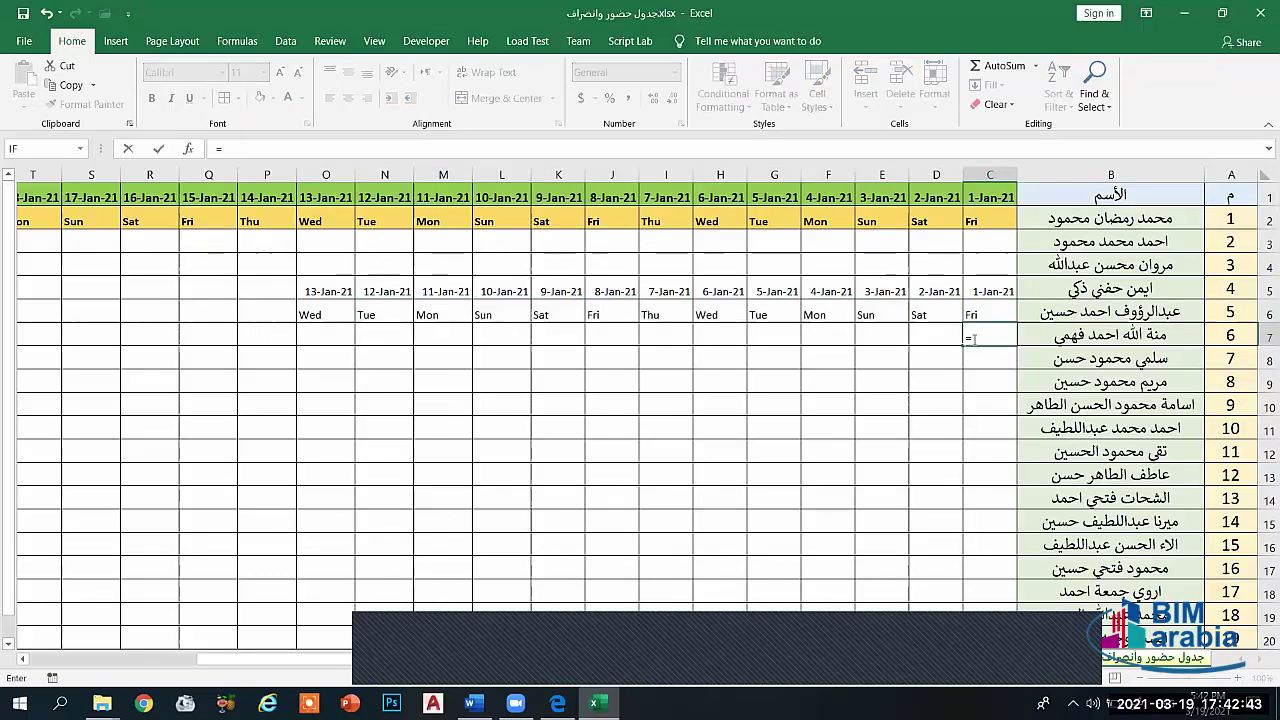
type("t")
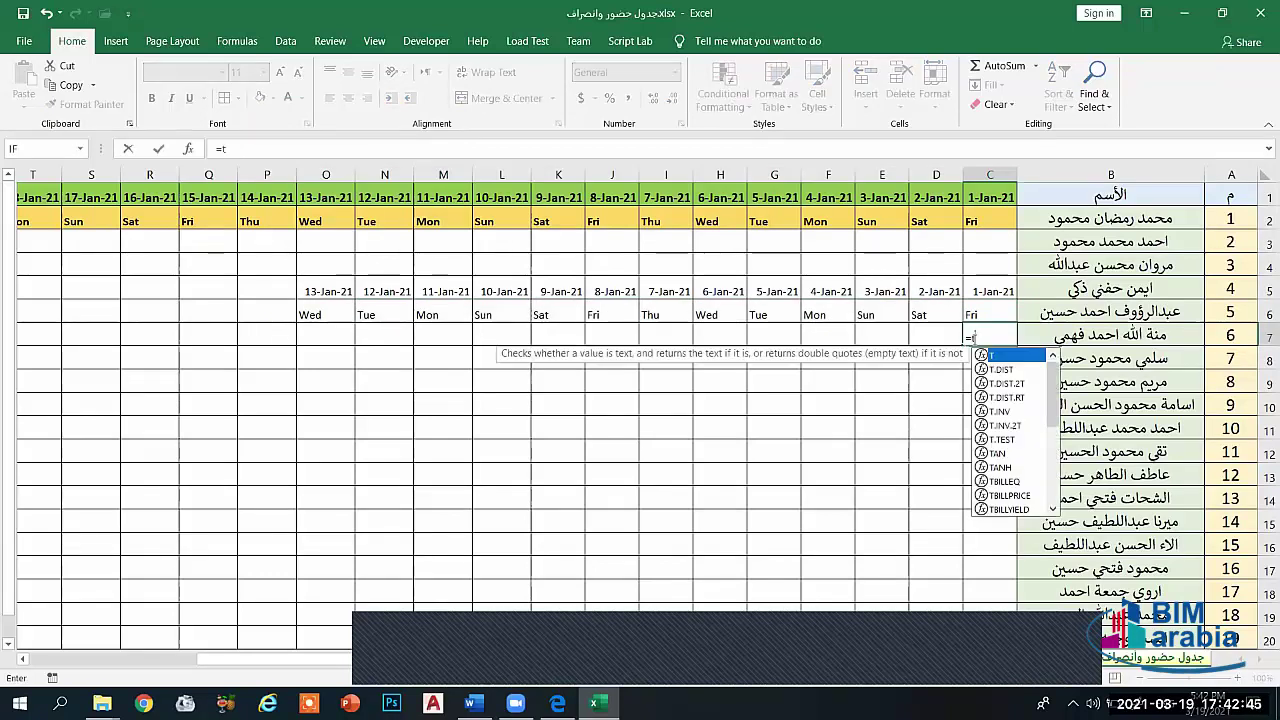
type("ext")
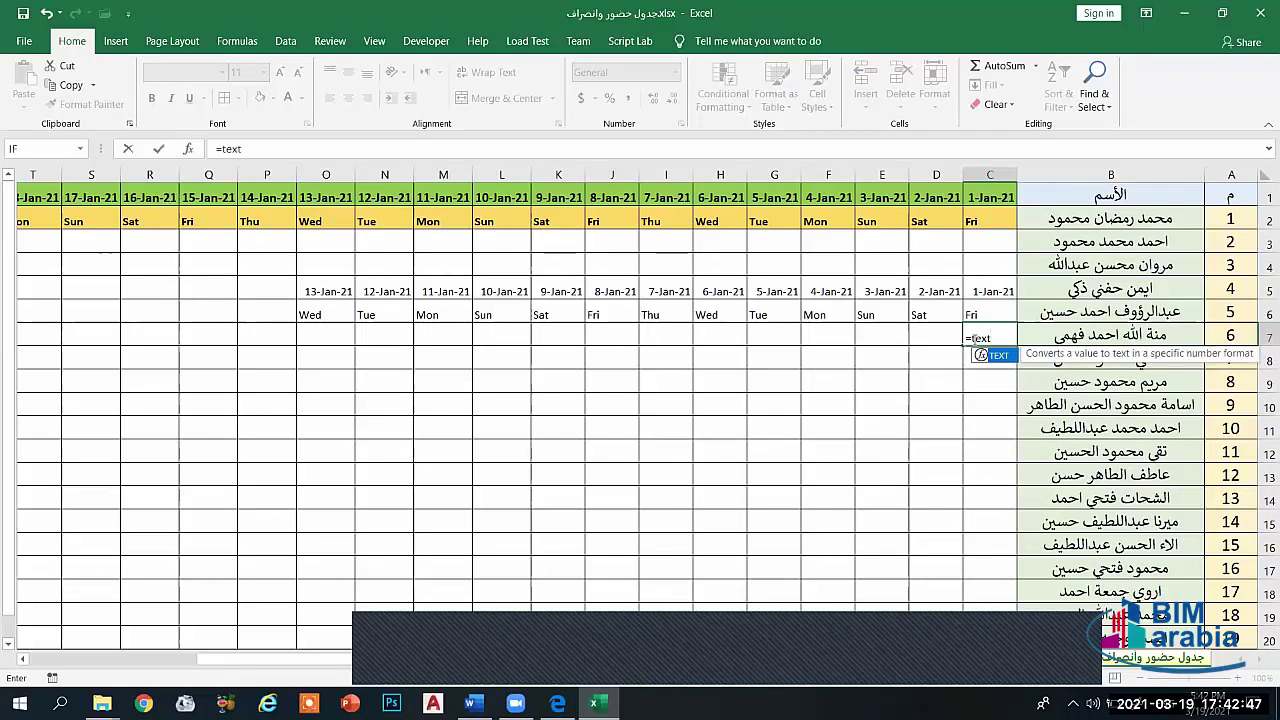
type("(")
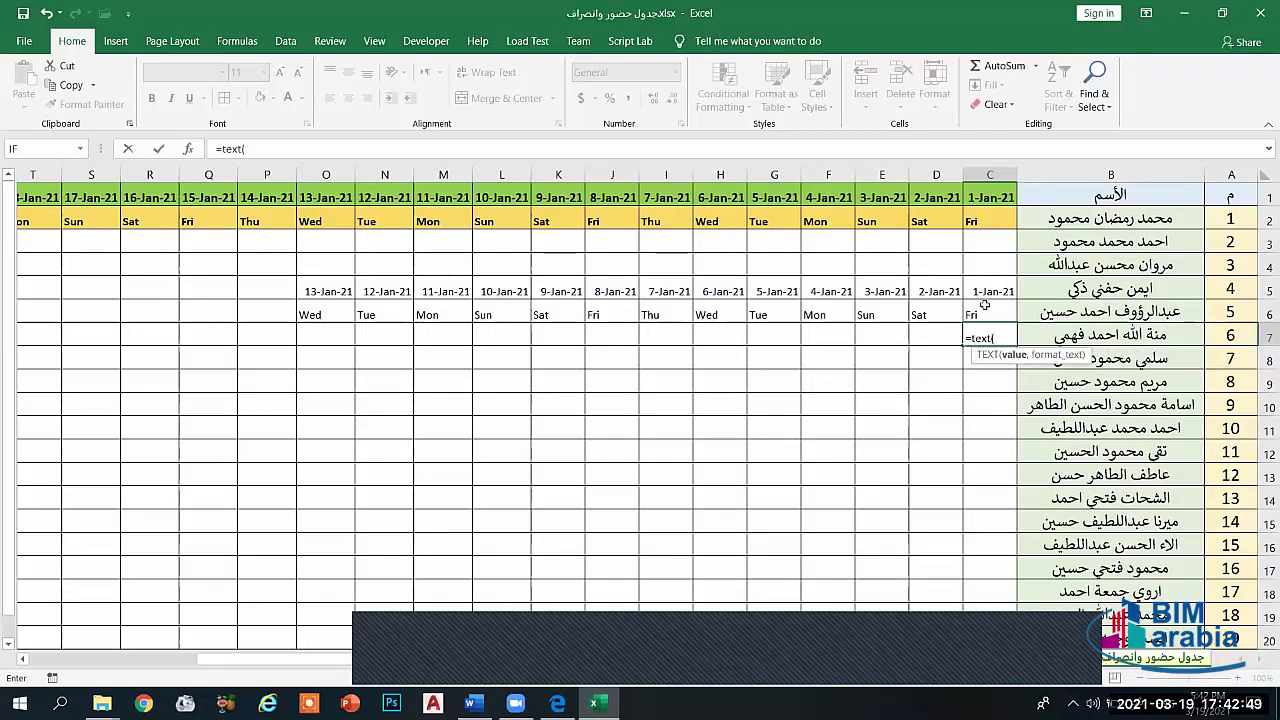
left_click(986, 292)
type(",")
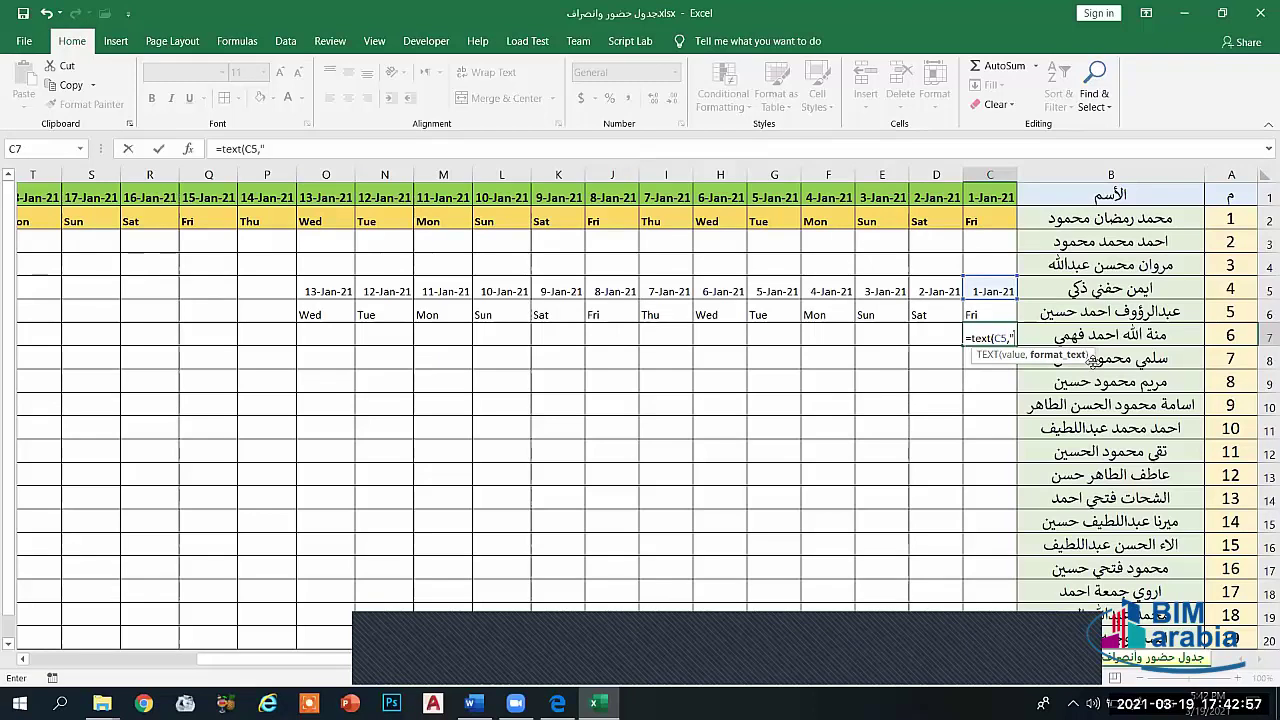
type("yyy")
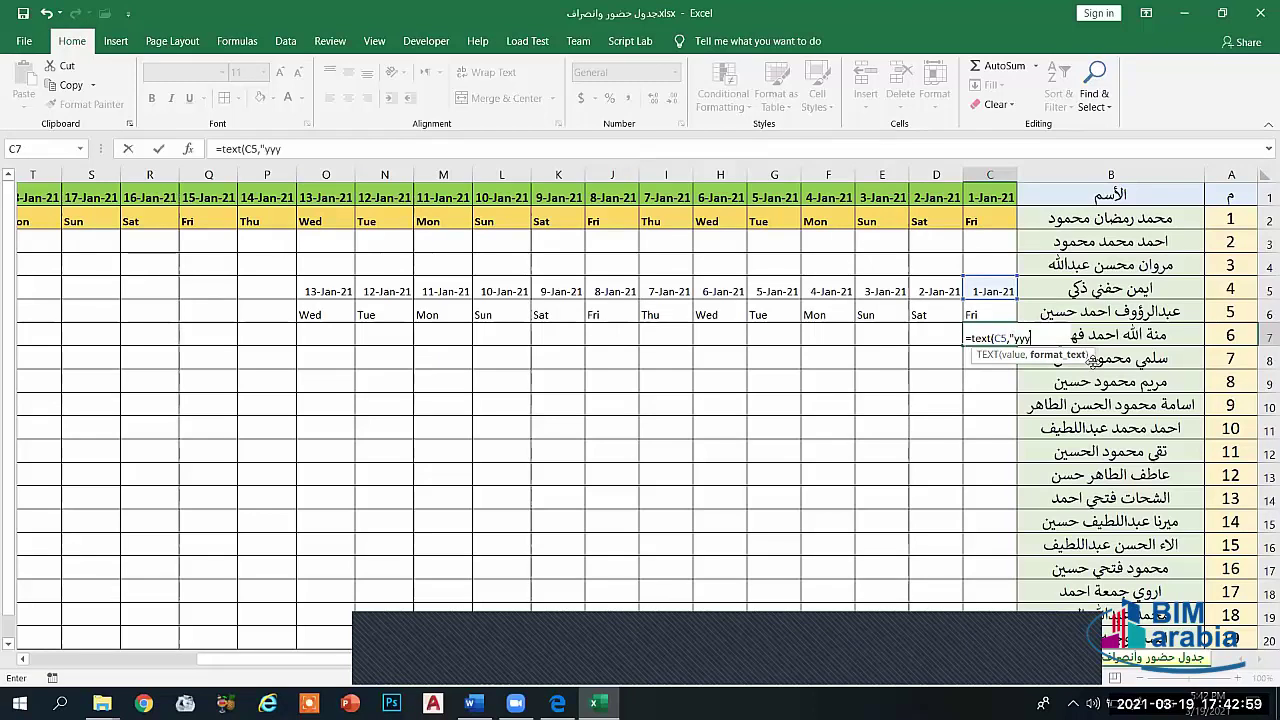
type("\"")
type(")")
key("Return")
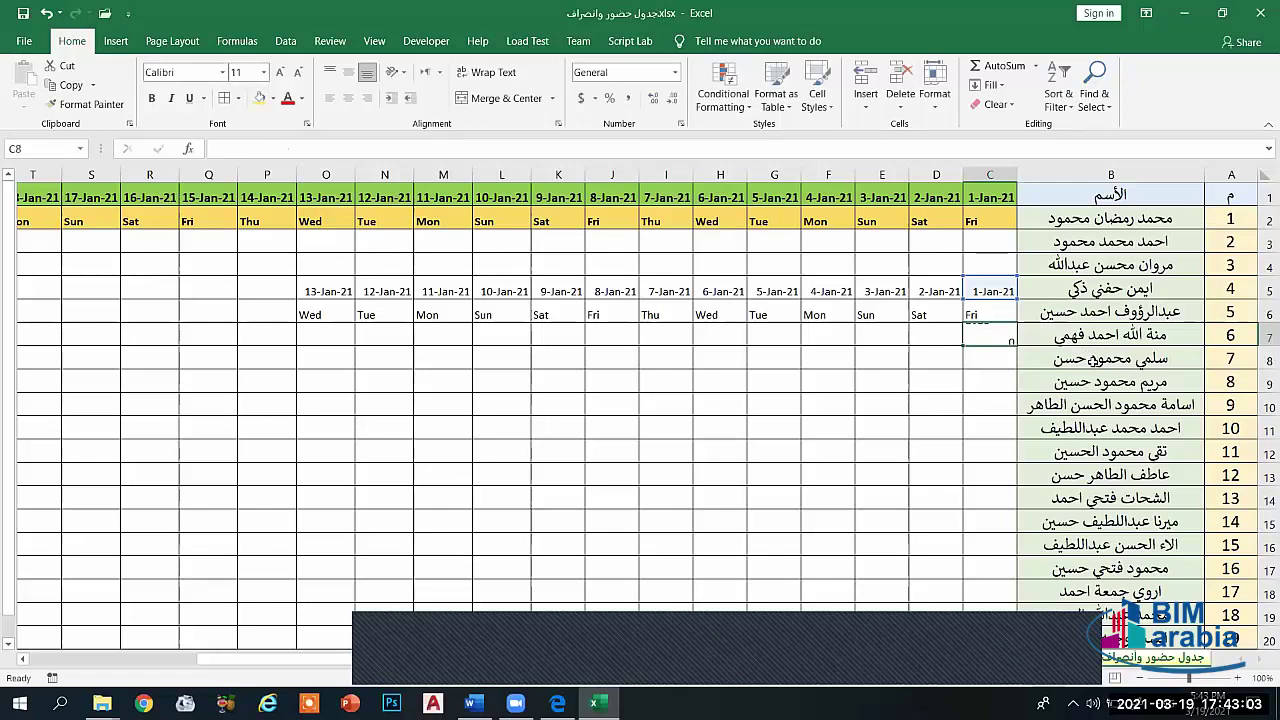
left_click(993, 336)
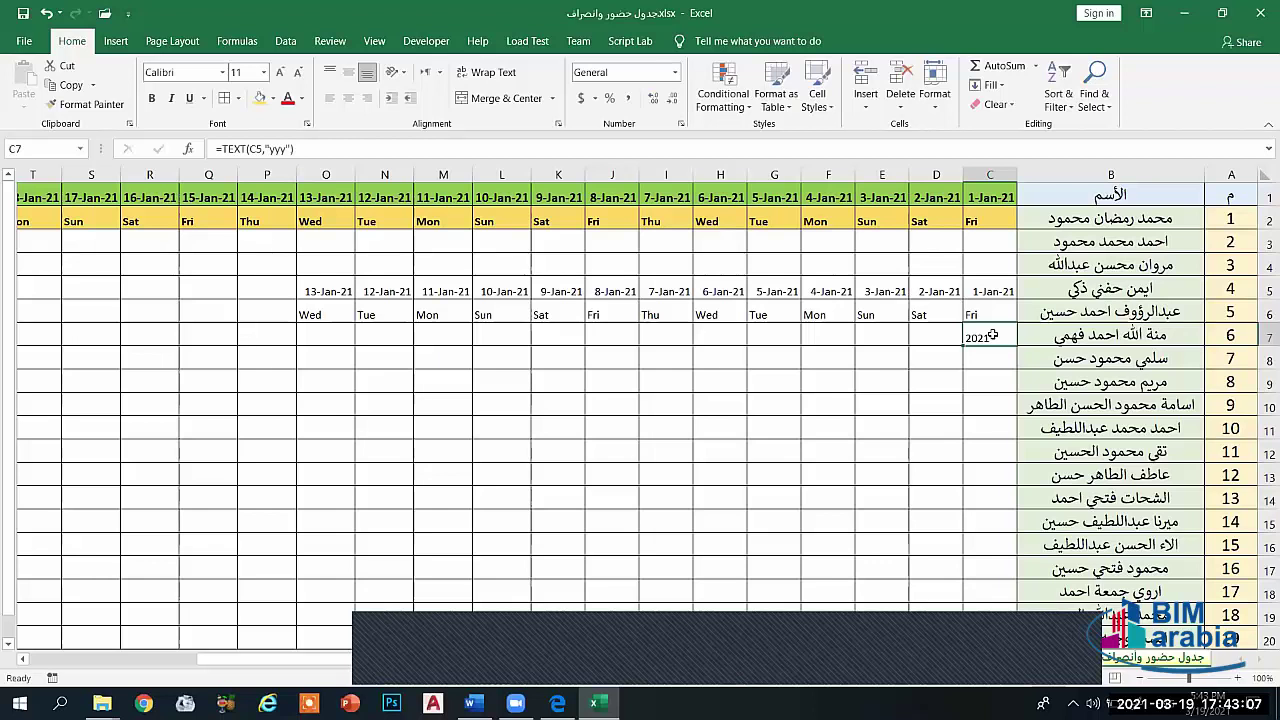
key("Delete")
left_click(981, 356)
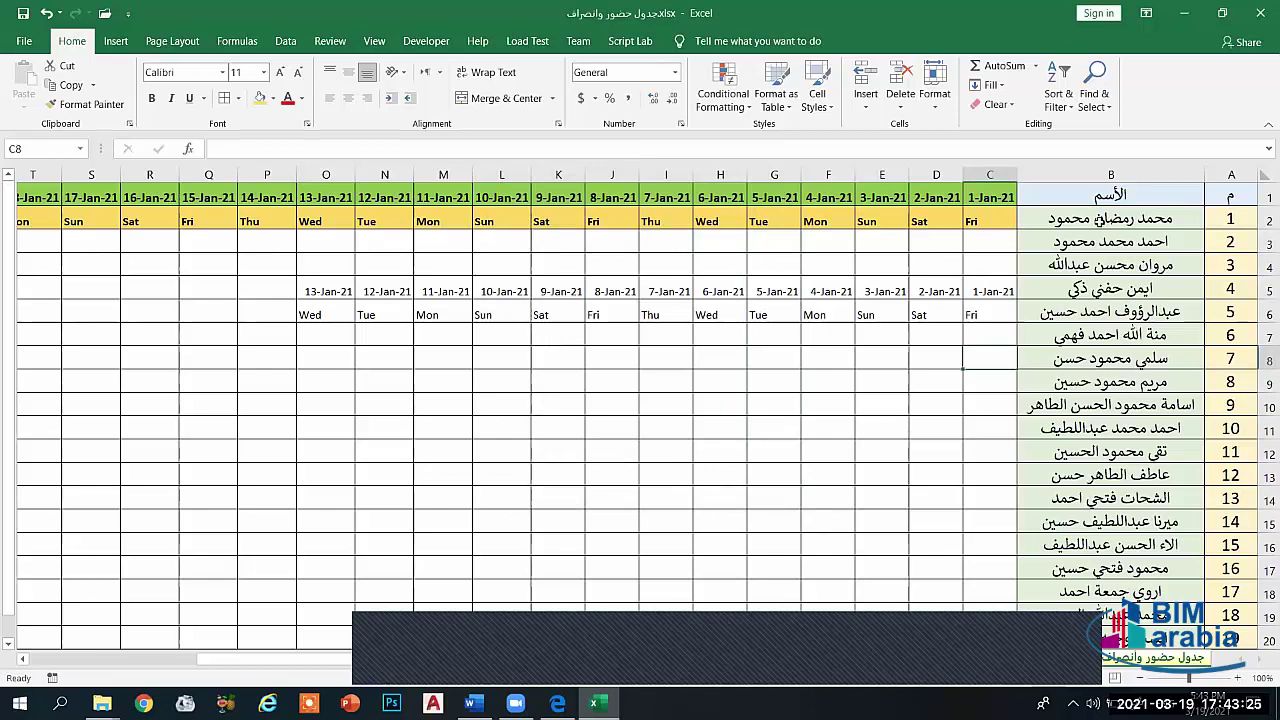
Clear the first student name in B2 and the stray 1 in A2.
left_click(1100, 218)
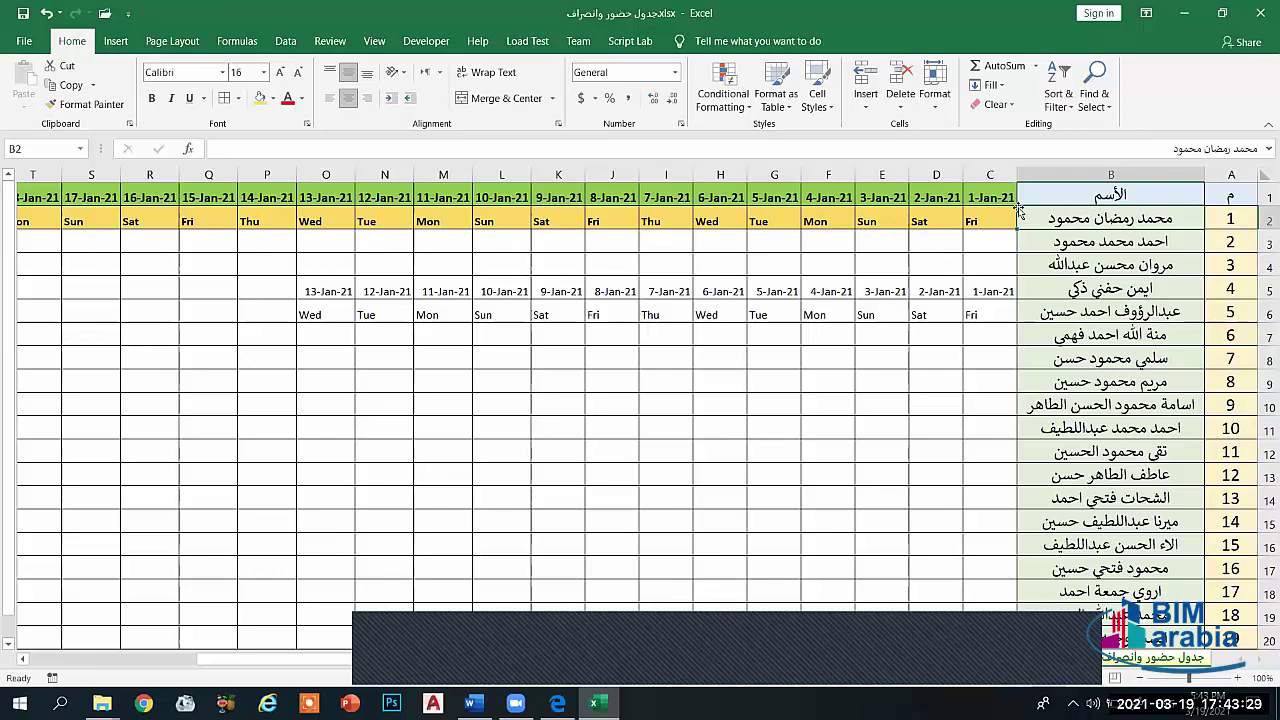
key("Delete")
left_click(1225, 225)
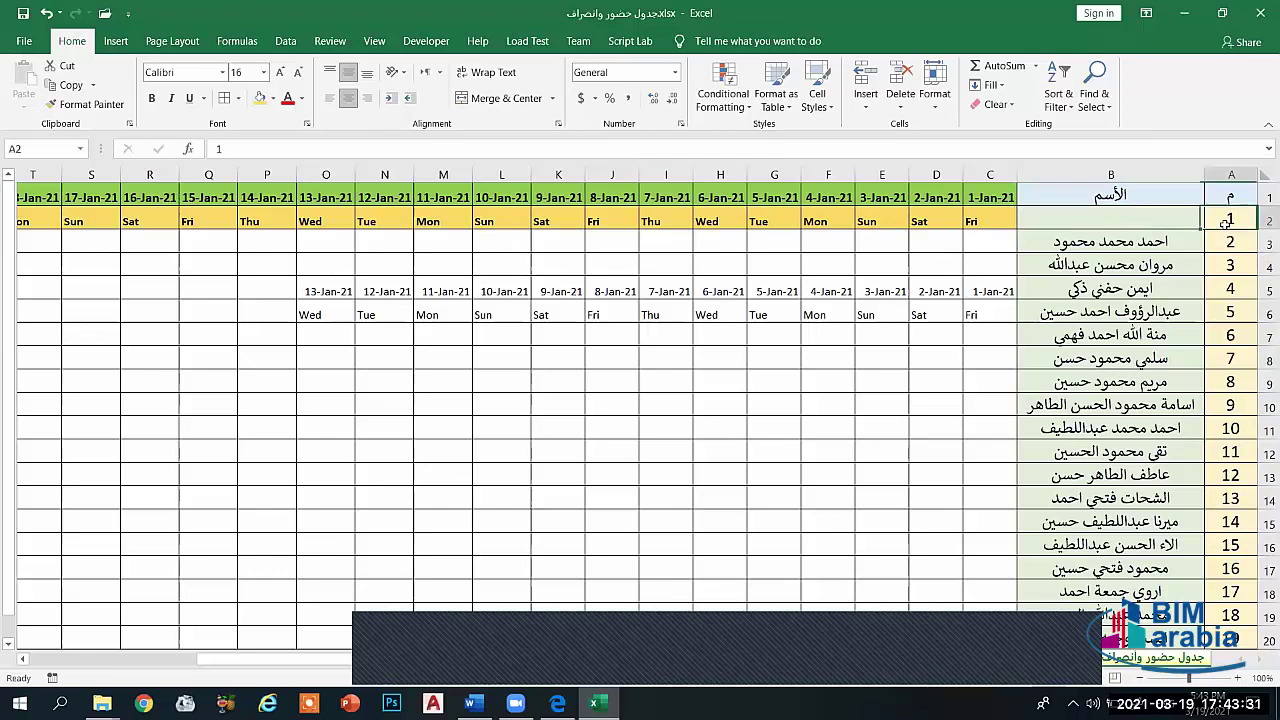
key("BackSpace")
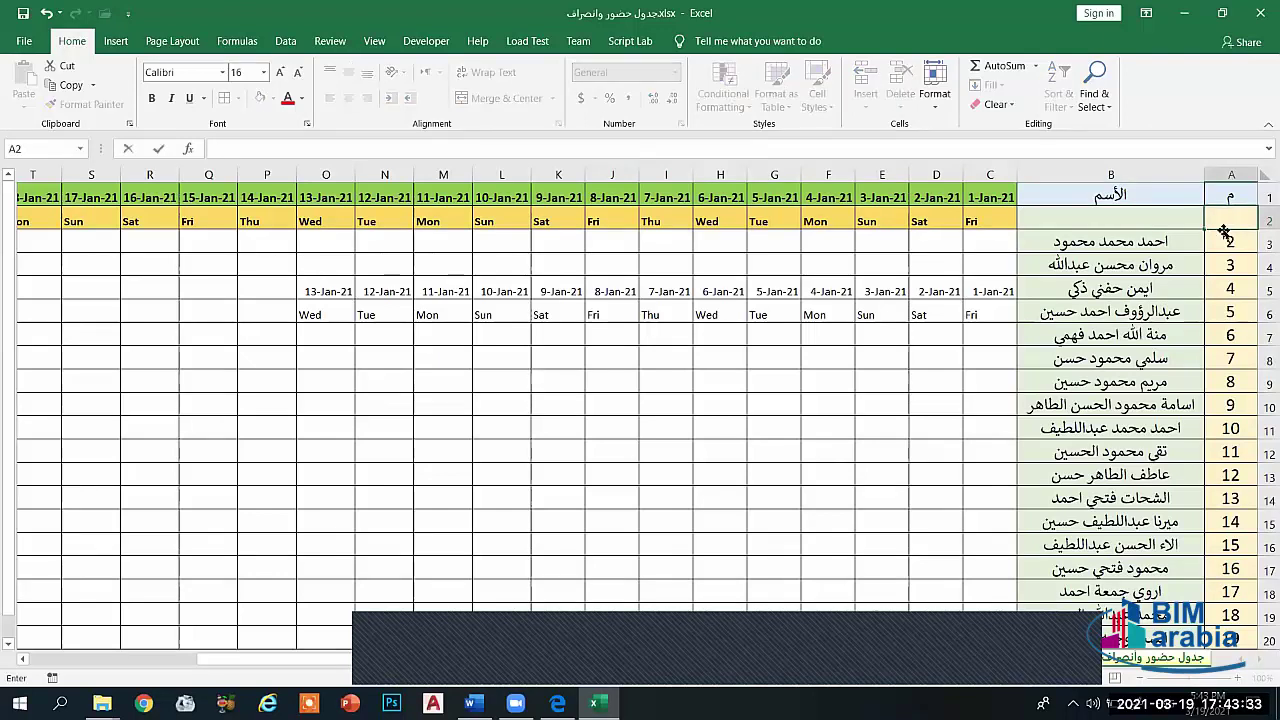
left_click(1112, 300)
Number the serial column 1 to 19 from A3 down to row 21 by filling the series.
left_click(1230, 240)
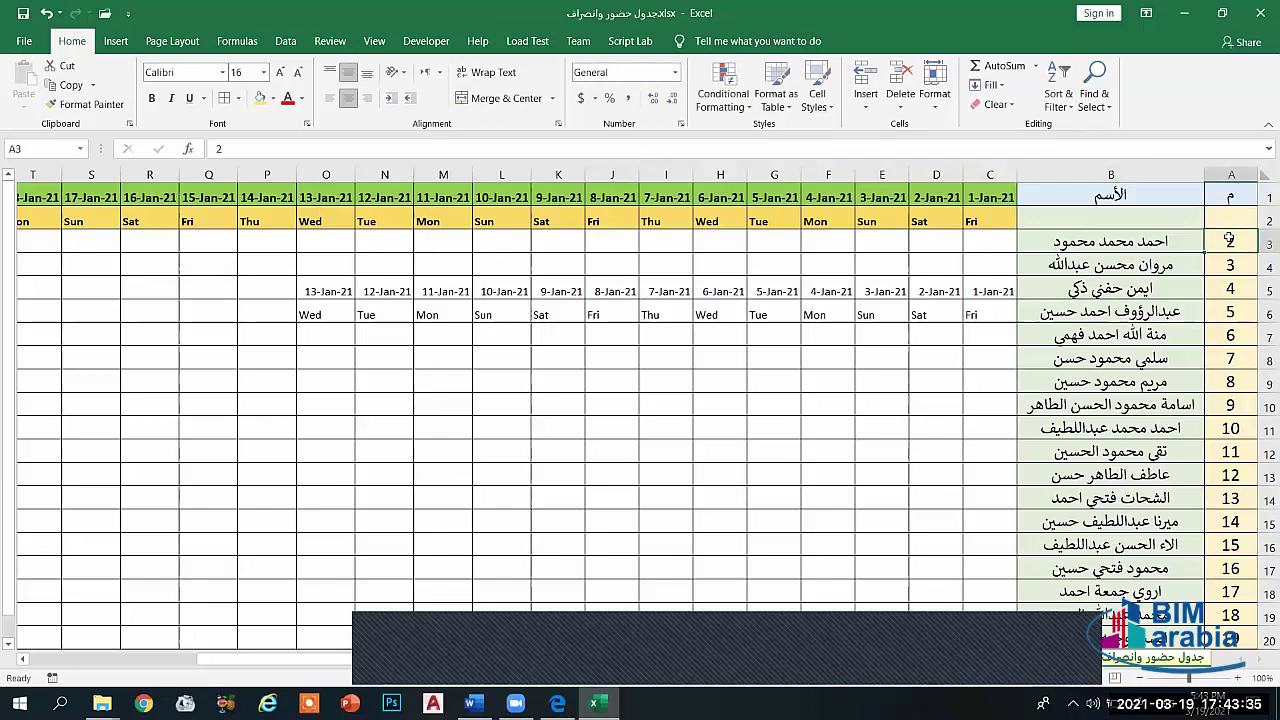
type("1")
left_click(1231, 262)
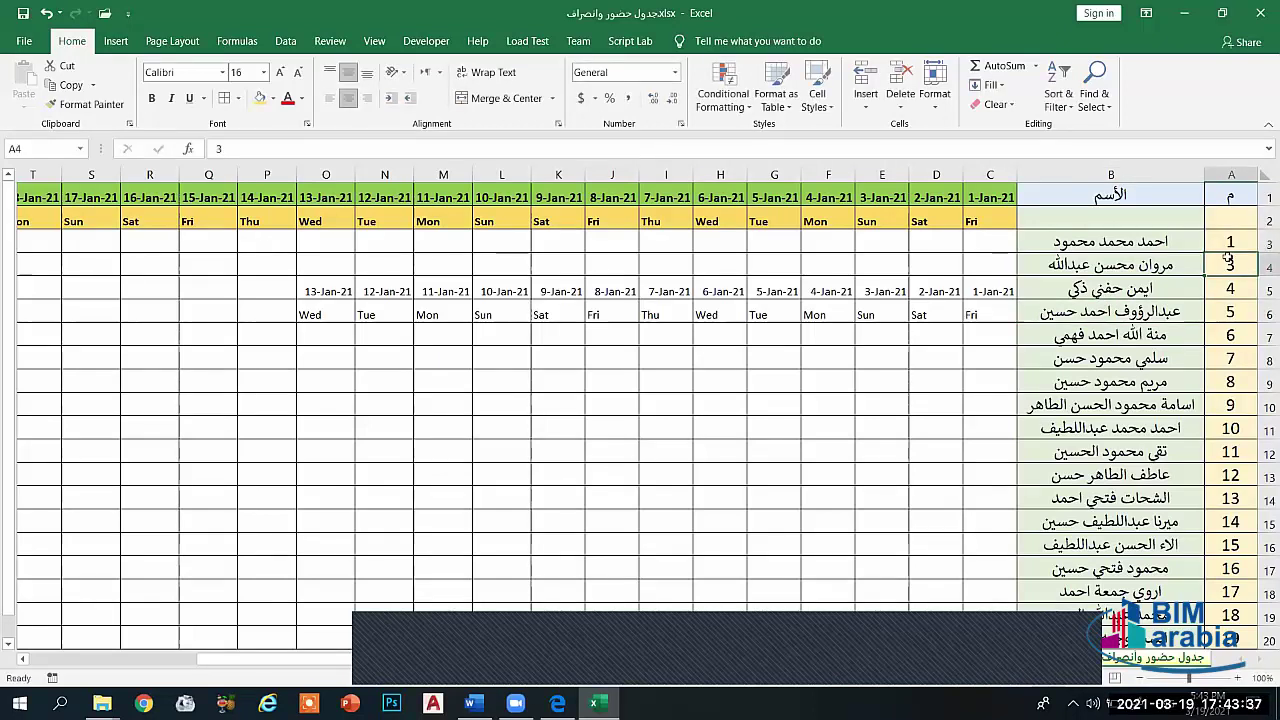
type("2")
left_click(1230, 285)
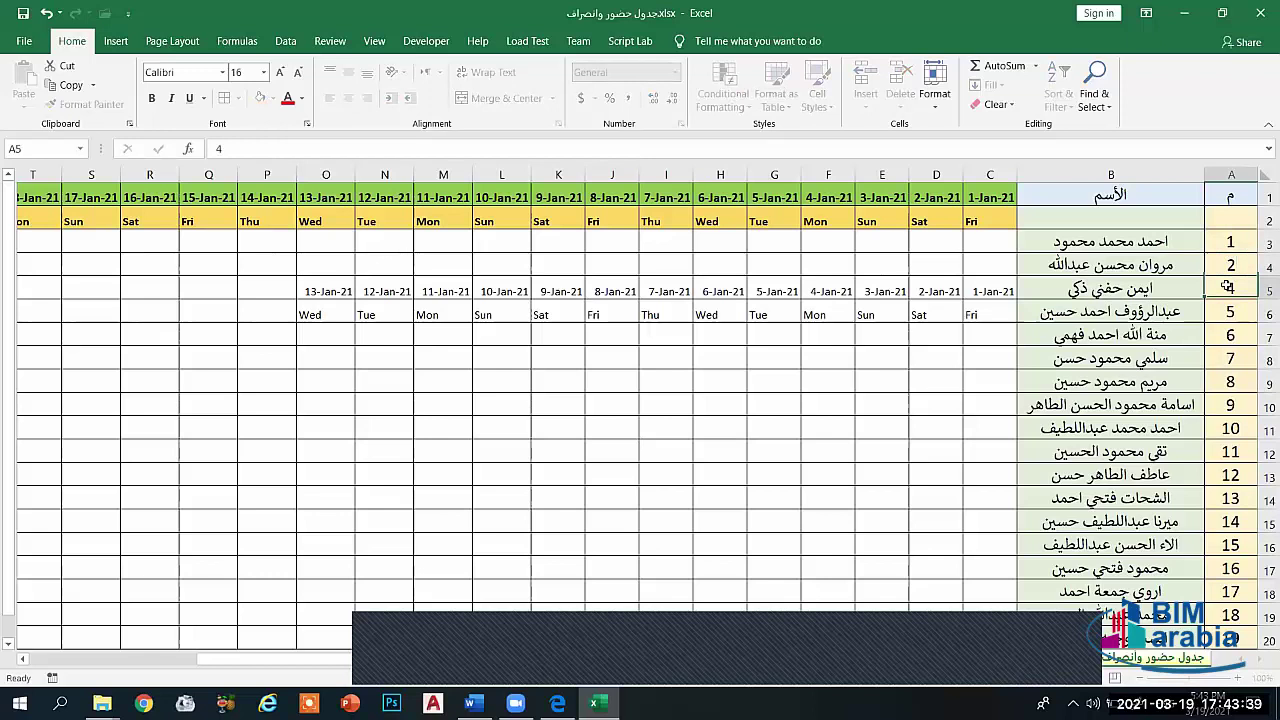
left_click(1222, 244)
left_click(1225, 265, "shift")
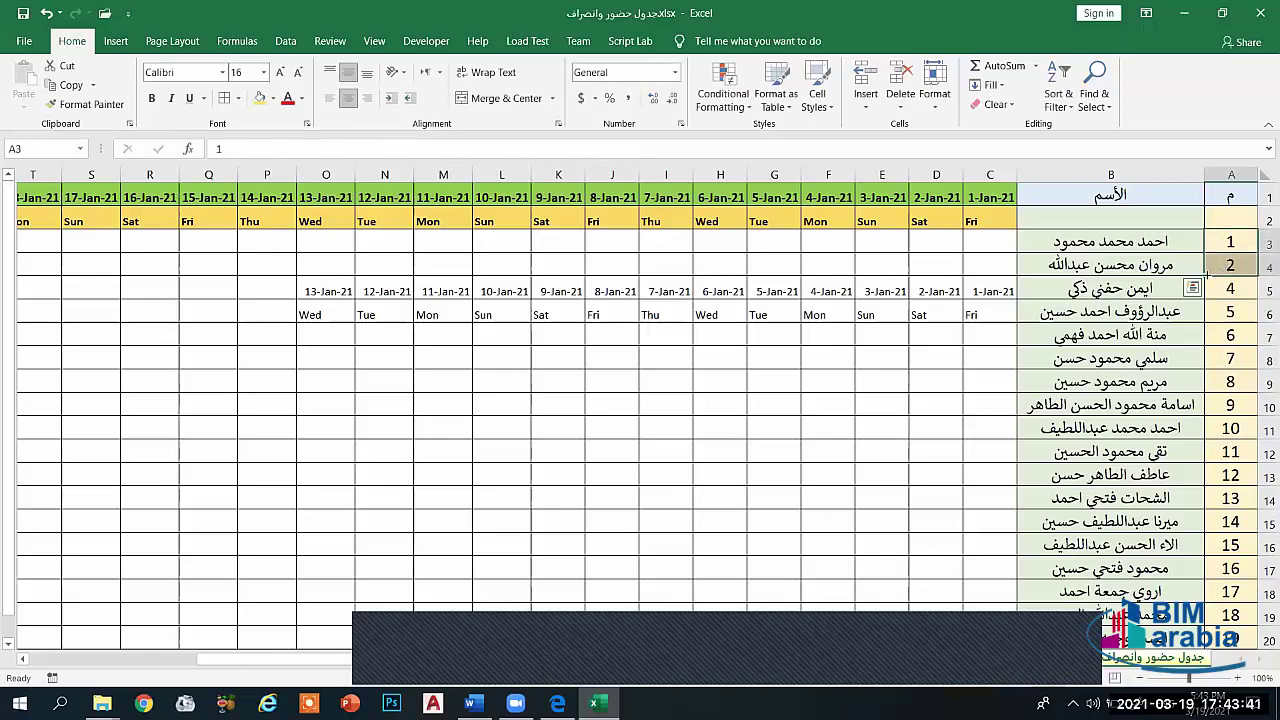
left_click_drag(1257, 276, 1208, 516)
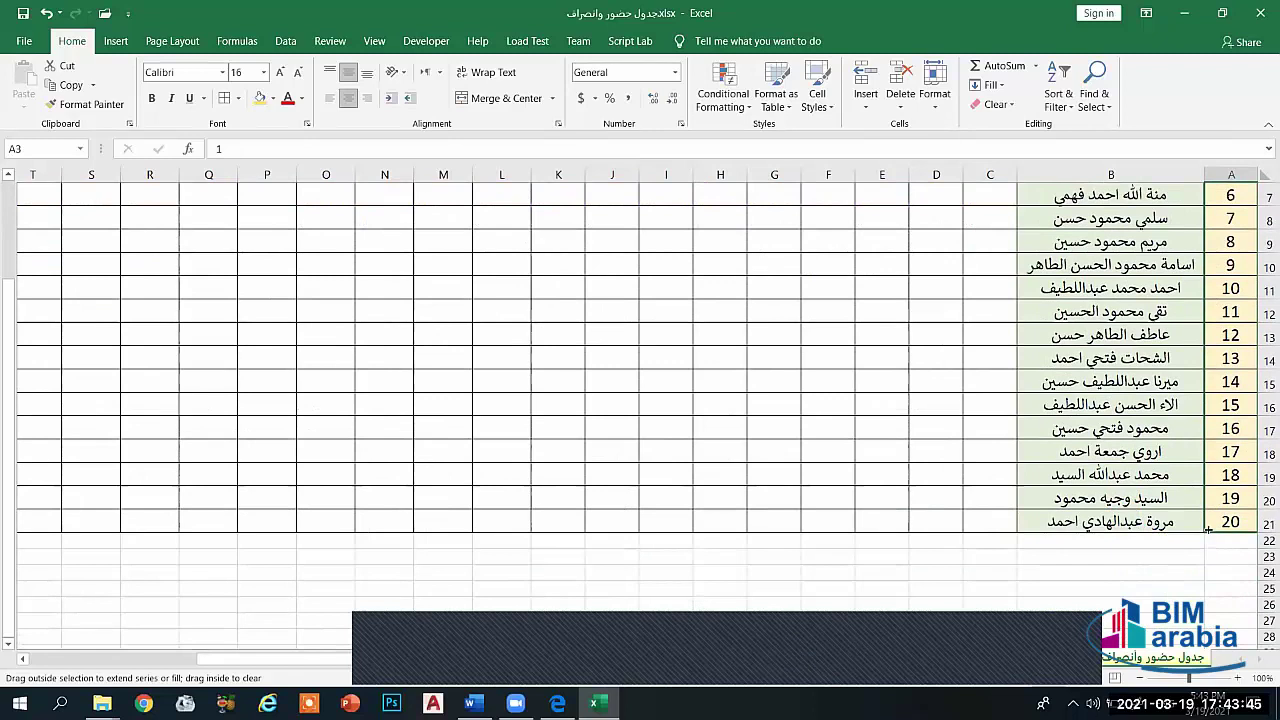
left_click_drag(1208, 516, 1222, 532)
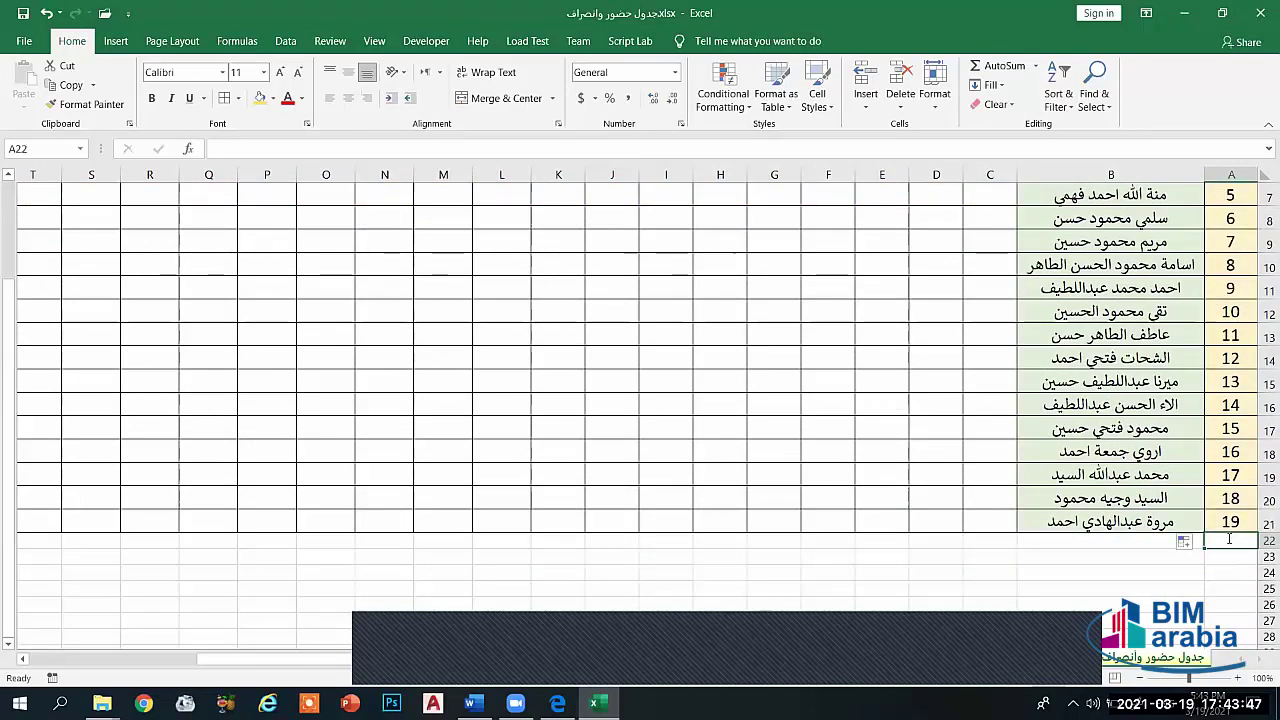
Enter serial 20 in A22 and a twentieth student's name in B22.
type("20")
left_click(1165, 540)
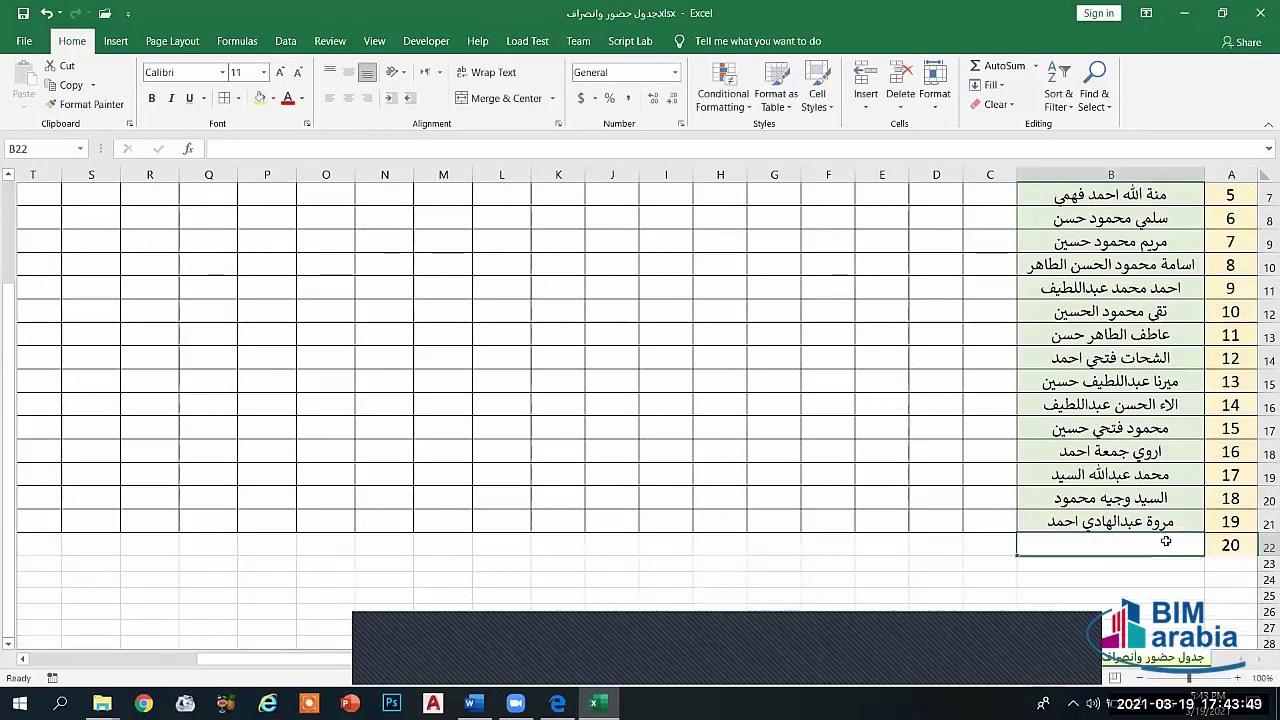
type("اما")
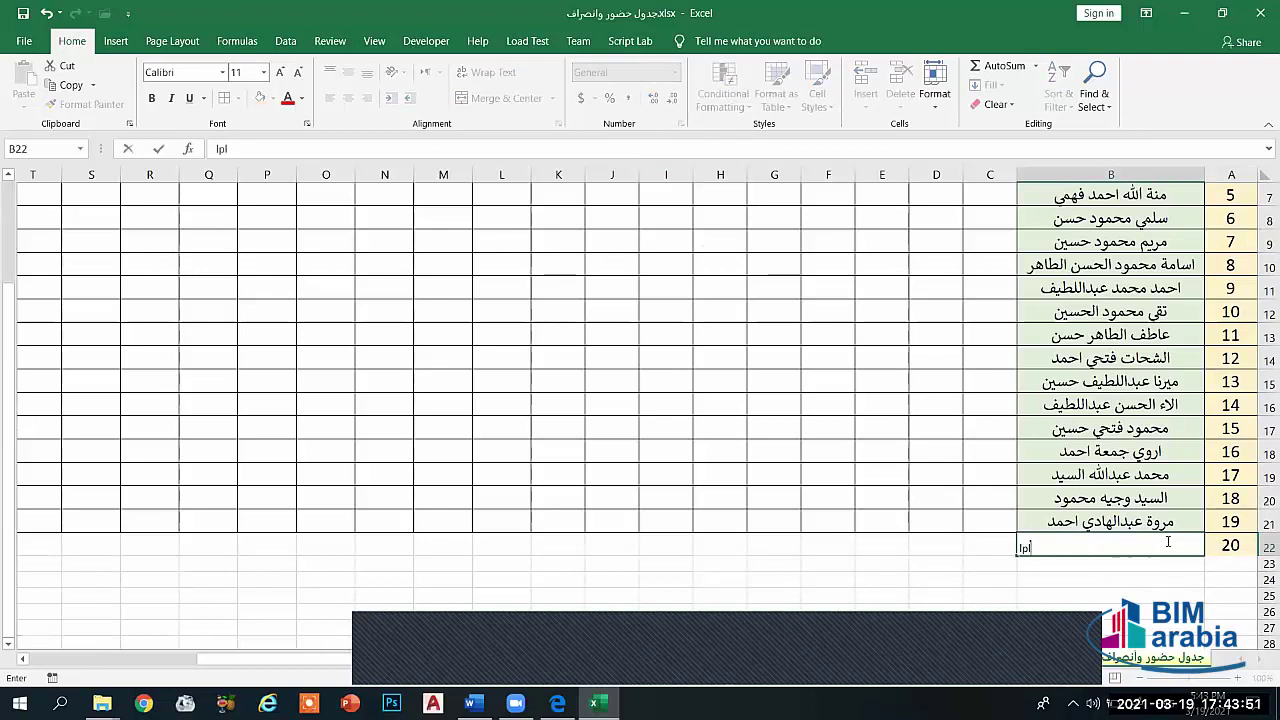
type("] vlqhk")
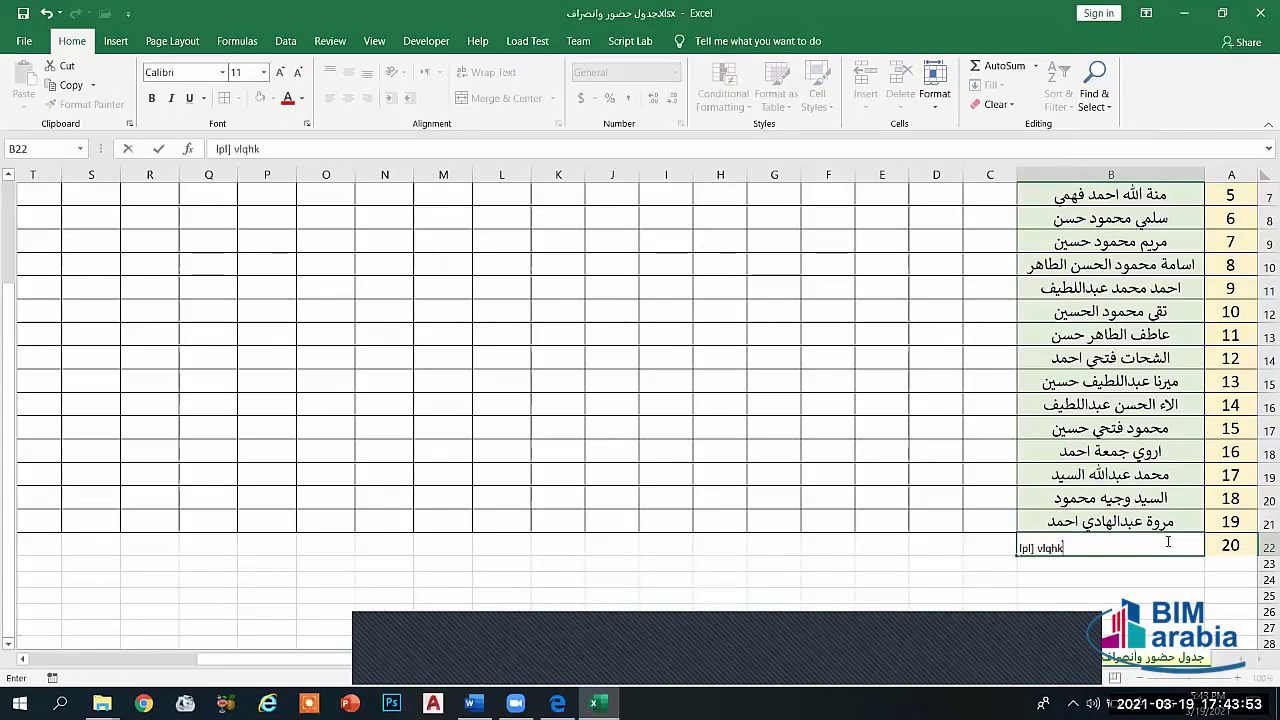
key("BackSpace")
key("BackSpace")
key("BackSpace")
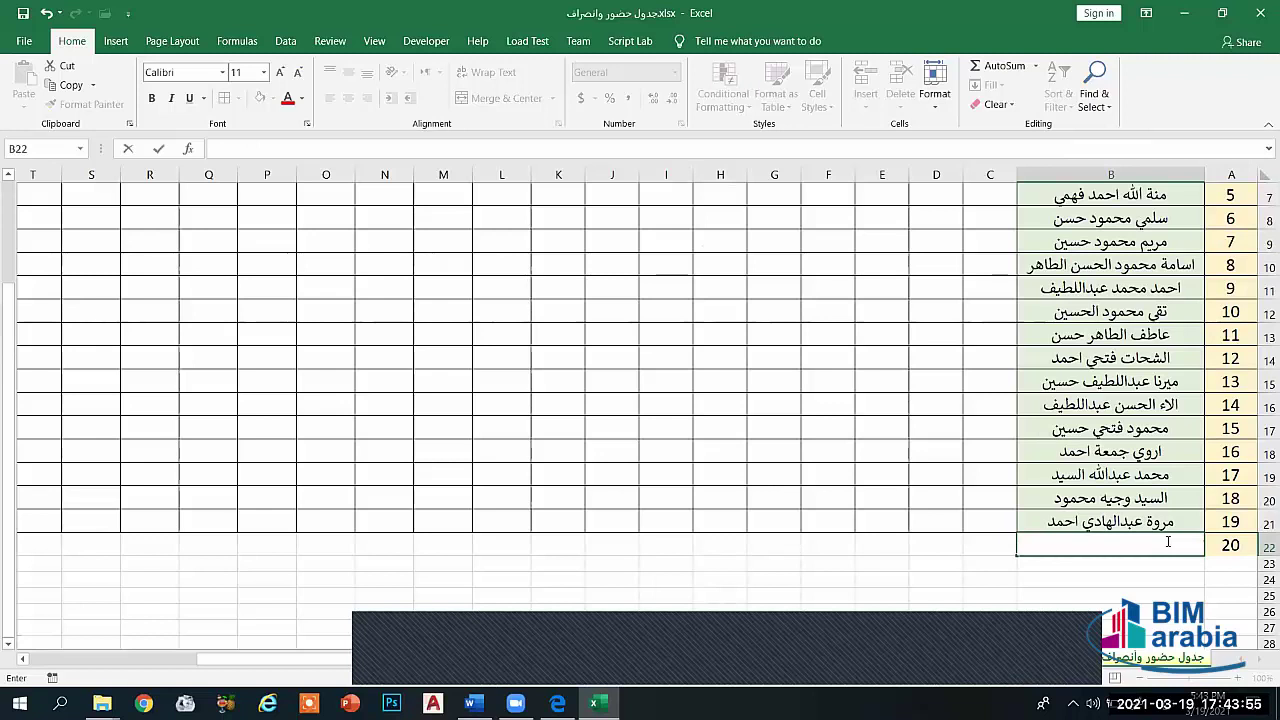
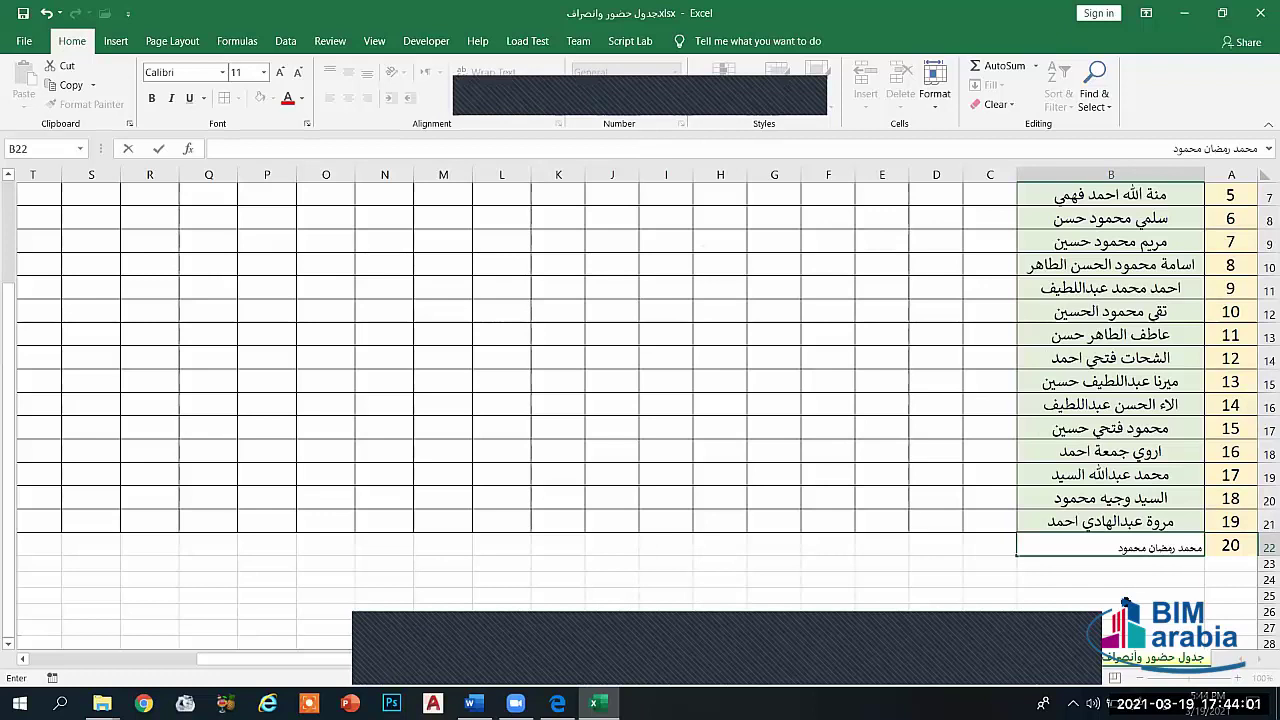
key("Return")
left_click(1130, 545)
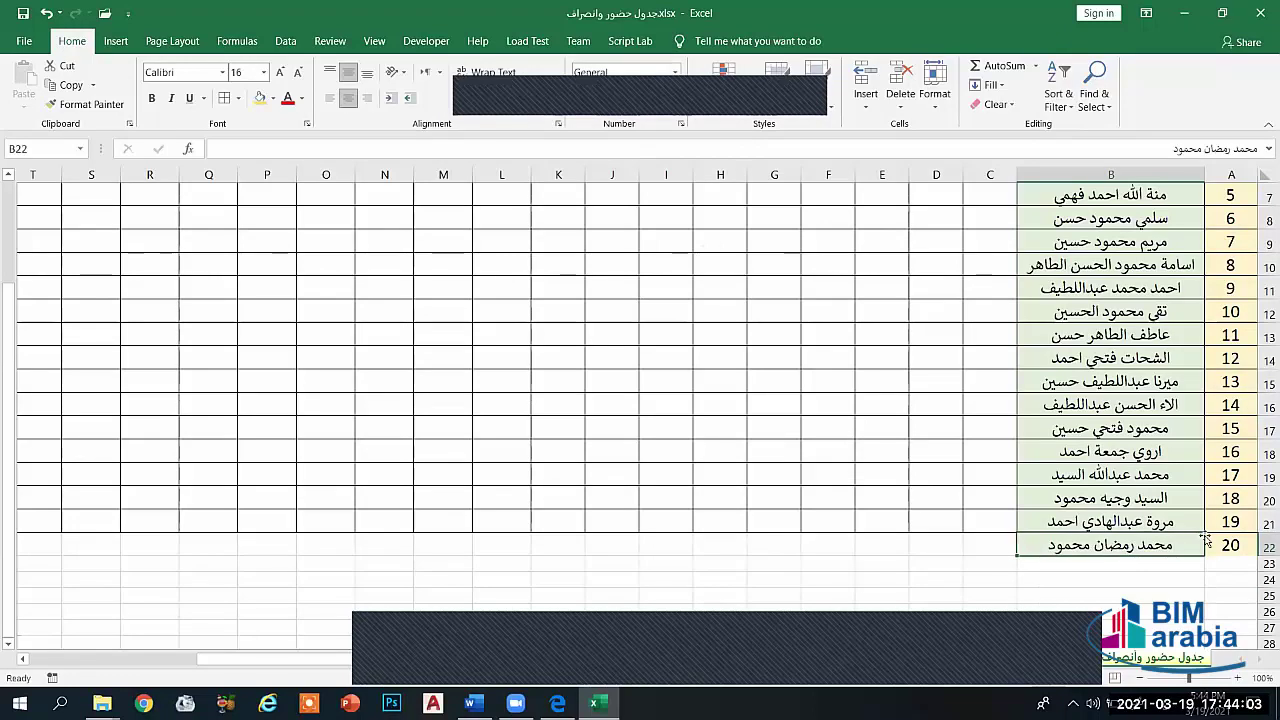
Apply All Borders to row 22 across all the day columns.
left_click_drag(1225, 545, 880, 598)
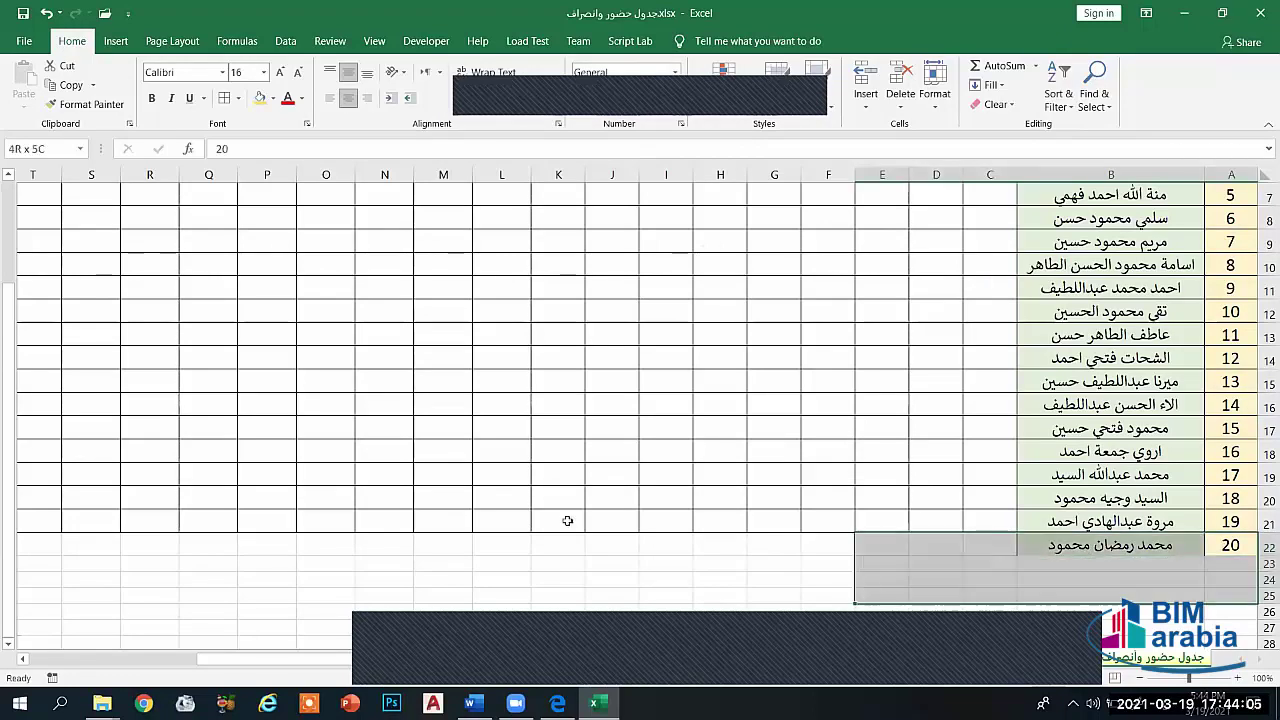
mouse_move(567, 520)
left_mouse_down()
mouse_move(4, 548)
mouse_move(219, 515)
mouse_move(163, 543)
left_mouse_up()
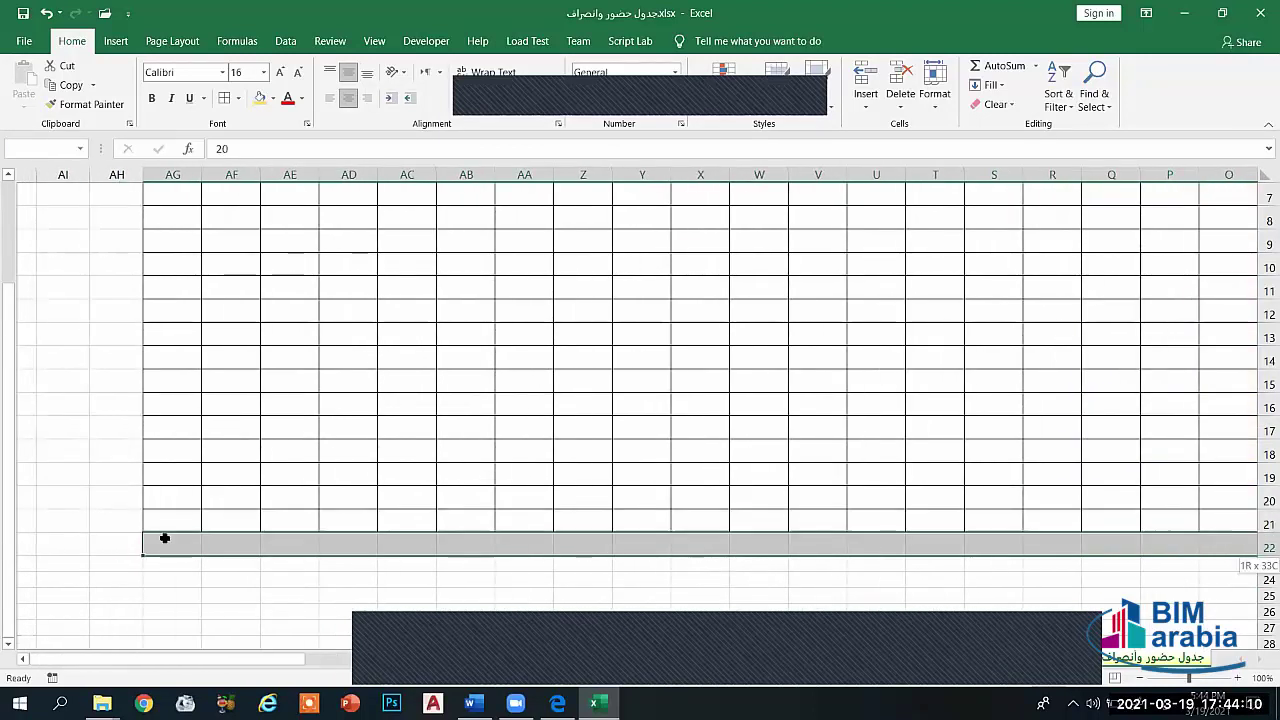
left_click(222, 103)
scroll(469, 317, "right", 10)
left_click(737, 428)
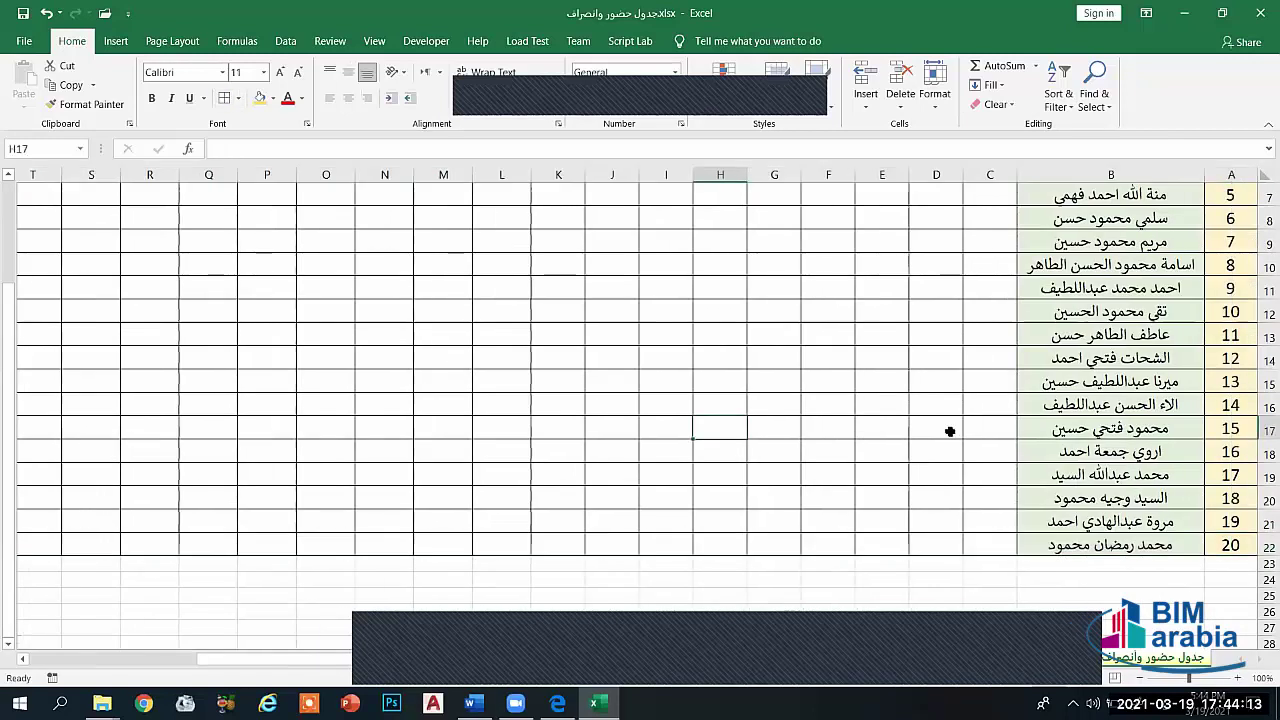
Clear the helper date and weekday rows 5–6 across the grid.
left_click(950, 431)
key("Up")
key("Up")
key("Up")
key("Up")
key("Up")
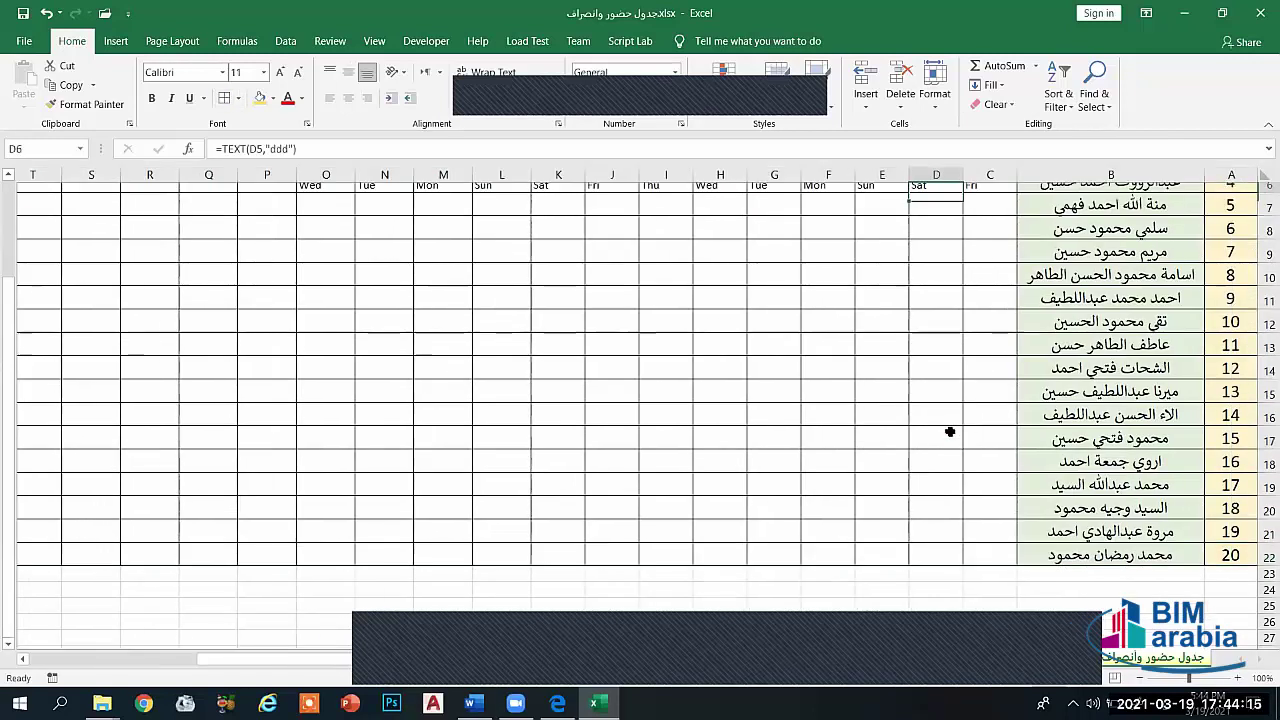
key("Up")
key("Up")
key("Up")
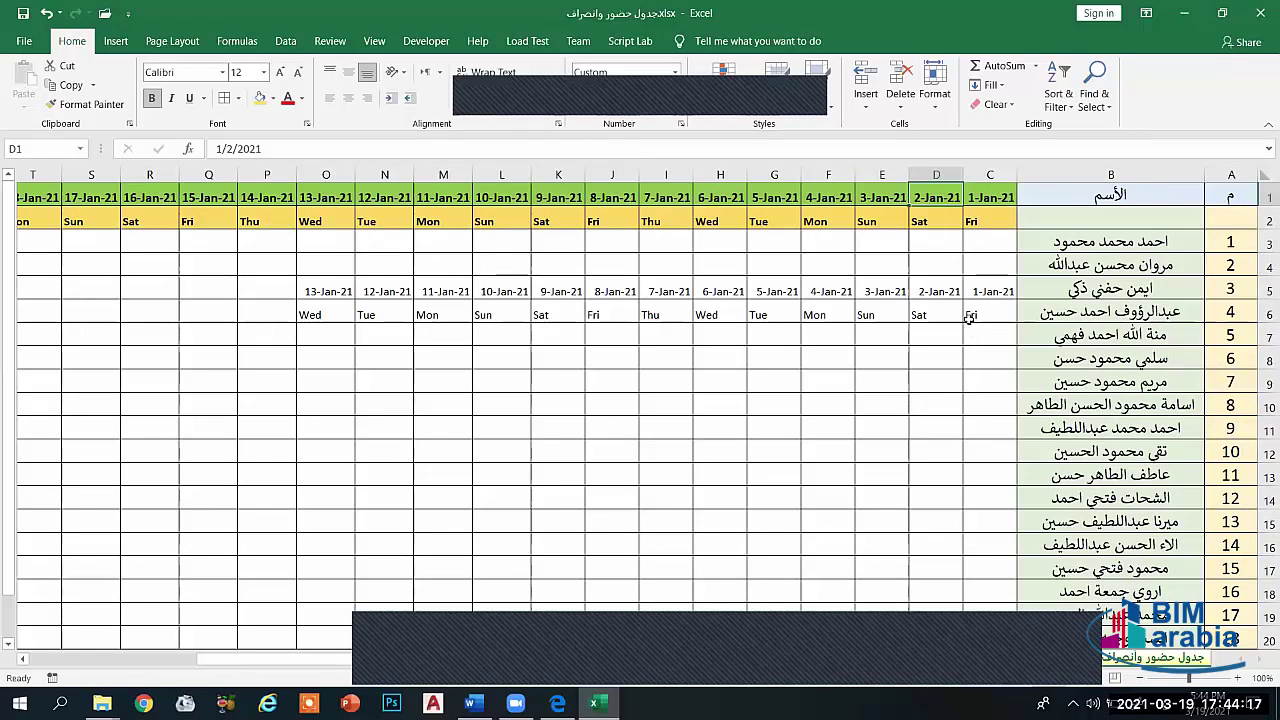
left_click_drag(980, 292, 334, 315)
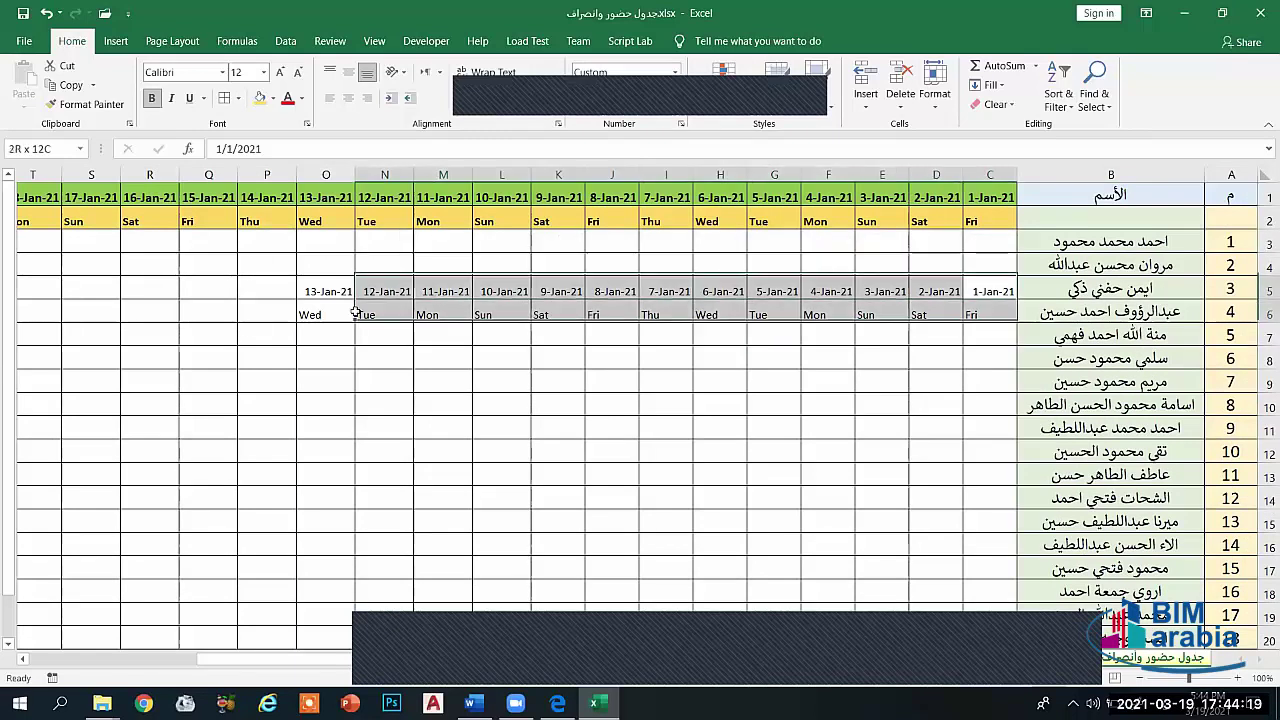
key("Delete")
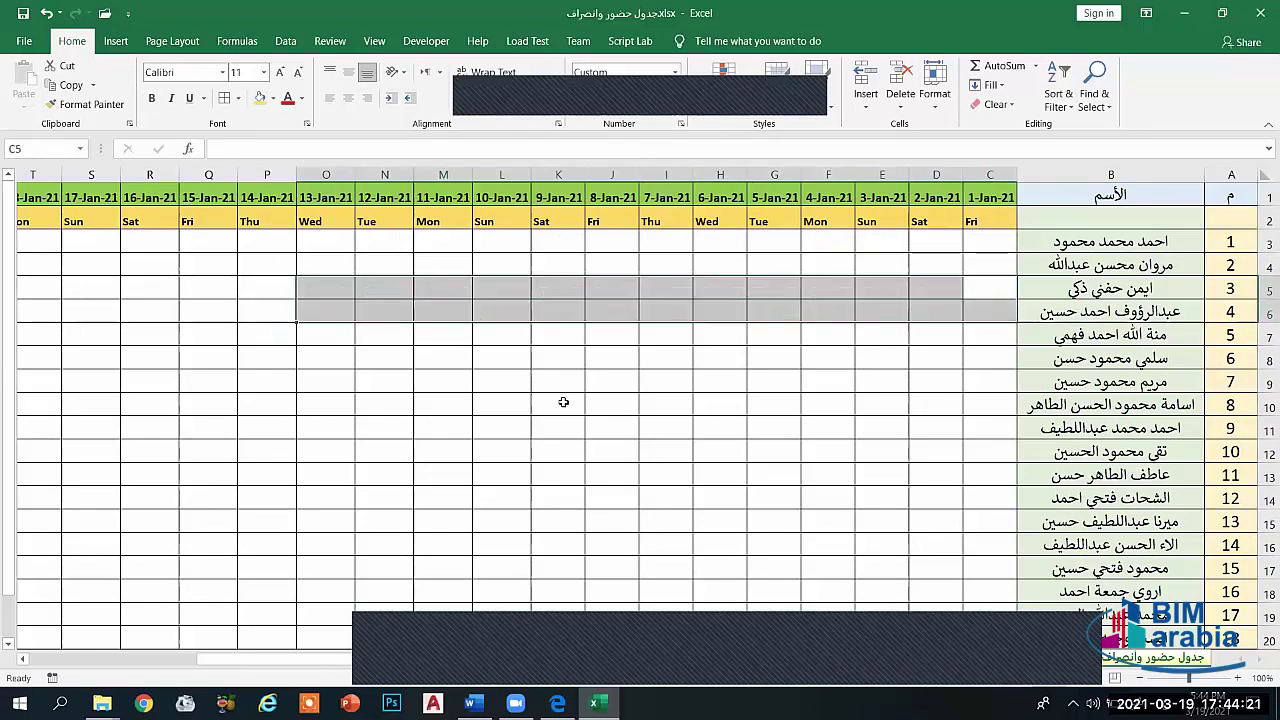
left_click(720, 428)
Merge cells A2 and B2 with Merge & Center.
left_click(1052, 215)
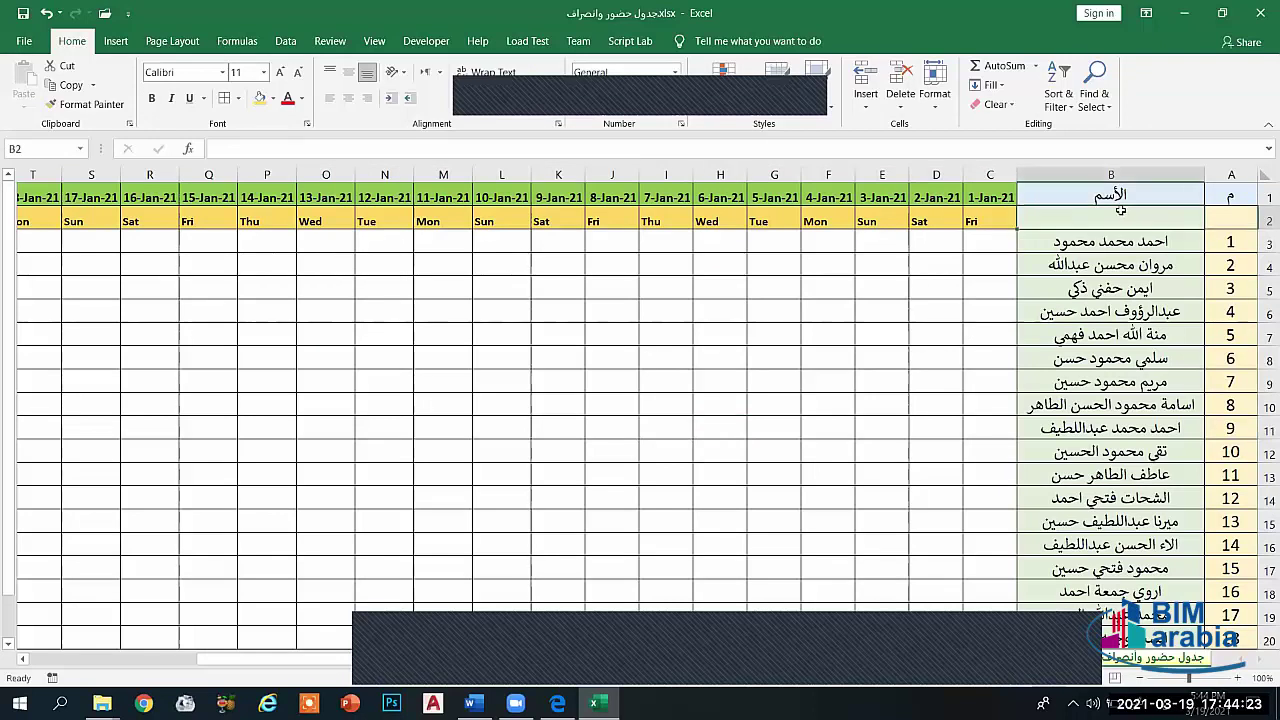
left_click(1212, 212, "shift")
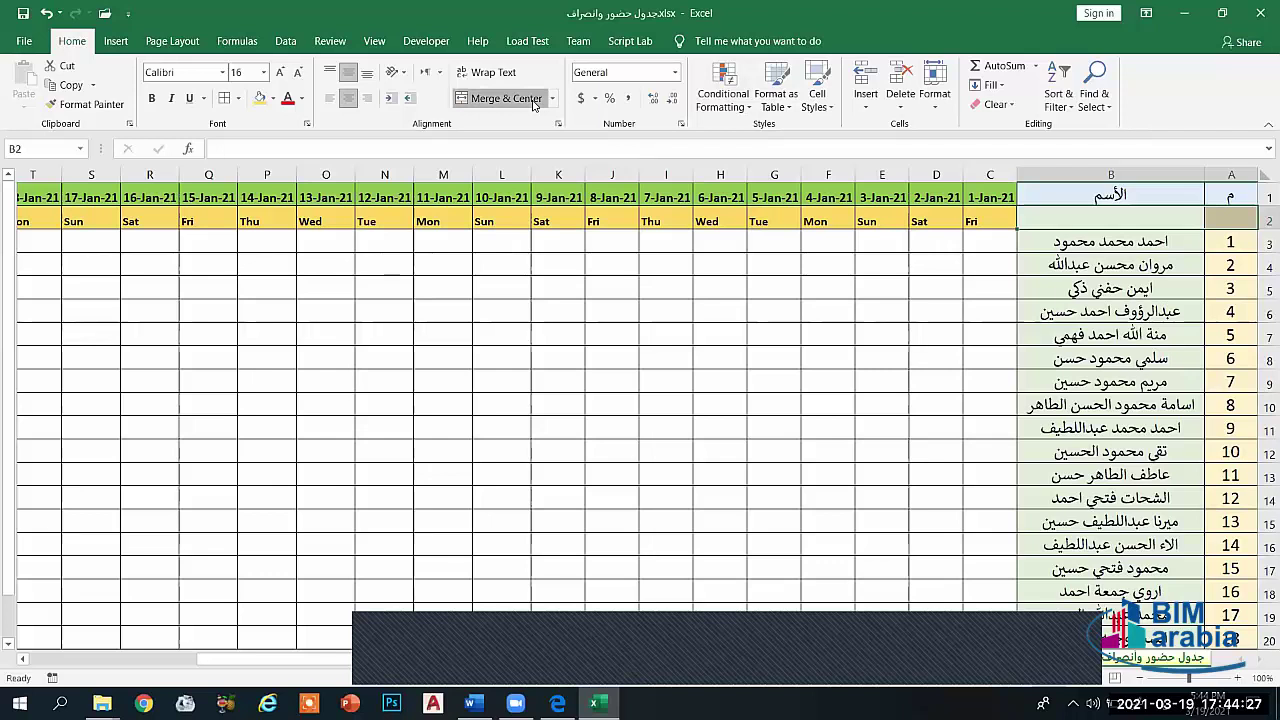
left_click(525, 98)
left_click(948, 304)
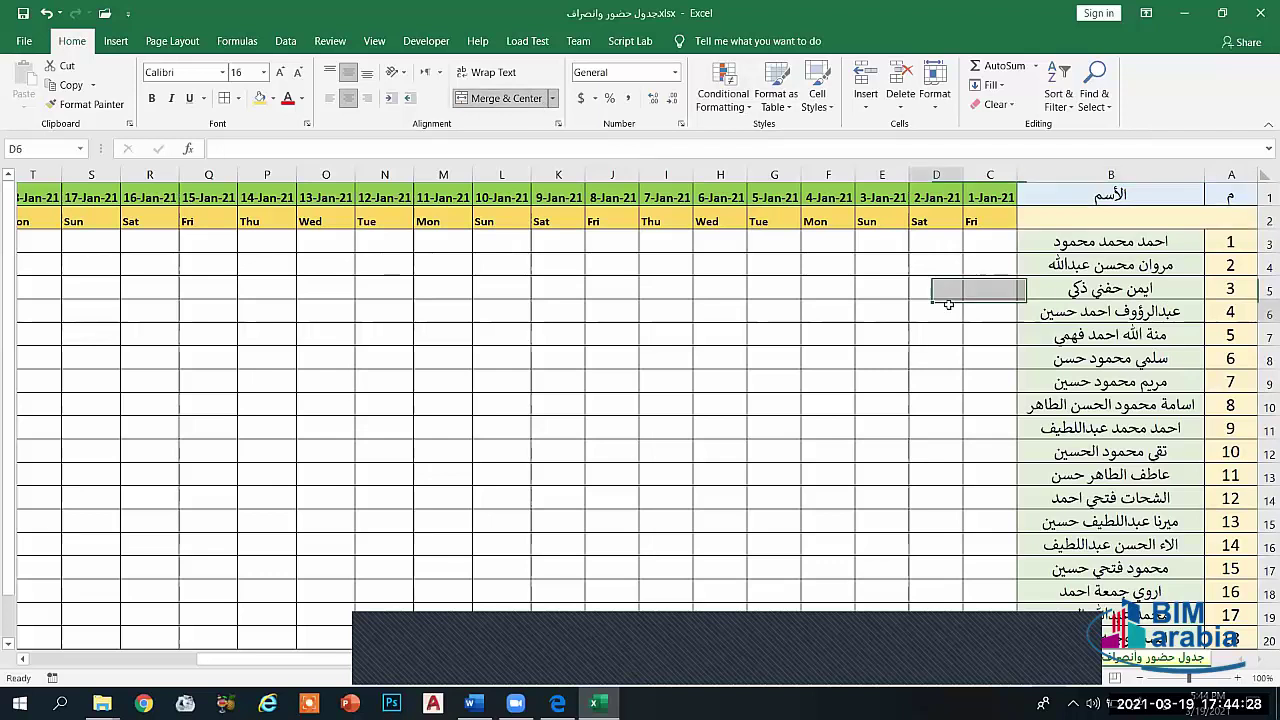
left_click(982, 244)
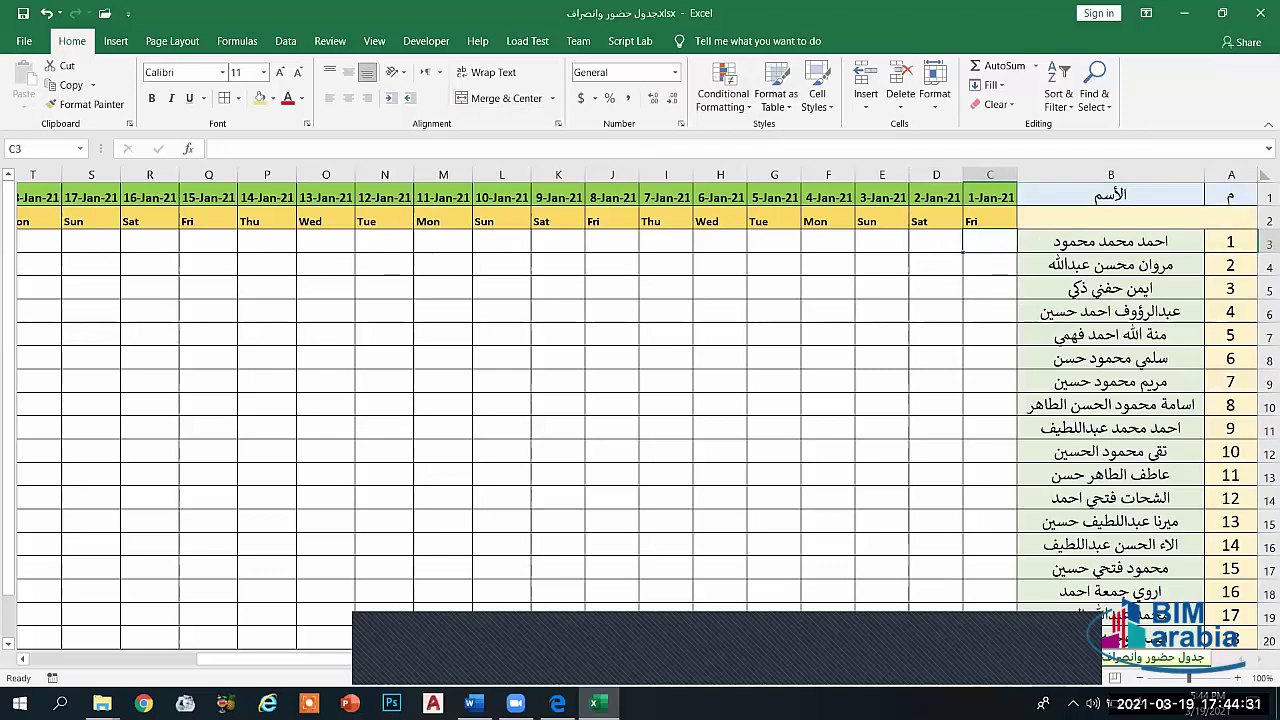
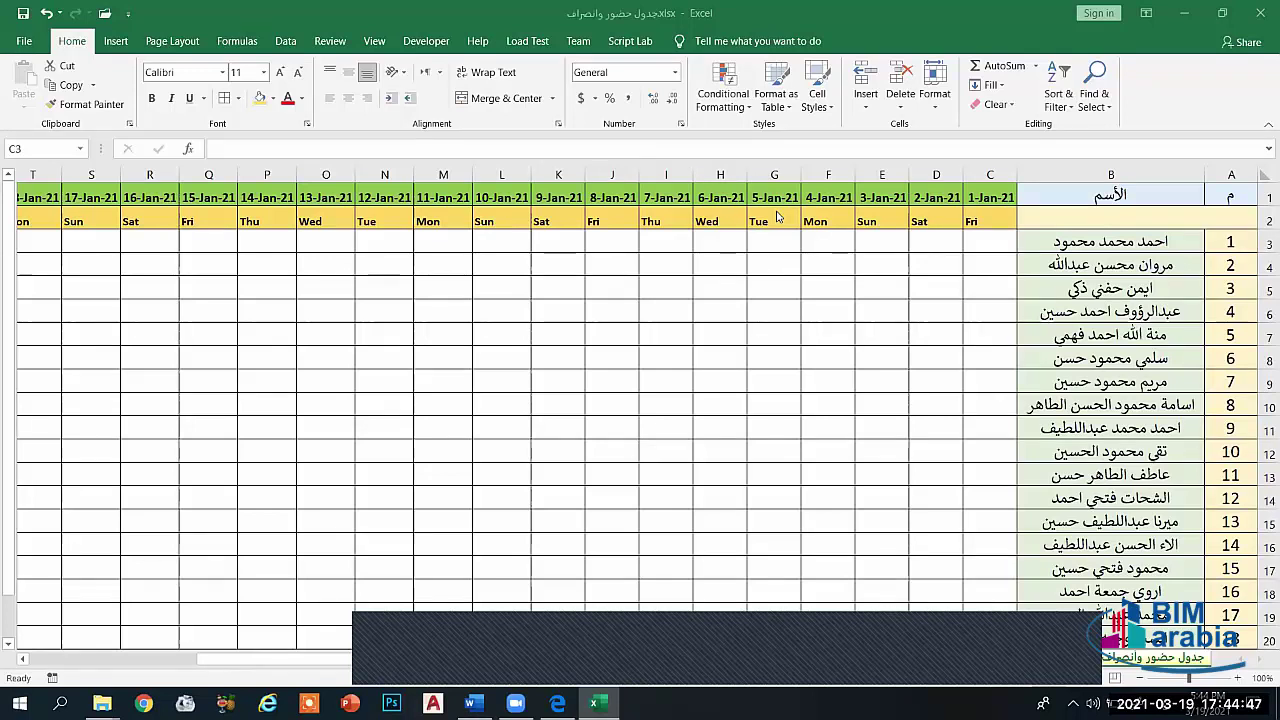
Enter ح in C3 and fill it down to row 22 and across every January date column.
left_click(986, 232)
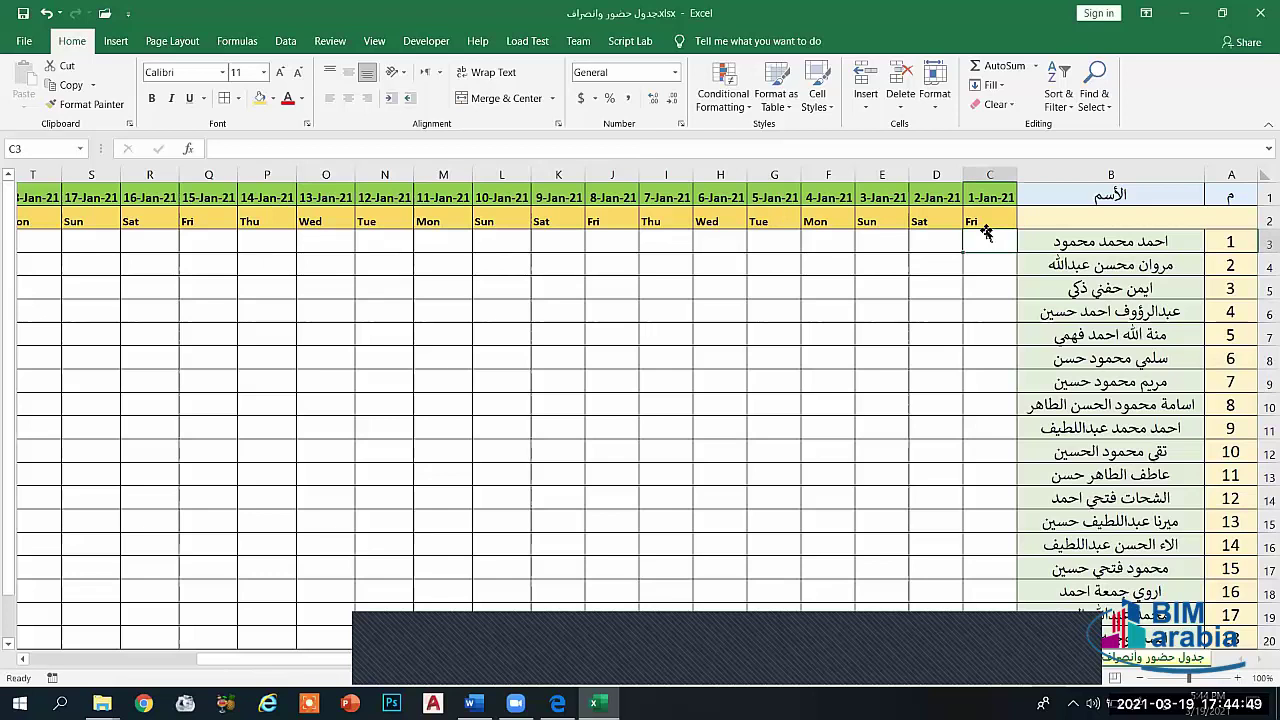
type("ح")
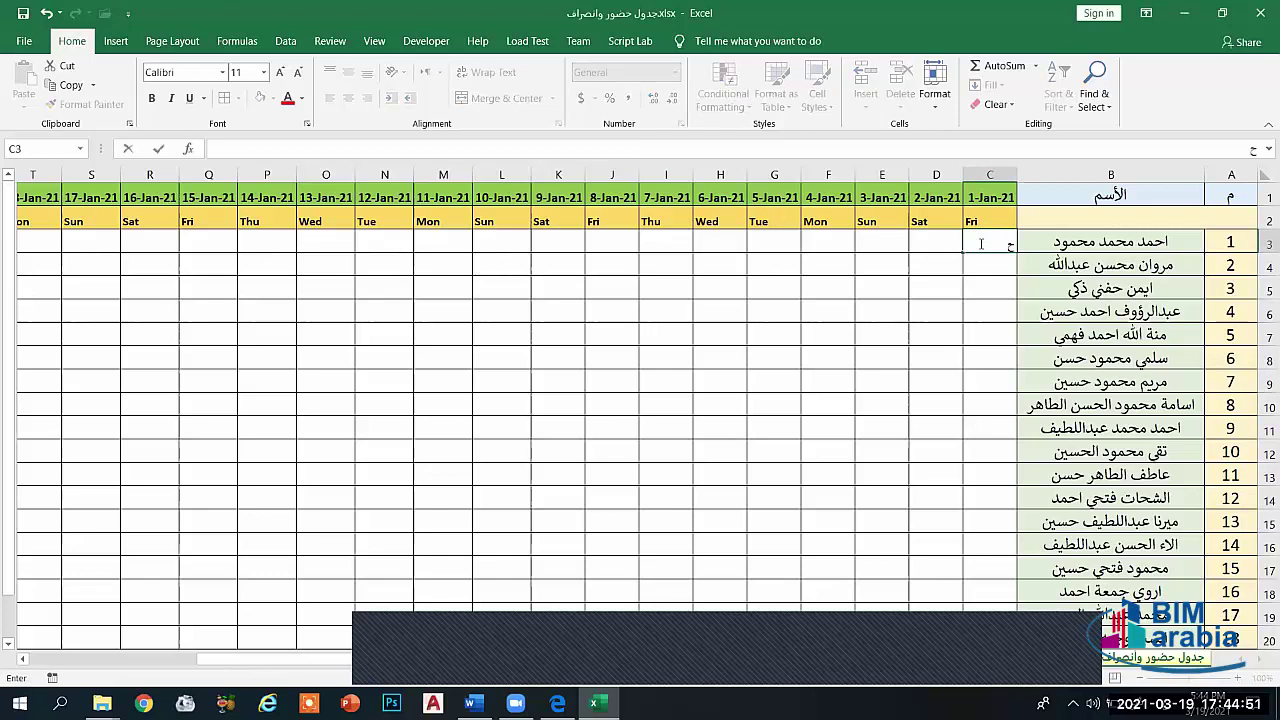
key("Return")
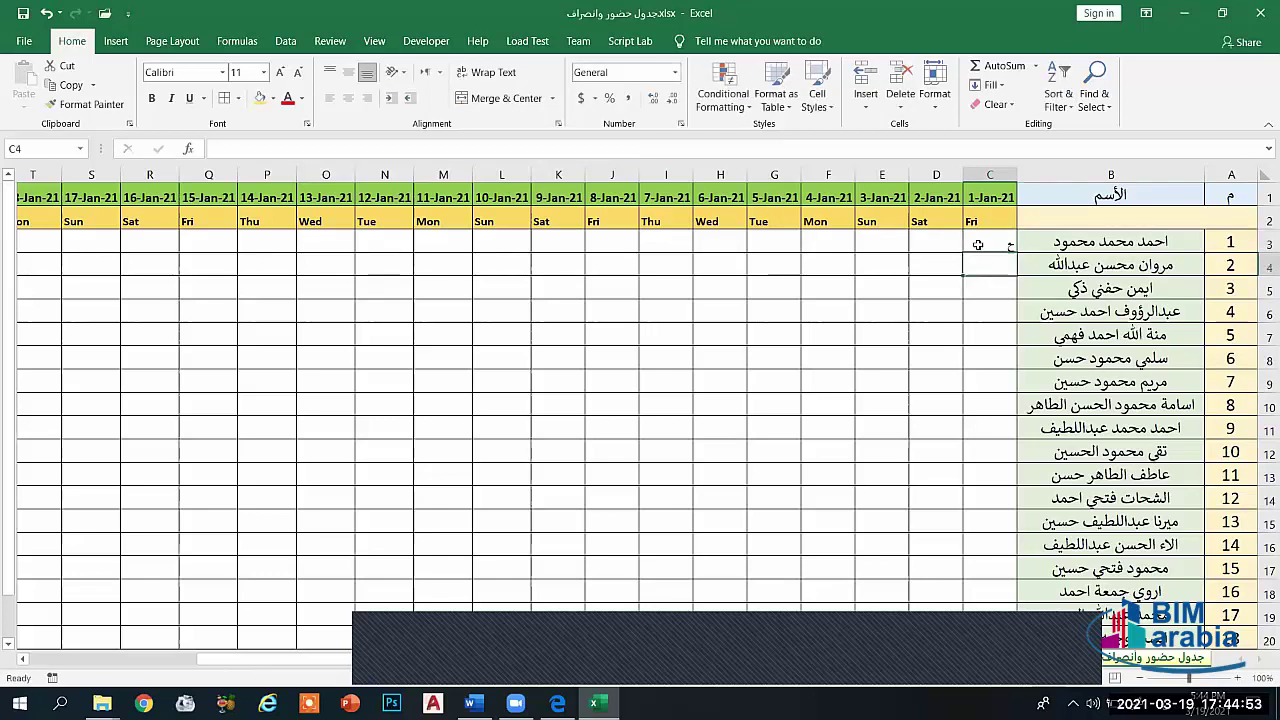
left_click(975, 244)
mouse_move(960, 252)
left_mouse_down()
mouse_move(996, 586)
mouse_move(844, 637)
left_mouse_up()
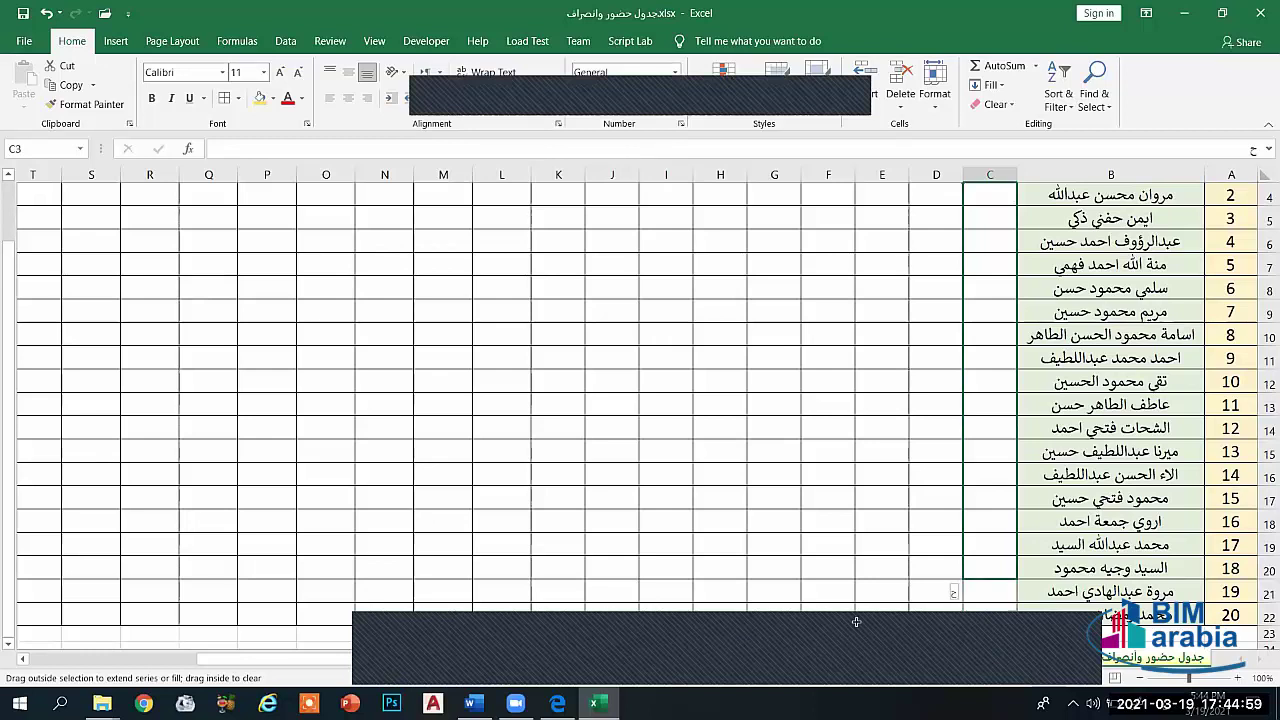
left_click_drag(844, 637, 493, 632)
left_click_drag(235, 633, 384, 560)
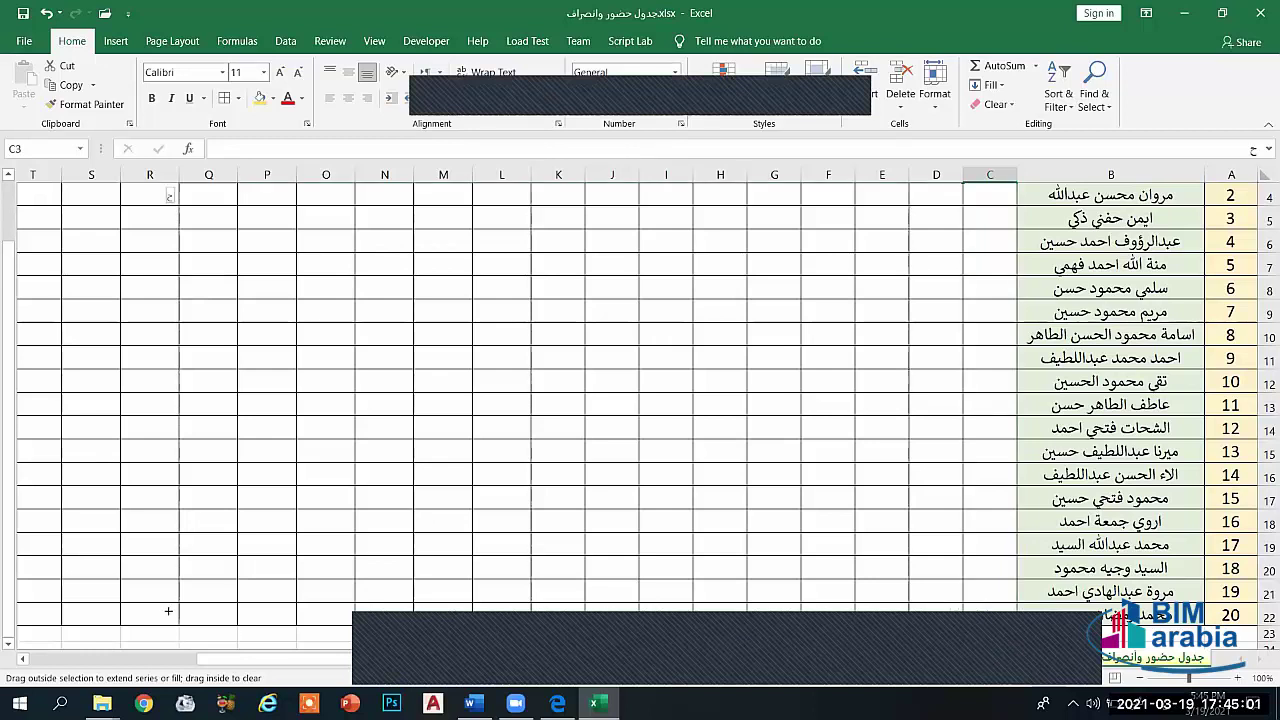
left_click_drag(409, 627, 869, 628)
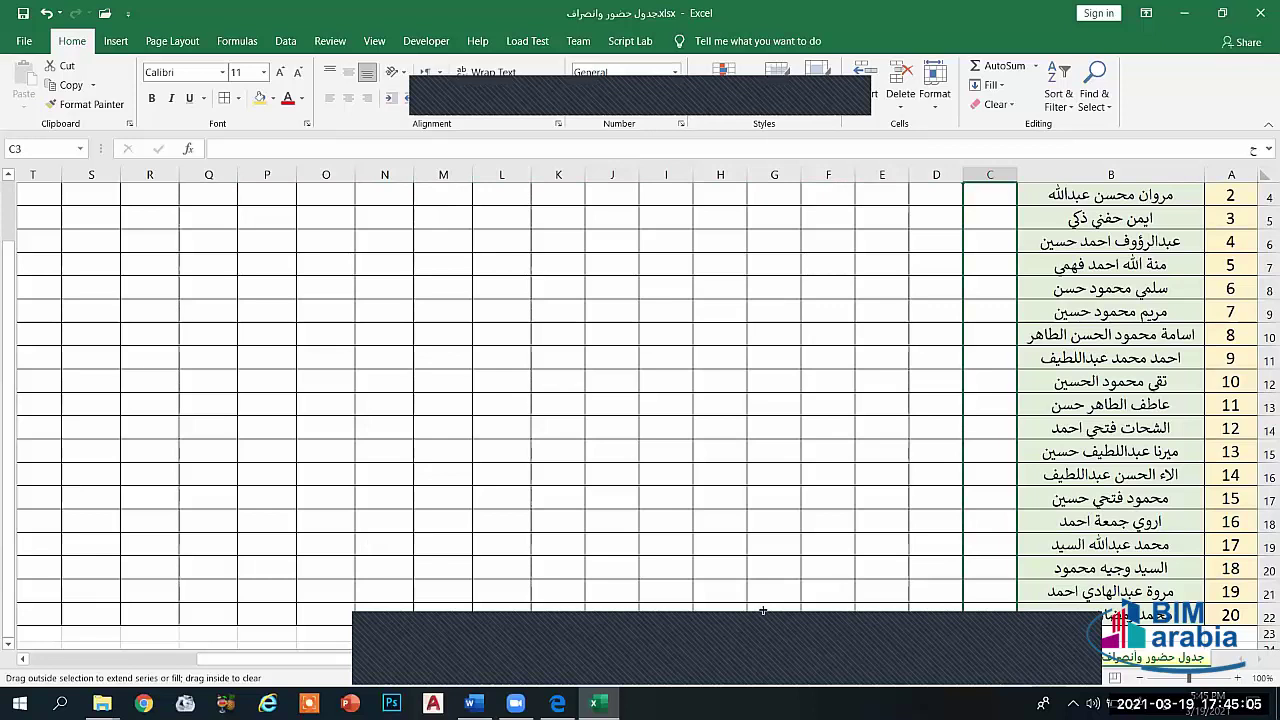
mouse_move(763, 610)
left_mouse_down()
mouse_move(763, 628)
mouse_move(962, 622)
mouse_move(5, 589)
mouse_move(182, 563)
mouse_move(165, 566)
left_mouse_up()
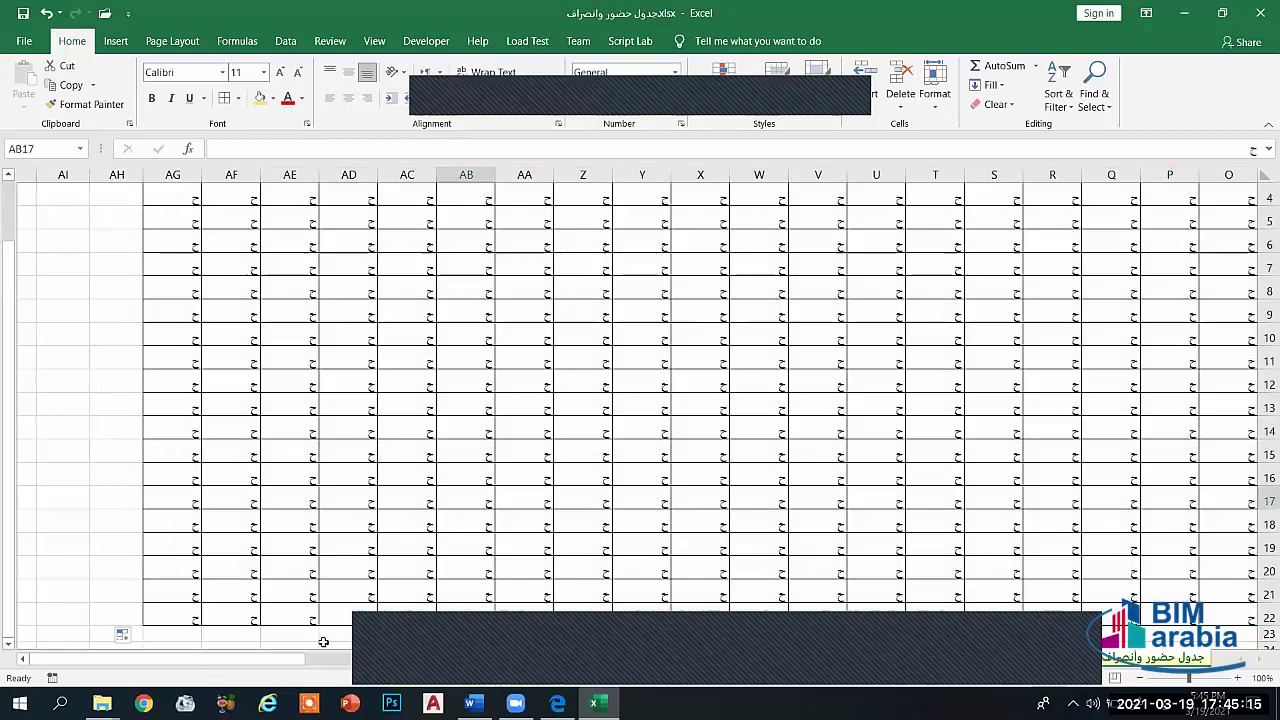
Review the filled grid and the weekday formula in header row 2.
left_click(476, 506)
left_click_drag(313, 669, 522, 663)
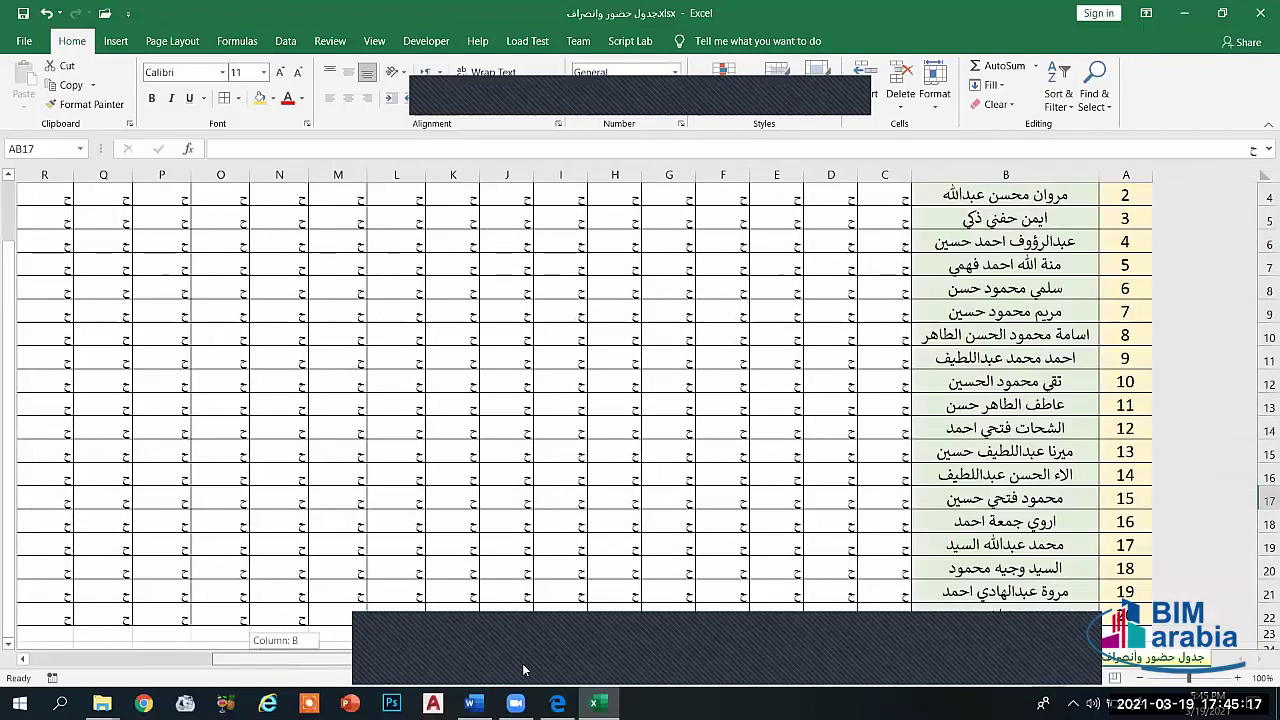
scroll(941, 364, "left", 5)
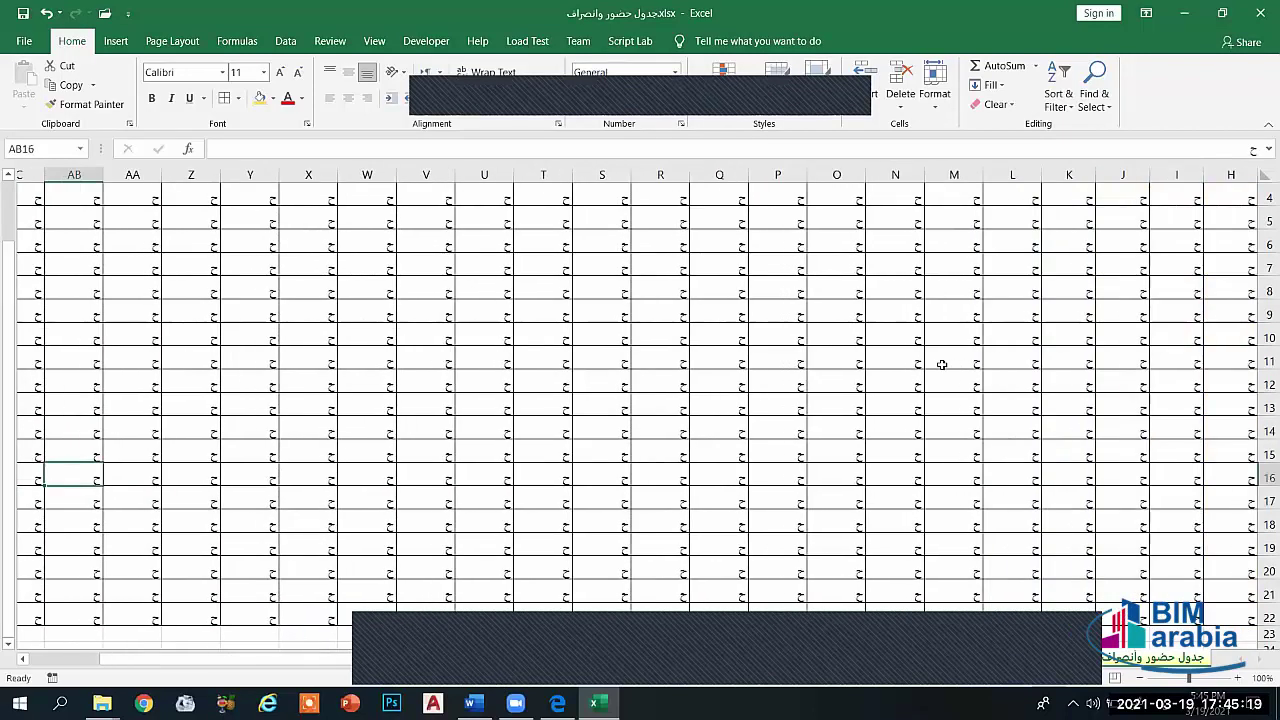
left_click(941, 364)
key("Up")
key("Up")
key("Up")
key("Up")
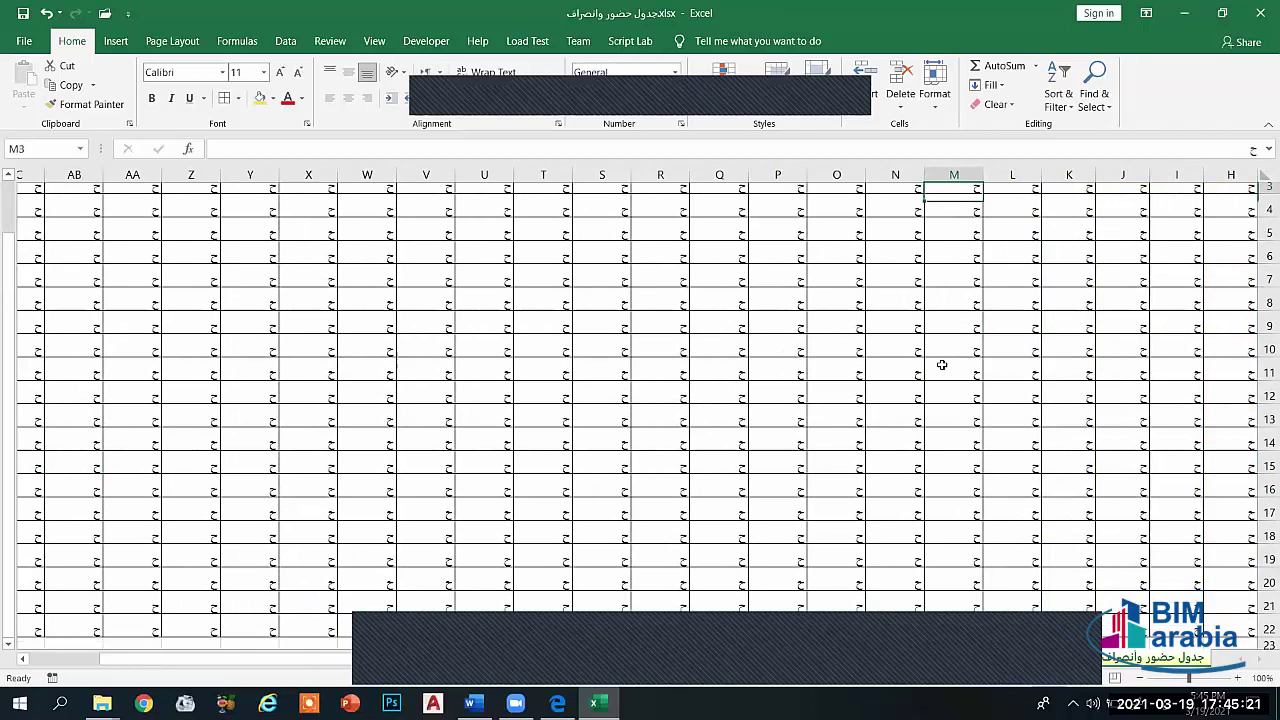
key("Up")
key("Up")
key("Left")
key("Left")
key("Left")
key("Left")
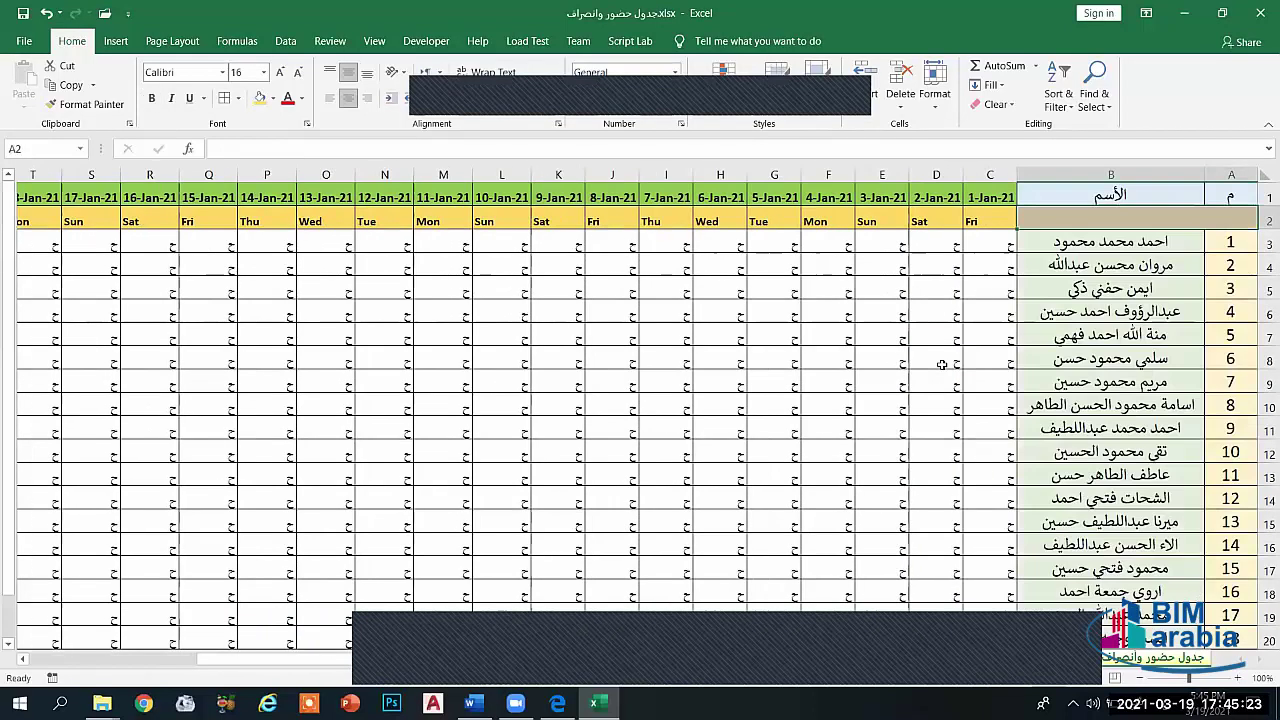
key("Right")
Mark absences with غ in E7, H7, J8, K10, C5, C10, D9 and E13.
left_click(880, 336)
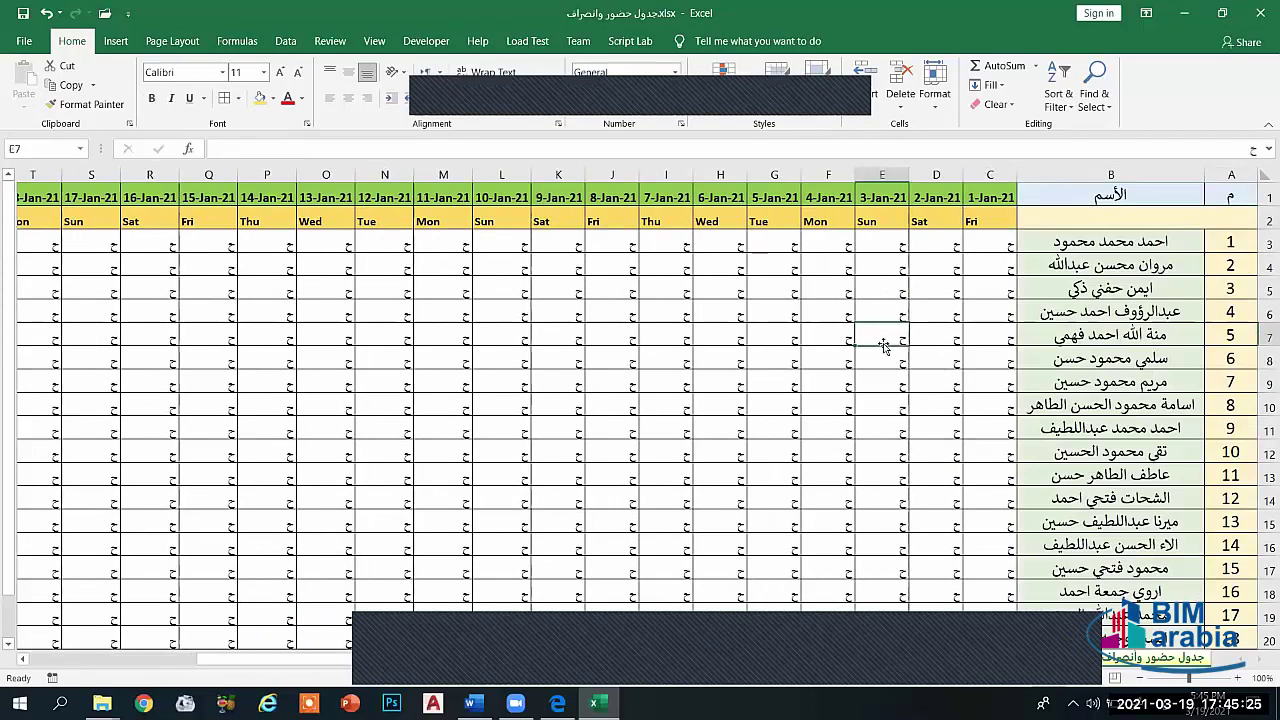
type("غ")
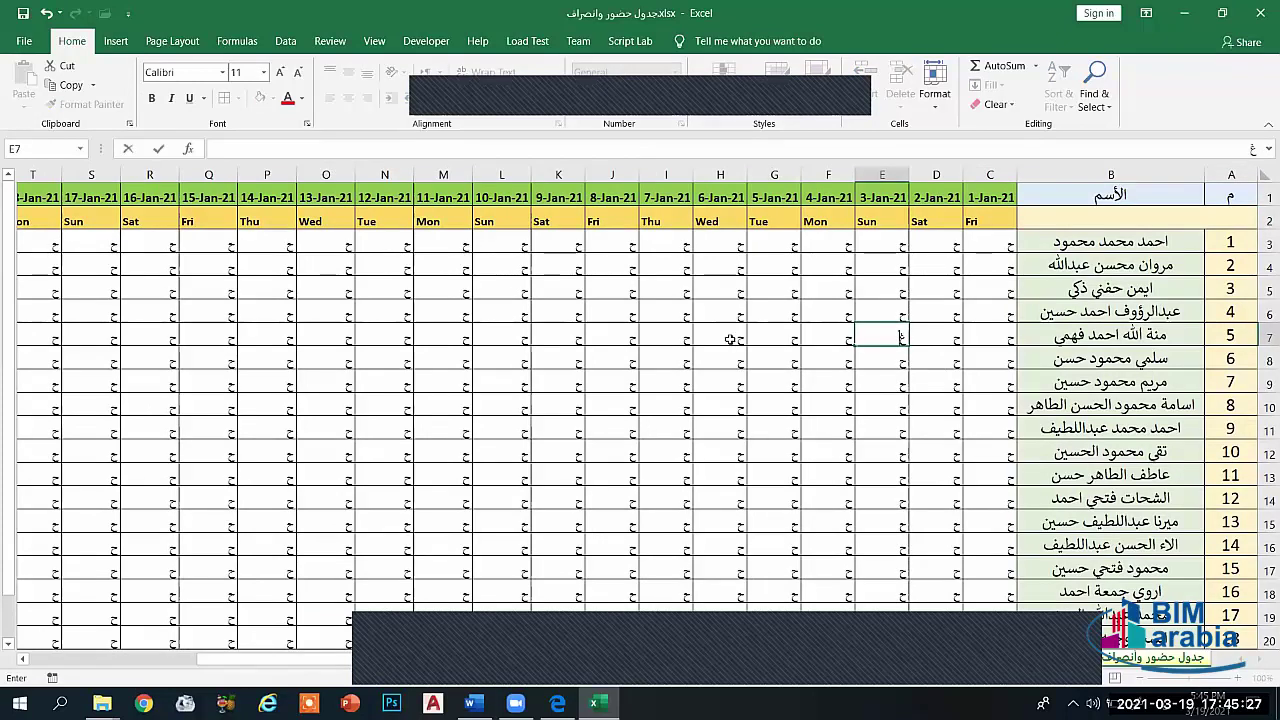
left_click(732, 342)
type("غ")
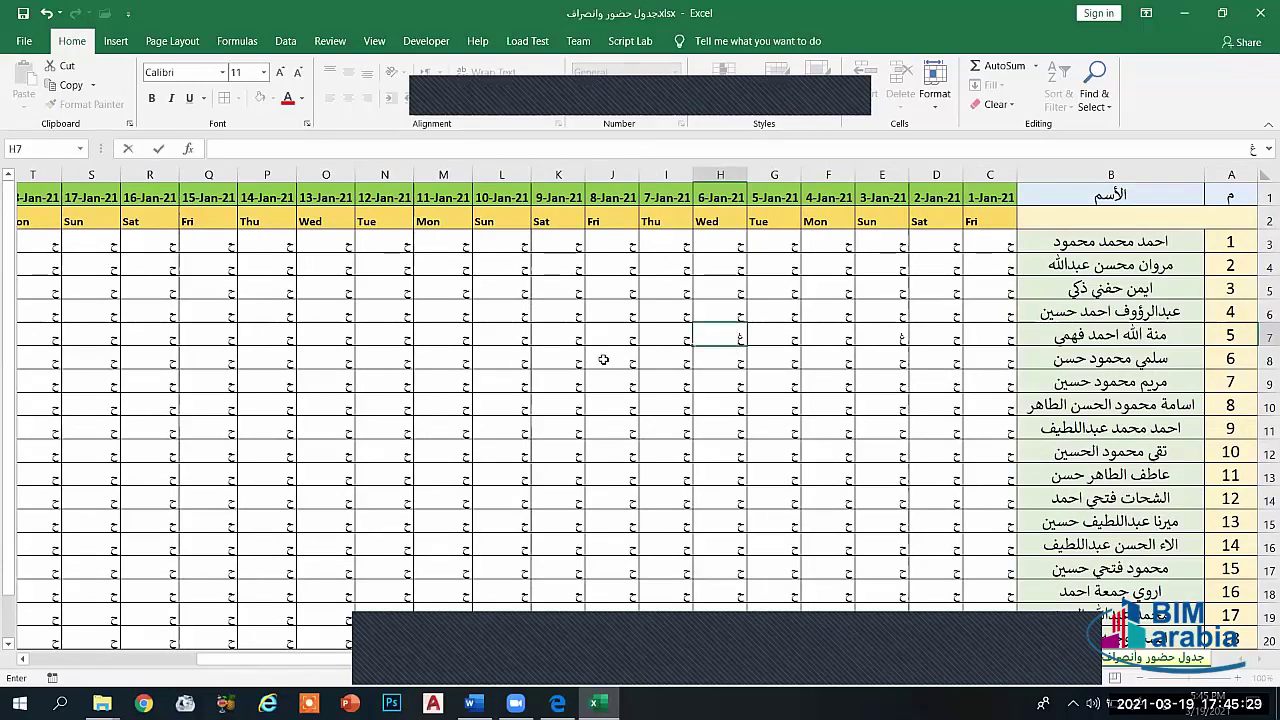
left_click(604, 360)
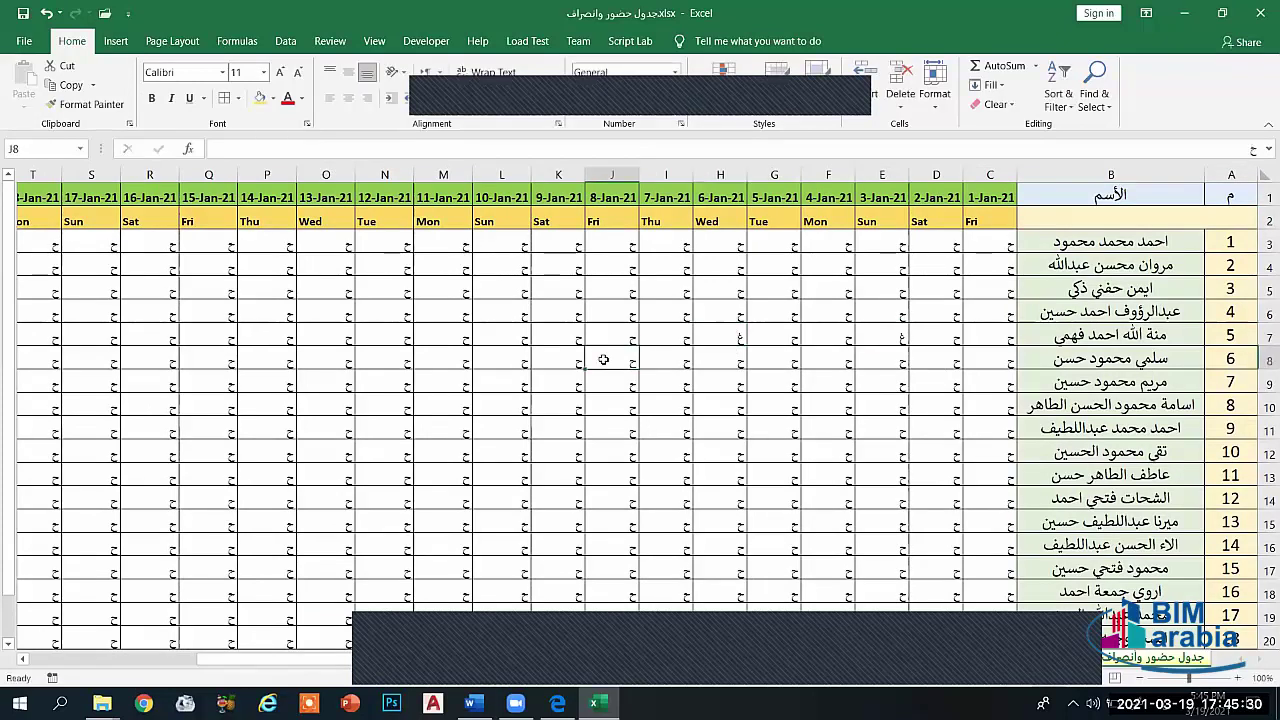
type("غ")
left_click(544, 400)
type("غ")
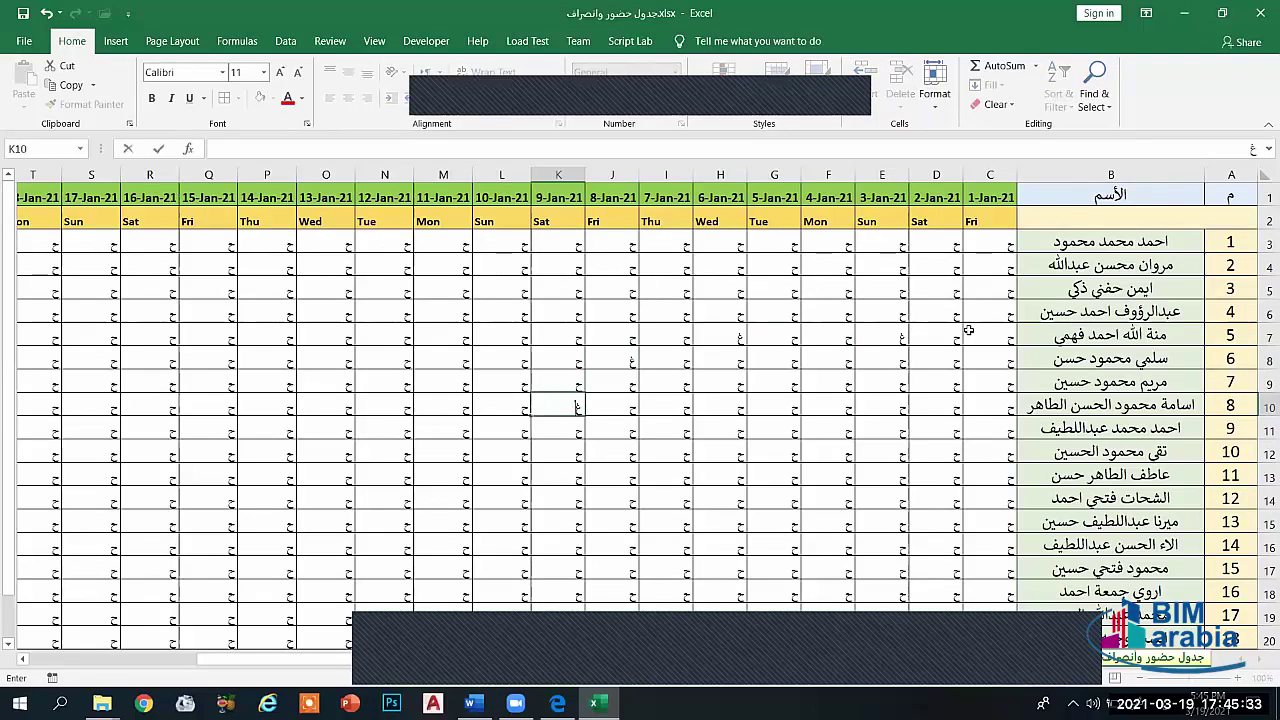
left_click(987, 291)
type("غ")
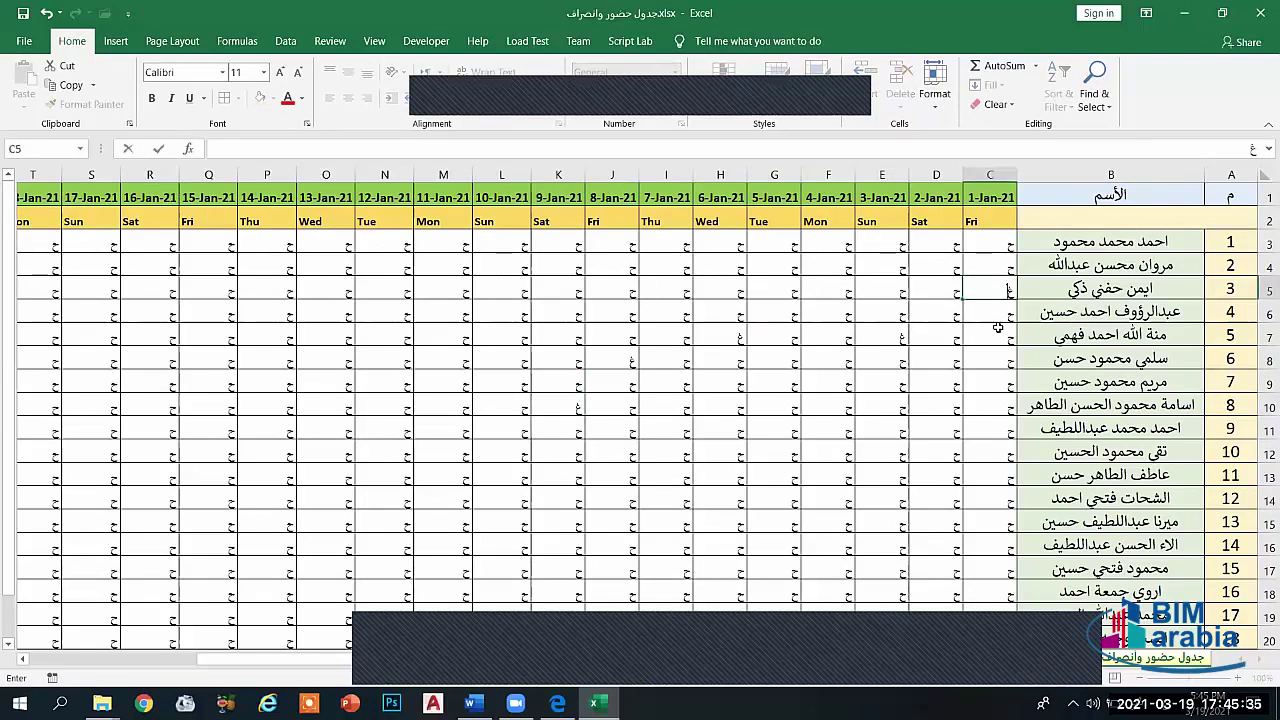
left_click(995, 400)
type("غ")
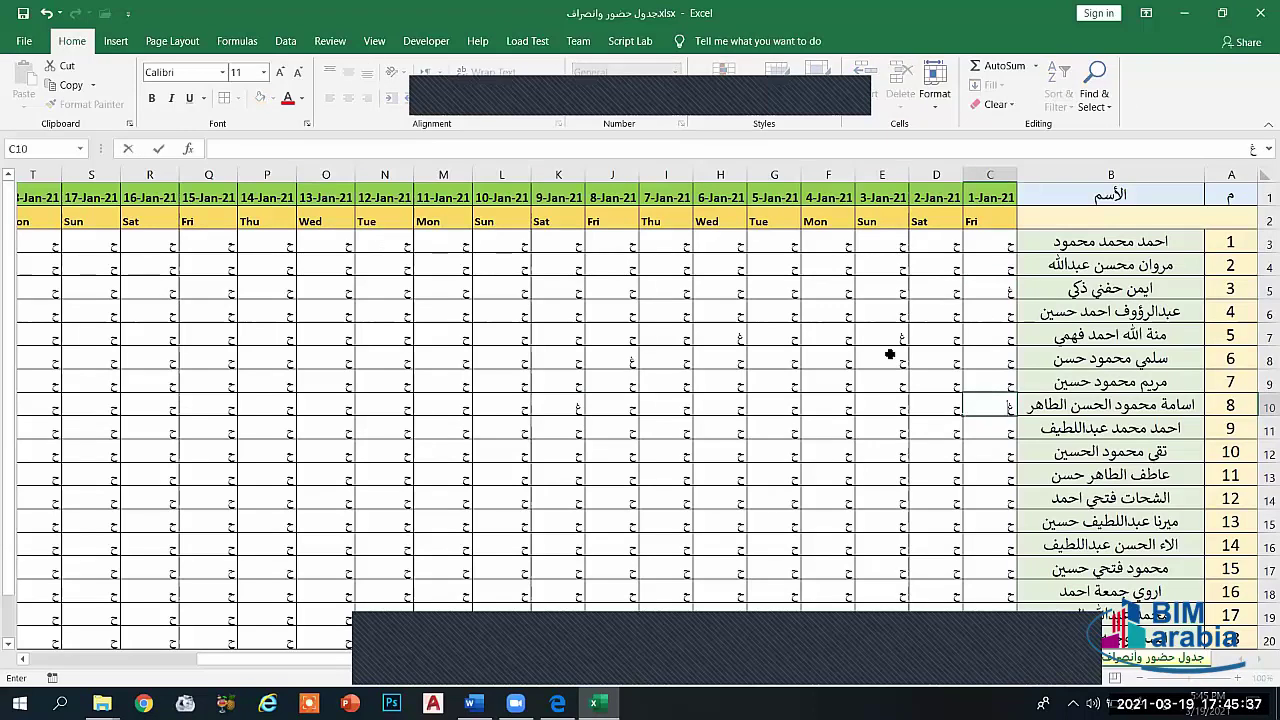
left_click(940, 383)
type("غ")
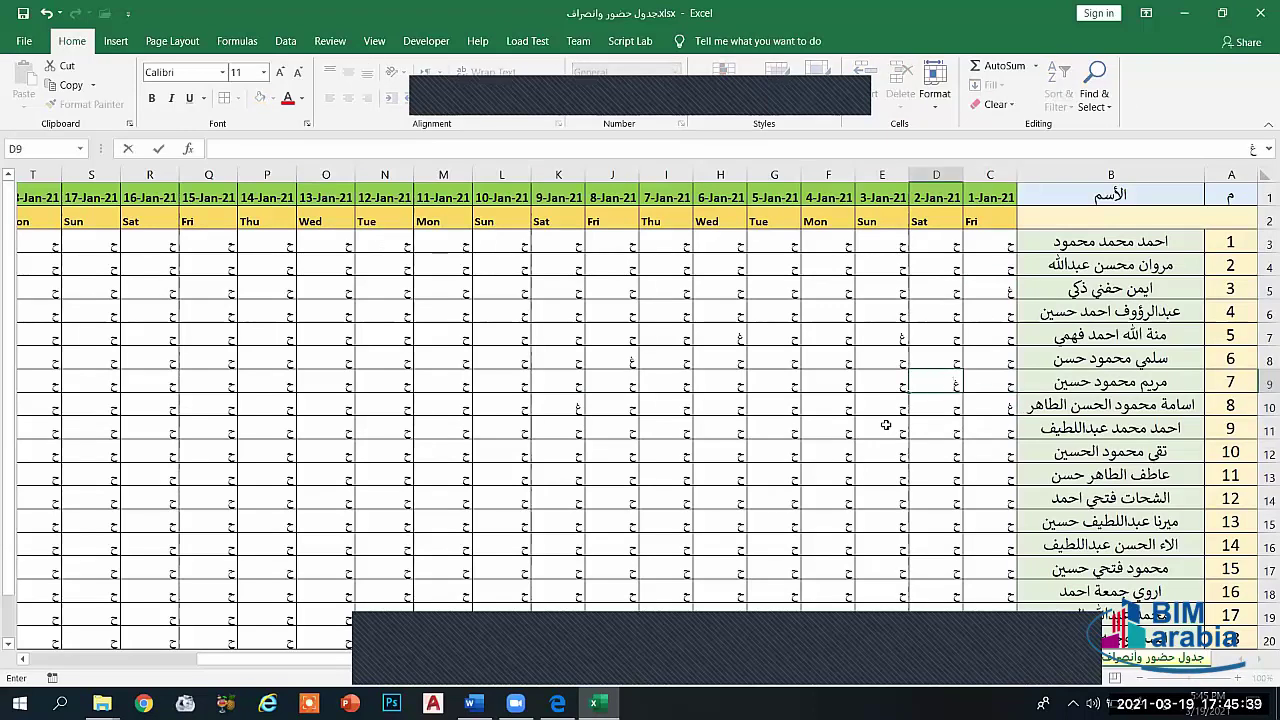
left_click(877, 467)
type("غ")
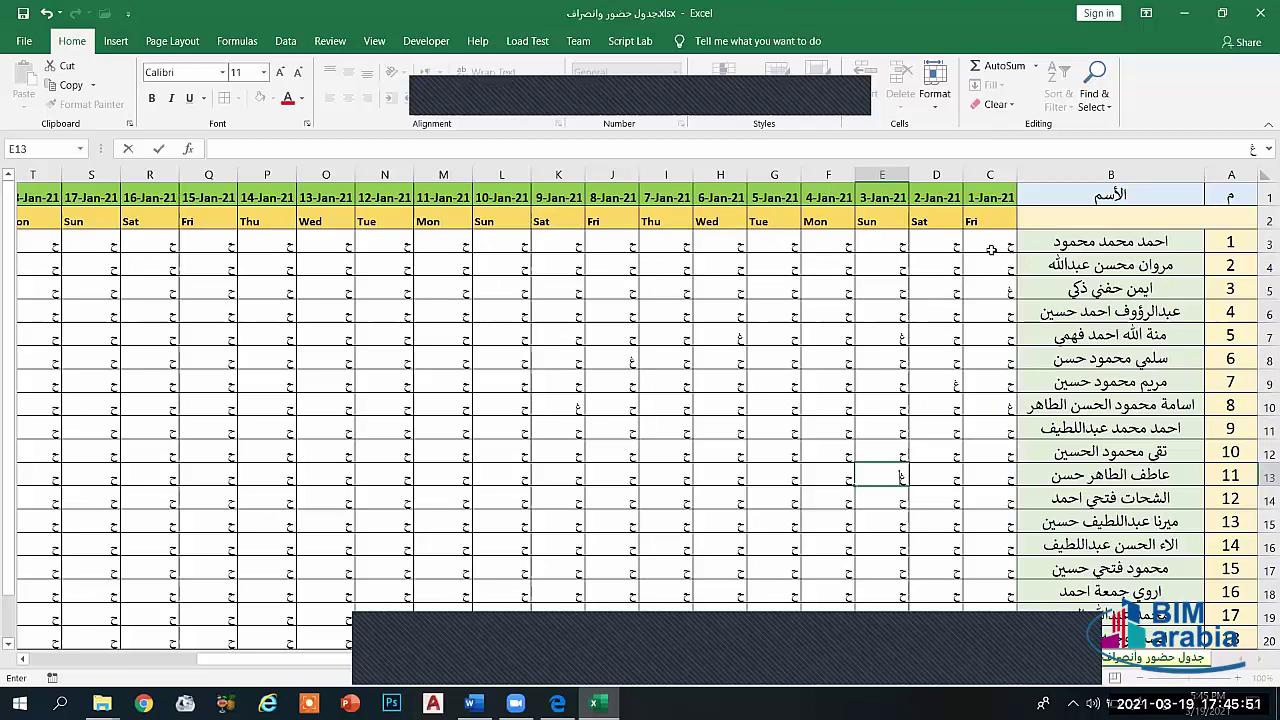
left_click(990, 249)
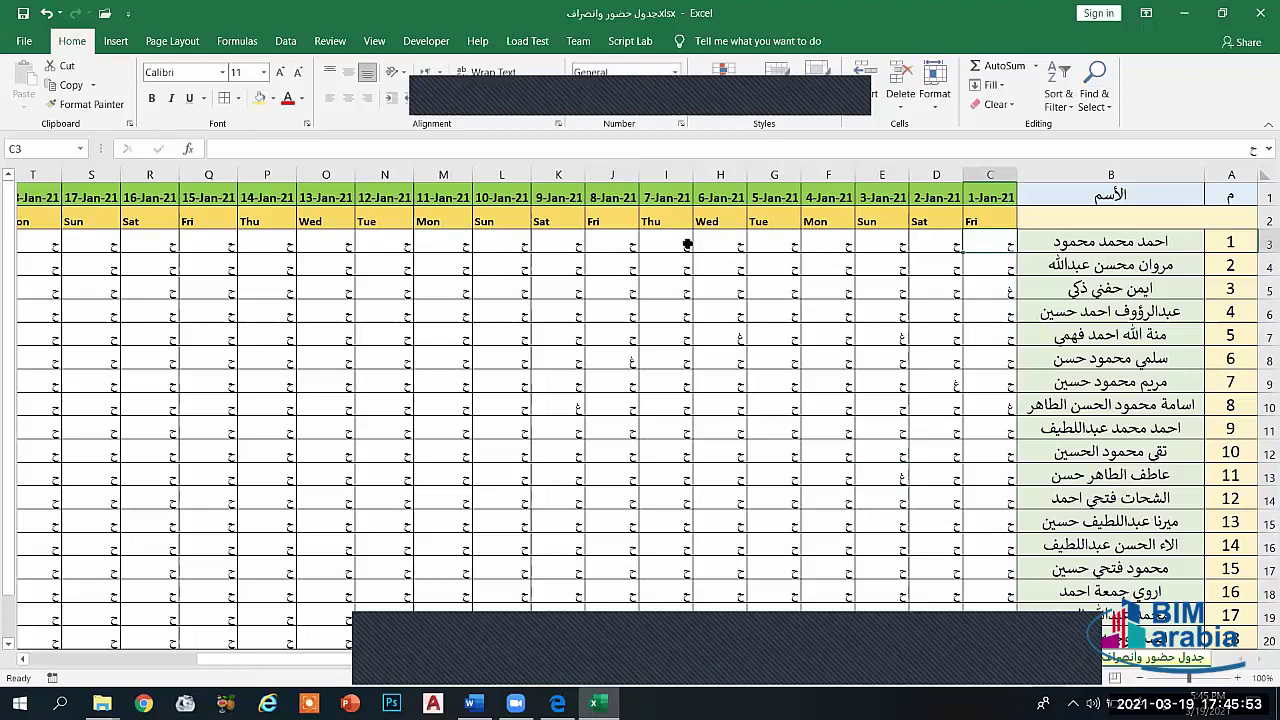
Mark absences with غ in I3, N3, O8, O14, Q14, R16 and E20.
left_click(676, 245)
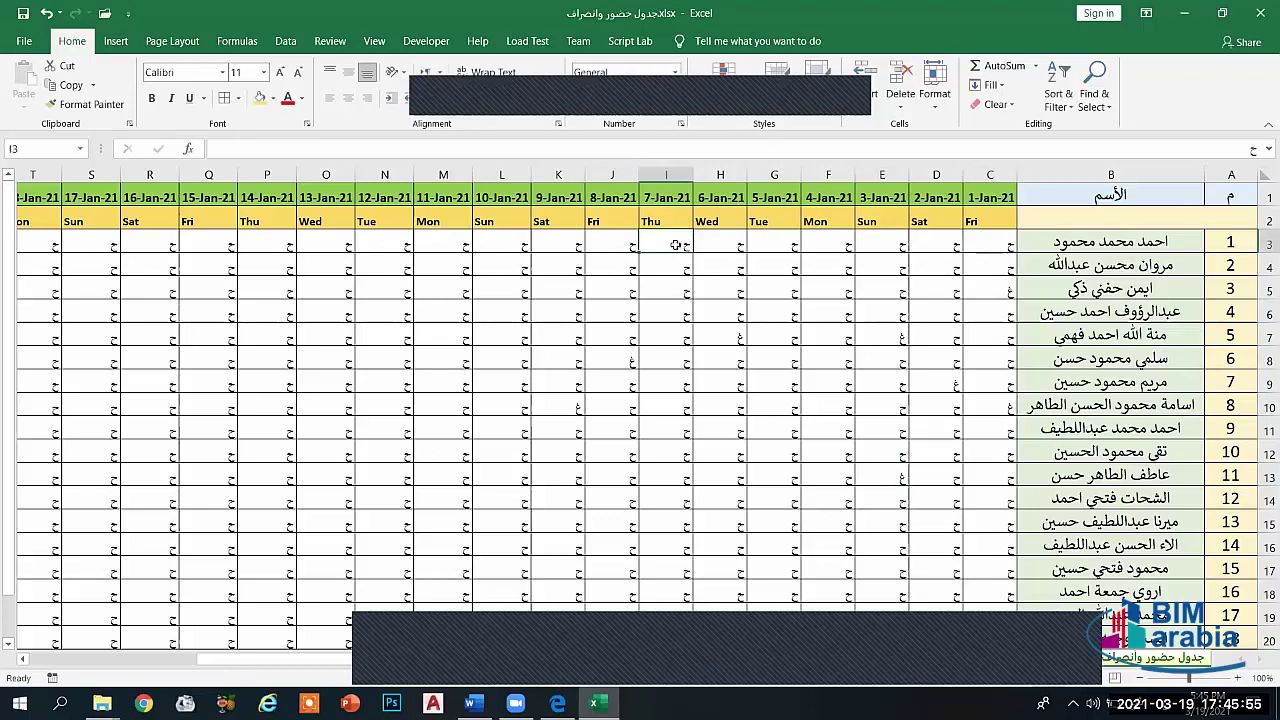
type("غ")
left_click(406, 246)
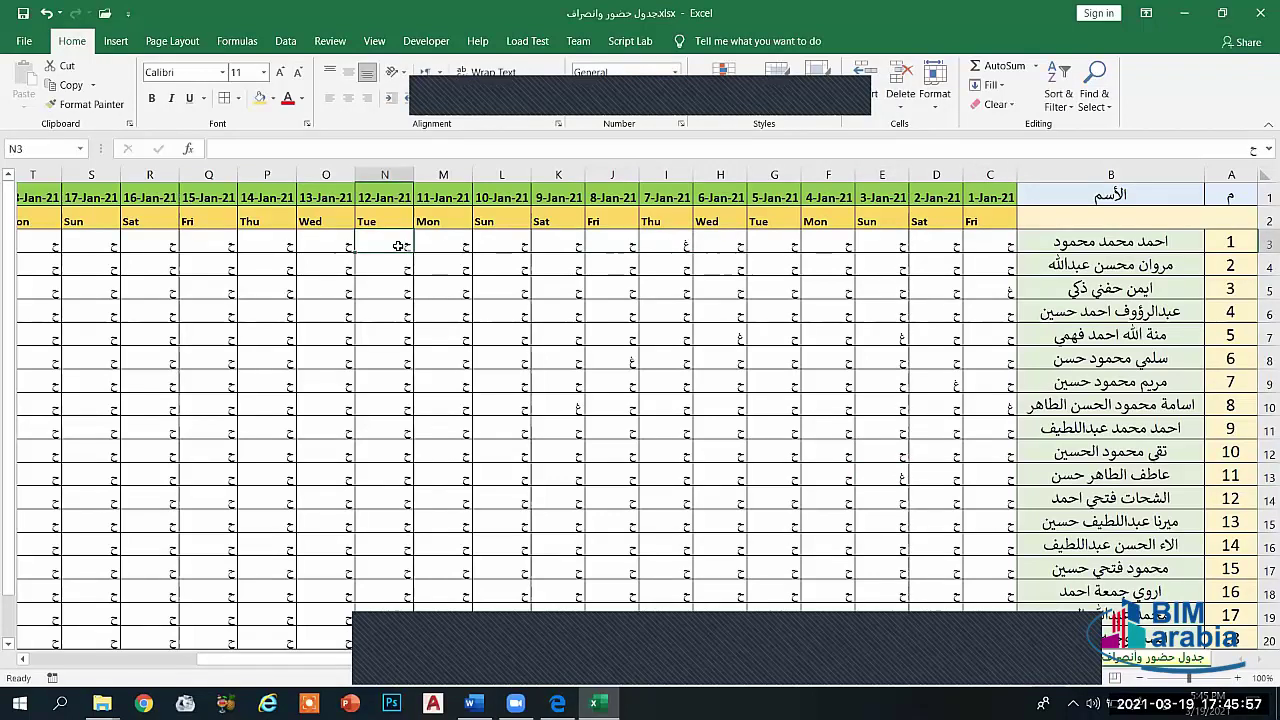
type("غ")
left_click(343, 363)
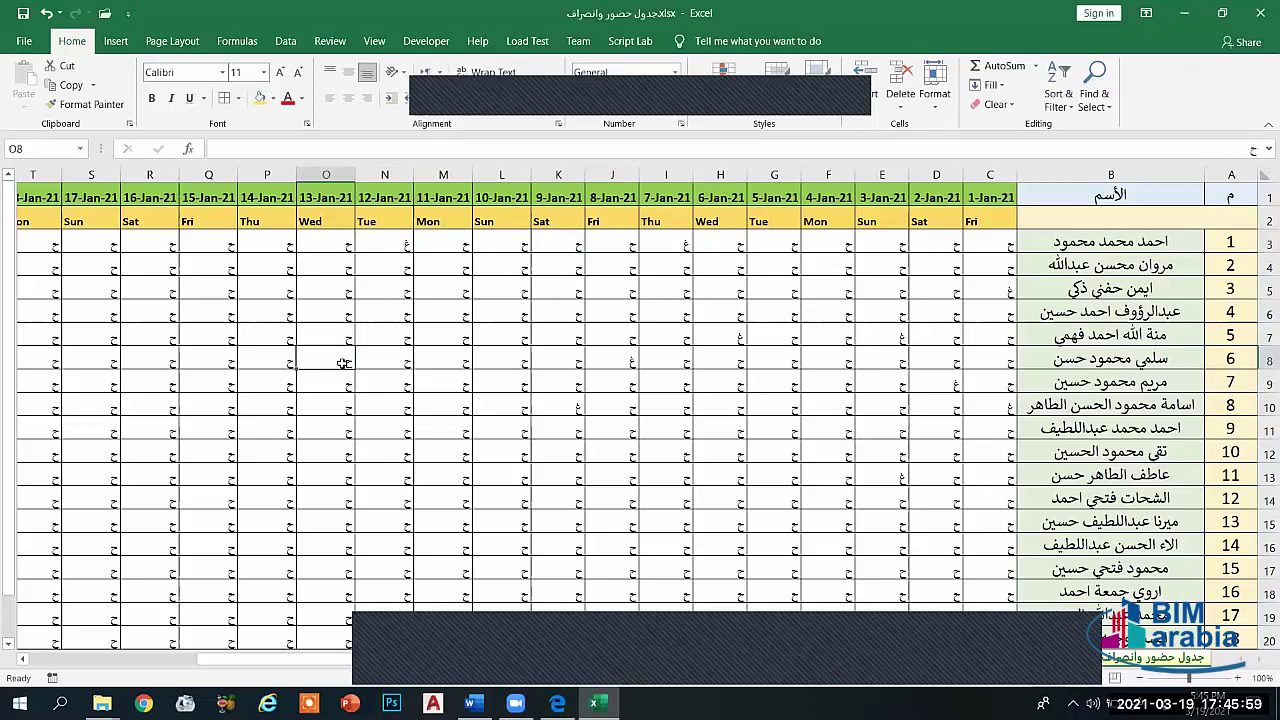
type("غ")
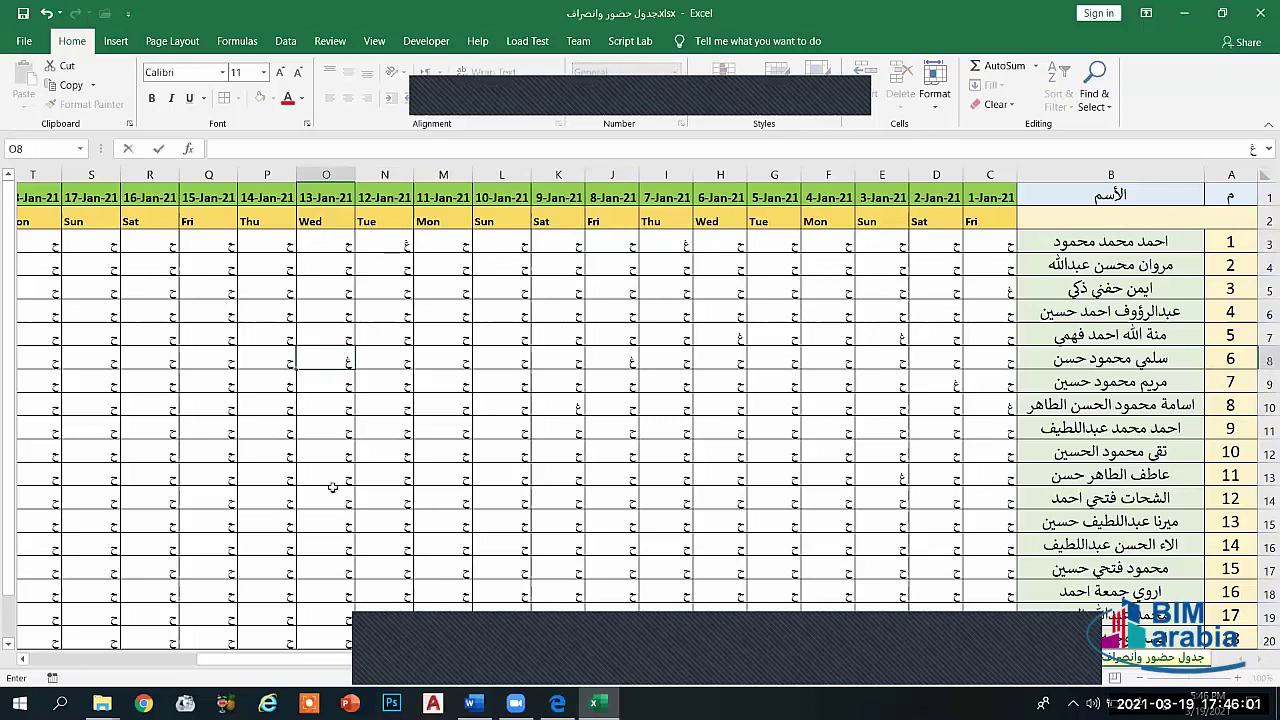
left_click(340, 500)
type("غ")
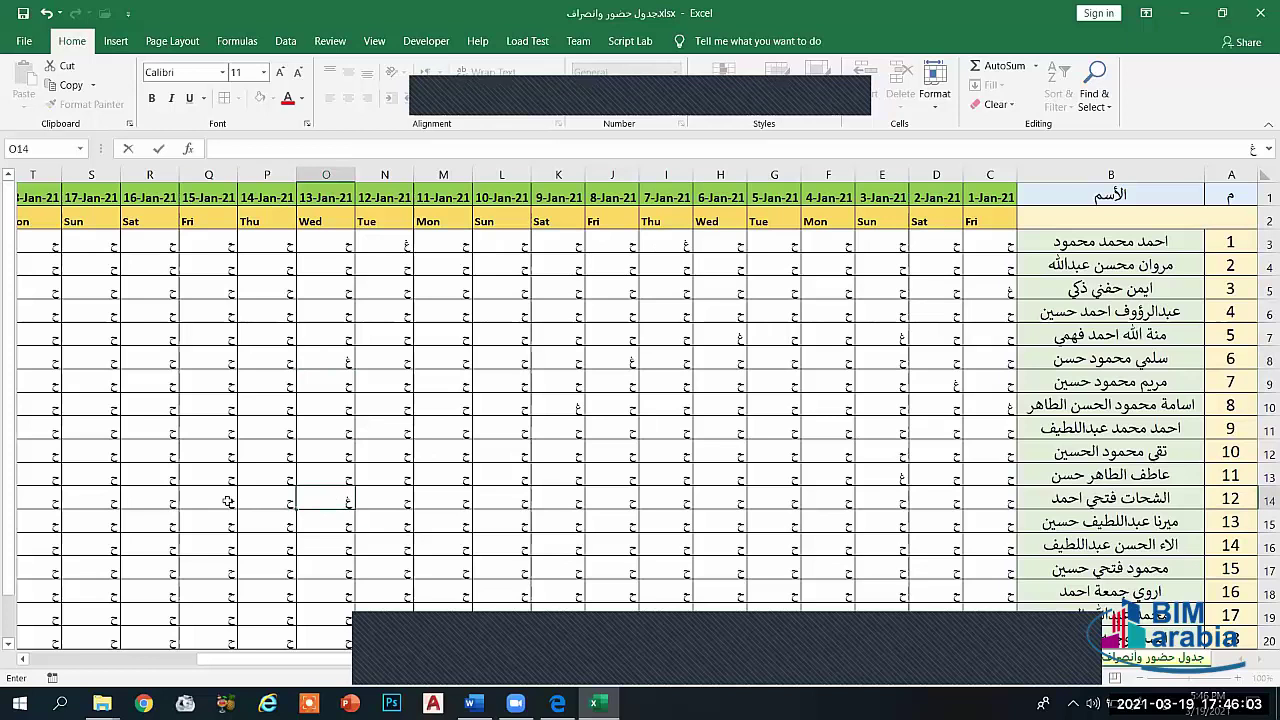
left_click(228, 501)
type("غ")
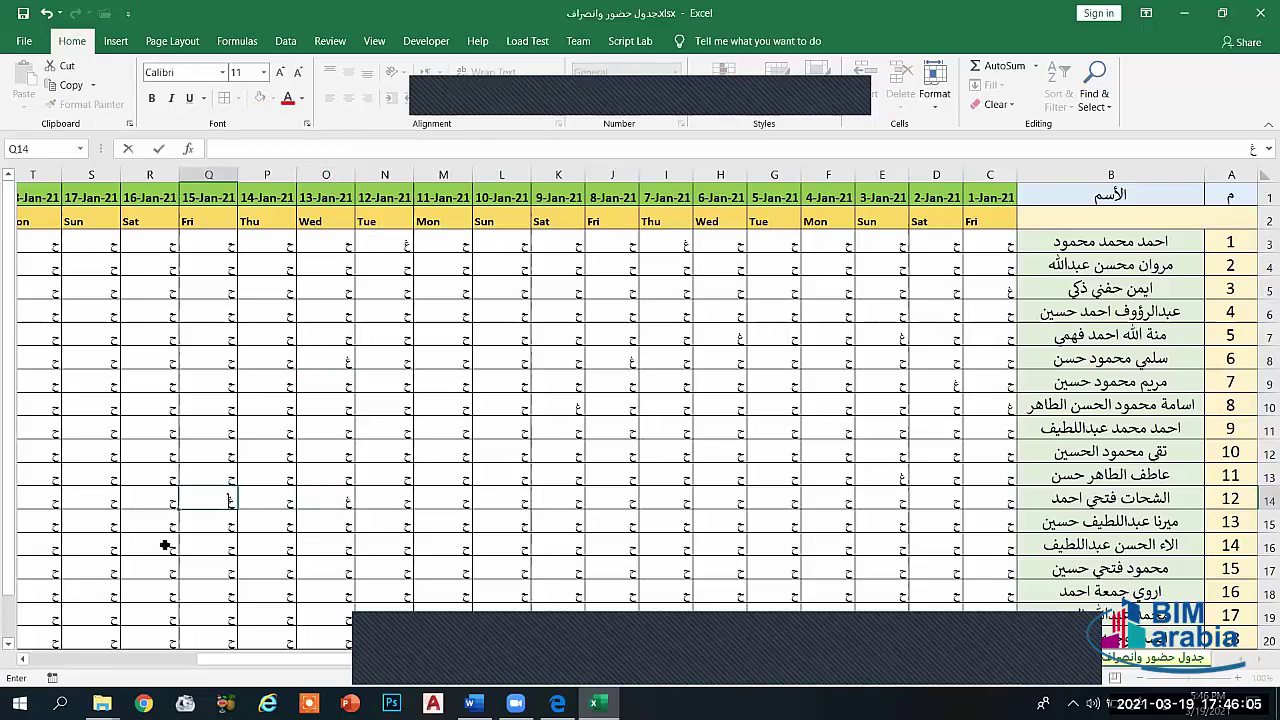
left_click(165, 545)
type("غ")
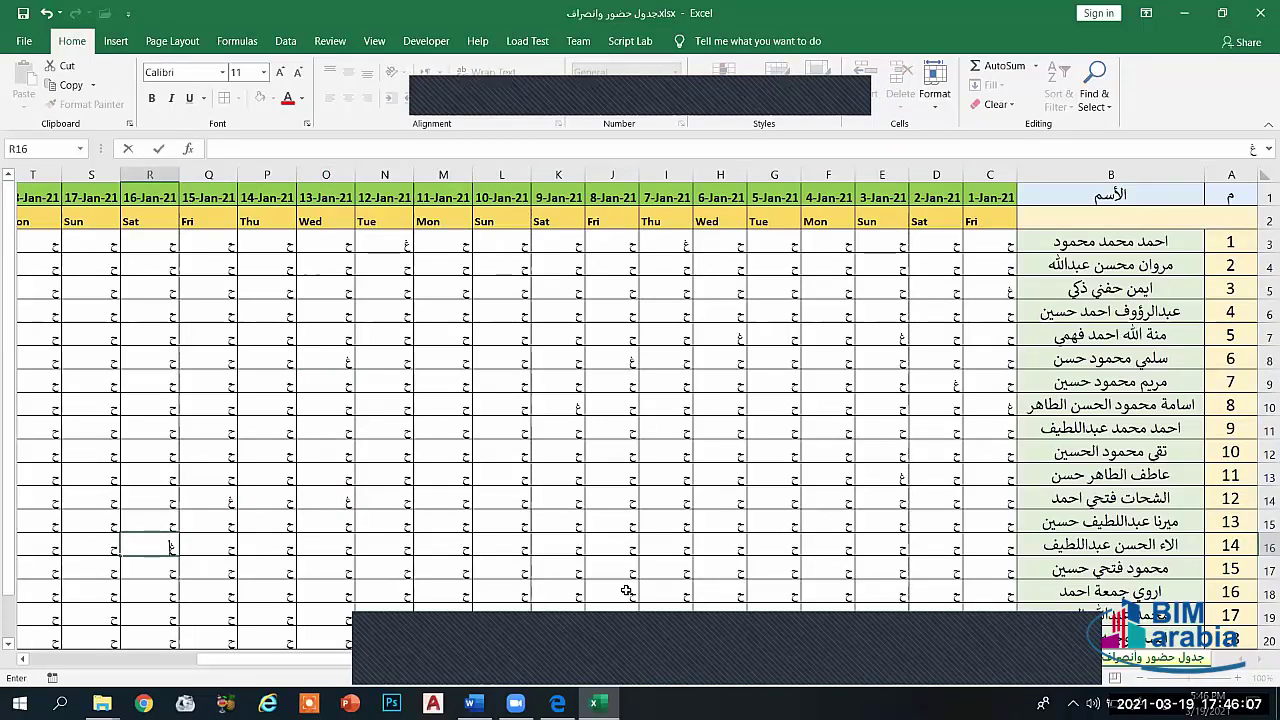
left_click(773, 617)
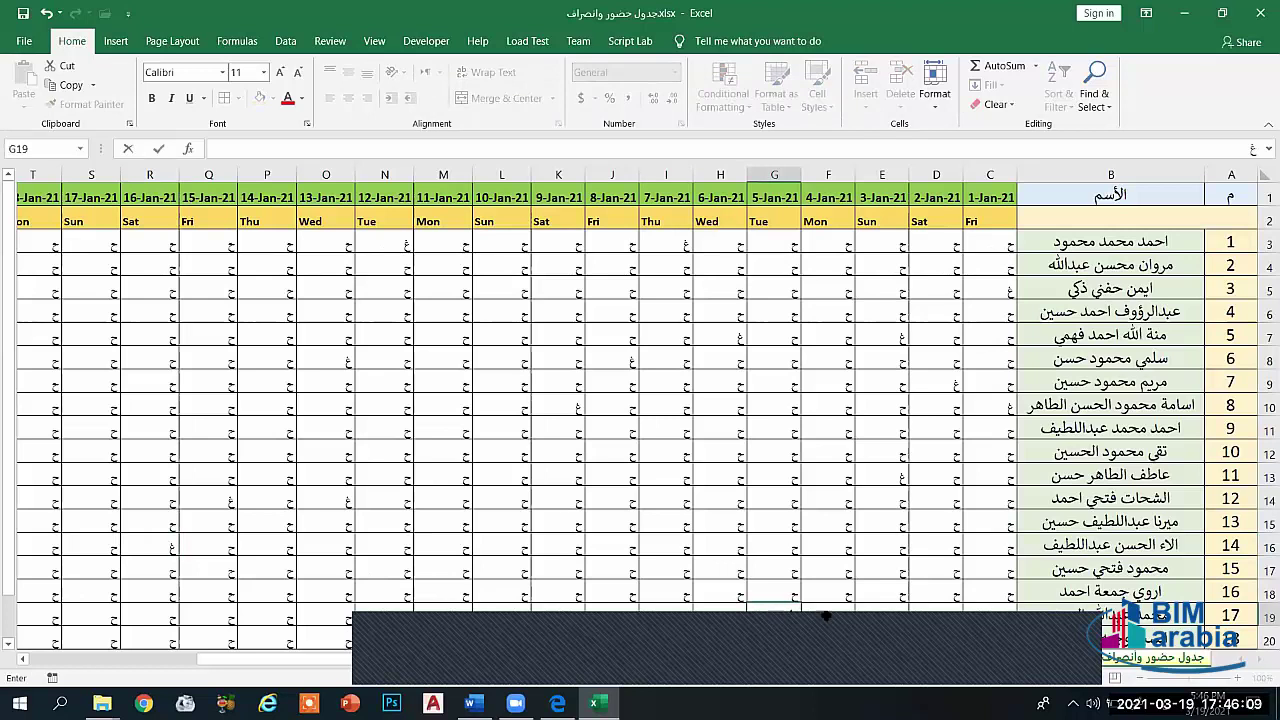
left_click(890, 642)
type("غ")
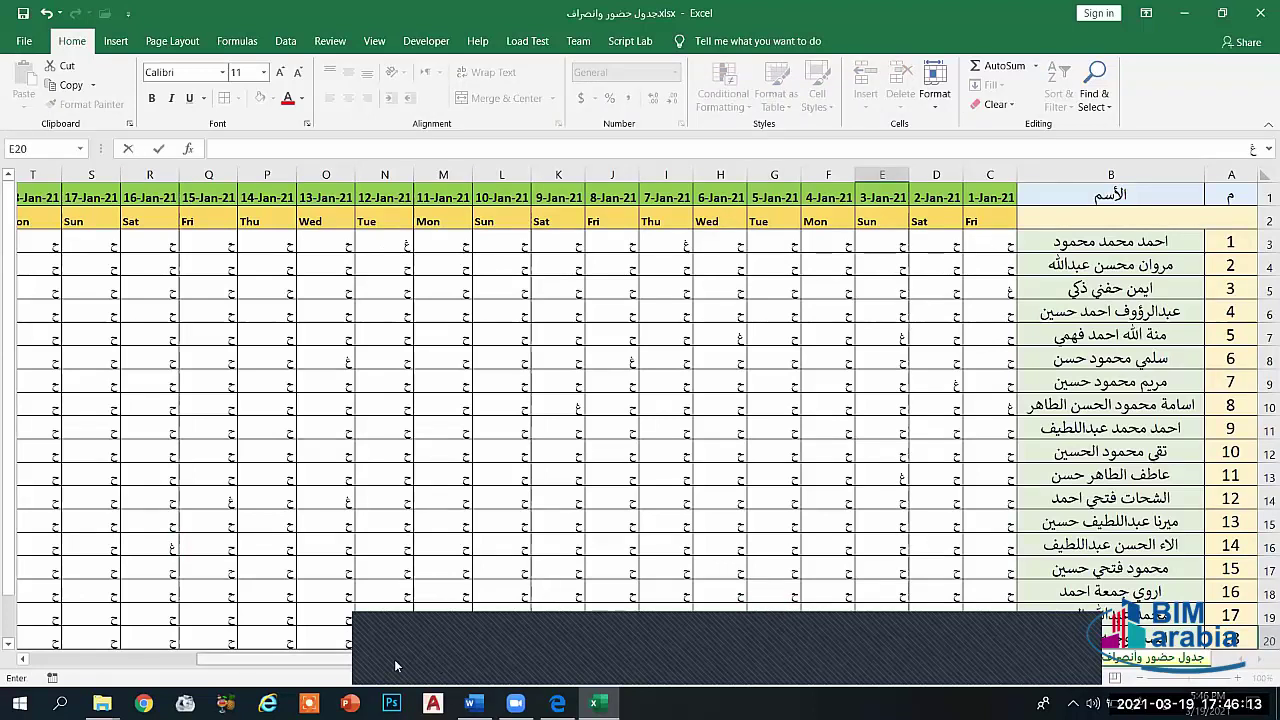
Mark absences with غ in S19, V13, X16 and Z16.
scroll(380, 605, "right", 3)
key("ctrl+Return")
left_click(380, 607)
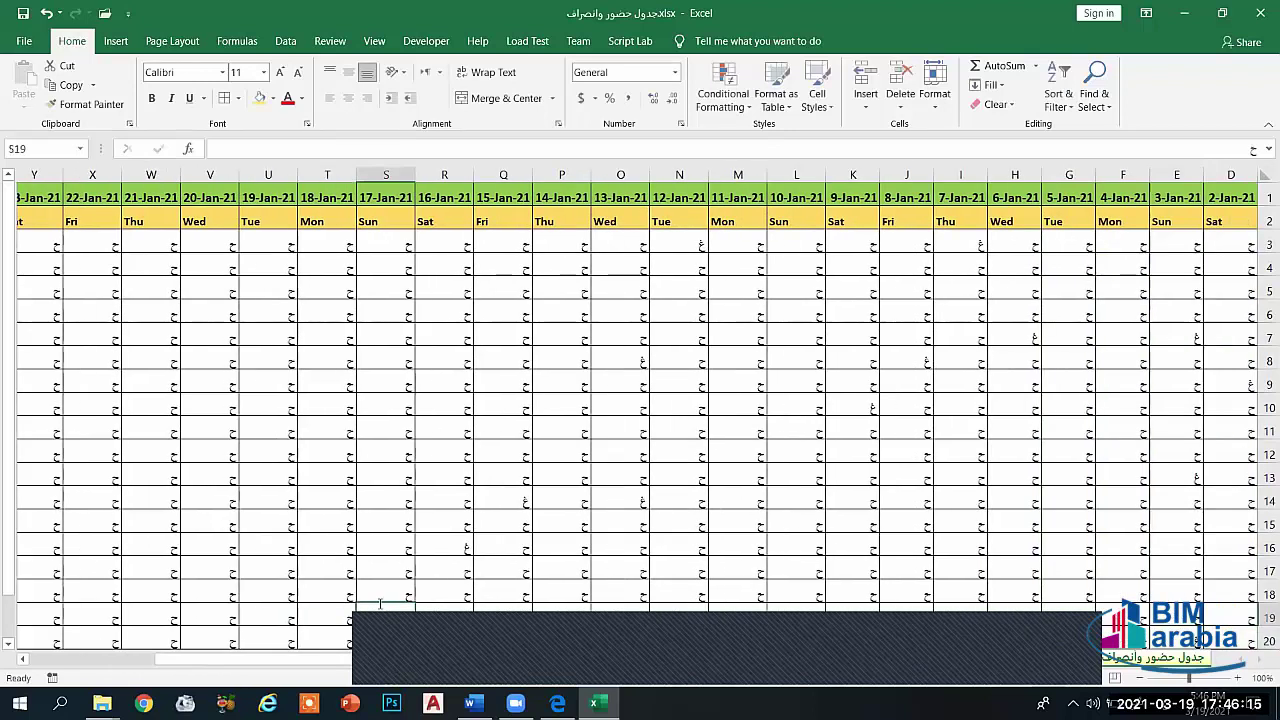
type("غ")
left_click(197, 487)
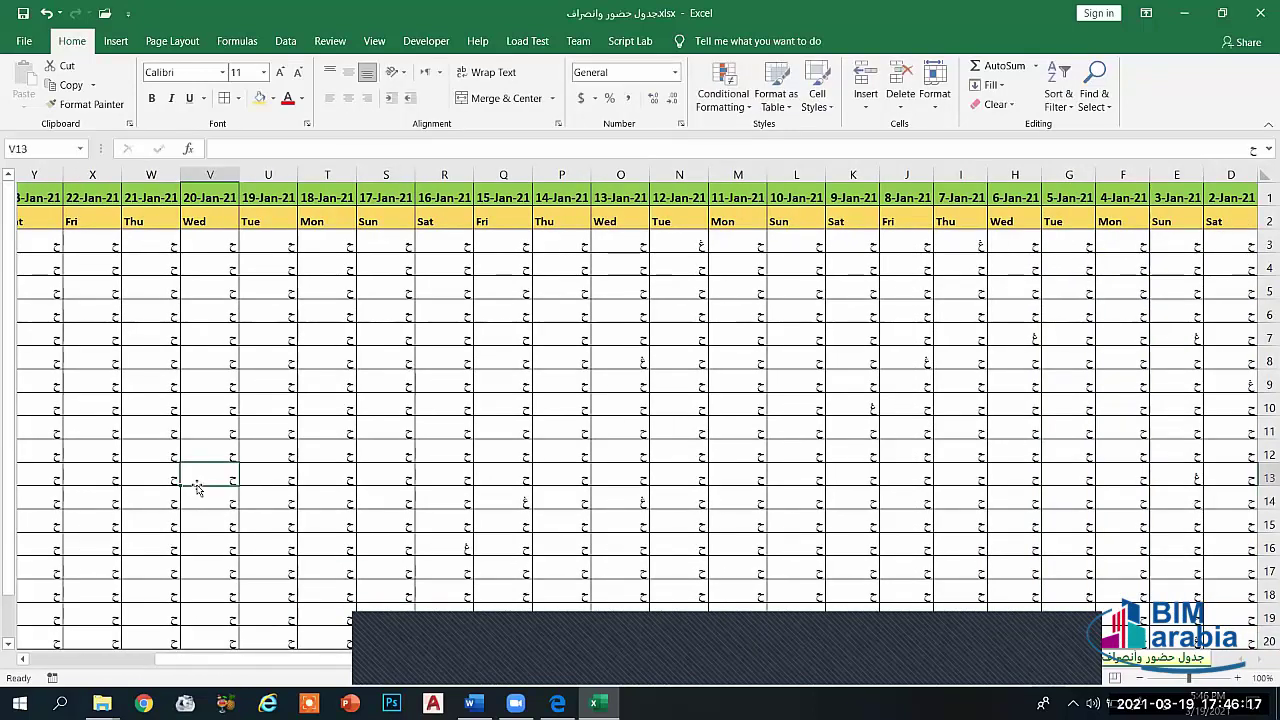
type("غ")
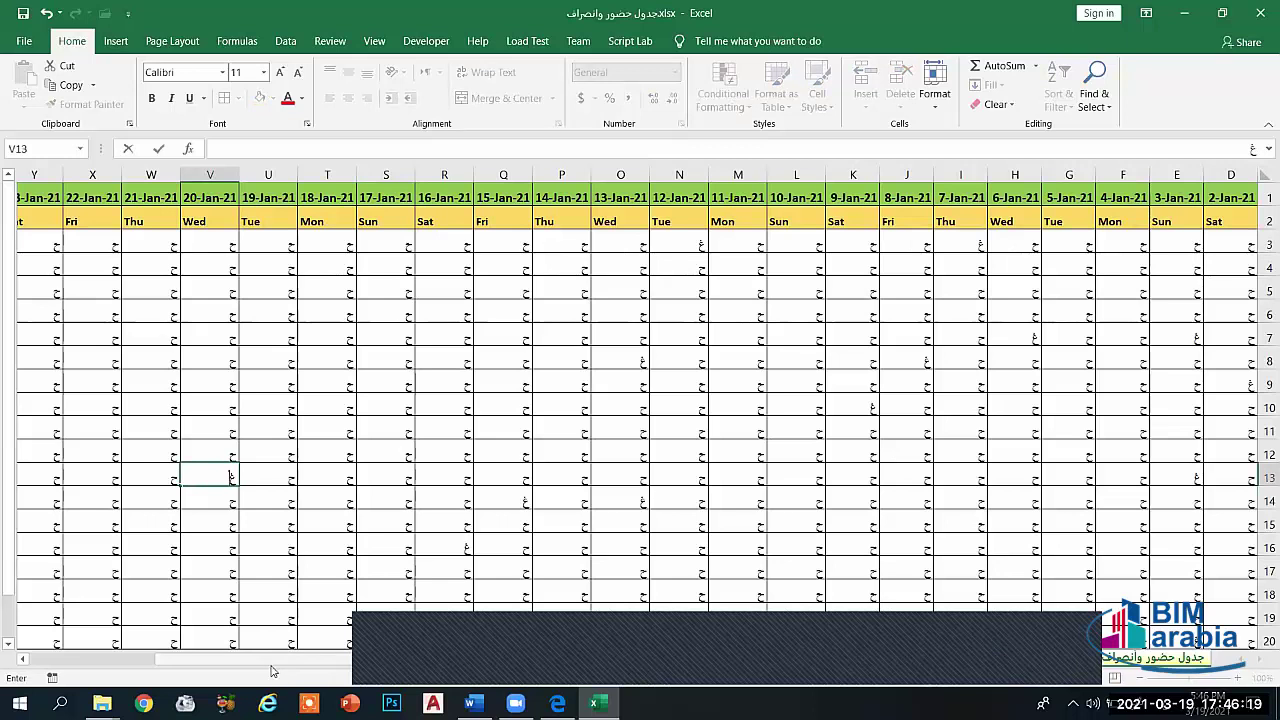
left_click_drag(283, 661, 264, 661)
scroll(384, 551, "right", 1)
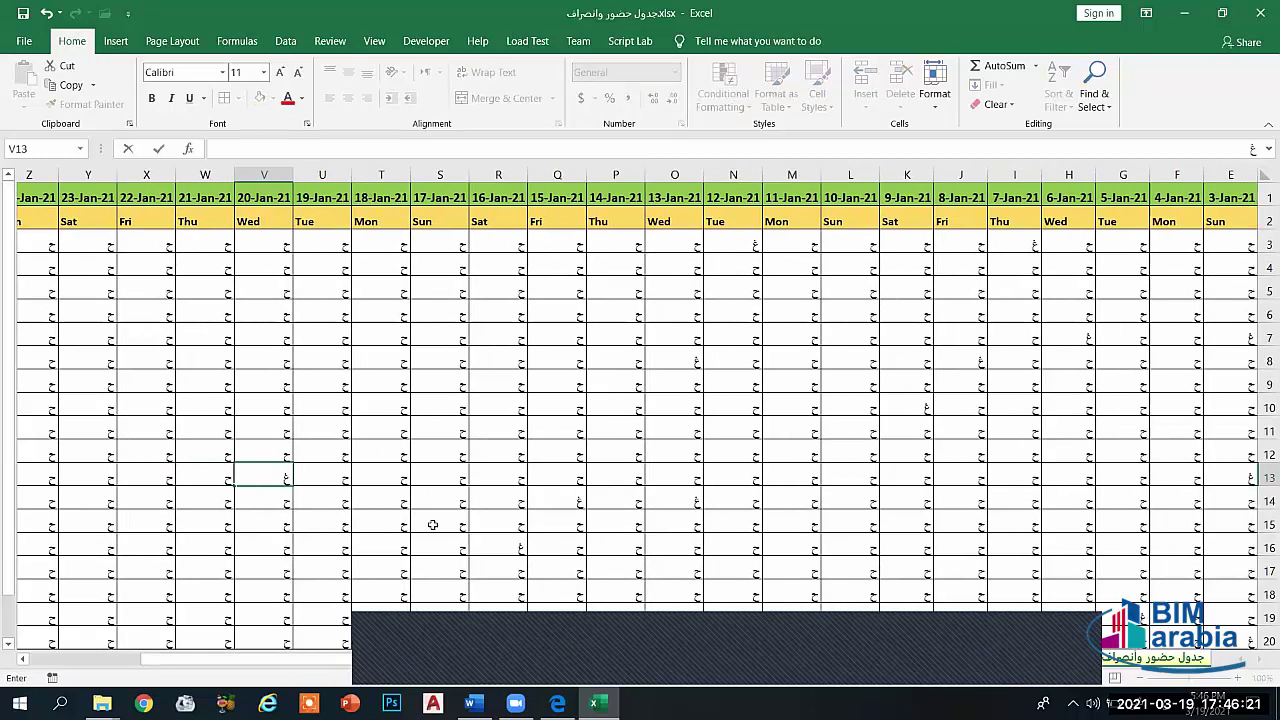
left_click(168, 557)
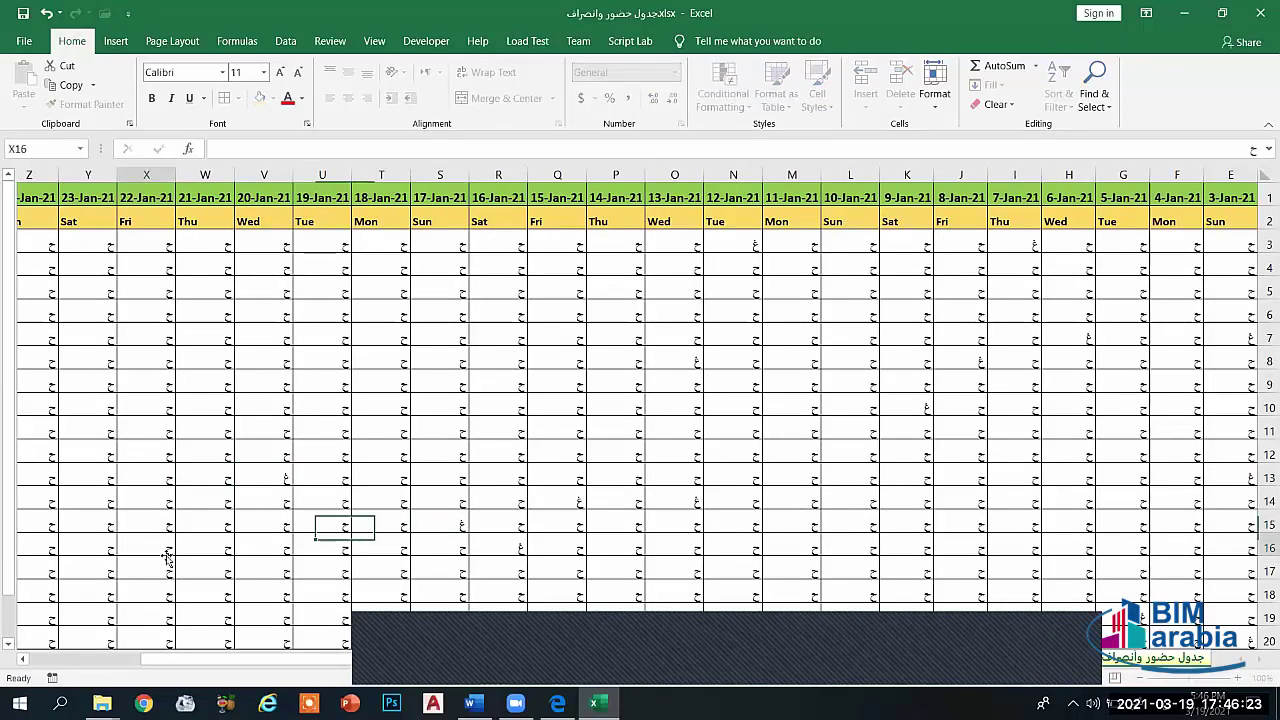
type("غ")
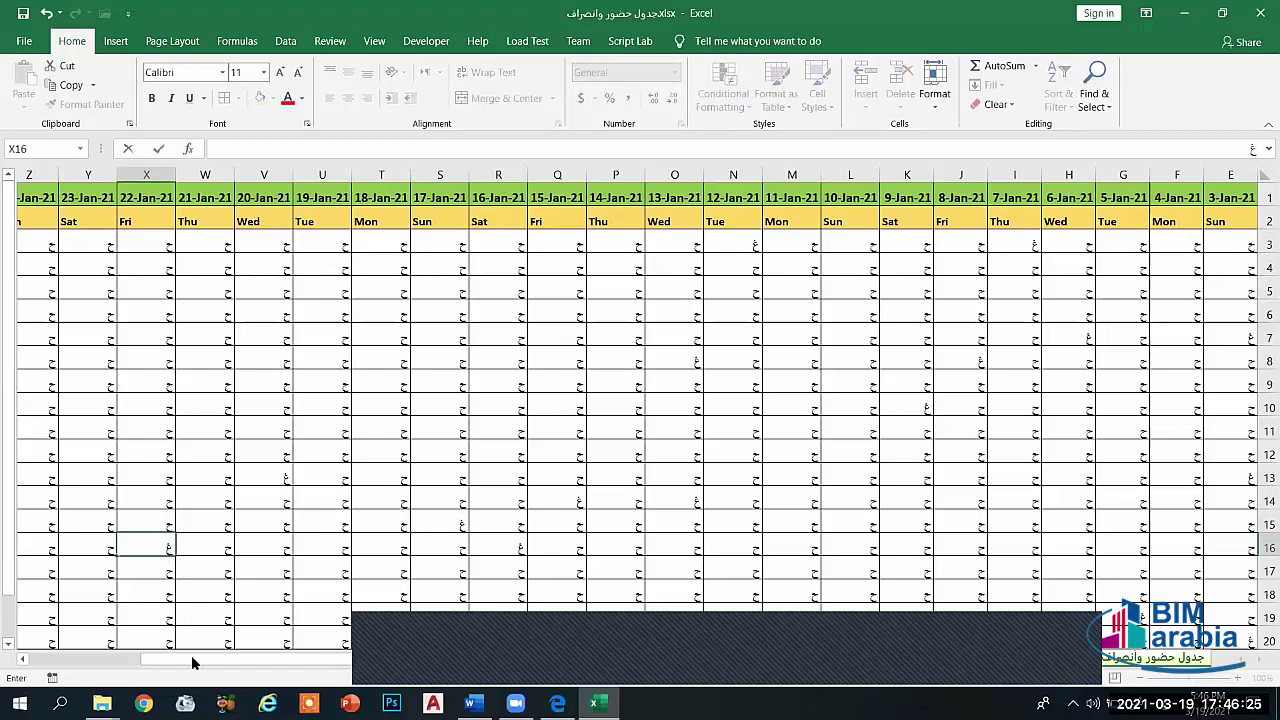
scroll(175, 668, "left", 3)
scroll(230, 545, "left", 3)
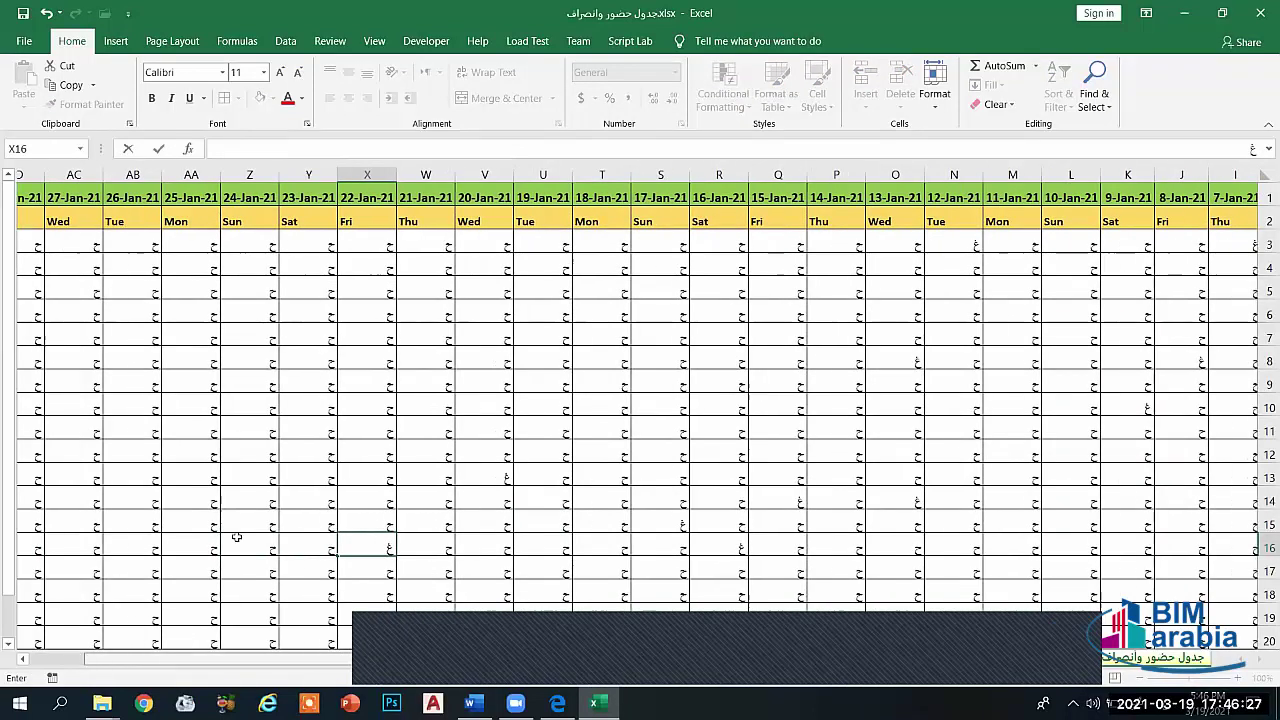
scroll(240, 540, "left", 2)
left_click(241, 549)
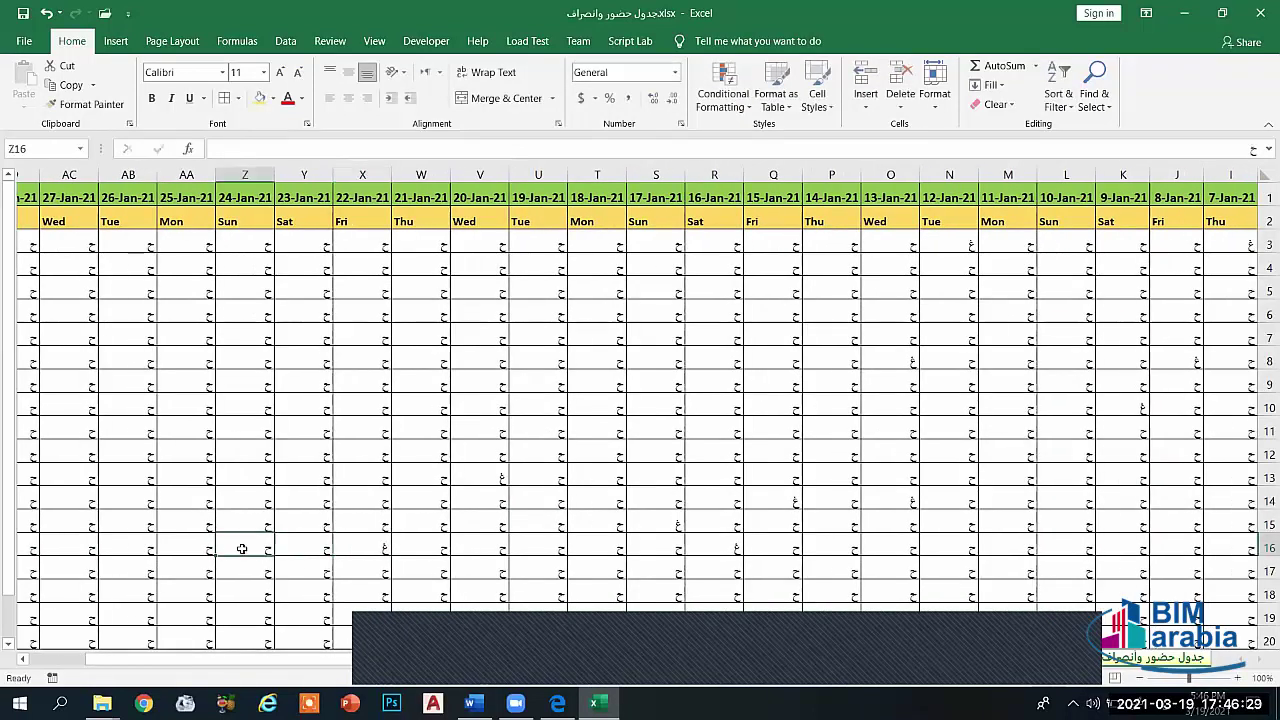
type("غ")
Mark absences with غ in Y12, Z9, AA6, AD12, AE13 and AE6.
left_click(304, 457)
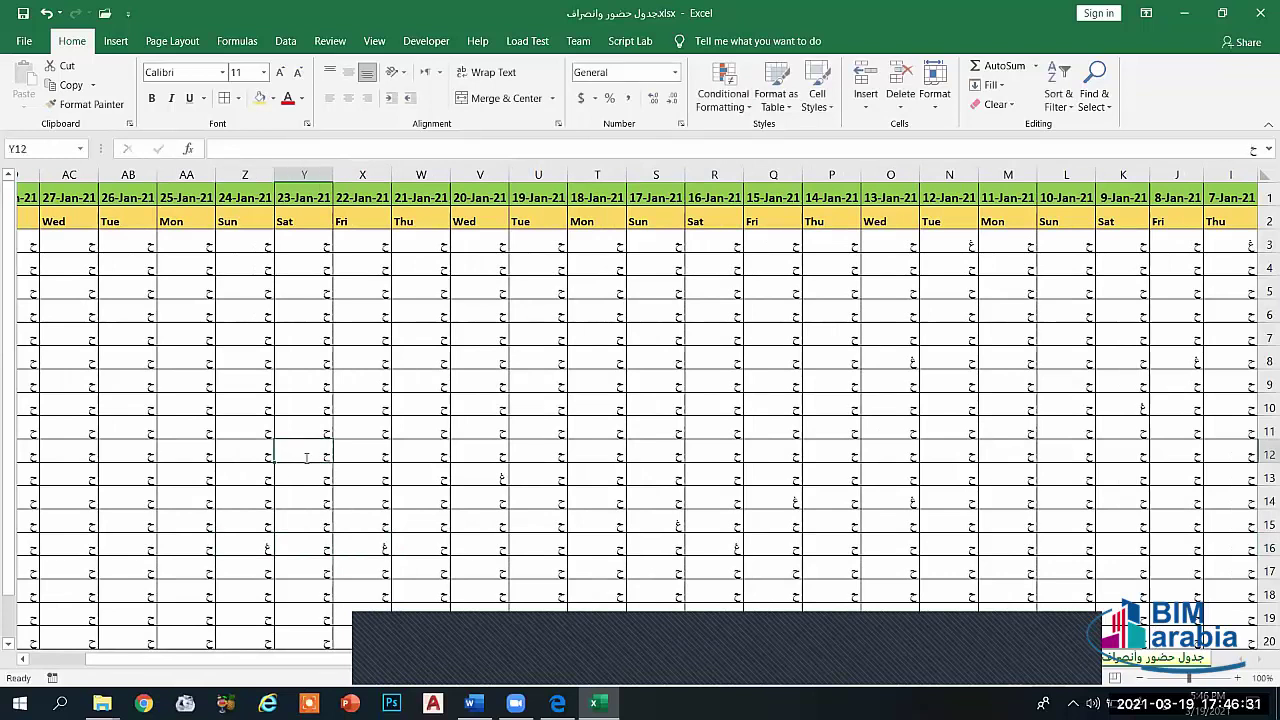
type("غ")
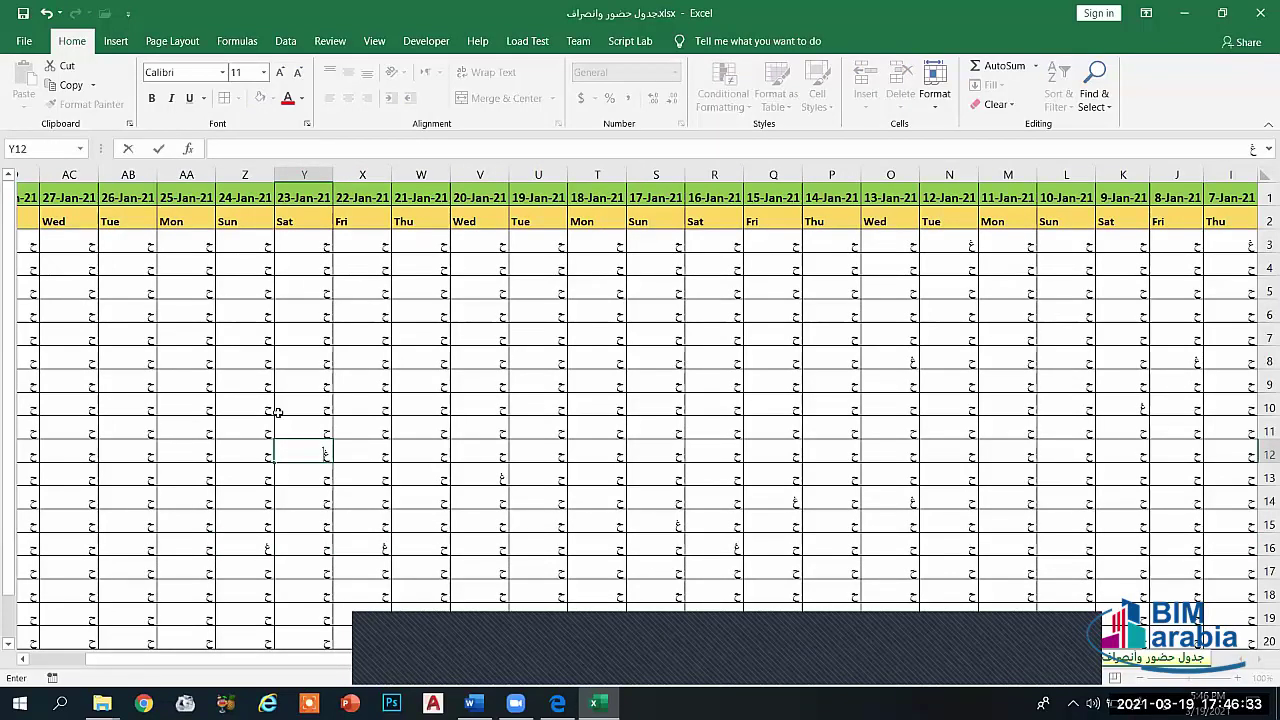
left_click(253, 385)
type("غ")
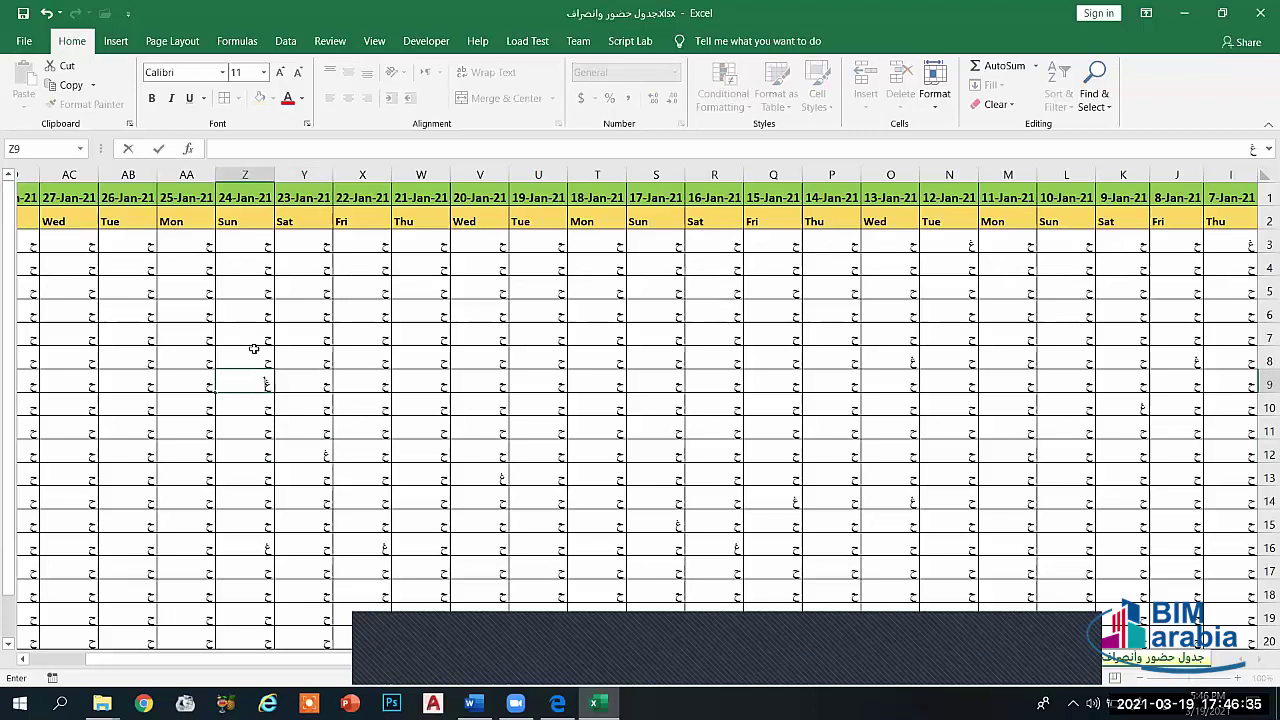
left_click(192, 310)
type("غ")
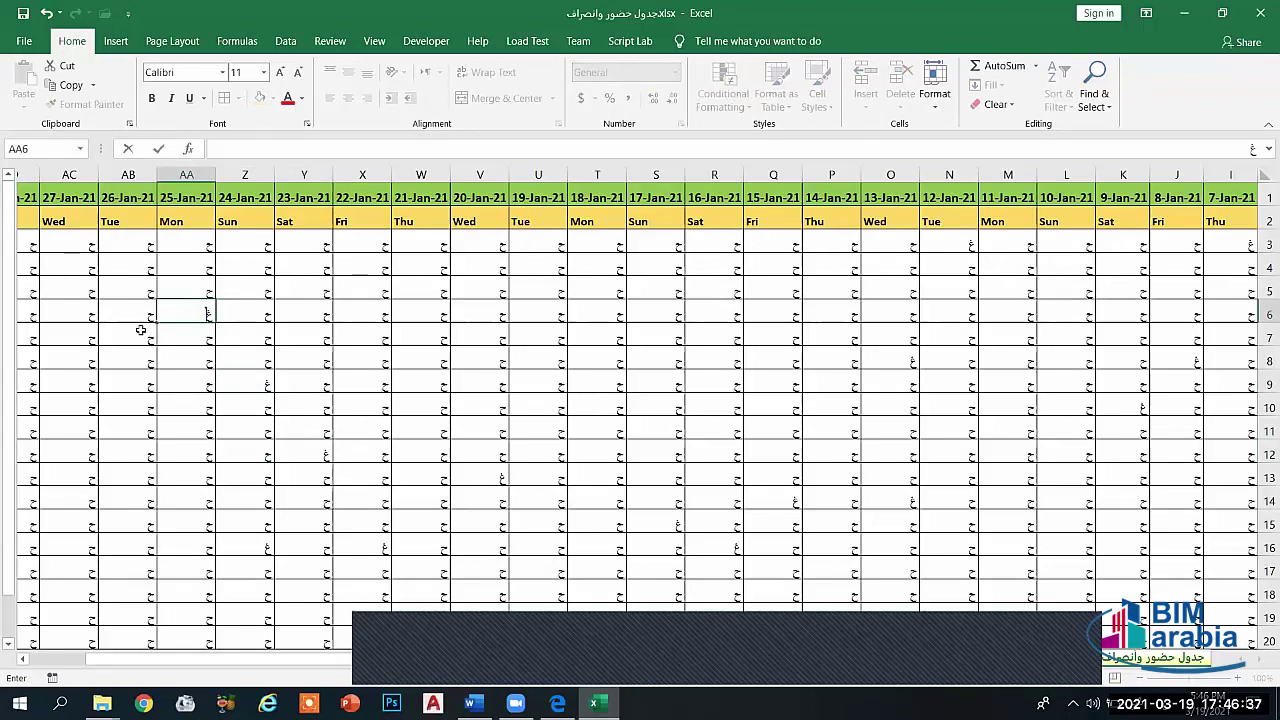
left_click(80, 397)
type("خ")
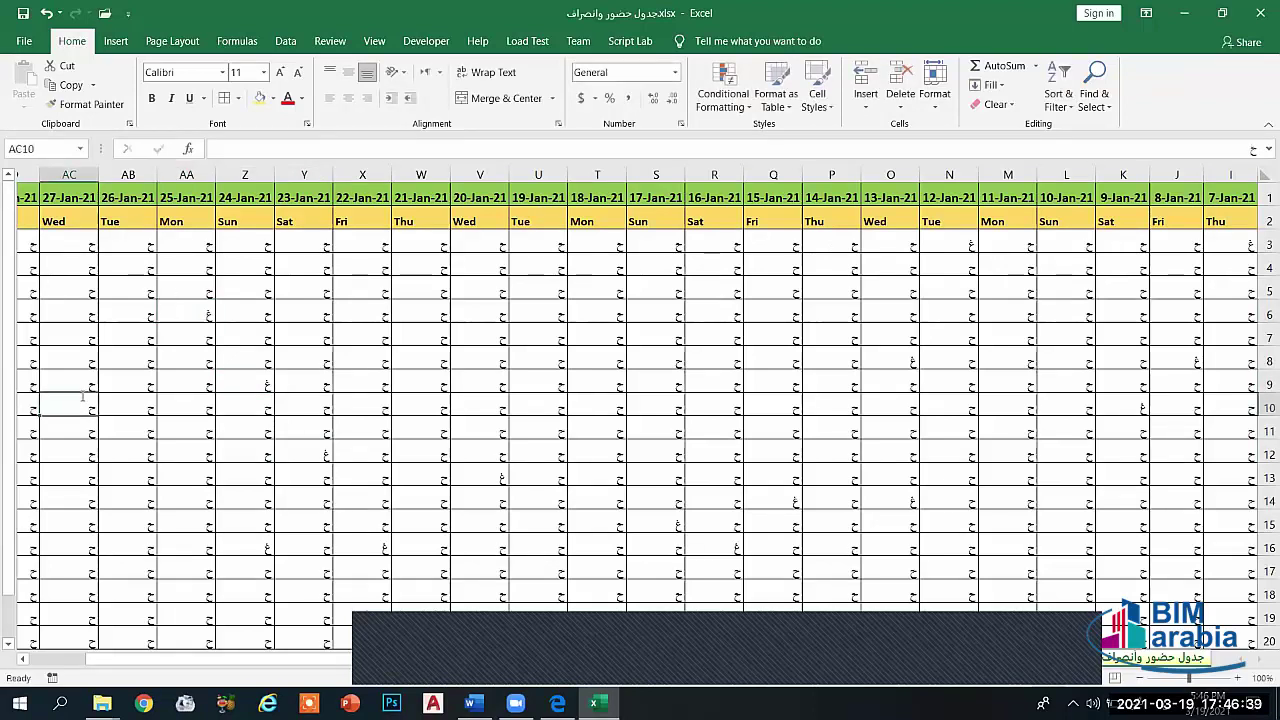
left_click(25, 456)
type("غ")
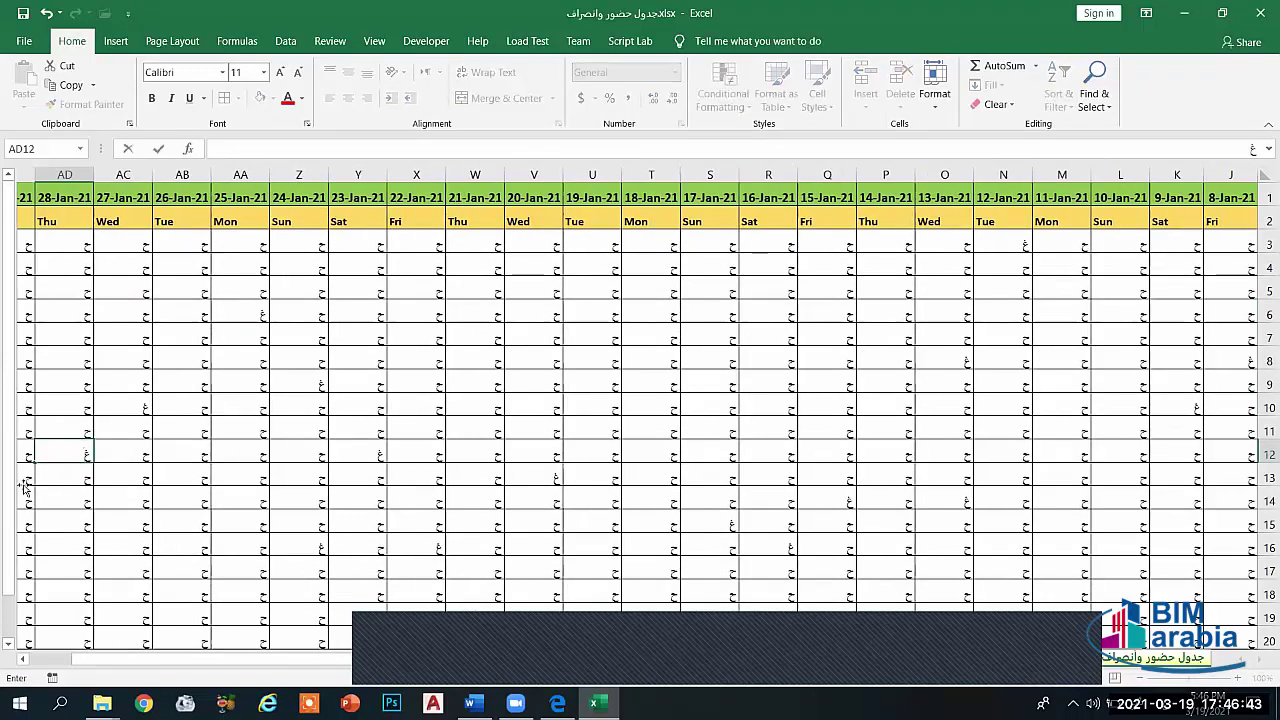
left_click(25, 487)
type("ق")
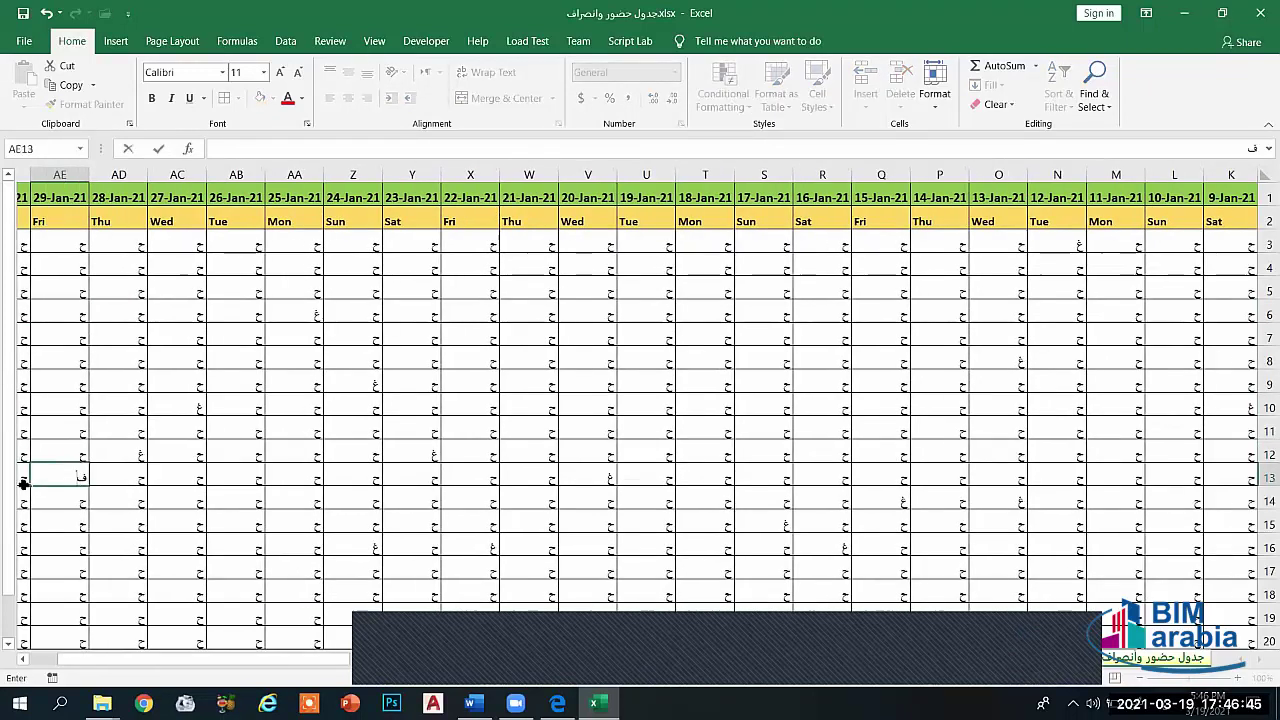
key("BackSpace")
type("غ")
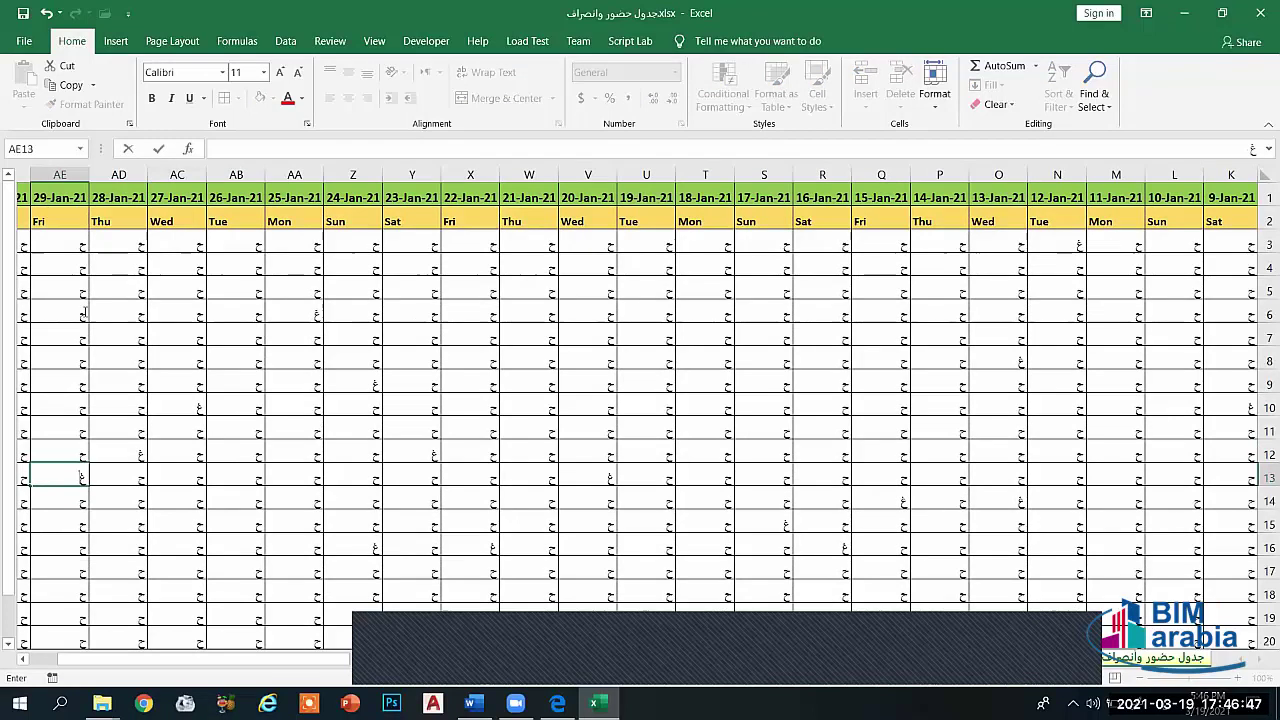
left_click(85, 313)
type("غ")
key("Return")
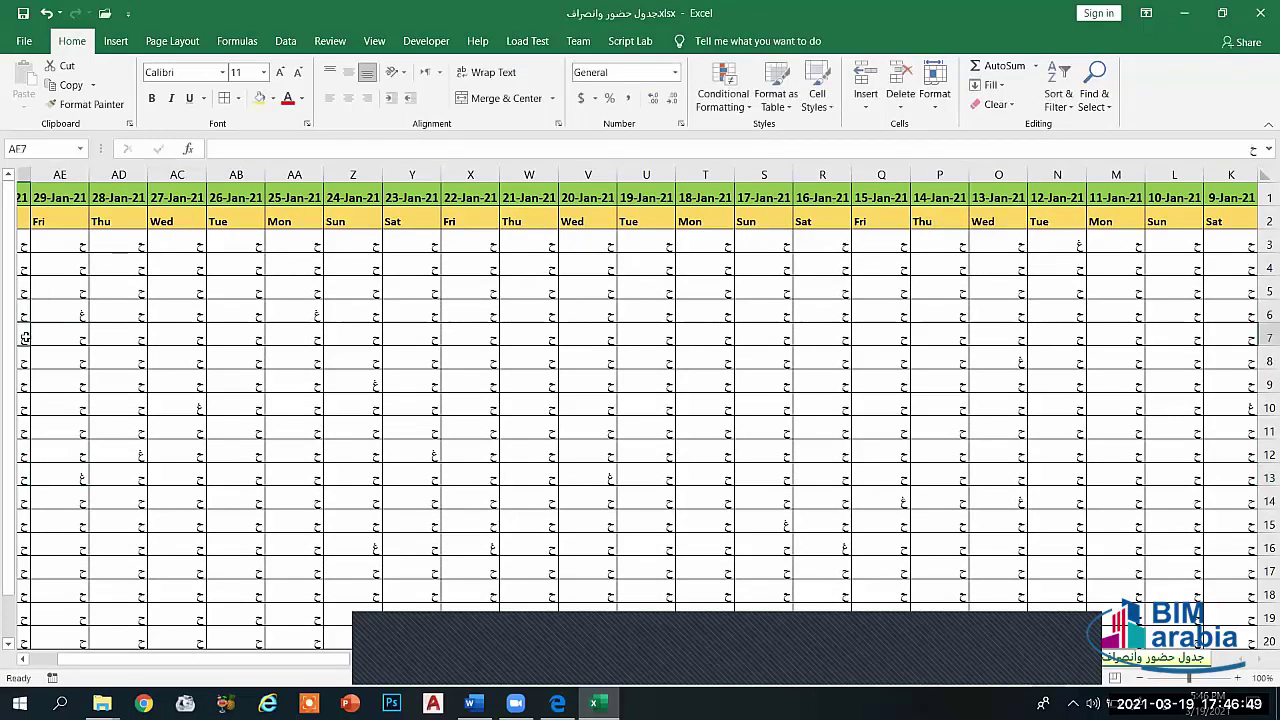
Mark absences with غ in AF14, AG7, U15, N16 and M15.
left_click(25, 337)
type("غ")
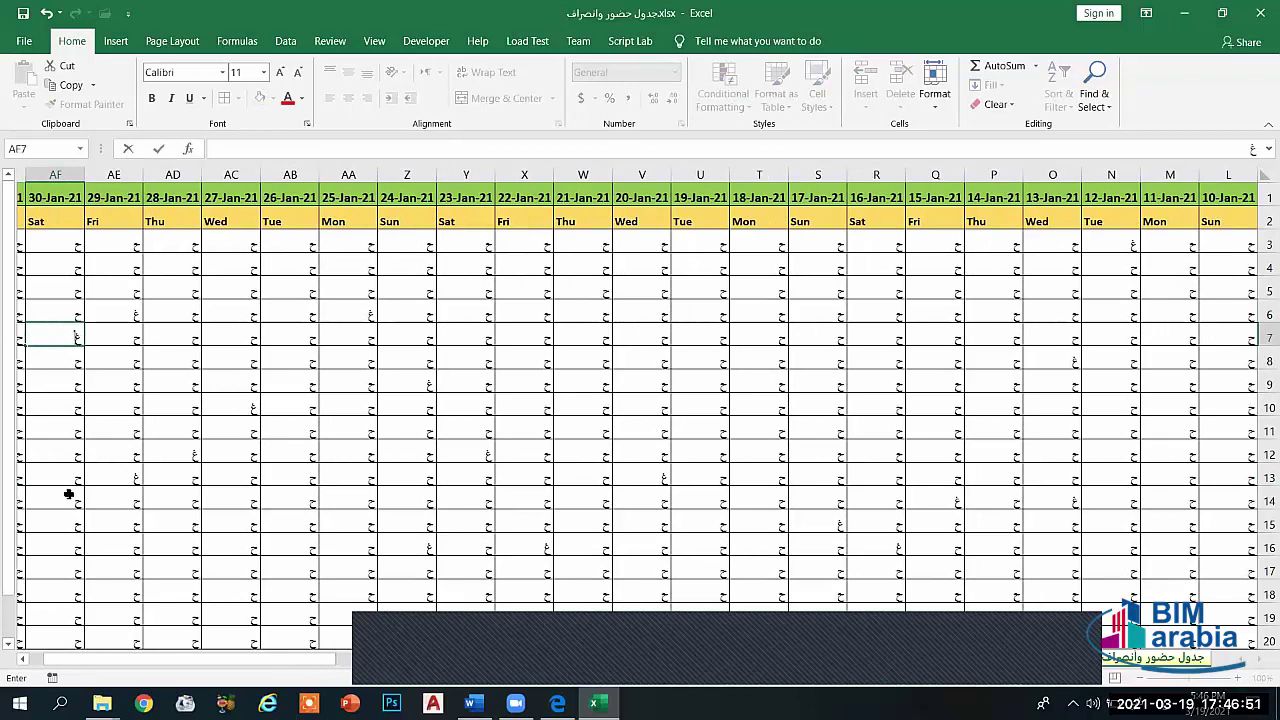
left_click(68, 494)
type("غ")
left_click(20, 458)
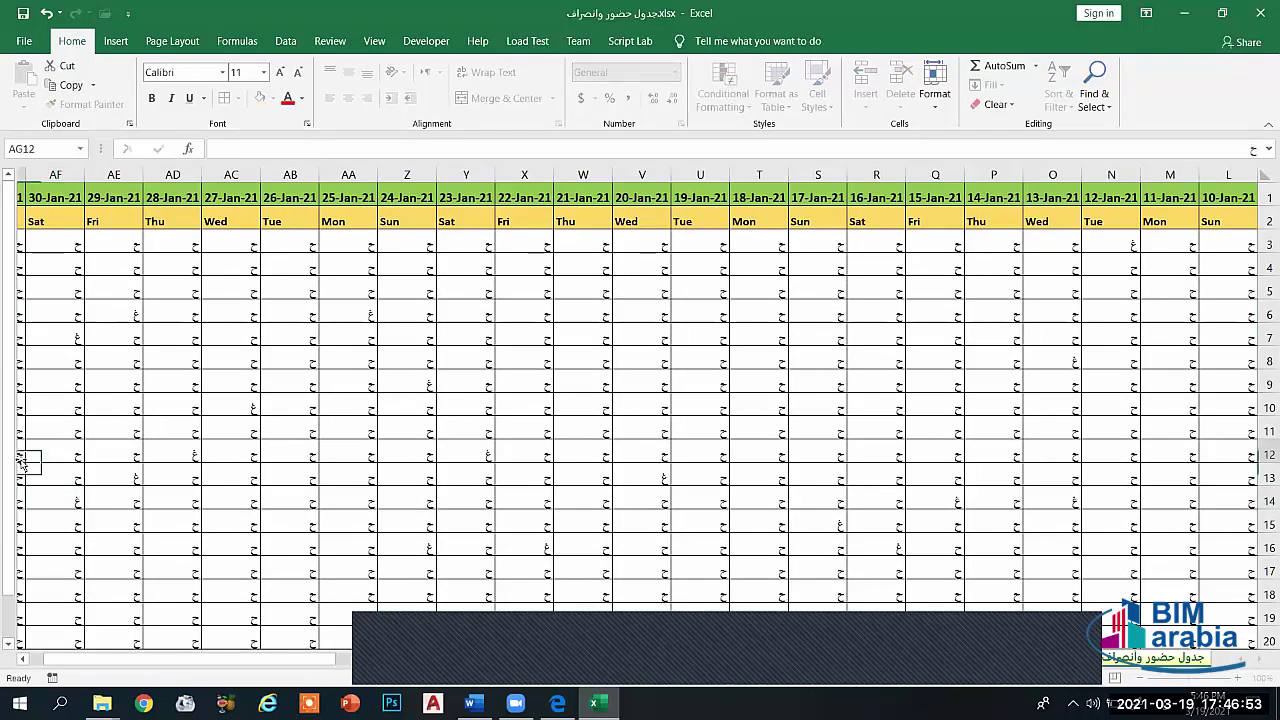
scroll(52, 347, "left", 1)
left_click(50, 340)
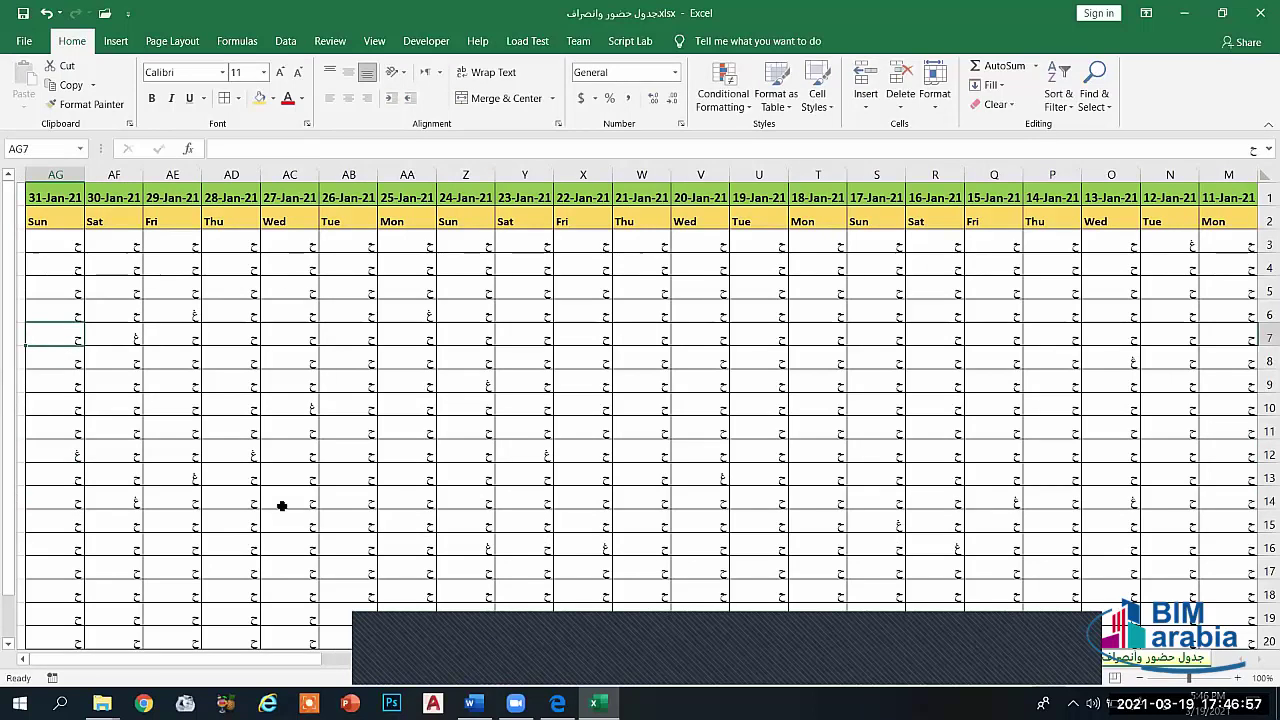
type("غ")
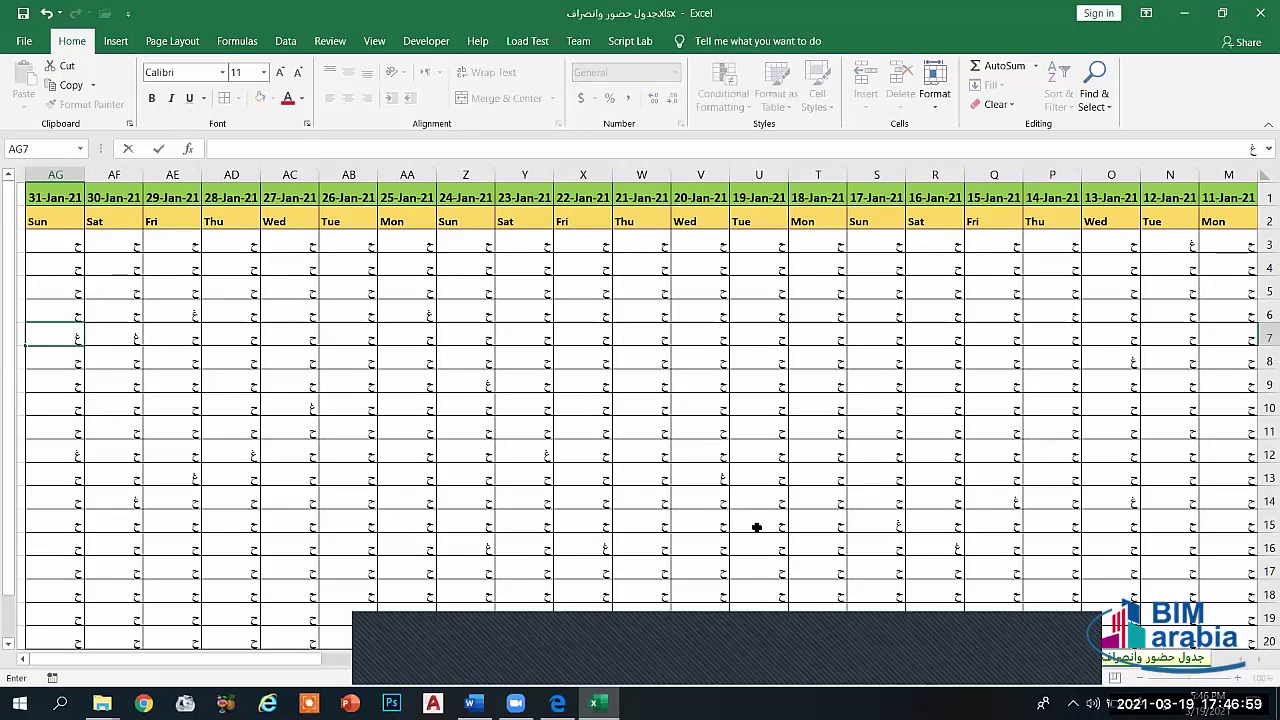
left_click(757, 527)
type("غ")
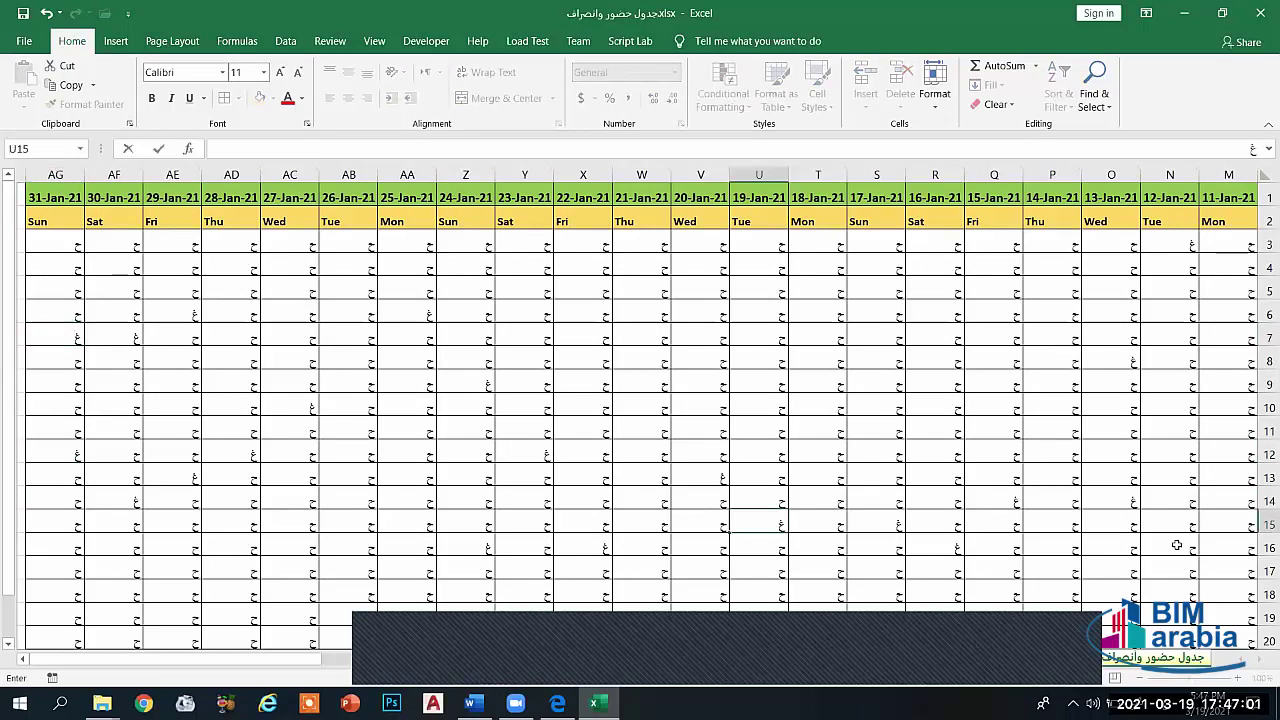
left_click(1177, 545)
type("غ")
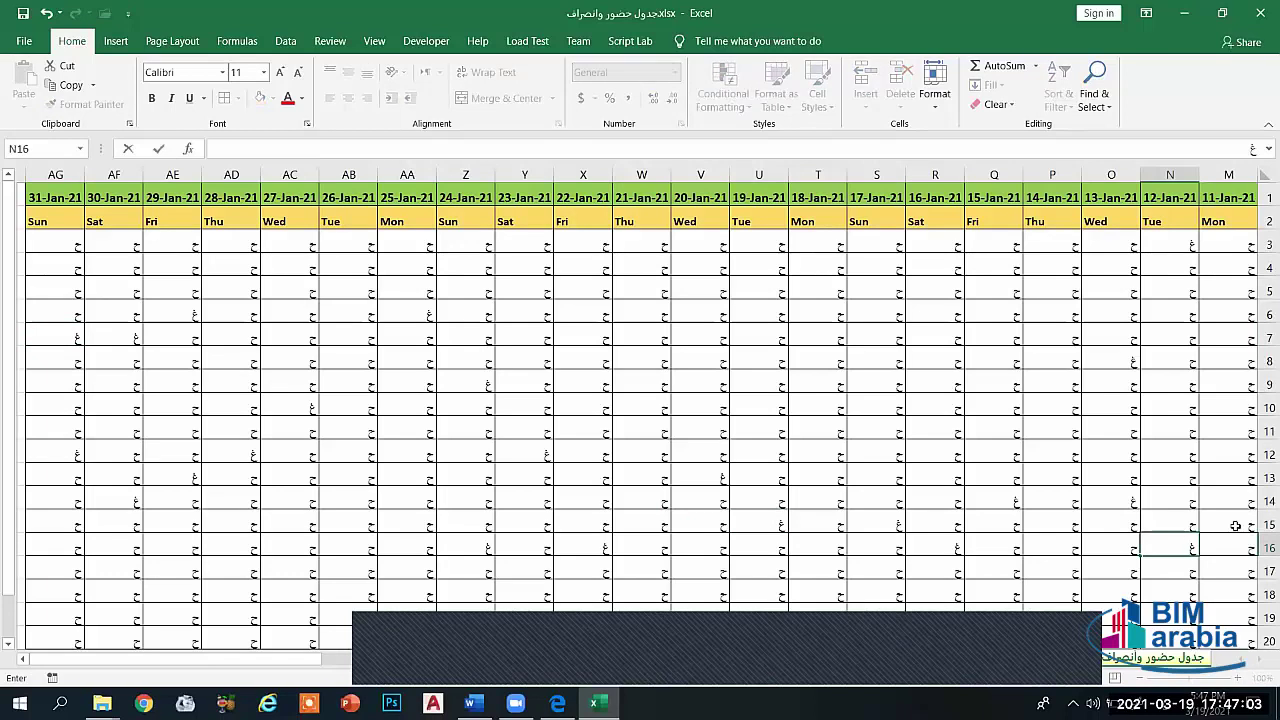
left_click(1236, 526)
type("غ")
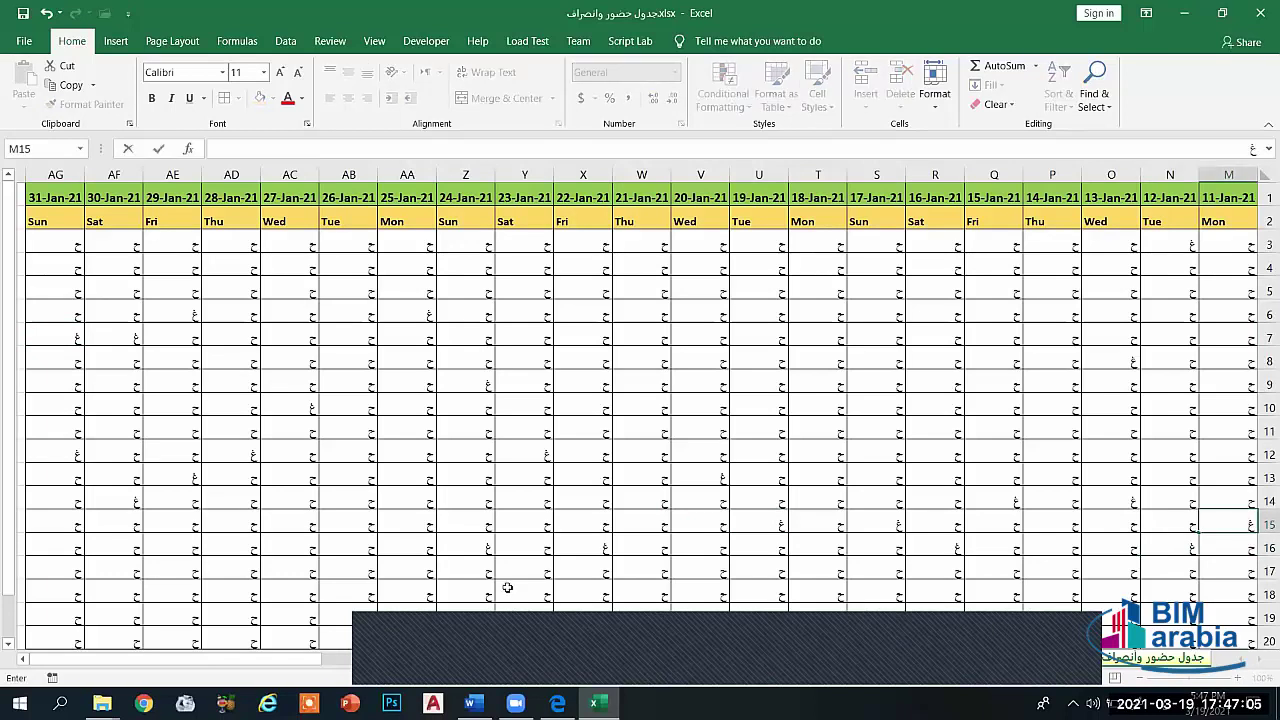
left_click_drag(340, 668, 486, 668)
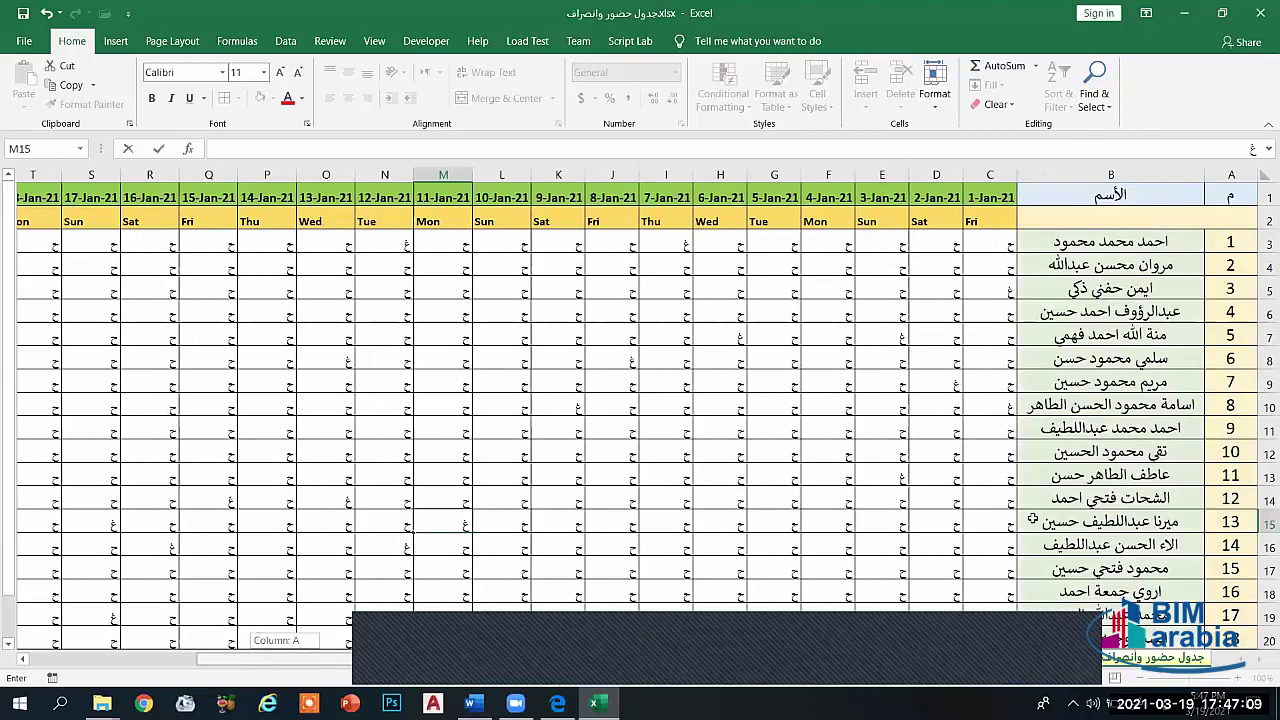
left_click(994, 517)
type("غ")
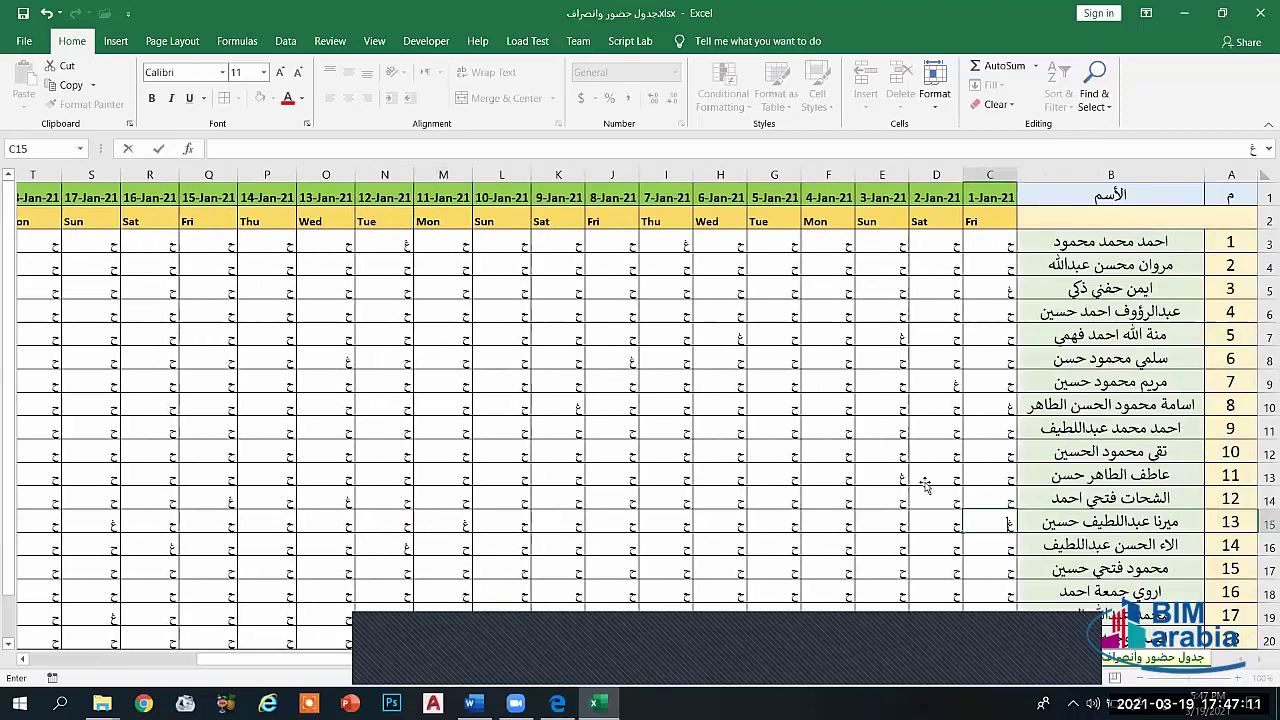
left_click(927, 480)
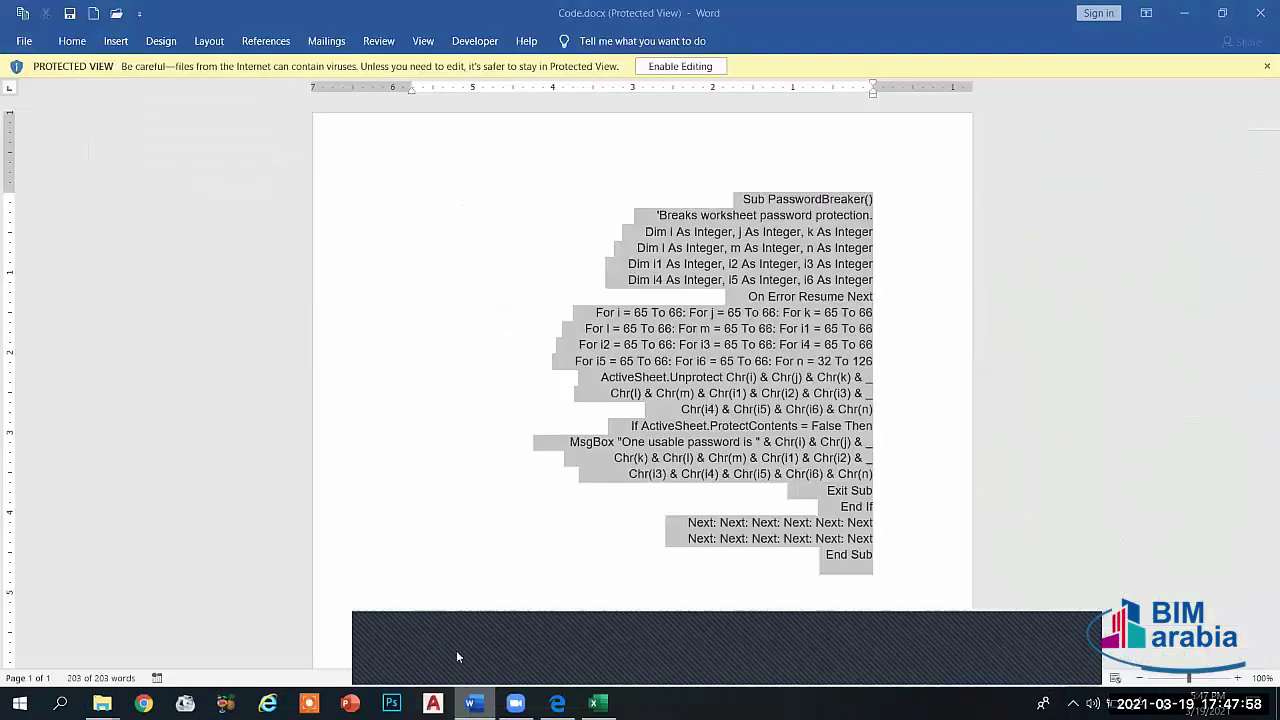
Start a new blank Word document and type the TIME BREAK and 06:00 lines in English.
right_click(473, 703)
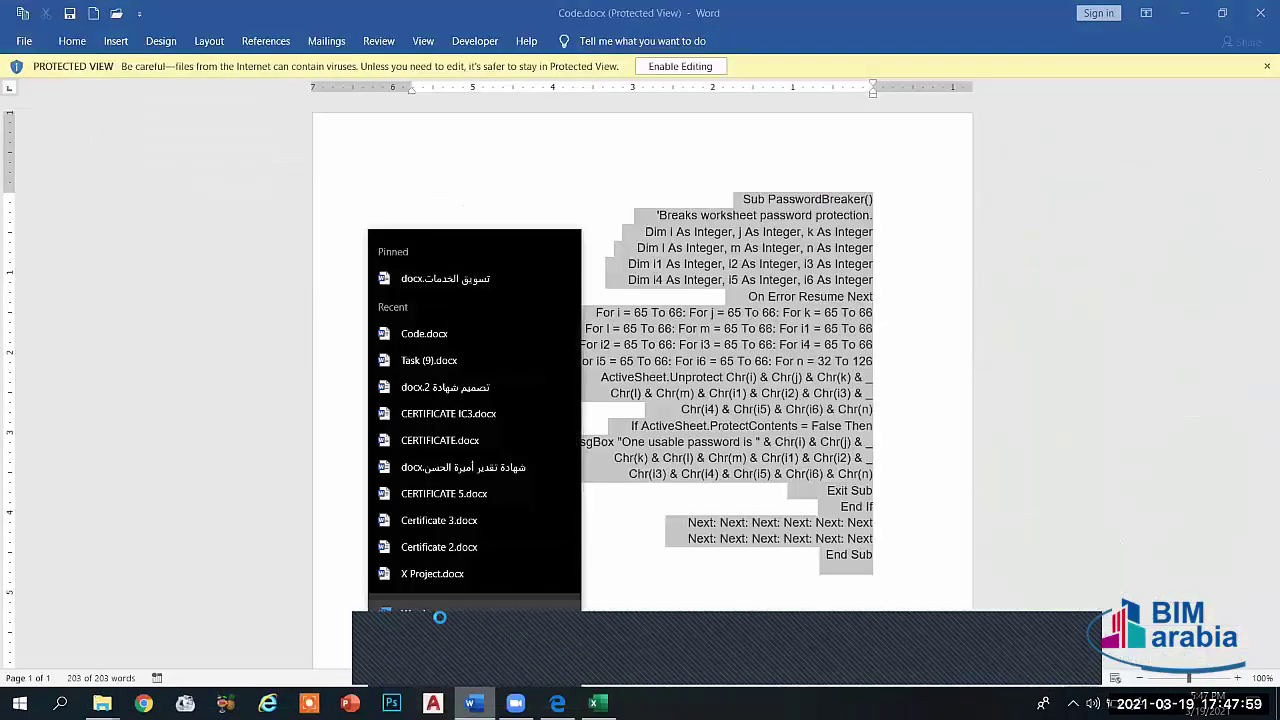
left_click(440, 620)
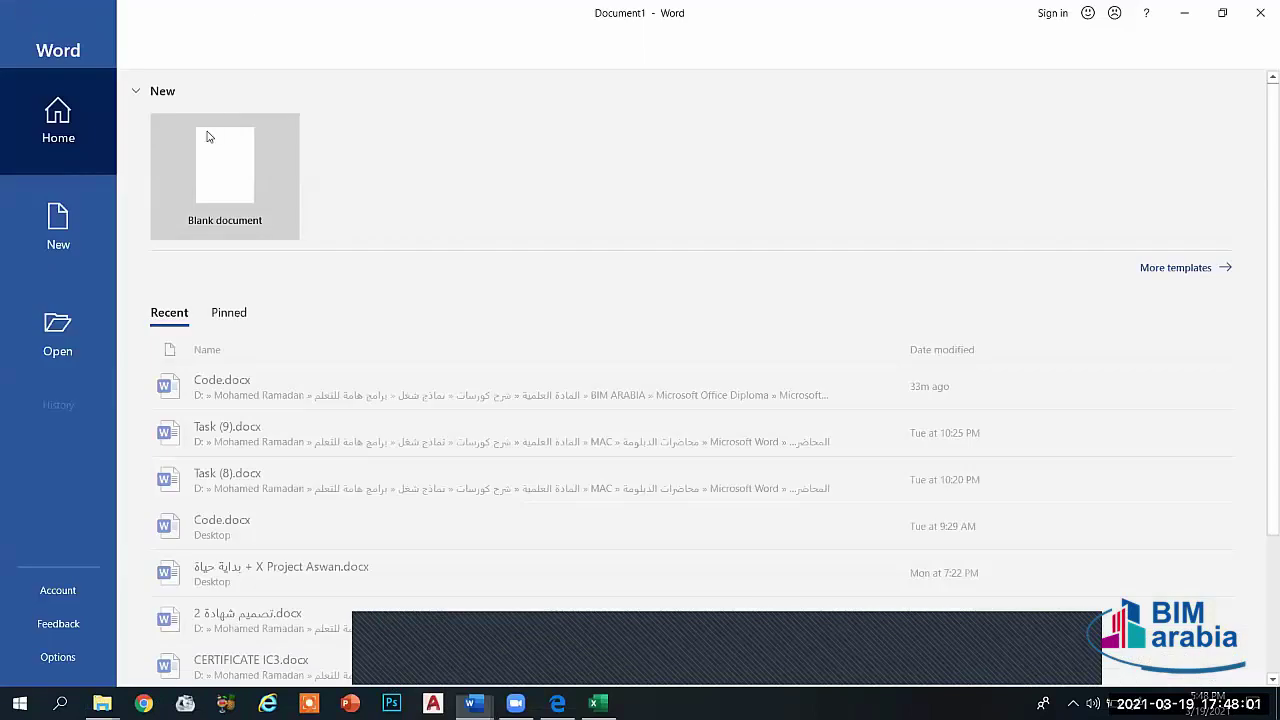
key("Return")
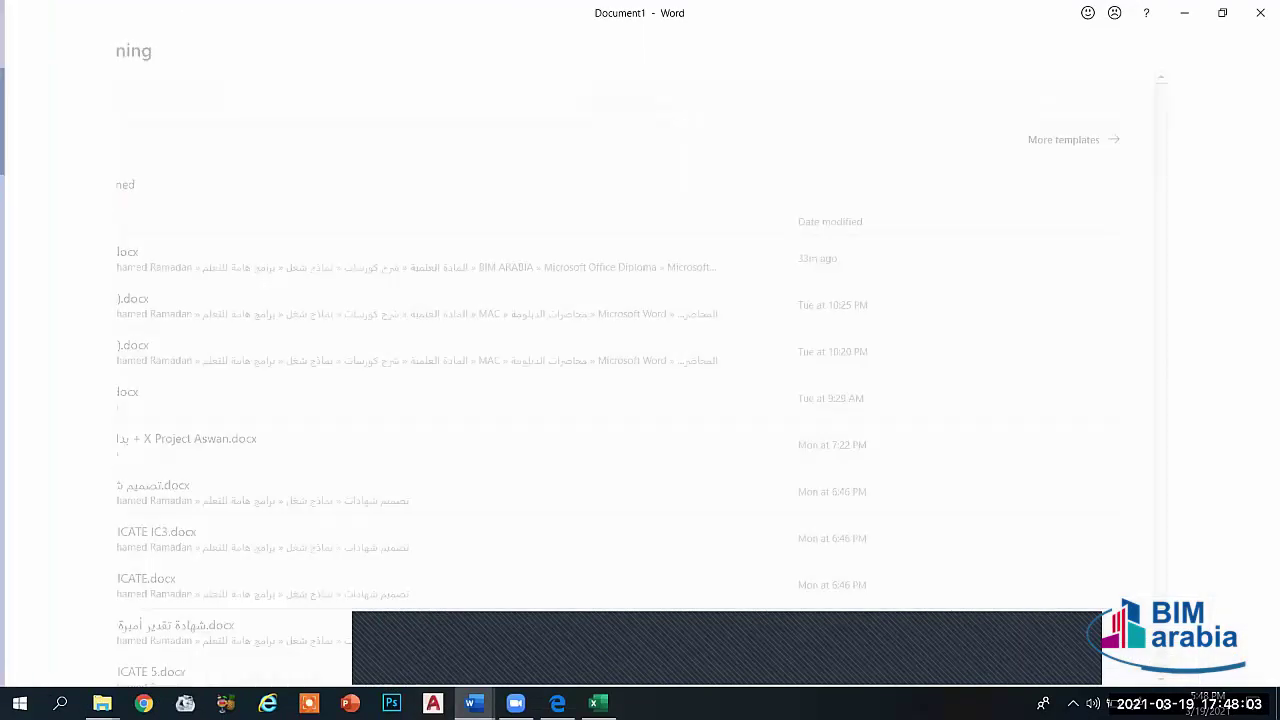
key("BackSpace")
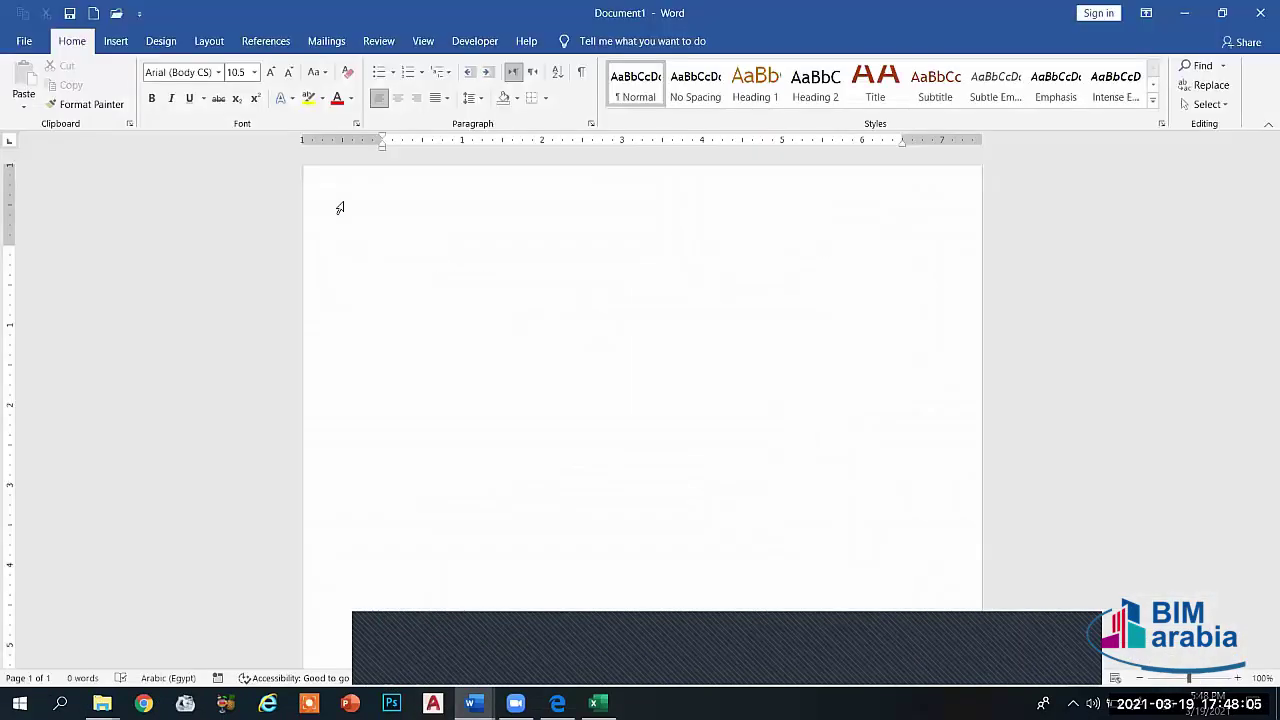
key("alt+shift")
type("IME ")
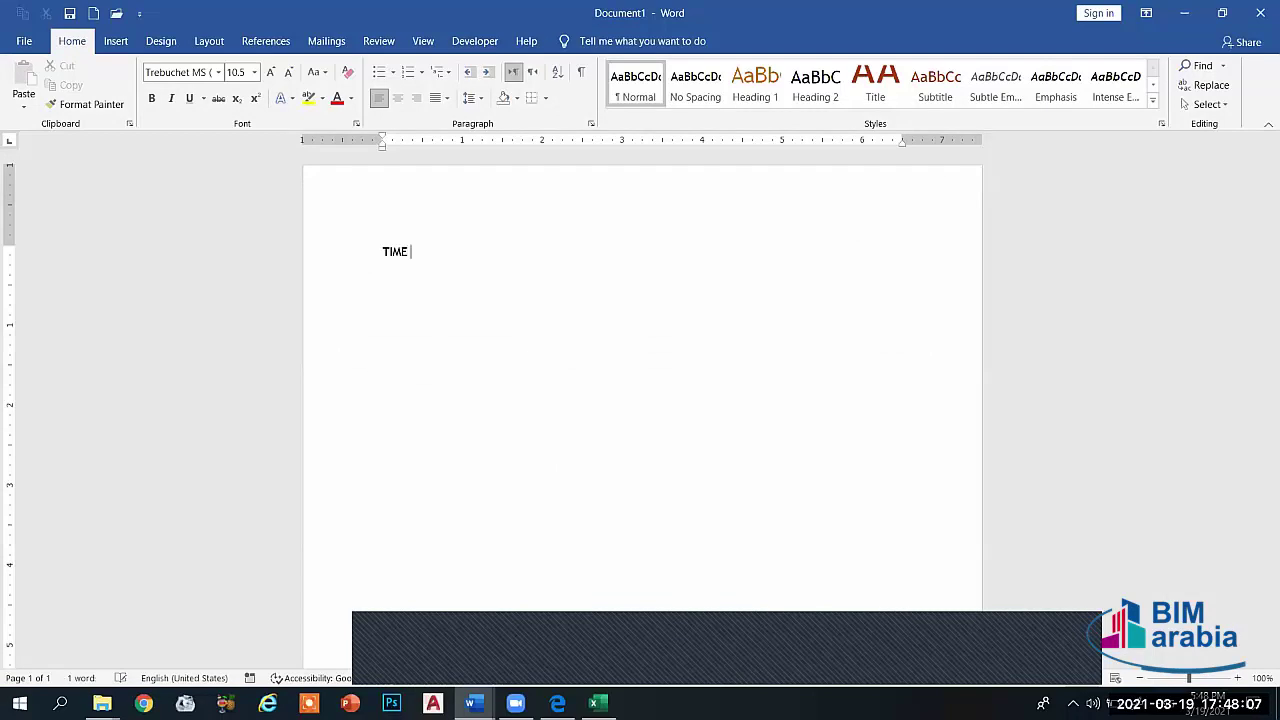
type("REAK")
type(" 06:")
type("0")
Centre the TIME BREAK and 06:00 lines and enlarge them to 24 pt.
key("ctrl+a")
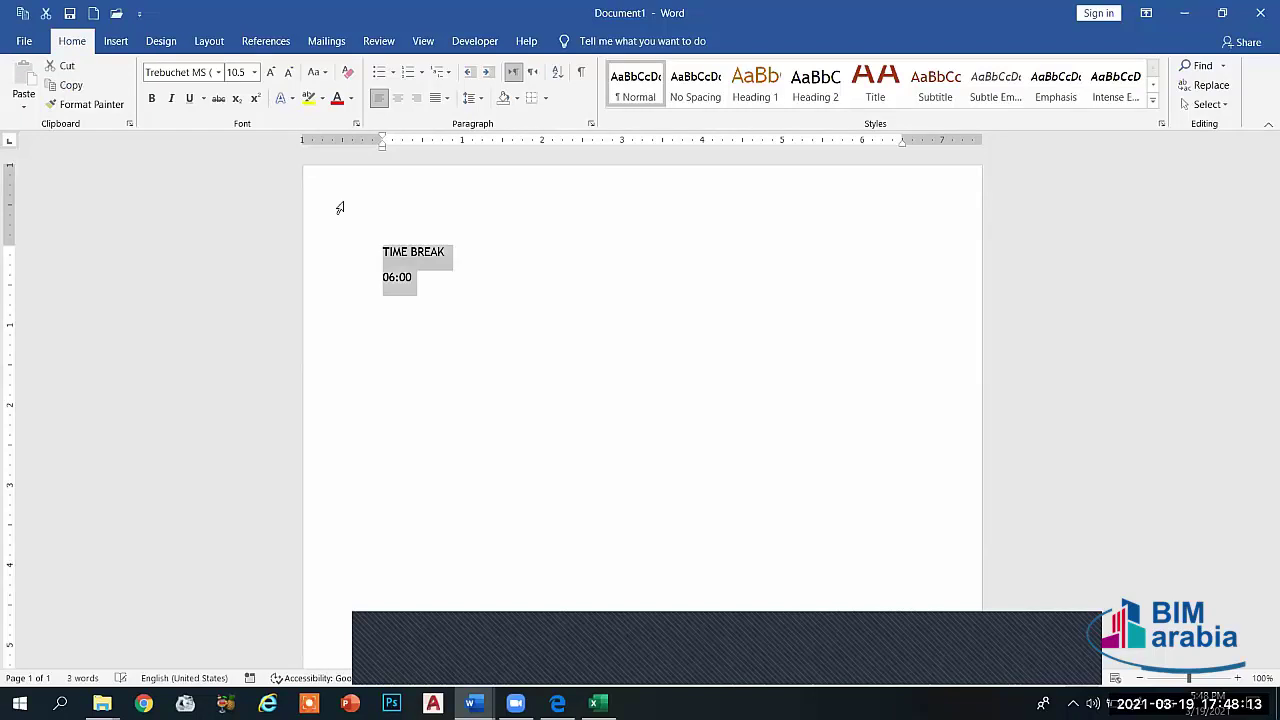
left_click(401, 96)
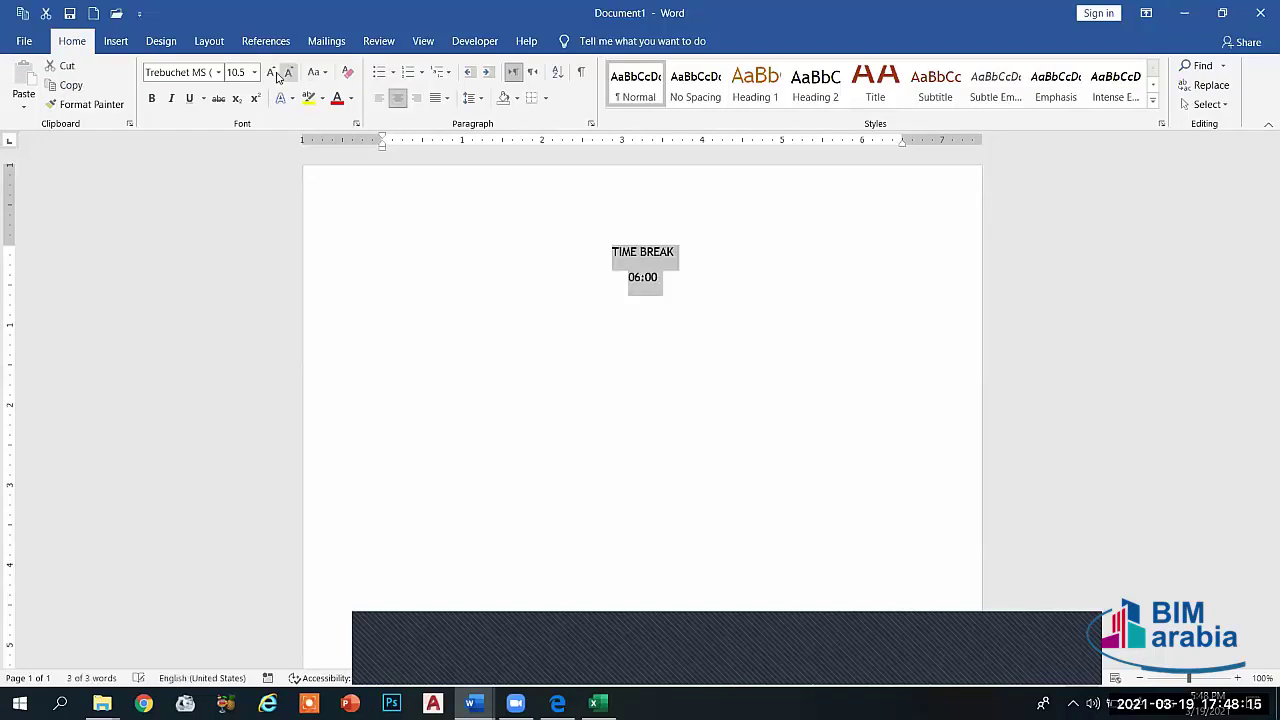
left_click(277, 76)
left_click(277, 76)
left_click(277, 76)
left_click(277, 76)
left_click(277, 76)
left_click(277, 76)
left_click(277, 76)
left_click(277, 76)
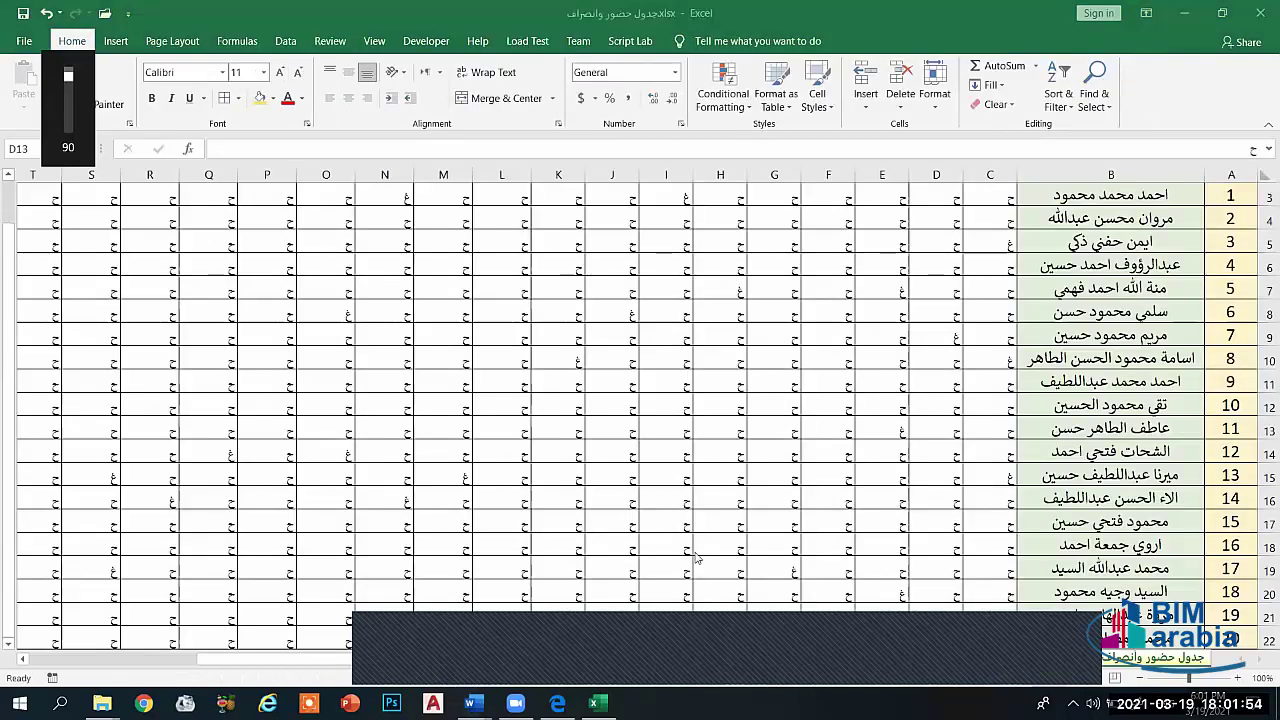
left_click(689, 545)
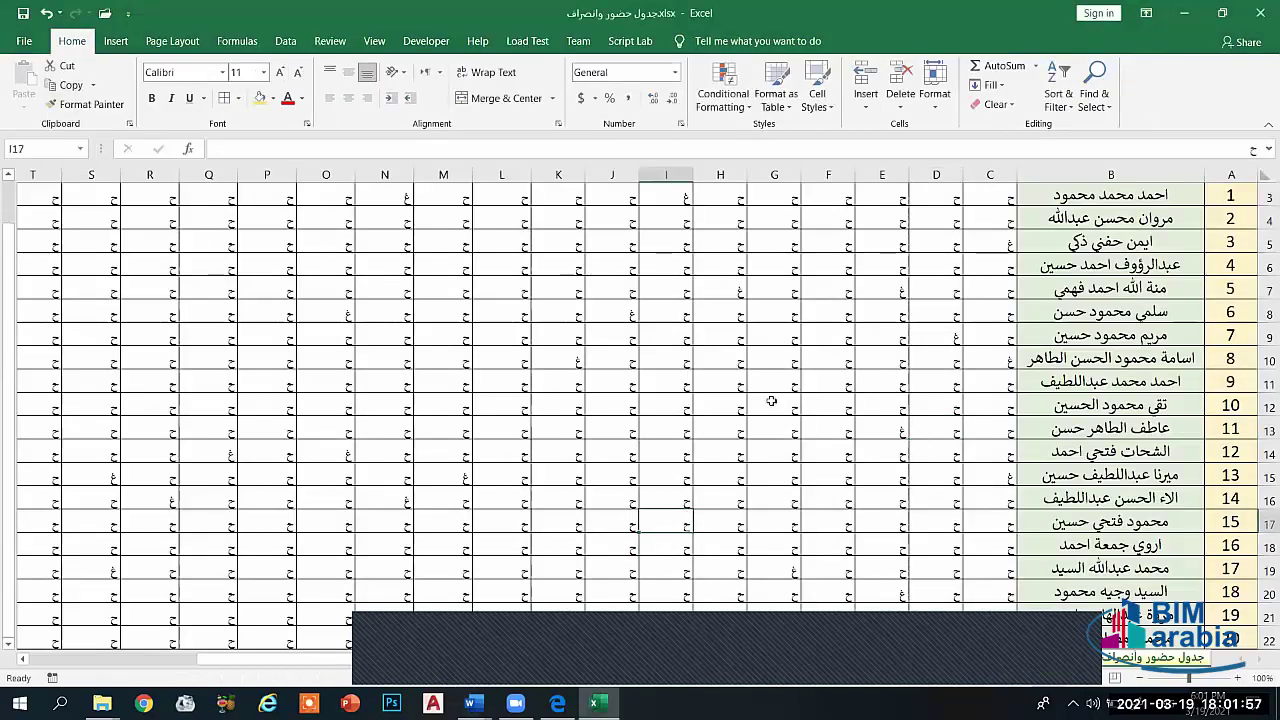
key("Up")
key("Up")
key("Up")
key("Right")
key("Right")
key("Right")
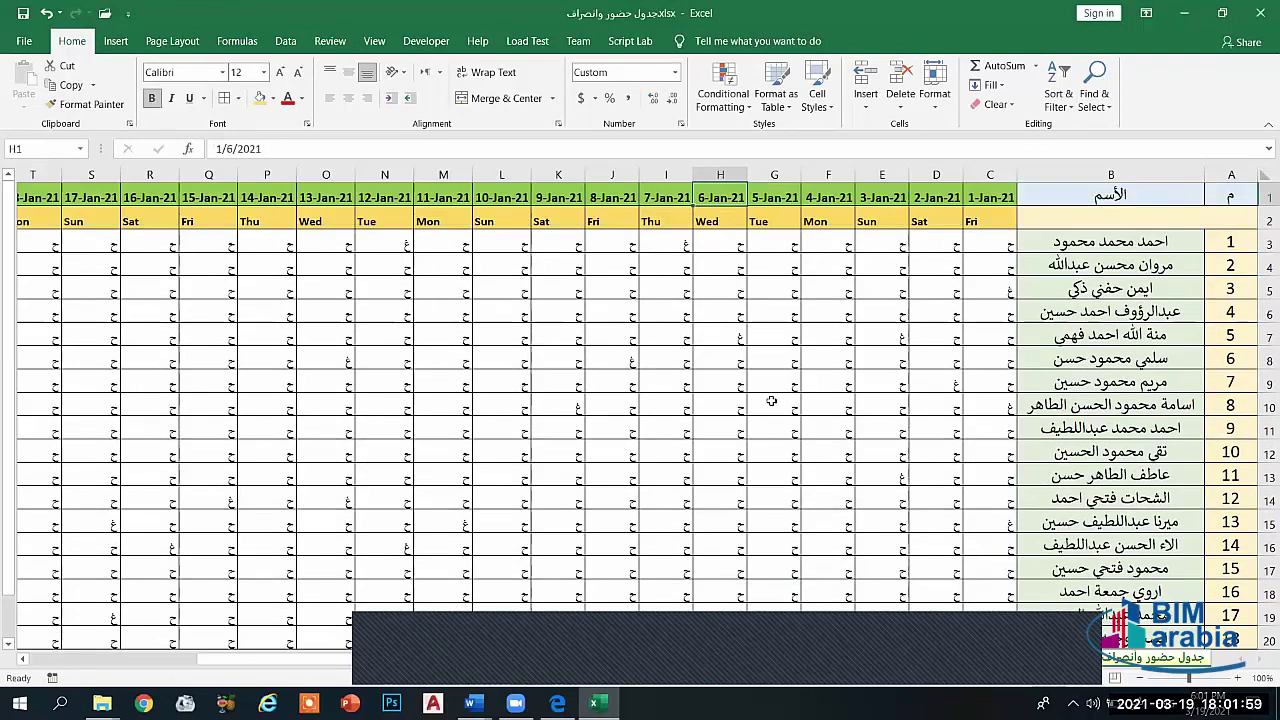
key("Right")
key("Right")
key("Right")
key("Down")
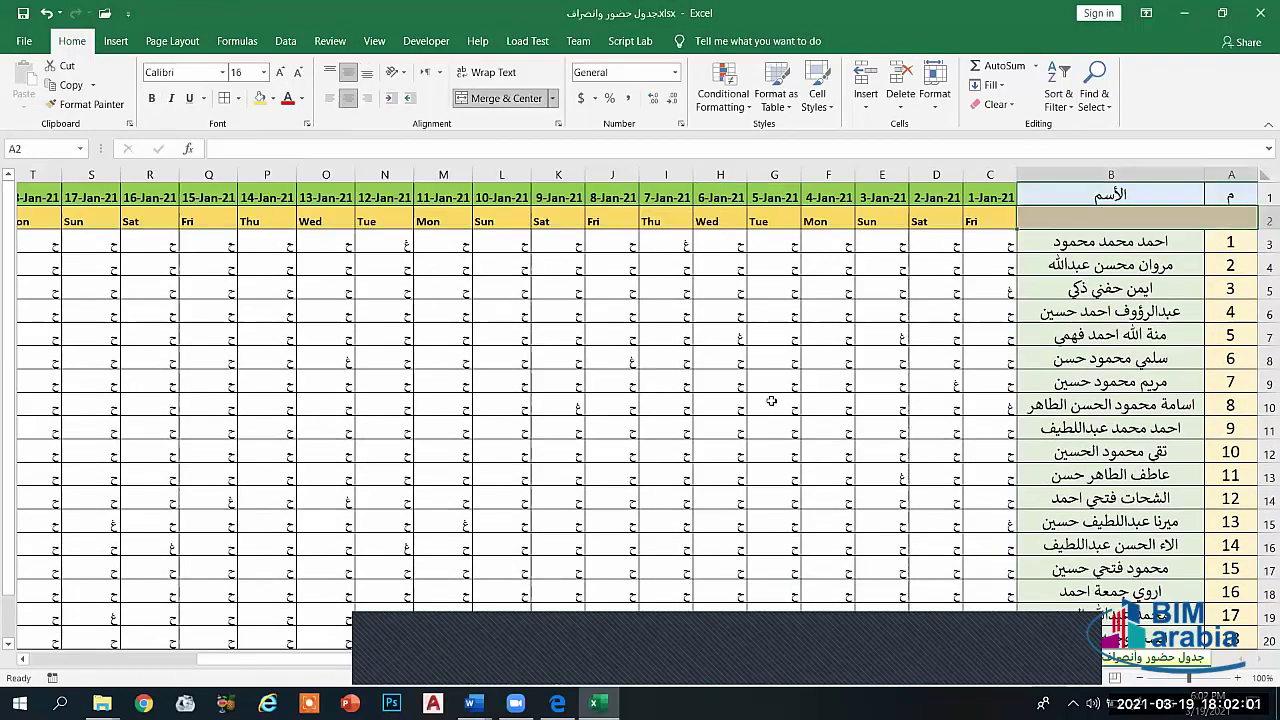
key("Right")
key("Down")
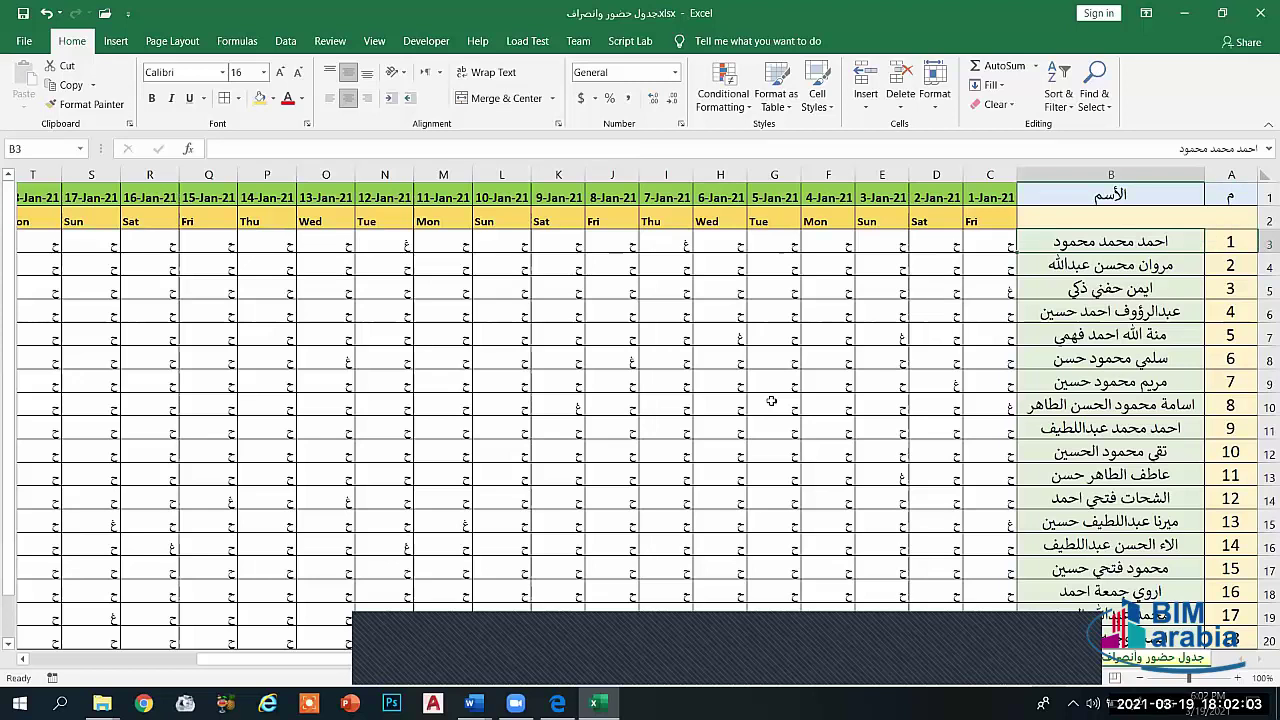
key("Down")
key("Down")
key("Down")
key("Down")
key("Down")
key("Right")
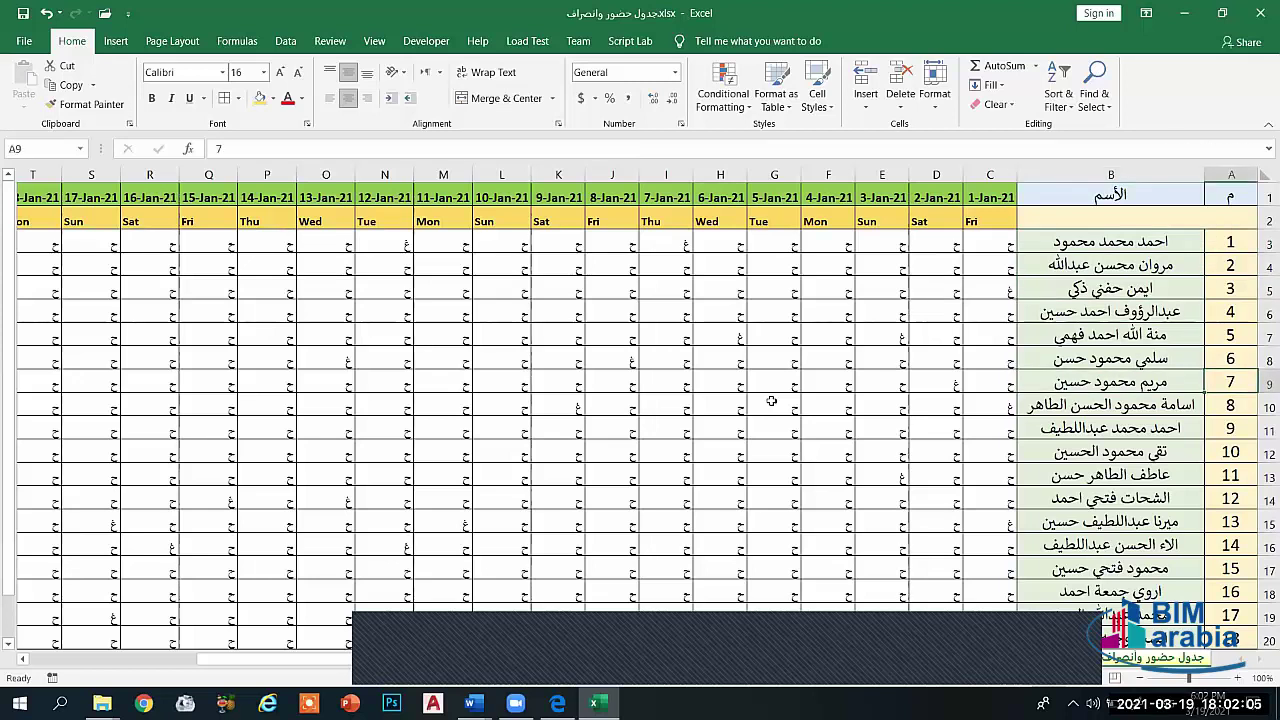
key("Up")
key("Up")
key("Up")
key("Up")
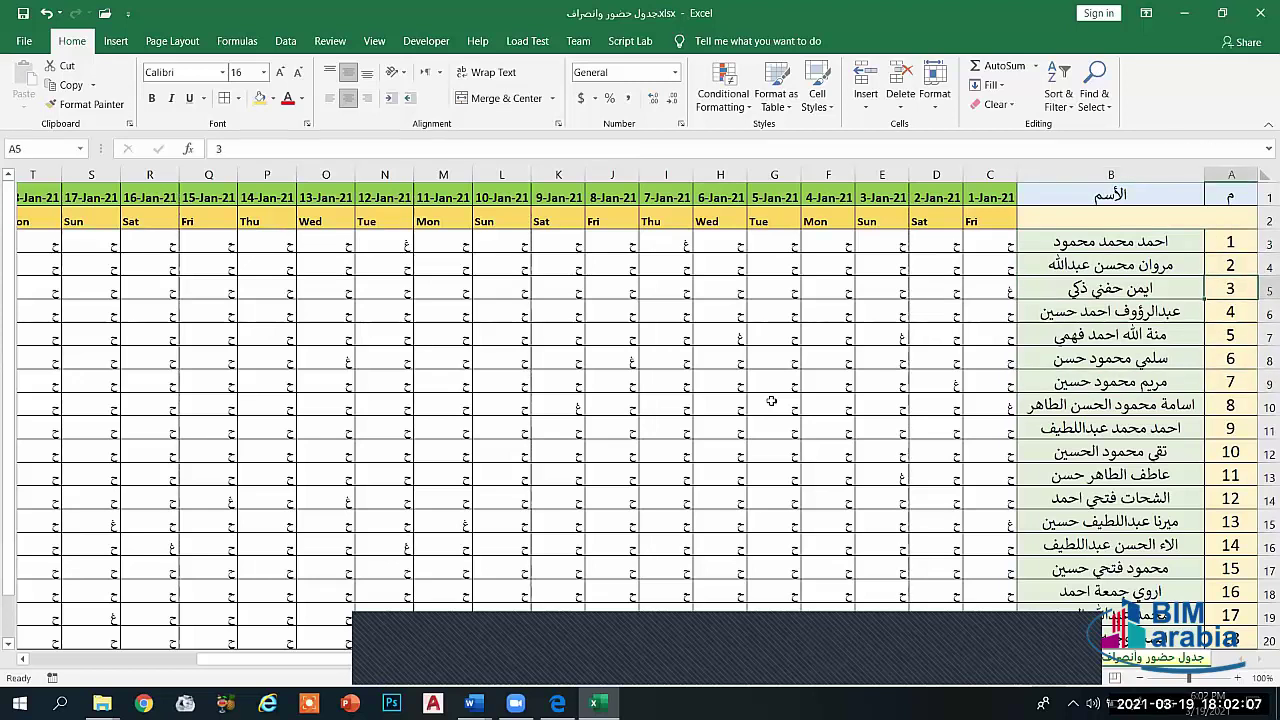
key("Up")
key("Up")
key("Up")
key("Left")
key("Left")
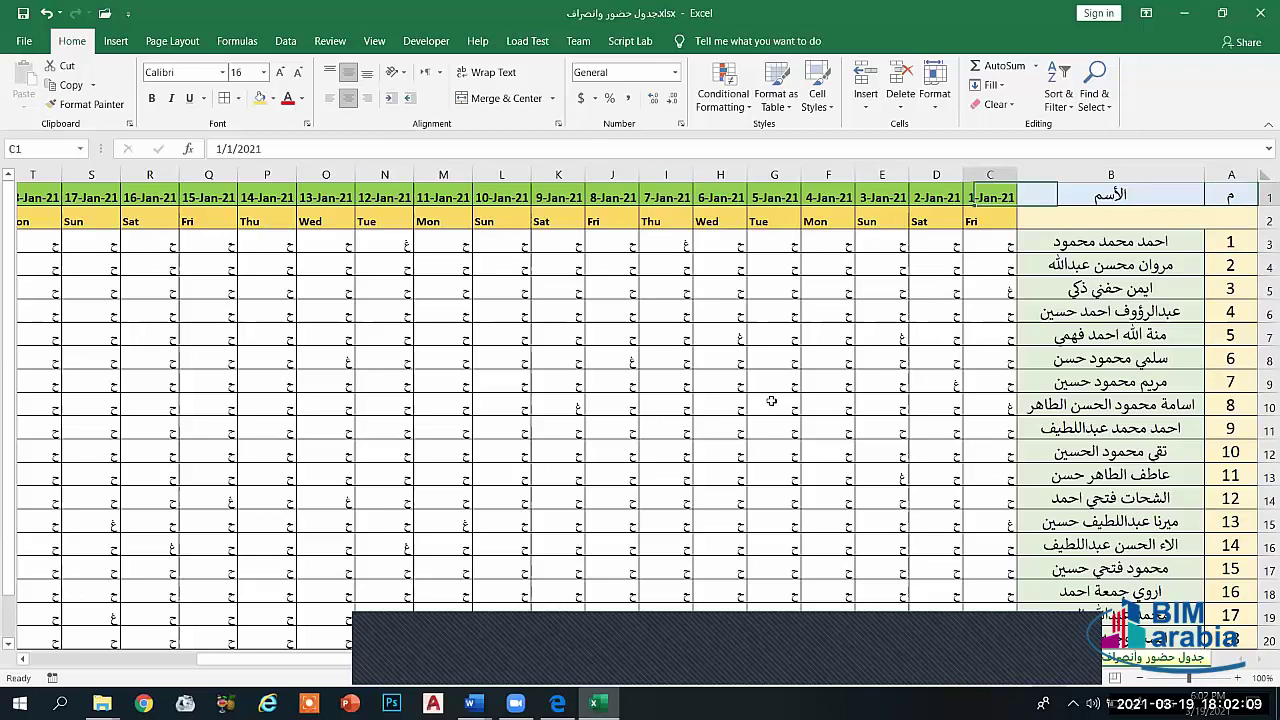
key("Left")
key("Right")
key("Left")
key("Left")
key("Left")
key("Left")
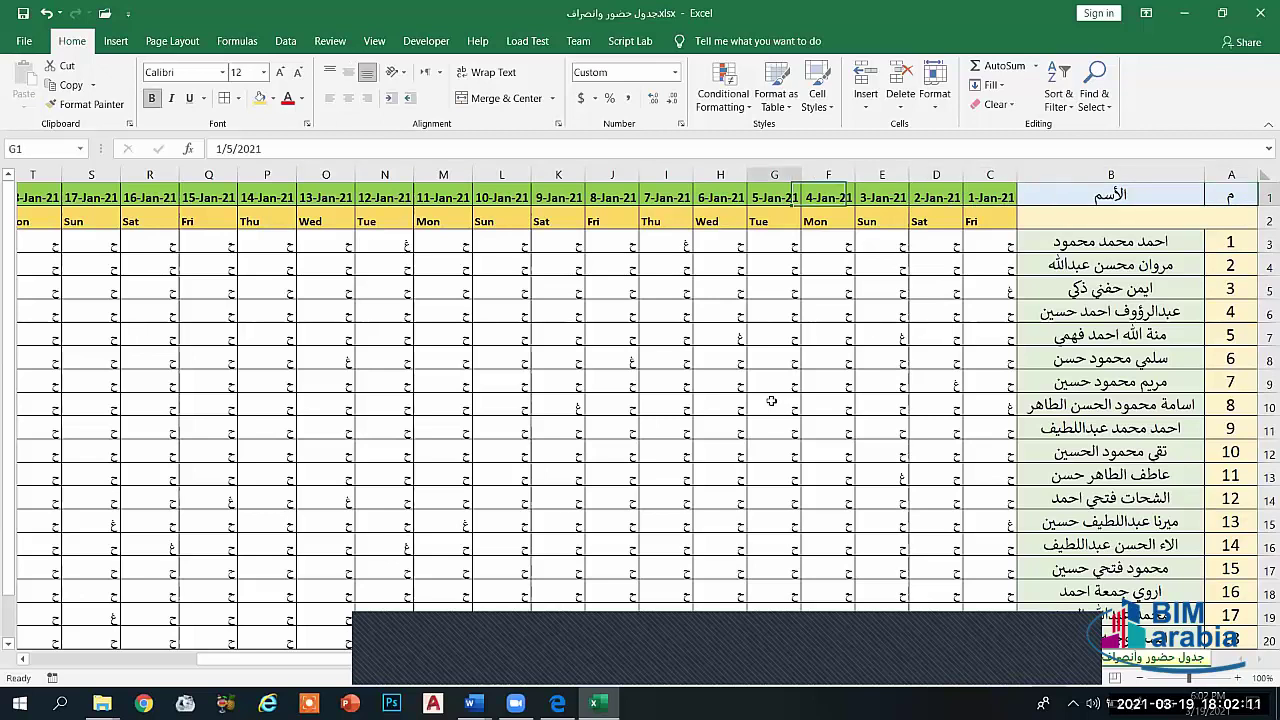
key("Left")
key("Left")
key("Left")
key("Left")
key("Left")
key("Left")
key("Down")
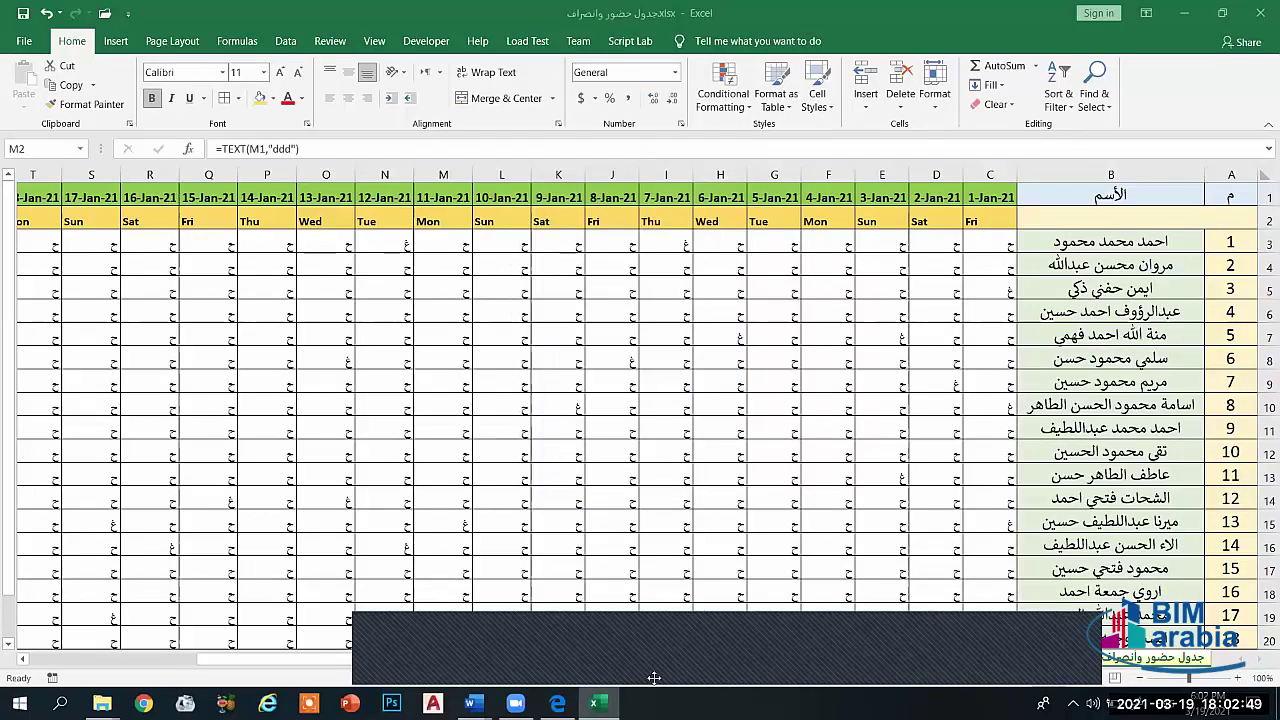
Change cell L8 to the absence mark غ.
left_click(523, 366)
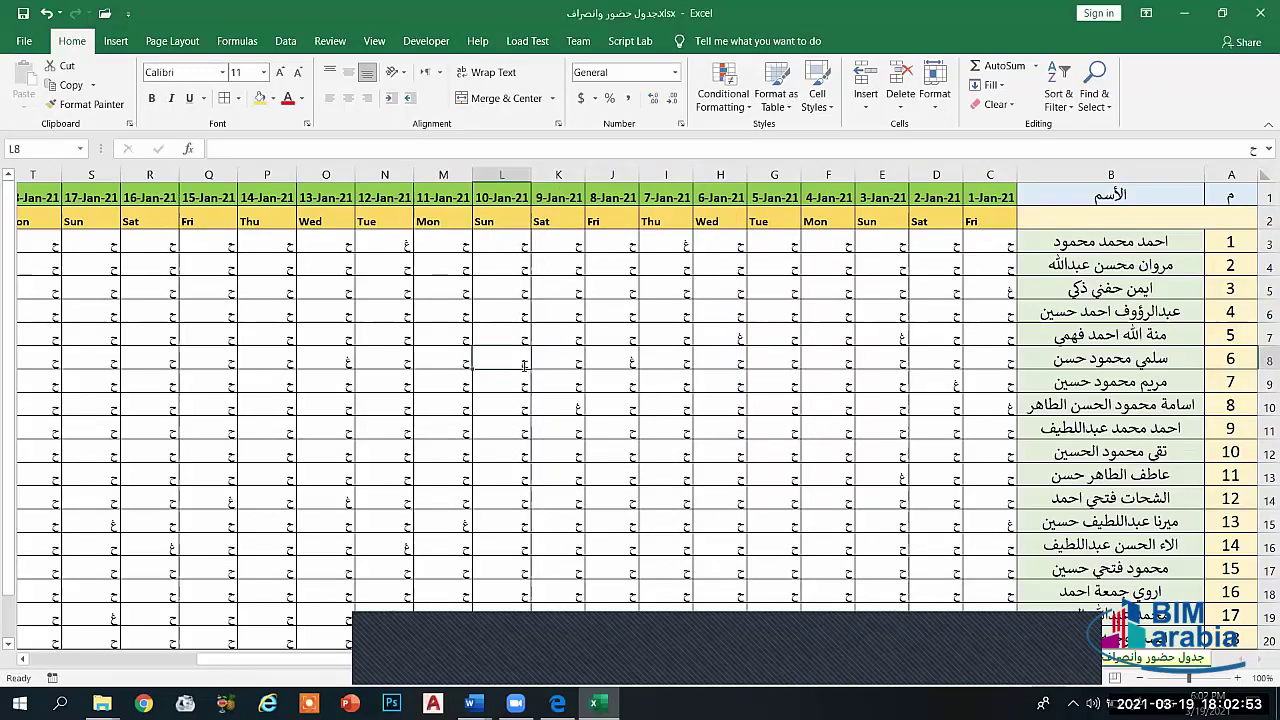
type("Y")
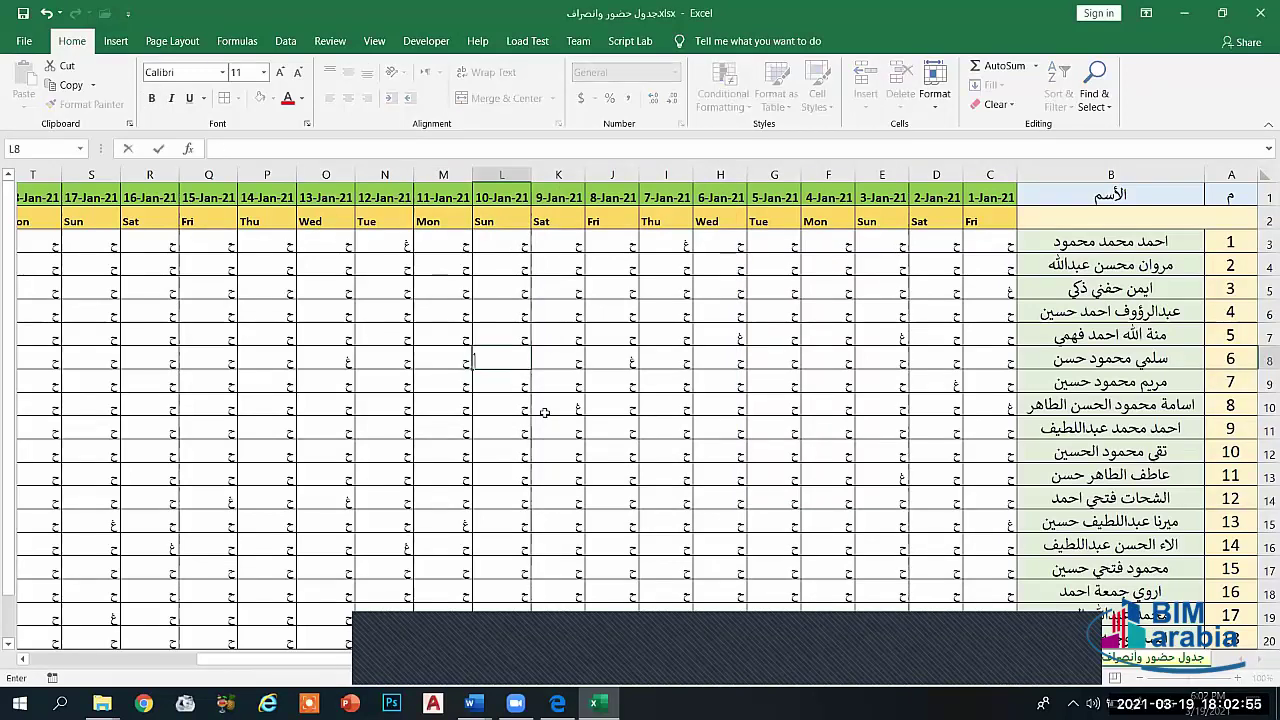
left_click(539, 432)
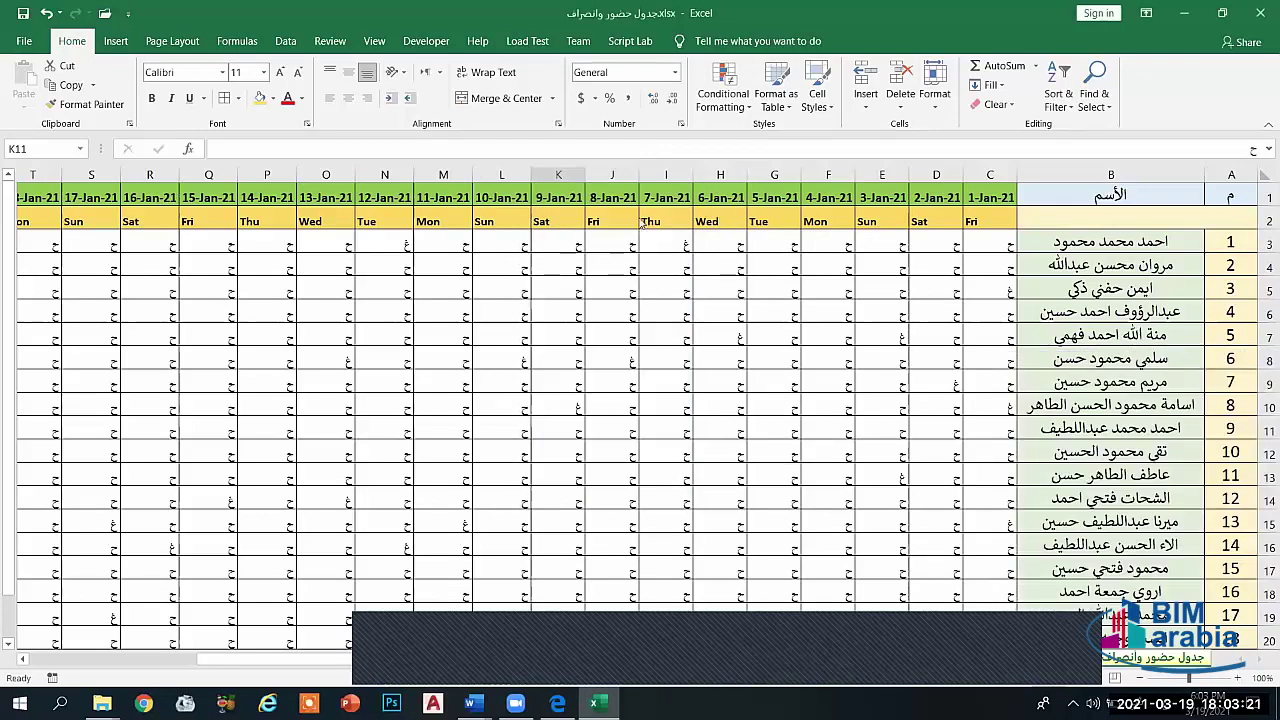
Check the weekday formula in G2 and move along row 4 from D4.
left_click(756, 226)
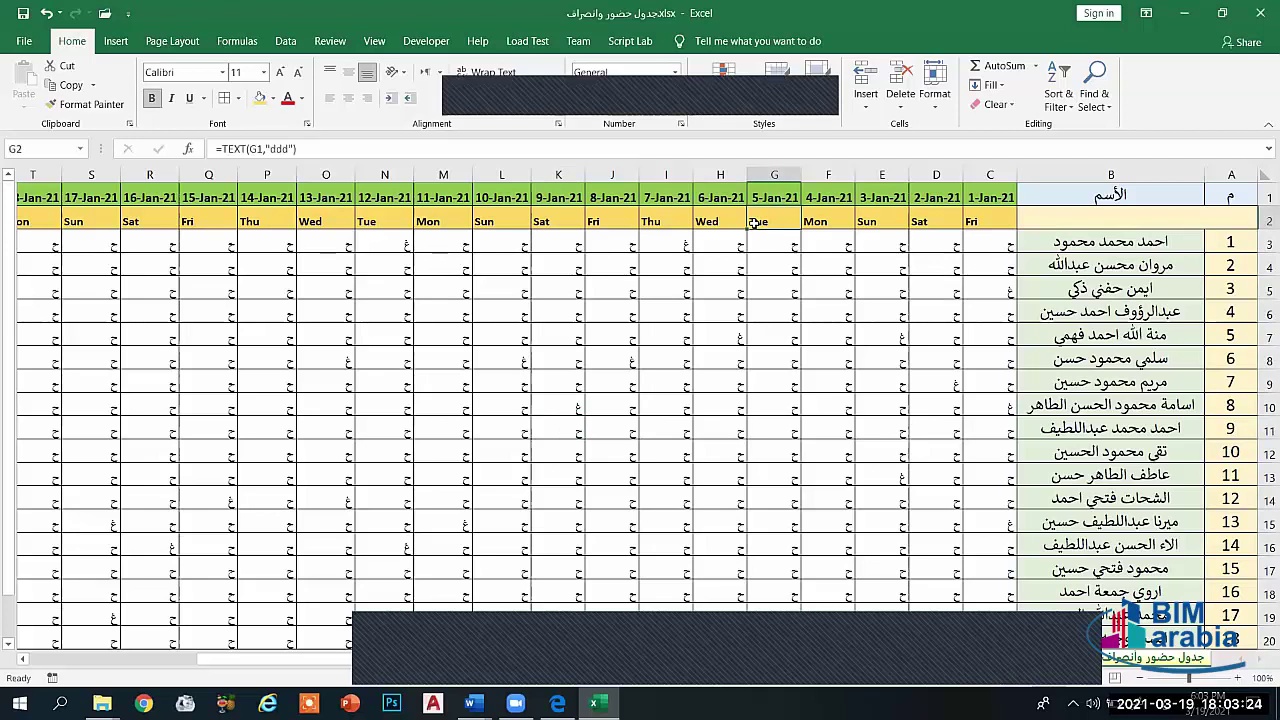
left_click(944, 258)
key("Left")
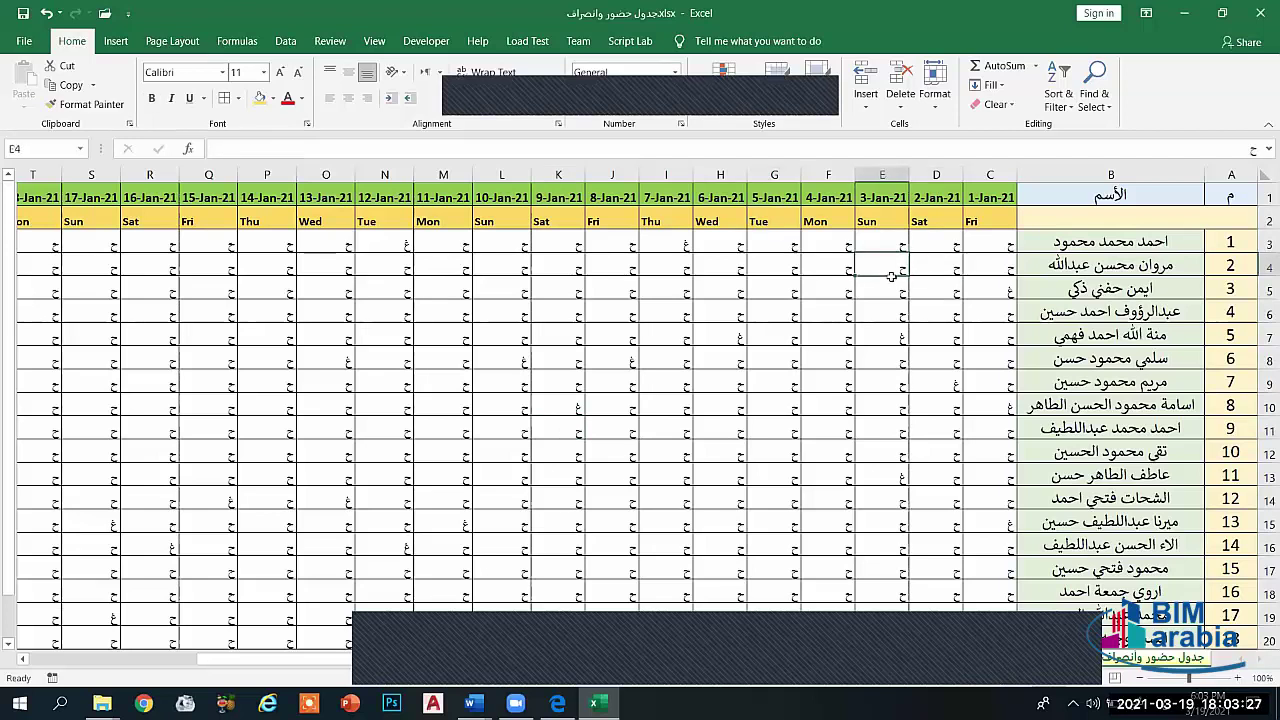
key("Left")
key("Left")
key("Left")
key("Left")
key("Left")
key("Left")
key("Left")
key("Left")
key("Left")
key("Left")
key("Left")
key("Left")
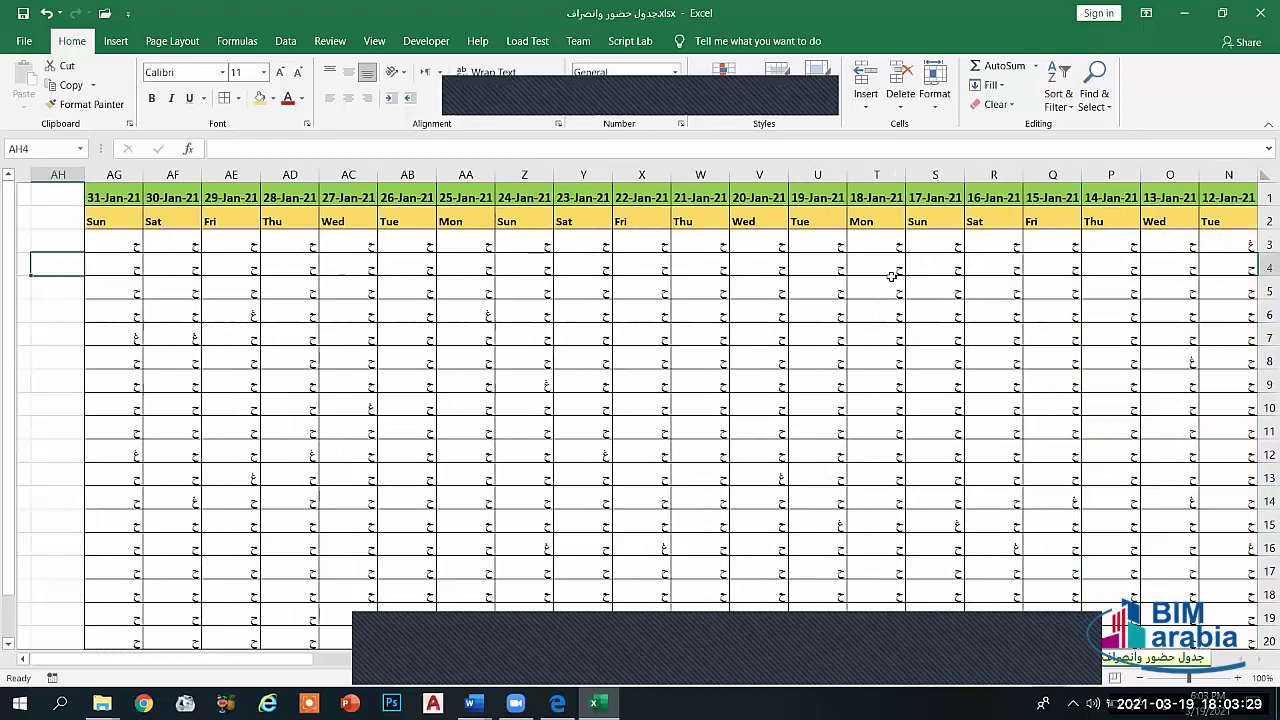
key("Left")
key("Left")
key("Left")
key("Left")
key("Left")
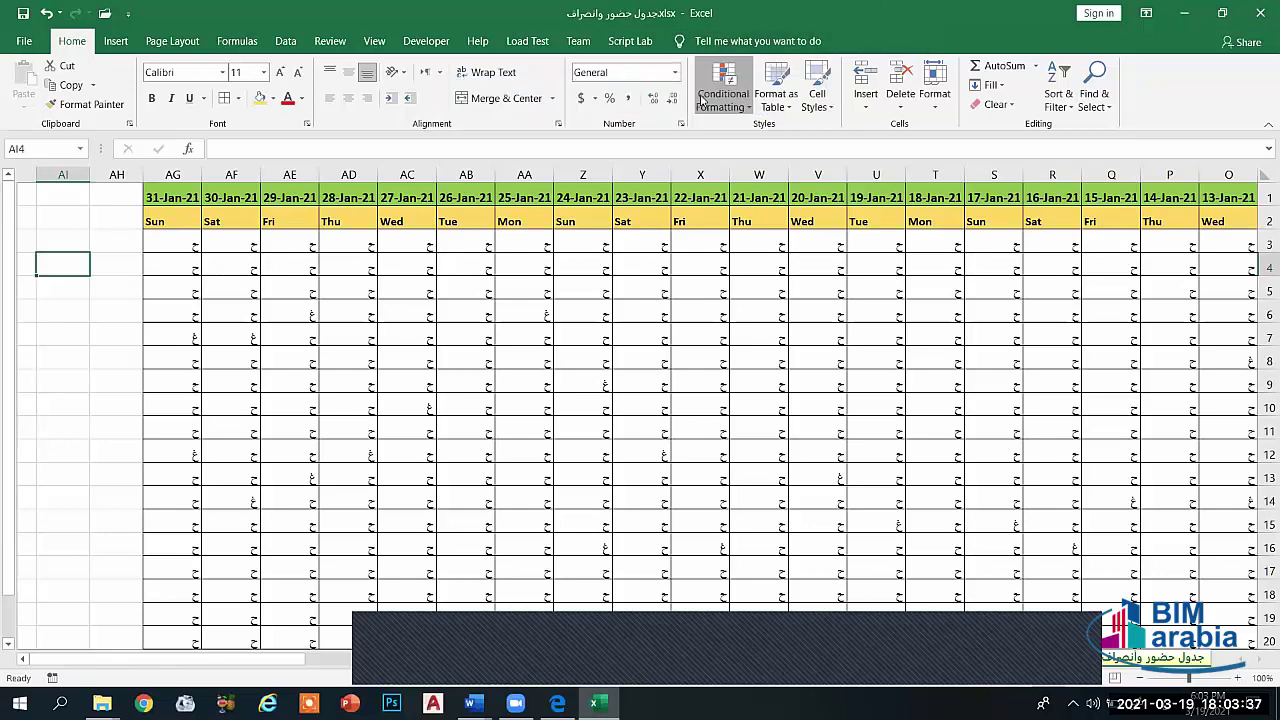
Type ج into cell U3, leaving the Conditional Formatting menu unused.
left_click(720, 95)
left_click(626, 226)
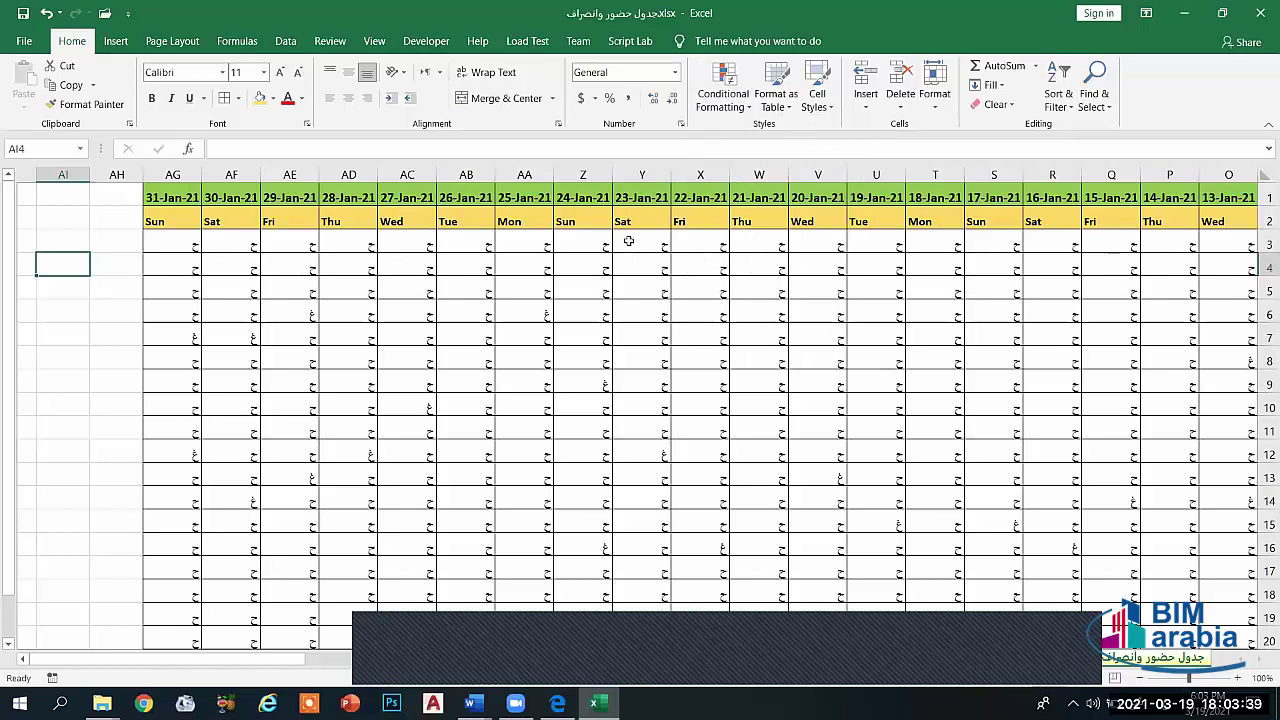
left_click(628, 241)
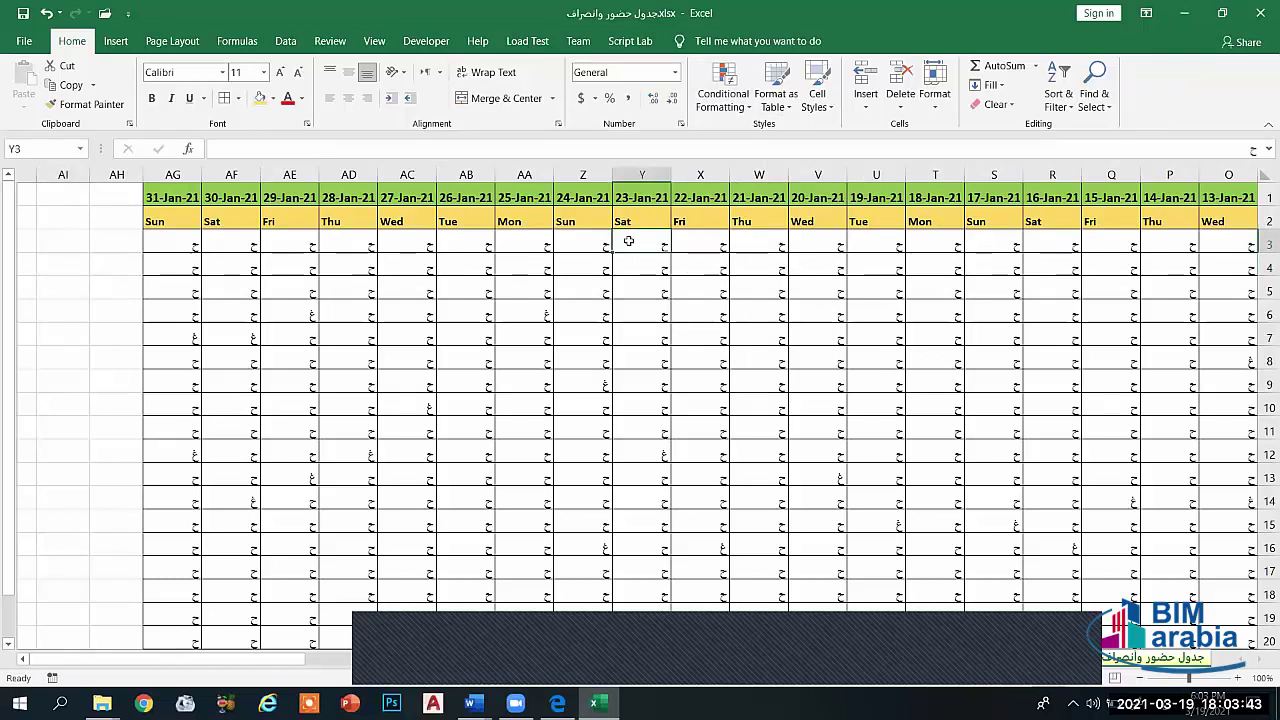
key("Right")
key("Right")
key("Right")
key("Right")
type("ج")
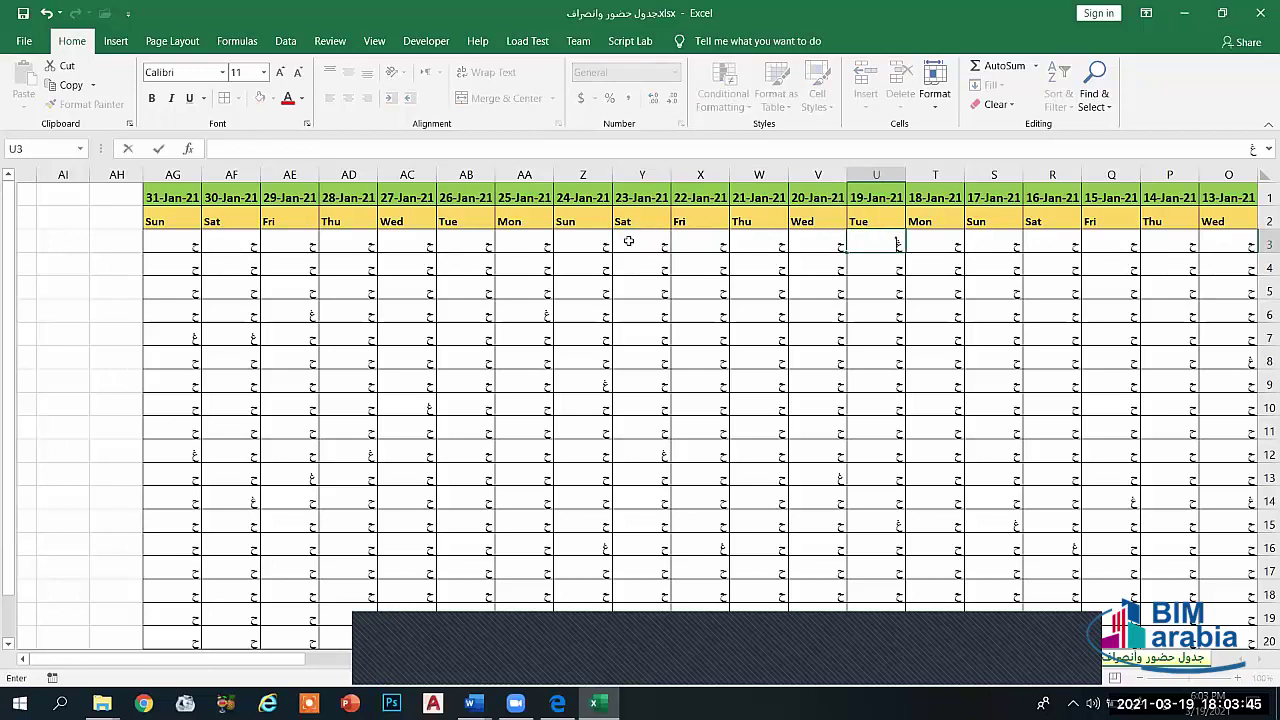
left_click(621, 284)
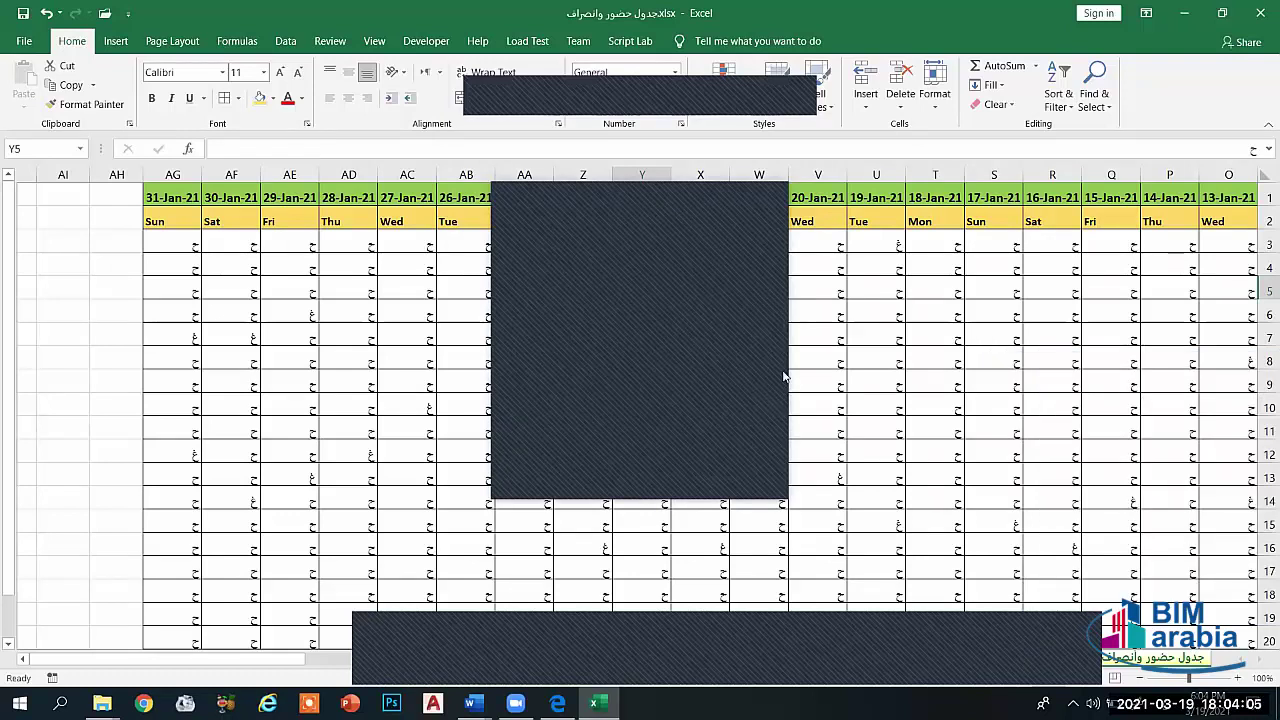
Head column AH with عدد أيام الحضور and widen it to fit.
left_click(778, 203)
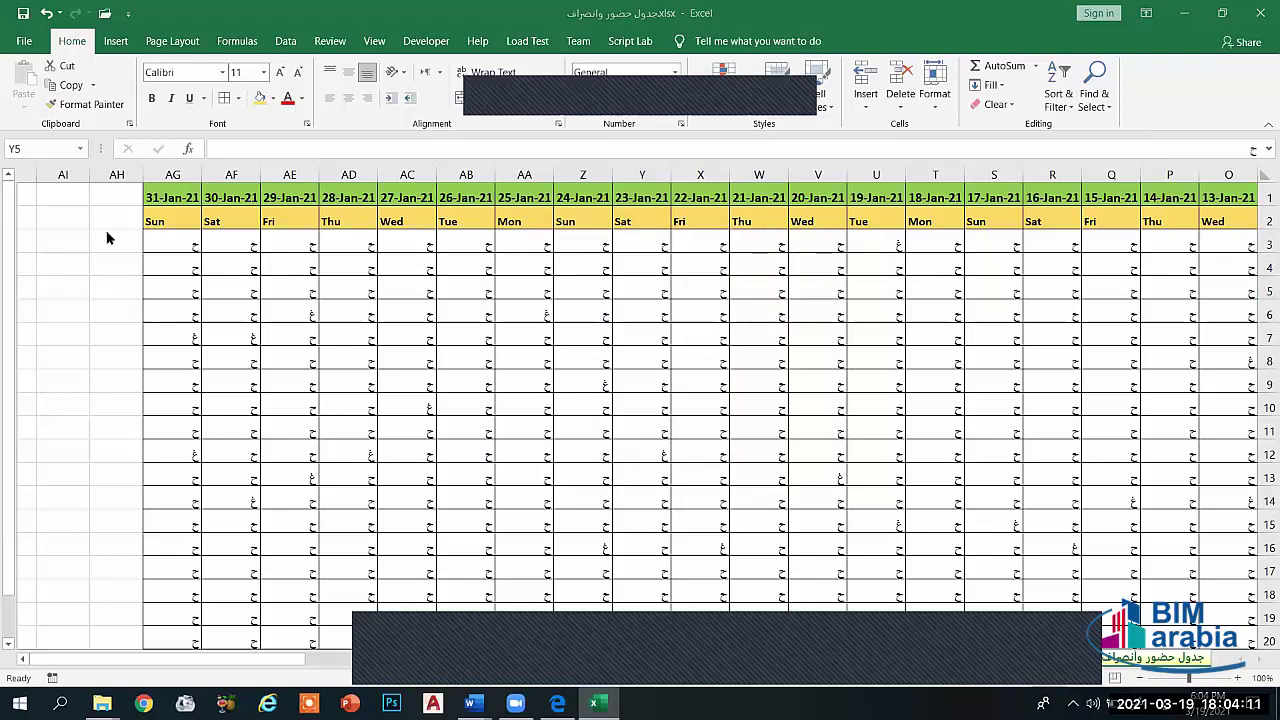
left_click(114, 193)
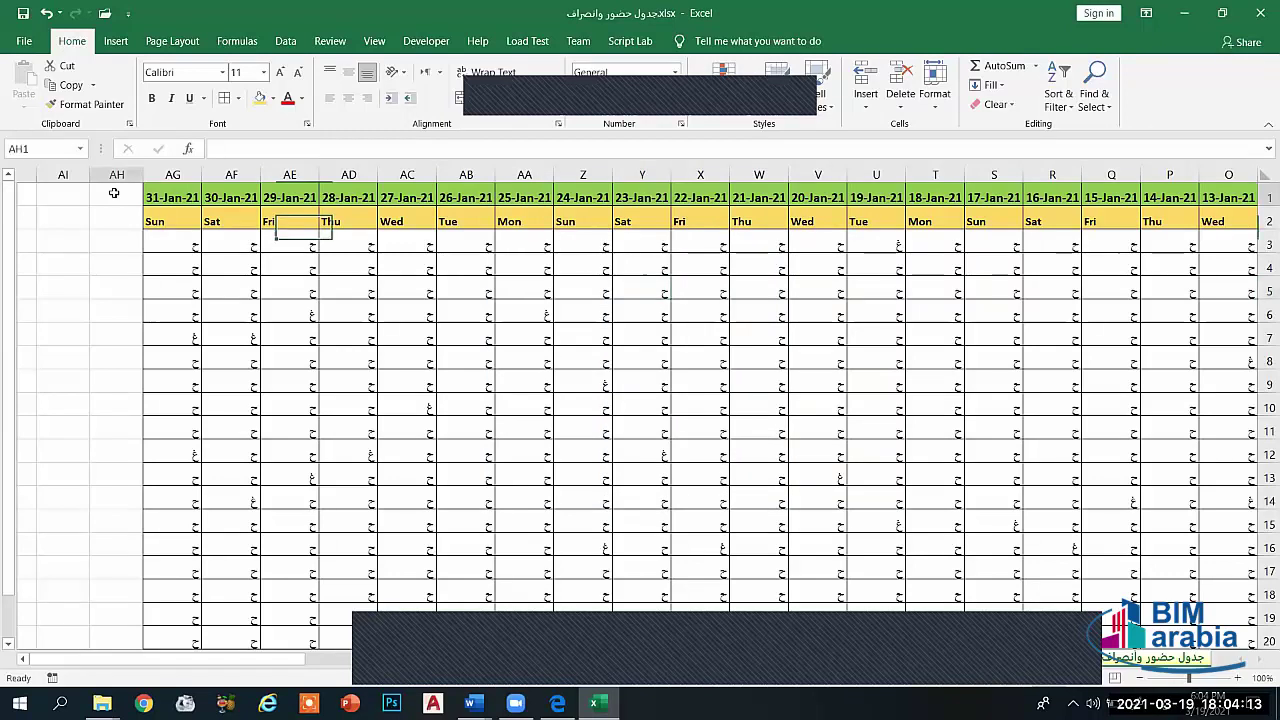
type("عدد أ")
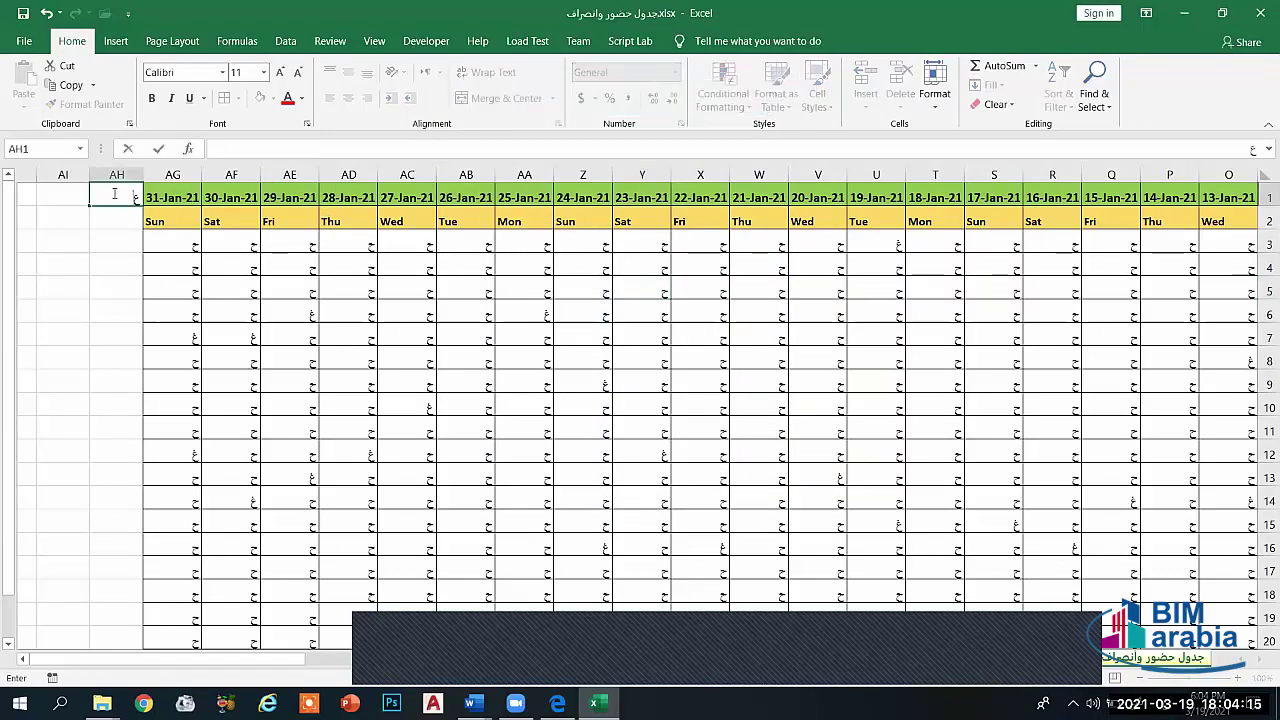
type("يام")
type(" الحض")
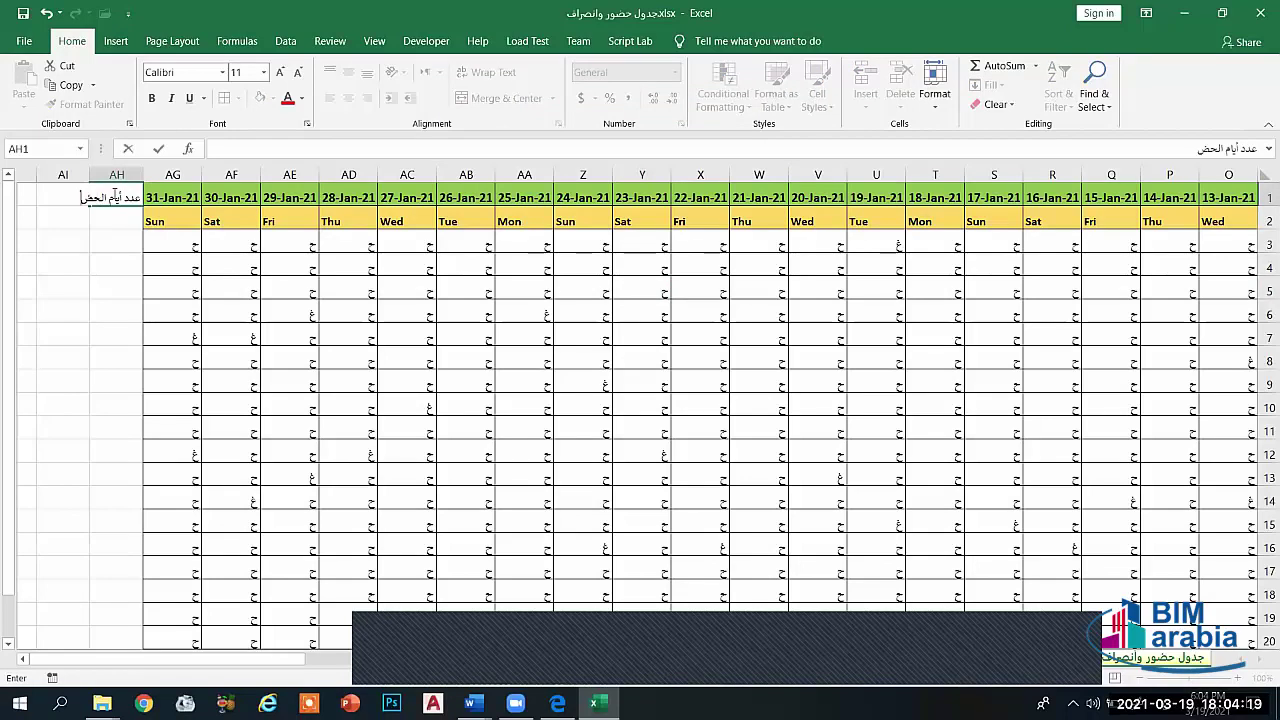
type("ور")
left_click(57, 214)
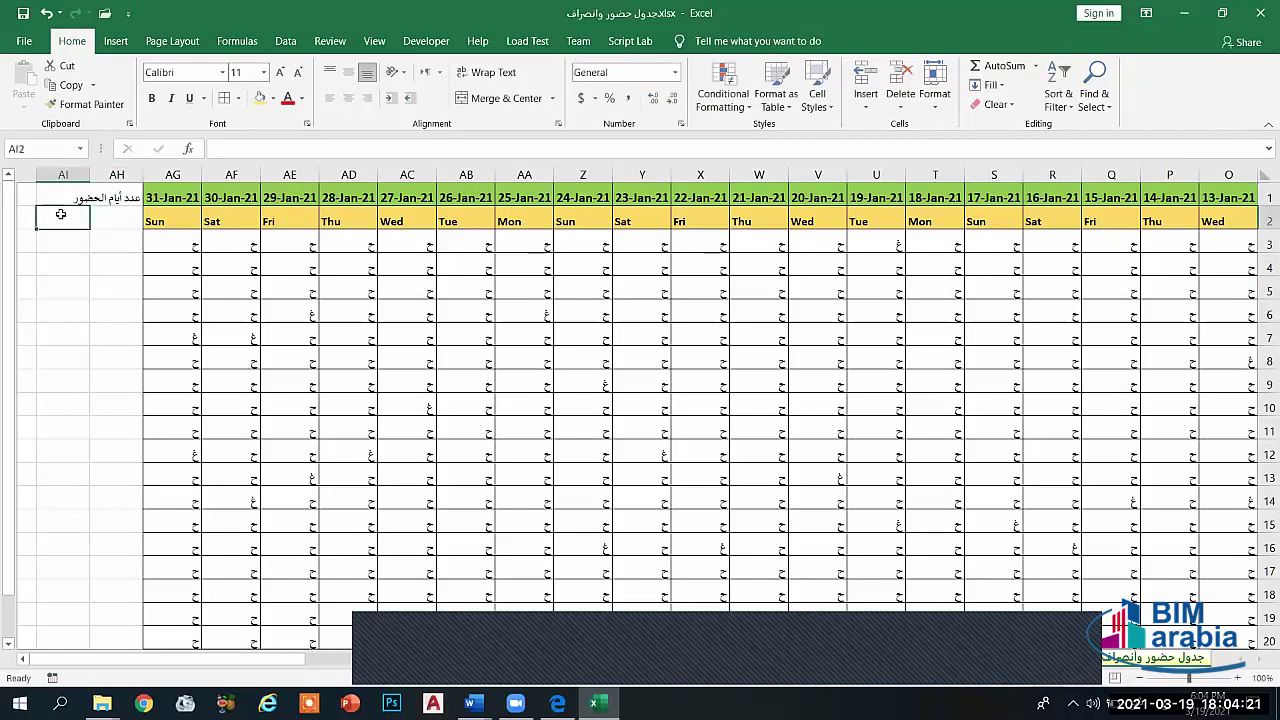
left_click(97, 190)
left_click_drag(91, 178, 59, 197)
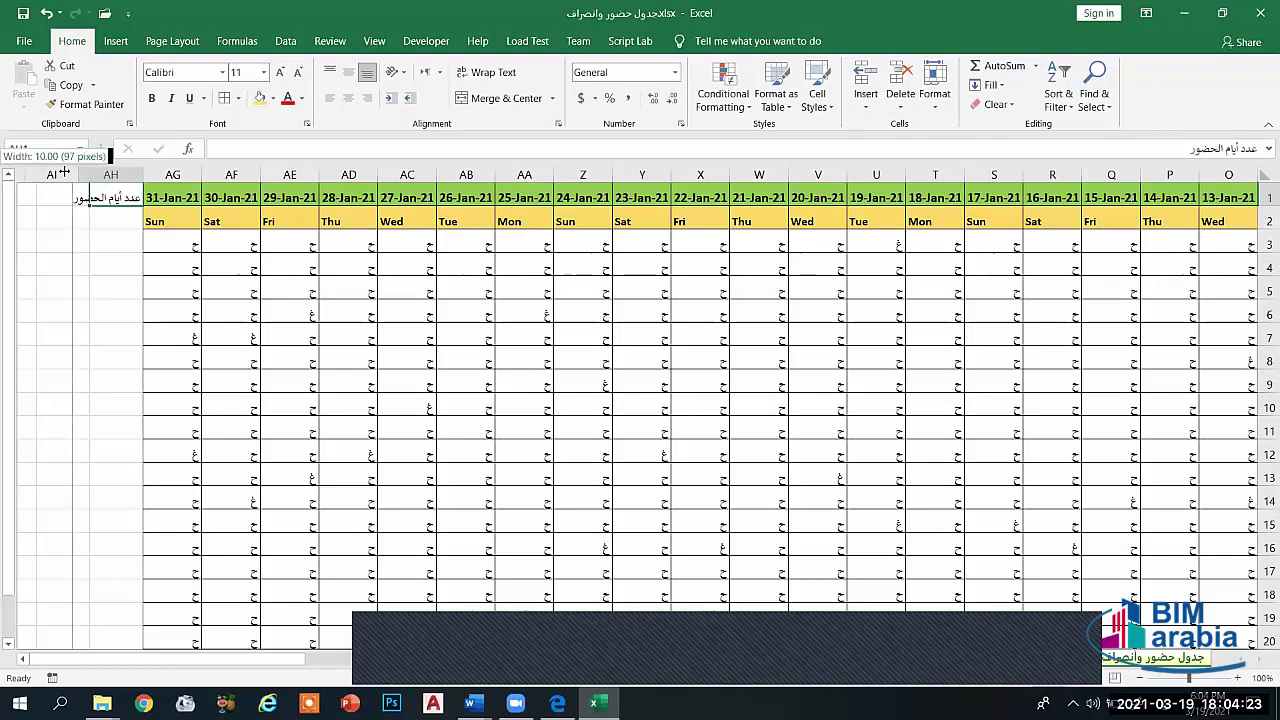
Head column AI with عدد أيام الأنصراف and widen it to fit.
left_click(55, 197)
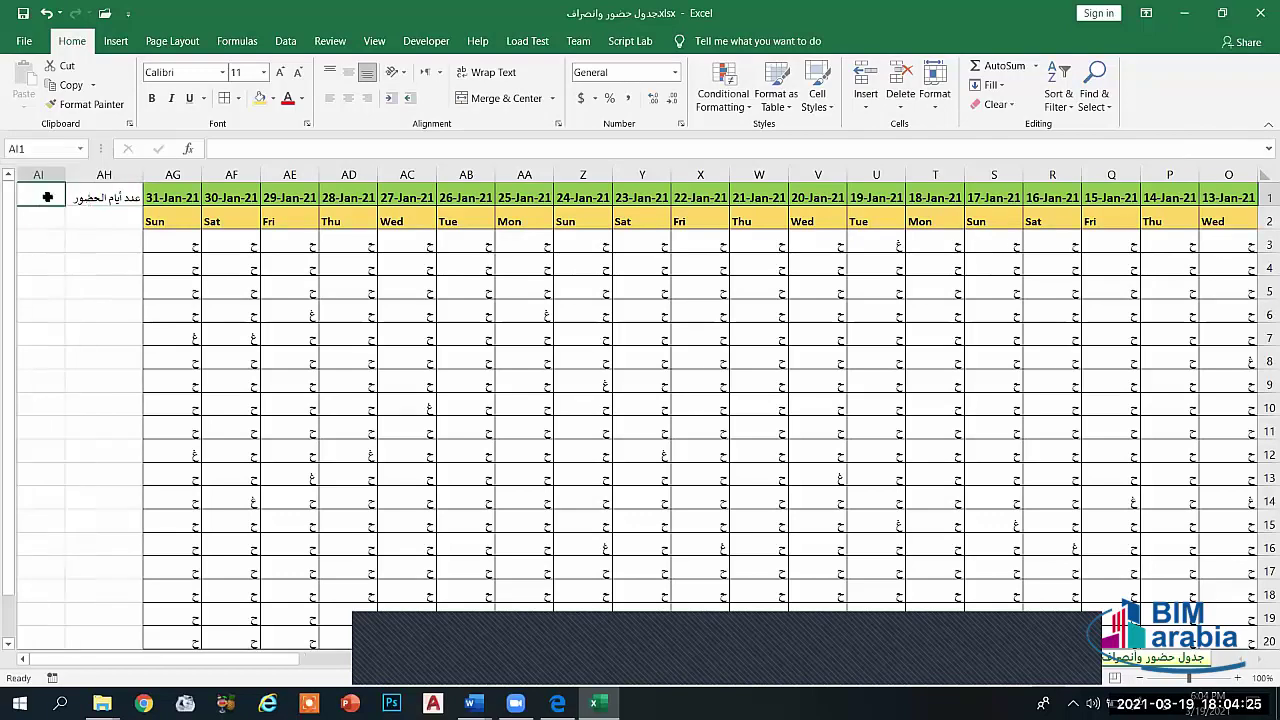
type("عدد")
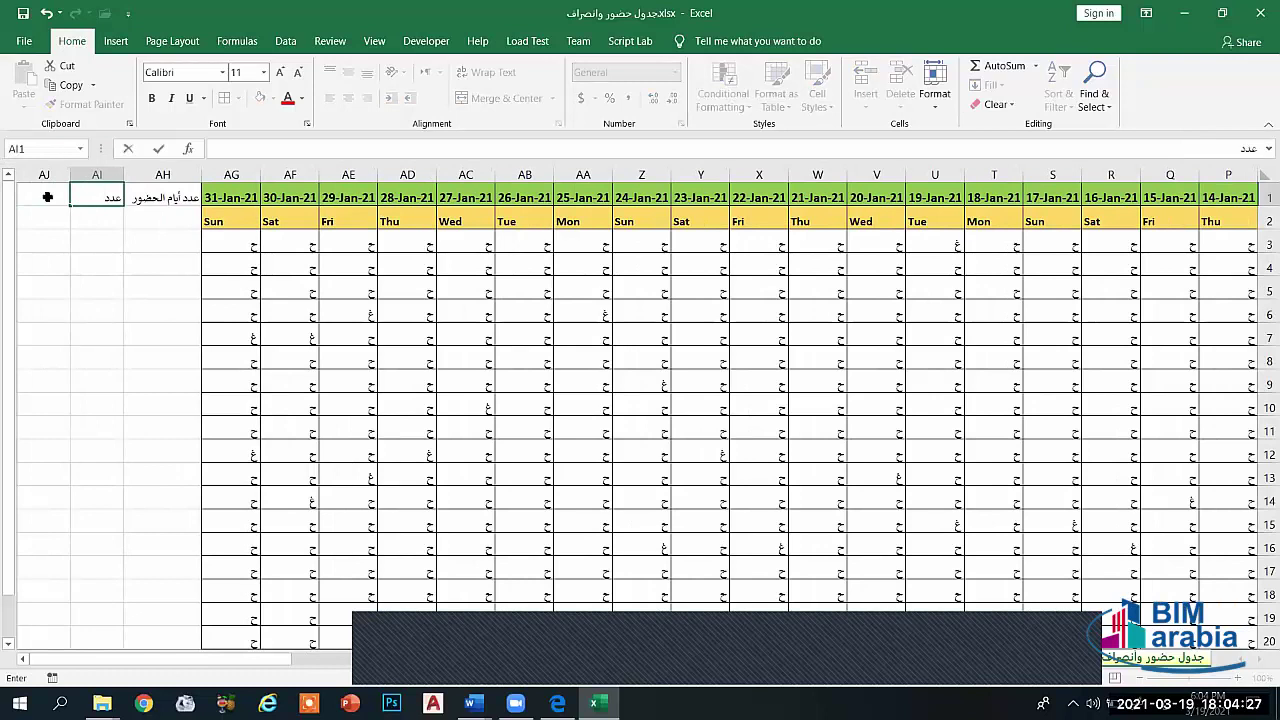
type(" أيام ال")
type("أنصراف")
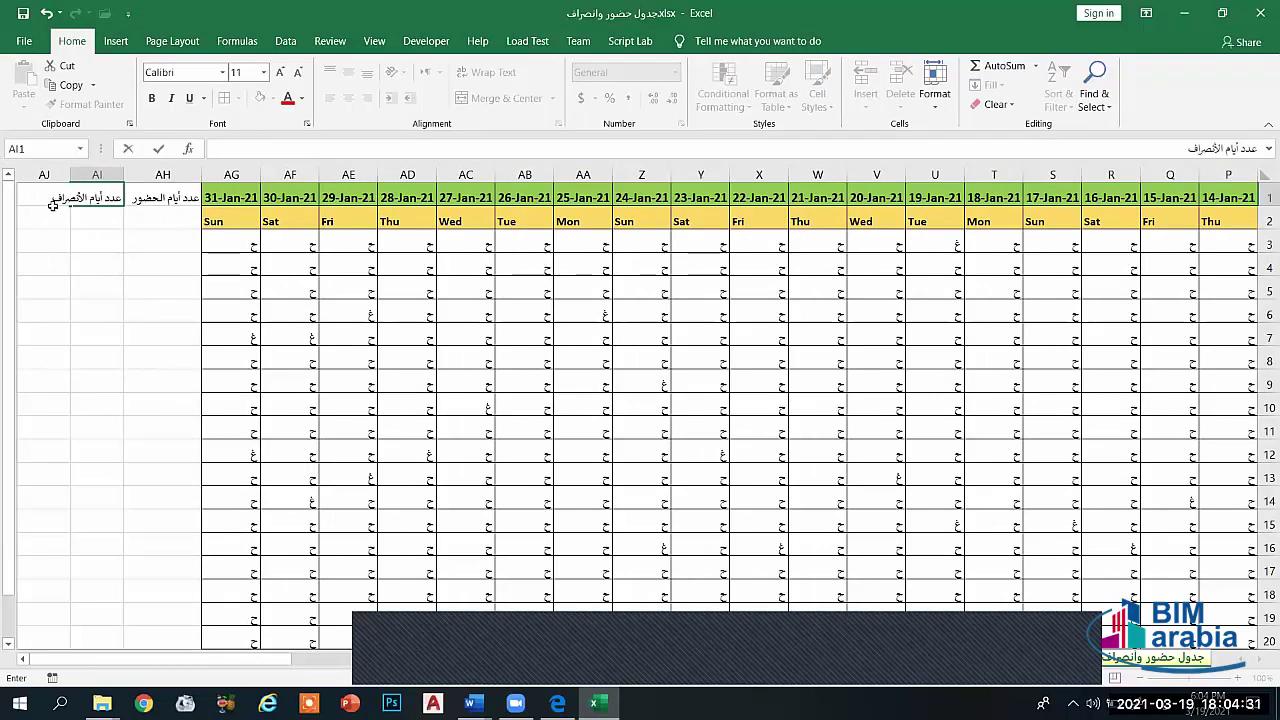
key("Return")
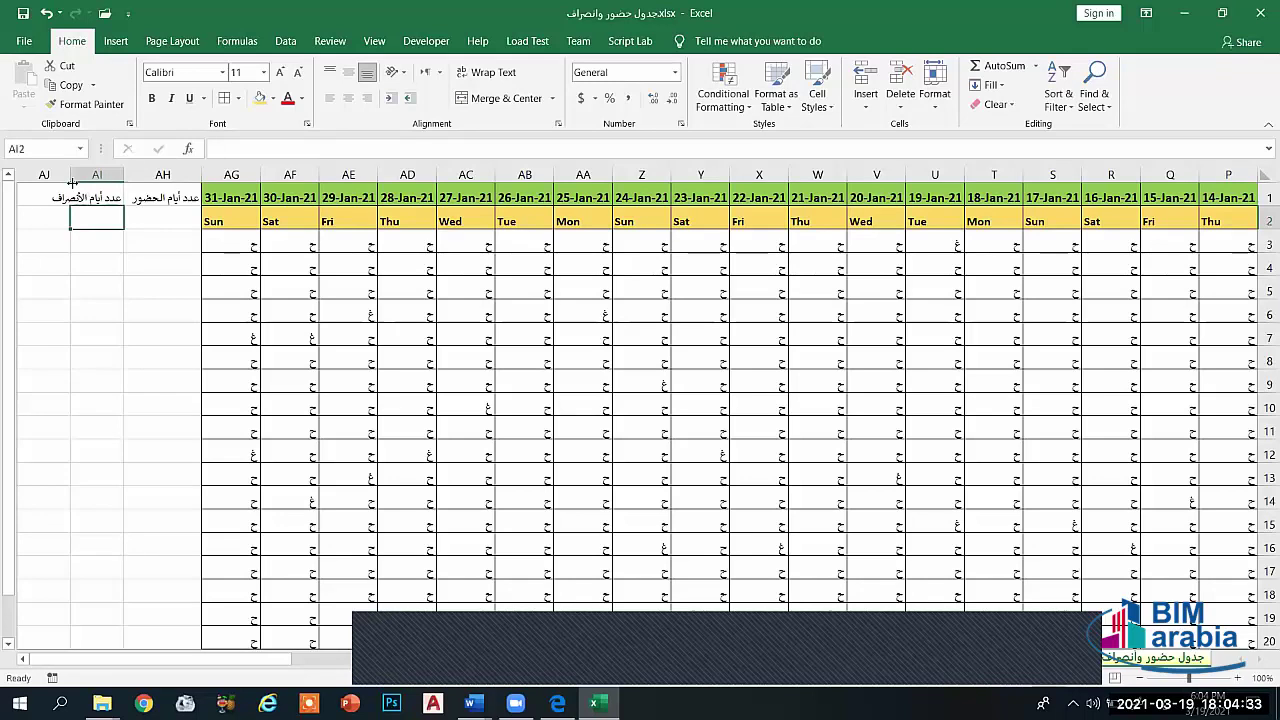
left_click(97, 197)
left_click_drag(72, 182, 50, 182)
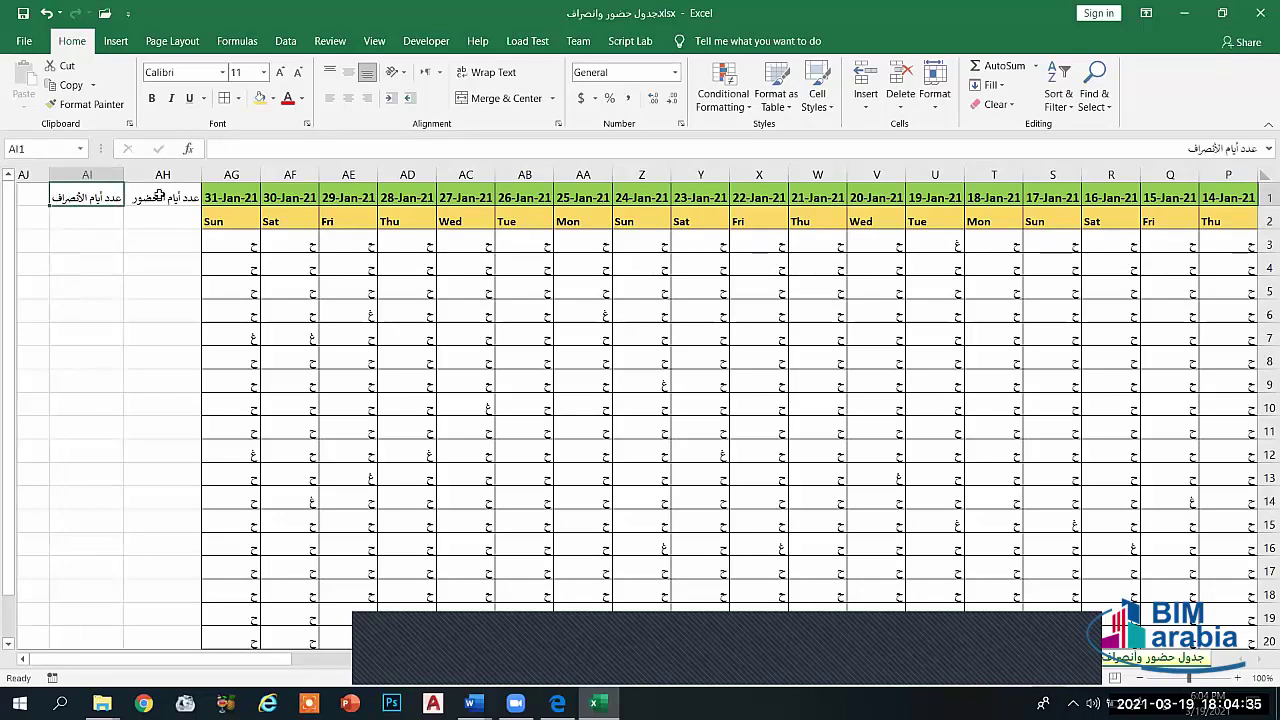
Copy AG1's header formatting onto AH1 and AI1 with Format Painter, undoing a stray paste on AH2.
left_click(218, 195)
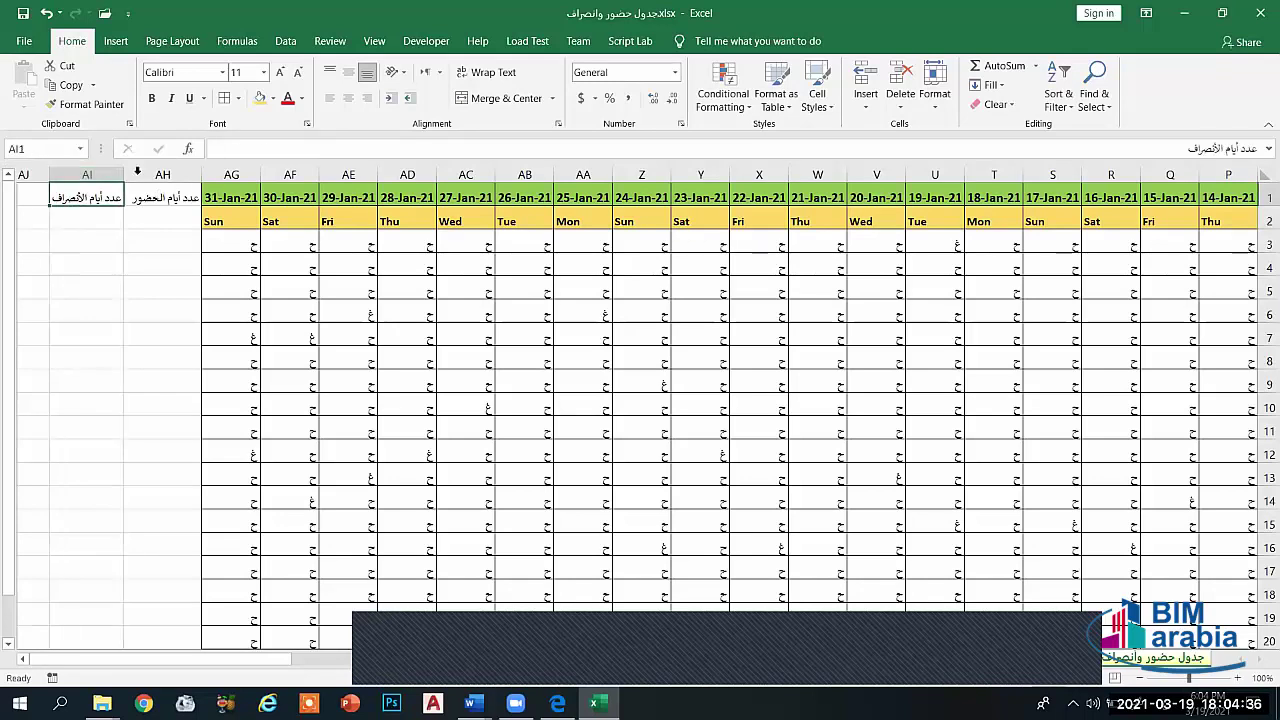
left_click(90, 105)
left_click(150, 214)
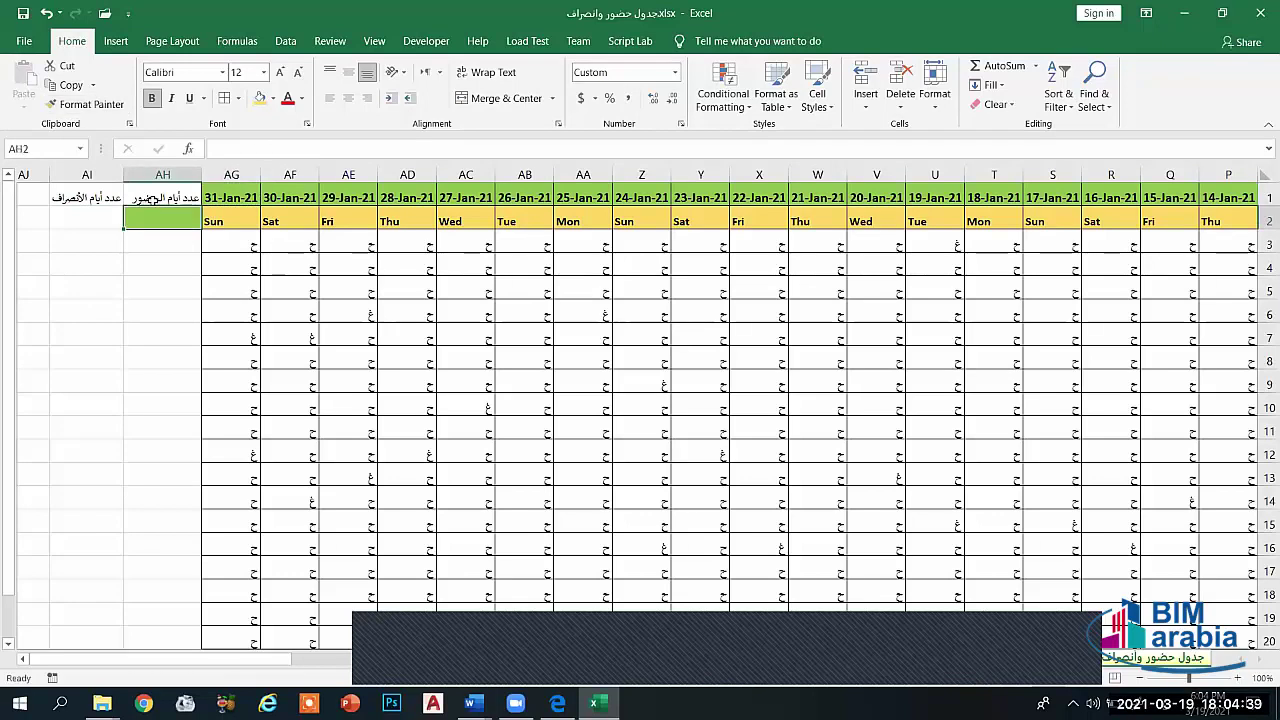
key("ctrl+z")
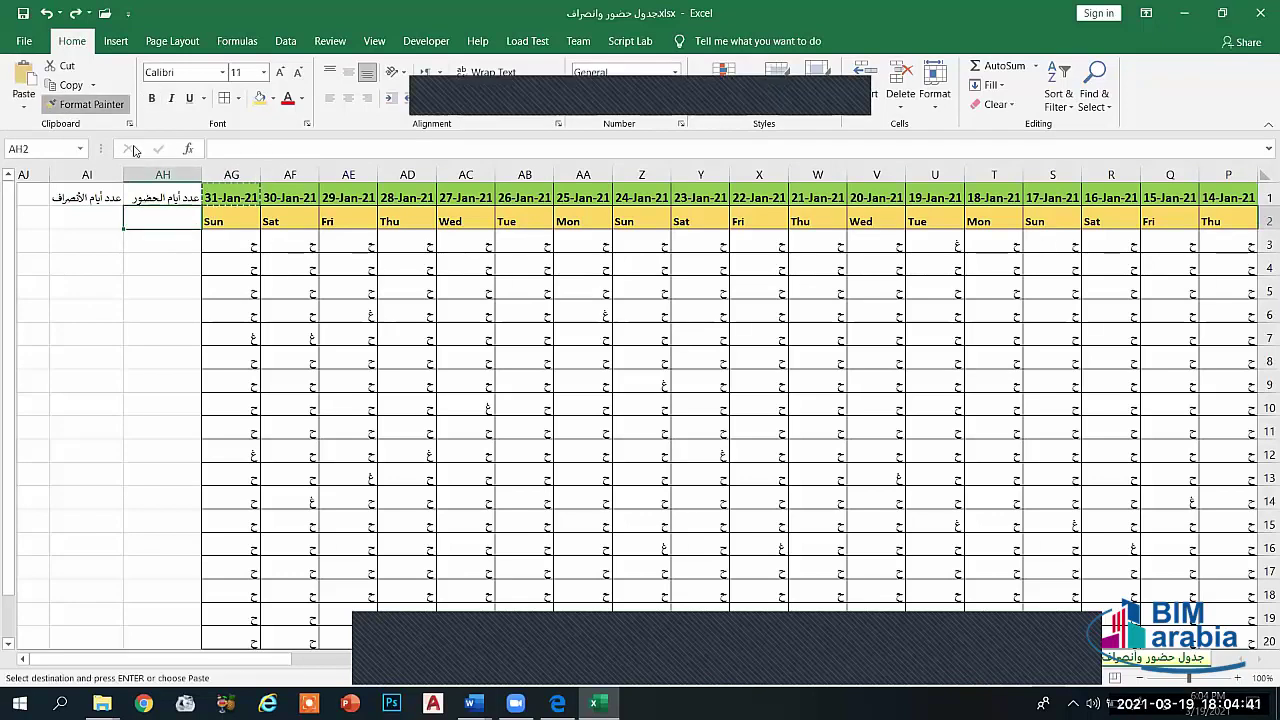
left_click(160, 198)
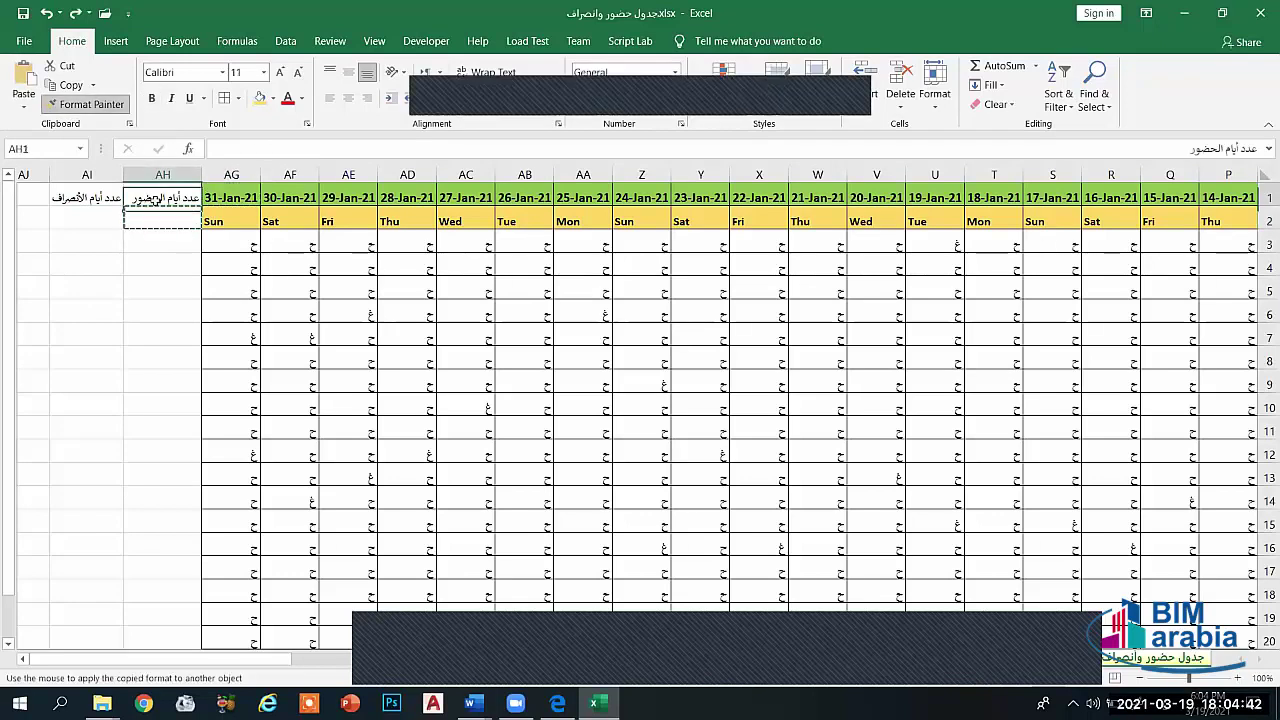
left_click(215, 200)
left_click(88, 104)
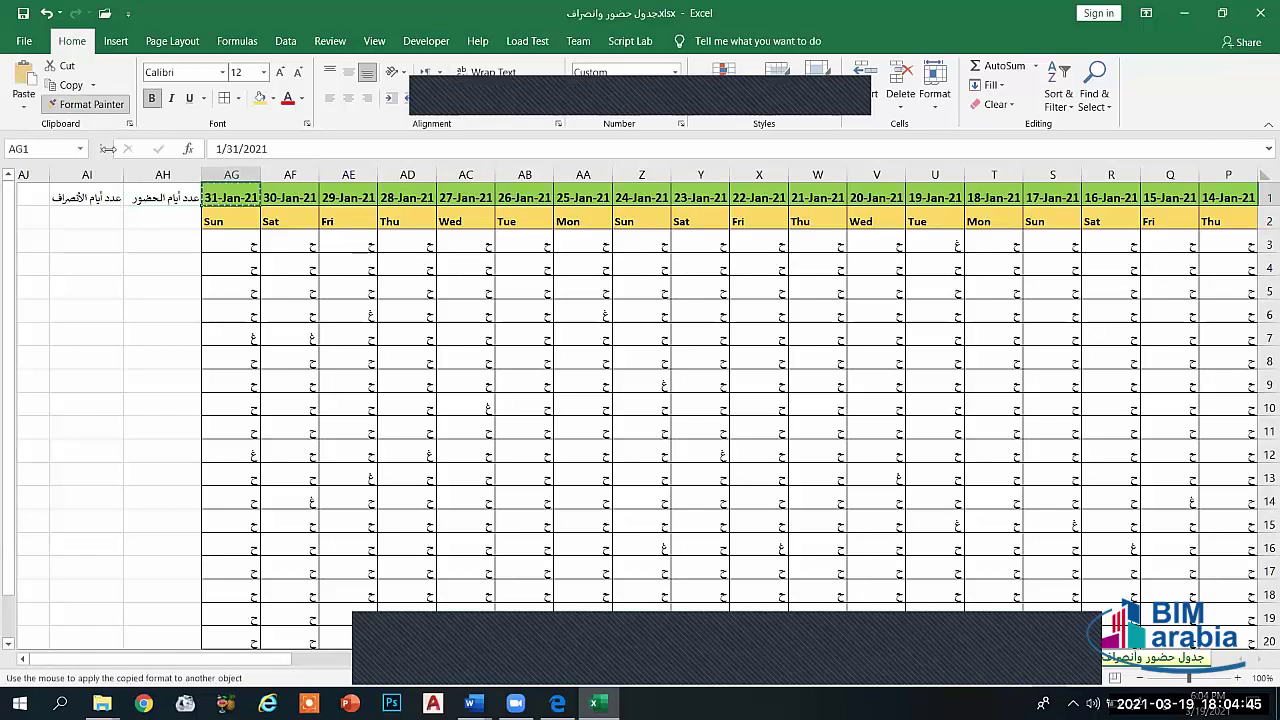
left_click(155, 197)
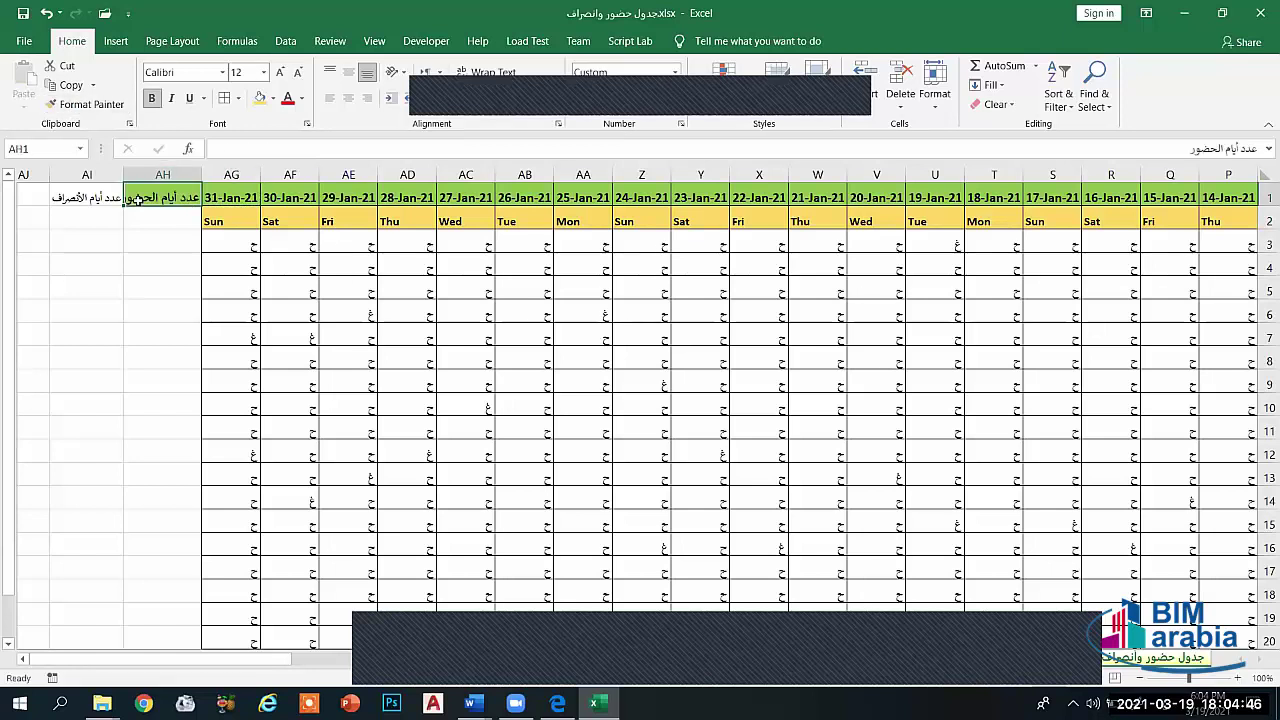
left_click(213, 197)
left_click(89, 106)
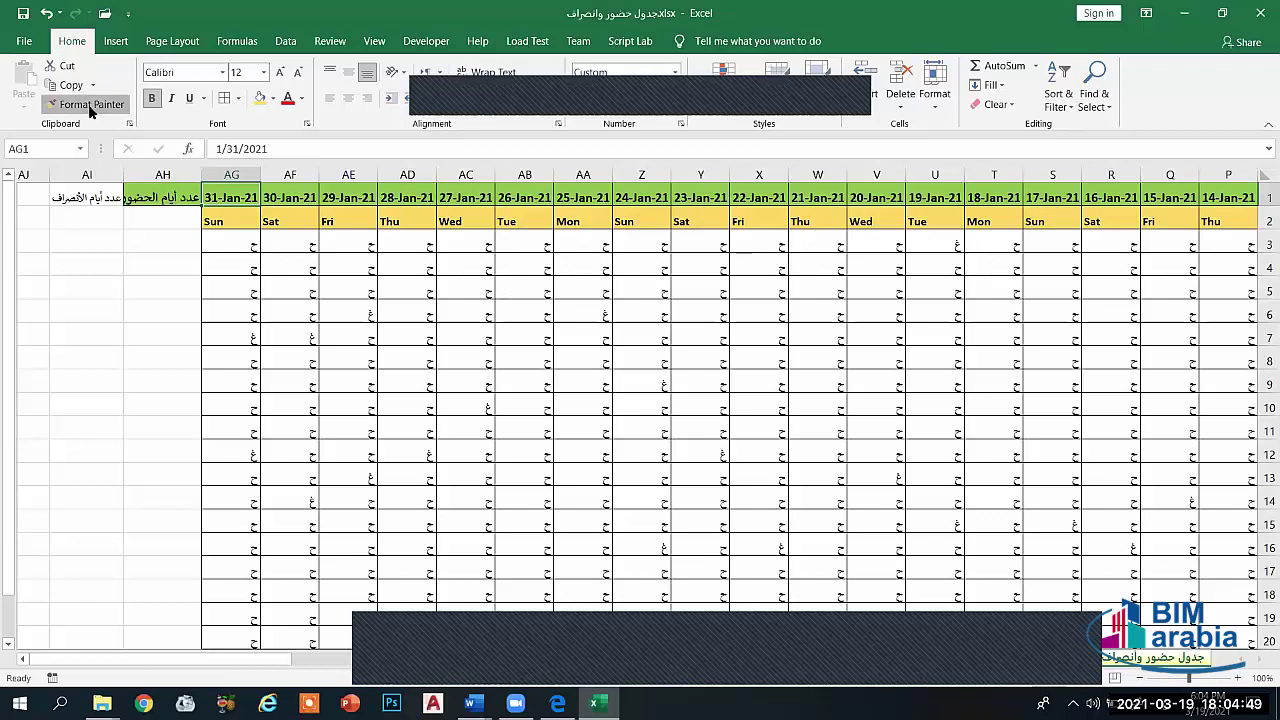
left_click(85, 198)
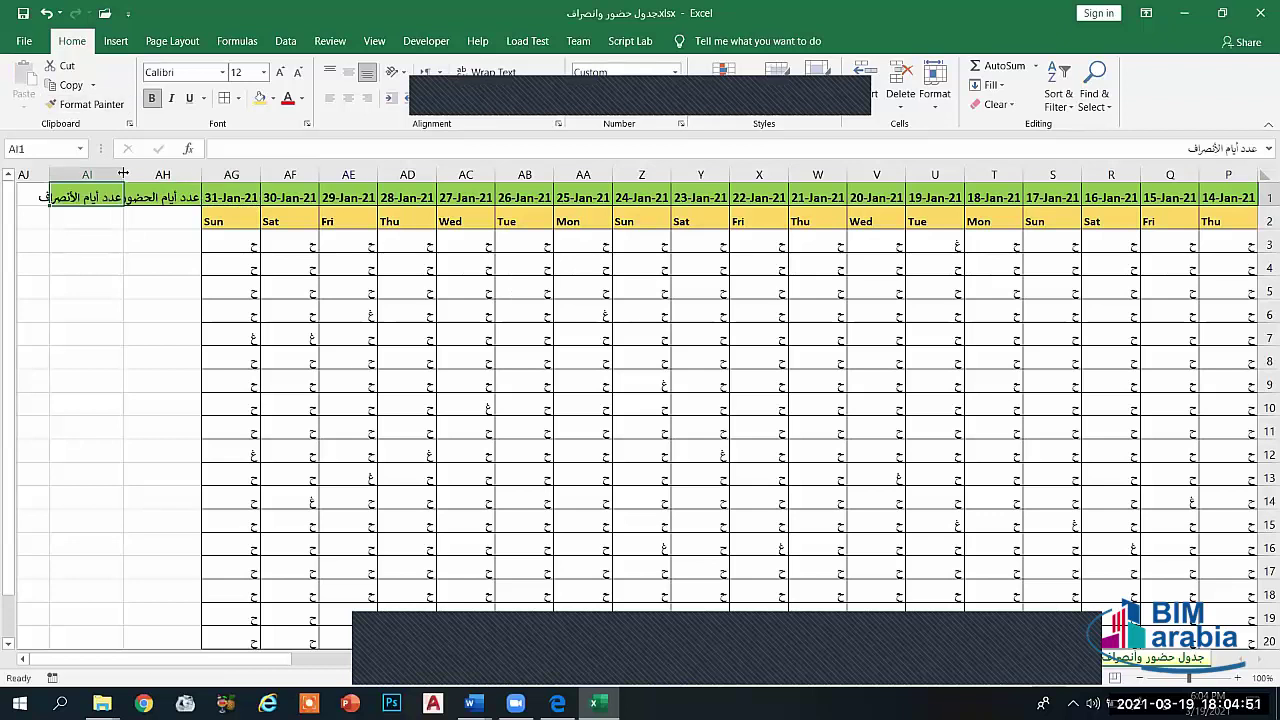
Widen columns AH and AI so their headers fit.
left_click_drag(123, 174, 110, 174)
key("Down")
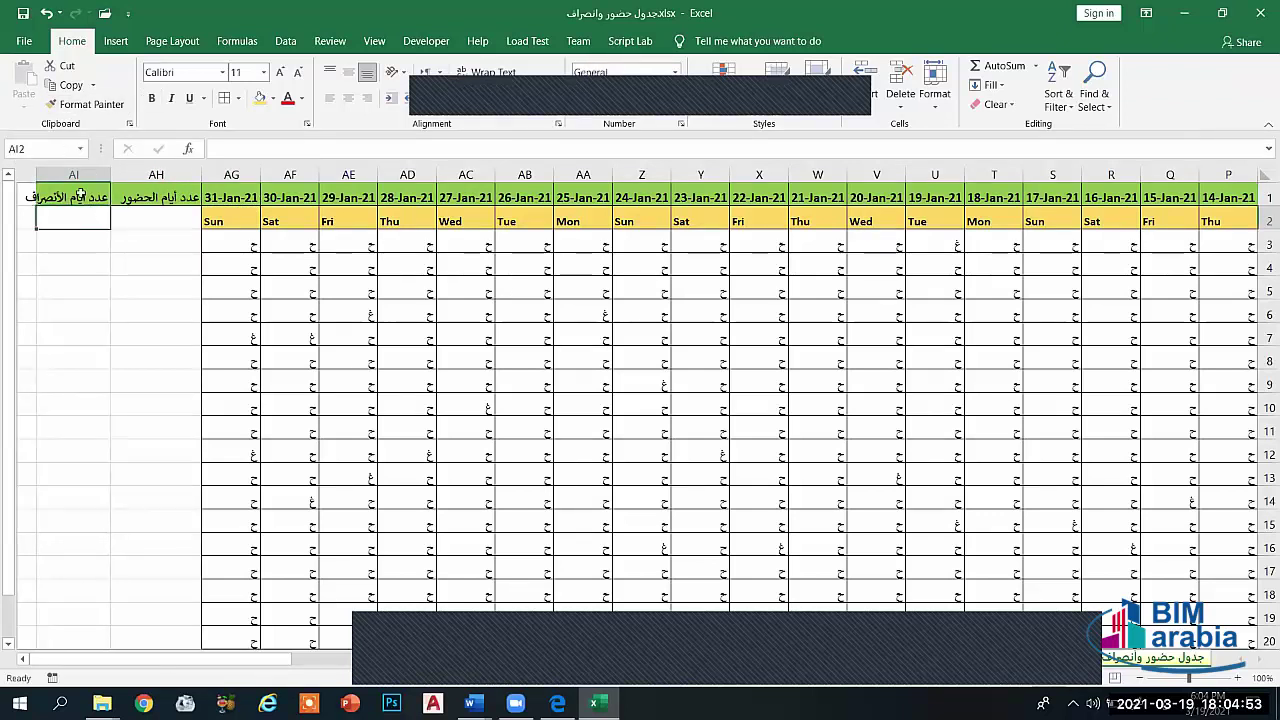
left_click(81, 196)
left_click_drag(36, 174, 21, 174)
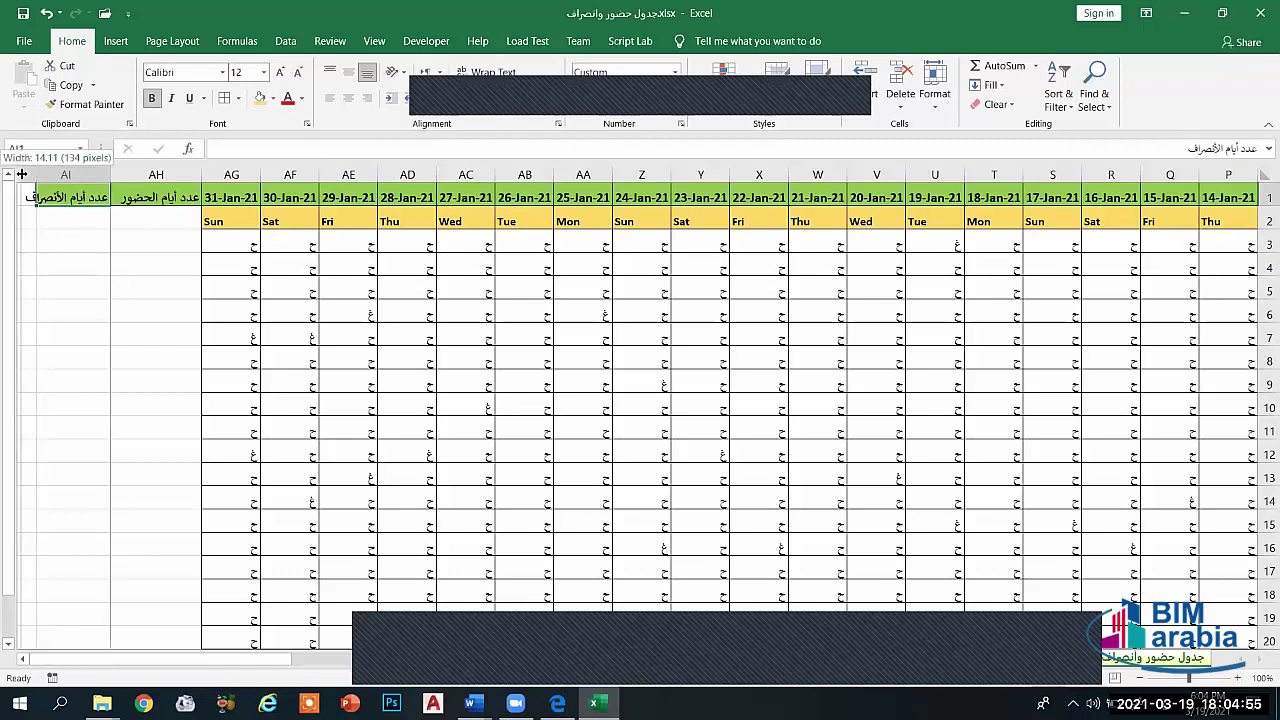
left_click(66, 218)
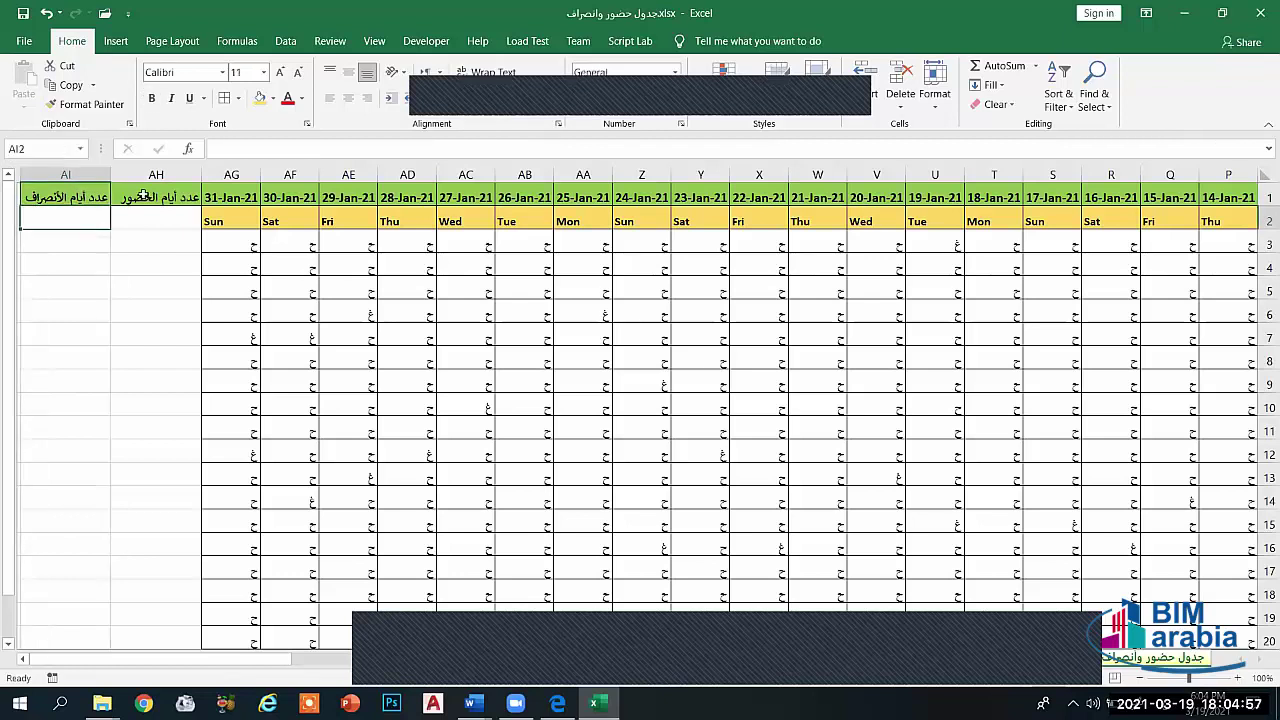
Fill the AH1:AI1 total headers light blue.
left_click_drag(143, 196, 60, 196)
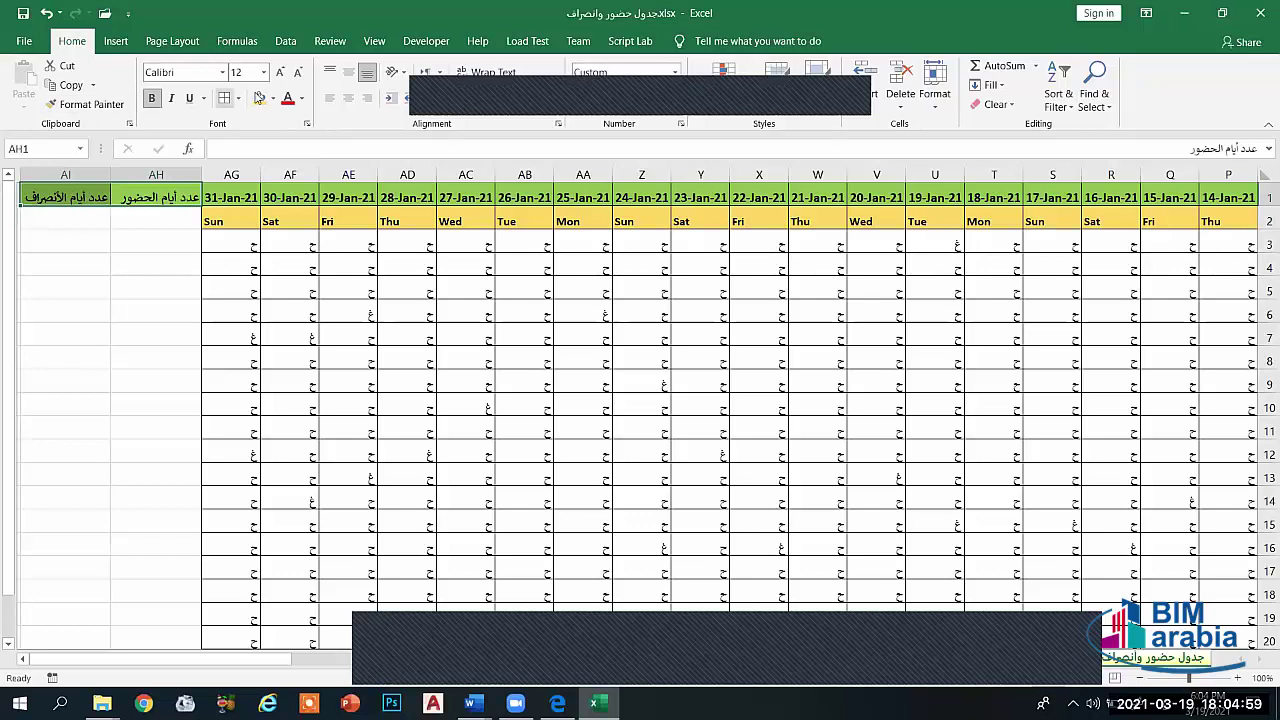
left_click(272, 98)
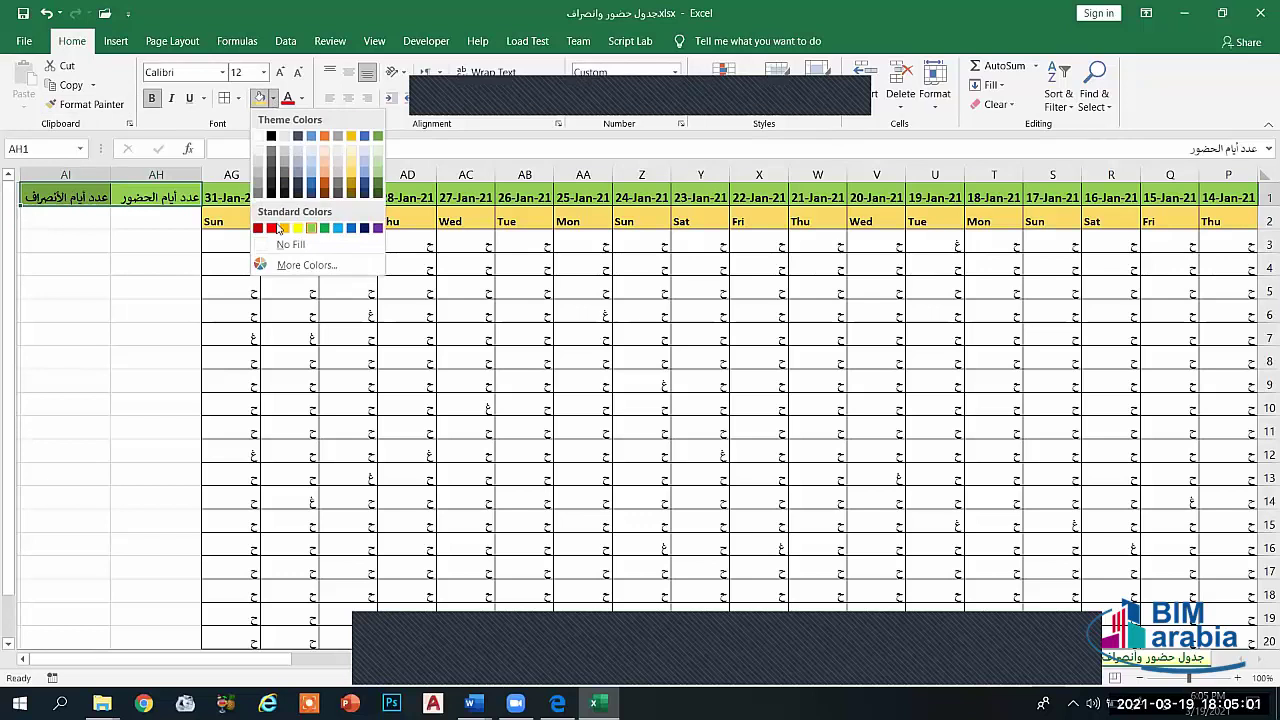
left_click(338, 229)
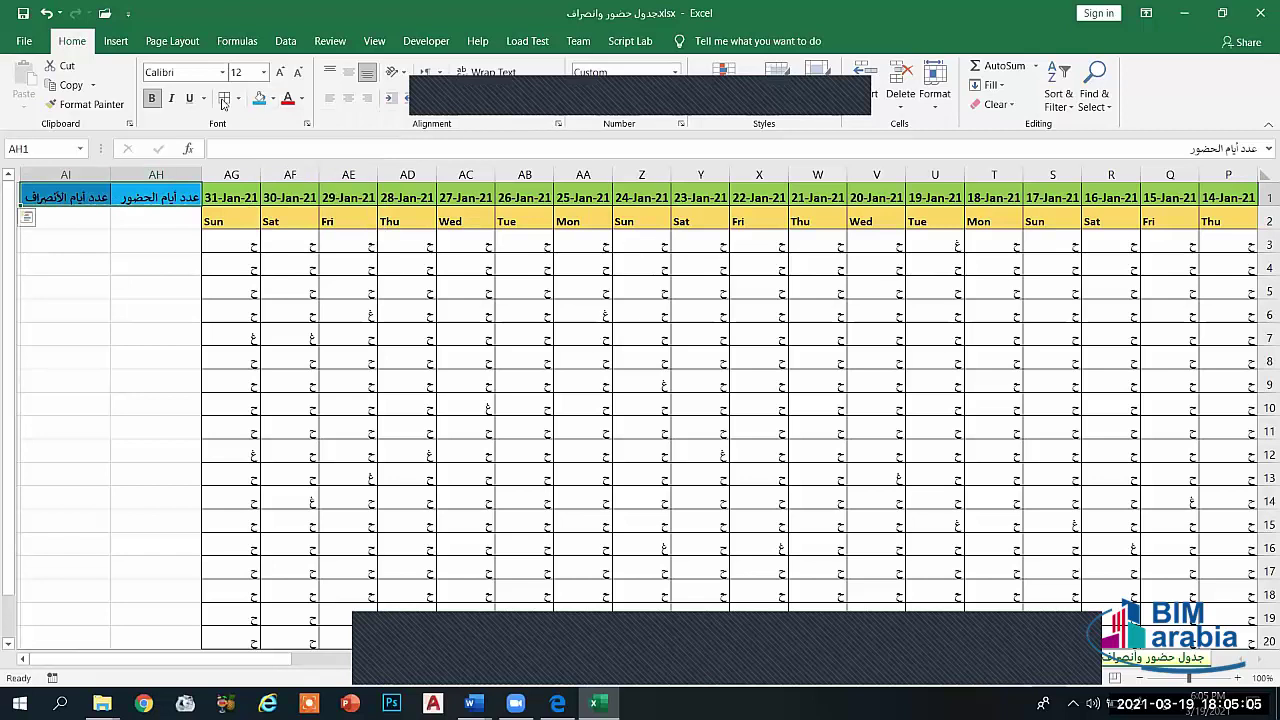
Merge and center AH2:AI2 and give it AG2's yellow day-row formatting.
left_click_drag(172, 218, 101, 219)
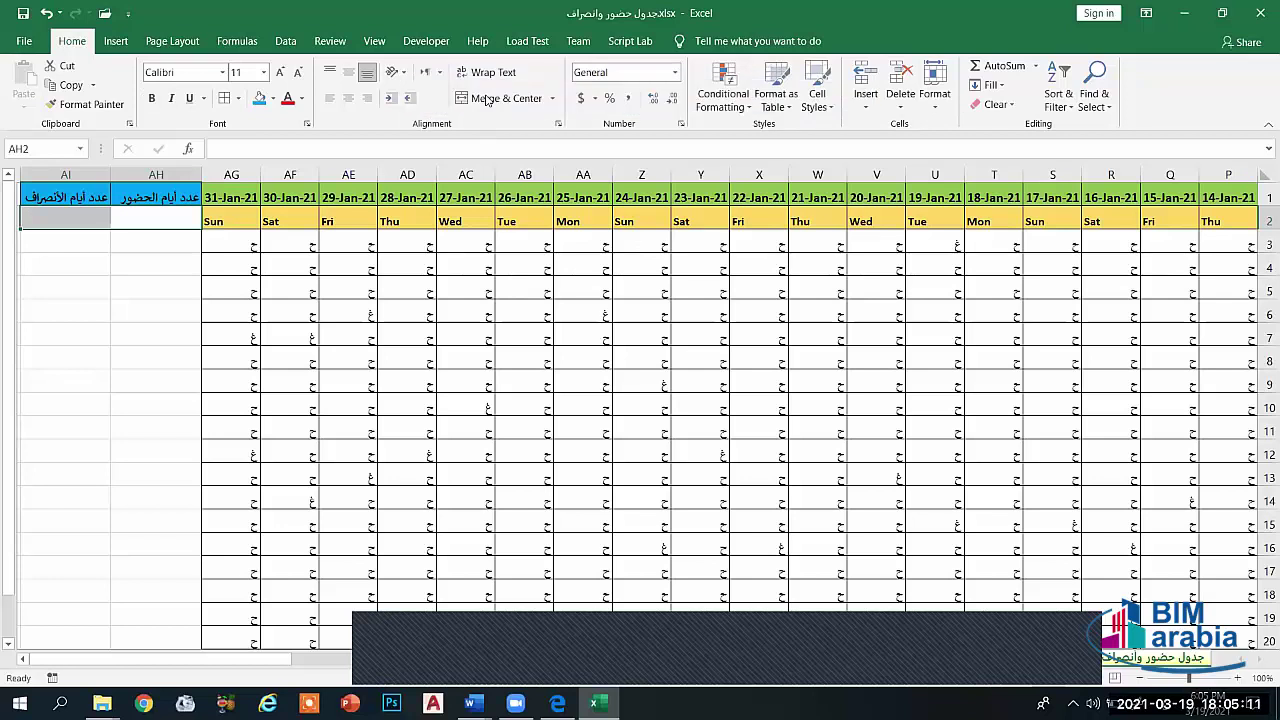
left_click(500, 98)
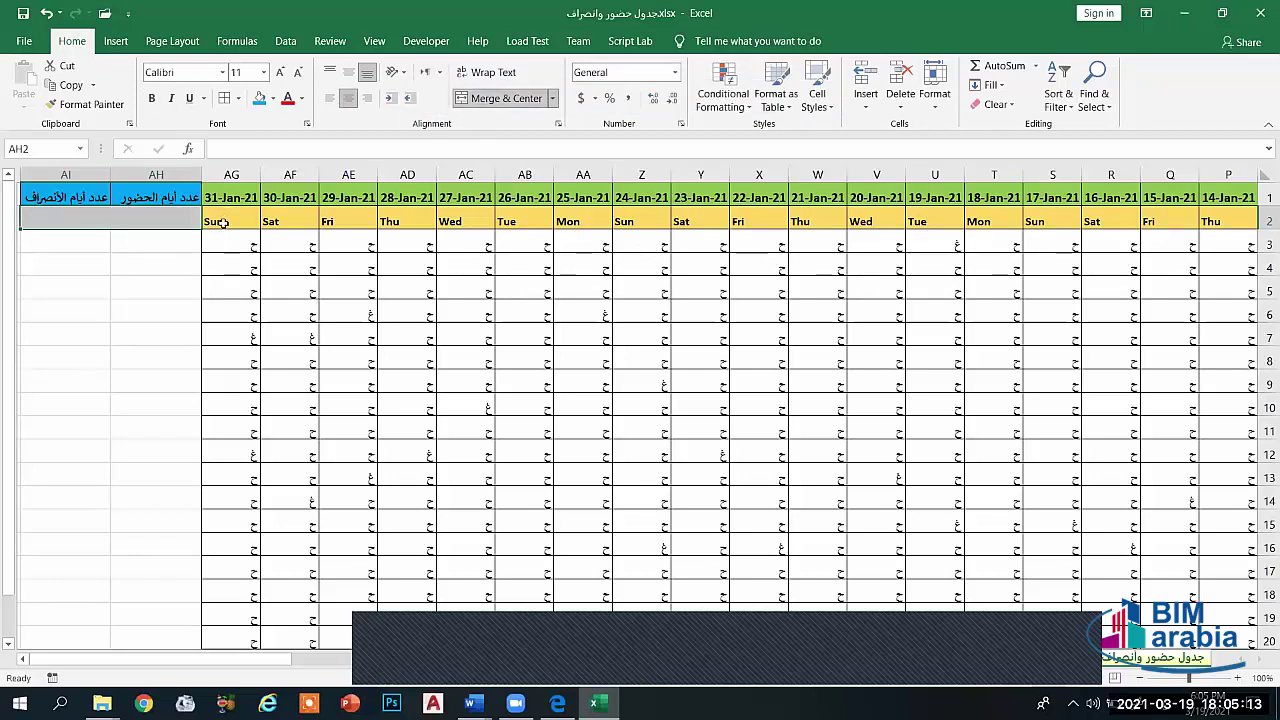
left_click(224, 216)
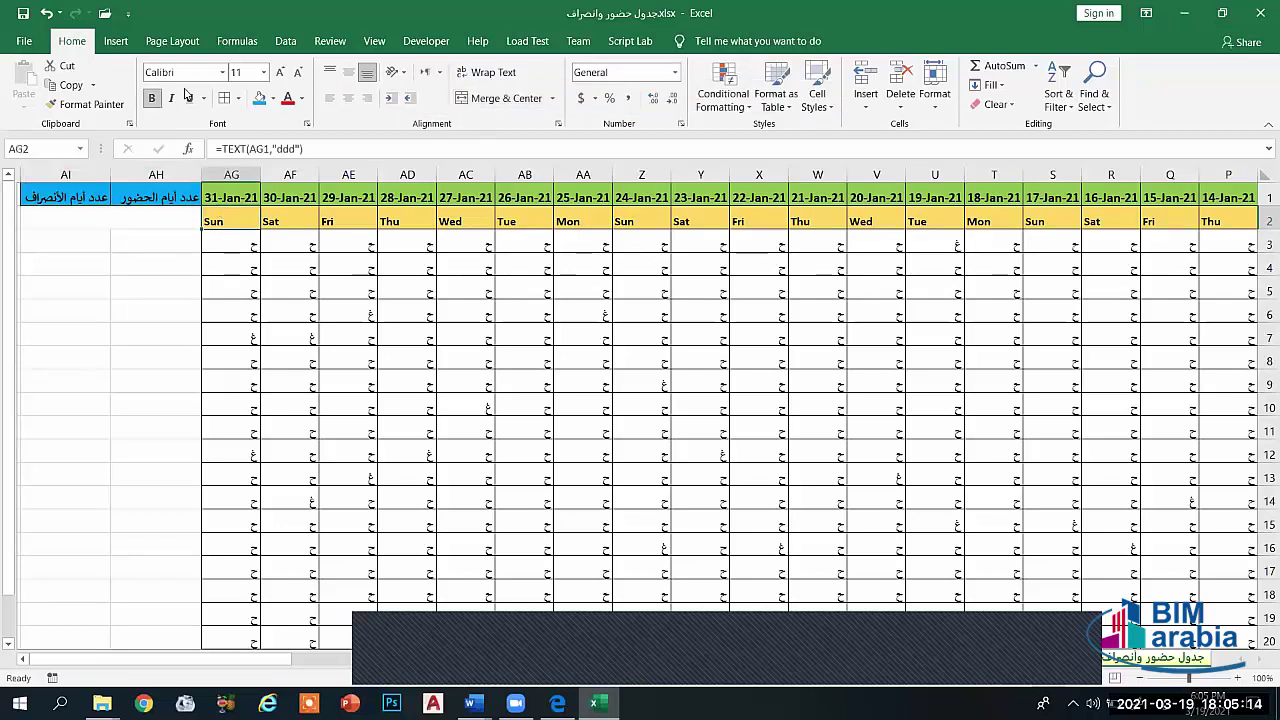
left_click(85, 104)
left_click(138, 226)
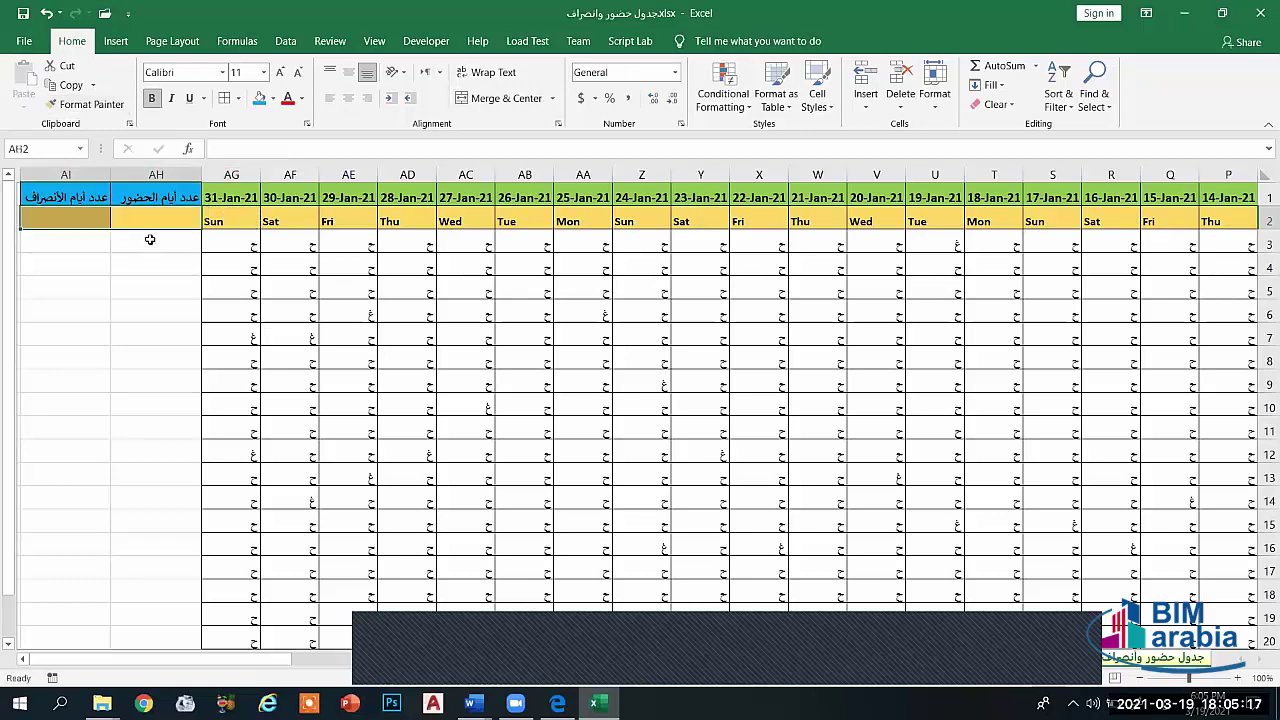
left_click(152, 242)
Begin the formula =COUNTIF( in AH3, correcting text typed in the wrong keyboard language.
type("=")
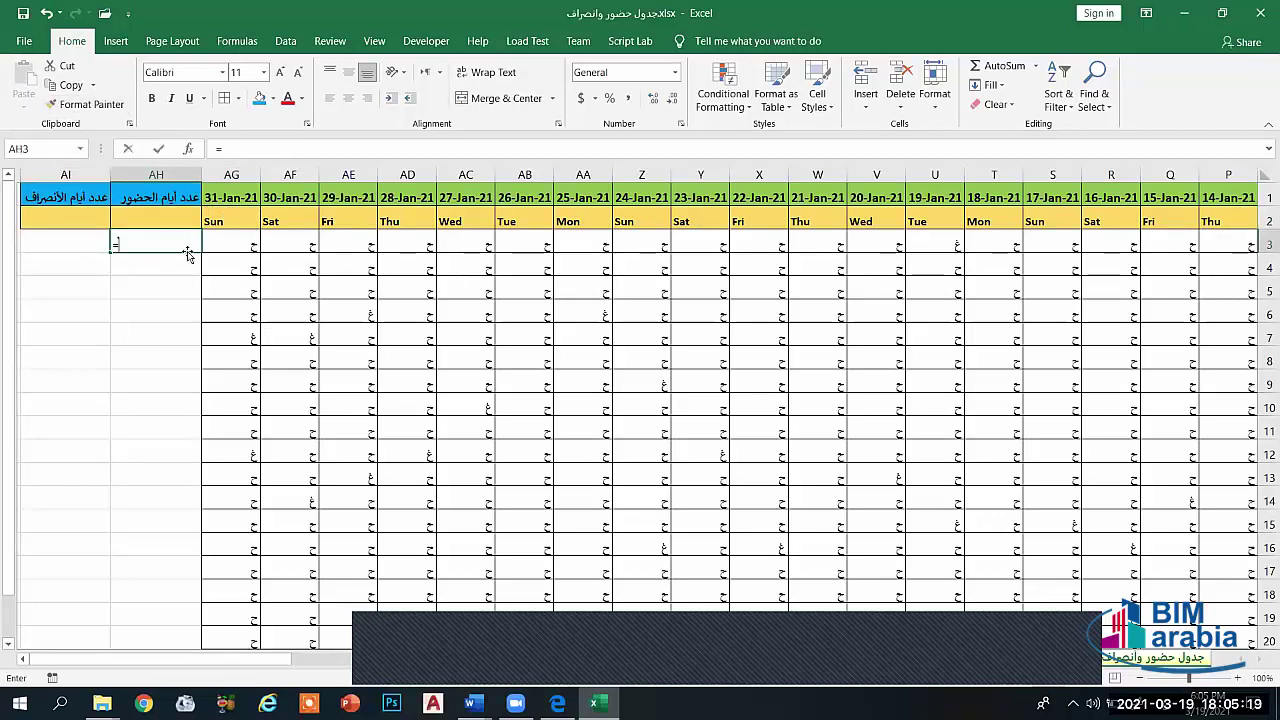
type("ؤ")
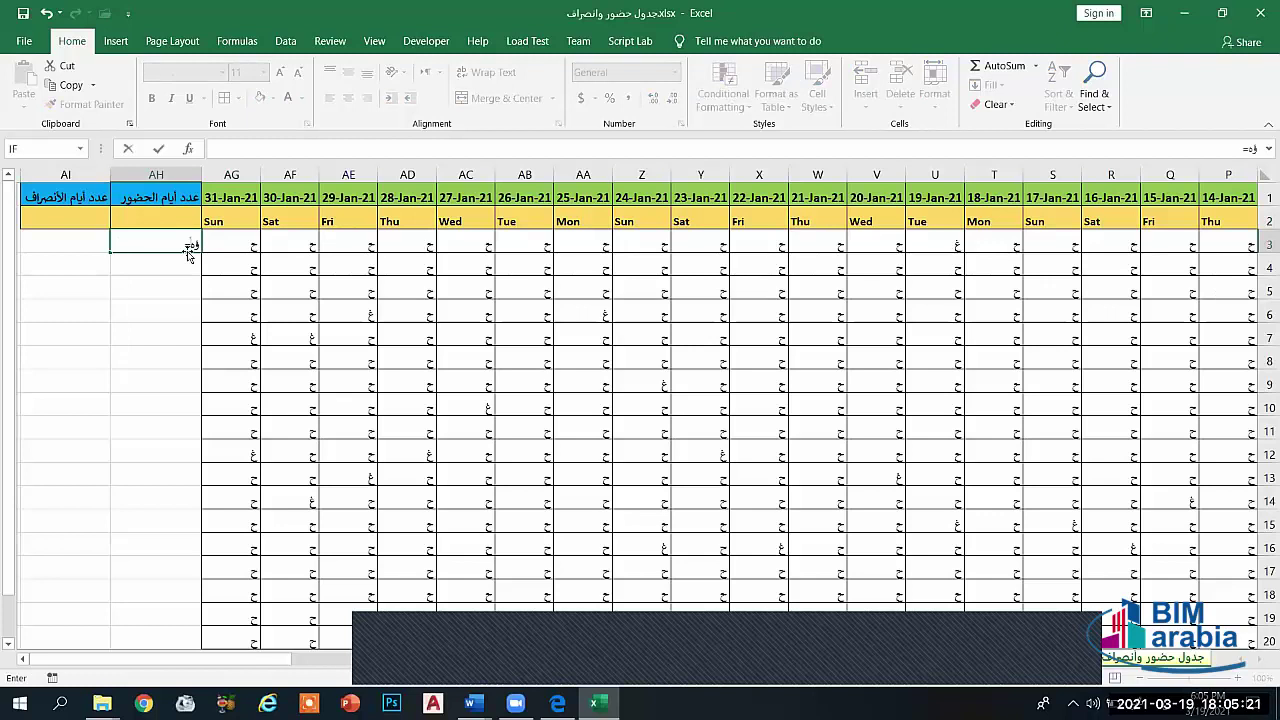
type("خع")
key("BackSpace")
key("BackSpace")
key("BackSpace")
type("COUNTI")
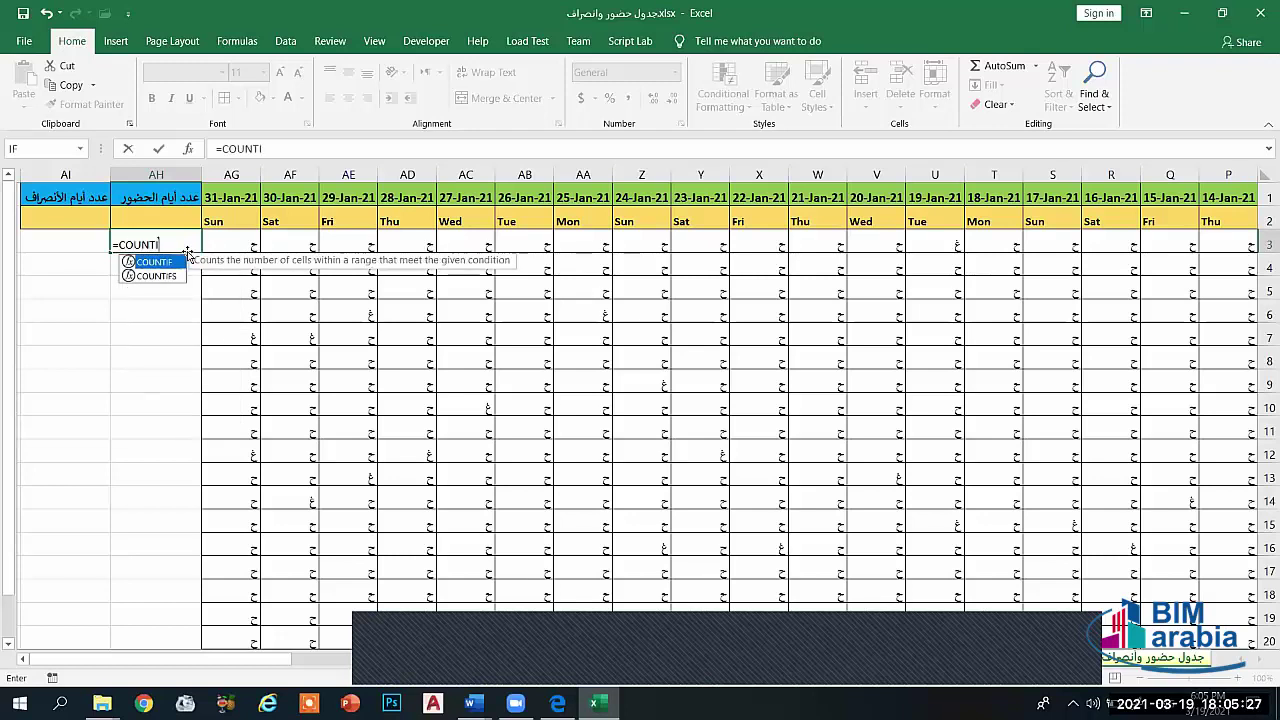
type("F")
key("Escape")
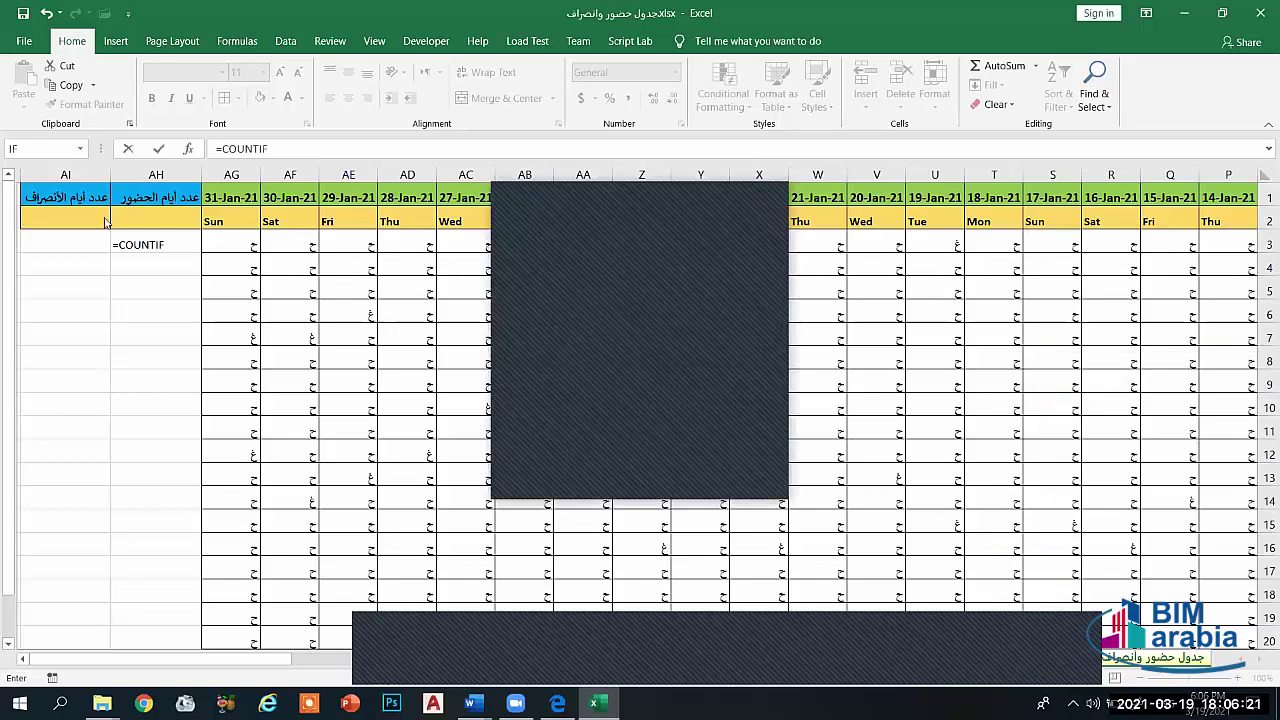
left_click(170, 235)
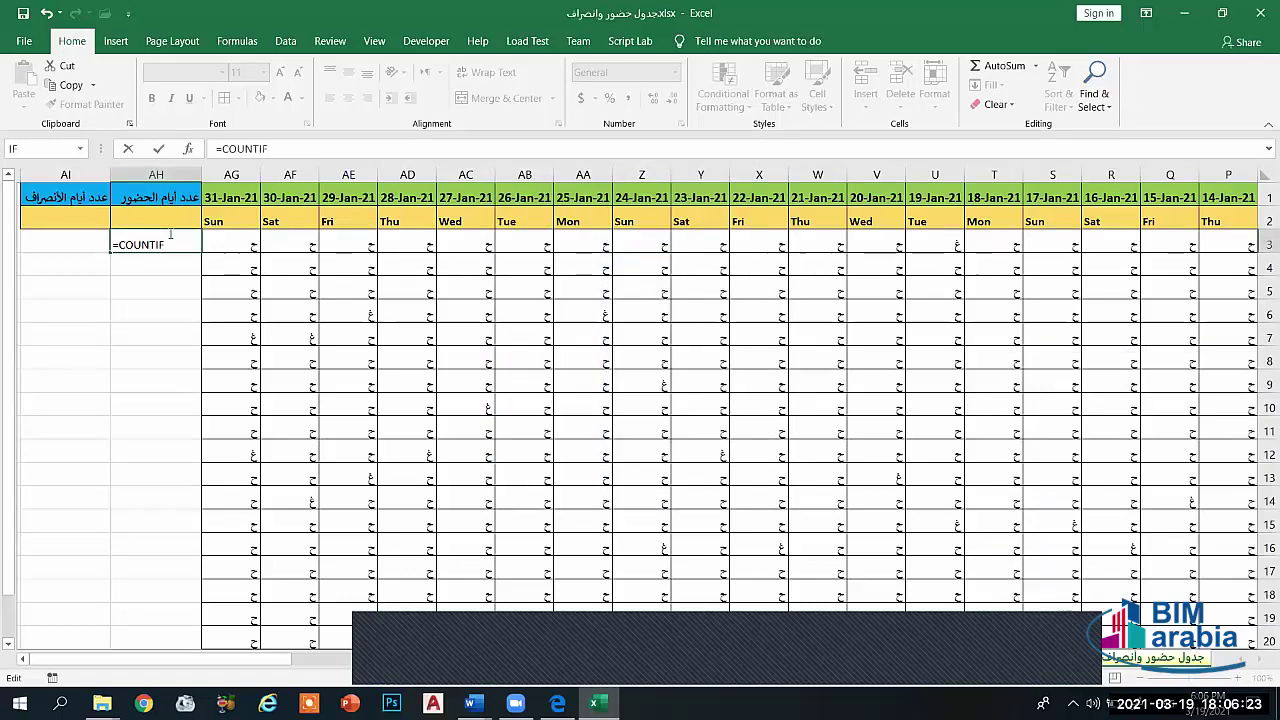
type("(")
key("BackSpace")
double_click(145, 243)
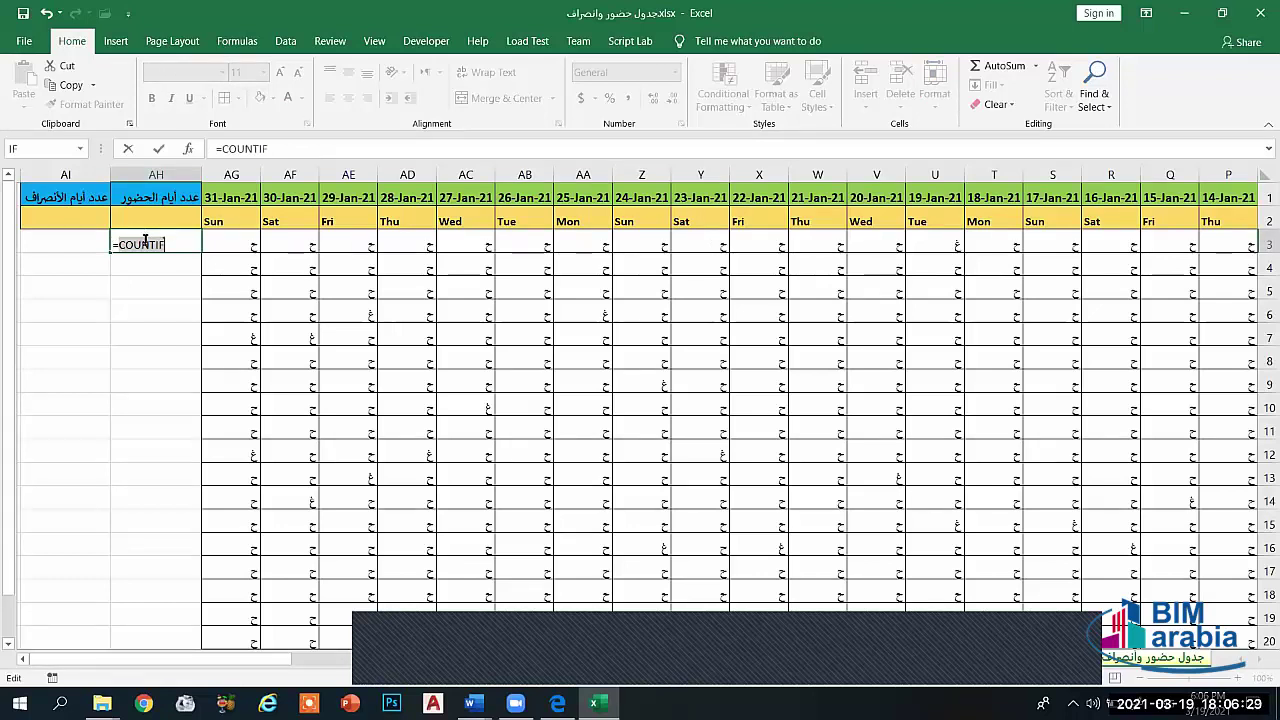
key("BackSpace")
type("C")
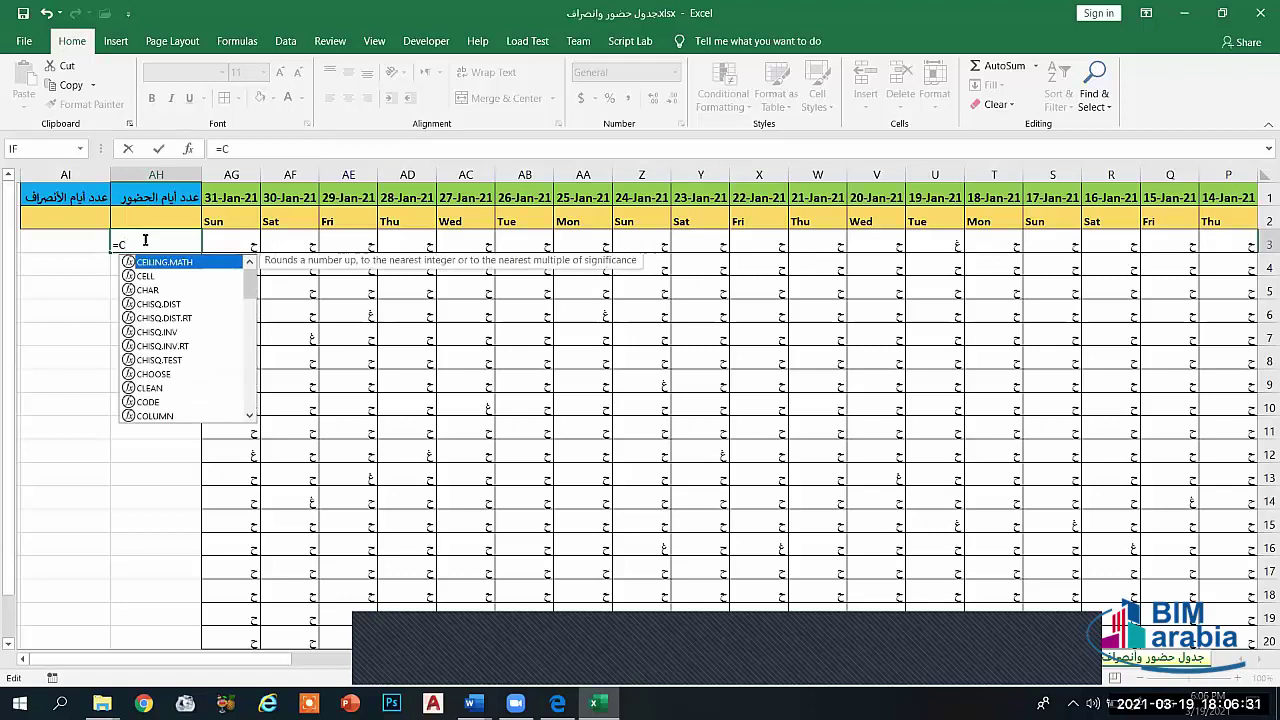
type("OUNTIF")
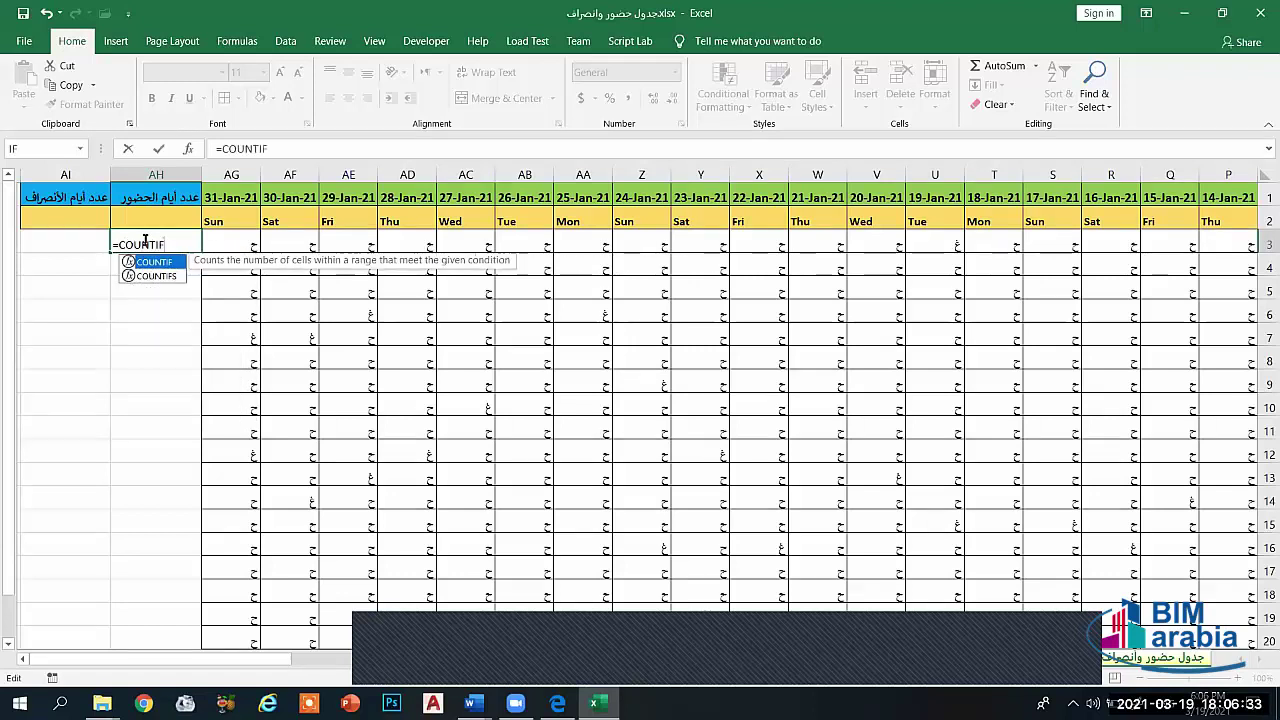
type("(")
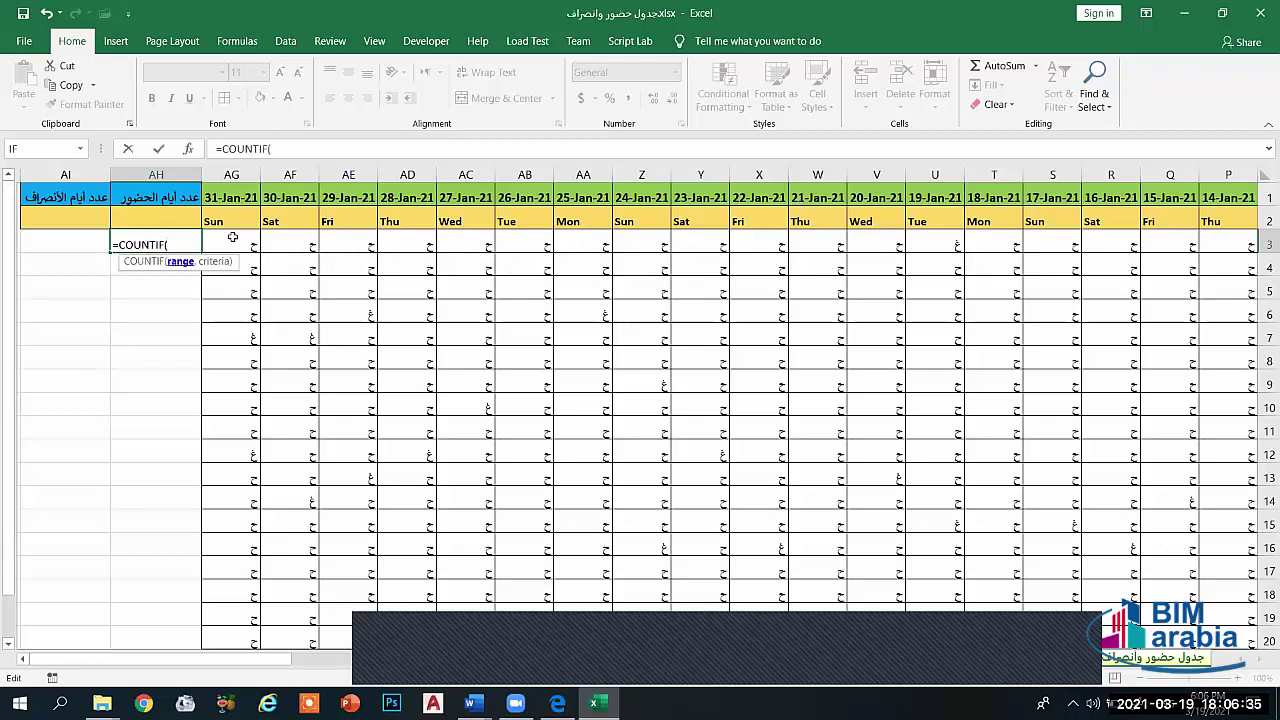
Complete AH3 as =COUNTIF(C3:AG3,"ح") so it shows 28 present days.
left_click_drag(253, 238, 816, 238)
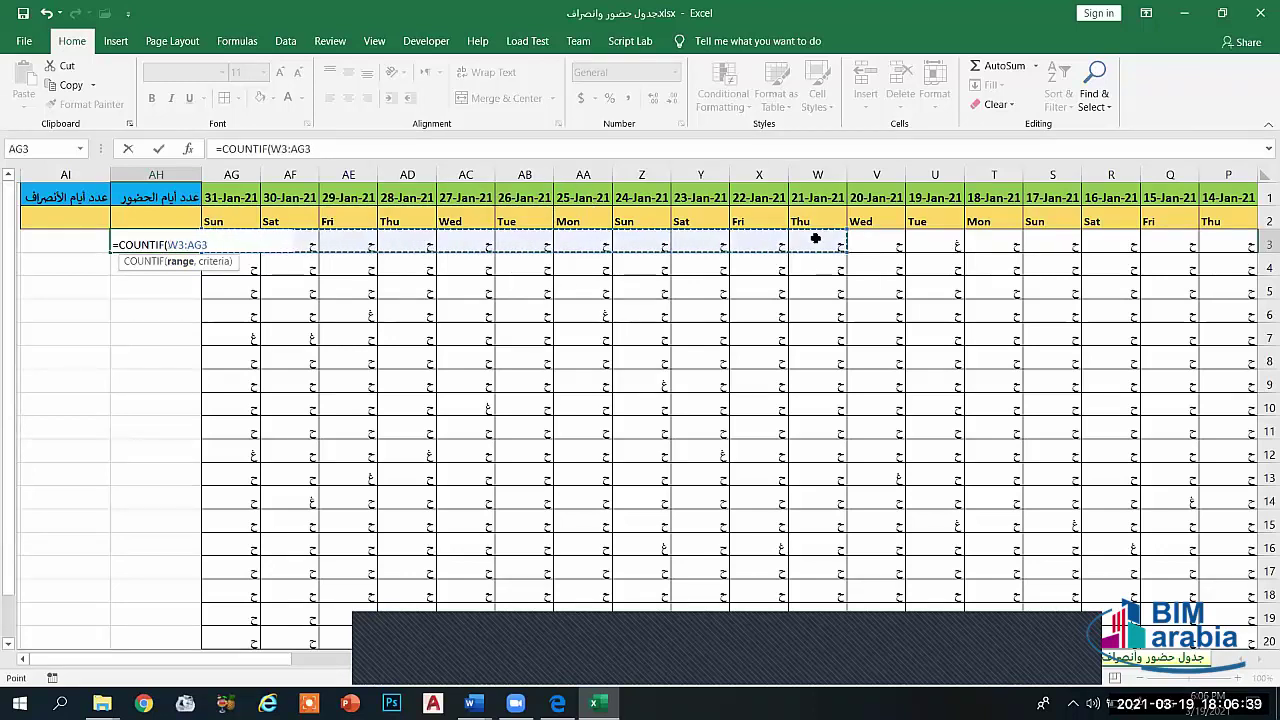
key("BackSpace")
key("BackSpace")
key("BackSpace")
key("BackSpace")
key("BackSpace")
key("BackSpace")
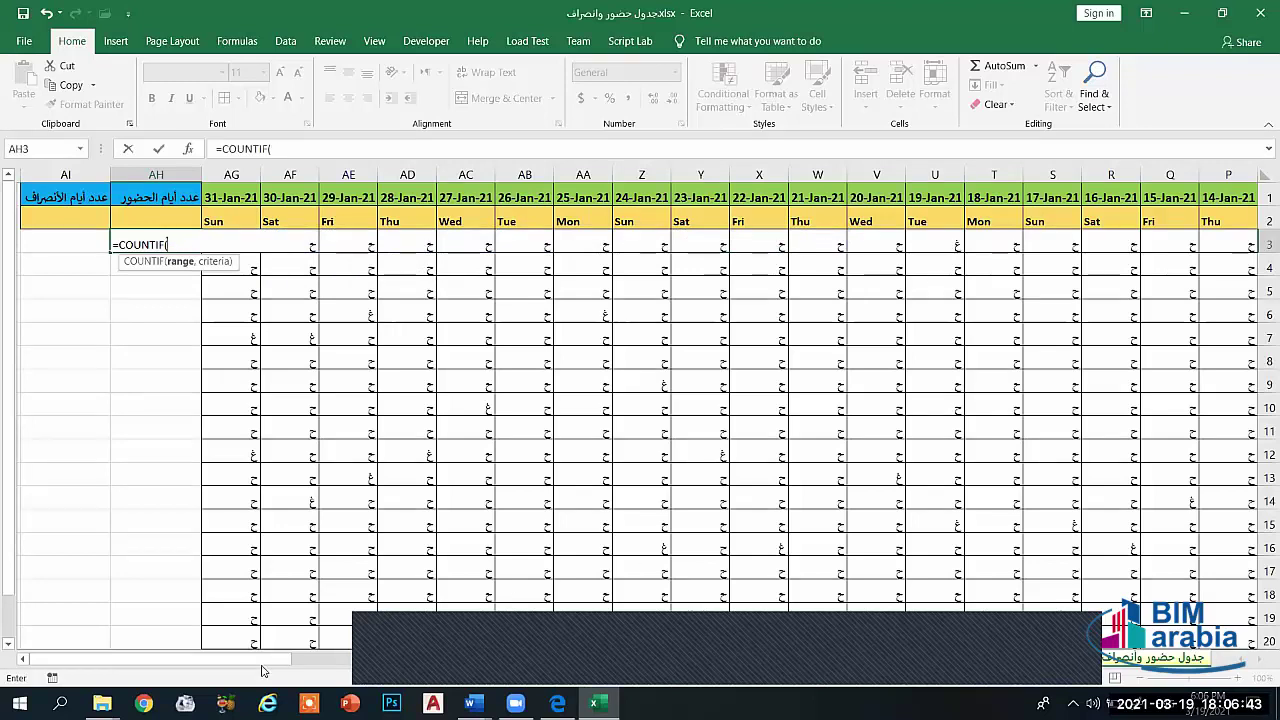
left_click_drag(158, 665, 413, 660)
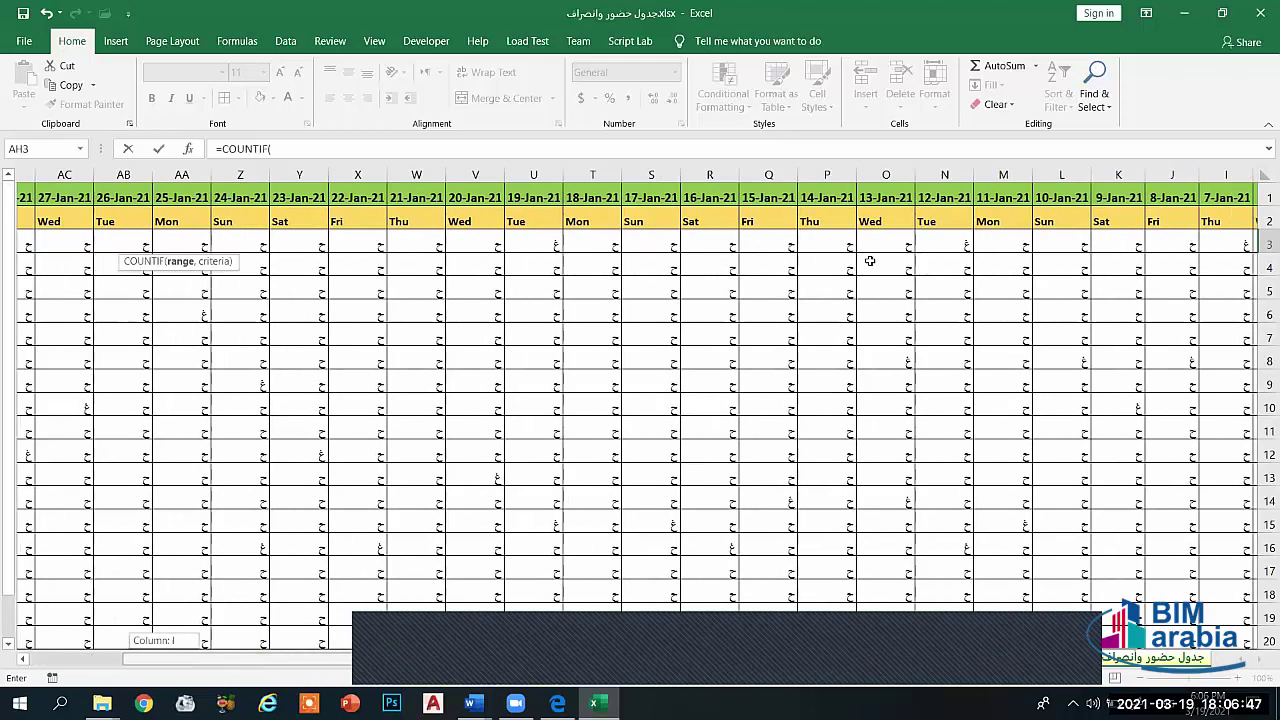
left_click(1004, 240)
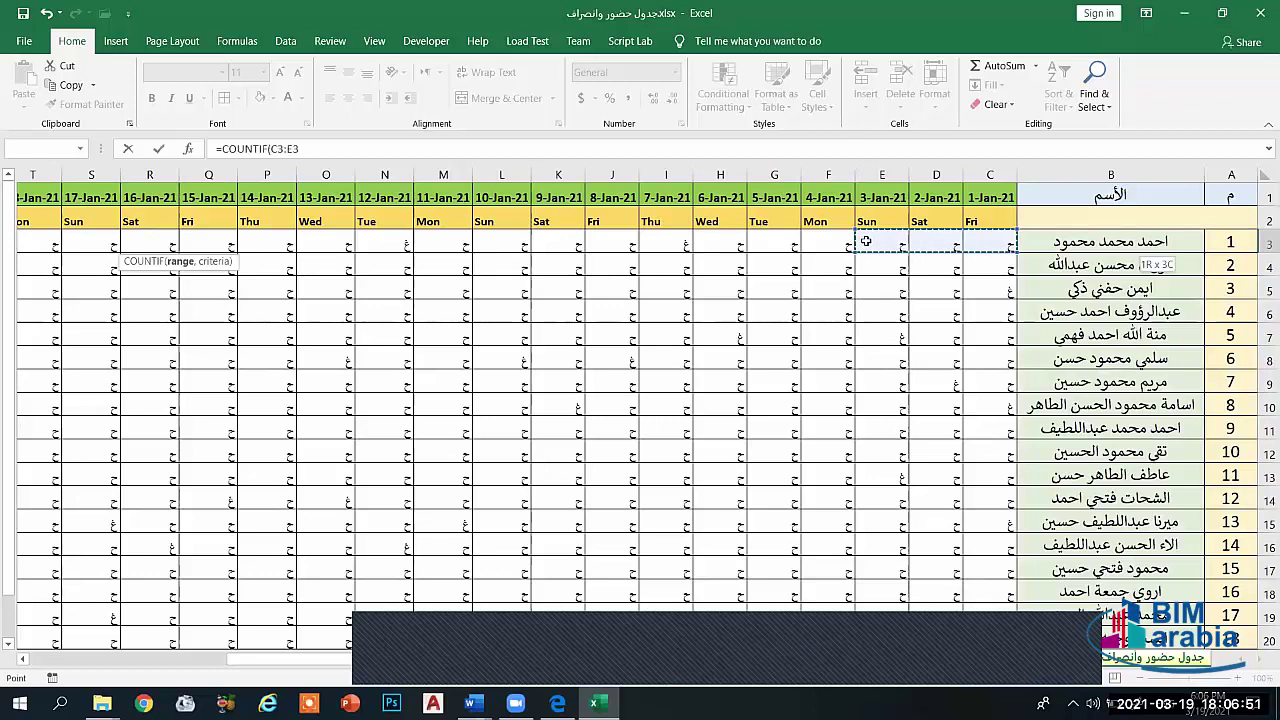
mouse_move(873, 240)
left_mouse_down()
mouse_move(6, 238)
mouse_move(292, 245)
left_mouse_up()
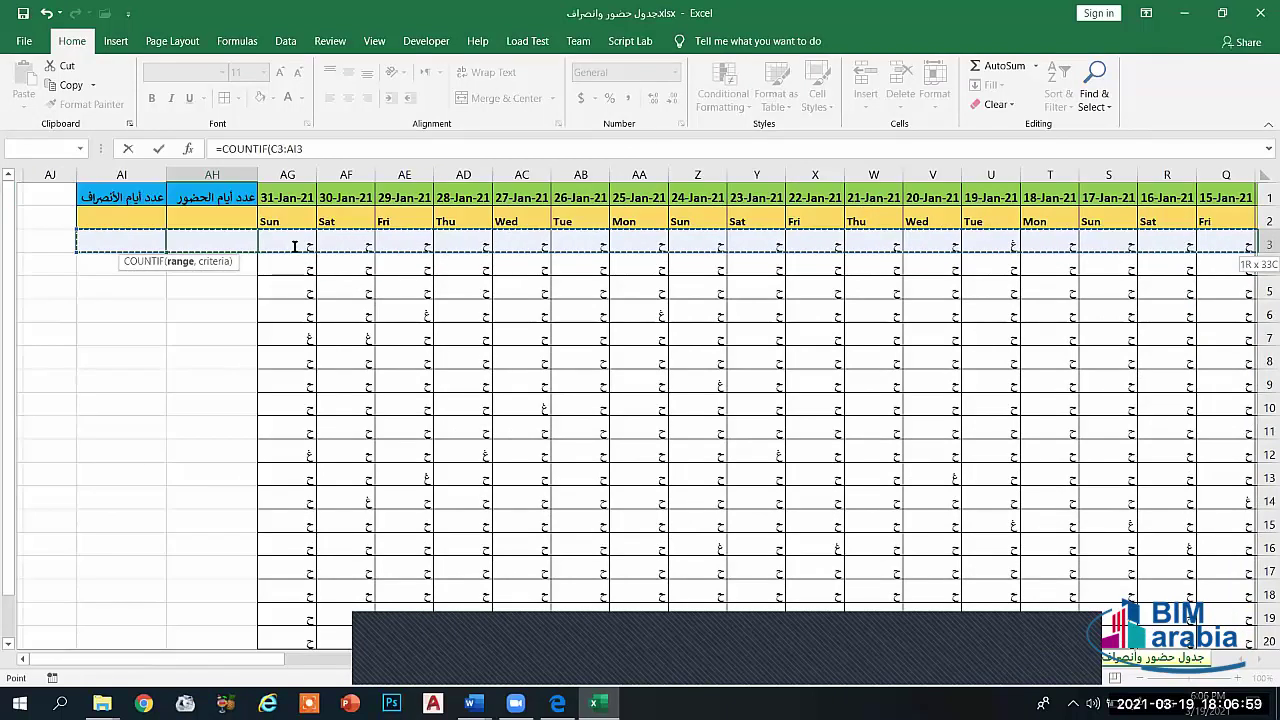
left_click_drag(294, 245, 294, 245)
type(",")
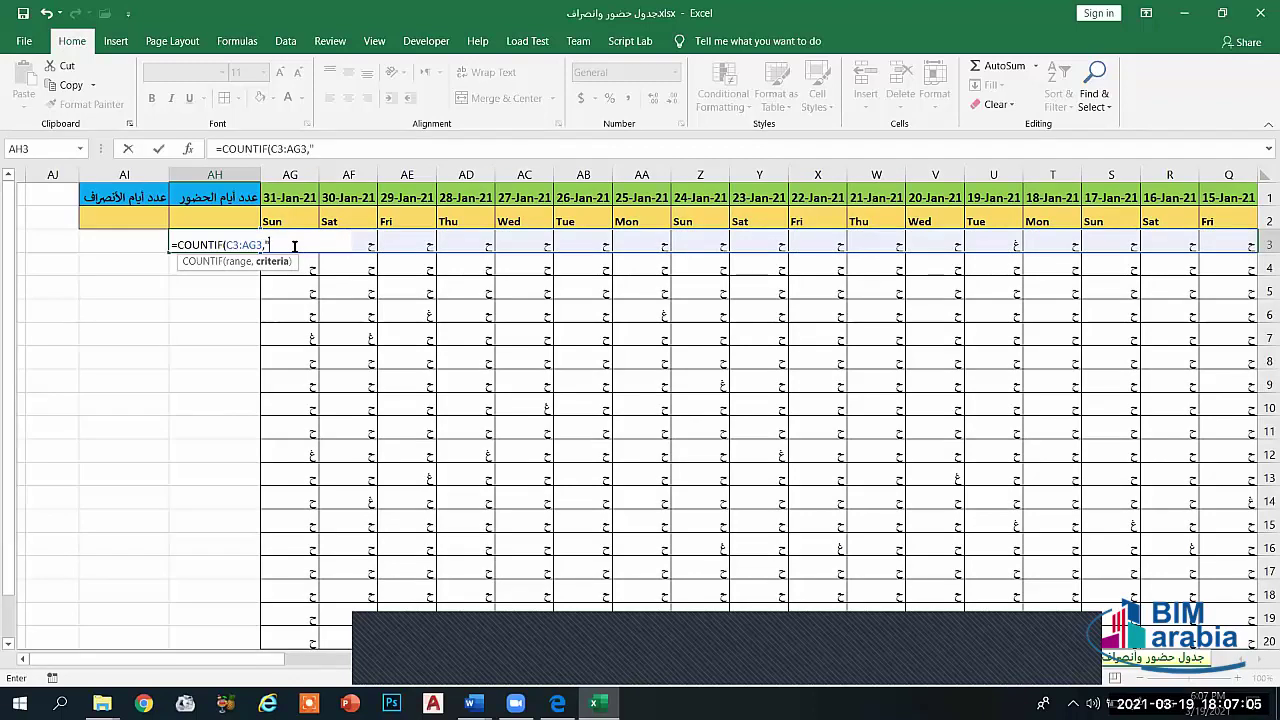
type("P")
type("ح")
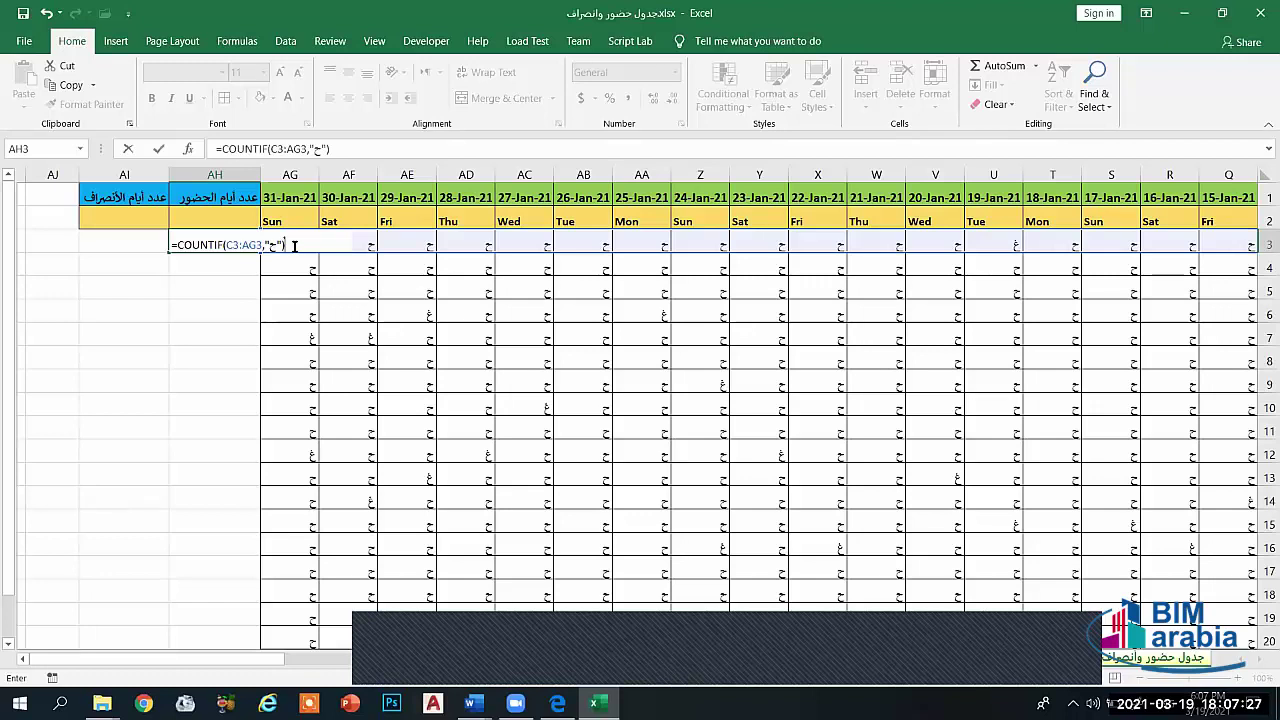
key("Return")
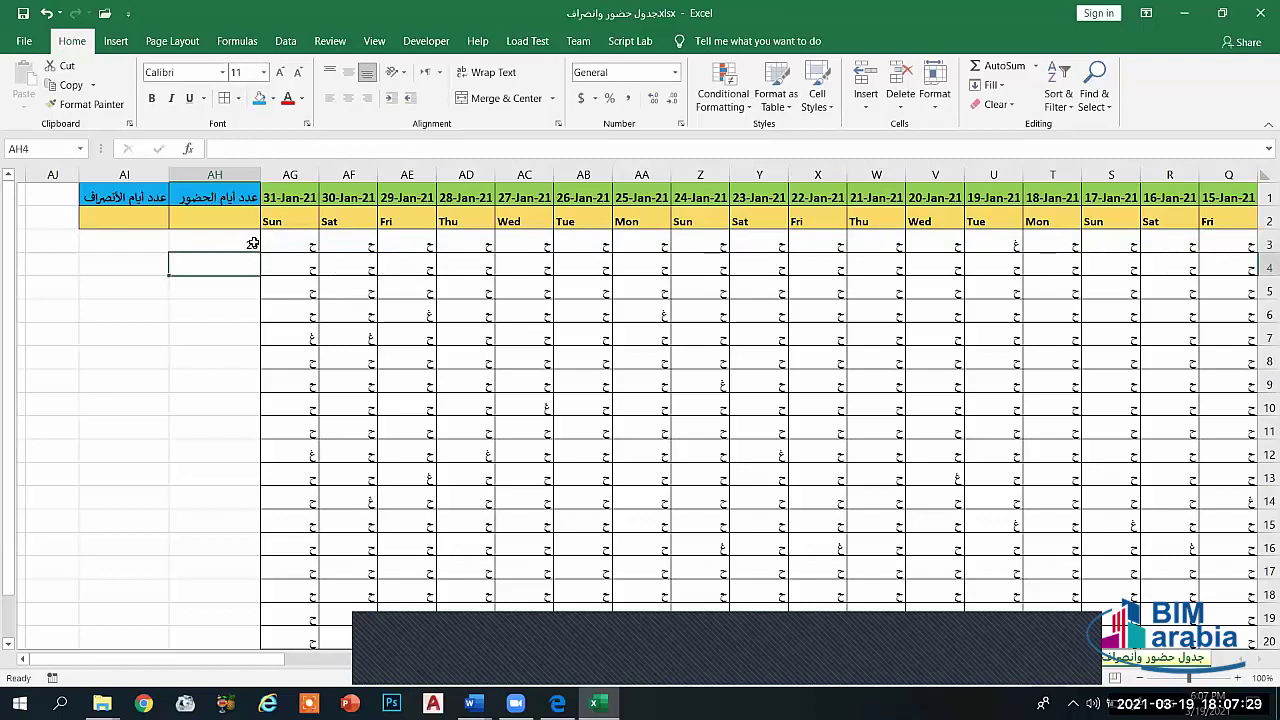
left_click(253, 244)
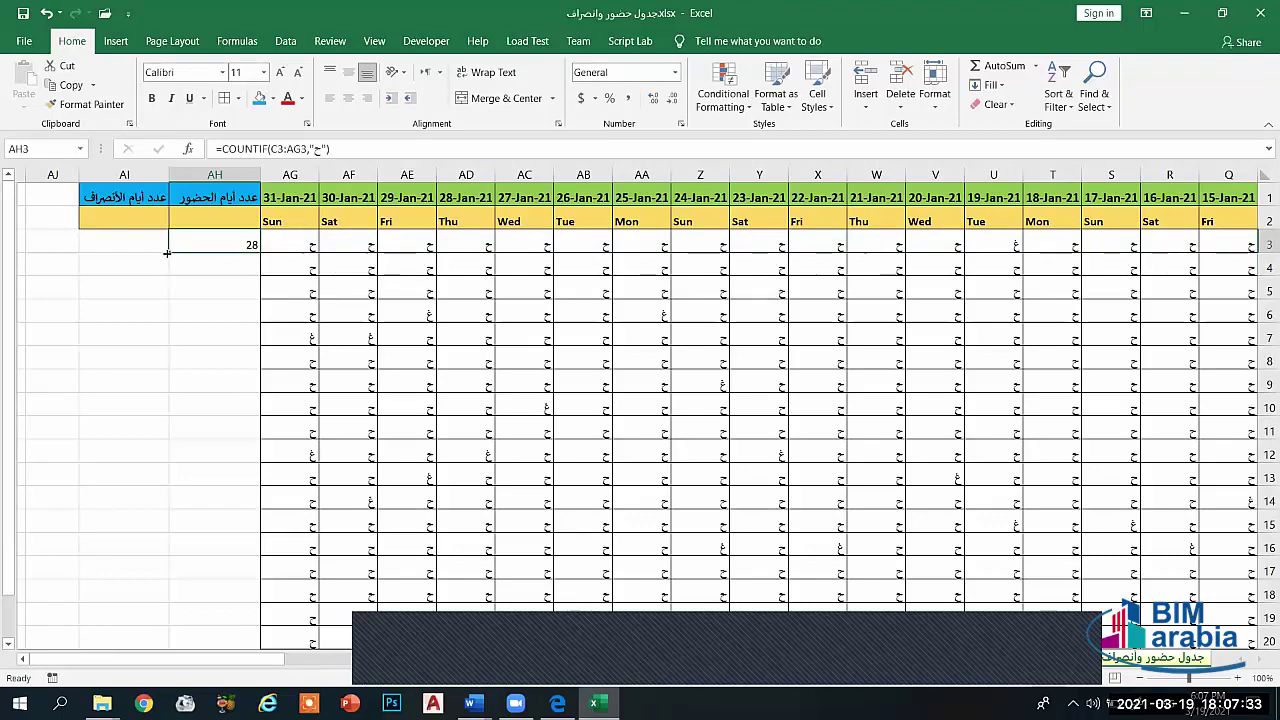
mouse_move(168, 253)
left_mouse_down()
mouse_move(187, 283)
mouse_move(237, 527)
left_mouse_up()
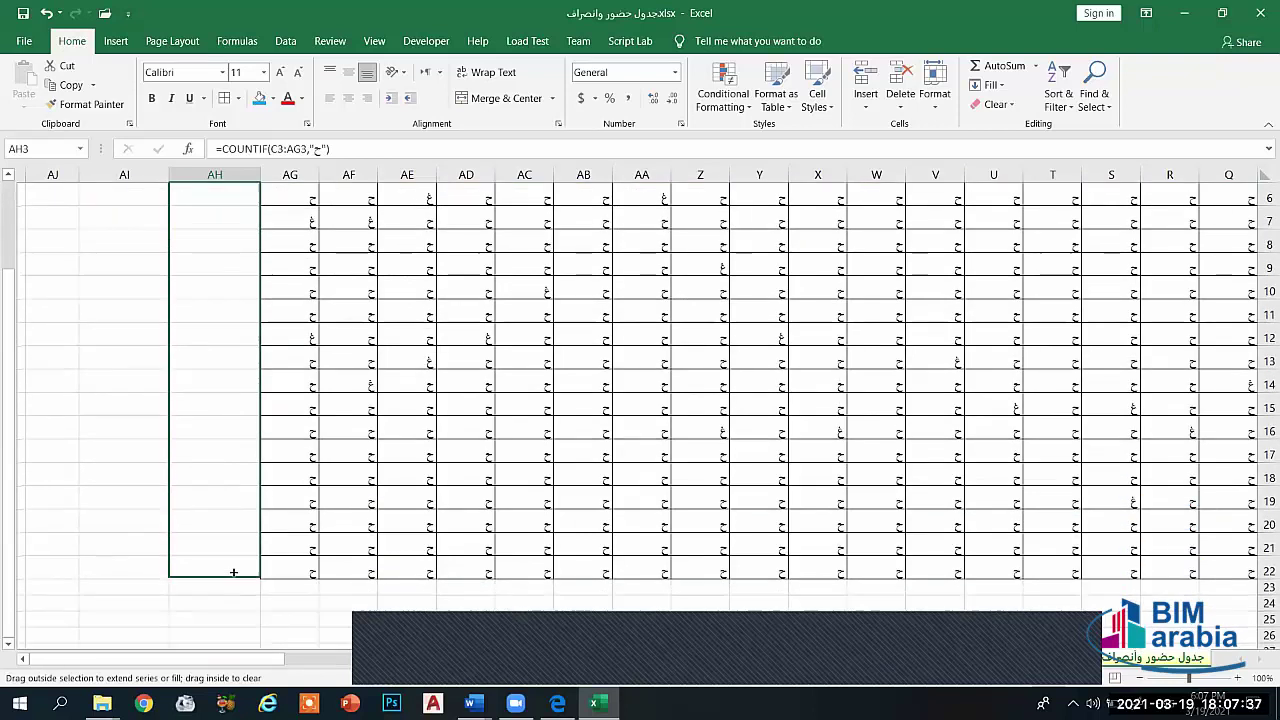
Fill the presence COUNTIF down to AH22 and check the copied formula in AH5.
left_click_drag(237, 527, 231, 572)
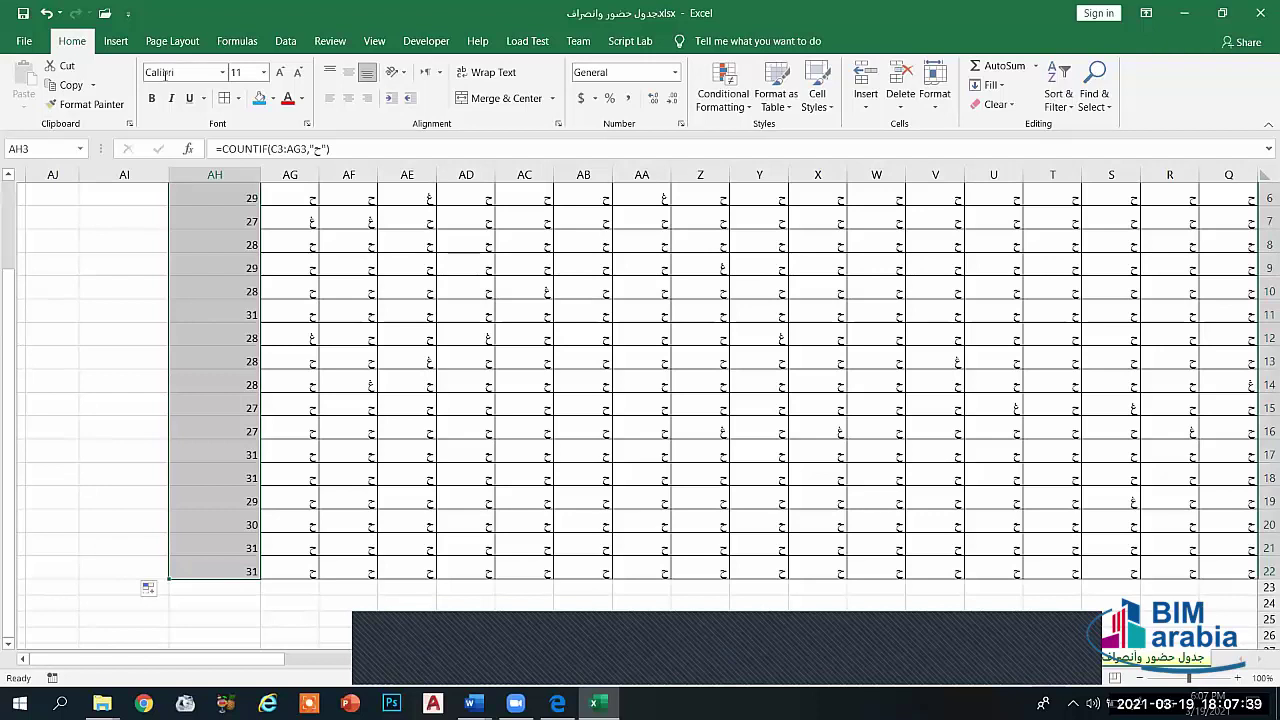
scroll(351, 98, "up", 1)
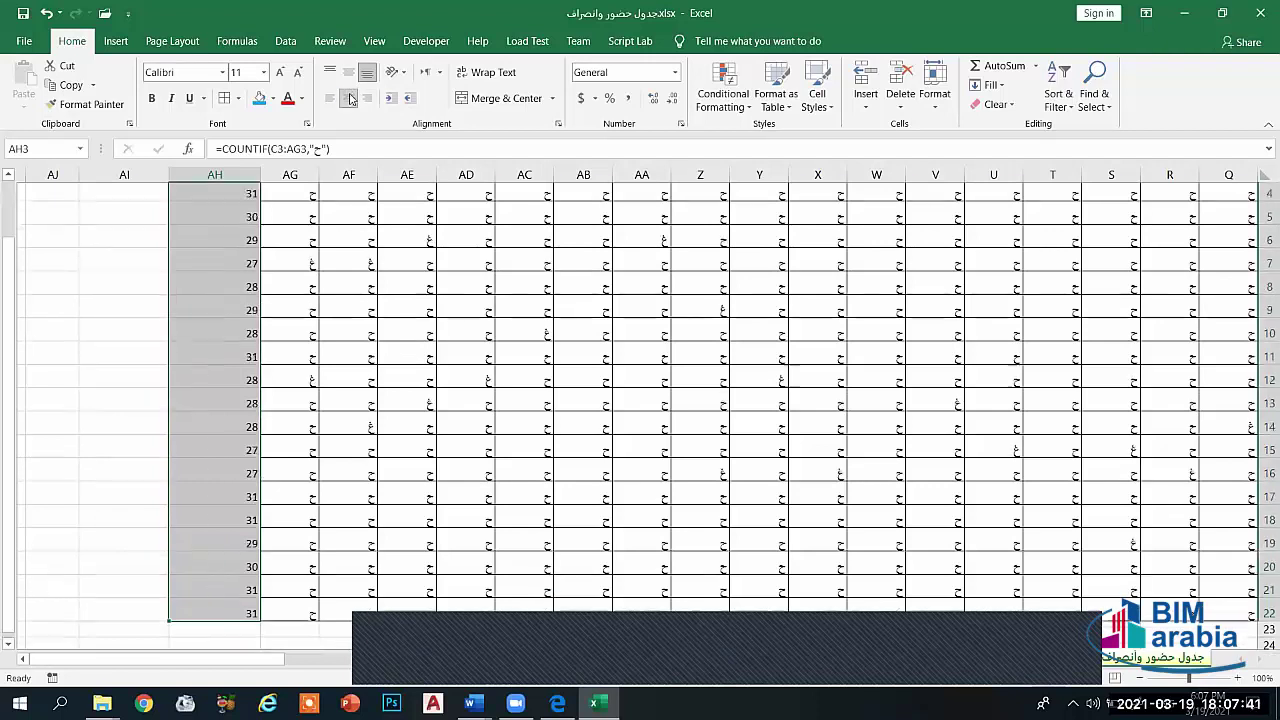
scroll(351, 98, "up", 3)
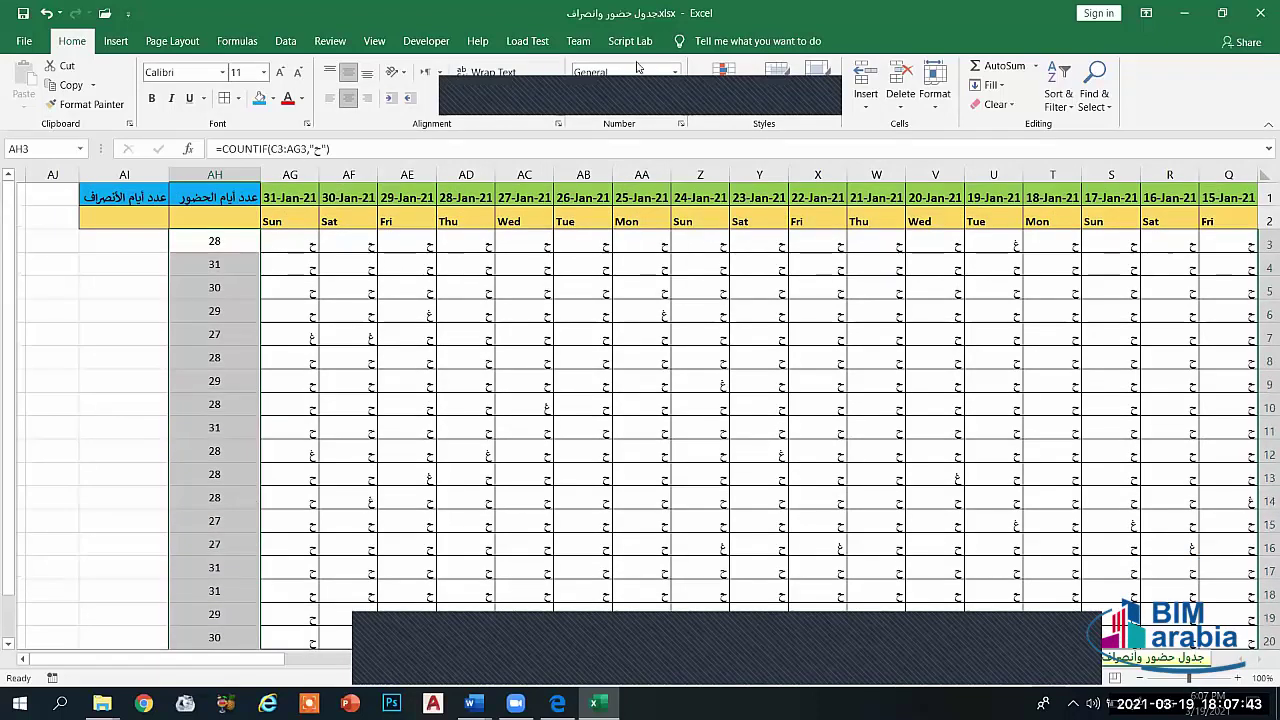
left_click(240, 291)
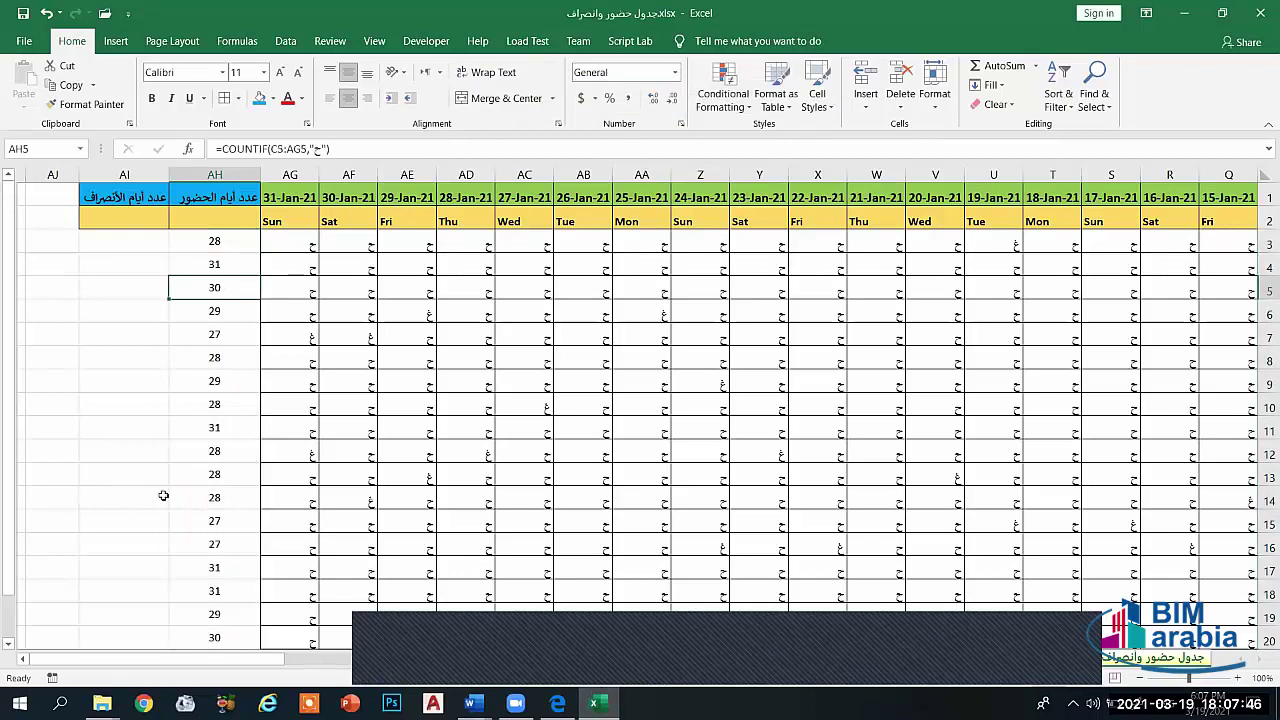
left_click(131, 251)
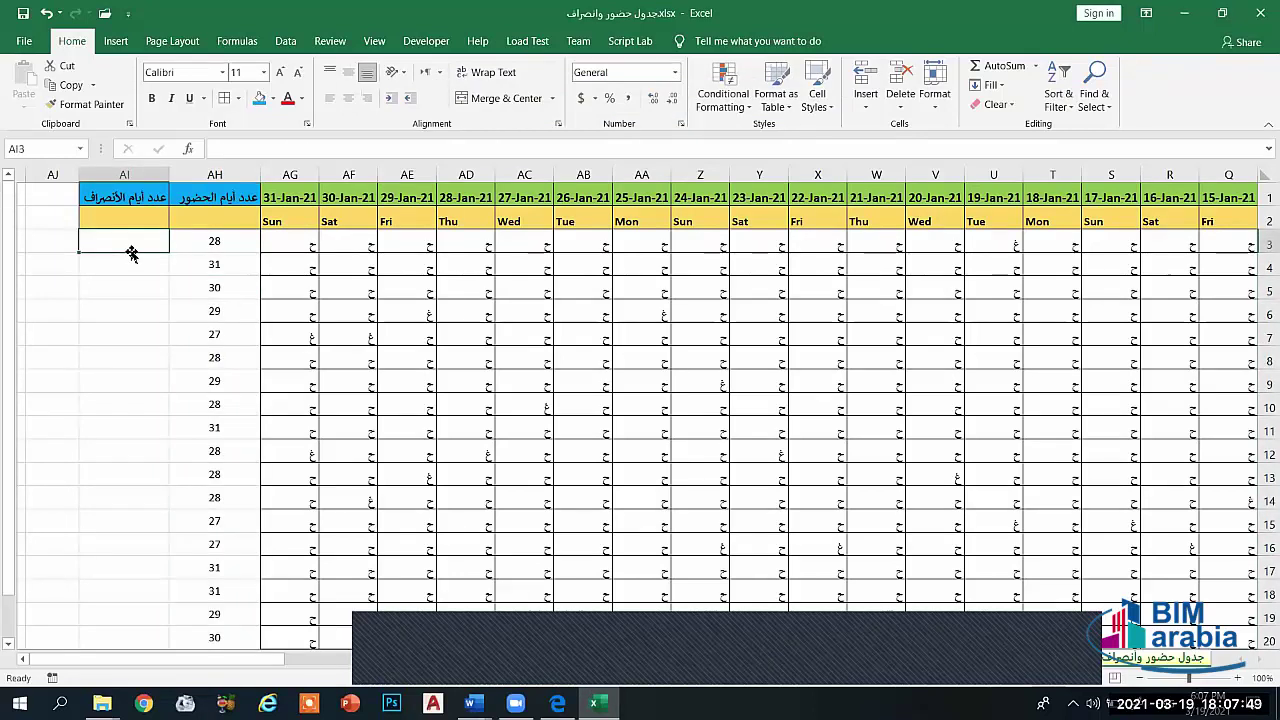
Enter =COUNTIF(C3:AG3,"غ") in AI3 to count absences, returning 3.
type("=C")
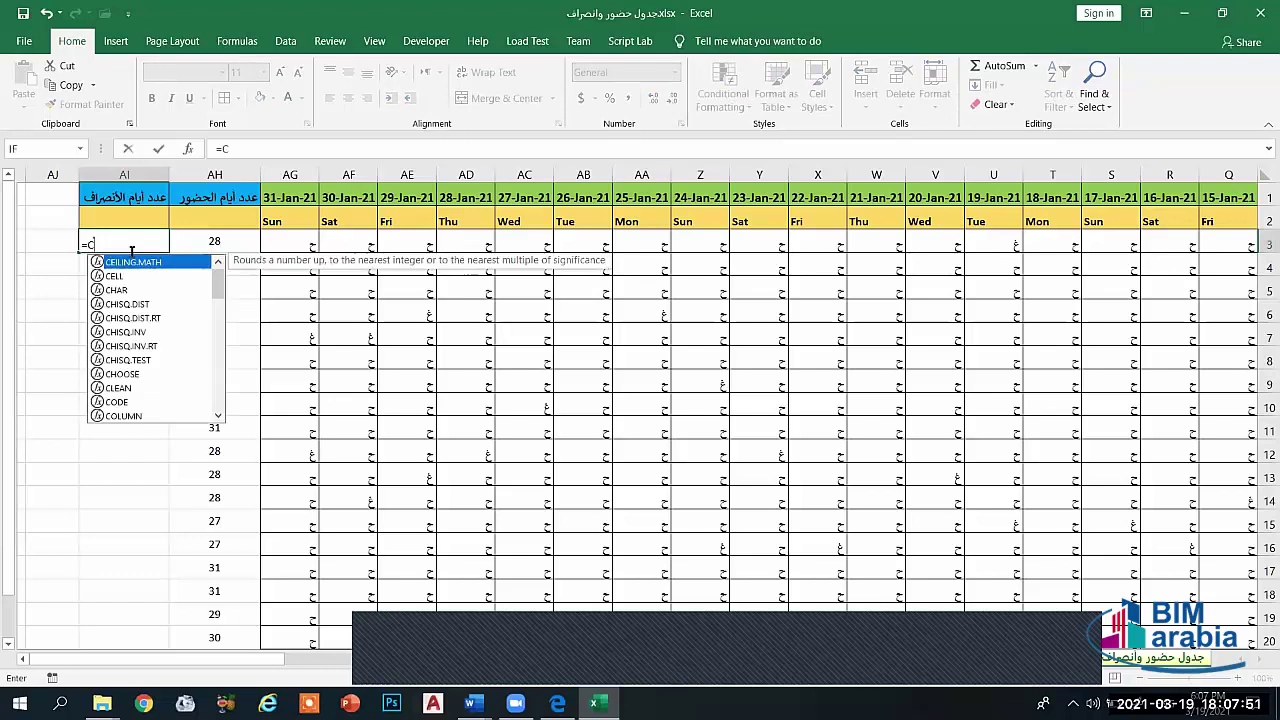
type("OUN")
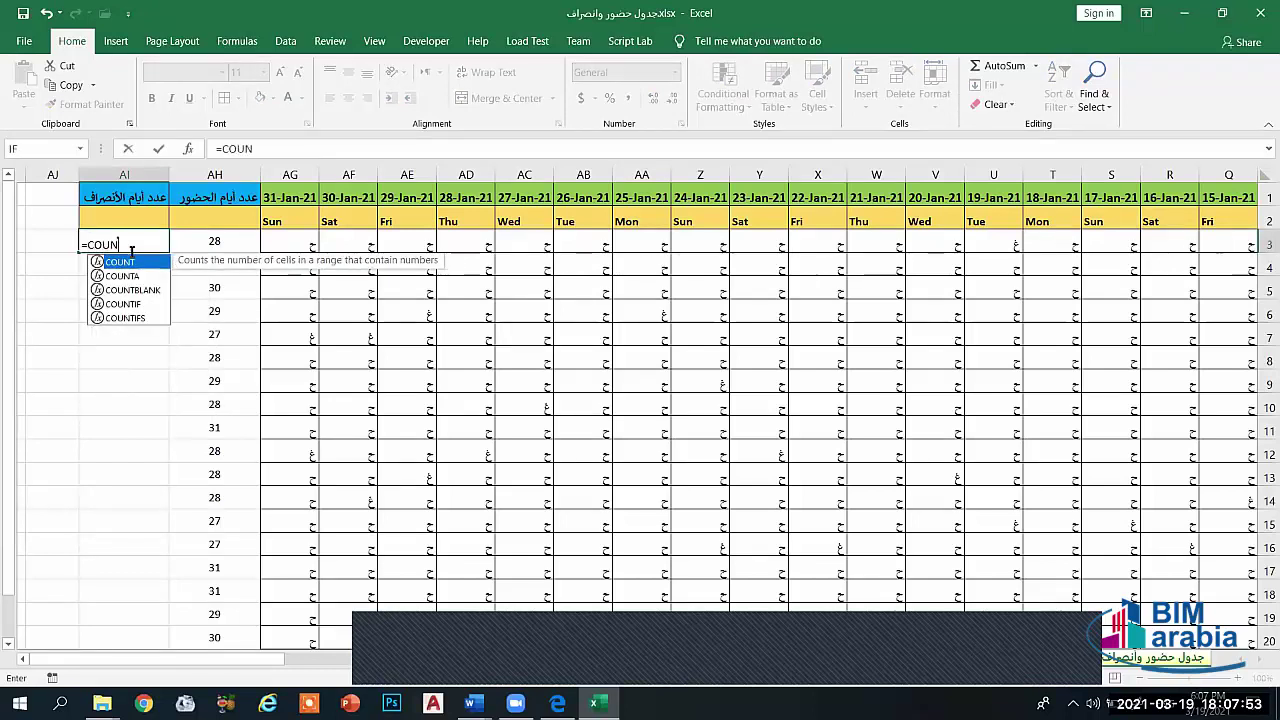
type("T")
type("IF(")
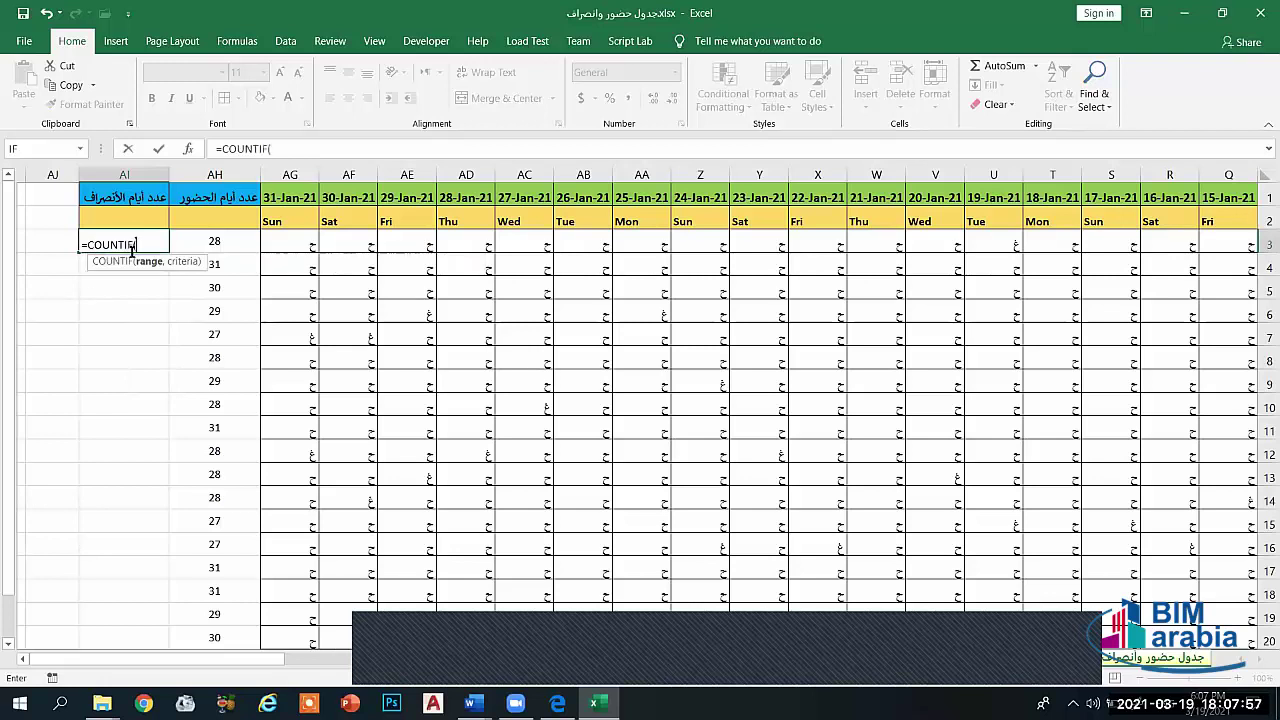
left_click_drag(275, 245, 1115, 238)
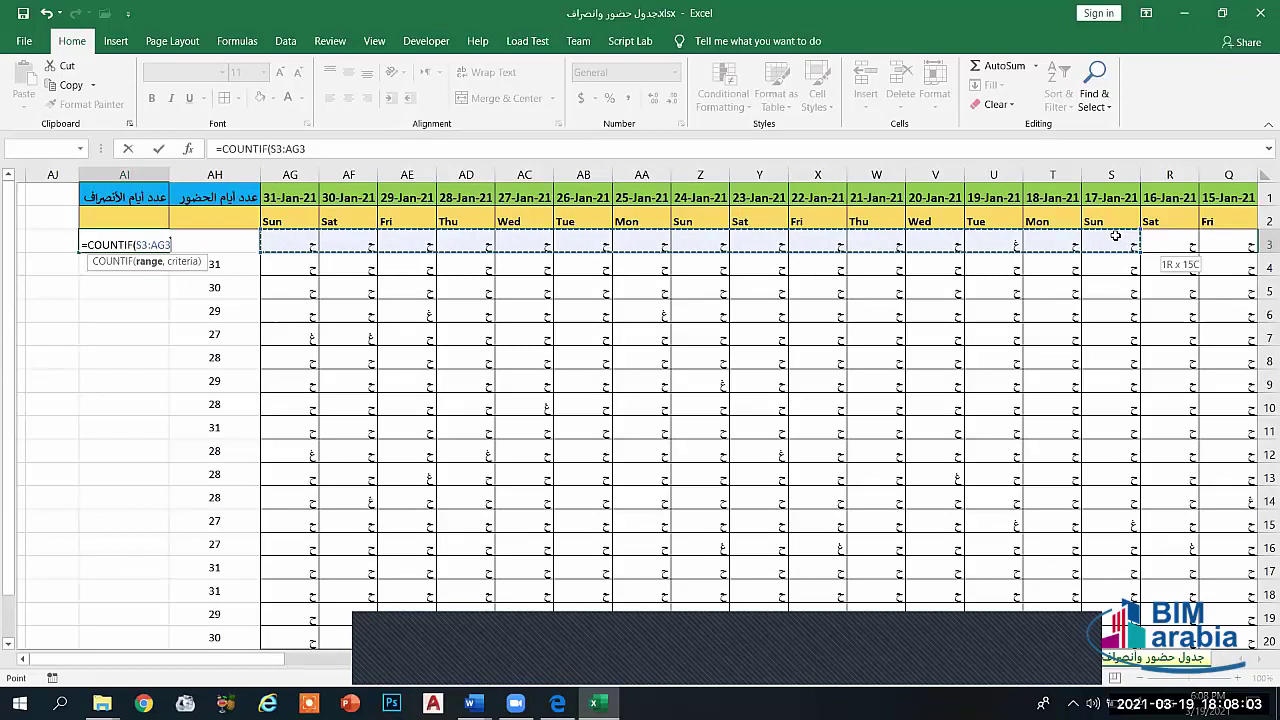
mouse_move(1115, 238)
left_mouse_down()
mouse_move(1218, 231)
mouse_move(1264, 245)
left_mouse_up()
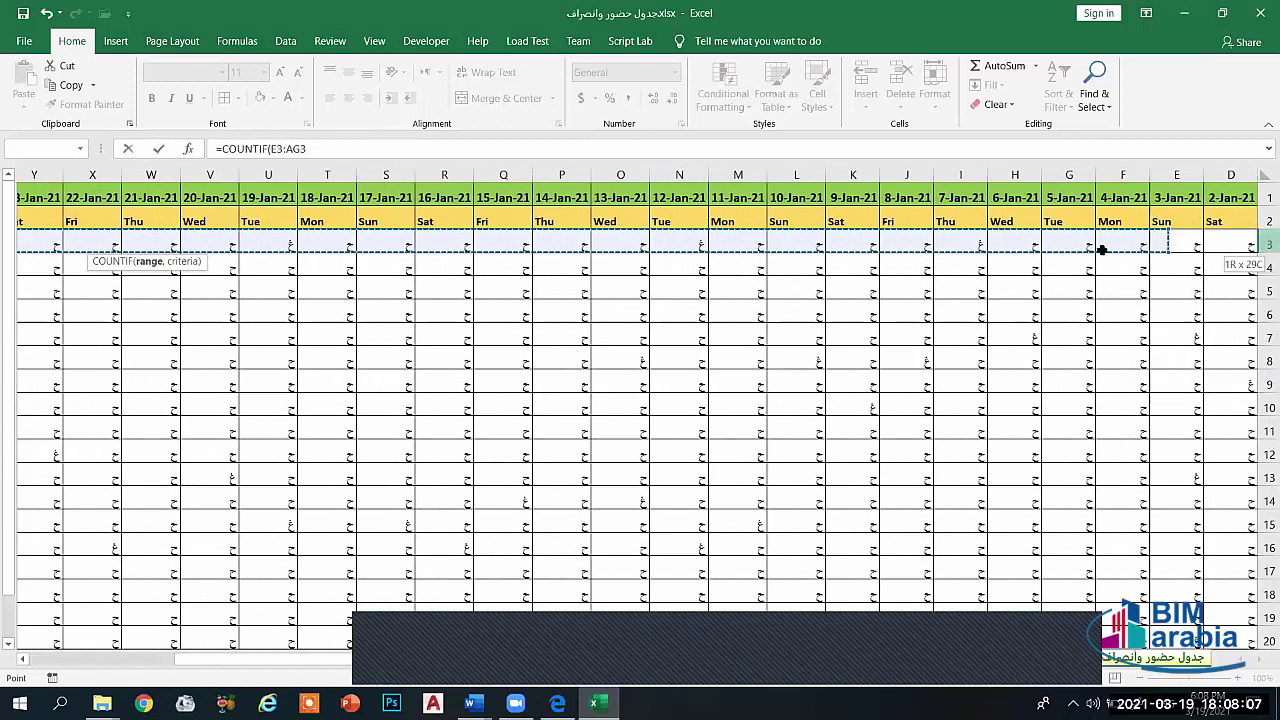
left_click_drag(1264, 245, 1010, 244)
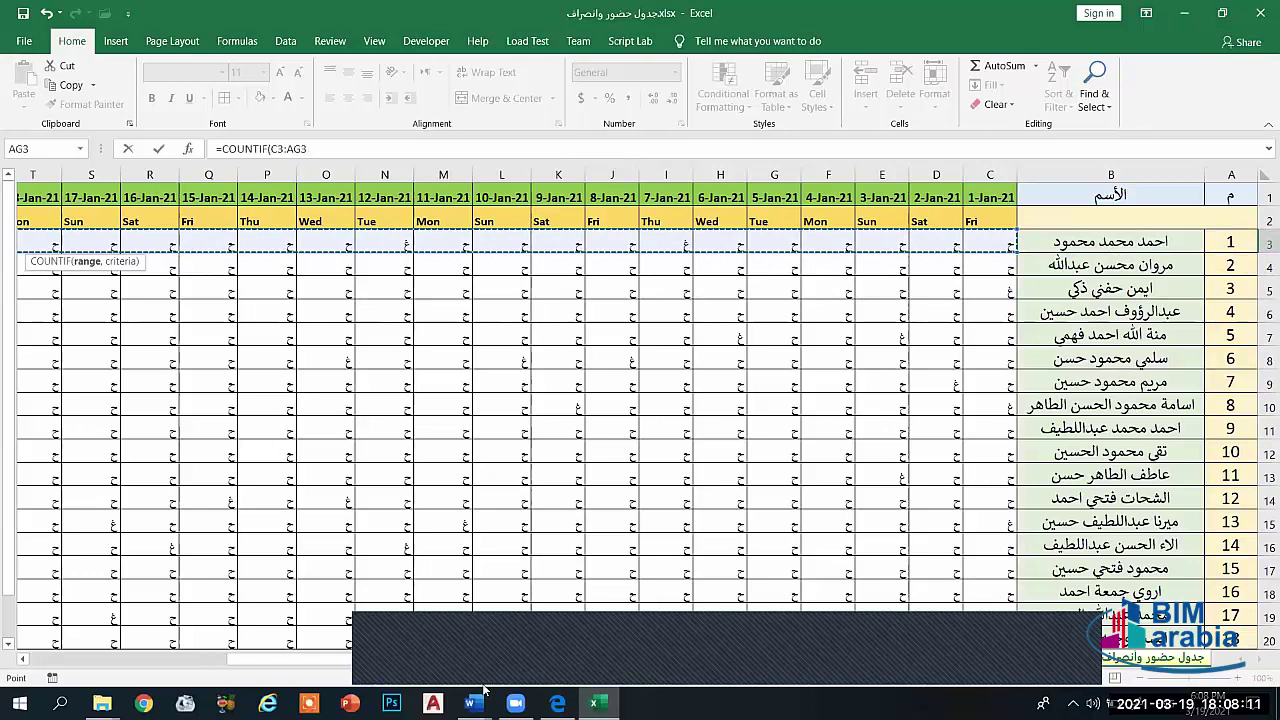
left_click_drag(238, 660, 149, 663)
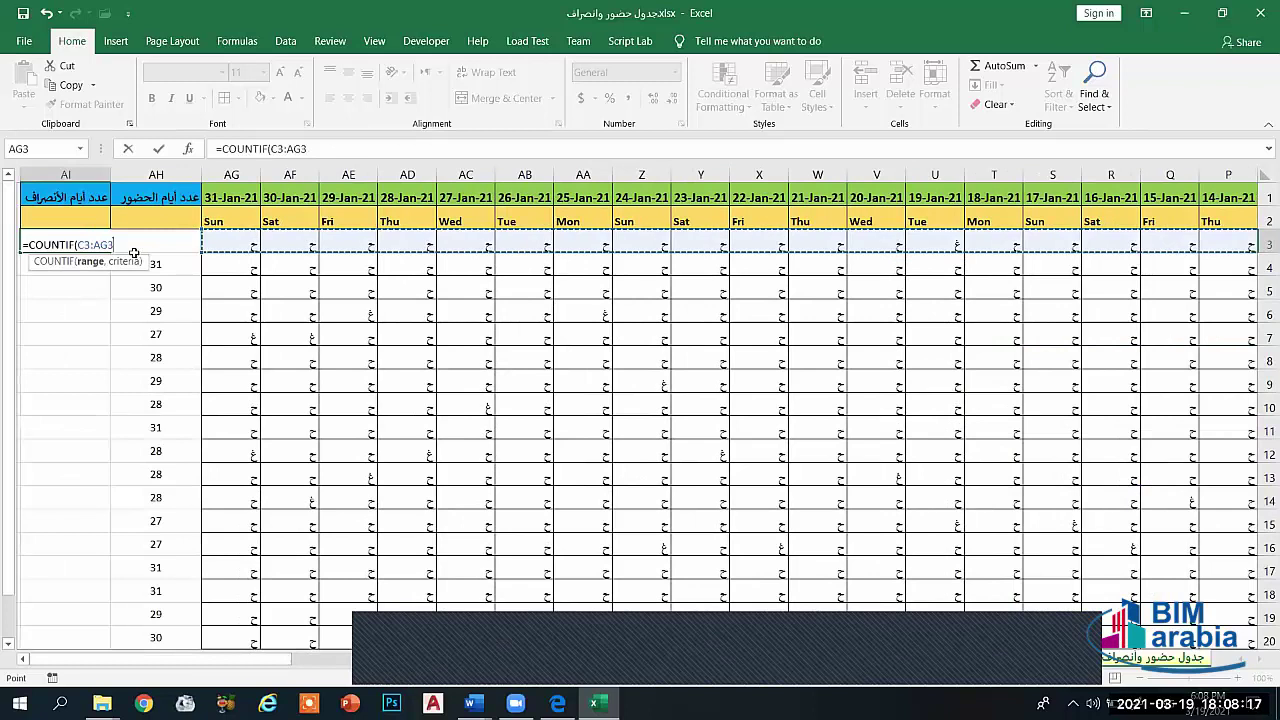
type(",\"غ")
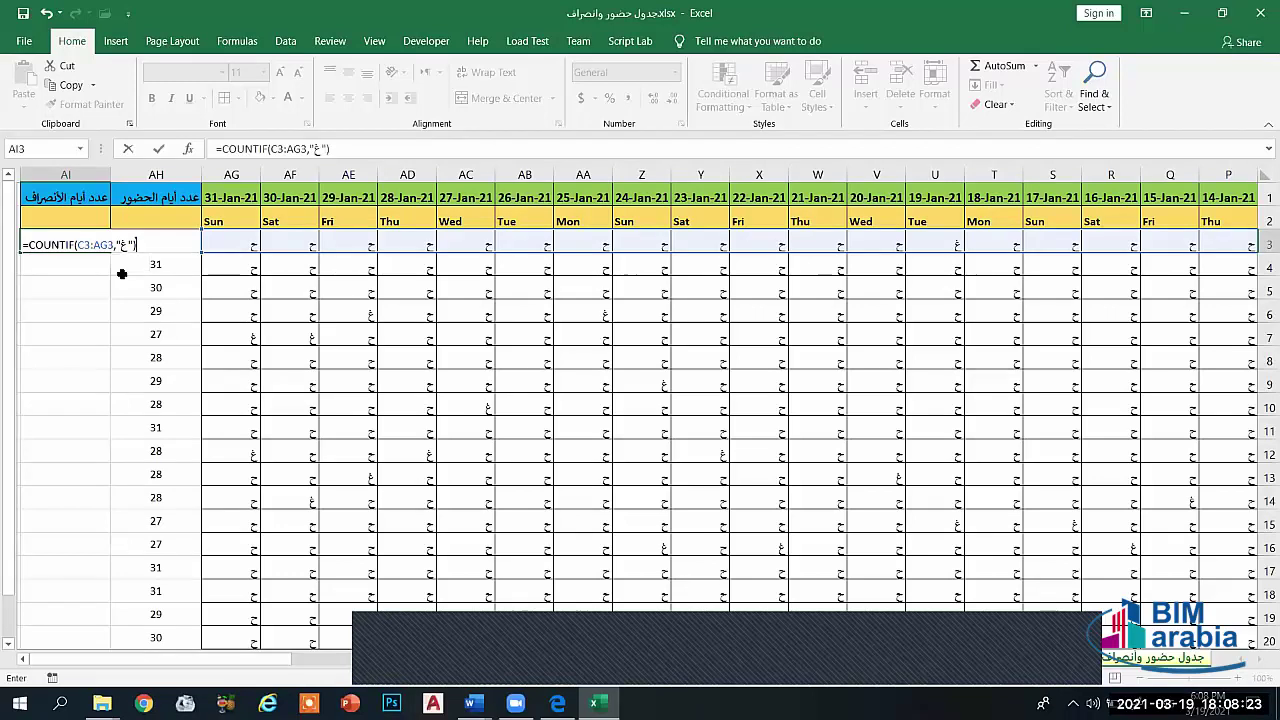
key("Return")
left_click(62, 246)
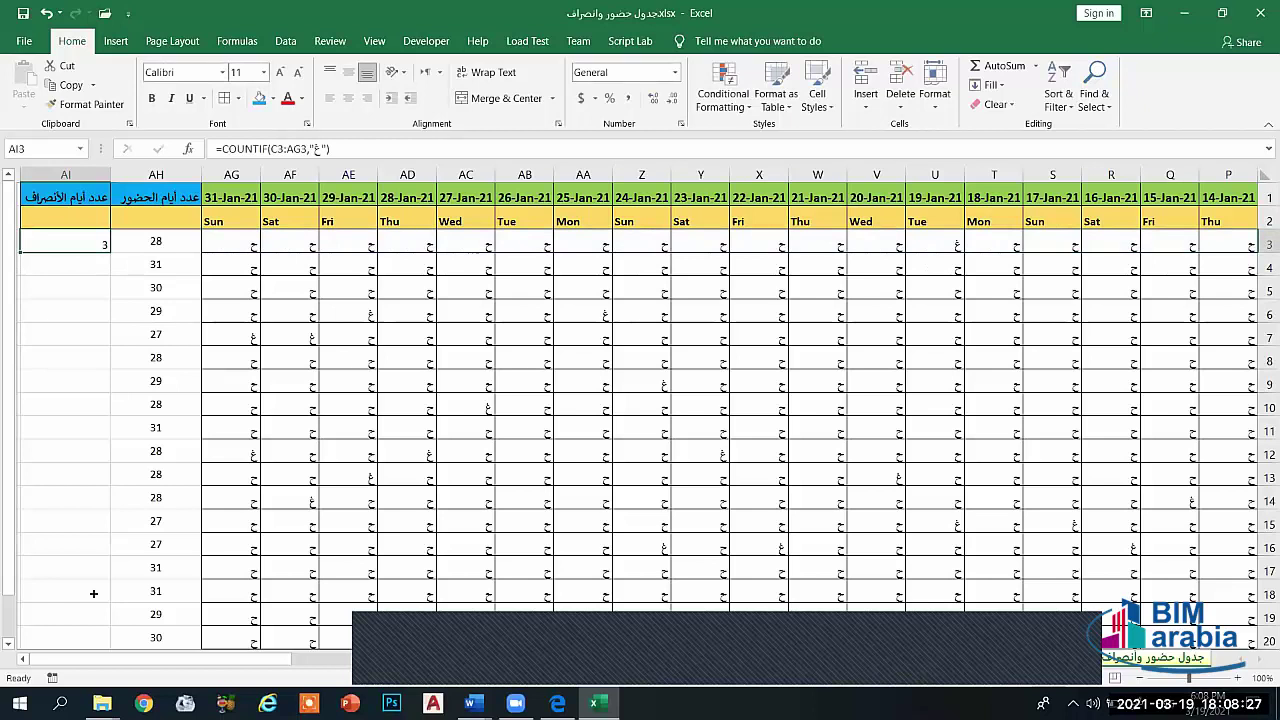
Fill the absence COUNTIF from AI3 down to AI22.
left_click_drag(93, 593, 89, 516)
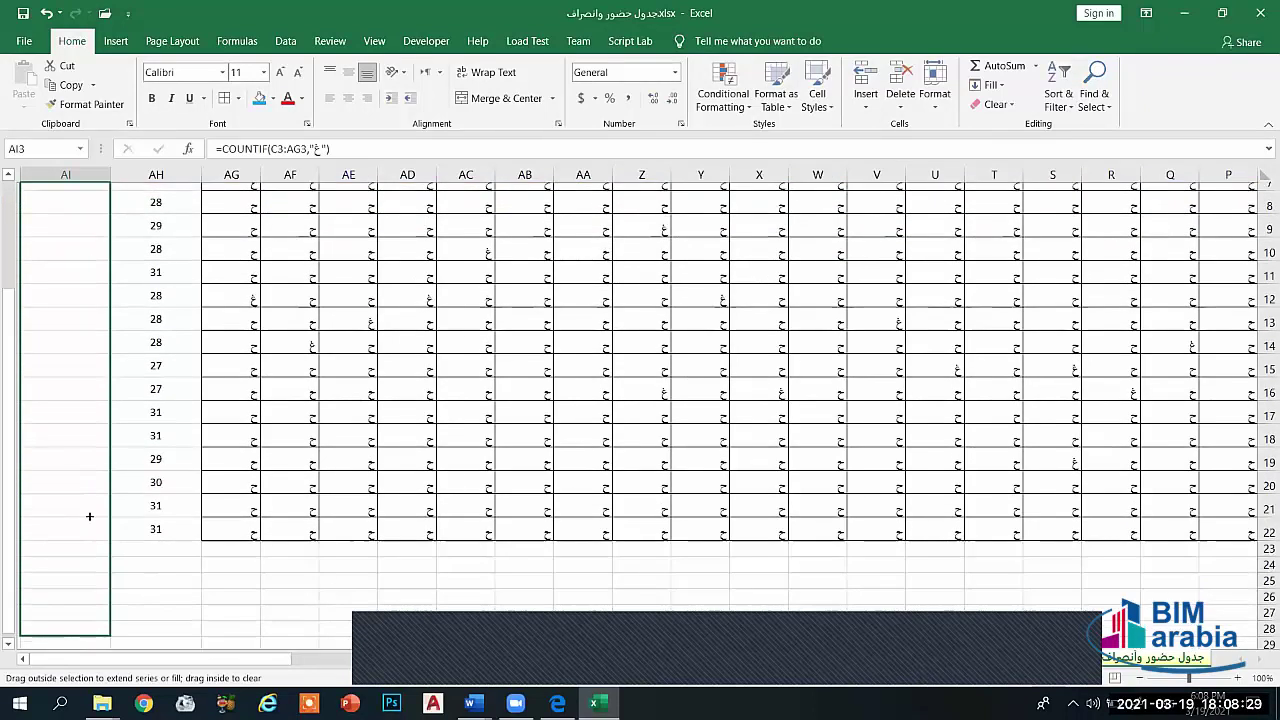
left_click_drag(89, 516, 148, 490)
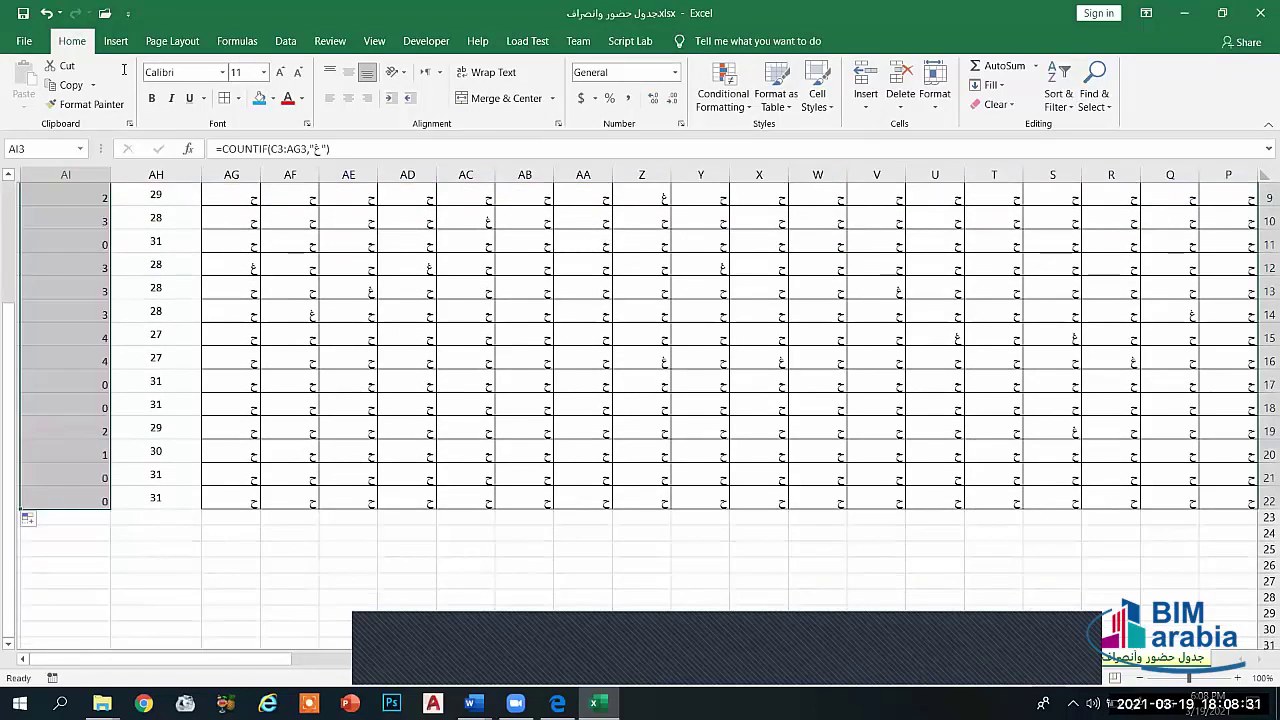
scroll(126, 252, "up", 2)
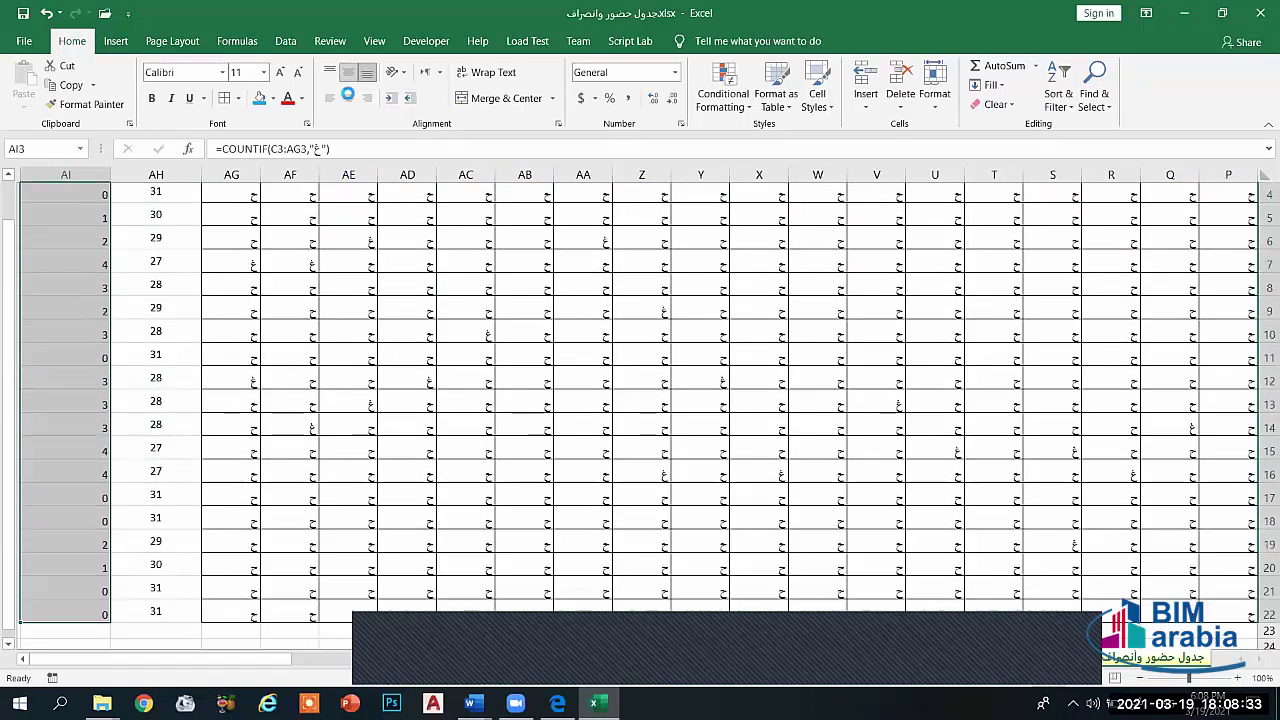
scroll(126, 252, "up", 1)
scroll(126, 252, "down", 4)
Make the AH3:AI22 totals bold.
left_click(170, 402)
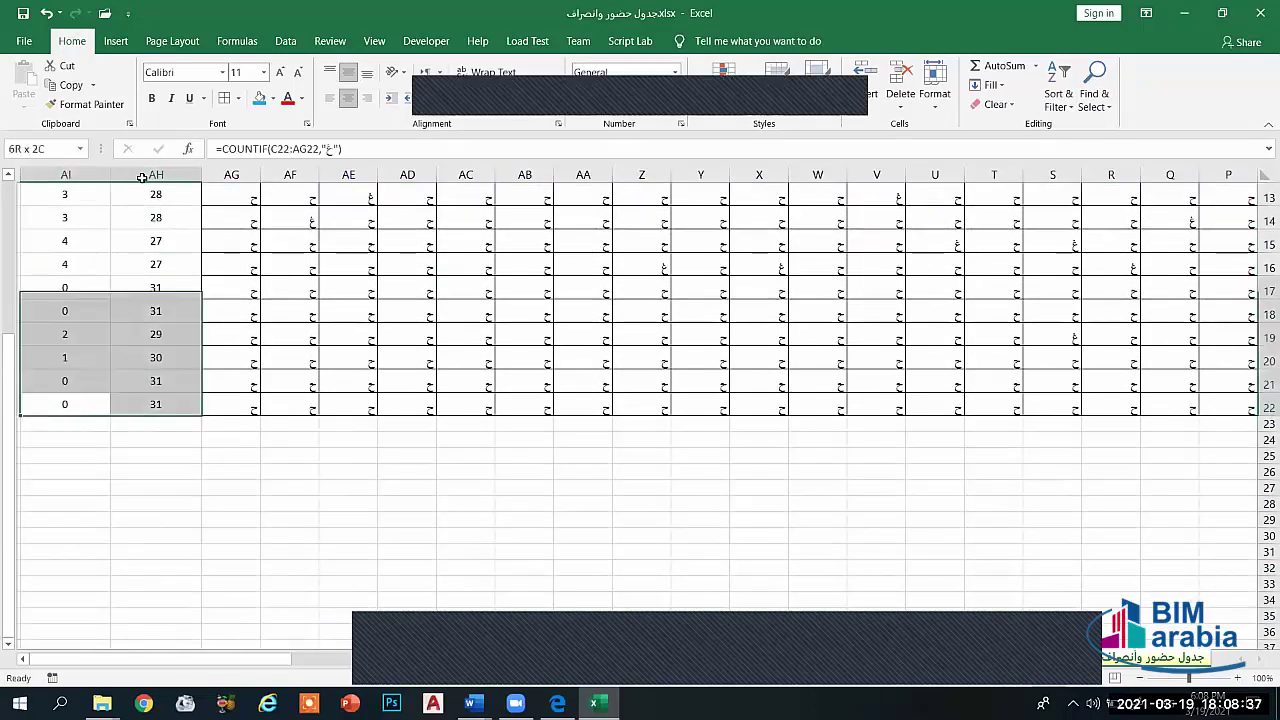
left_click_drag(60, 405, 150, 220)
mouse_move(150, 130)
left_mouse_down()
mouse_move(185, 147)
mouse_move(160, 107)
left_mouse_up()
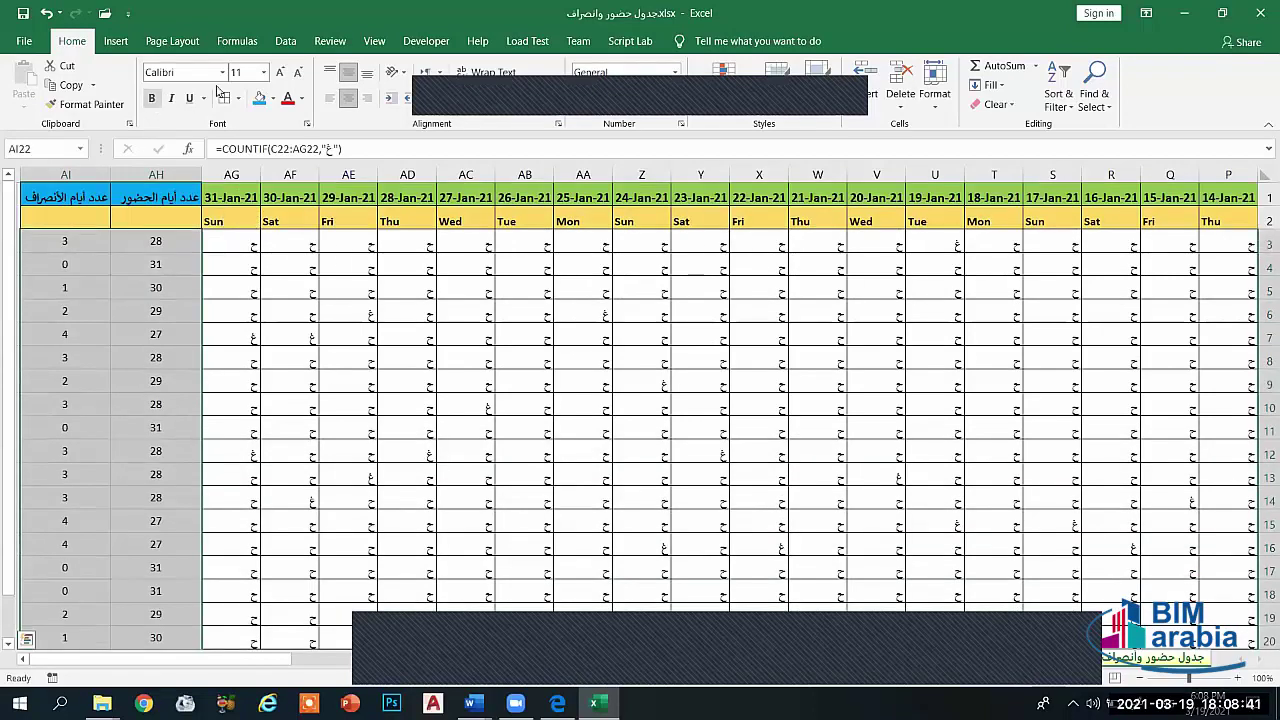
scroll(286, 383, "down", 4)
mouse_move(251, 403)
left_mouse_down()
mouse_move(520, 405)
mouse_move(1082, 341)
mouse_move(1068, 218)
left_mouse_up()
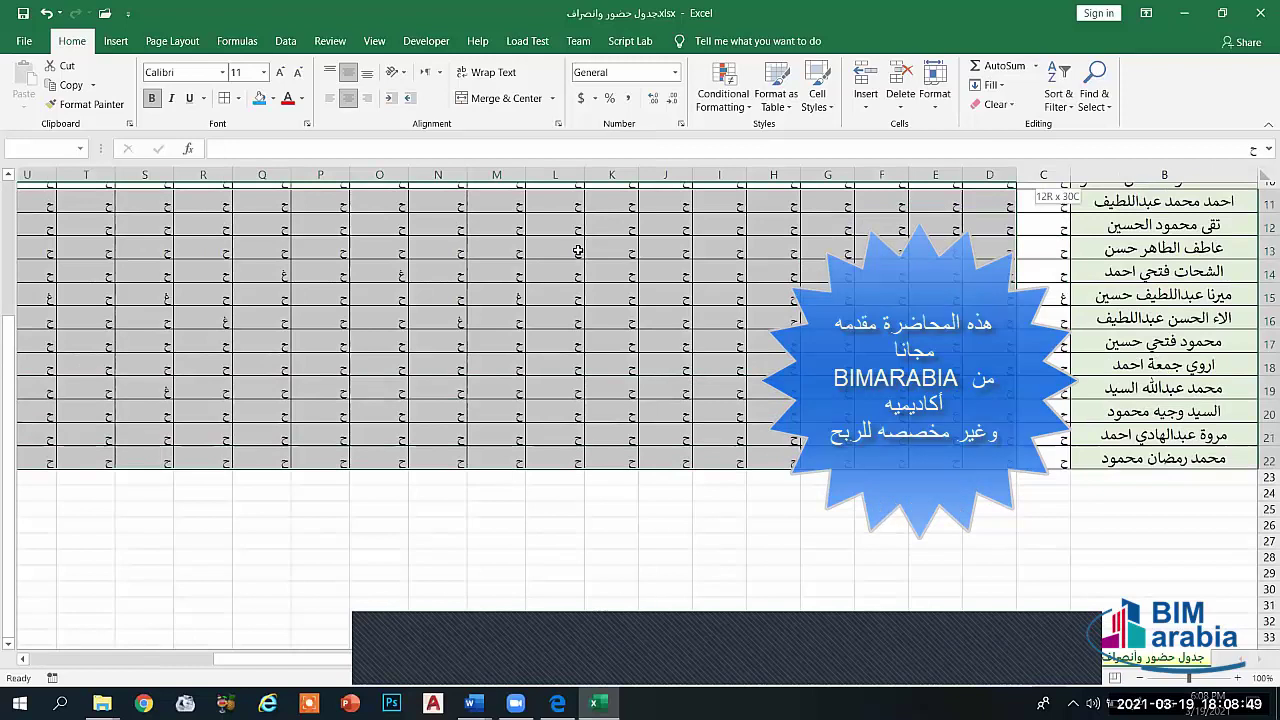
scroll(700, 350, "up", 4)
left_click(152, 98)
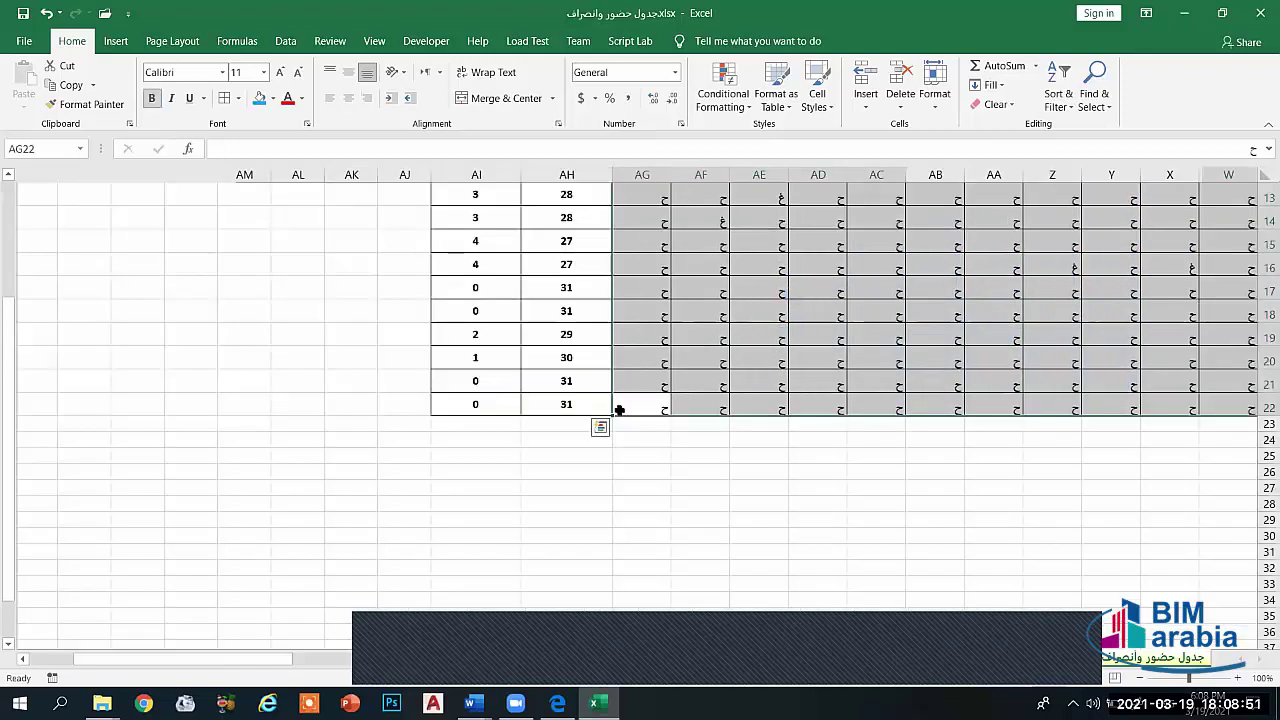
left_click(690, 470)
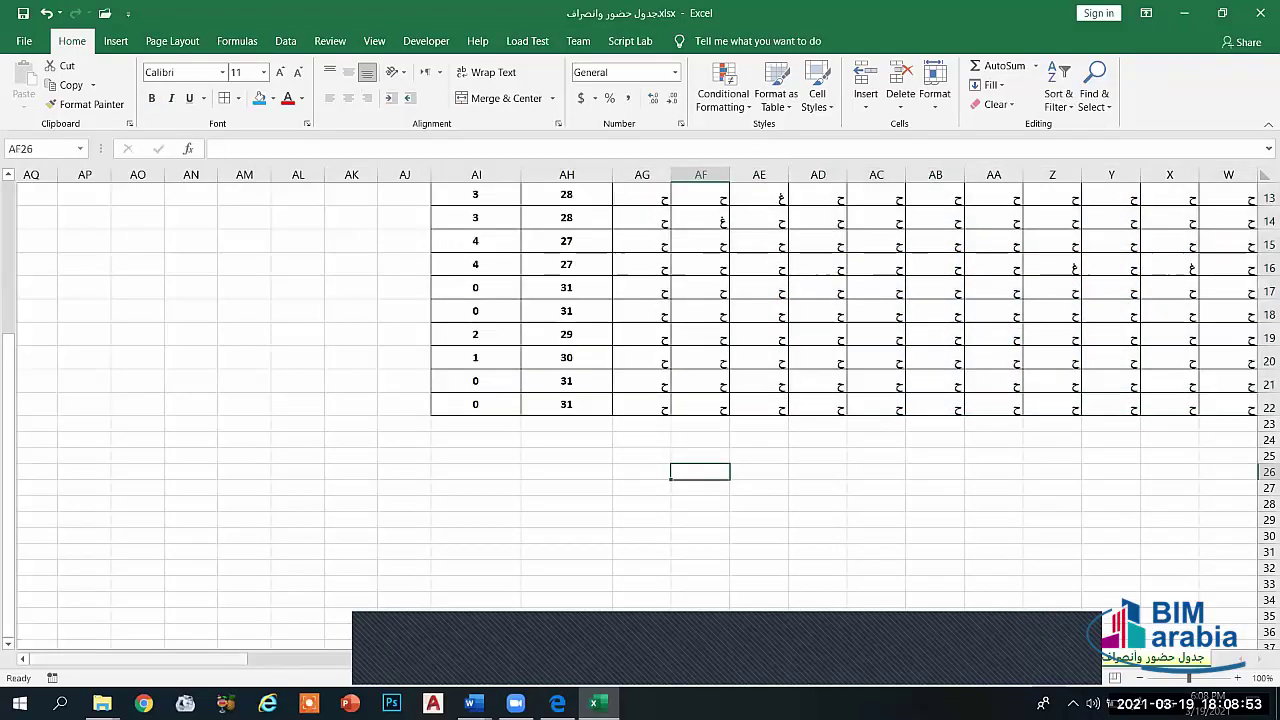
Review the COUNTIF formulas in AH3 and AI3, then select the attendance grid.
left_click_drag(220, 660, 257, 660)
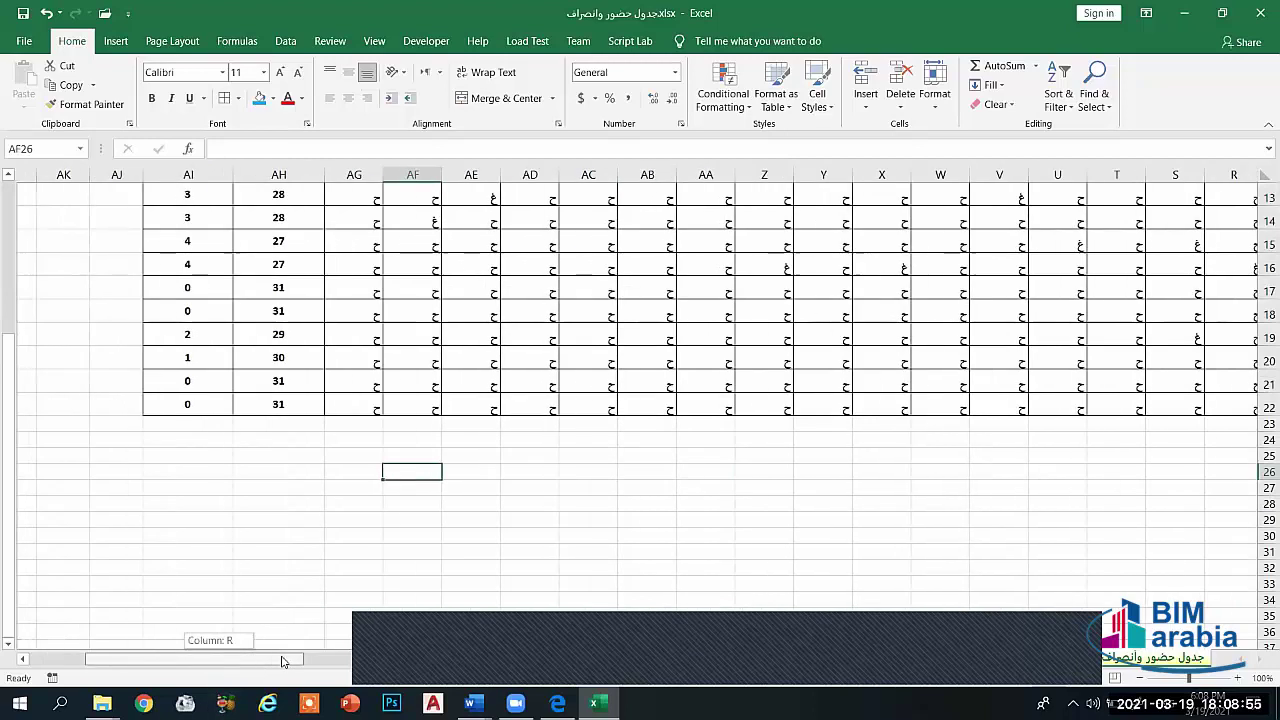
left_click(208, 320)
scroll(208, 320, "up", 4)
key("ctrl+Up")
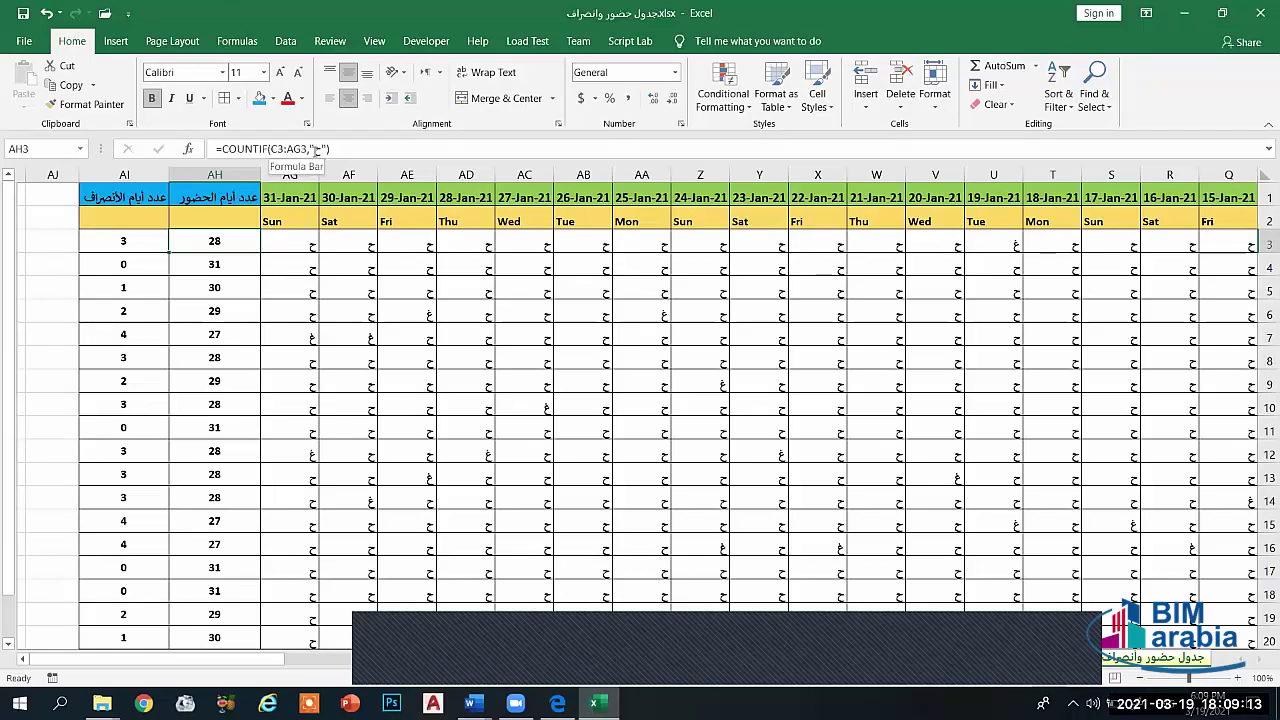
left_click(154, 244)
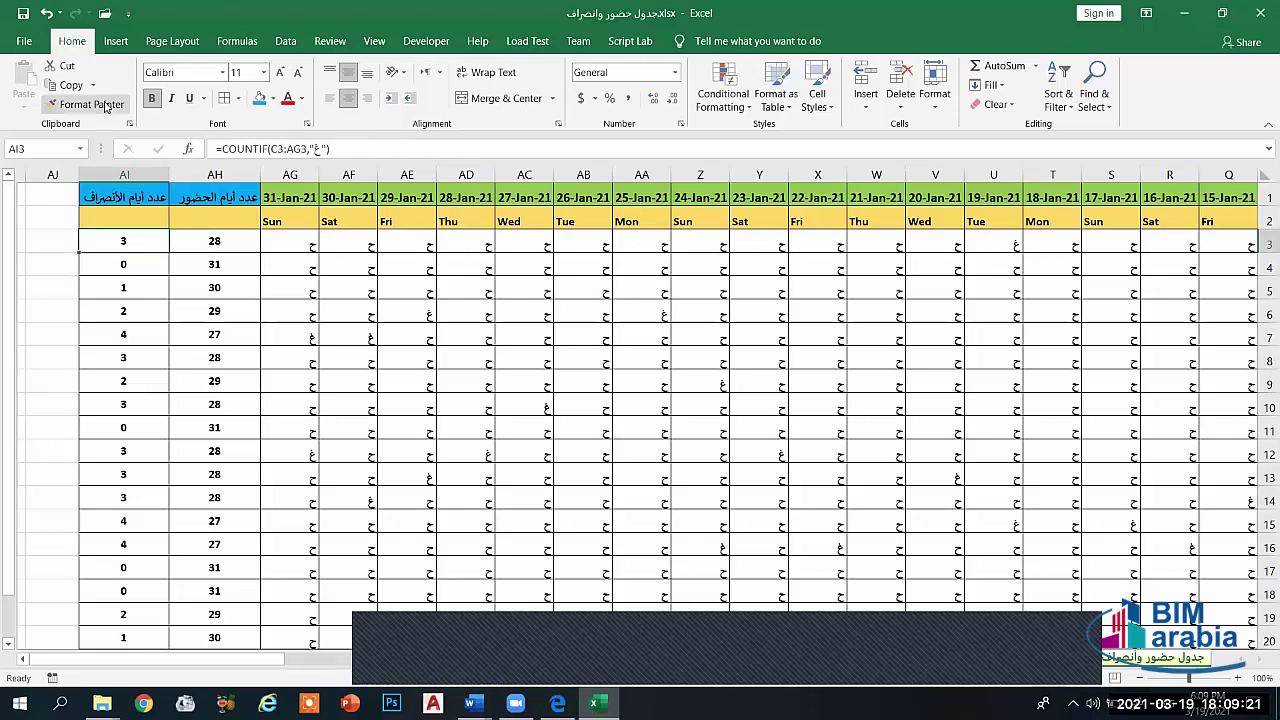
mouse_move(301, 247)
left_mouse_down()
mouse_move(973, 580)
mouse_move(1263, 593)
left_mouse_up()
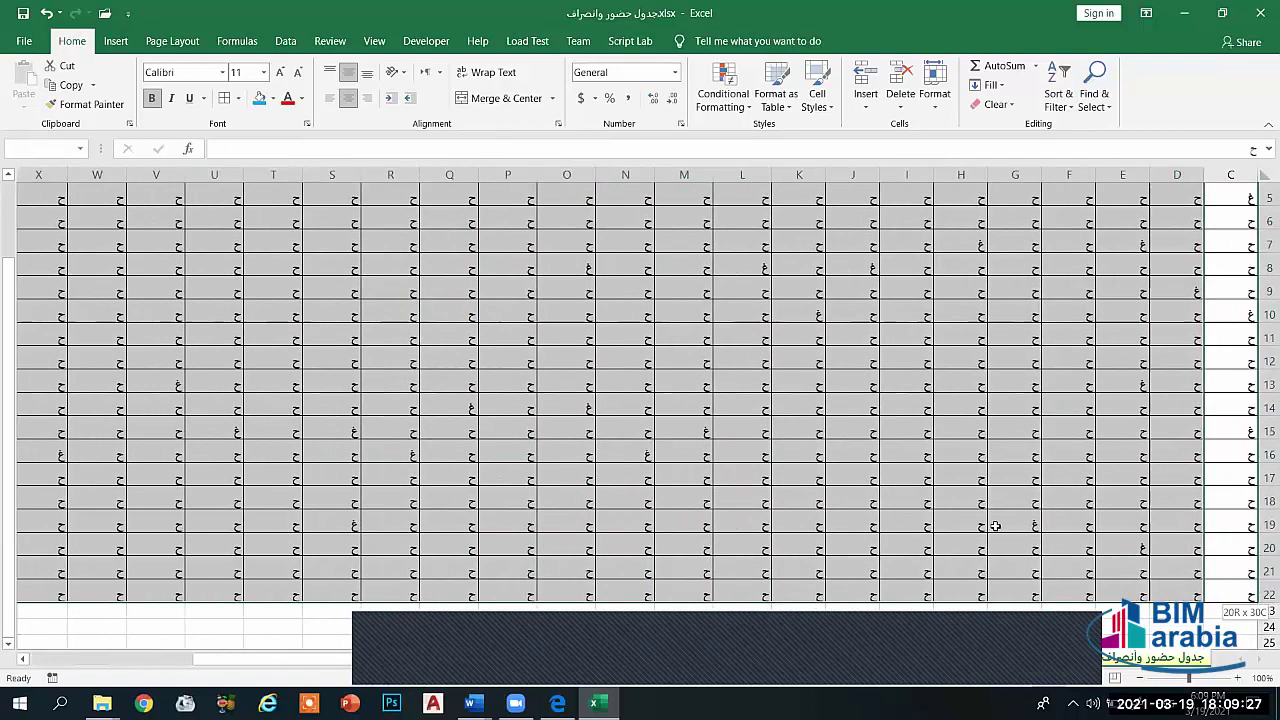
Add an Equal To rule highlighting غ cells with Light Red Fill and Dark Red Text.
mouse_move(1263, 593)
left_mouse_down()
mouse_move(997, 575)
mouse_move(997, 590)
left_mouse_up()
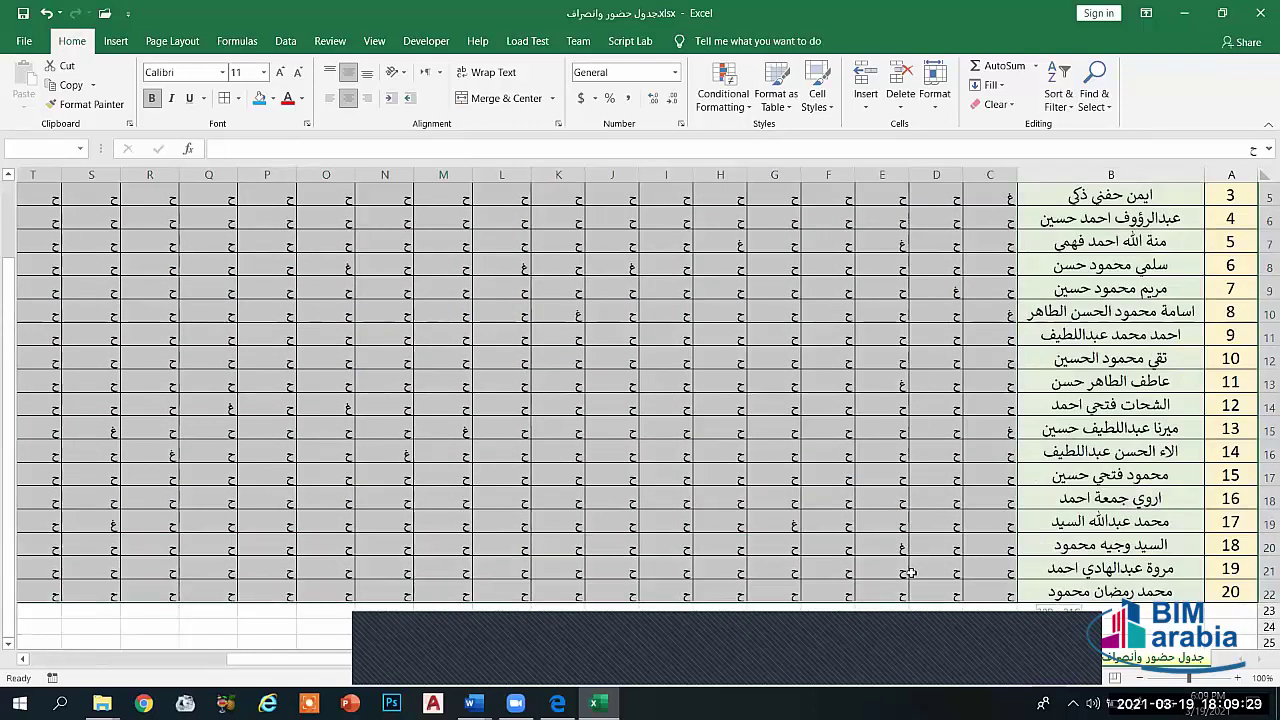
left_click(715, 106)
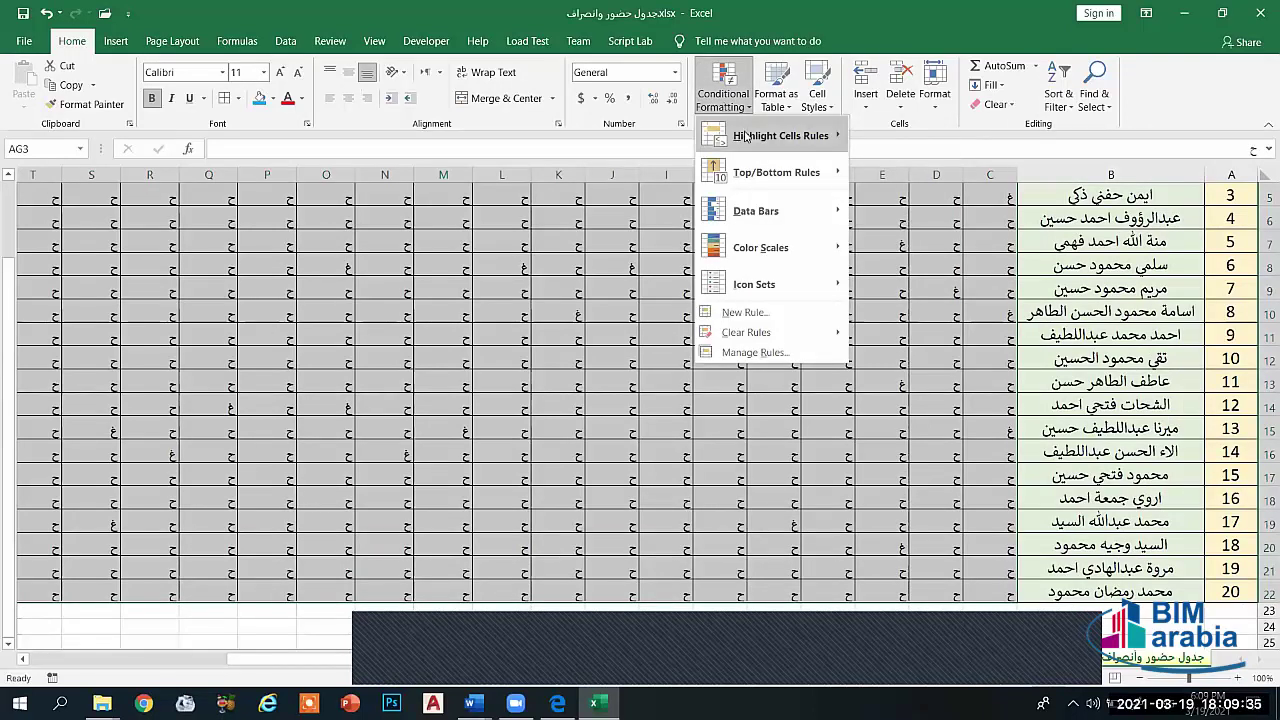
mouse_move(745, 136)
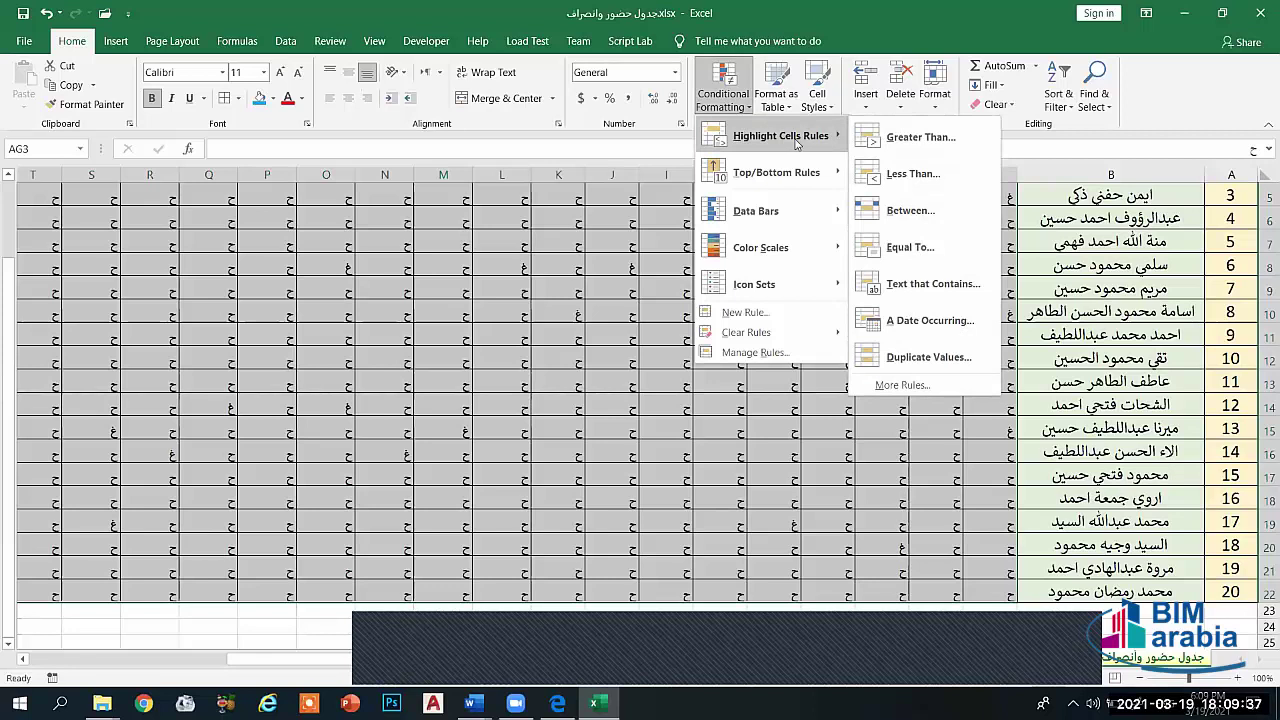
left_click(896, 247)
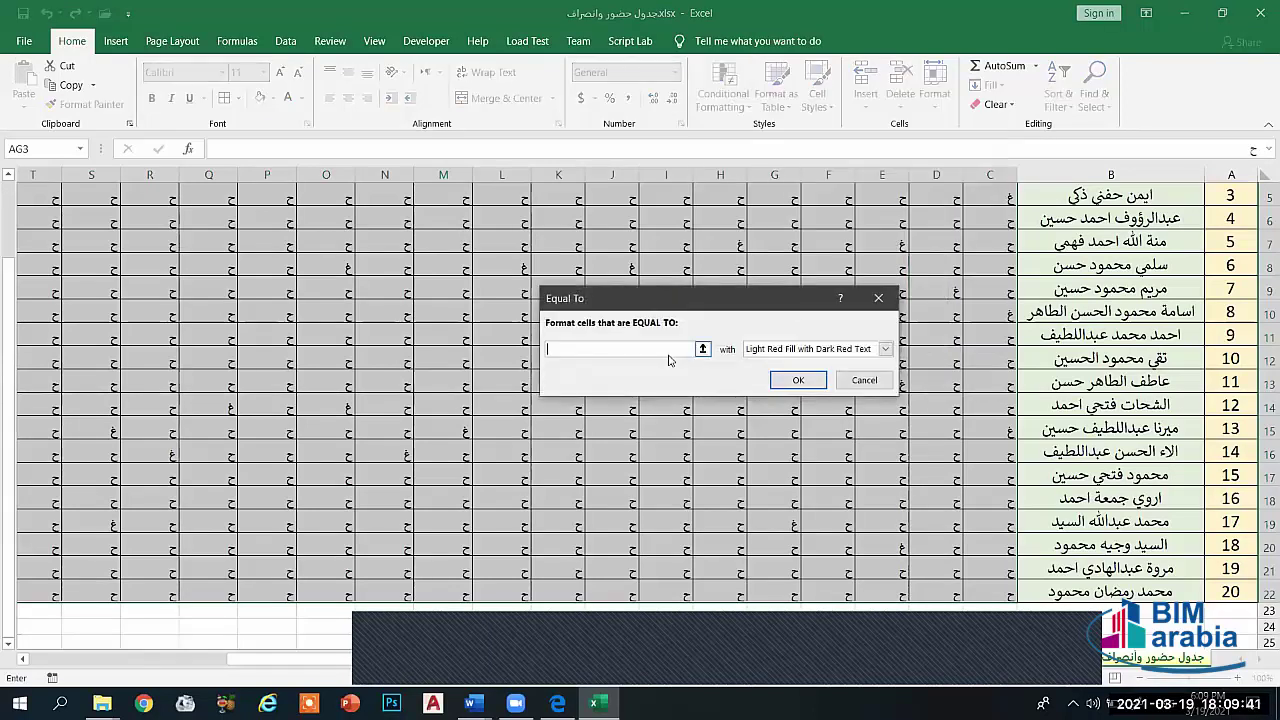
key("BackSpace")
type("غ")
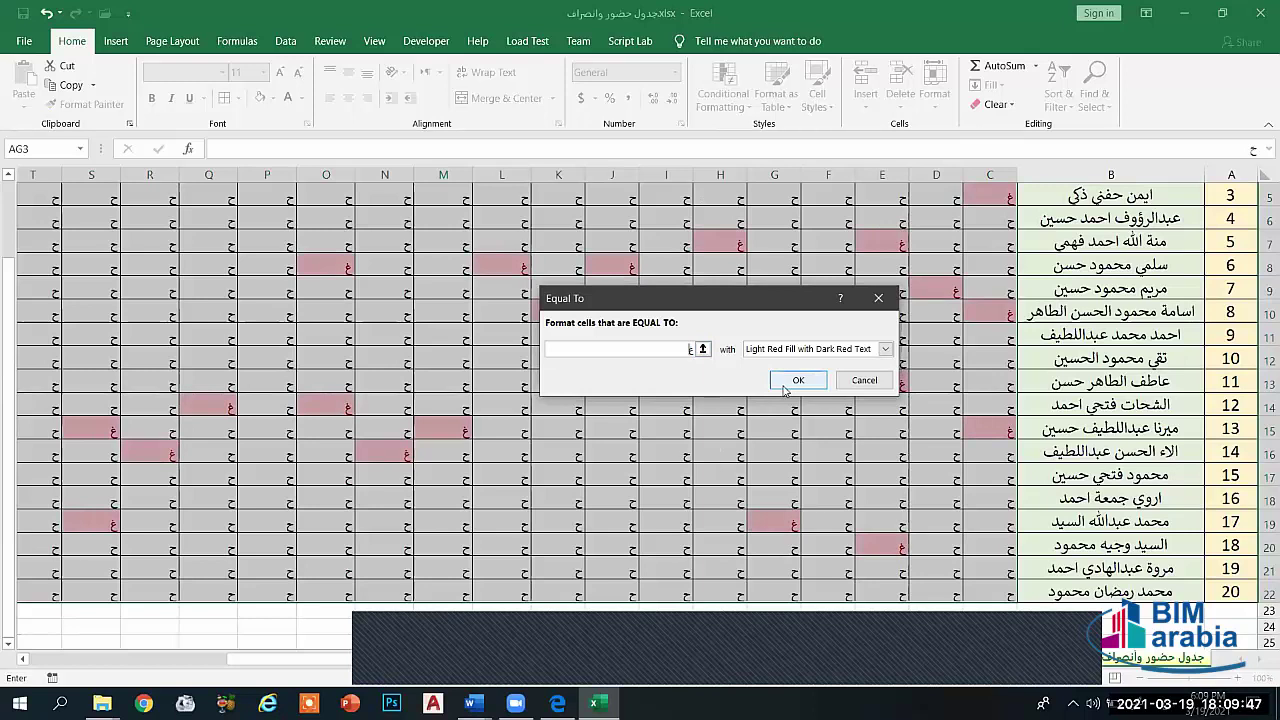
left_click(786, 388)
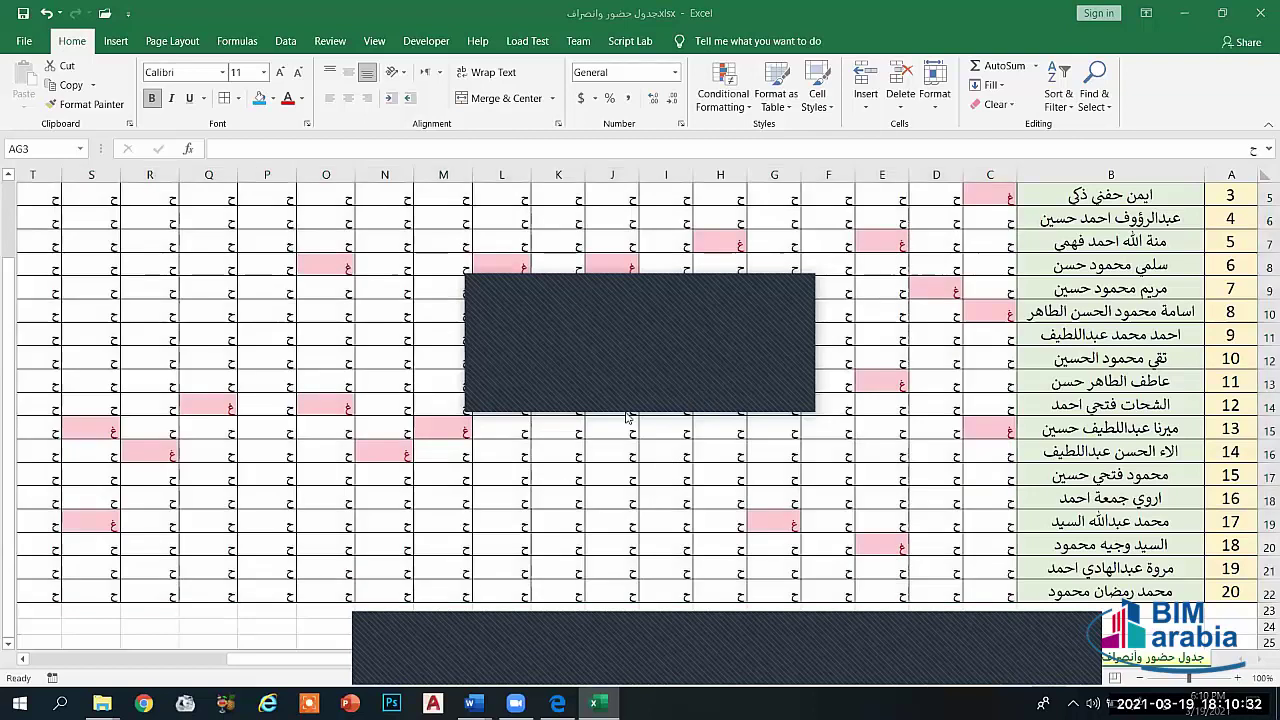
Add another Equal To rule for غ, trying custom fills before keeping the light red highlight.
left_click(478, 412)
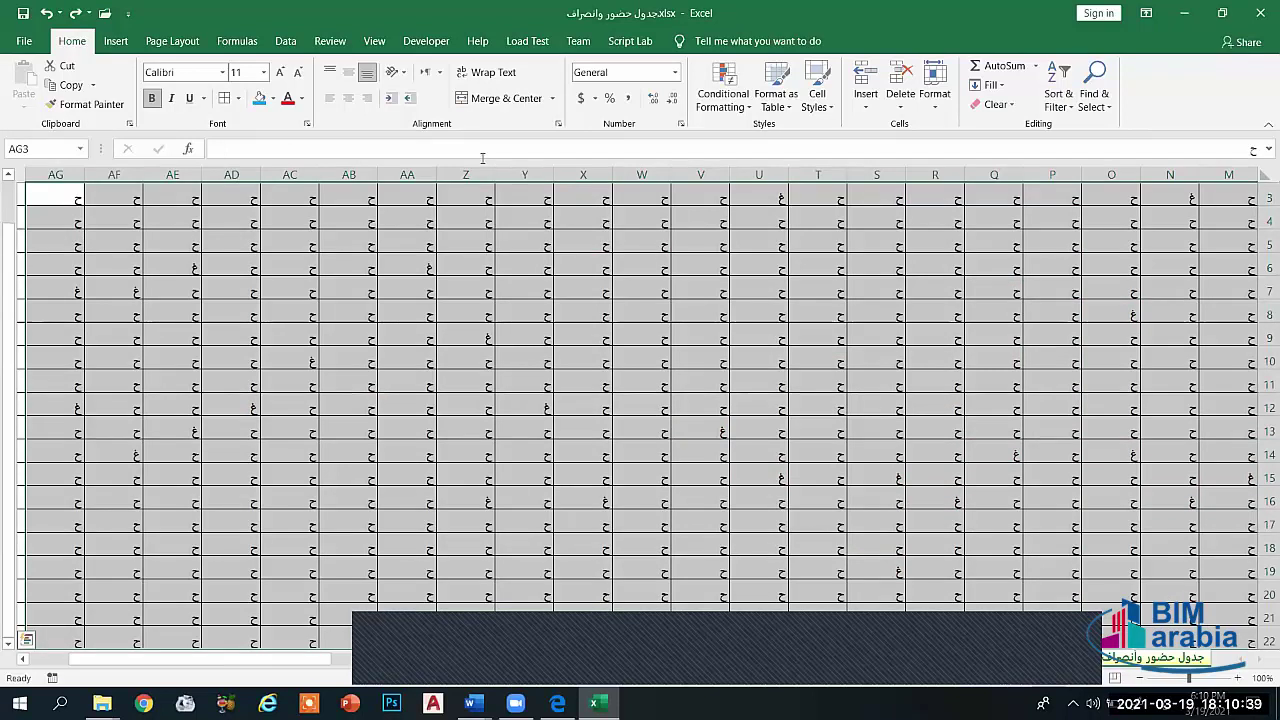
left_click(744, 100)
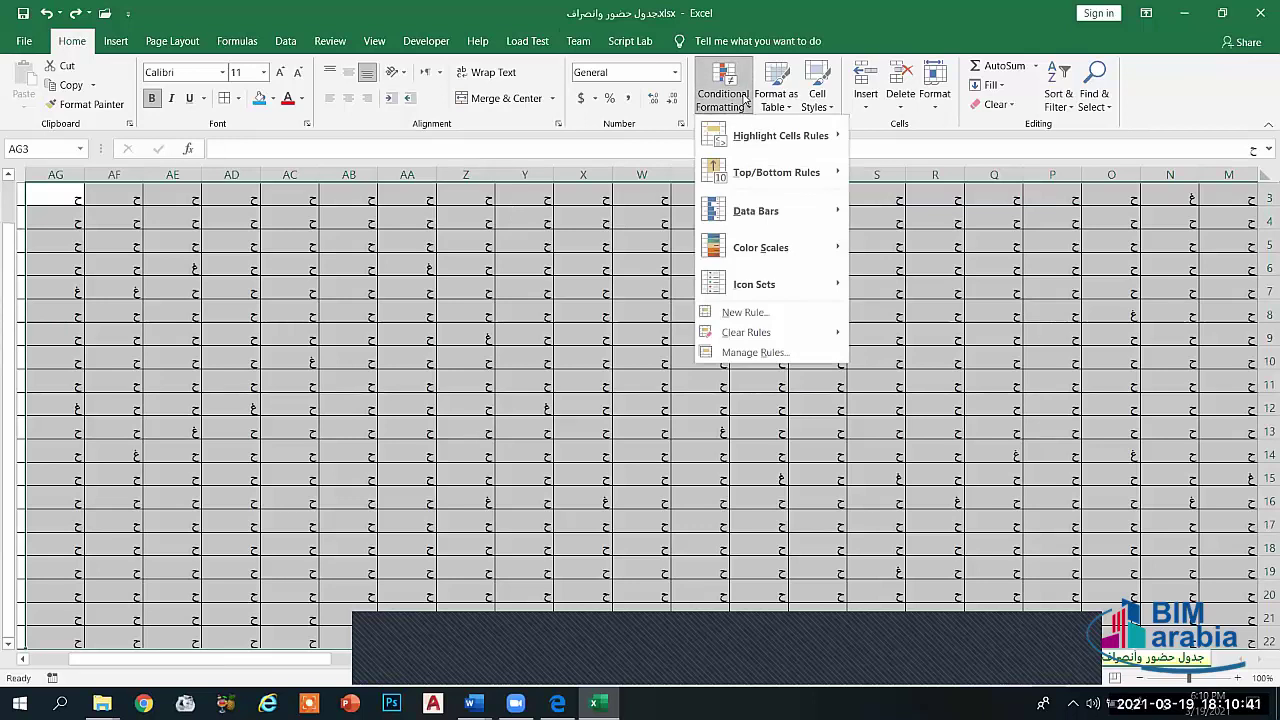
mouse_move(768, 140)
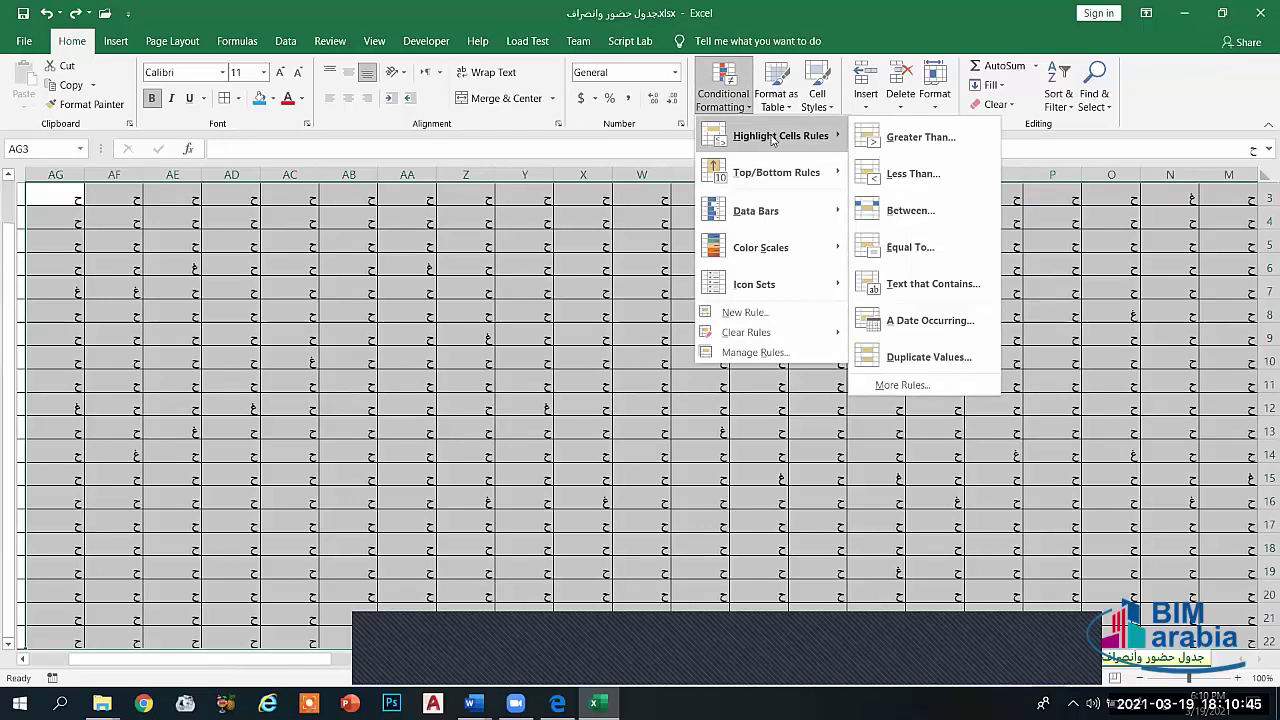
left_click(907, 245)
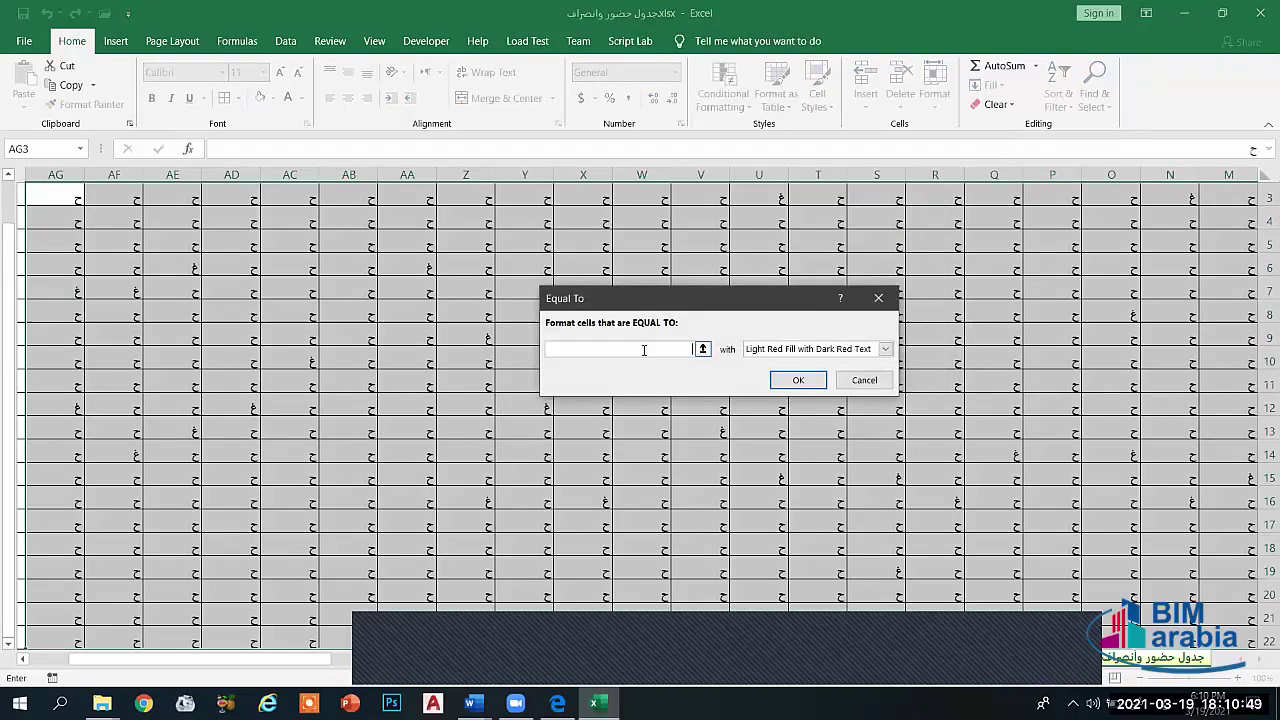
type("غ")
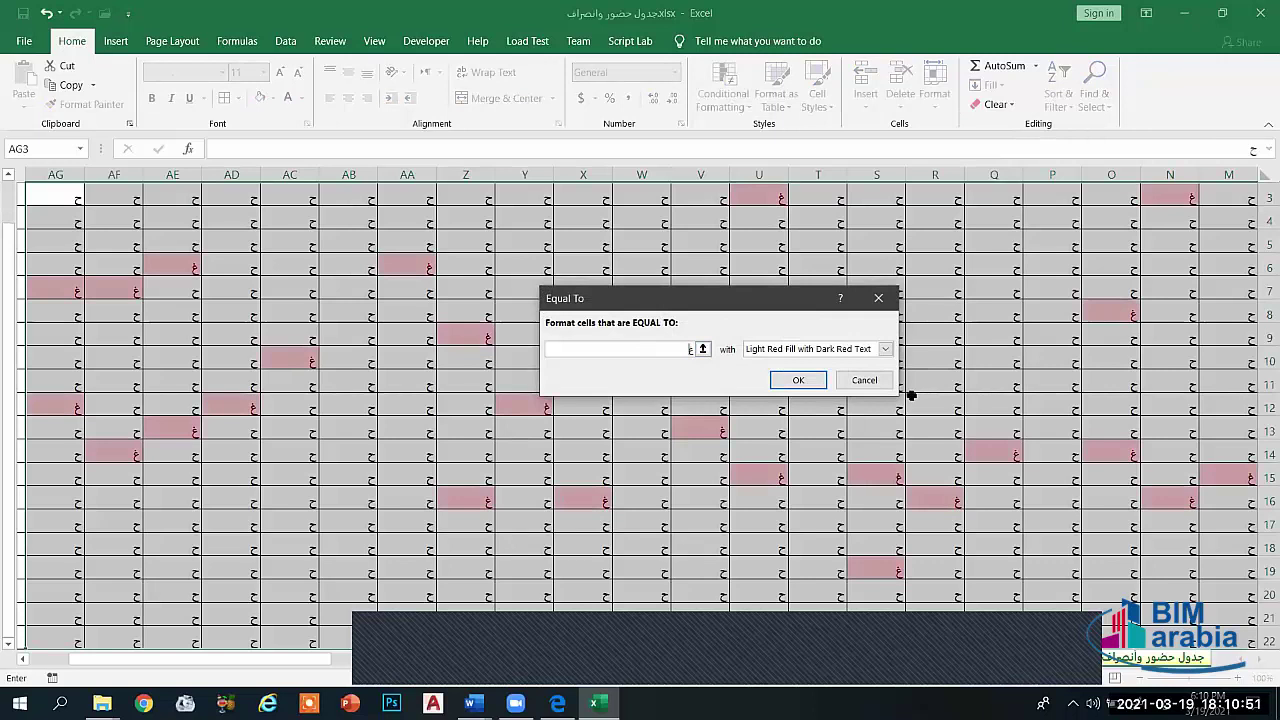
left_click(885, 349)
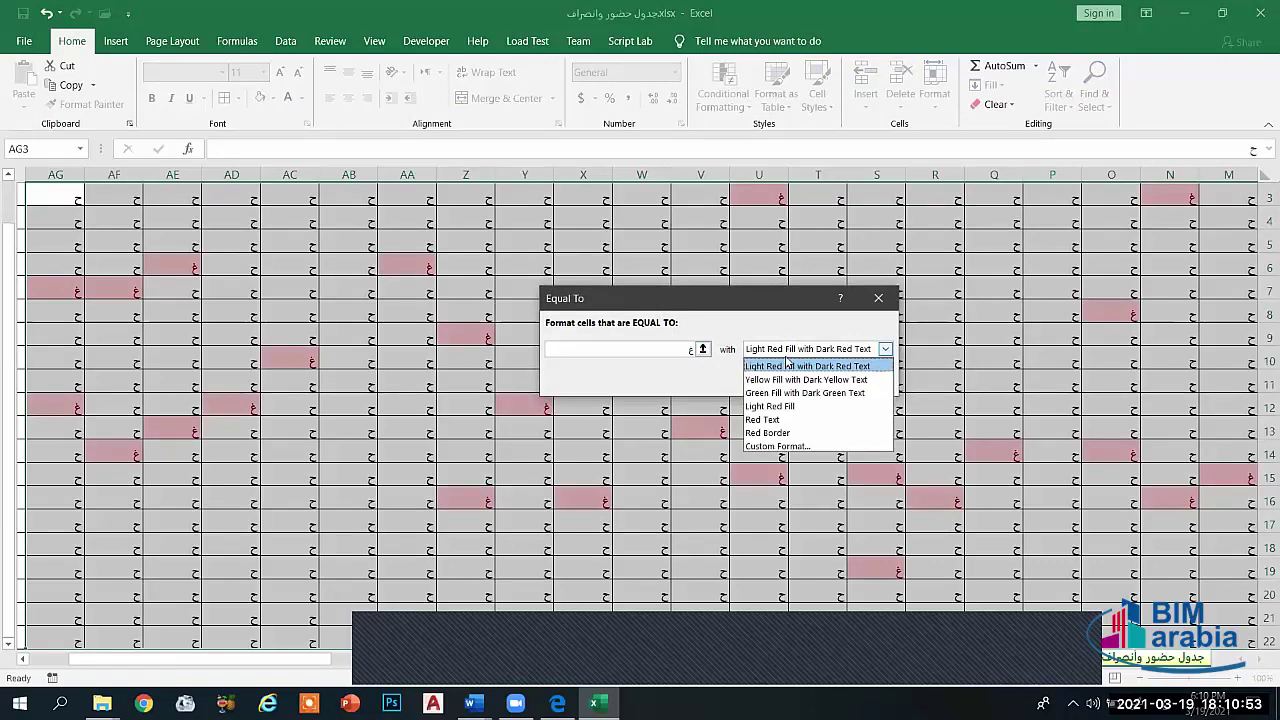
left_click(772, 447)
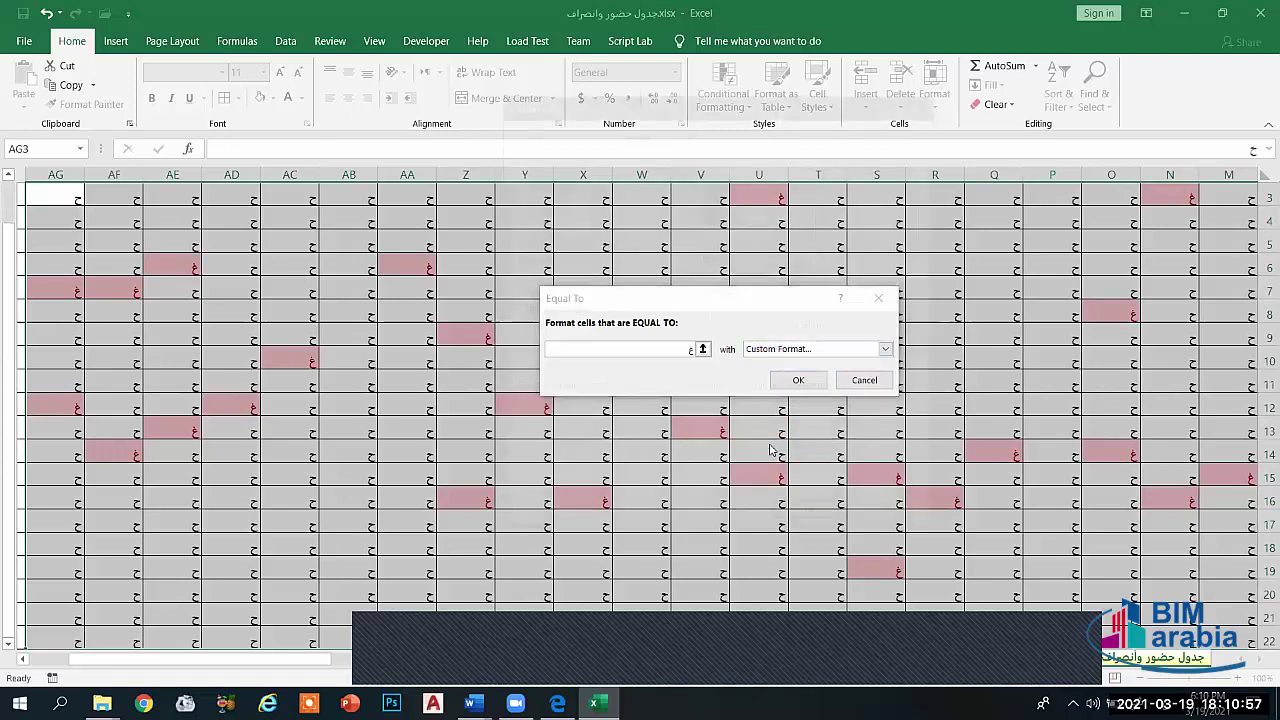
left_click(688, 131)
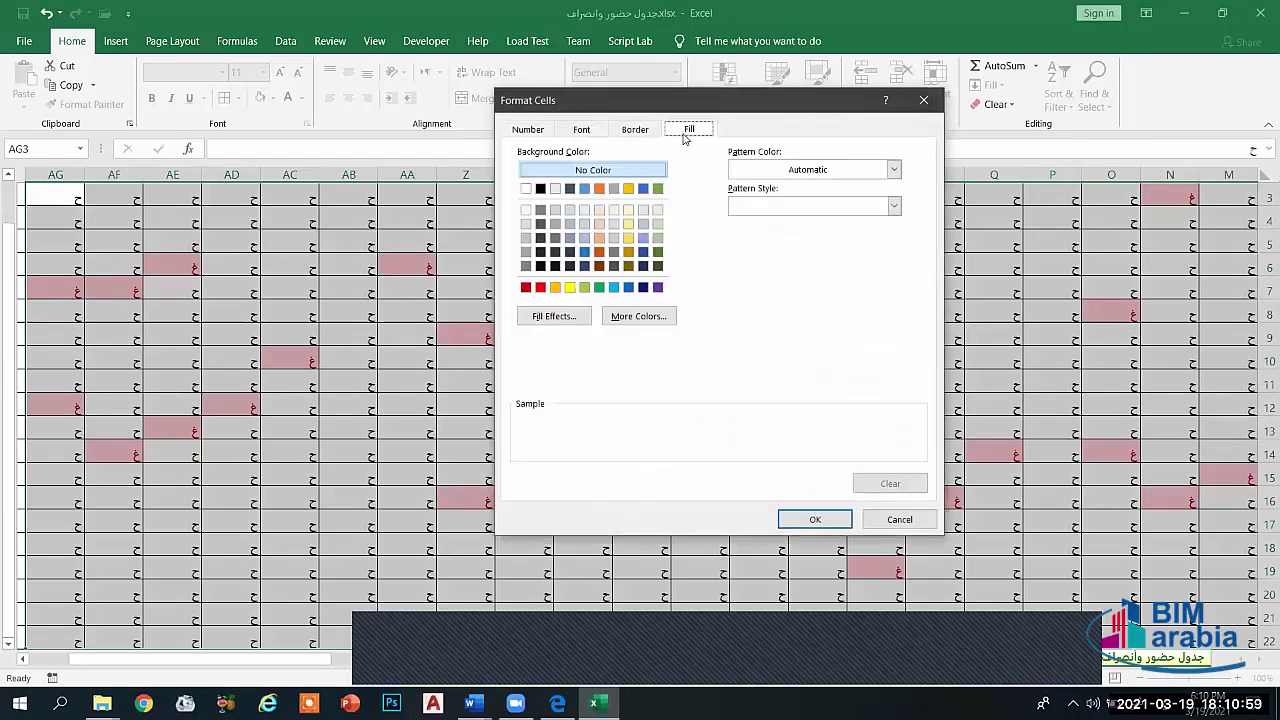
left_click(570, 223)
left_click(570, 237)
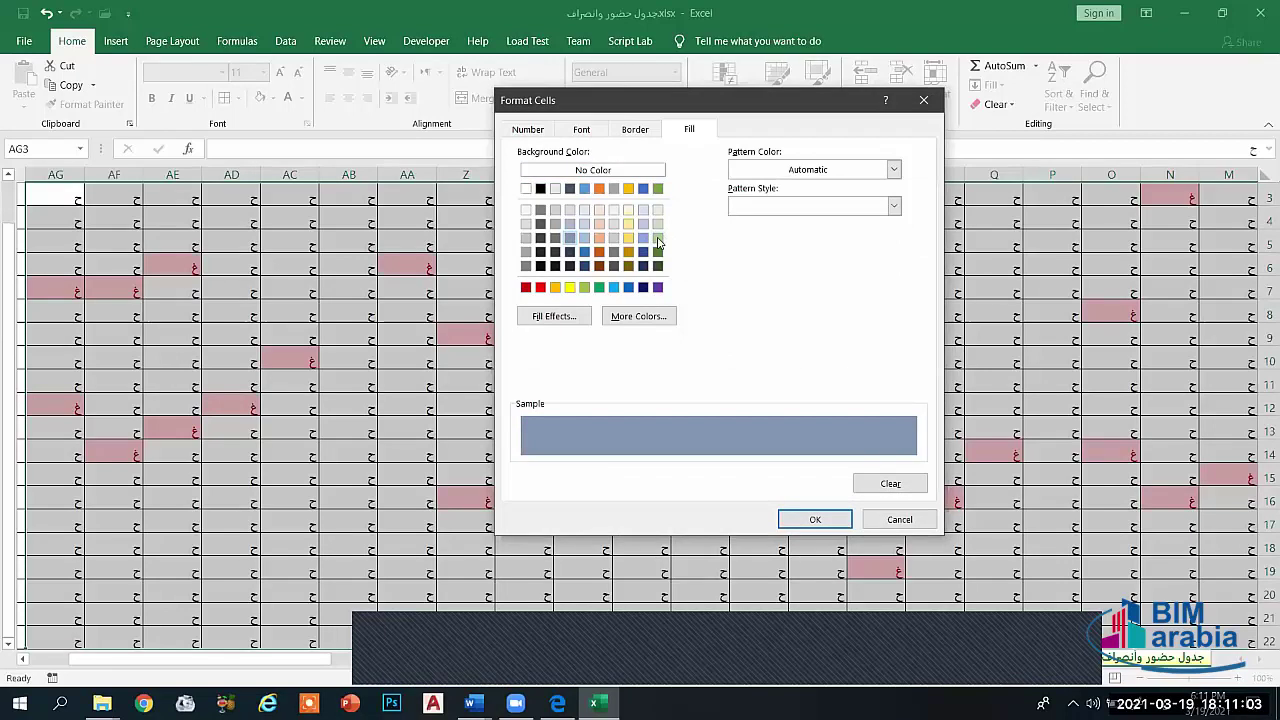
left_click(657, 238)
left_click(900, 519)
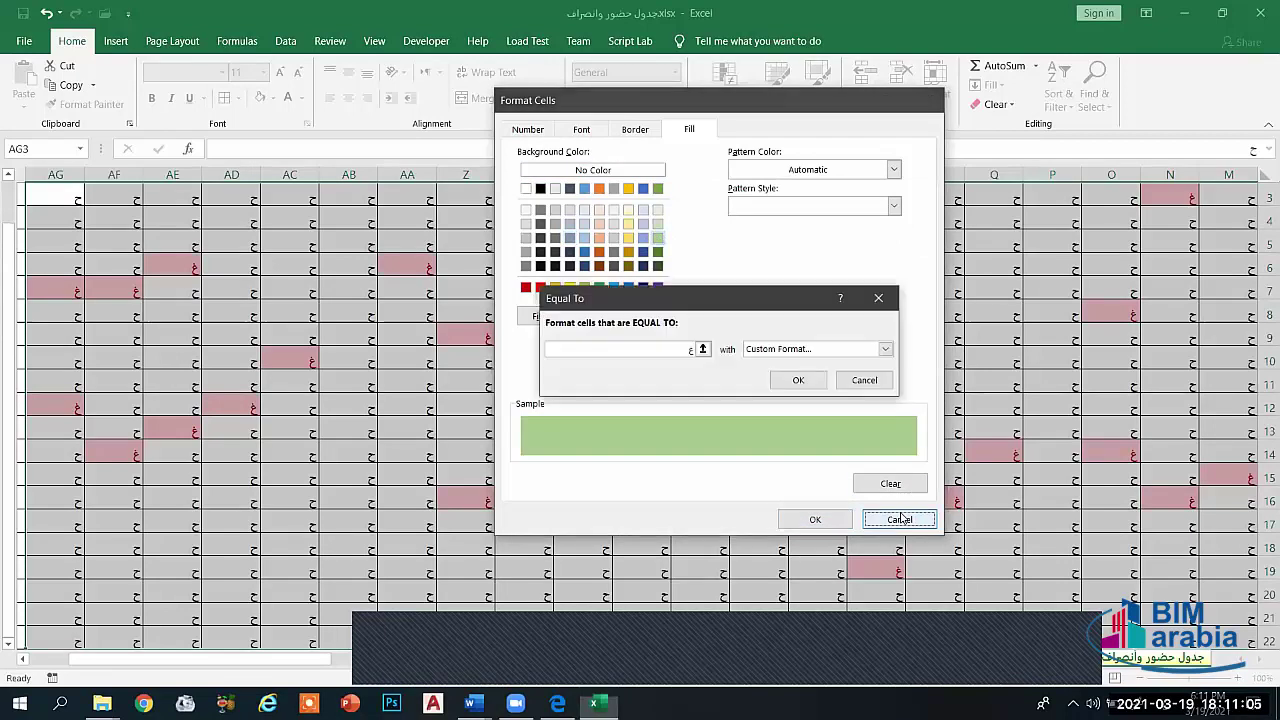
left_click(796, 381)
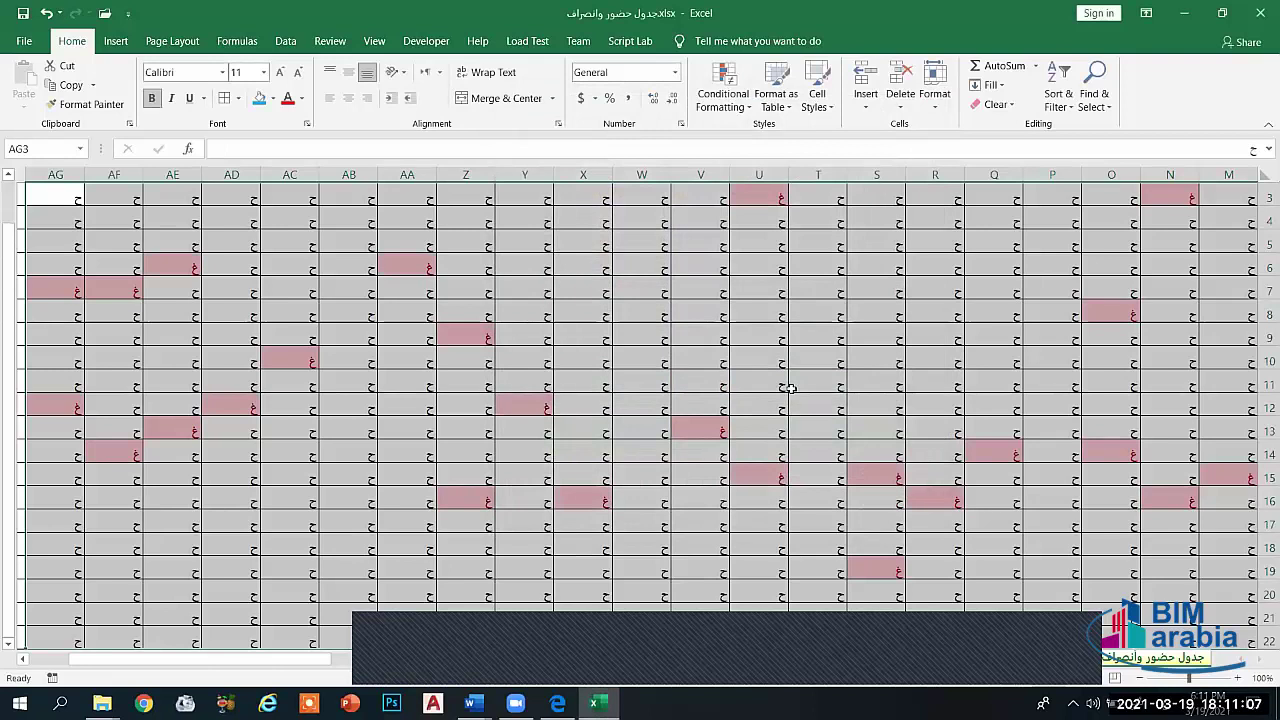
left_click(784, 406)
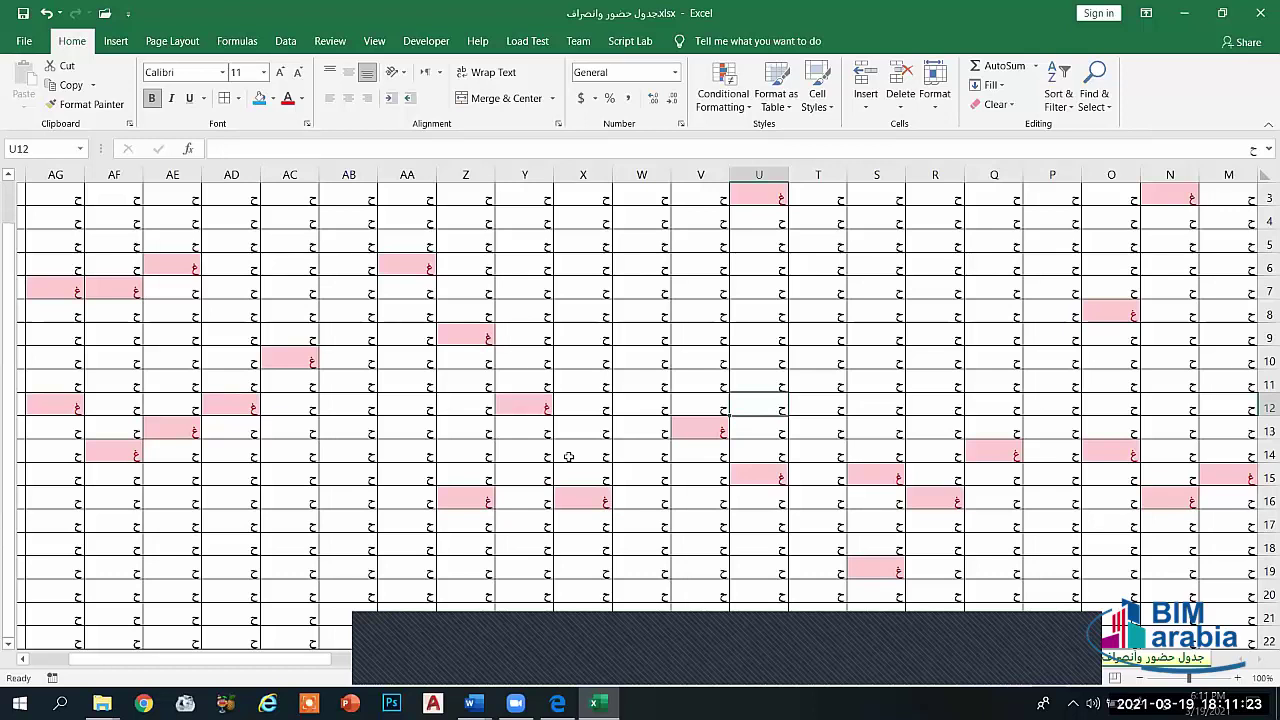
Navigate with arrow and Ctrl+arrow keys to AH3 beside the attendance totals.
key("Left")
key("Left")
key("Left")
key("Up")
key("Up")
key("ctrl+Up")
key("Left")
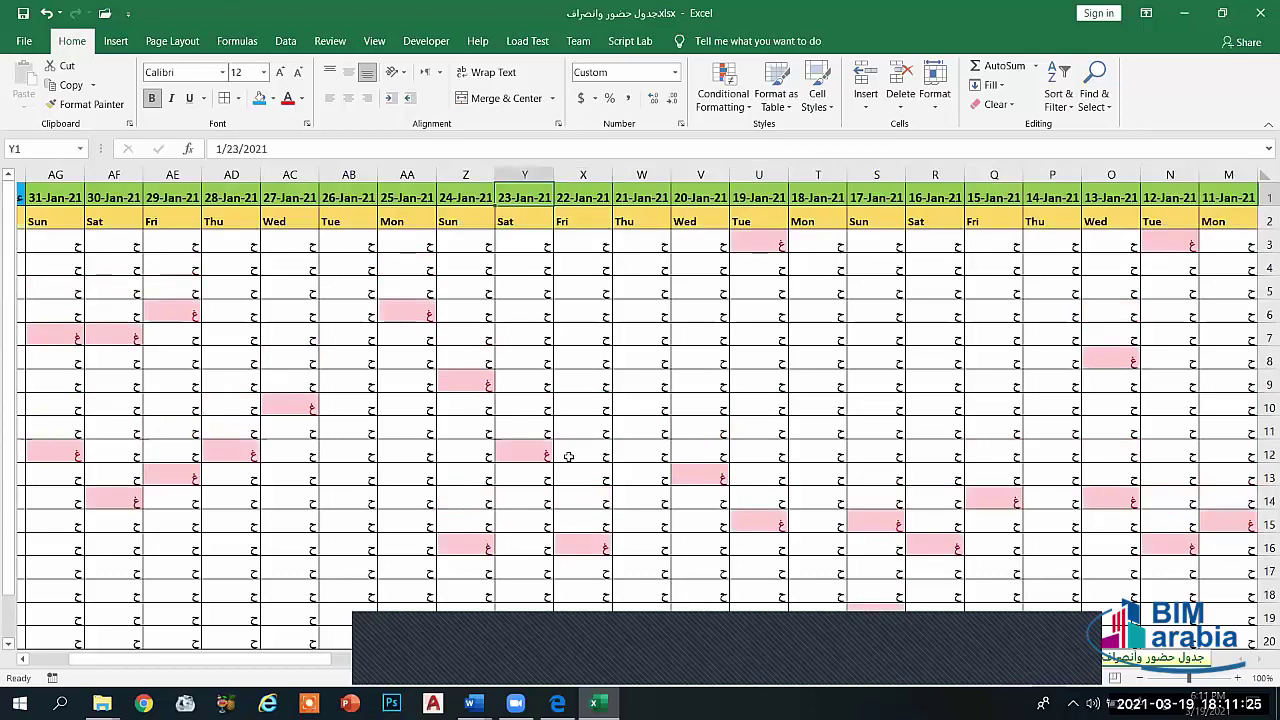
key("ctrl+Left")
key("ctrl+Left")
key("Down")
key("Down")
key("Right")
key("Right")
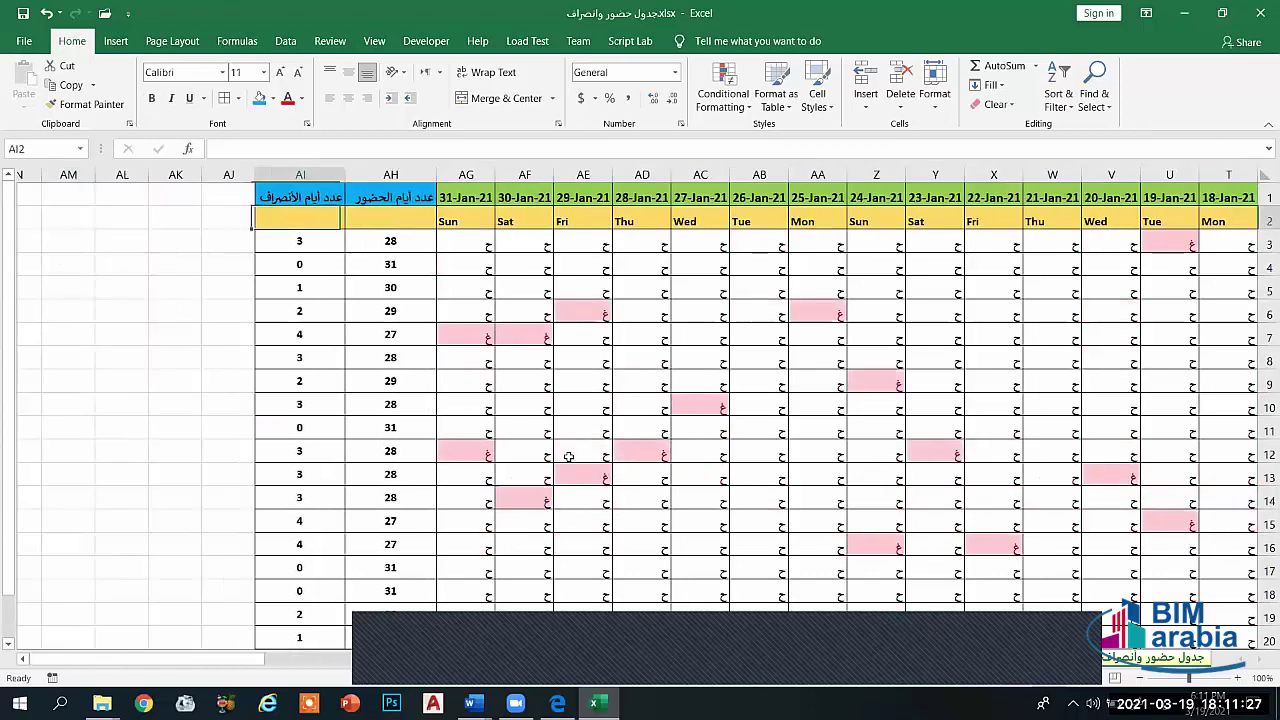
key("Right")
key("Right")
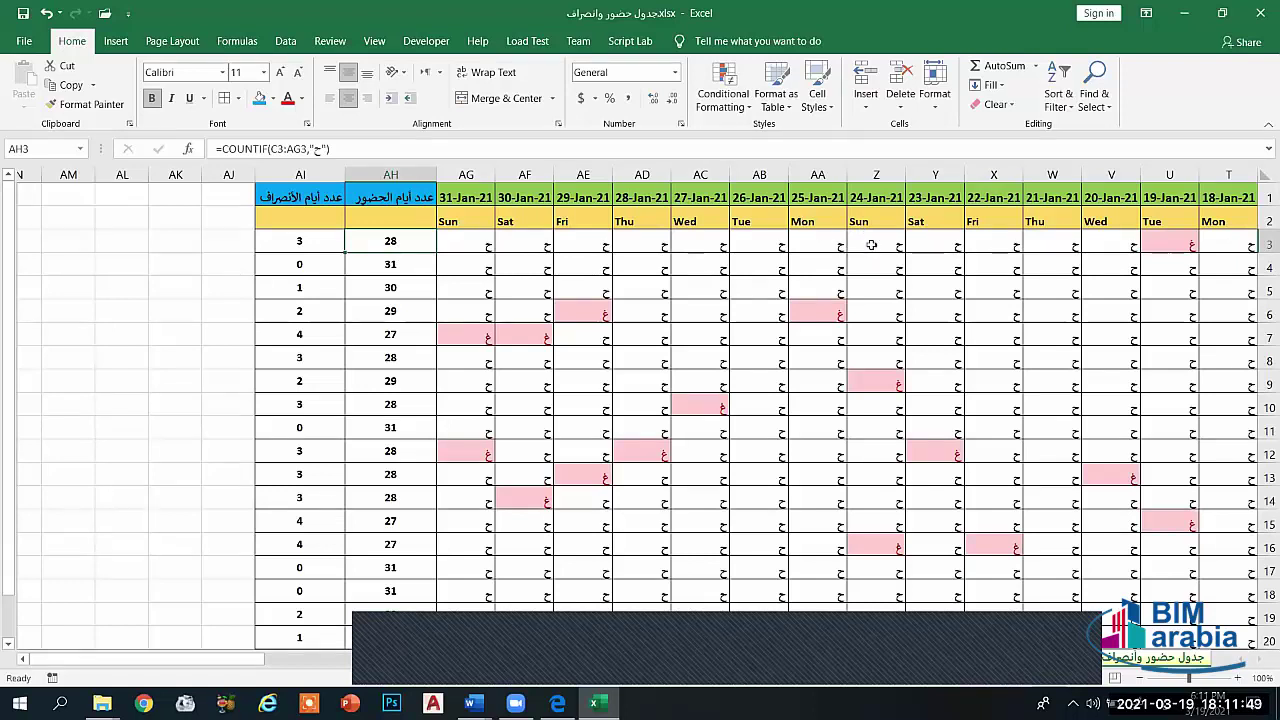
Rewrite AH3 as =COUNTIF(C3:AG3,"ح") to count present days.
double_click(383, 244)
type("=")
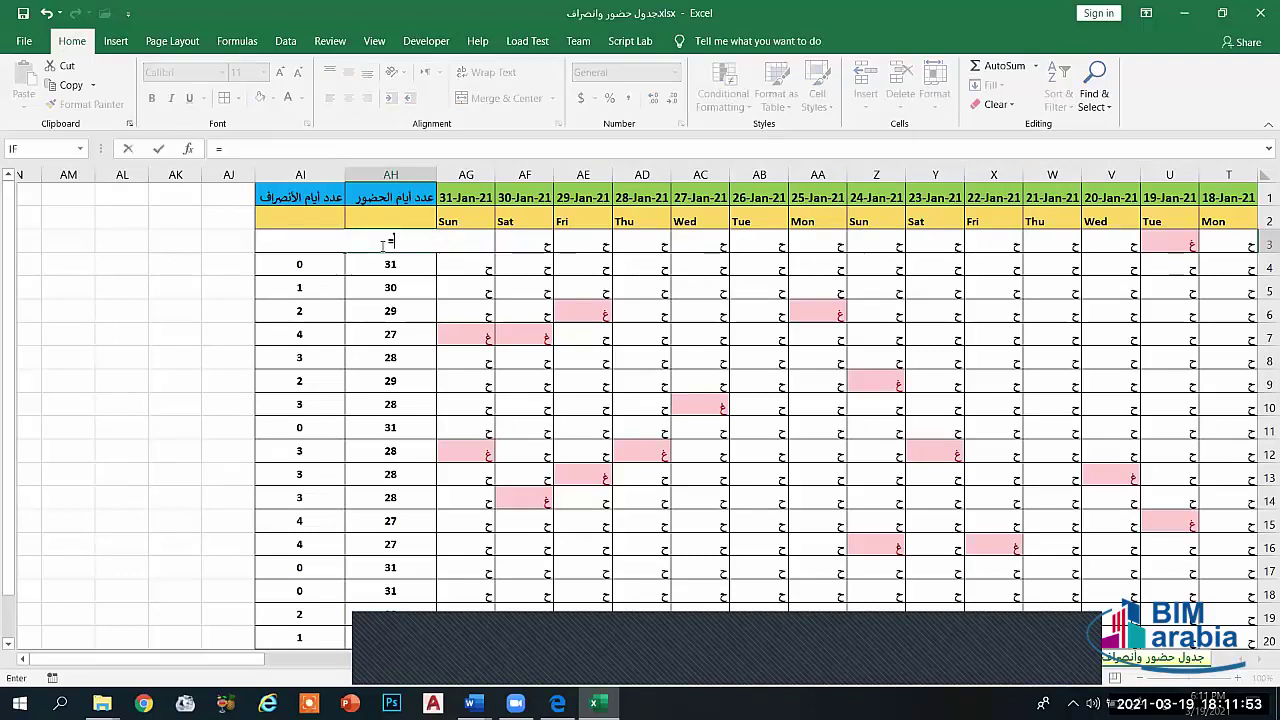
type("ؤخعى")
type("ف")
key("BackSpace")
key("BackSpace")
key("BackSpace")
key("BackSpace")
key("BackSpace")
type("V")
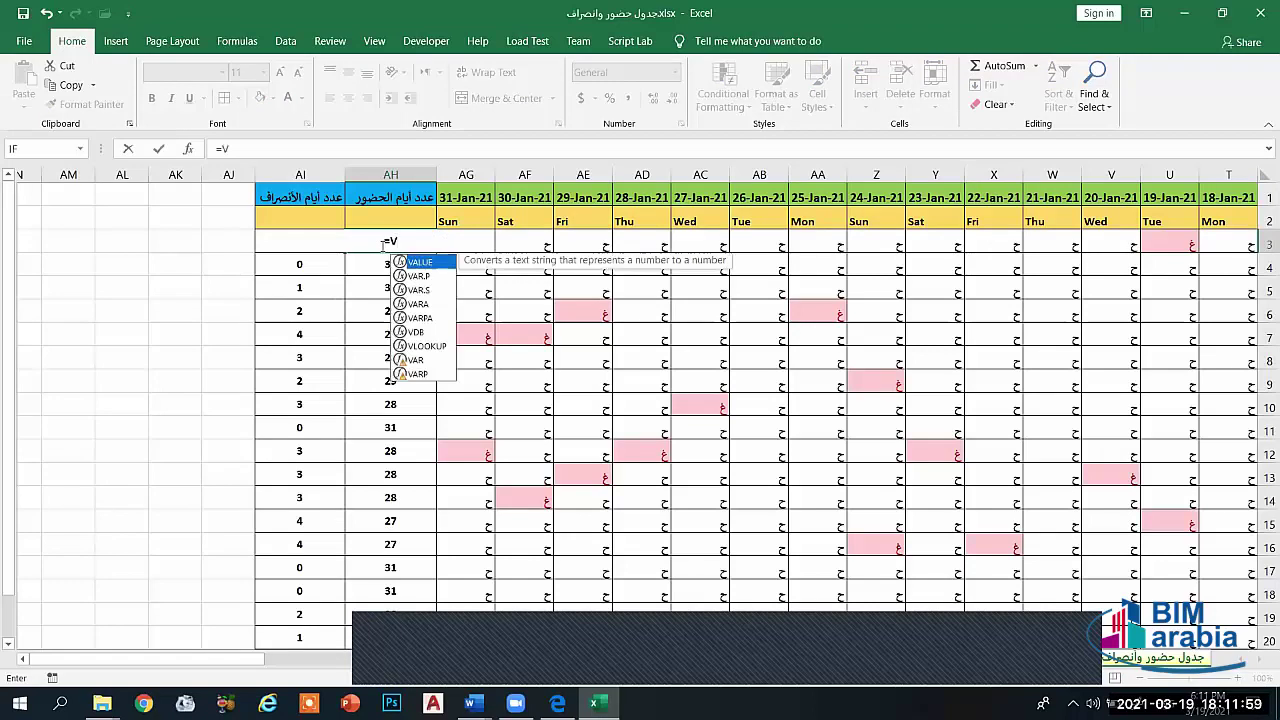
key("BackSpace")
type("COUNT")
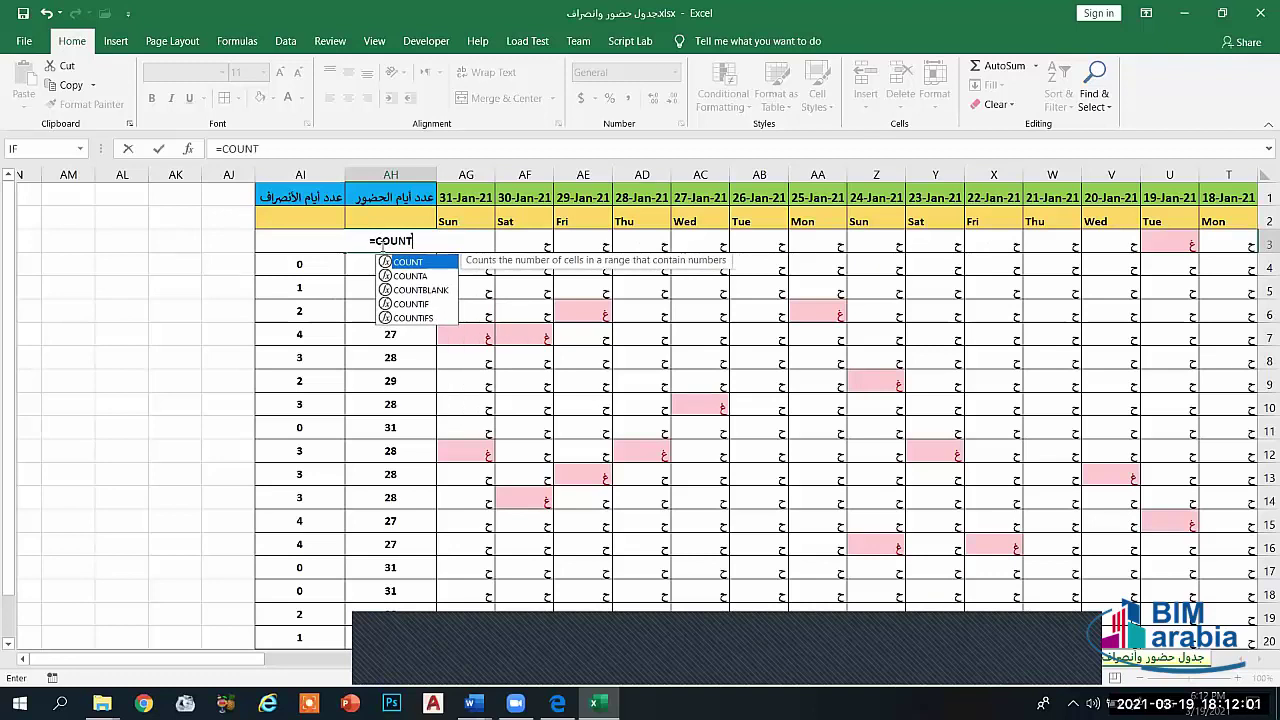
type("IF(")
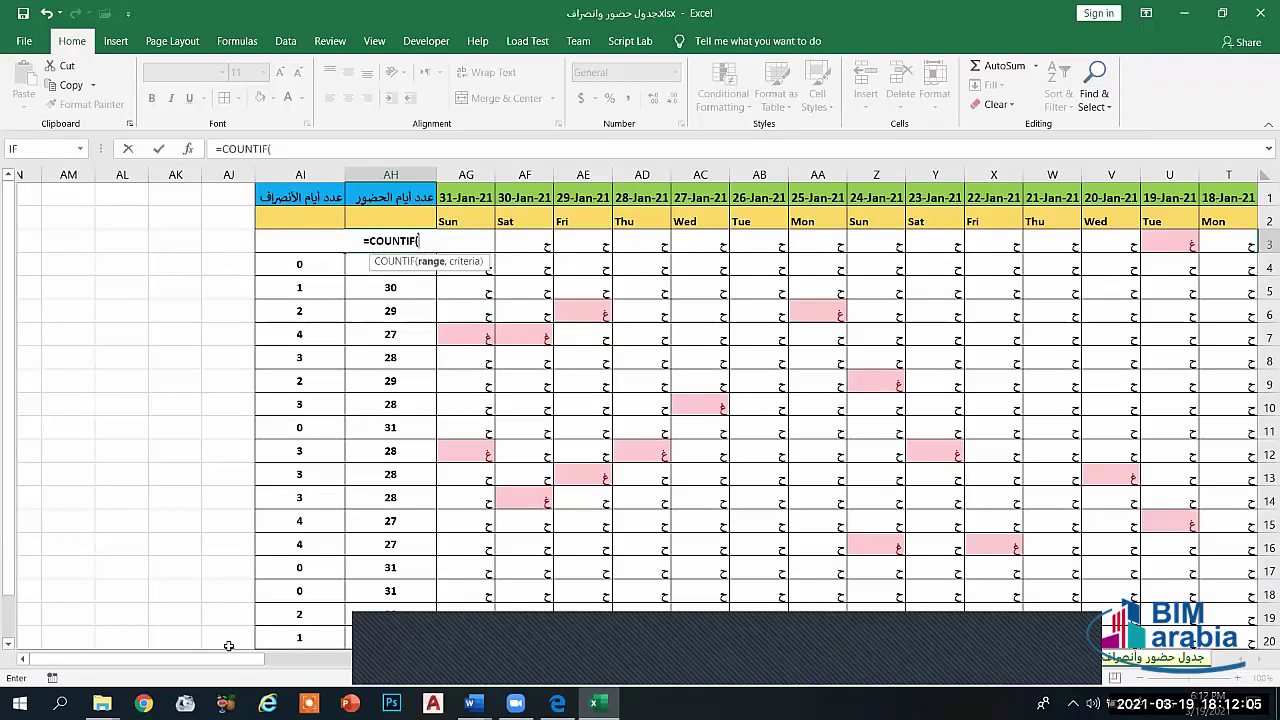
left_click_drag(219, 659, 430, 659)
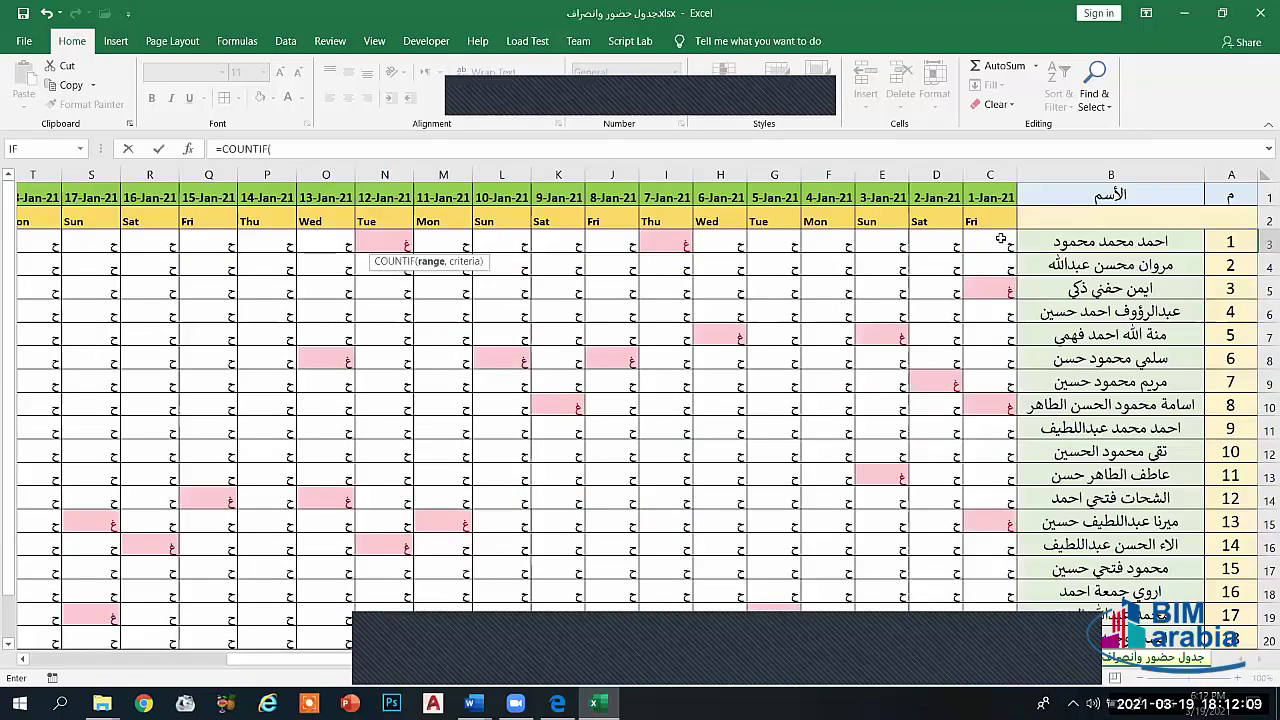
mouse_move(1000, 238)
left_mouse_down()
mouse_move(276, 261)
mouse_move(5, 243)
mouse_move(278, 245)
left_mouse_up()
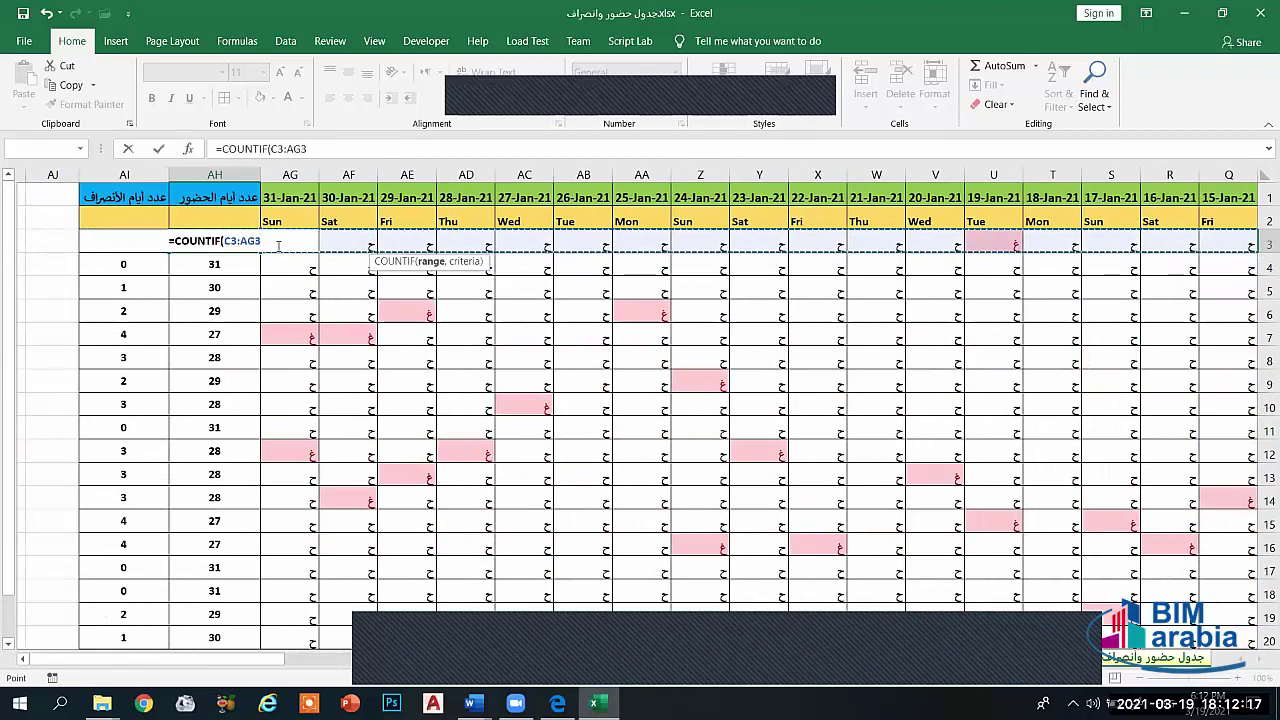
type(",")
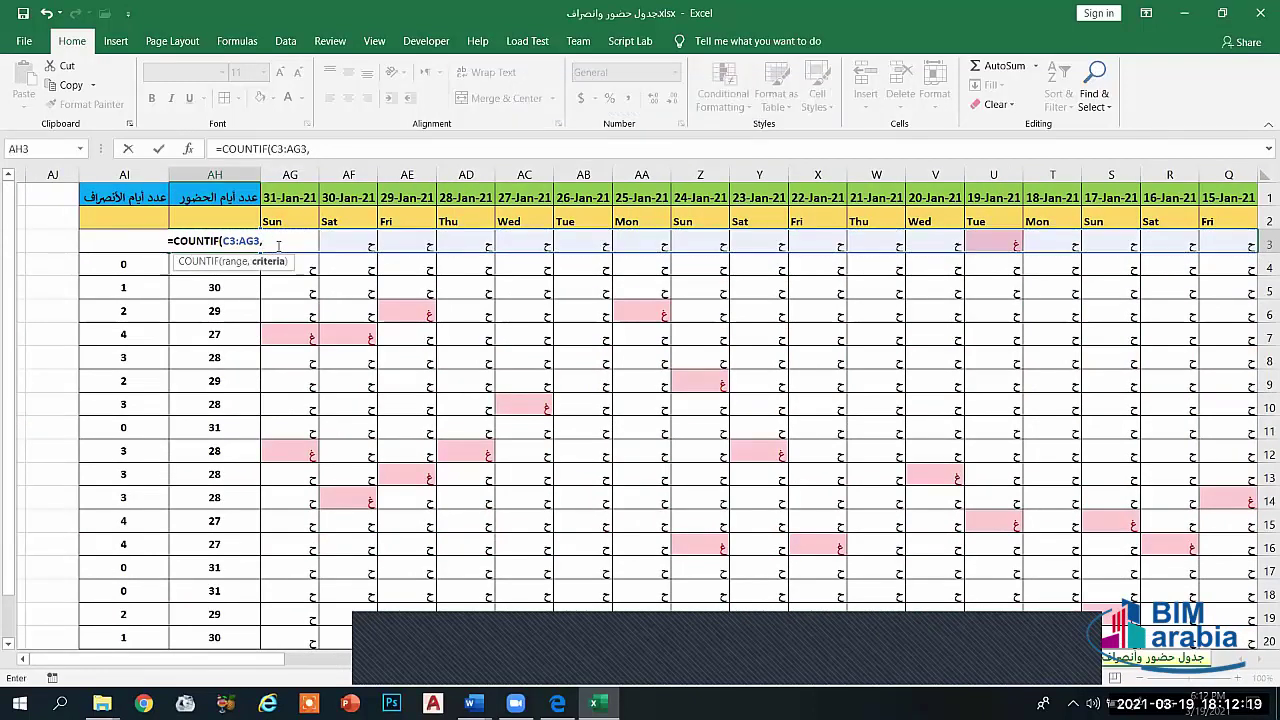
type("\"")
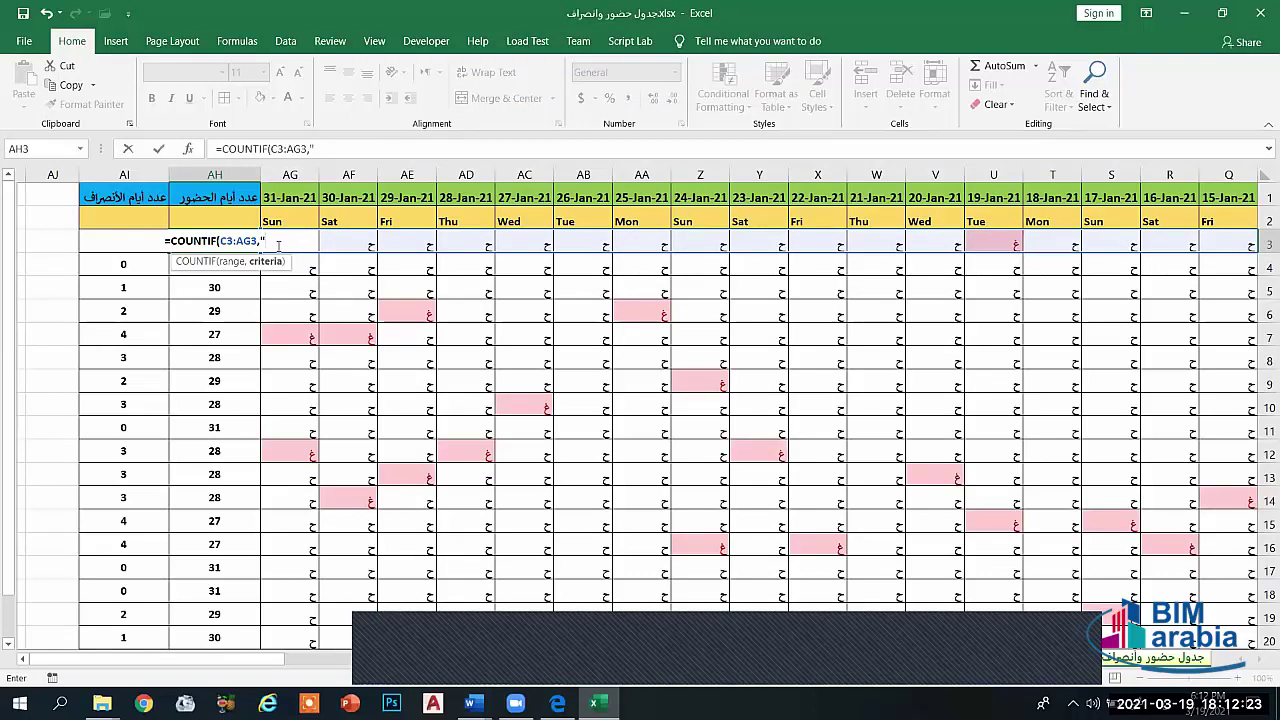
type("ح")
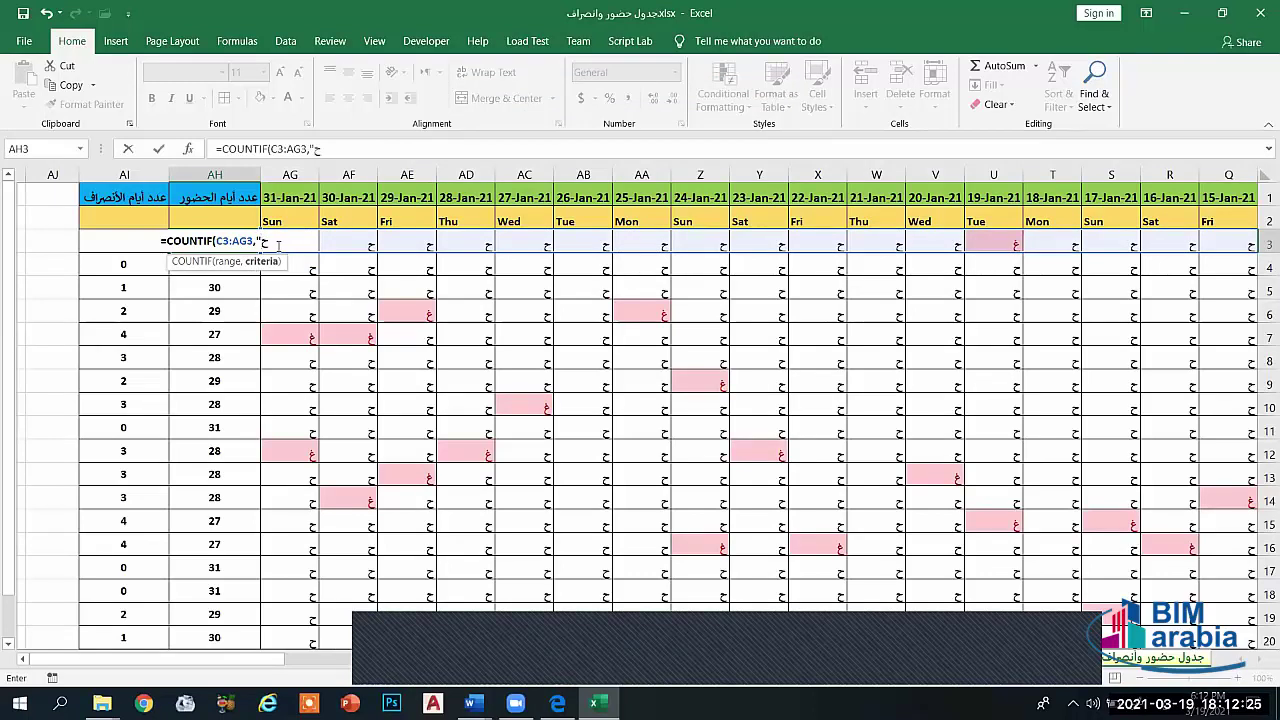
type("\"")
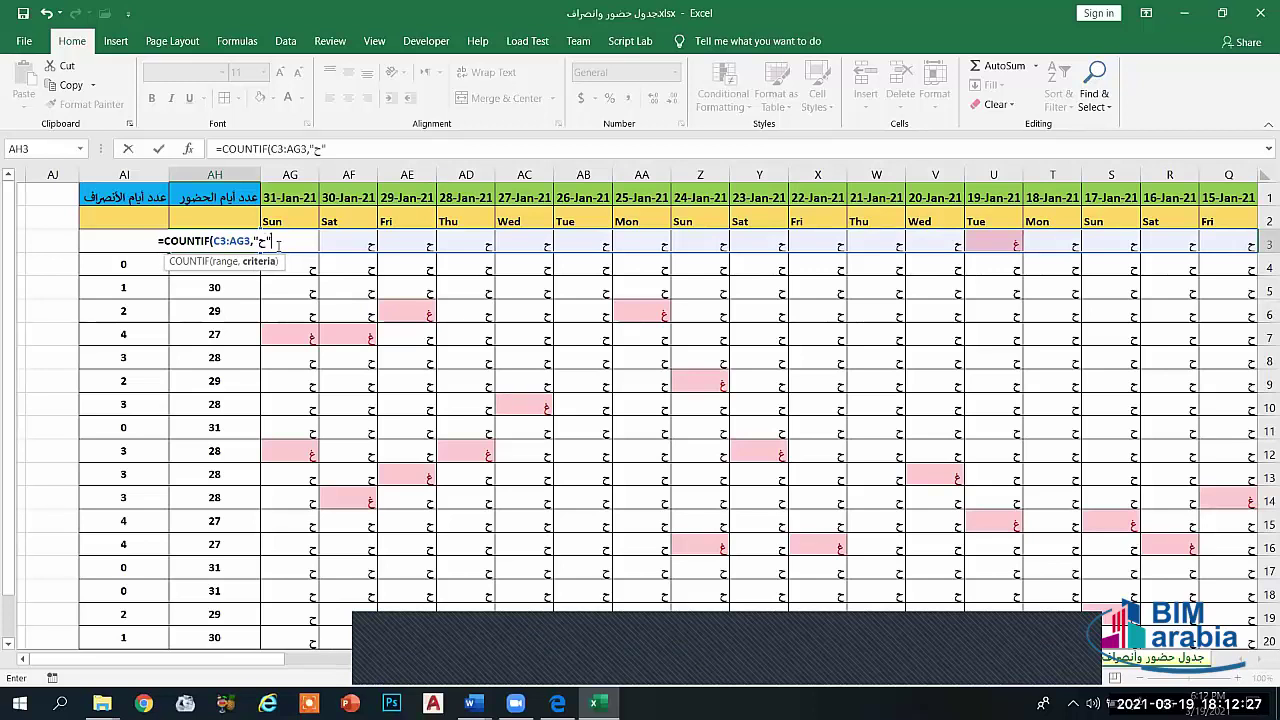
type(")")
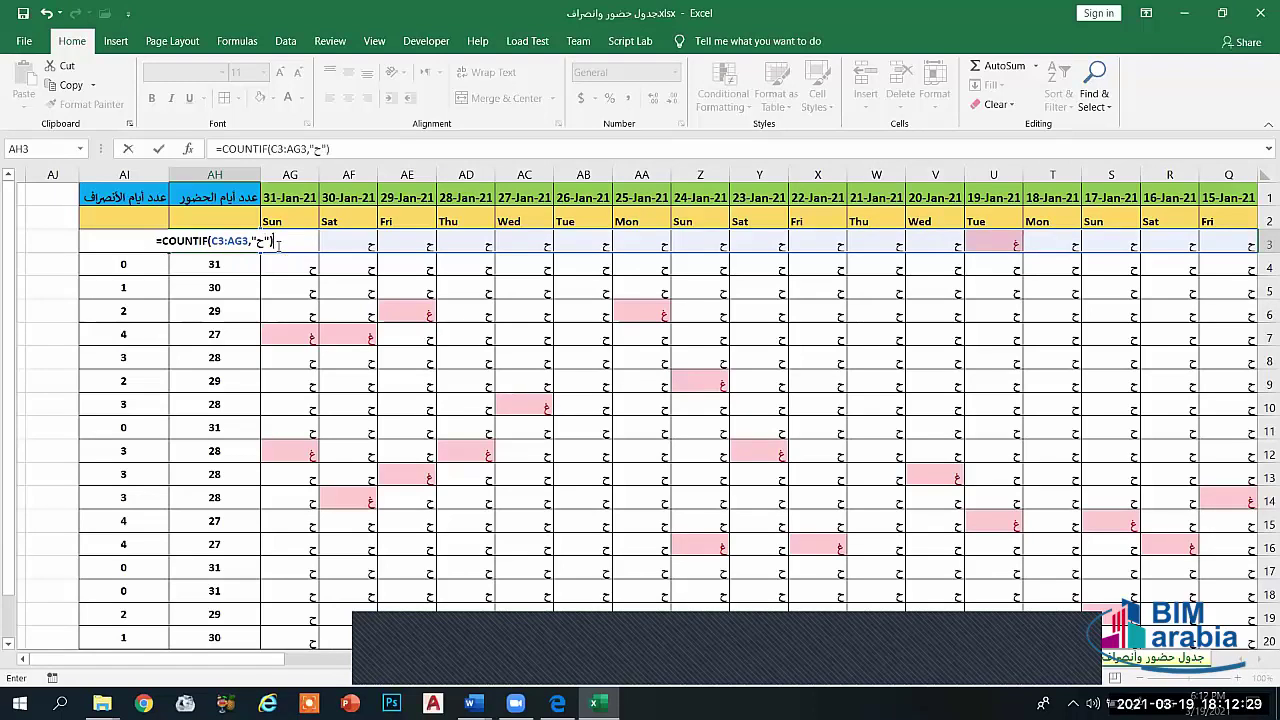
key("Return")
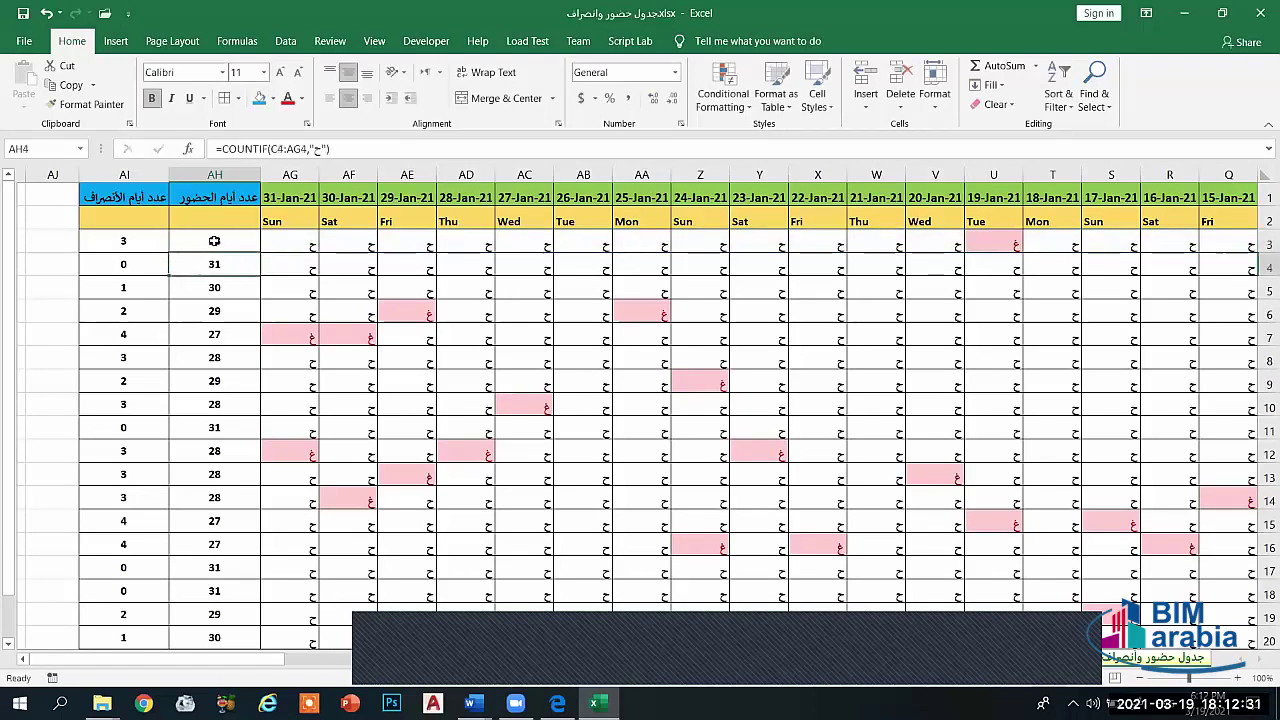
left_click(214, 241)
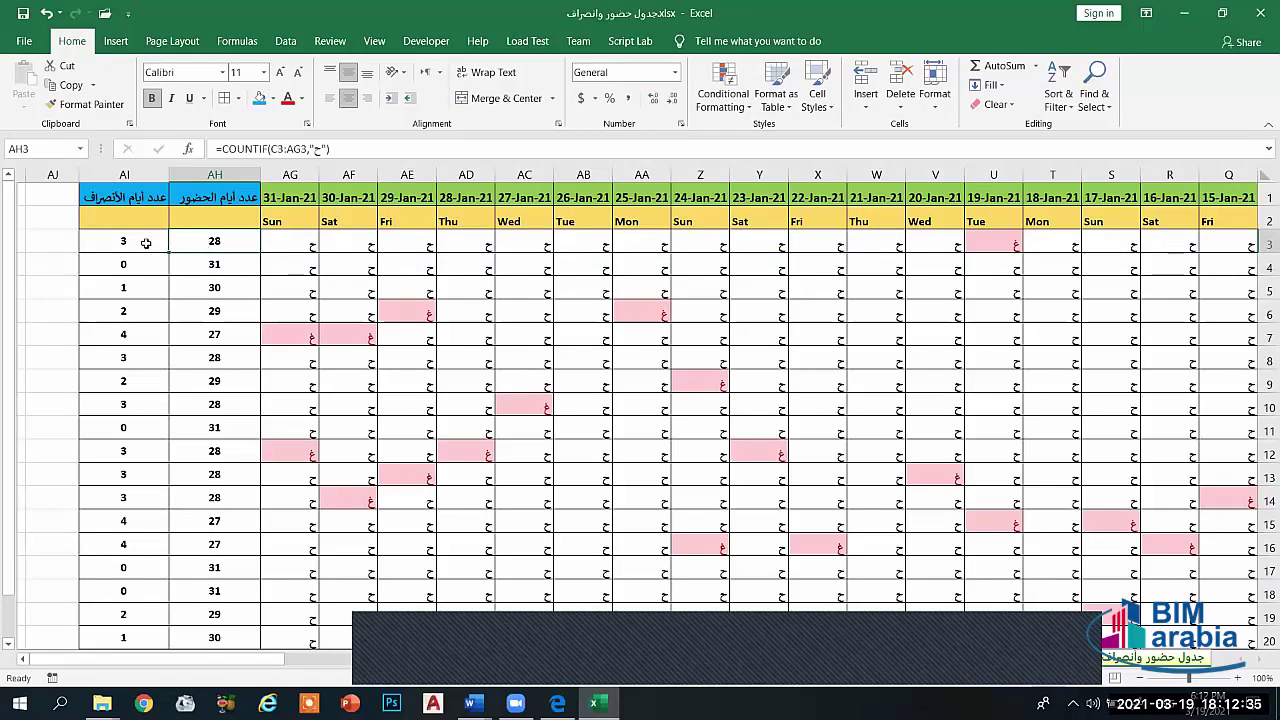
Edit AI3's formula in the formula bar so it counts "غ" absences.
left_click(146, 243)
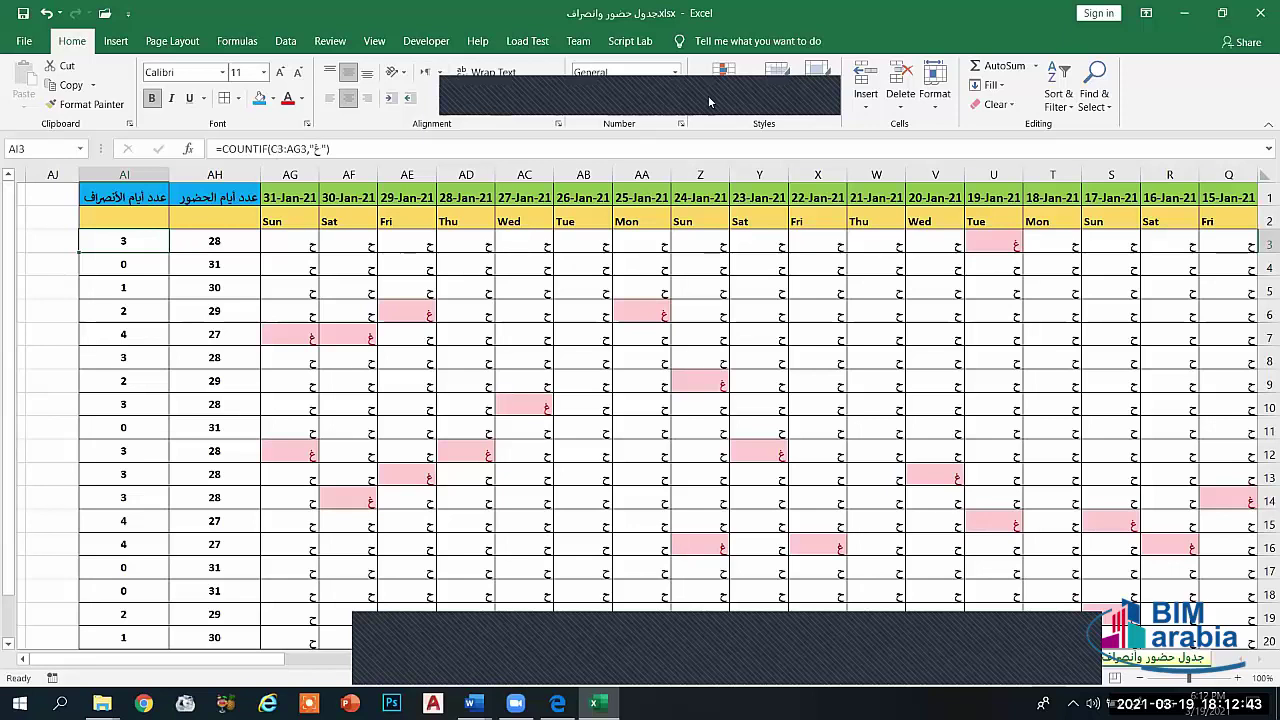
left_click(315, 148)
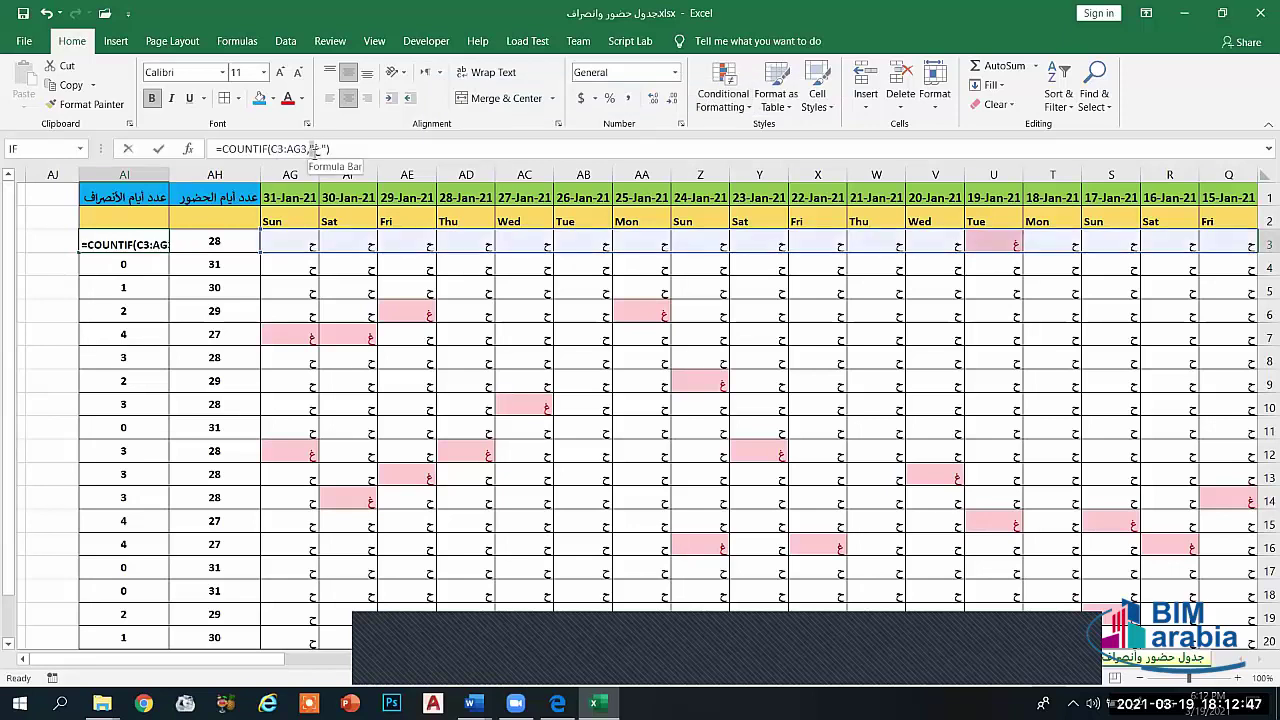
double_click(315, 148)
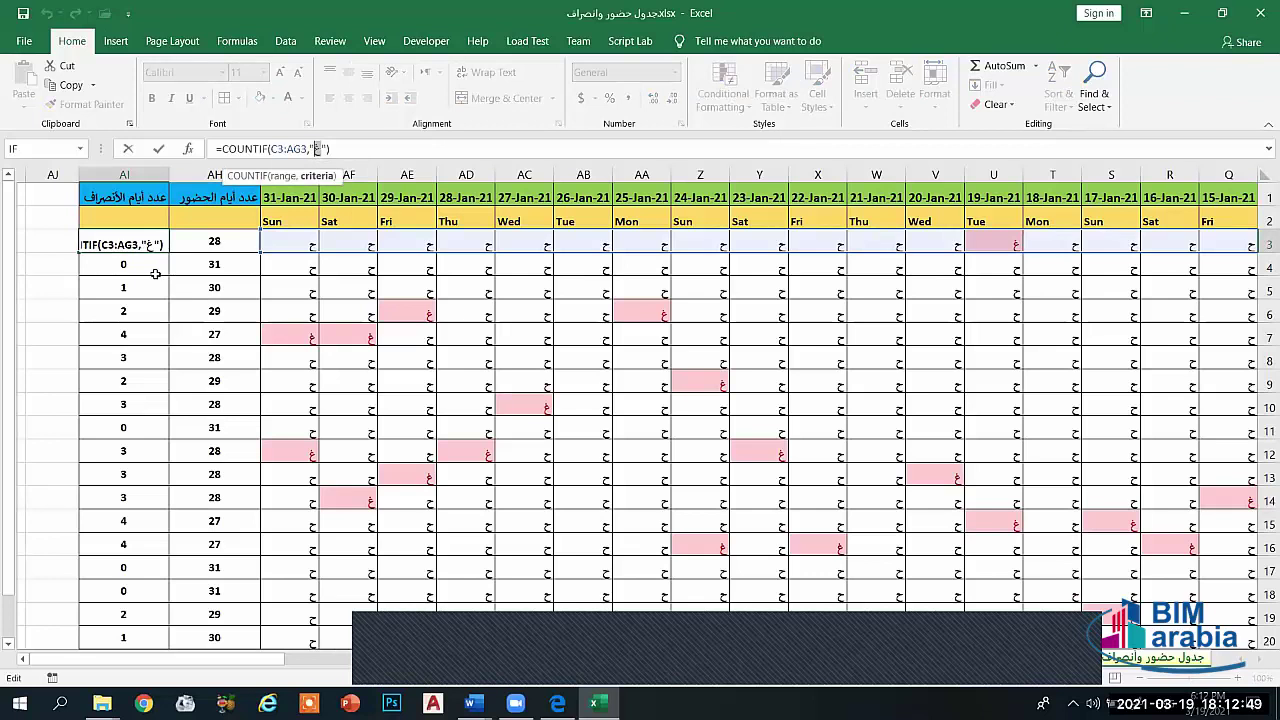
key("Return")
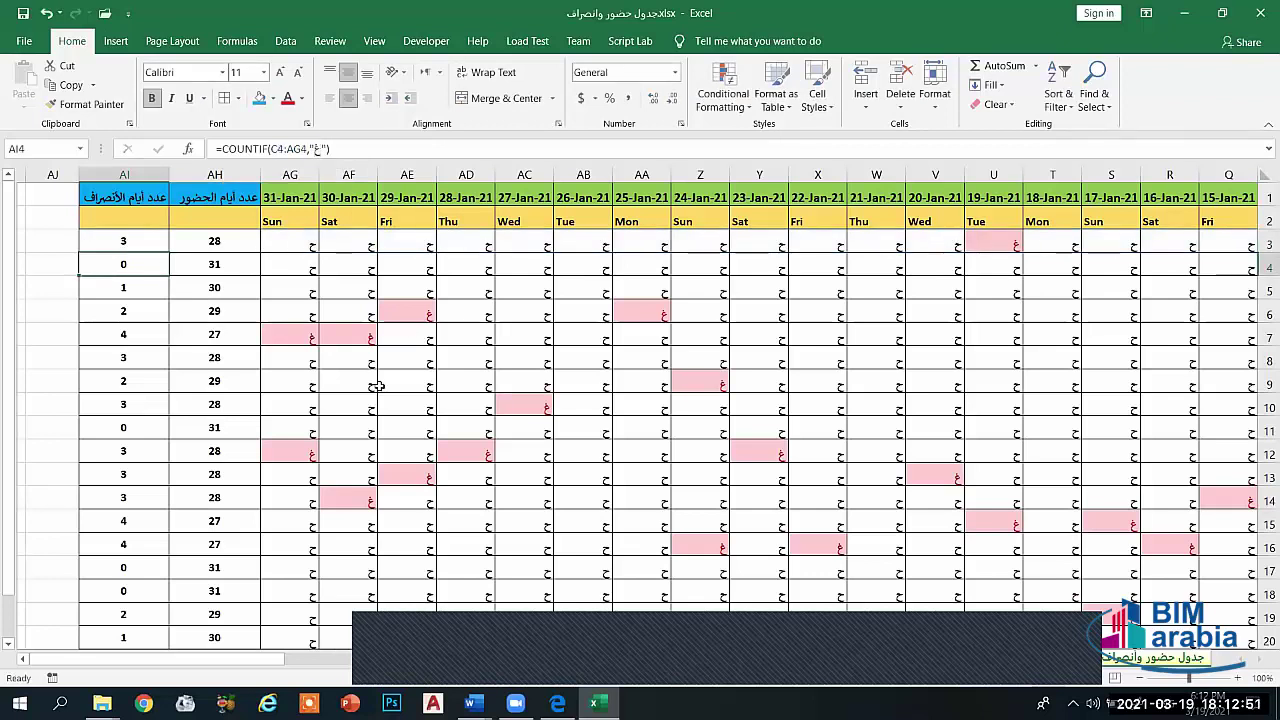
left_click(298, 245)
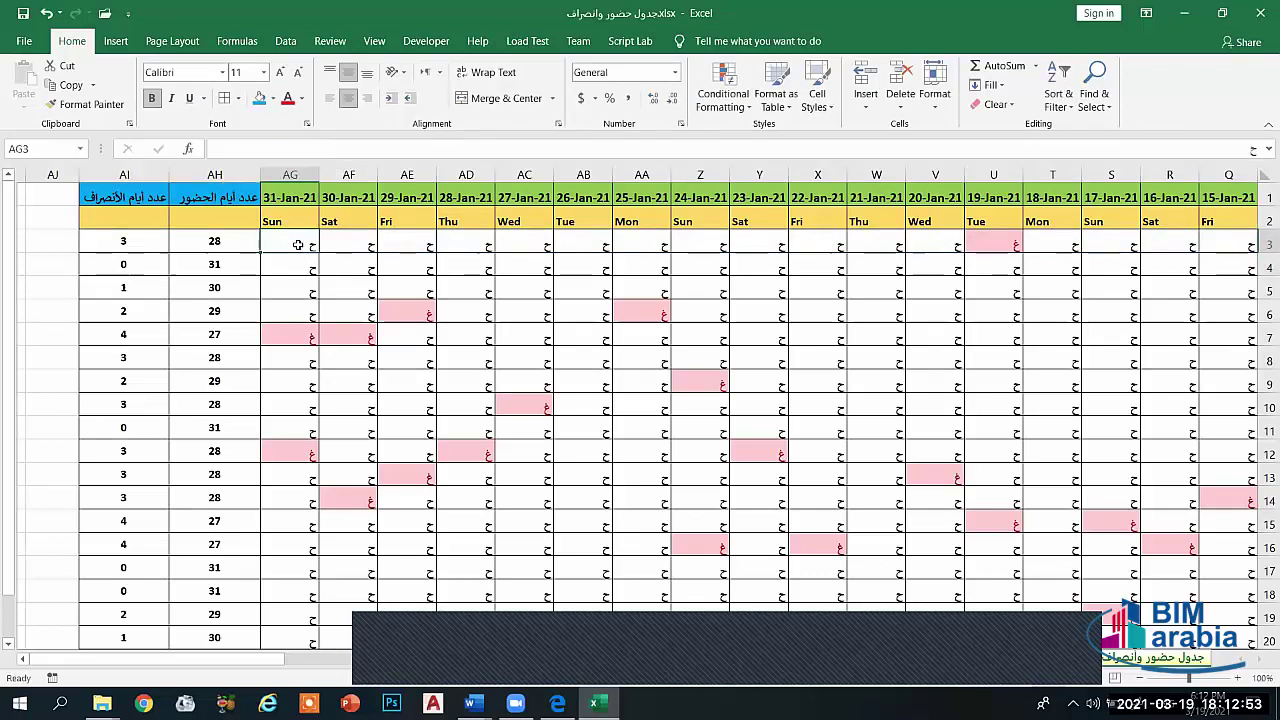
Select the attendance marks grid C3:AG22.
left_click_drag(298, 245, 1100, 630)
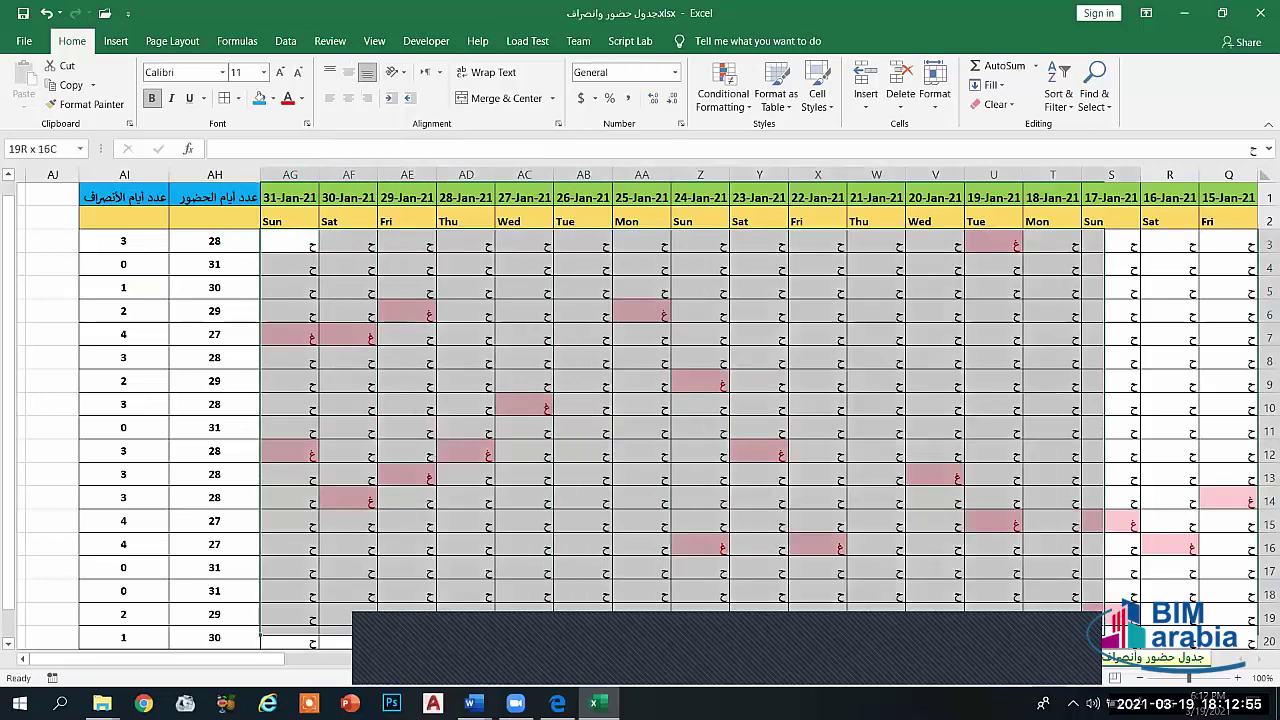
mouse_move(1100, 630)
left_mouse_down()
mouse_move(1151, 313)
mouse_move(840, 26)
left_mouse_up()
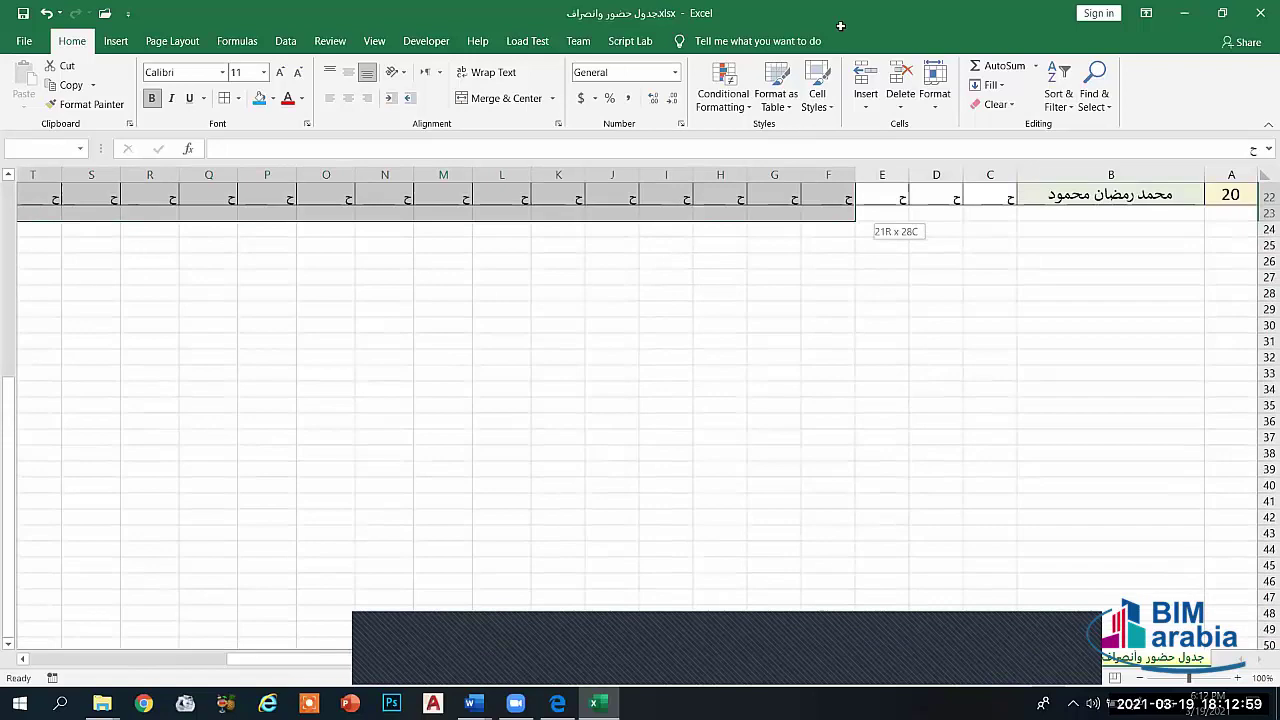
left_click_drag(840, 26, 991, 217)
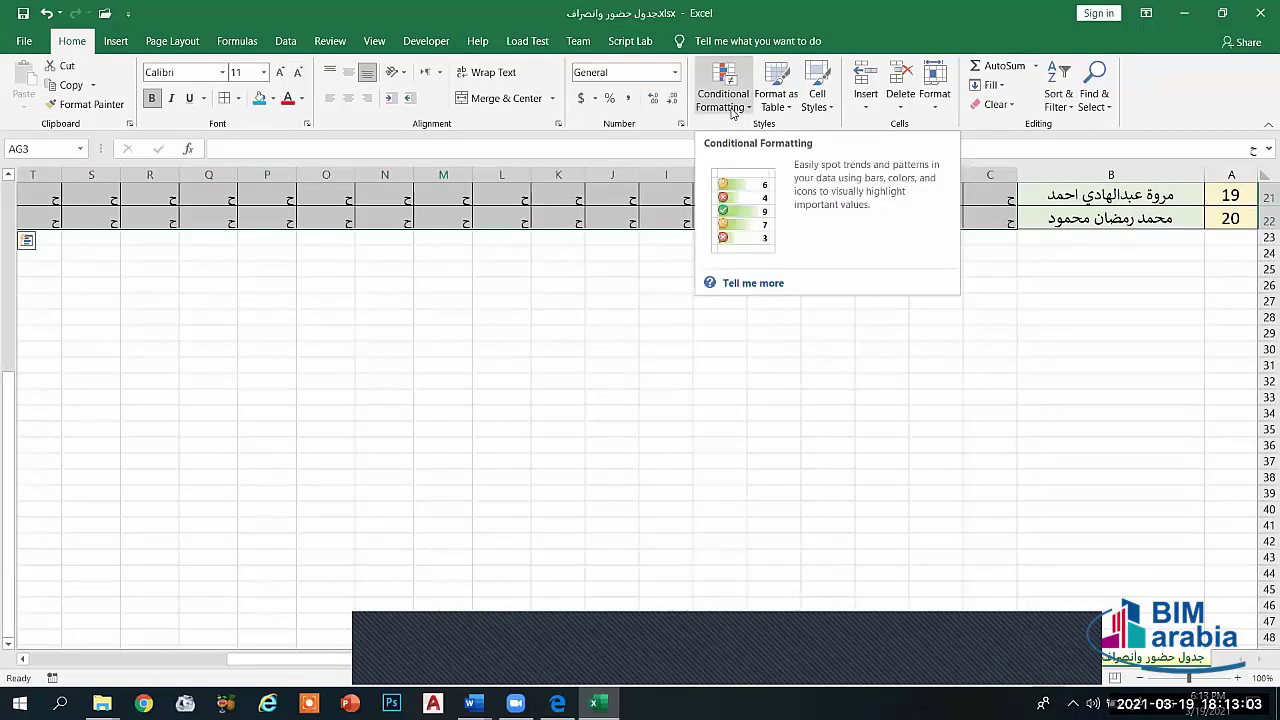
Add an Equal To rule for غ with Light Red Fill and Dark Red Text, then deselect.
left_click(731, 113)
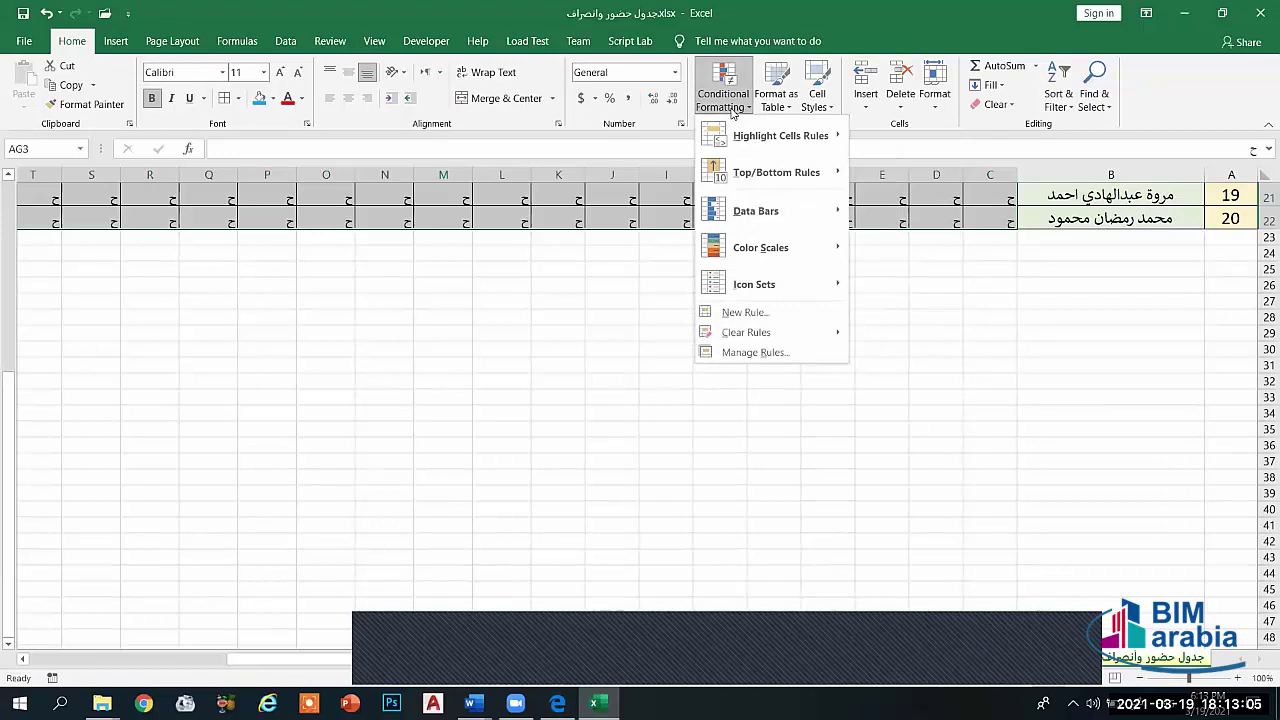
mouse_move(757, 138)
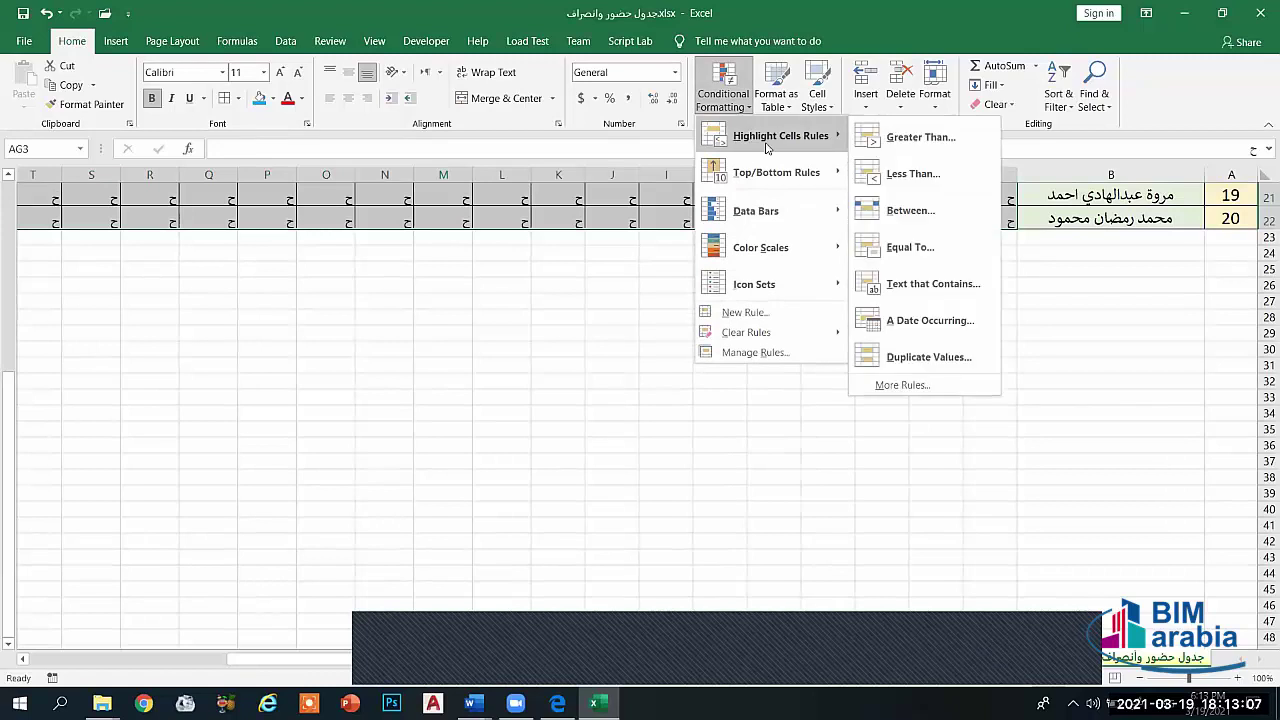
left_click(890, 247)
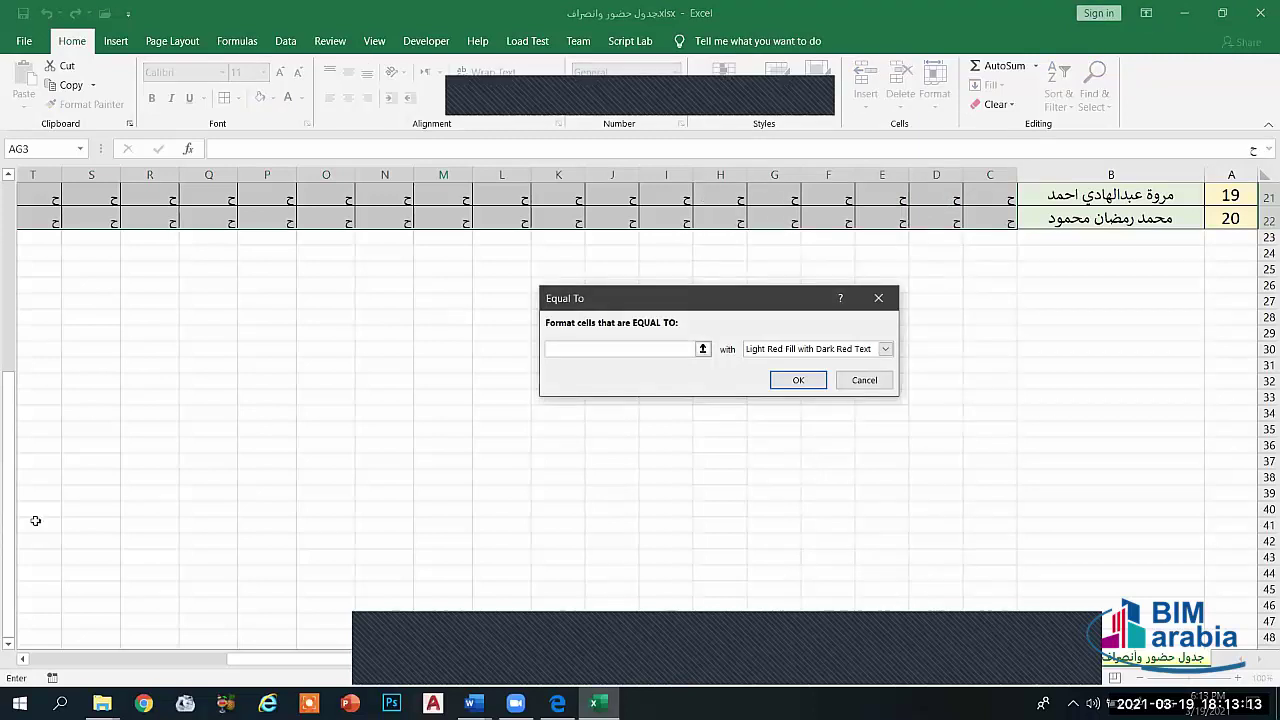
left_click_drag(10, 522, 4, 340)
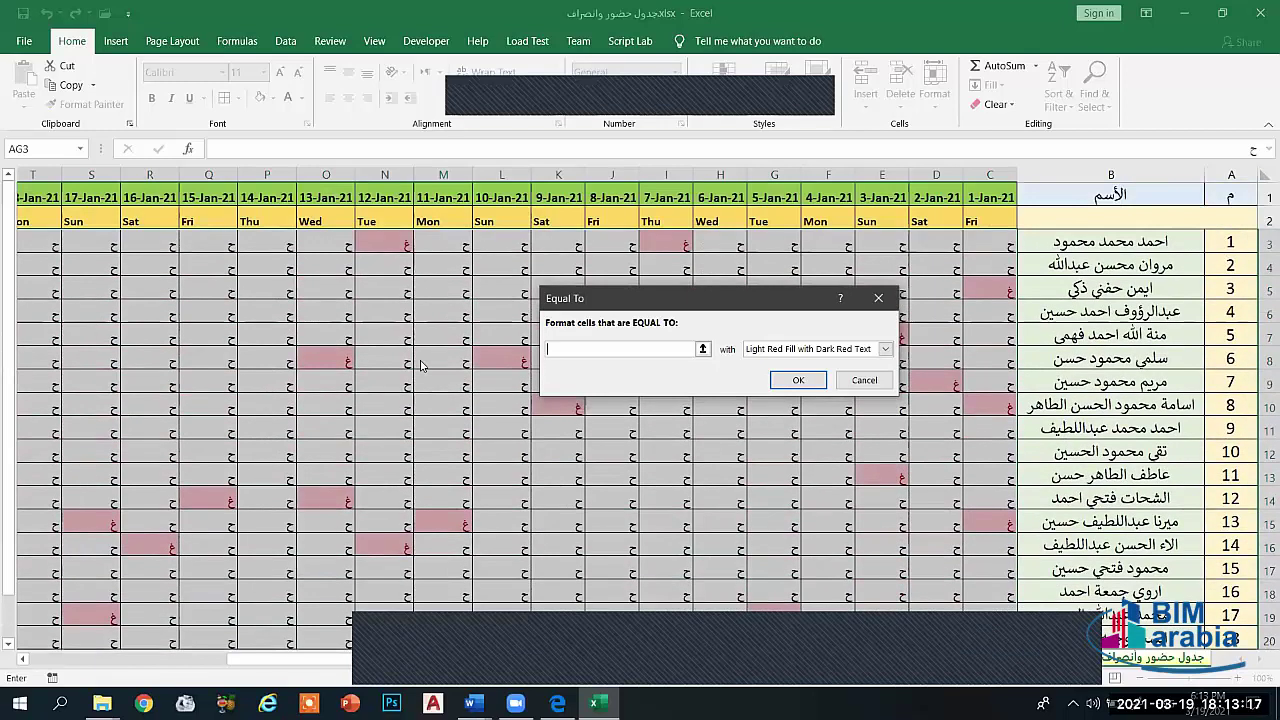
type("غ")
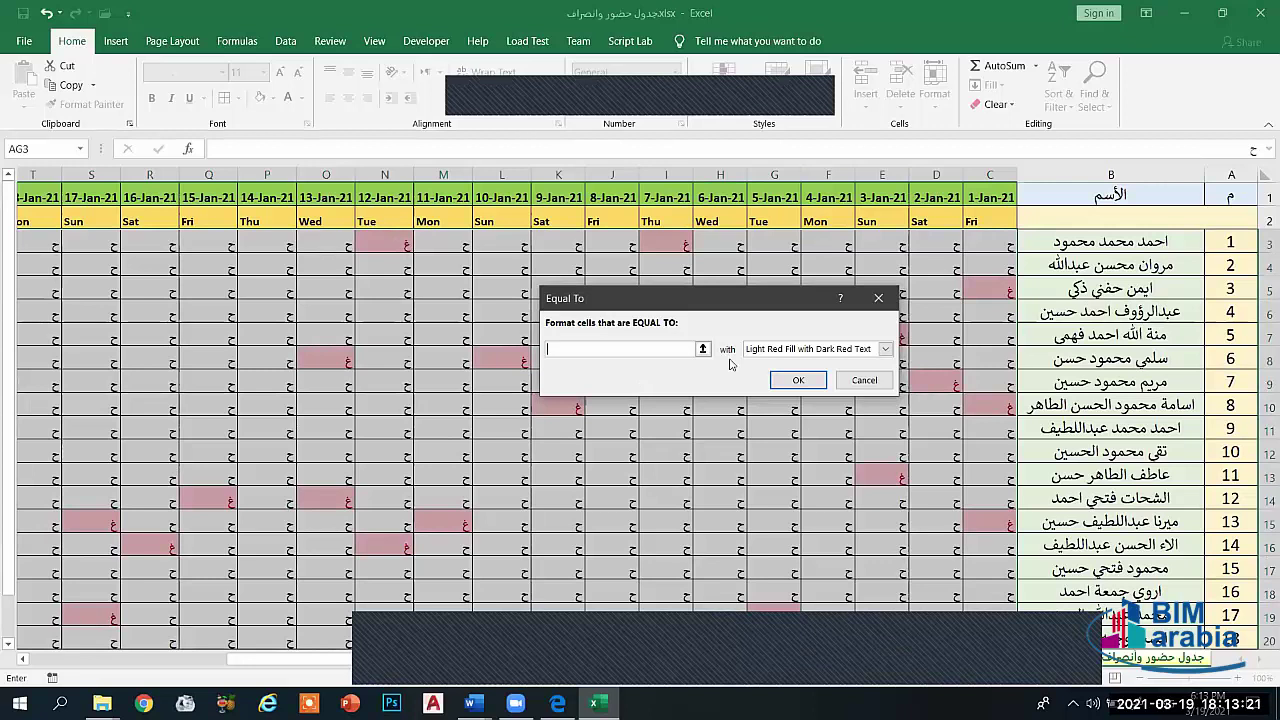
left_click(885, 349)
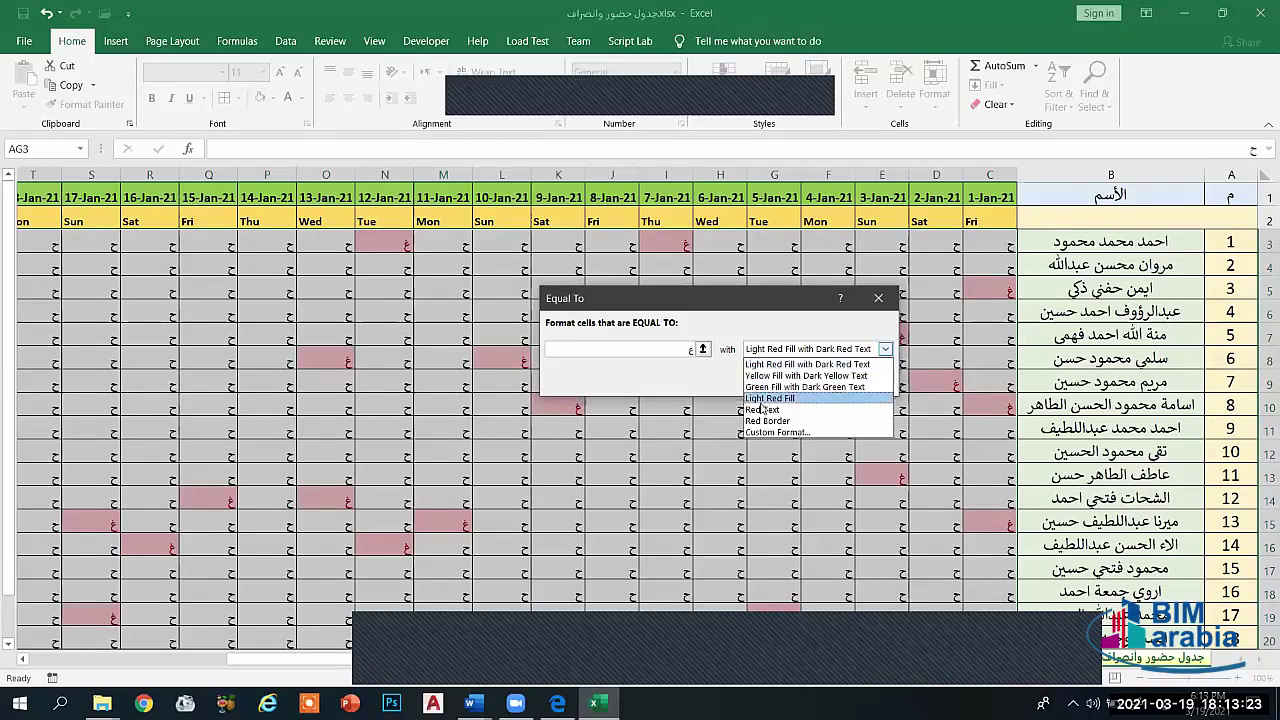
left_click(643, 368)
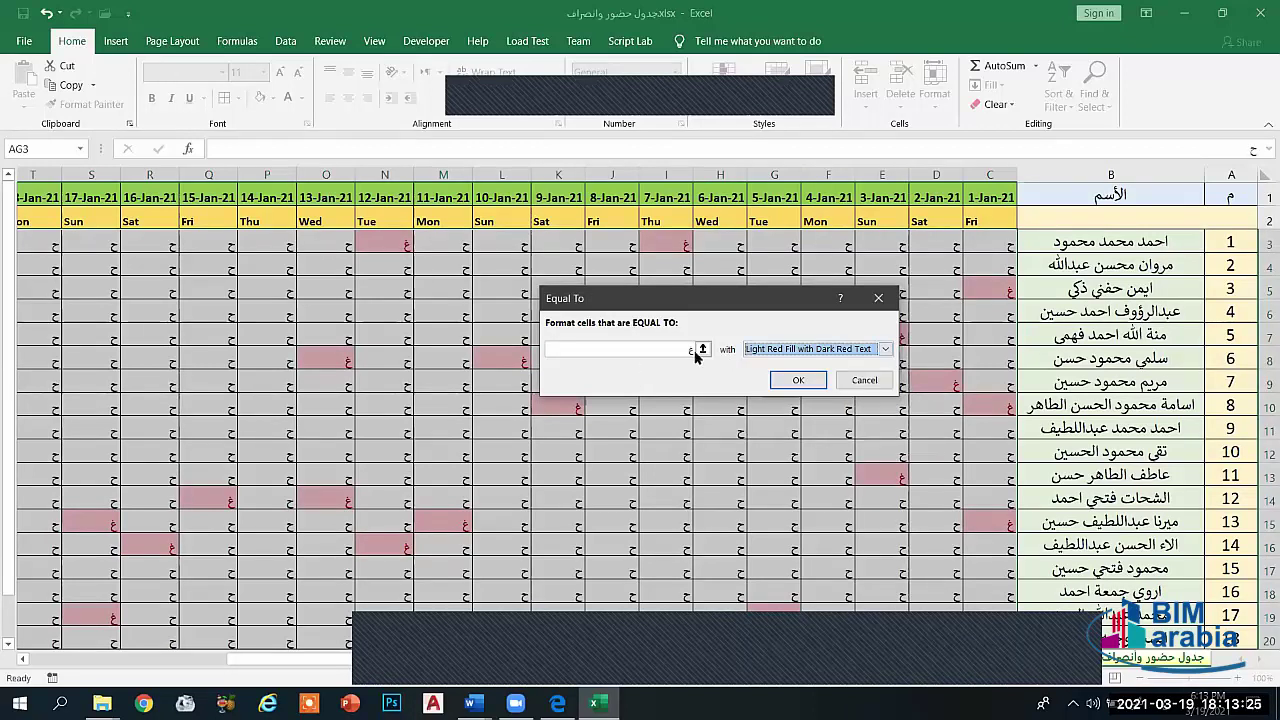
left_click(796, 380)
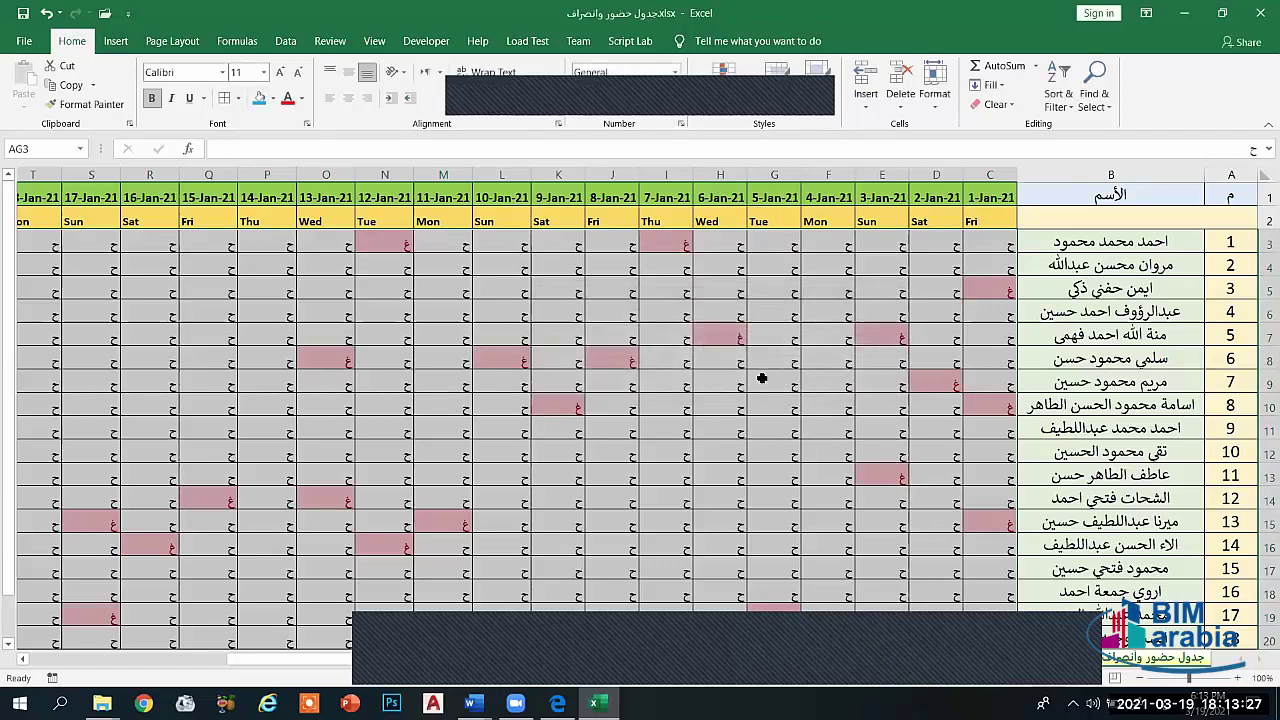
left_click(763, 379)
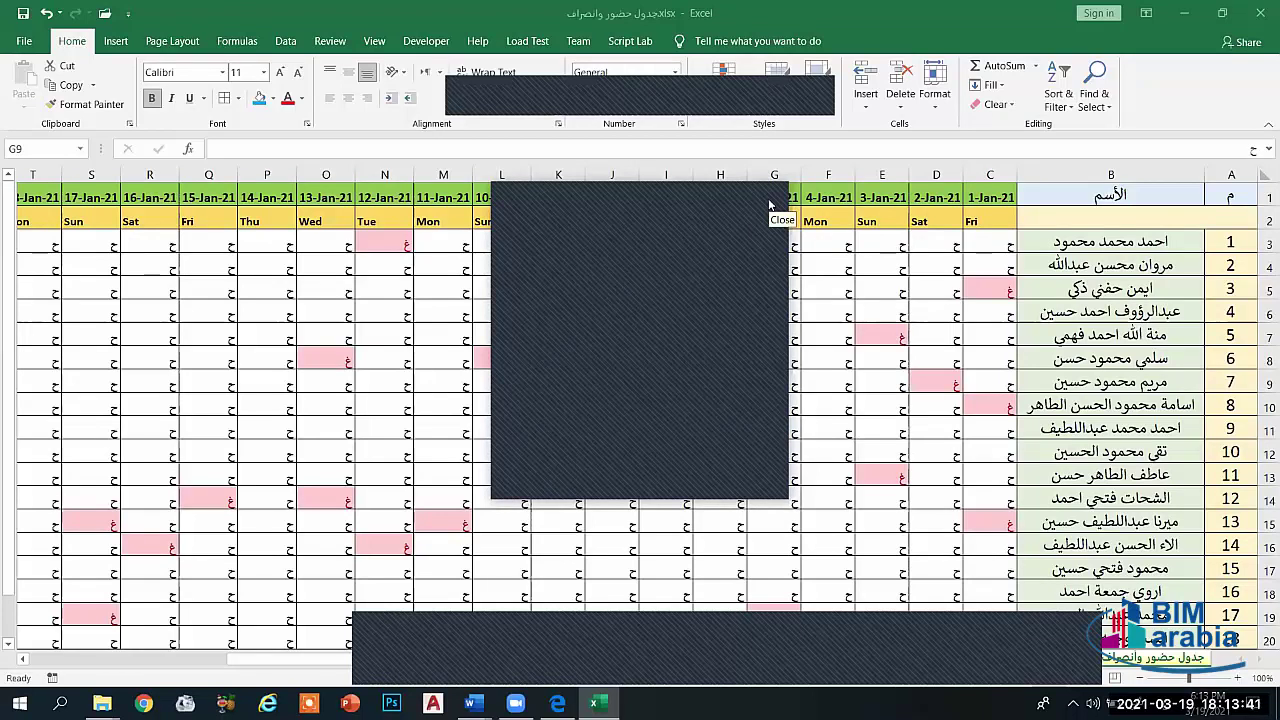
Enter the absence mark غ in cell J8 to test the highlight rule.
left_click(757, 259)
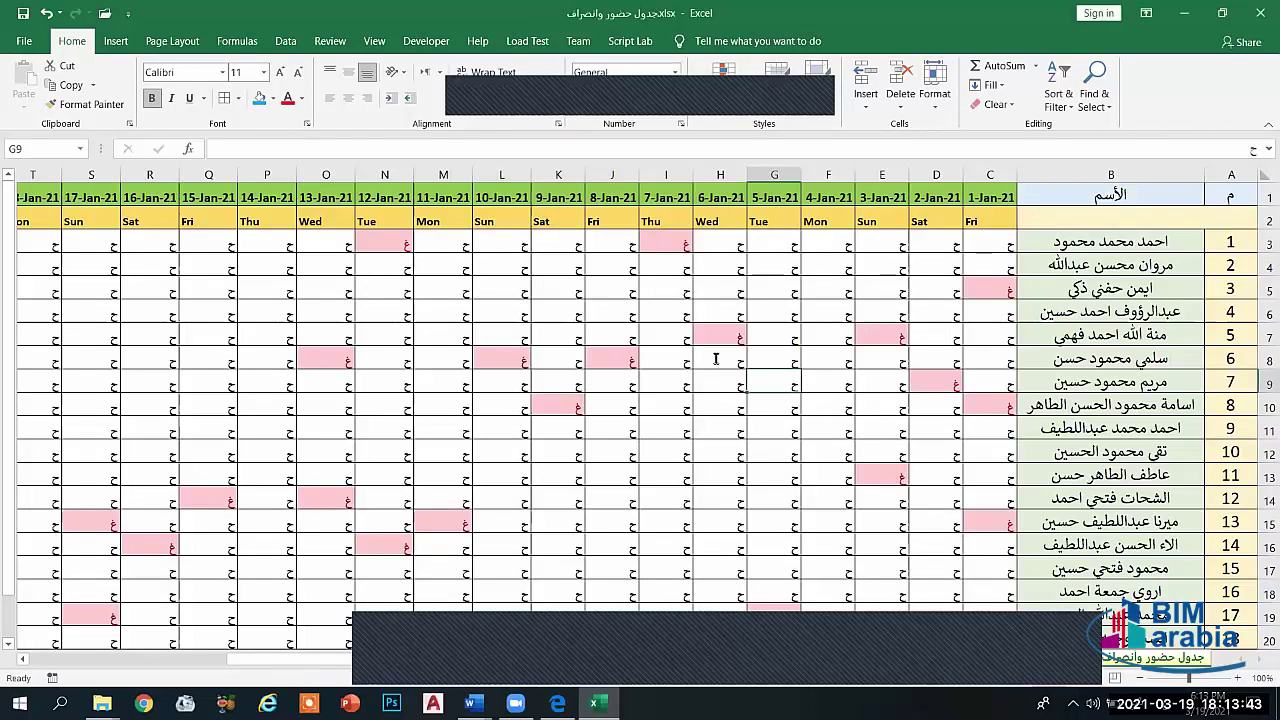
key("F2")
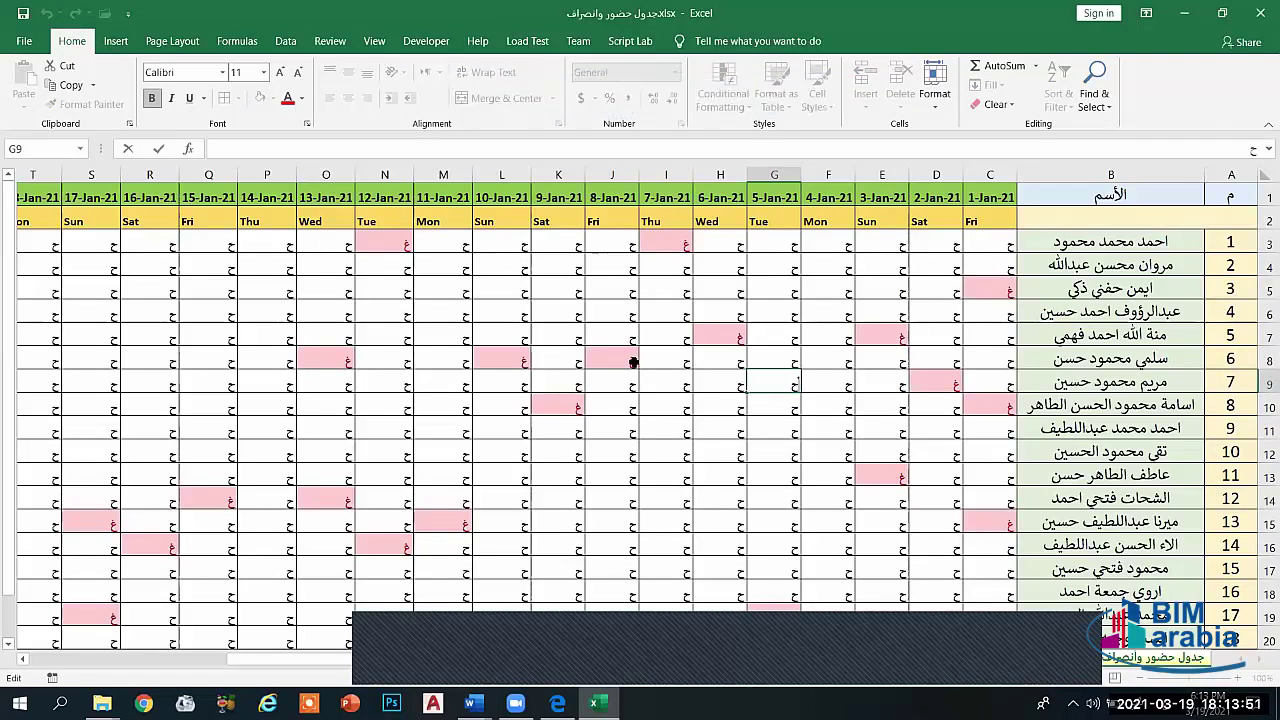
left_click(633, 363)
key("ctrl+Return")
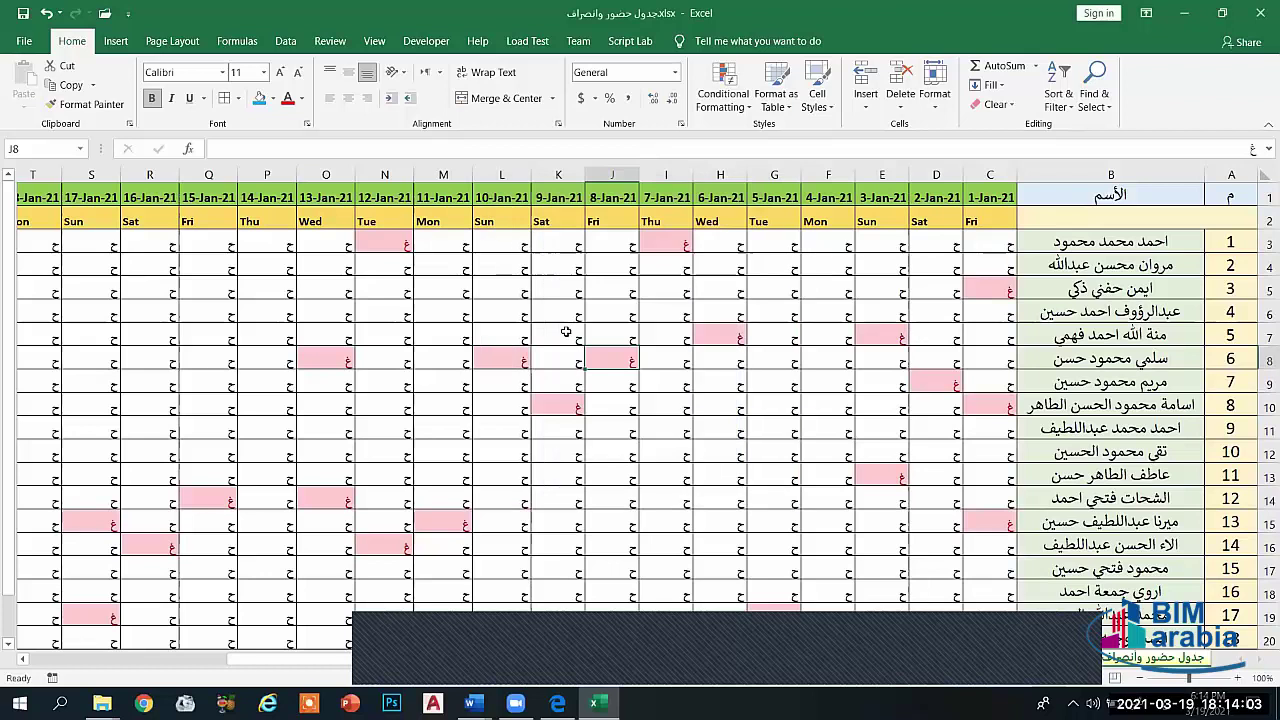
Check other cells across the sheet, then jump back to the top.
left_click(668, 316)
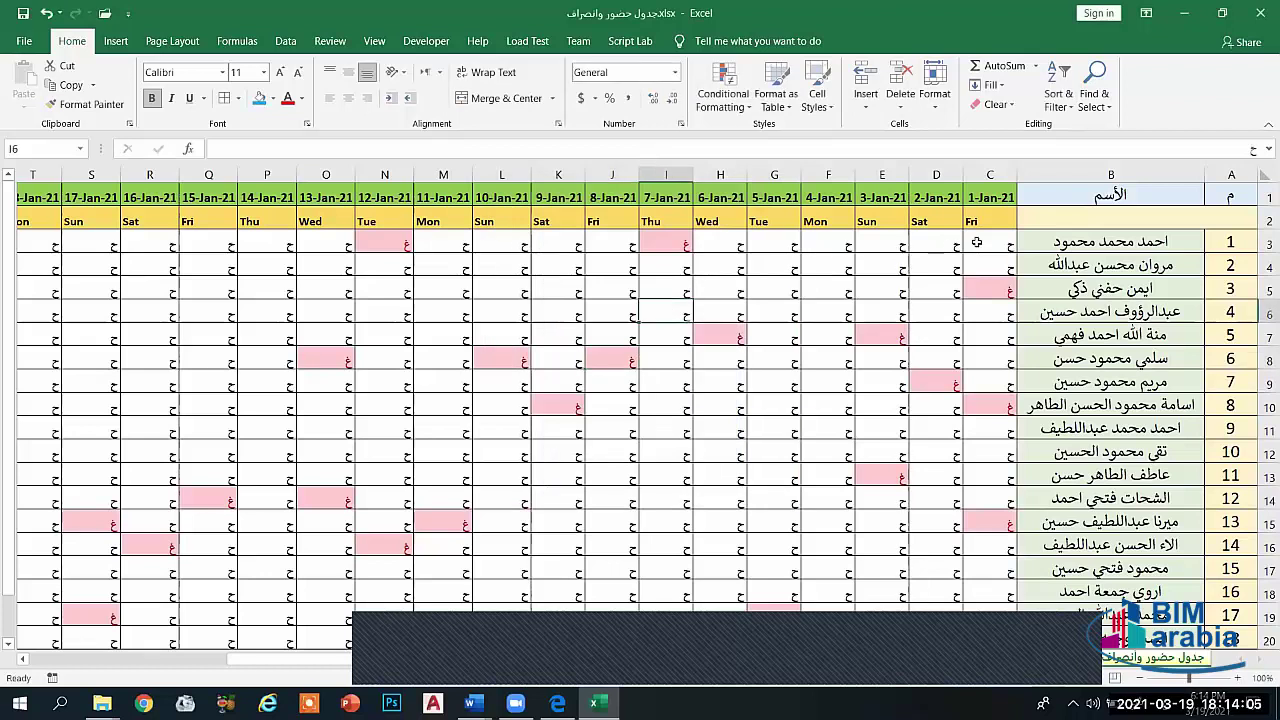
left_click_drag(976, 242, 822, 605)
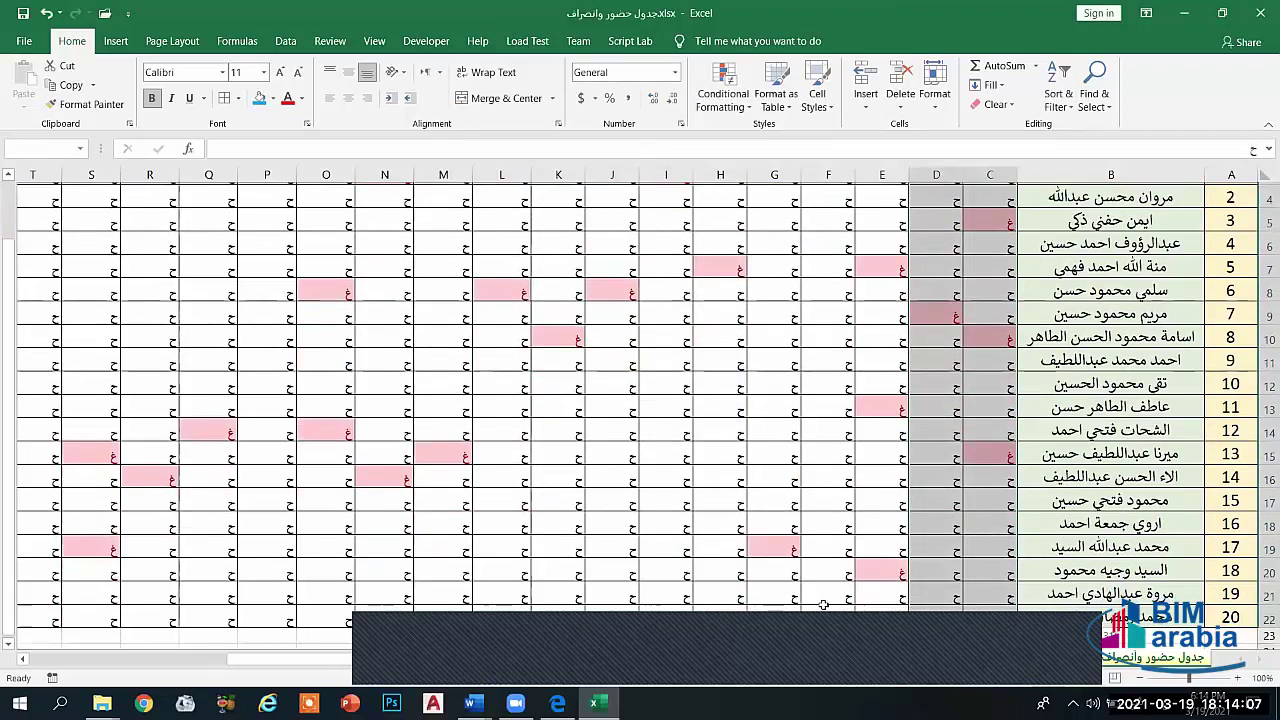
mouse_move(822, 605)
left_mouse_down()
mouse_move(750, 456)
mouse_move(774, 434)
left_mouse_up()
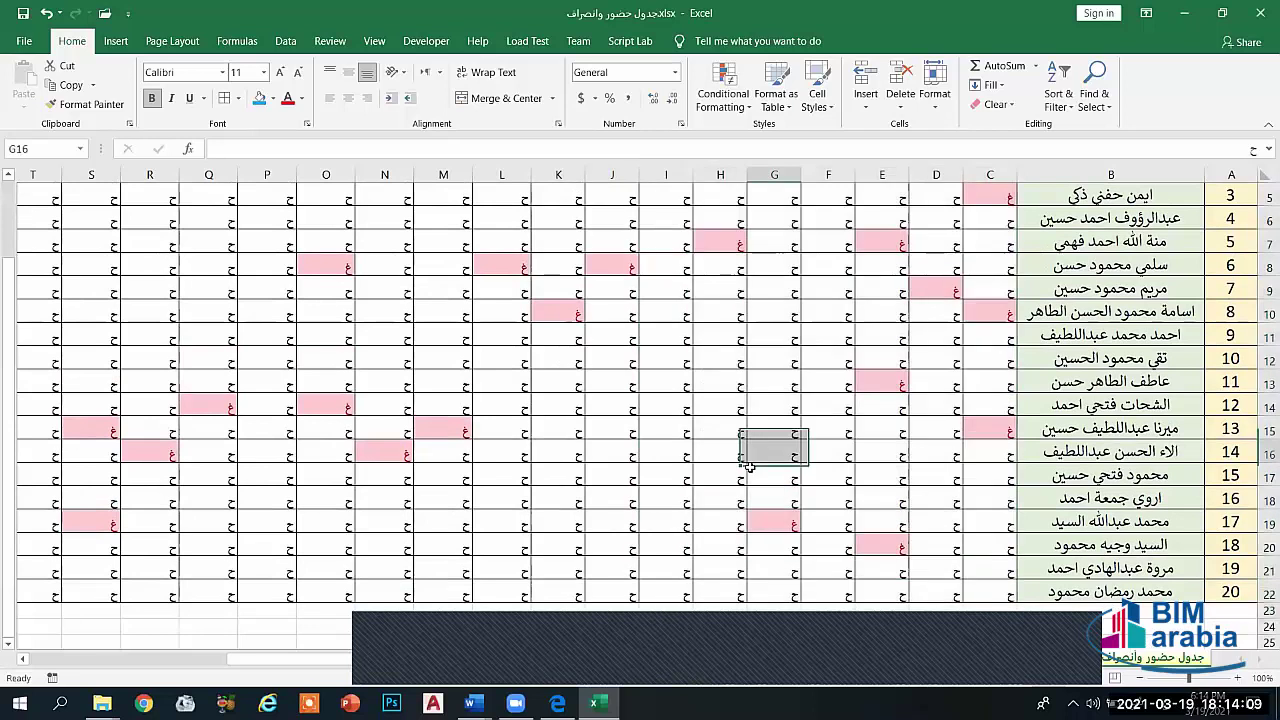
left_click(749, 463)
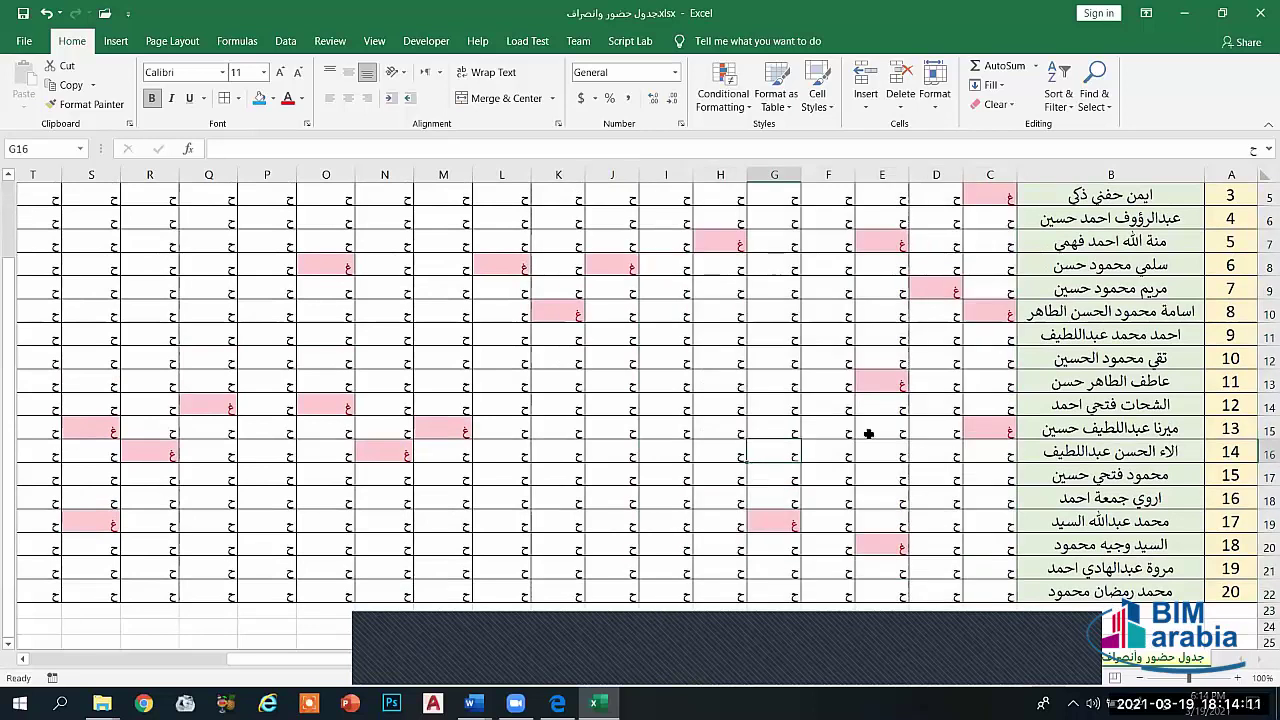
key("ctrl+Up")
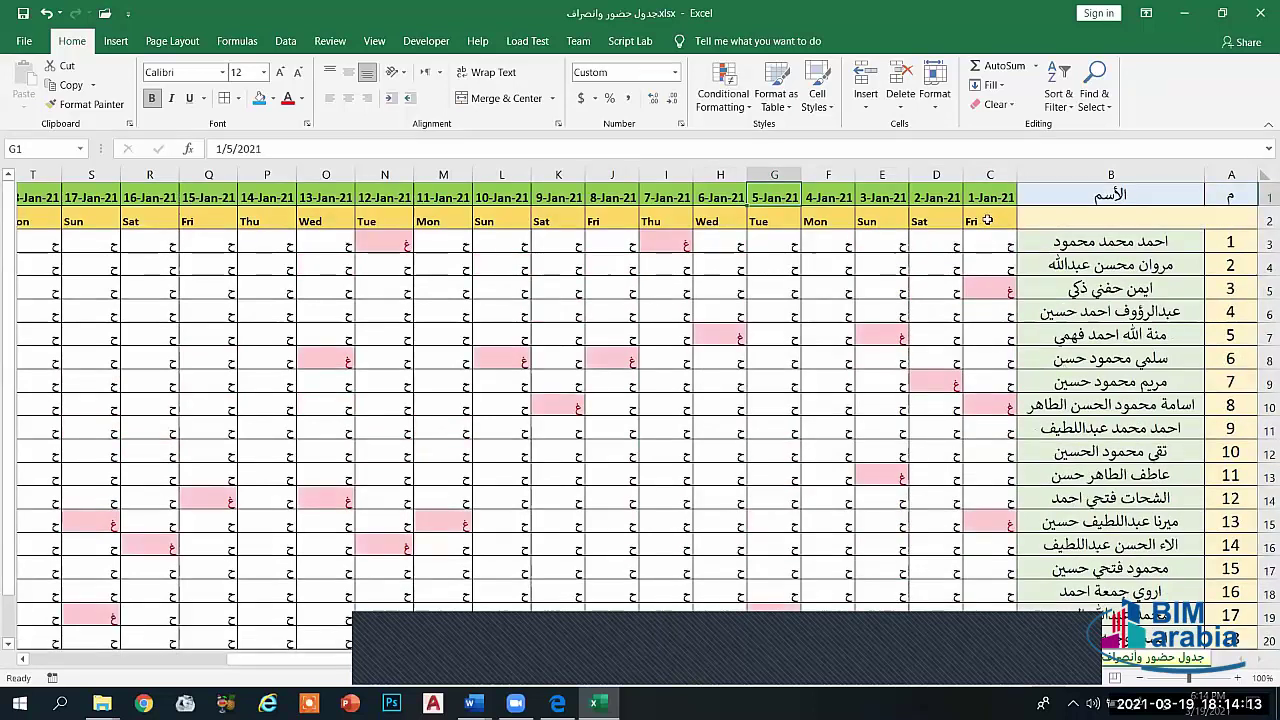
Select C2:AG22, including the day-name row and the attendance grid.
left_click_drag(995, 220, 541, 205)
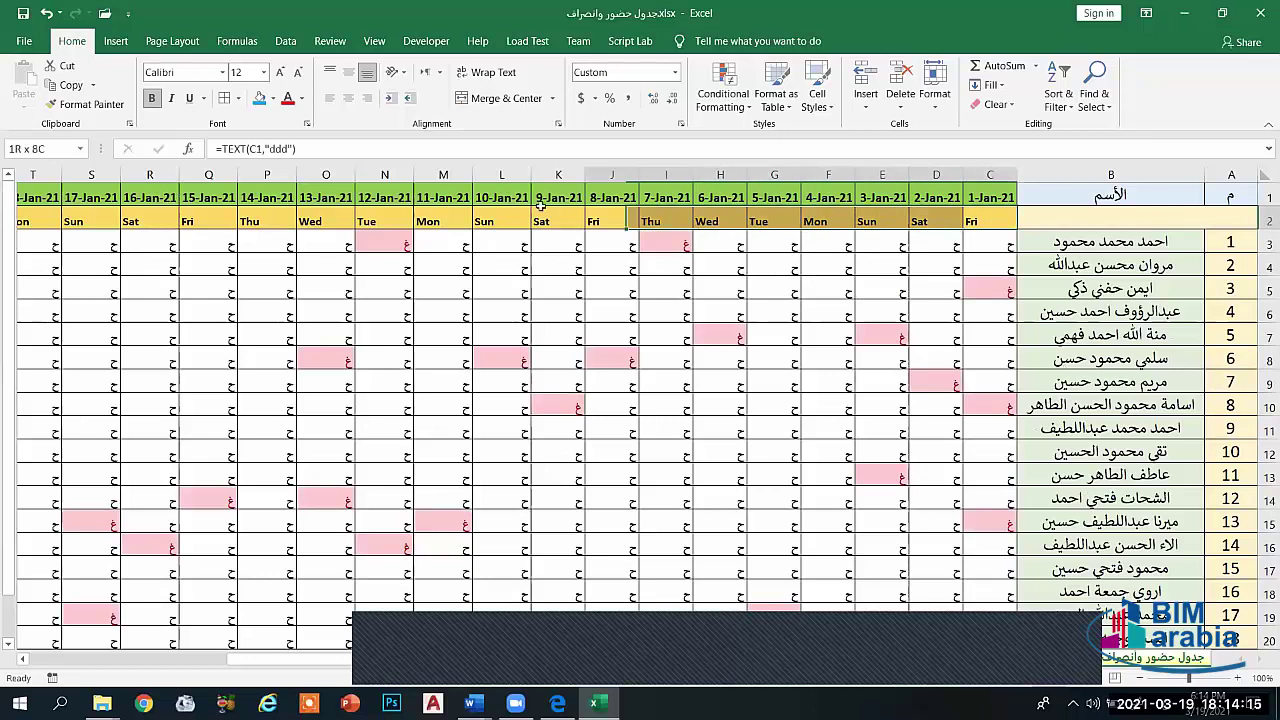
mouse_move(5, 431)
left_mouse_down()
mouse_move(161, 619)
mouse_move(262, 553)
left_mouse_up()
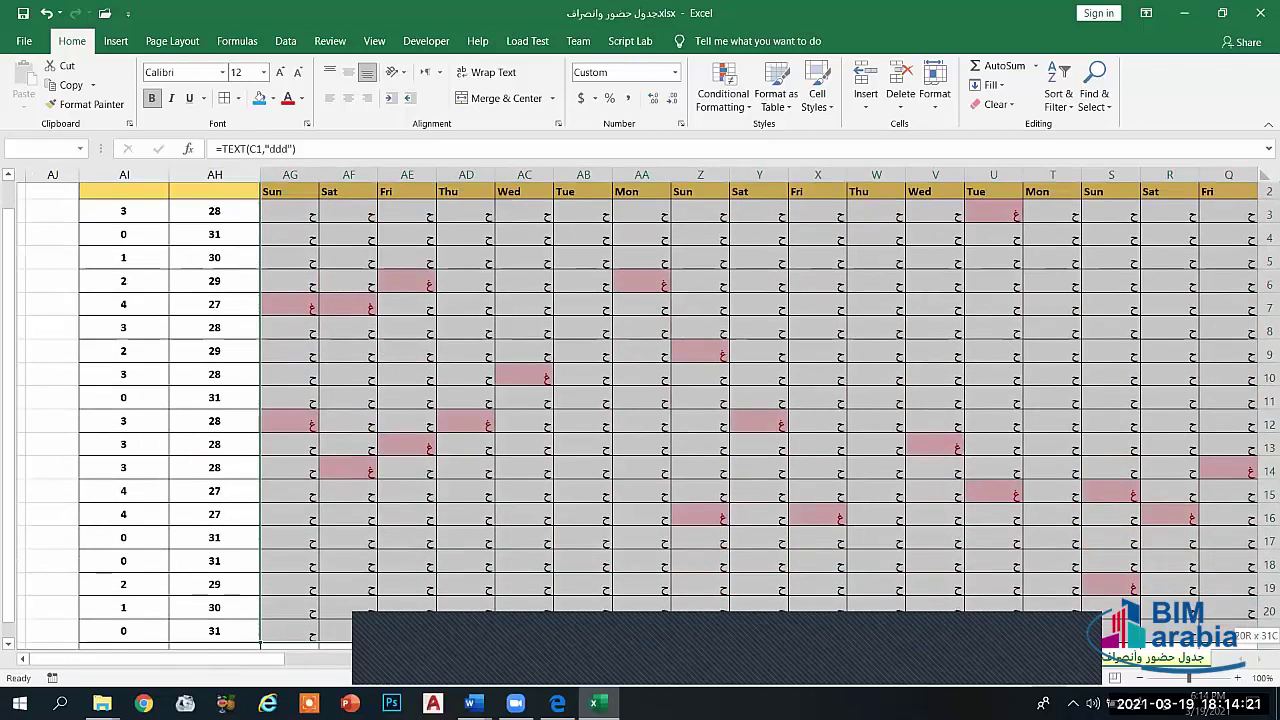
mouse_move(262, 553)
left_mouse_down()
mouse_move(296, 541)
mouse_move(290, 568)
left_mouse_up()
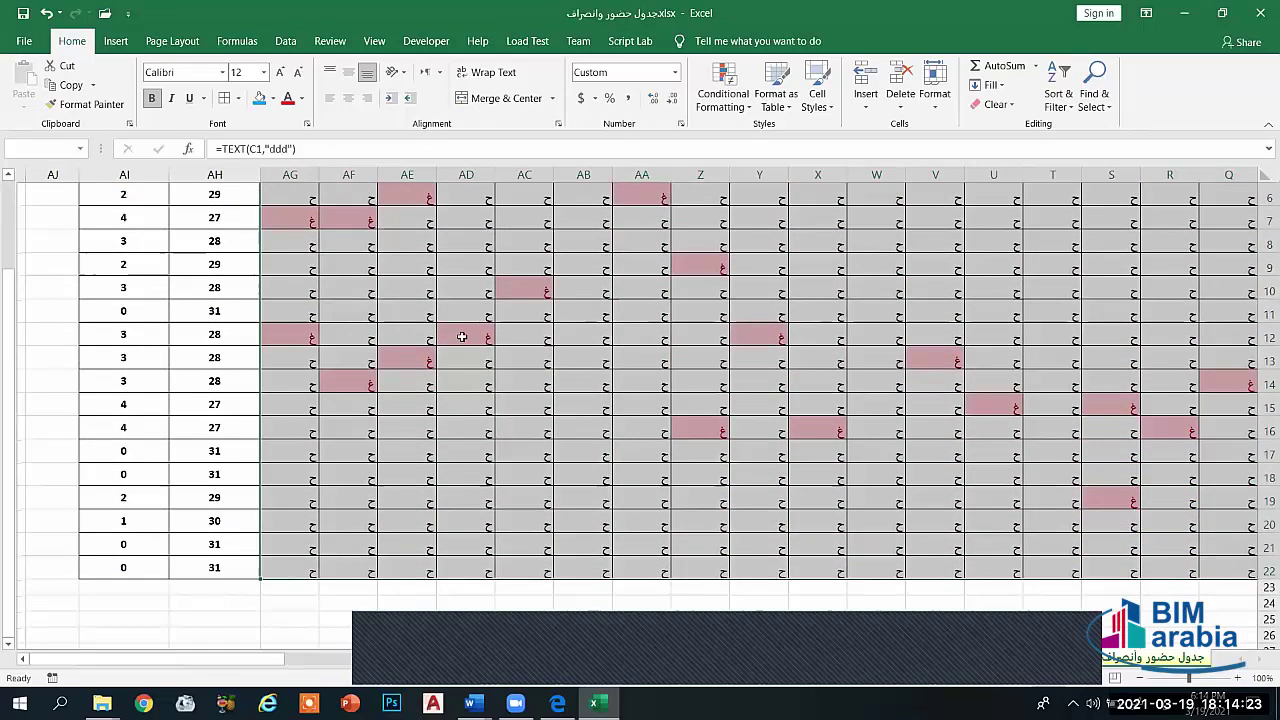
Start a formula-based conditional rule, then cancel it and leave one cell active.
left_click(739, 91)
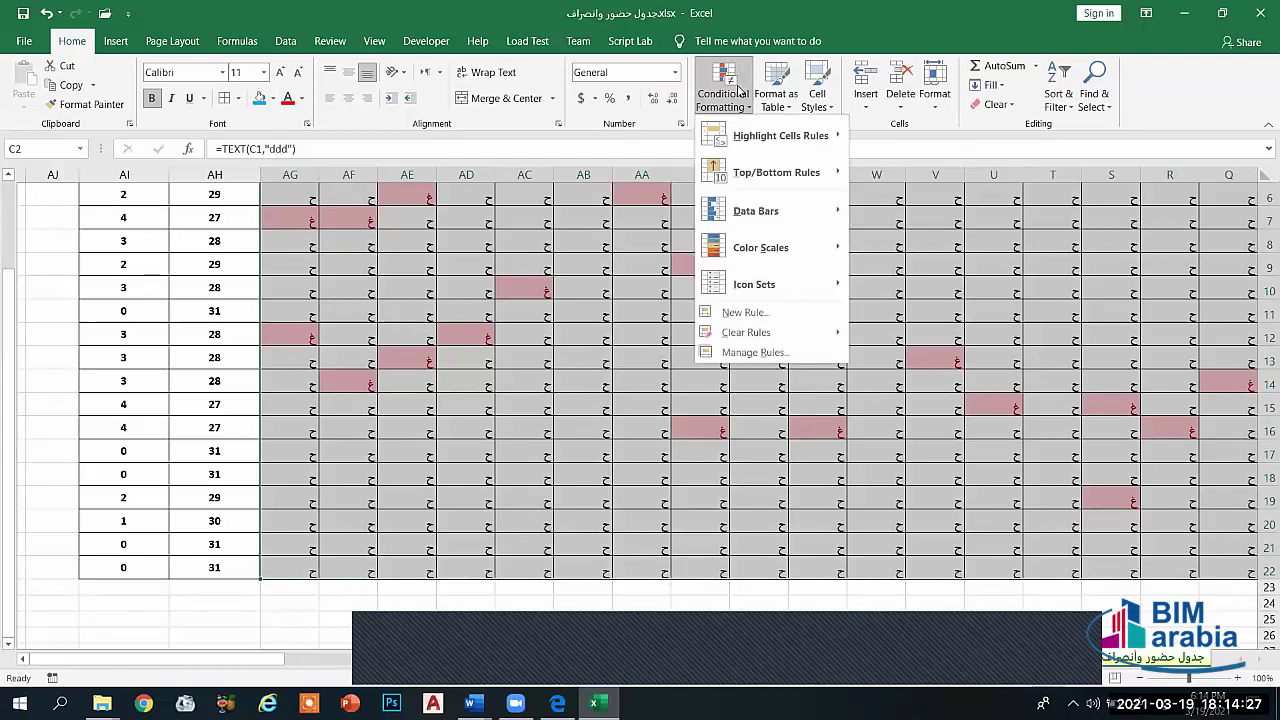
left_click(742, 313)
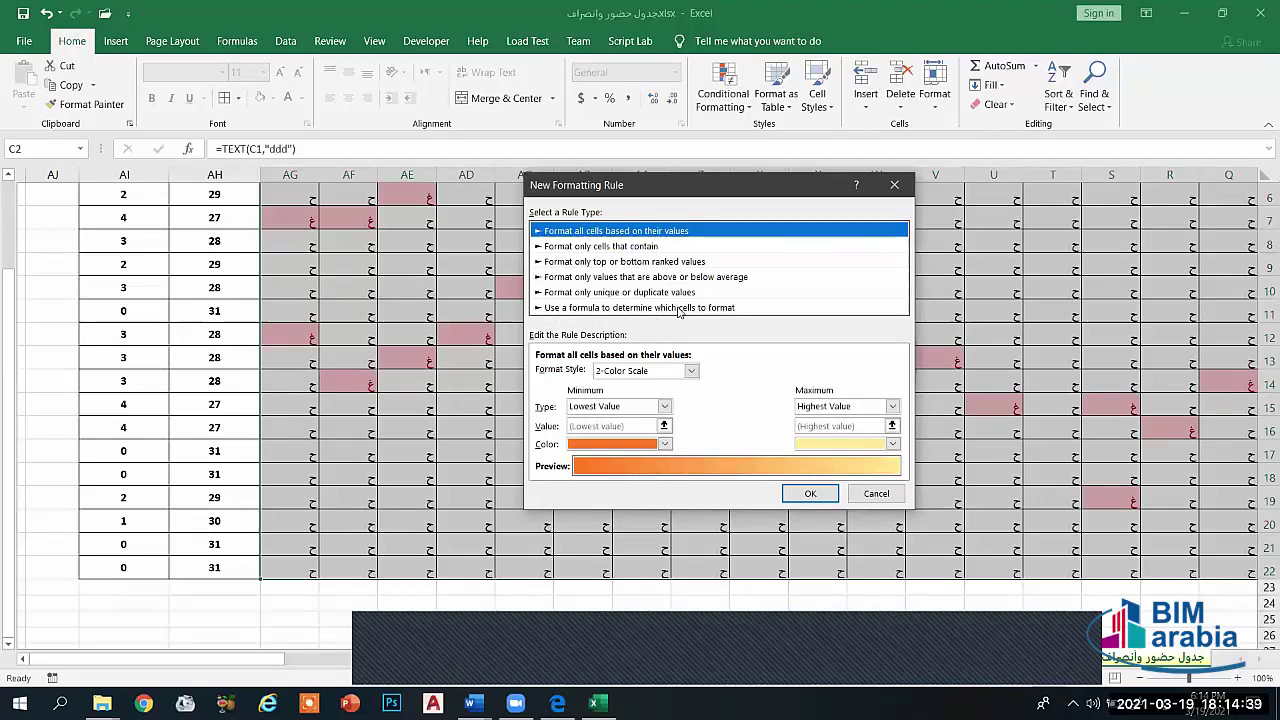
left_click(678, 311)
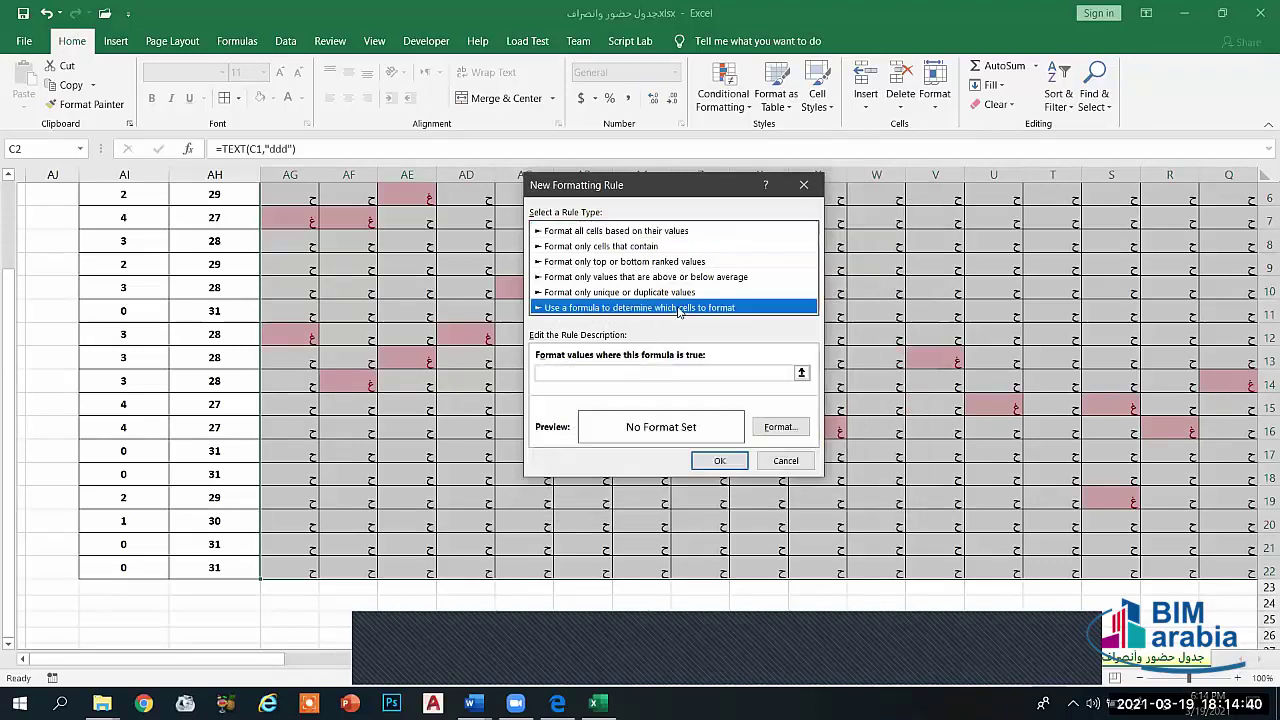
left_click(595, 376)
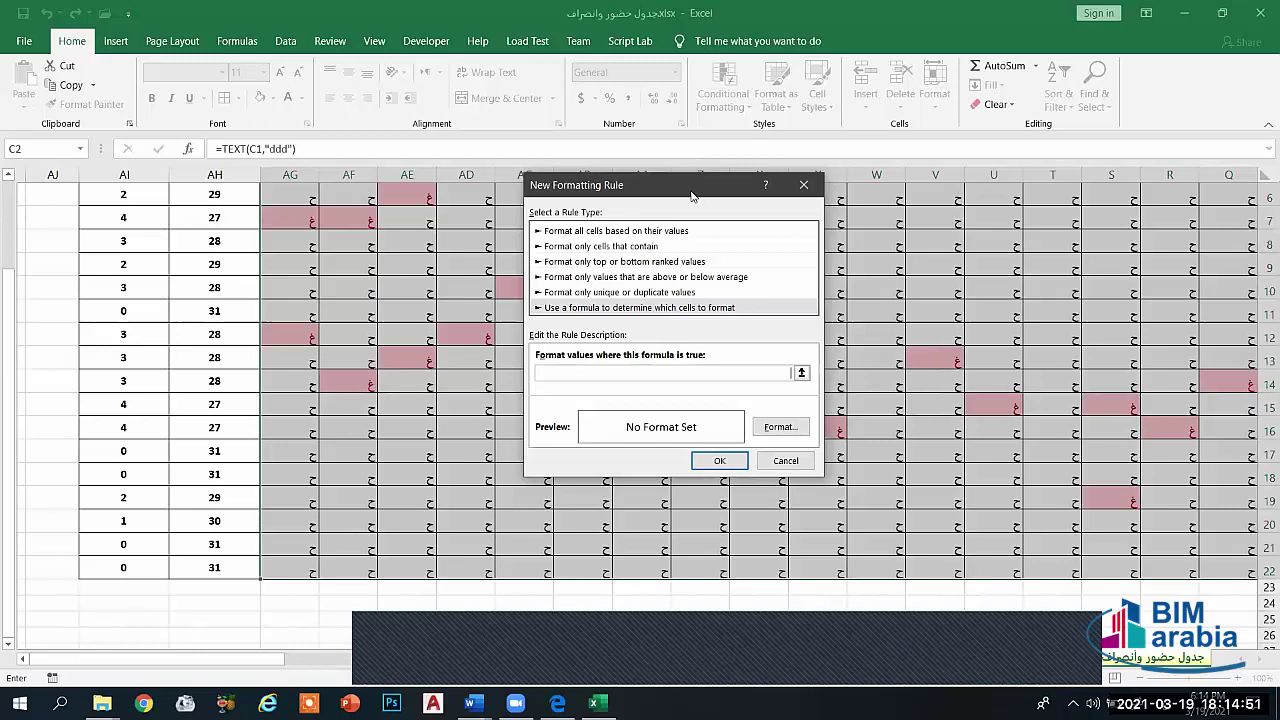
left_click_drag(620, 192, 546, 192)
key("Escape")
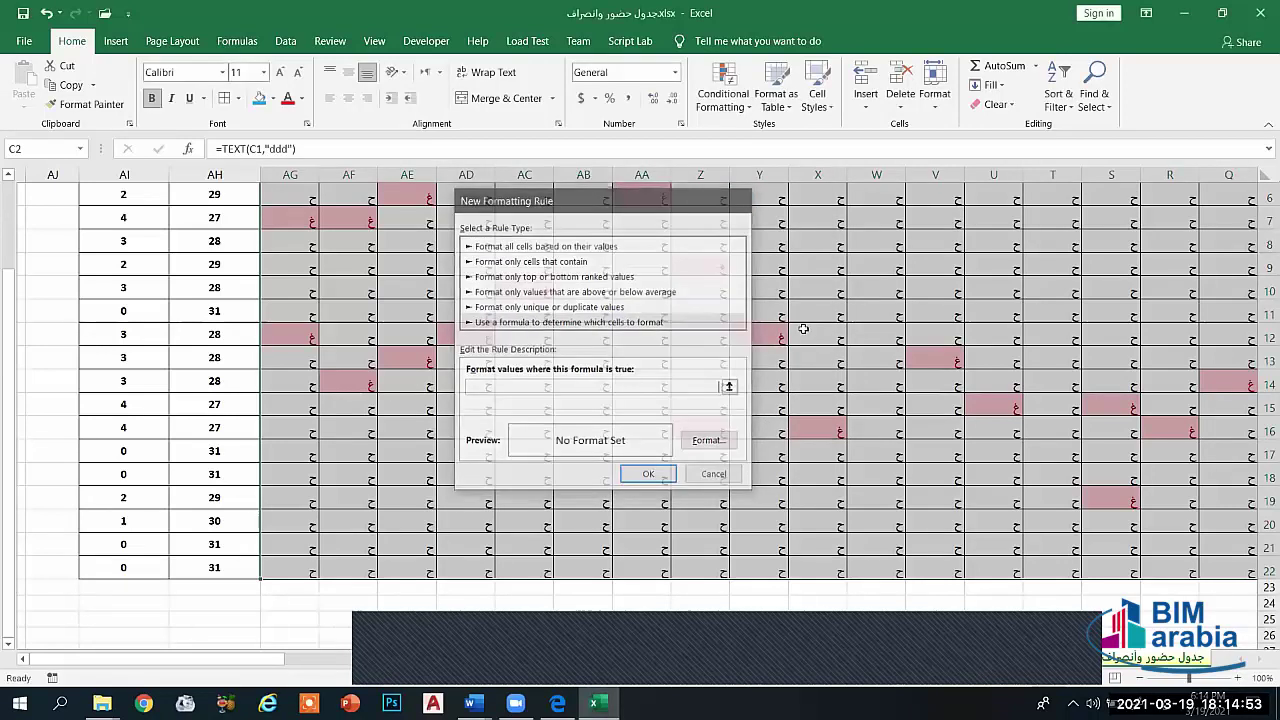
left_click(817, 334)
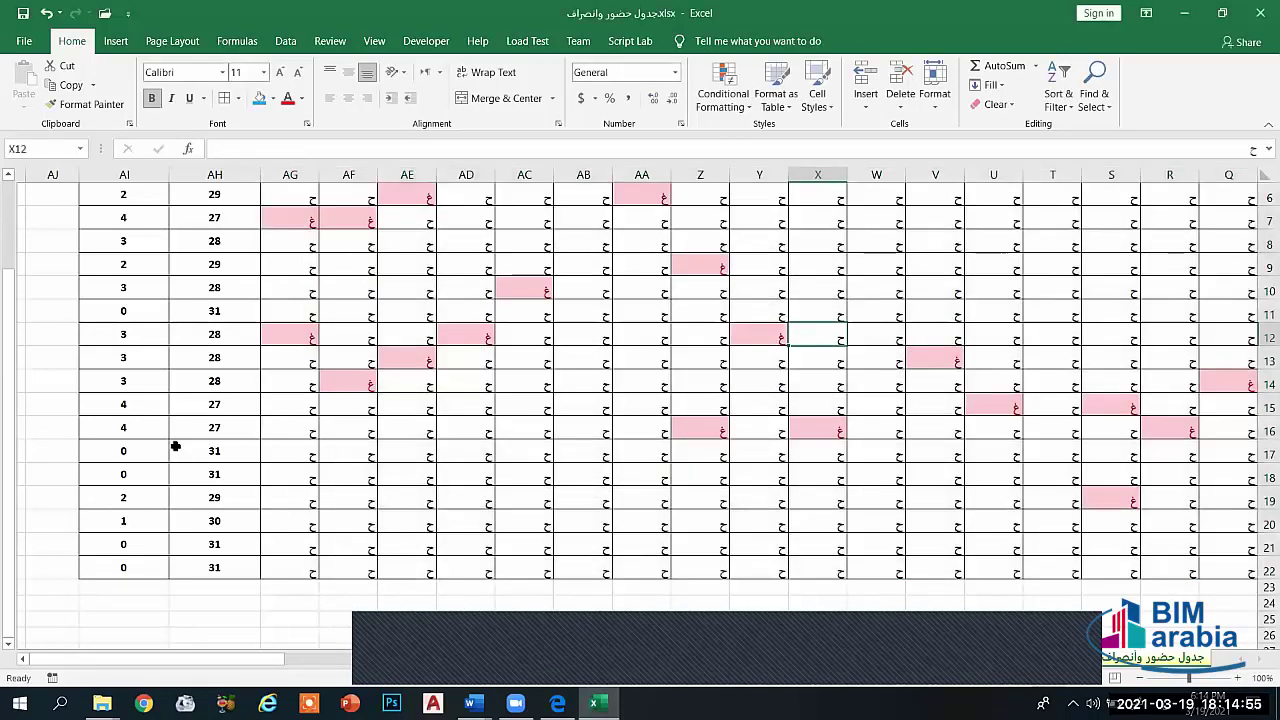
Start a new formula-based rule and clear the first range reference from its formula.
left_click_drag(13, 416, 13, 395)
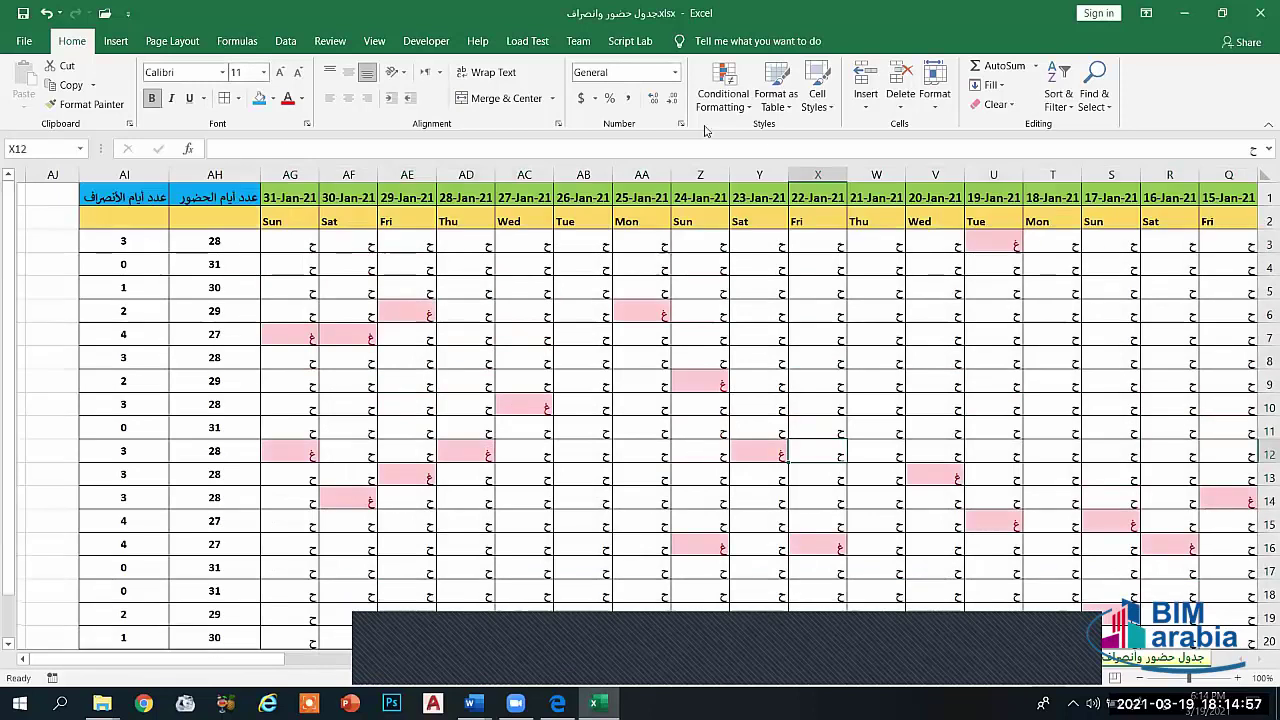
left_click(722, 80)
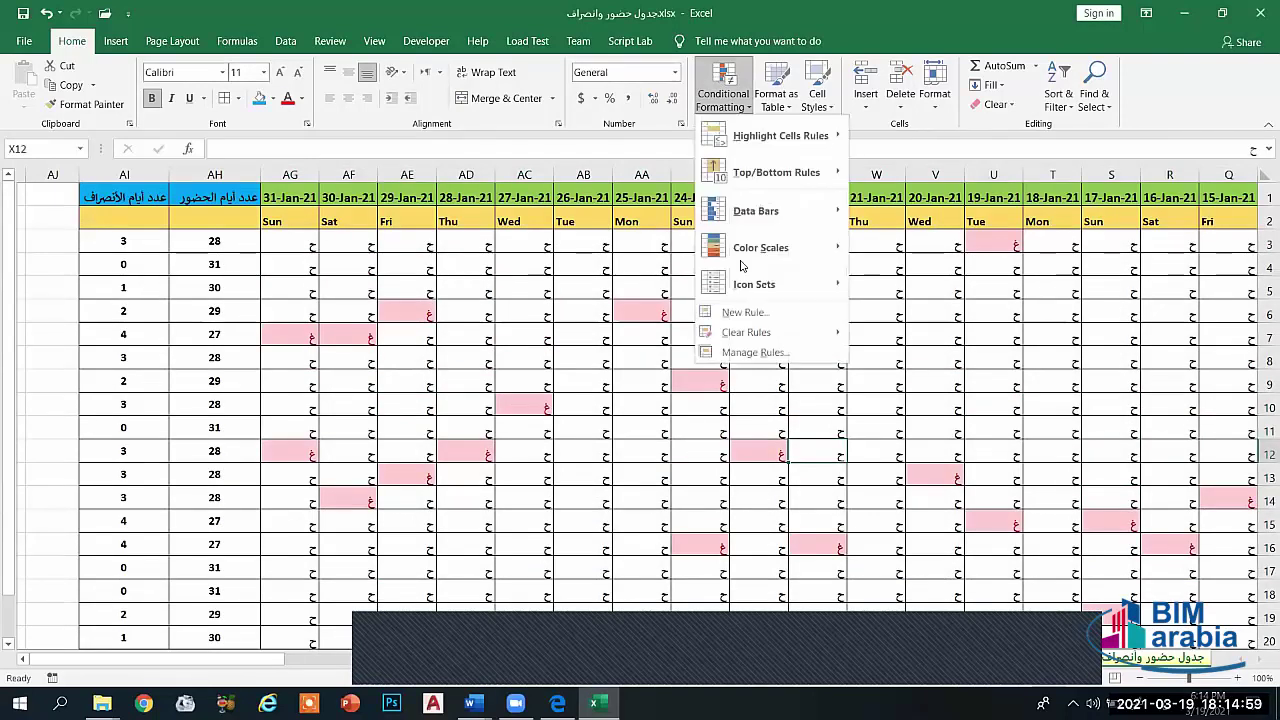
left_click(742, 312)
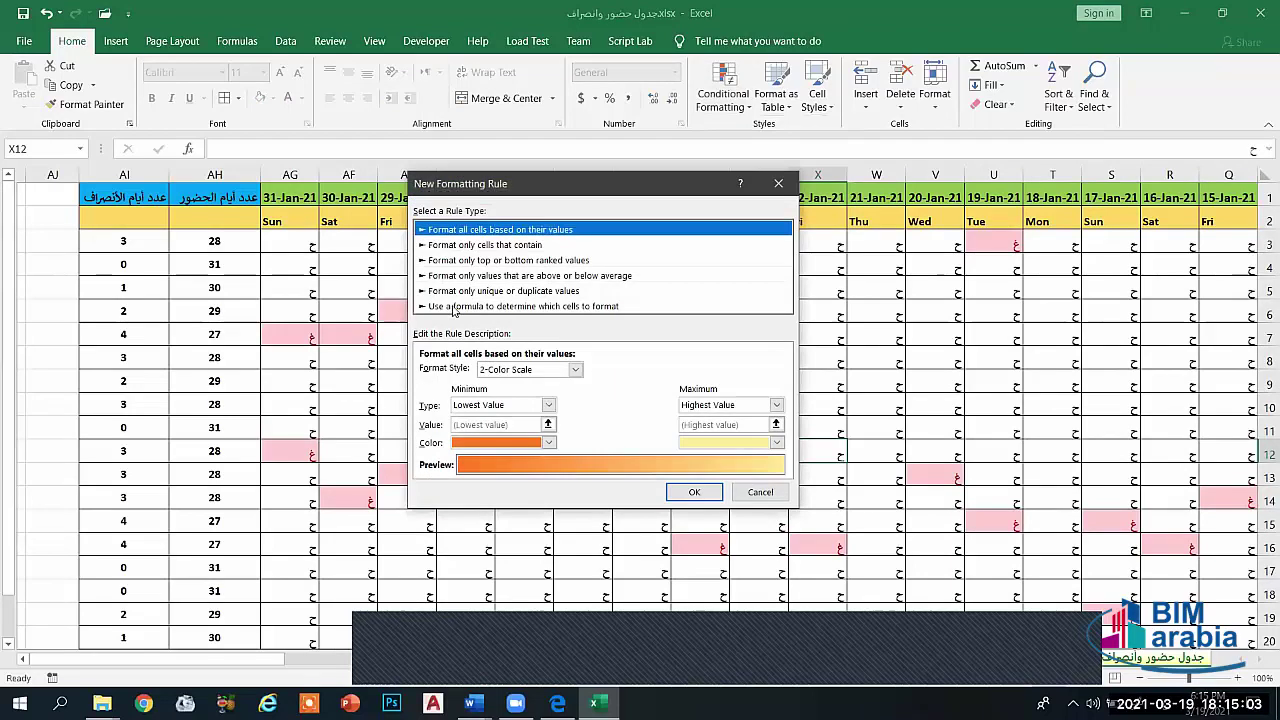
left_click(457, 307)
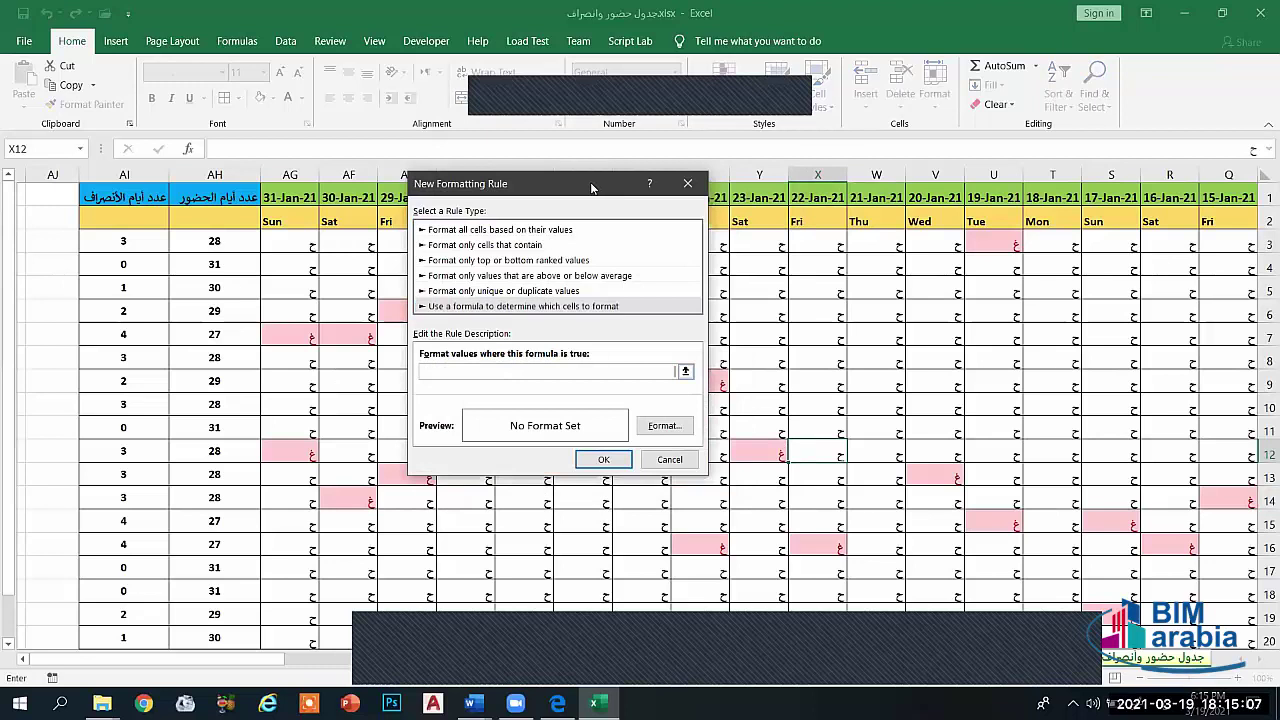
left_click_drag(593, 180, 332, 213)
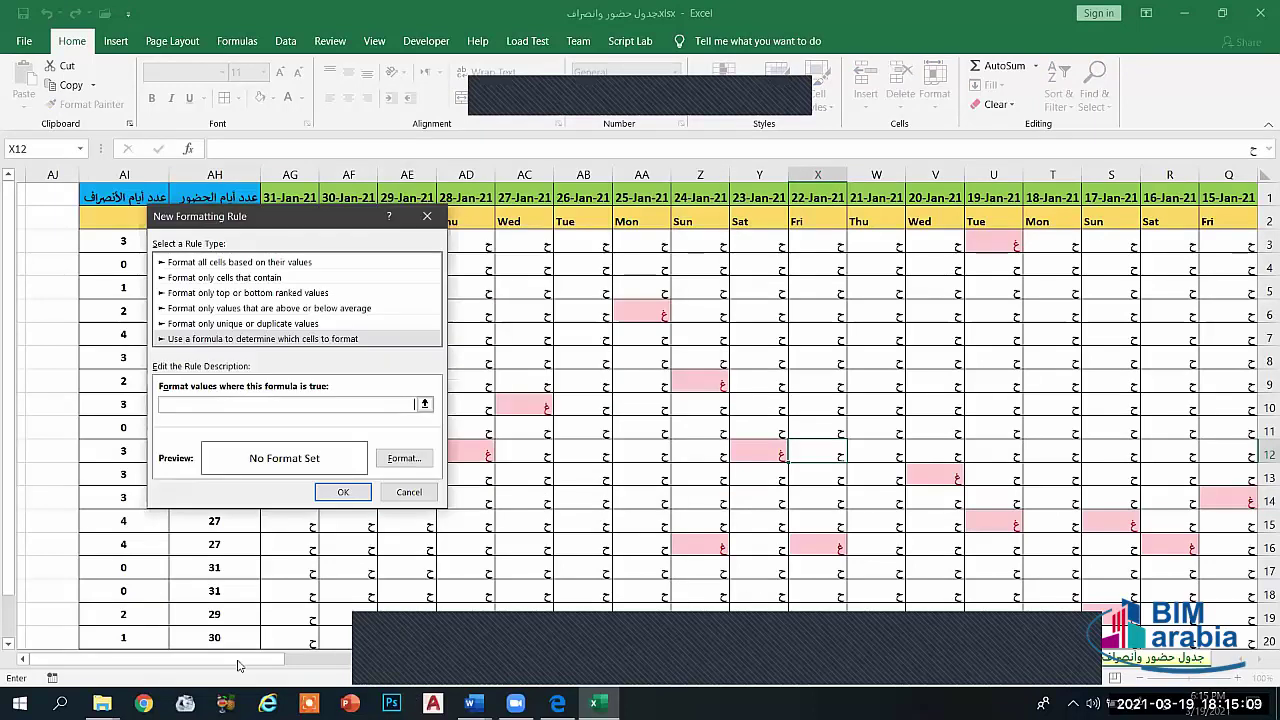
left_click_drag(238, 665, 400, 662)
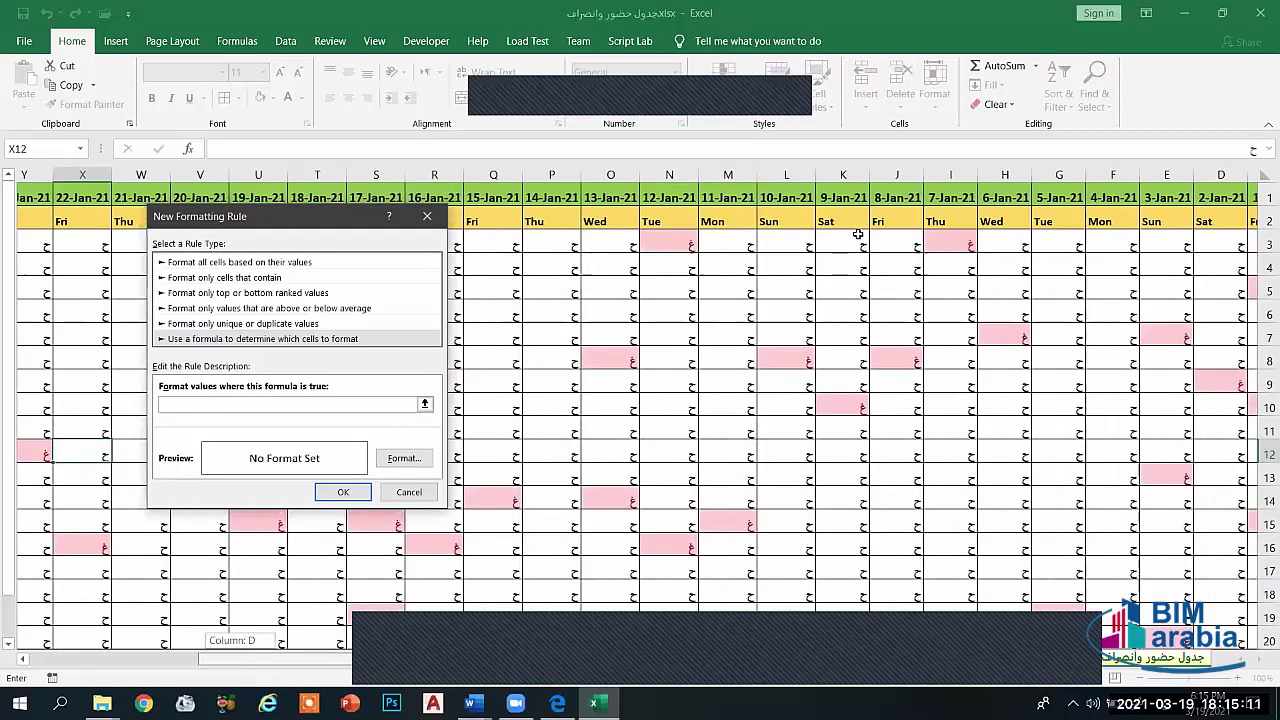
left_click_drag(858, 234, 1044, 204)
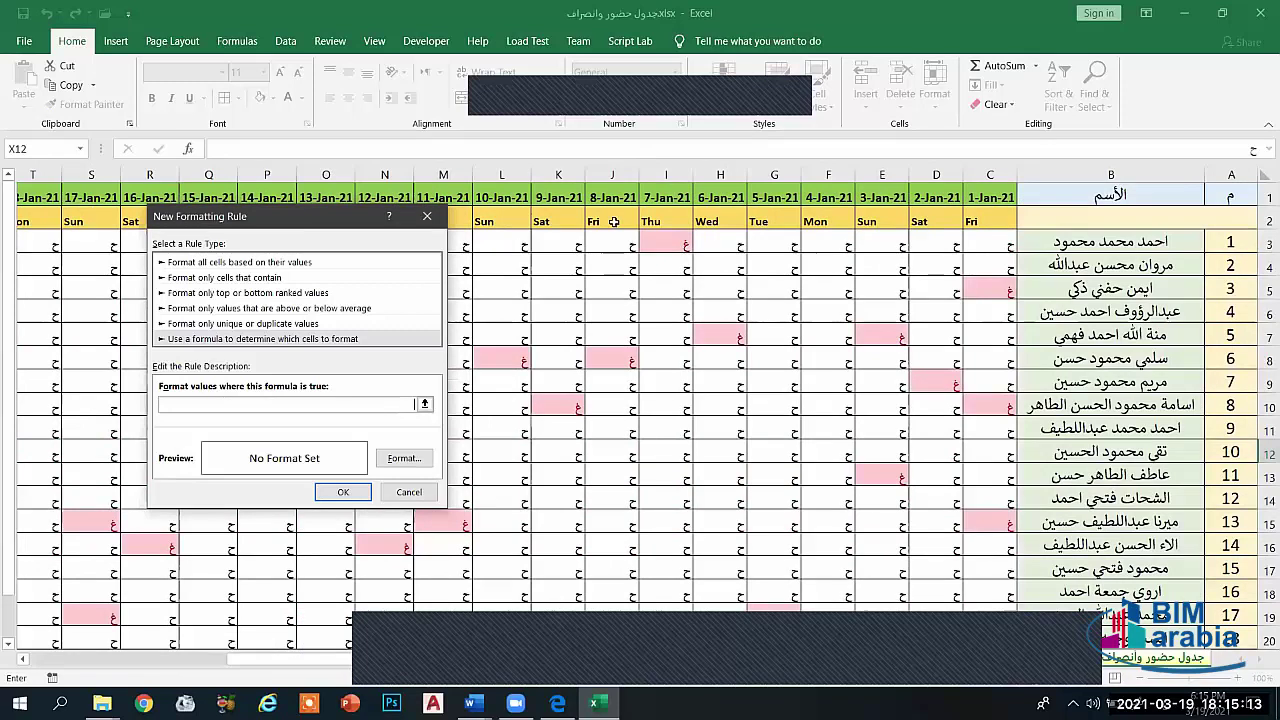
mouse_move(28, 243)
left_mouse_down()
mouse_move(5, 244)
mouse_move(299, 361)
left_mouse_up()
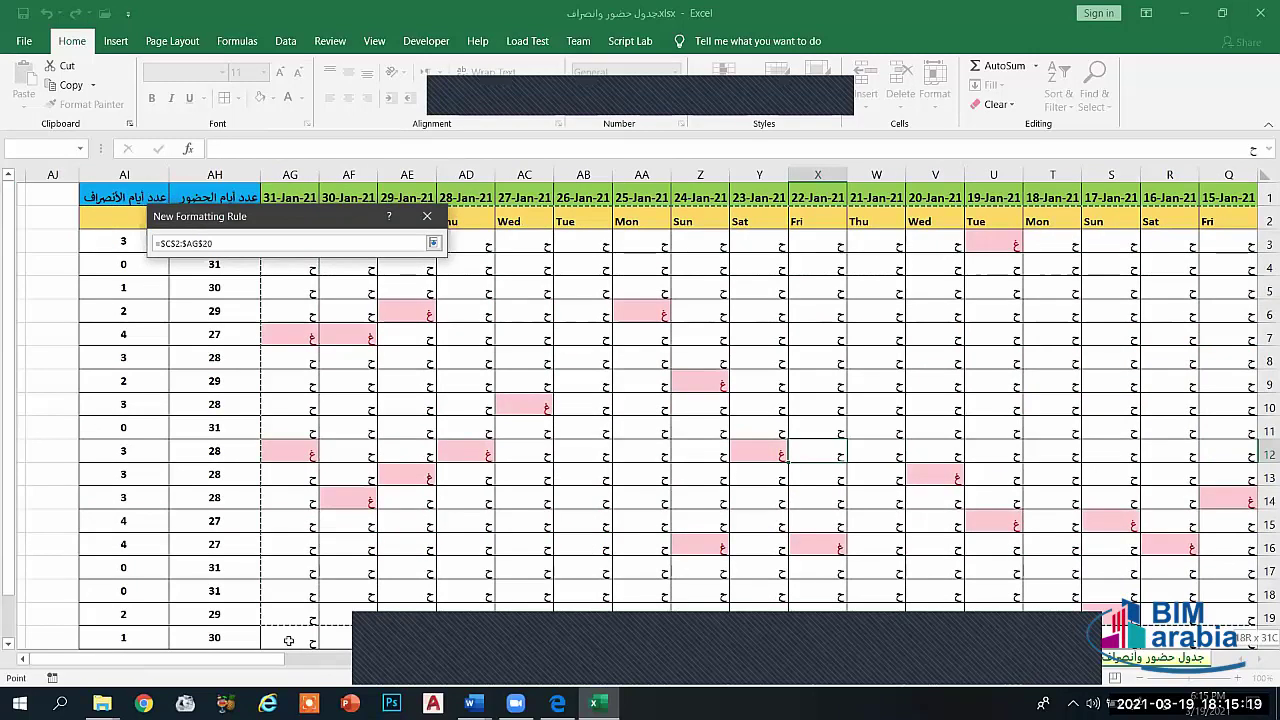
mouse_move(299, 361)
left_mouse_down()
mouse_move(288, 648)
mouse_move(306, 591)
left_mouse_up()
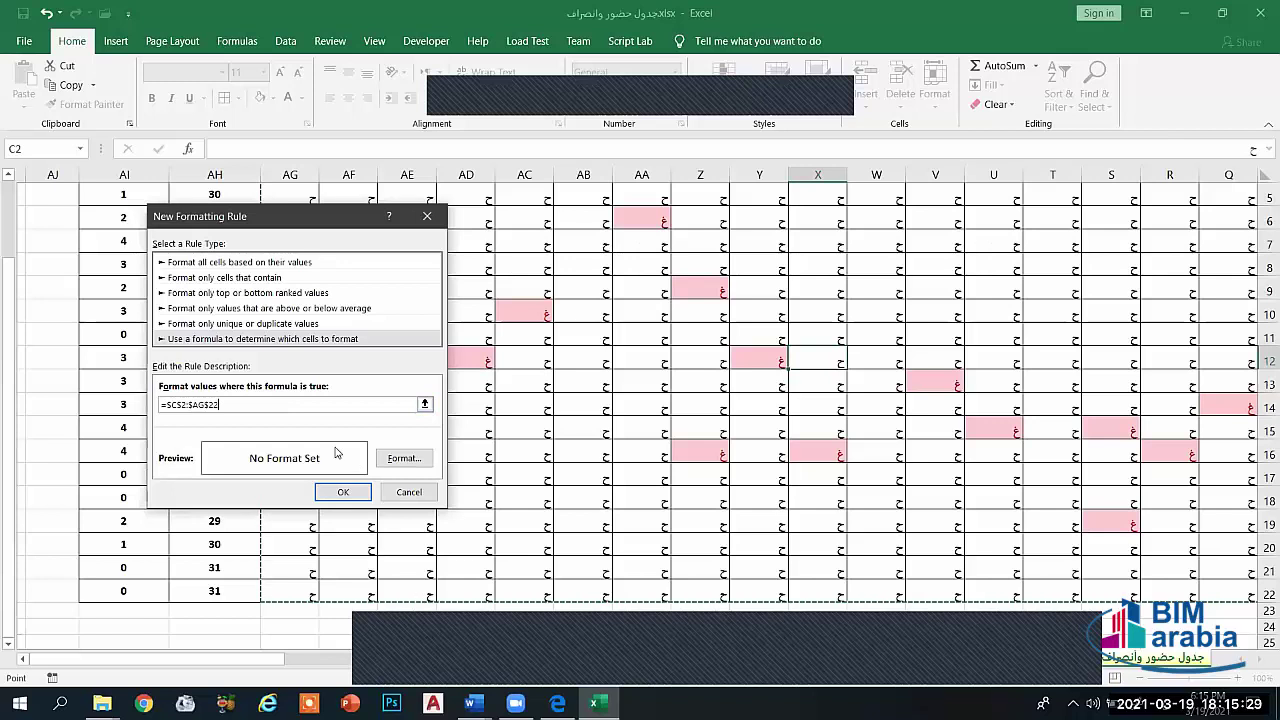
key("BackSpace")
key("BackSpace")
key("BackSpace")
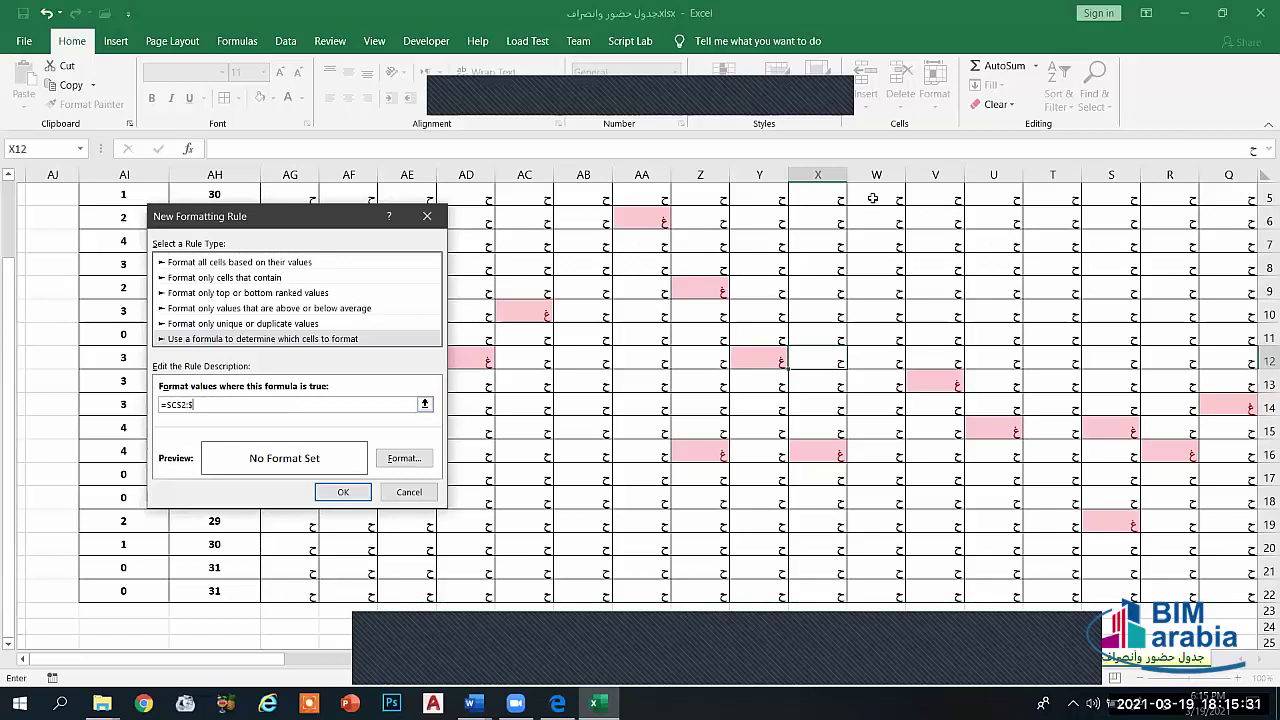
key("BackSpace")
key("BackSpace")
key("BackSpace")
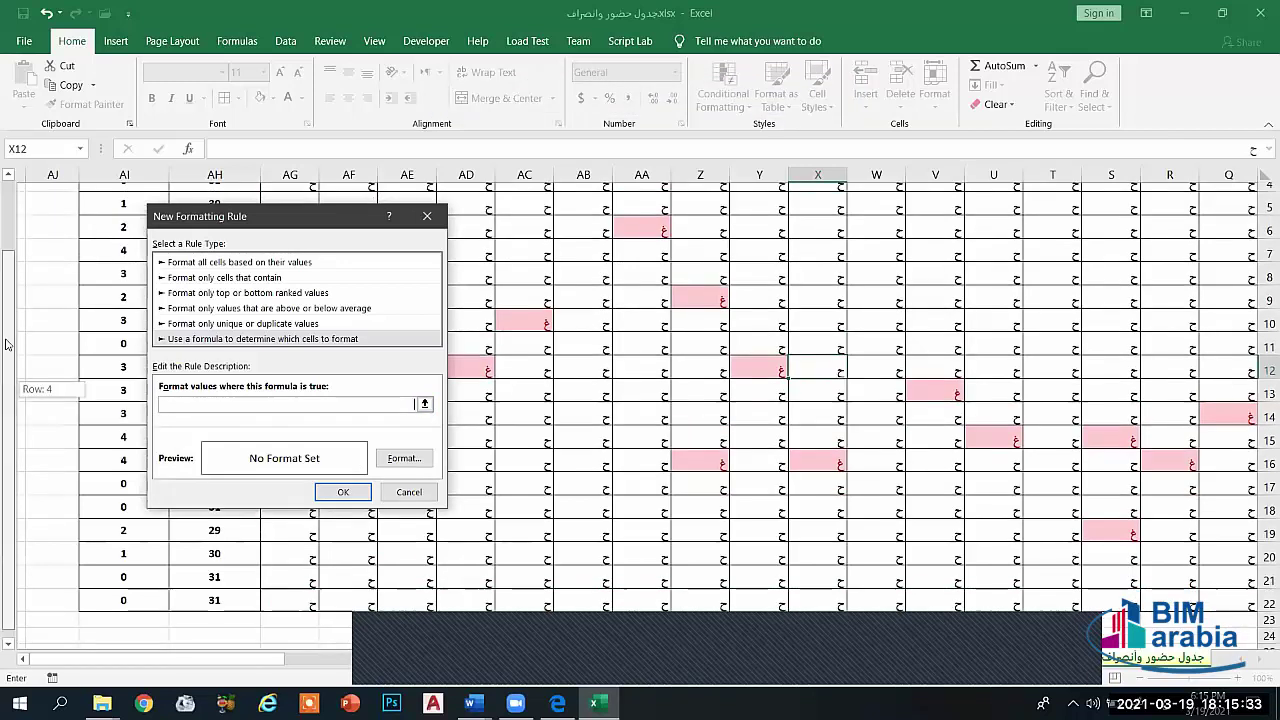
Set the rule formula to =C$2:$AG$2="Fri" with no format and confirm it.
left_click_drag(8, 387, 8, 372)
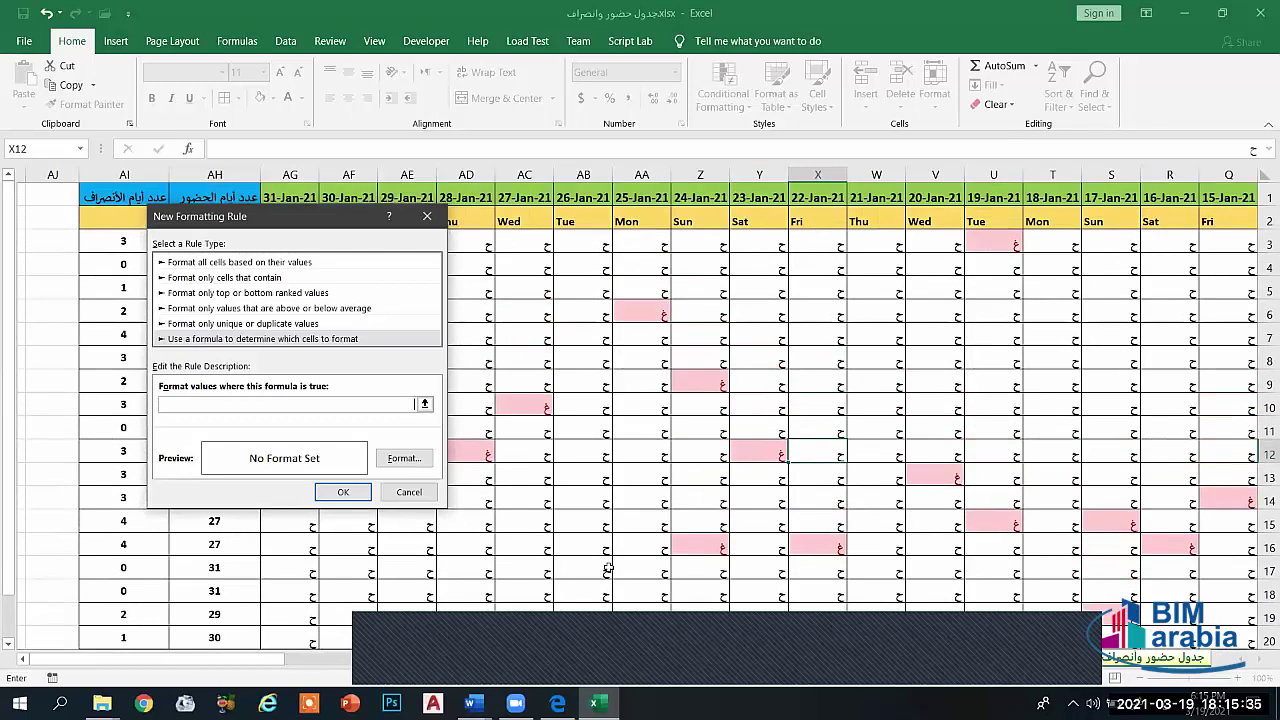
left_click_drag(210, 659, 486, 655)
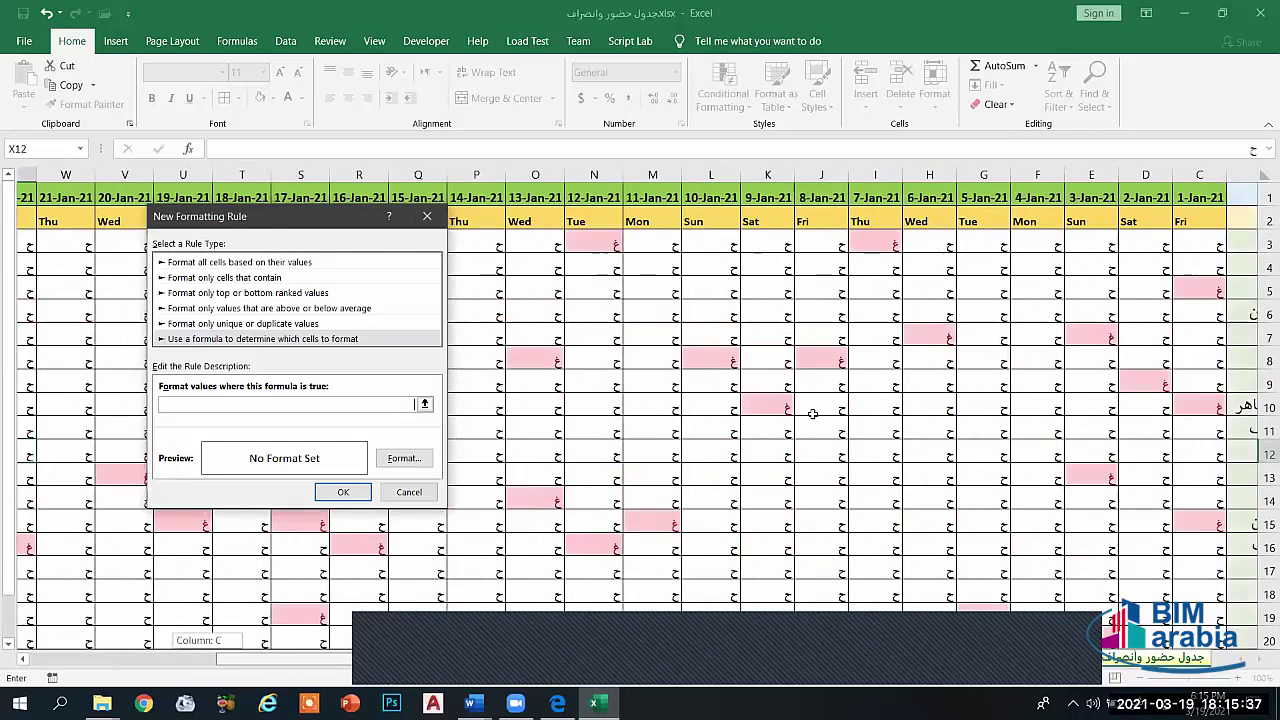
mouse_move(988, 218)
left_mouse_down()
mouse_move(715, 231)
mouse_move(5, 213)
mouse_move(199, 228)
left_mouse_up()
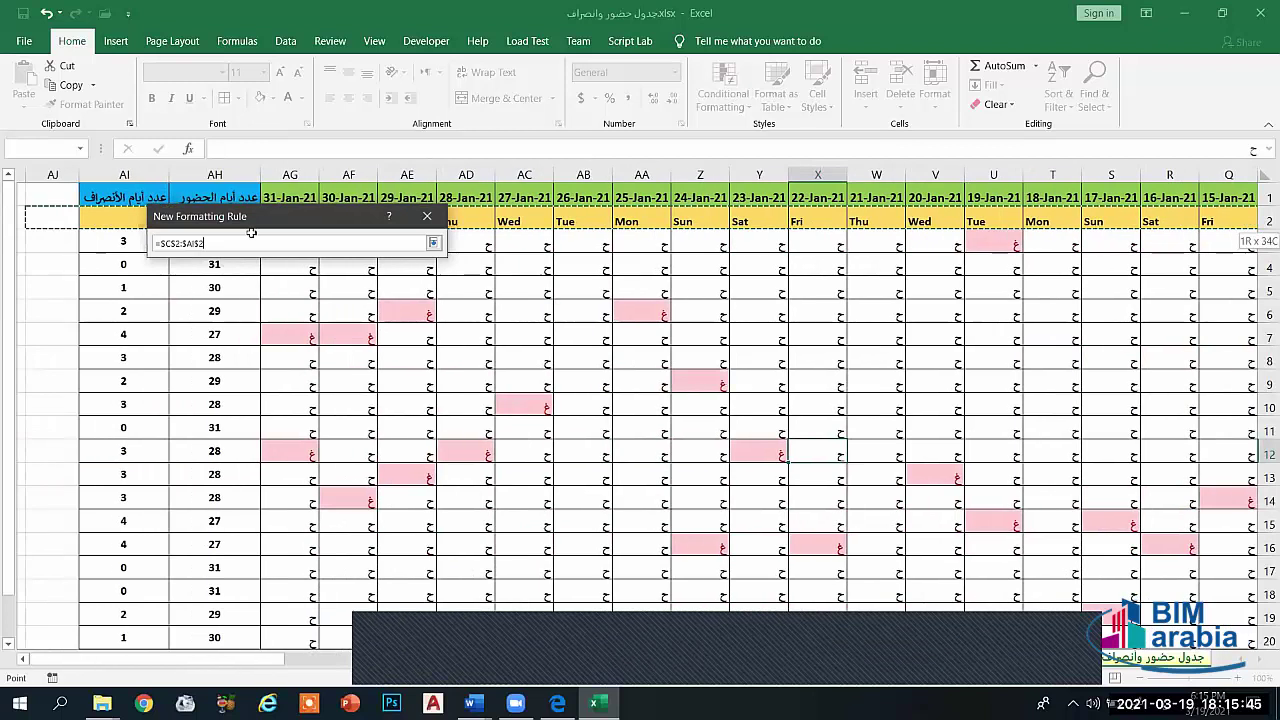
left_click_drag(276, 224, 282, 226)
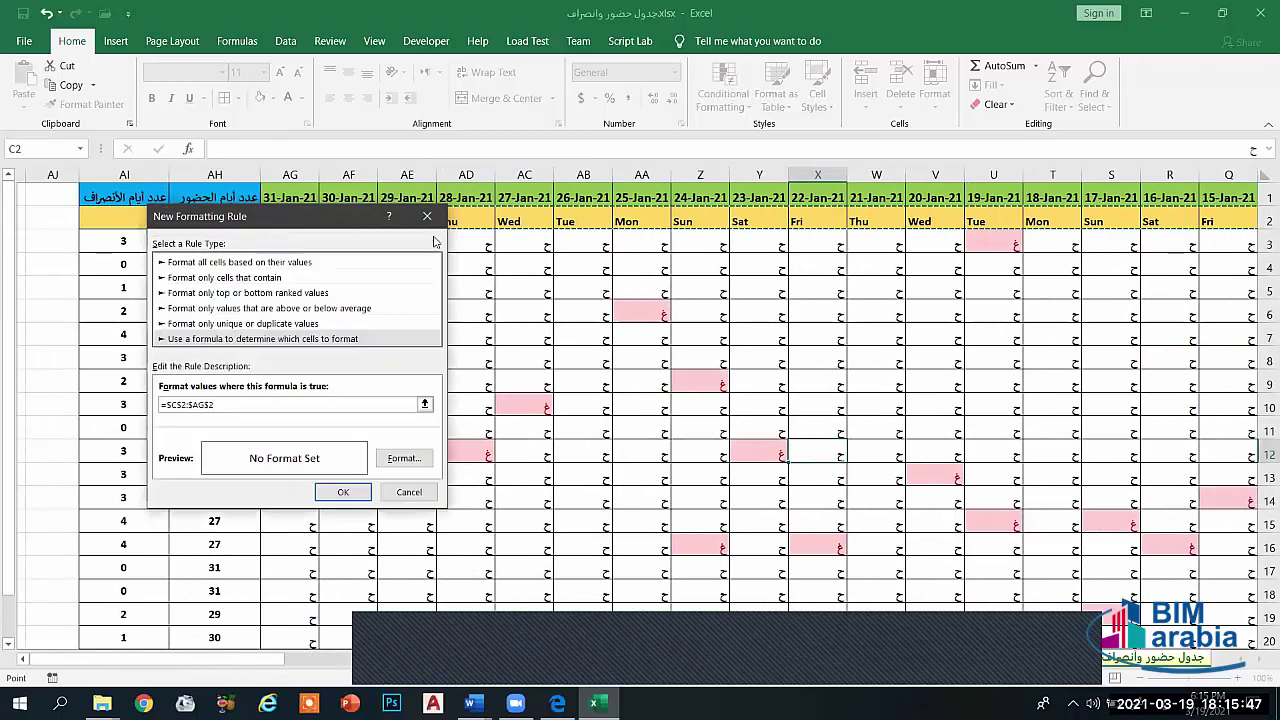
left_click(331, 422)
key("BackSpace")
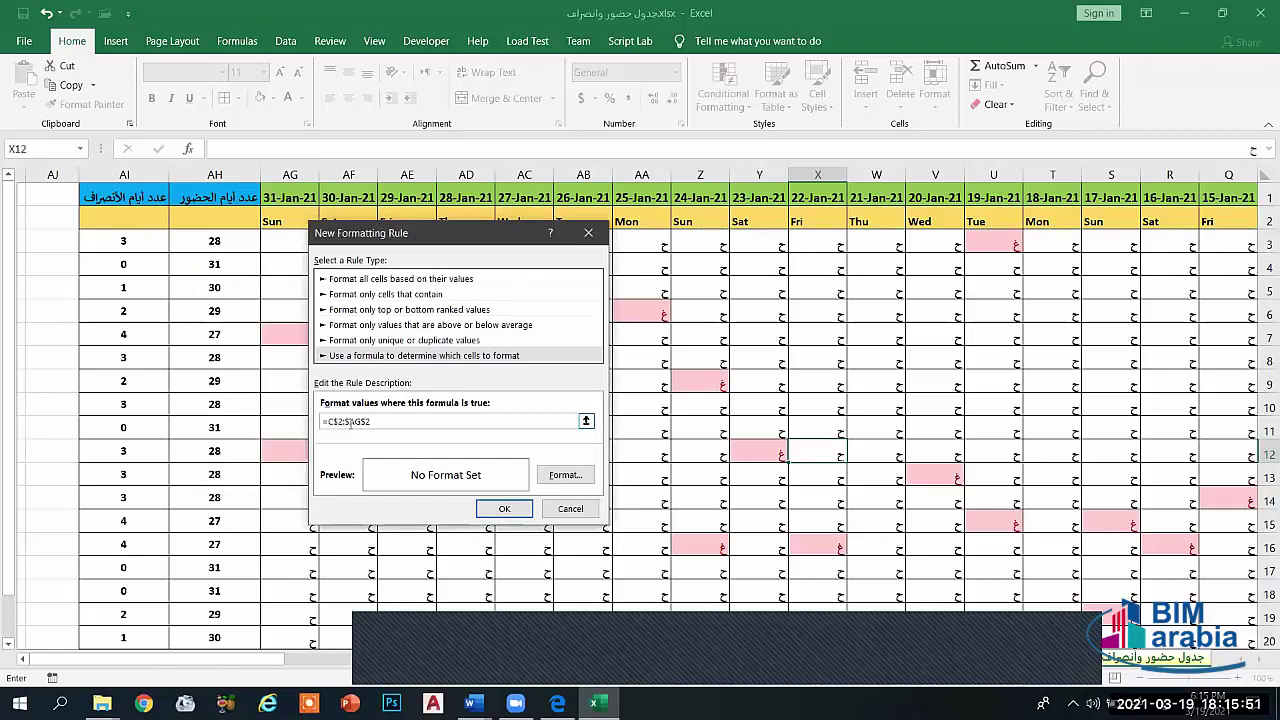
type("=\"F")
type("ri")
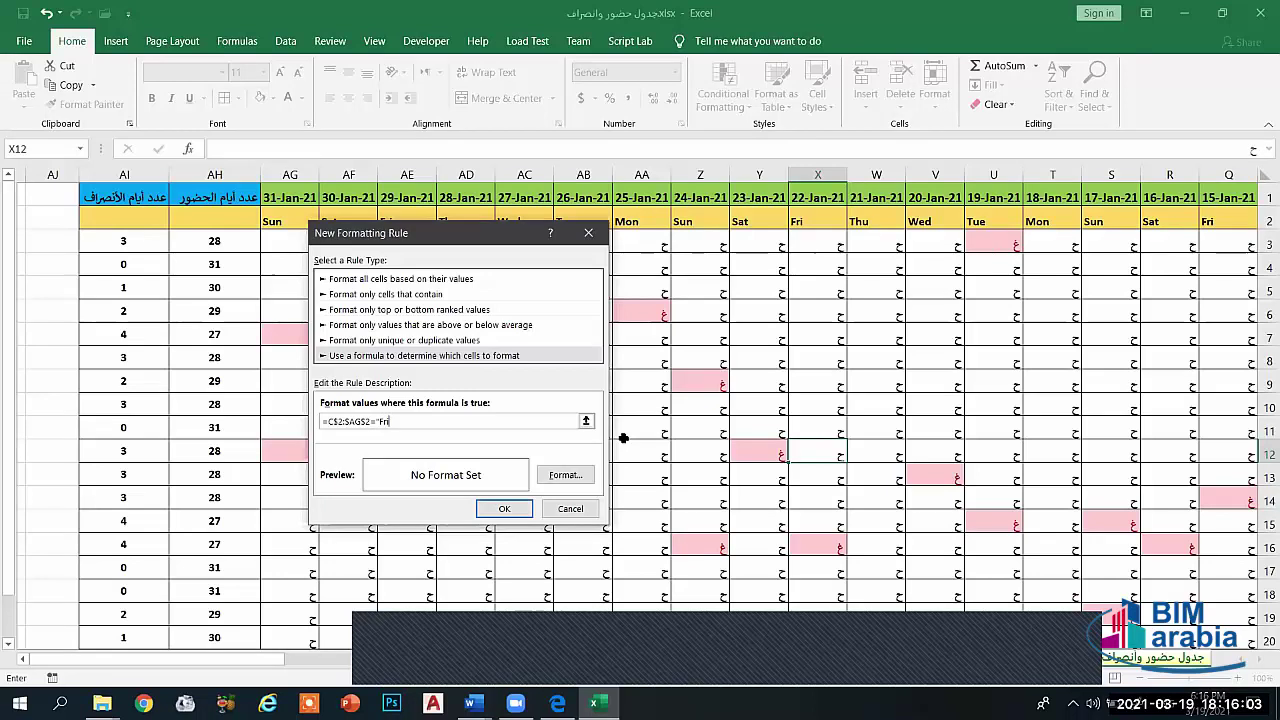
left_click(504, 508)
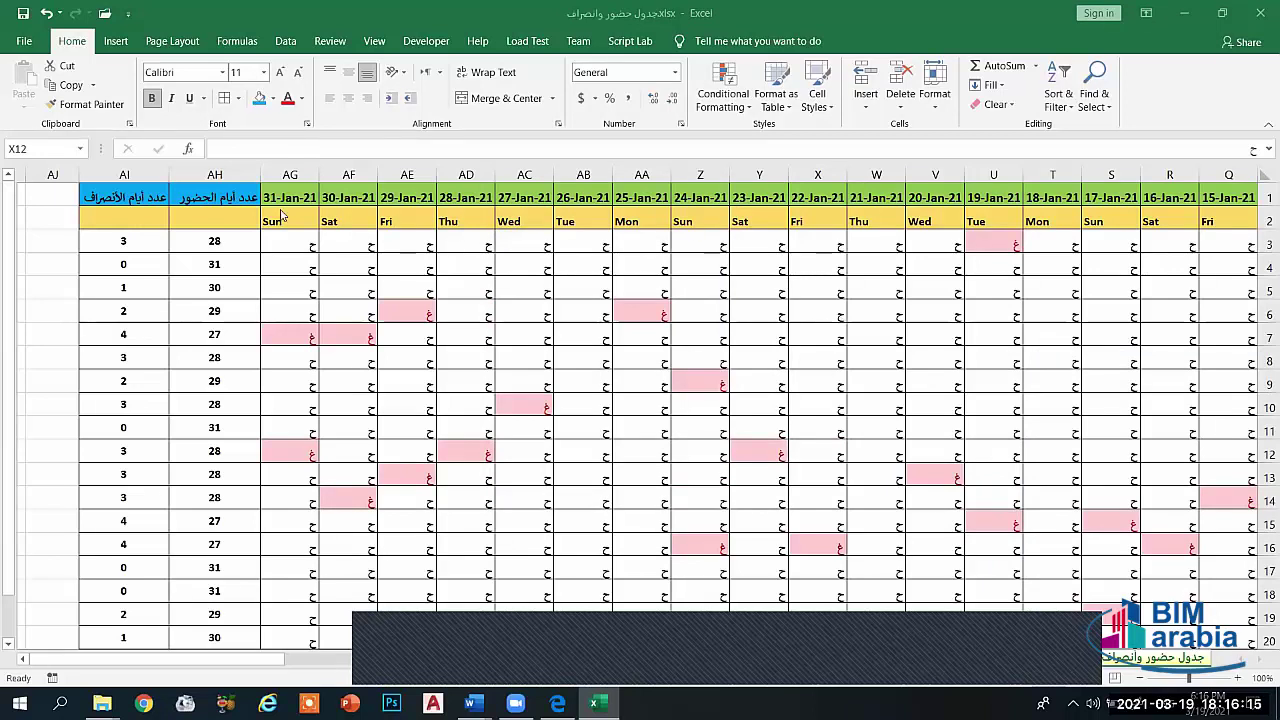
Select C2:AG22, from the day-name row through the row 22 attendance marks.
mouse_move(296, 222)
left_mouse_down()
mouse_move(1263, 436)
mouse_move(938, 389)
mouse_move(970, 408)
mouse_move(993, 558)
left_mouse_up()
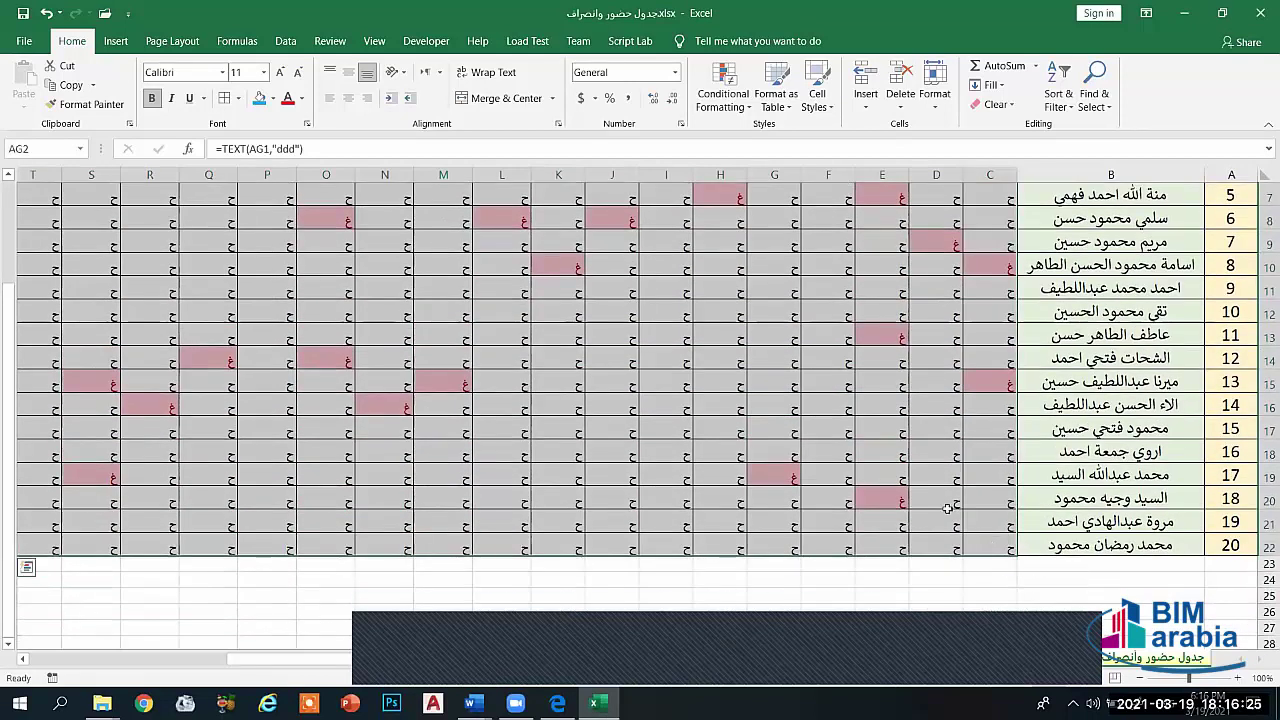
left_click(718, 106)
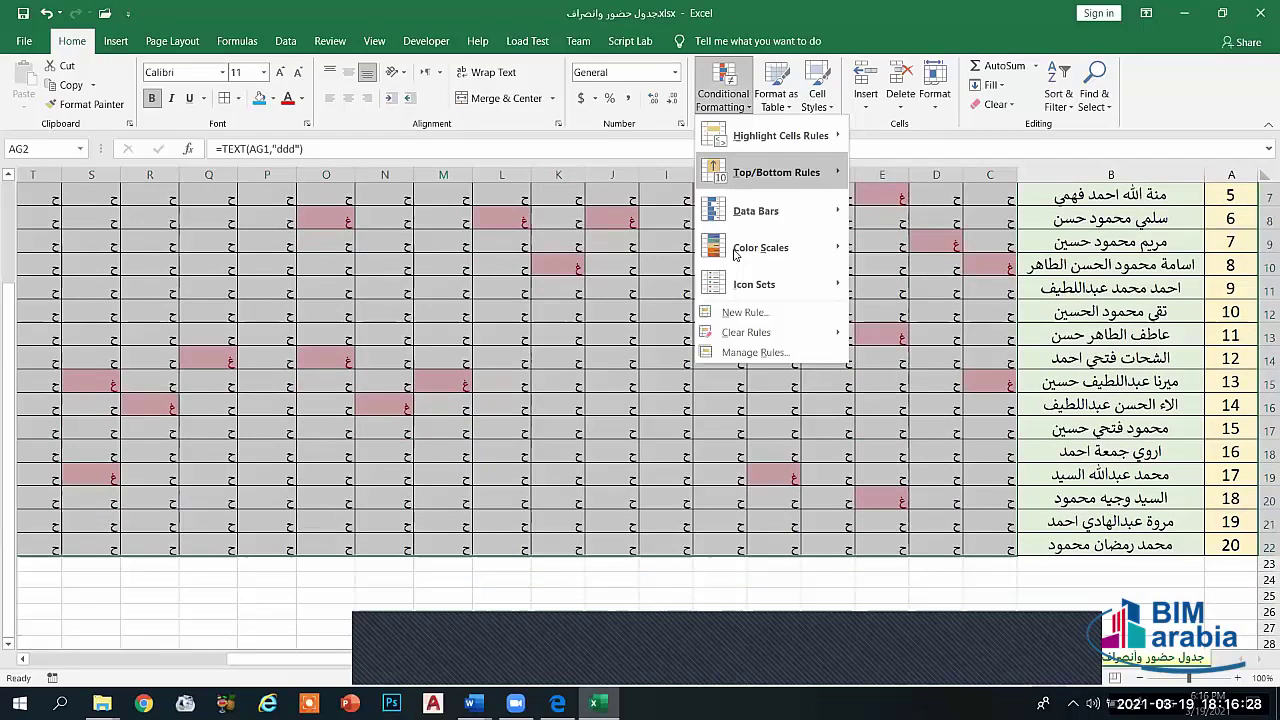
left_click(740, 313)
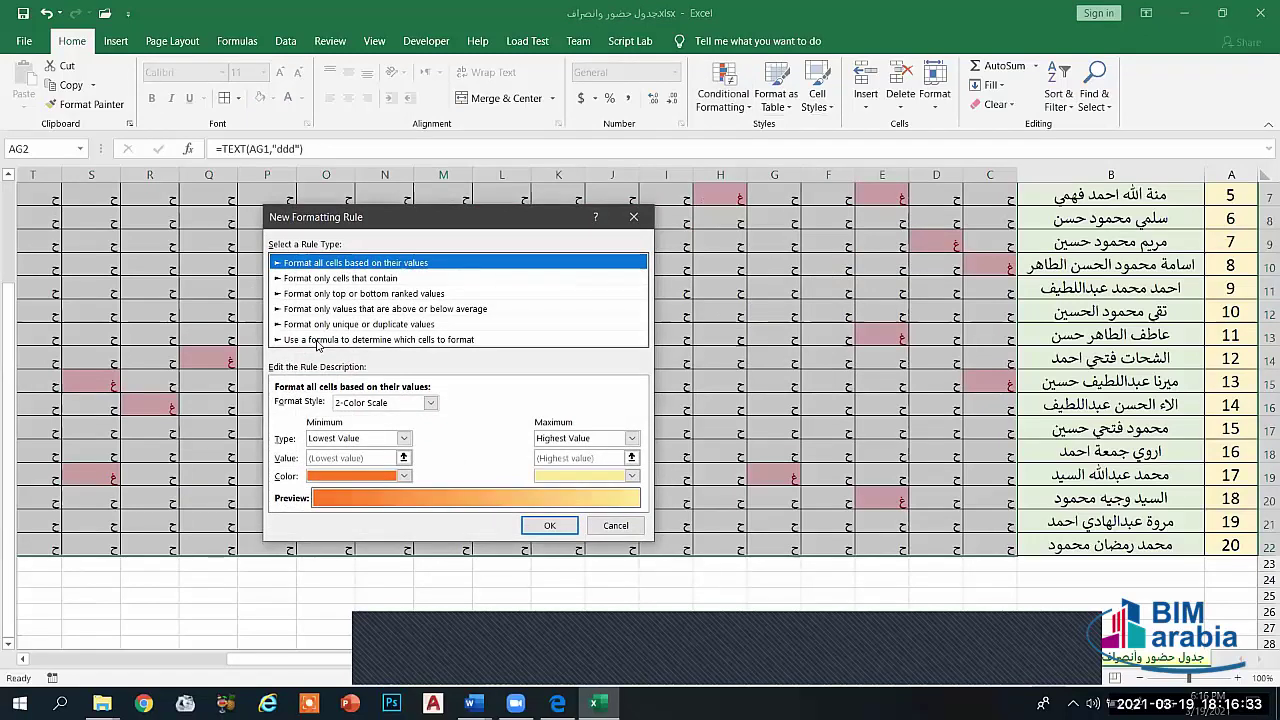
left_click(330, 340)
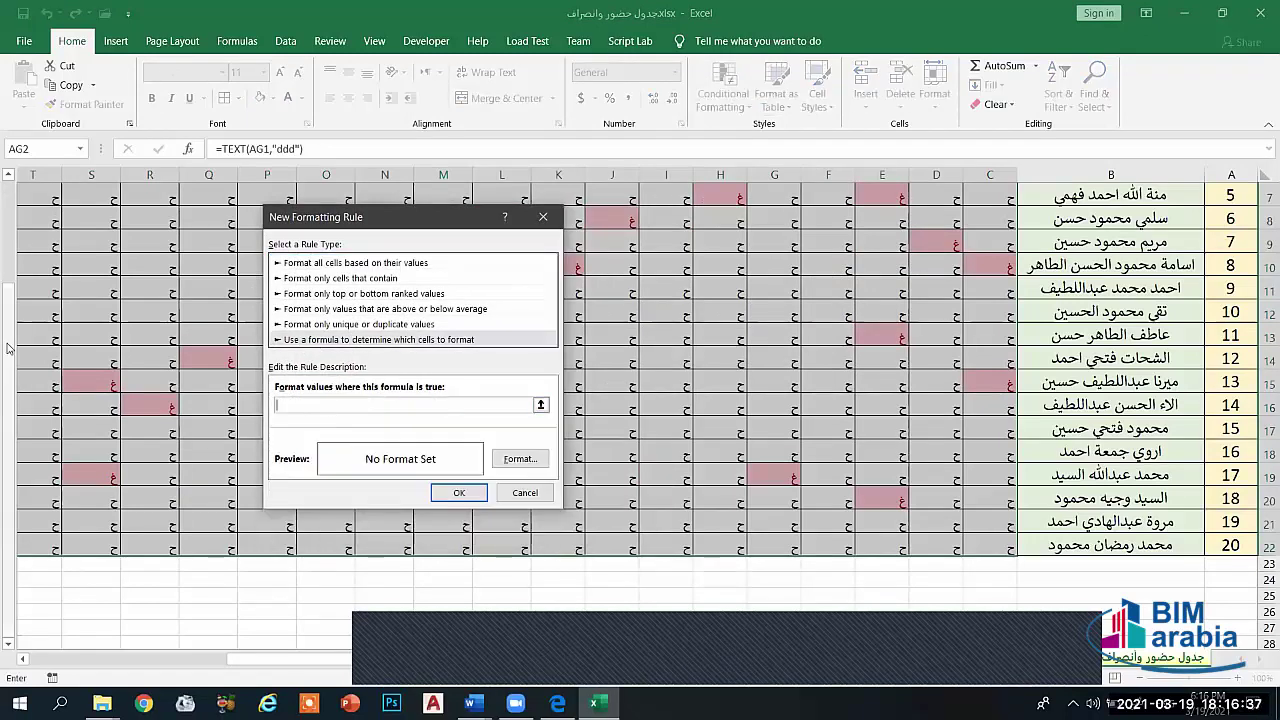
left_click_drag(9, 360, 9, 335)
scroll(1010, 268, "up", 1)
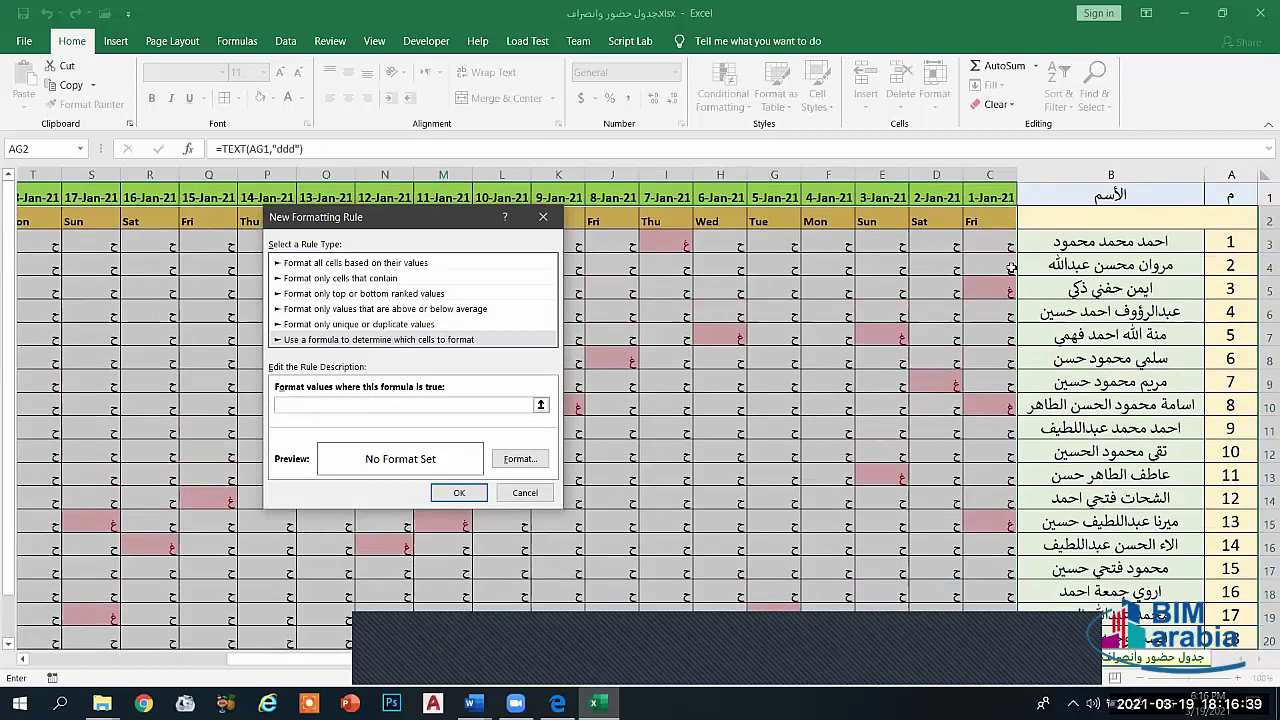
left_click_drag(984, 222, 868, 222)
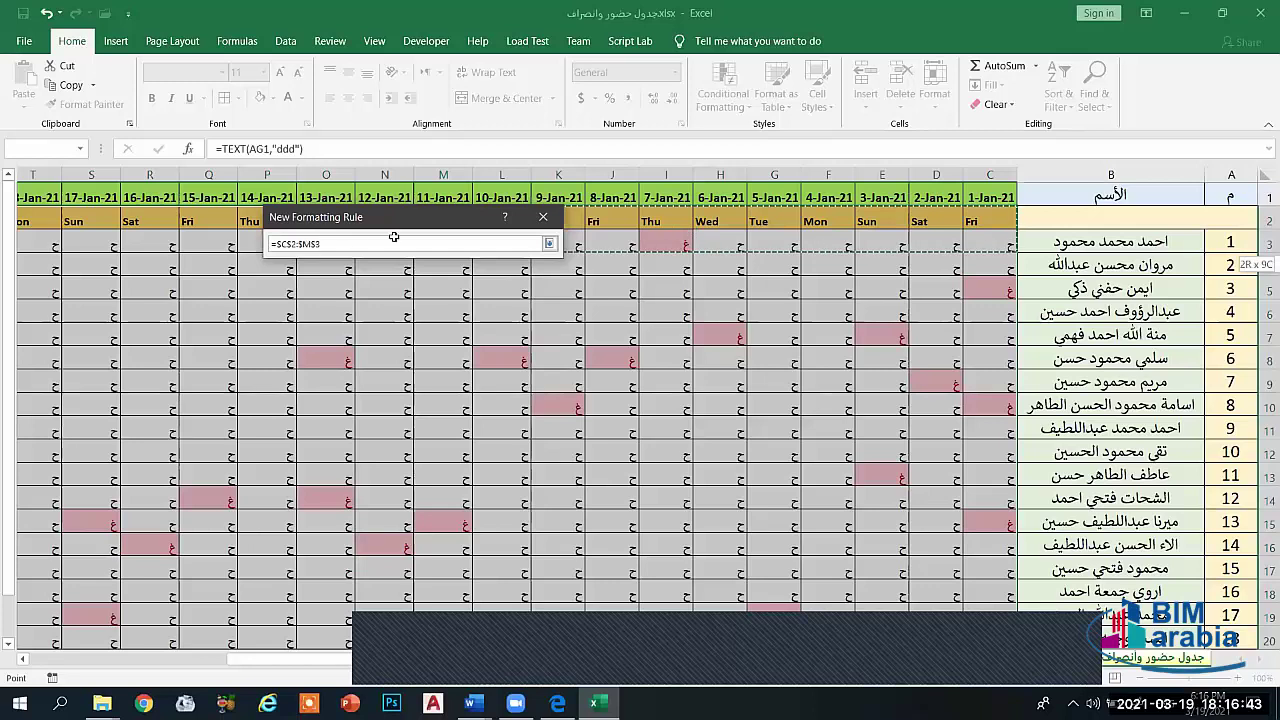
mouse_move(868, 222)
left_mouse_down()
mouse_move(5, 224)
mouse_move(268, 200)
mouse_move(270, 220)
mouse_move(290, 222)
left_mouse_up()
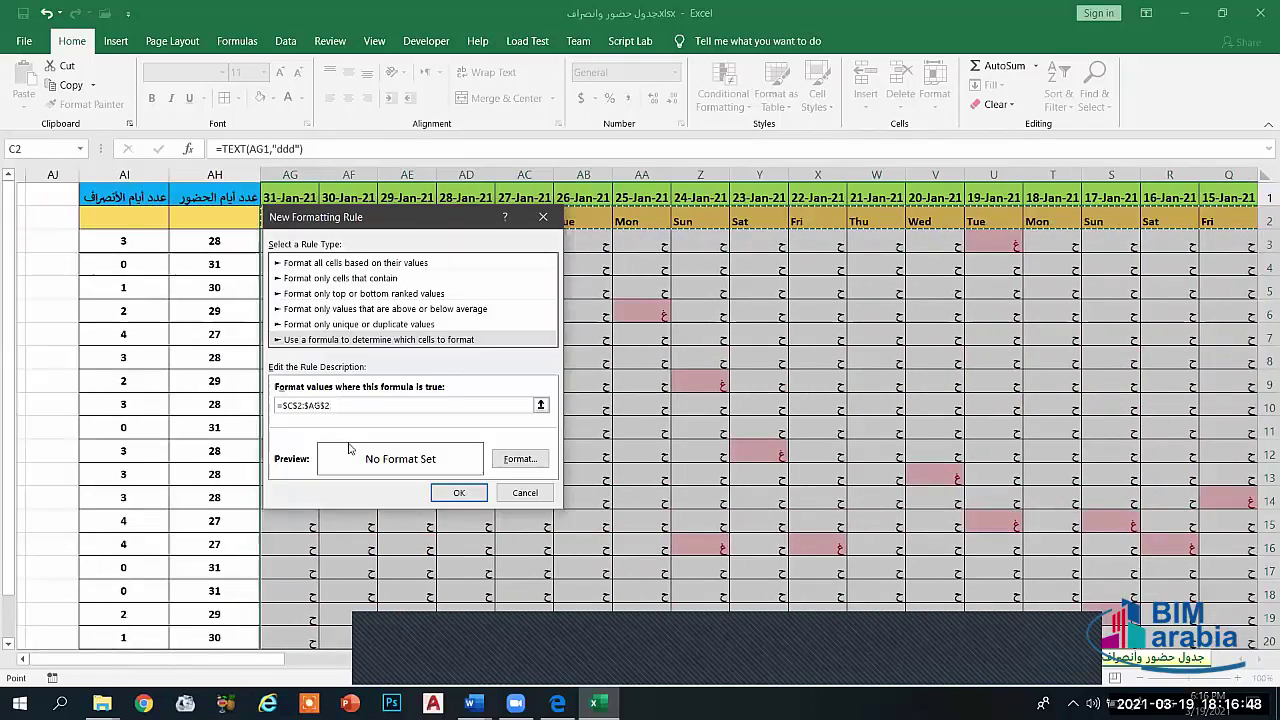
left_click(305, 407)
key("F4")
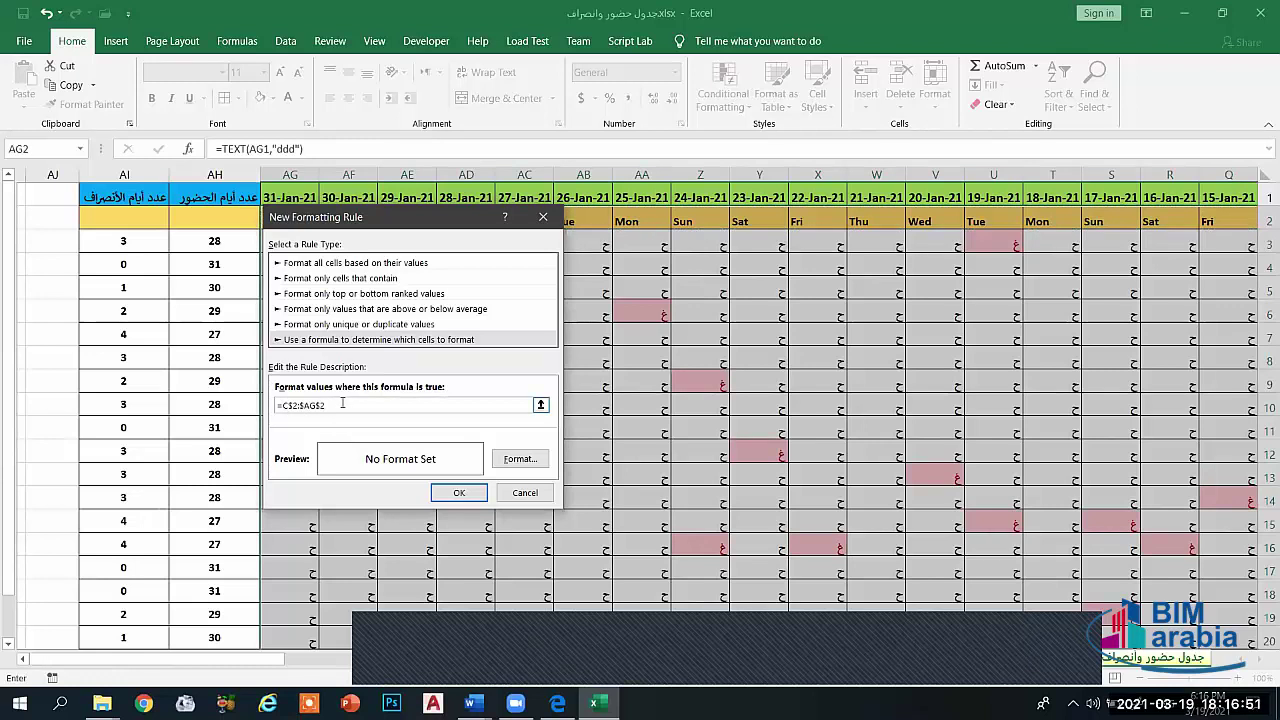
type("$")
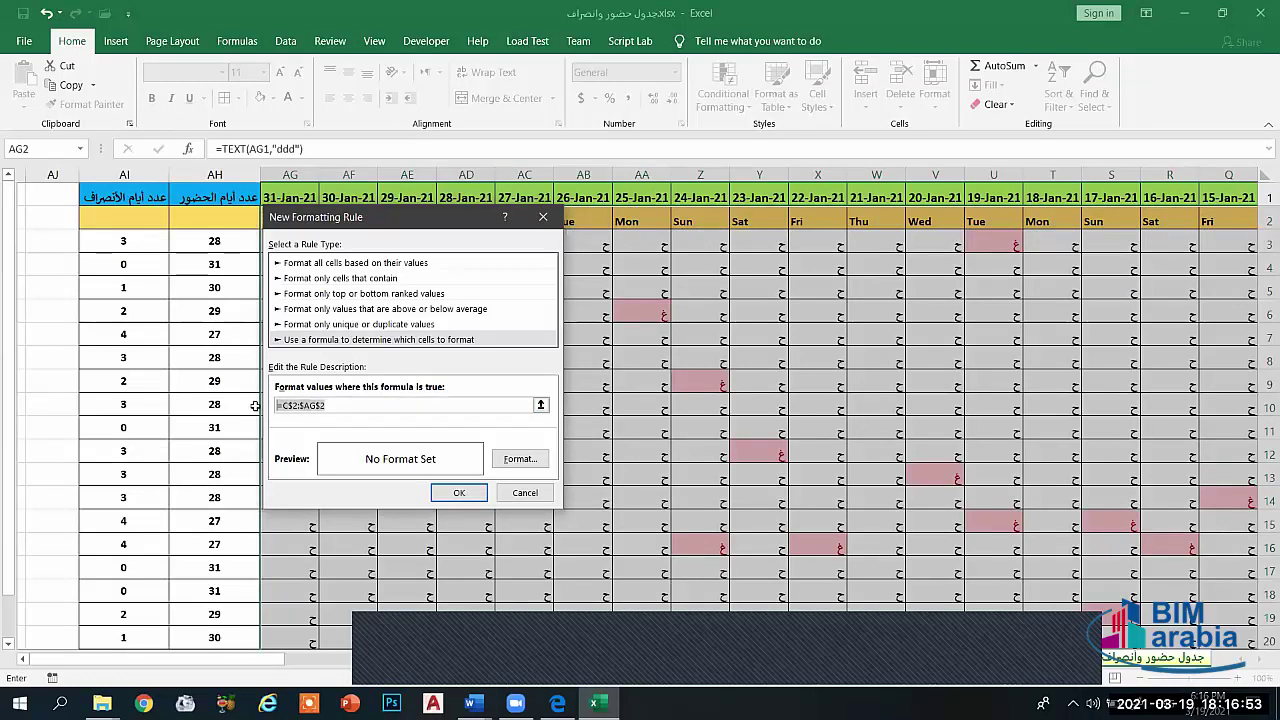
left_click(543, 216)
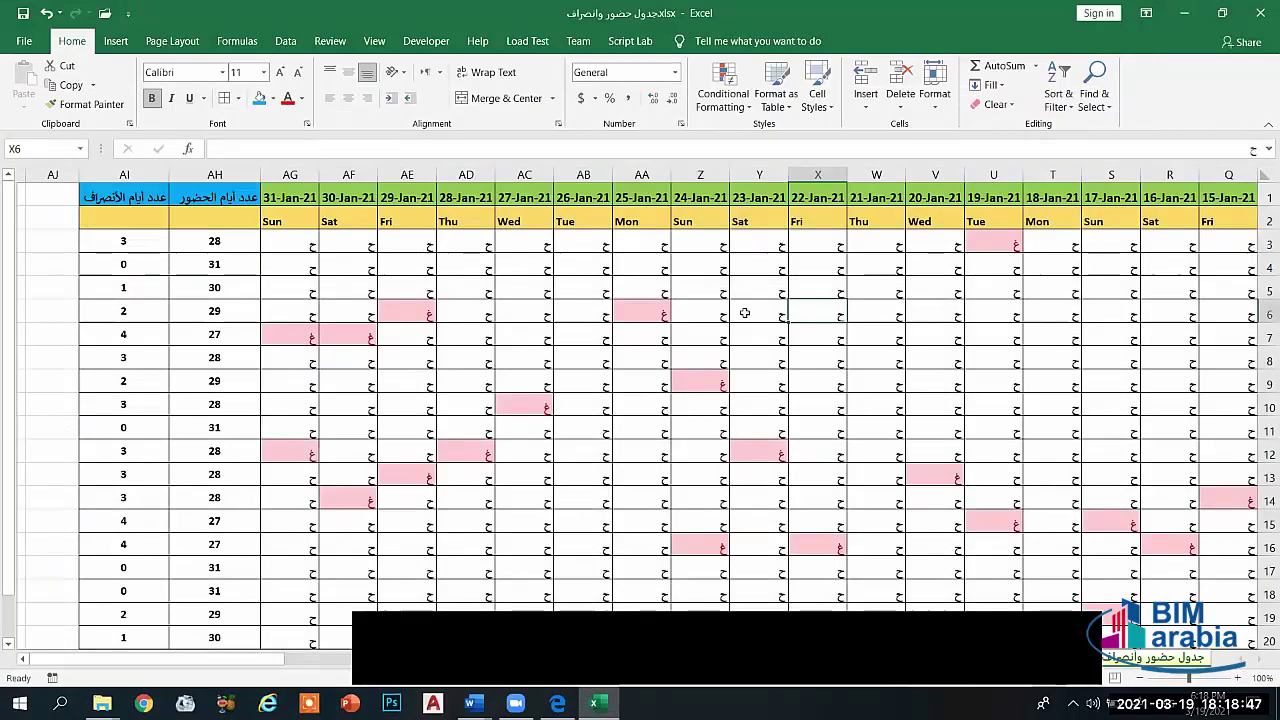
left_click_drag(182, 658, 410, 680)
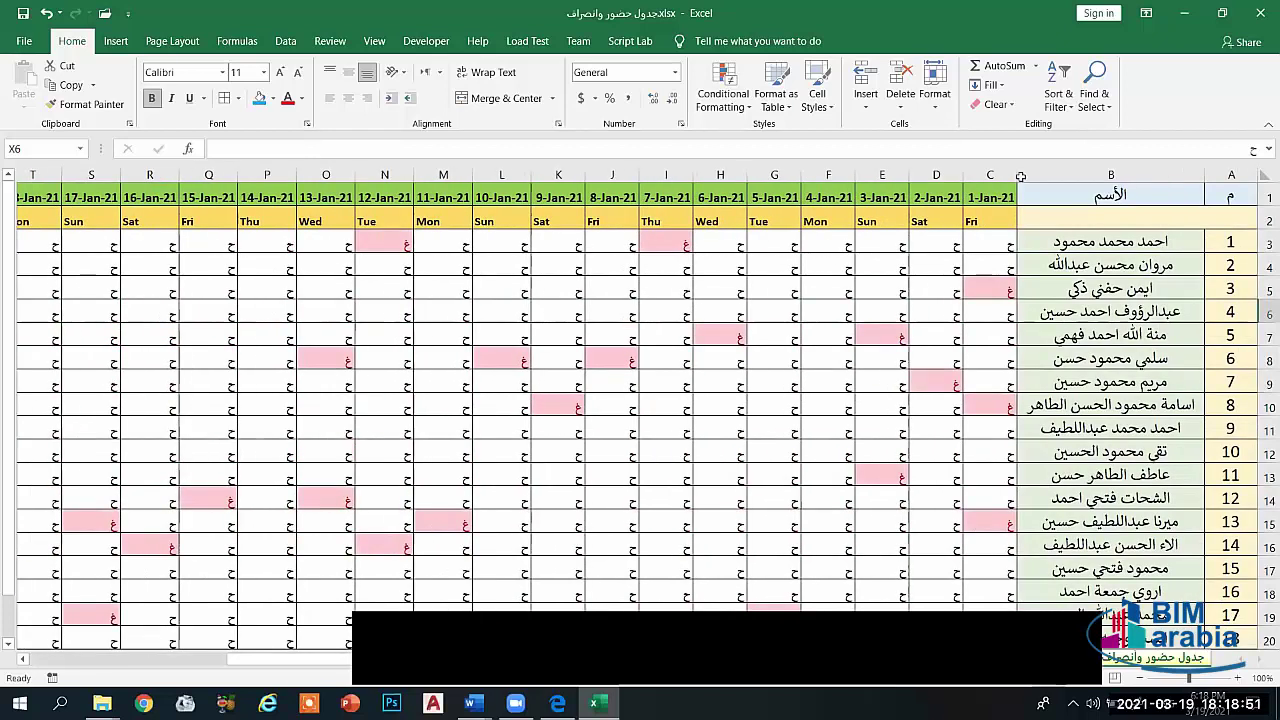
left_click(985, 199)
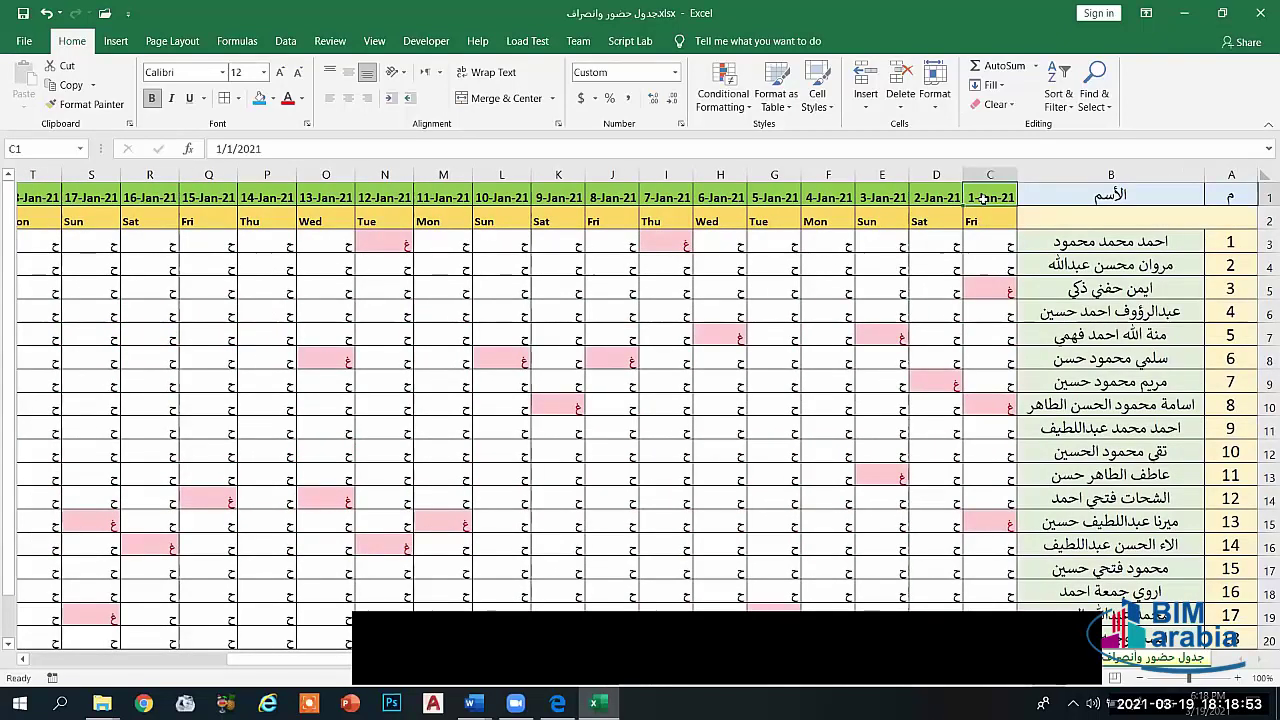
mouse_move(985, 199)
left_mouse_down()
mouse_move(5, 563)
mouse_move(325, 593)
mouse_move(331, 540)
left_mouse_up()
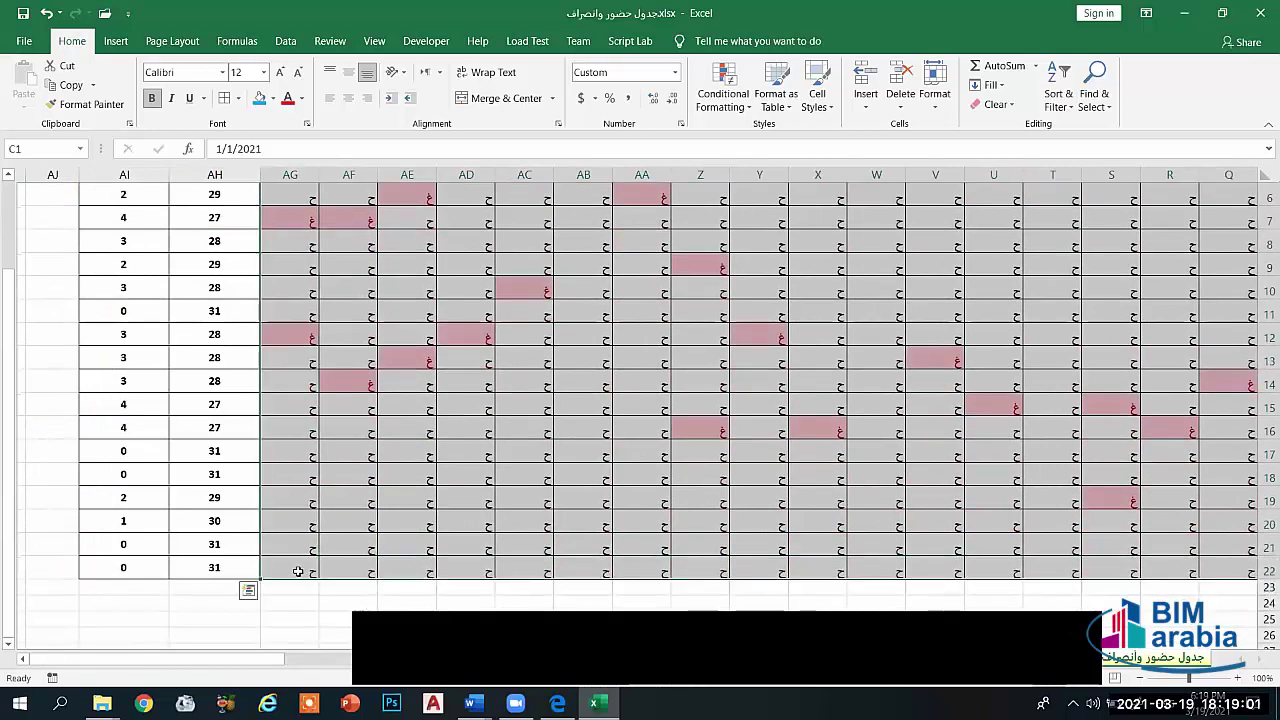
left_click(722, 88)
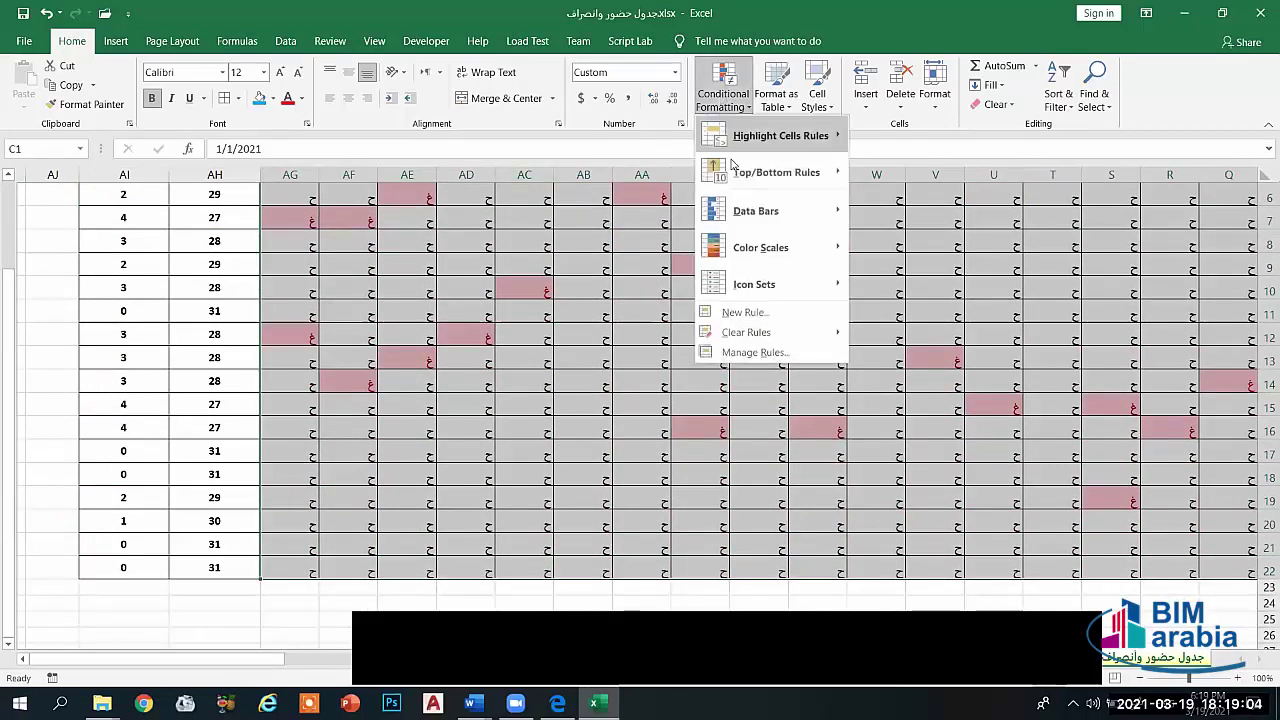
left_click(744, 313)
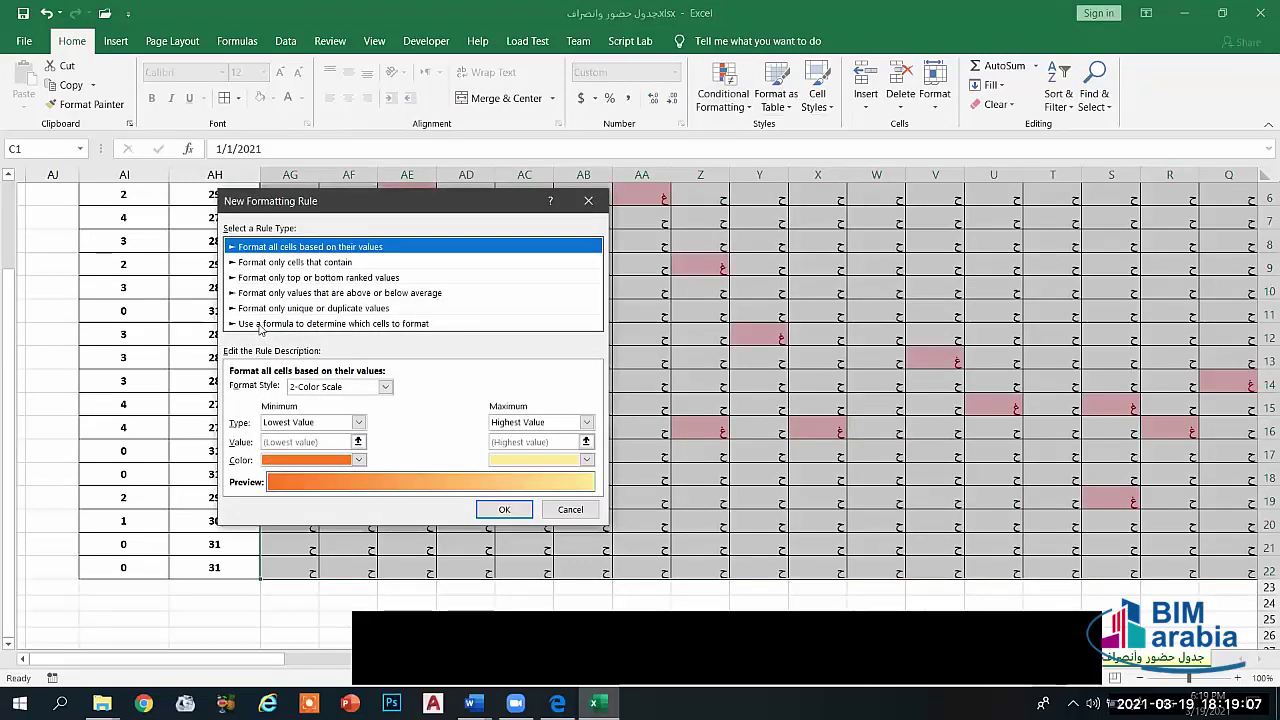
left_click(259, 325)
left_click(285, 389)
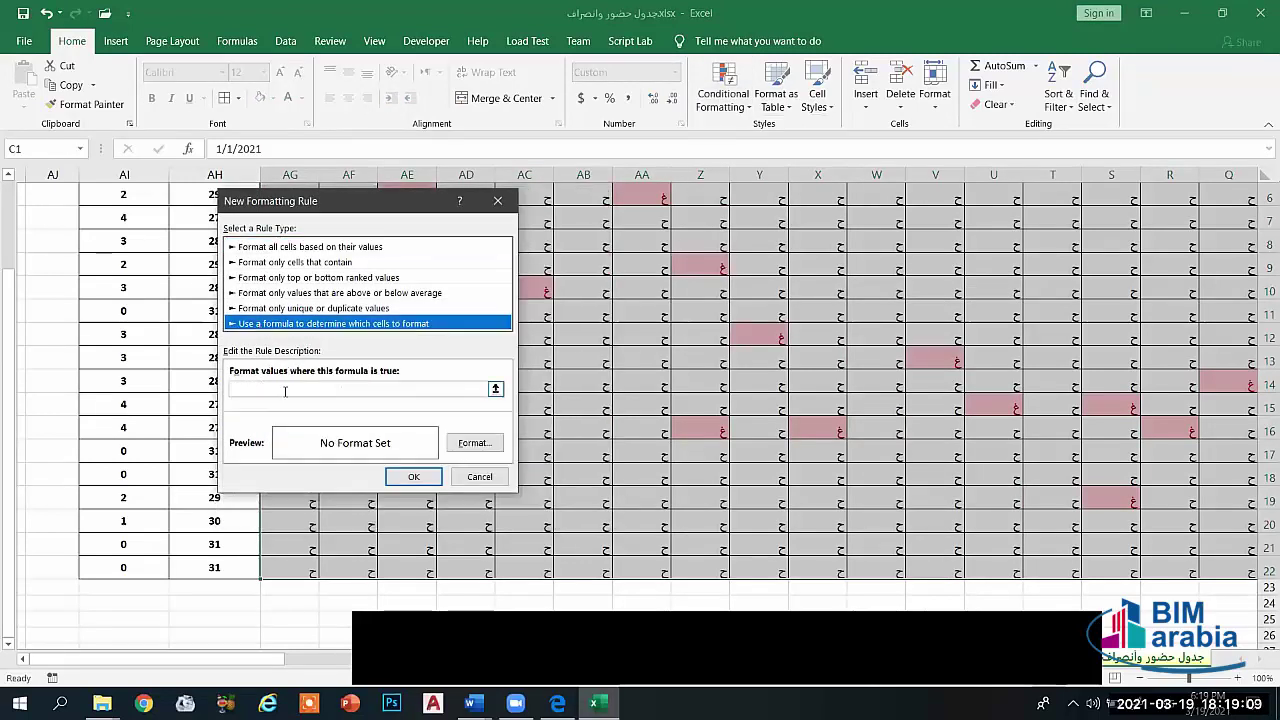
left_click(285, 391)
scroll(31, 410, "up", 1)
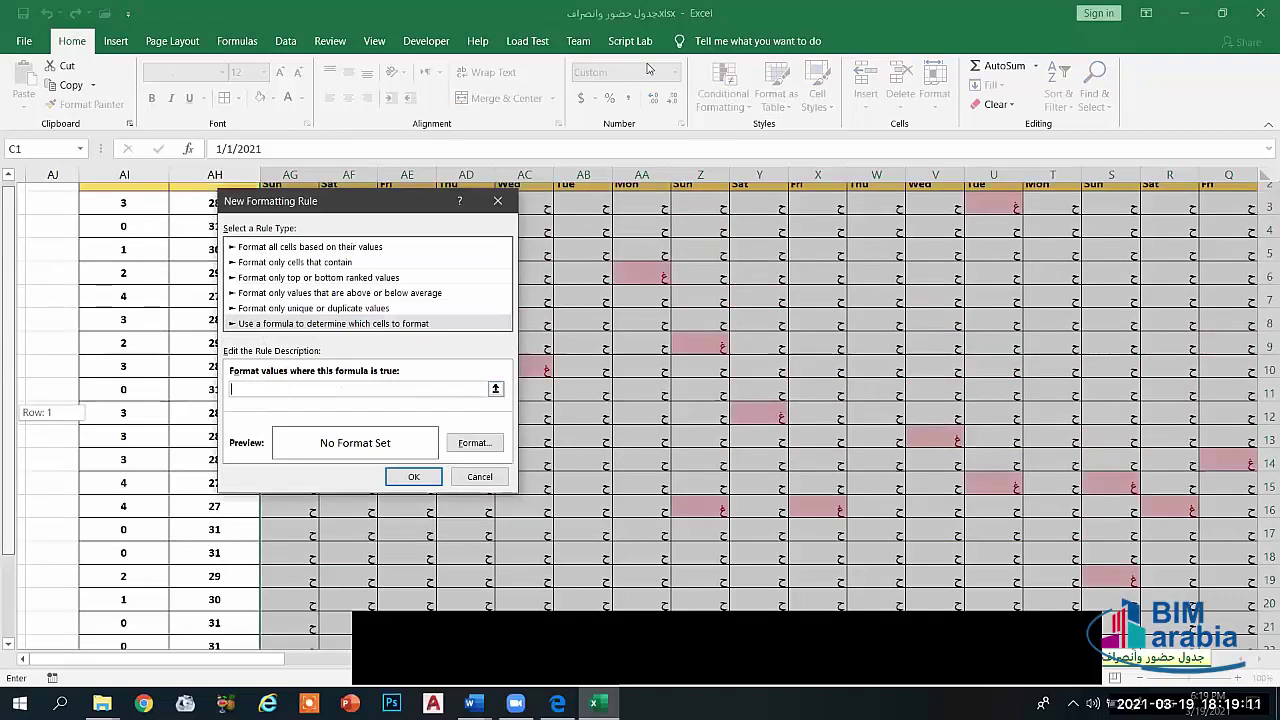
scroll(150, 400, "up", 1)
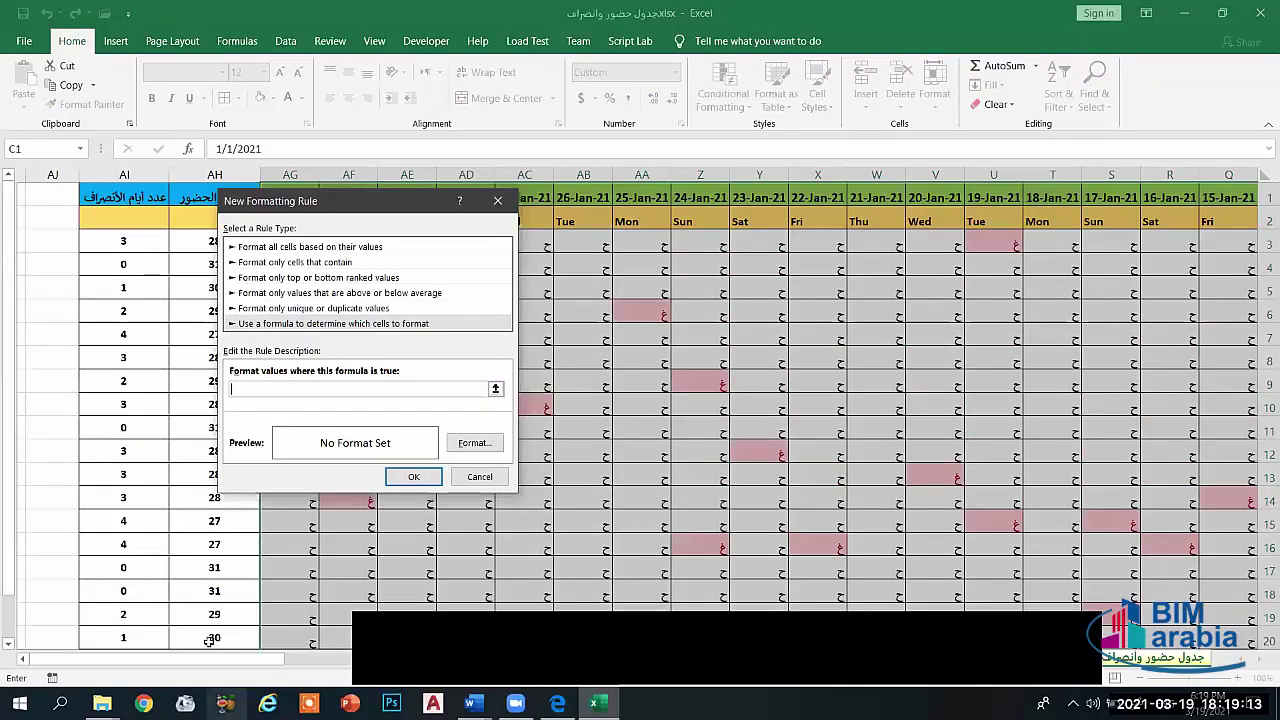
left_click_drag(246, 660, 432, 646)
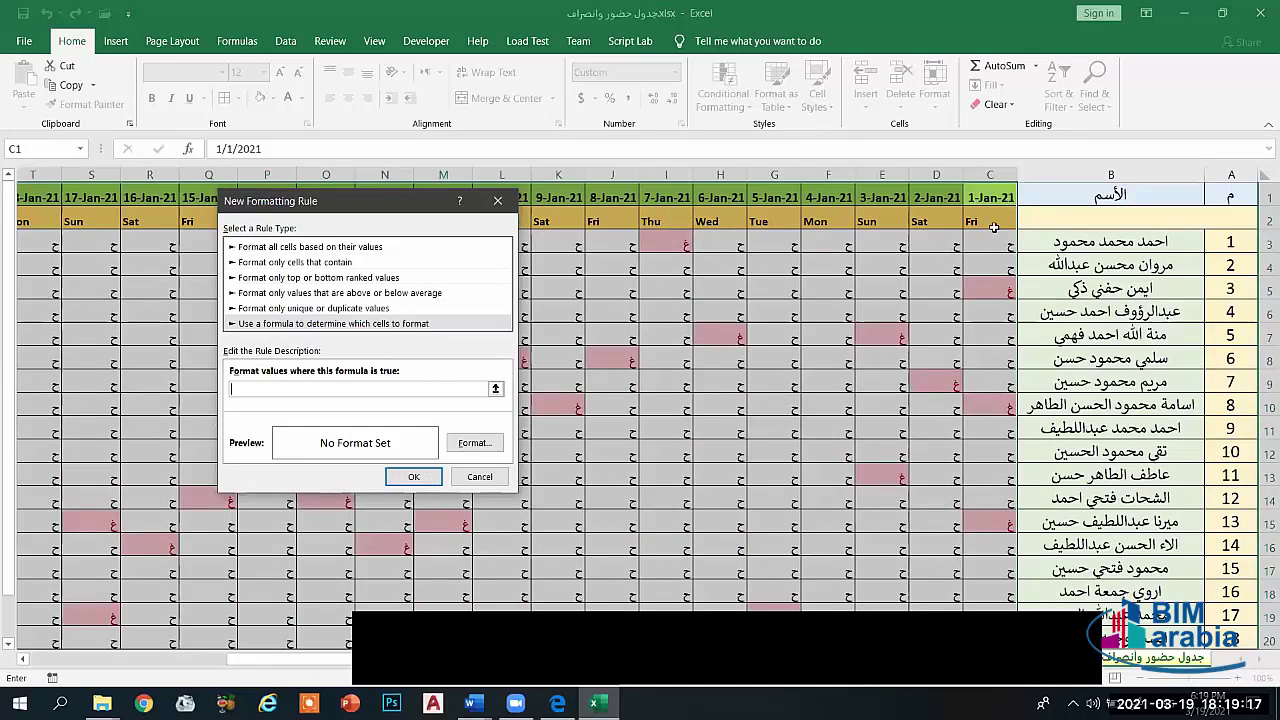
left_click(993, 228)
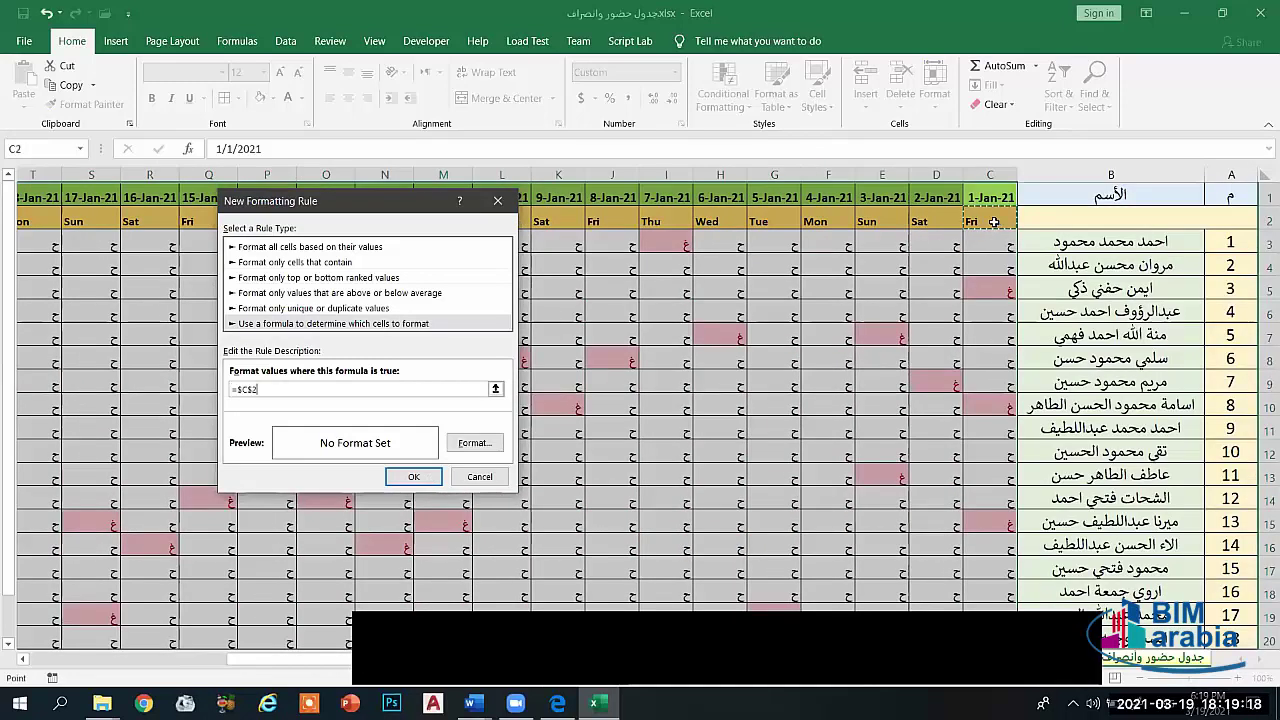
left_click(247, 389)
type("=C$2=\"")
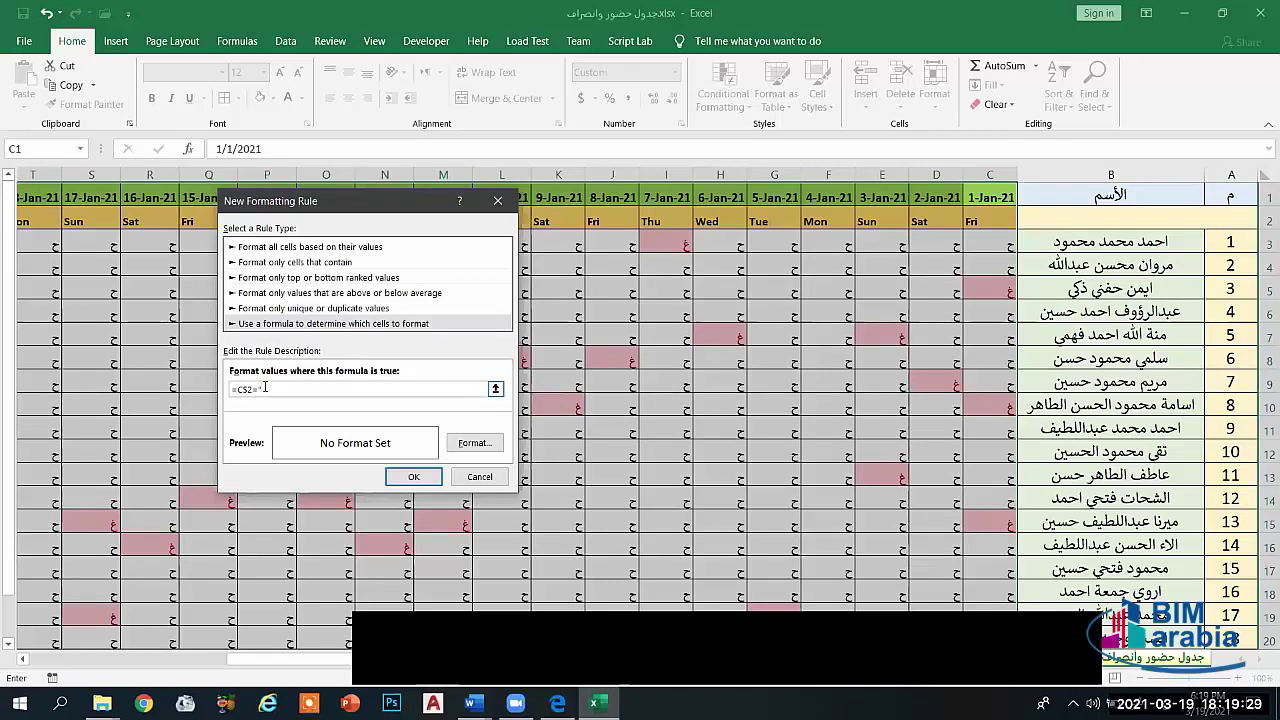
type("ب")
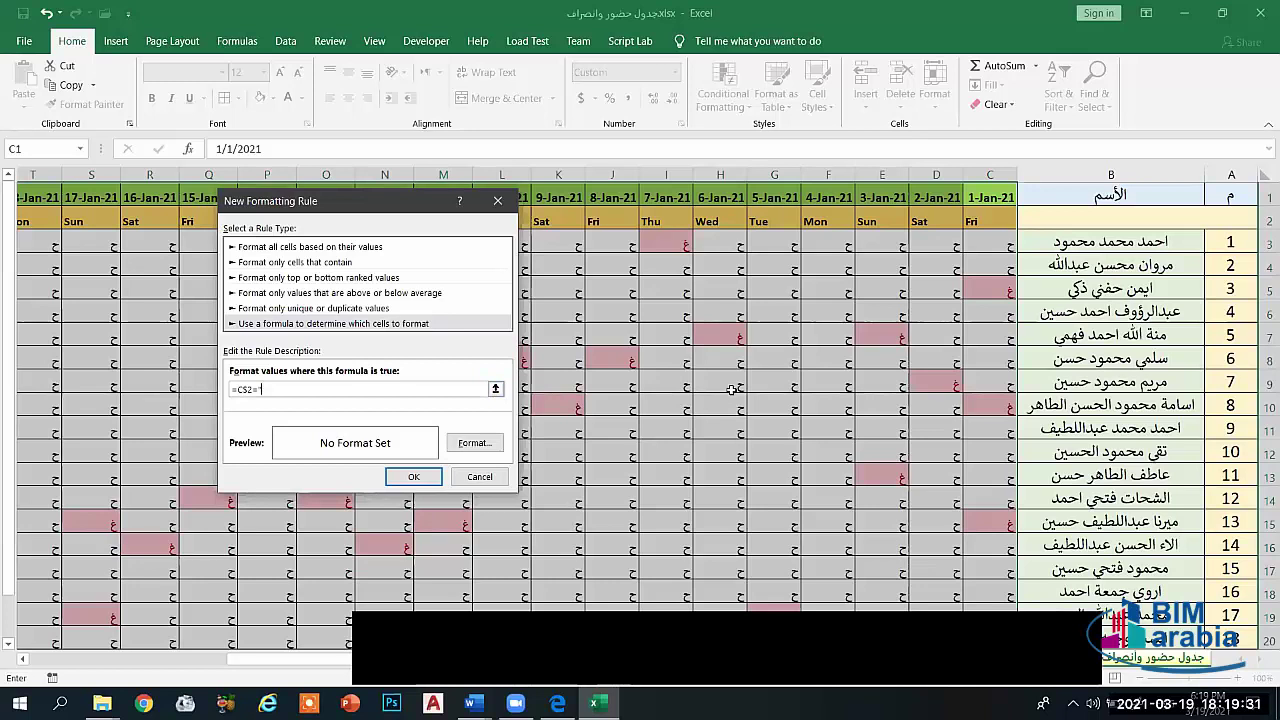
type("Fri")
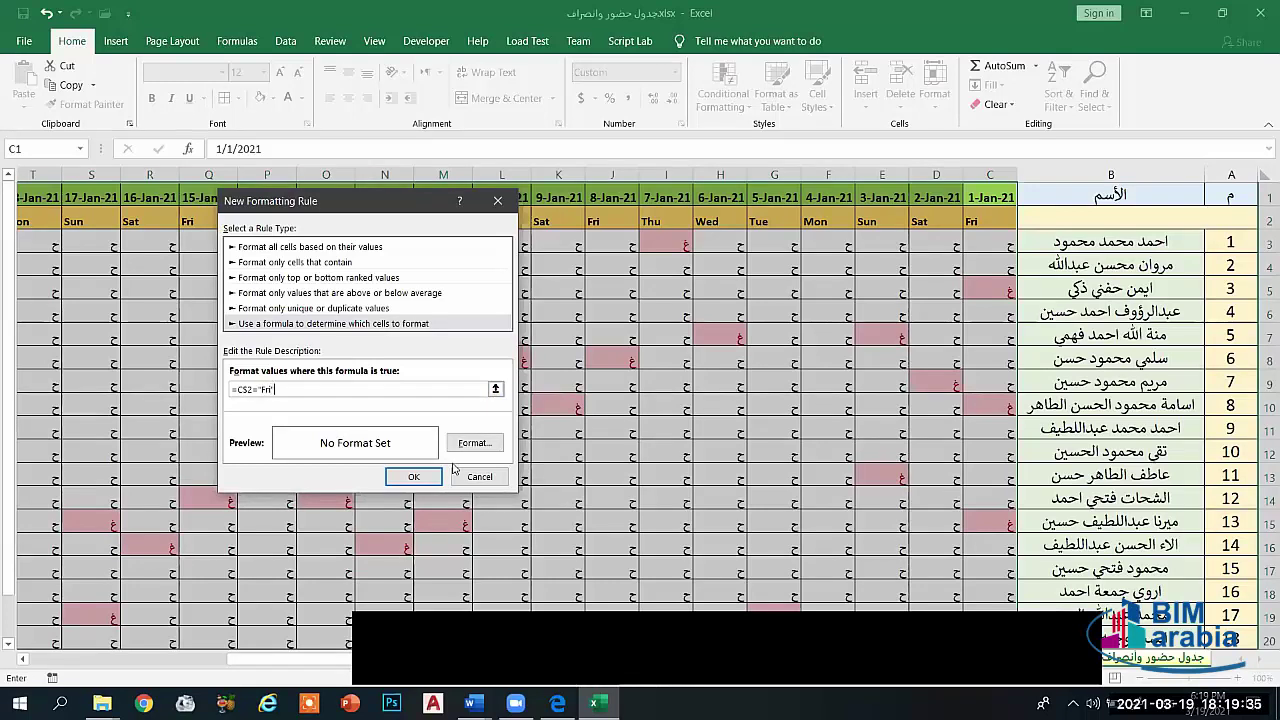
left_click(418, 472)
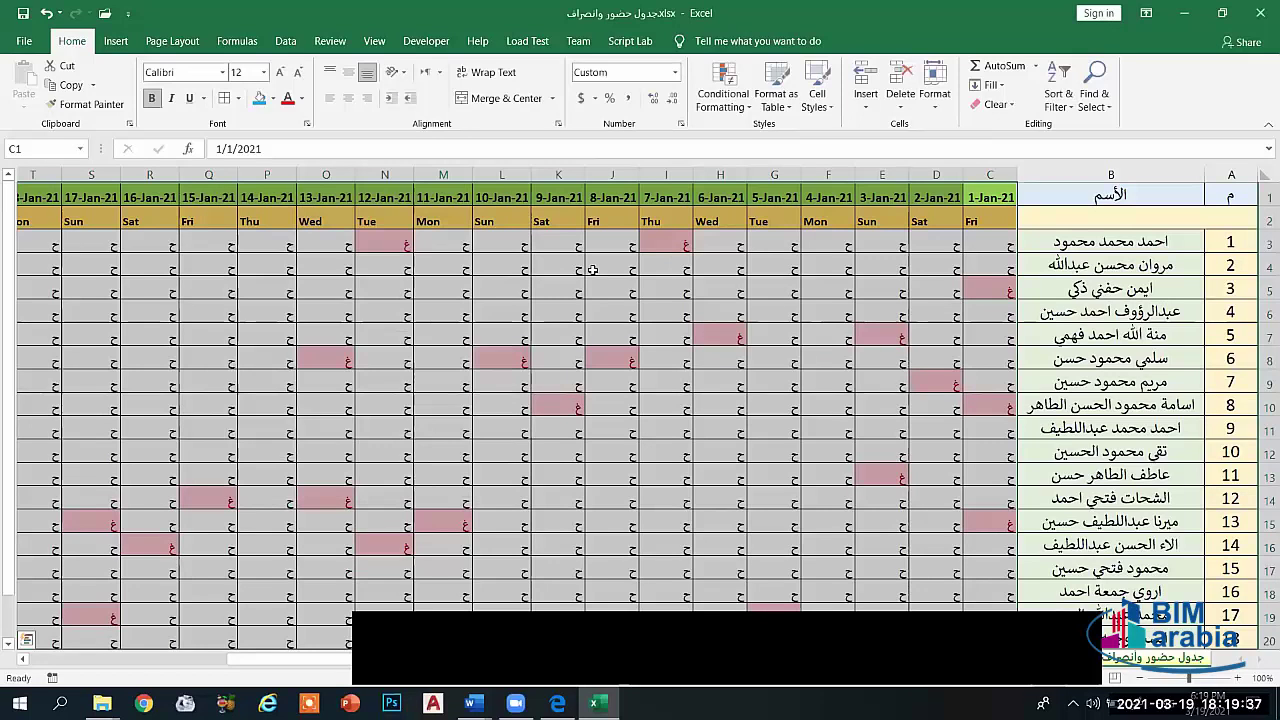
Add a formula rule =C$2="fri" with solid red fill for the Friday columns.
left_click(723, 93)
left_click(725, 314)
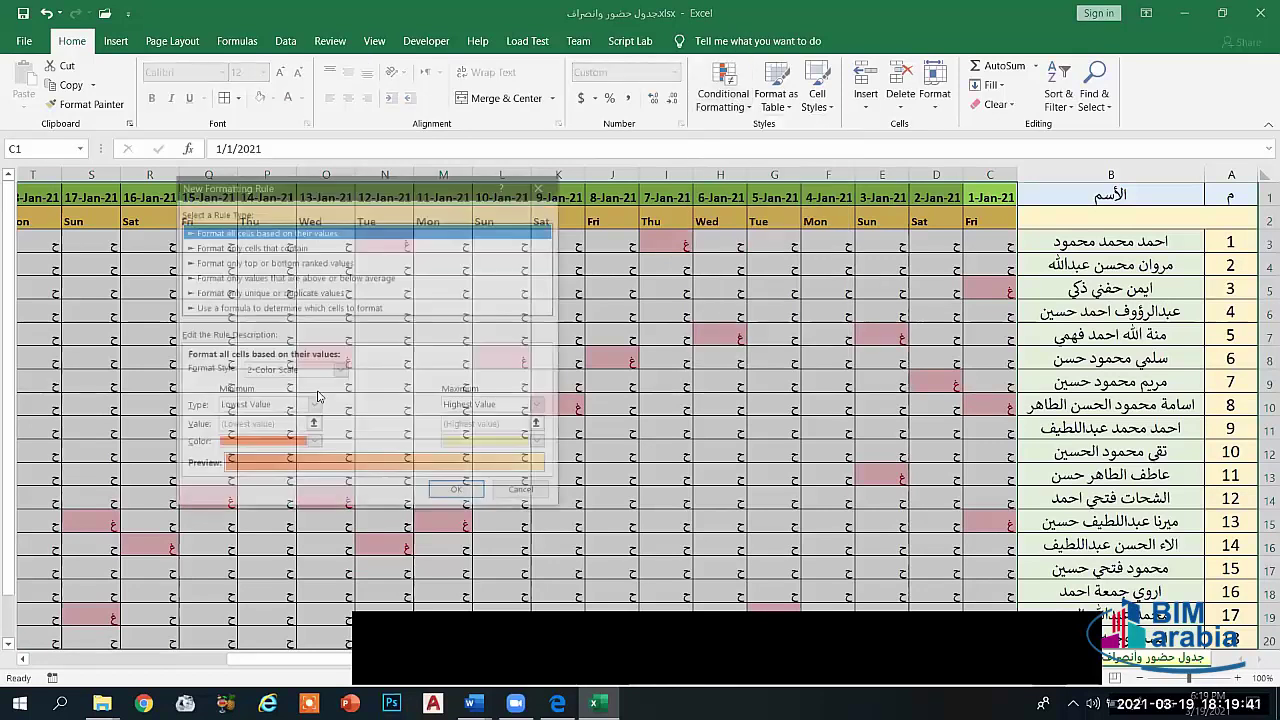
left_click(281, 308)
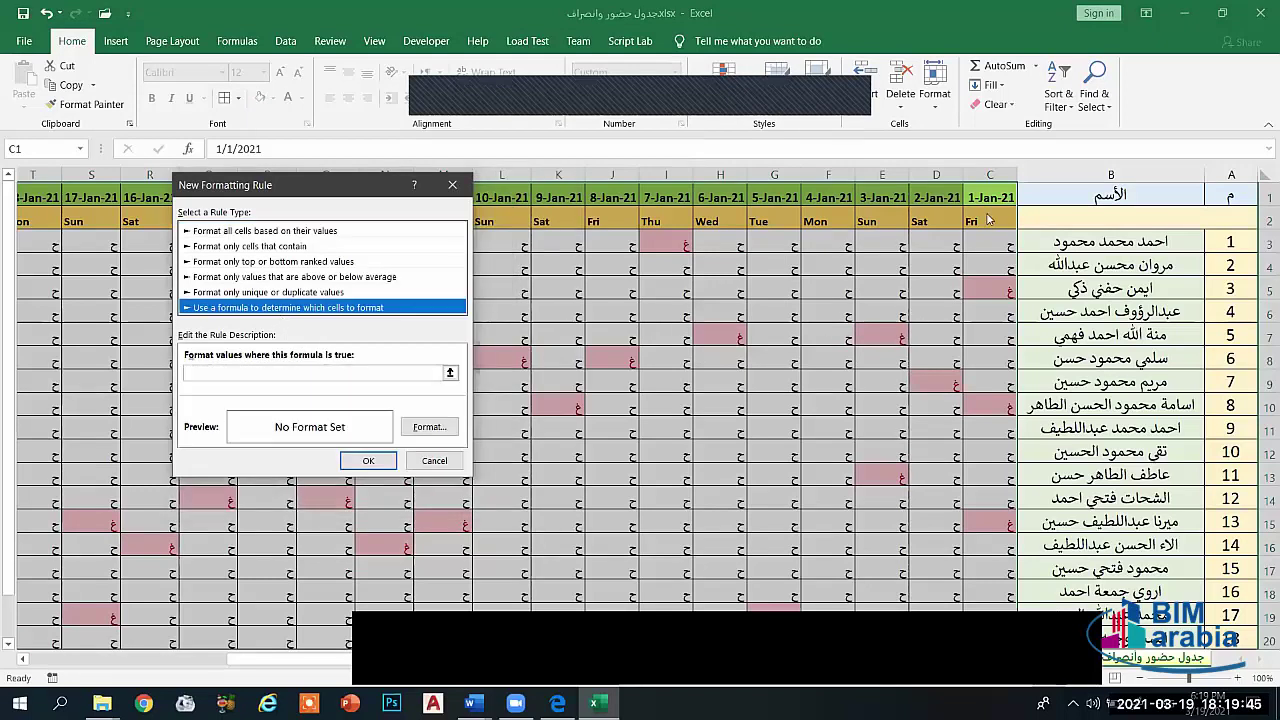
left_click(246, 373)
left_click(1000, 213)
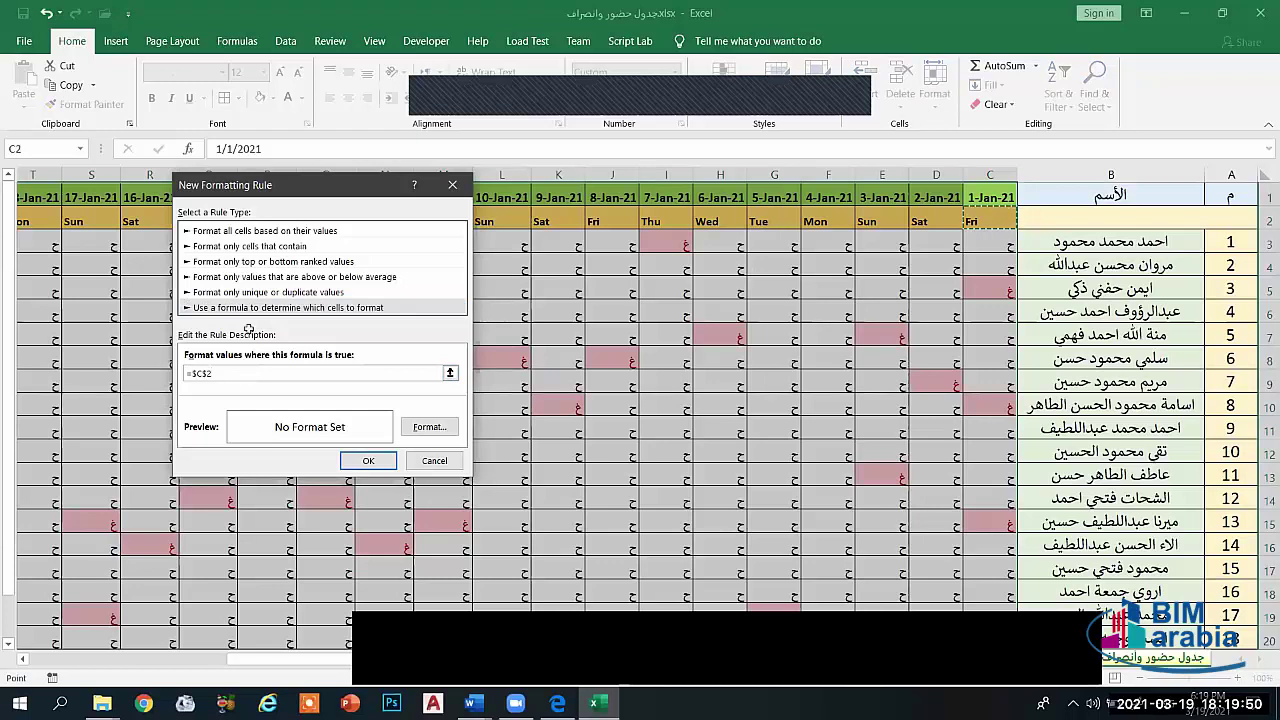
left_click(197, 380)
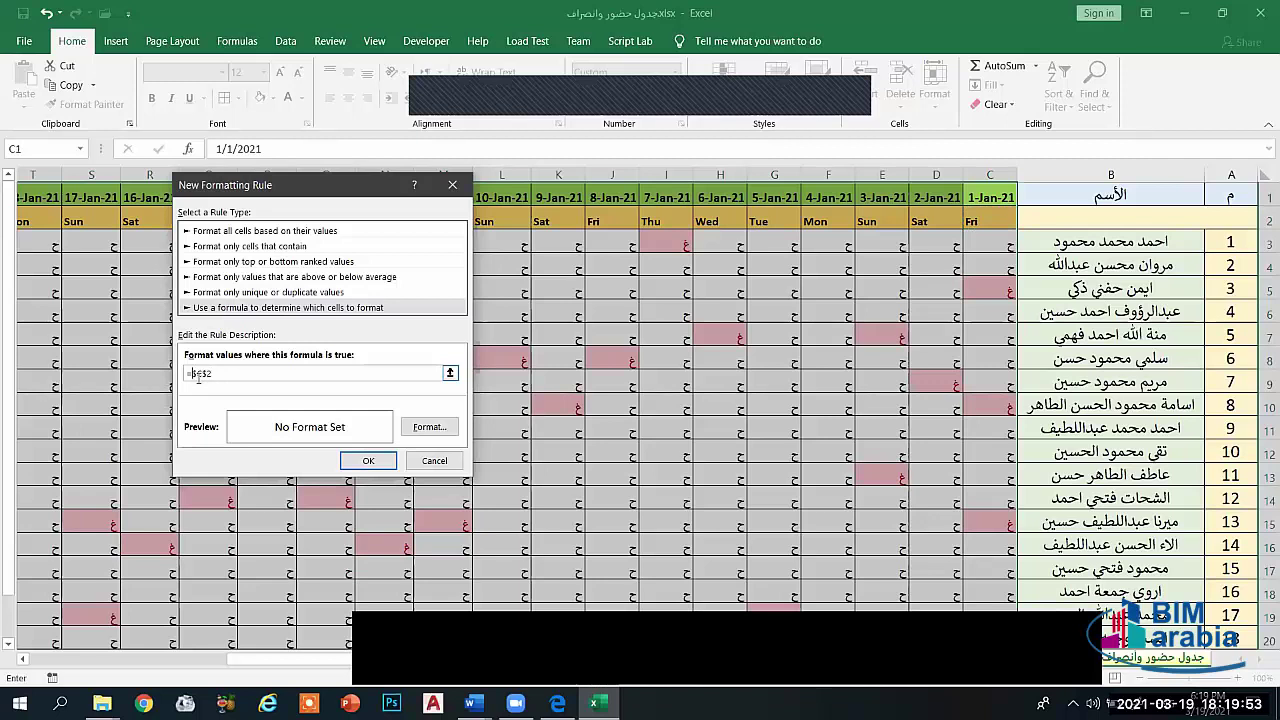
key("BackSpace")
type("=\"")
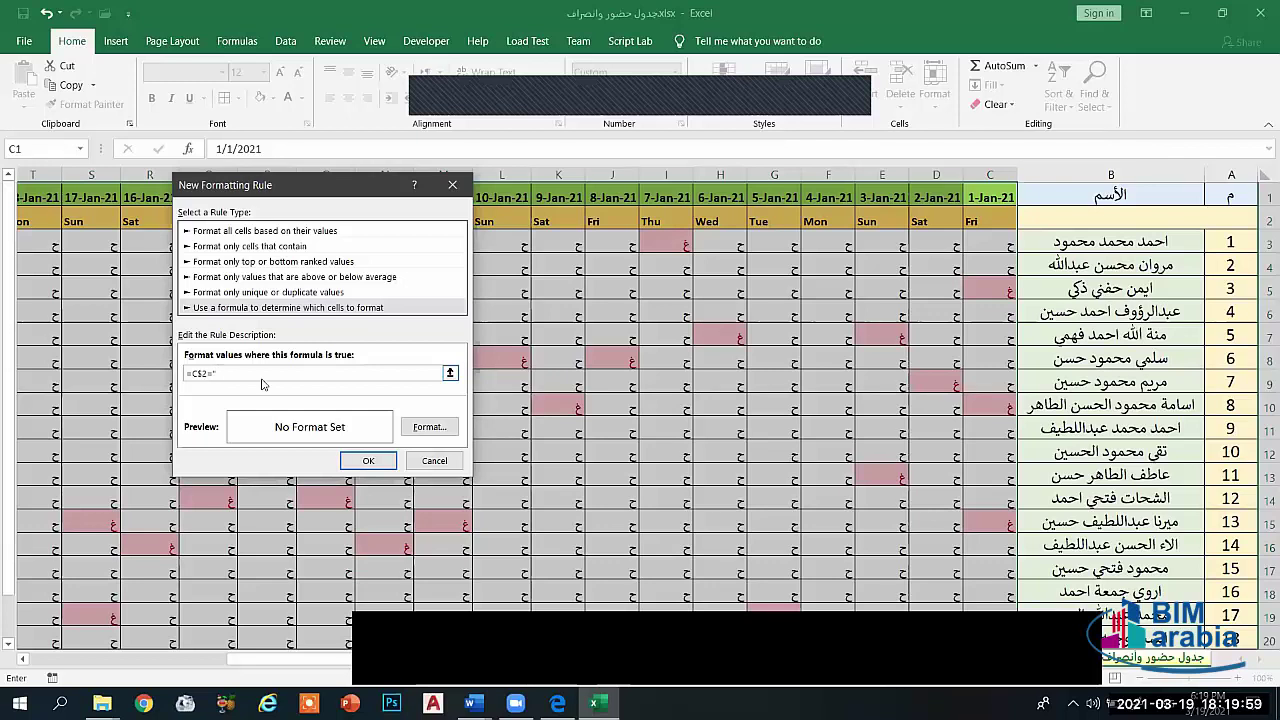
type("fri")
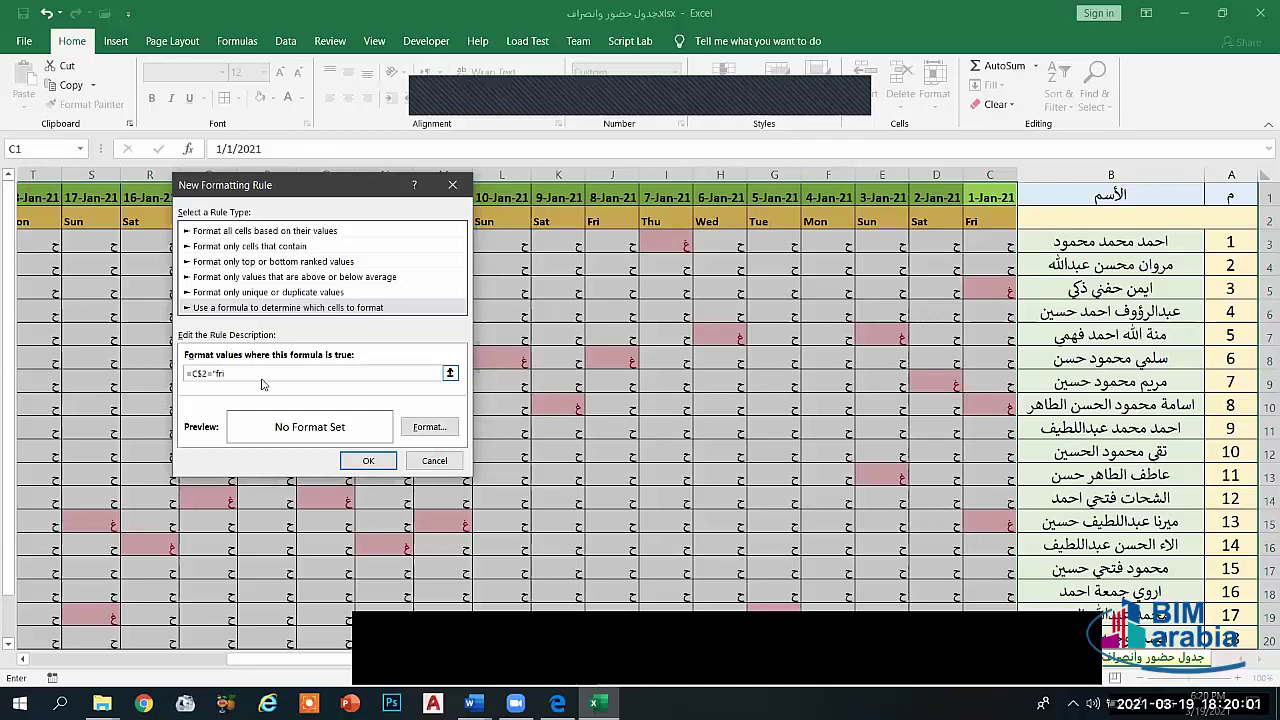
type("\"")
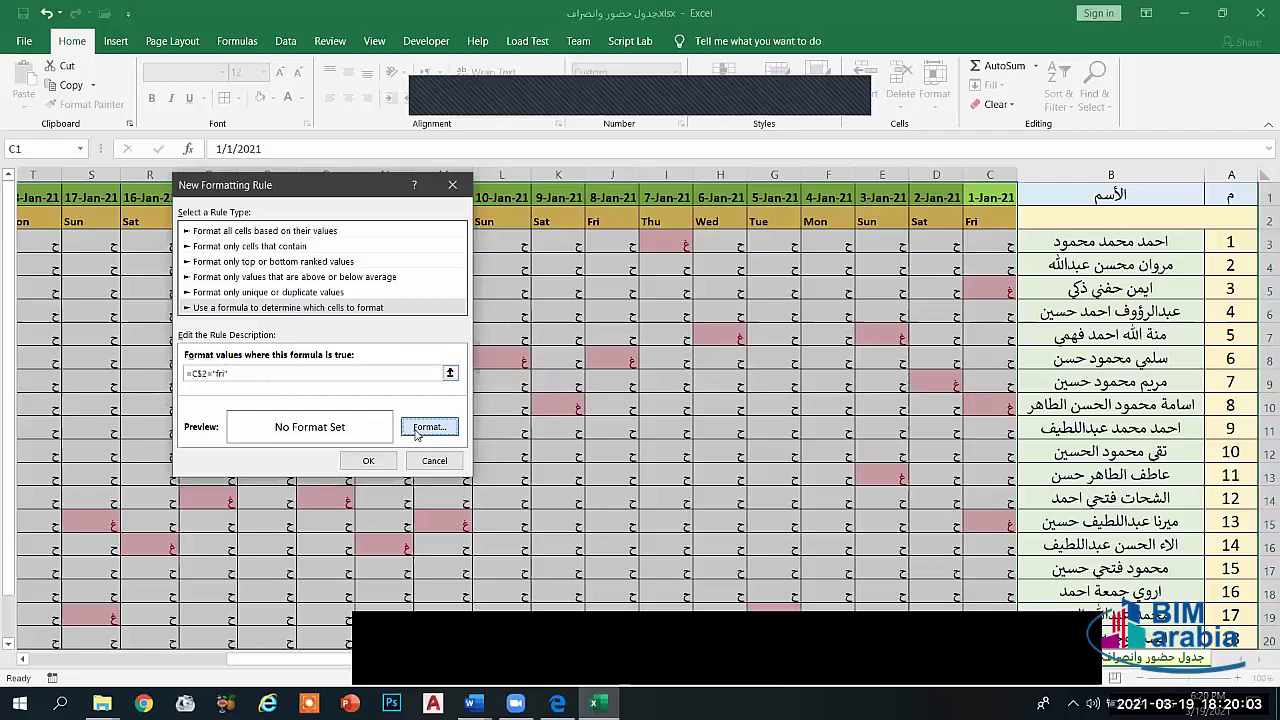
left_click(428, 427)
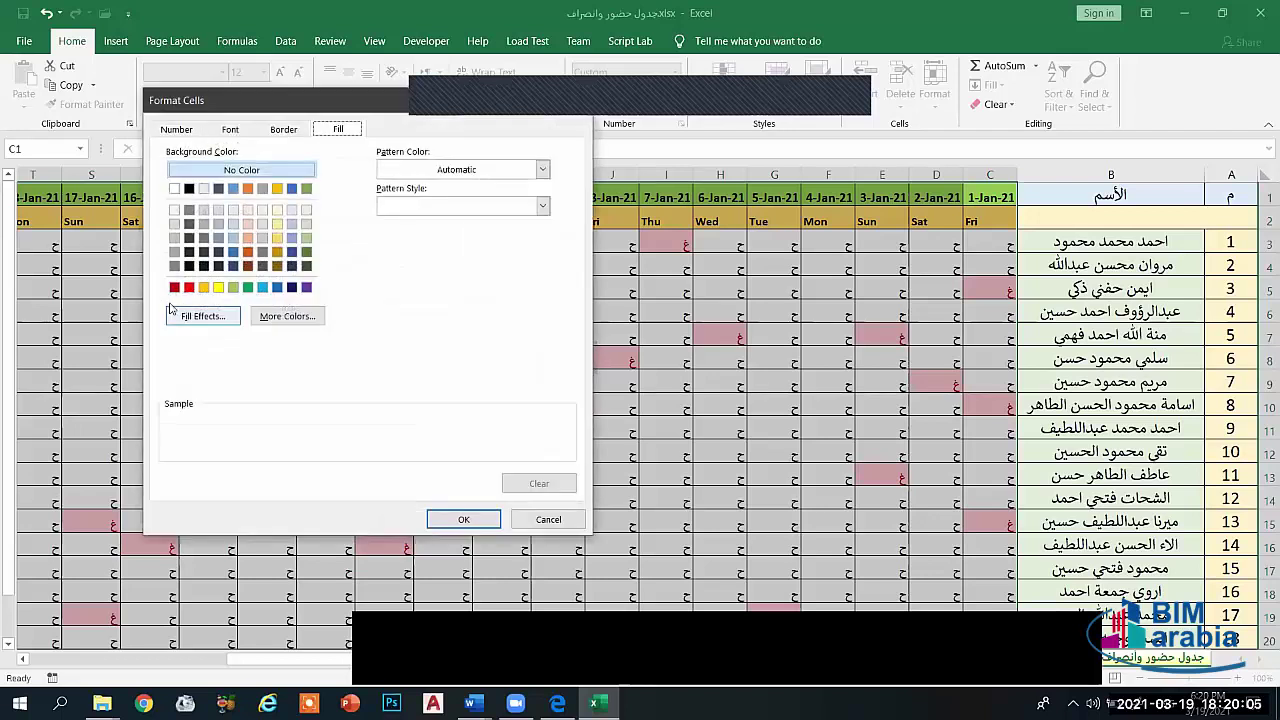
left_click(189, 287)
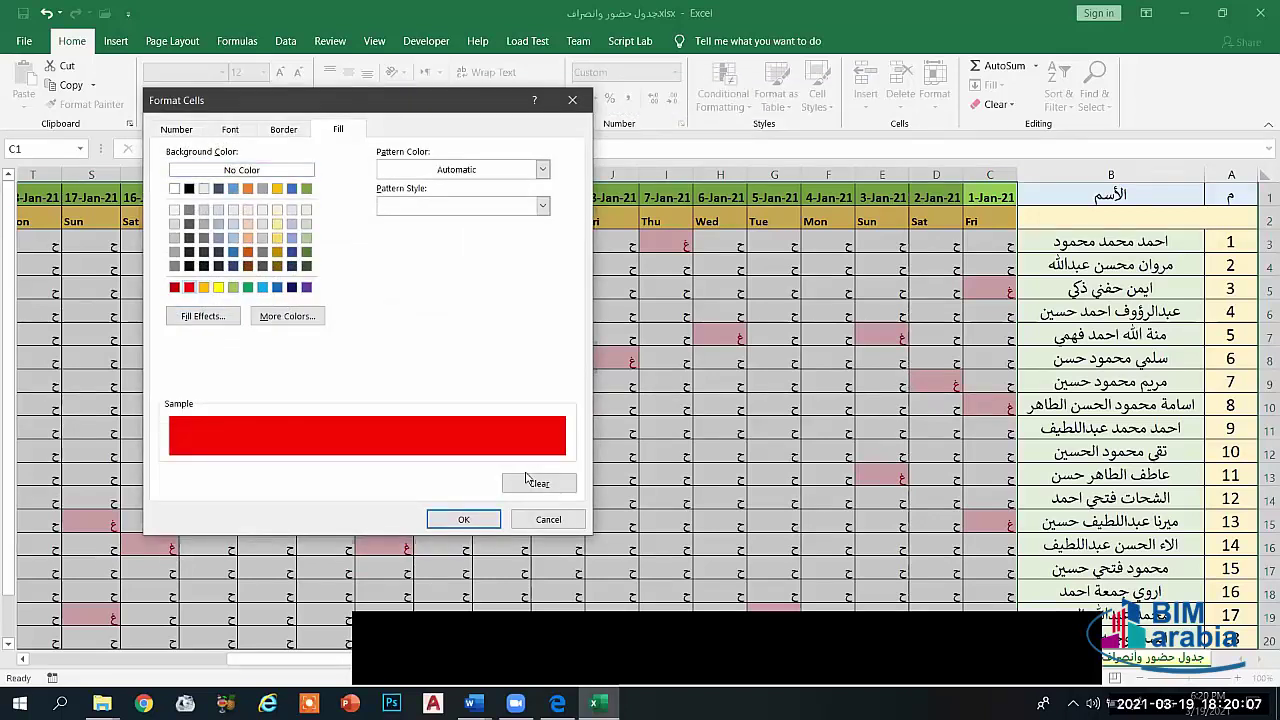
left_click(464, 520)
left_click(368, 459)
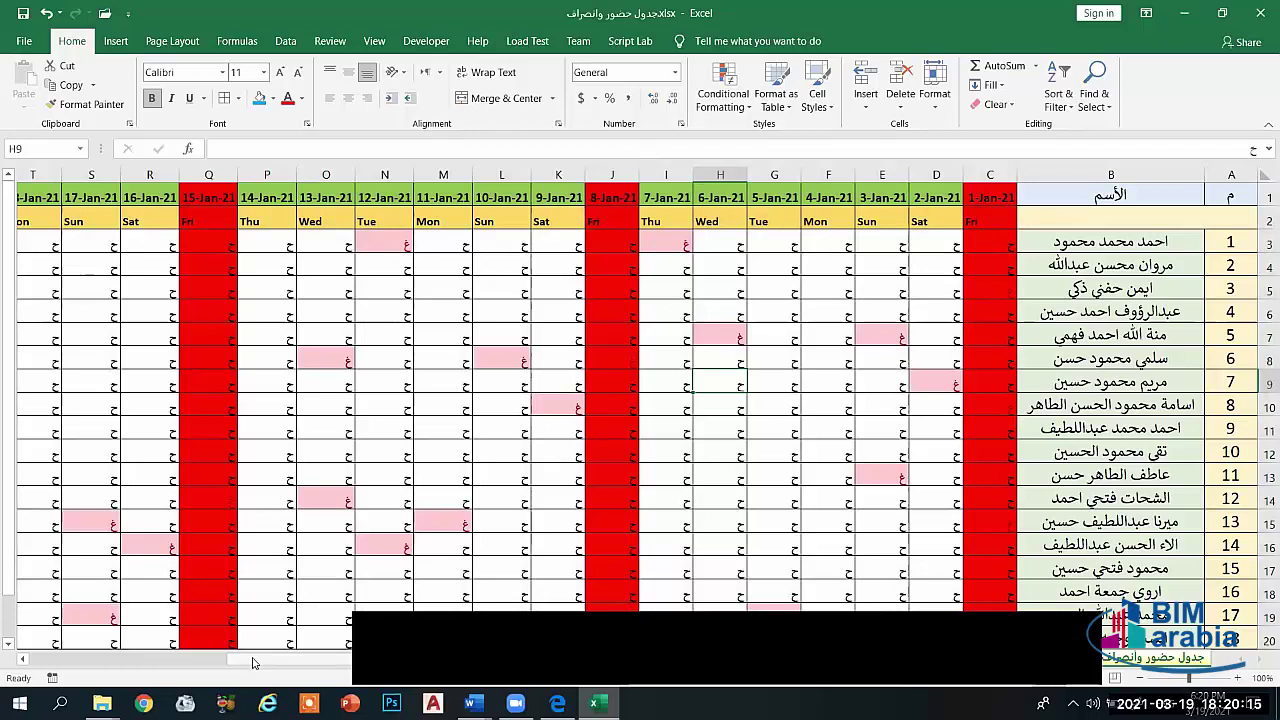
Check the Friday columns, then undo the red Friday fill rule.
mouse_move(255, 660)
left_mouse_down()
mouse_move(97, 663)
mouse_move(305, 646)
left_mouse_up()
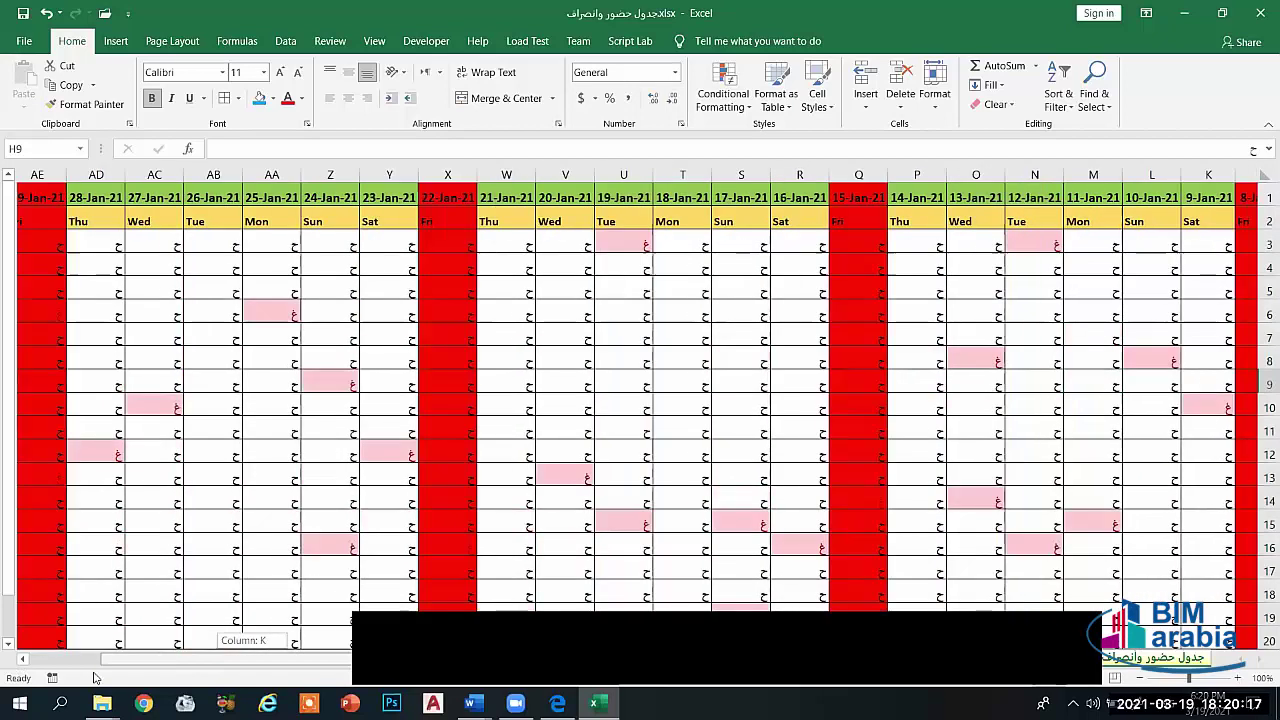
key("ctrl+Home")
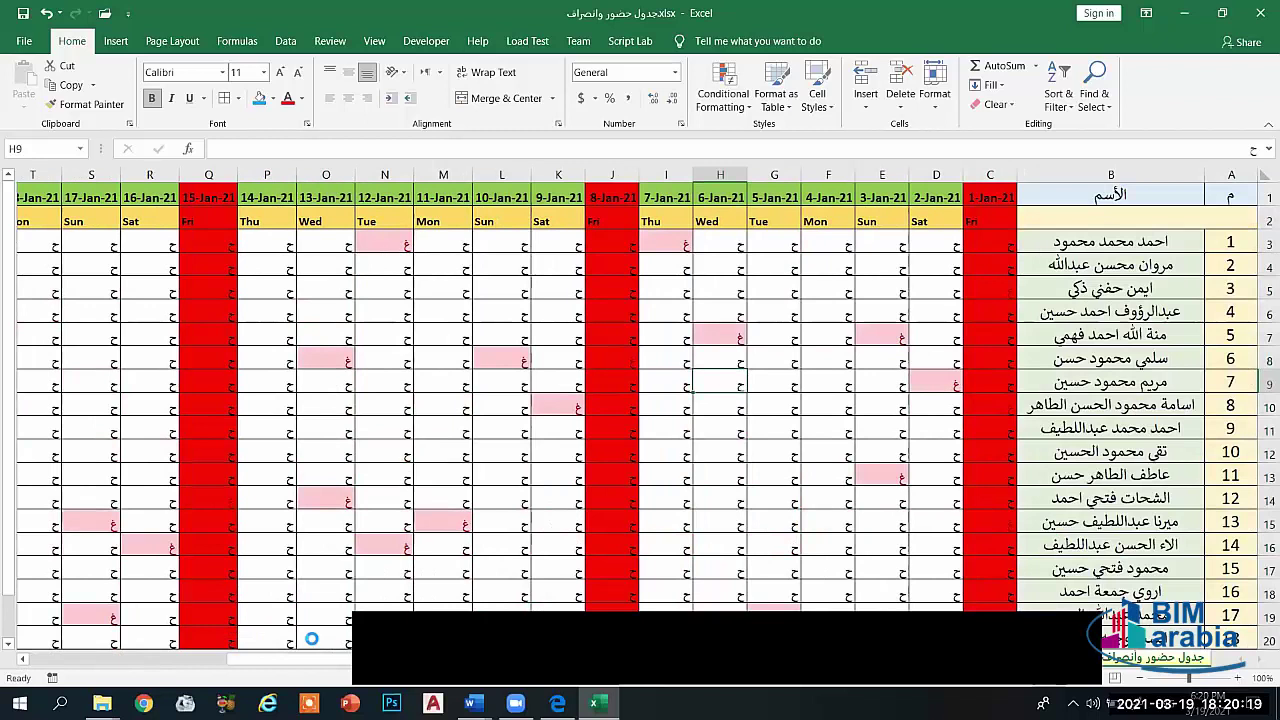
key("ctrl+shift+End")
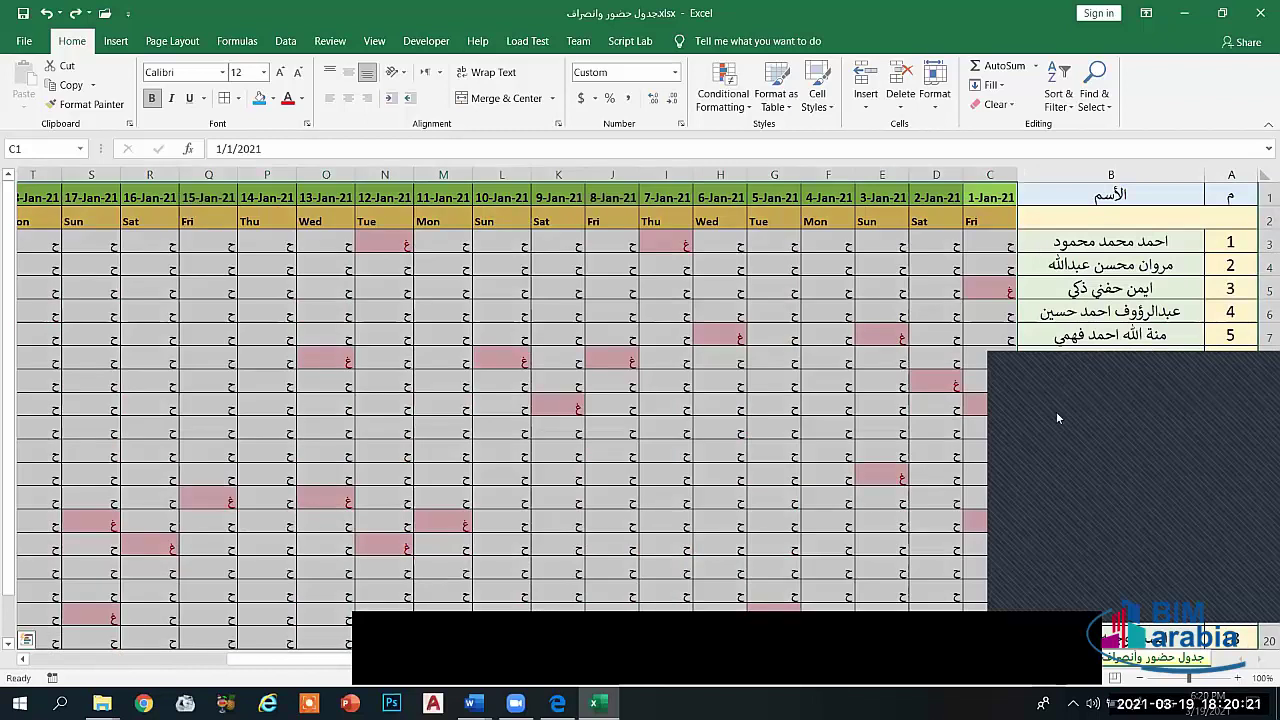
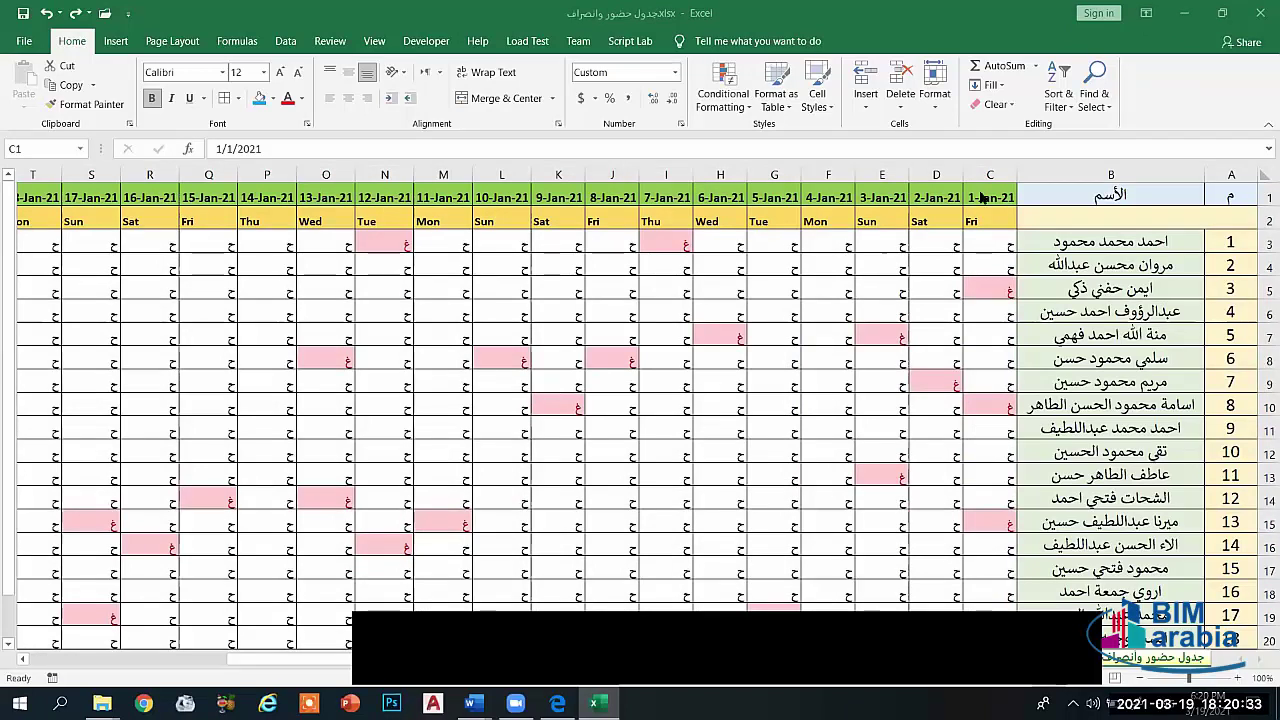
Select the attendance grid from C1 to its last cell and start a new conditional formatting rule.
key("ctrl+shift+End")
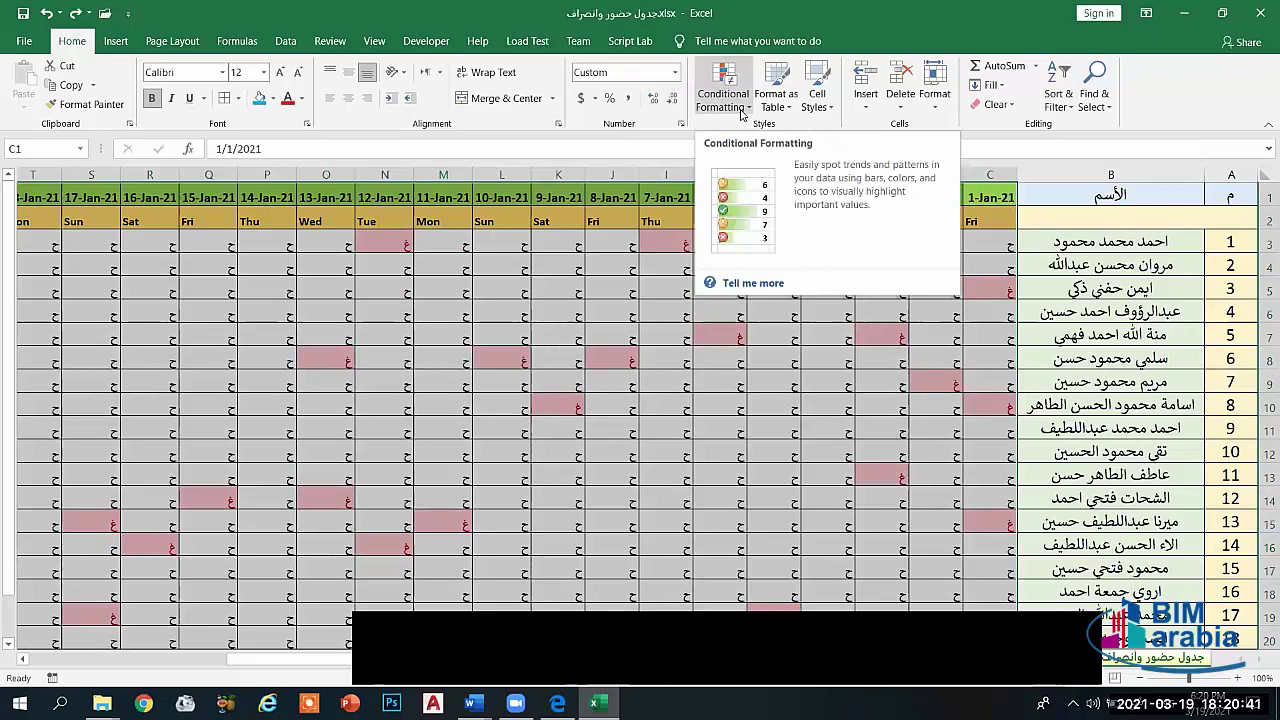
left_click(741, 115)
left_click(718, 95)
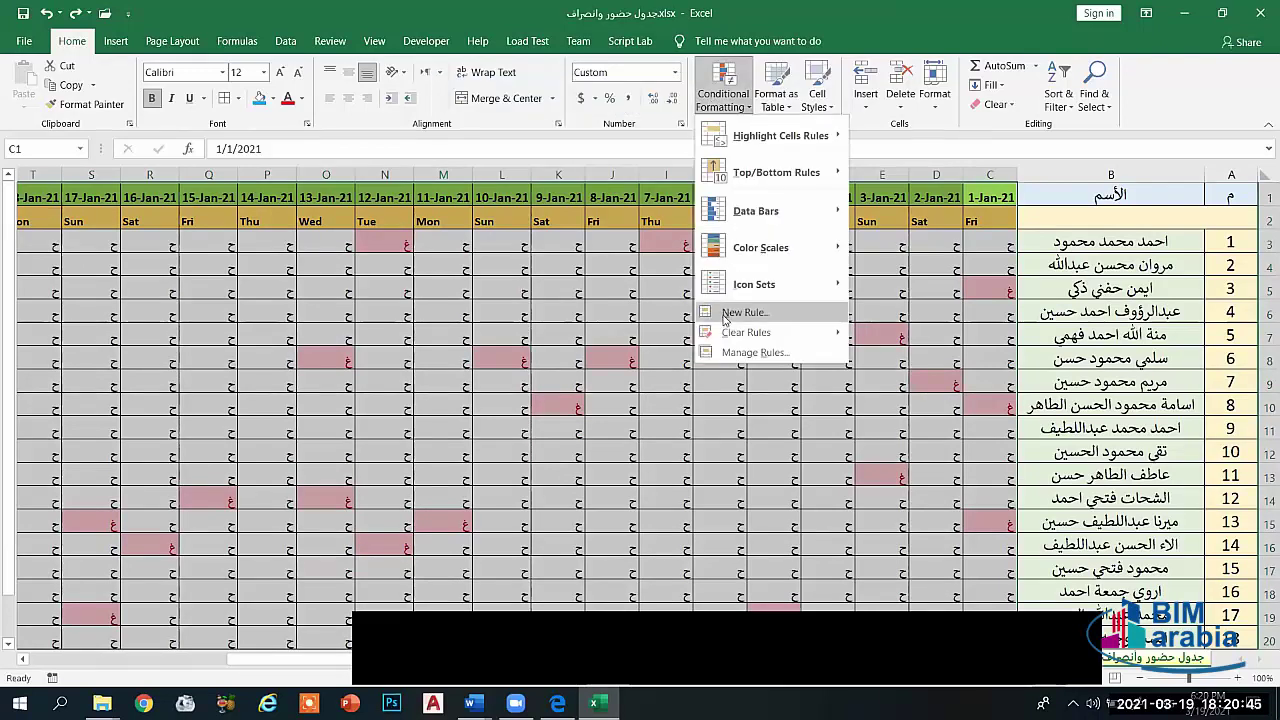
left_click(725, 315)
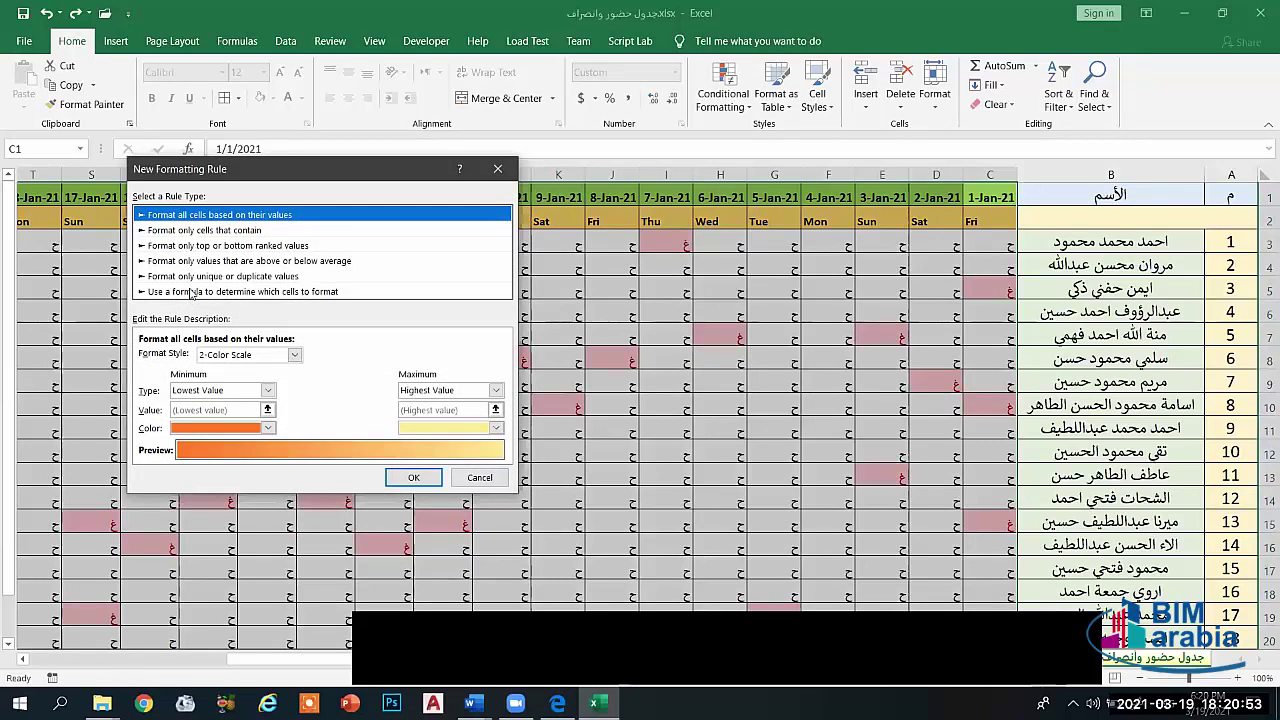
Set the rule to use a formula and enter =C$2="fri".
left_click(190, 292)
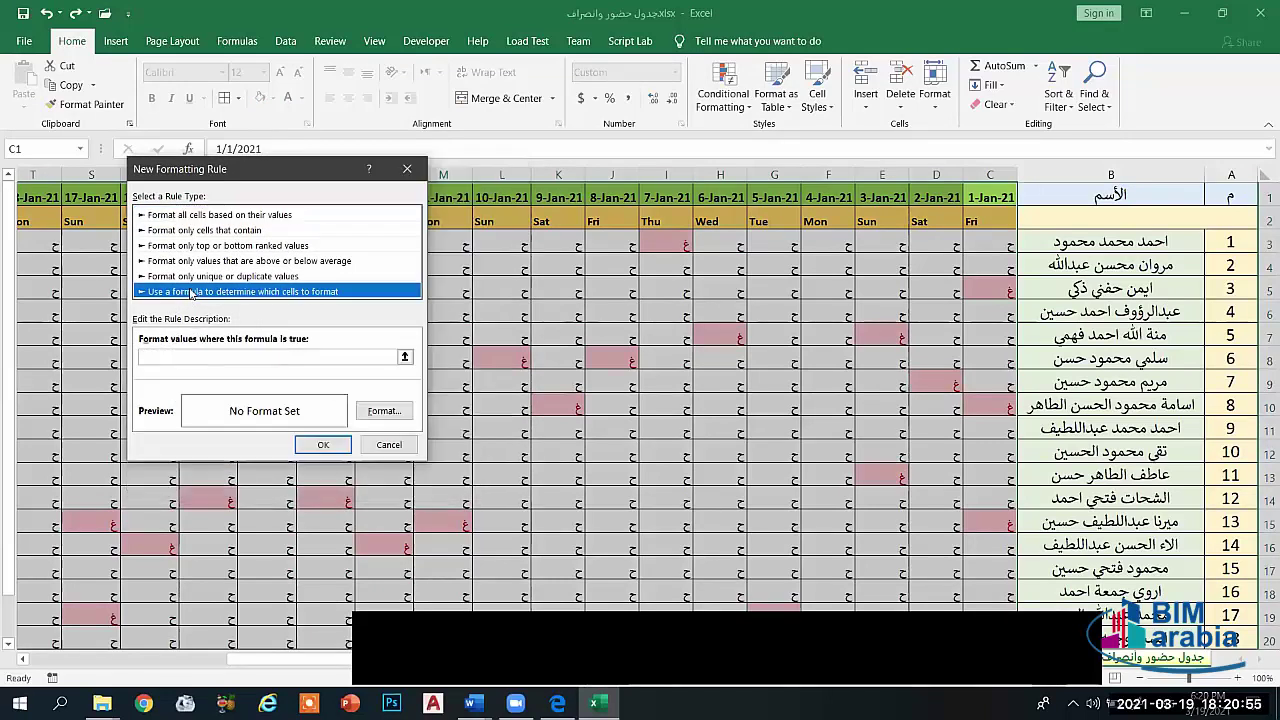
left_click(200, 355)
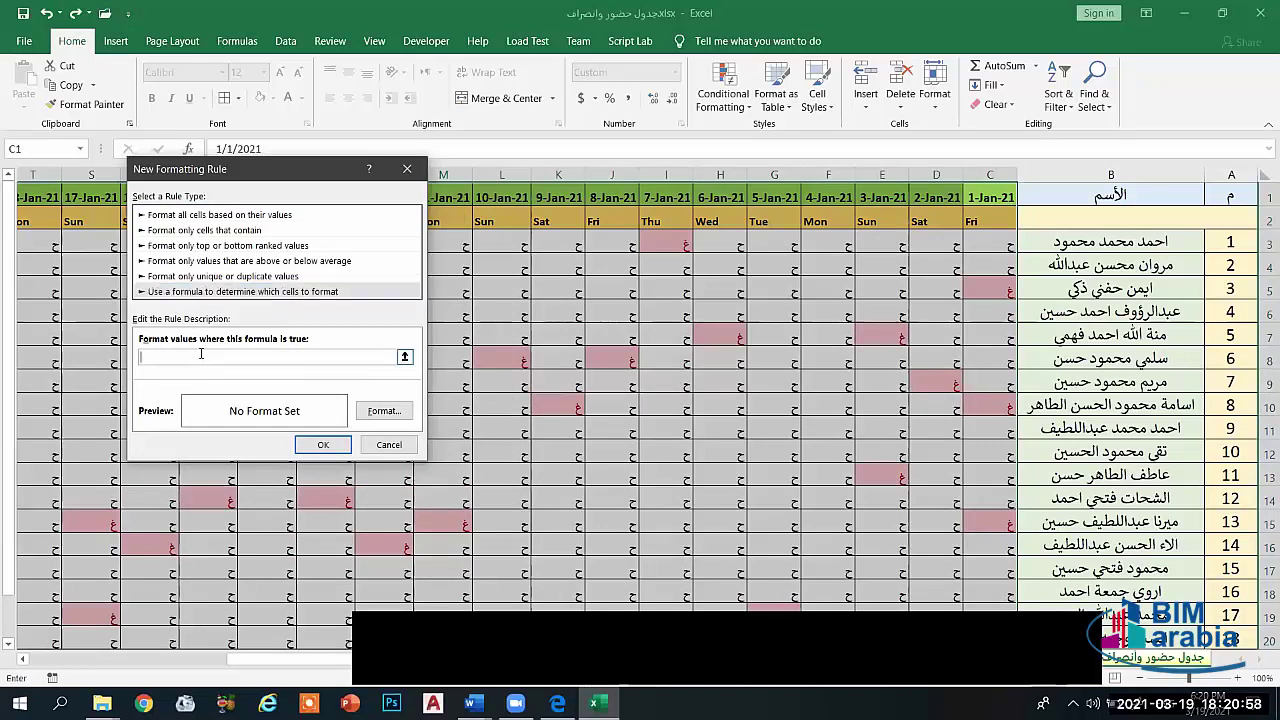
left_click(988, 222)
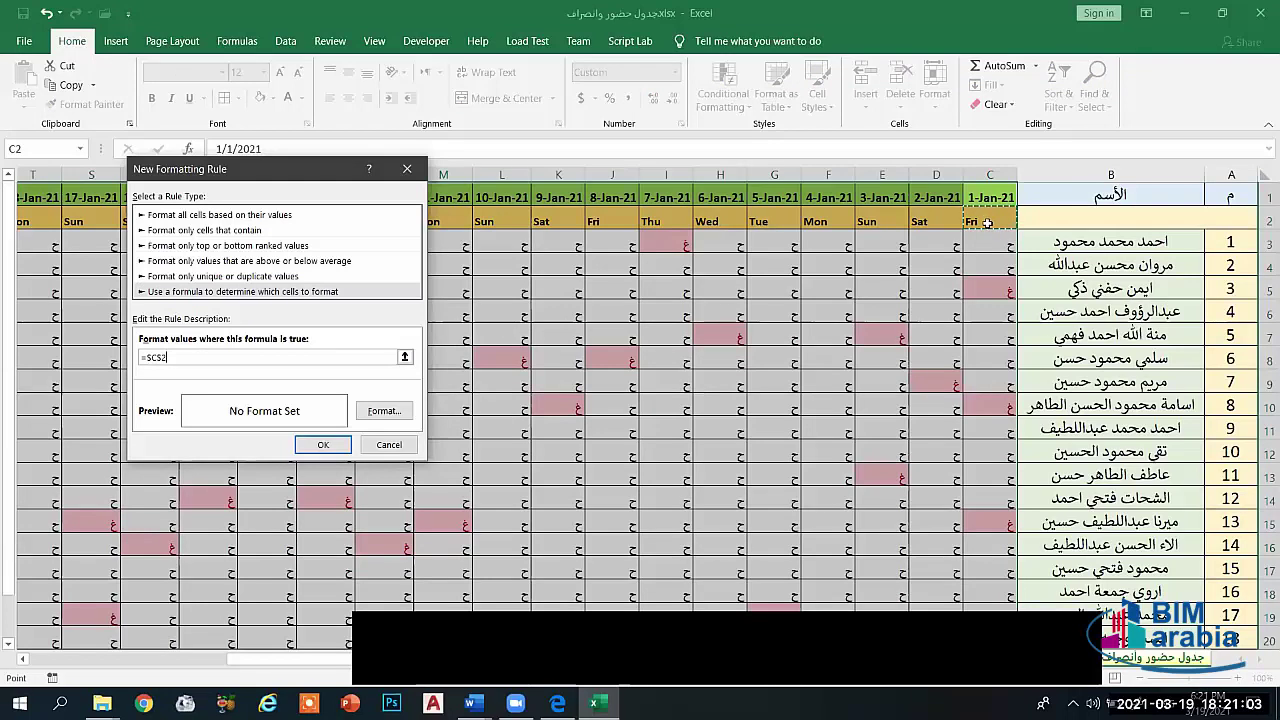
left_click(150, 358)
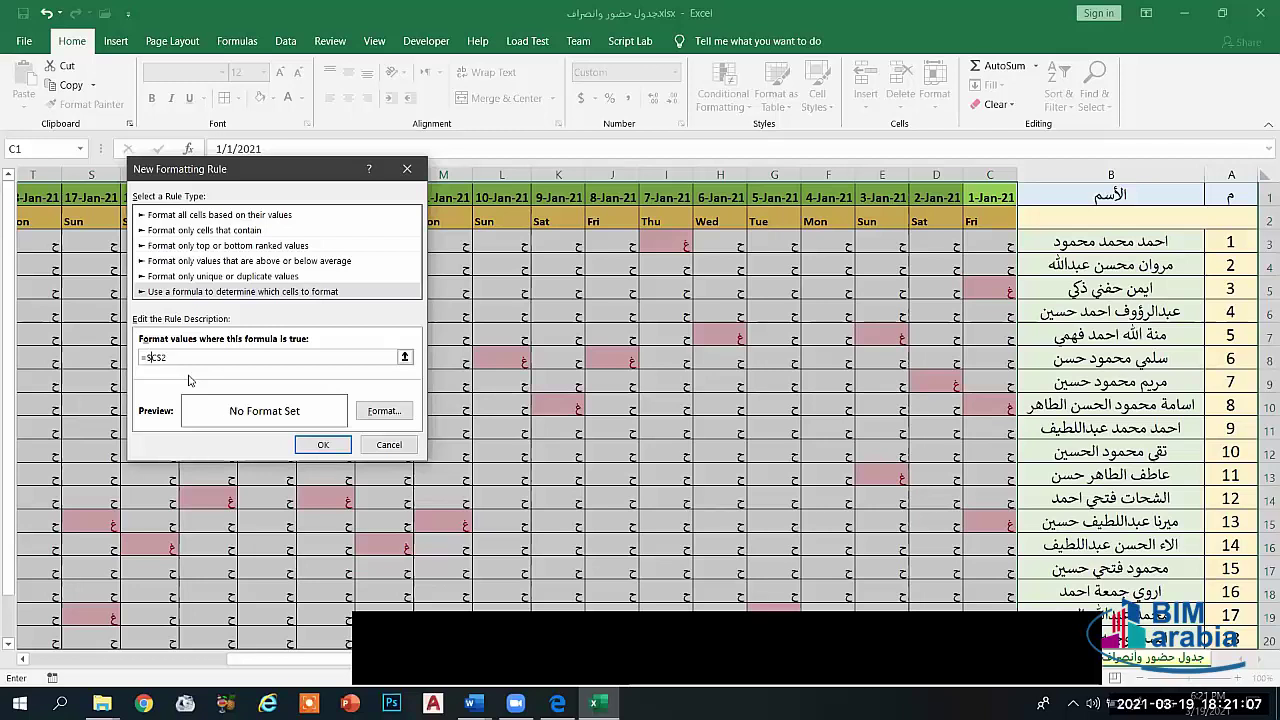
key("BackSpace")
type("=\"F")
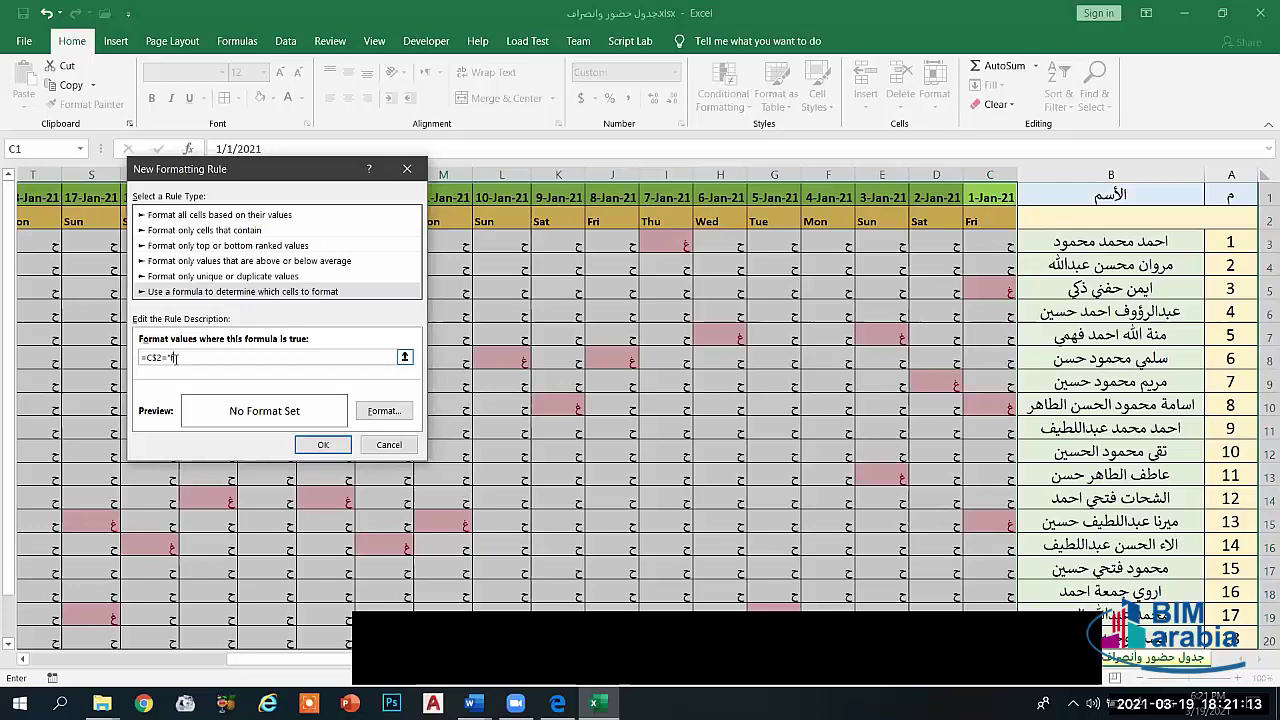
type("\"")
Give the rule a red fill and apply it so the 1, 8 and 15 Jan columns turn red.
left_click(377, 414)
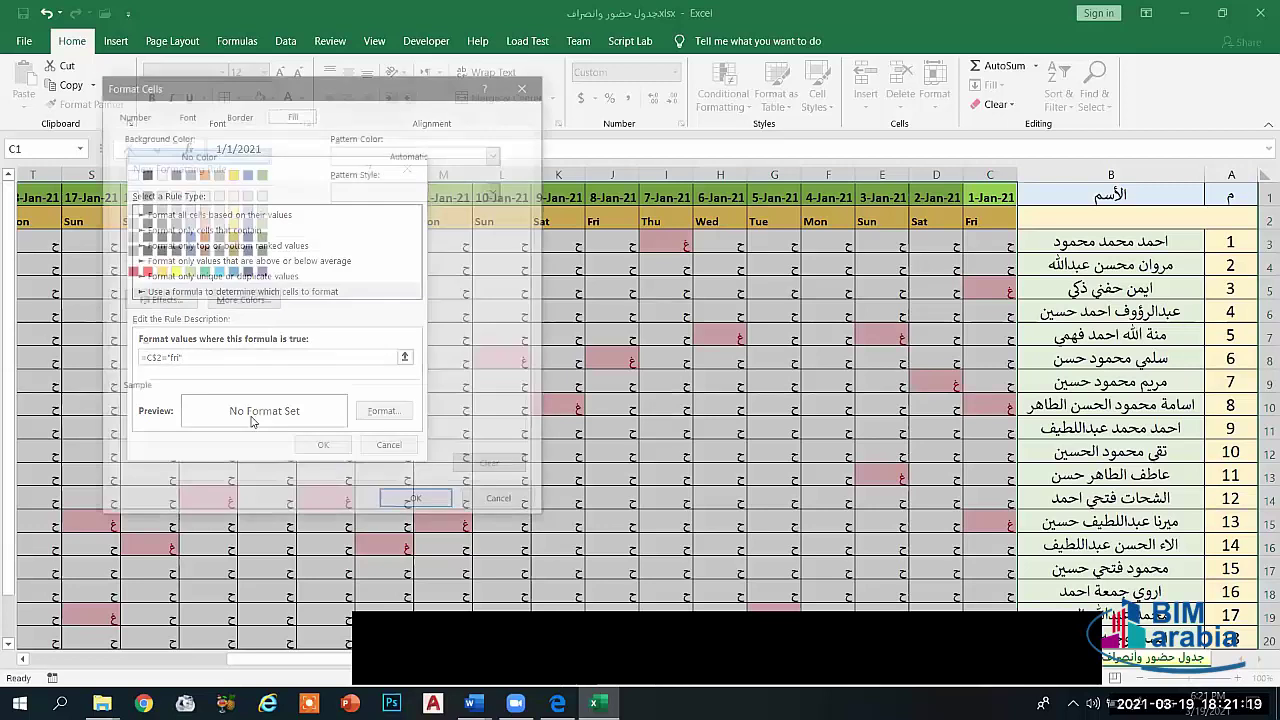
left_click(143, 271)
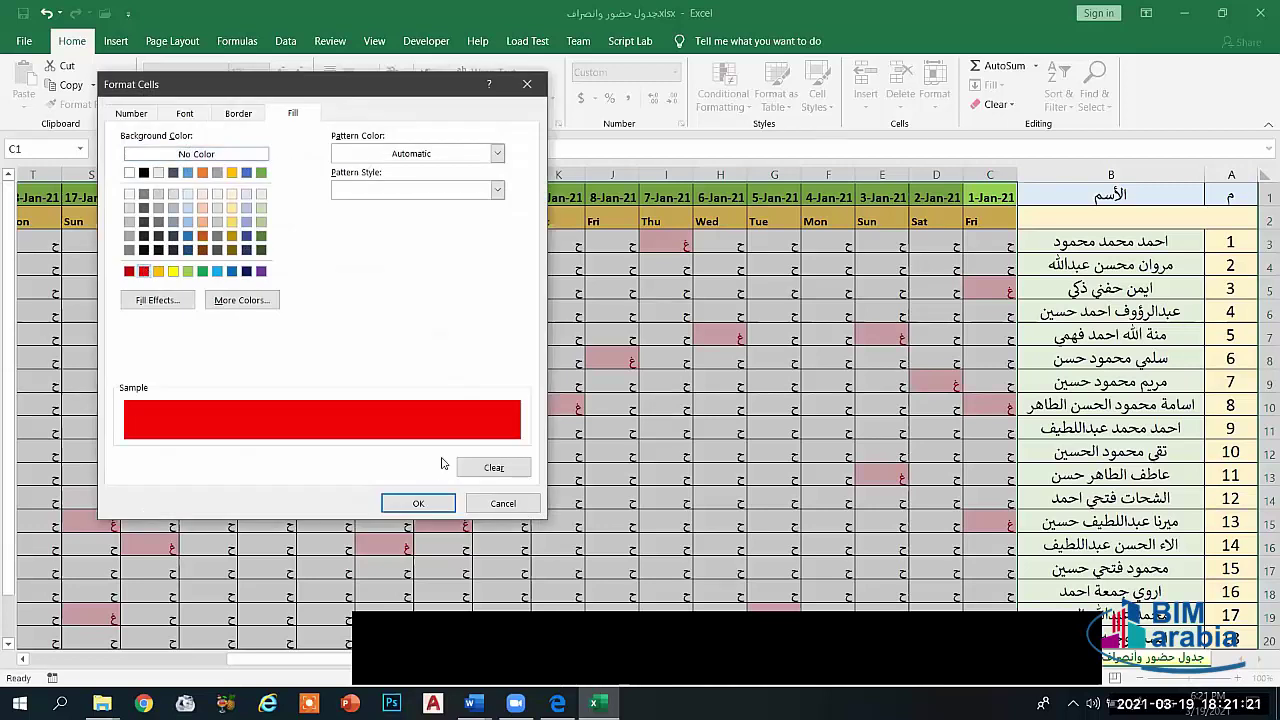
left_click(418, 502)
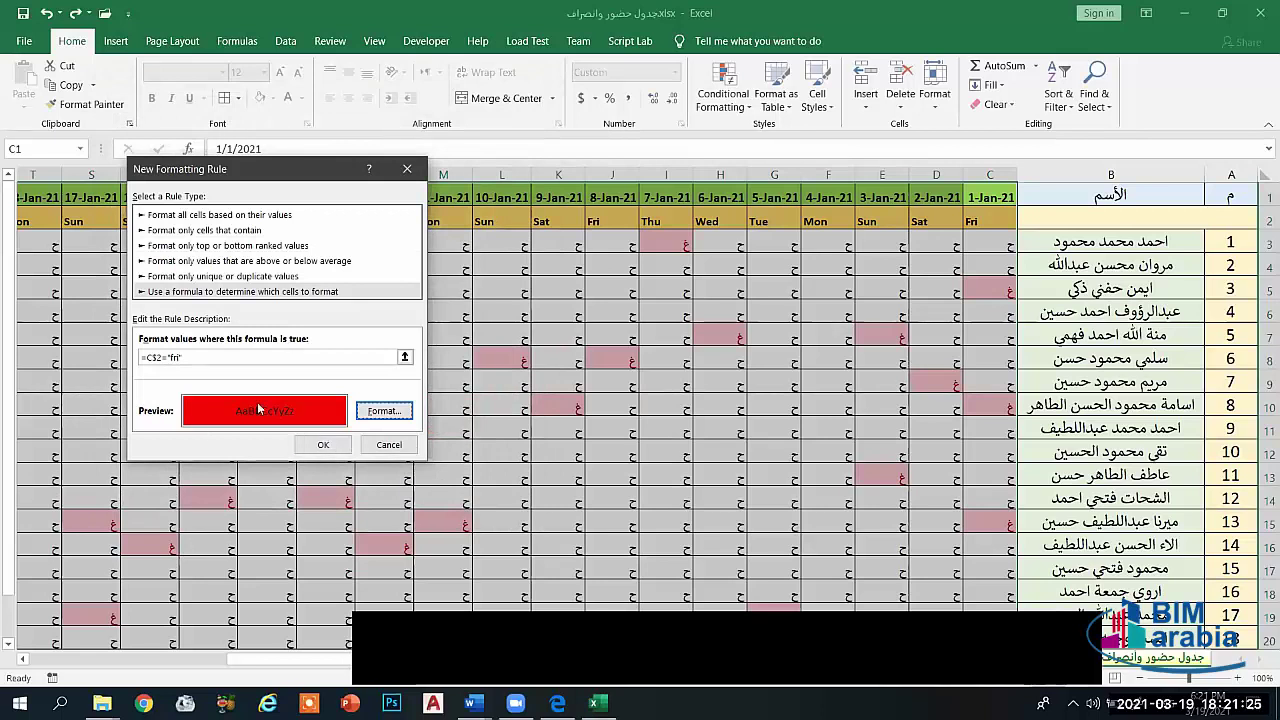
left_click(323, 445)
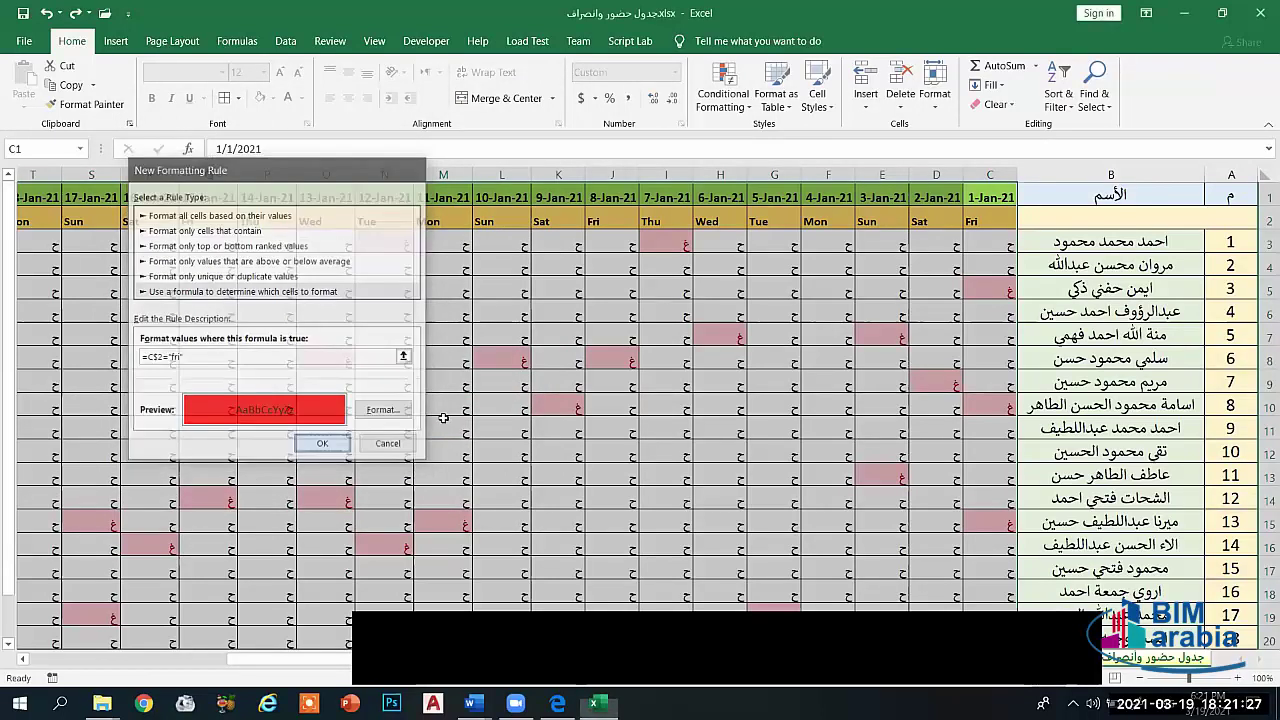
left_click(743, 460)
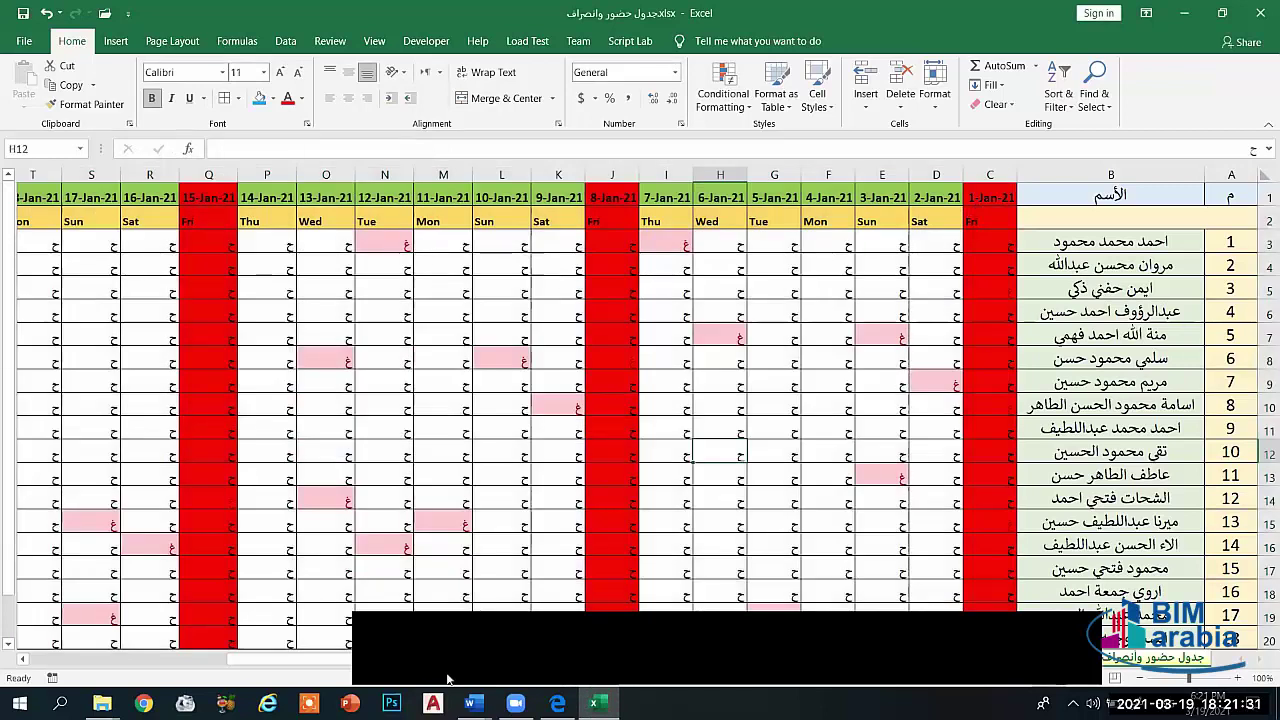
Inspect cells H9 and G8, then undo the red Friday fill rule.
mouse_move(430, 665)
left_mouse_down()
mouse_move(250, 677)
mouse_move(786, 659)
left_mouse_up()
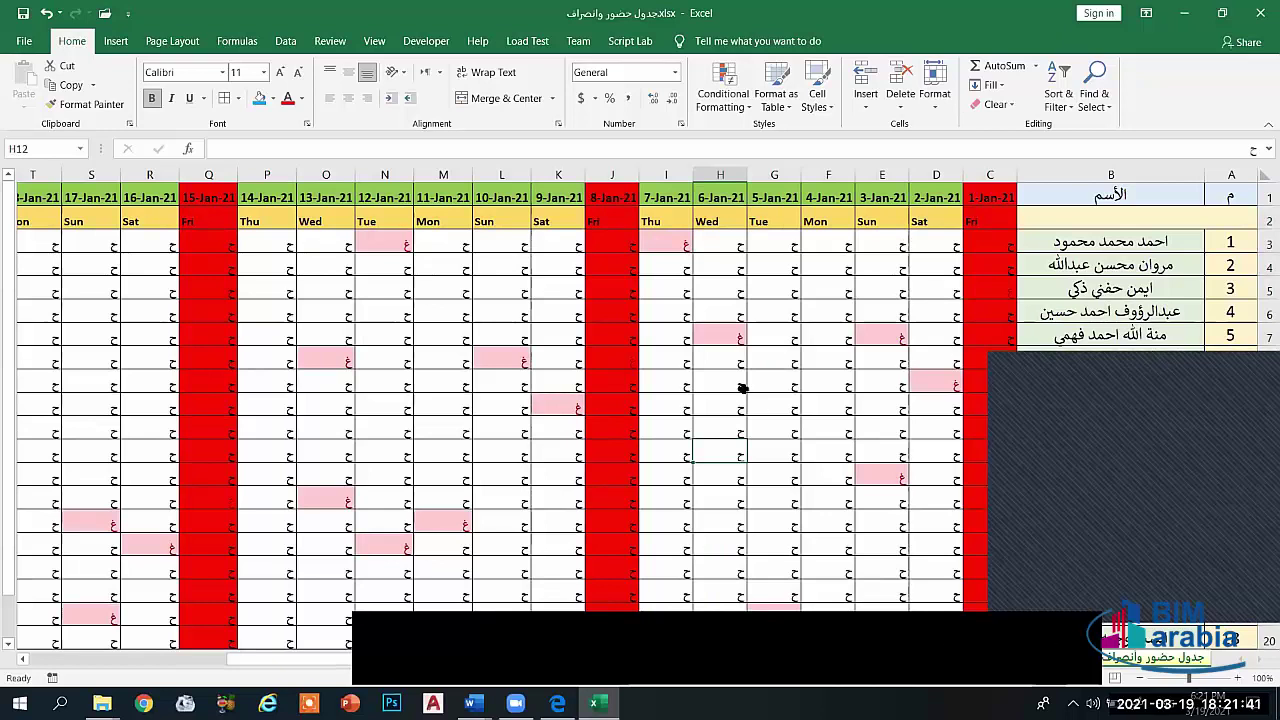
left_click(741, 387)
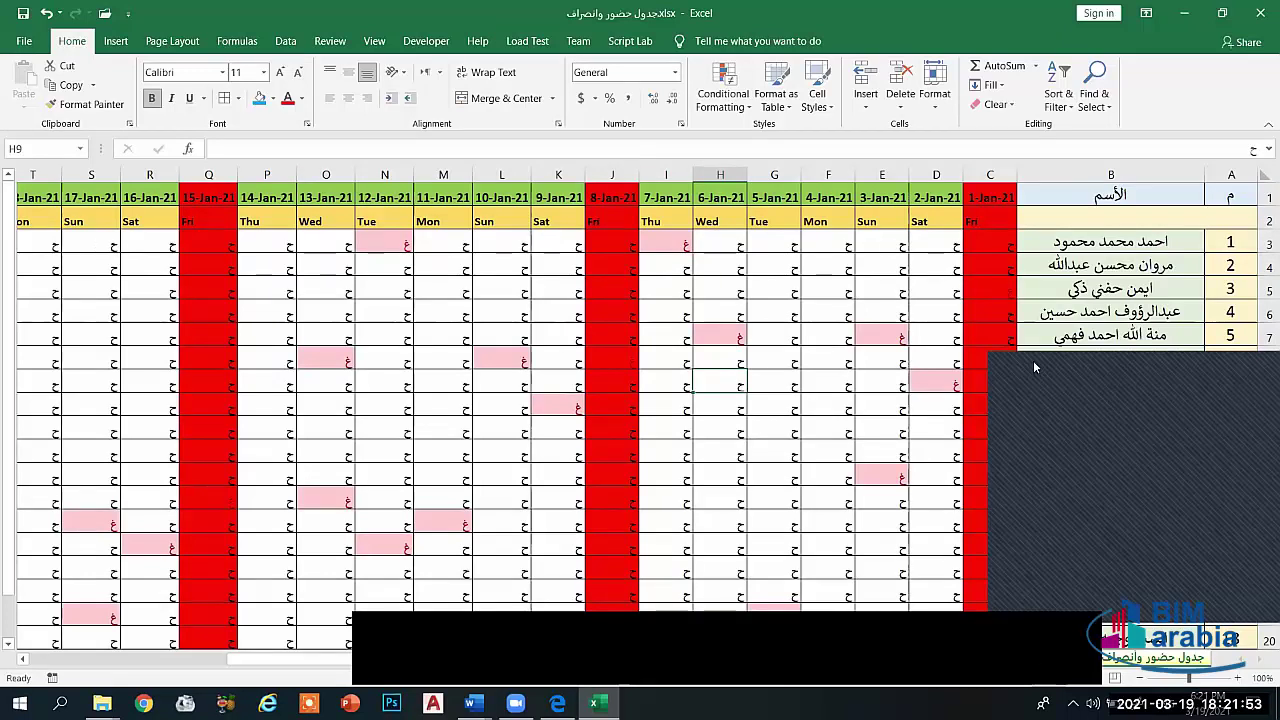
key("F2")
left_click(776, 362)
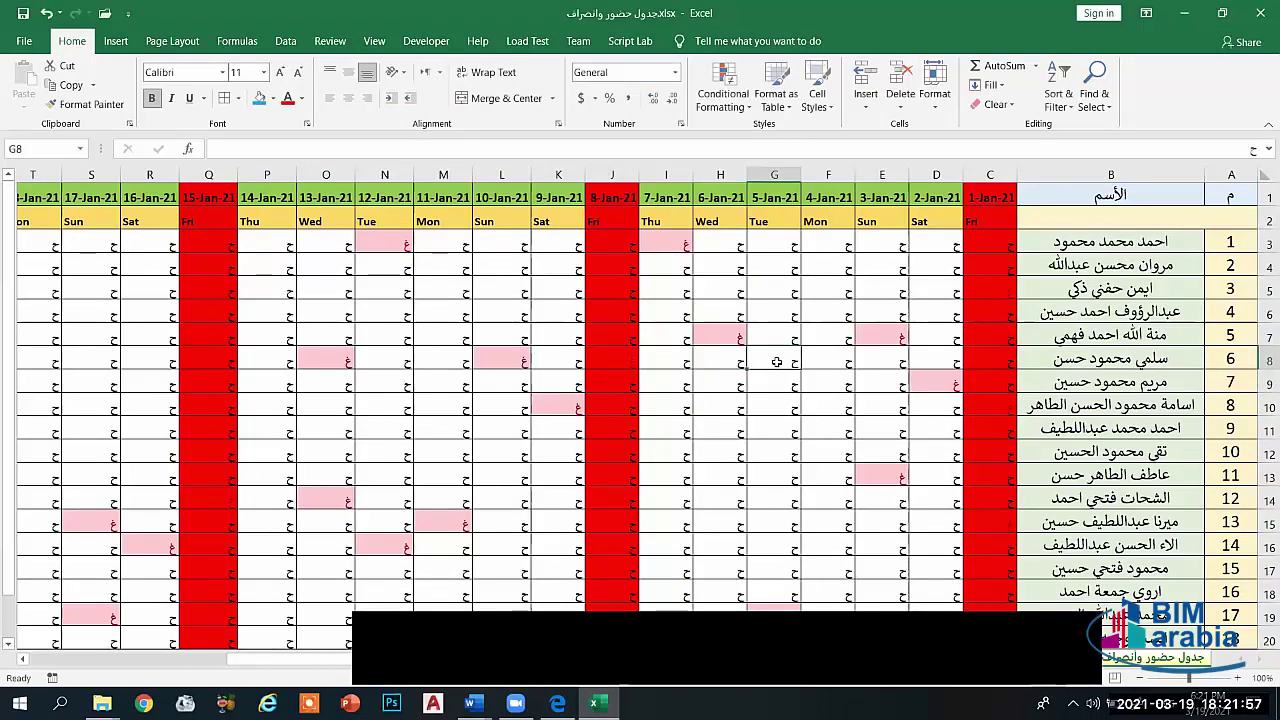
key("ctrl+z")
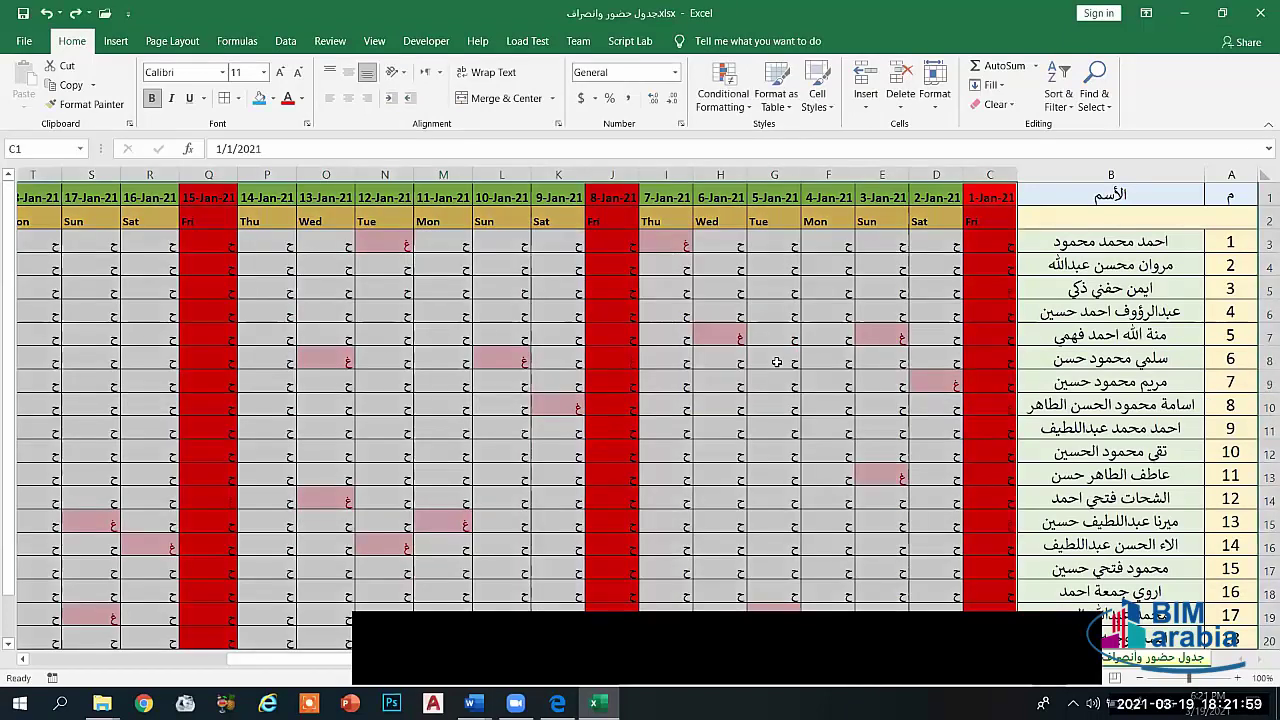
key("ctrl+z")
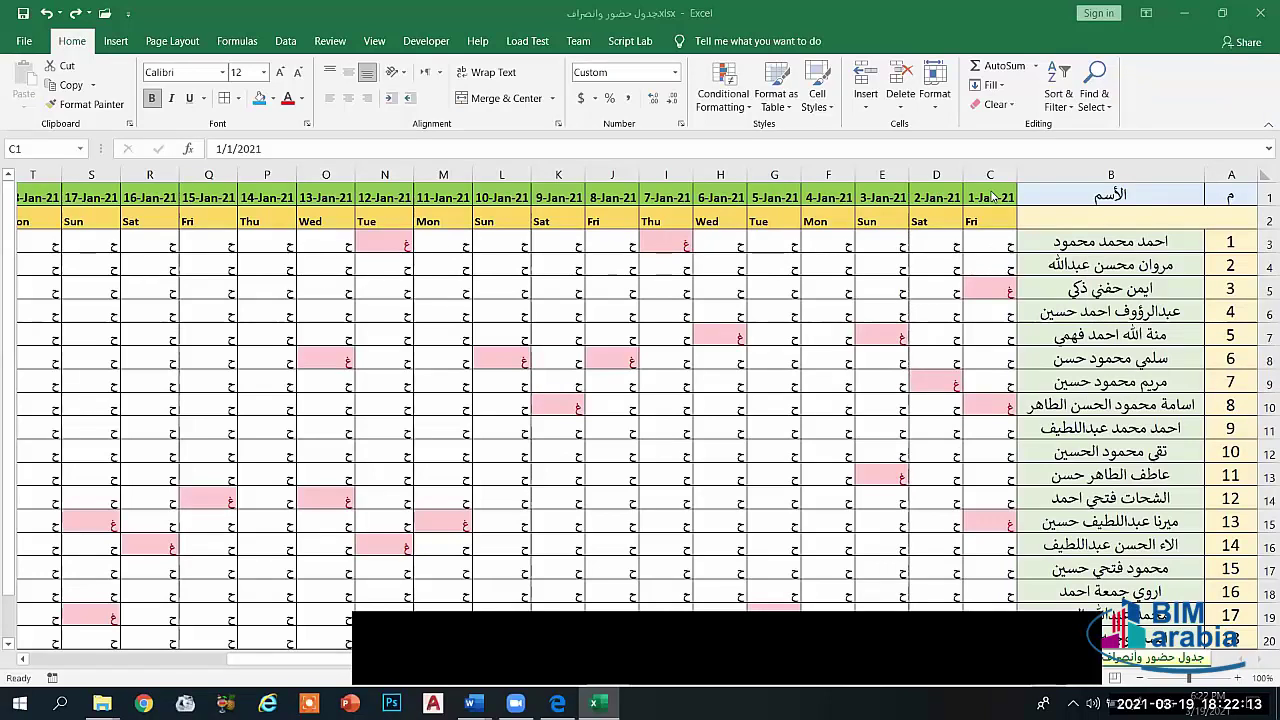
Check C2's weekday TEXT formula, then select the whole attendance table from C1.
key("ctrl+shift+End")
left_click(990, 194)
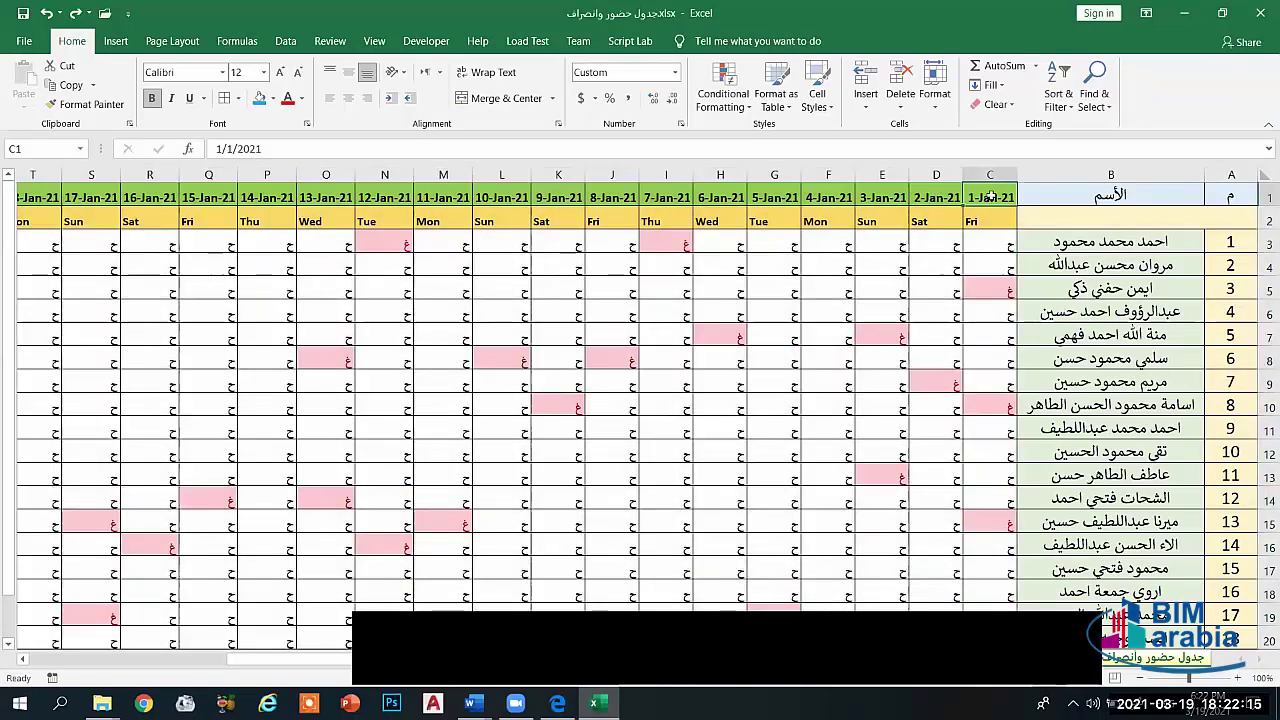
left_click(980, 218)
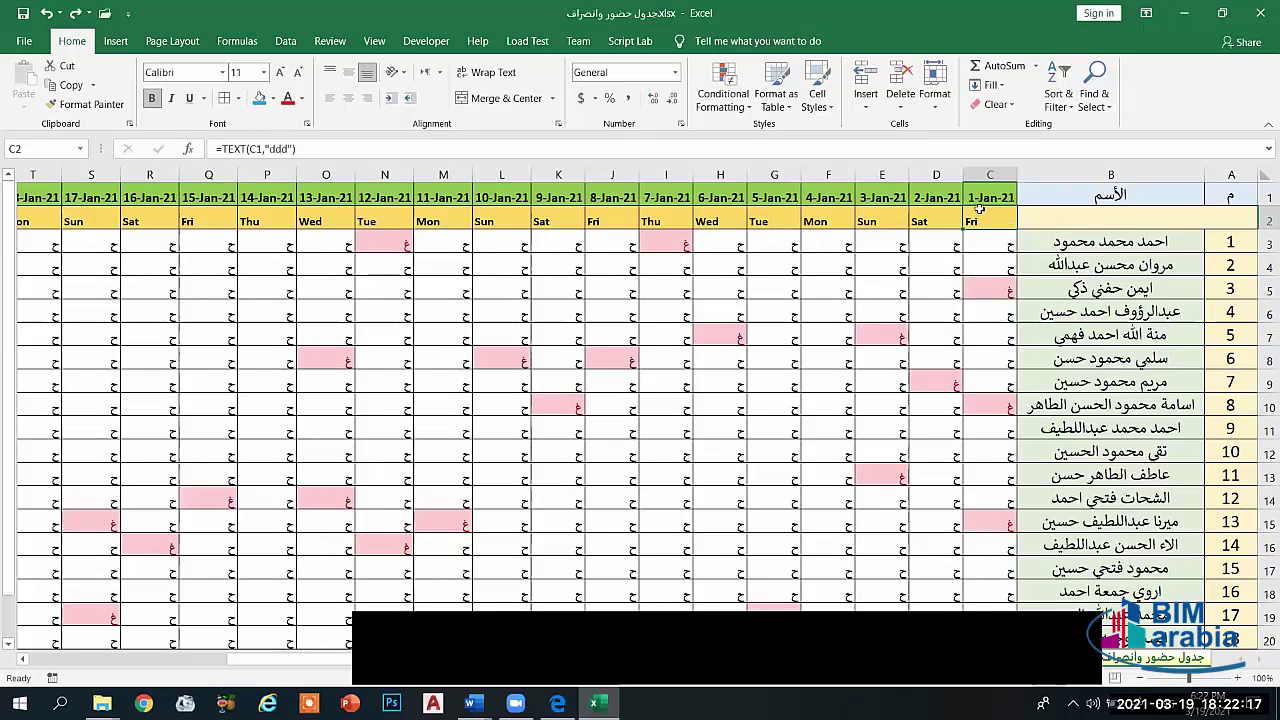
left_click(980, 197)
mouse_move(900, 193)
left_mouse_down()
mouse_move(182, 250)
mouse_move(5, 420)
mouse_move(186, 617)
left_mouse_up()
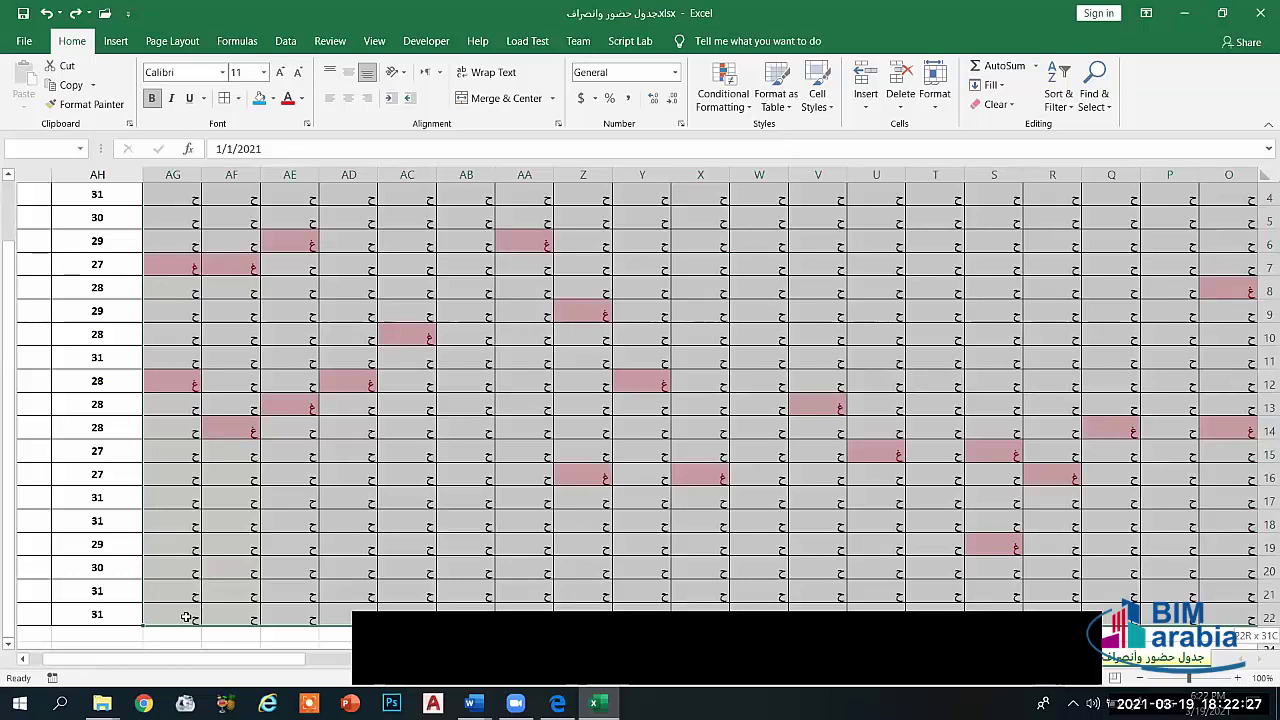
left_click_drag(186, 617, 188, 617)
left_click_drag(208, 661, 340, 661)
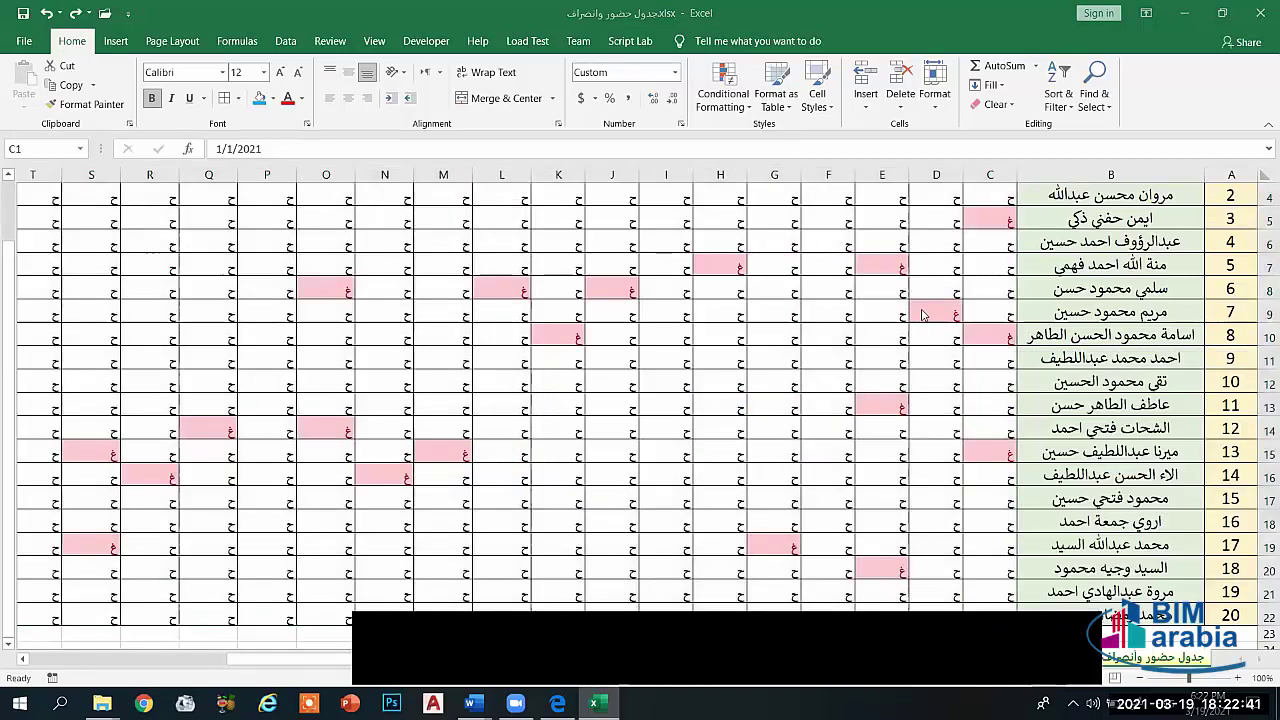
key("ctrl+a")
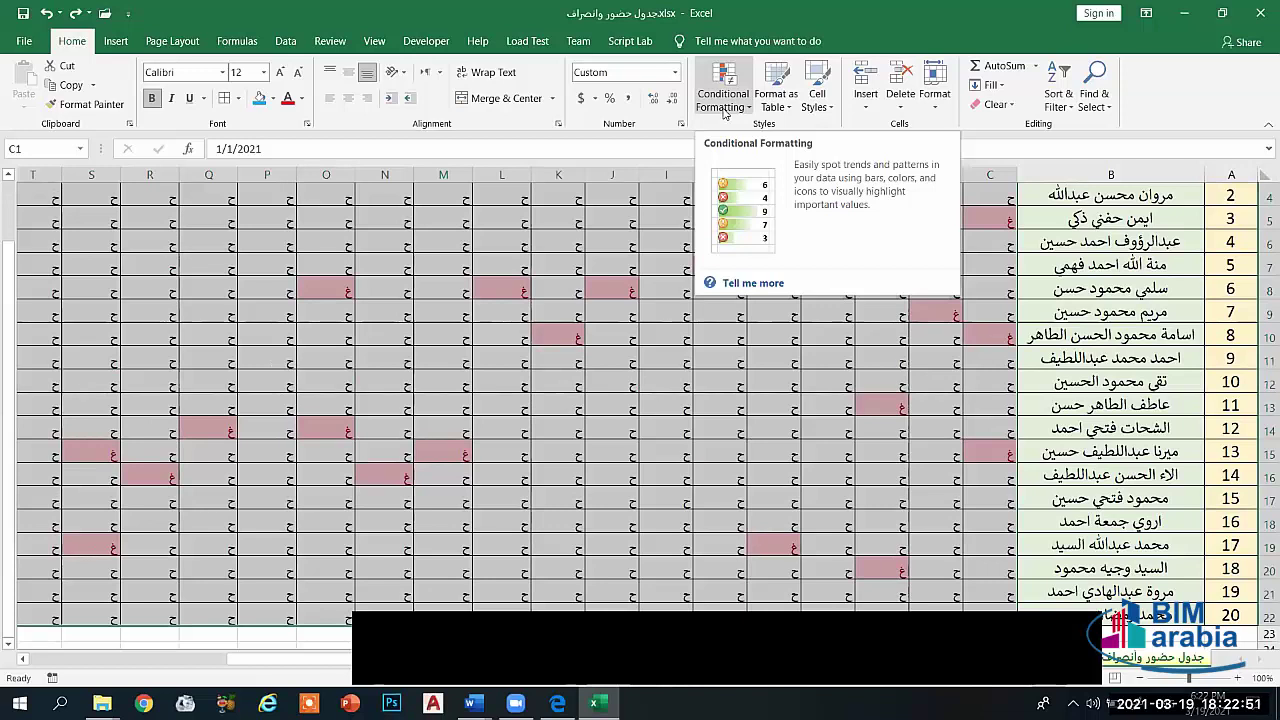
Start a new conditional formatting rule using 'Use a formula to determine which cells to format'.
left_click(725, 110)
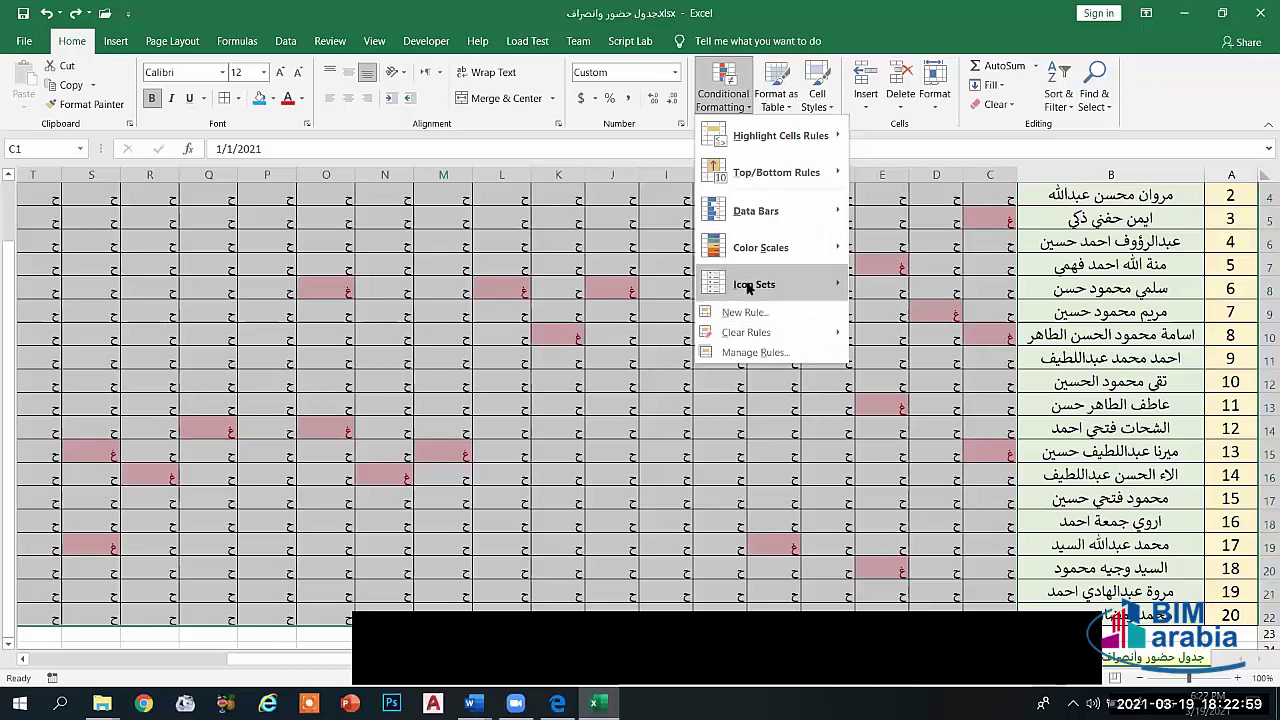
mouse_move(756, 288)
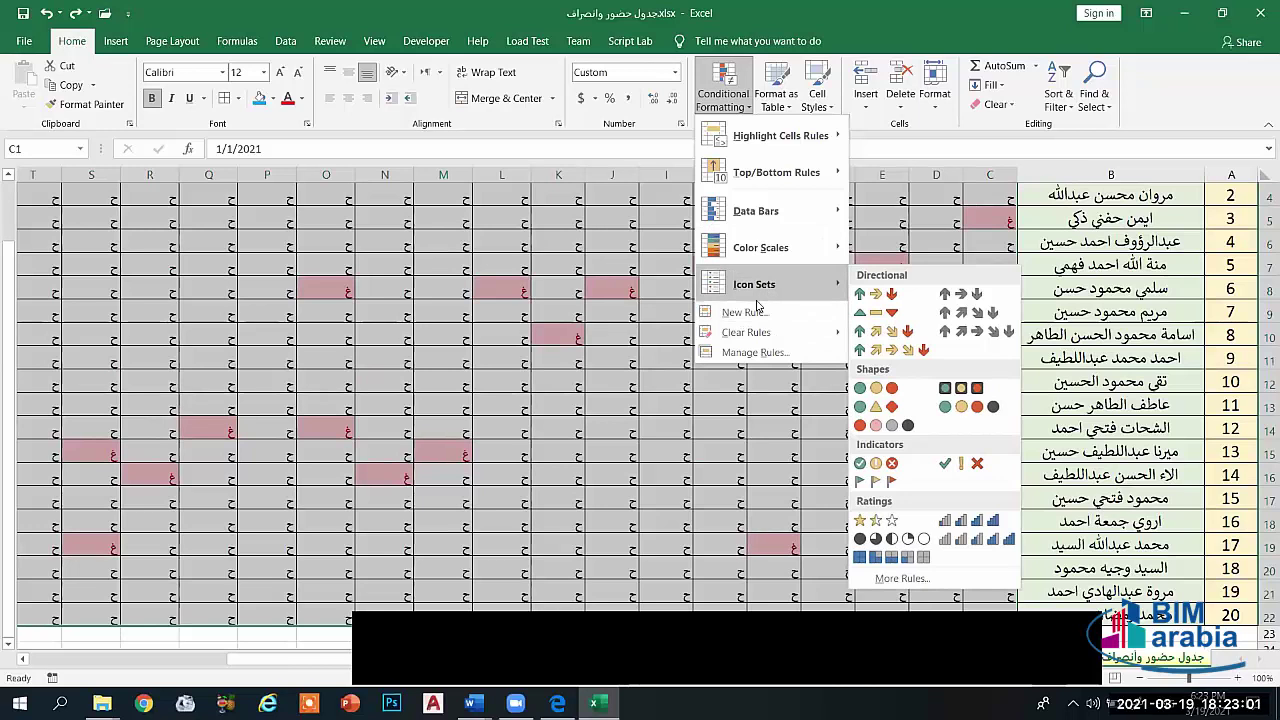
left_click(756, 311)
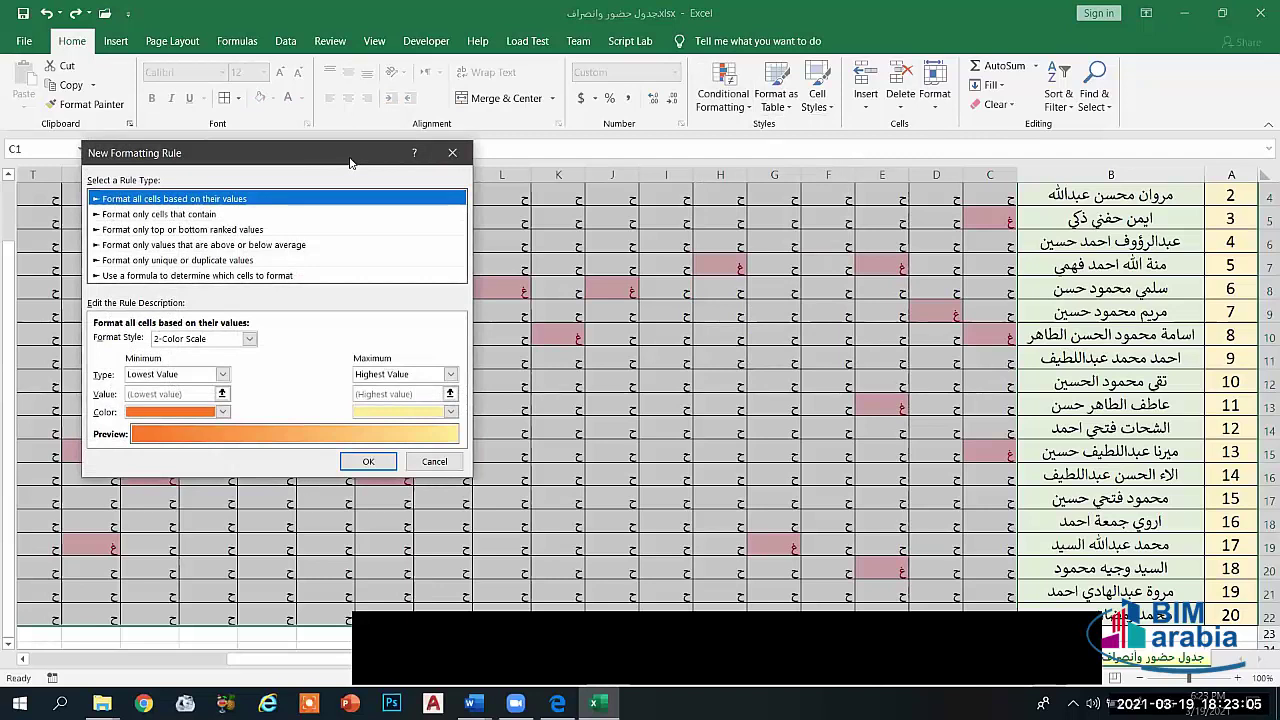
left_click_drag(350, 162, 353, 162)
left_click_drag(88, 156, 450, 190)
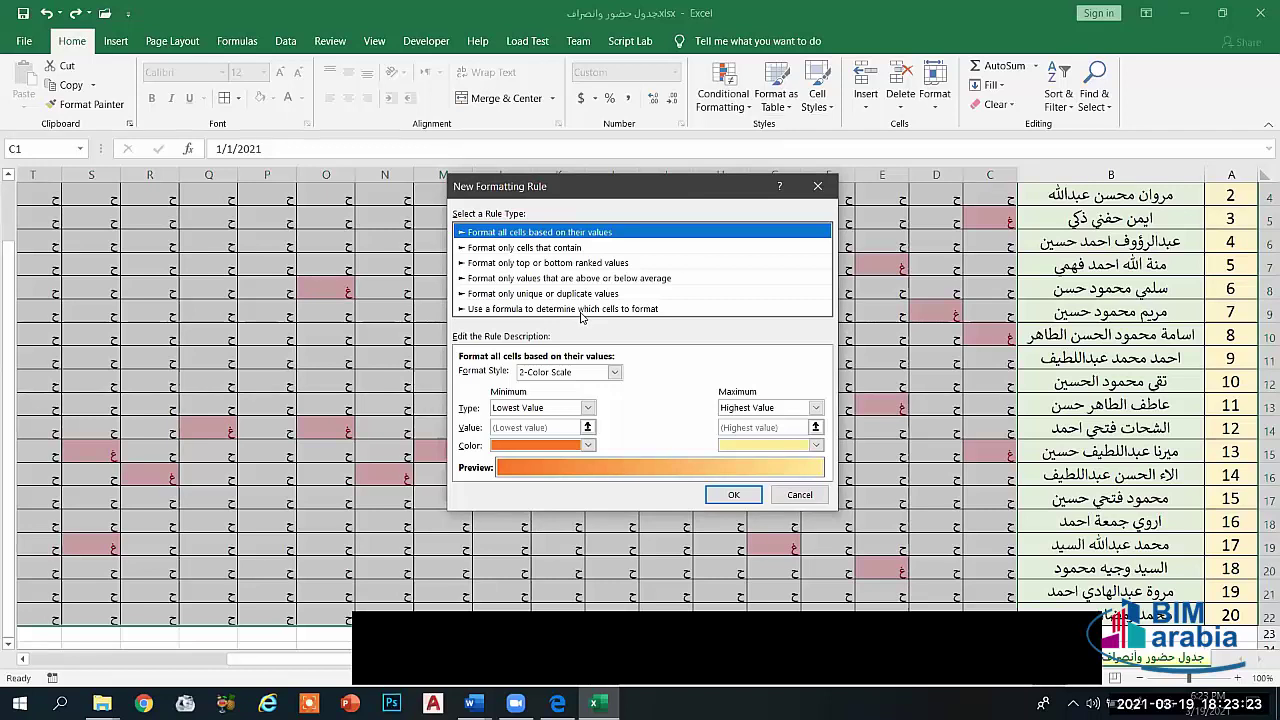
left_click(580, 309)
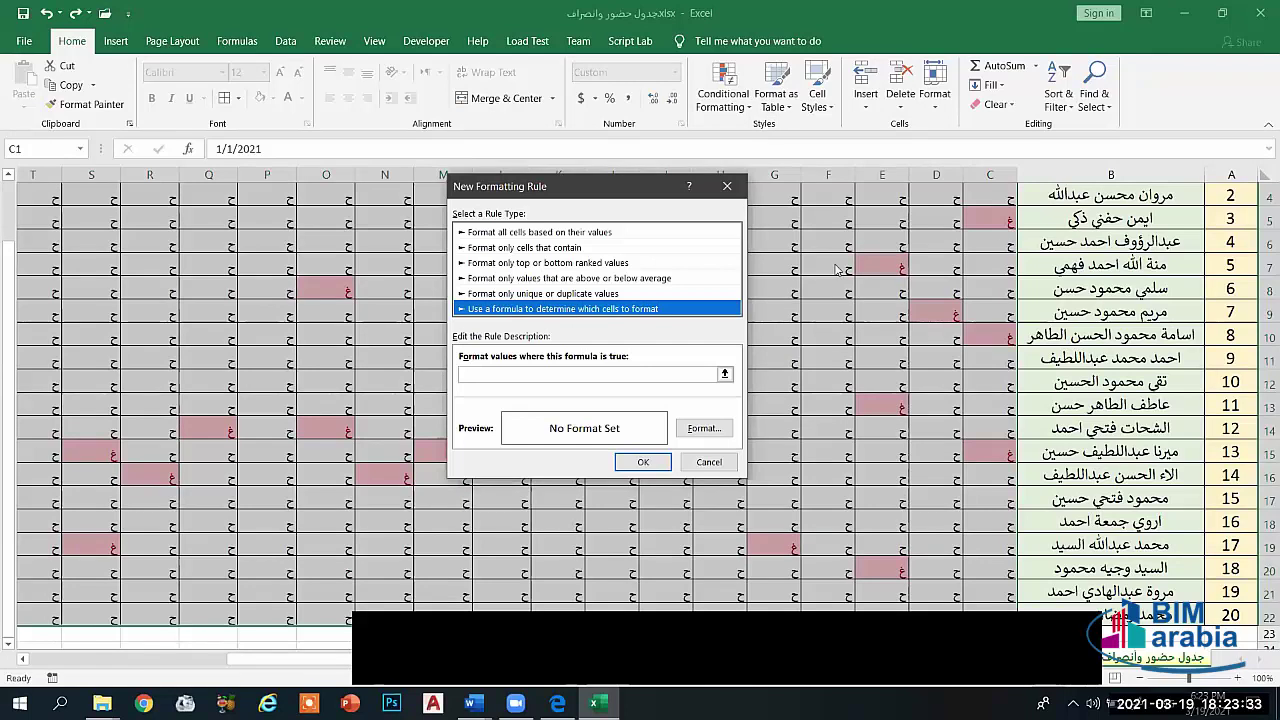
Enter the rule formula =C$2="fri", with only row 2 of the C2 reference locked.
left_click_drag(617, 200, 605, 240)
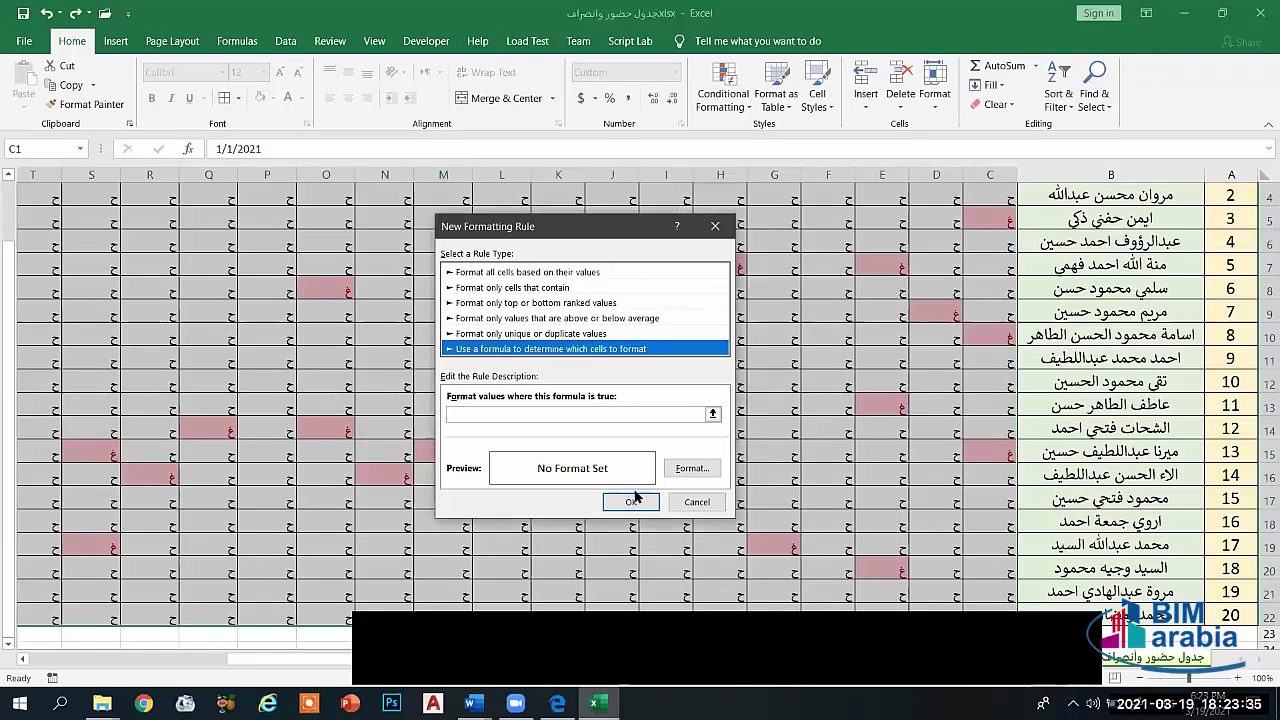
left_click(607, 411)
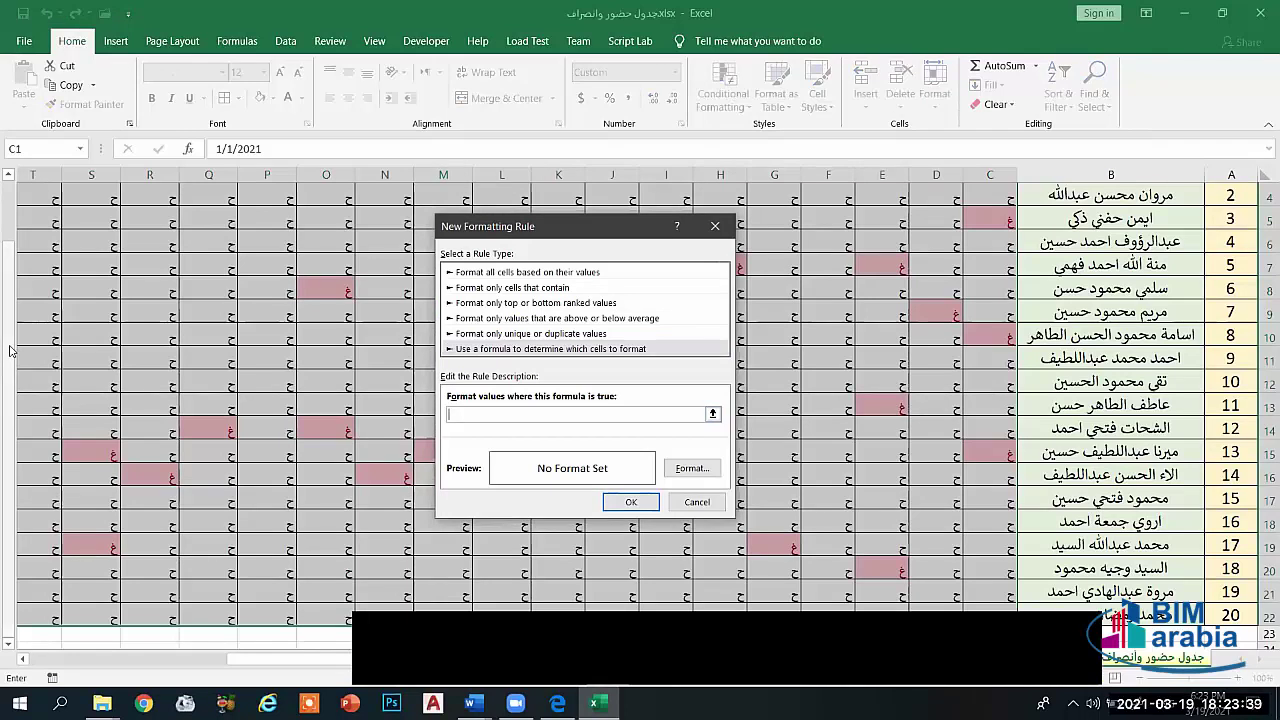
left_click_drag(12, 350, 13, 243)
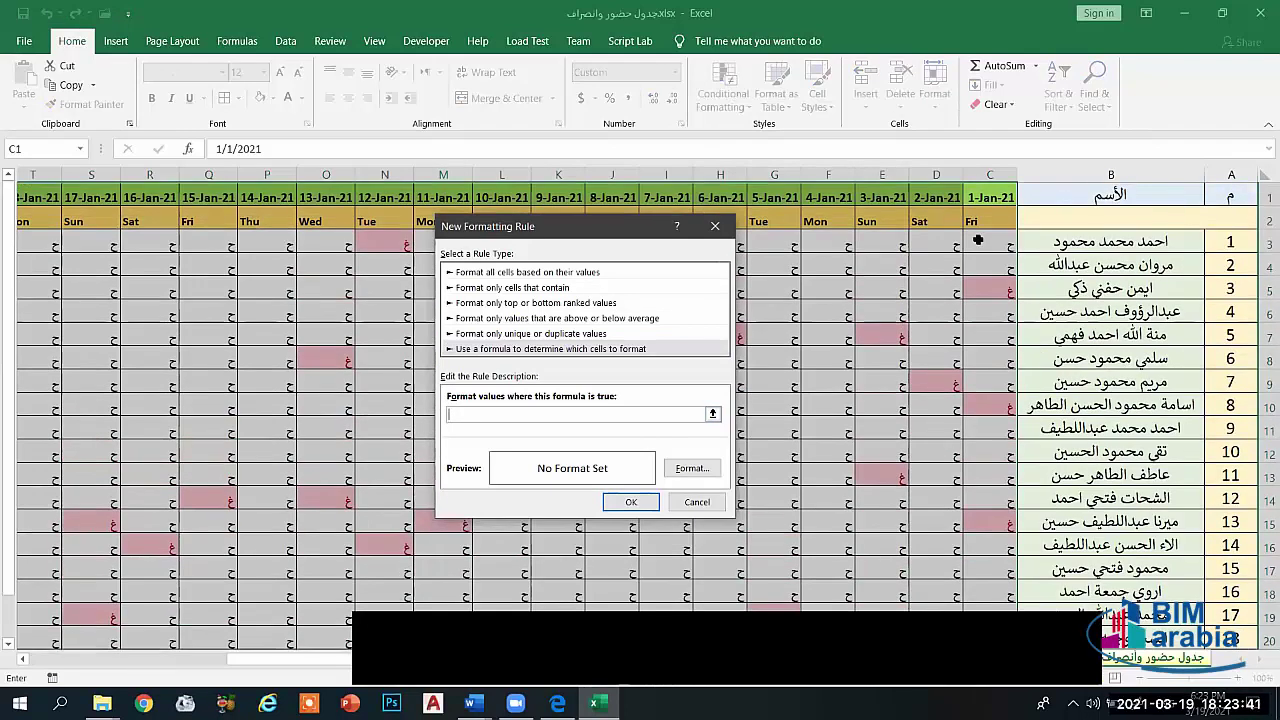
left_click(988, 215)
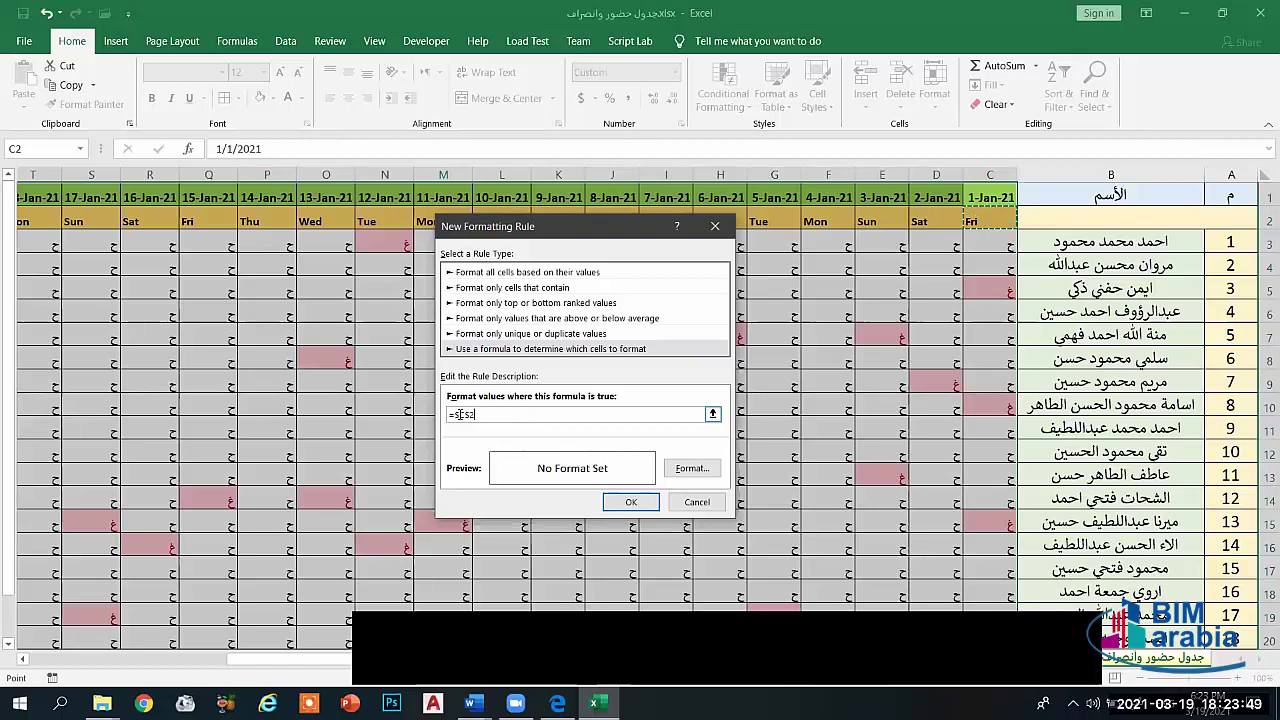
left_click(460, 414)
key("Delete")
type("=\"fr")
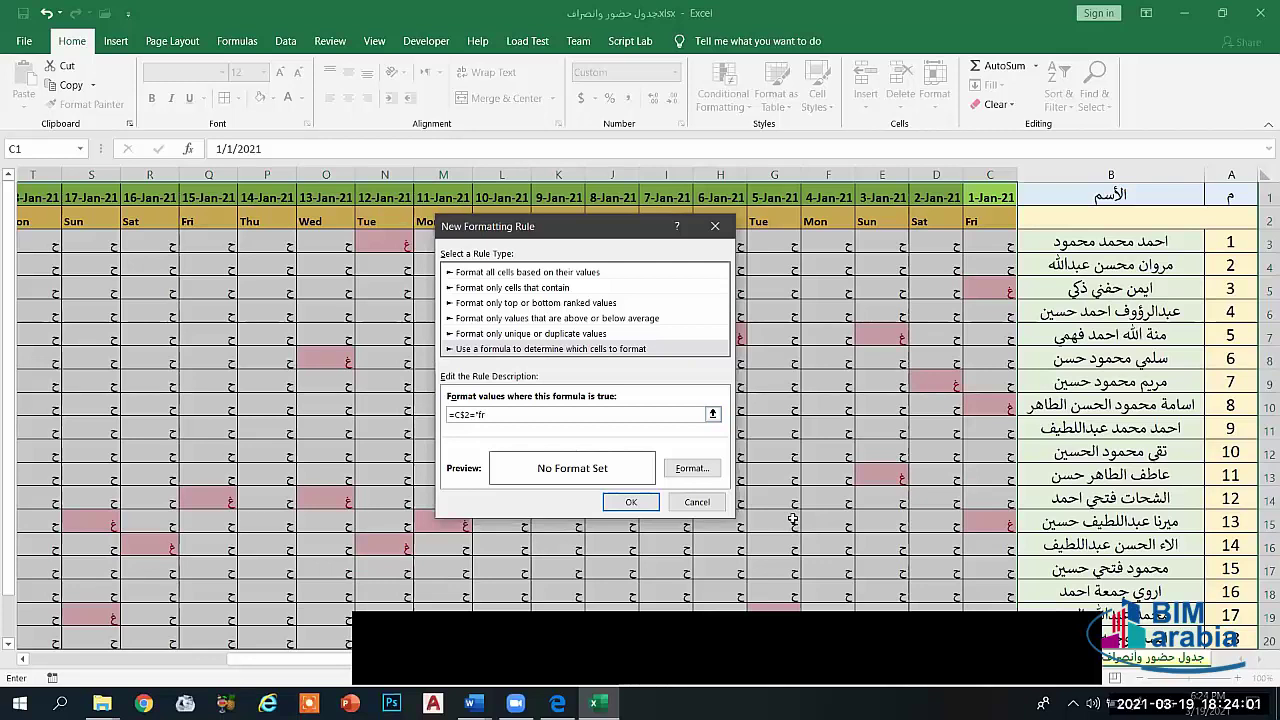
type("i")
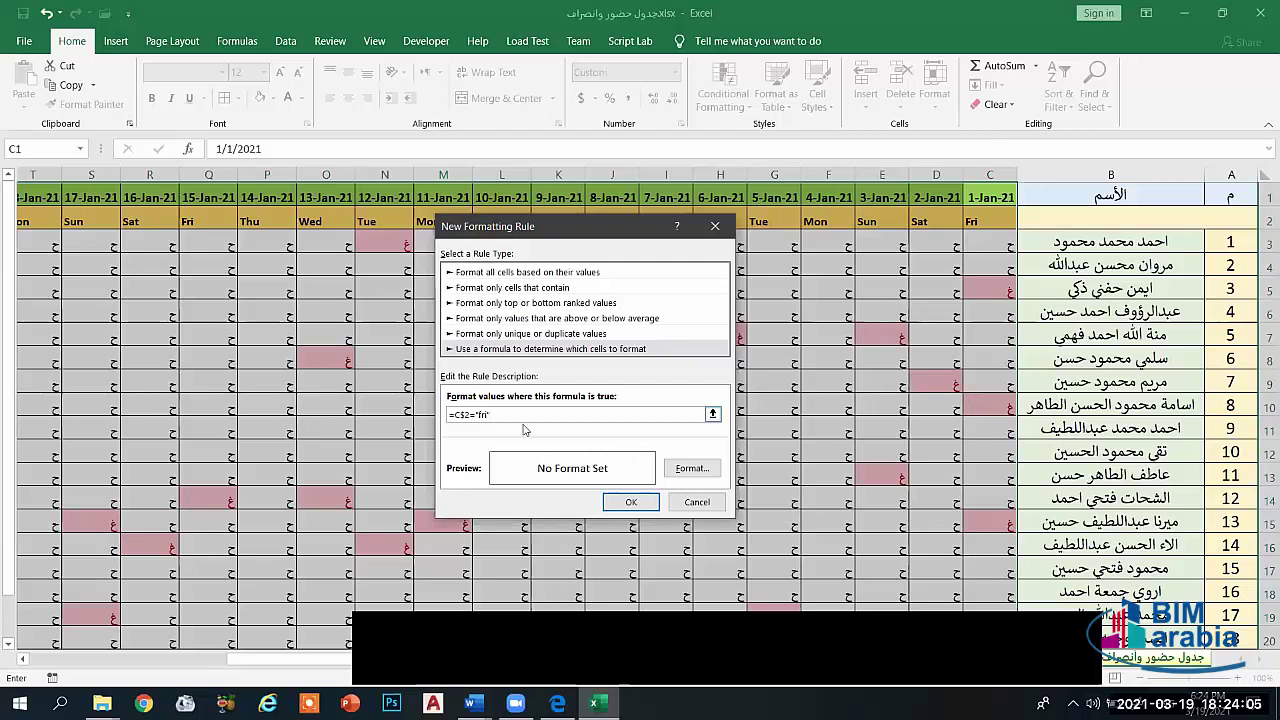
Give the rule a bright red fill and confirm it.
left_click(688, 476)
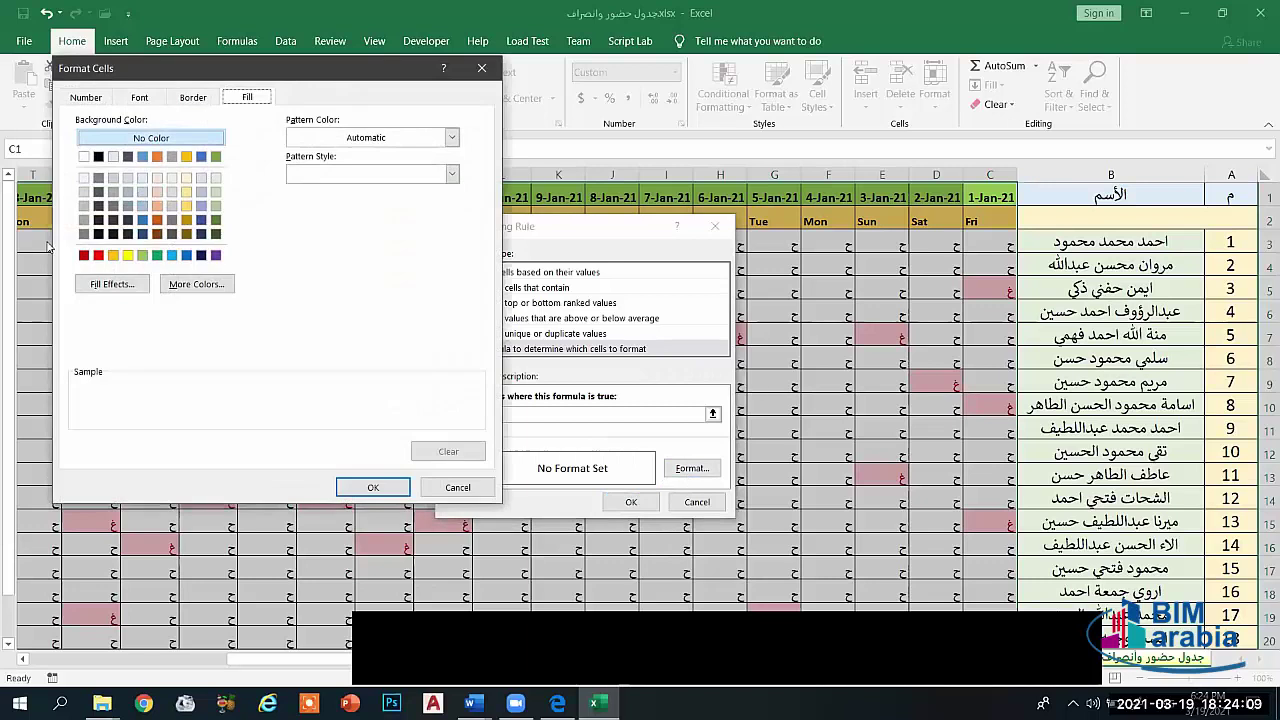
left_click(96, 257)
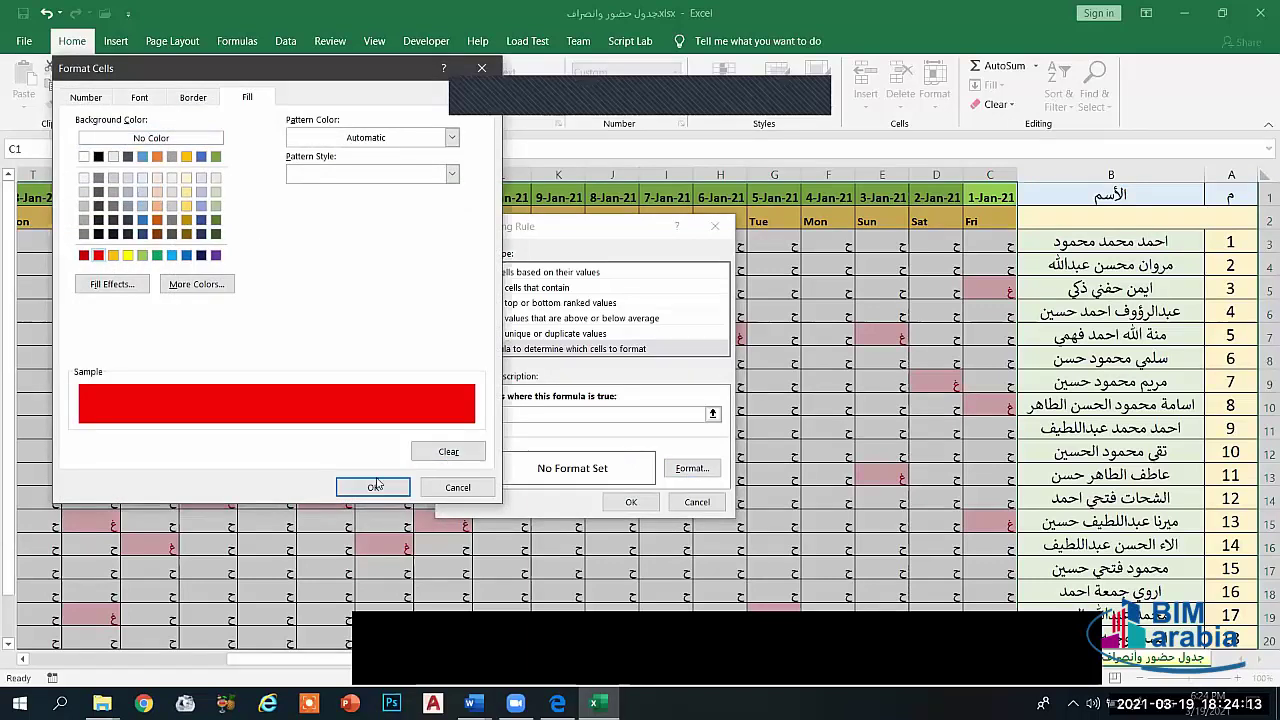
left_click(375, 486)
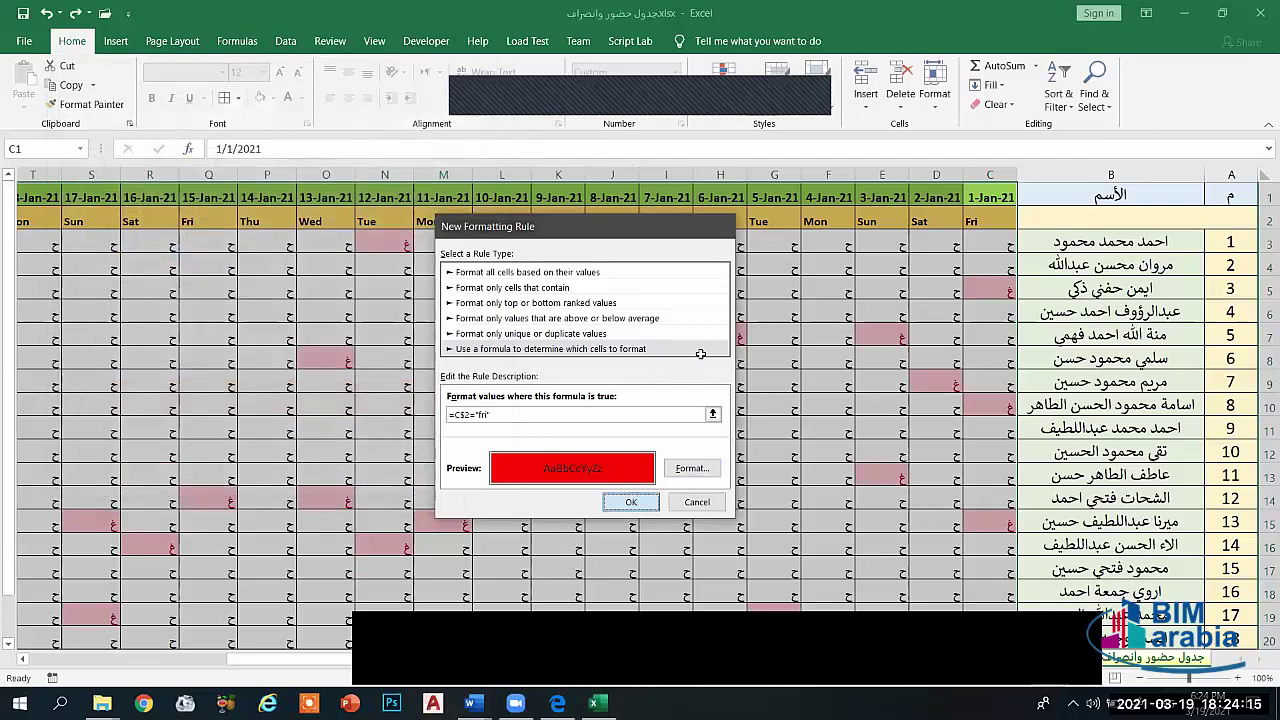
key("Return")
left_click(700, 354)
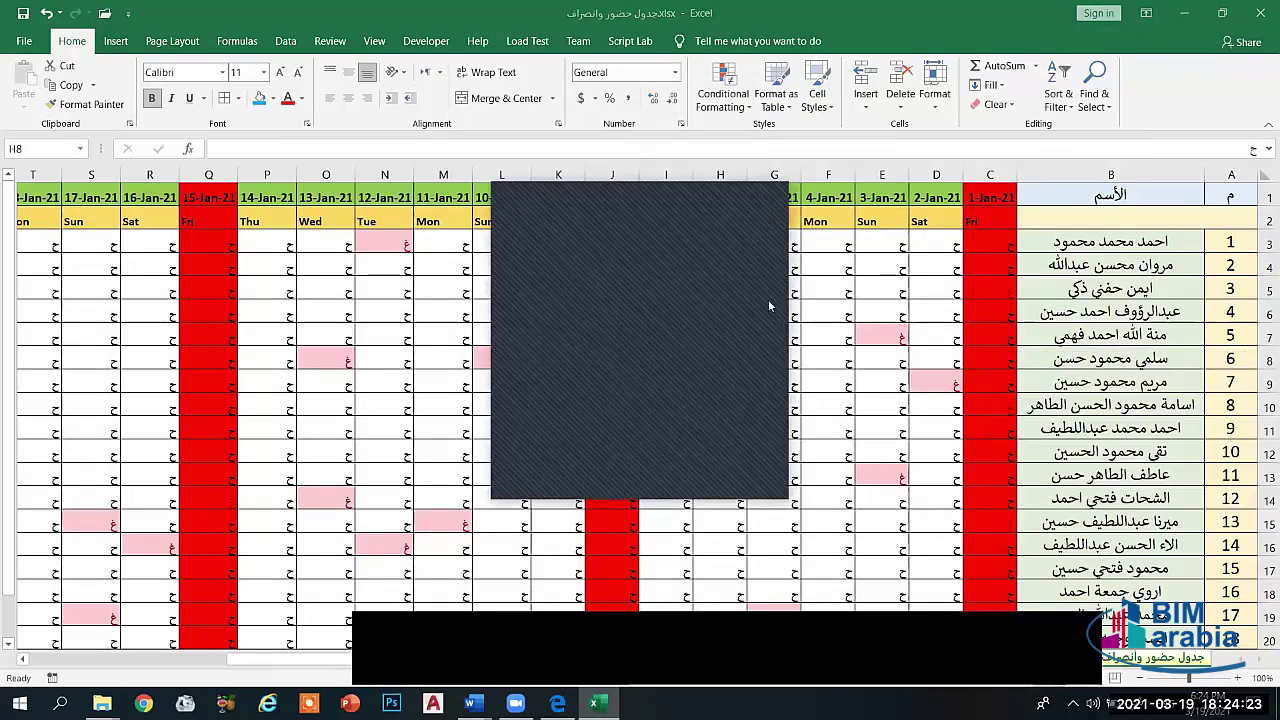
Undo the Friday red-fill rule so no columns are red.
left_click(771, 316)
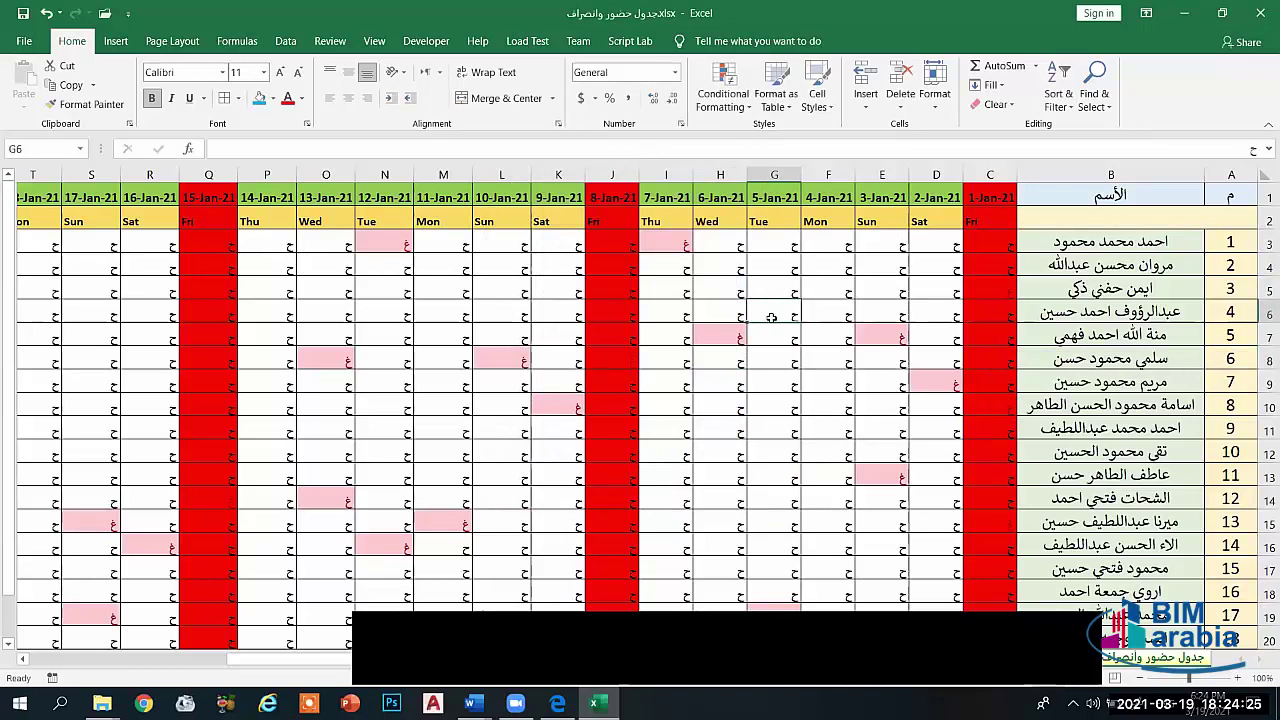
key("Down")
key("Down")
key("Left")
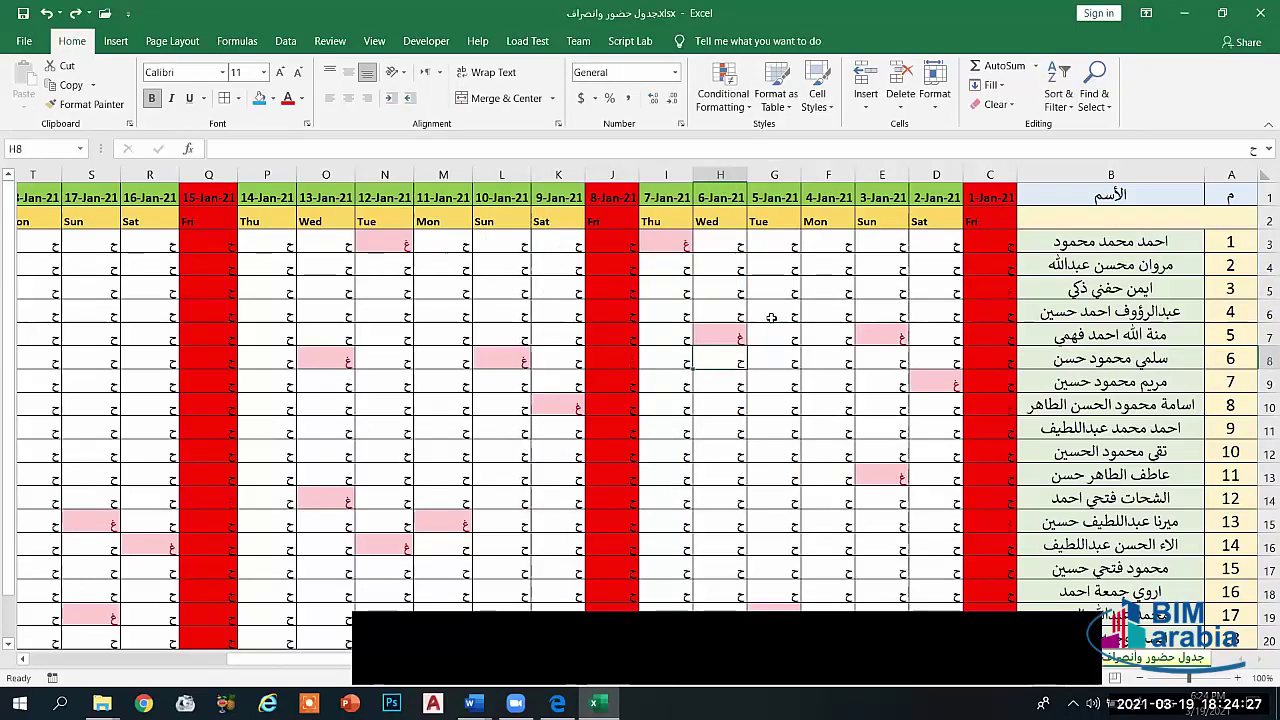
key("ctrl+z")
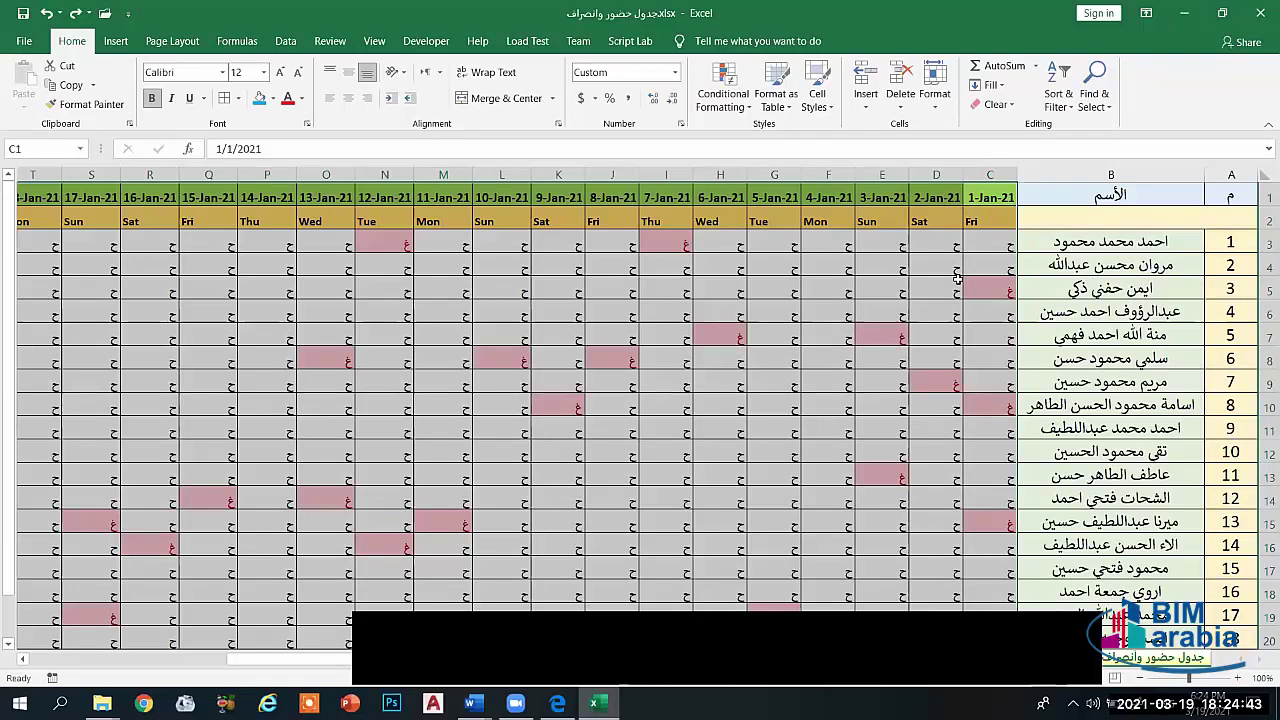
Create a new formula-based rule with formula =C$2="fri".
left_click(741, 110)
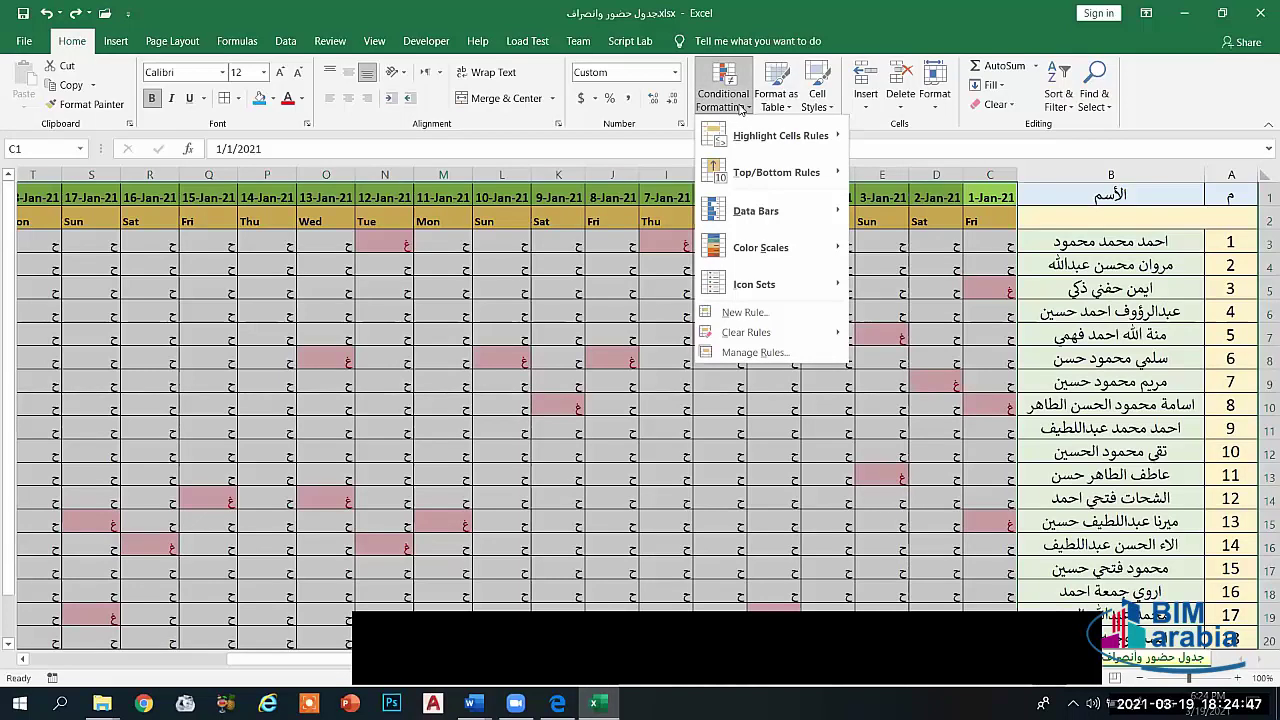
left_click(746, 313)
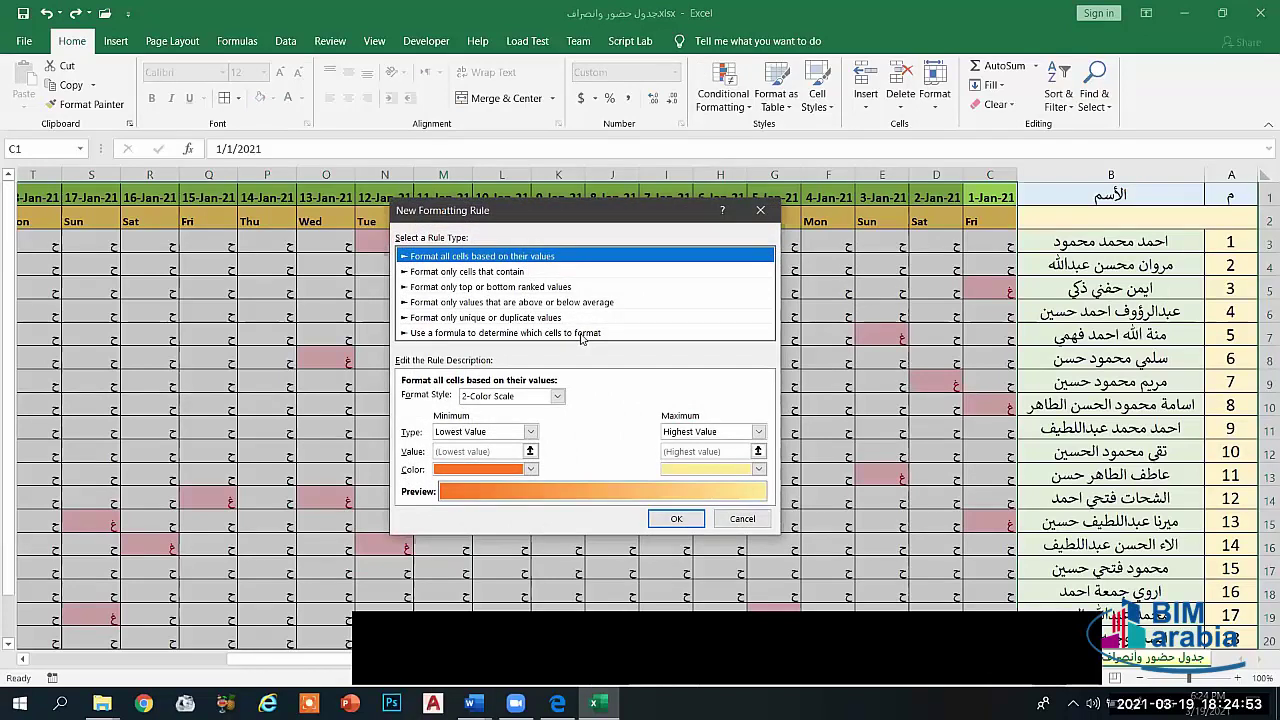
left_click(583, 334)
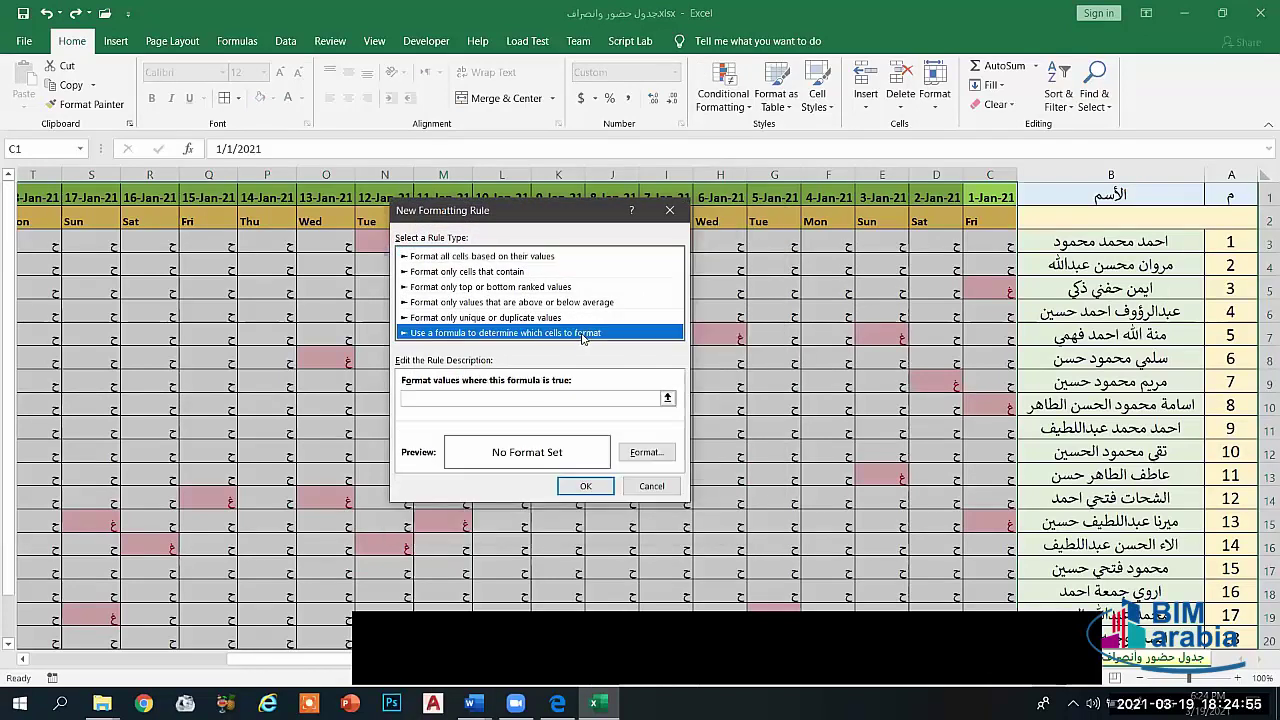
left_click(546, 399)
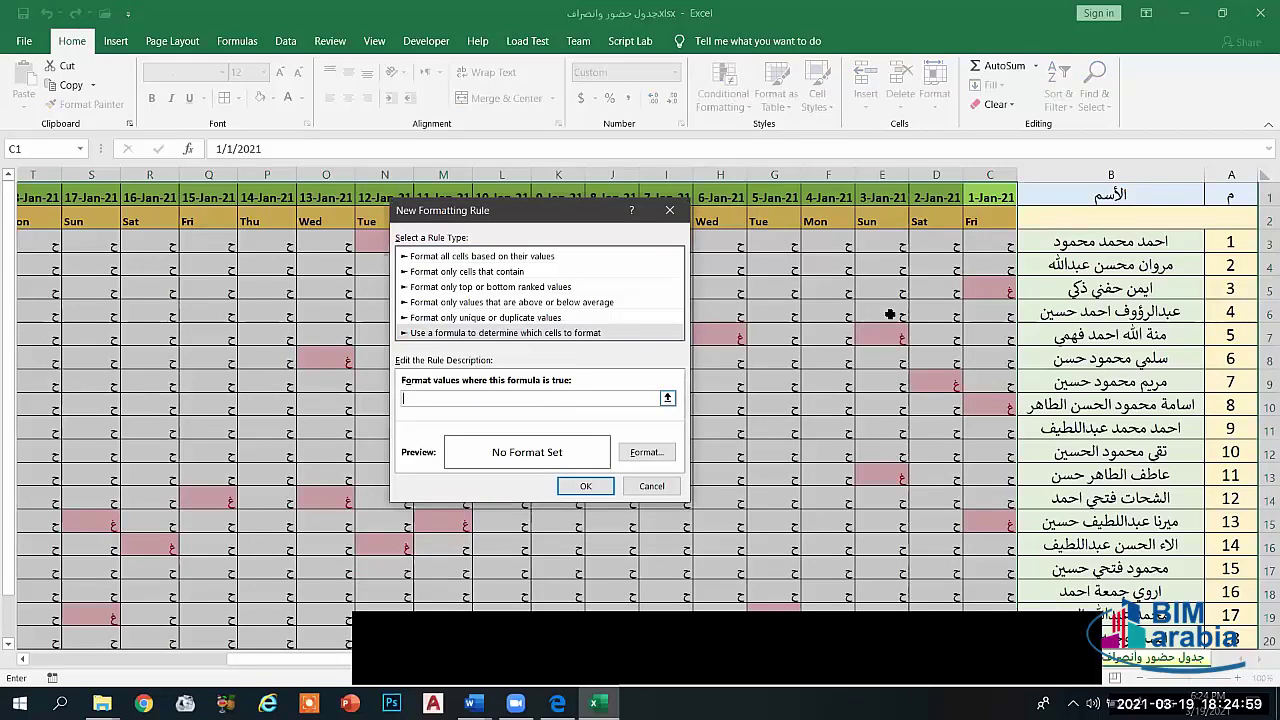
left_click(989, 220)
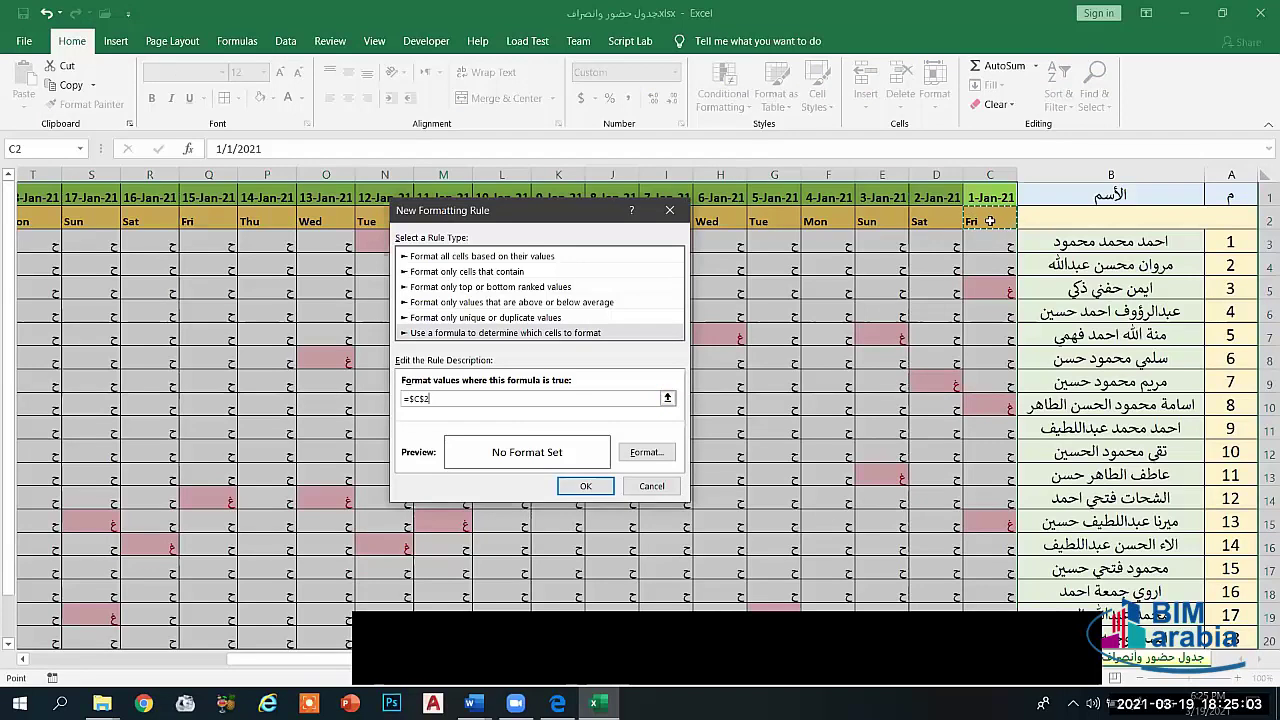
left_click(413, 399)
type("=\"F")
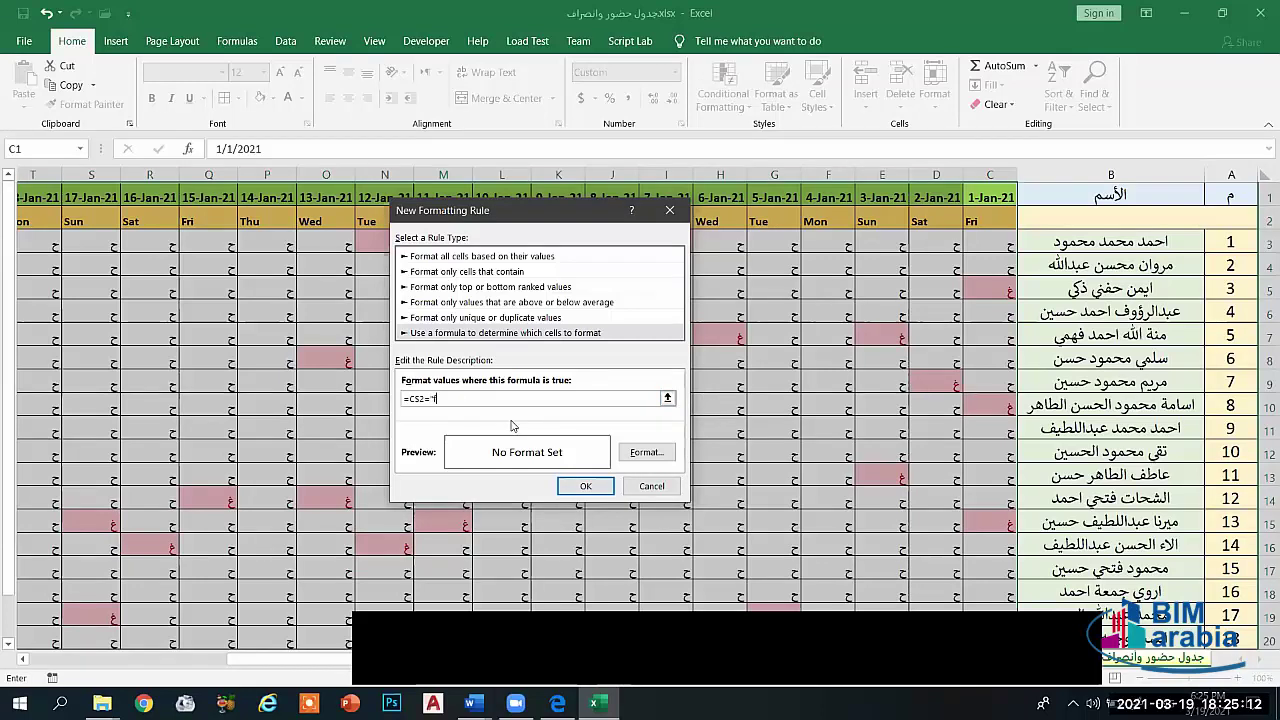
type("ri")
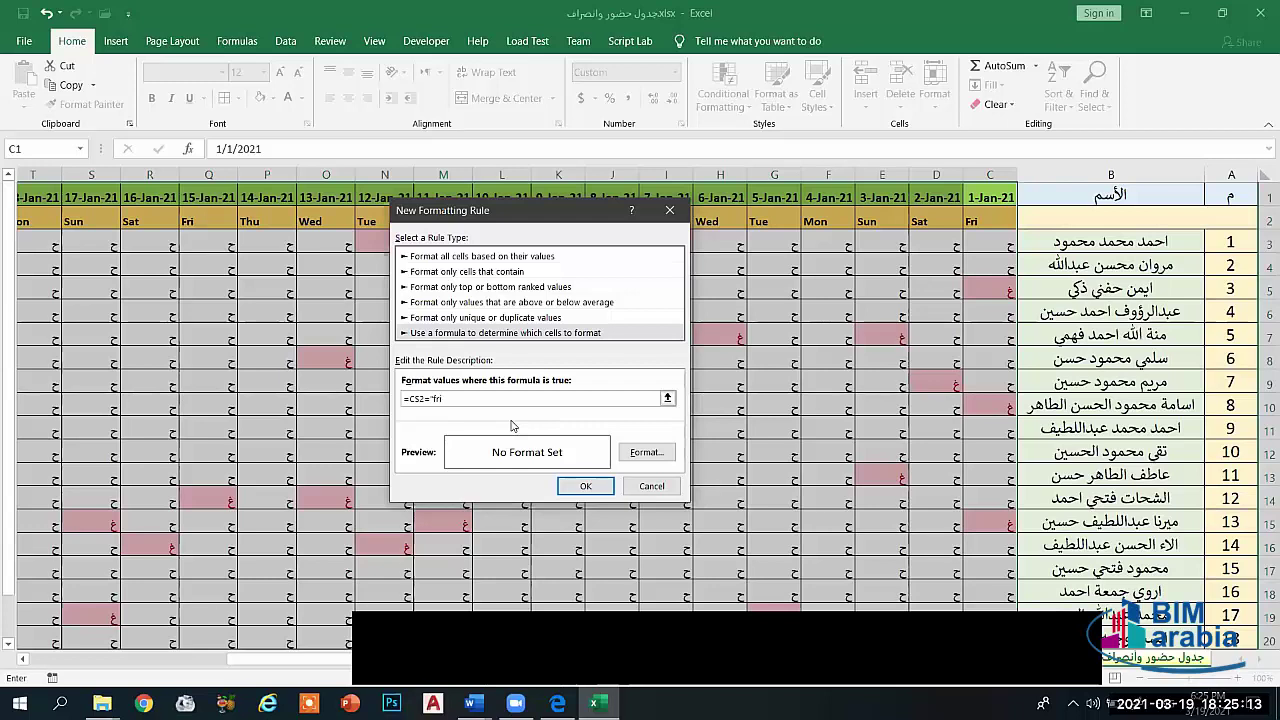
type("\"")
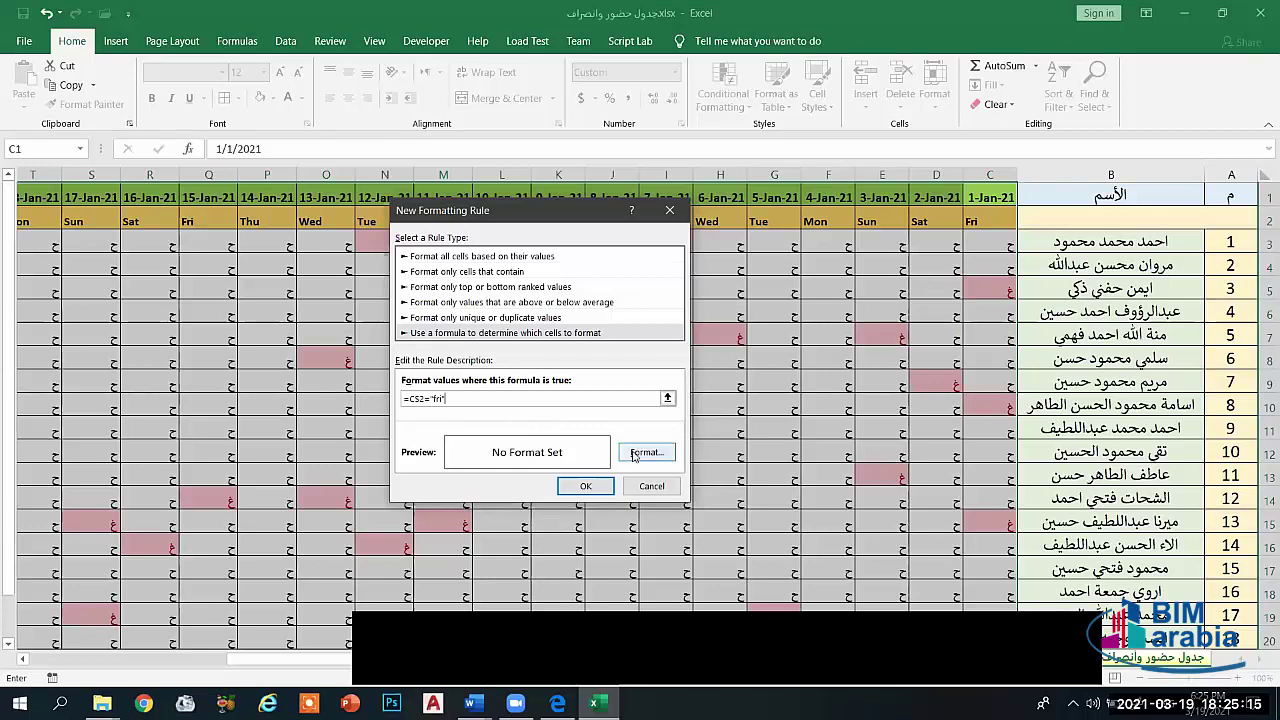
Set the rule's fill to bright red and apply it to the 1, 8 and 15 Jan columns.
left_click(634, 456)
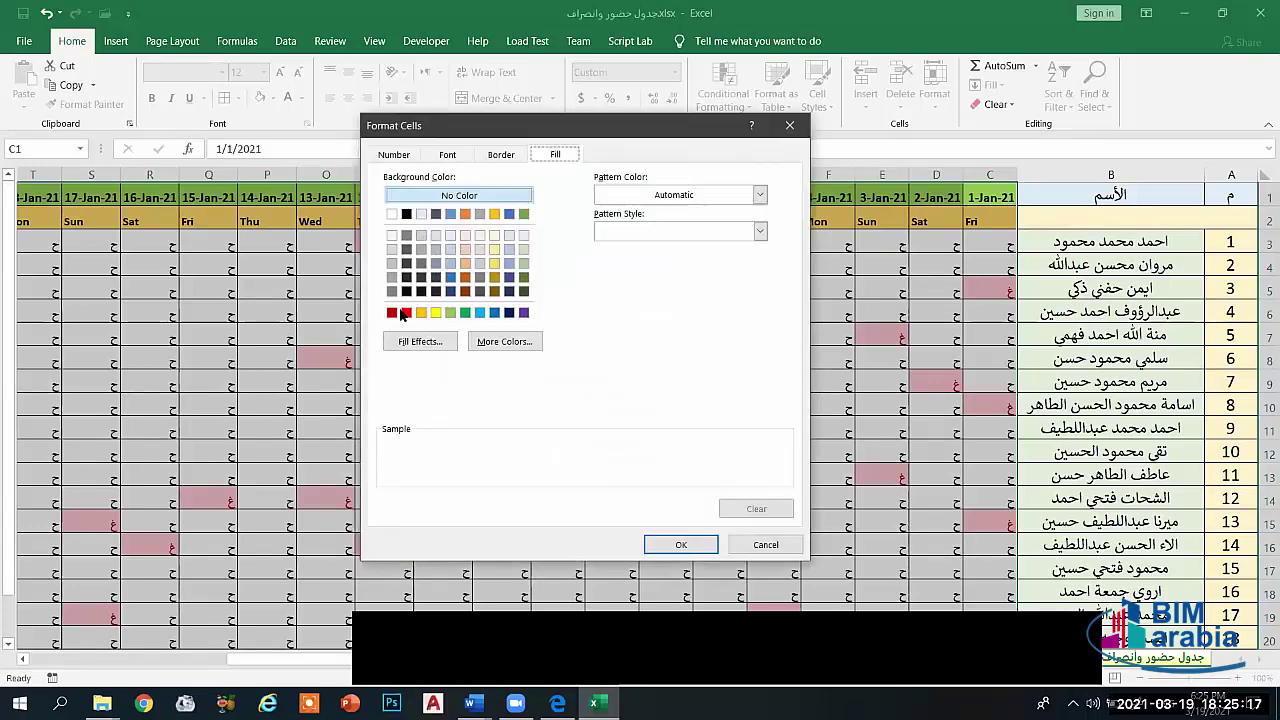
left_click(406, 312)
left_click(679, 544)
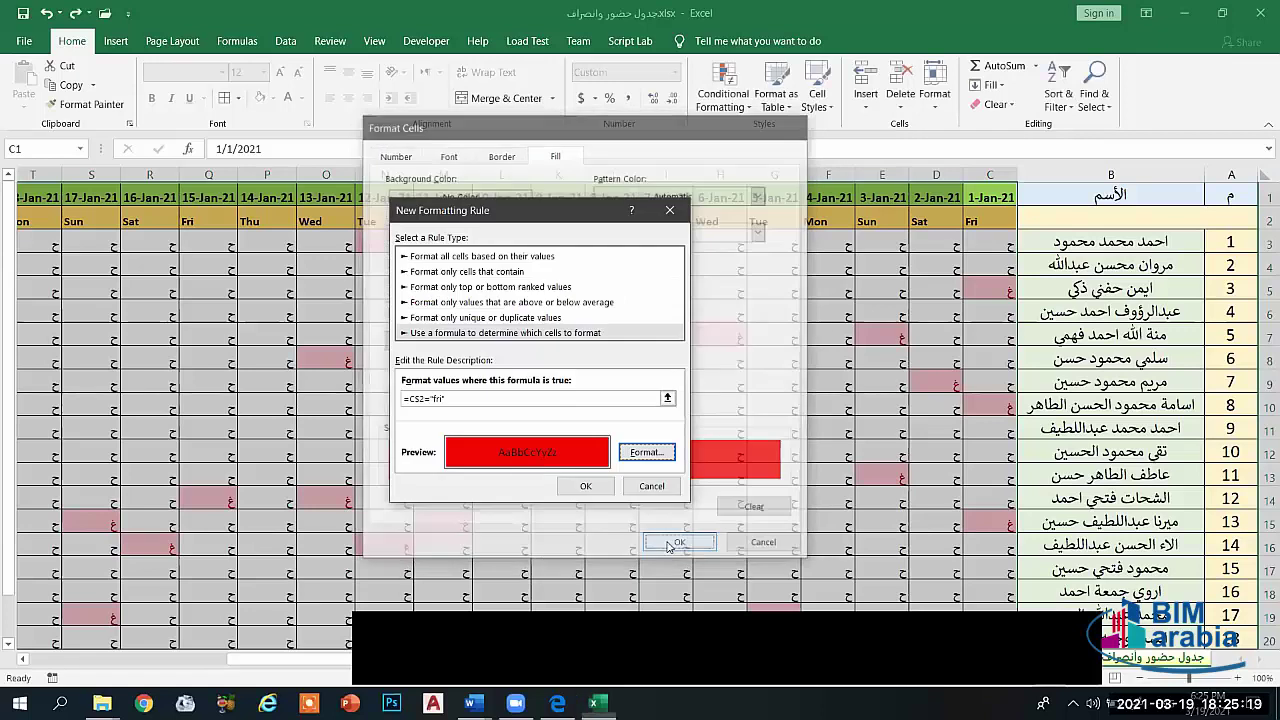
left_click(588, 487)
left_click(740, 405)
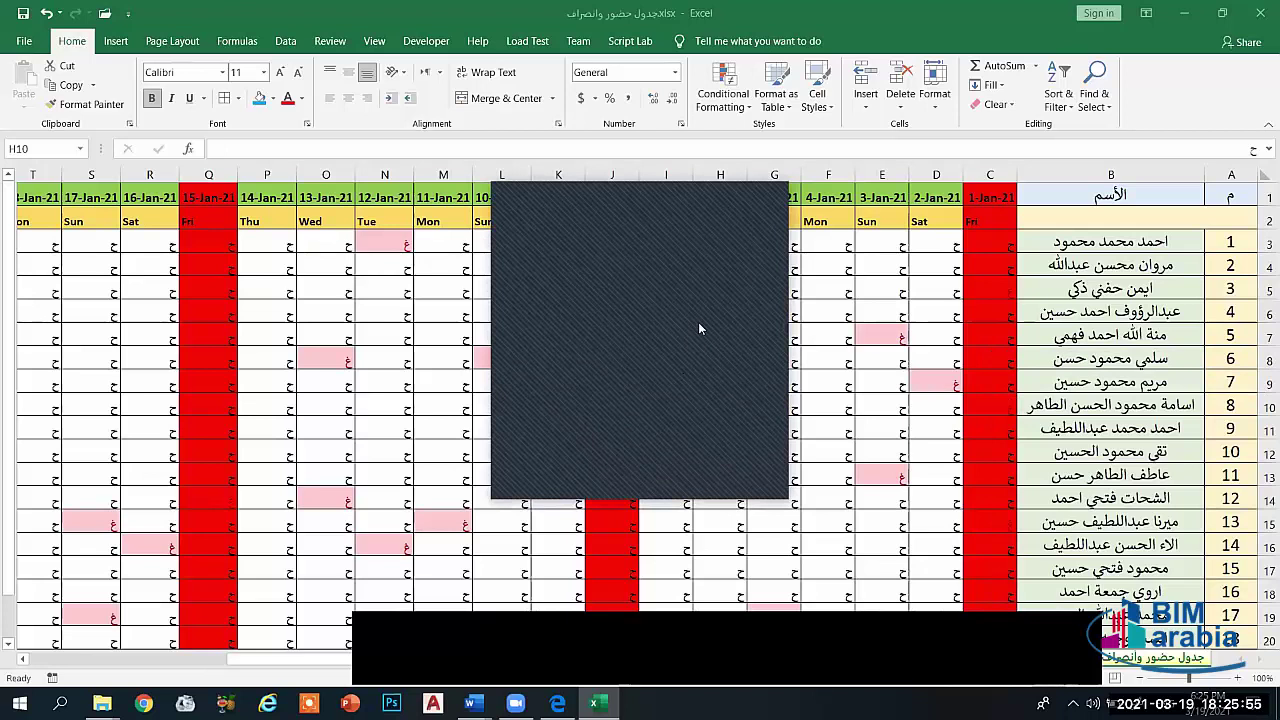
left_click(758, 199)
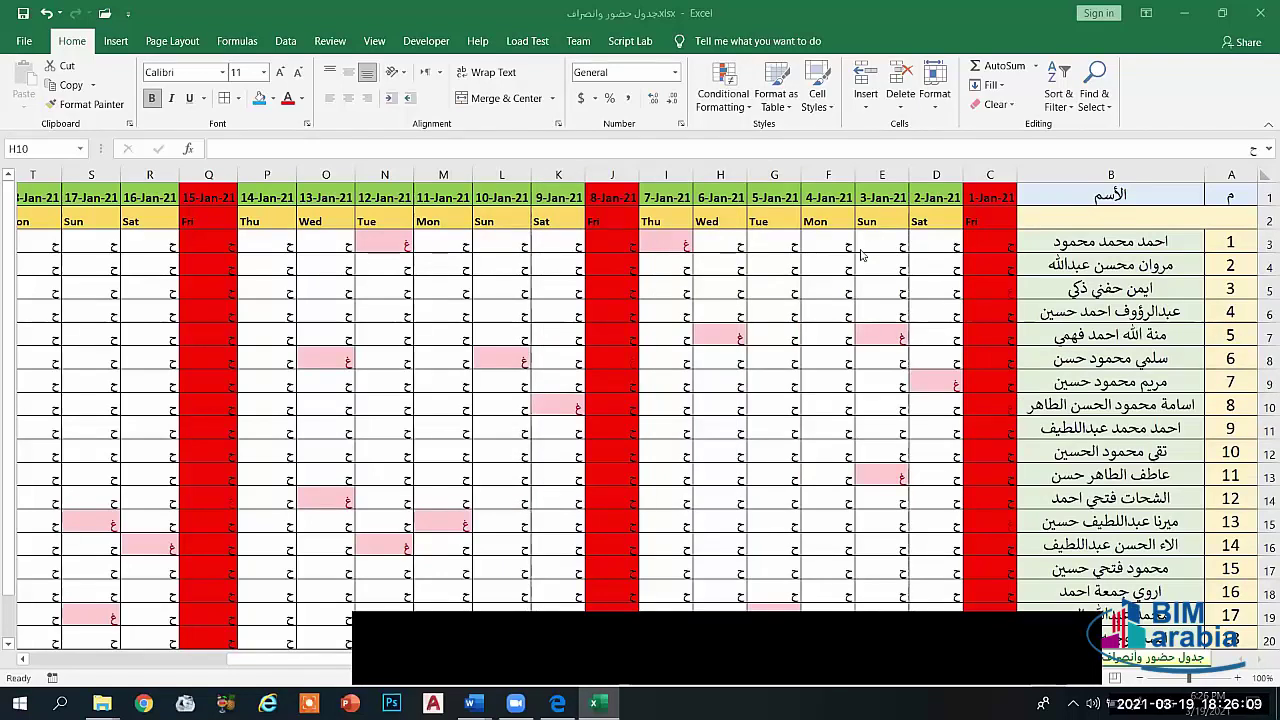
Select the attendance grid from C1 and start a new formula-based conditional formatting rule.
left_click(840, 281)
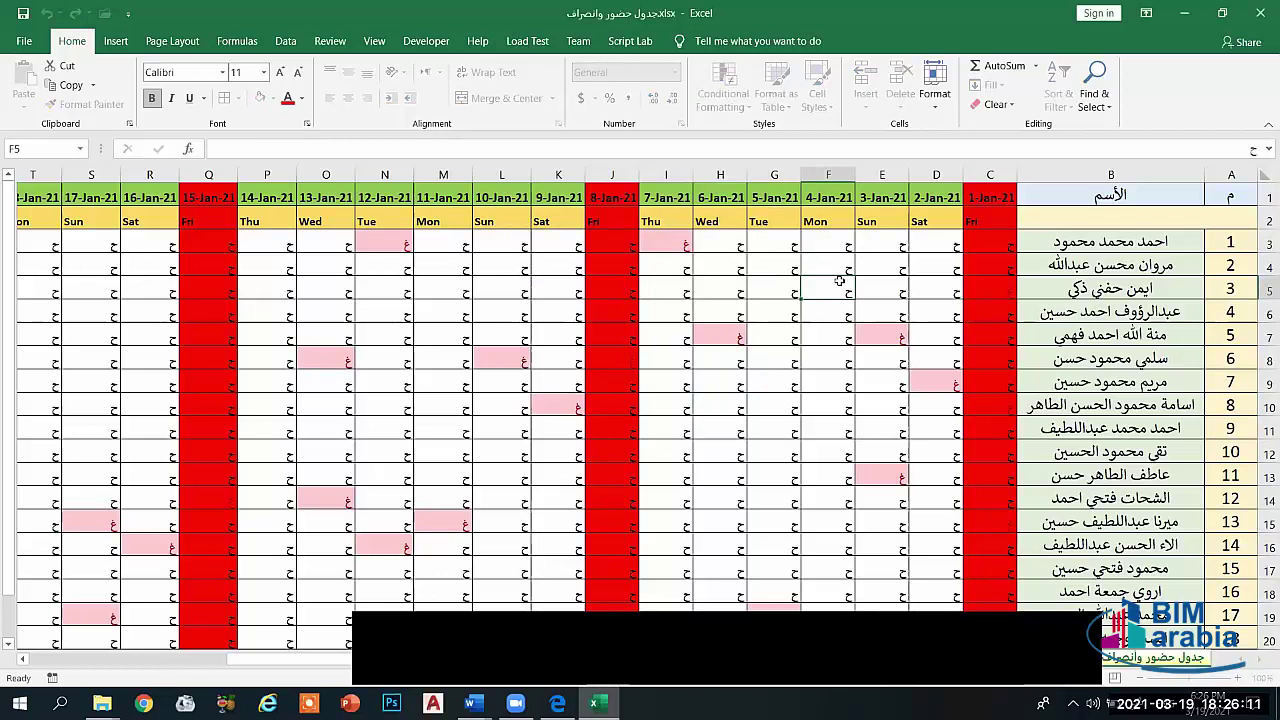
left_click(966, 209)
key("ctrl+shift+End")
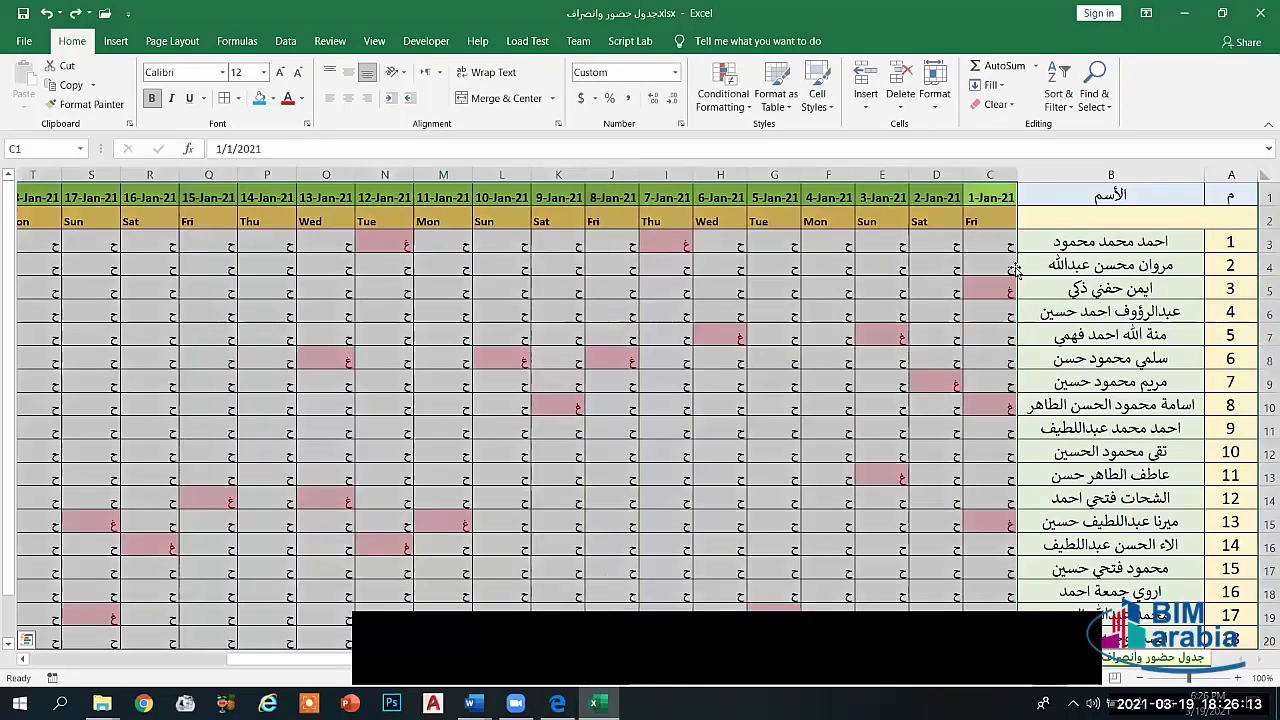
left_click(745, 112)
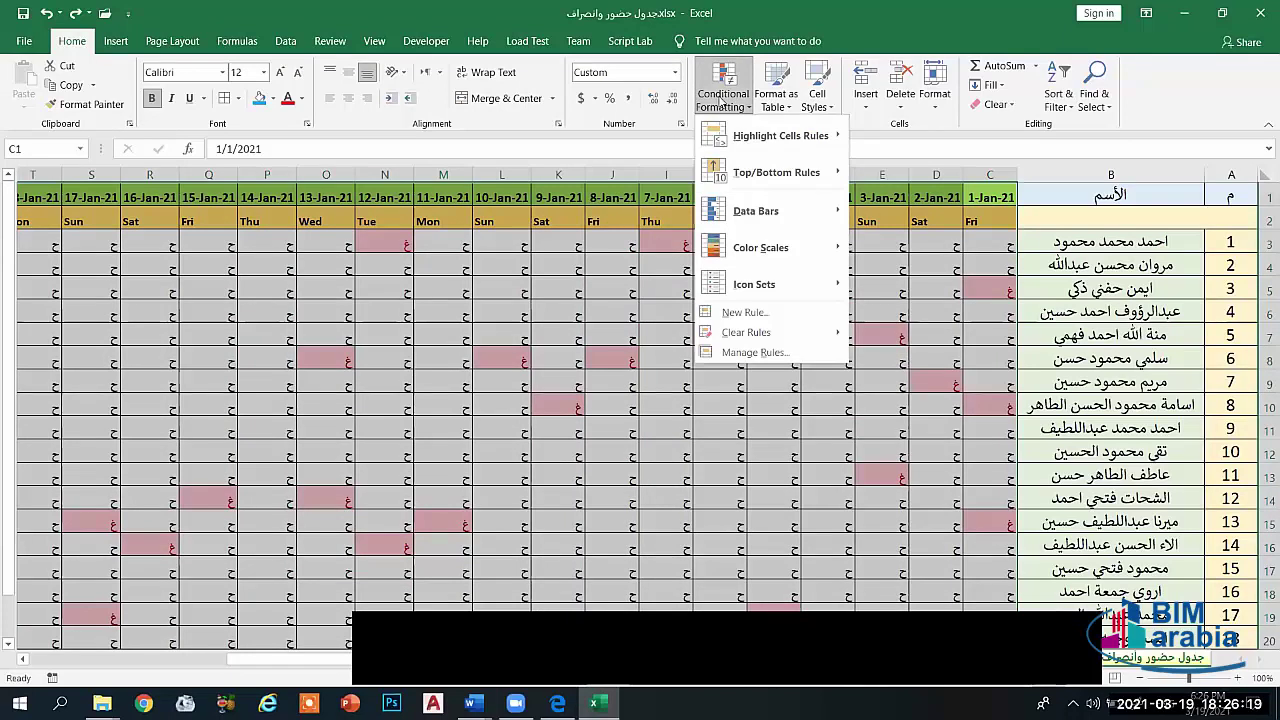
left_click(745, 312)
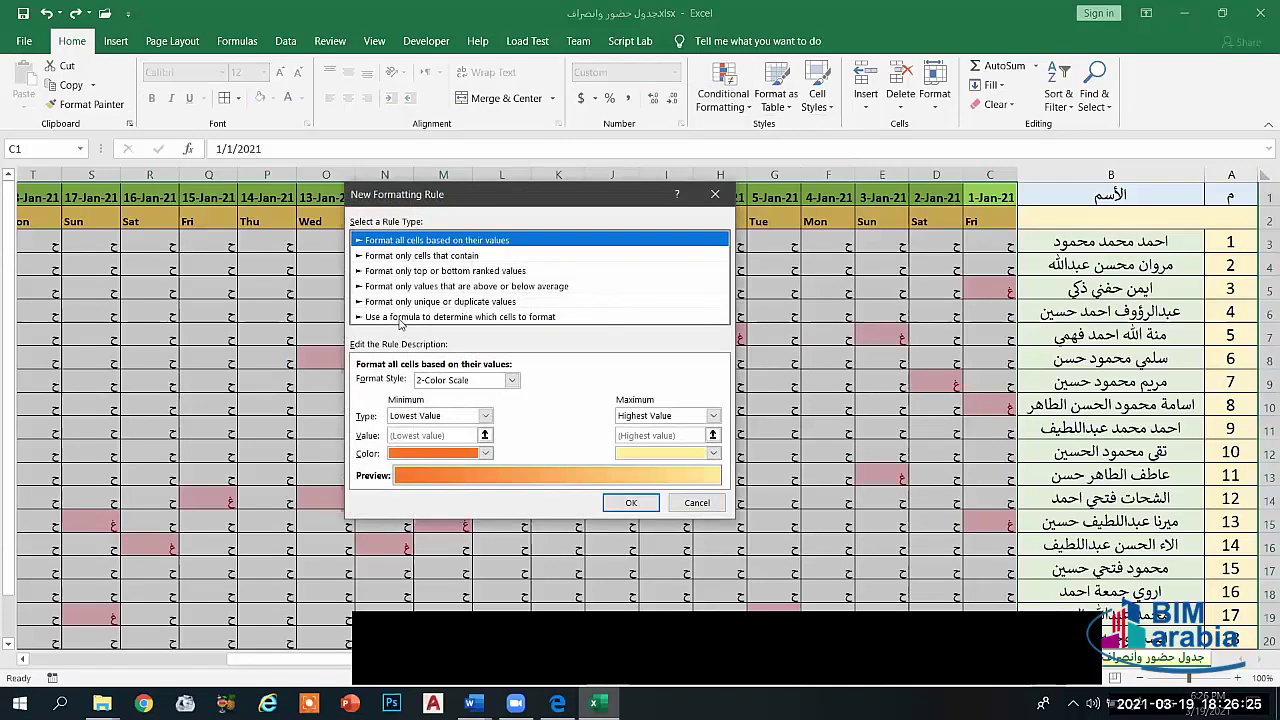
left_click(400, 318)
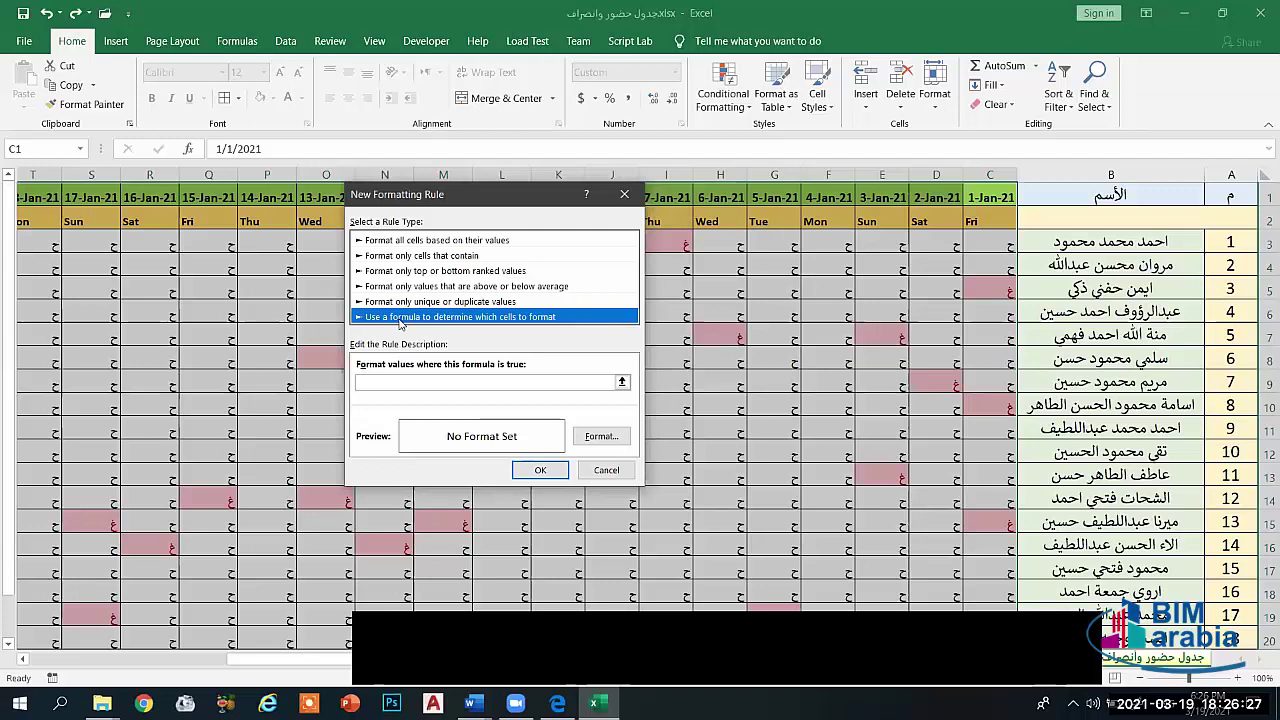
left_click(454, 381)
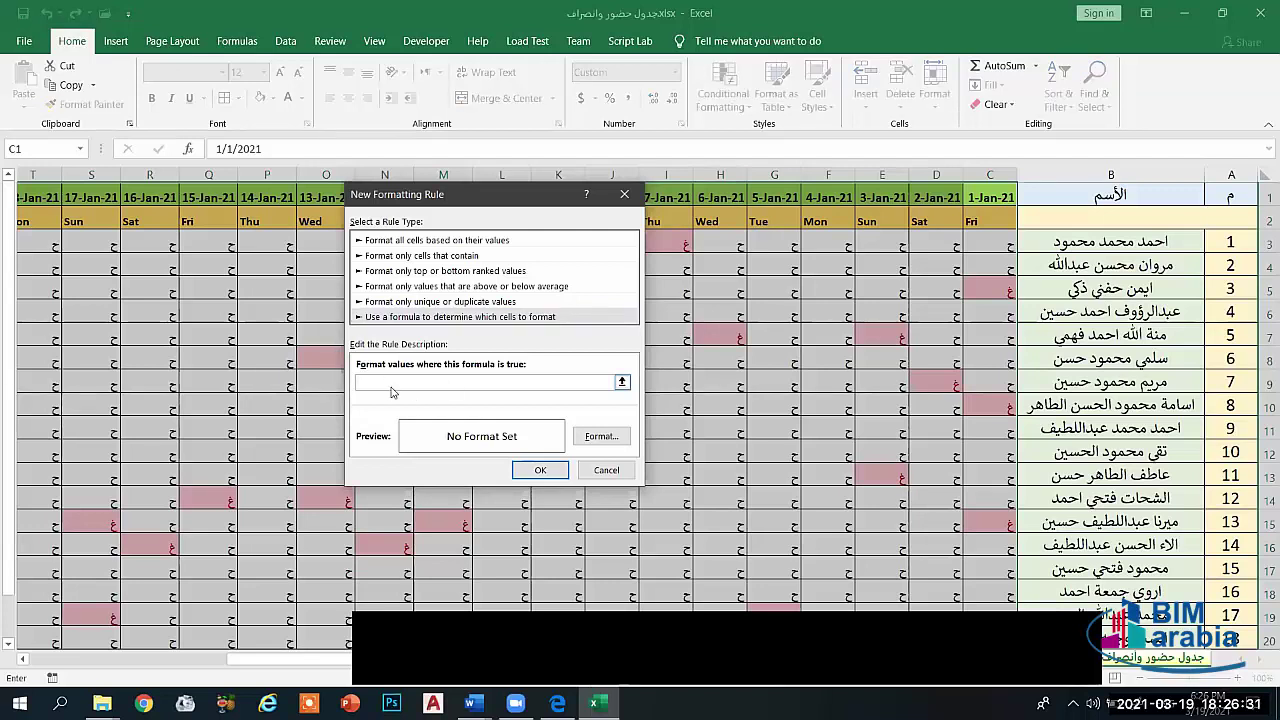
Enter the rule formula =C$2="fri" with a relative column reference.
left_click(994, 210)
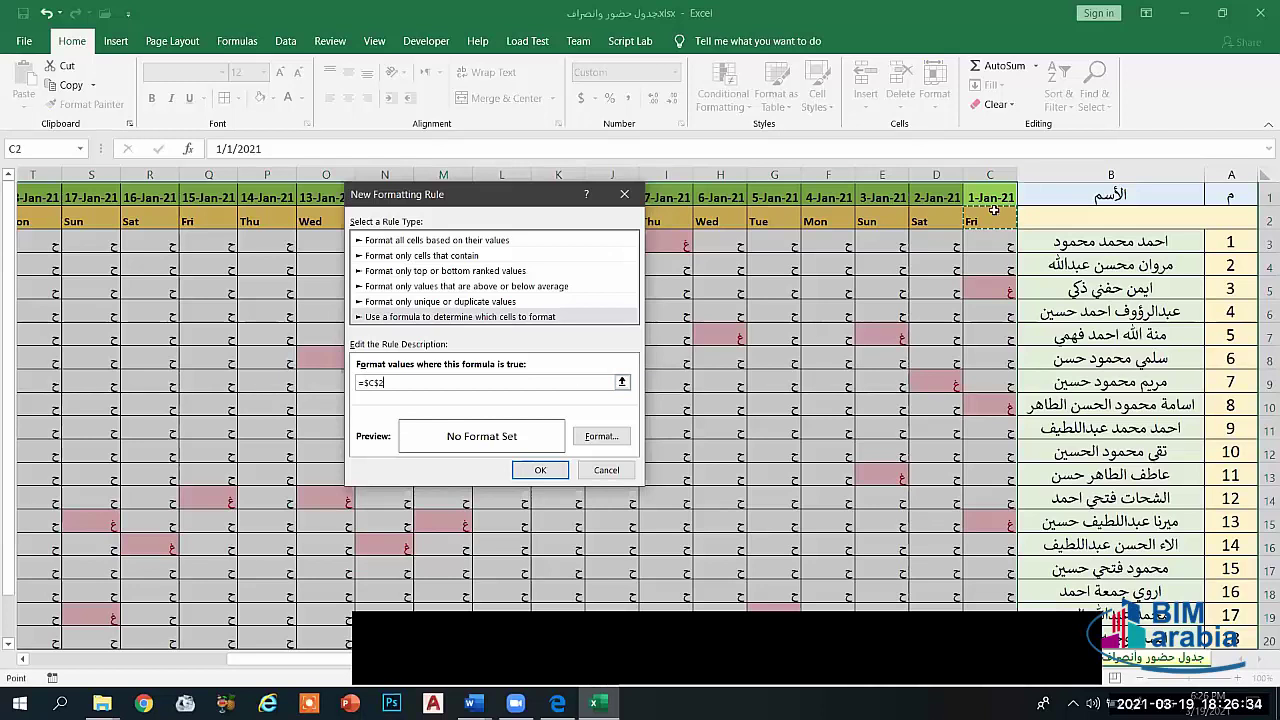
left_click(366, 381)
key("BackSpace")
type("=\"f")
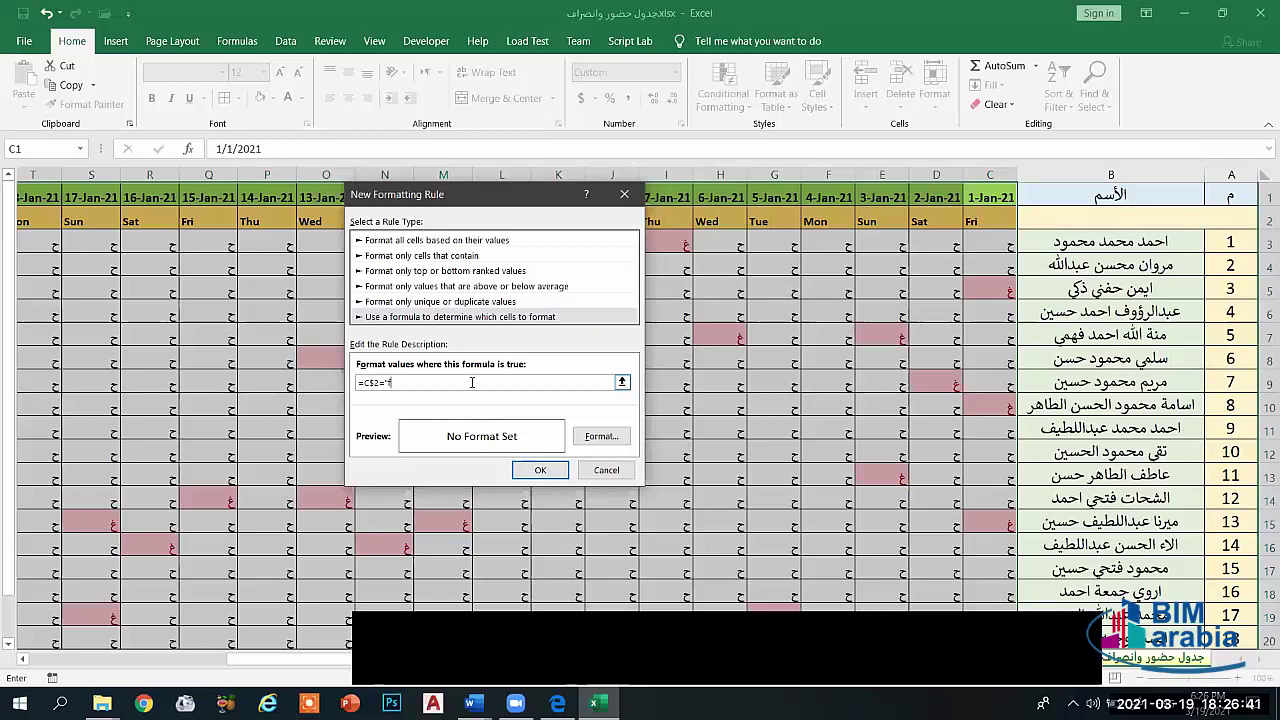
type("ri")
Give the rule a solid red fill and apply it to the 1, 8 and 15 Jan columns.
left_click(589, 437)
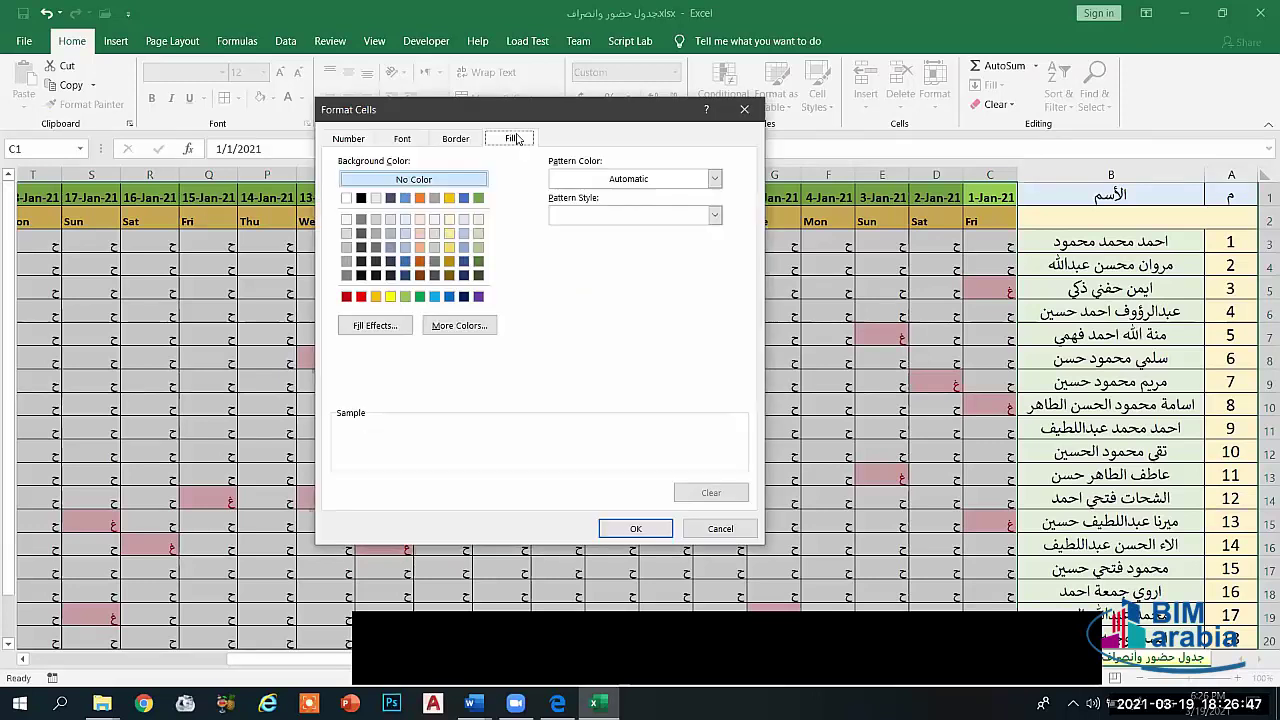
left_click(361, 296)
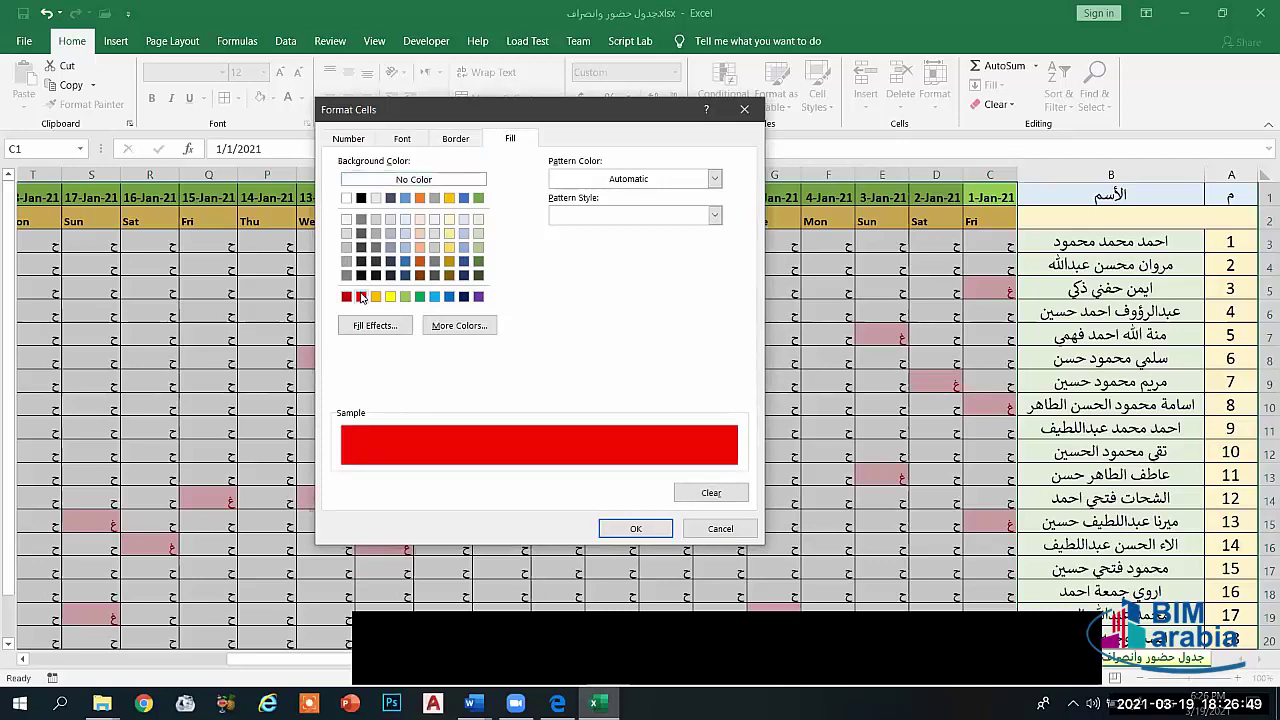
left_click(630, 528)
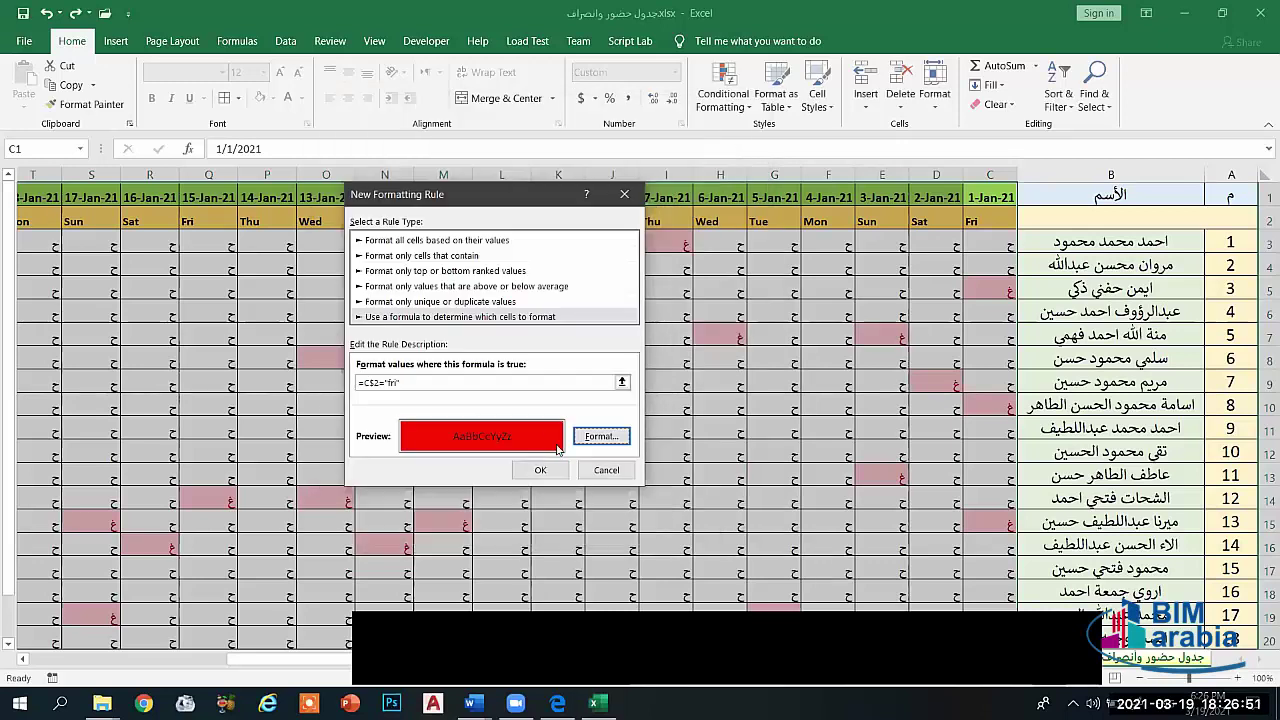
left_click(541, 468)
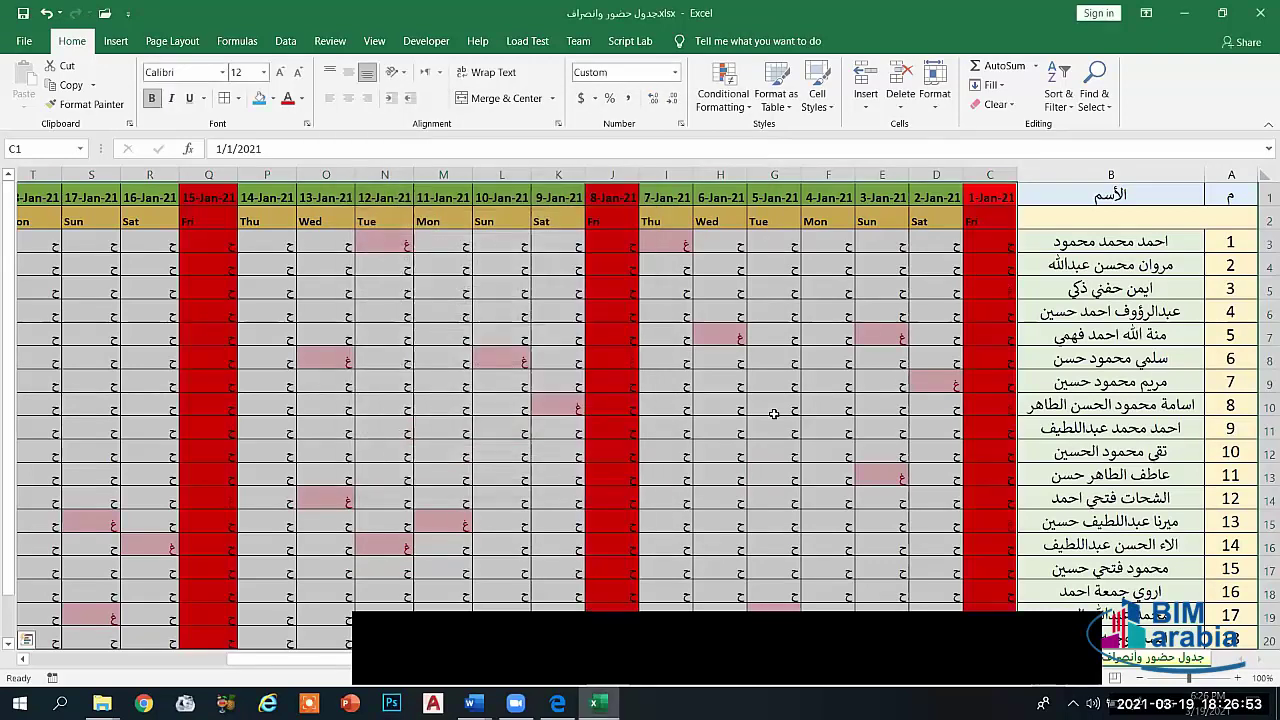
left_click(774, 410)
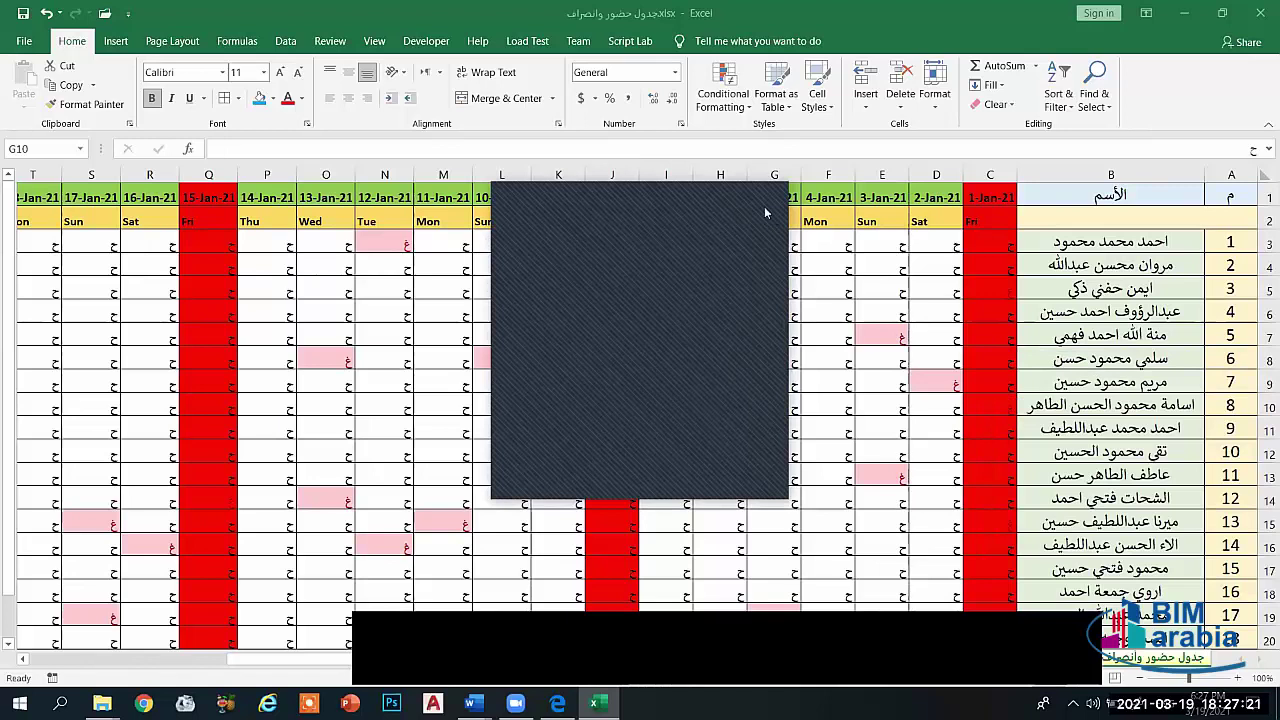
left_click(733, 108)
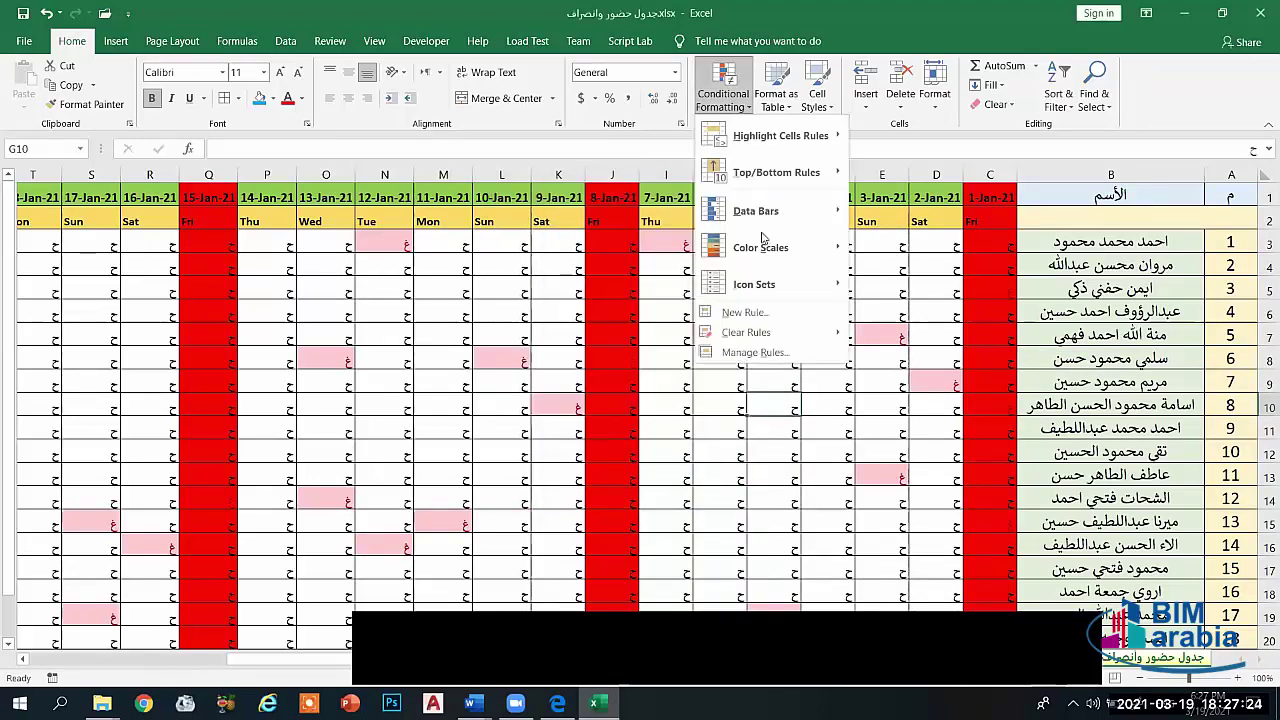
left_click(745, 313)
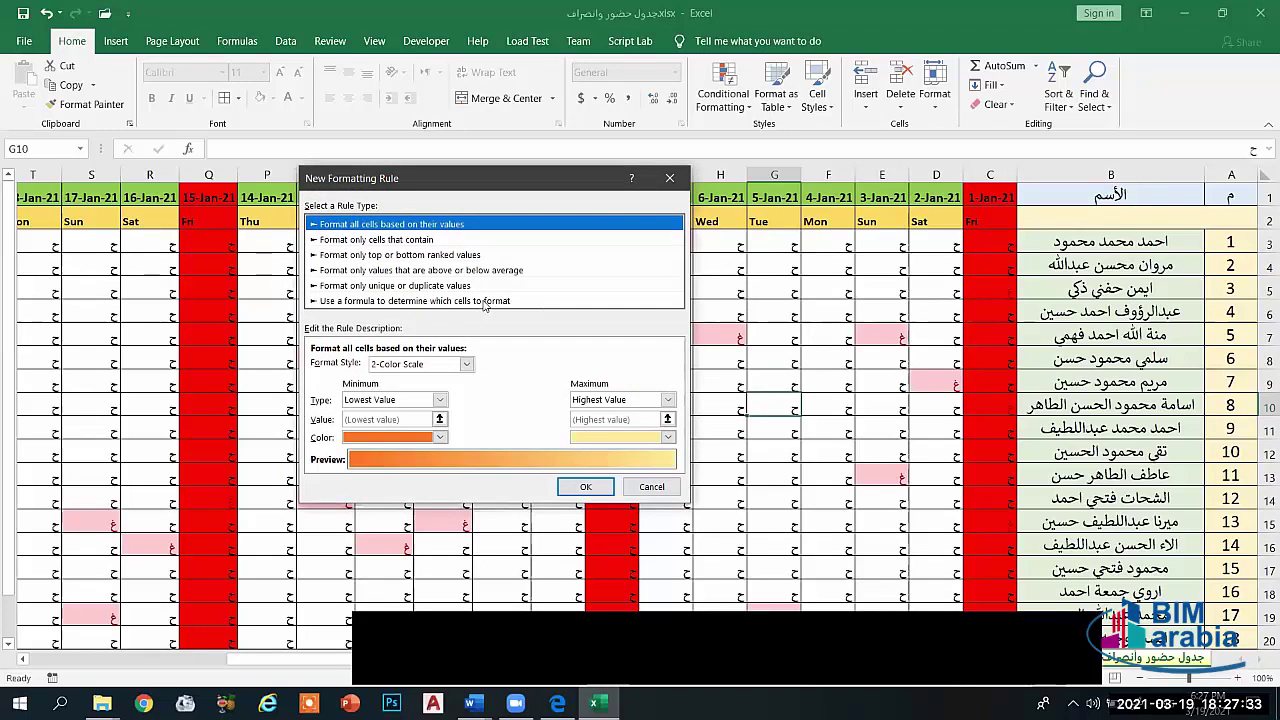
left_click(483, 302)
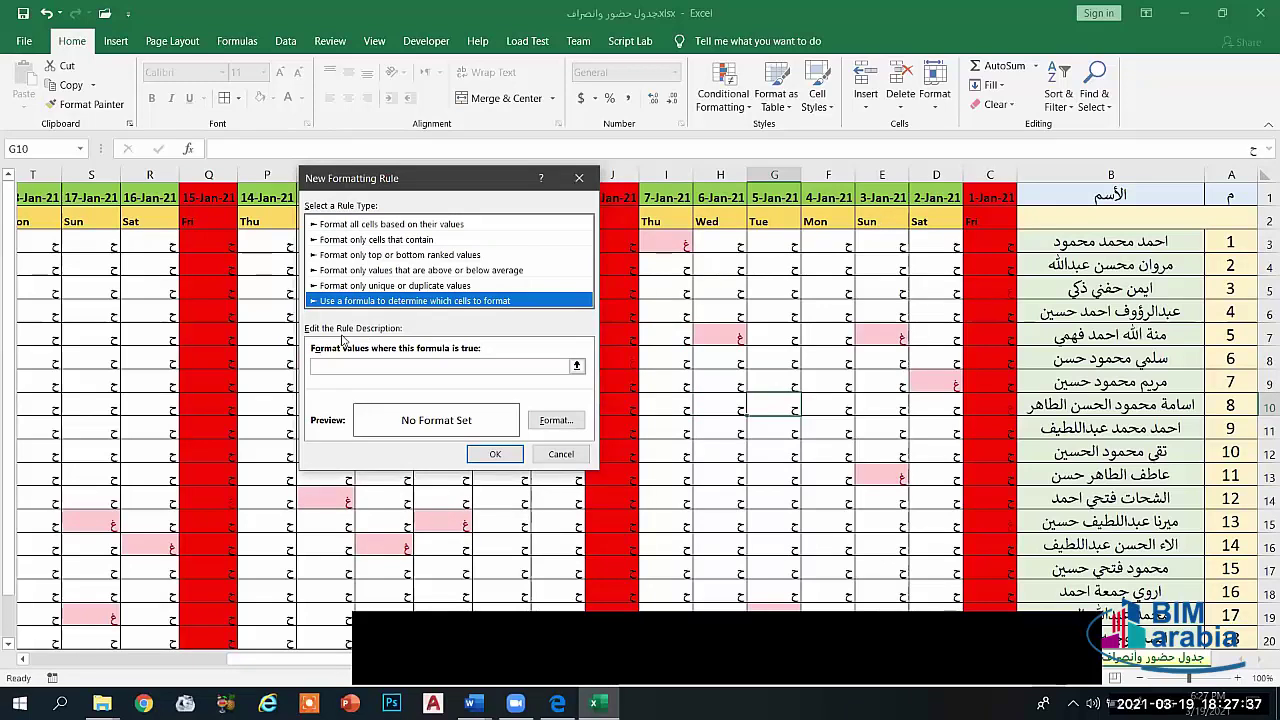
left_click(349, 368)
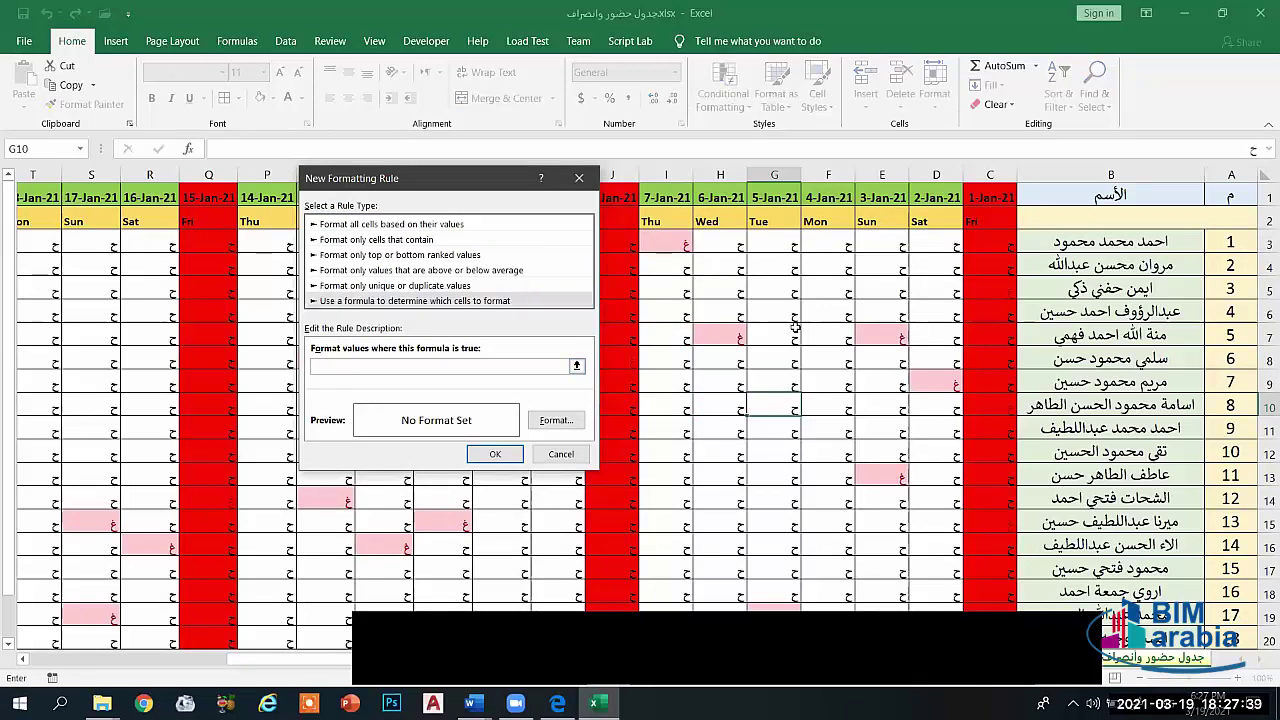
left_click(979, 221)
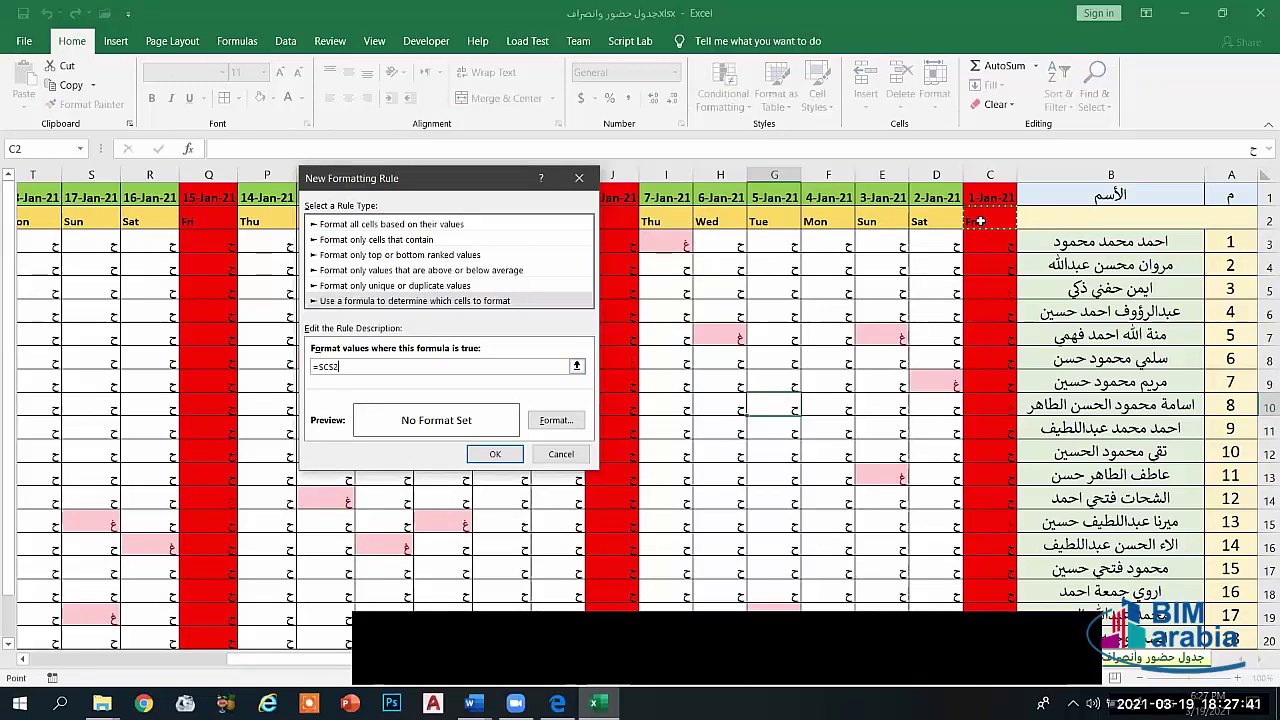
left_click(579, 178)
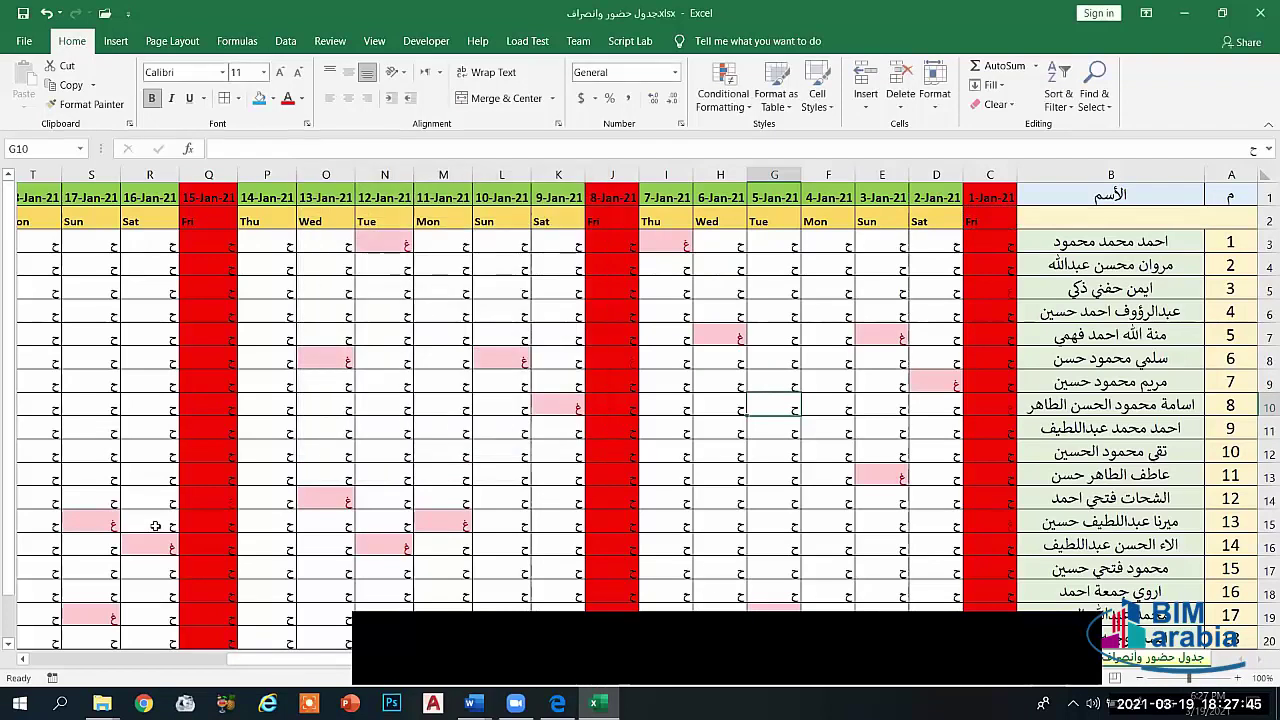
Move to cell C27 just below the attendance table.
left_click_drag(8, 500, 8, 512)
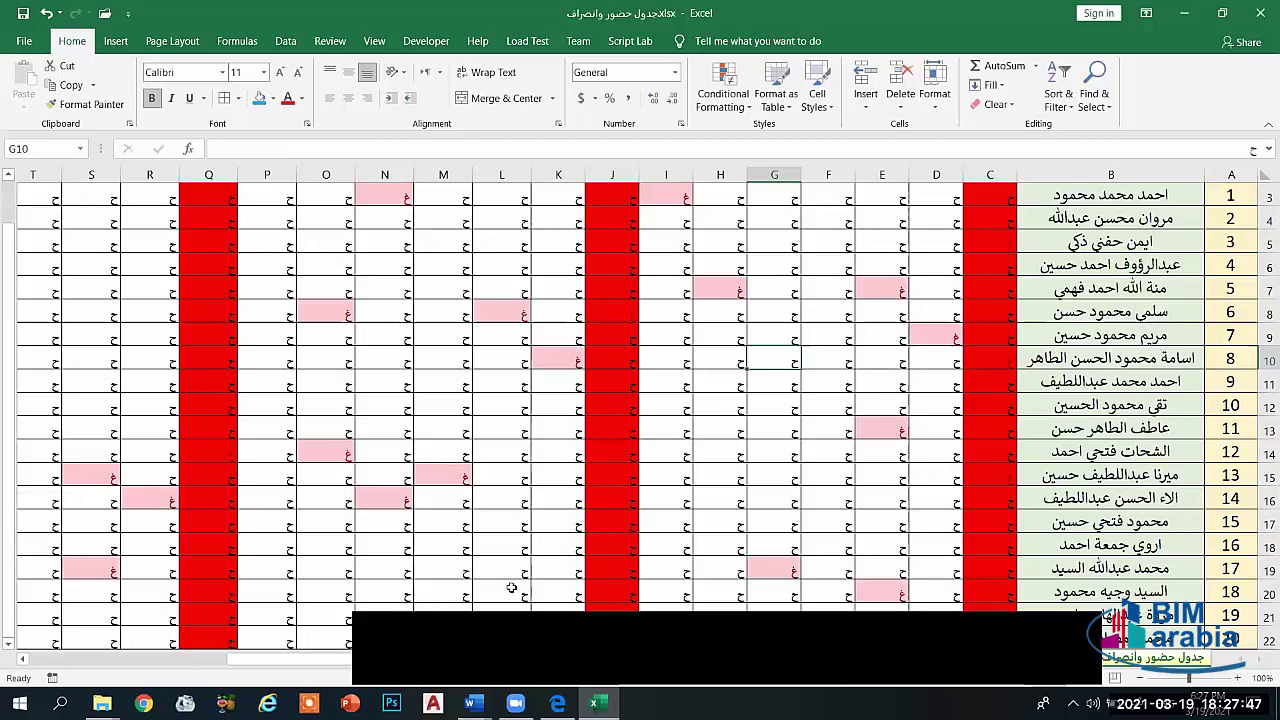
left_click(624, 607)
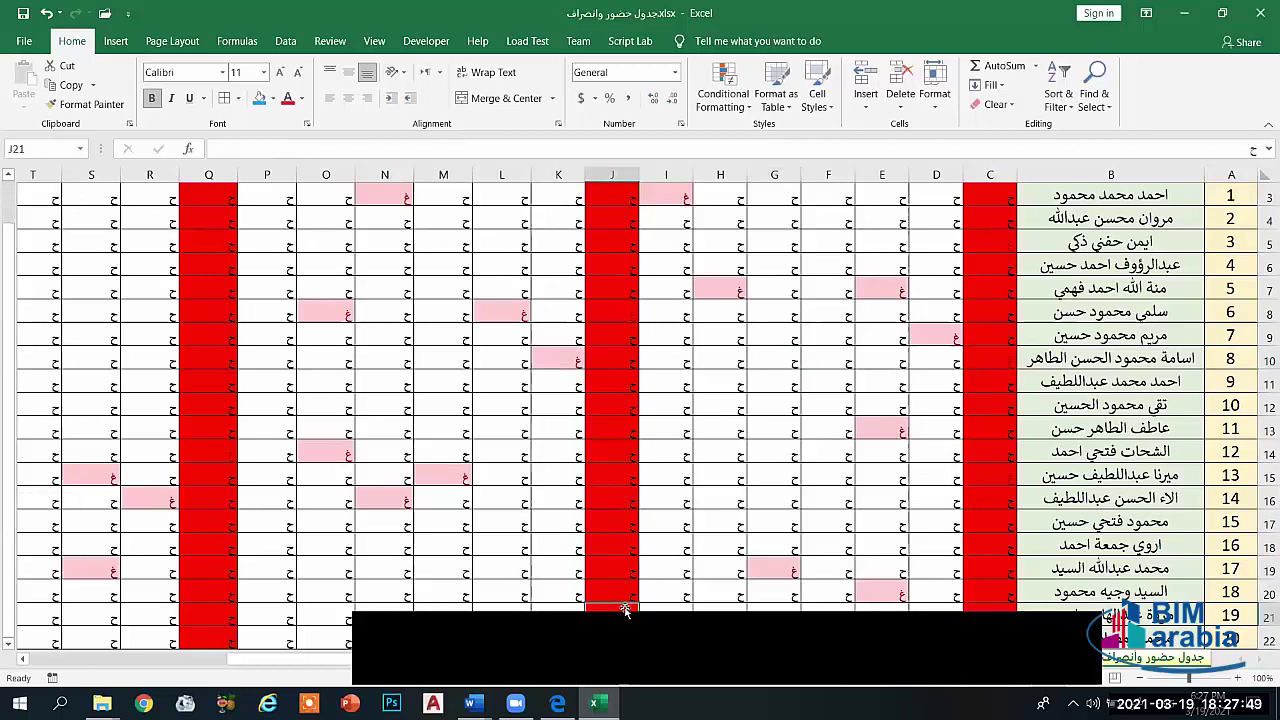
key("Down")
key("Down")
key("Down")
key("Down")
key("Down")
key("Down")
key("Right")
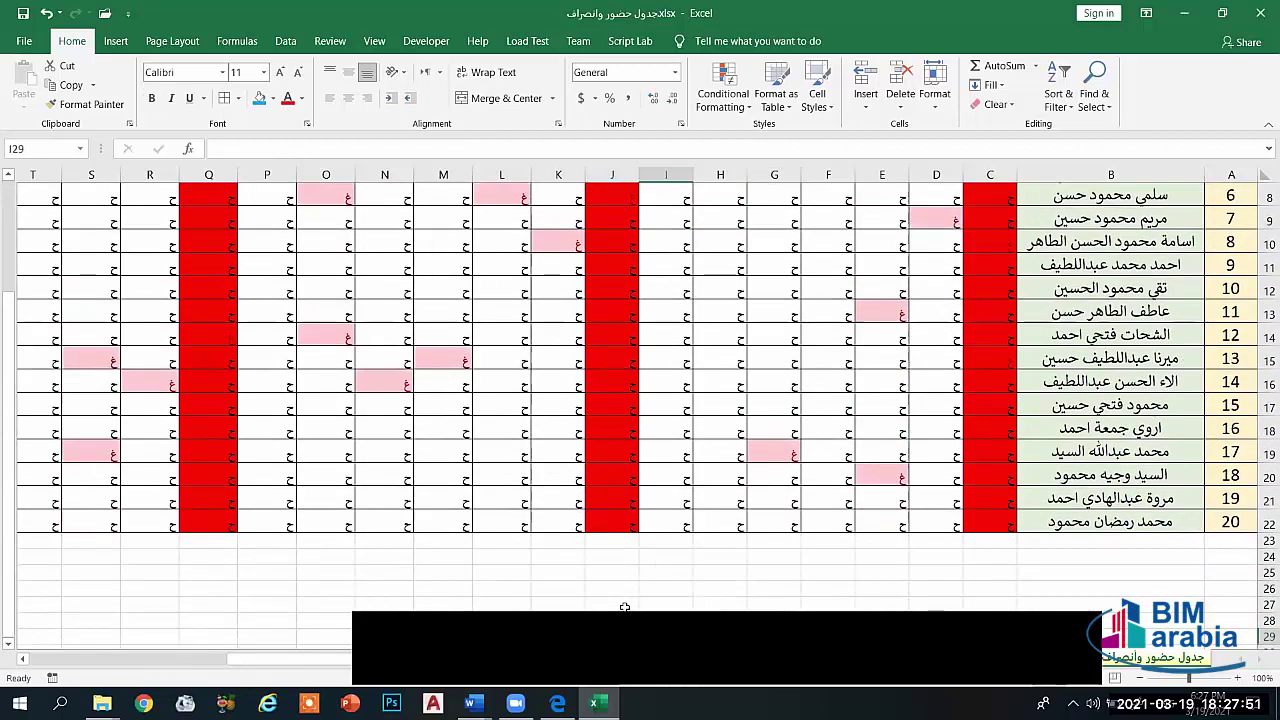
key("Home")
key("Left")
key("Up")
key("Up")
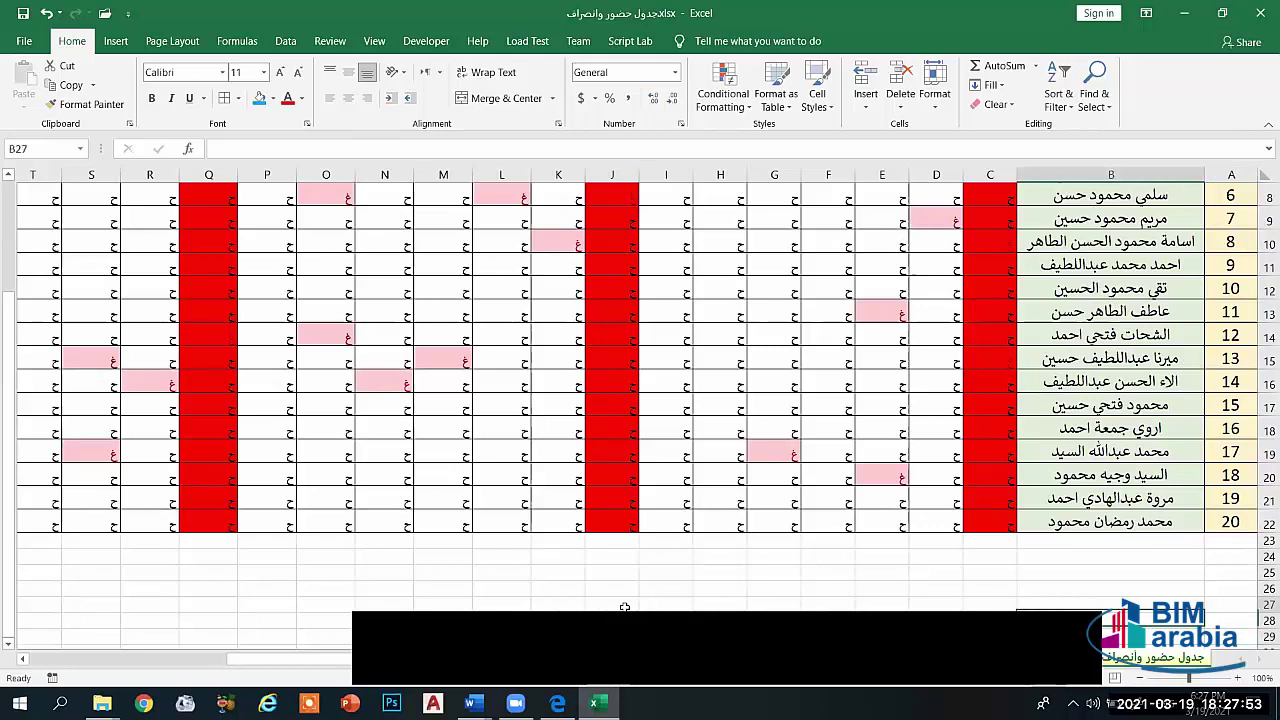
key("Left")
Enter a test ح mark in C27, then select the lower student rows.
type("p")
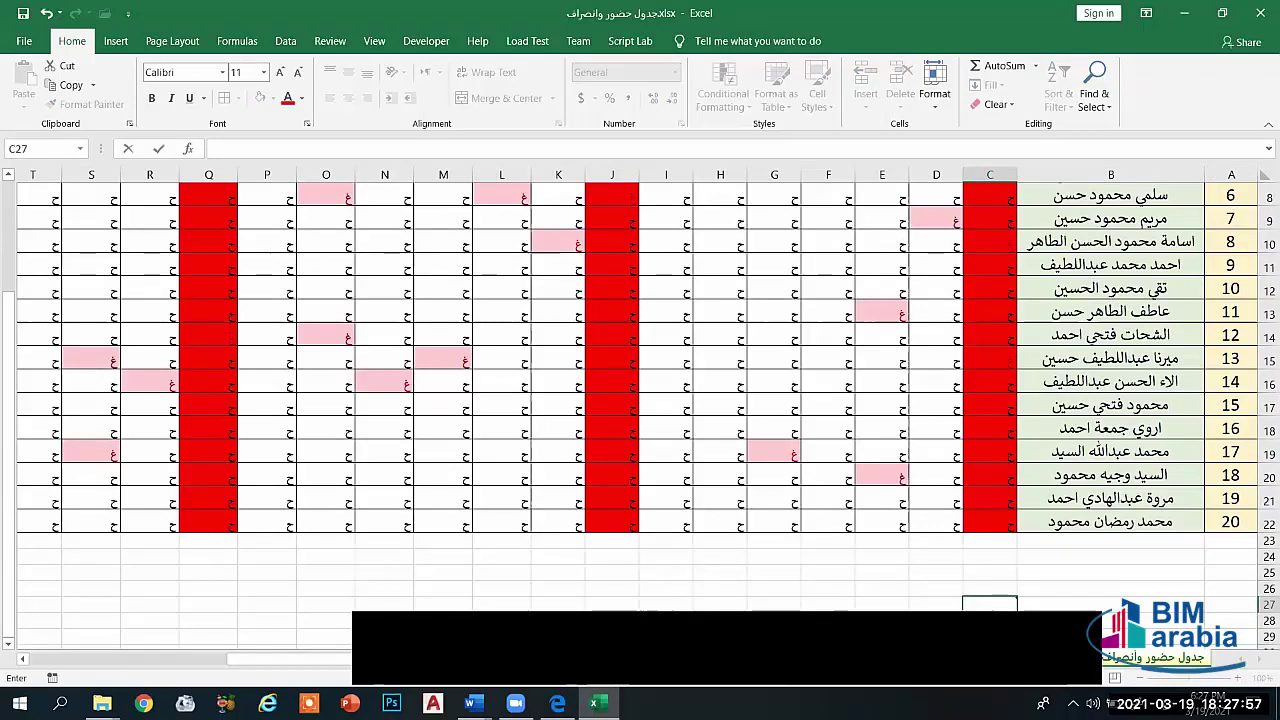
type("ح")
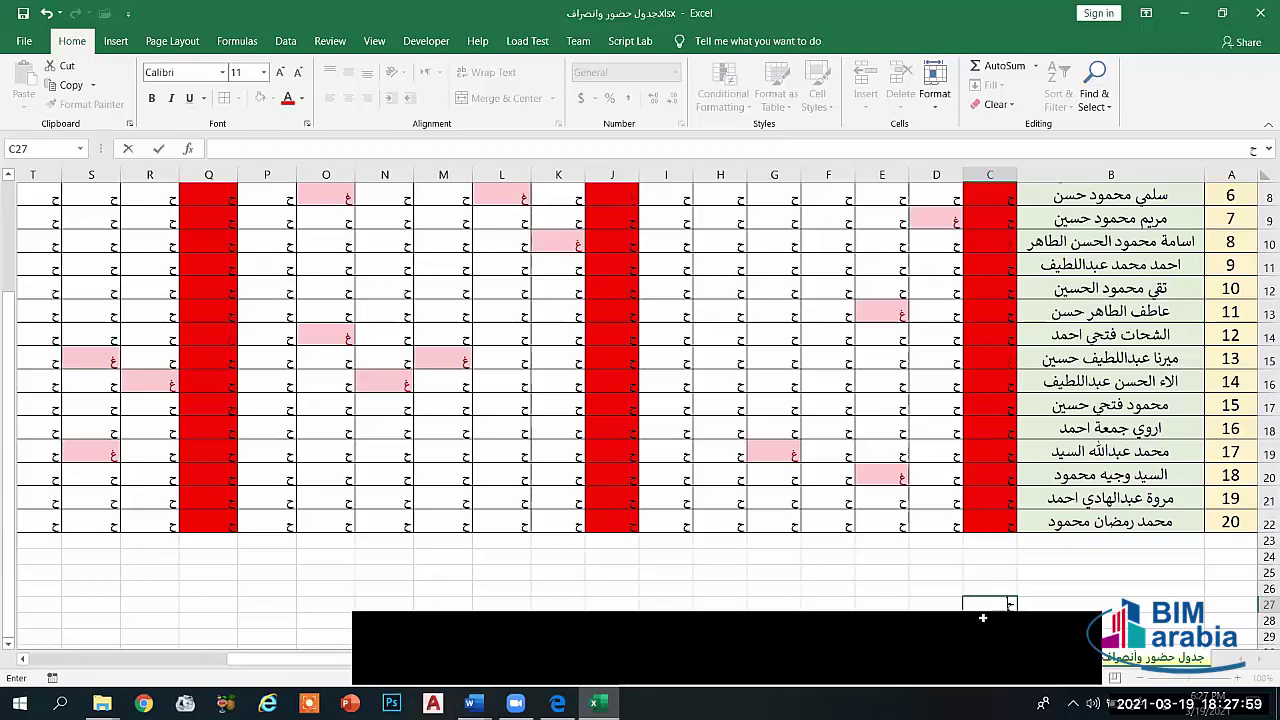
left_click(982, 618)
type("ح")
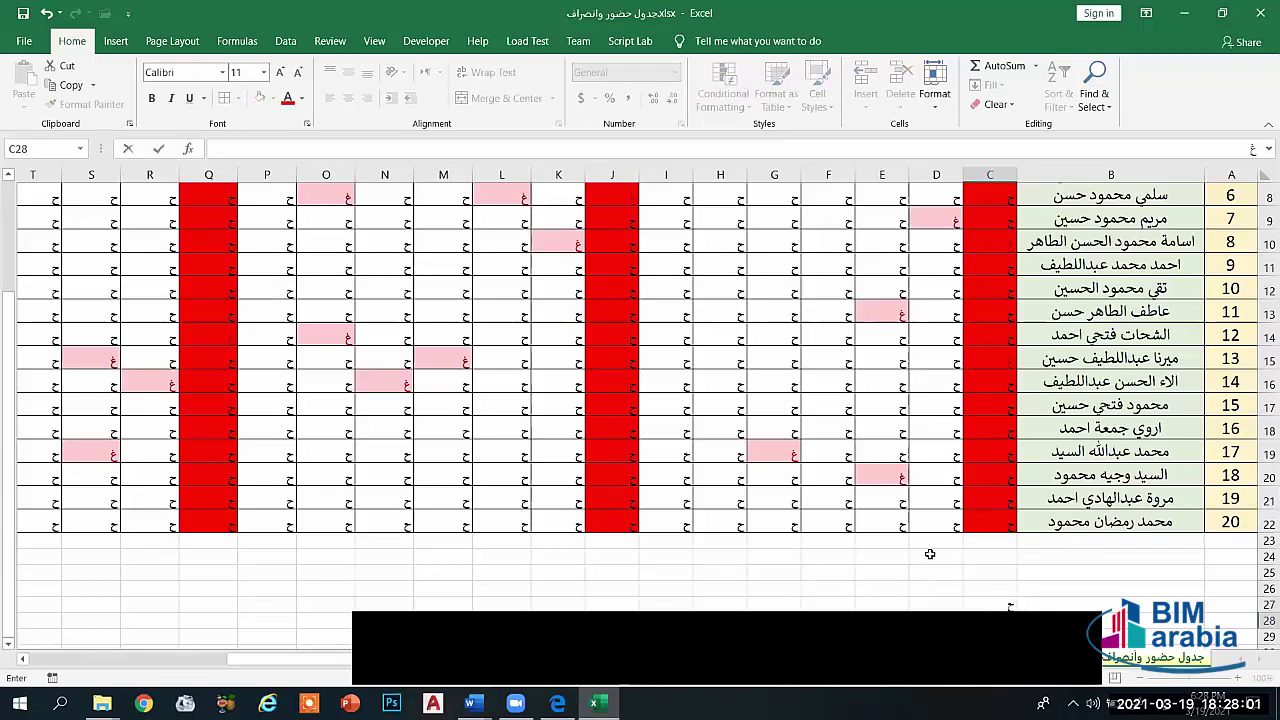
mouse_move(1006, 517)
left_mouse_down()
mouse_move(5, 324)
mouse_move(115, 312)
mouse_move(28, 340)
left_mouse_up()
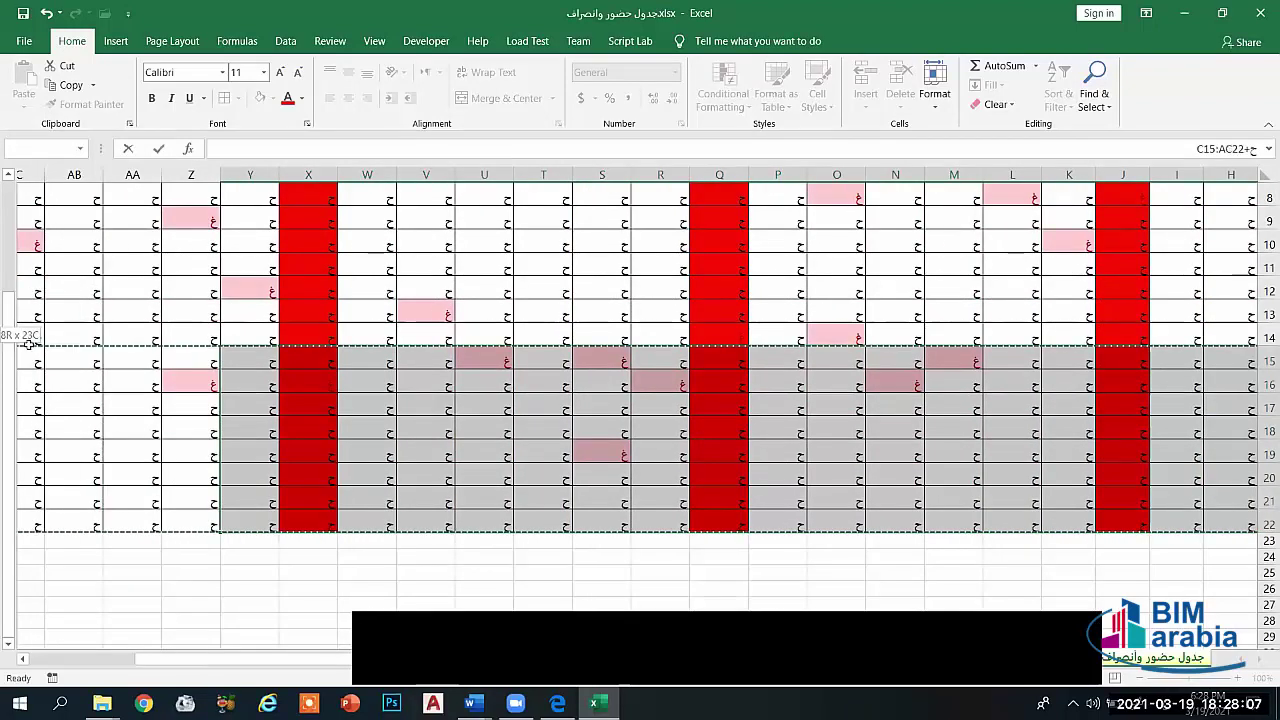
left_click_drag(28, 340, 198, 425)
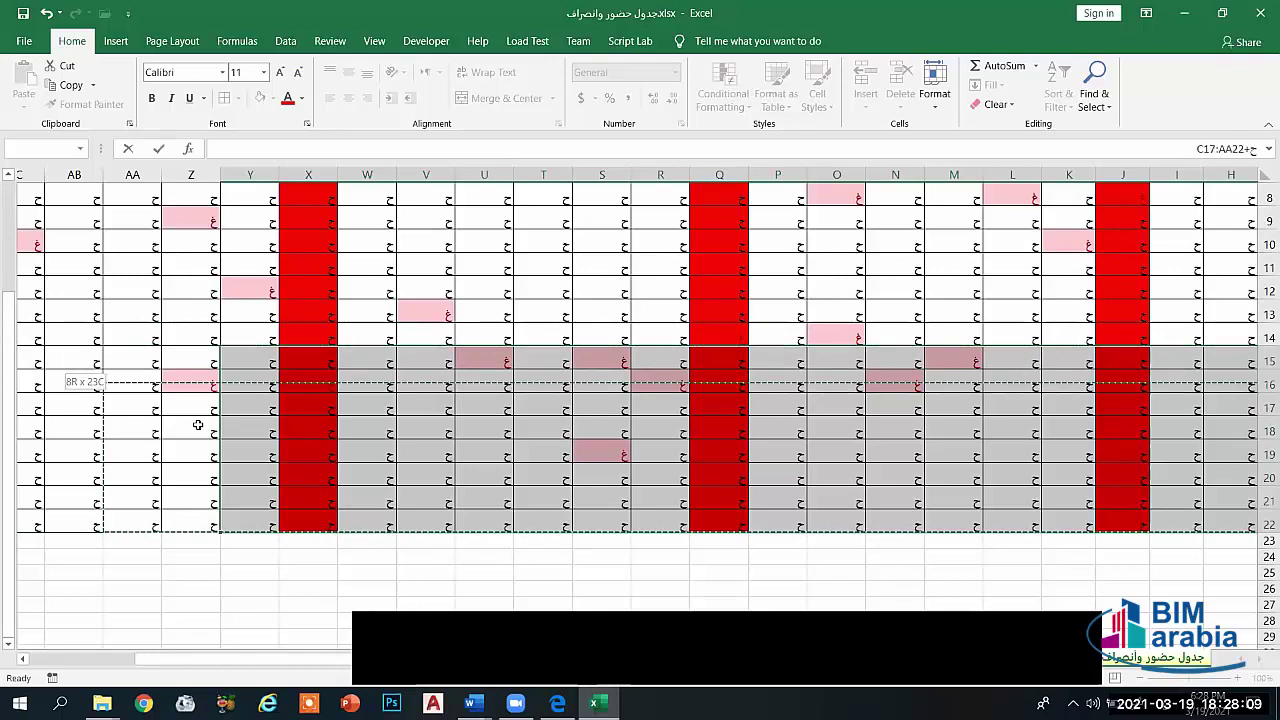
left_click(345, 620)
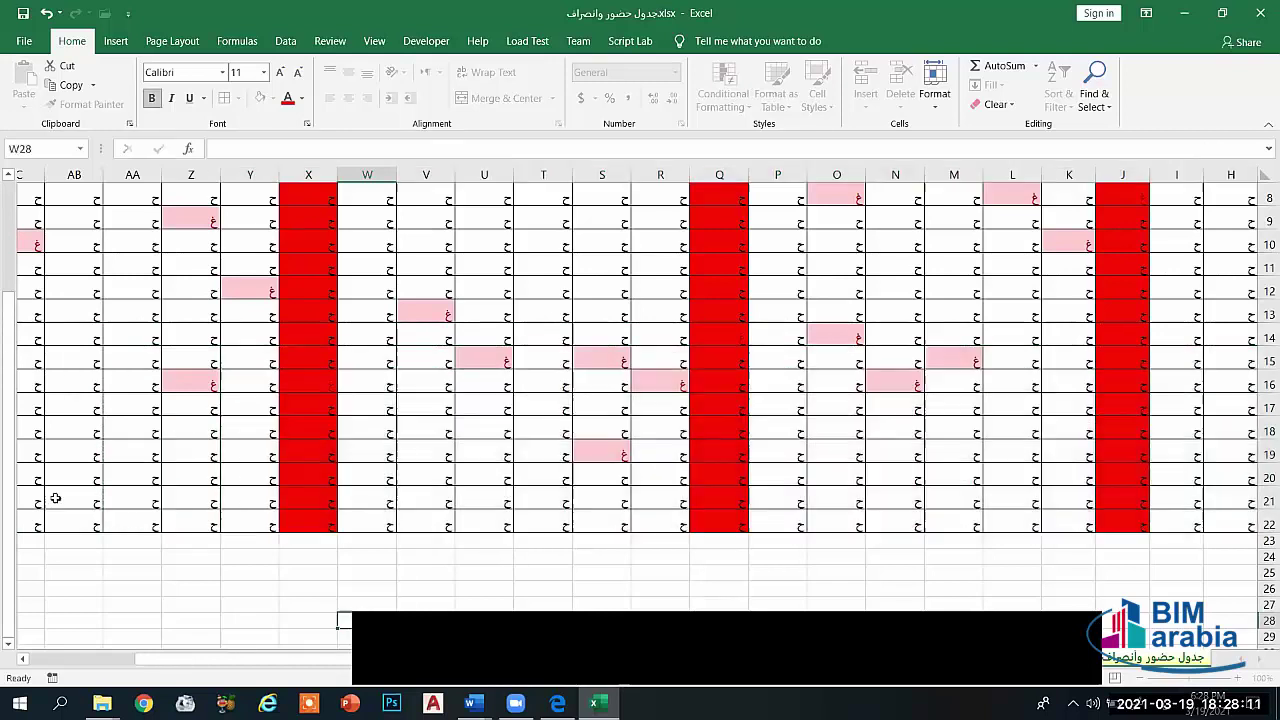
mouse_move(258, 660)
left_mouse_down()
mouse_move(467, 690)
mouse_move(868, 409)
left_mouse_up()
left_click(918, 330)
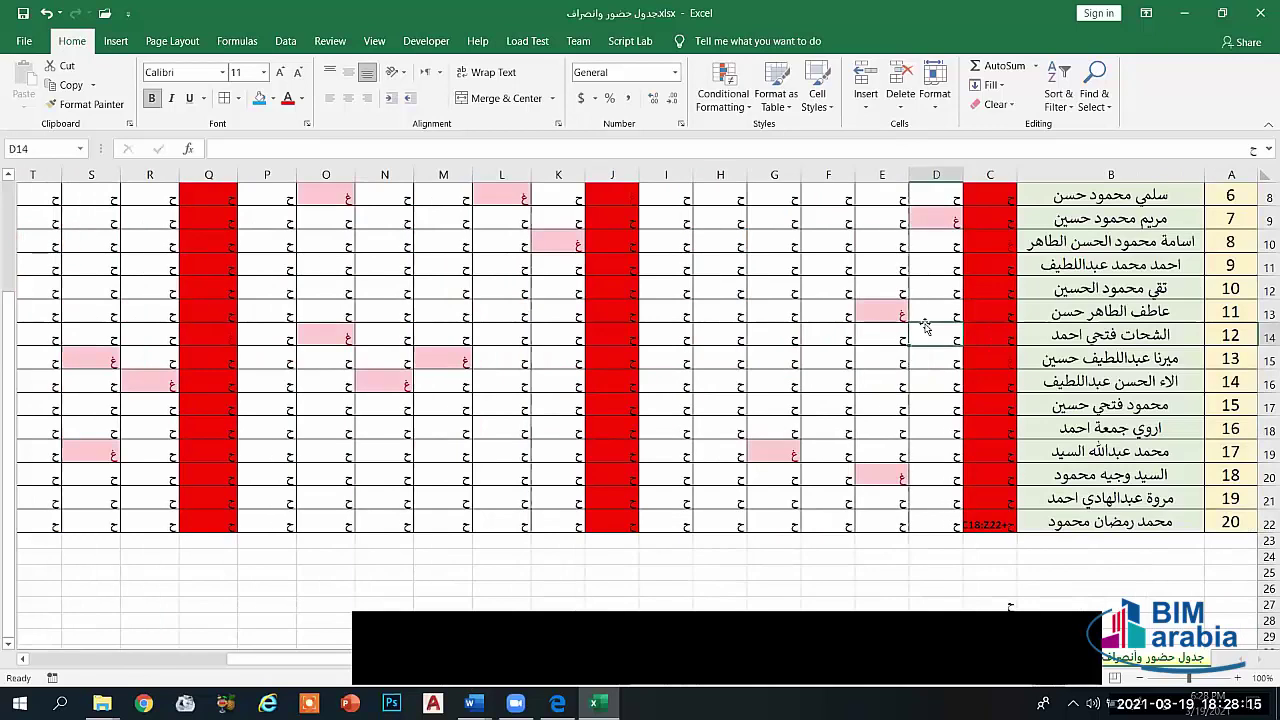
key("Up")
key("Up")
key("Up")
key("Up")
key("Up")
scroll(923, 323, "up", 2)
scroll(923, 323, "up", 1)
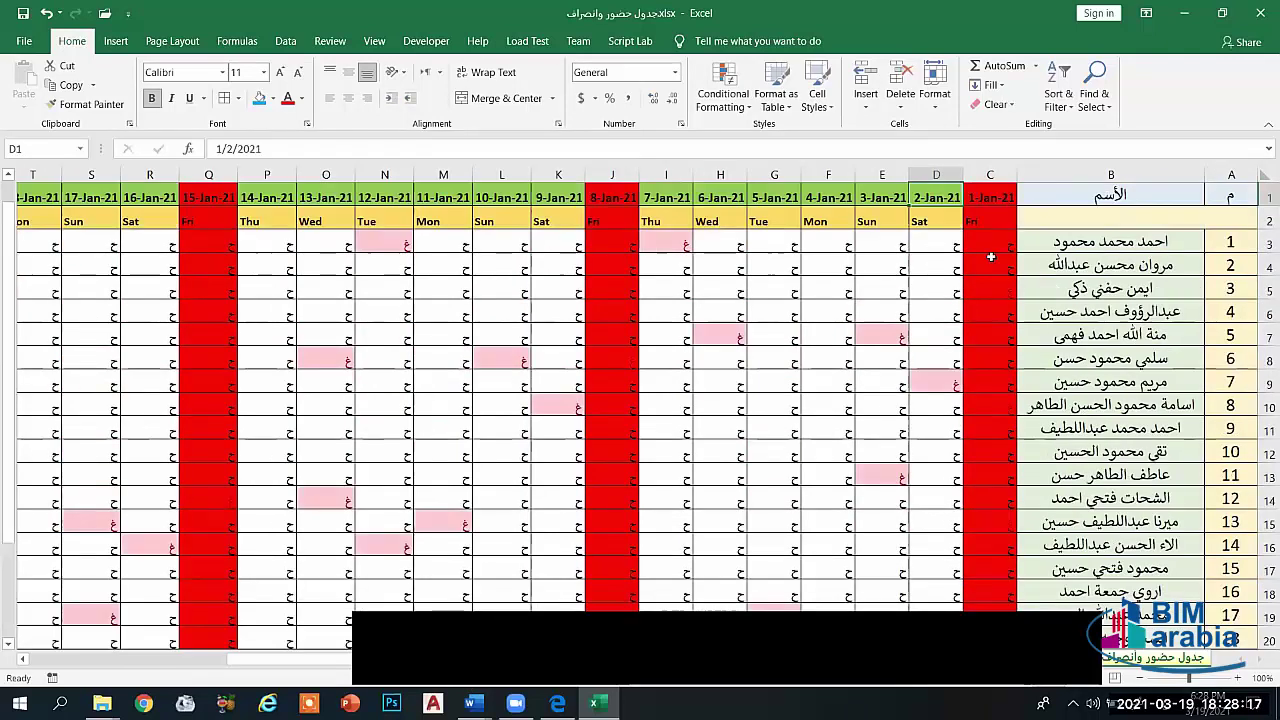
mouse_move(986, 251)
left_mouse_down()
mouse_move(883, 487)
mouse_move(585, 552)
mouse_move(5, 521)
mouse_move(249, 546)
left_mouse_up()
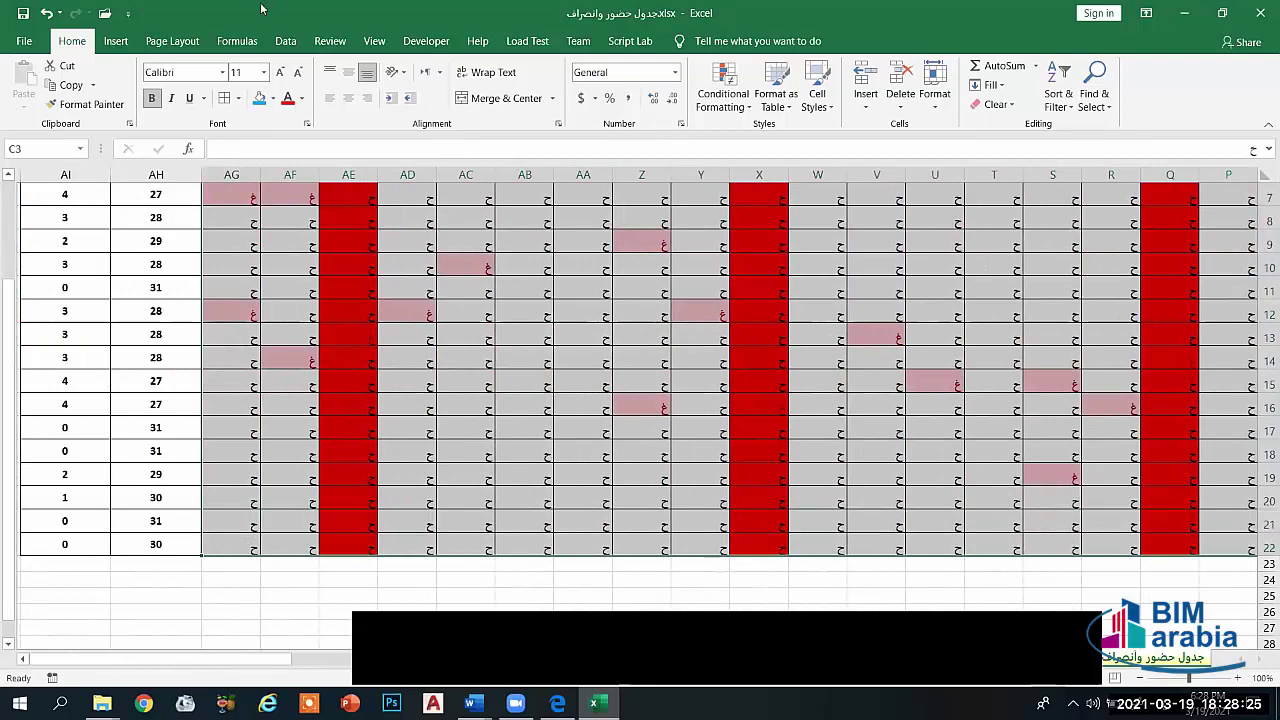
Apply a List data validation to the attendance cells with source C27:C28.
left_click(241, 41)
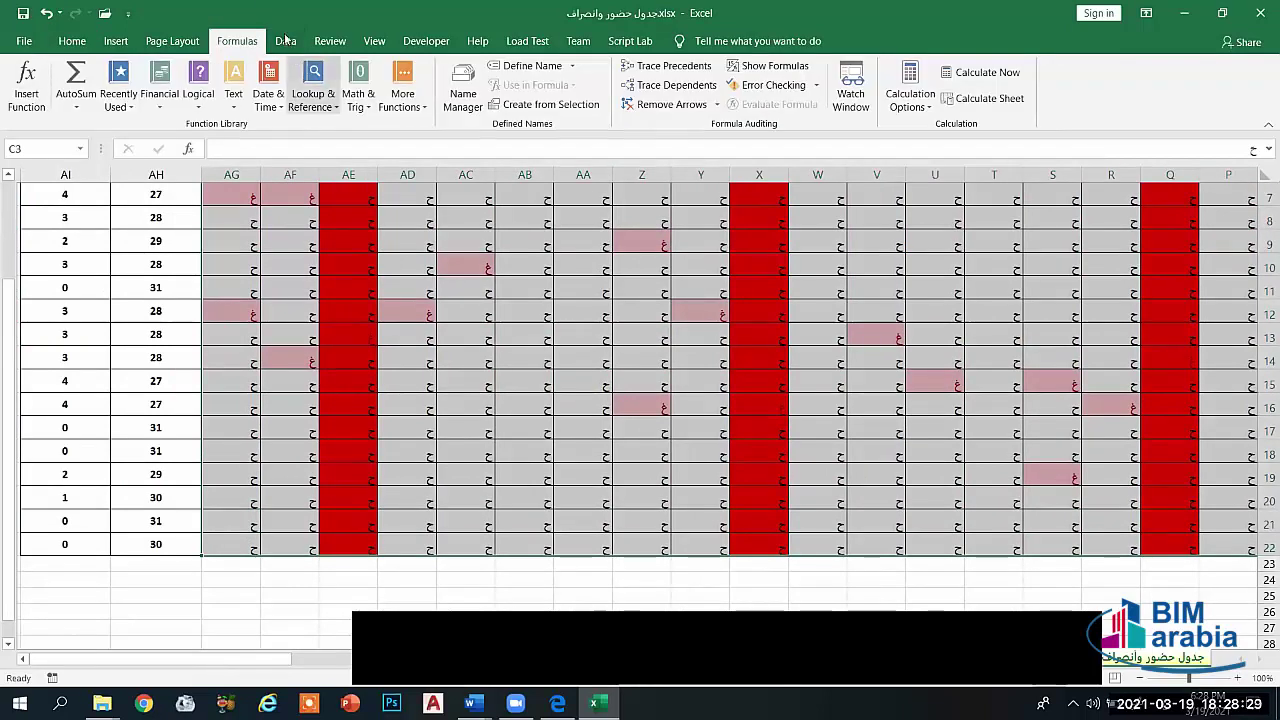
left_click(285, 40)
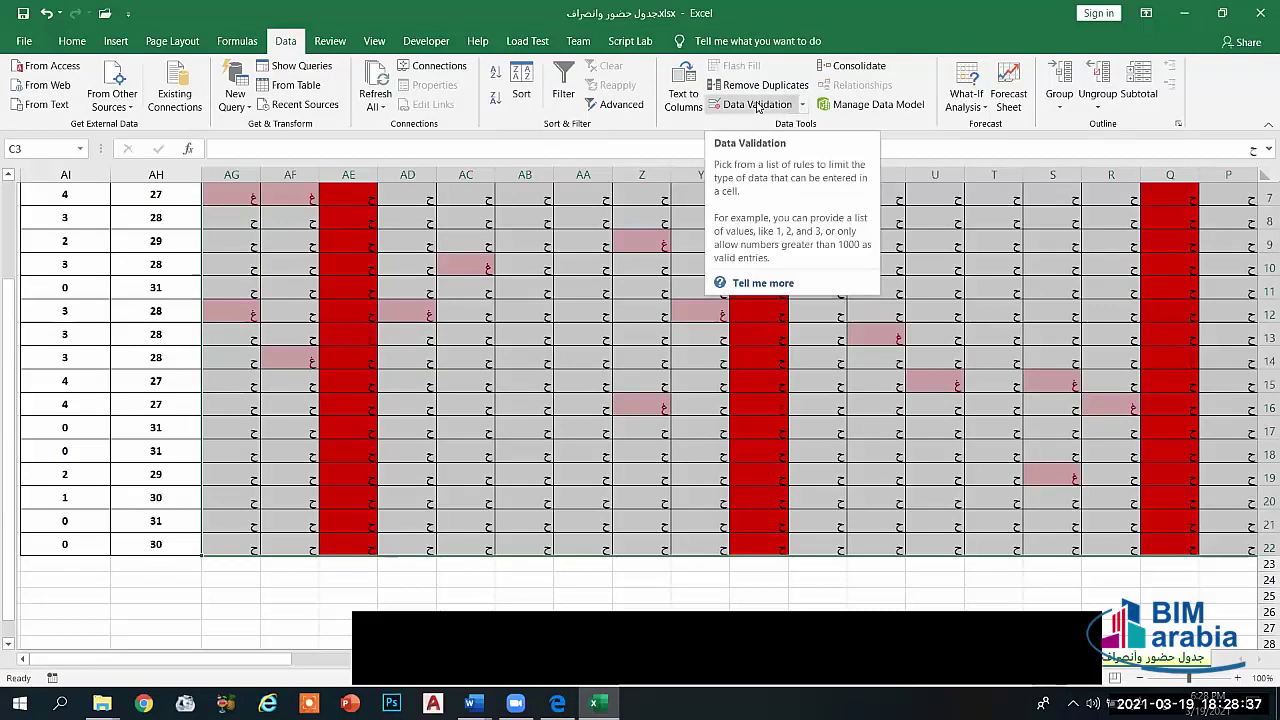
left_click(757, 105)
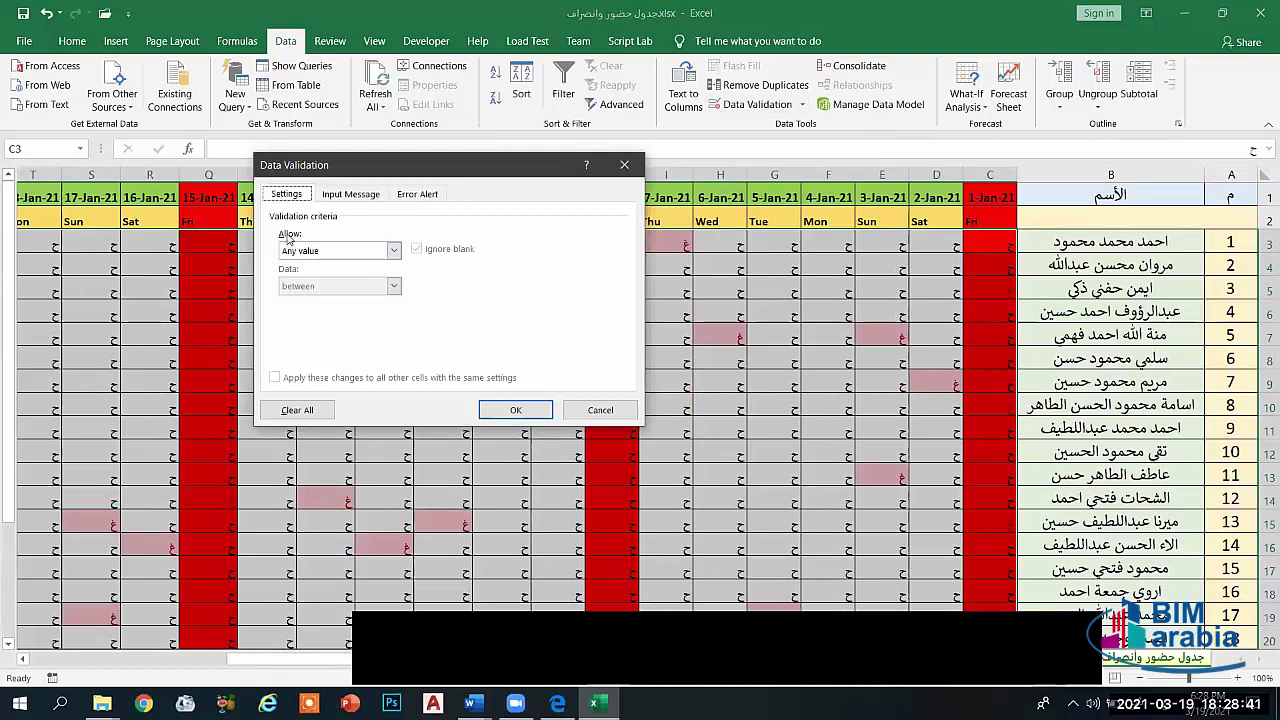
left_click(320, 250)
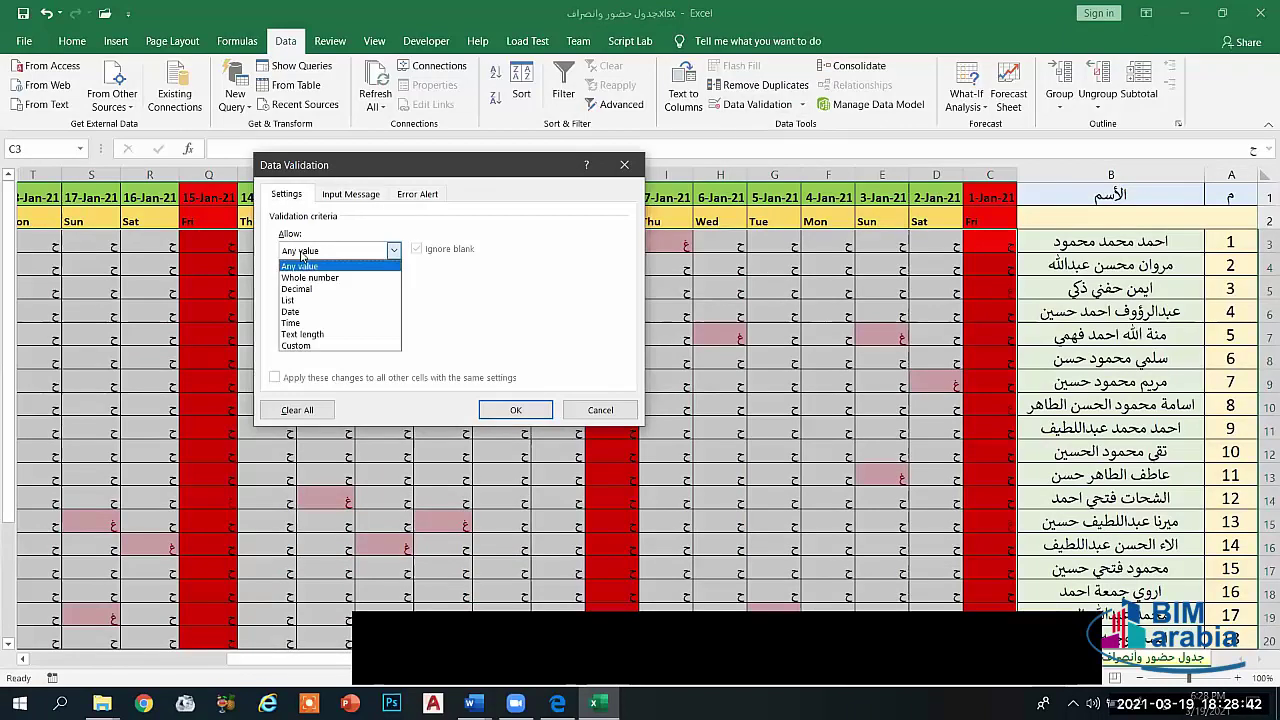
left_click(298, 300)
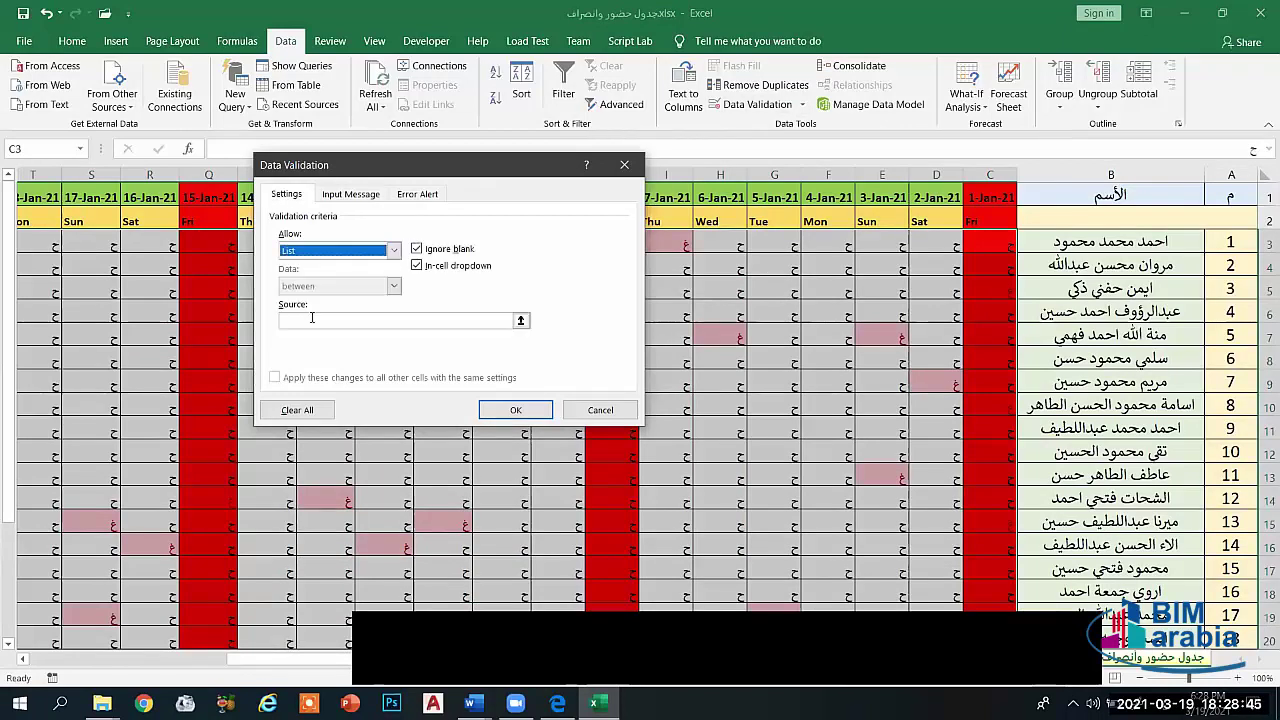
left_click(313, 320)
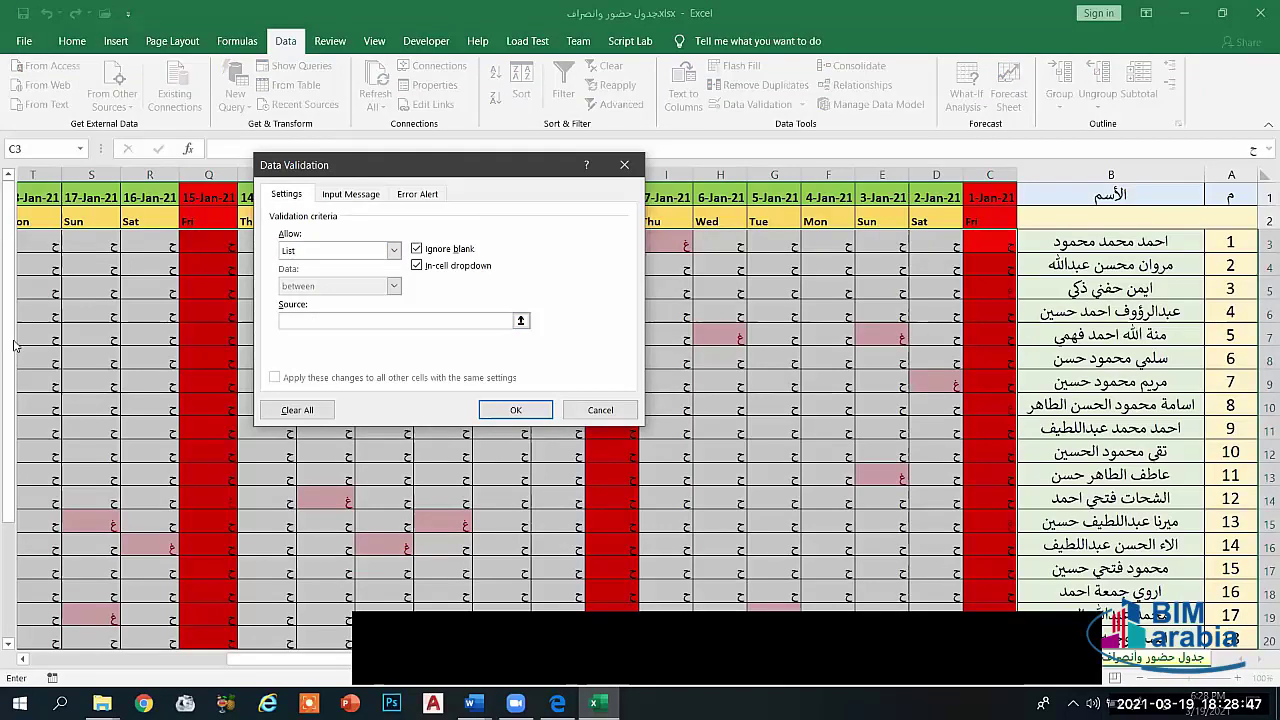
left_click_drag(20, 398, 27, 440)
scroll(1016, 581, "down", 3)
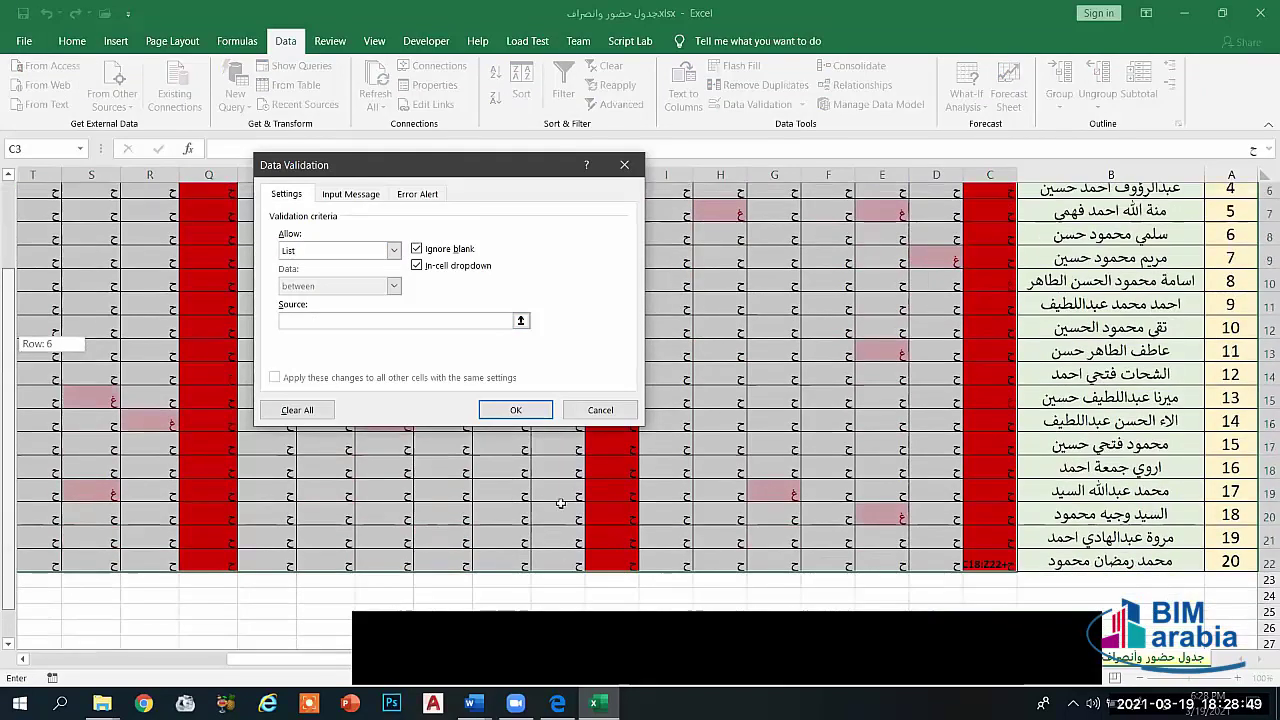
left_click_drag(1001, 604, 1001, 616)
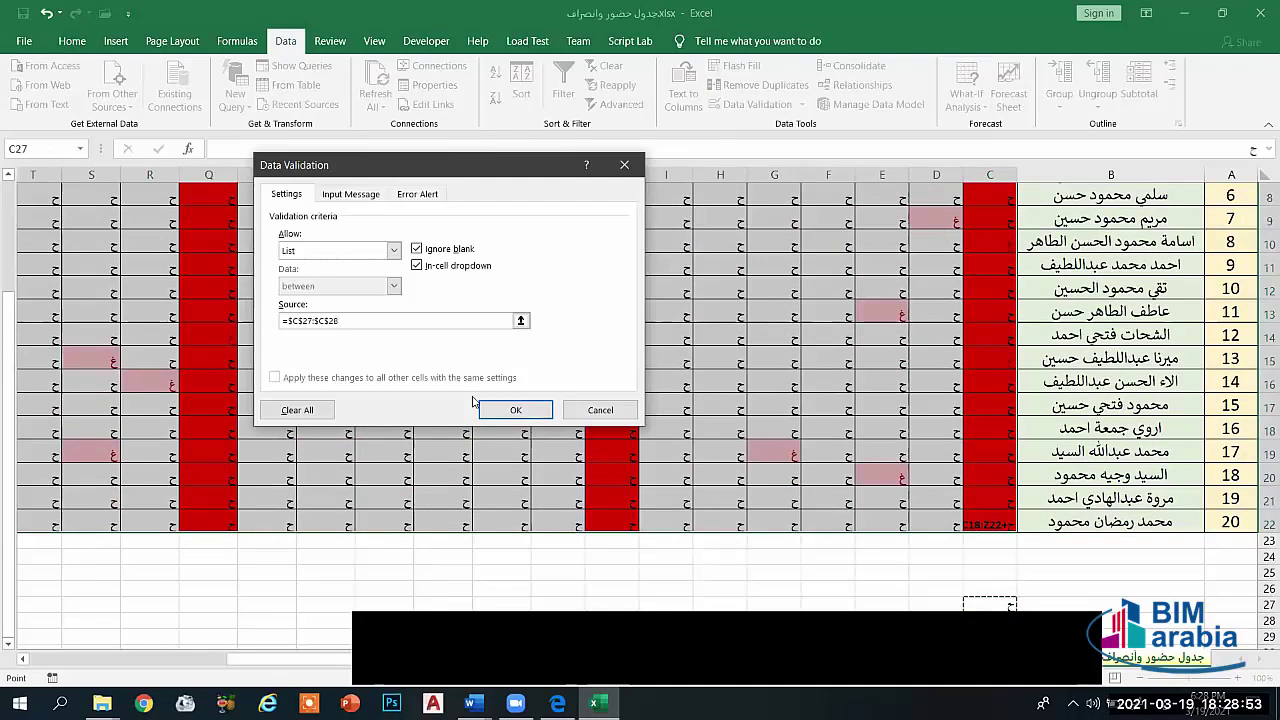
left_click(502, 405)
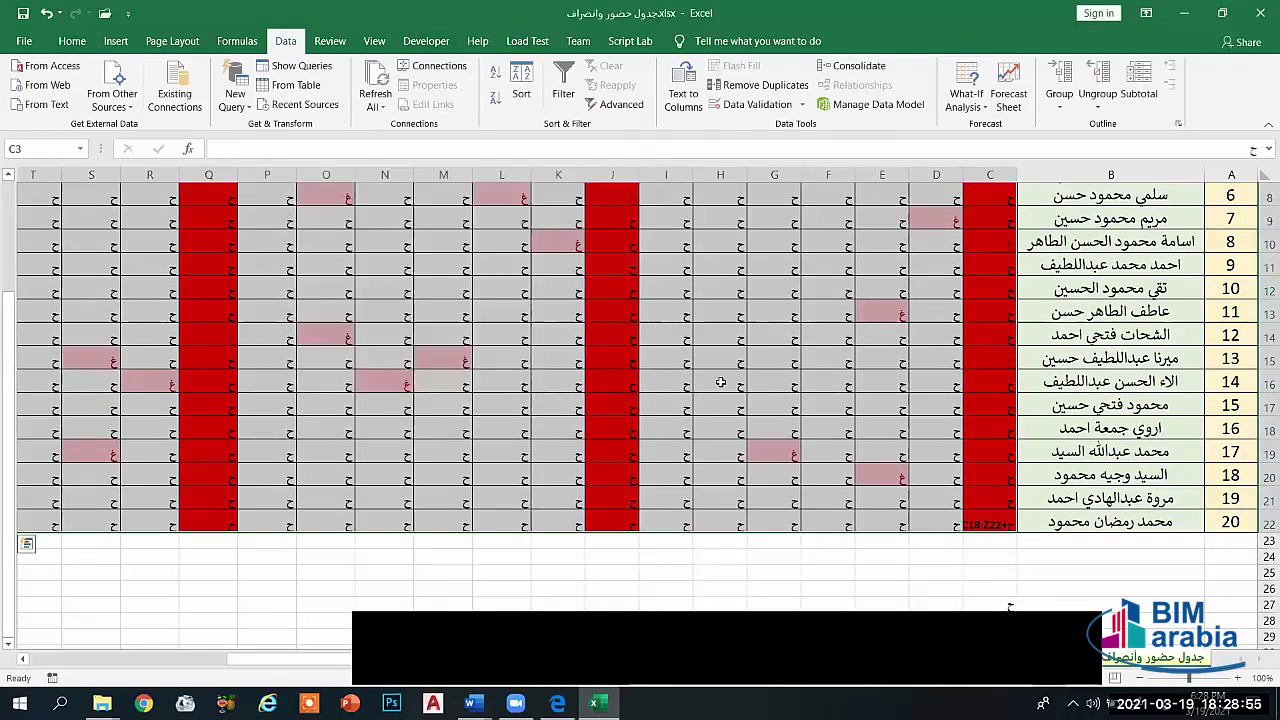
Choose غ from the dropdowns in H16 and I12, marking both absent in pink.
left_click(720, 383)
left_click(687, 386)
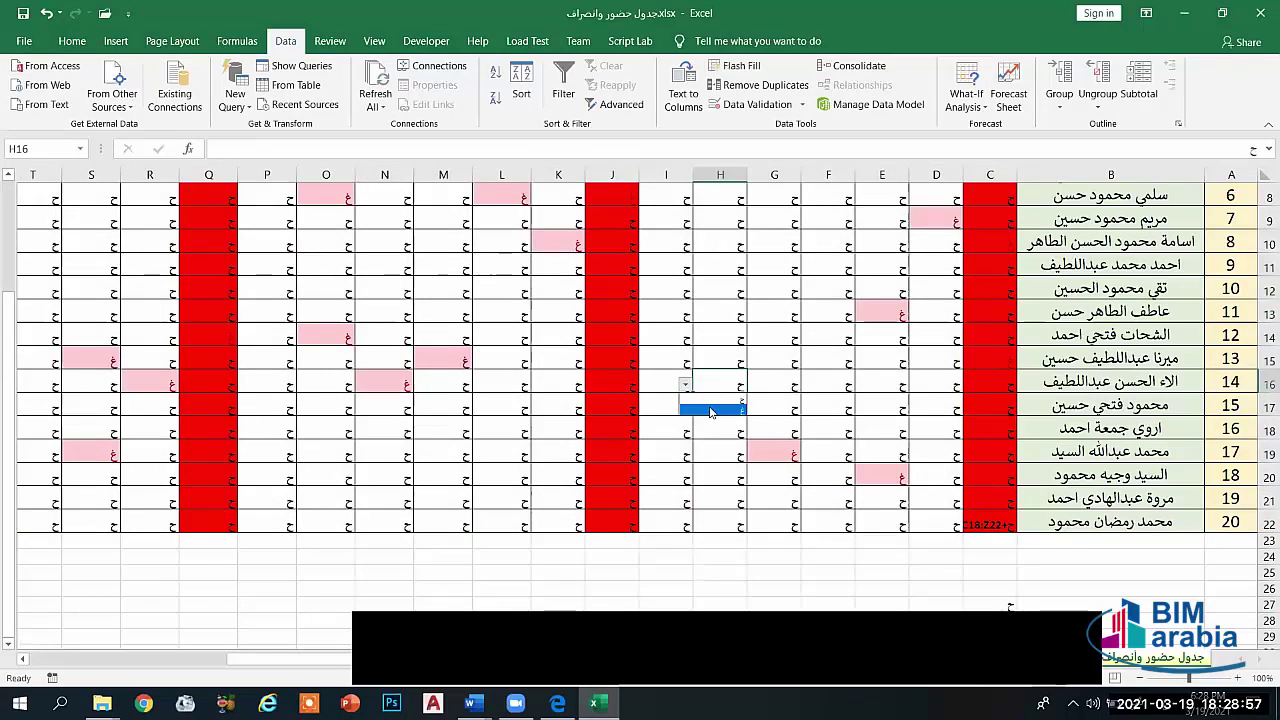
left_click(712, 390)
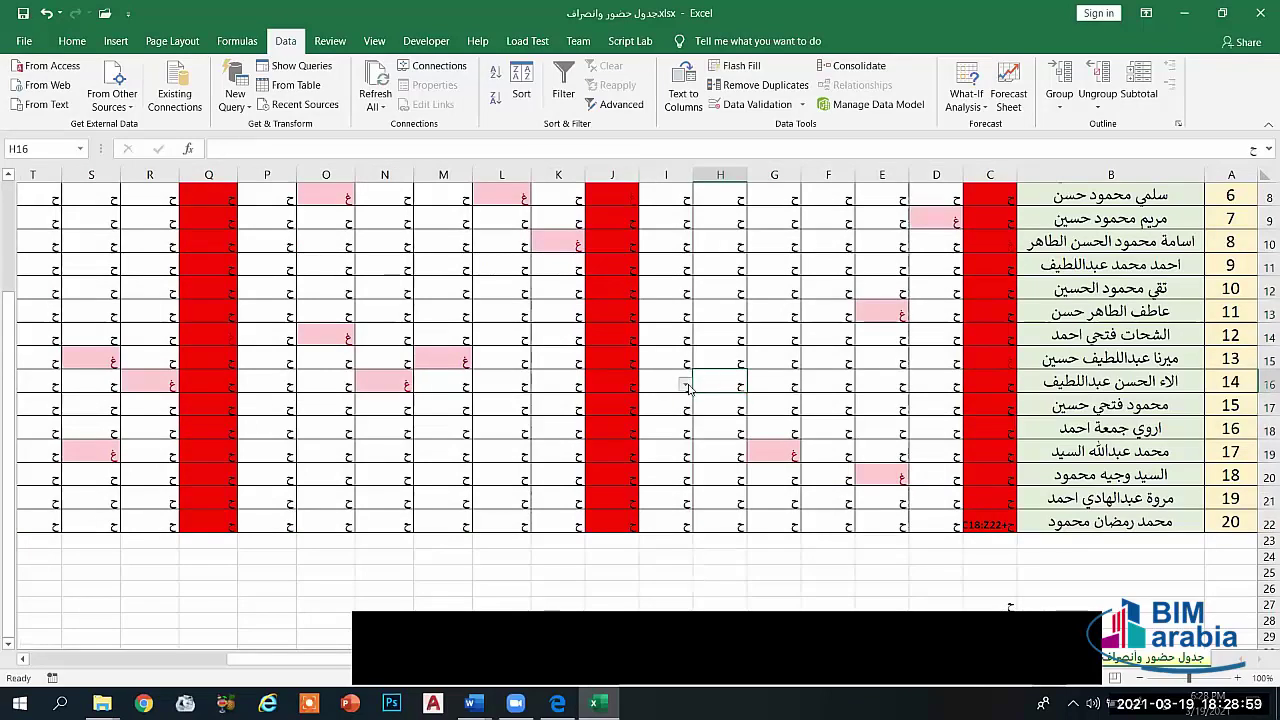
left_click(687, 388)
left_click(713, 413)
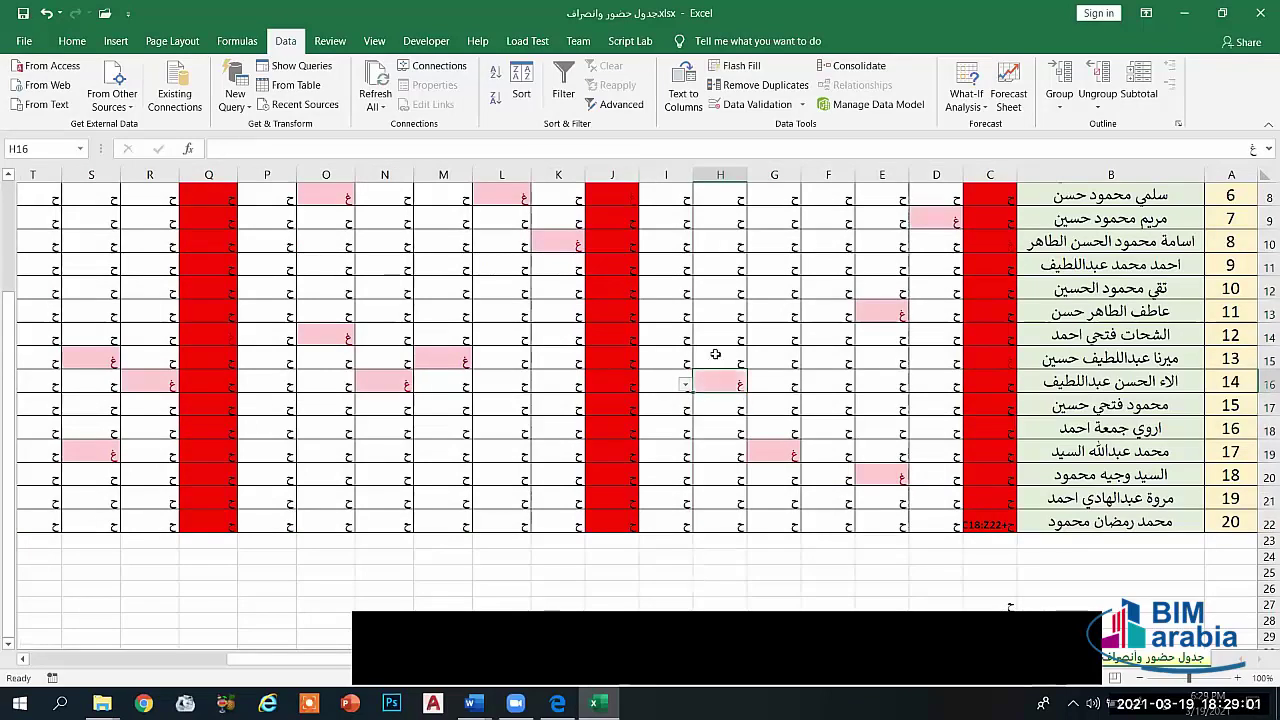
left_click(665, 291)
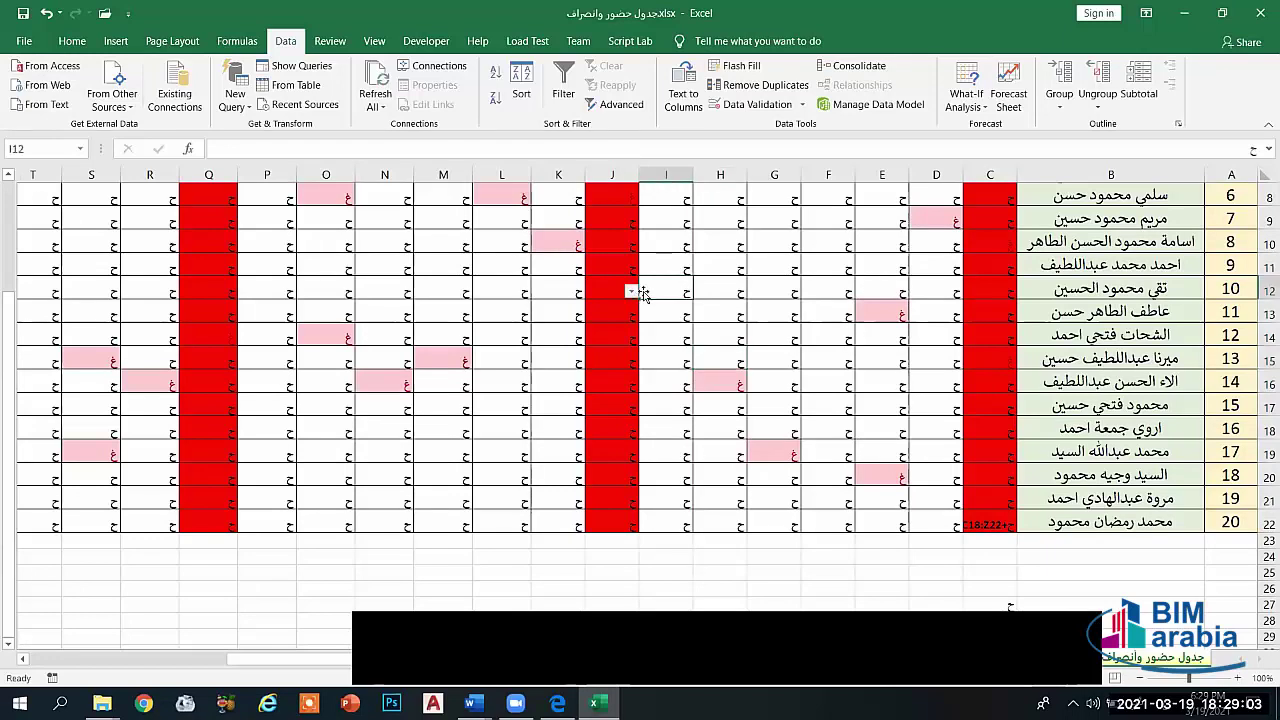
left_click(632, 292)
left_click(657, 316)
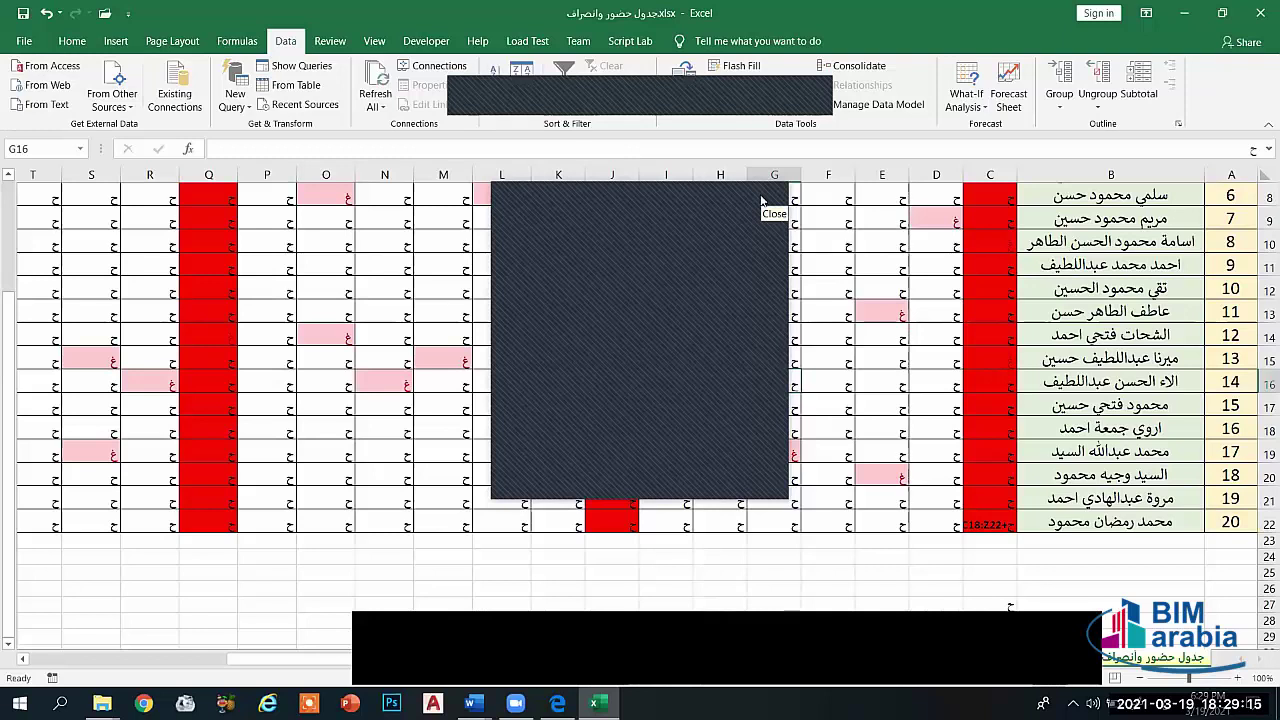
left_click(762, 200)
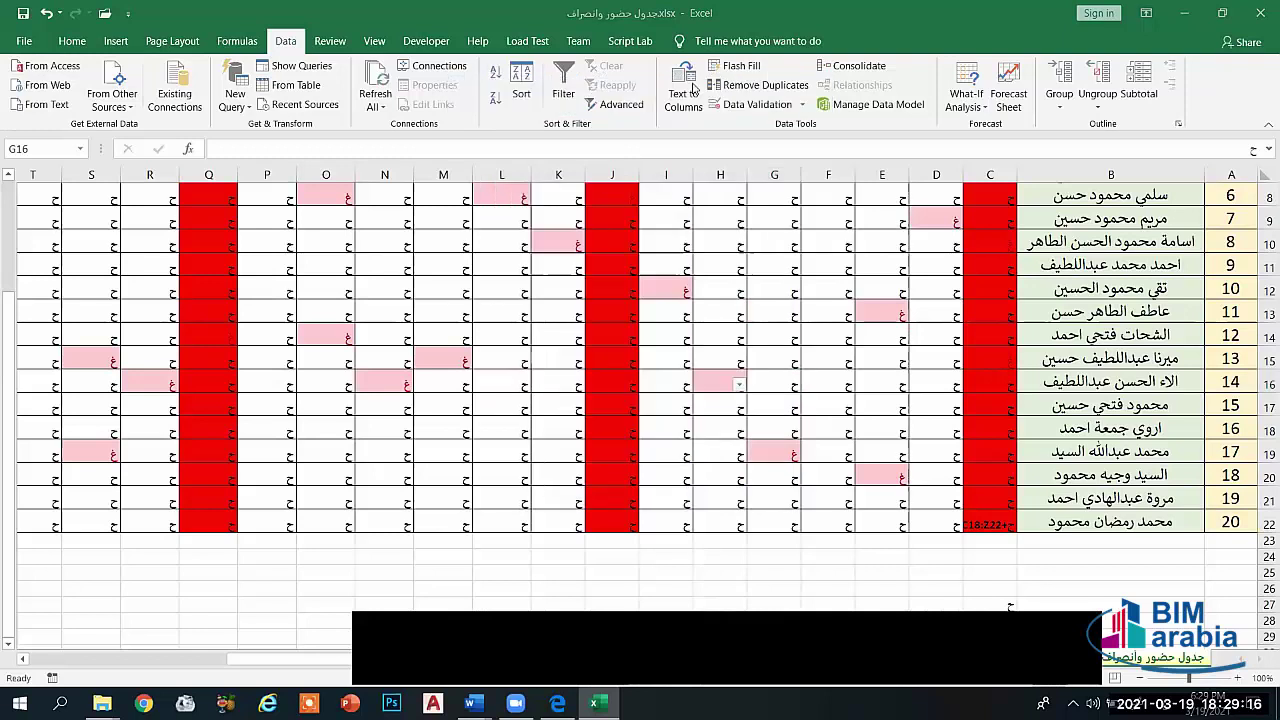
left_click(72, 41)
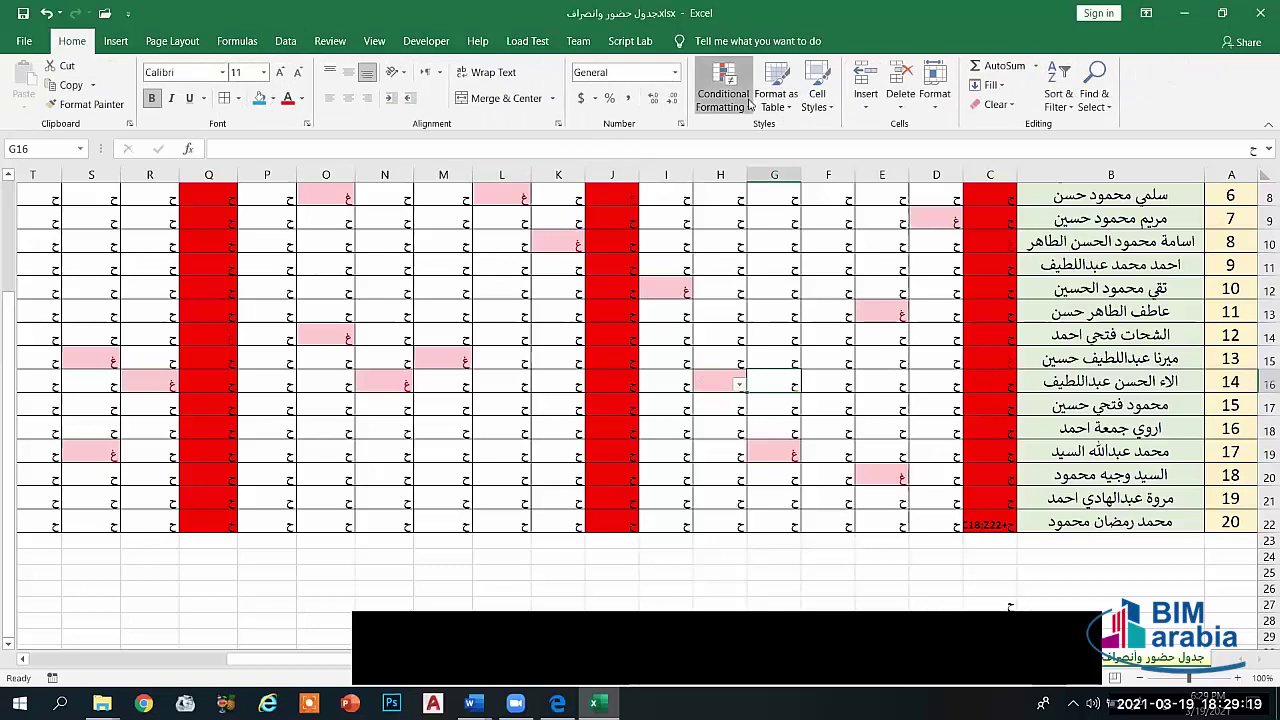
left_click(722, 93)
mouse_move(771, 284)
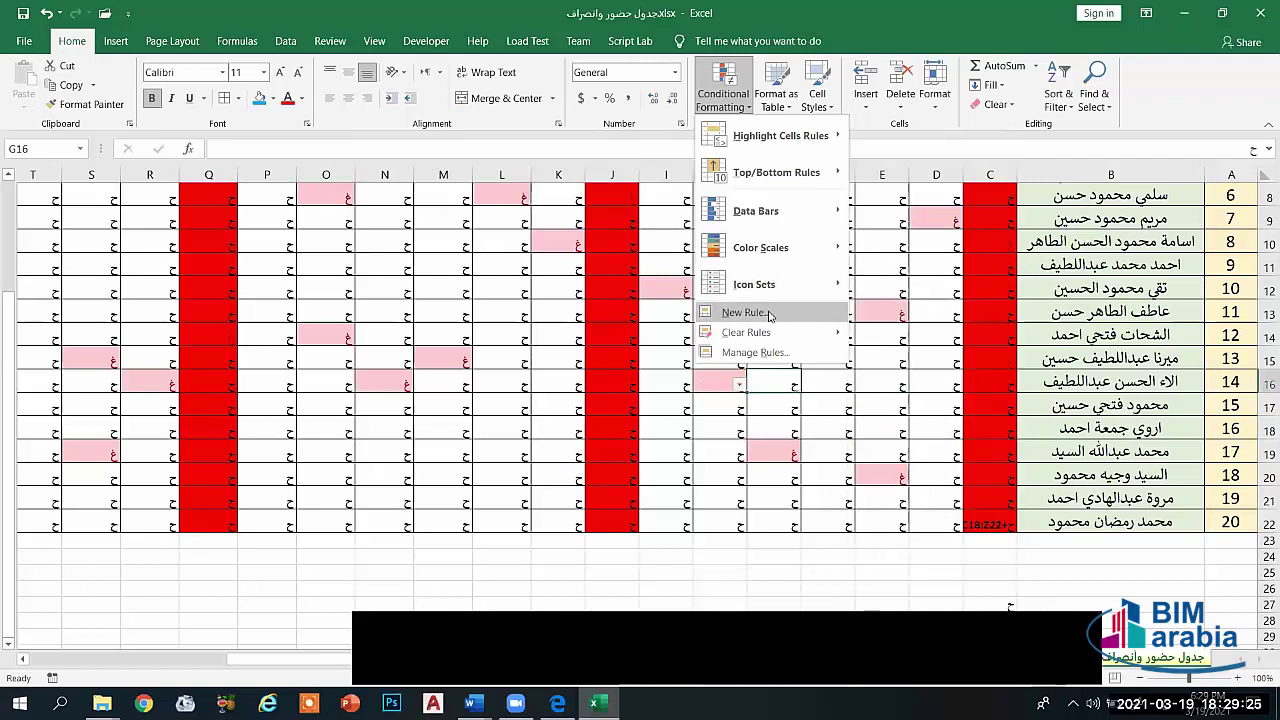
left_click(770, 316)
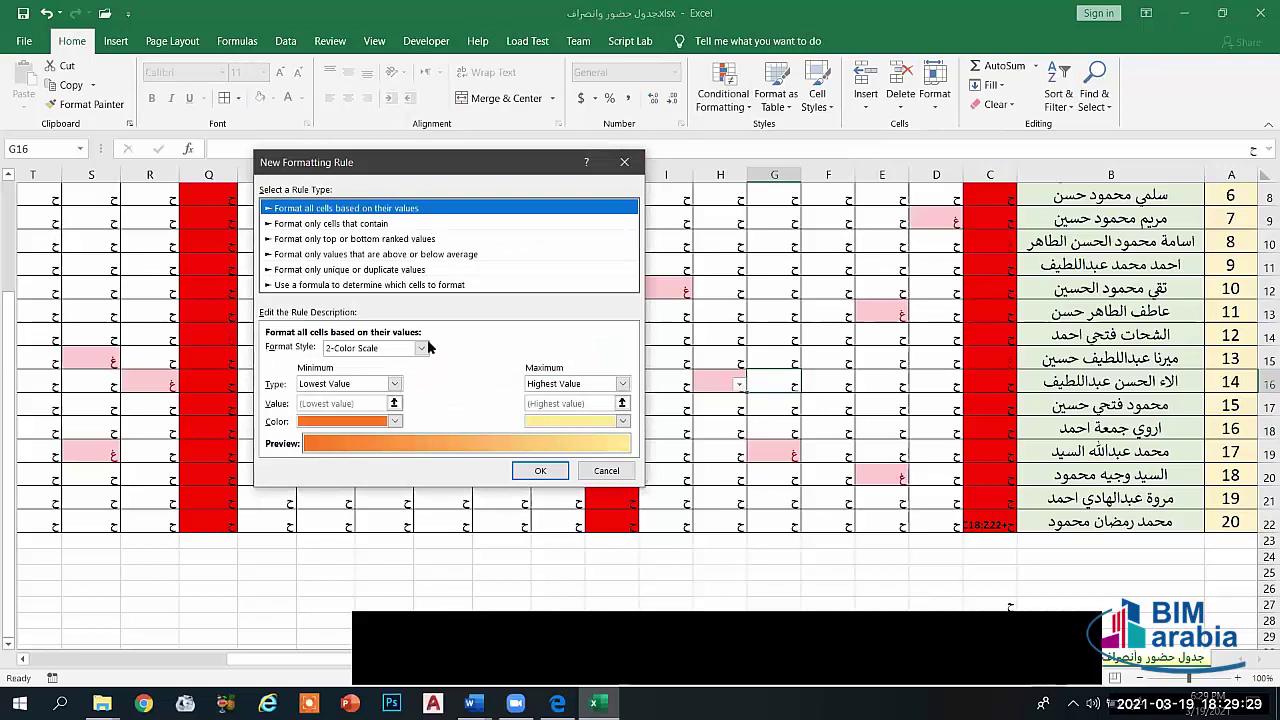
left_click(428, 286)
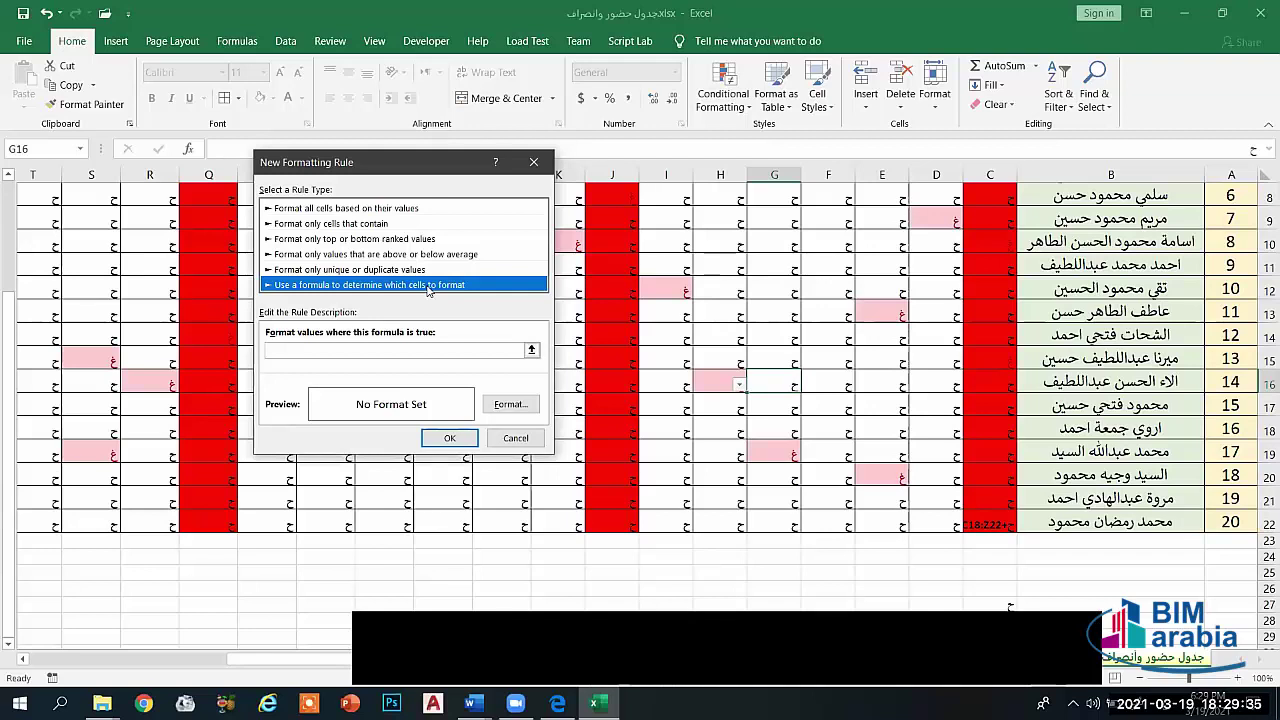
left_click(367, 350)
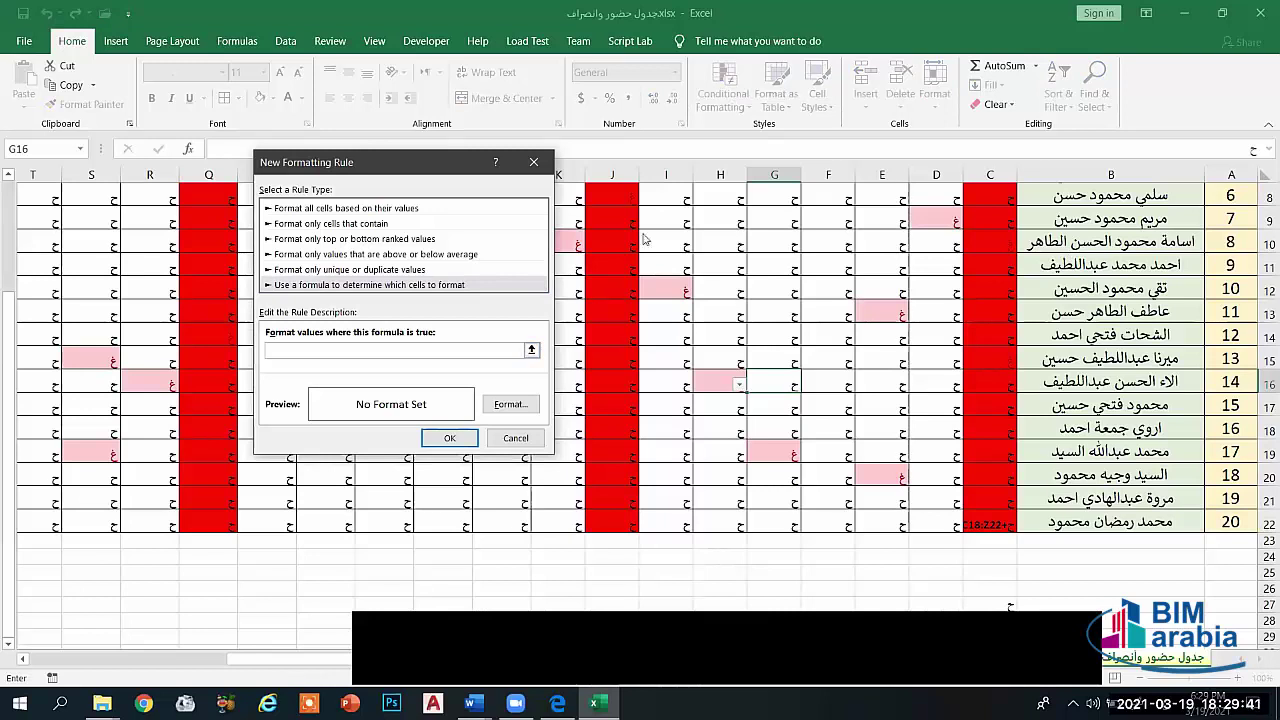
left_click_drag(8, 350, 6, 200)
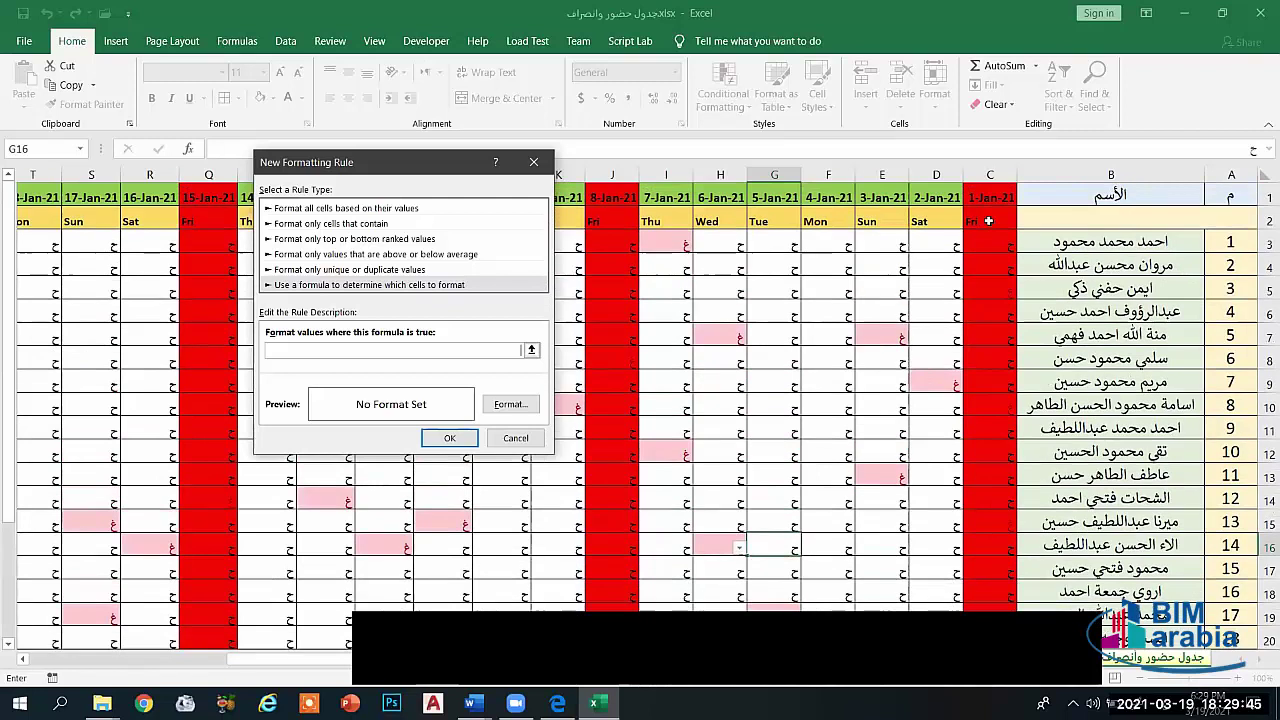
left_click(988, 221)
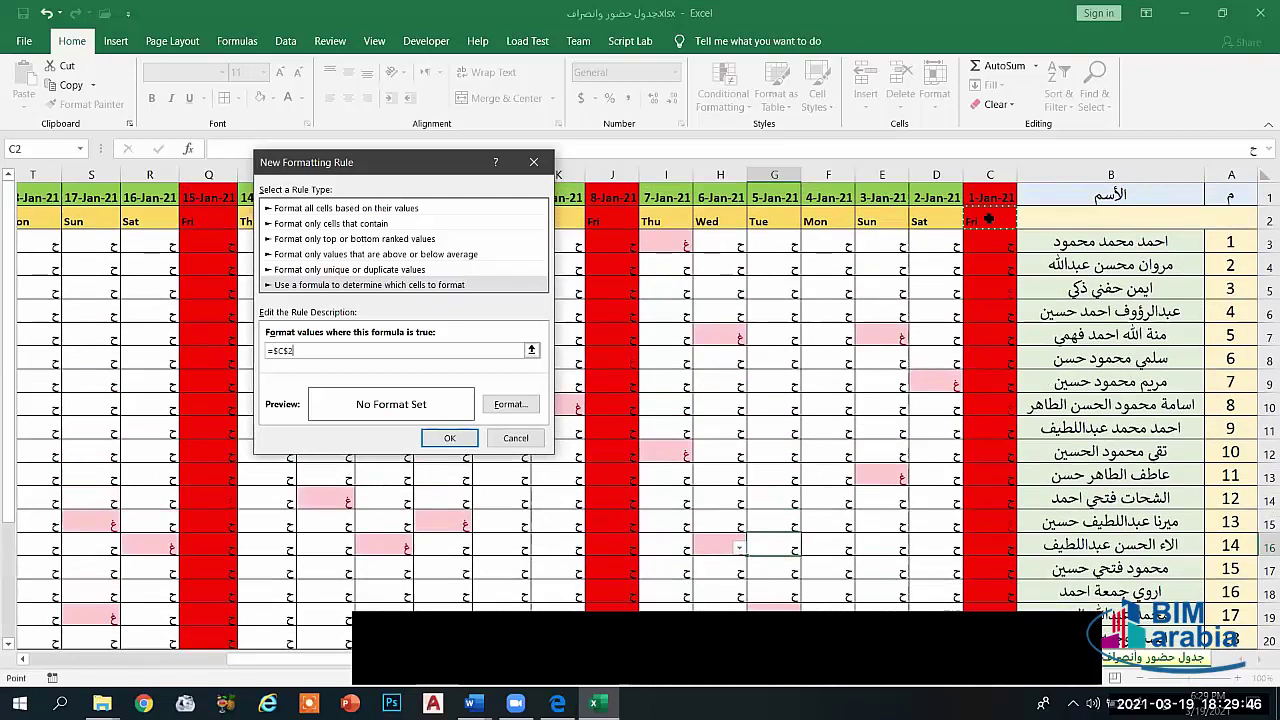
left_click(277, 350)
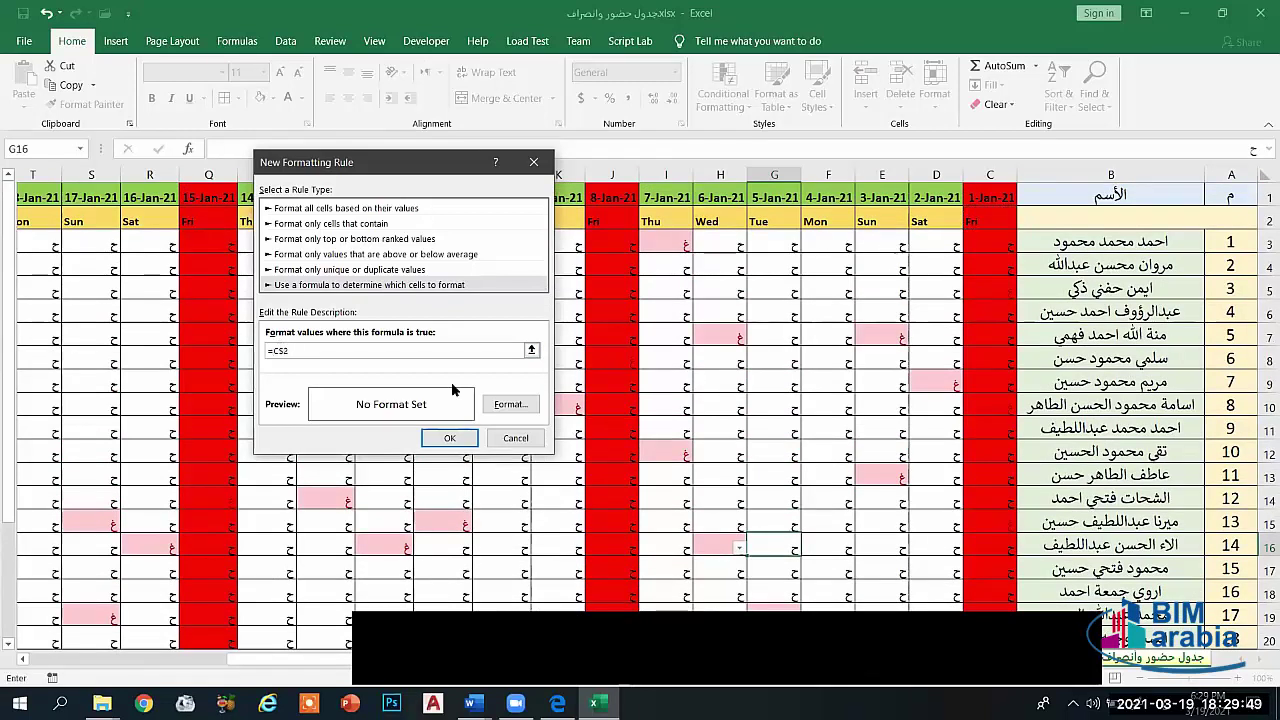
left_click(292, 350)
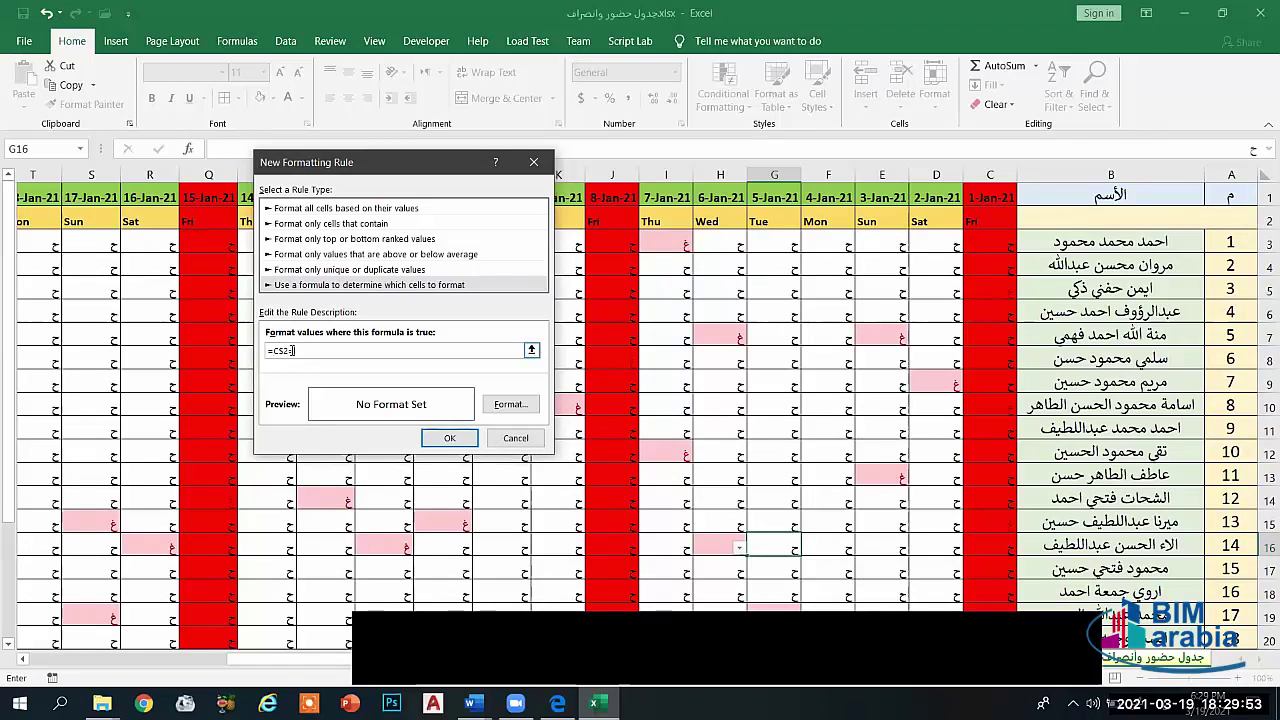
type("=\"")
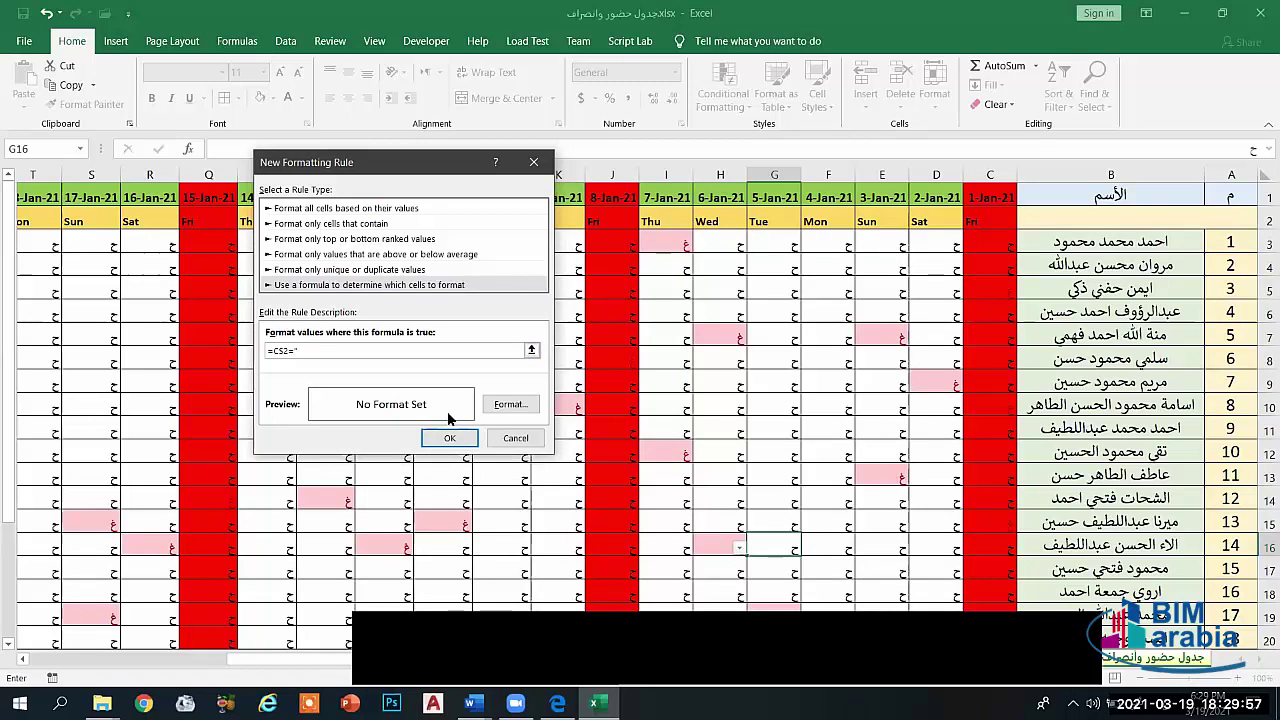
type("fri")
type("\"")
left_click(507, 408)
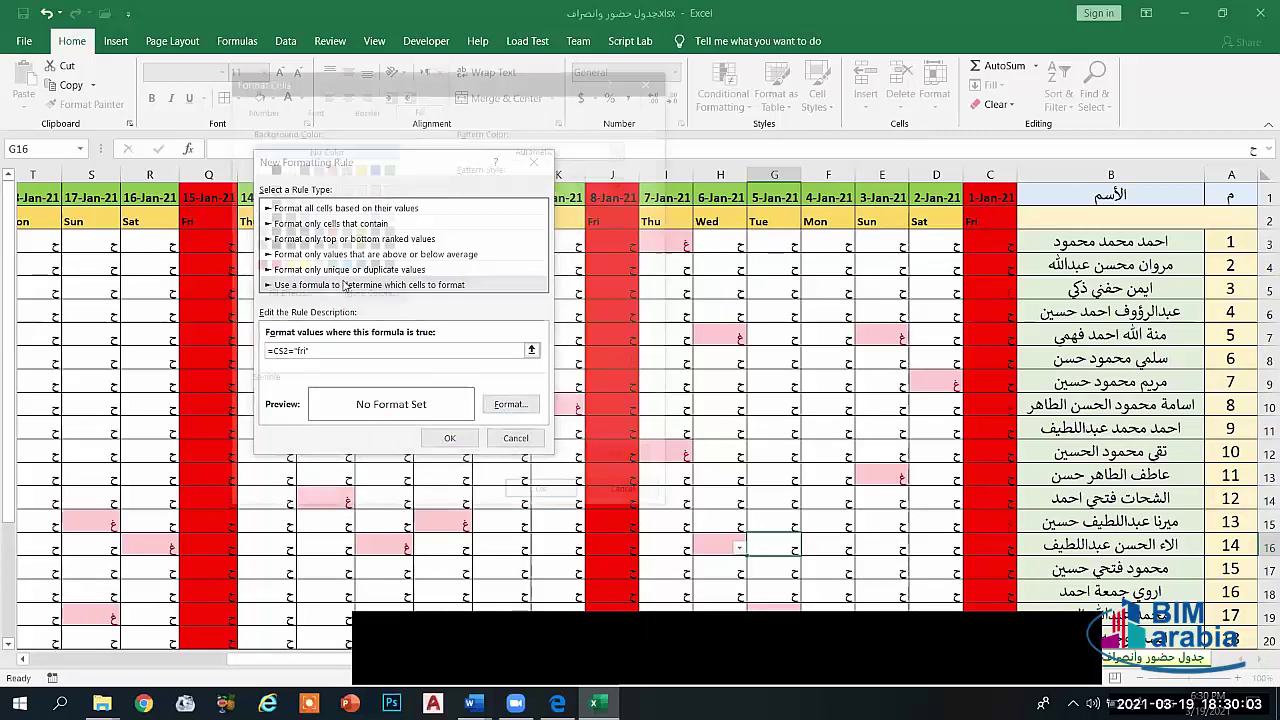
left_click(653, 78)
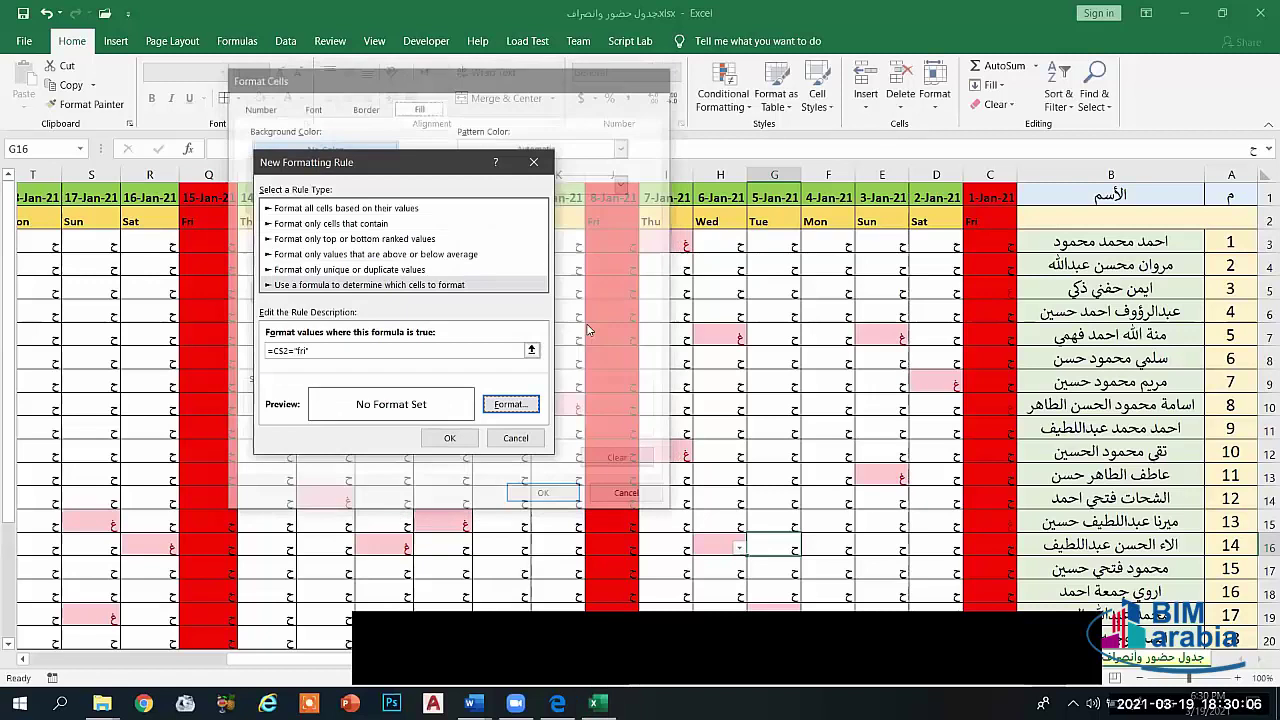
left_click(514, 438)
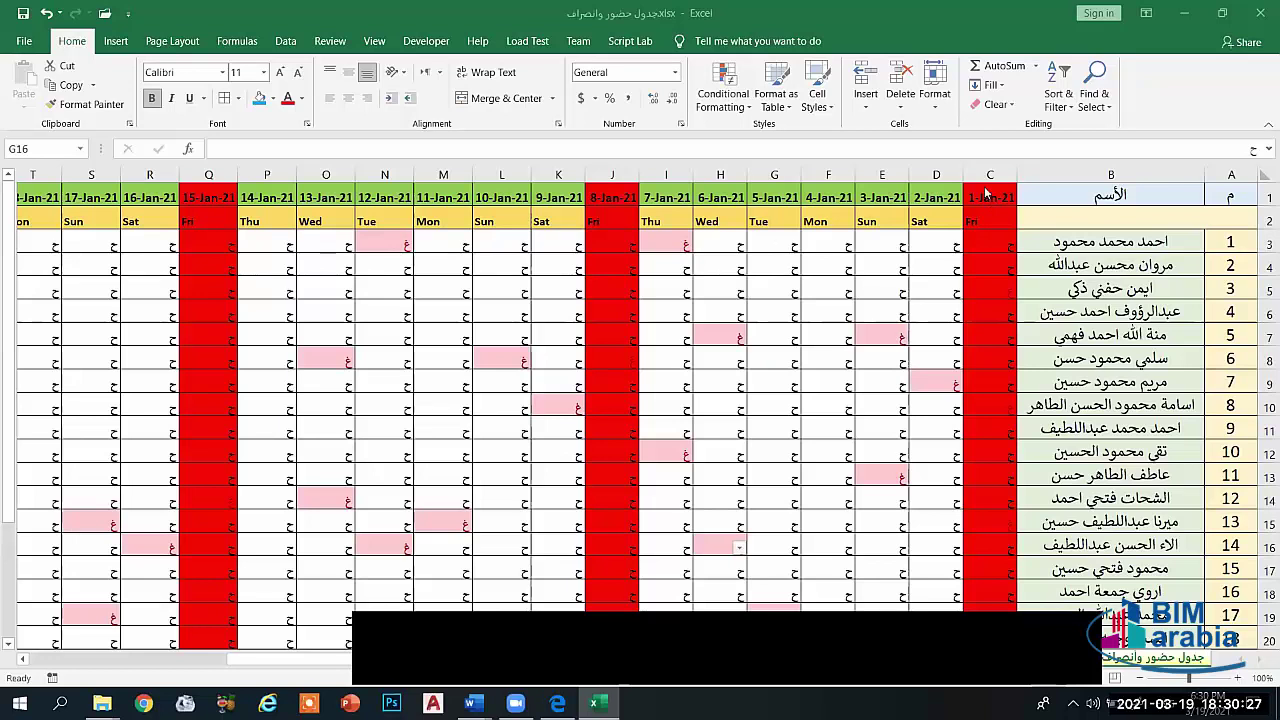
Select the grid from the 1-Jan-21 column to 31-Jan-21 down to row 22, headers in view.
left_click(884, 409)
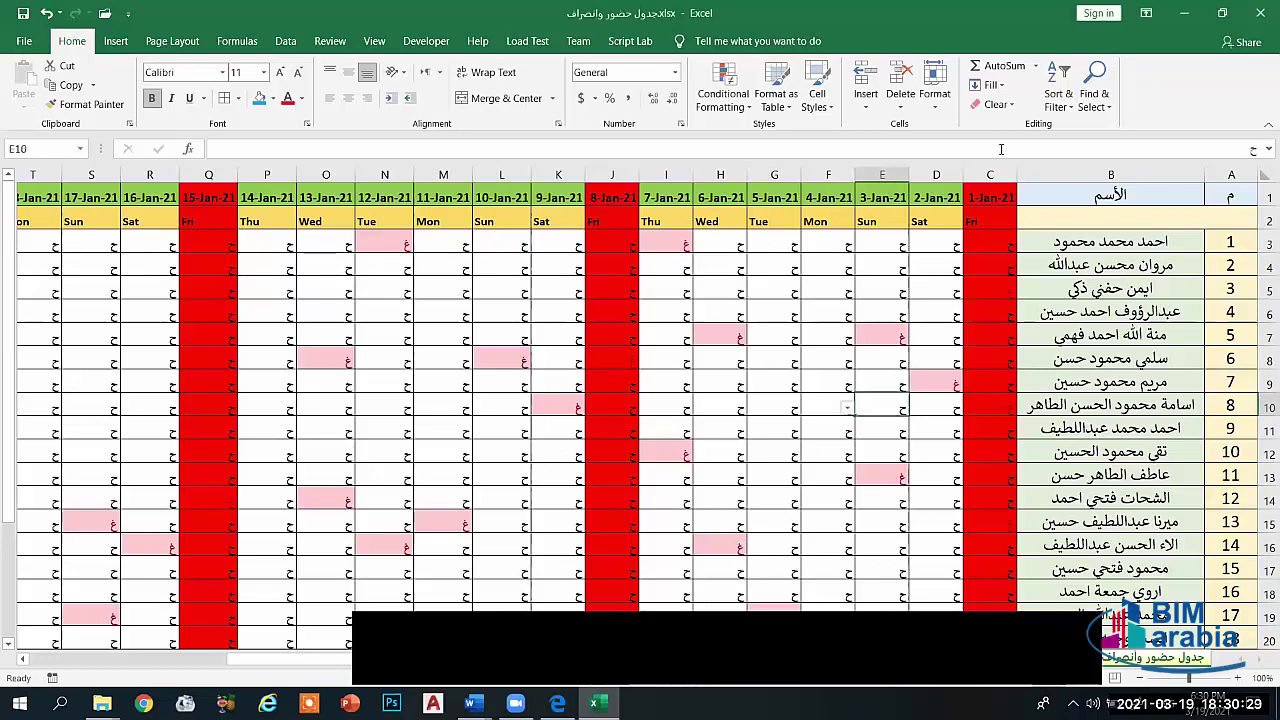
left_click_drag(996, 198, 725, 640)
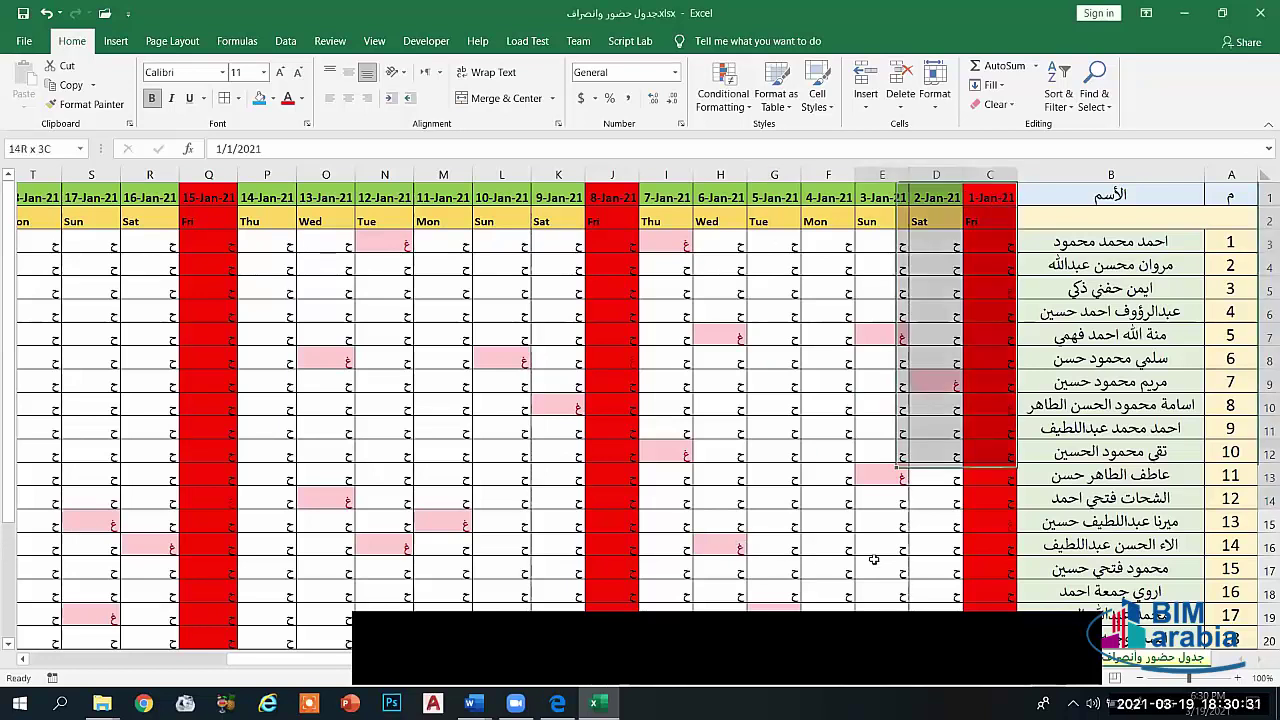
mouse_move(1108, 630)
left_mouse_down()
mouse_move(57, 484)
mouse_move(227, 514)
left_mouse_up()
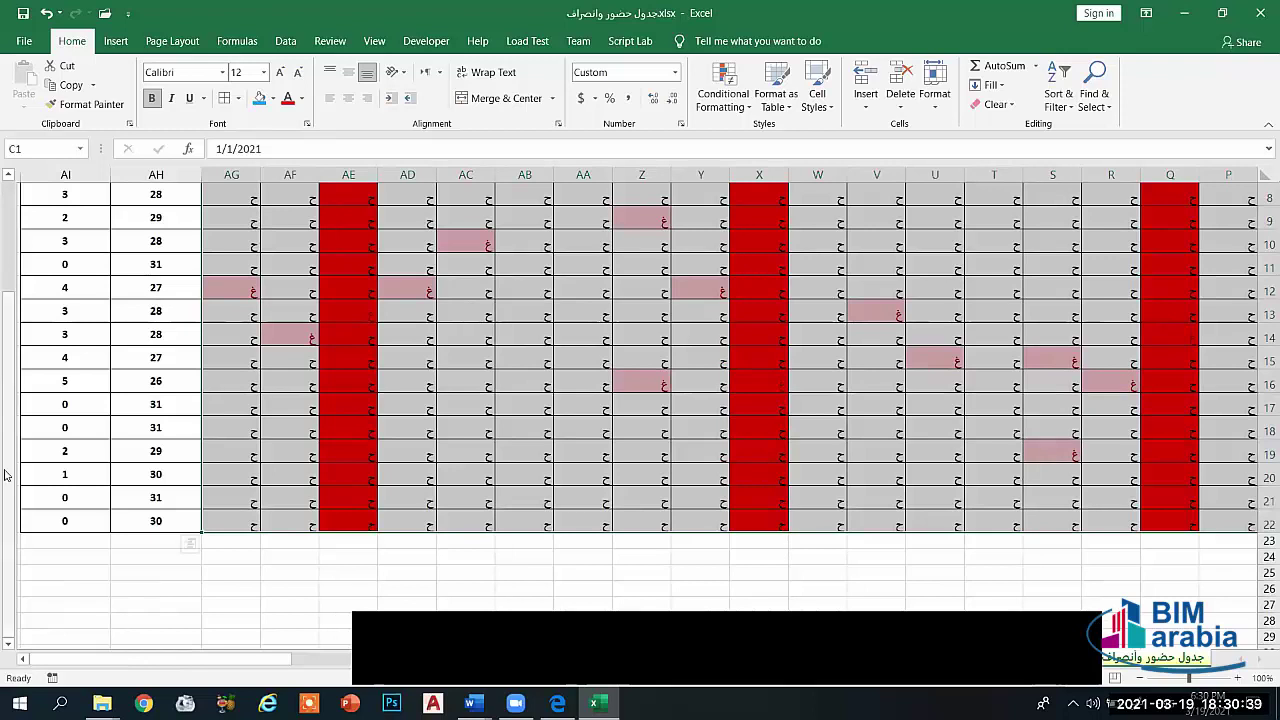
scroll(5, 475, "up", 3)
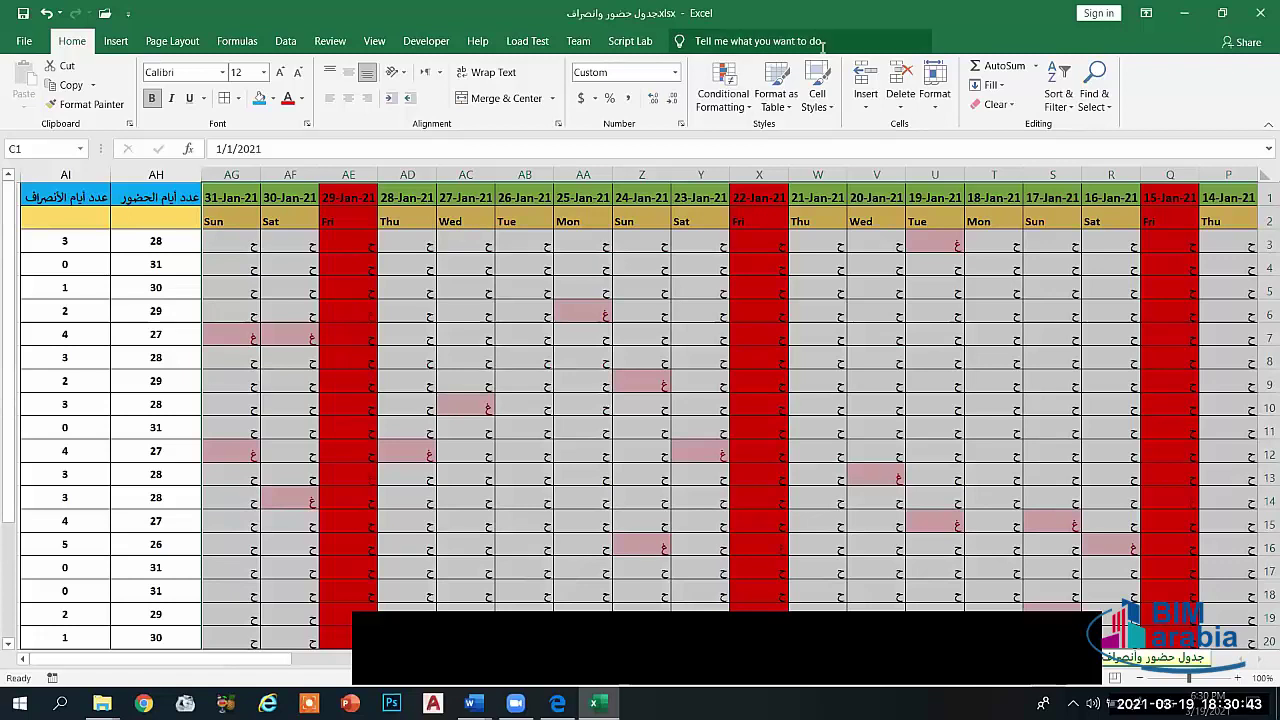
left_click(730, 100)
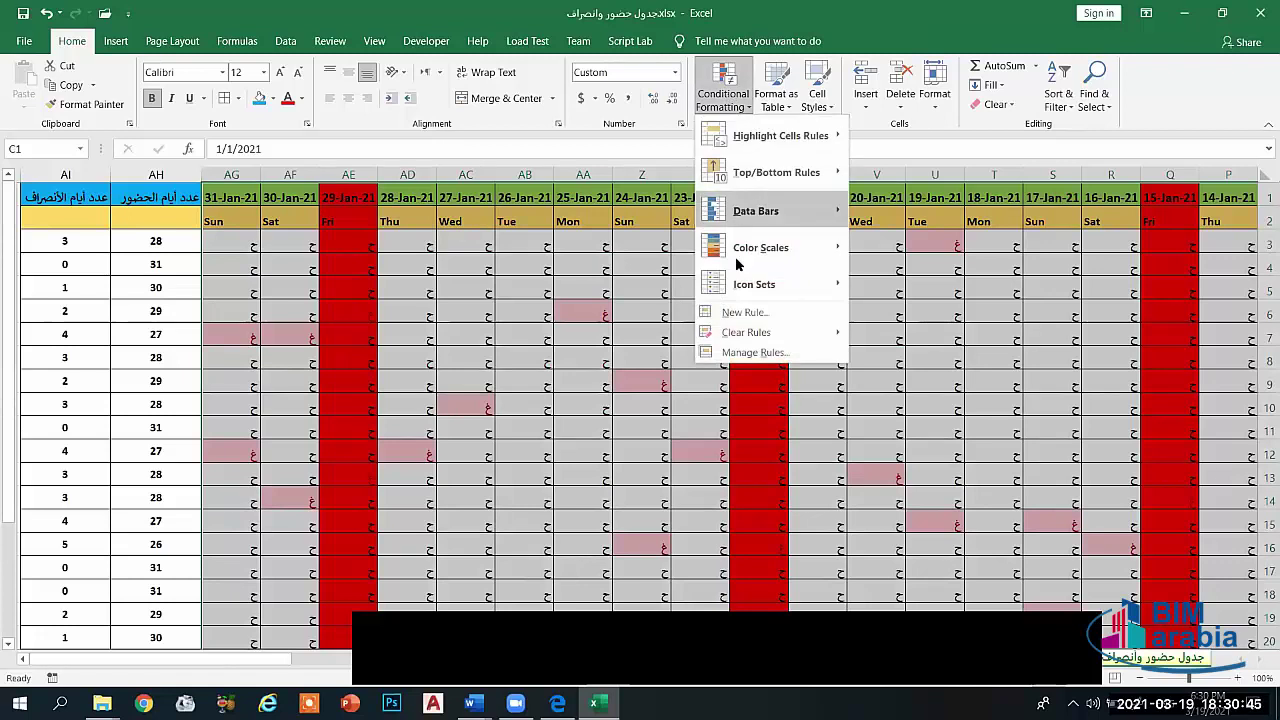
left_click(727, 314)
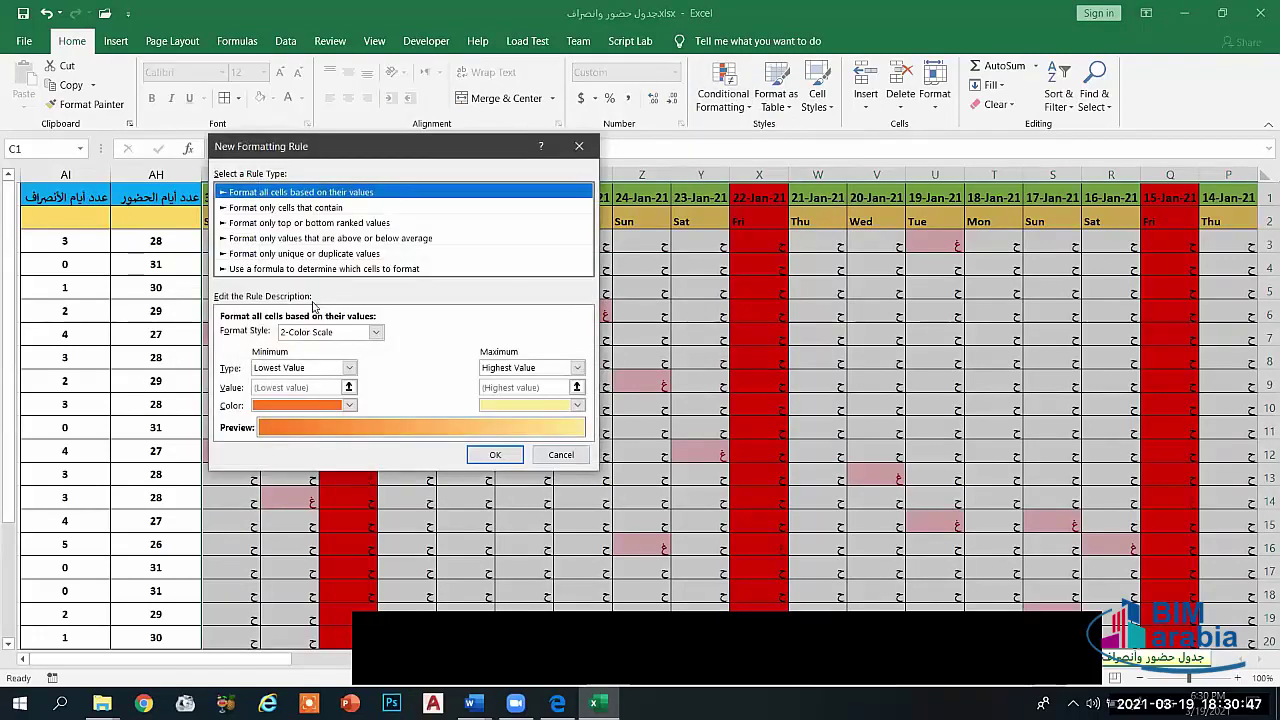
left_click(251, 270)
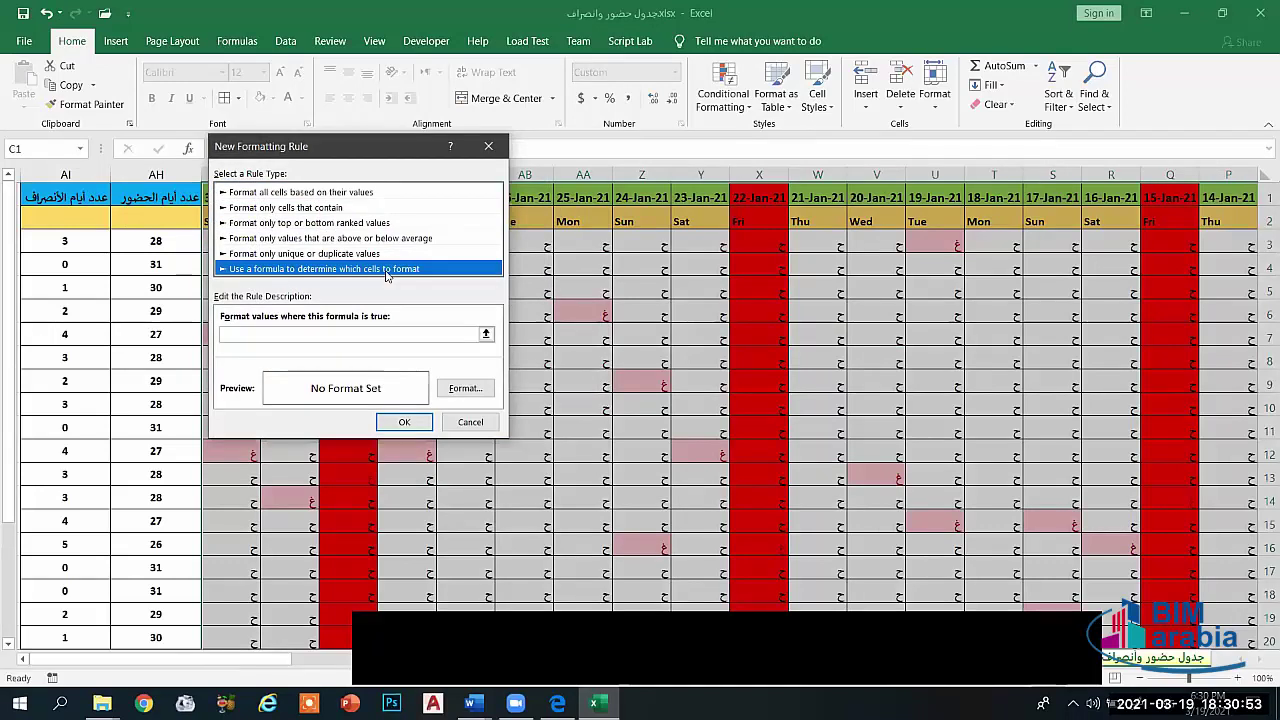
left_click(386, 333)
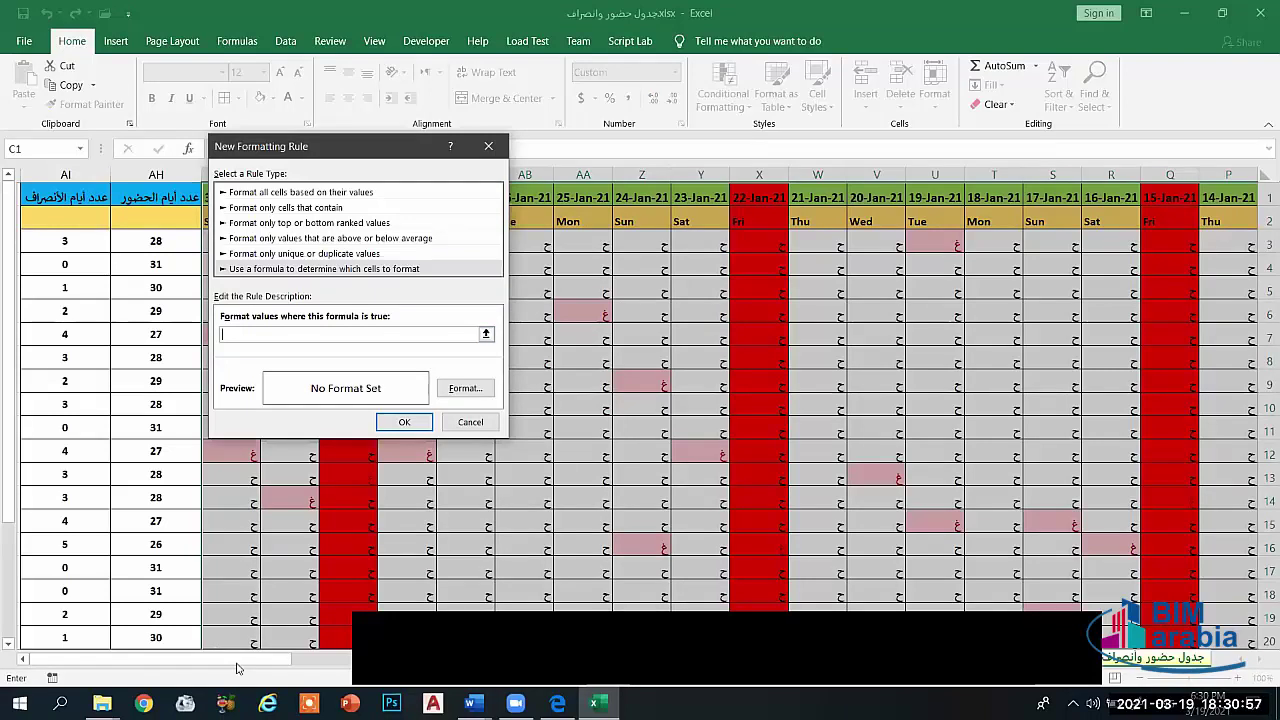
left_click_drag(466, 648, 549, 652)
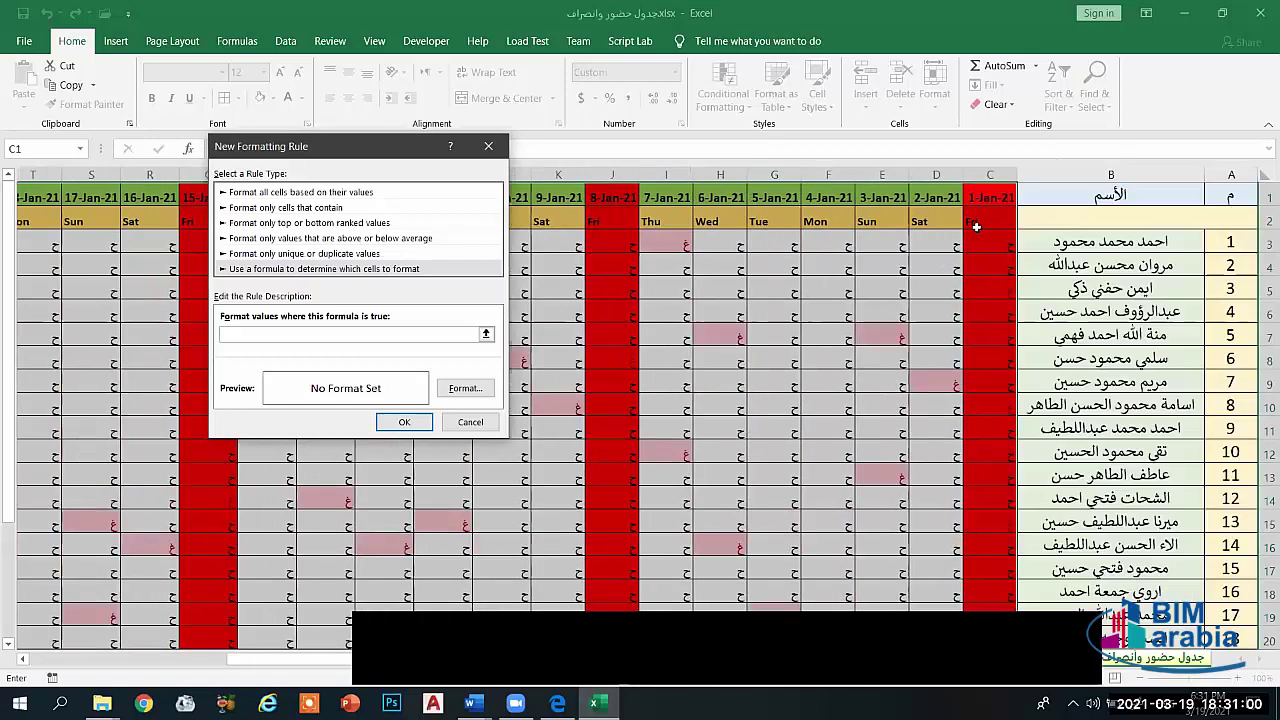
left_click(976, 227)
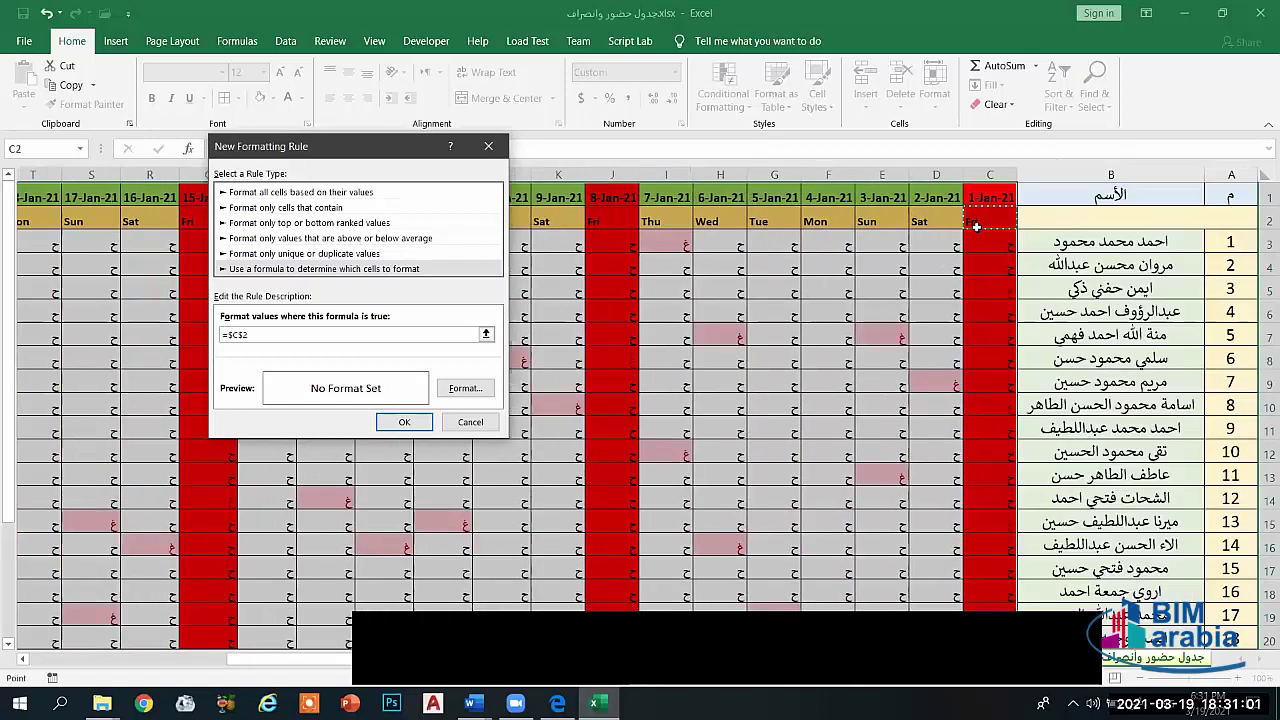
left_click(233, 335)
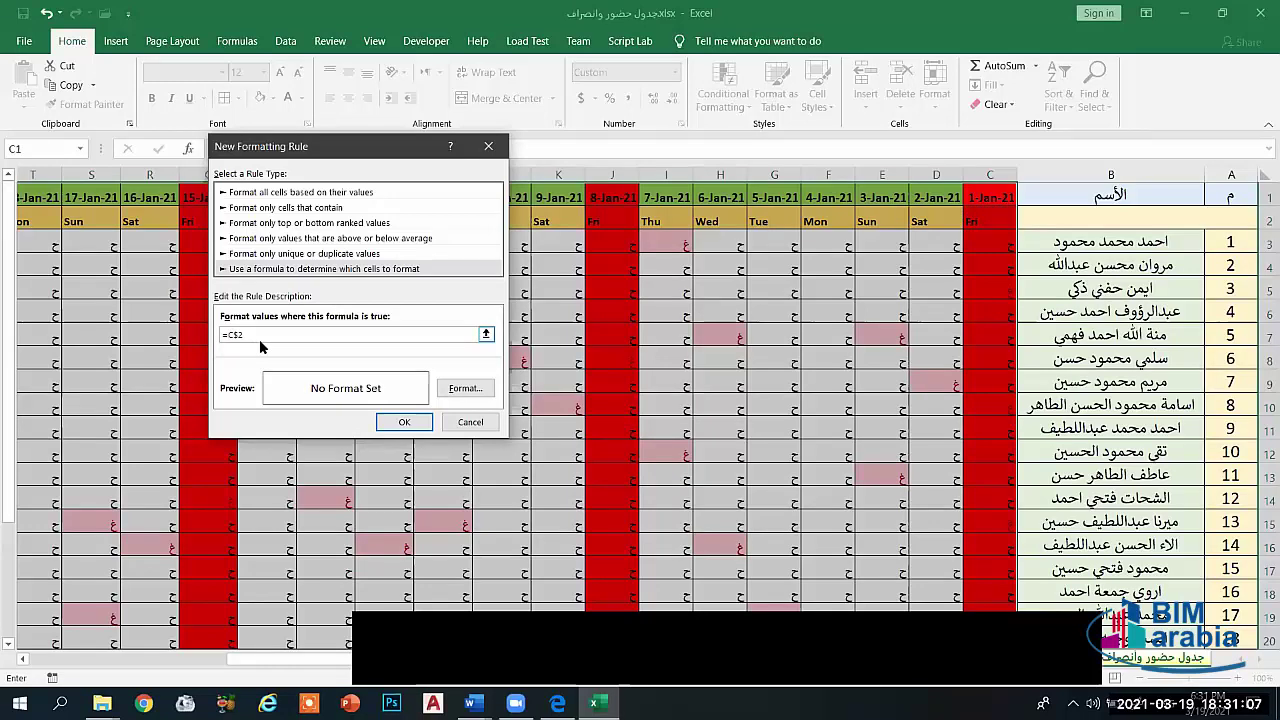
left_click(225, 336)
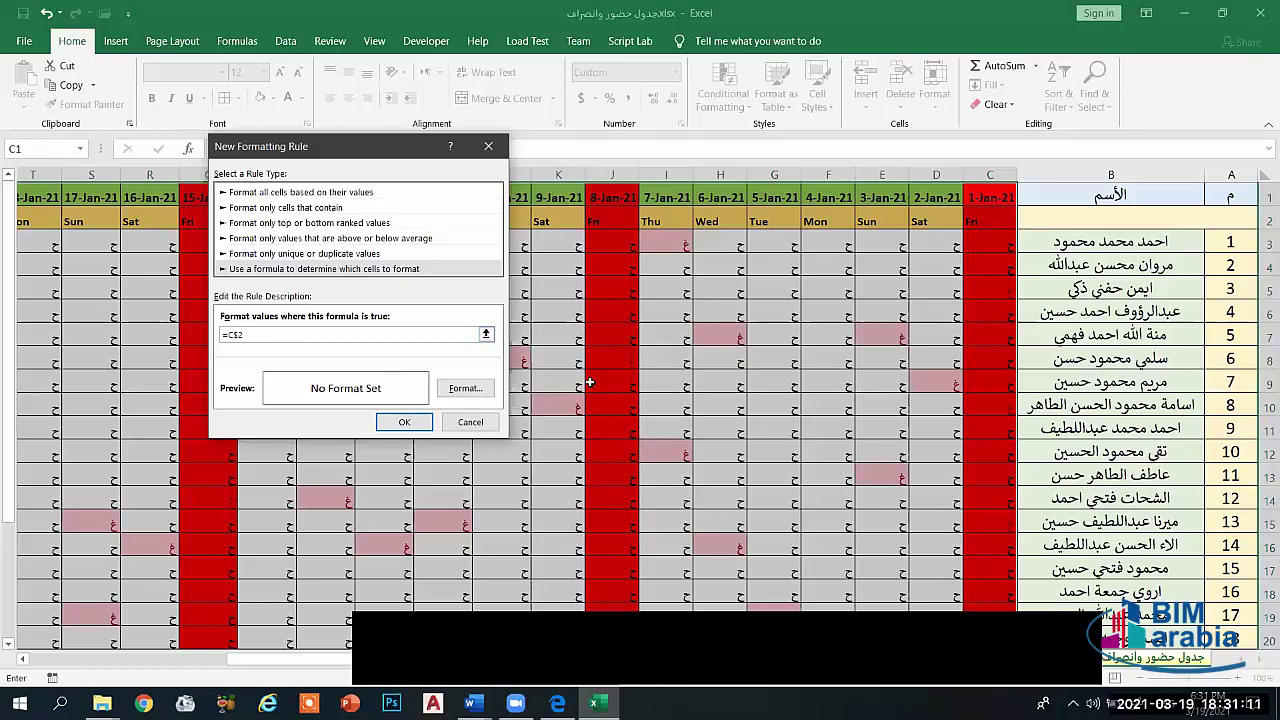
type("=")
type("\"f")
type("ri\"")
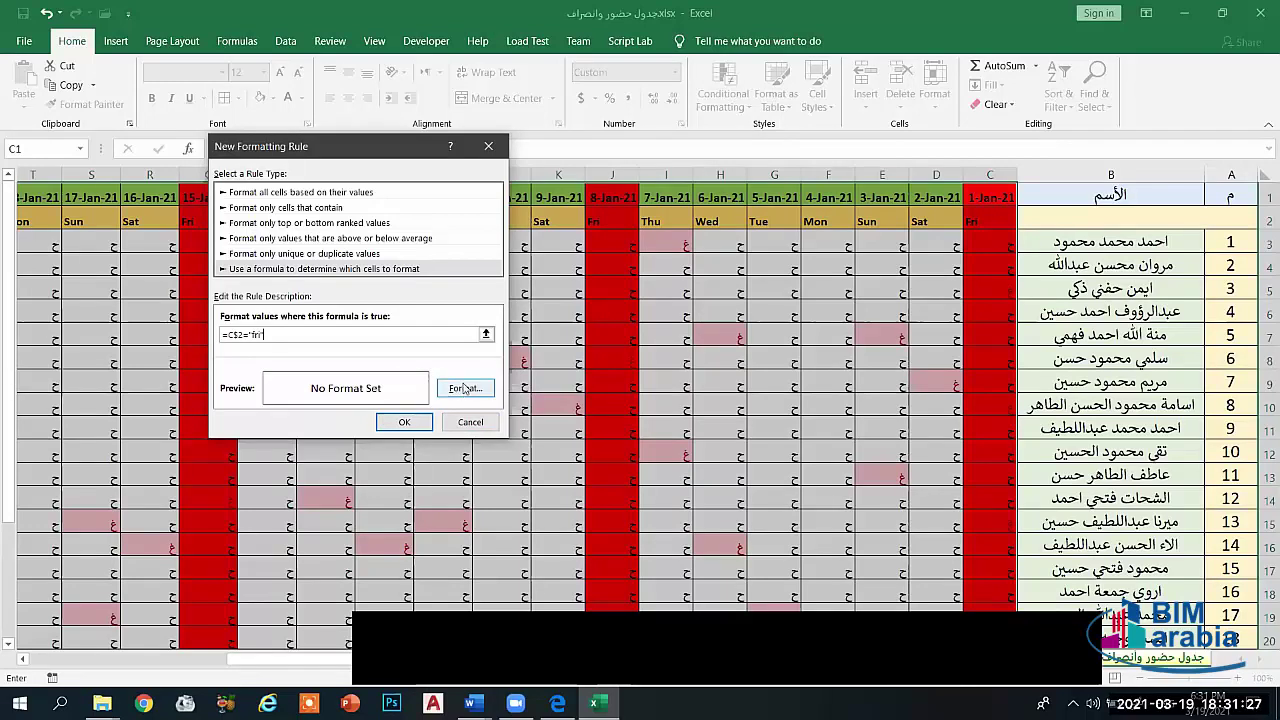
left_click(463, 388)
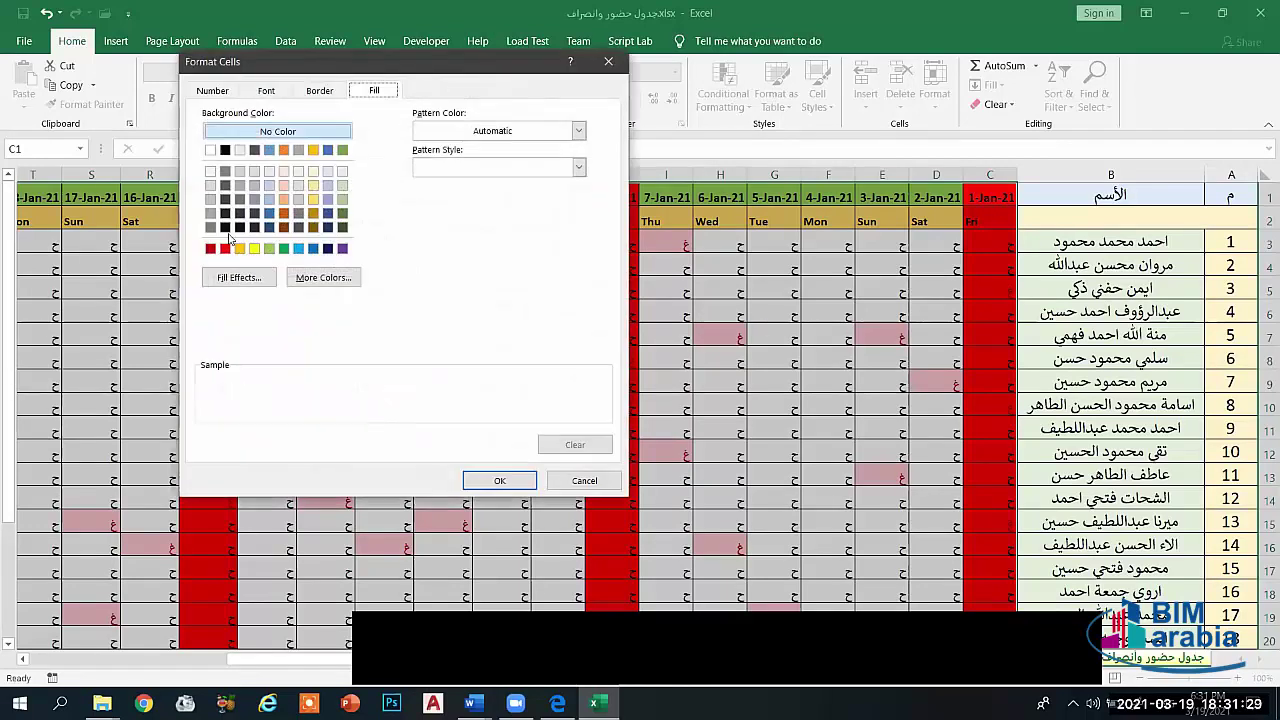
left_click(225, 248)
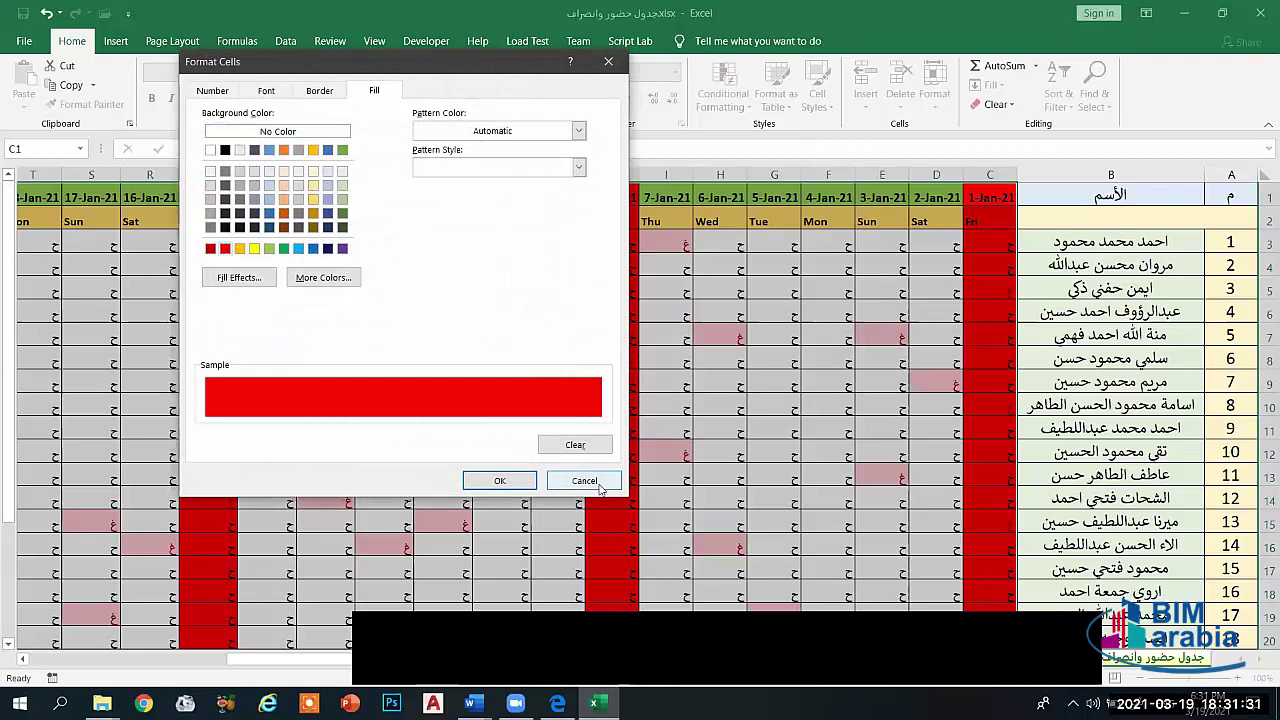
left_click(594, 486)
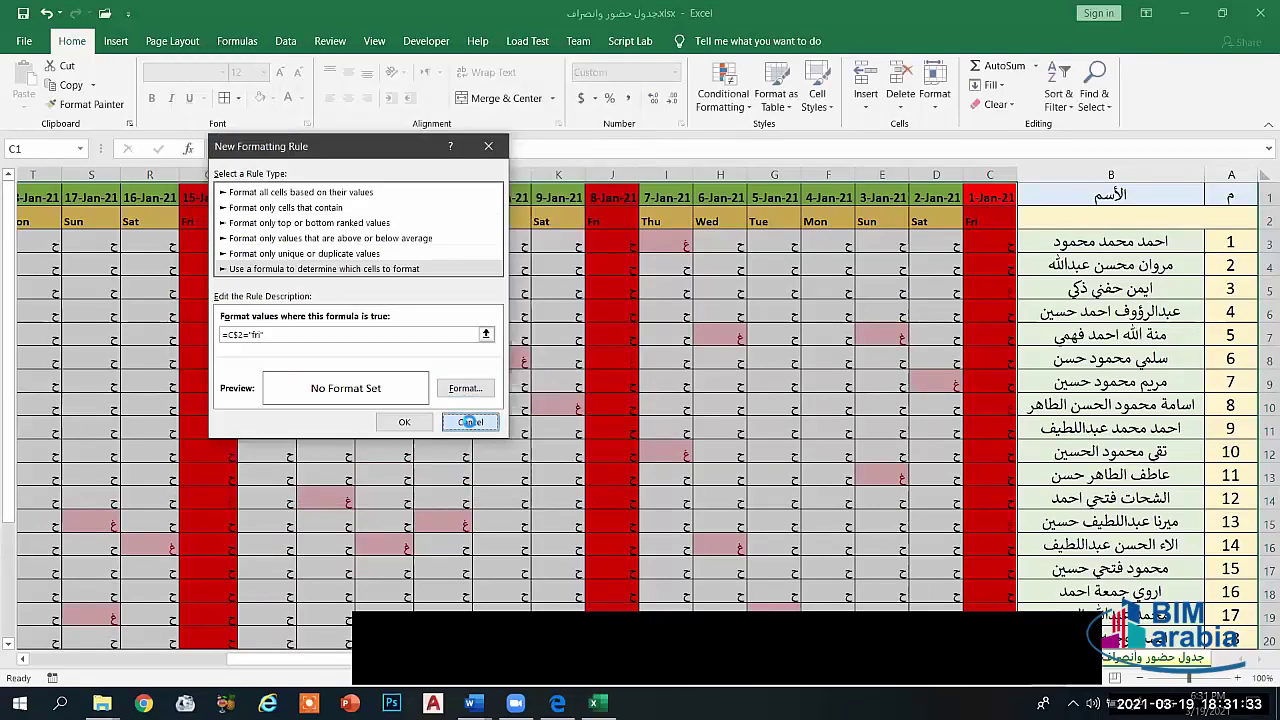
left_click(466, 421)
left_click(776, 585)
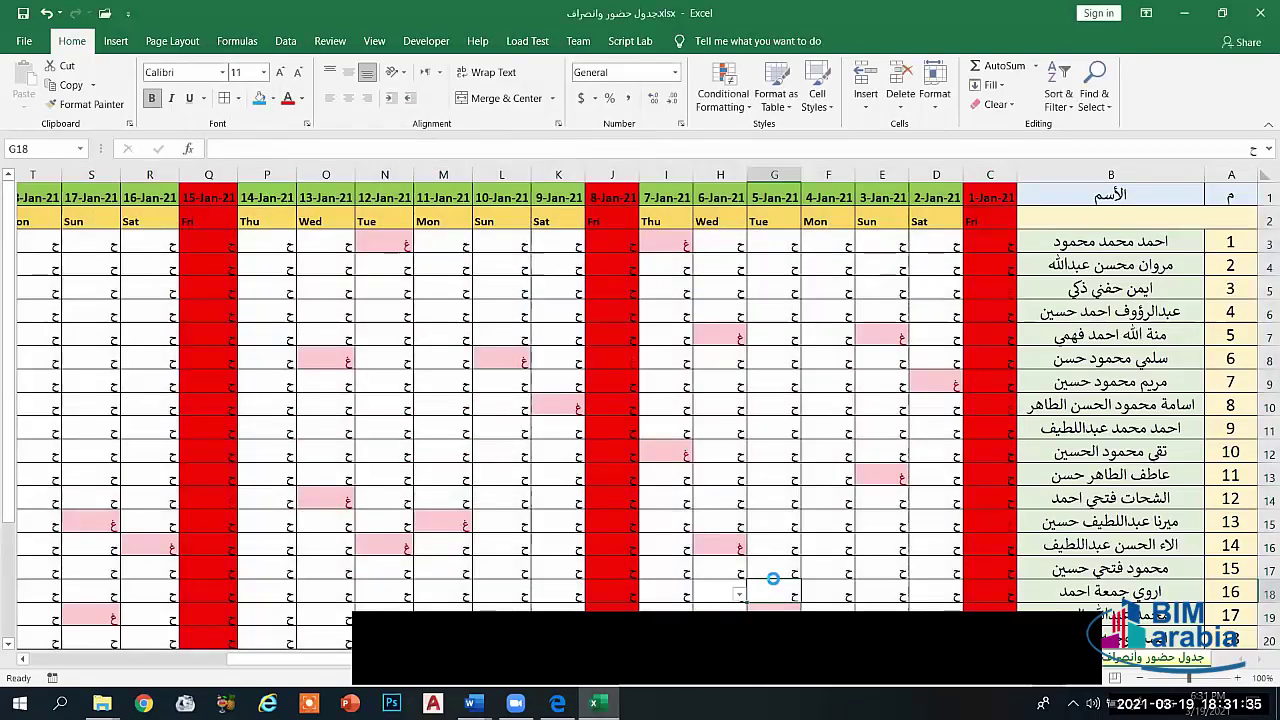
Undo the last change and replace C22's stray formula with ح.
key("ctrl+z")
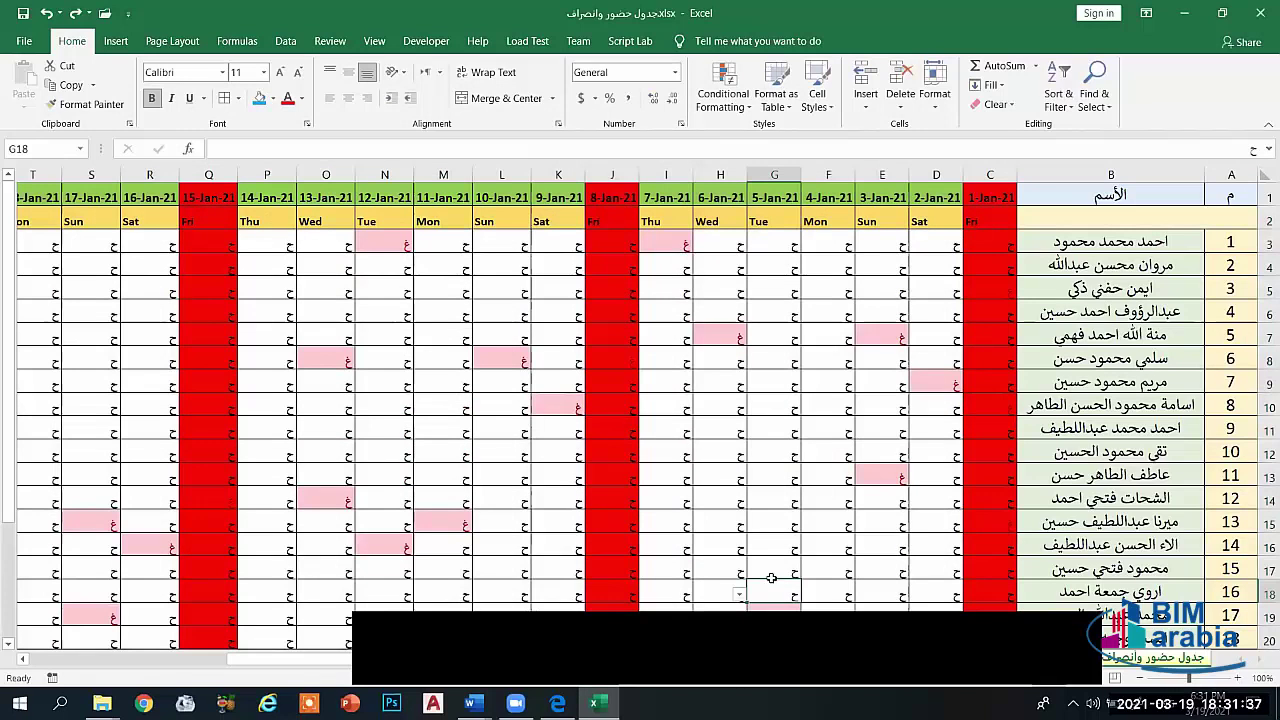
left_click(742, 561)
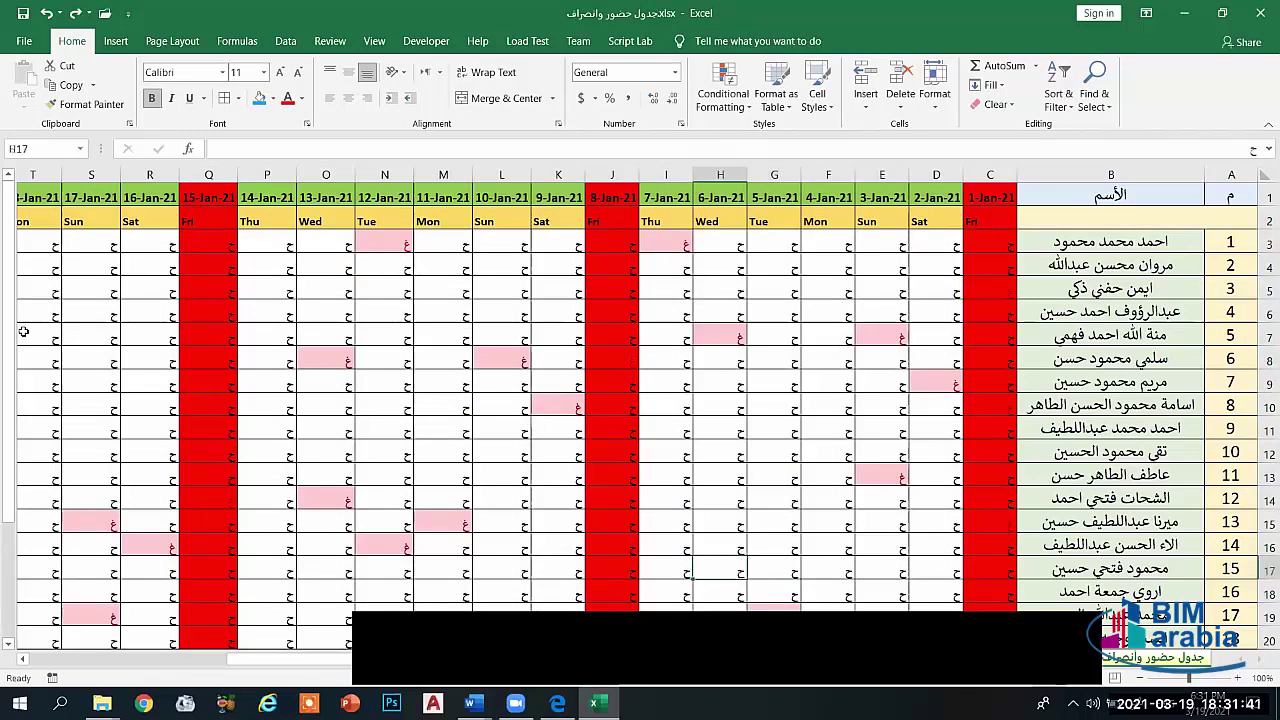
left_click_drag(5, 337, 10, 465)
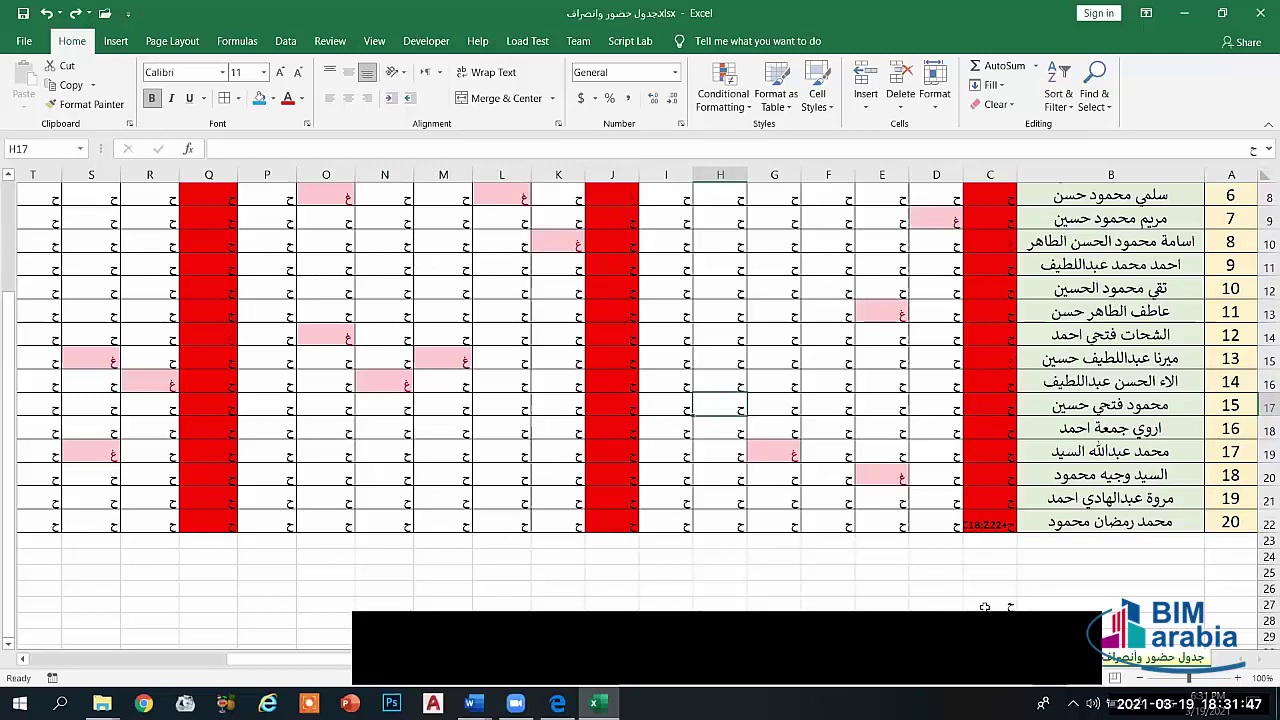
left_click(992, 527)
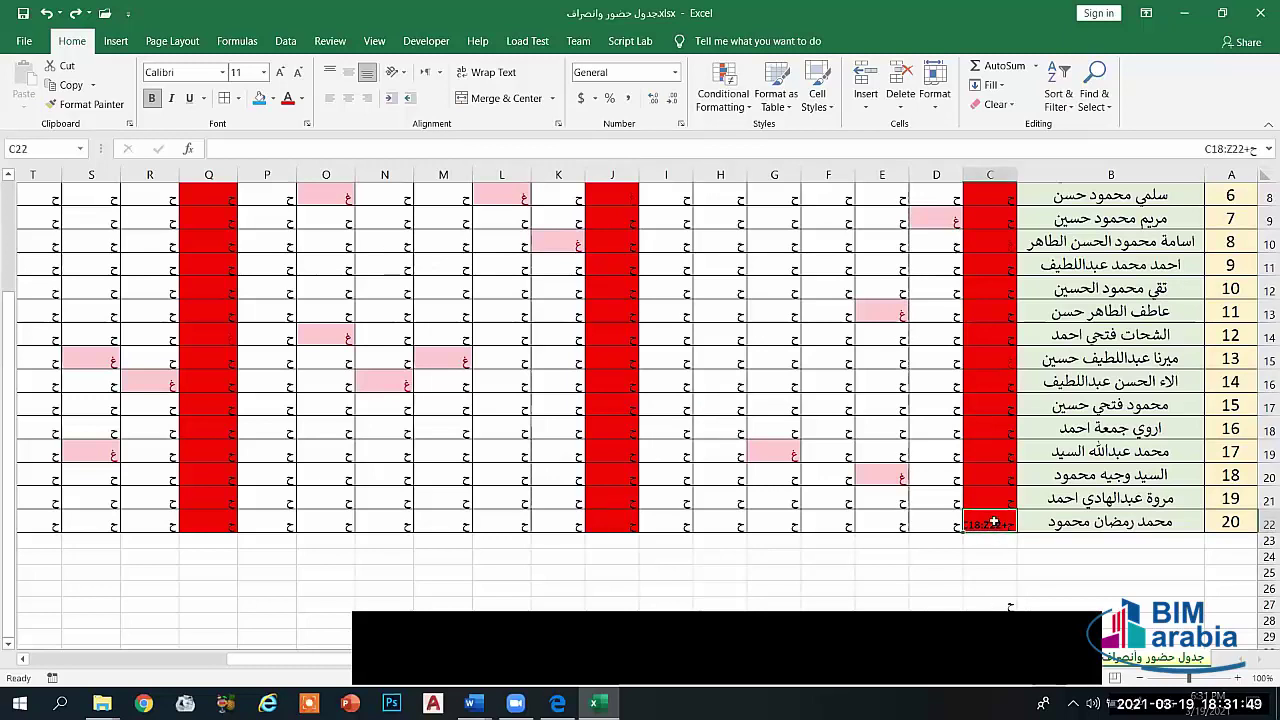
type("p")
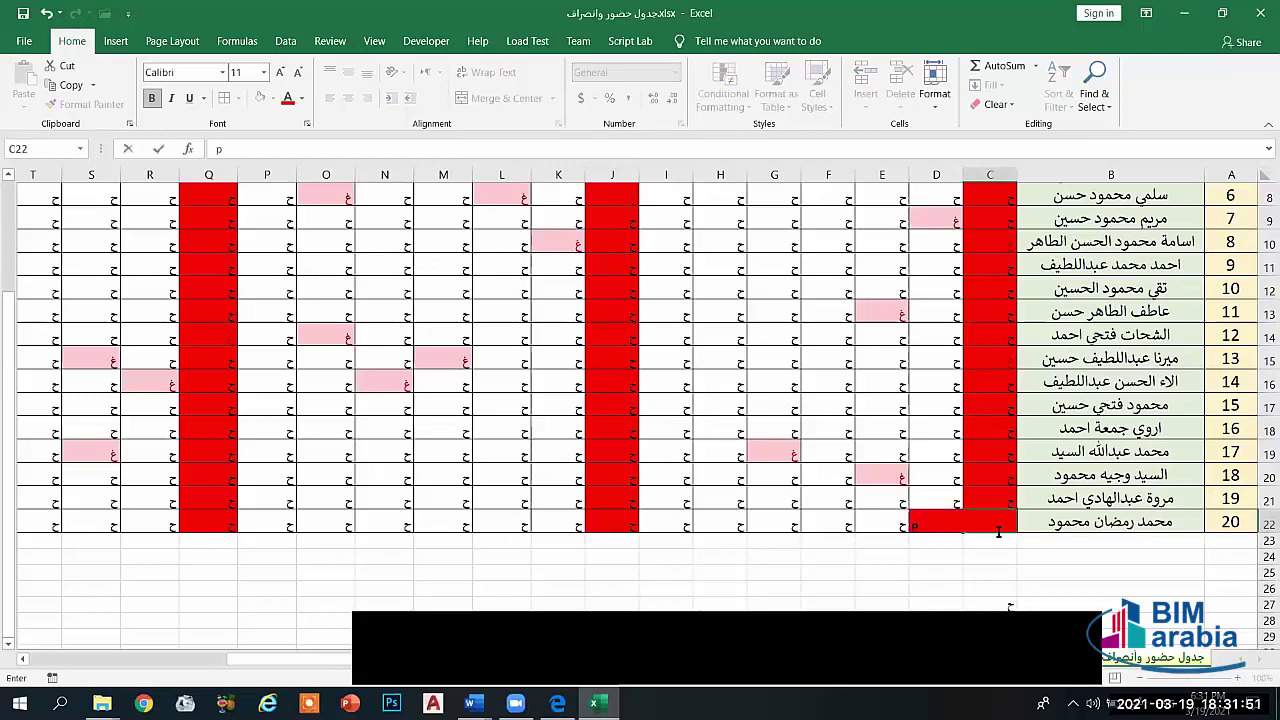
key("BackSpace")
key("alt+shift")
type("ح")
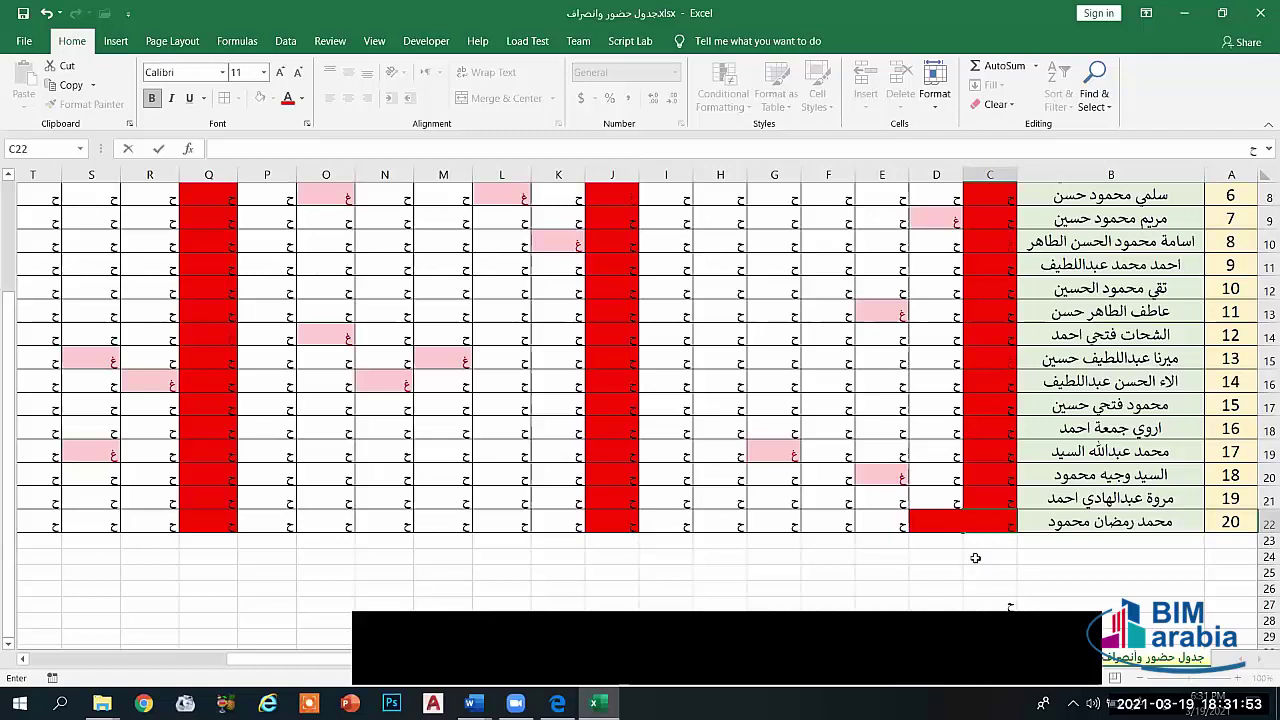
key("Return")
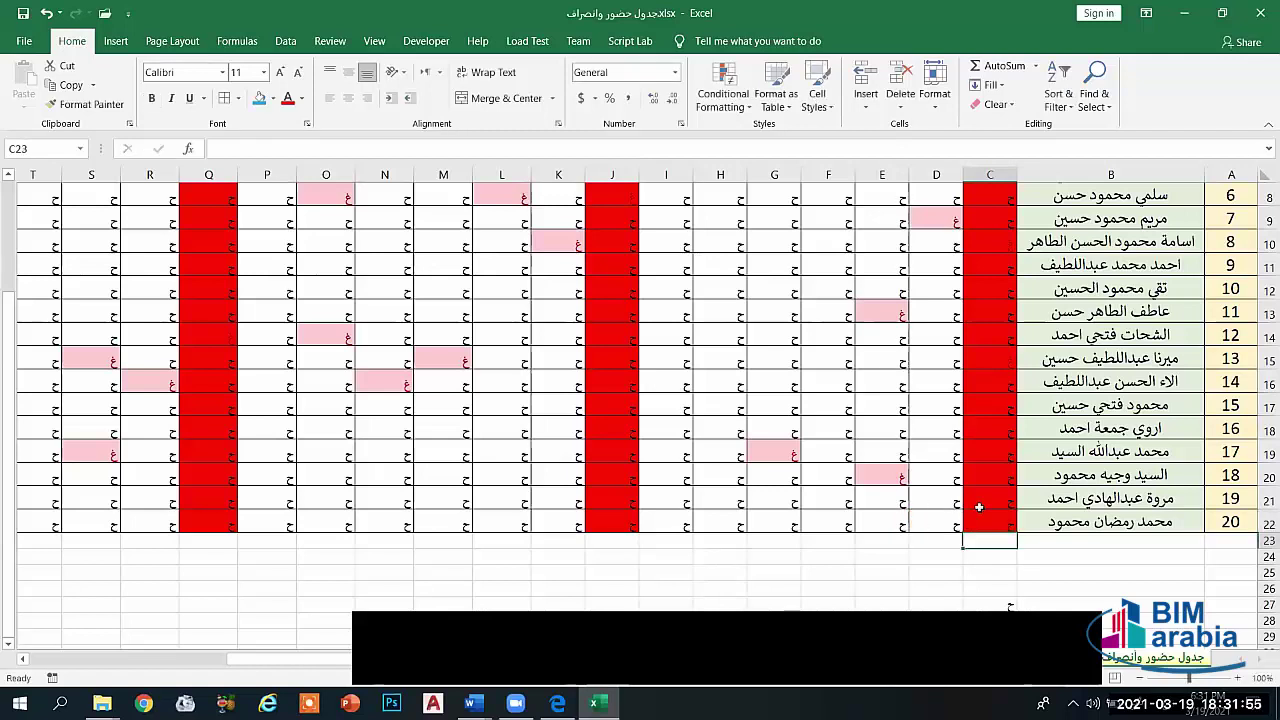
Select the attendance grid from C22 across row 22 up to the top rows.
left_click(985, 517)
left_click_drag(985, 522, 405, 527)
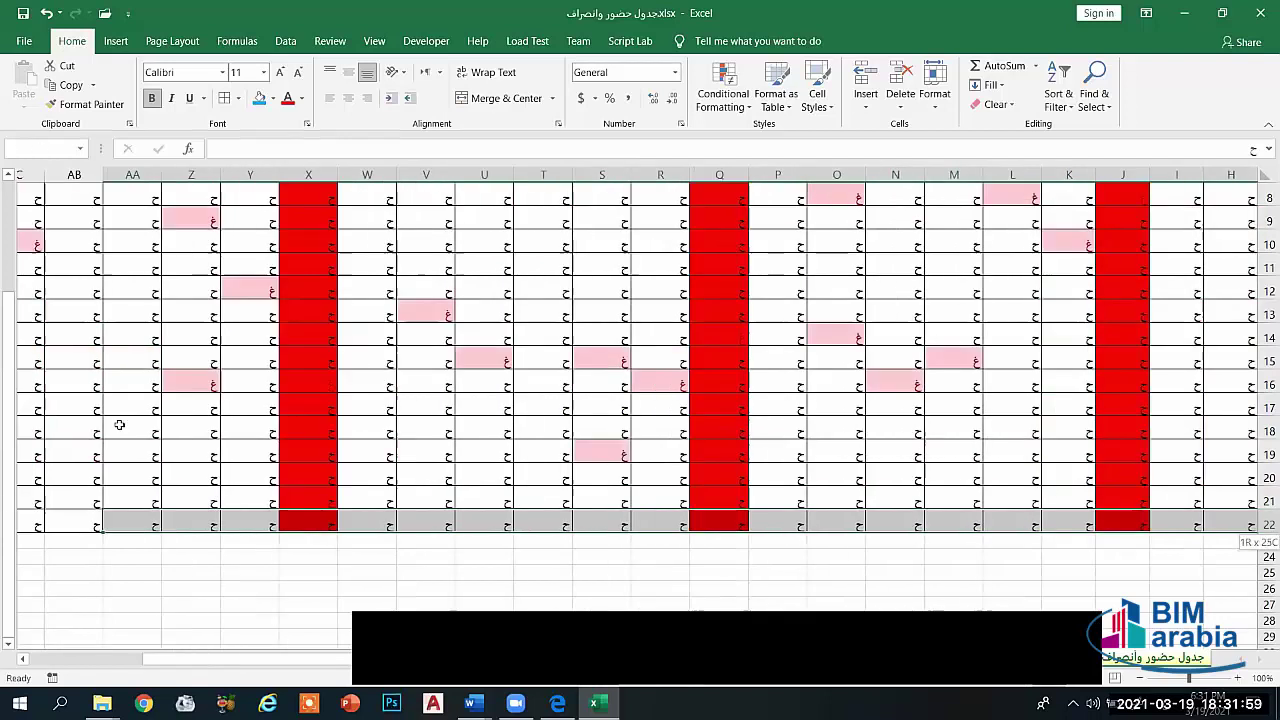
mouse_move(405, 527)
left_mouse_down()
mouse_move(5, 437)
mouse_move(229, 116)
mouse_move(225, 247)
left_mouse_up()
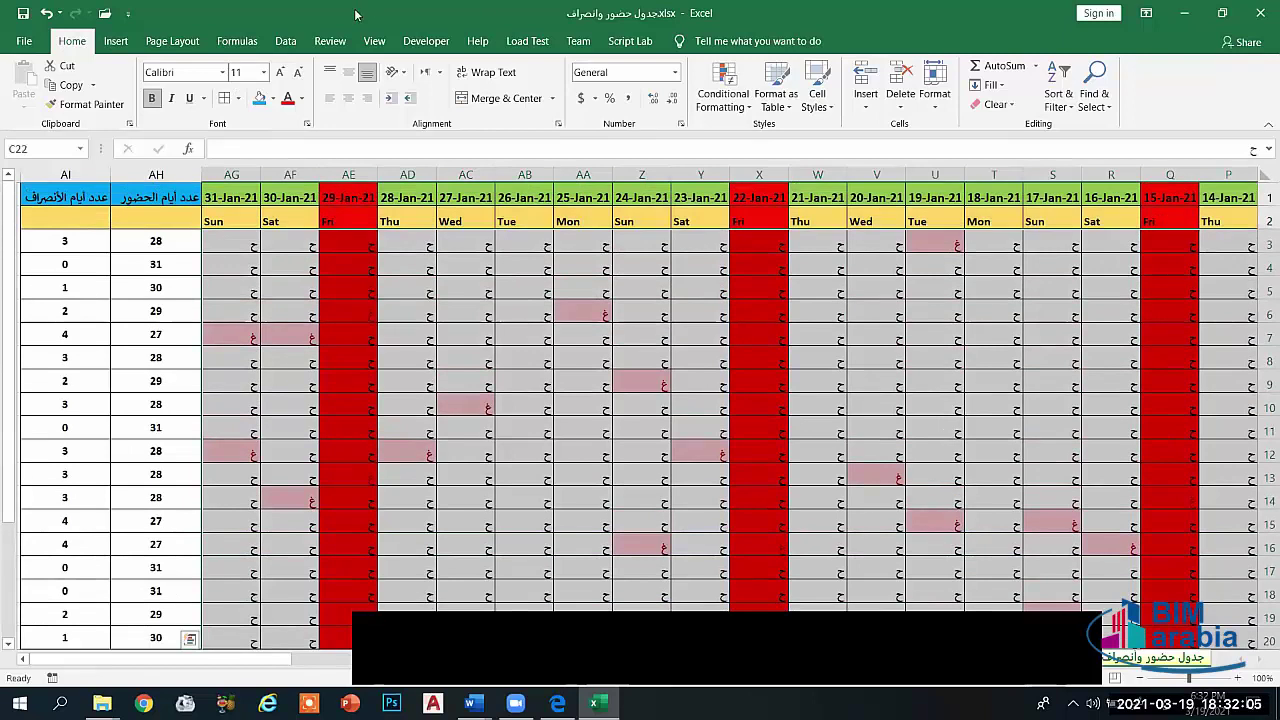
Give the attendance cells a List validation sourced from C27:C28, offering ح or غ.
left_click(285, 44)
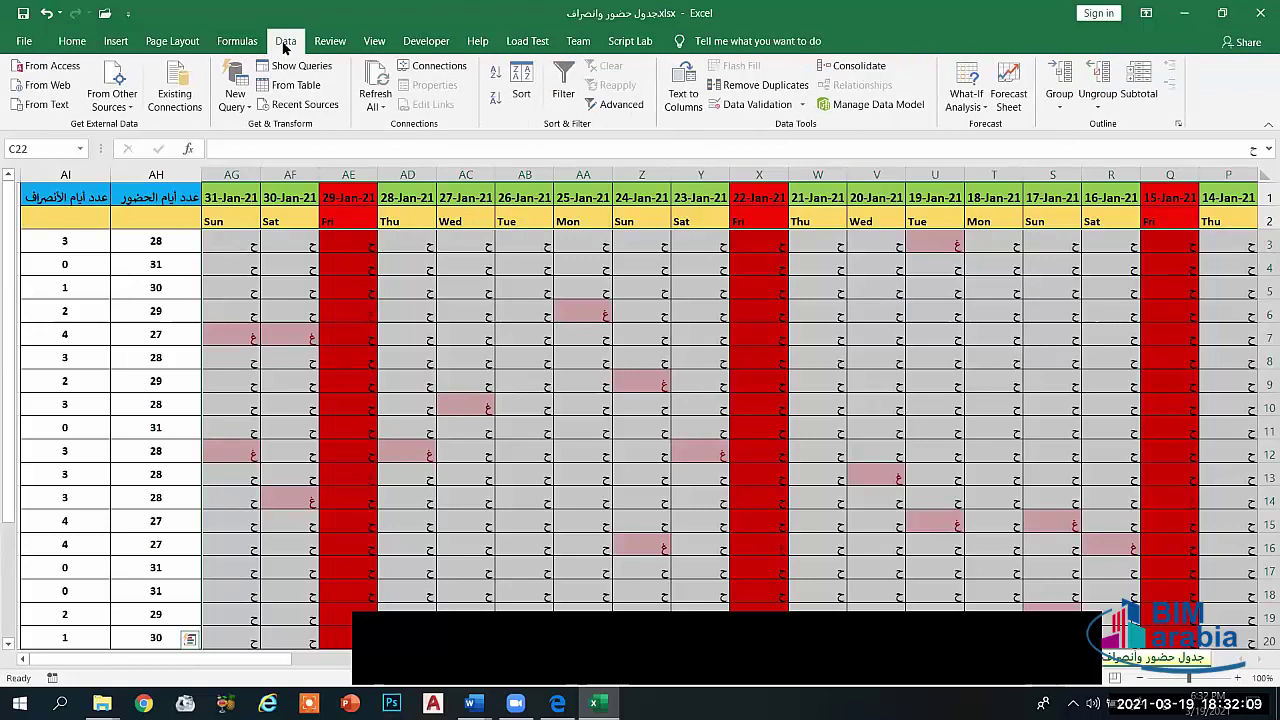
left_click(723, 106)
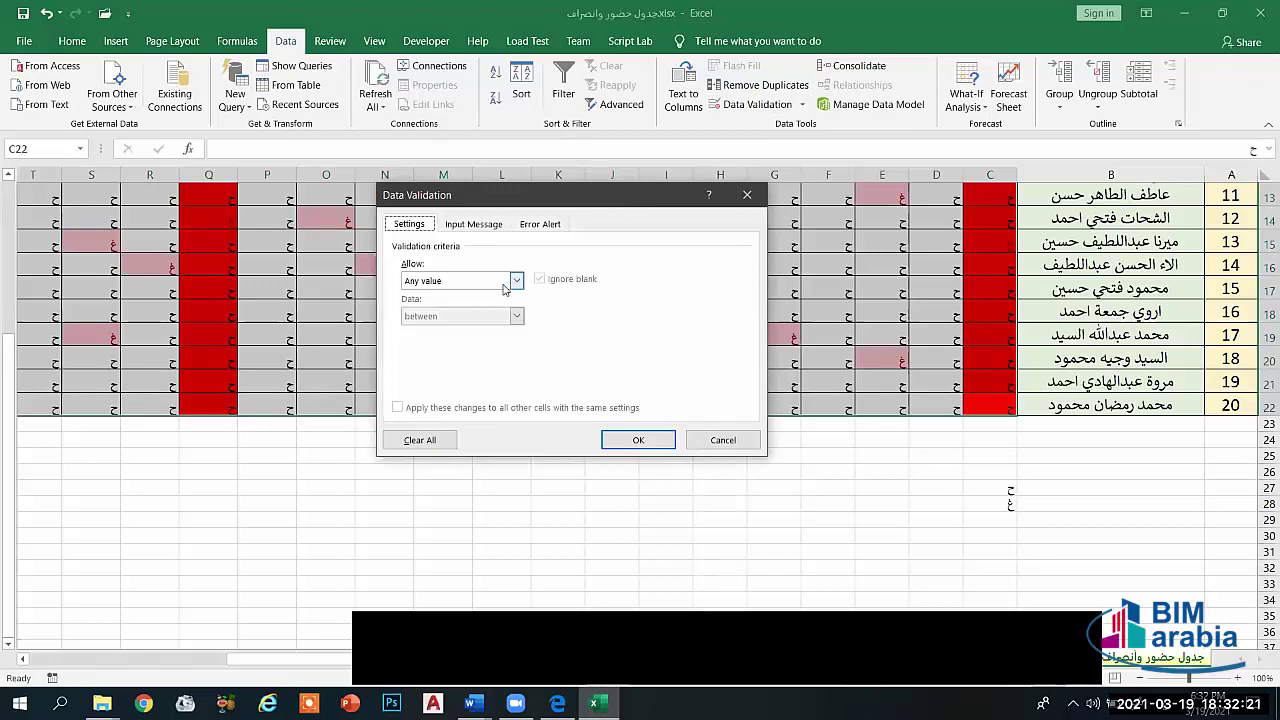
left_click(417, 278)
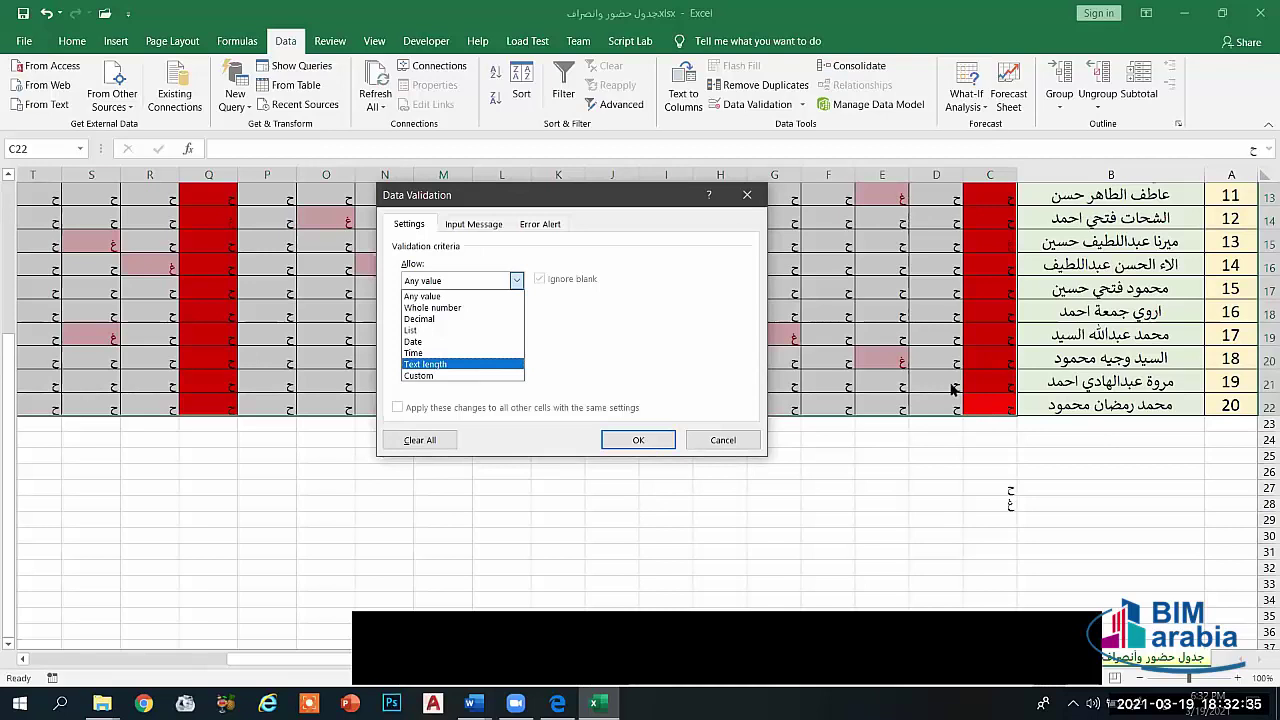
key("Up")
key("Up")
key("Up")
key("Up")
key("Up")
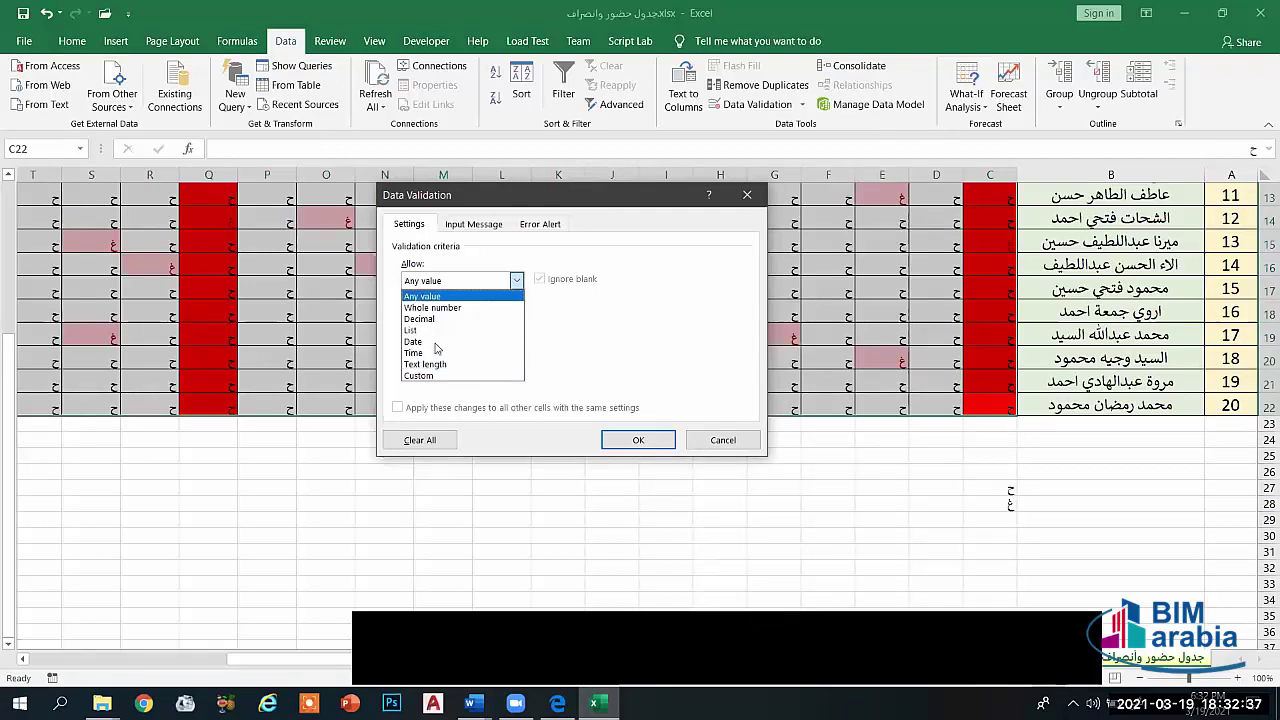
key("Down")
key("Down")
key("Down")
left_click(421, 331)
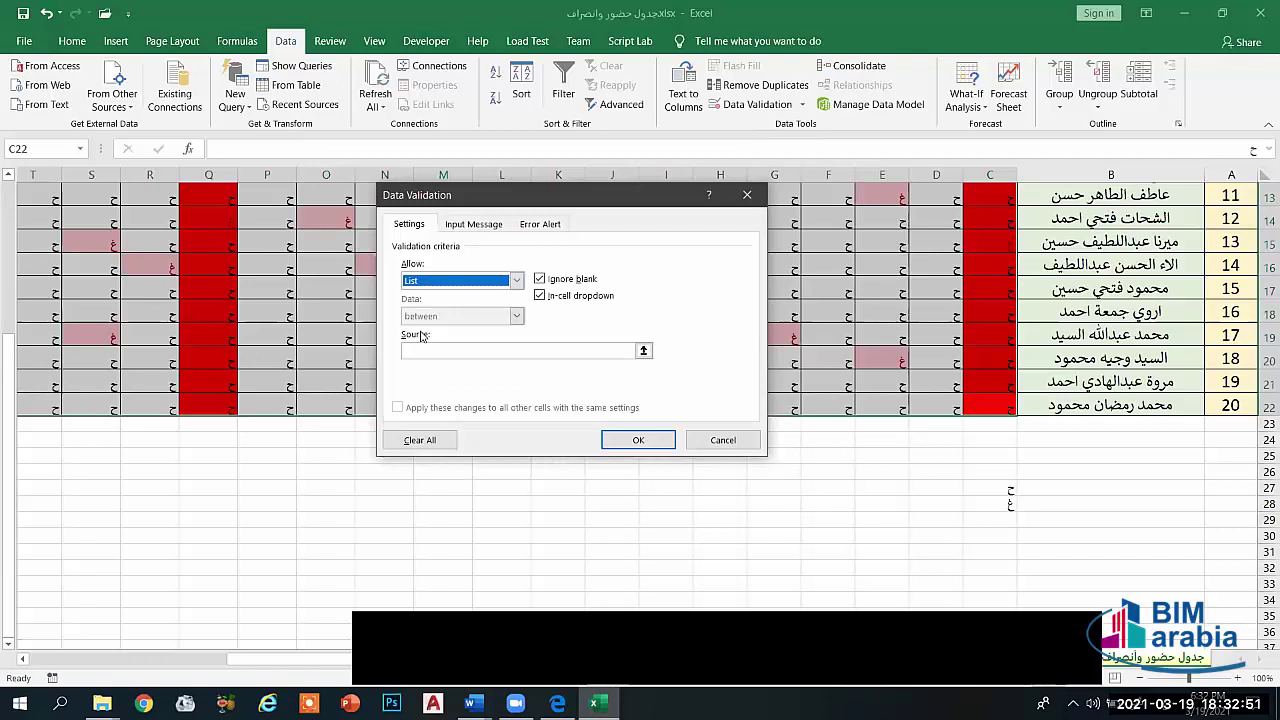
left_click(424, 353)
left_click(424, 353)
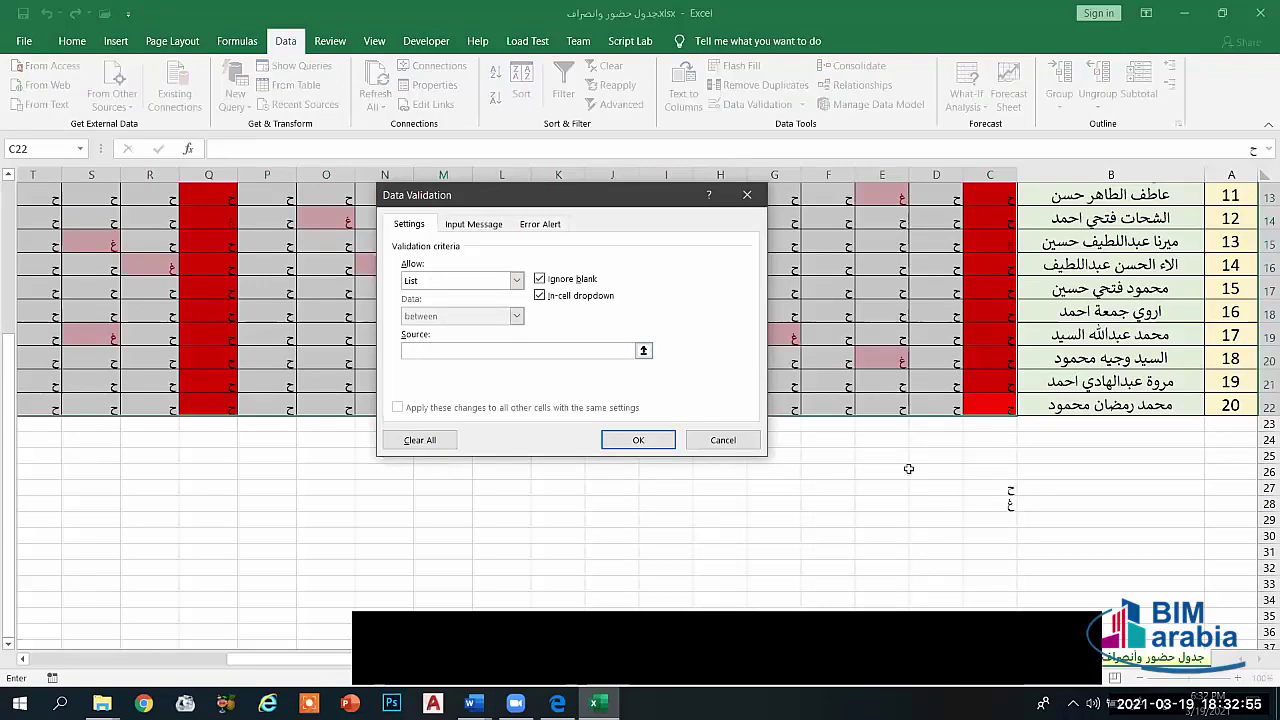
left_click_drag(972, 488, 975, 497)
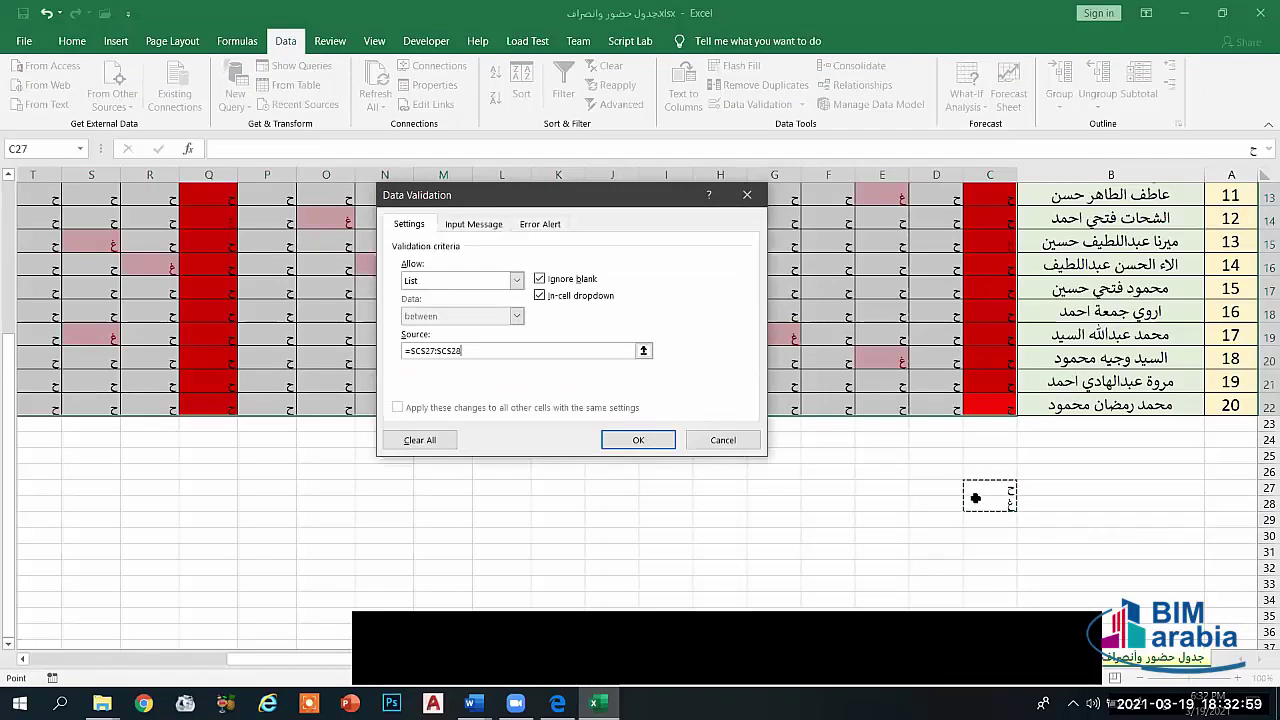
left_click(640, 441)
left_click(906, 363)
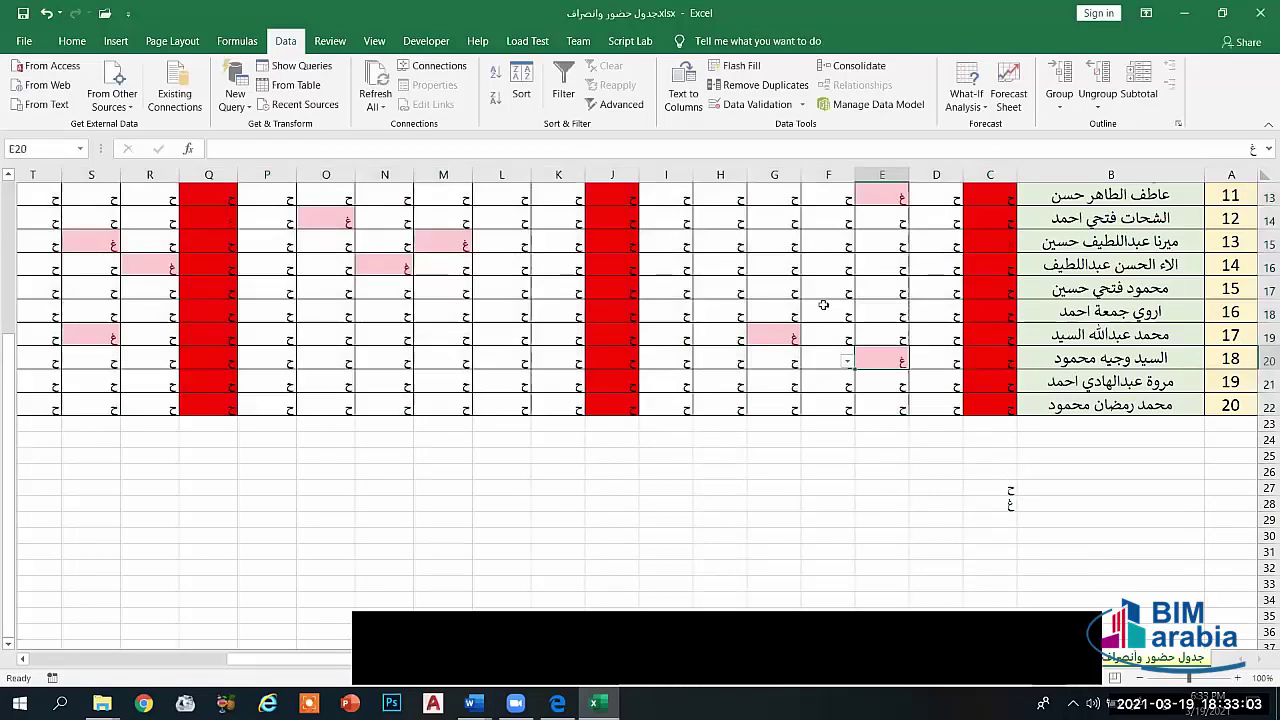
Check L17's dropdown without changing it, then pick غ for L19.
left_click(518, 294)
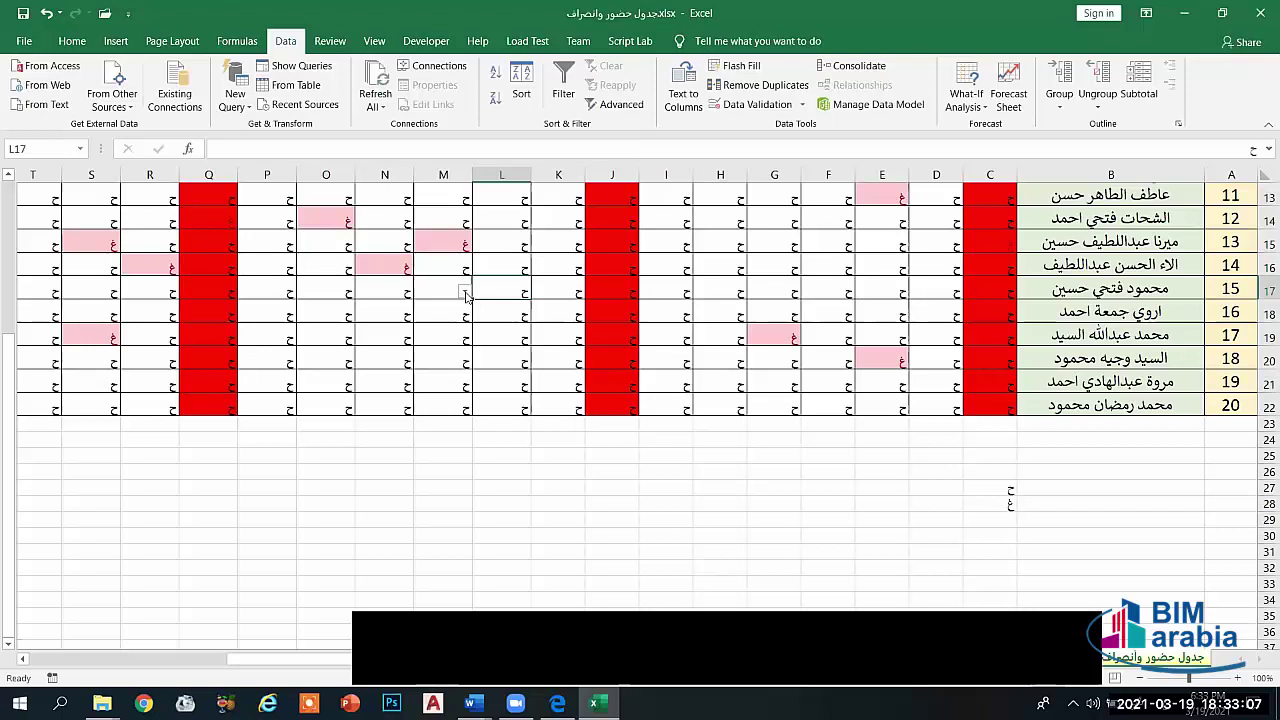
left_click(465, 293)
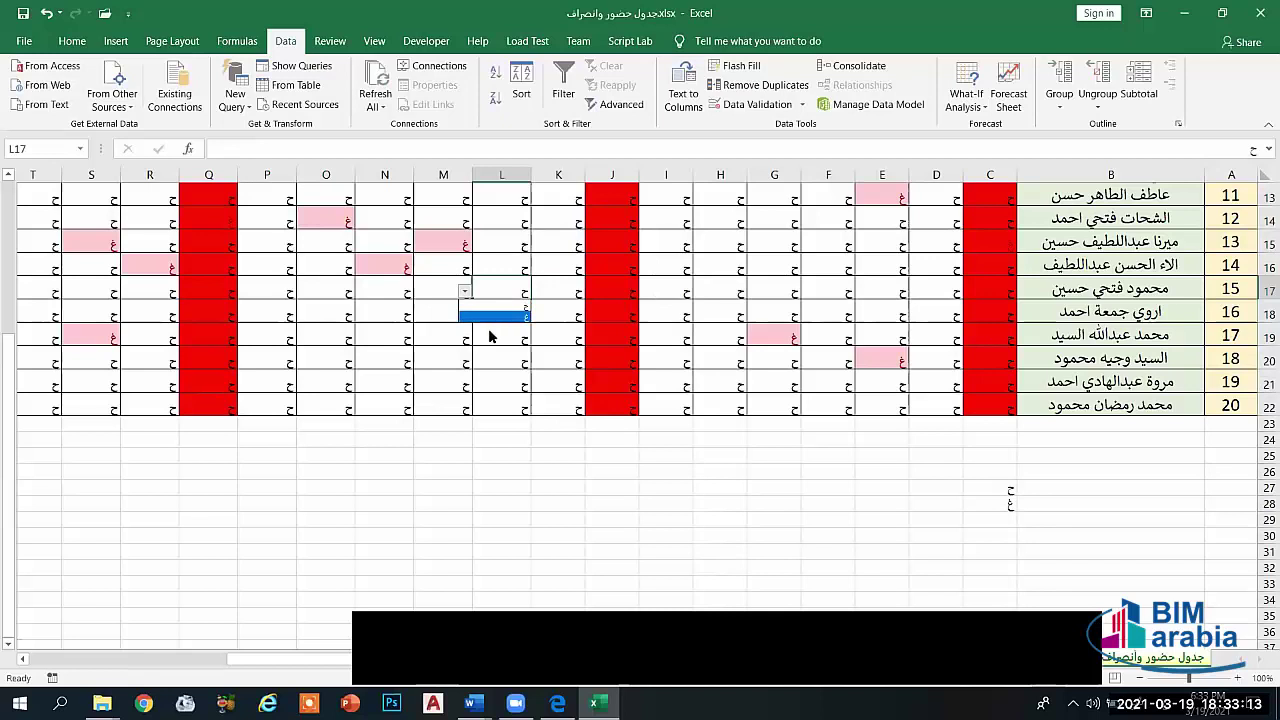
key("Escape")
key("Down")
key("Down")
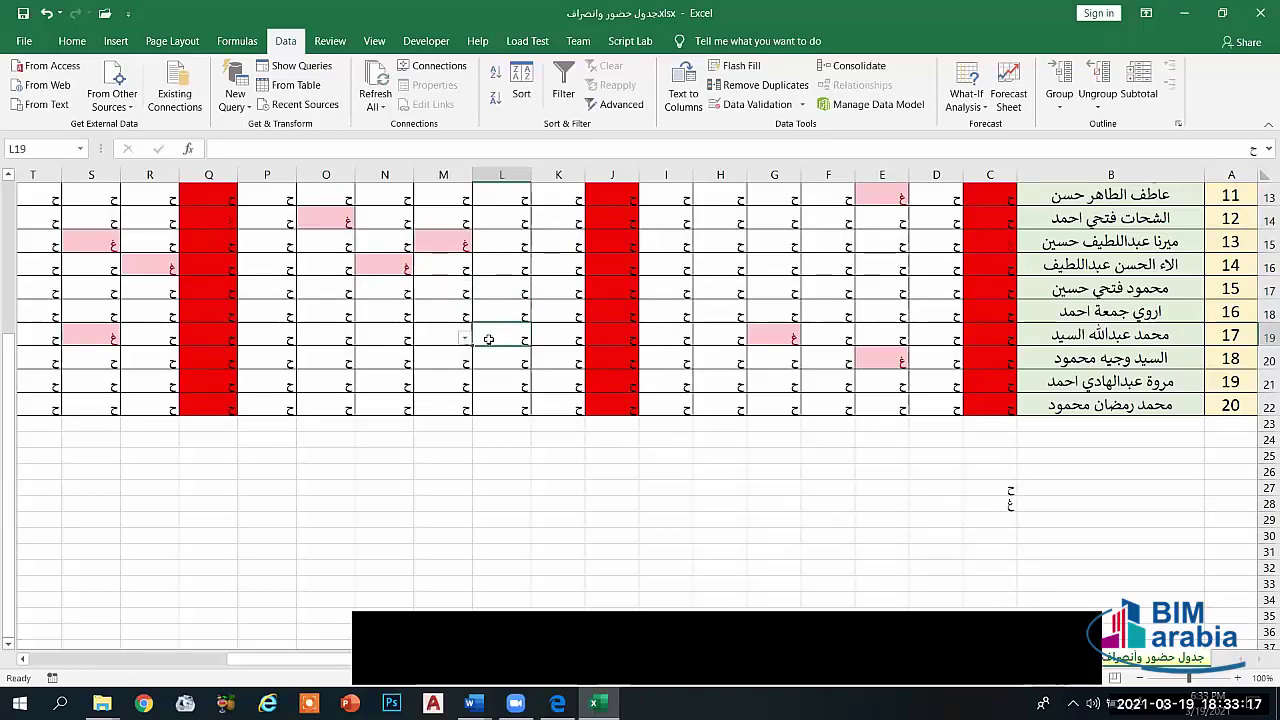
left_click(466, 339)
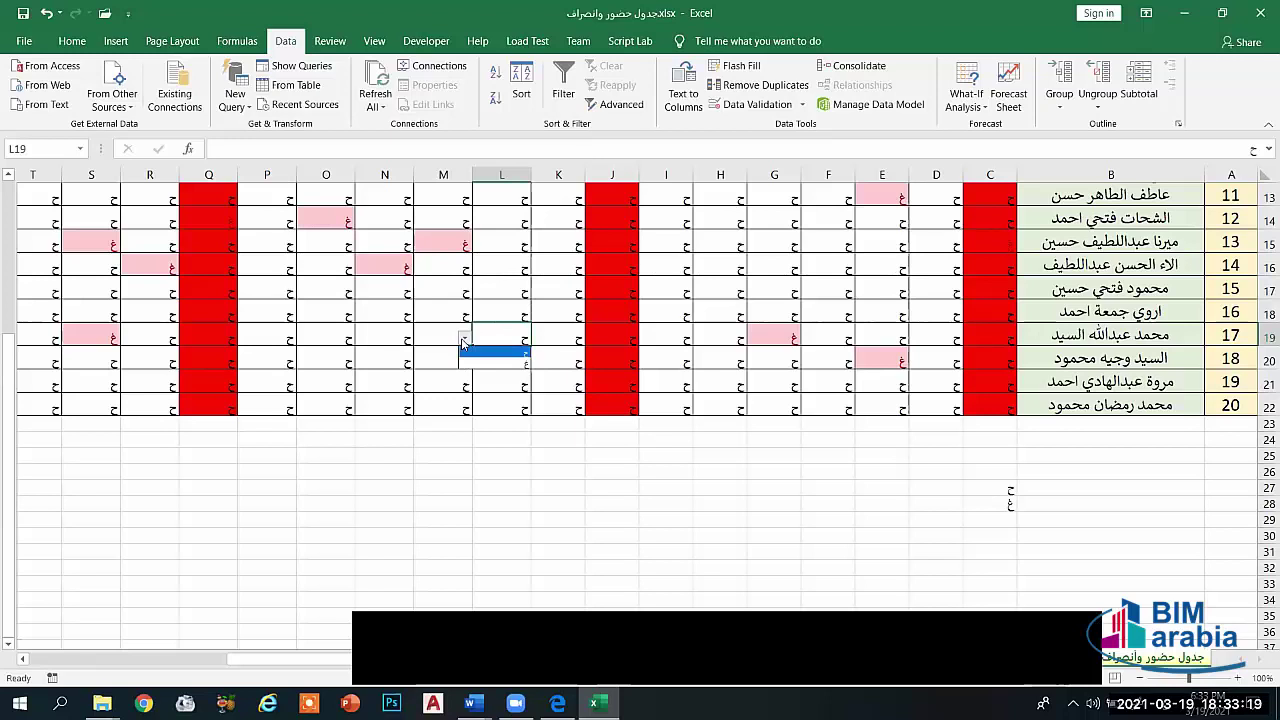
left_click(493, 366)
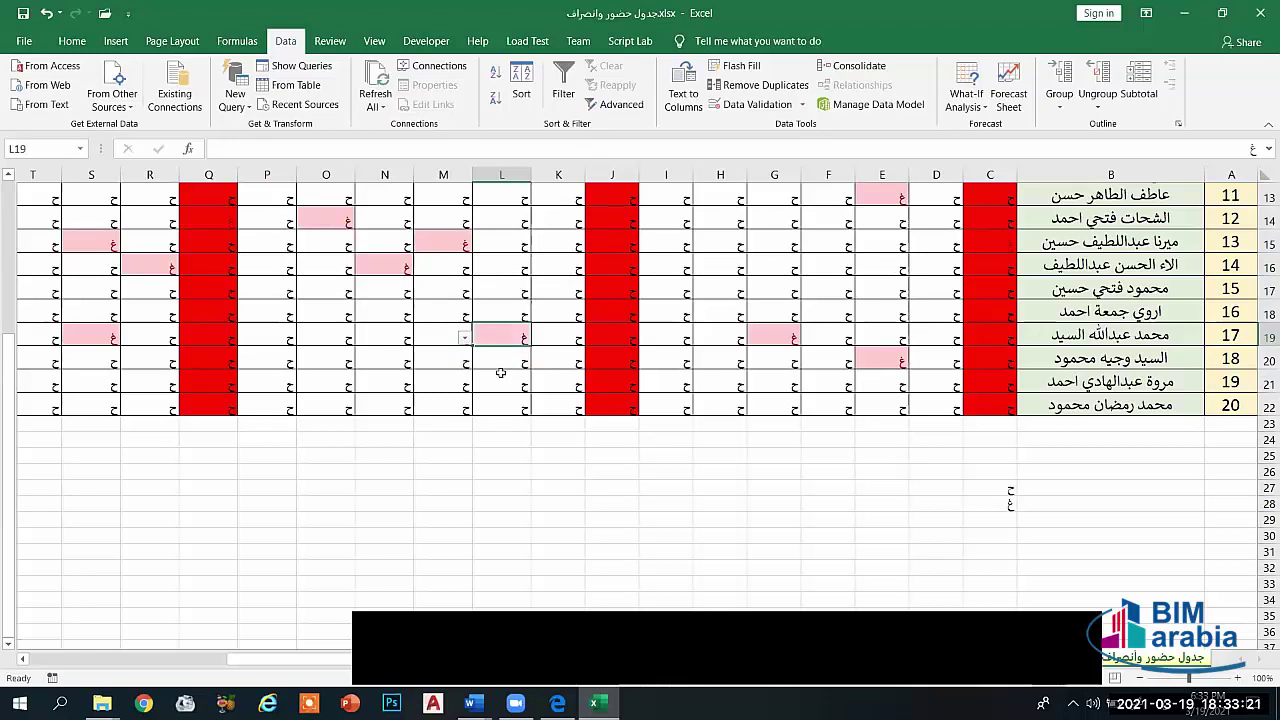
key("Down")
key("Down")
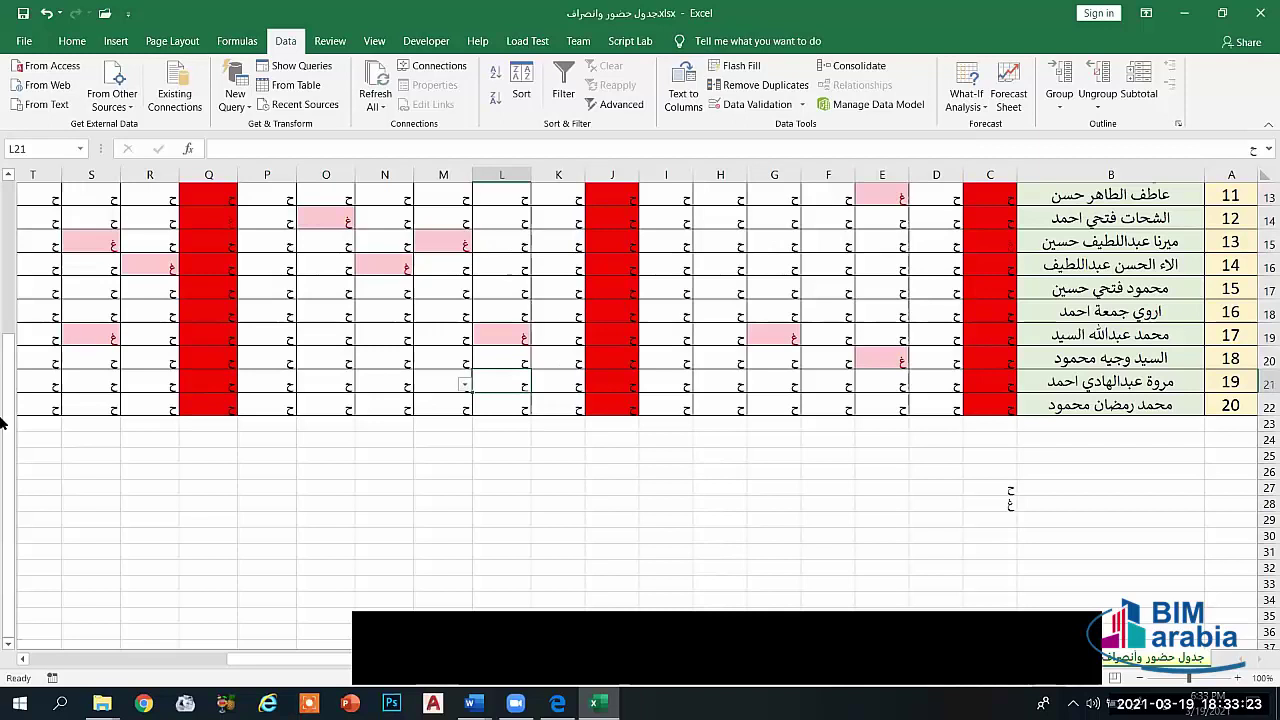
left_click_drag(4, 420, 3, 200)
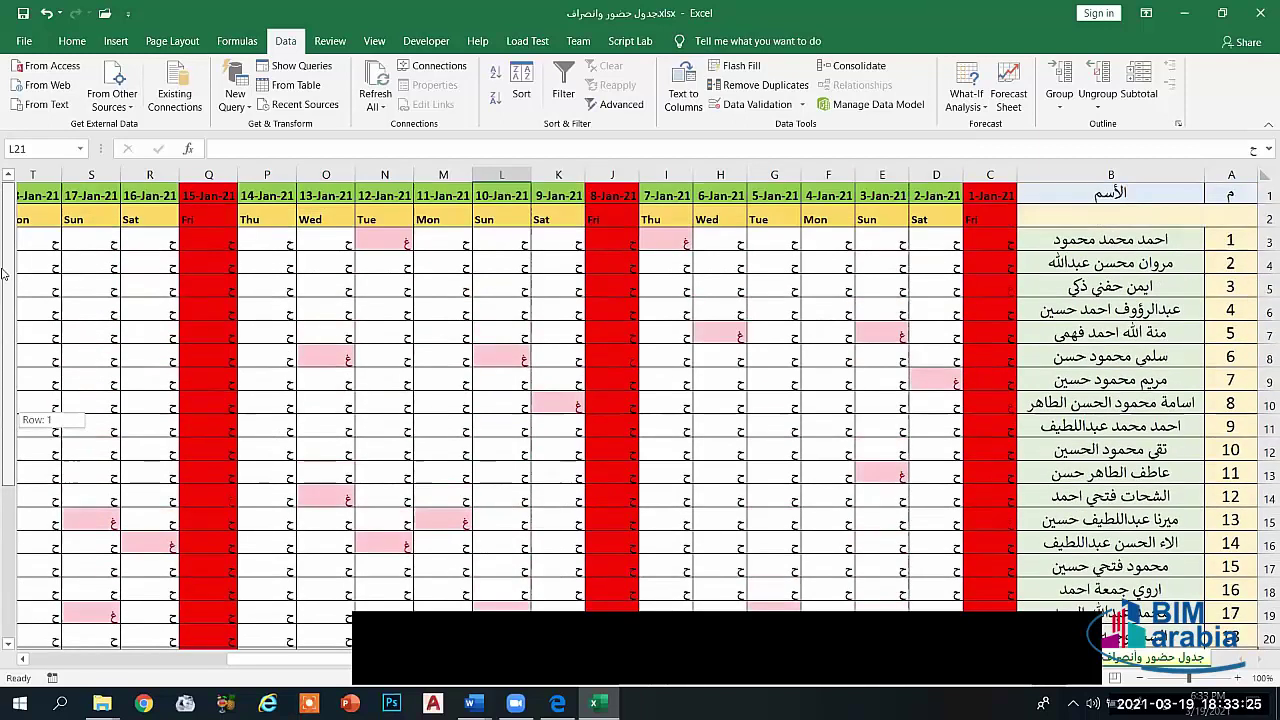
left_click(763, 438)
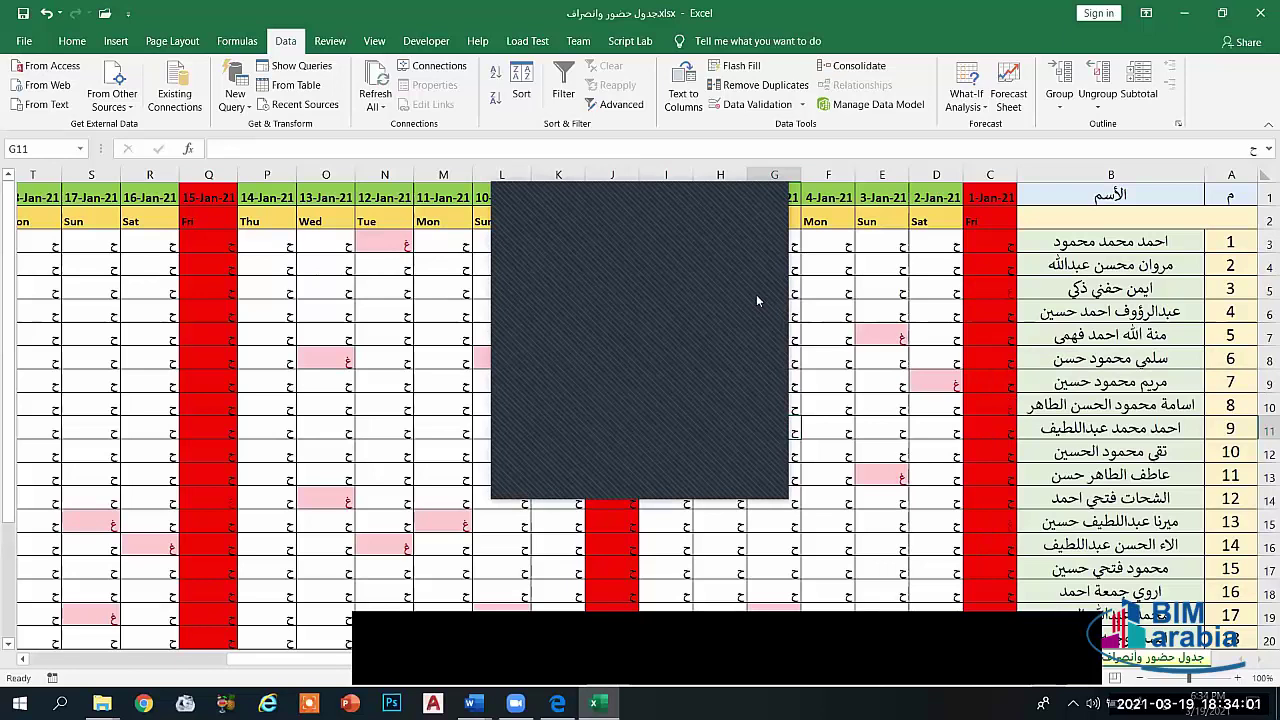
left_click(714, 348)
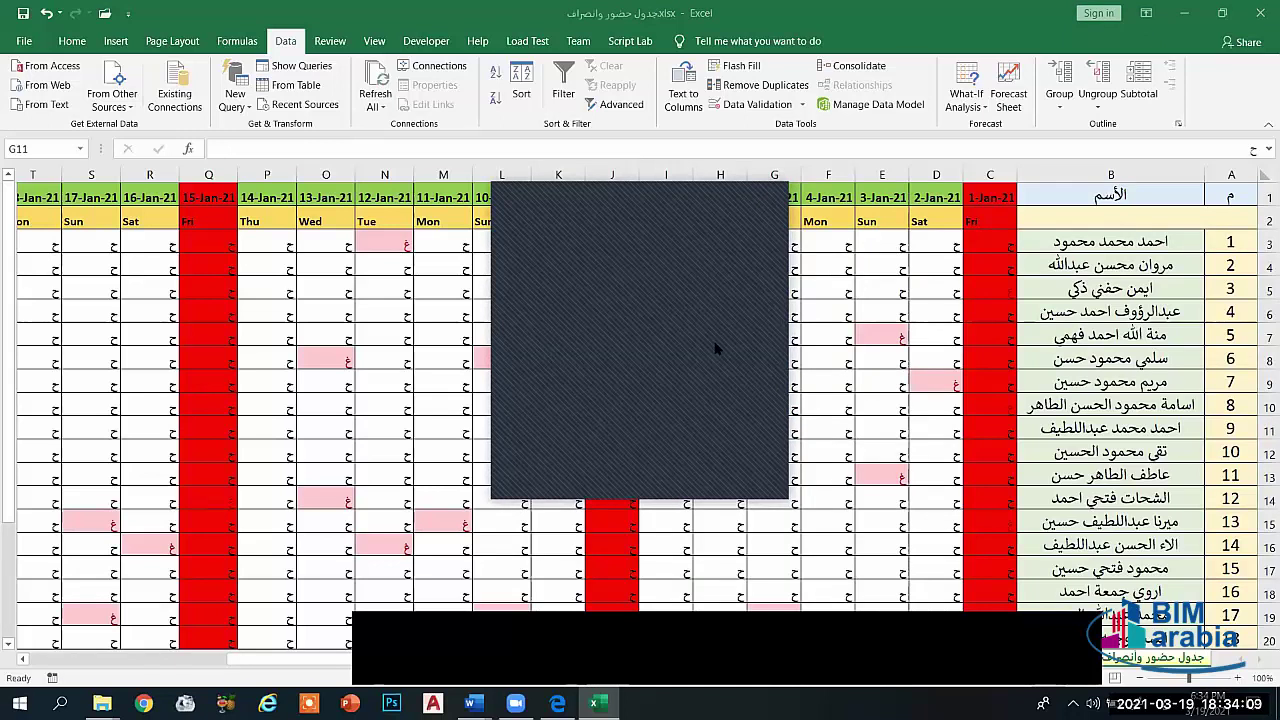
key("Escape")
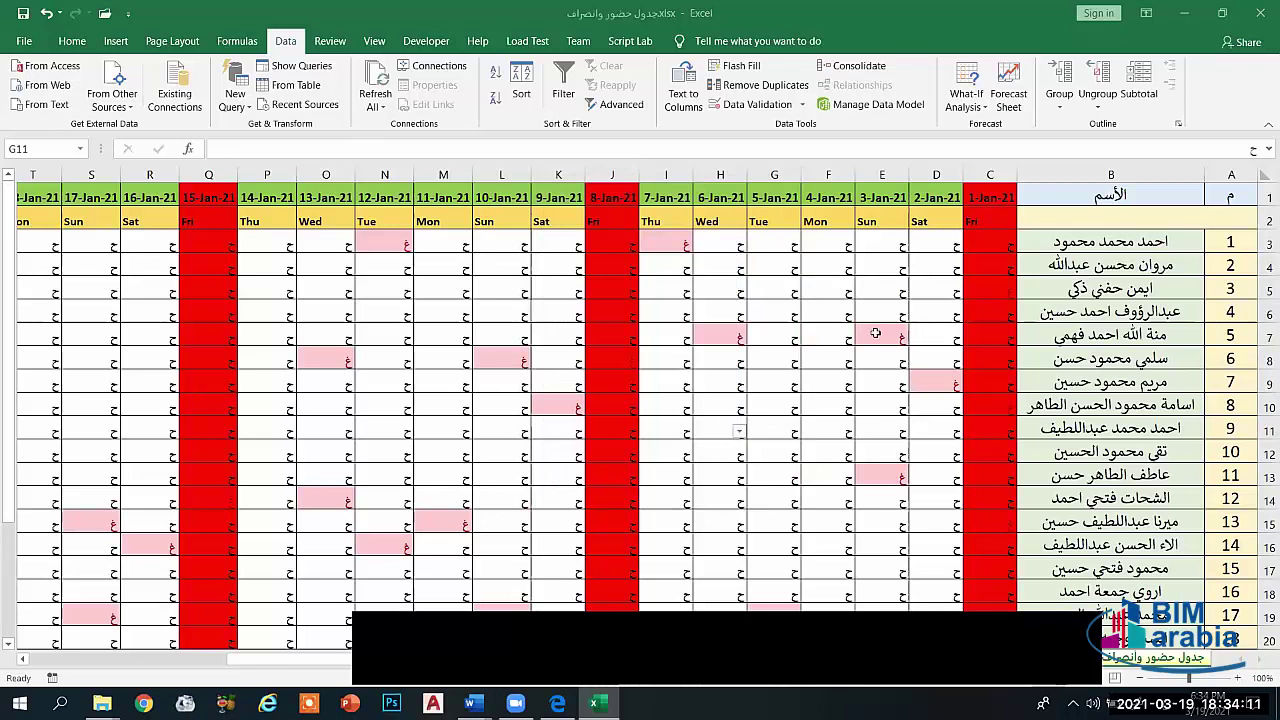
left_click(1001, 237)
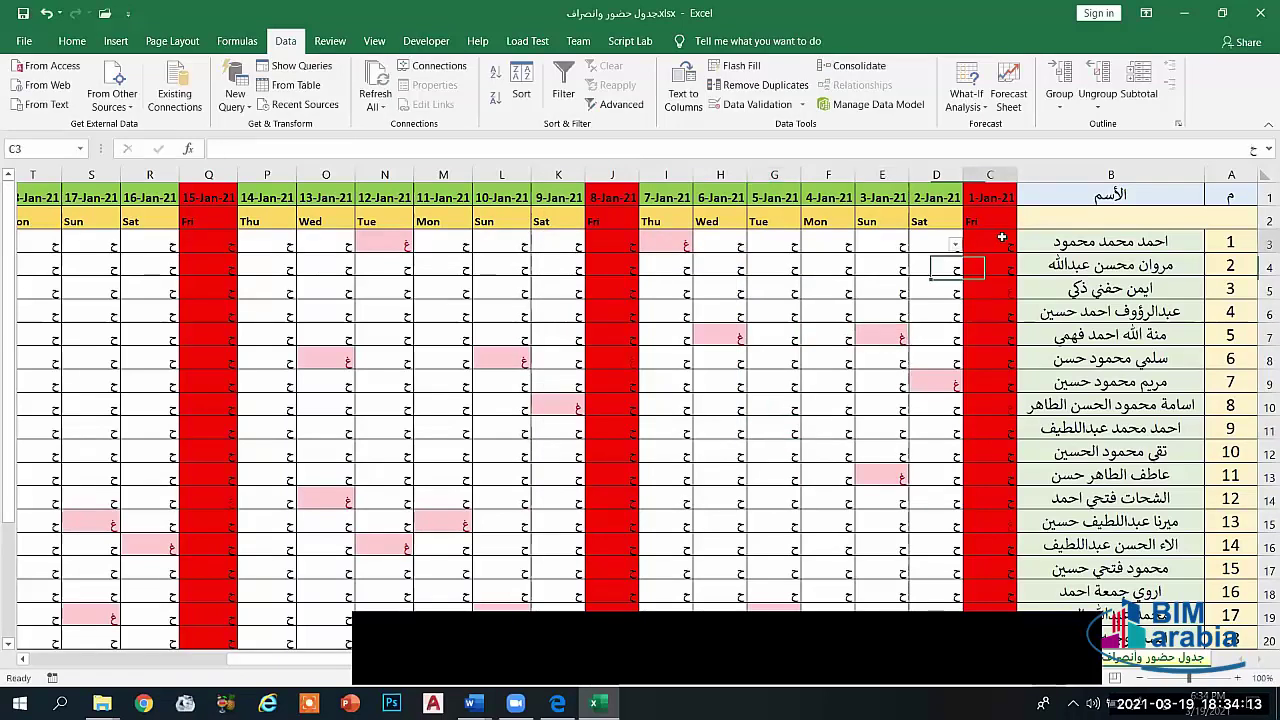
mouse_move(1001, 237)
left_mouse_down()
mouse_move(197, 610)
mouse_move(339, 597)
left_mouse_up()
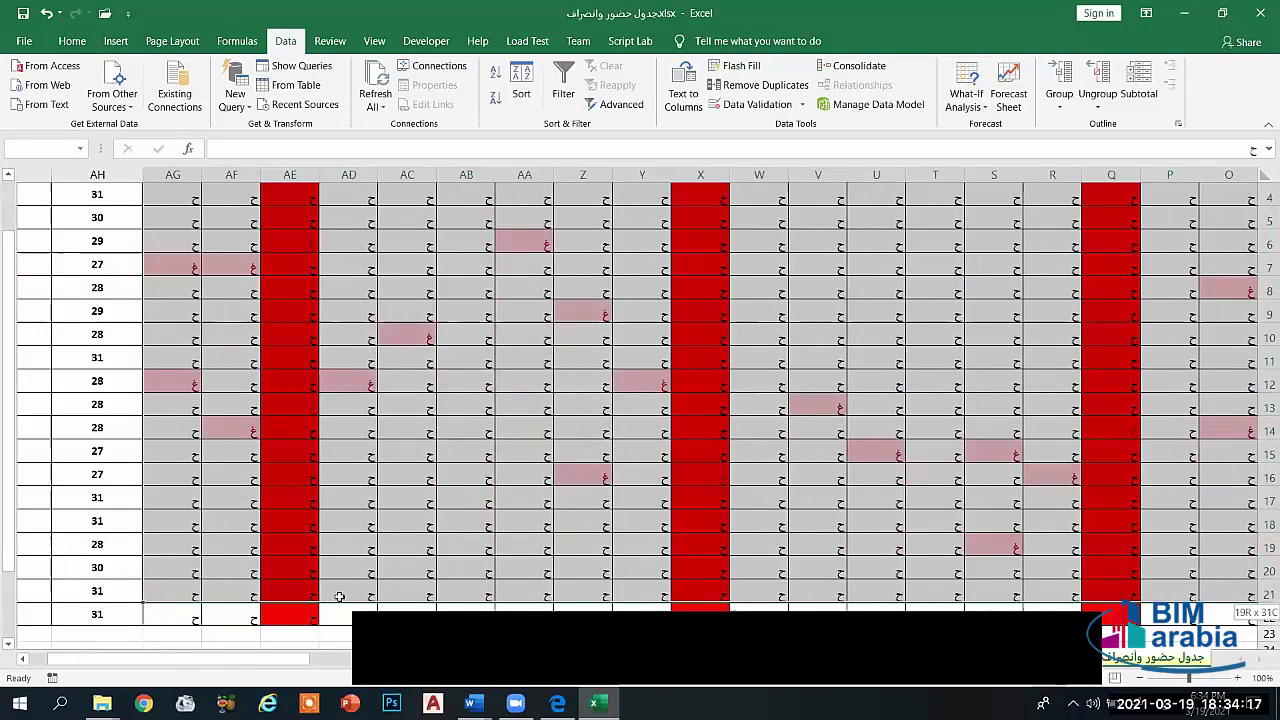
left_click_drag(339, 597, 251, 614)
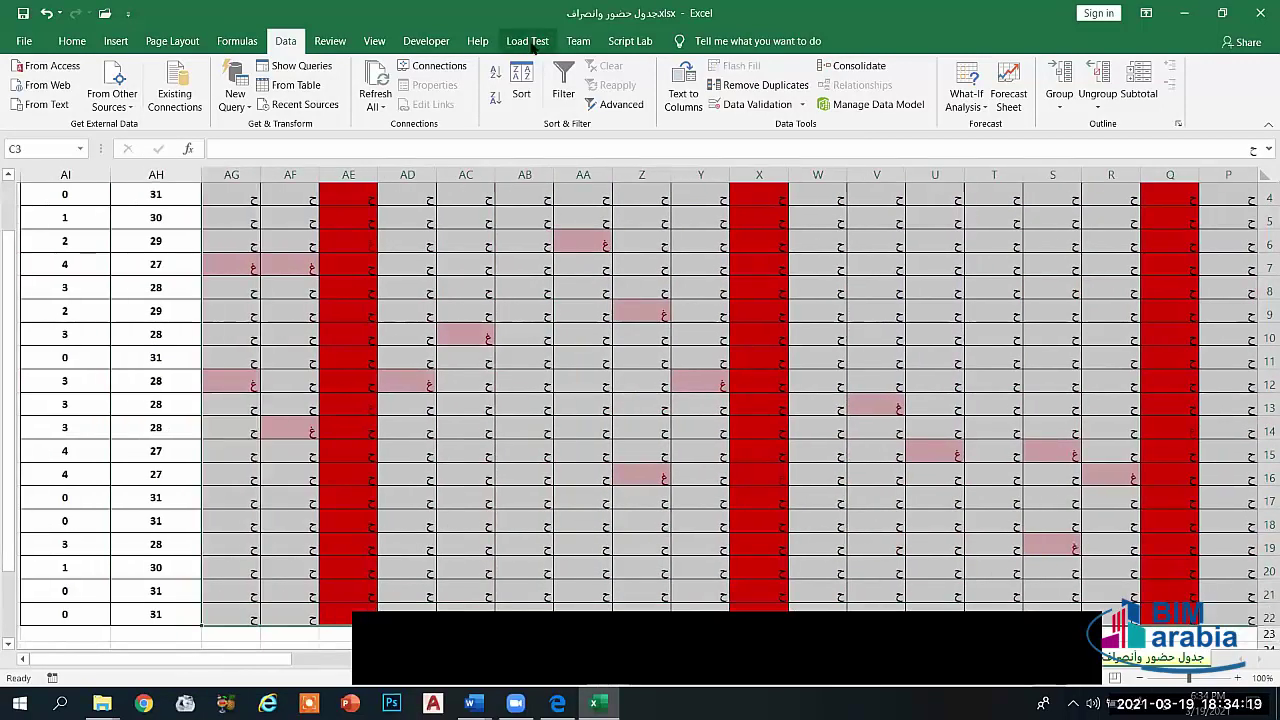
left_click(72, 41)
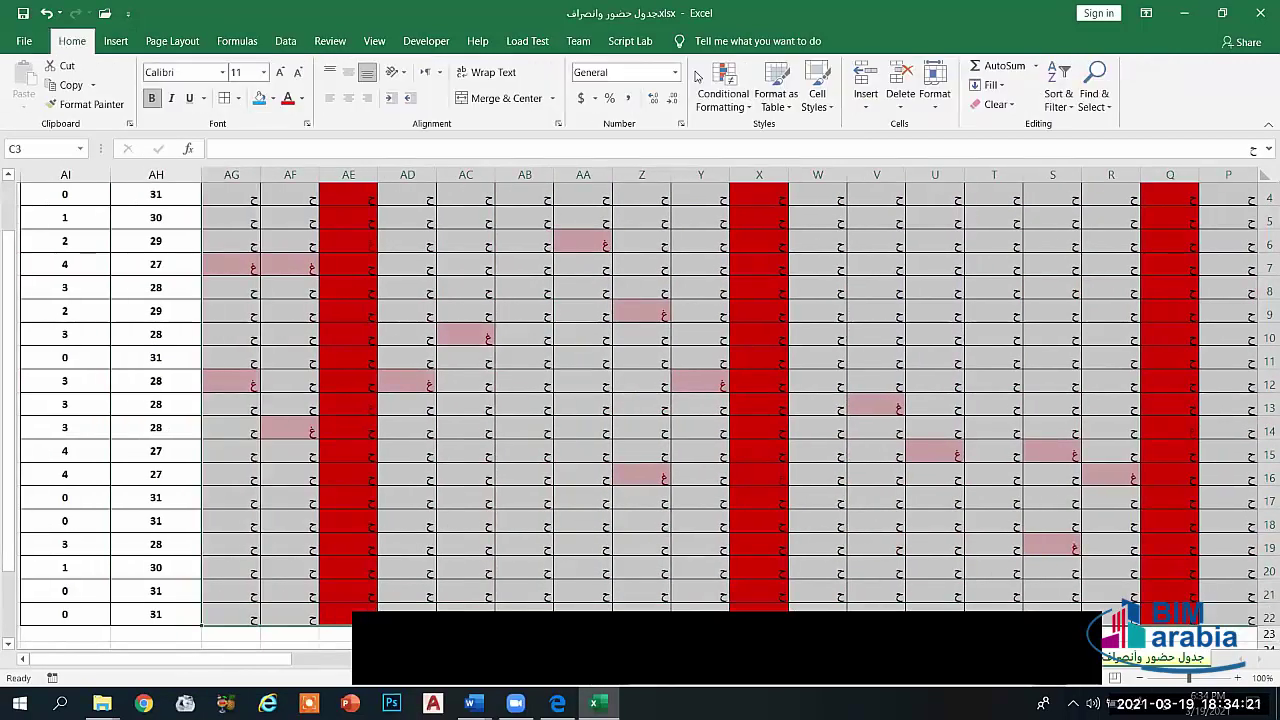
left_click(722, 98)
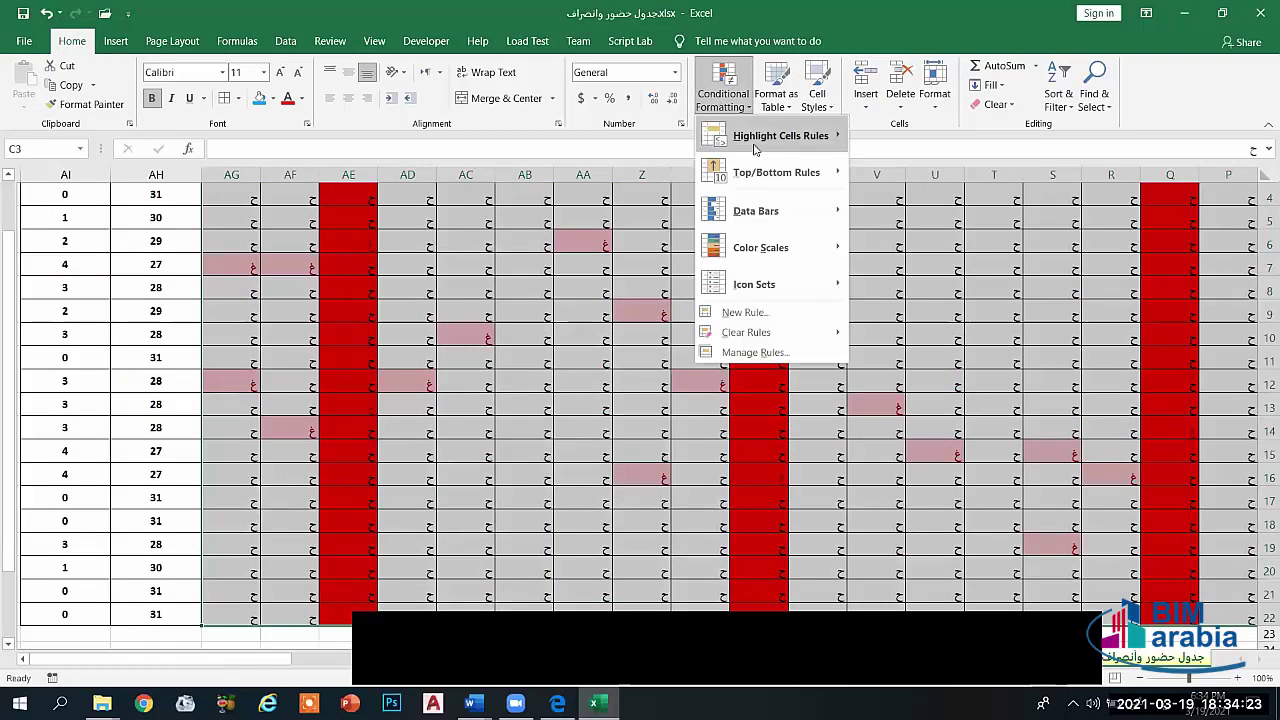
mouse_move(751, 146)
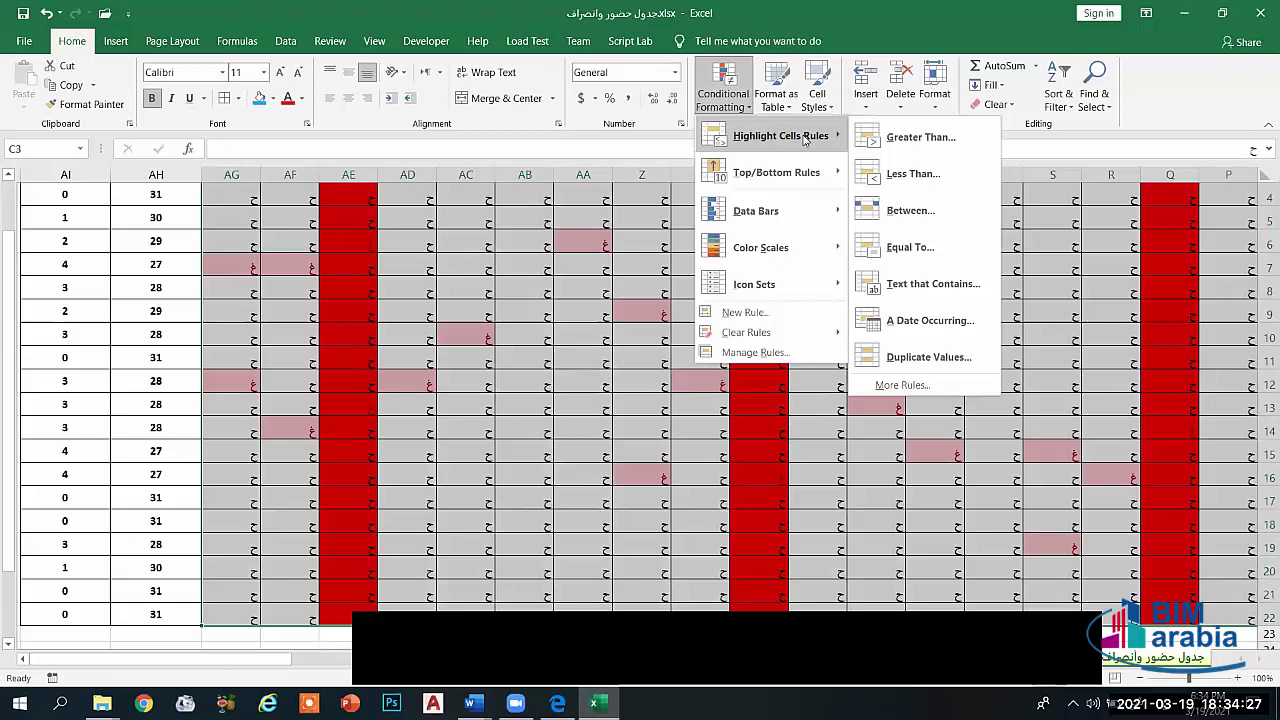
left_click(908, 246)
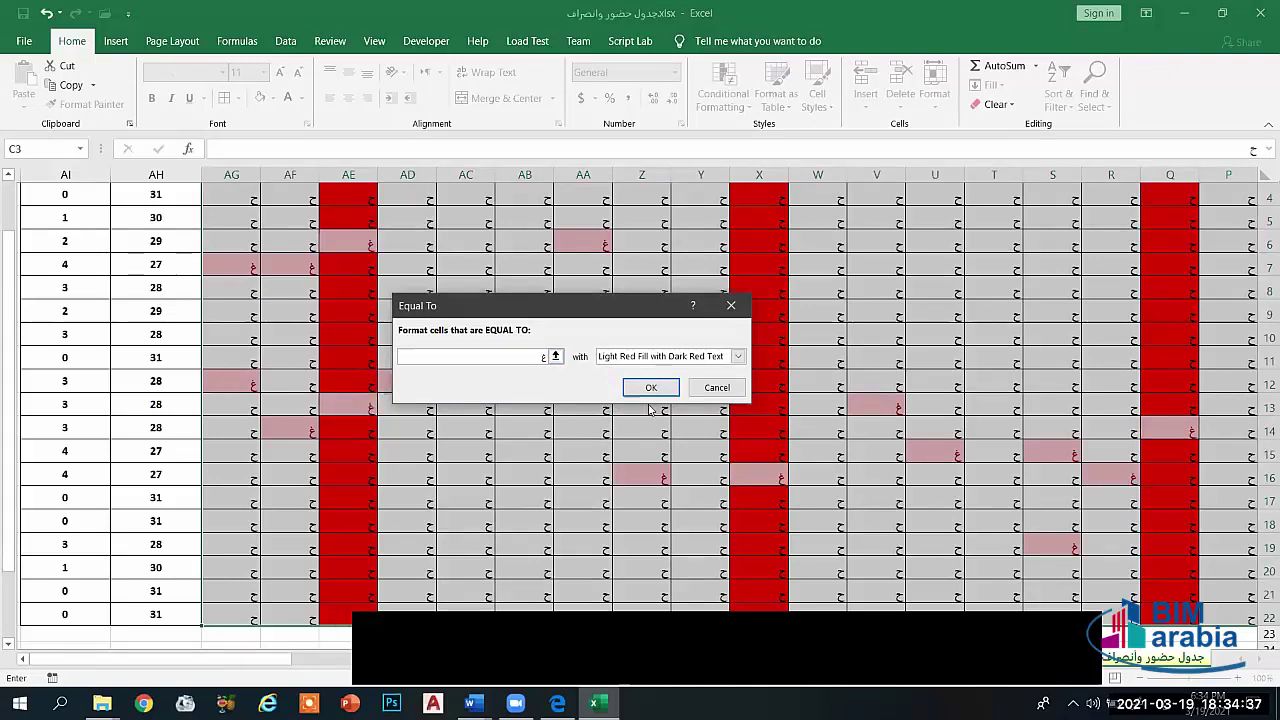
left_click(645, 357)
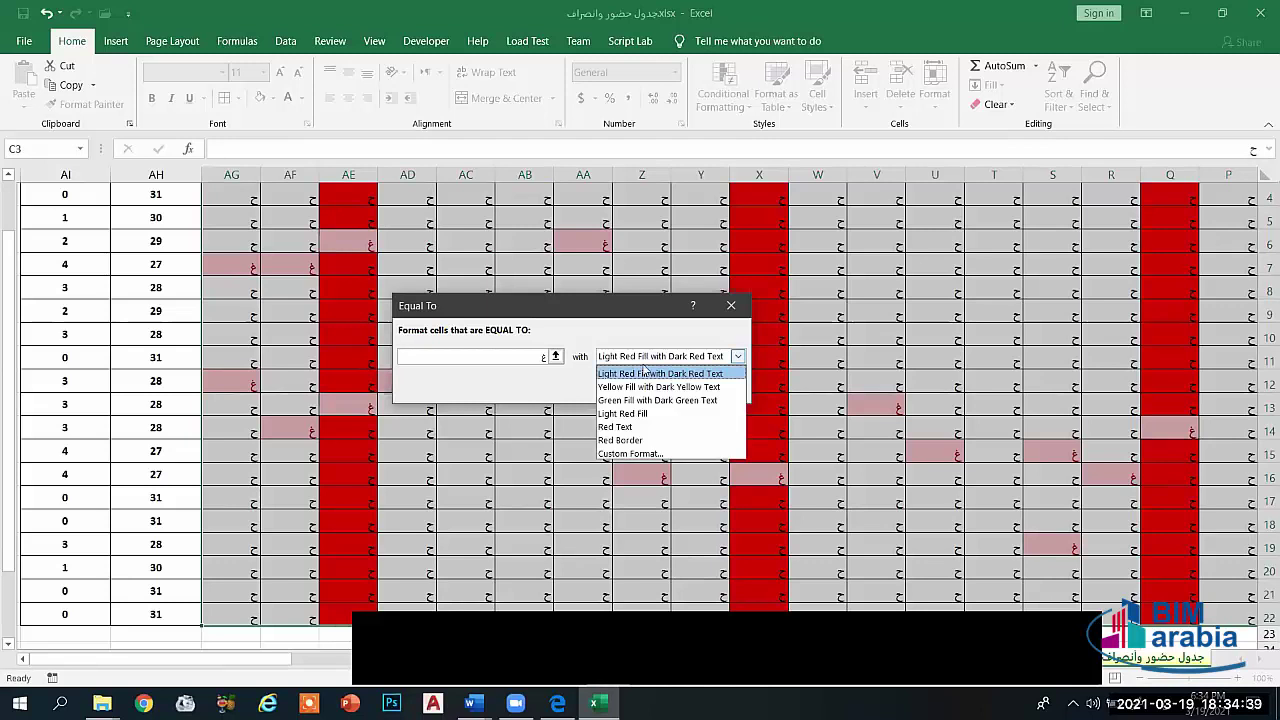
left_click(571, 383)
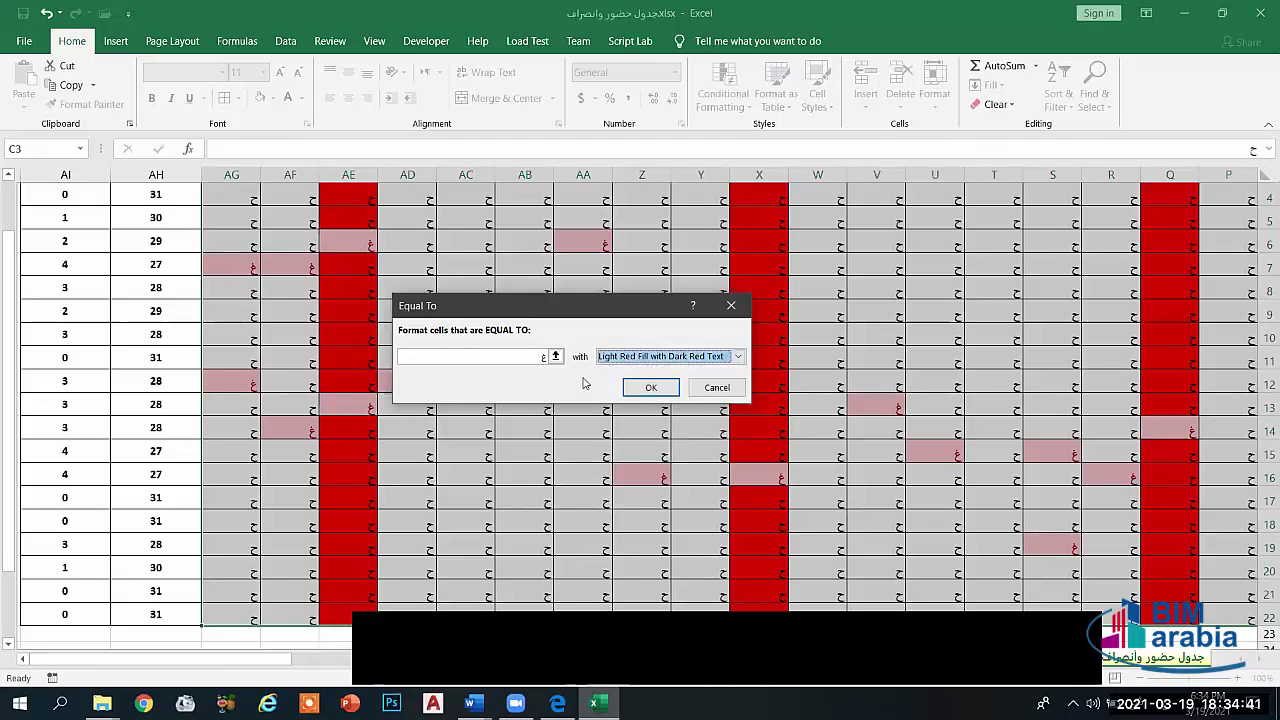
left_click(716, 388)
left_click(866, 490)
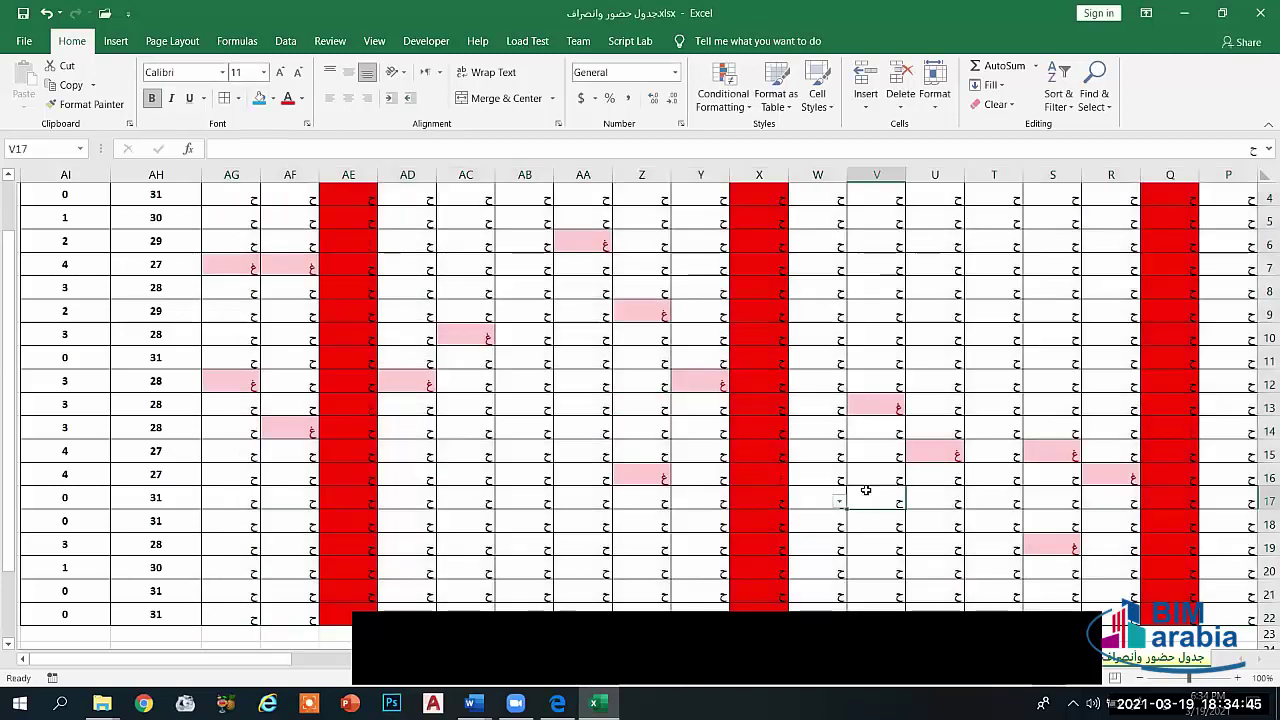
Enter ح and غ into spare cells G25 and G26 below the table.
scroll(864, 497, "right", 4)
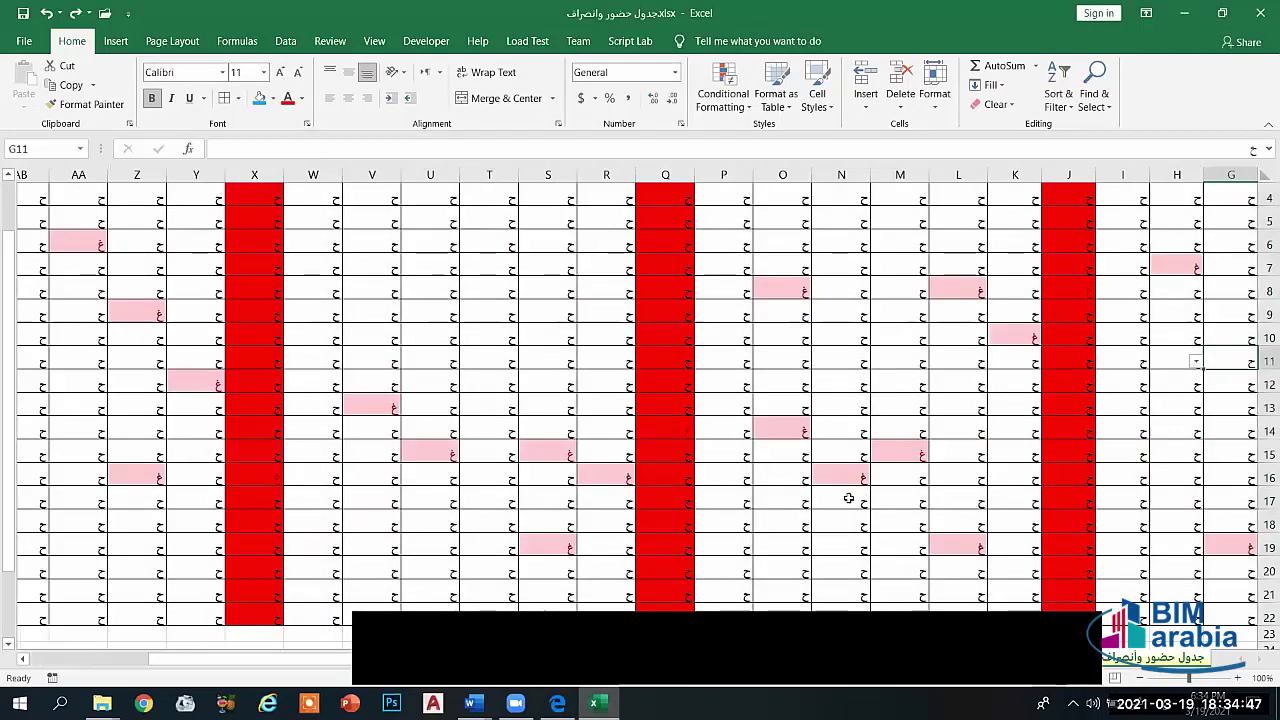
left_click(843, 498)
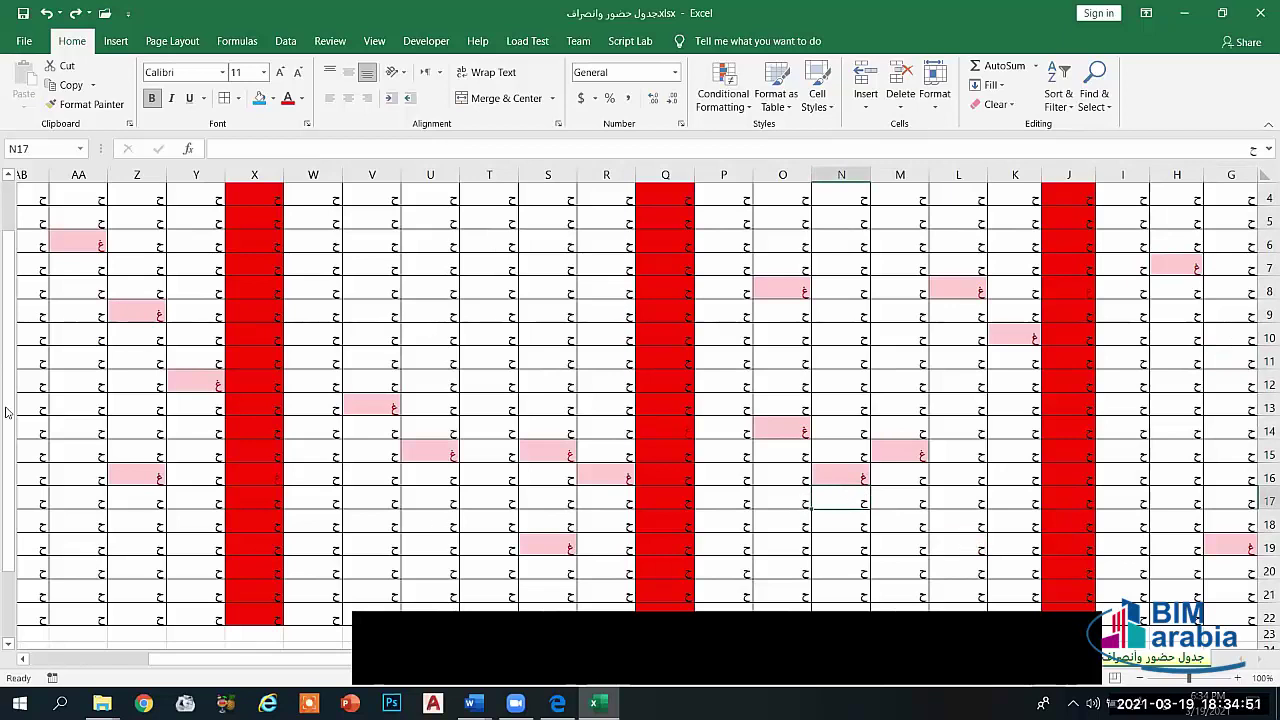
left_click_drag(8, 418, 20, 590)
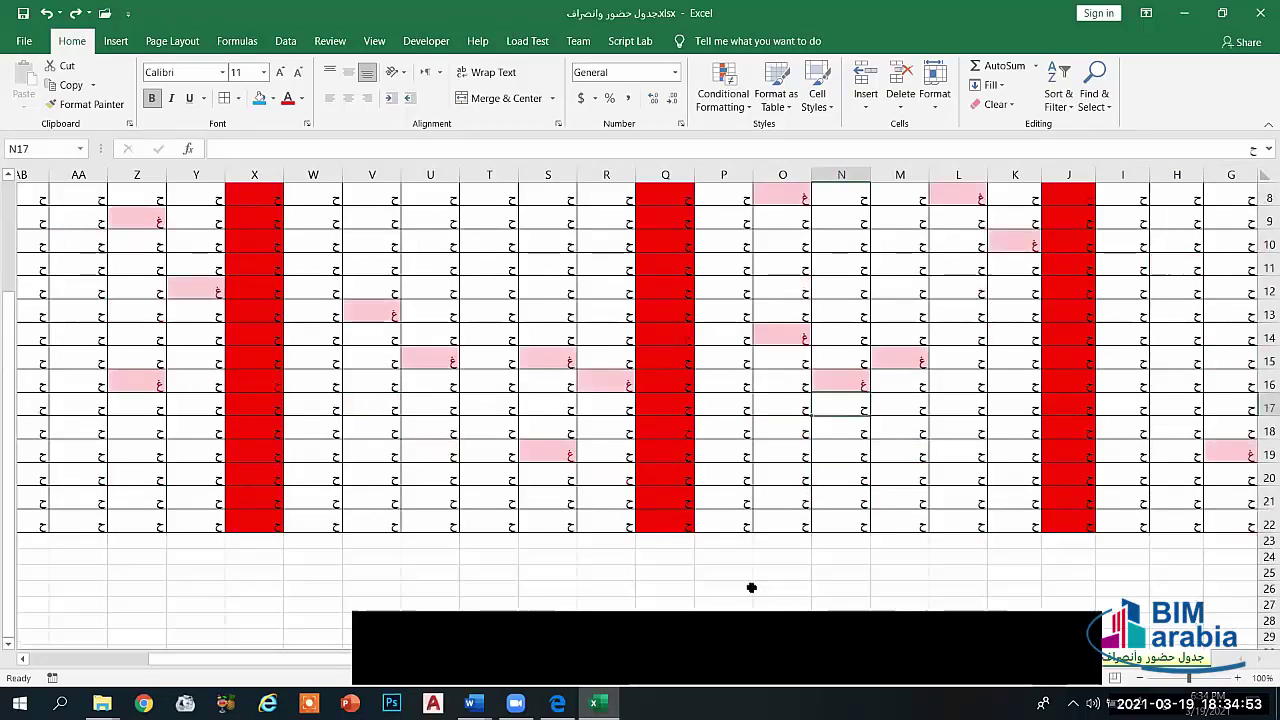
left_click(1025, 589)
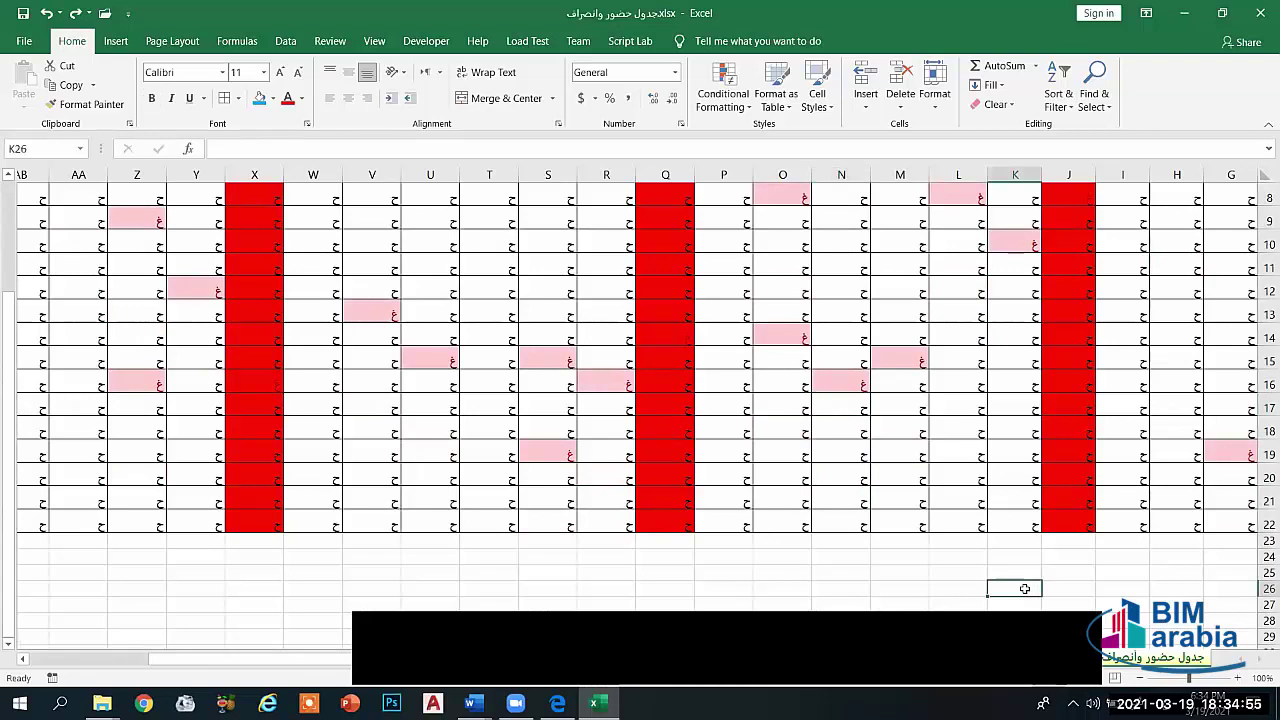
left_click(1213, 568)
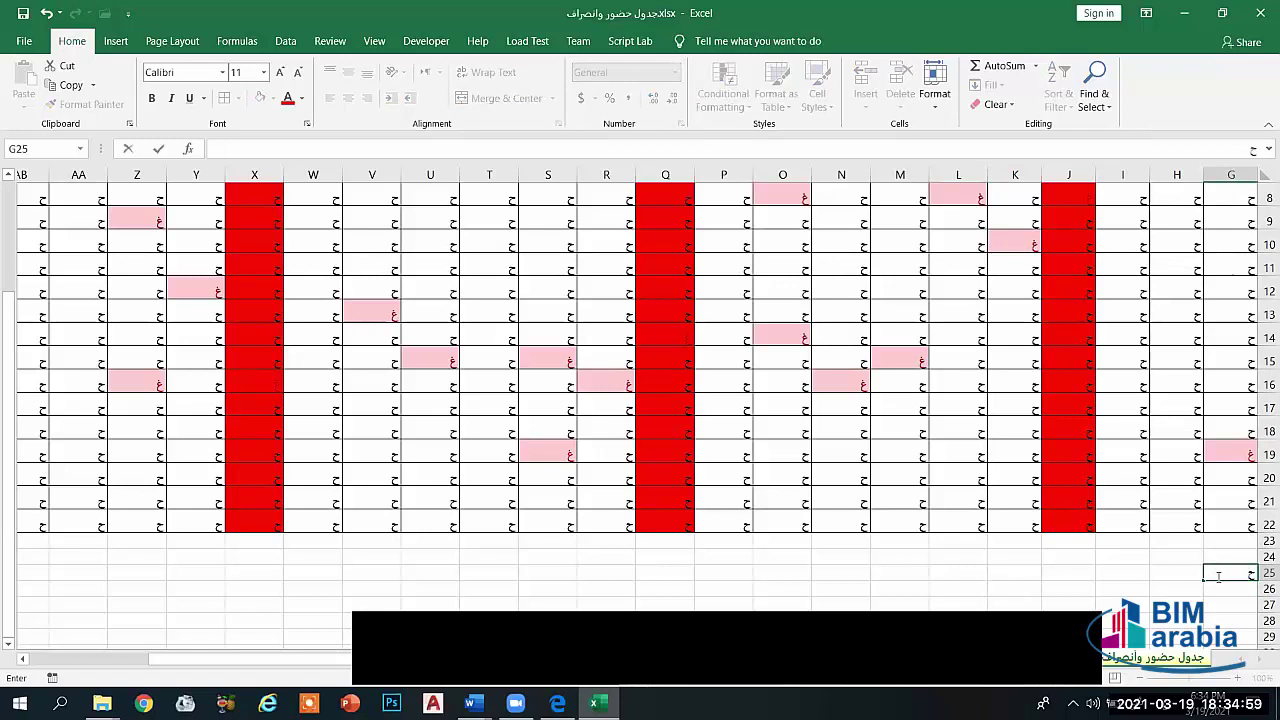
left_click(1221, 594)
type("غ")
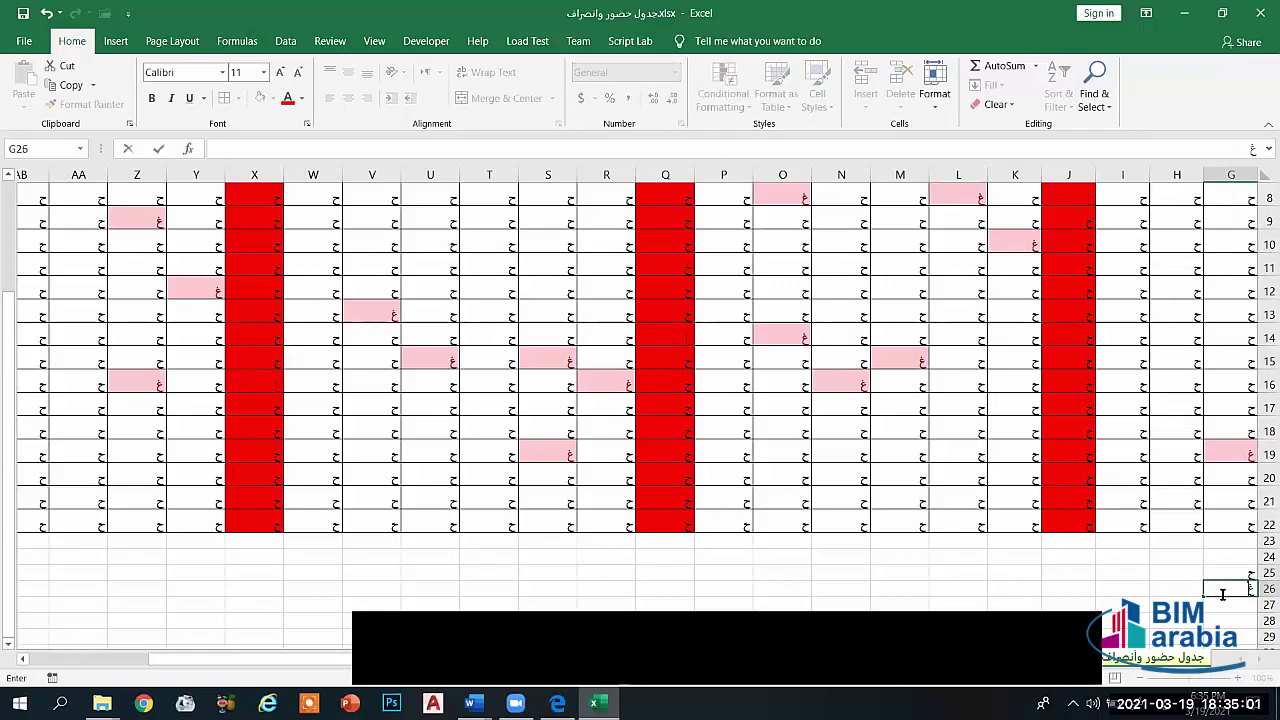
left_click(1178, 572)
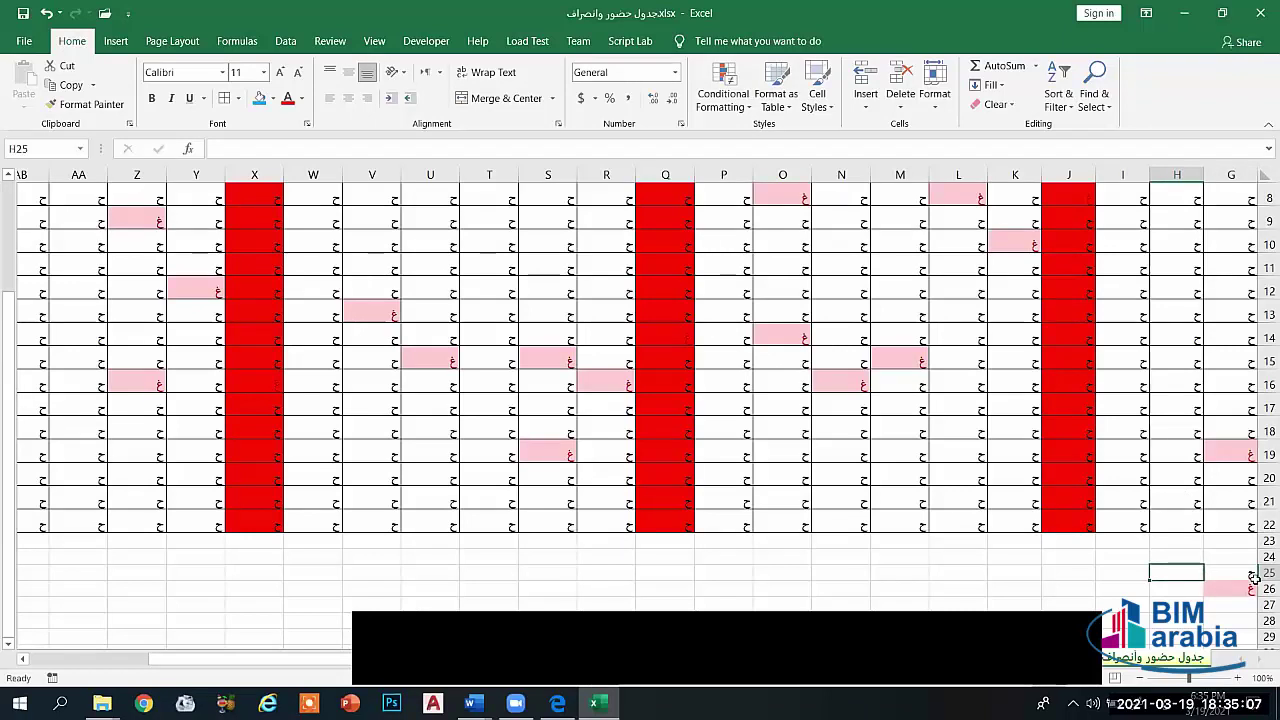
Re-enter the spare-cell mark as ح, then select the attendance cells to restrict.
left_click(1222, 590)
key("Delete")
type("ح")
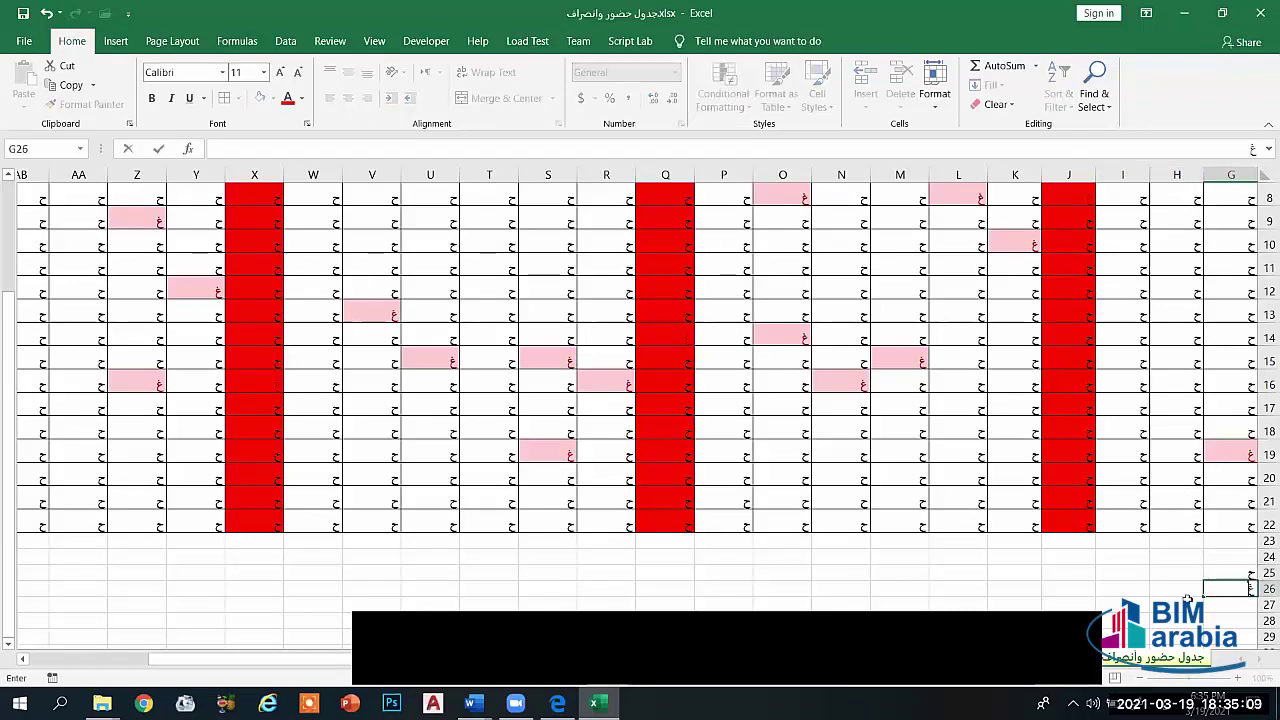
left_click(1194, 600)
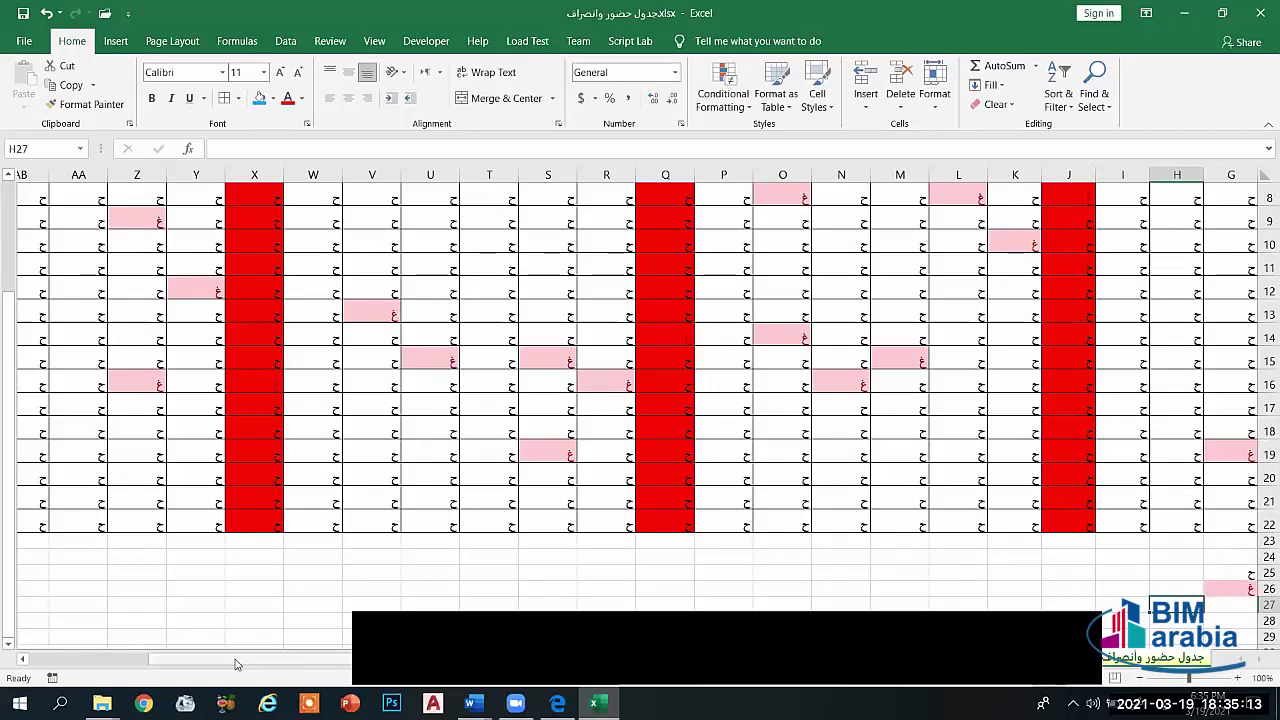
left_click_drag(235, 662, 366, 666)
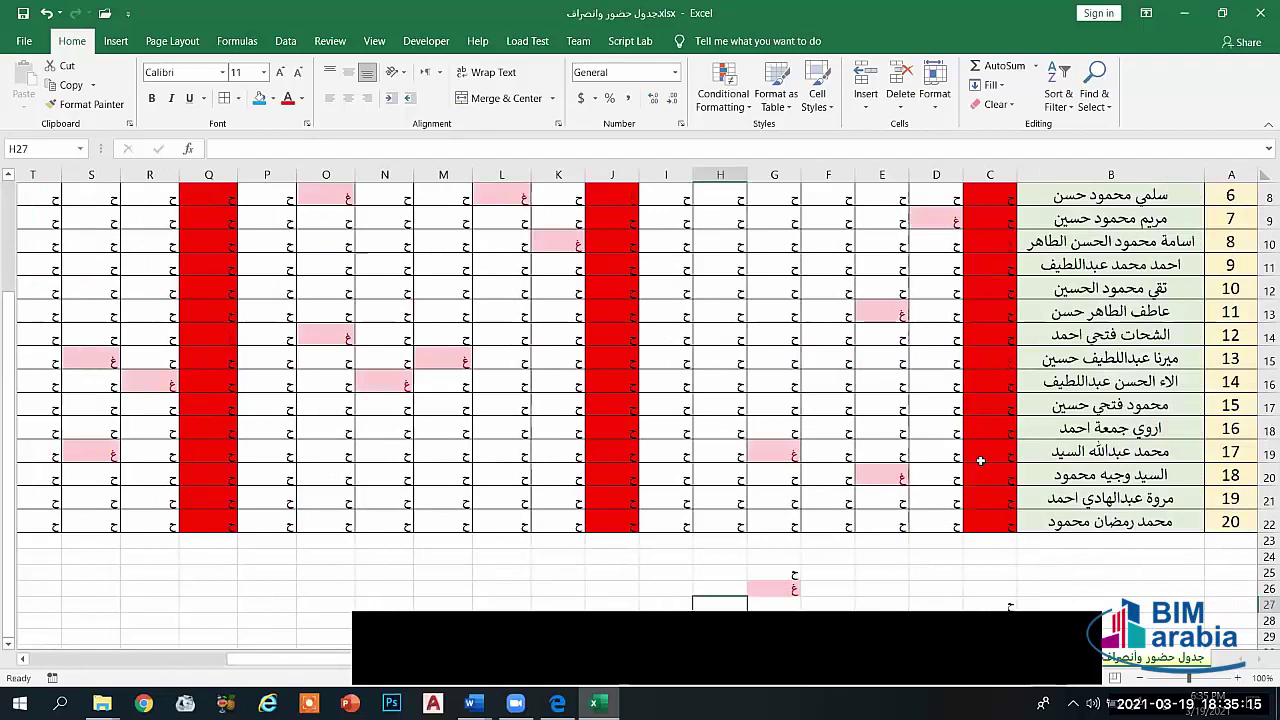
mouse_move(994, 523)
left_mouse_down()
mouse_move(5, 458)
mouse_move(280, 170)
mouse_move(288, 237)
left_mouse_up()
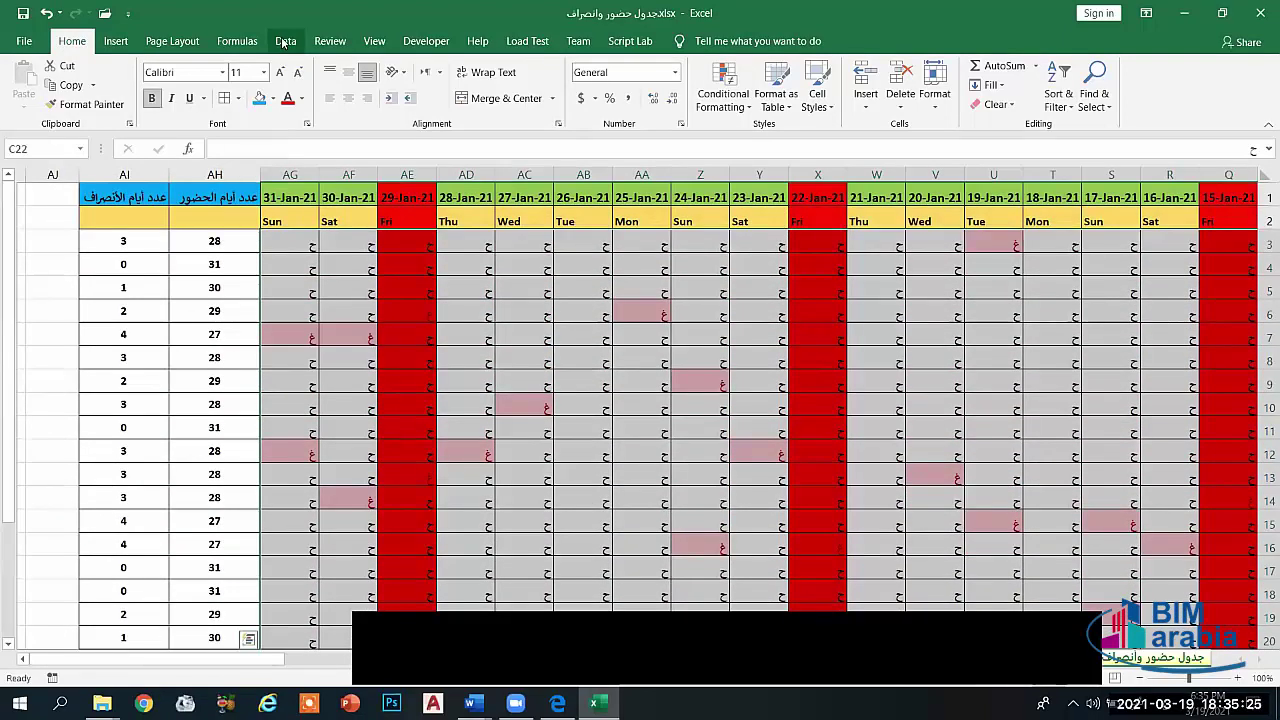
Restrict the selected attendance cells to a List validation sourced from C27:C28.
left_click(285, 42)
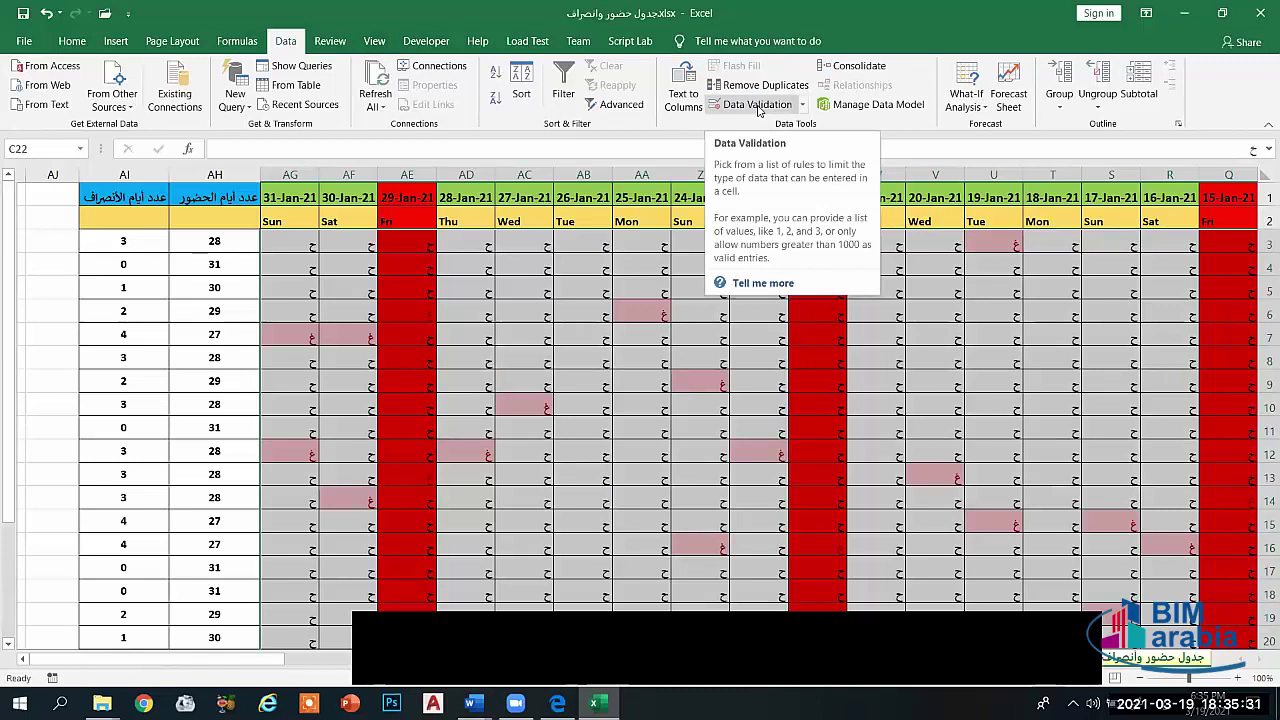
left_click(758, 105)
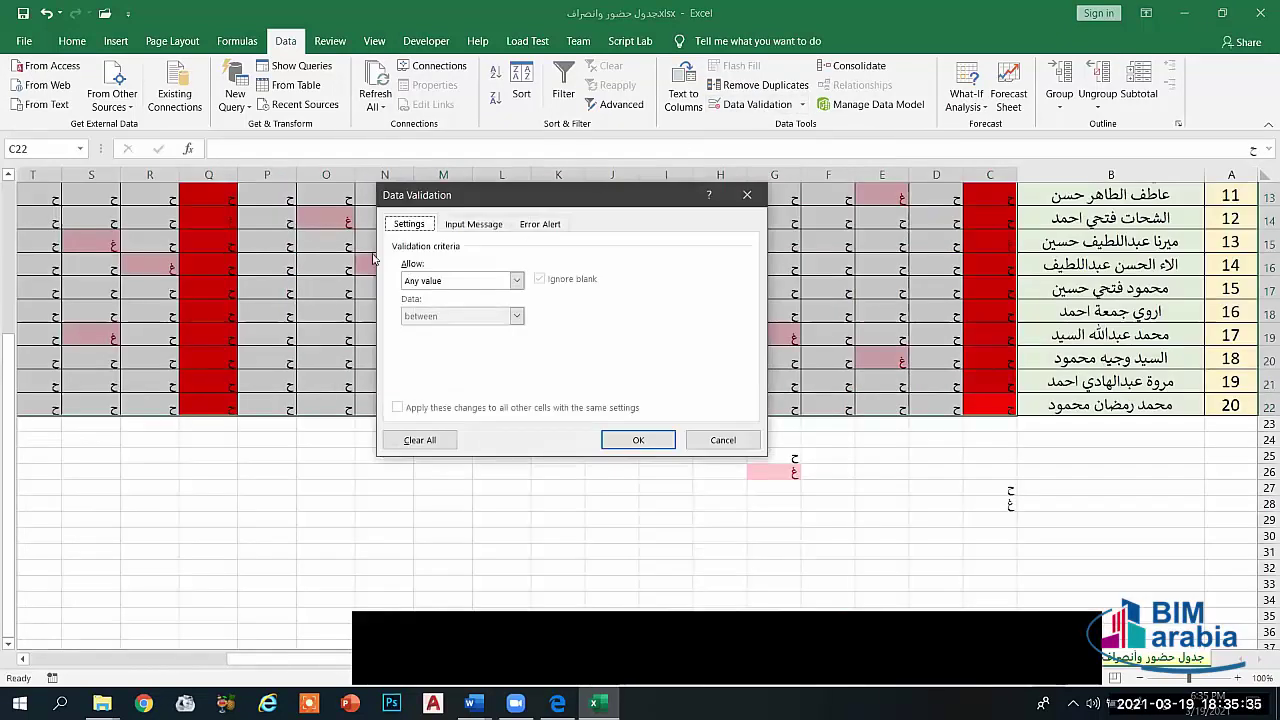
left_click(408, 284)
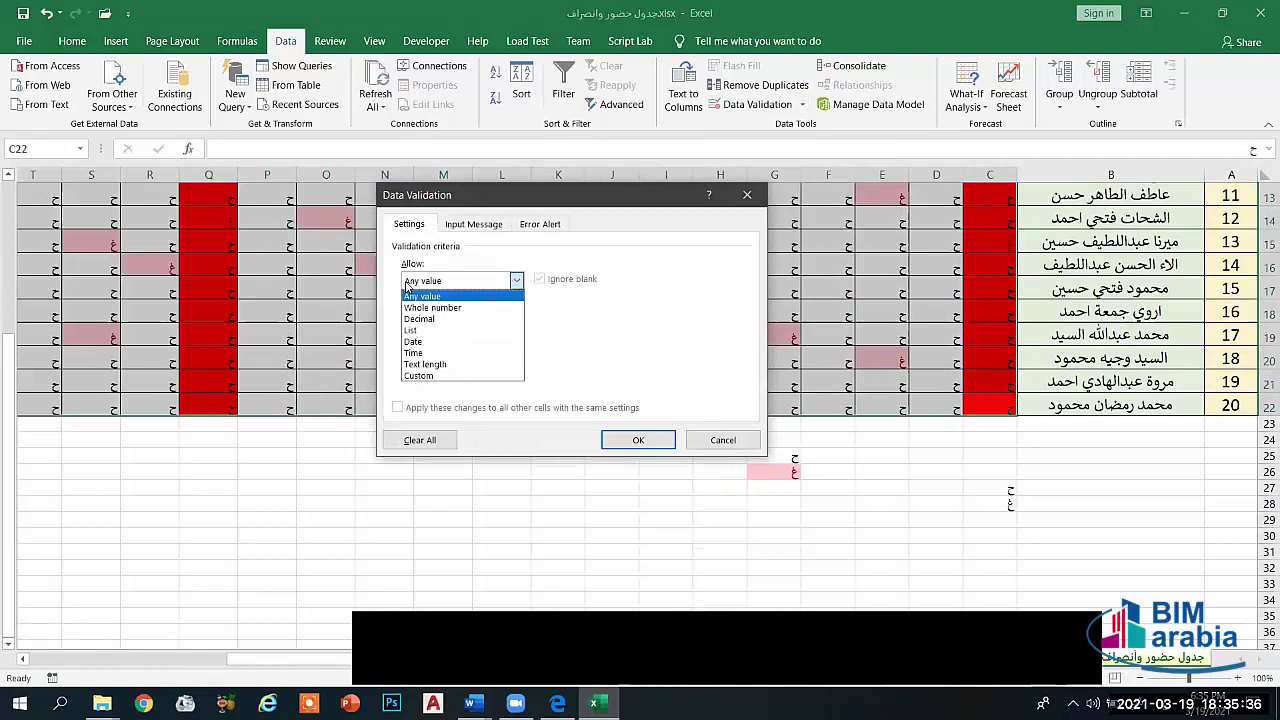
left_click(416, 332)
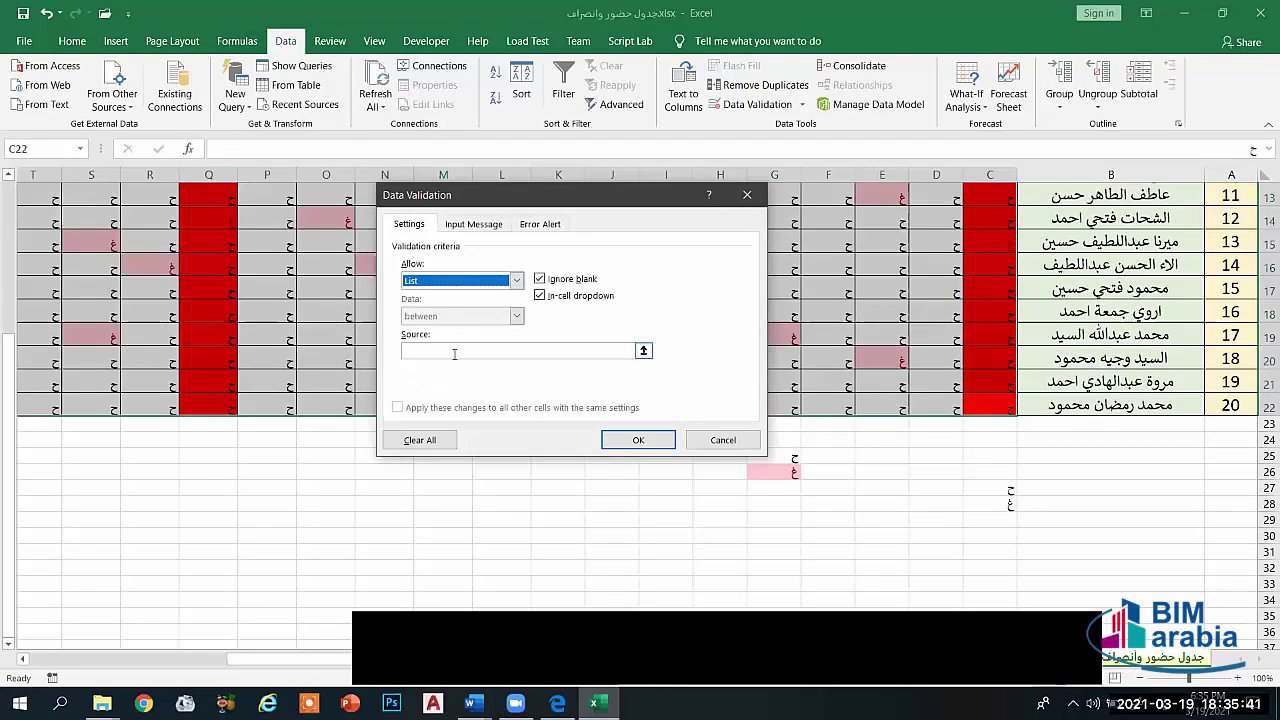
left_click(634, 351)
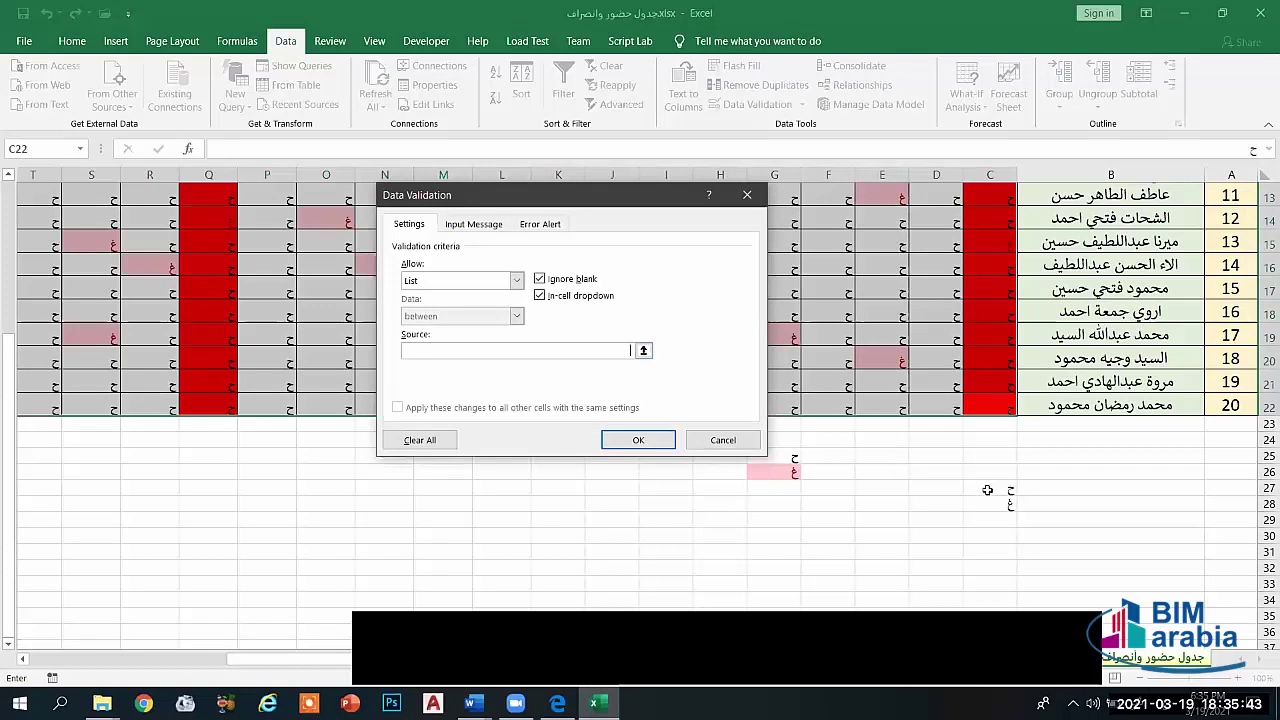
left_click_drag(987, 490, 989, 506)
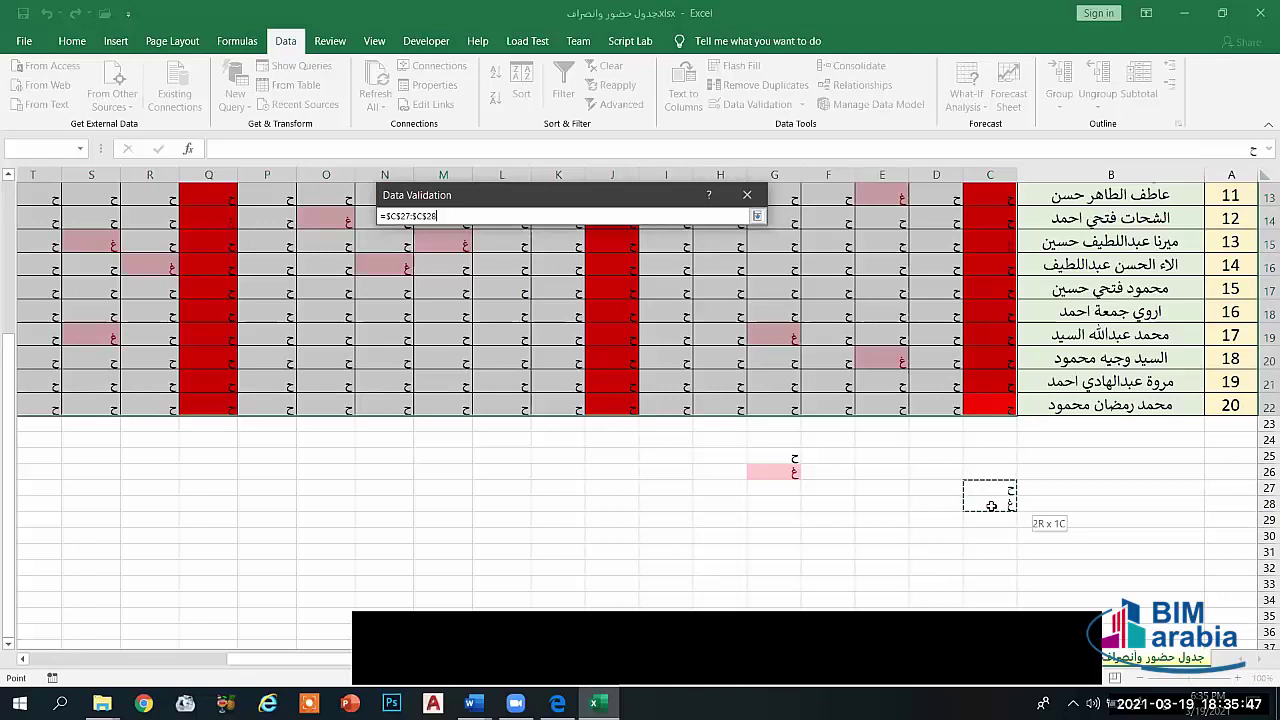
key("Return")
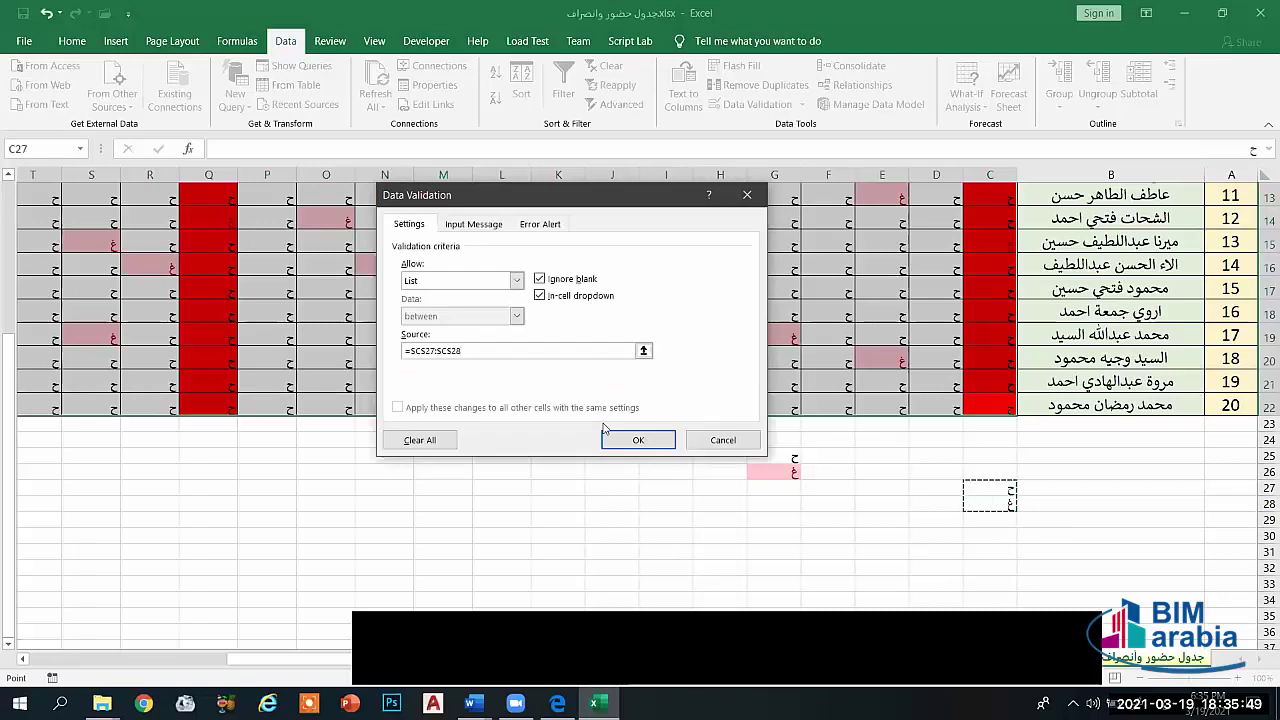
left_click(625, 440)
Apply the validation and clear the leftover ح and غ marks in G25:G26.
left_click(771, 458)
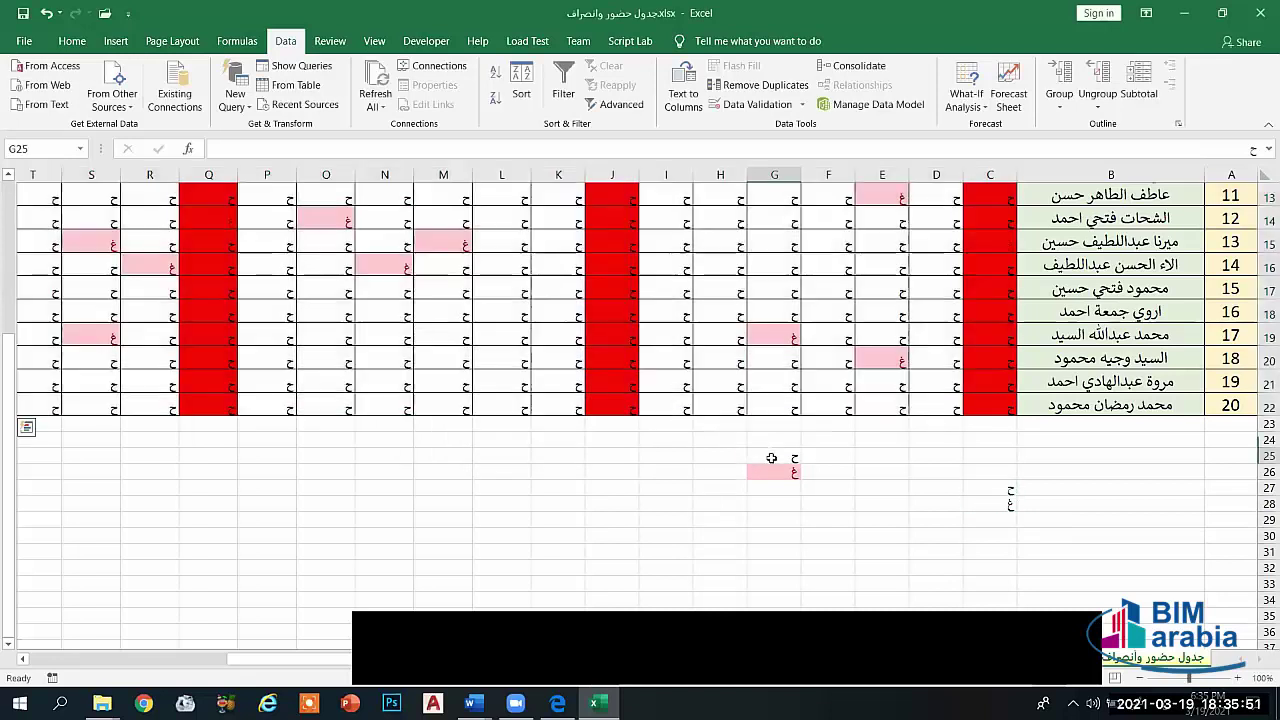
left_click_drag(771, 458, 771, 472)
key("Delete")
left_click(857, 485)
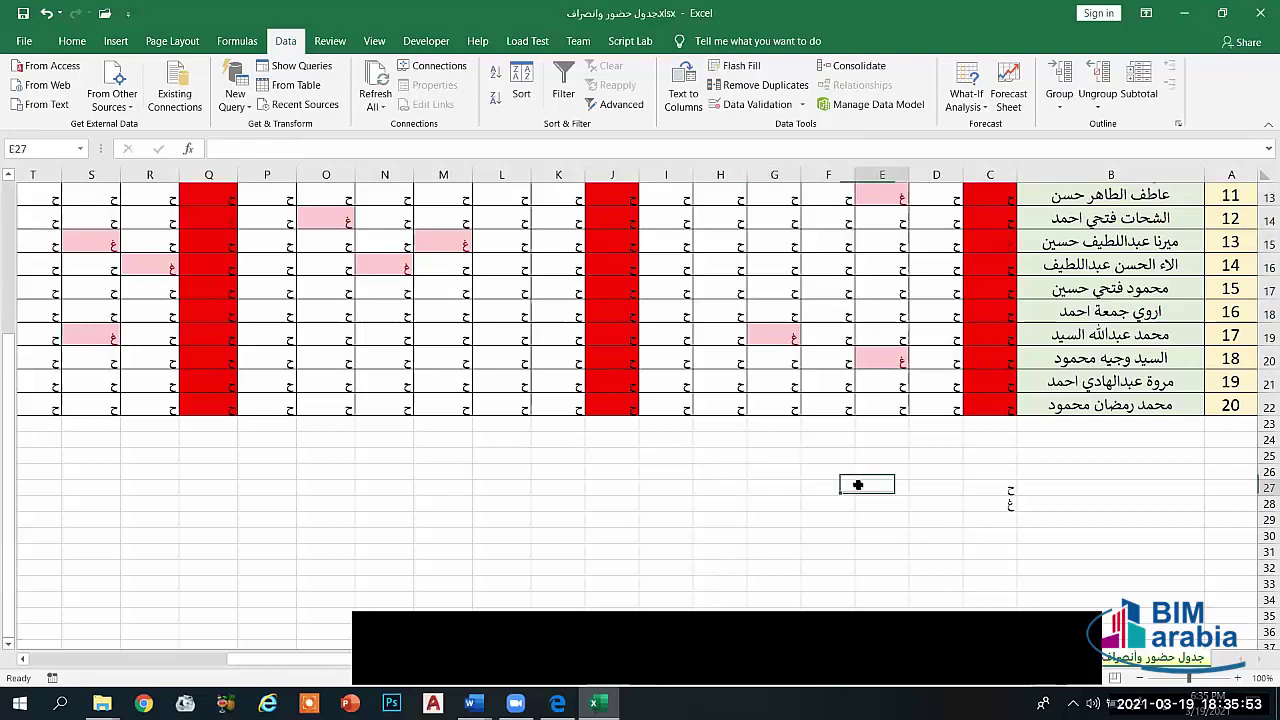
left_click(856, 316)
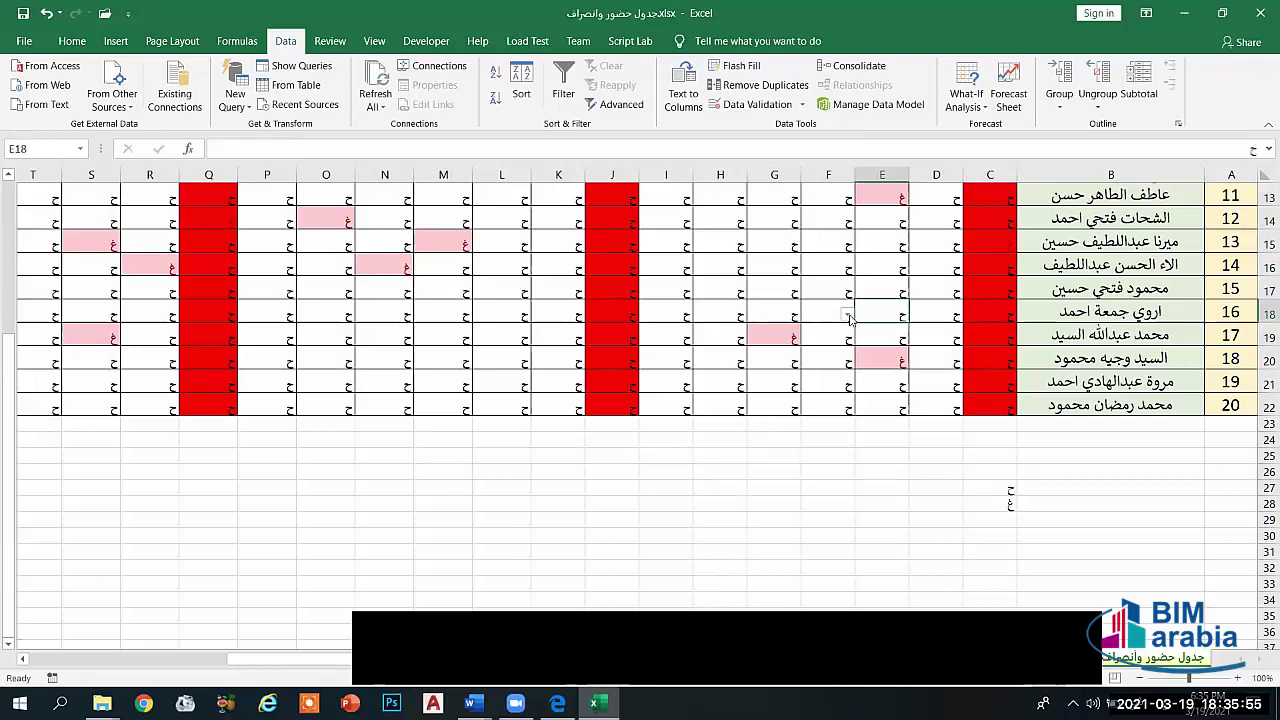
Choose غ from L19's dropdown to mark it absent in pink.
left_click(484, 344)
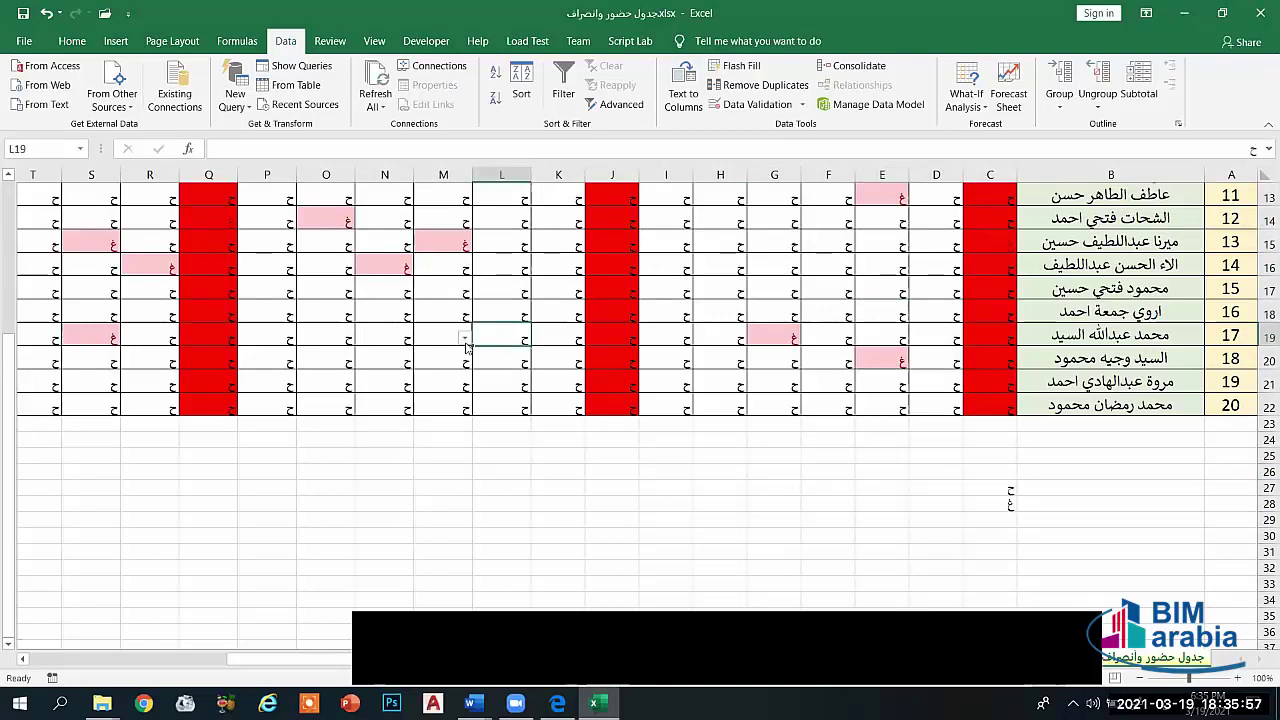
left_click(465, 339)
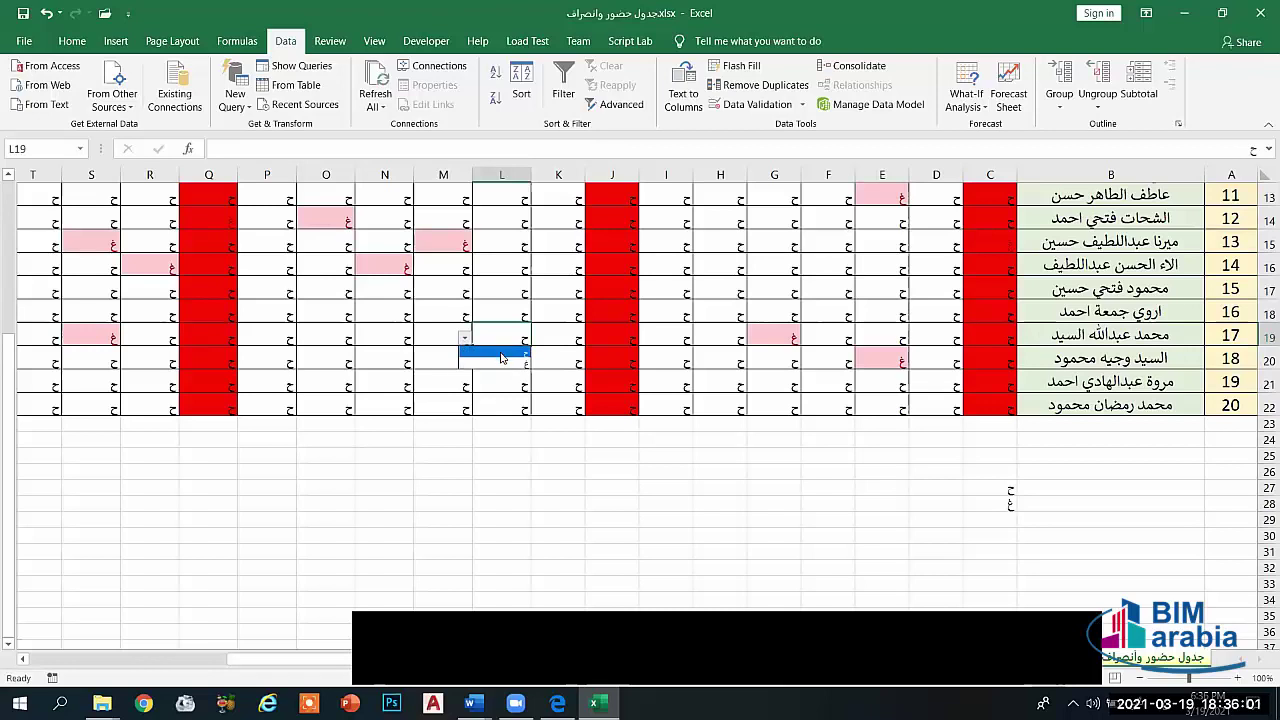
left_click(501, 363)
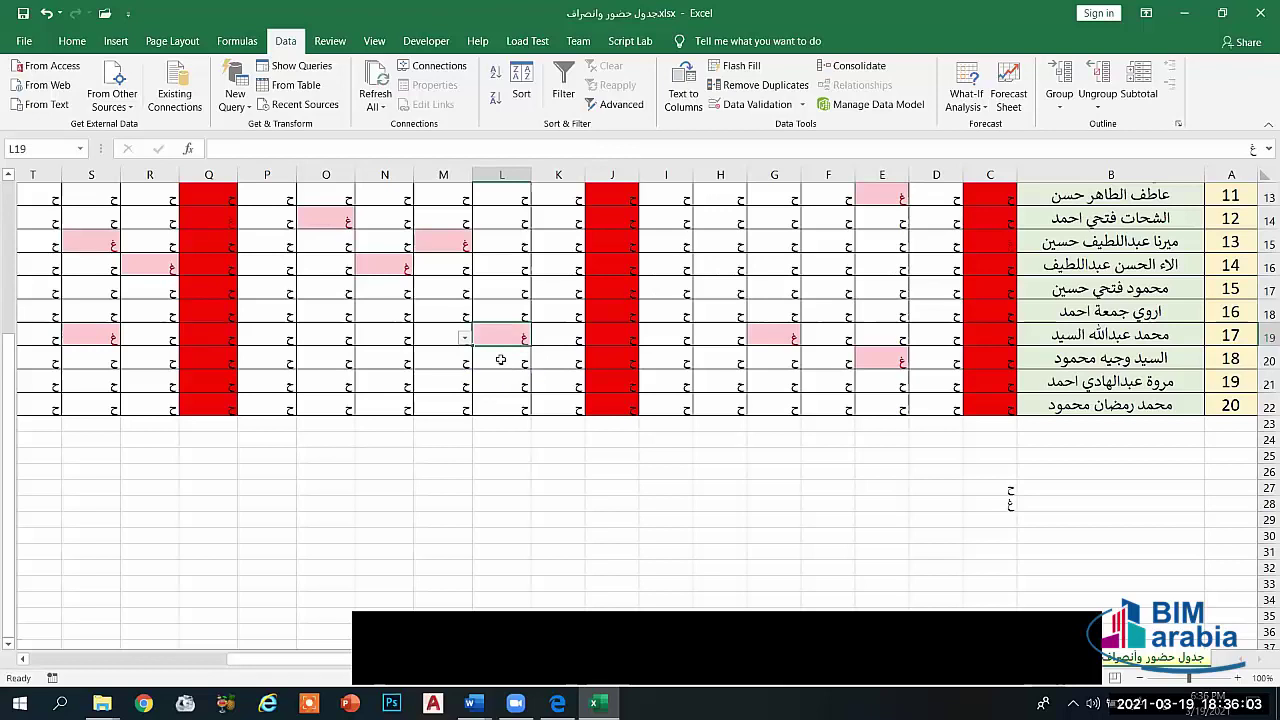
left_click(501, 360)
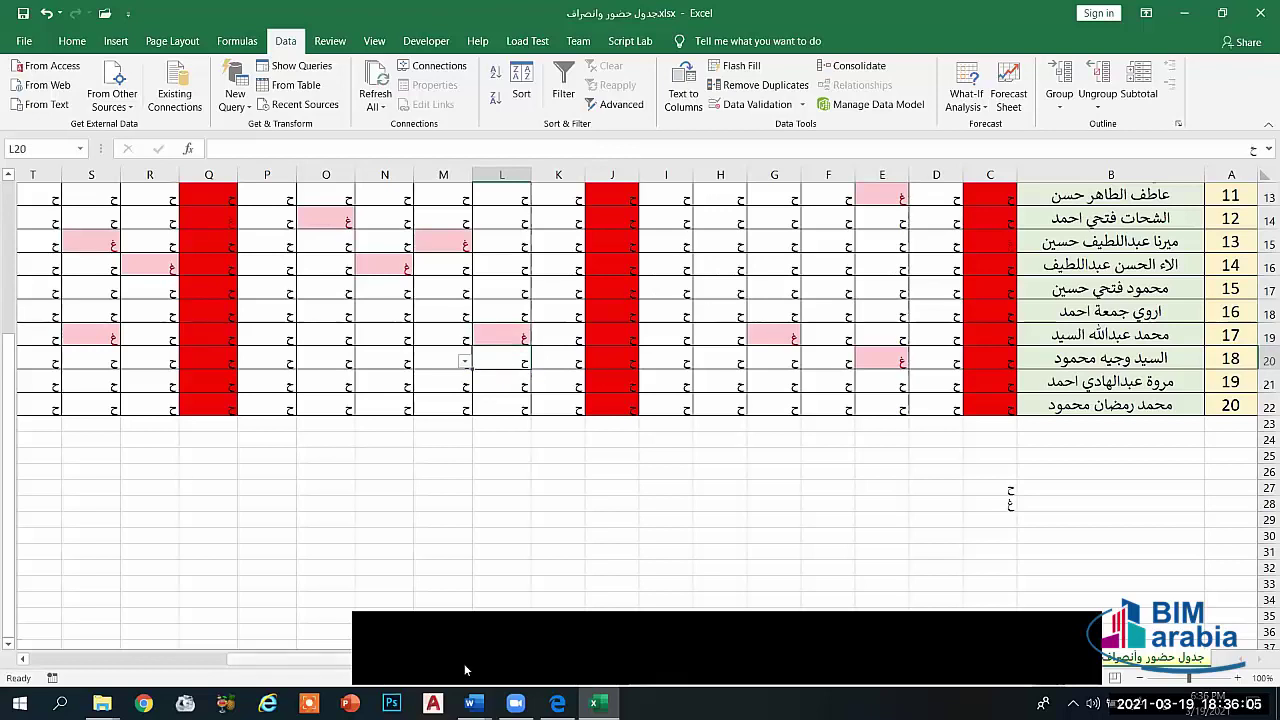
left_click_drag(8, 400, 8, 185)
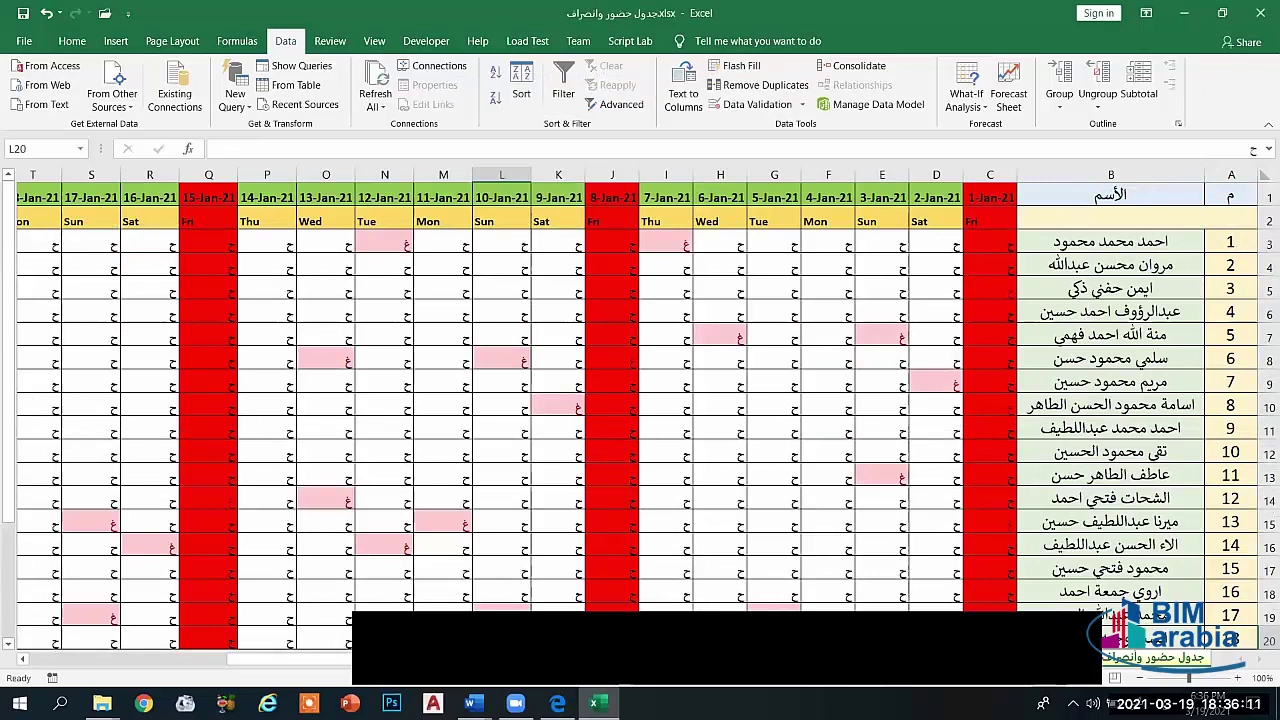
left_click(774, 408)
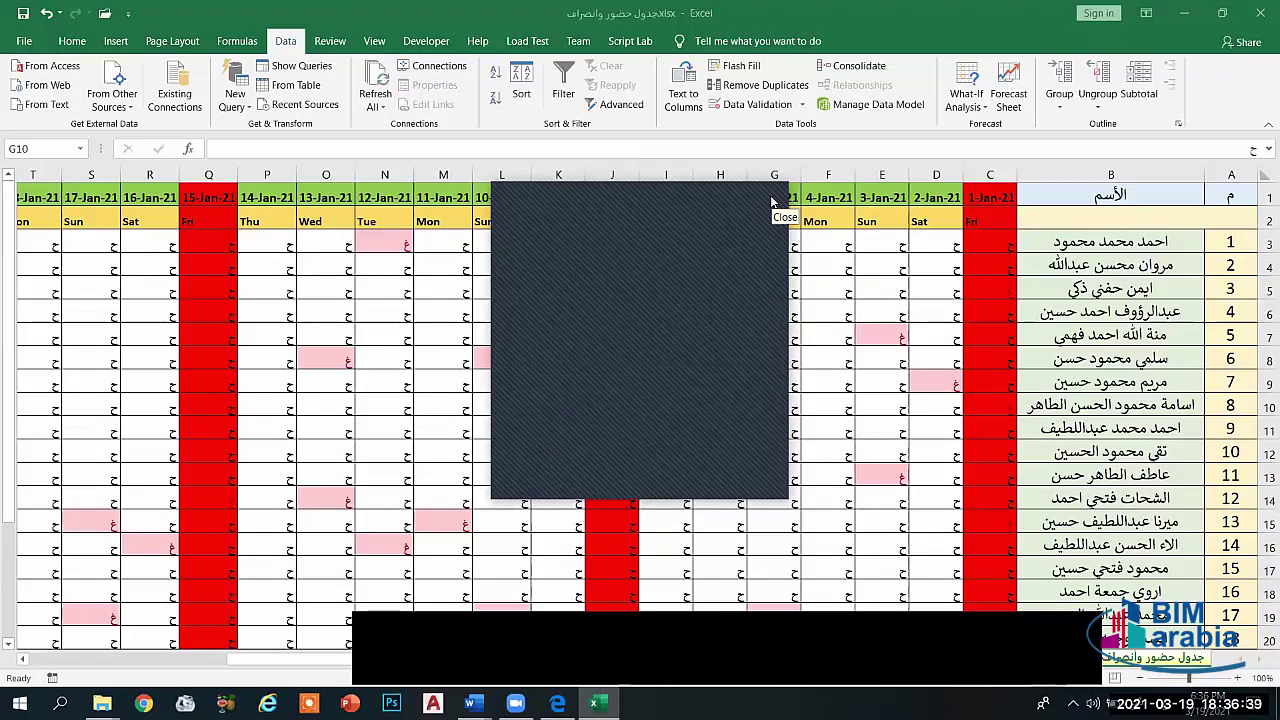
Cancel the accidental move of C3 onto C8, then select C3 through AG22.
left_click(773, 203)
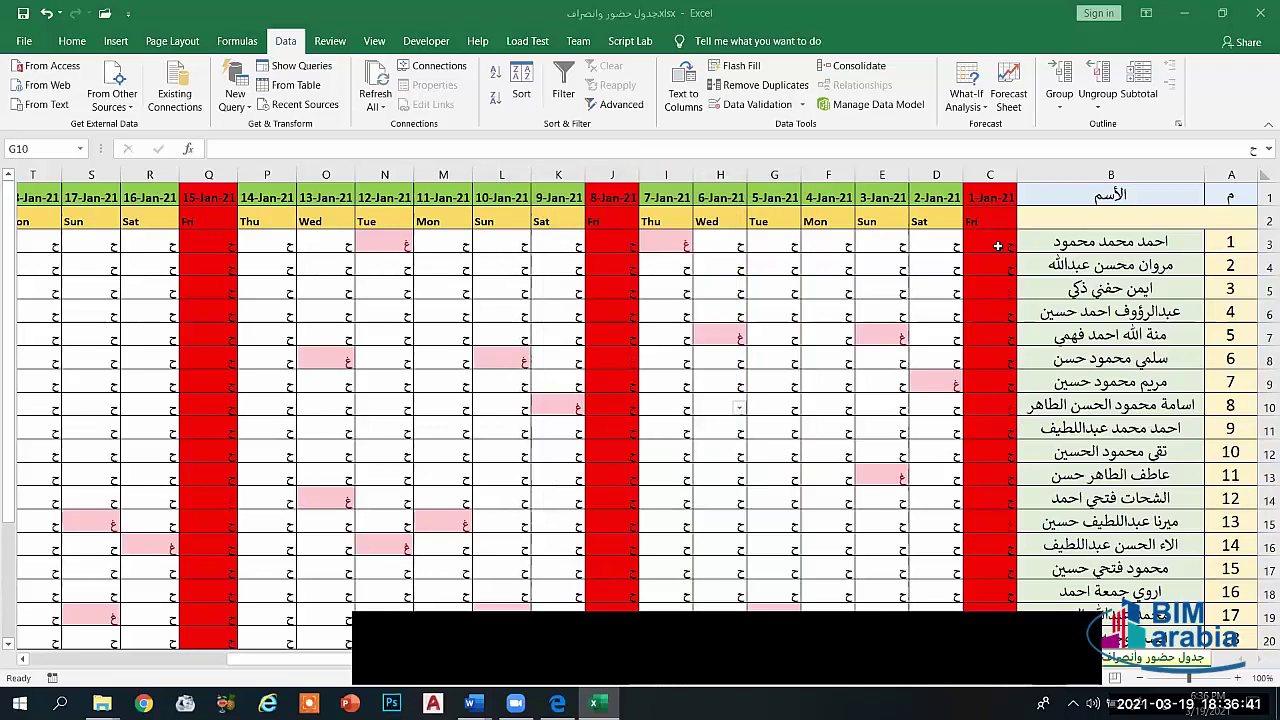
left_click(997, 245)
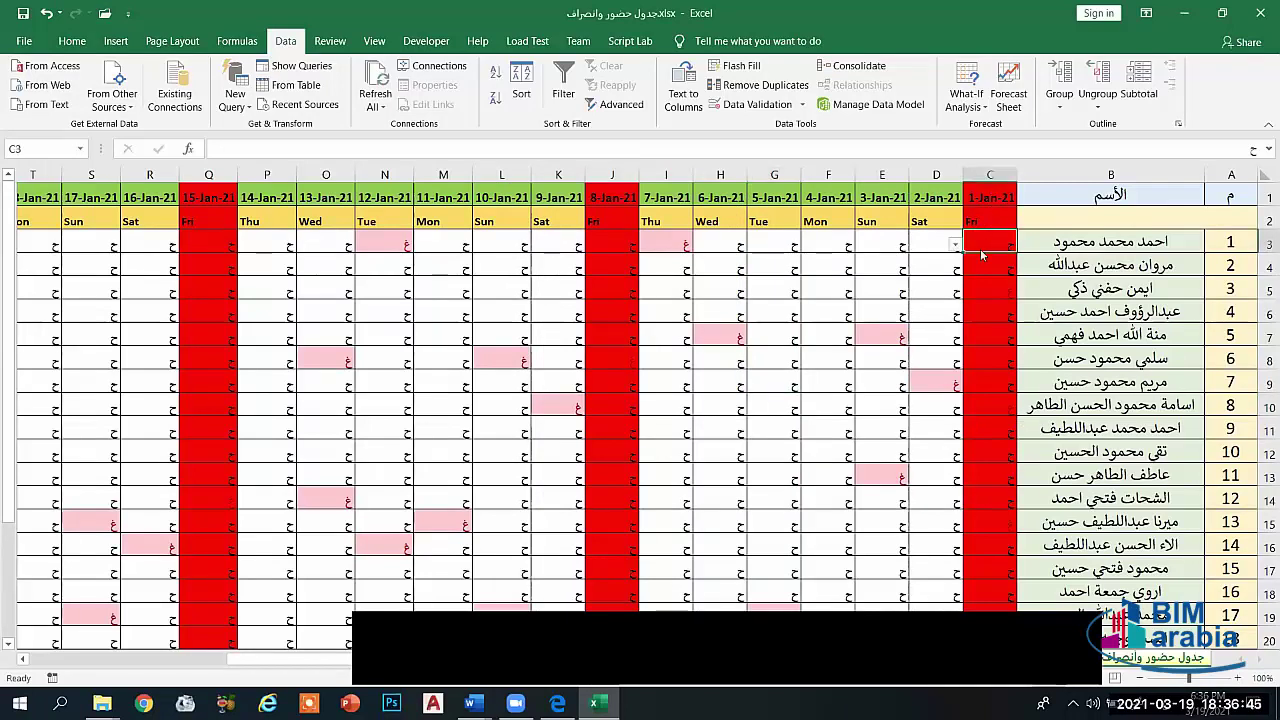
left_click_drag(981, 255, 980, 358)
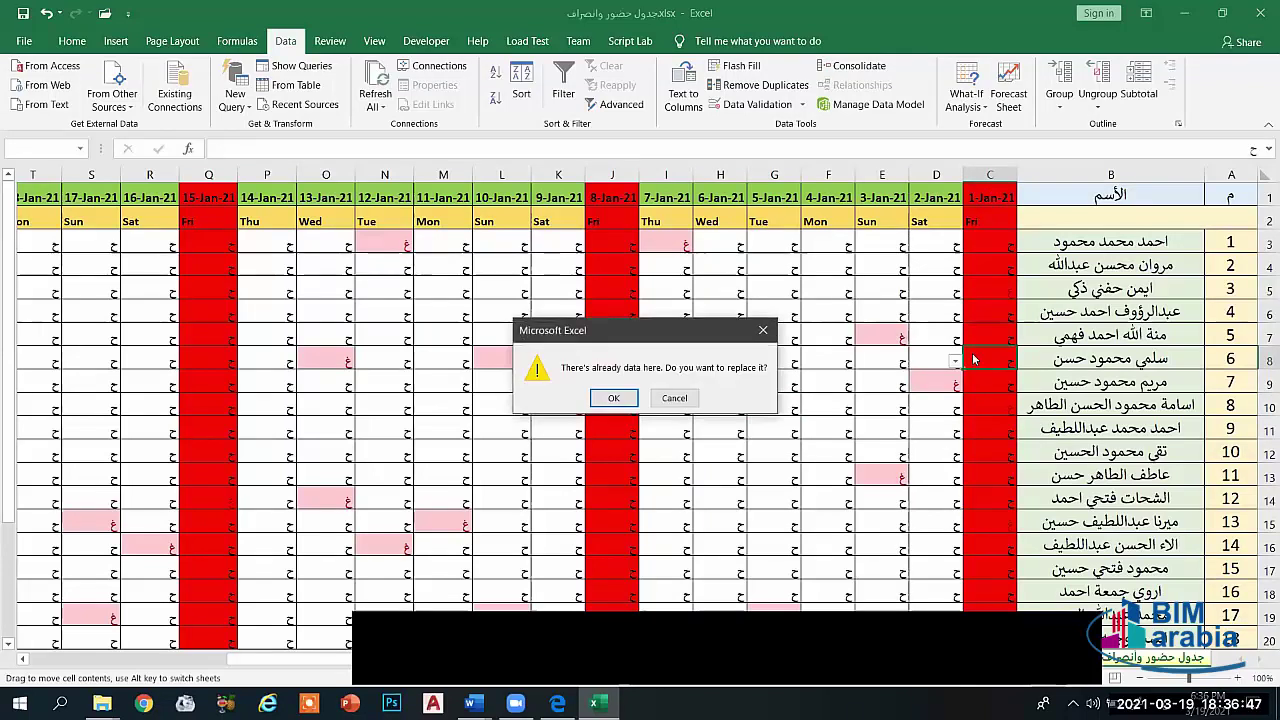
left_click(764, 329)
left_click(828, 312)
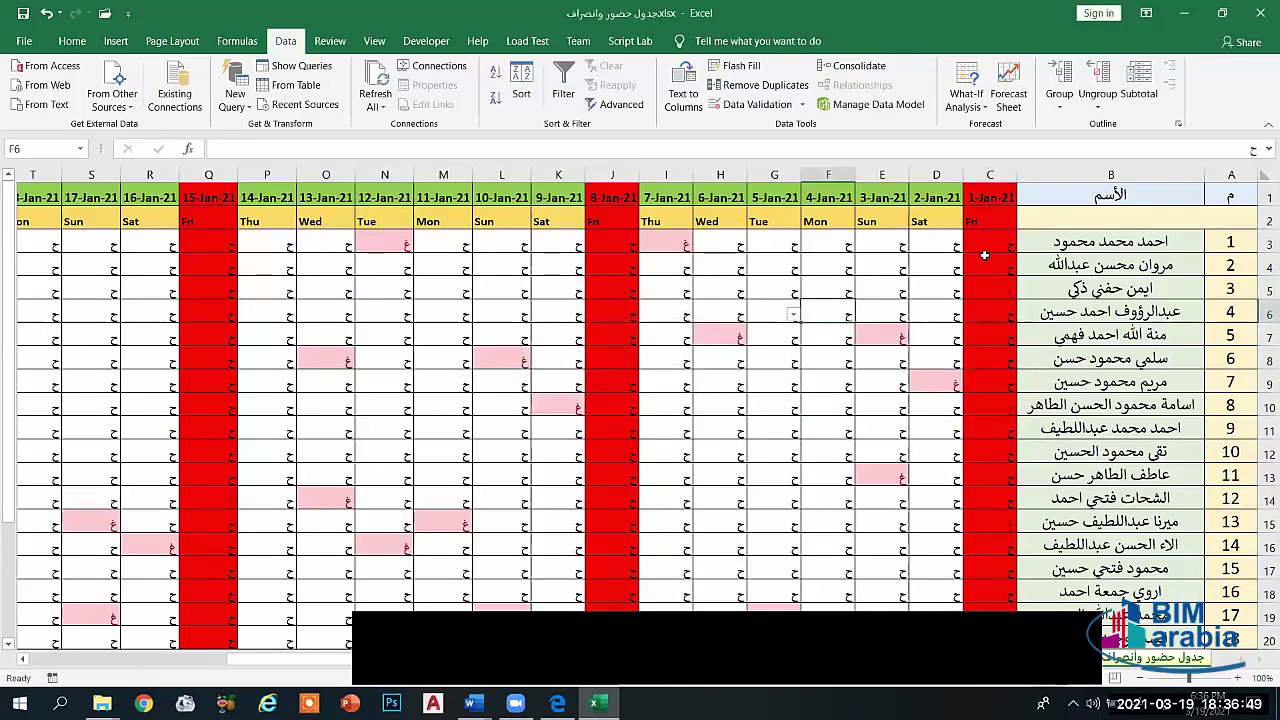
left_click_drag(984, 255, 697, 575)
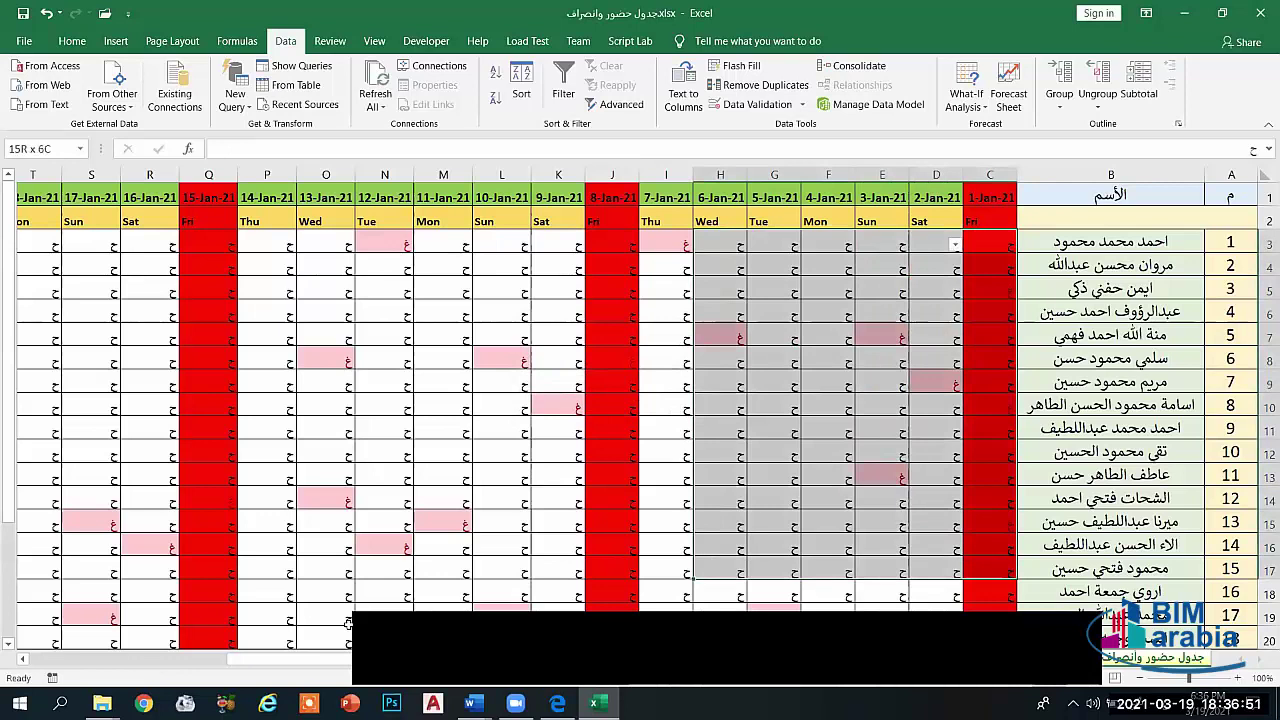
left_click_drag(348, 622, 6, 621)
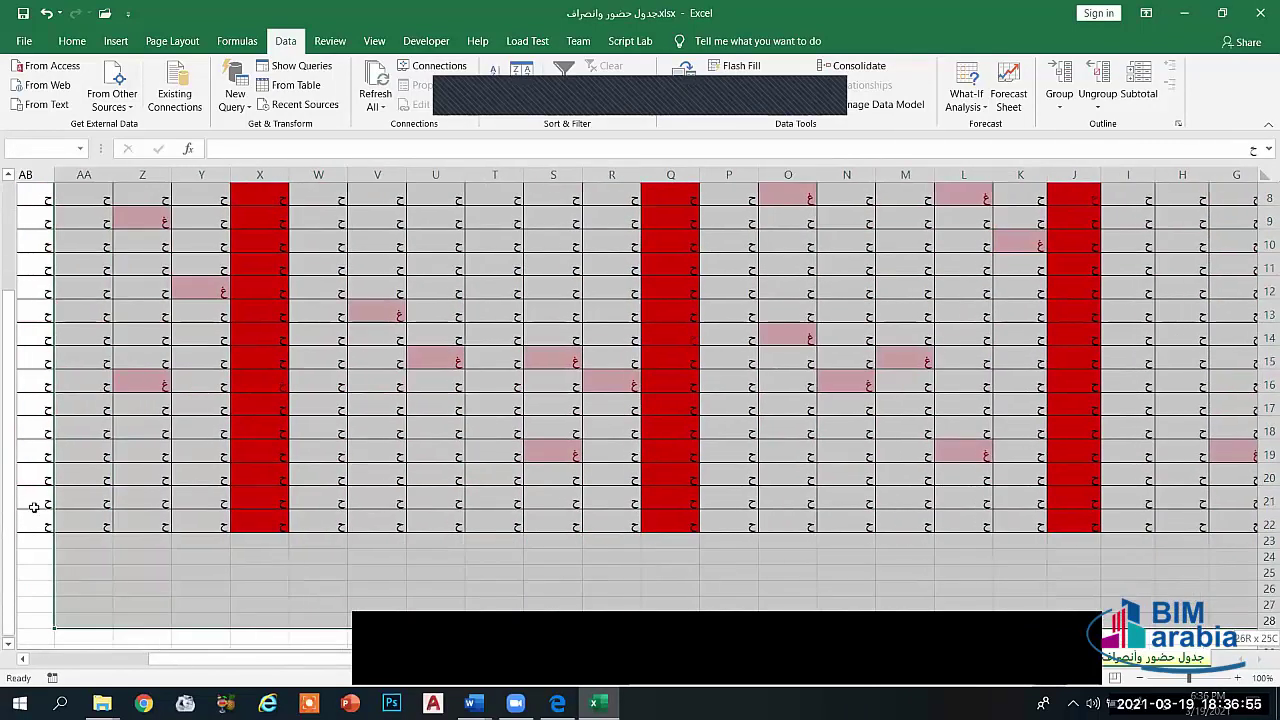
left_click_drag(6, 621, 225, 514)
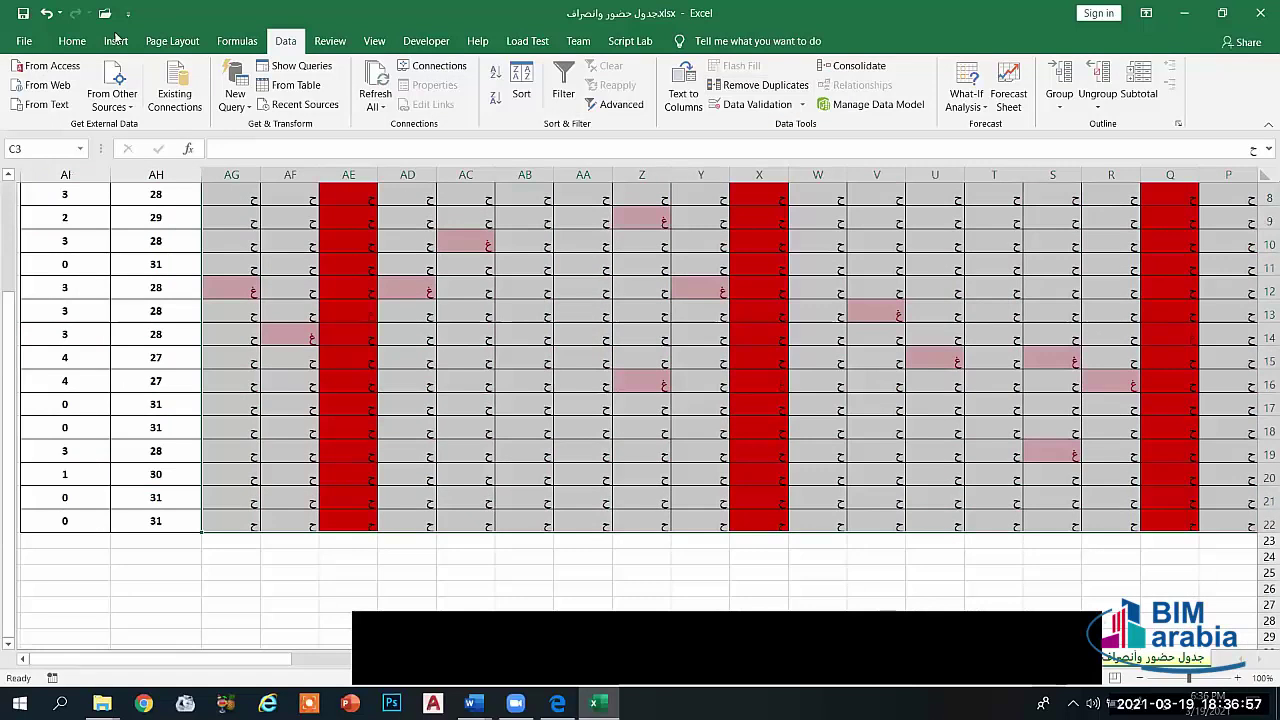
Open Conditional Formatting on the Home ribbon and show the Highlight Cells Rules submenu.
scroll(678, 40, "up", 4)
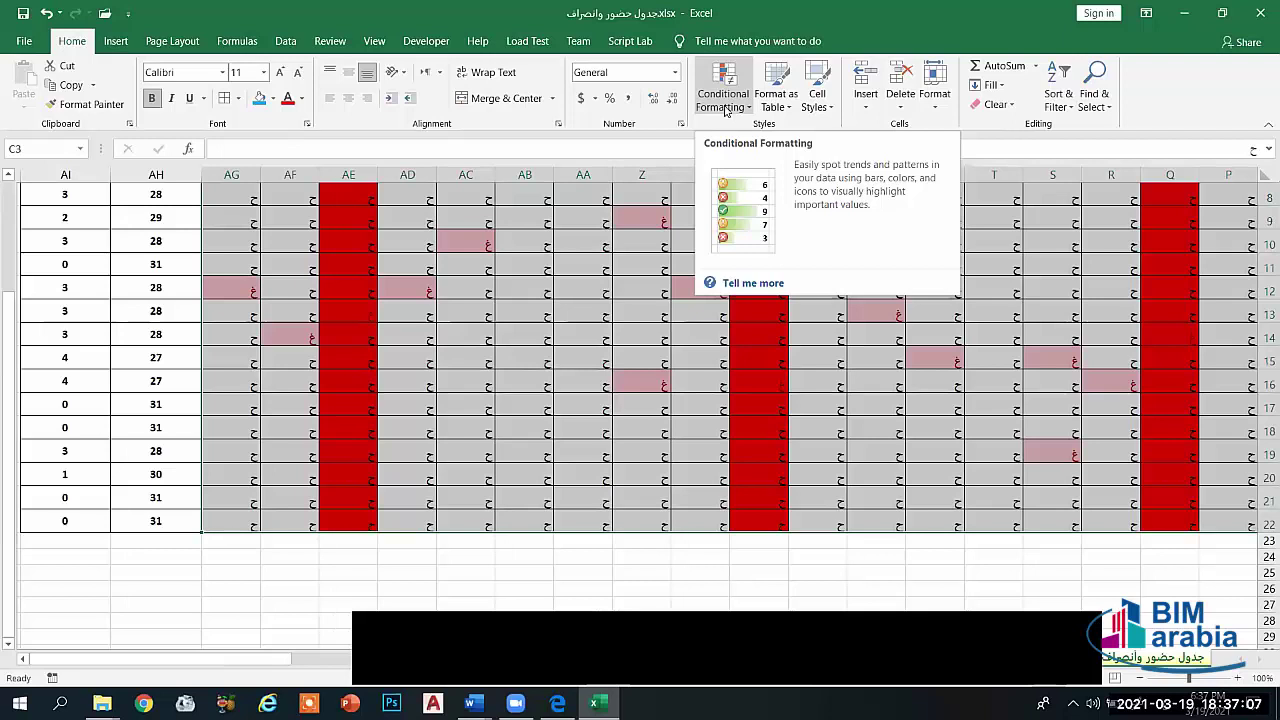
left_click(726, 111)
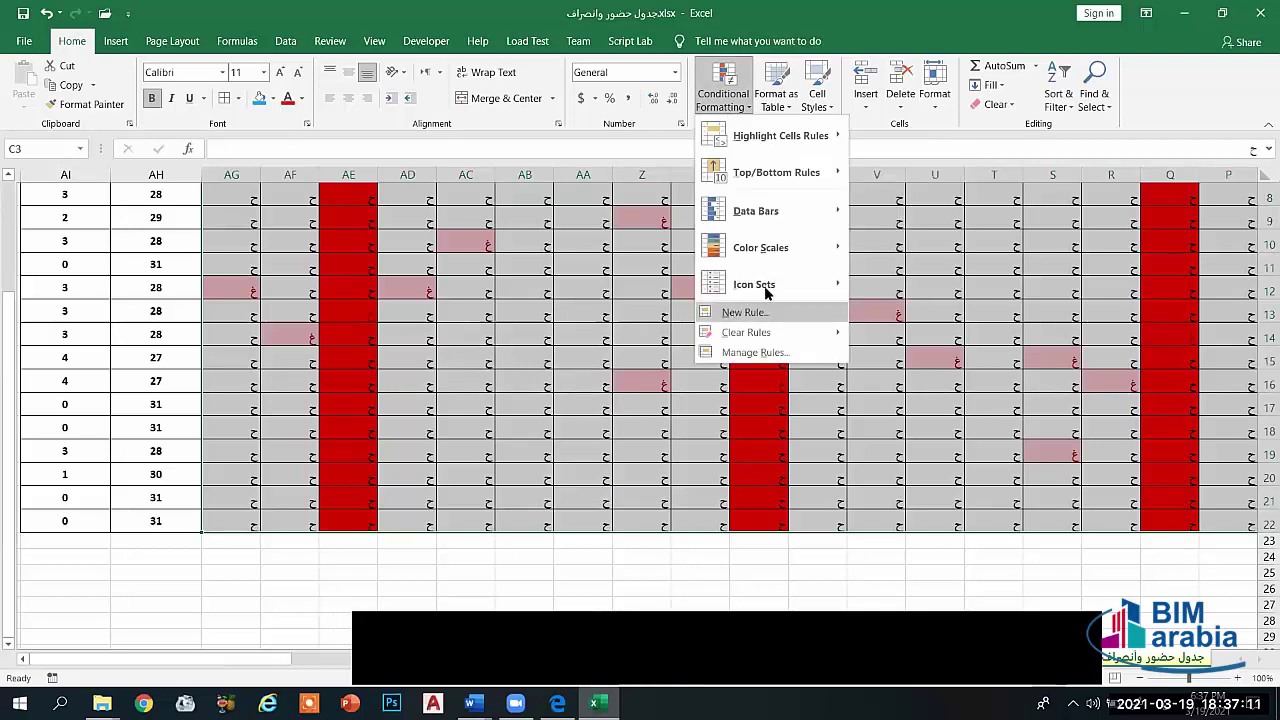
mouse_move(742, 138)
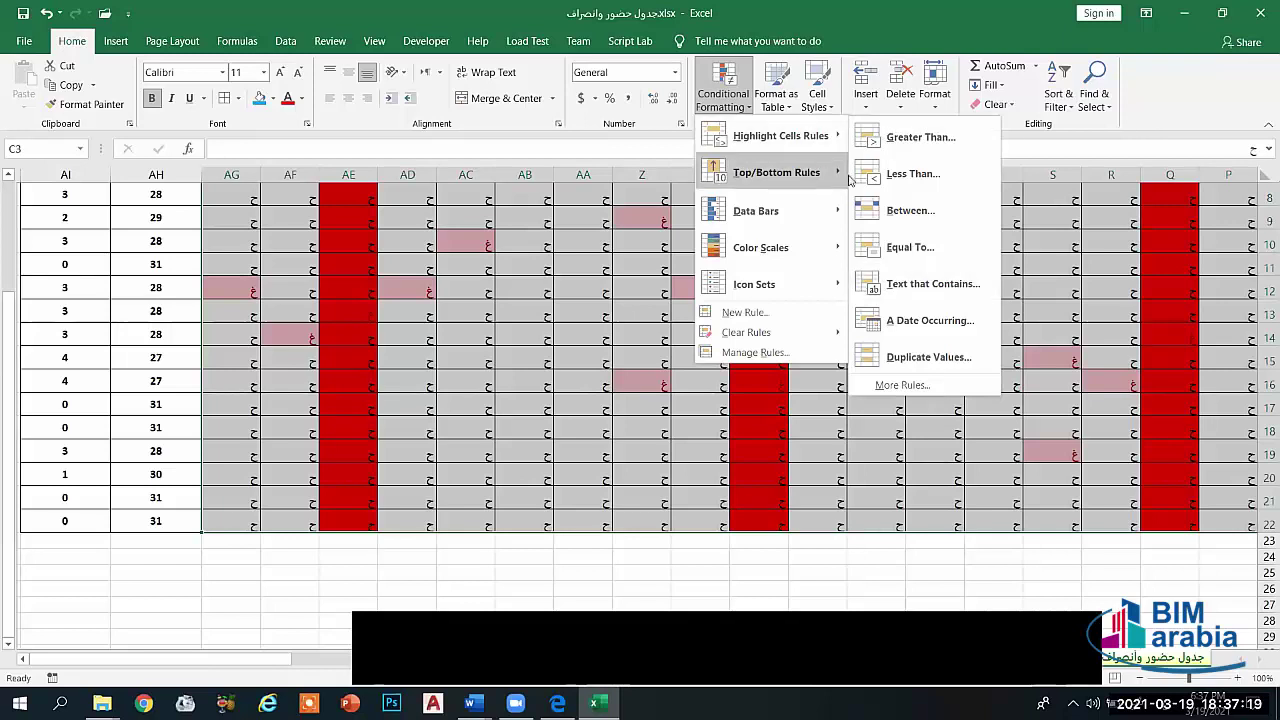
mouse_move(845, 176)
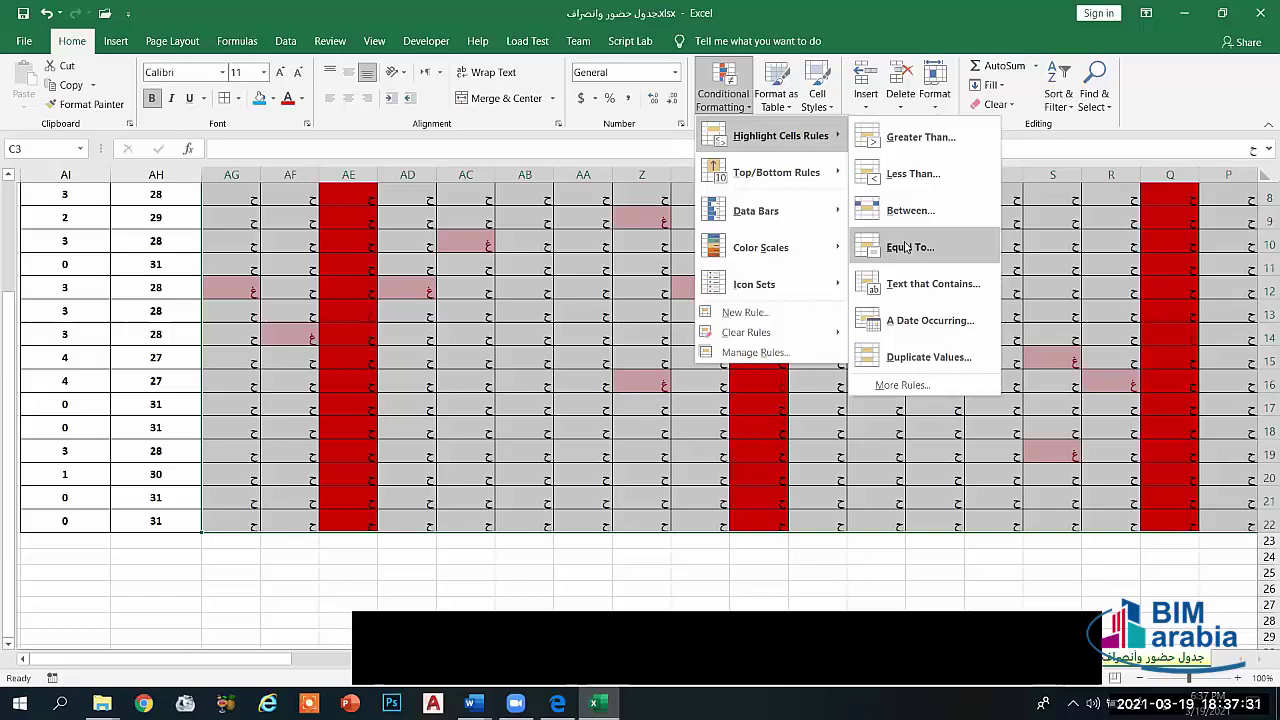
left_click(906, 247)
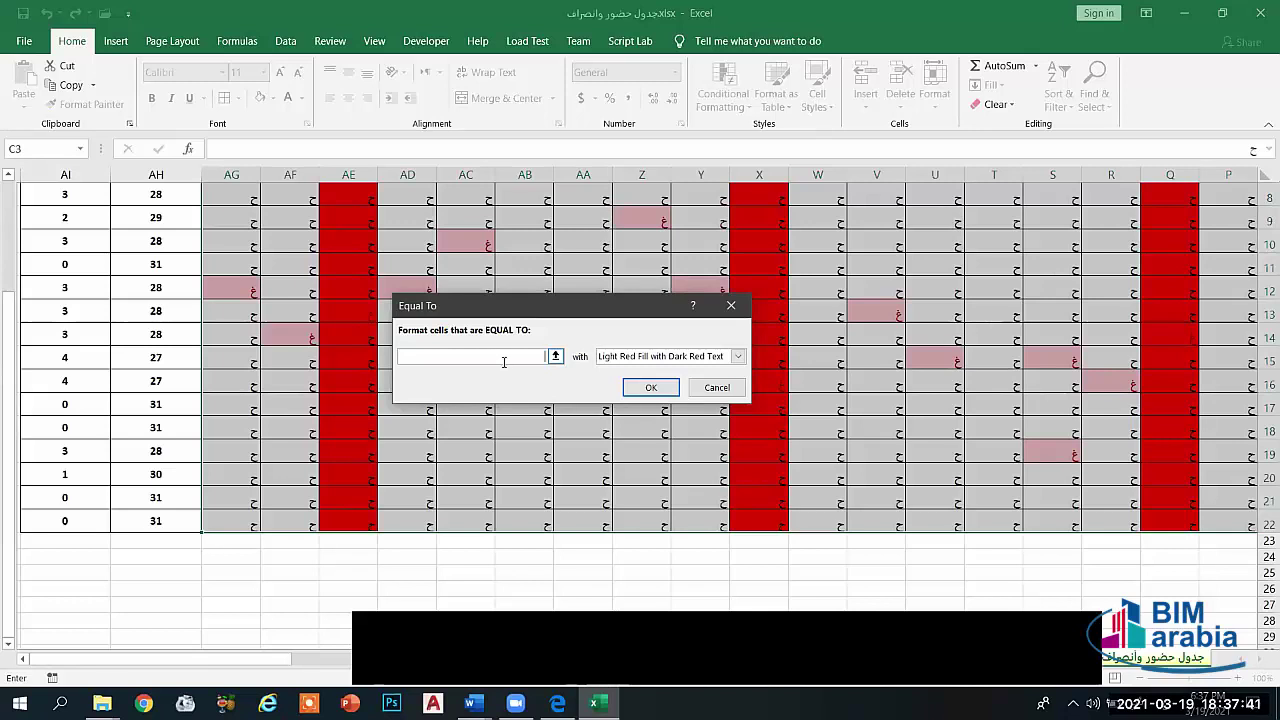
type("غ")
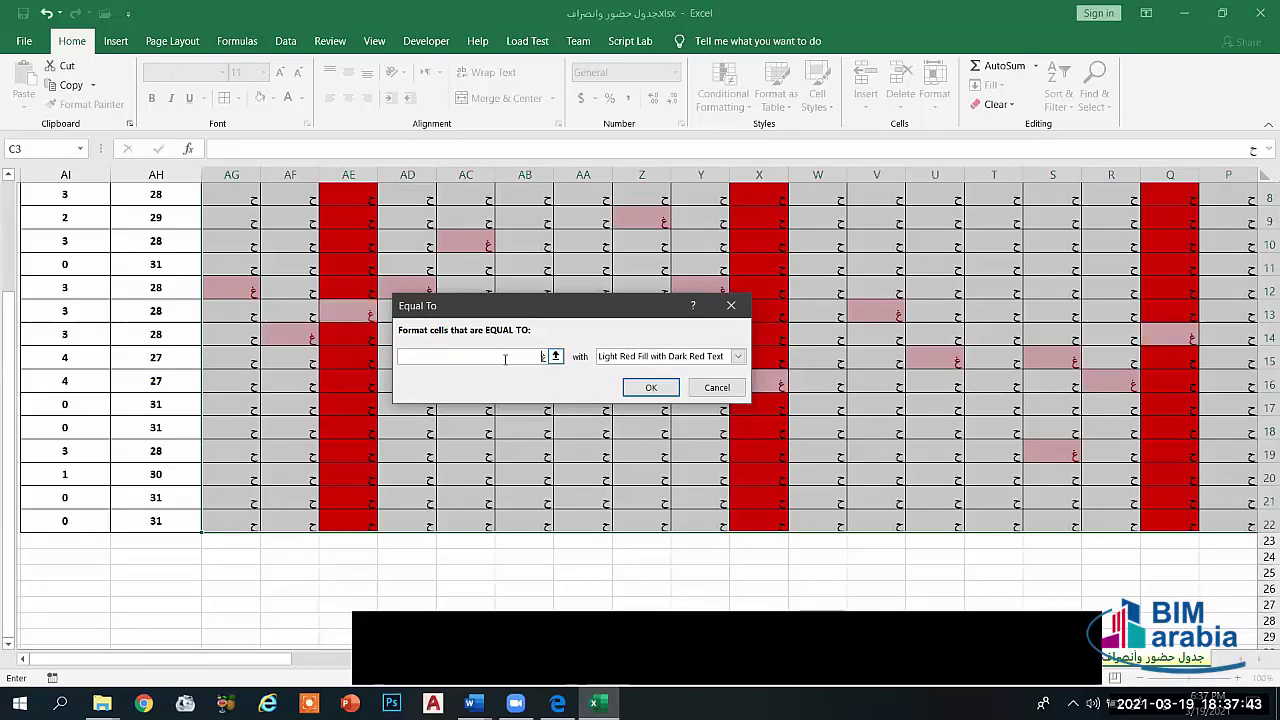
left_click(606, 357)
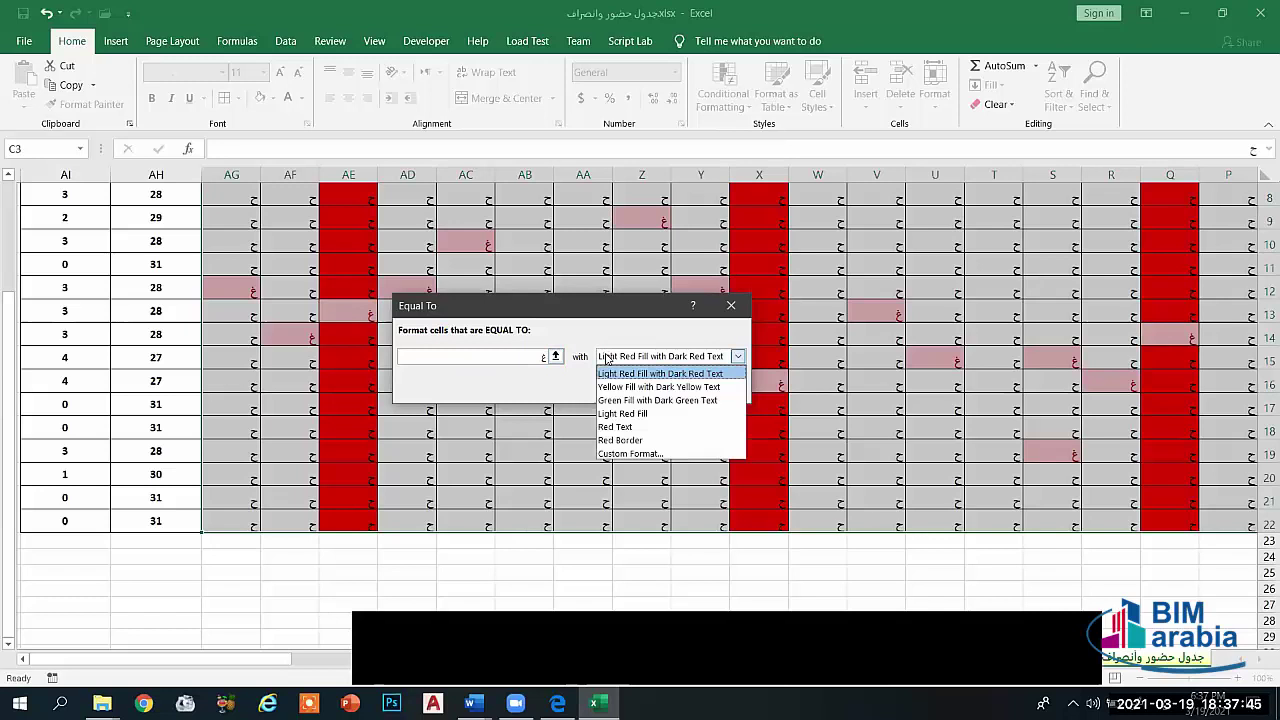
left_click(613, 400)
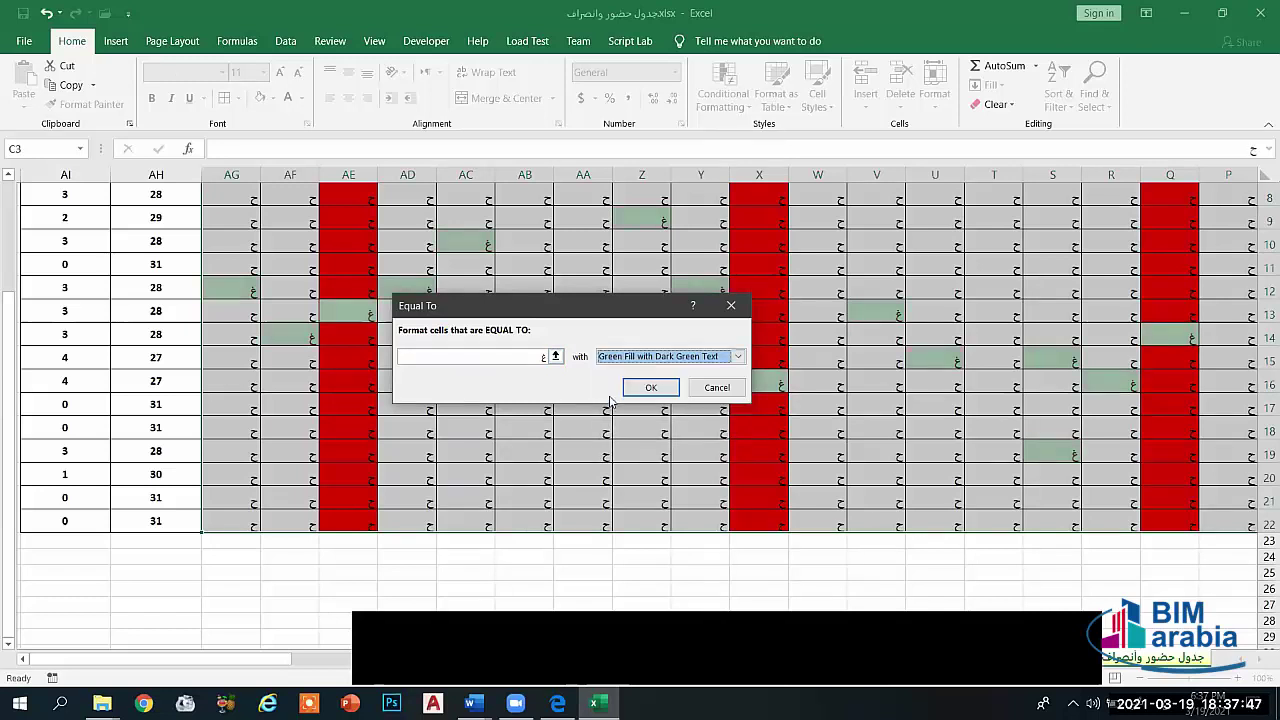
left_click(626, 358)
left_click(628, 384)
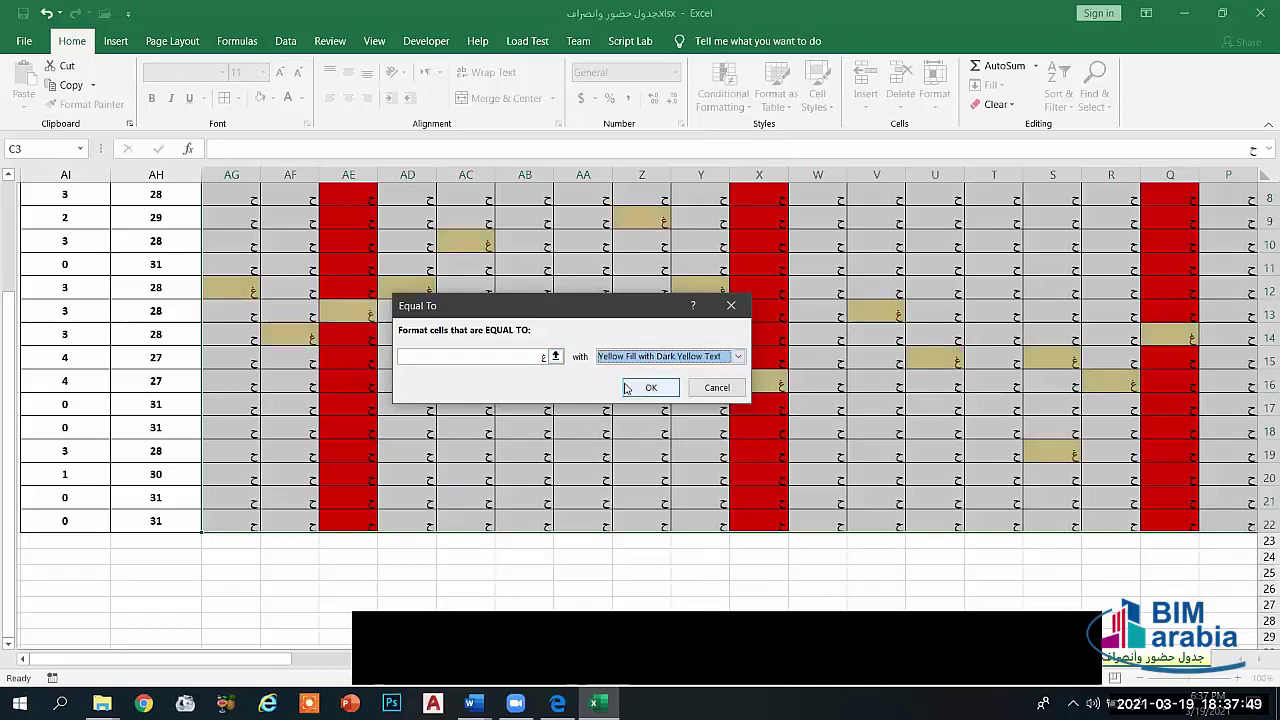
left_click(641, 356)
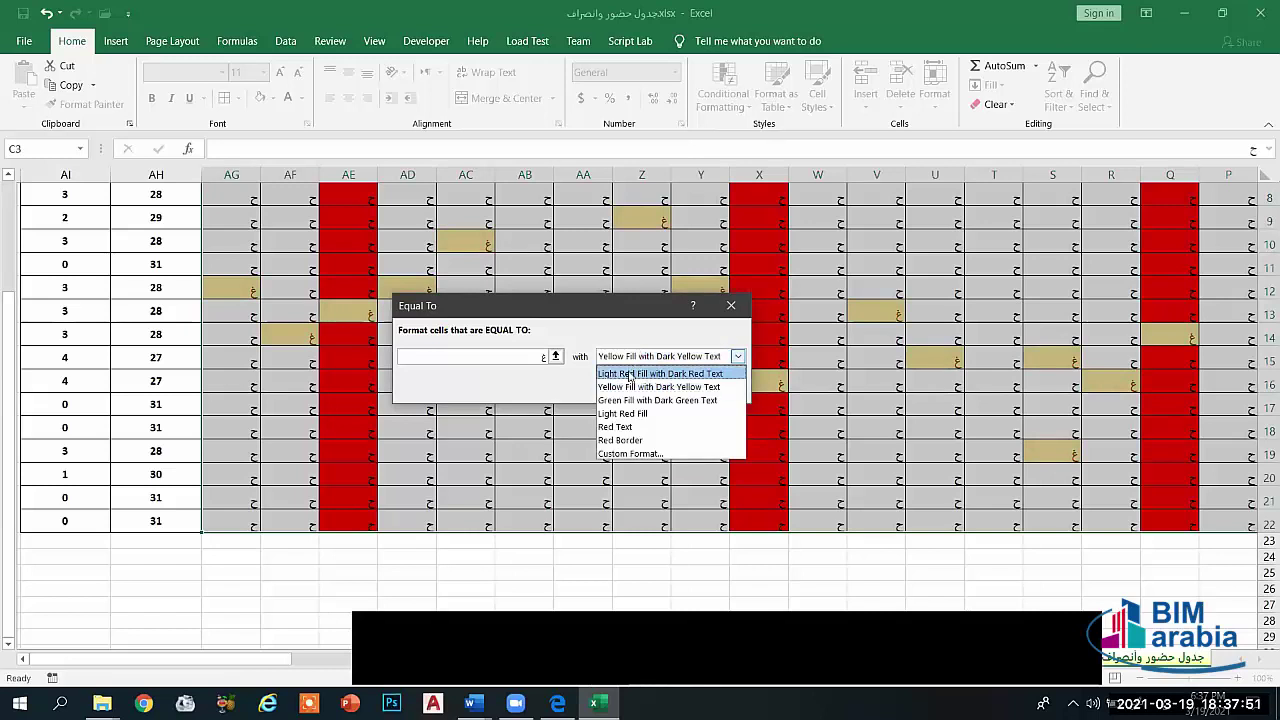
left_click(632, 368)
left_click(632, 362)
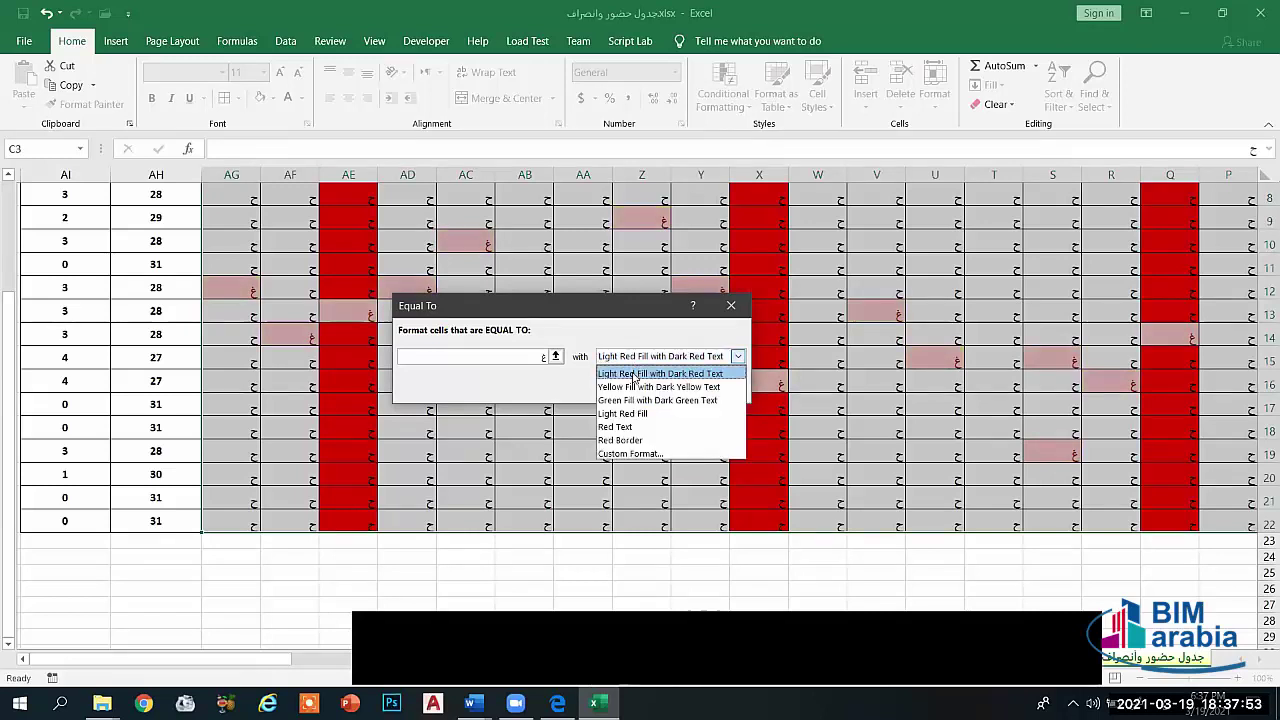
left_click(629, 455)
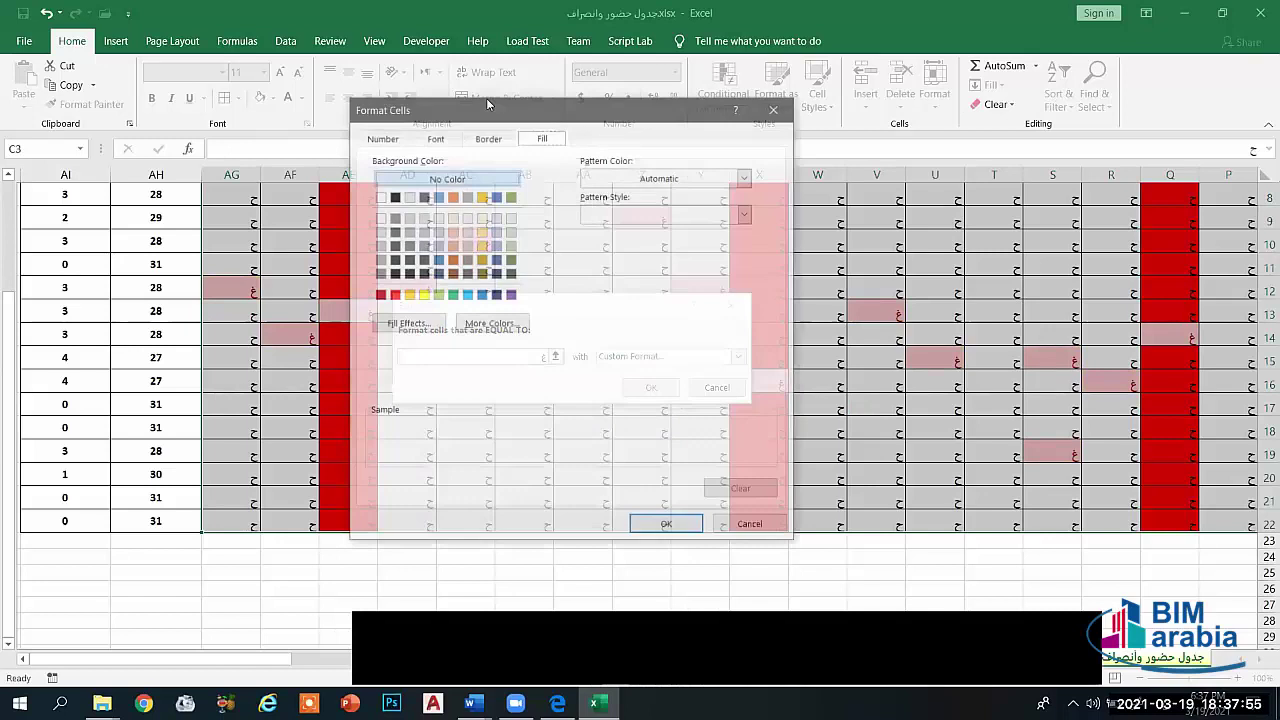
left_click(466, 260)
left_click(771, 523)
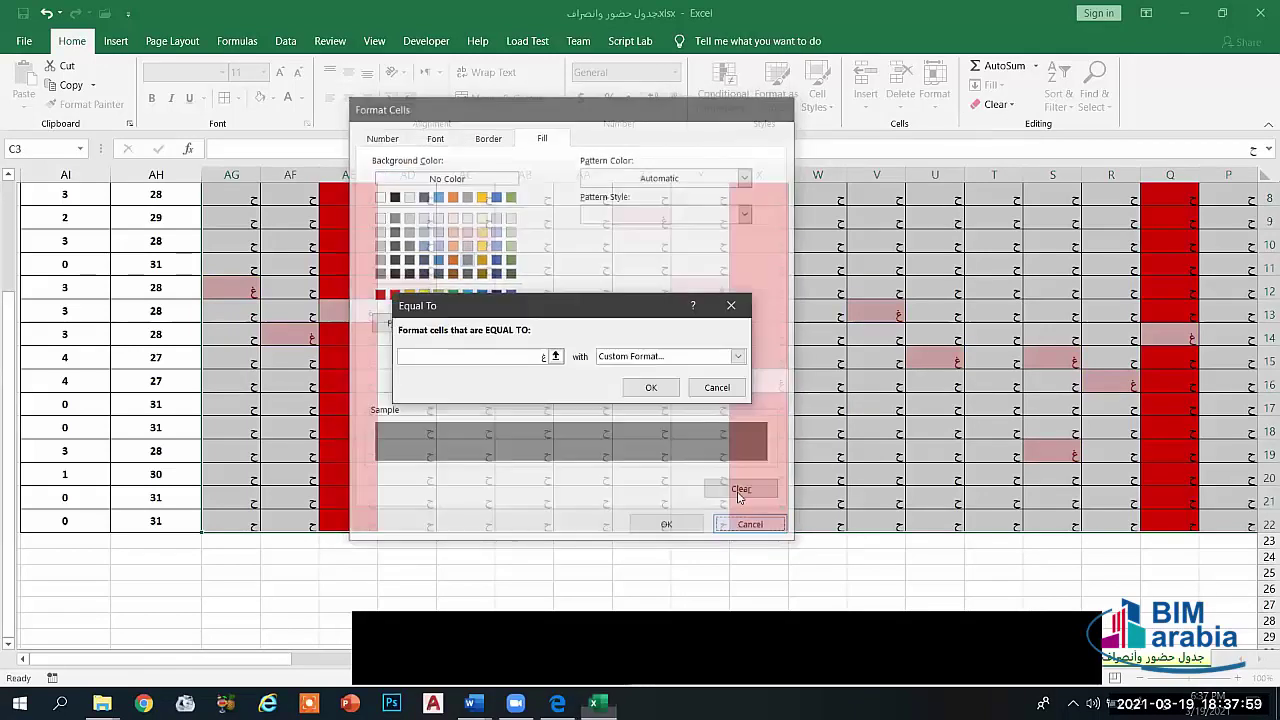
key("Return")
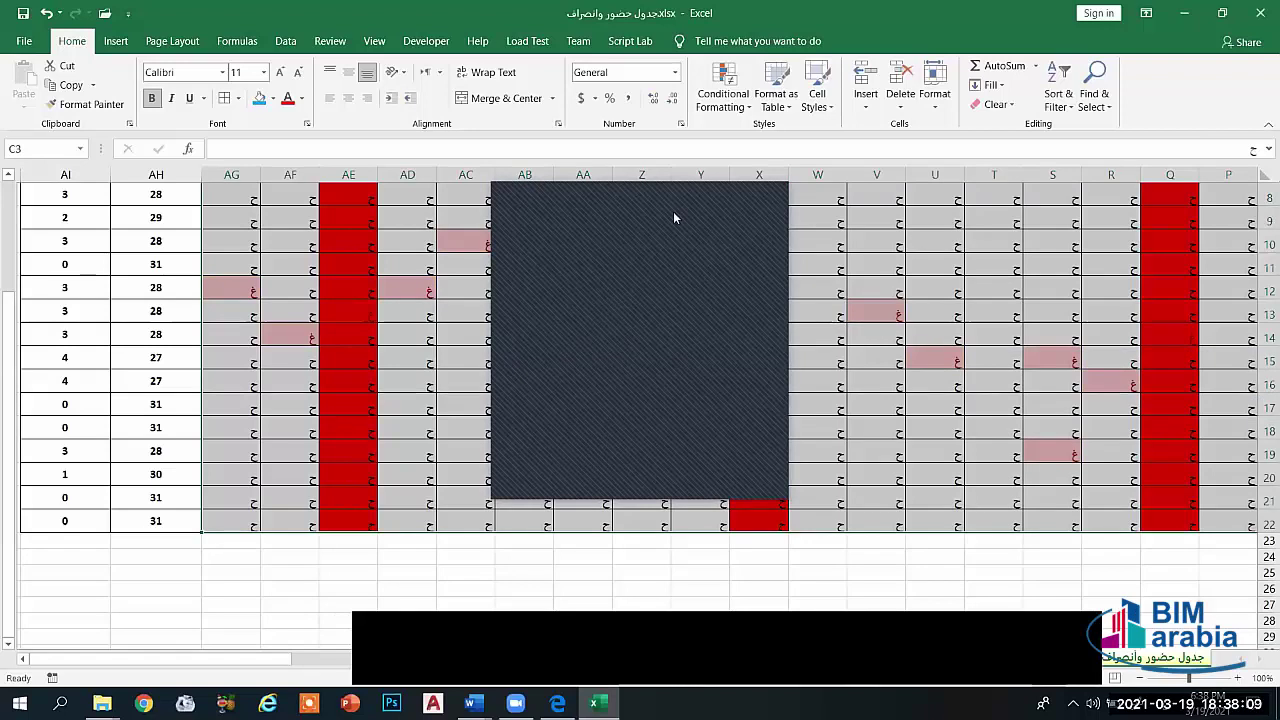
left_click(786, 200)
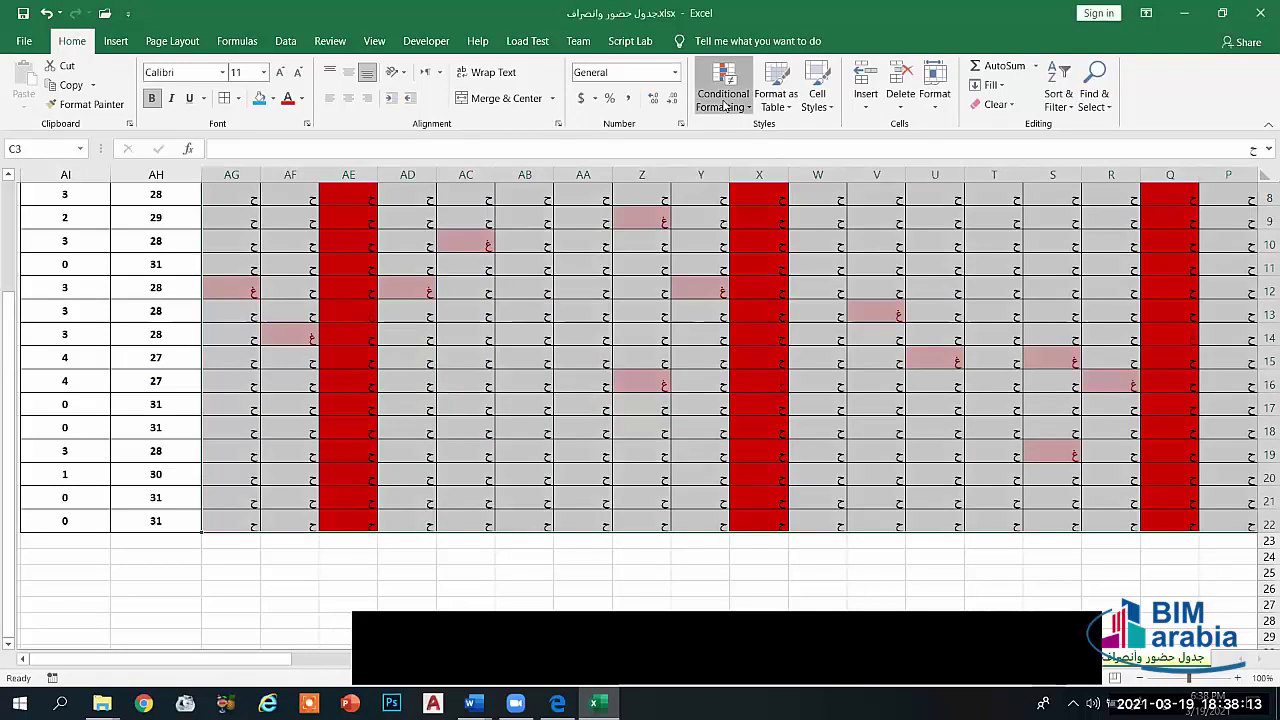
left_click(724, 102)
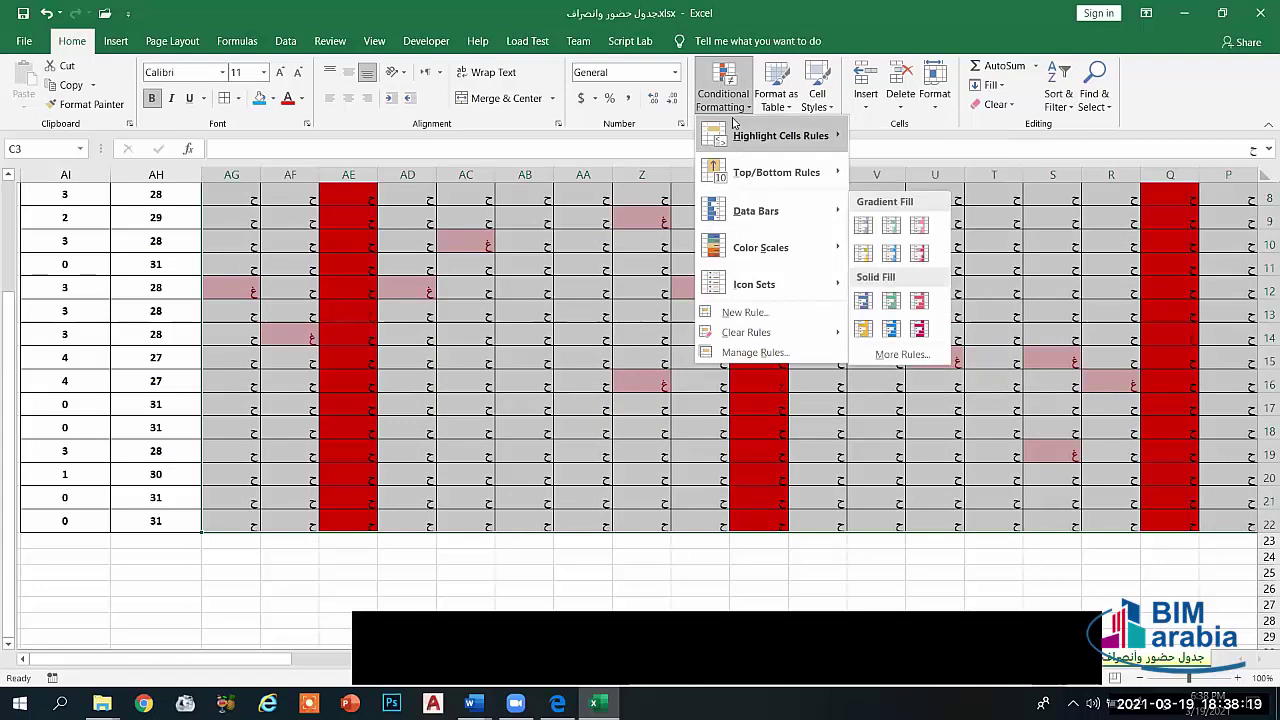
left_click(727, 106)
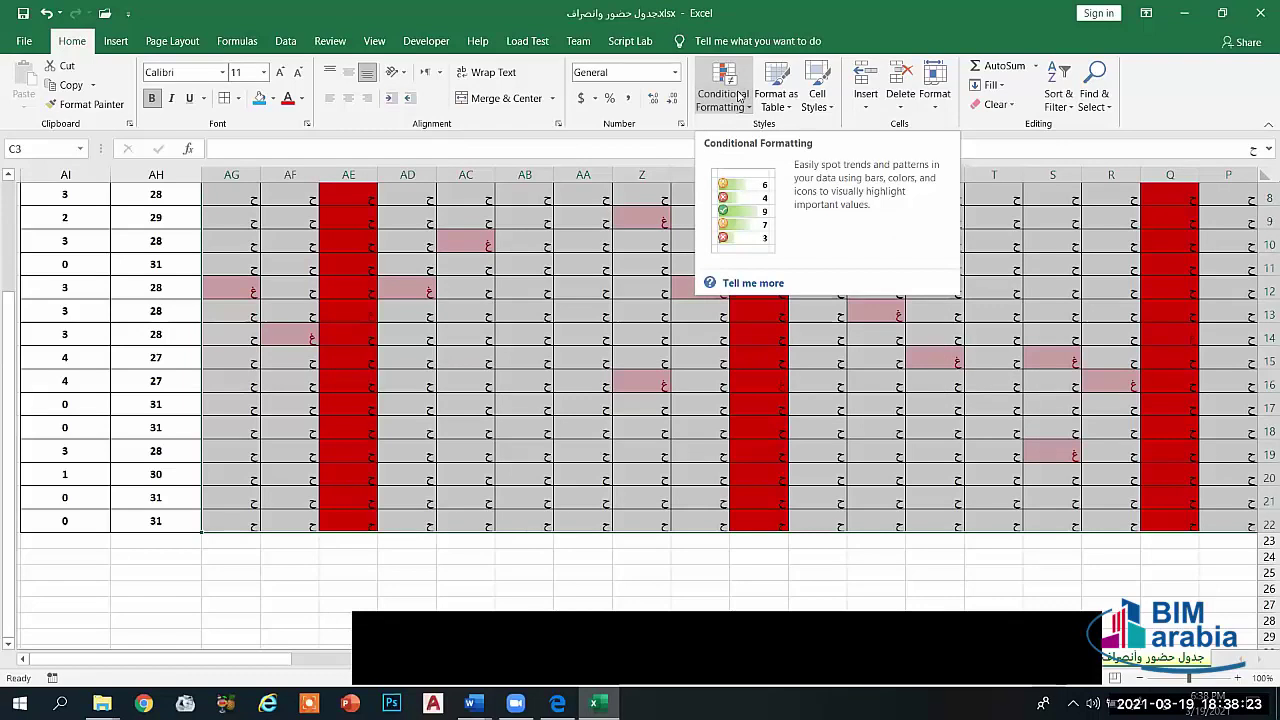
left_click(739, 96)
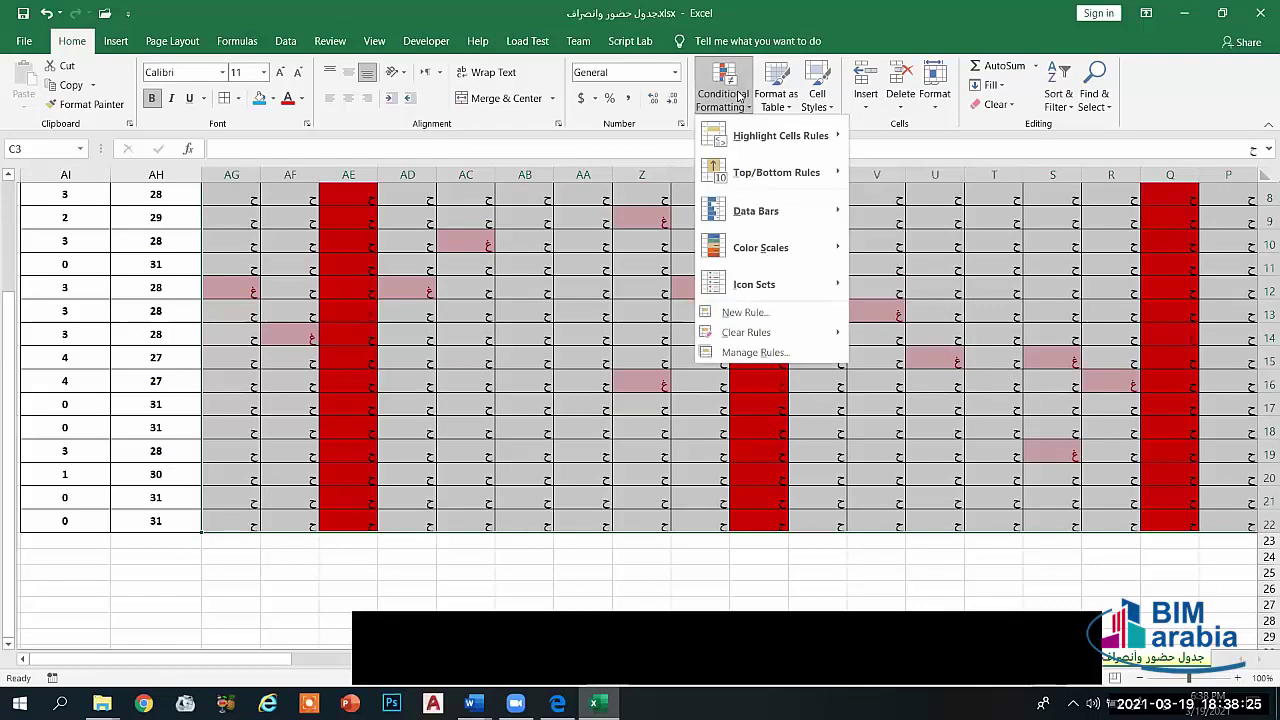
mouse_move(754, 284)
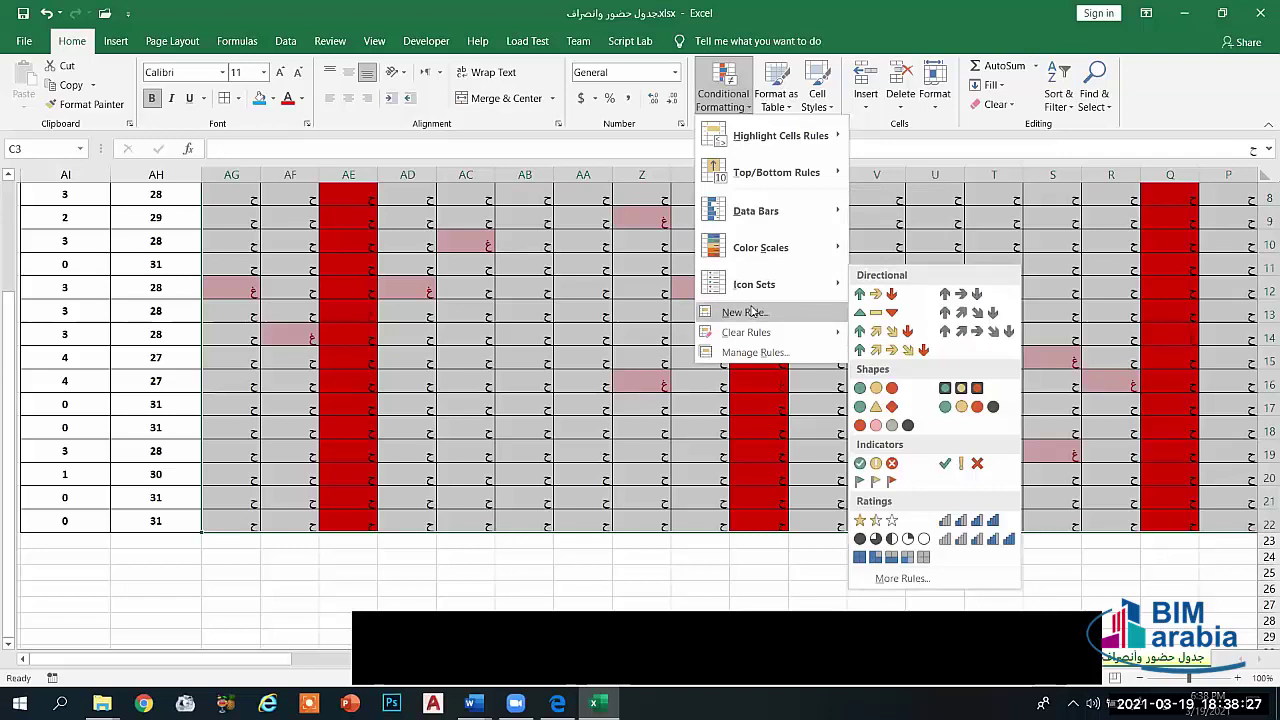
left_click(754, 313)
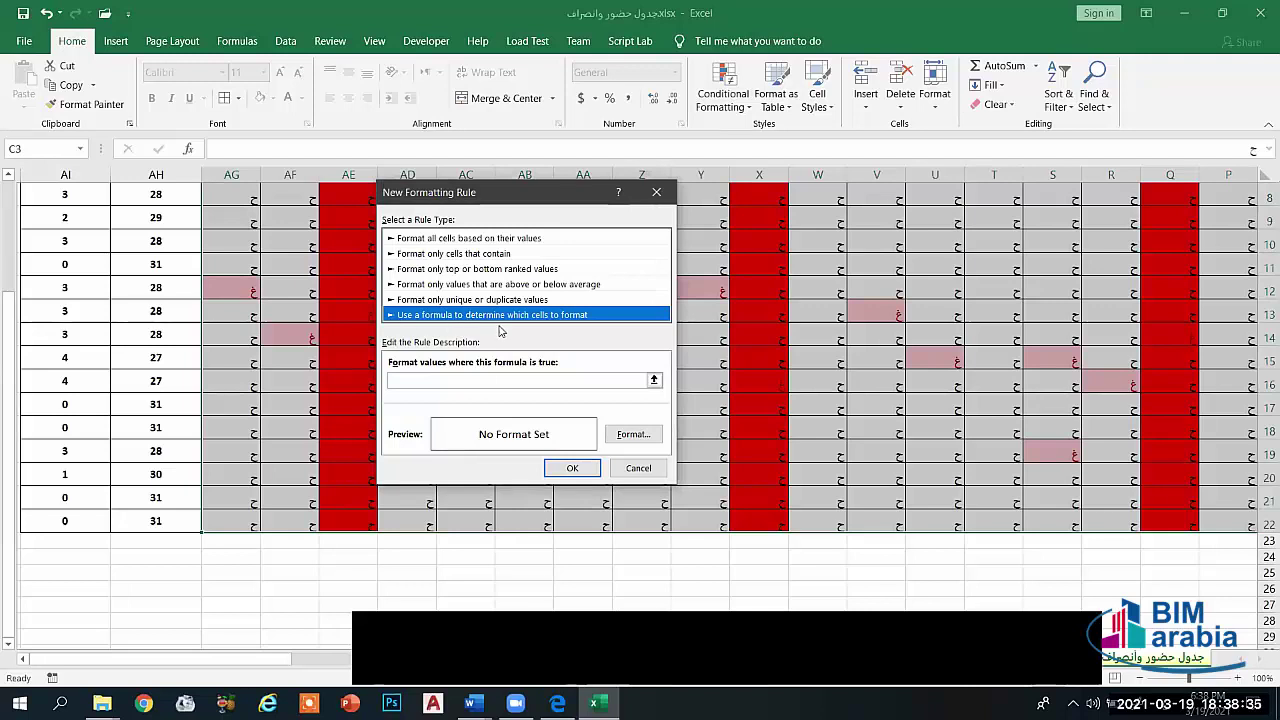
left_click(480, 379)
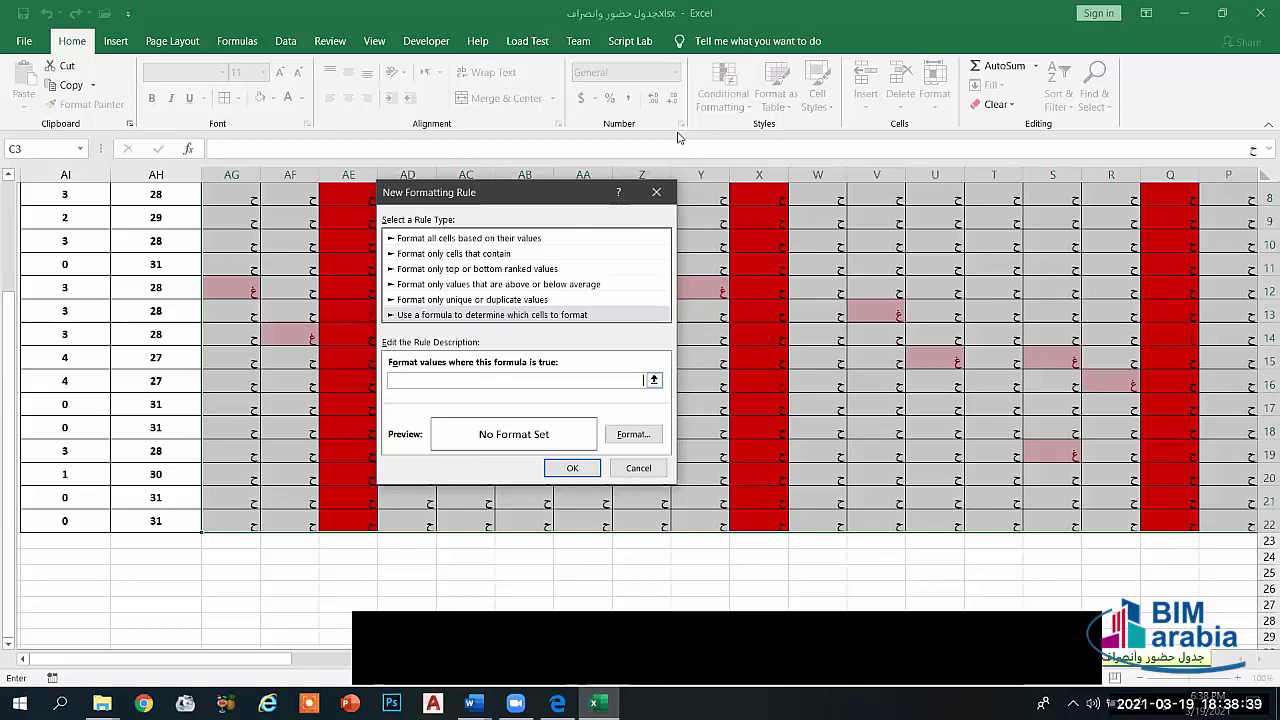
left_click(656, 193)
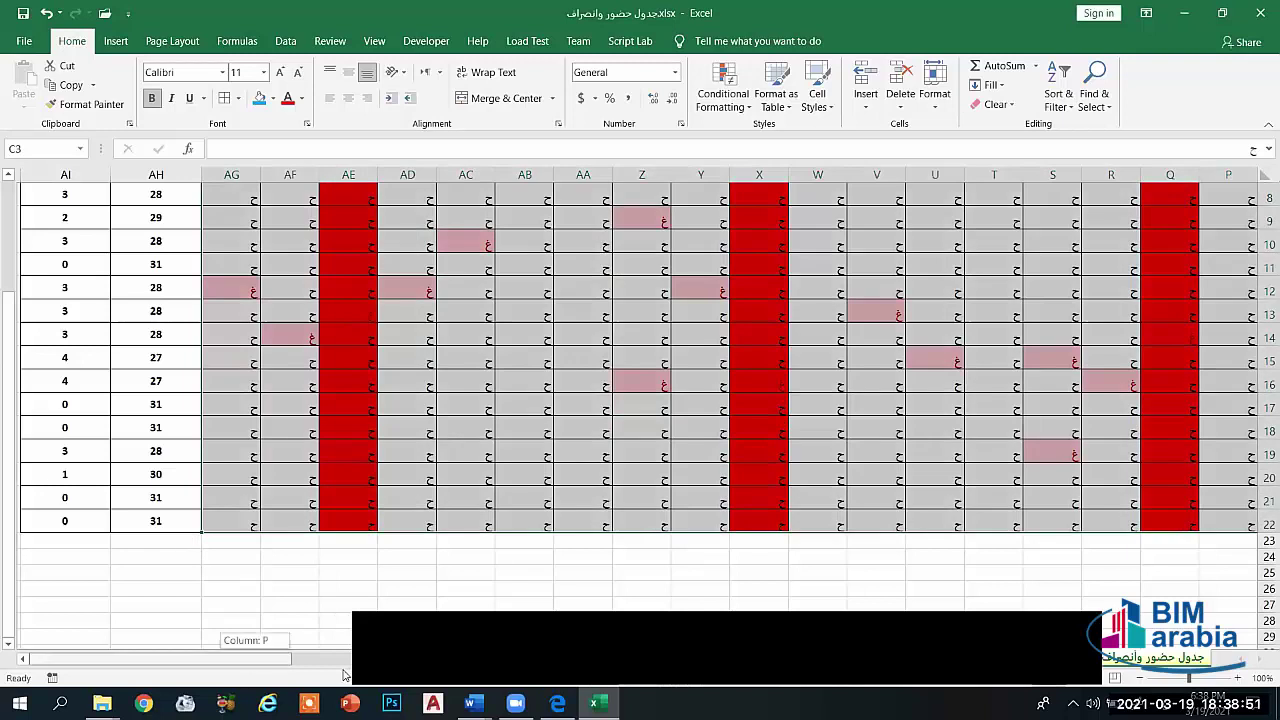
Select the attendance grid starting from the date header cells in column C.
left_click_drag(255, 660, 420, 660)
left_click_drag(836, 370, 997, 434)
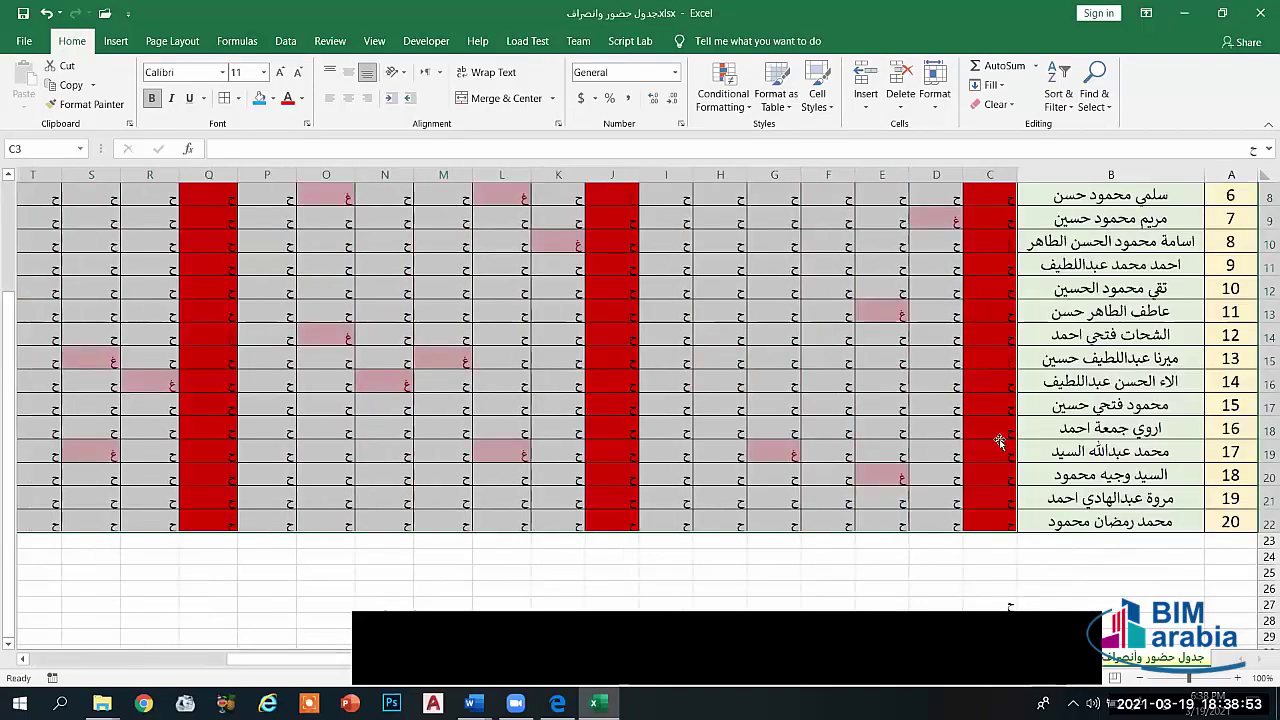
left_click(1000, 440)
scroll(1000, 440, "up", 3)
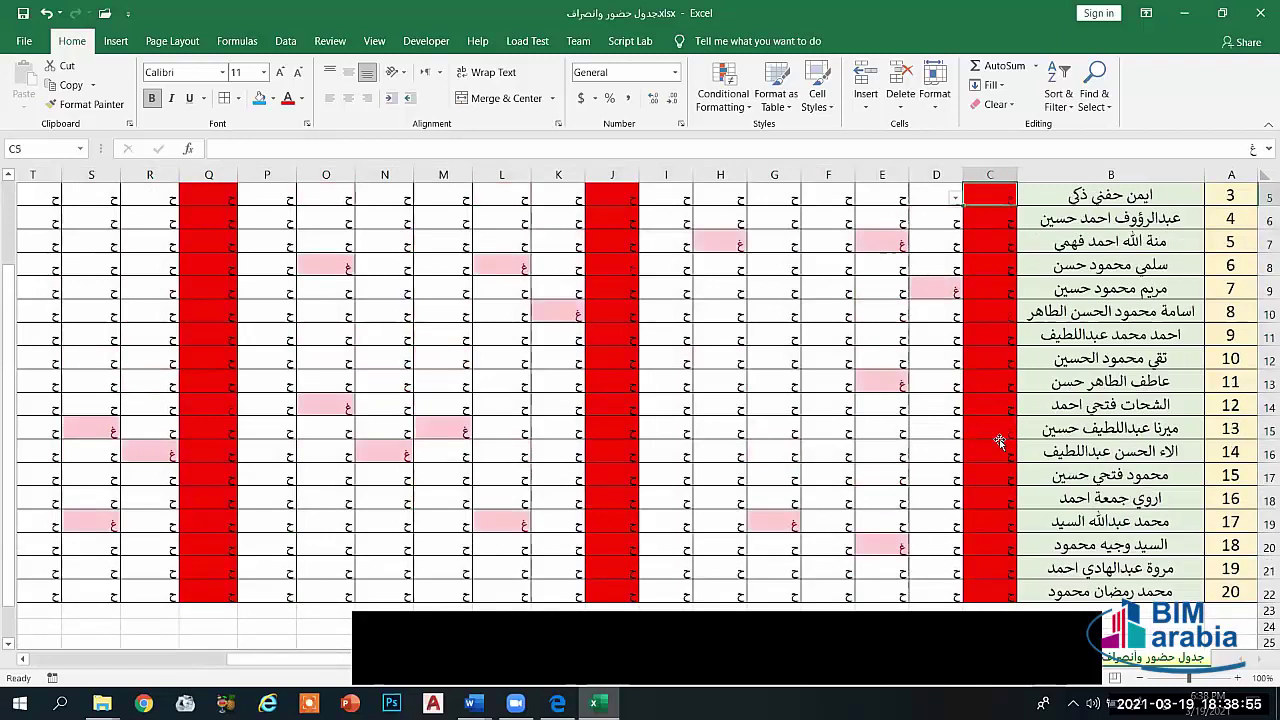
left_click(985, 197)
left_click(965, 222)
mouse_move(985, 197)
left_mouse_down()
mouse_move(952, 198)
mouse_move(956, 210)
mouse_move(180, 680)
mouse_move(4, 514)
left_mouse_up()
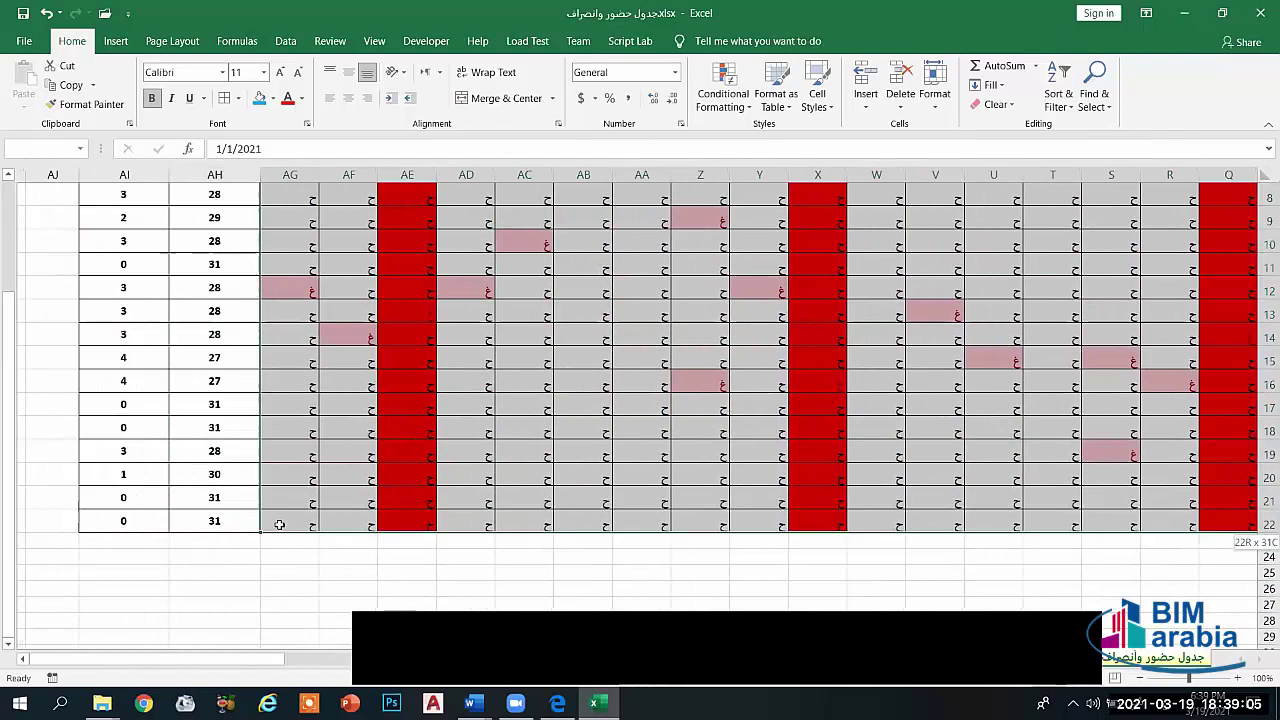
left_click_drag(4, 514, 279, 524)
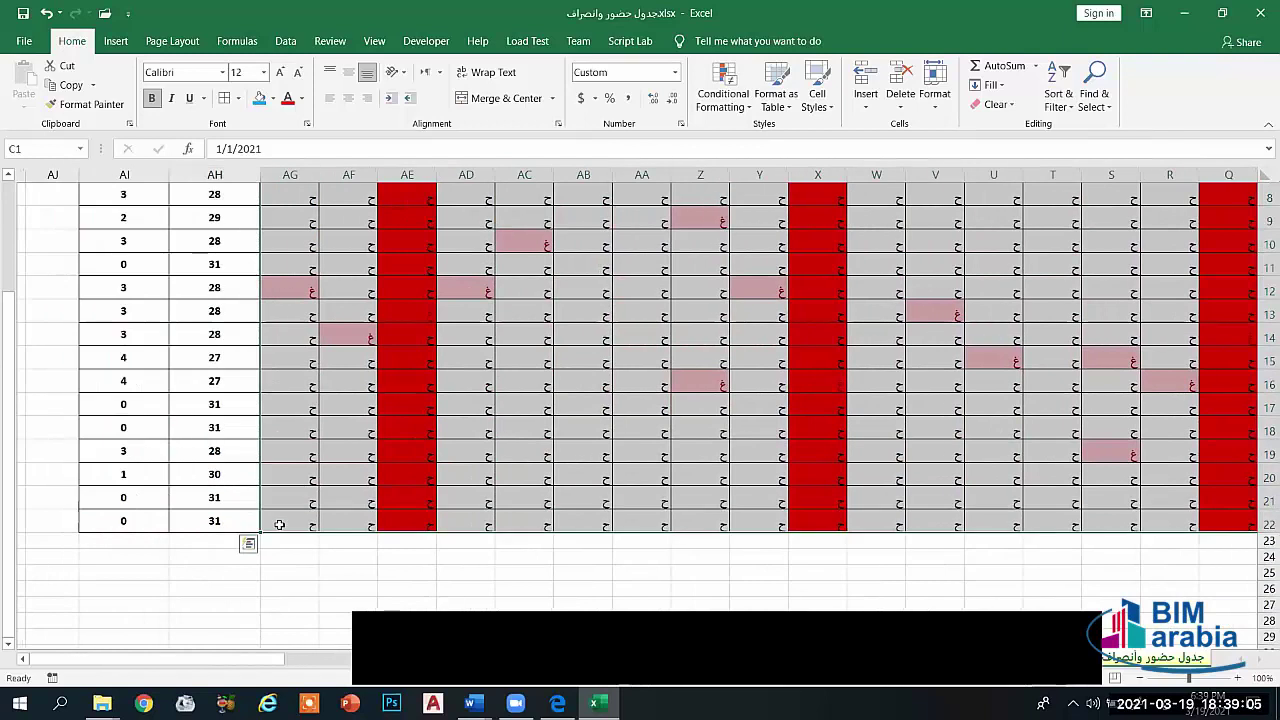
Start a new formula-based conditional formatting rule with the formula =C$2="Fri".
left_click(731, 102)
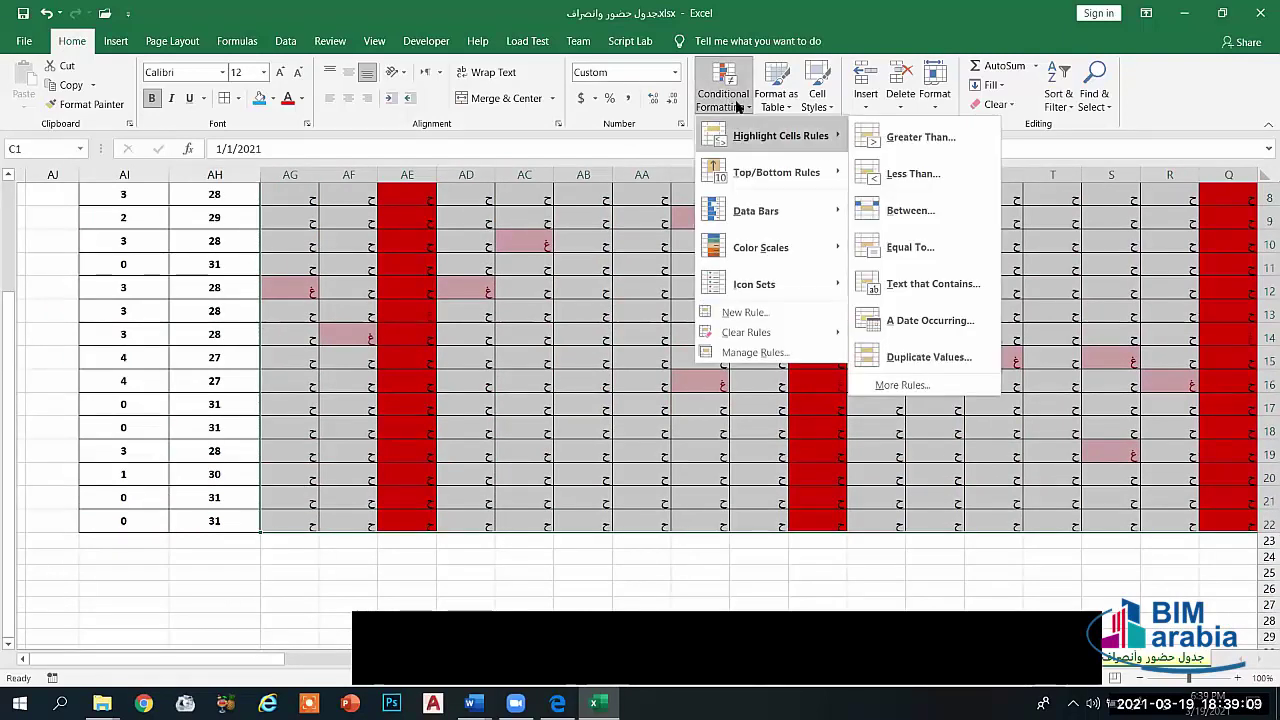
left_click(750, 312)
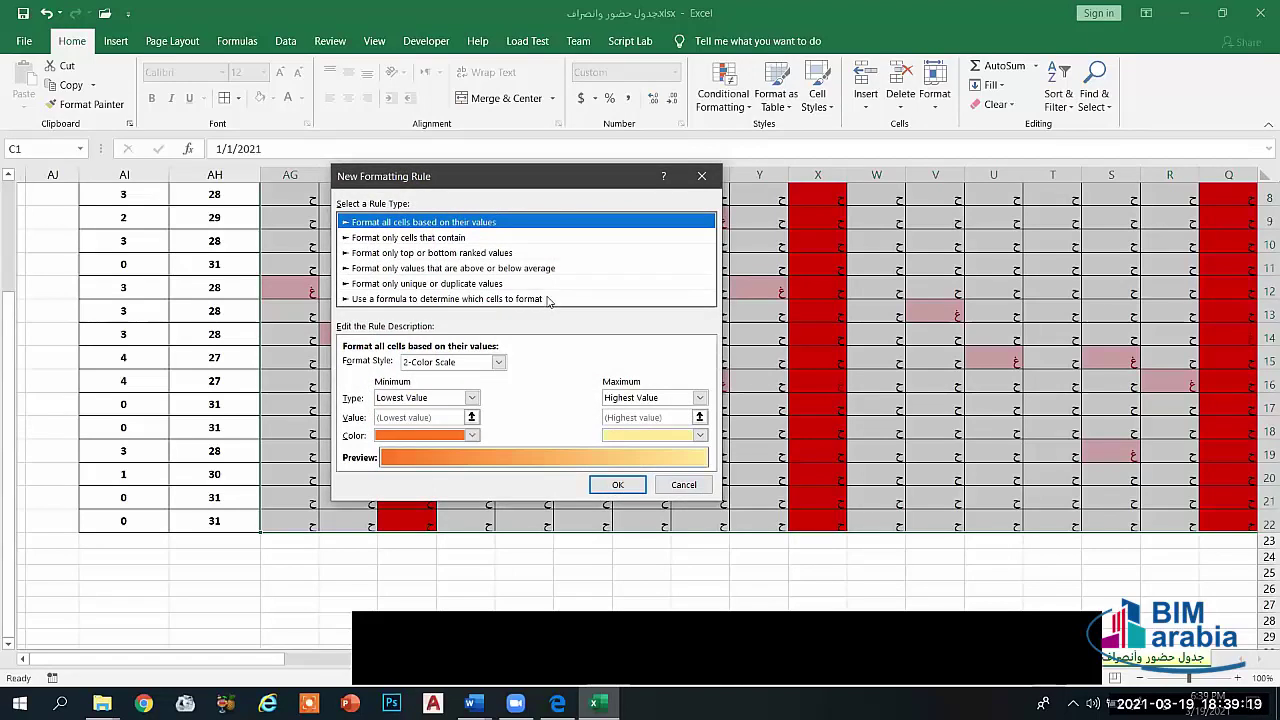
left_click(545, 297)
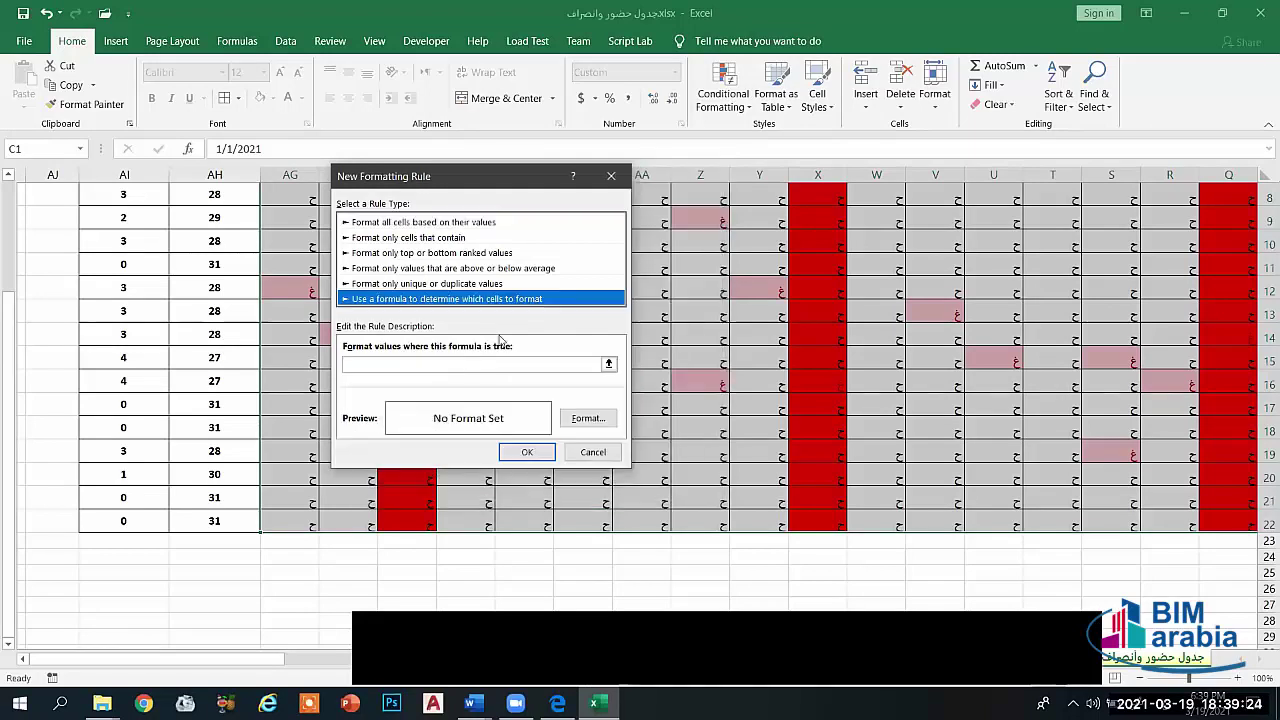
left_click(467, 363)
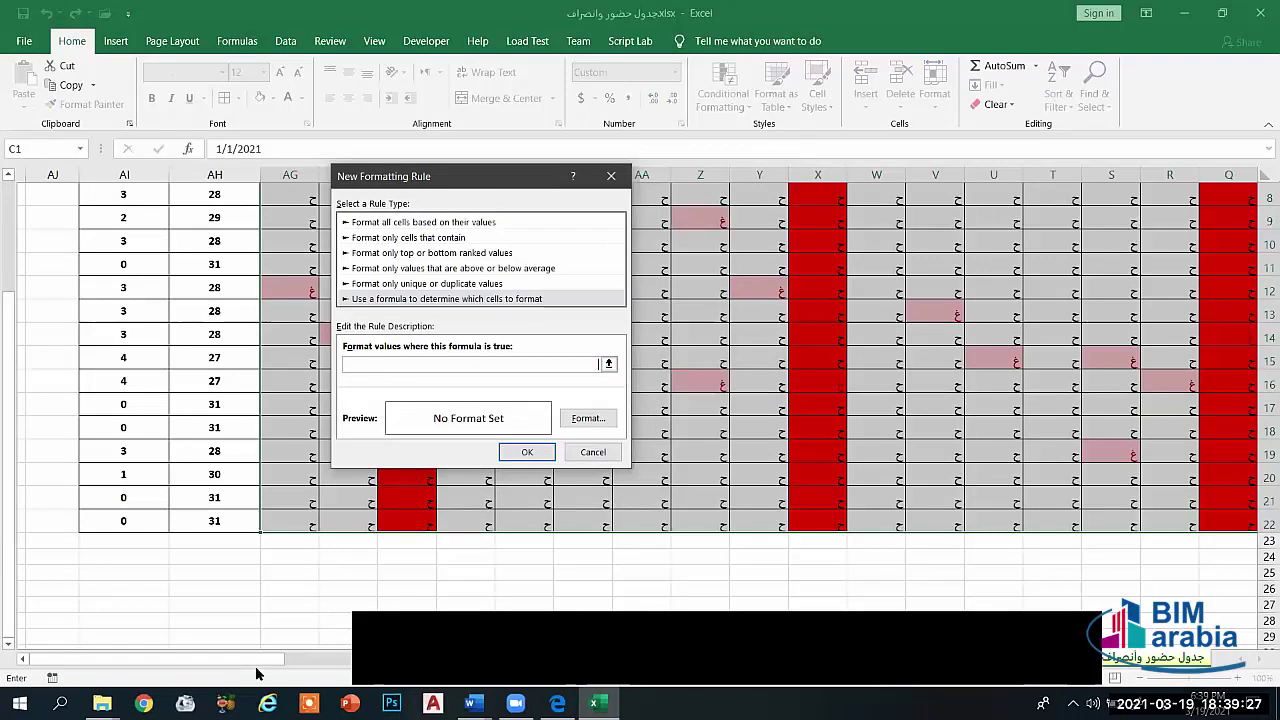
mouse_move(245, 660)
left_mouse_down()
mouse_move(555, 638)
mouse_move(20, 213)
left_mouse_up()
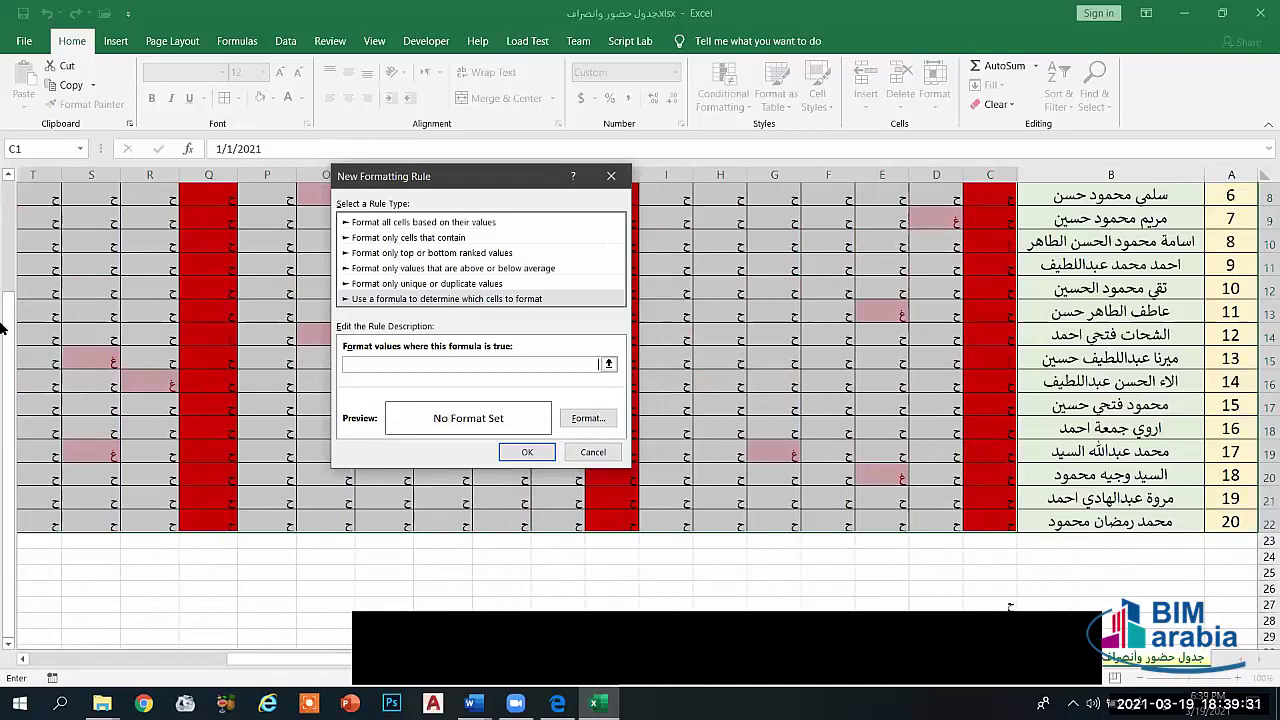
scroll(20, 213, "up", 3)
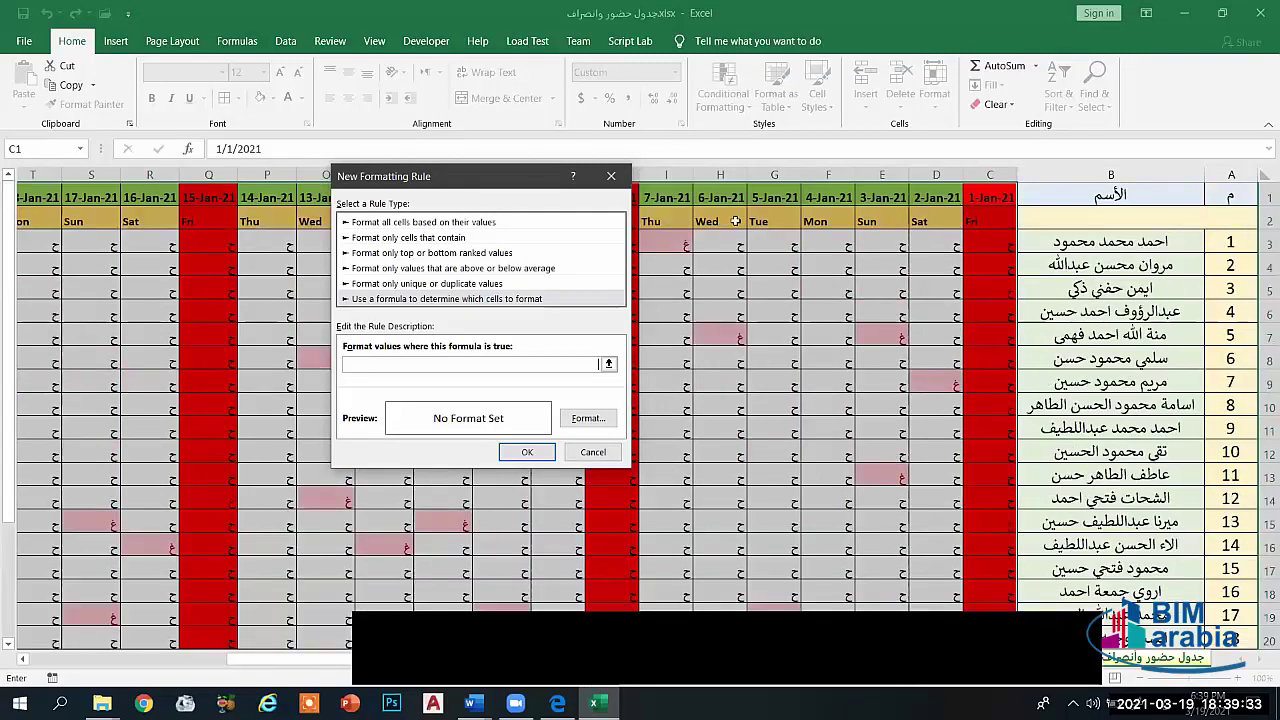
left_click(984, 223)
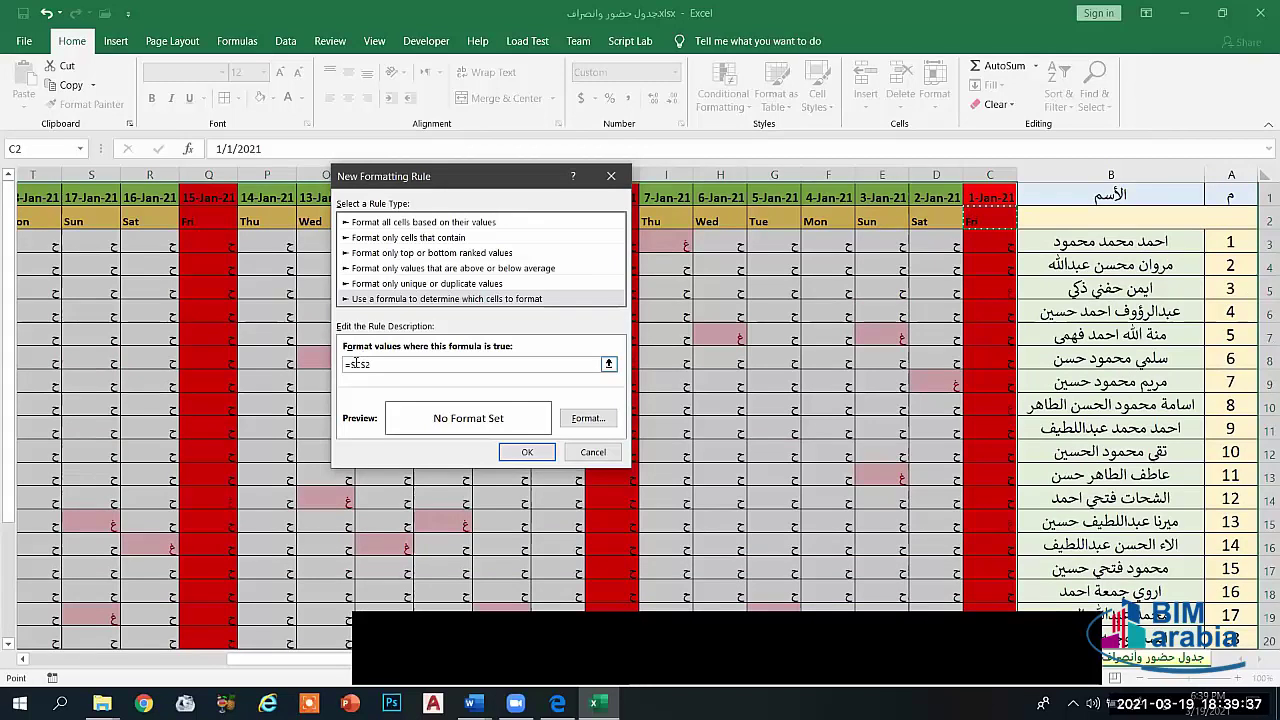
key("F2")
key("Left")
key("Left")
key("Left")
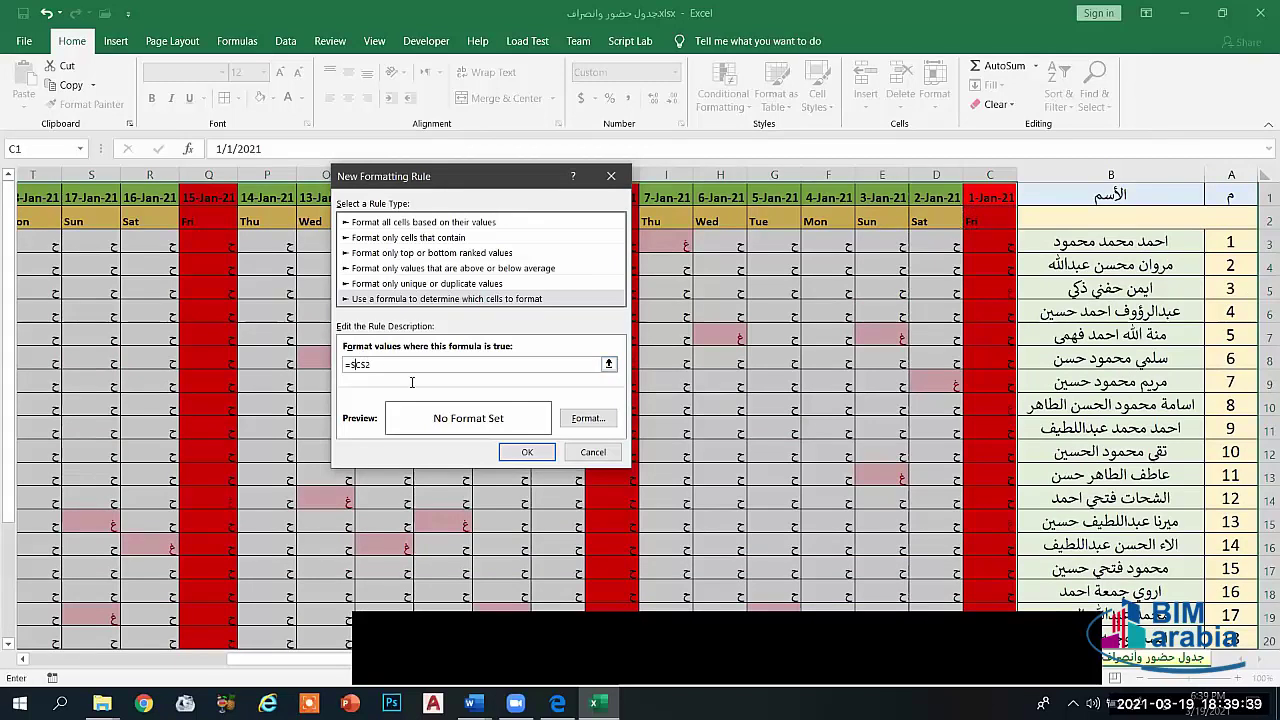
key("BackSpace")
type("Fr")
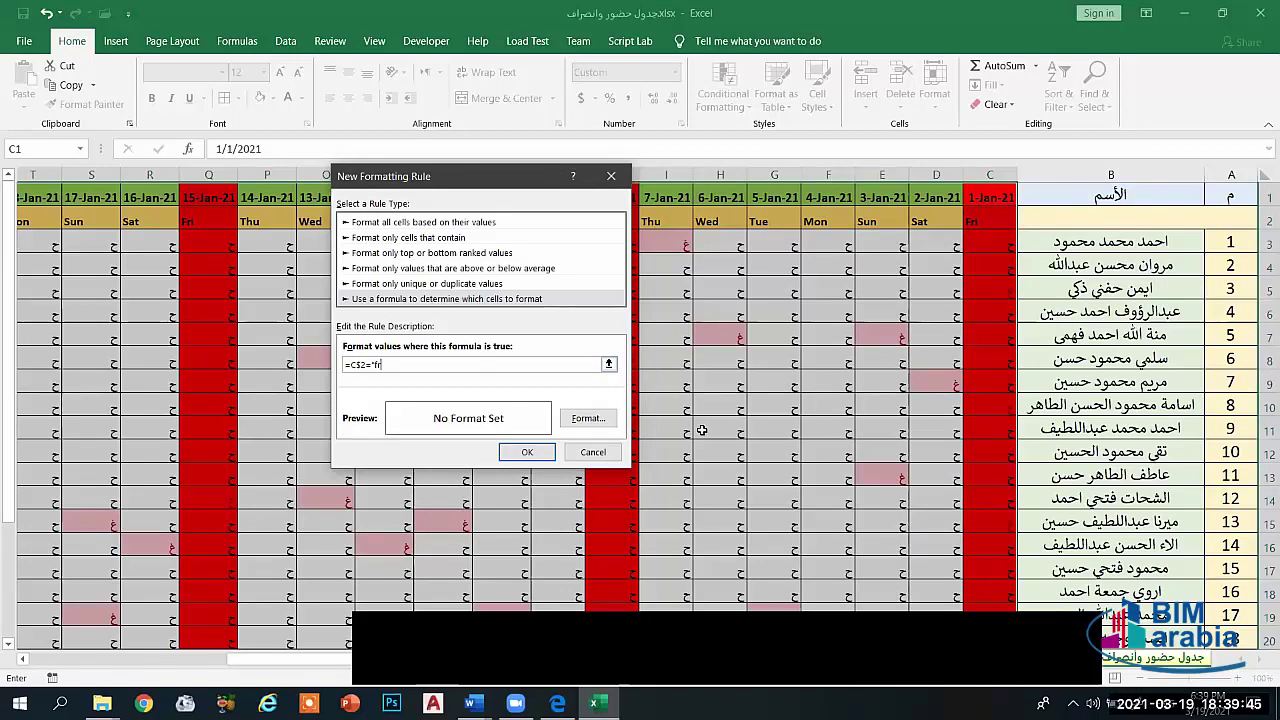
type("i\"")
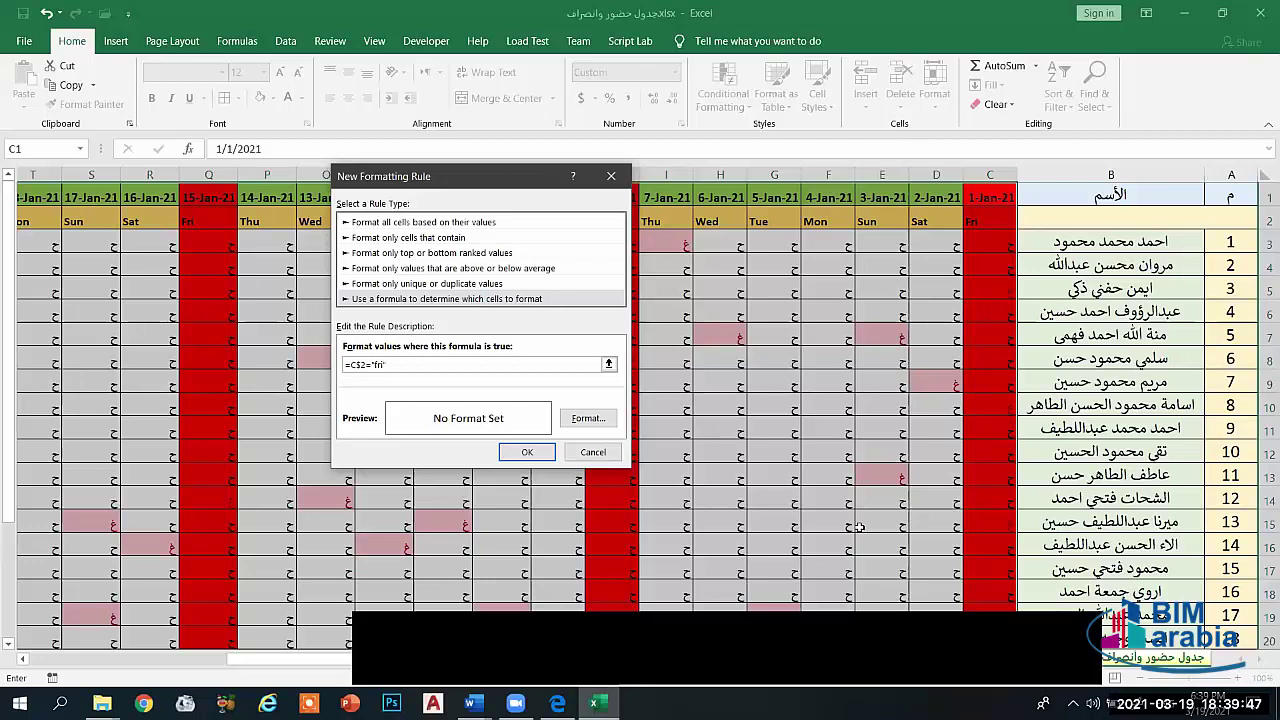
Try a dark grey fill for the rule, then cancel both dialogs unsaved.
left_click(585, 421)
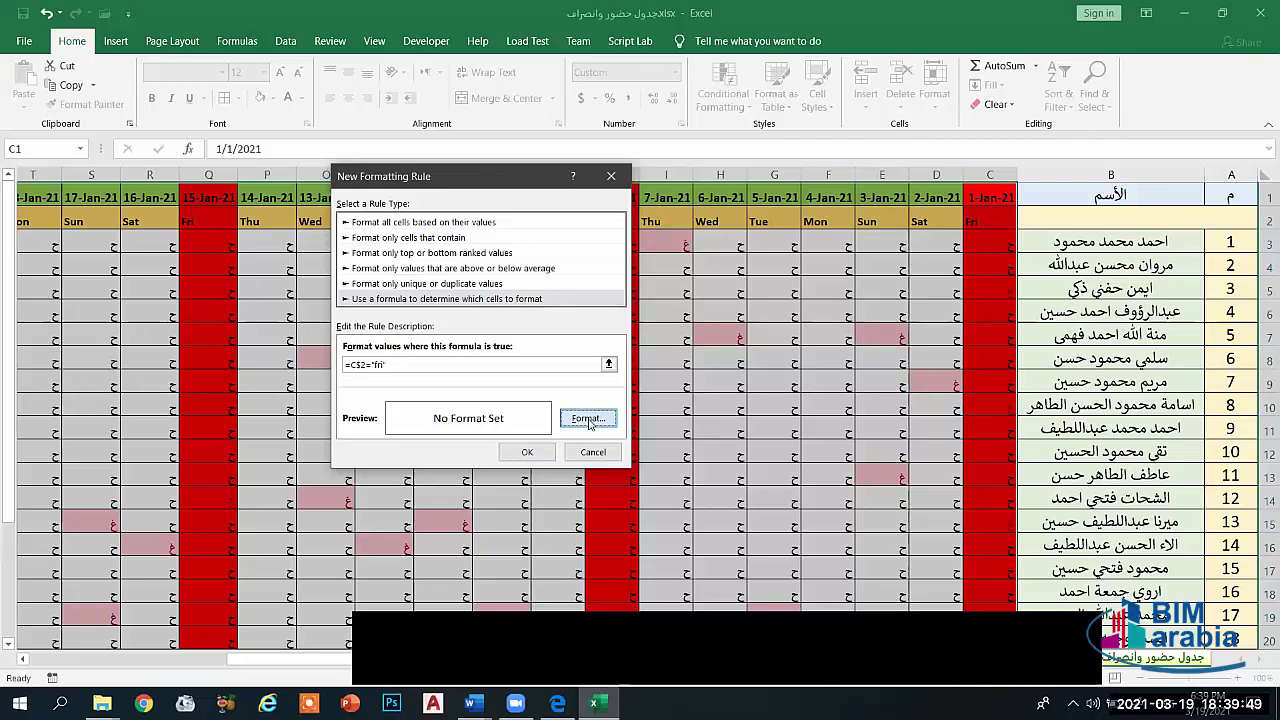
left_click(421, 257)
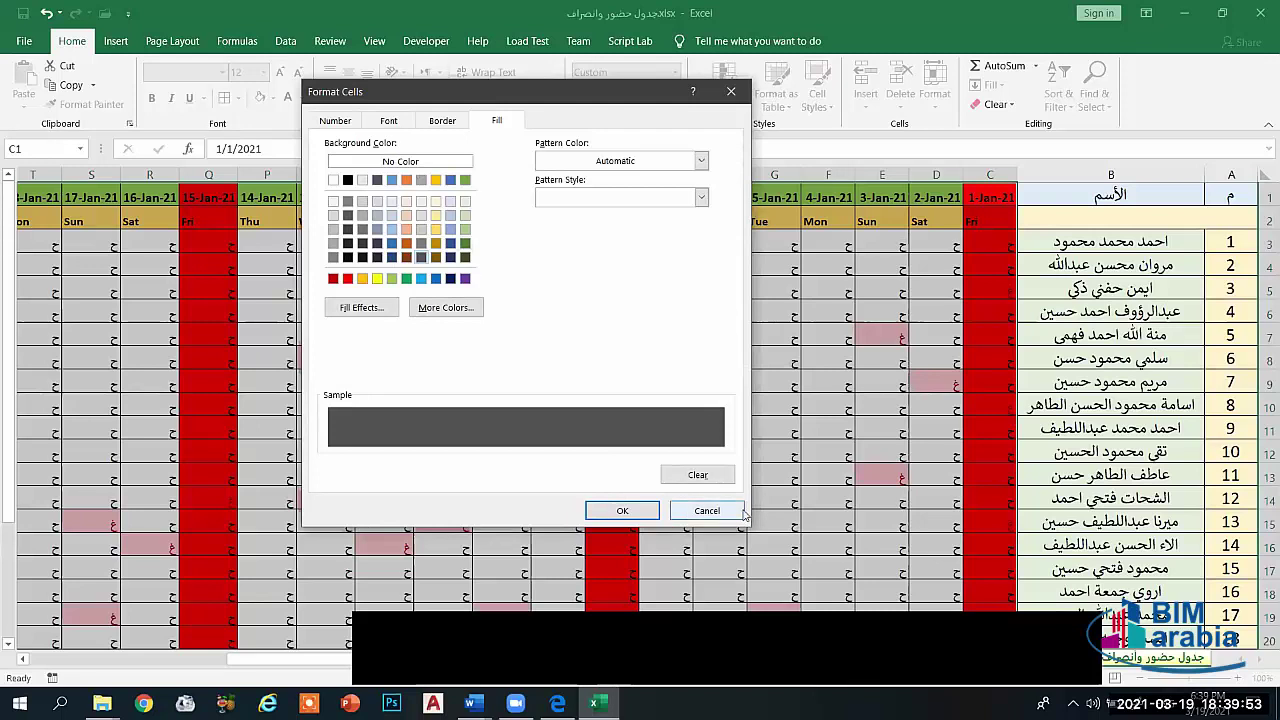
left_click(707, 510)
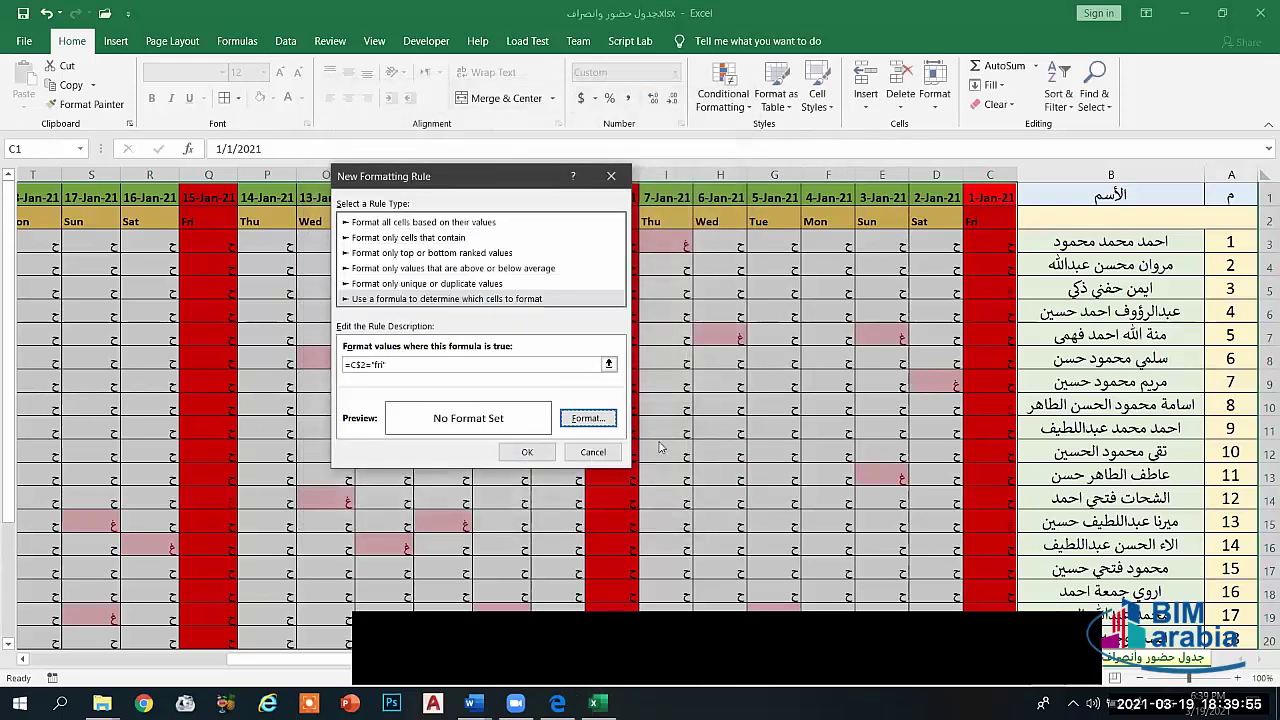
left_click(593, 452)
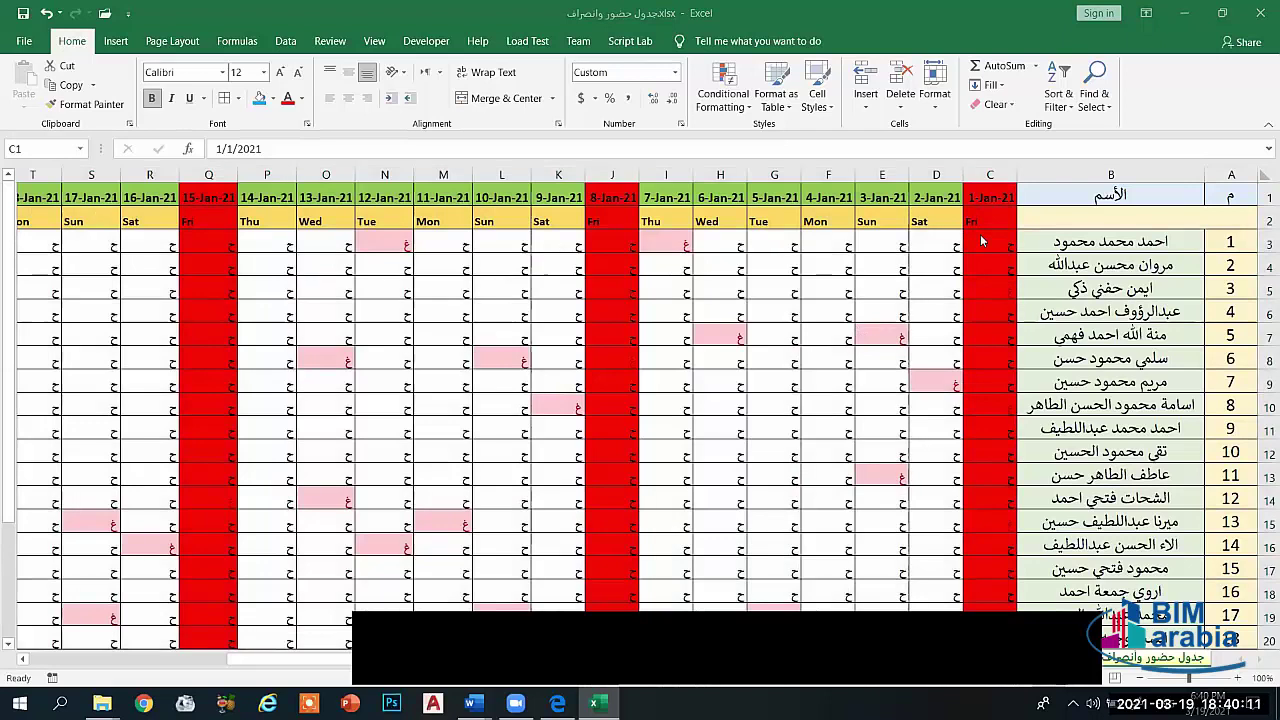
key("ctrl+shift+End")
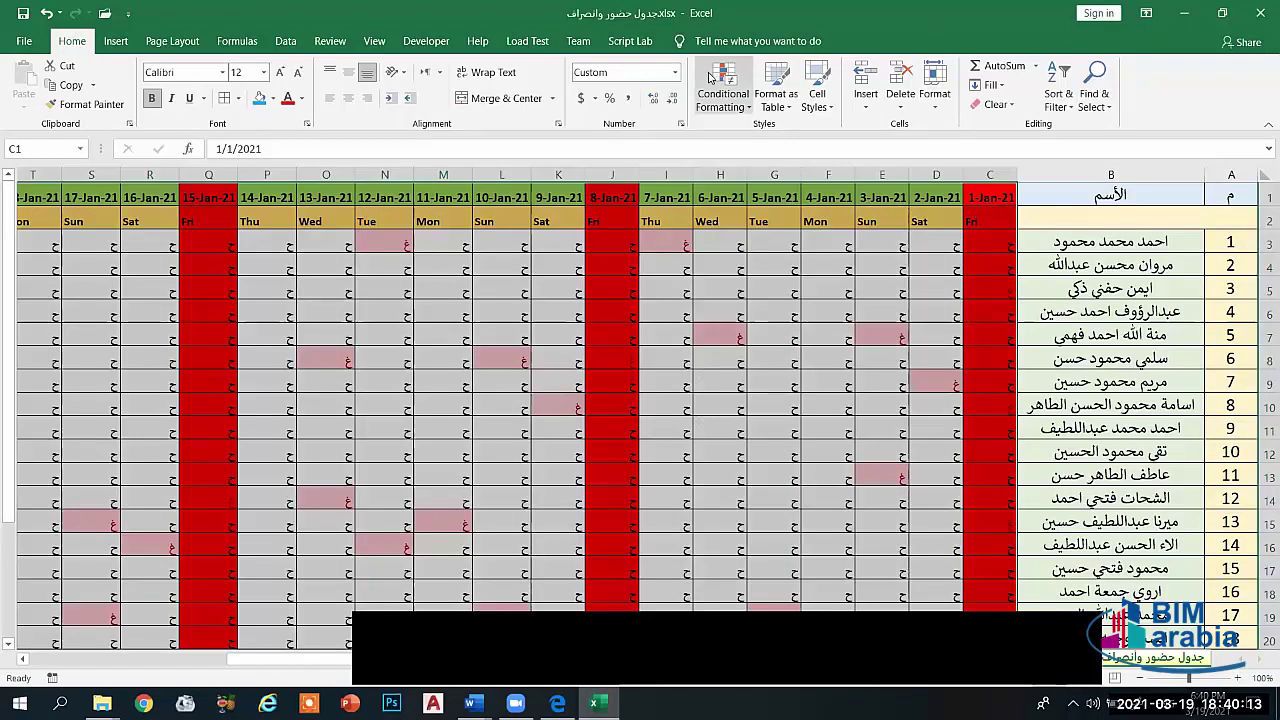
left_click(722, 90)
left_click(746, 313)
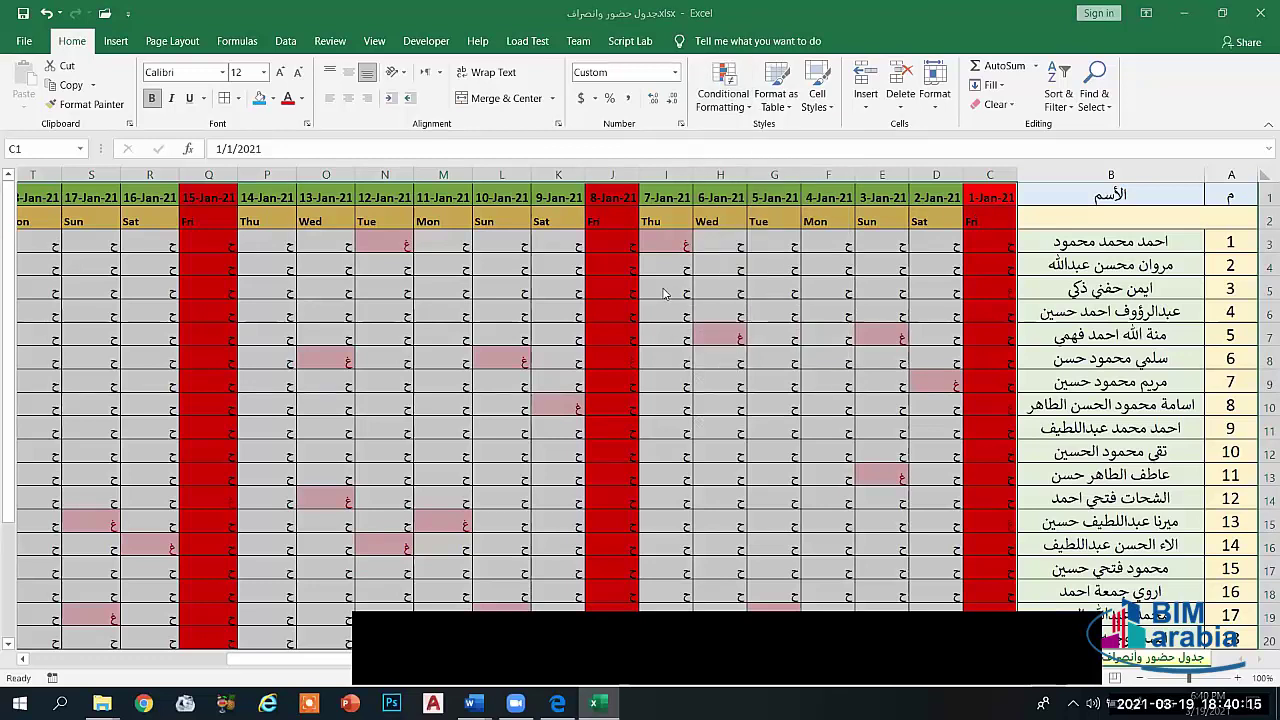
left_click(384, 283)
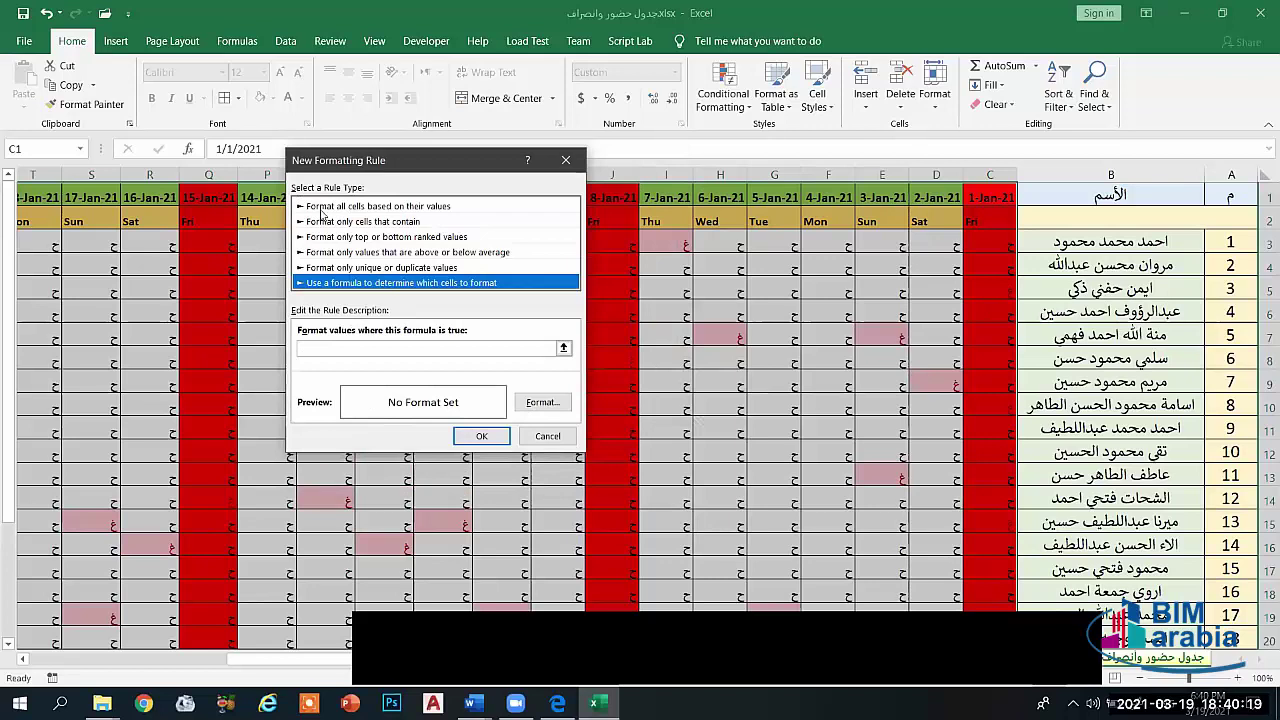
left_click(373, 347)
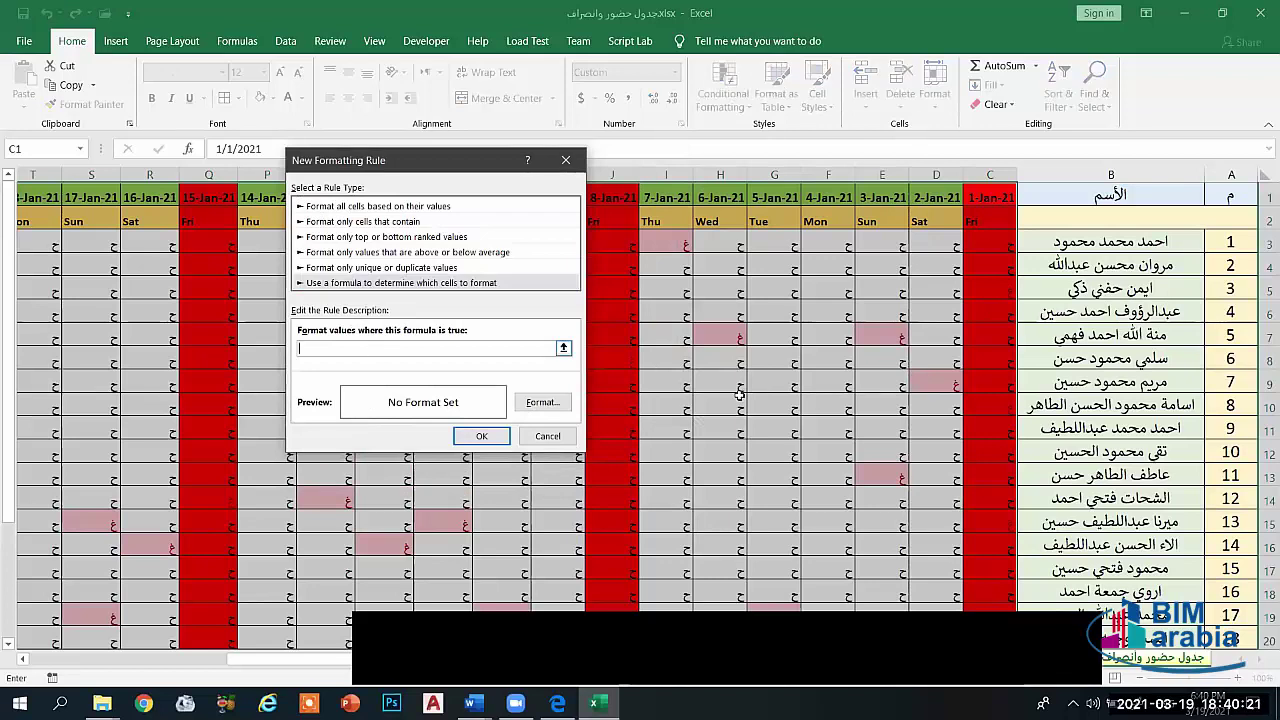
left_click(969, 248)
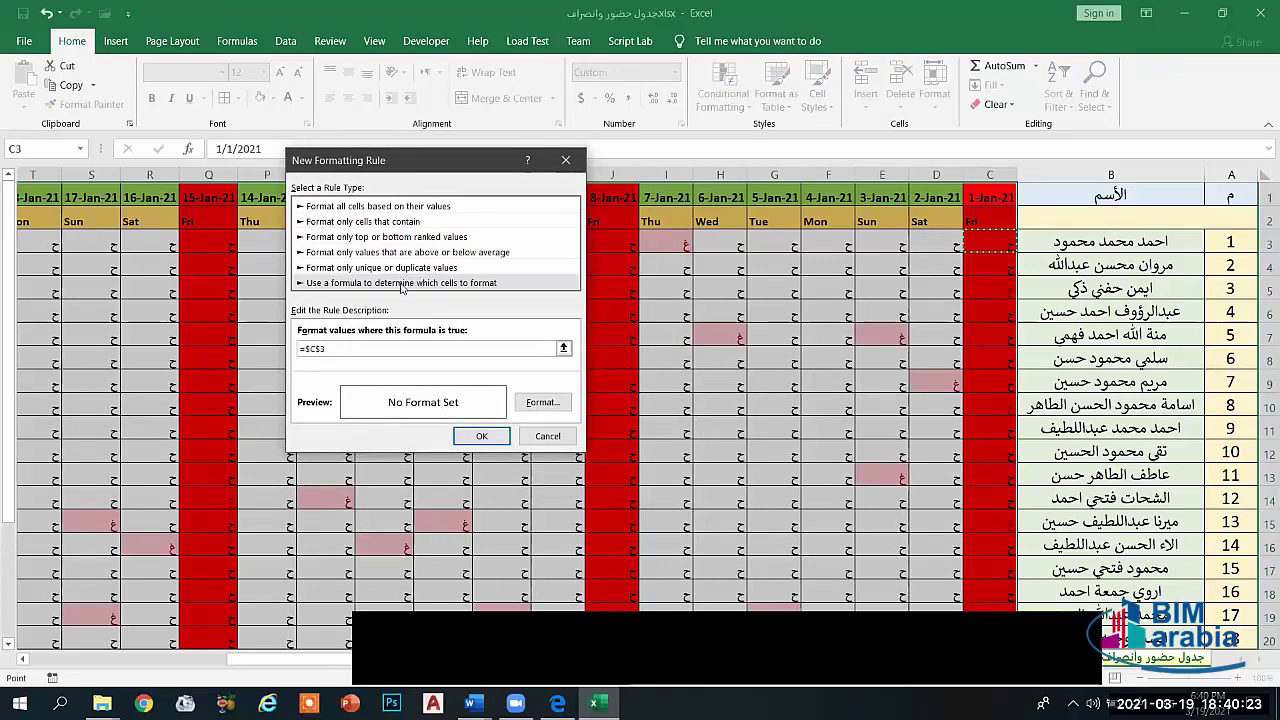
left_click(310, 349)
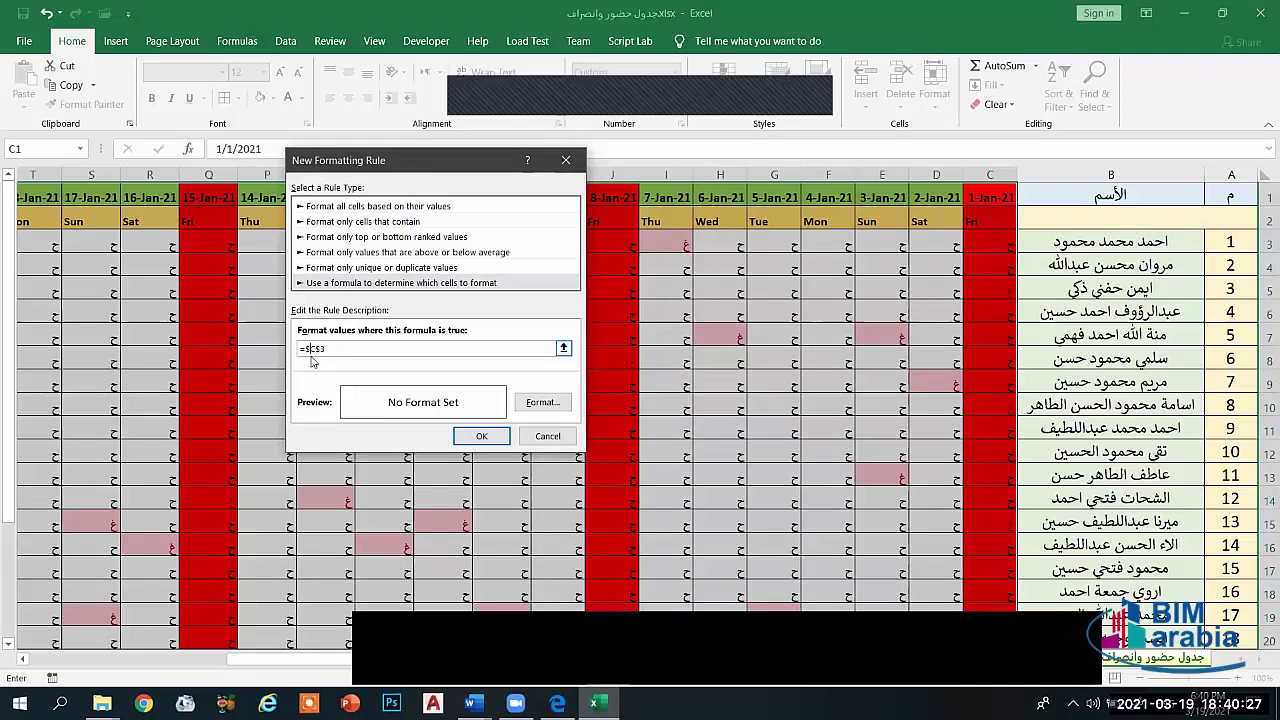
key("BackSpace")
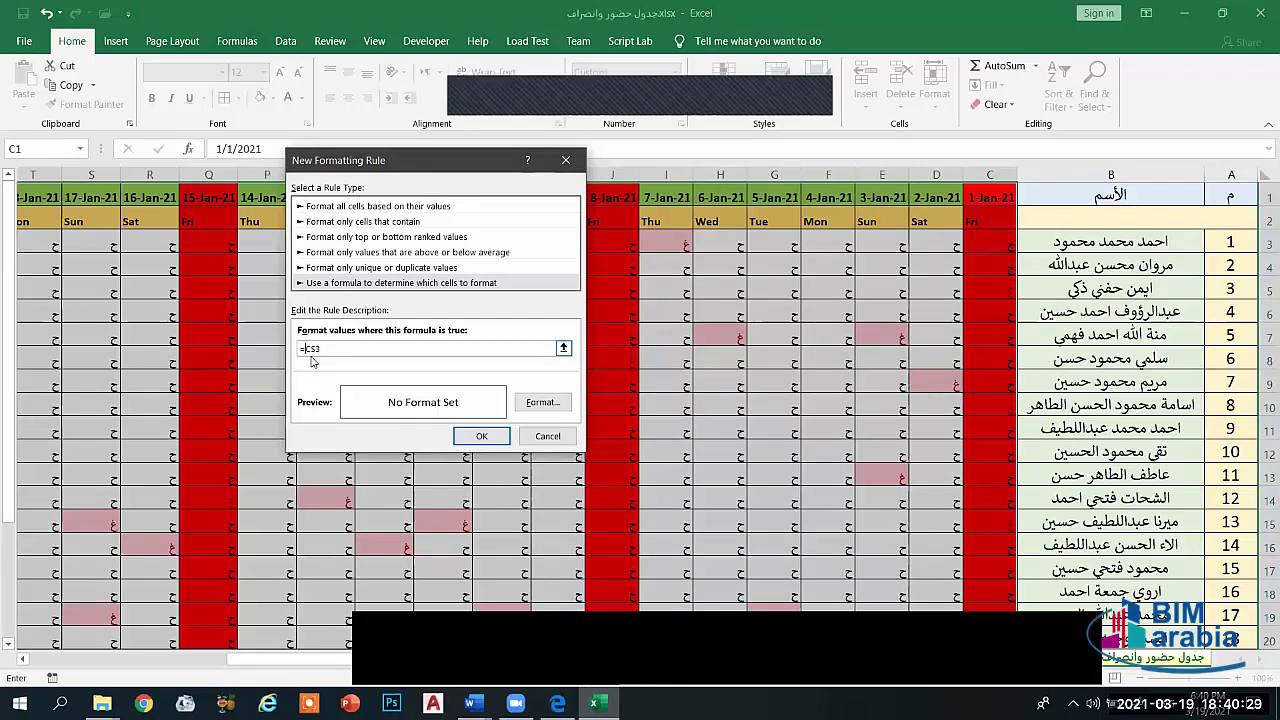
left_click(548, 436)
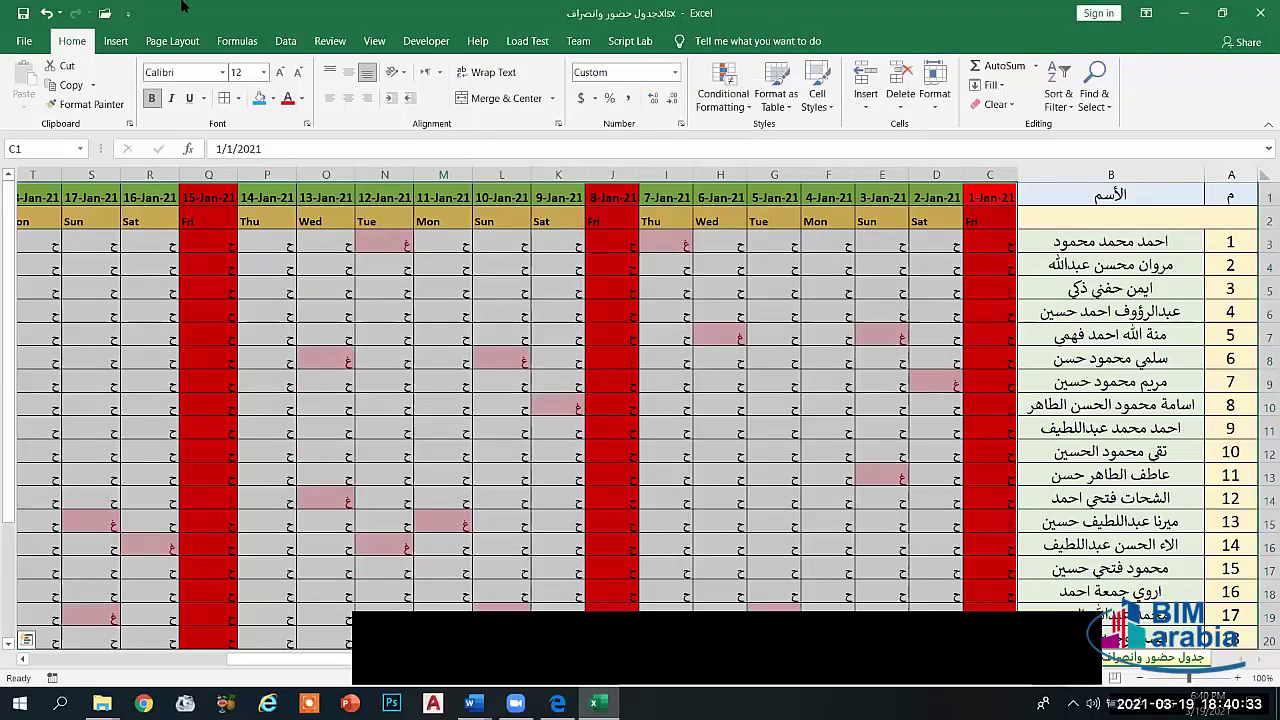
Inspect the selection's Data Validation settings without extending validation, then cancel unchanged.
left_click(286, 43)
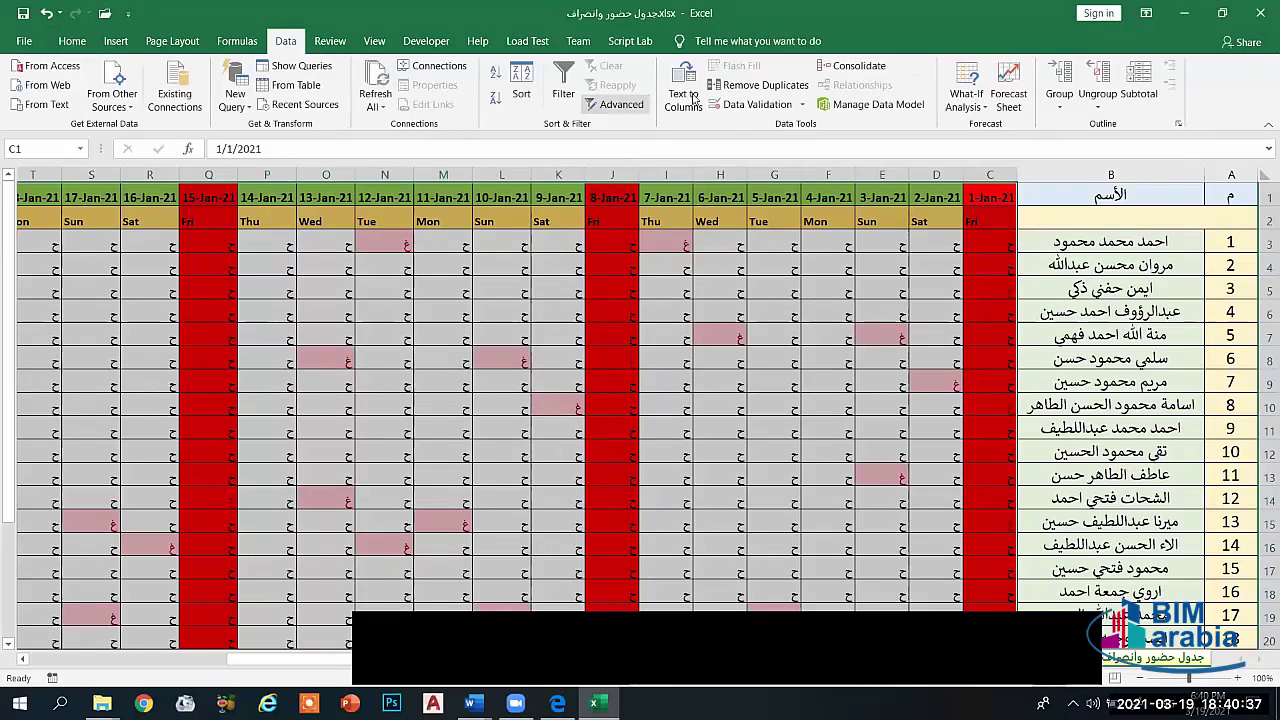
left_click(802, 104)
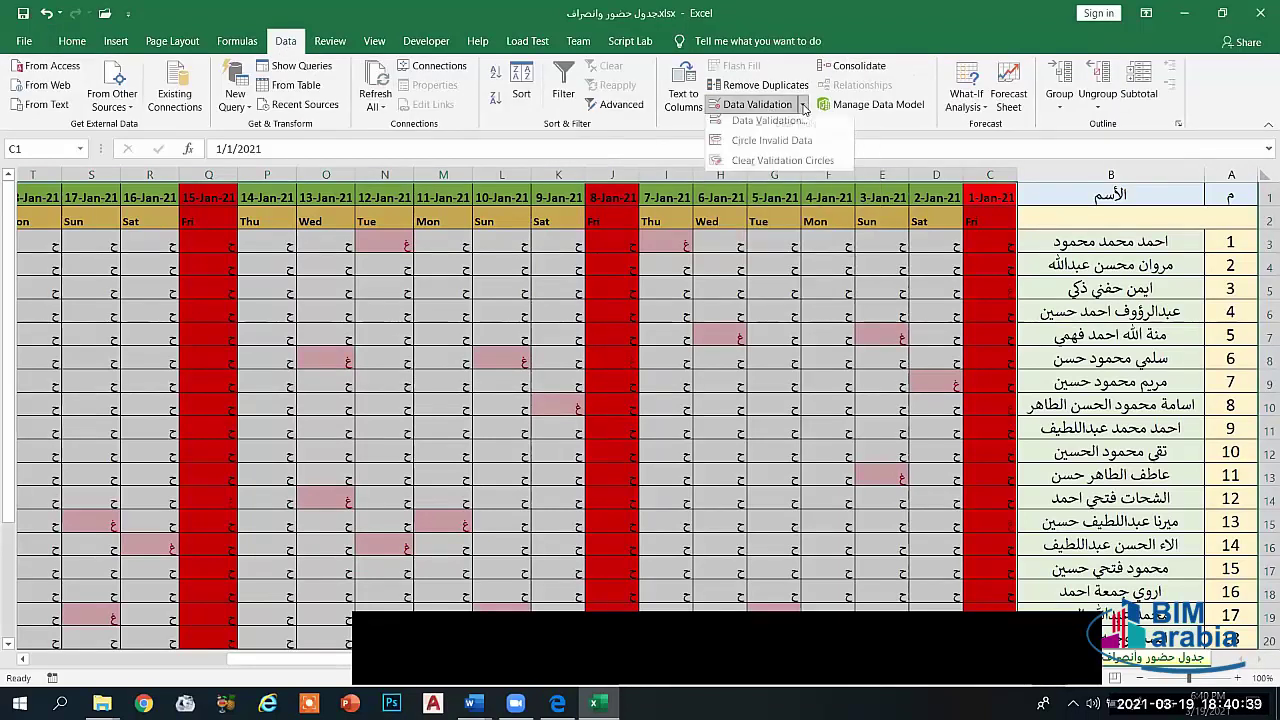
left_click(768, 125)
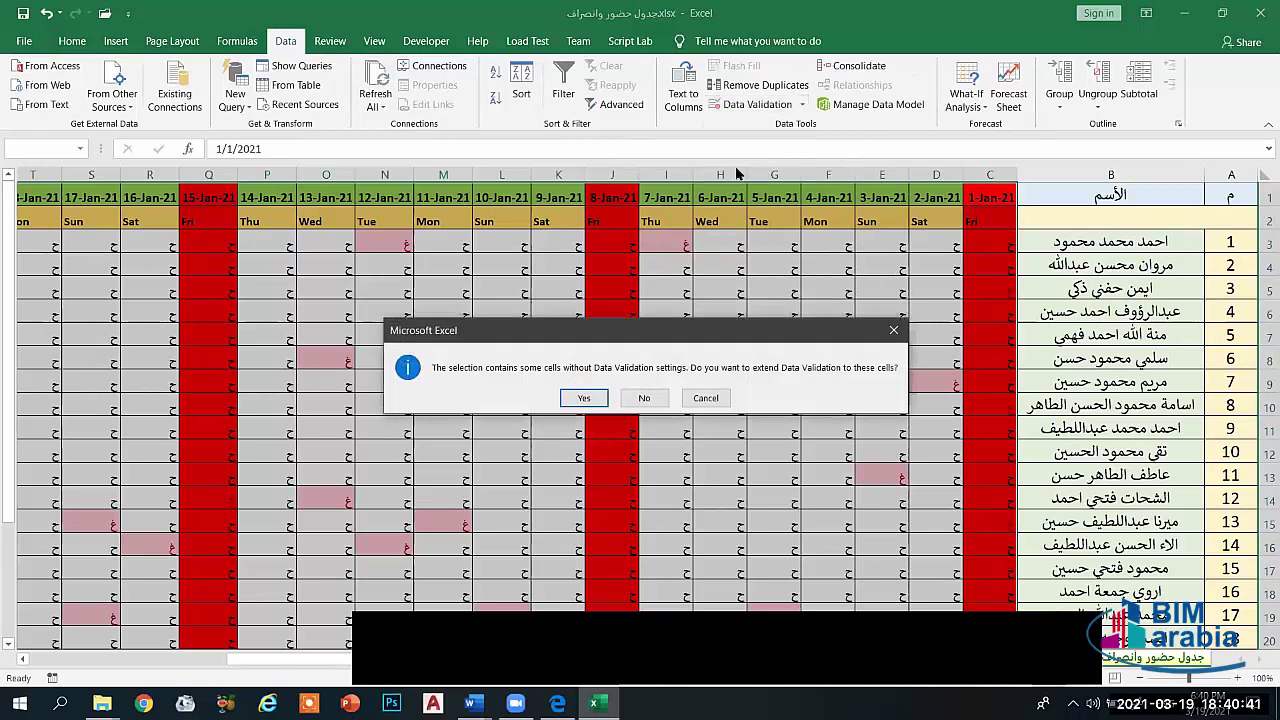
left_click(644, 398)
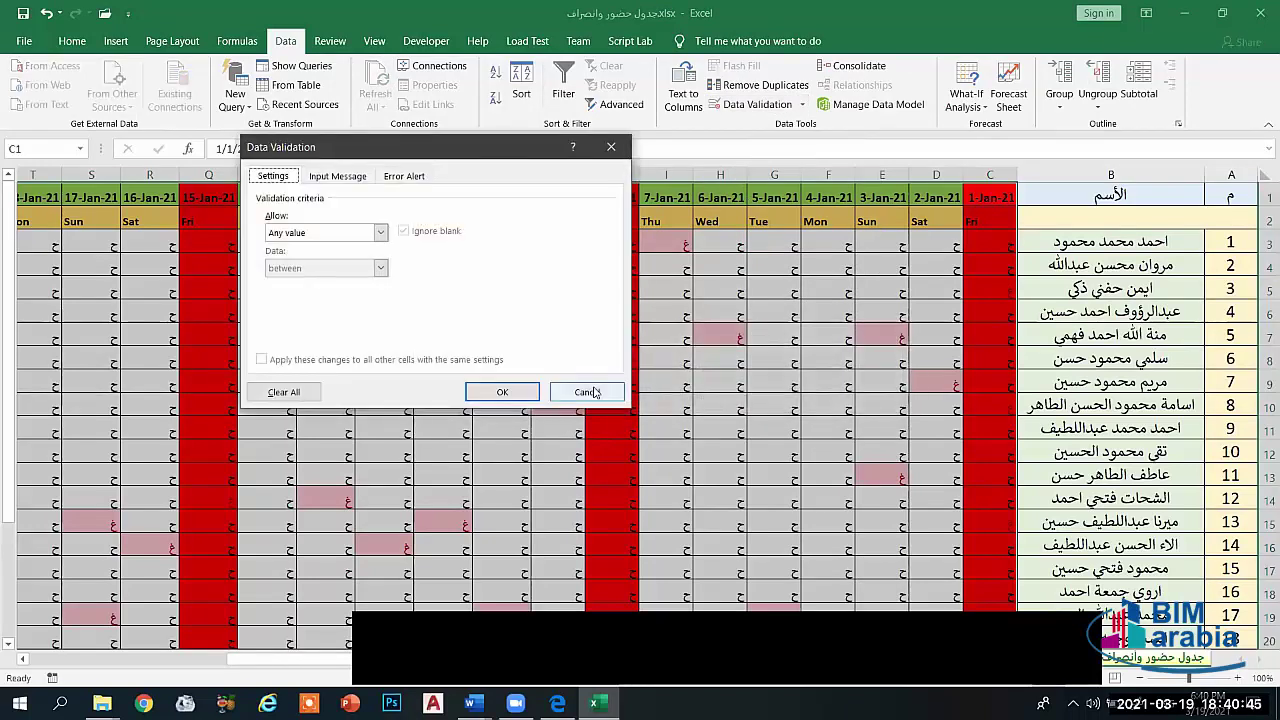
left_click(585, 392)
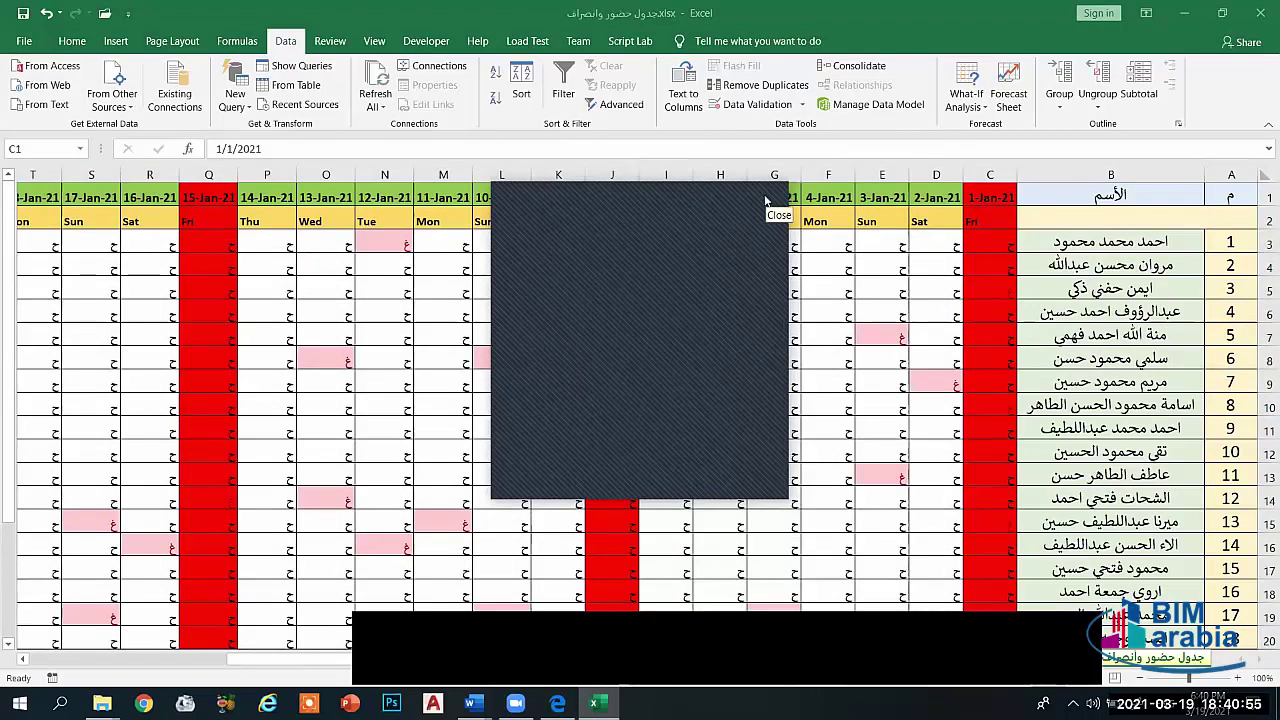
left_click(768, 204)
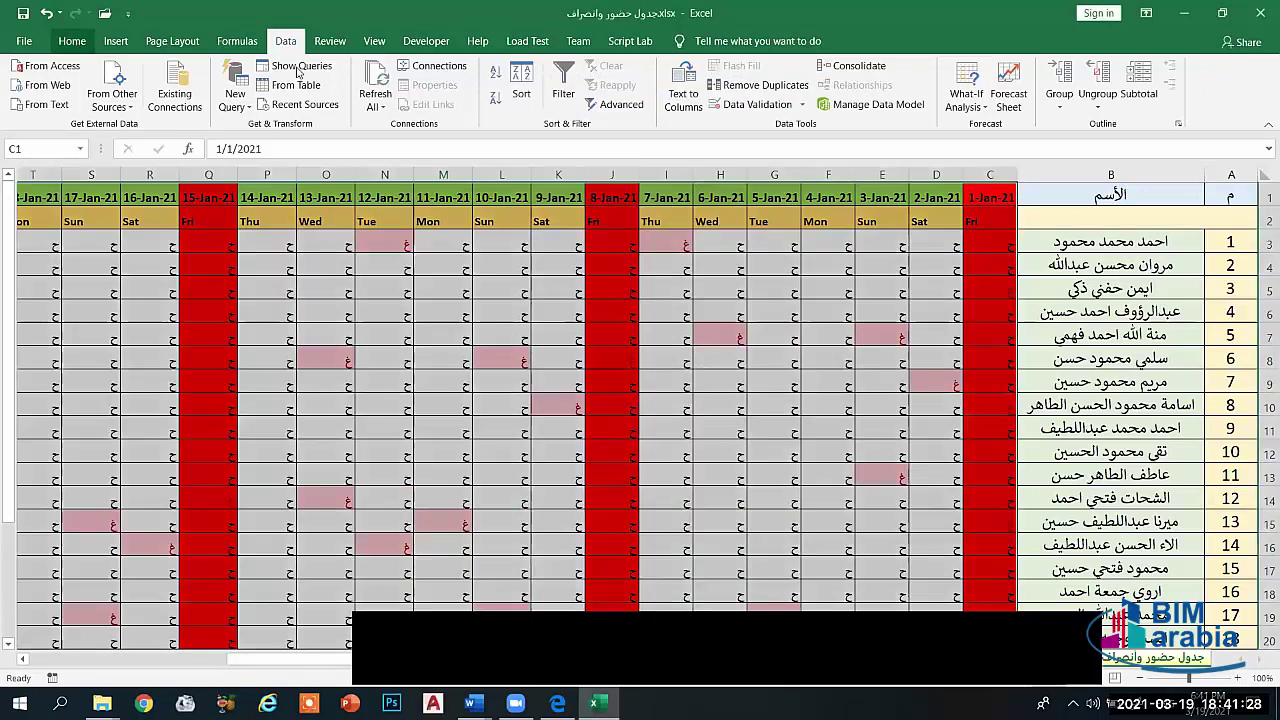
Draft a new formula-based conditional formatting rule testing whether C$2 equals "fri".
left_click(72, 41)
left_click(723, 95)
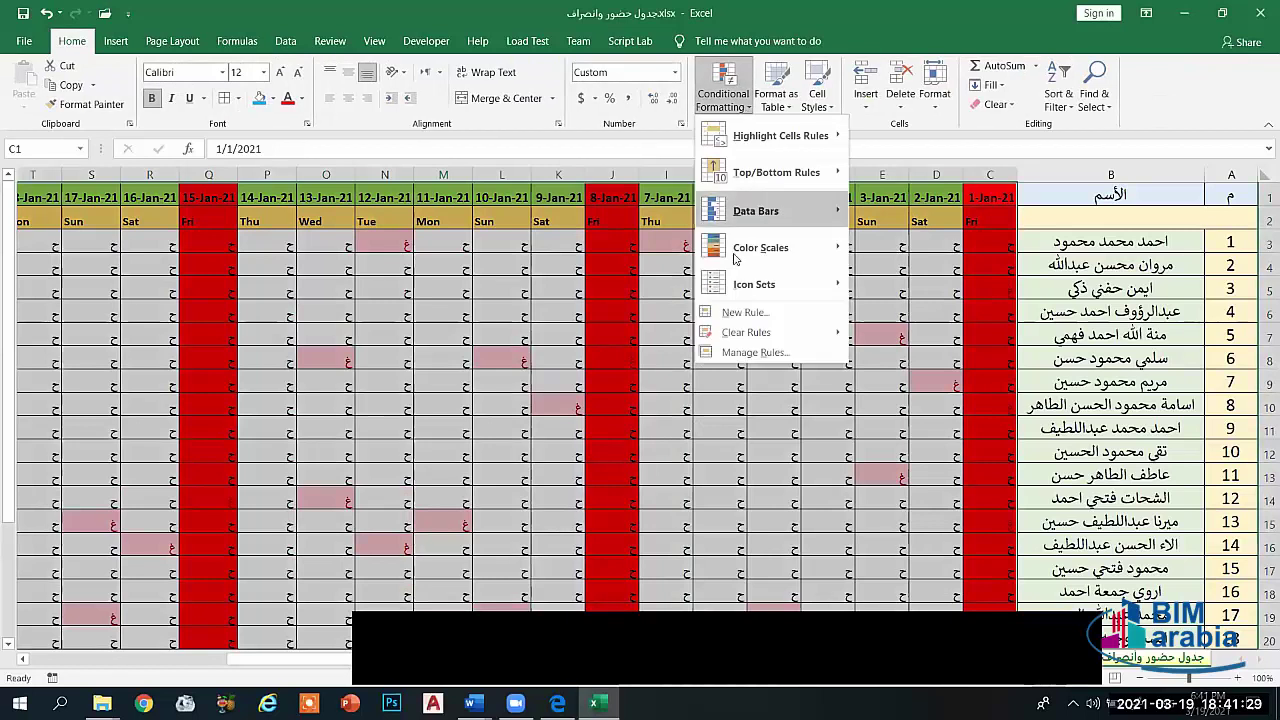
left_click(740, 313)
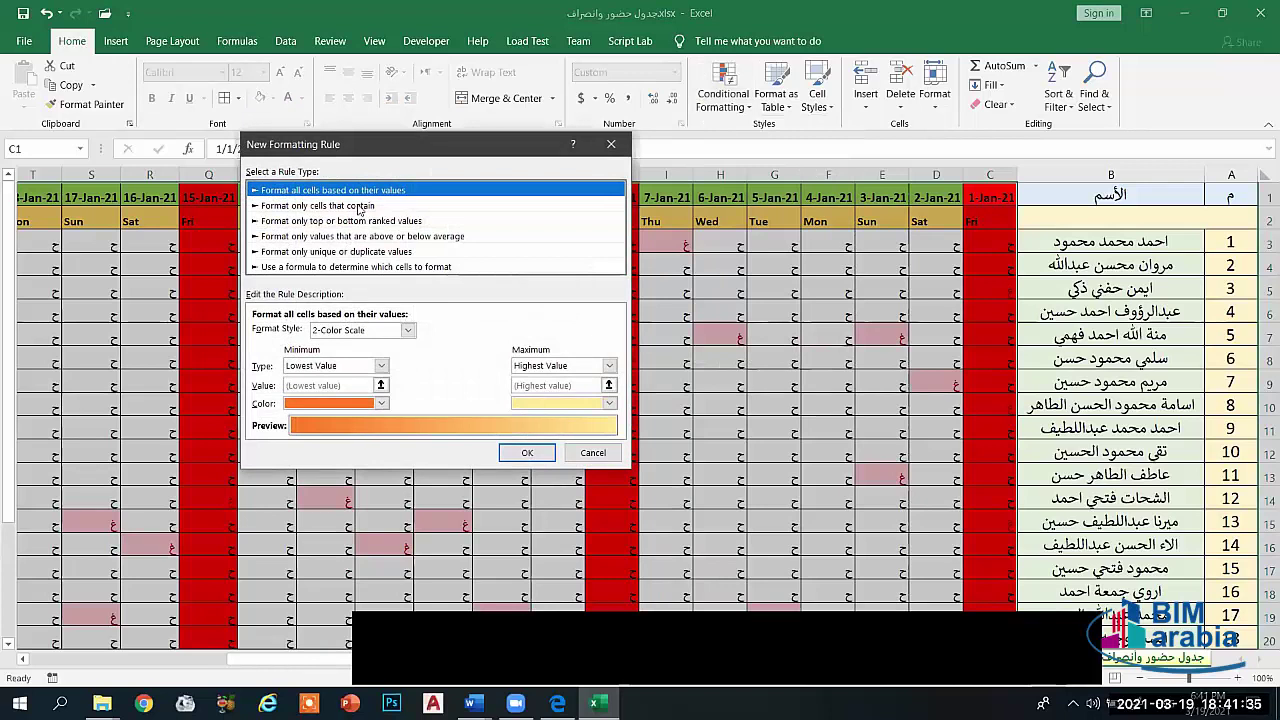
left_click(312, 268)
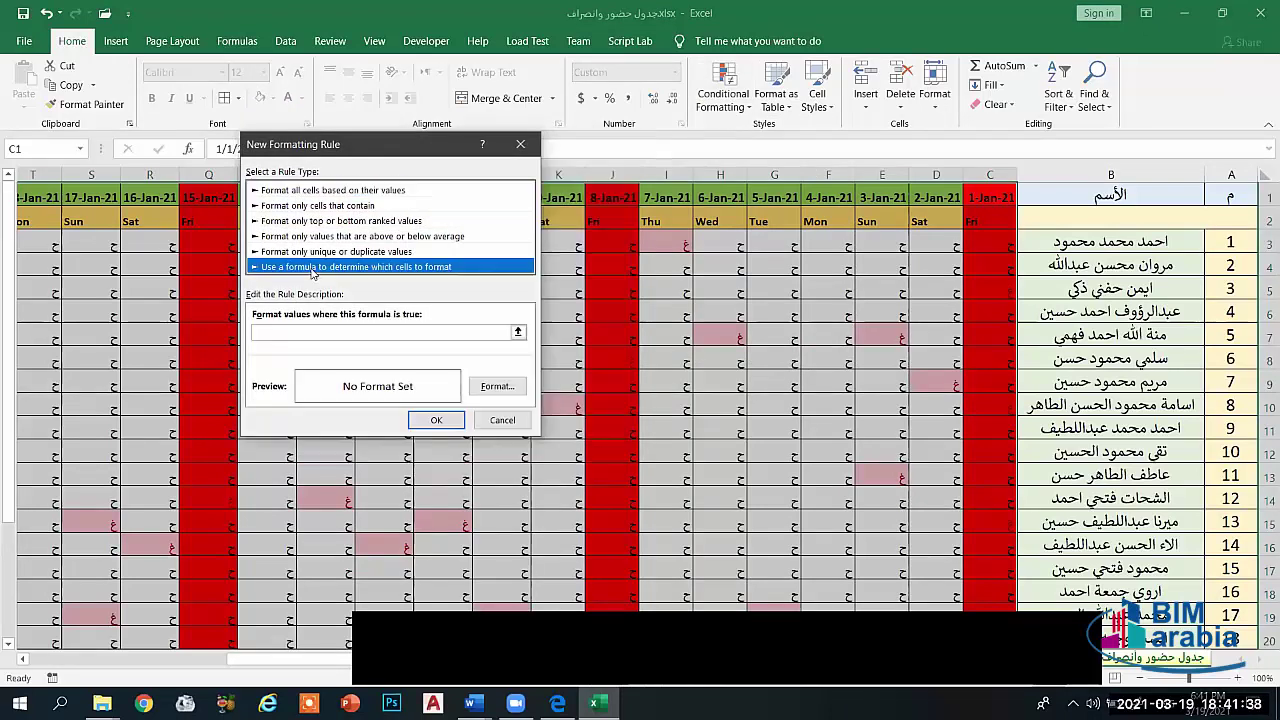
left_click(318, 333)
type("=")
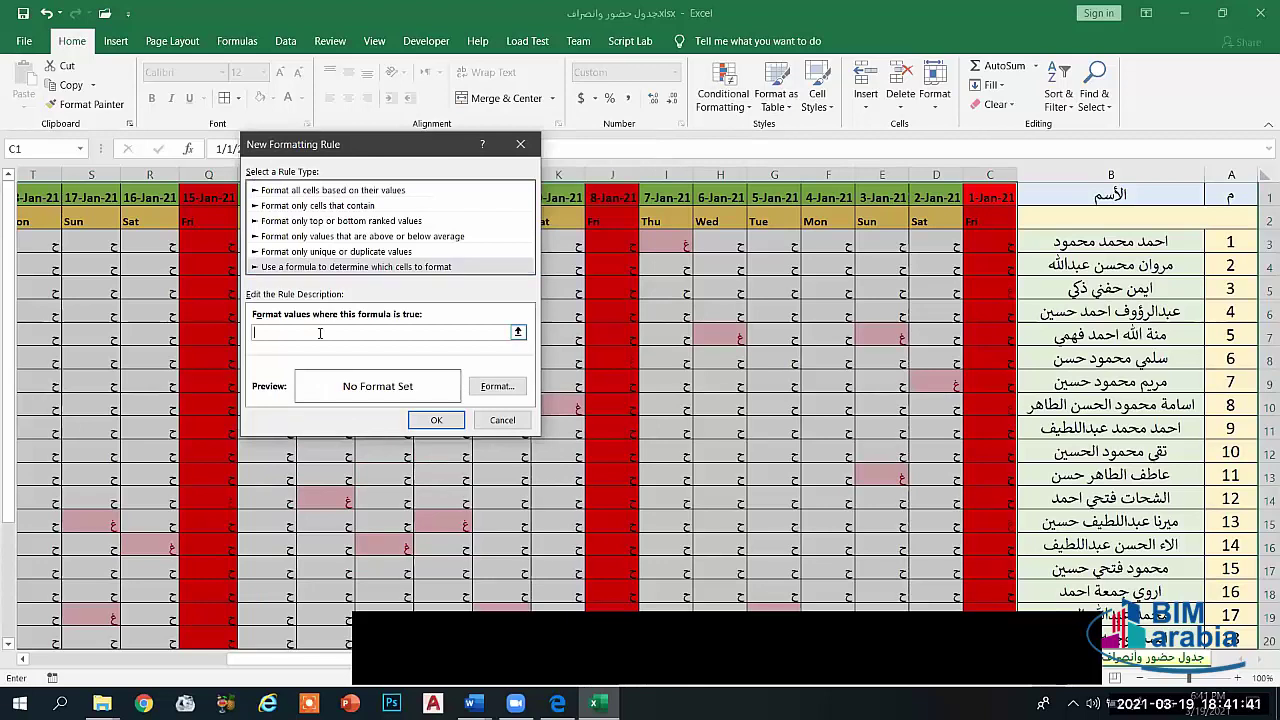
left_click(990, 223)
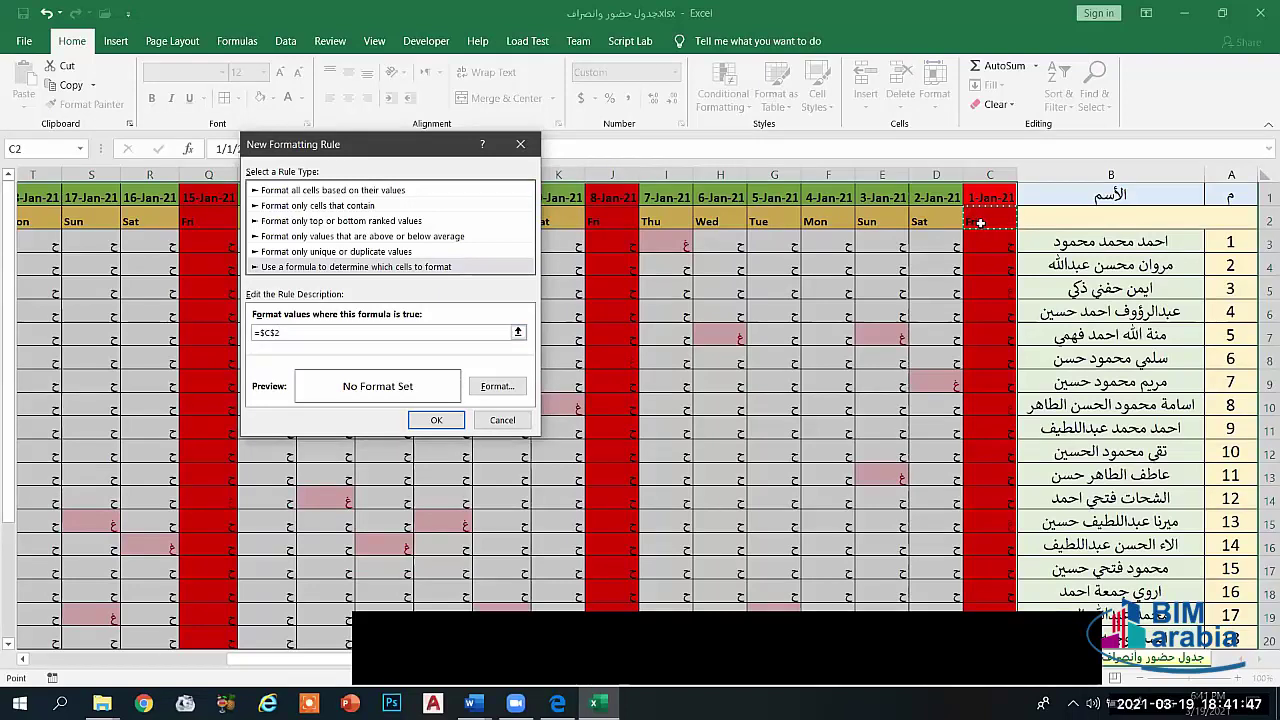
left_click(259, 332)
key("BackSpace")
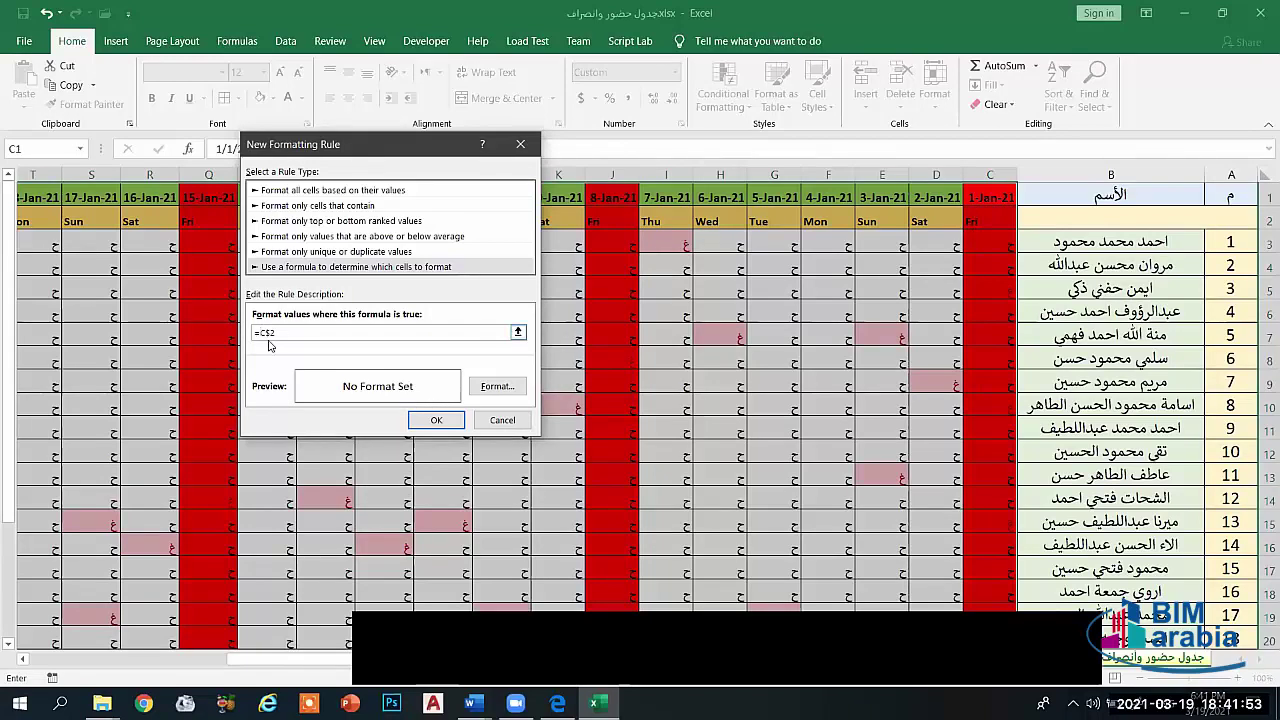
type("=")
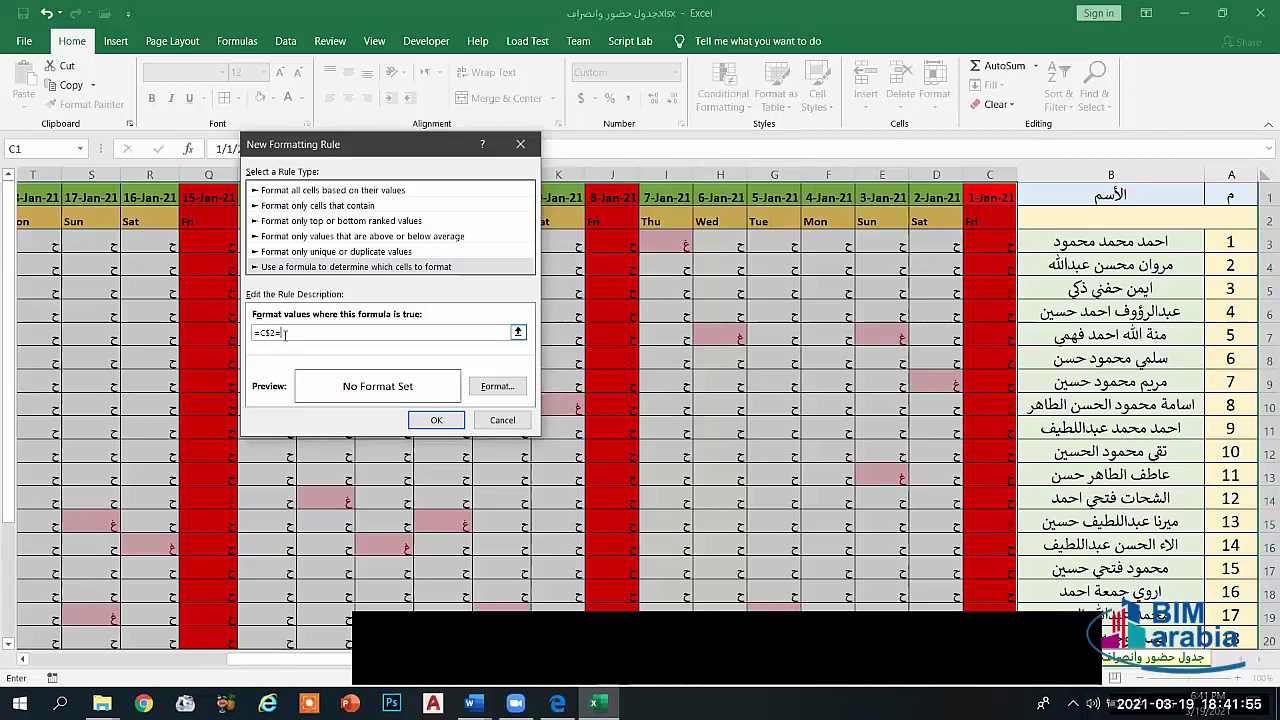
type("\"fri")
Open the rule's format settings, then cancel them and discard the new rule.
left_click(476, 386)
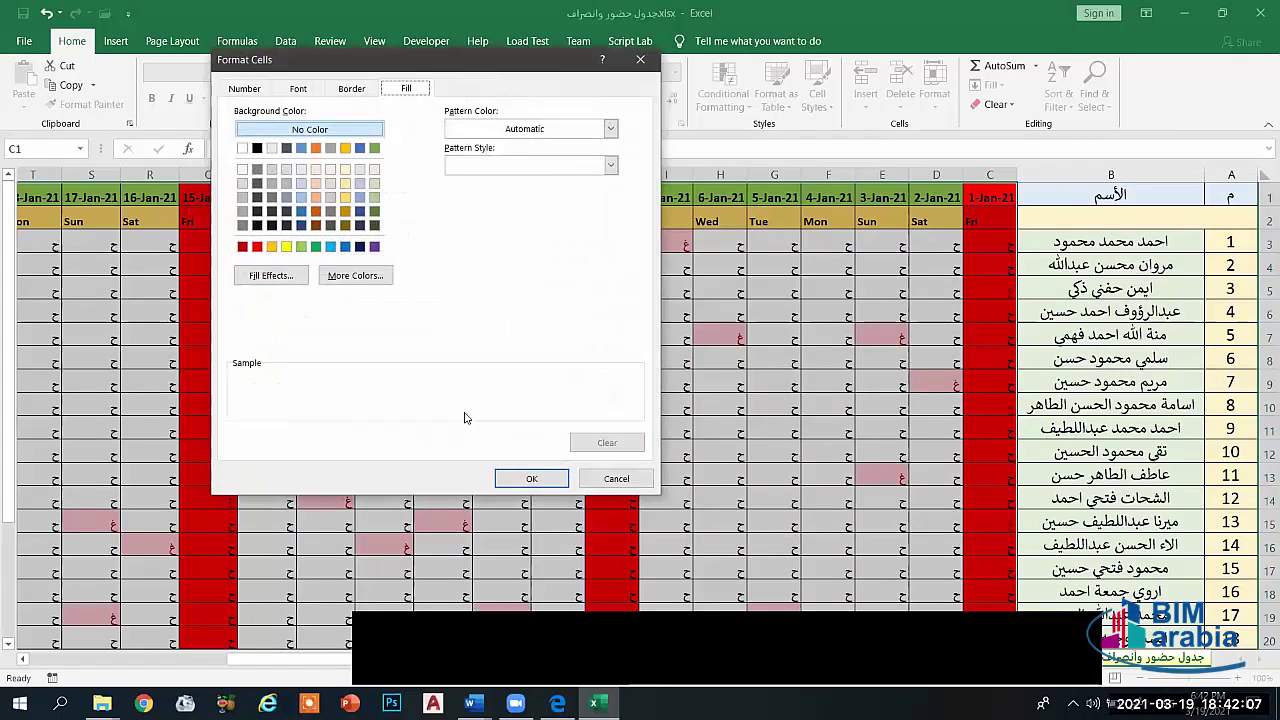
left_click(594, 481)
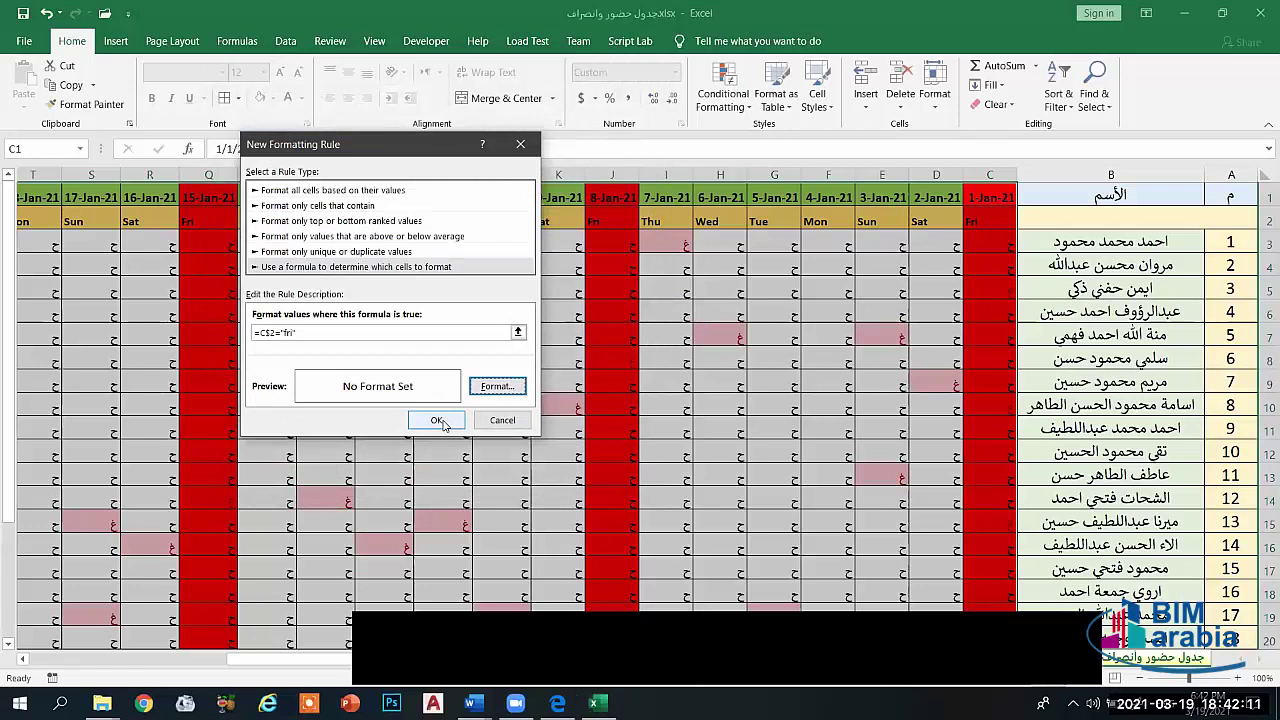
left_click(492, 420)
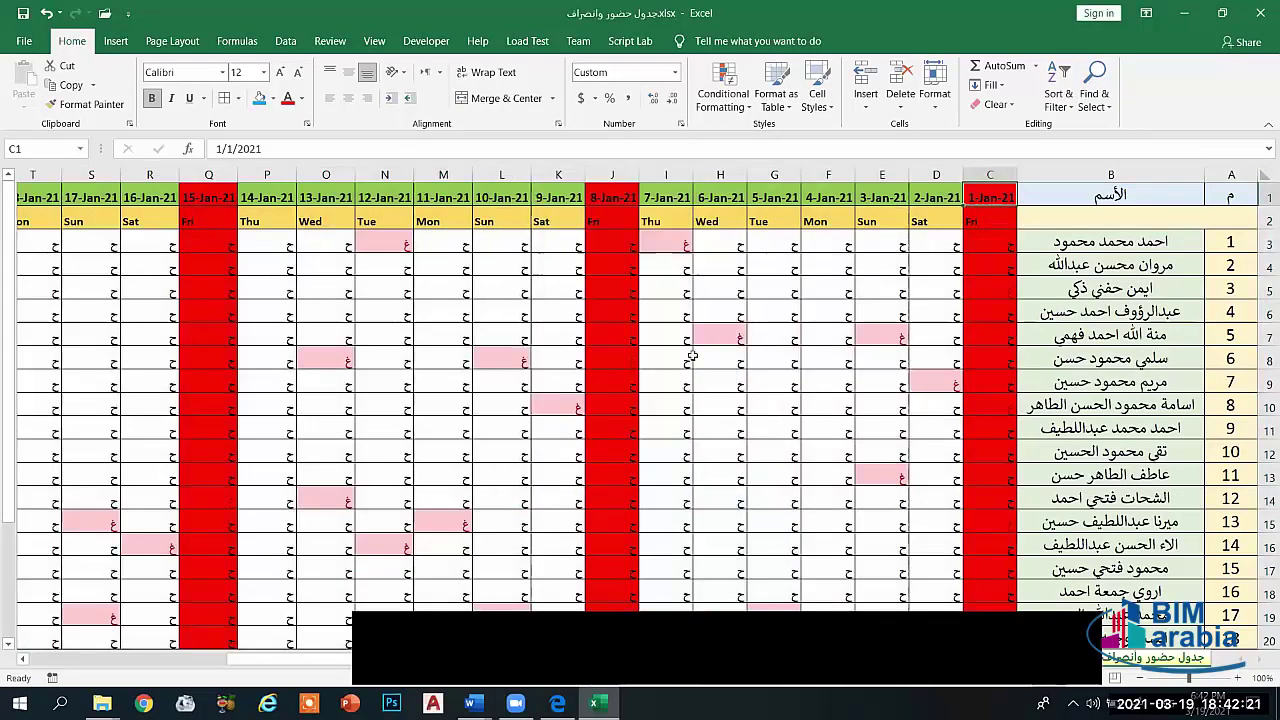
left_click(694, 361)
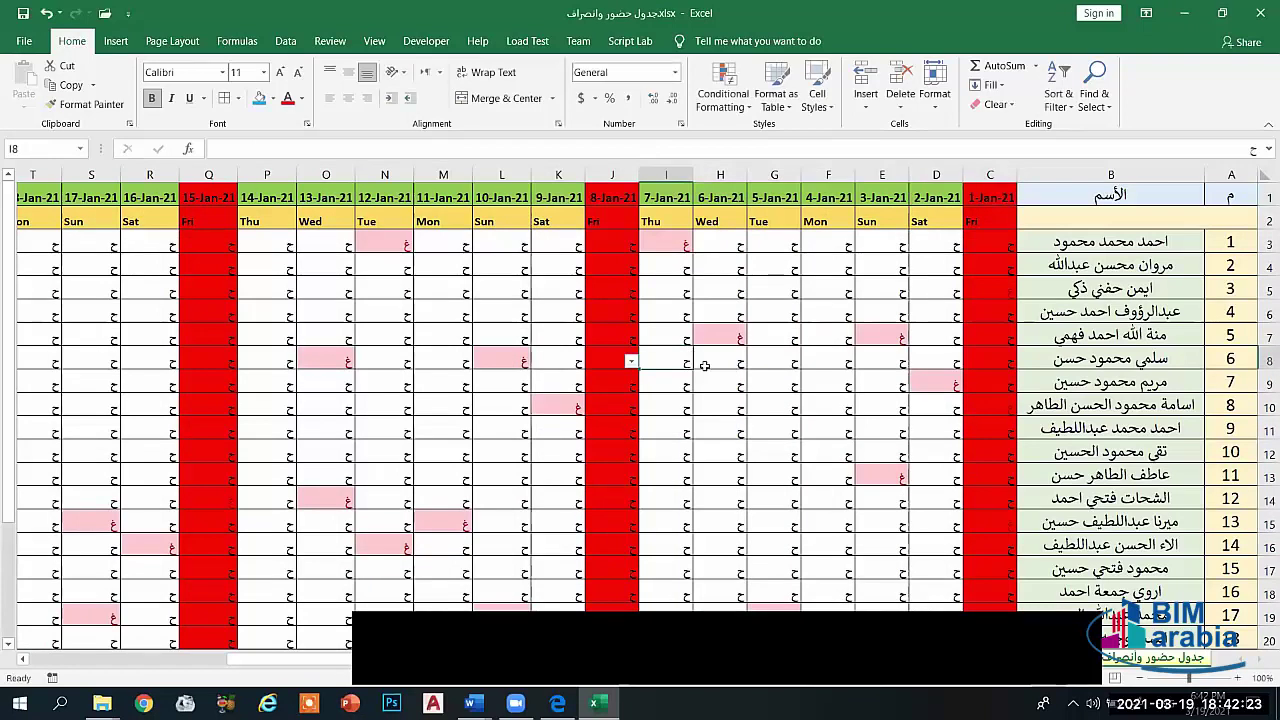
left_click(720, 356)
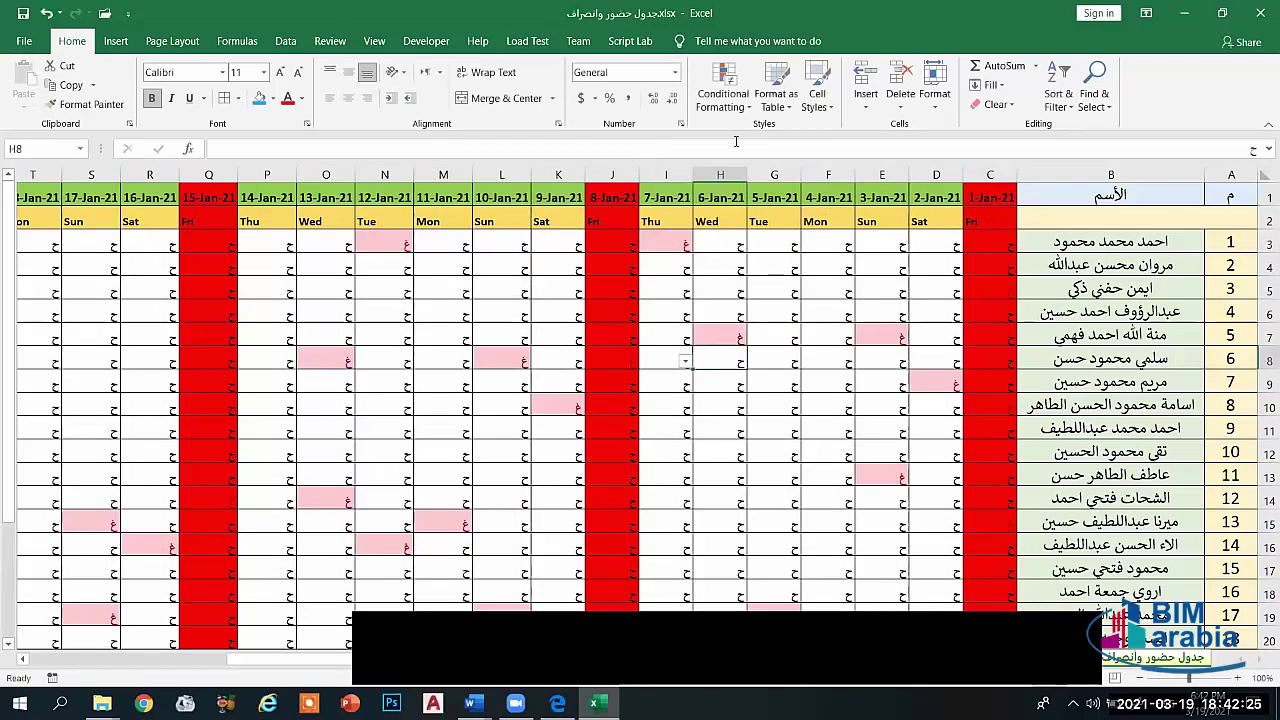
left_click(738, 108)
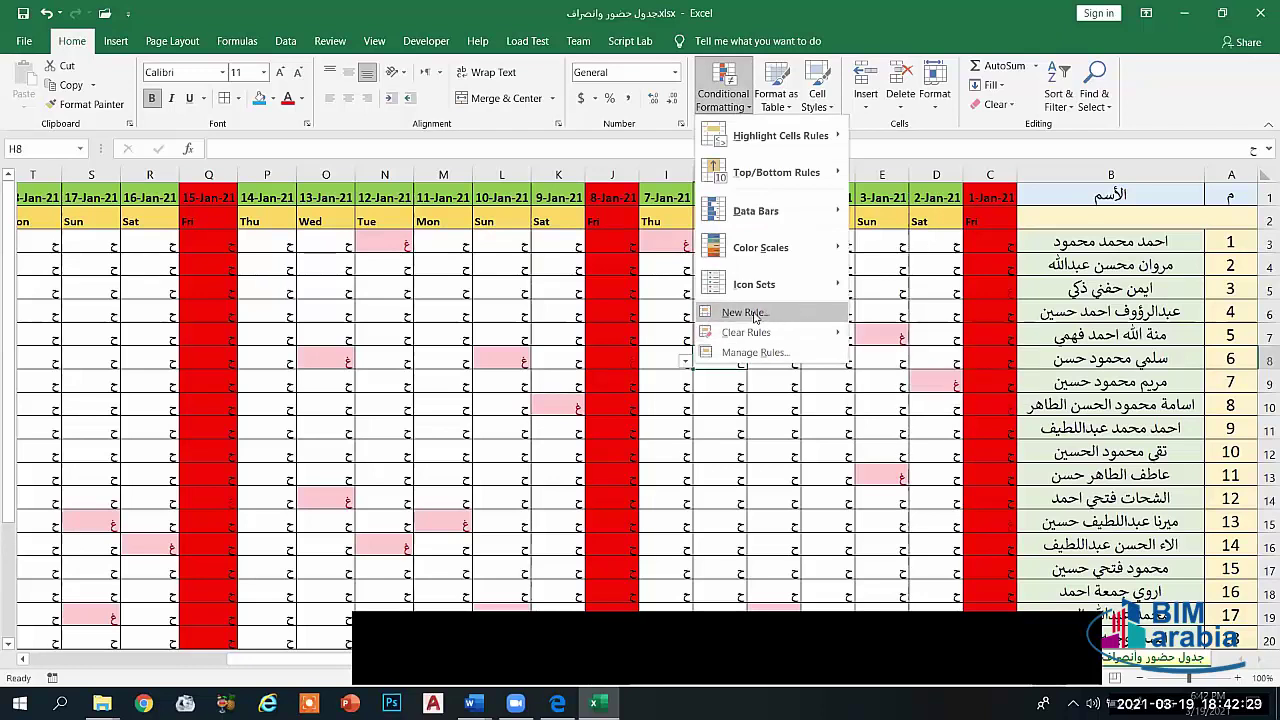
mouse_move(826, 285)
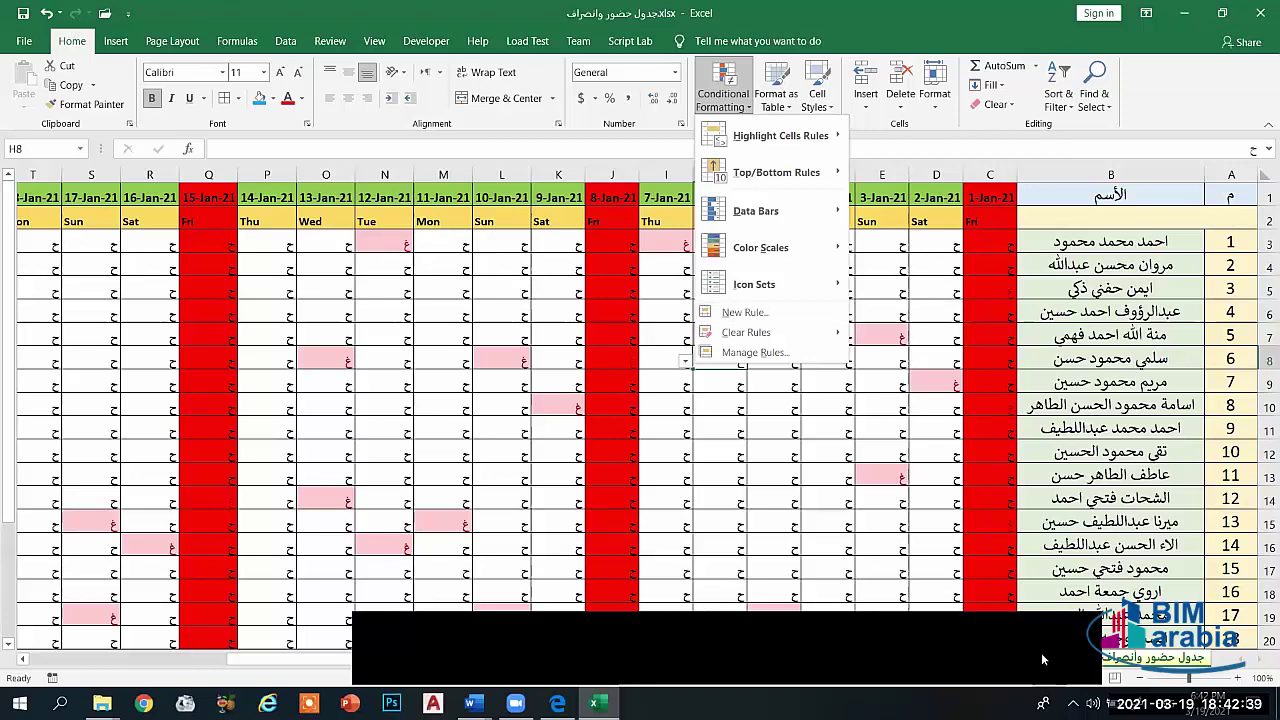
left_click(745, 312)
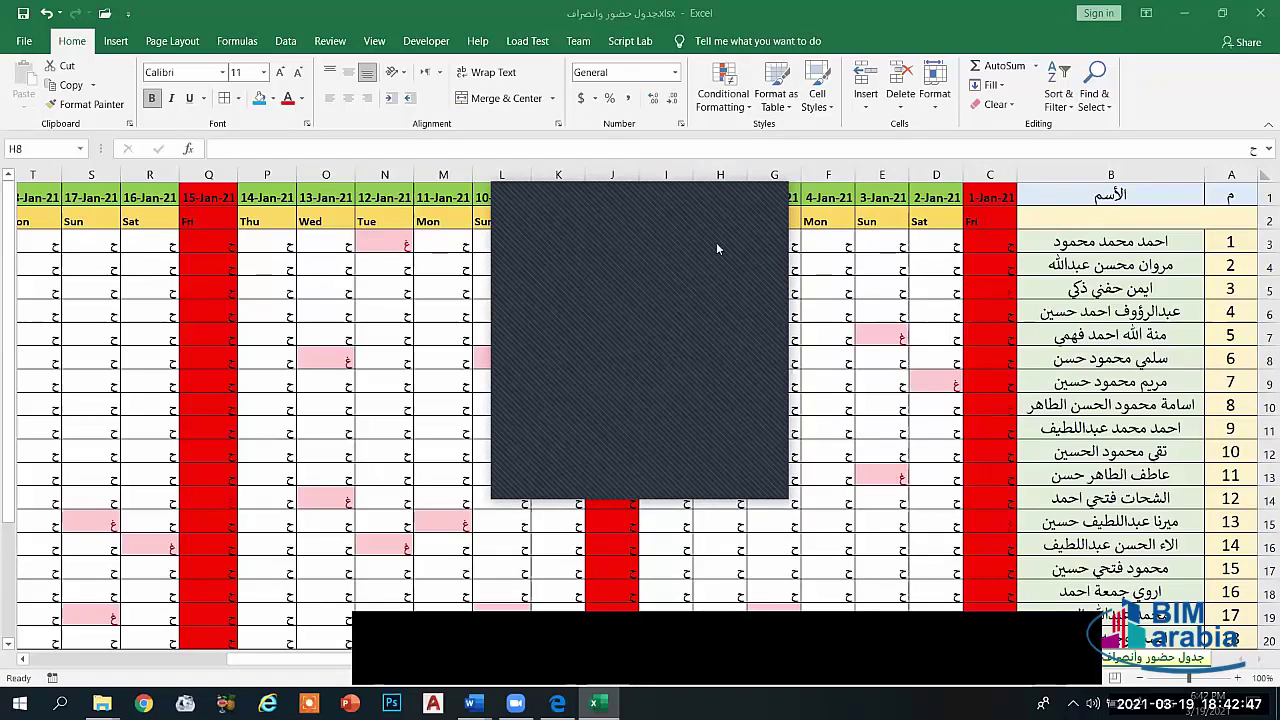
left_click(762, 201)
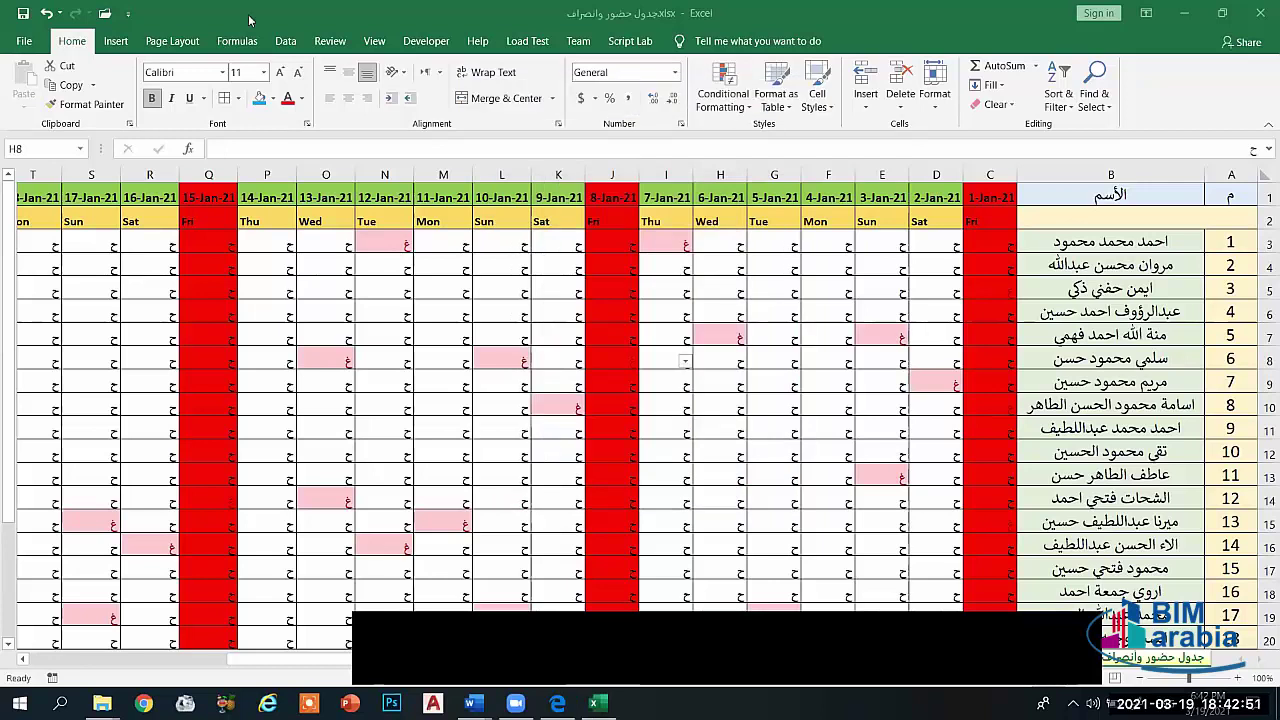
Switch the ribbon to the Data tab for the attendance sheet.
left_click(285, 41)
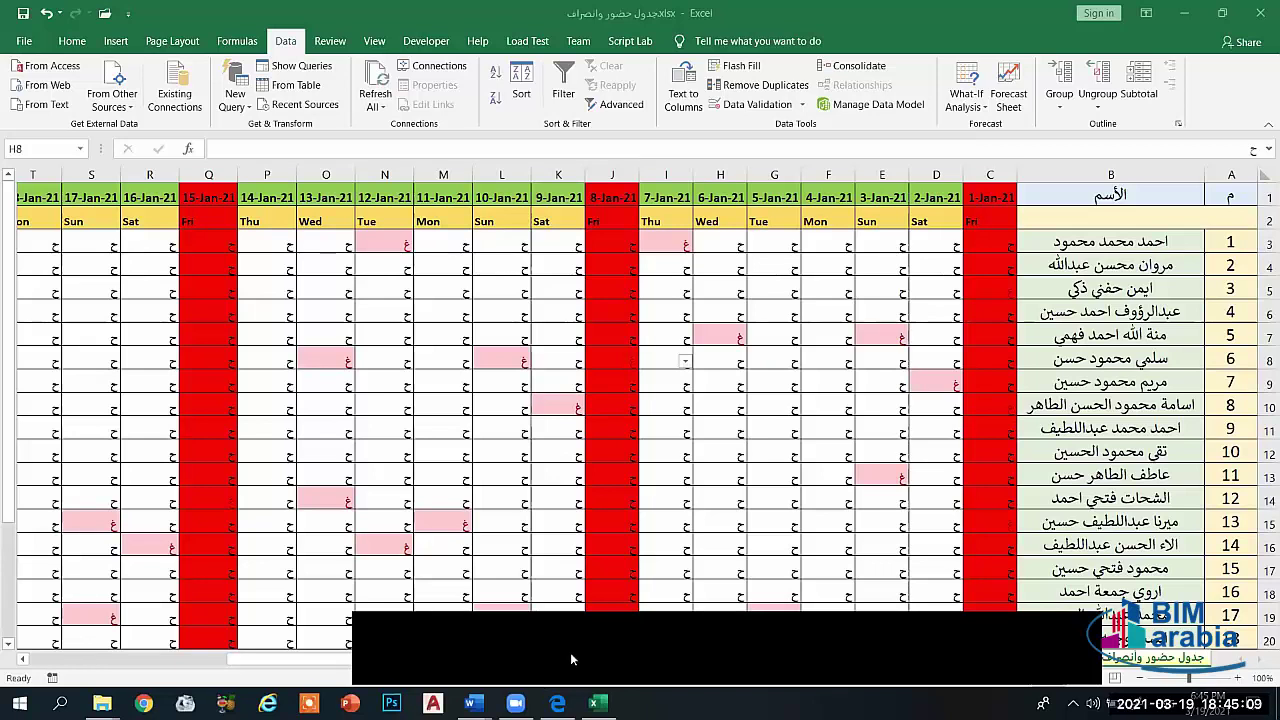
left_click(647, 503)
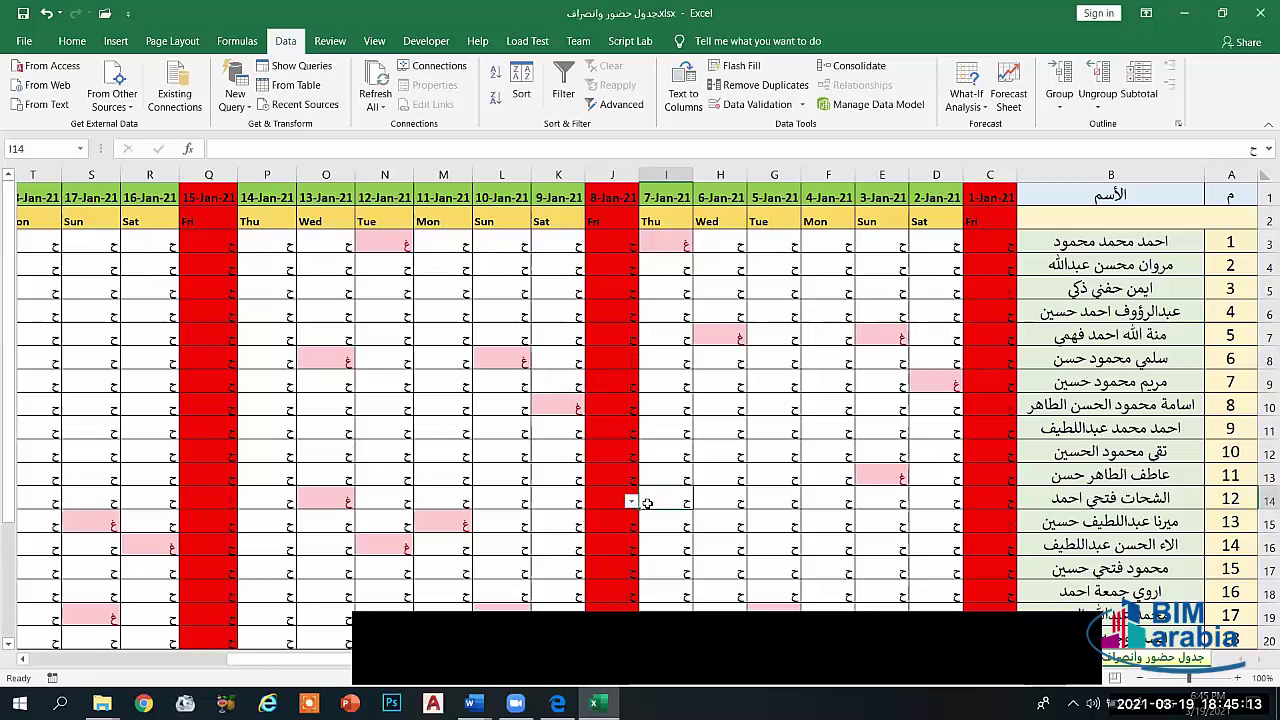
left_click(703, 538)
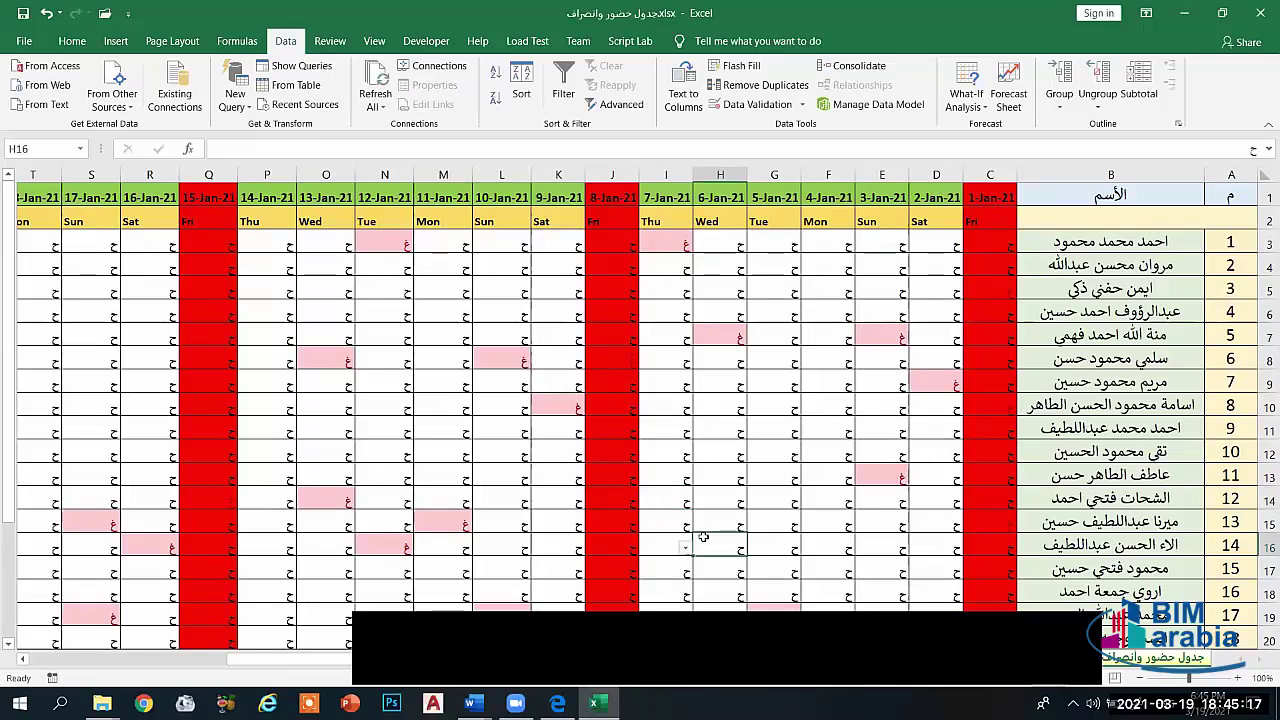
left_click(915, 569)
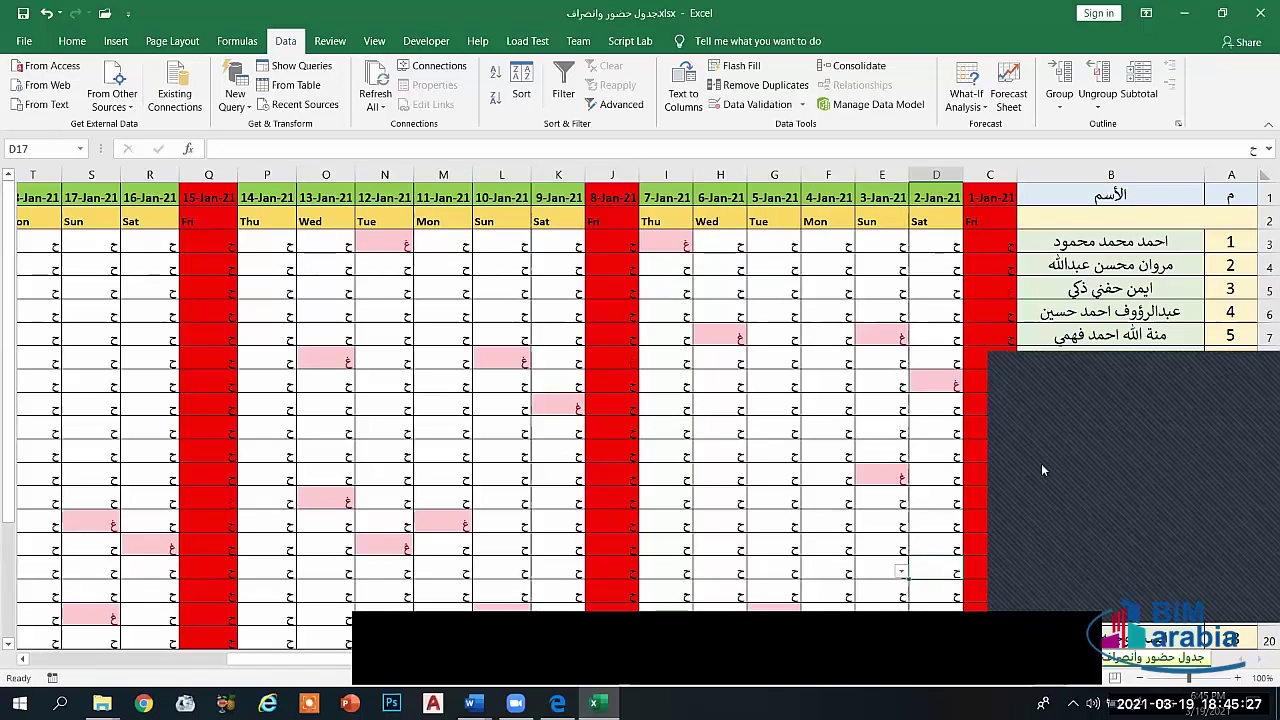
left_click(832, 302)
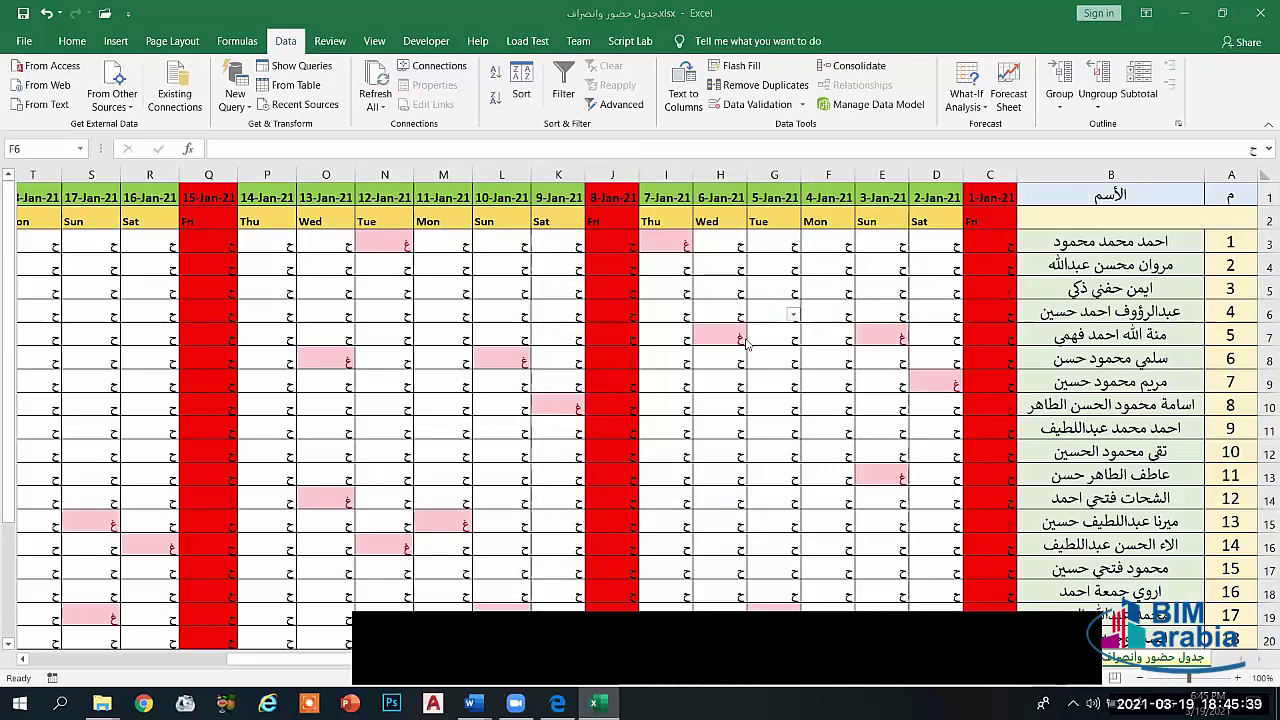
left_click(736, 338)
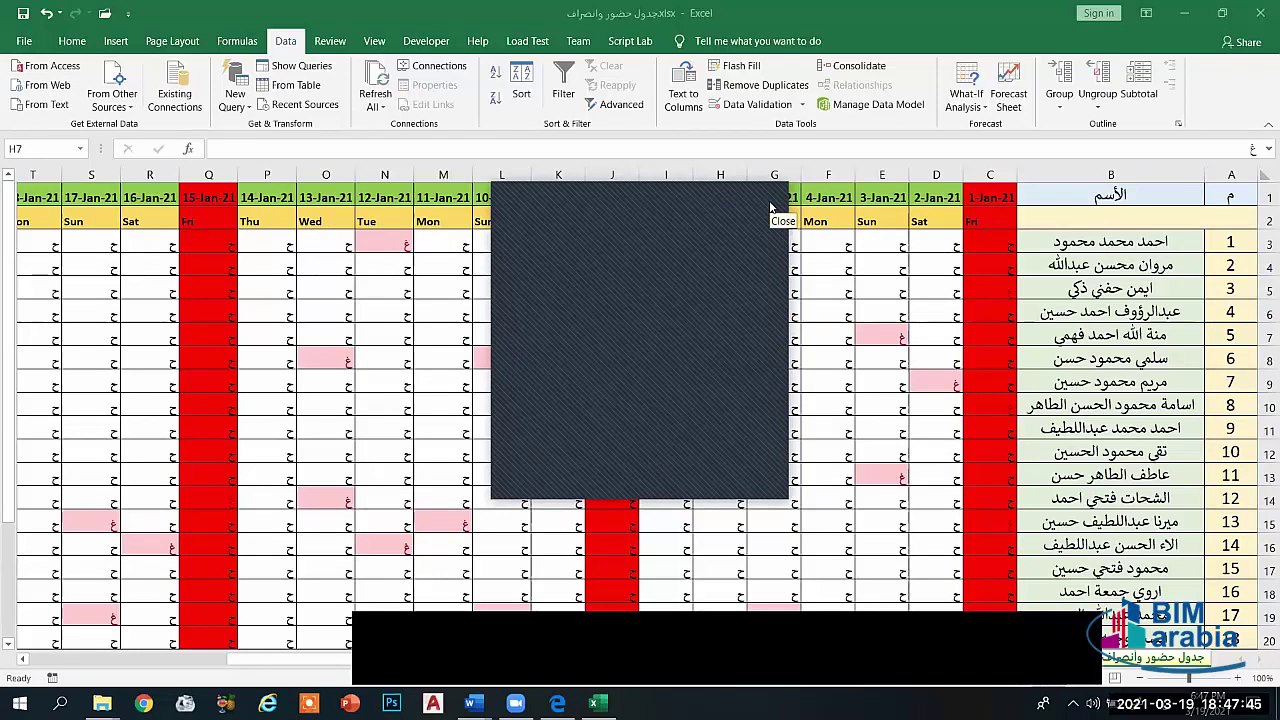
left_click(771, 207)
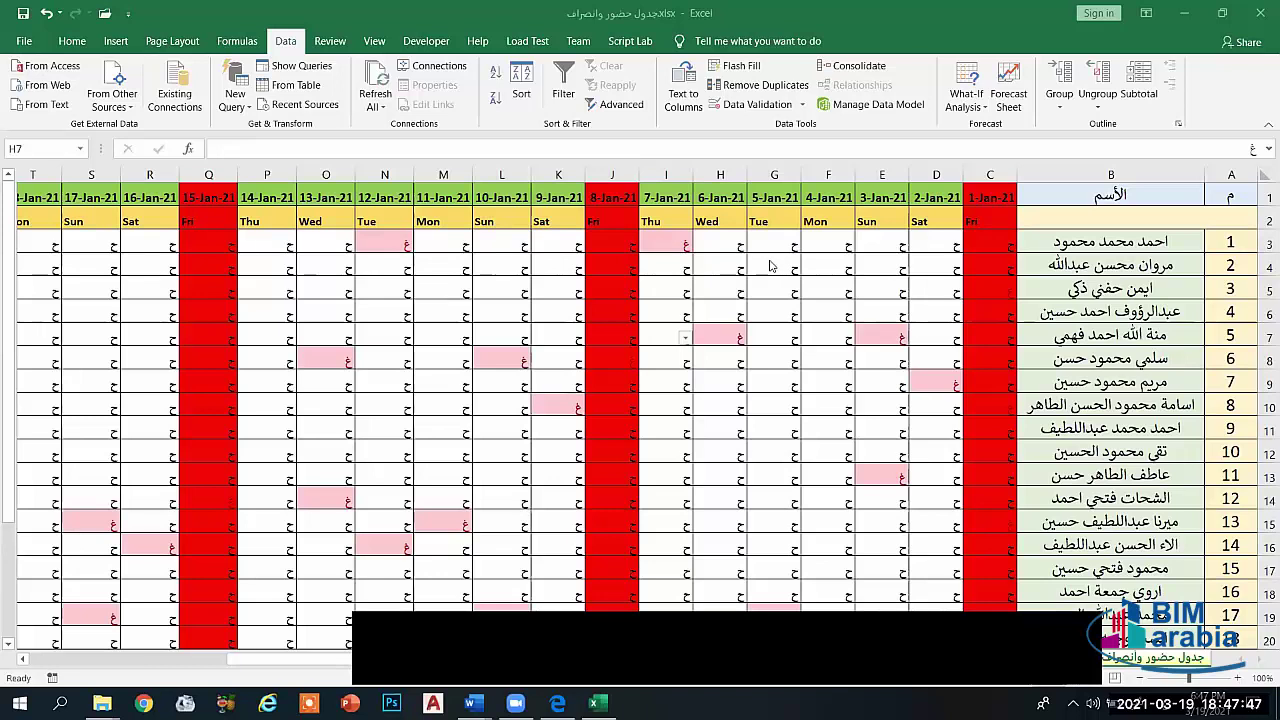
key("F2")
left_click(770, 260)
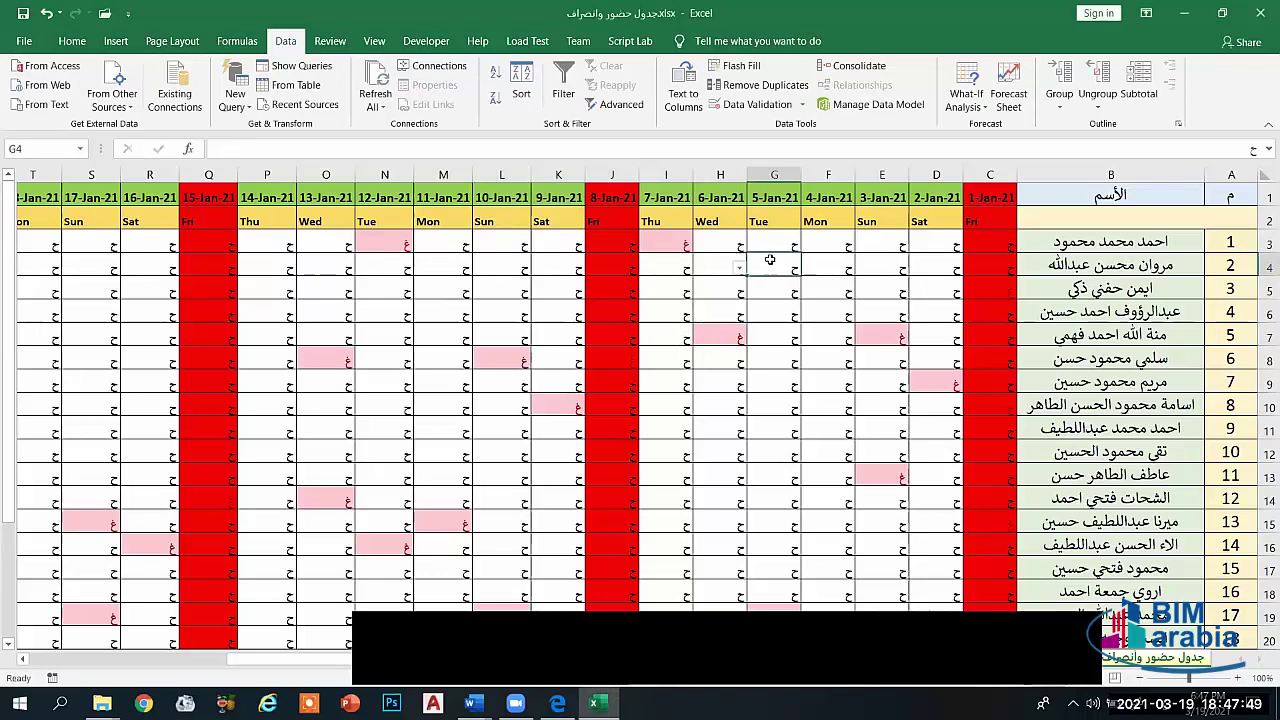